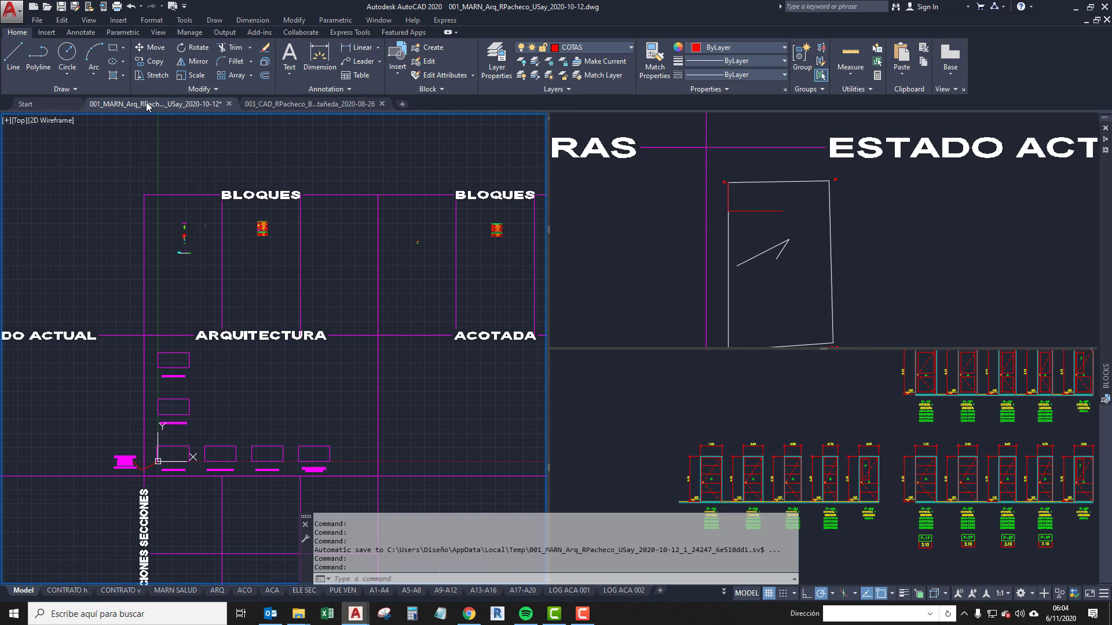
# Examine the terrain profiles in the MOVIMIENTO TIERRAS section and the neighbouring sections of the drawing.
pyautogui.moveTo(119, 267); pyautogui.dragTo(347, 265, button='middle')
pyautogui.moveTo(216, 351); pyautogui.dragTo(442, 325, button='middle')
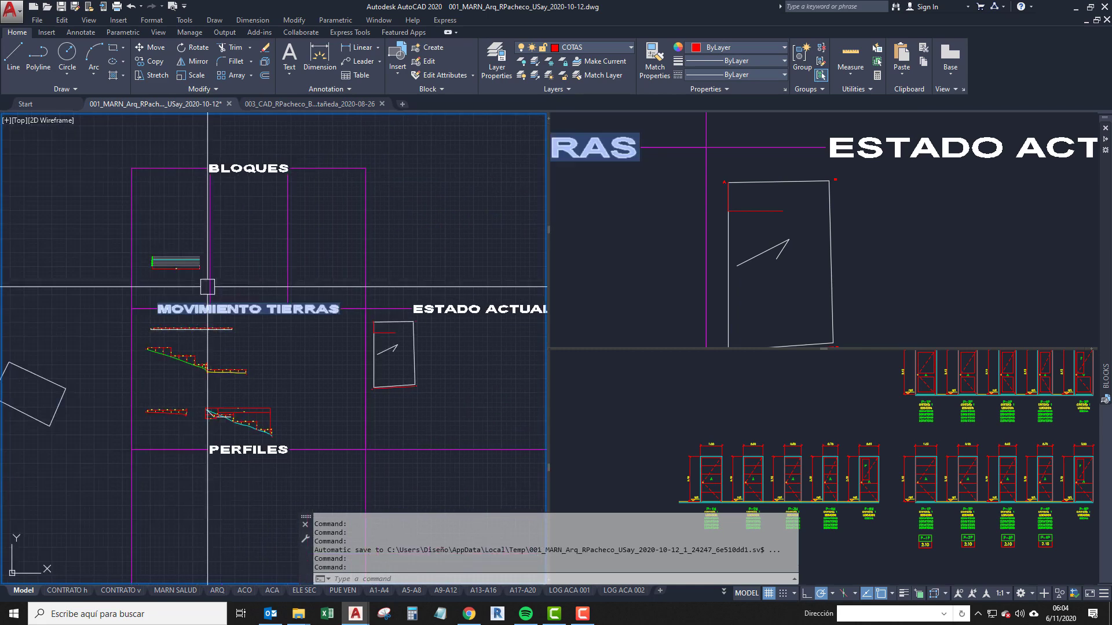
pyautogui.moveTo(237, 405); pyautogui.dragTo(222, 396, button='middle')
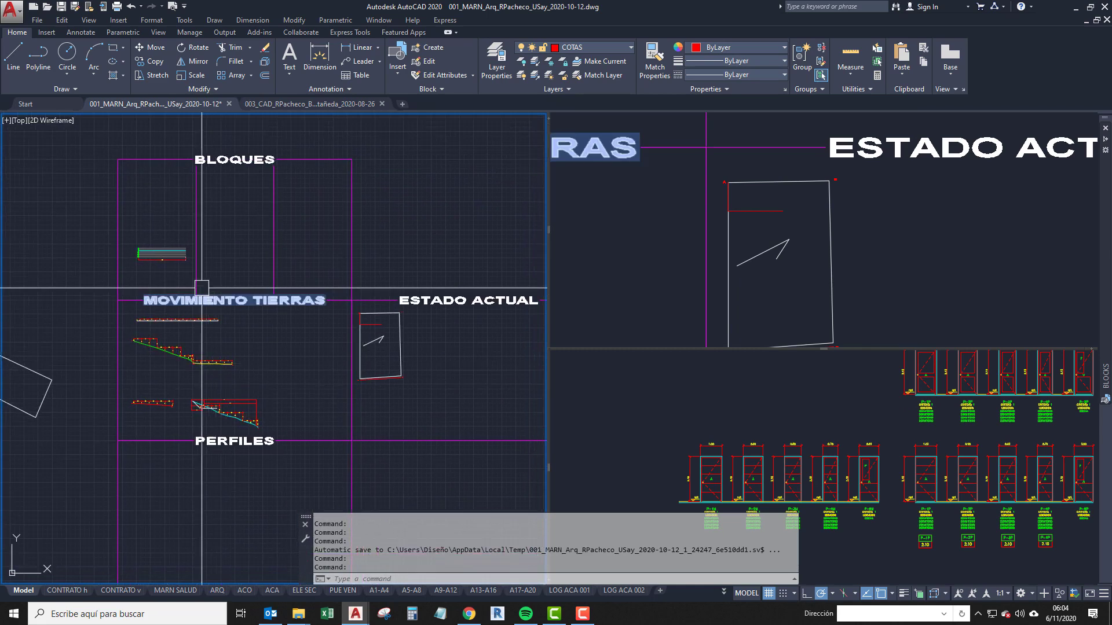
pyautogui.scroll(2, 173, 305)
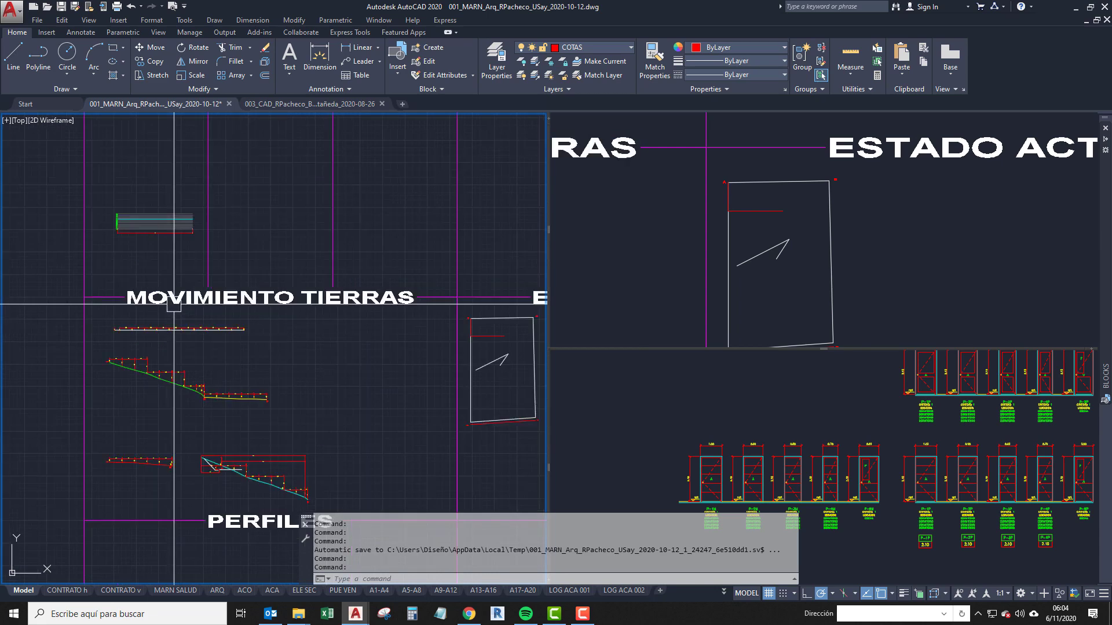
pyautogui.moveTo(170, 336); pyautogui.dragTo(172, 275, button='middle')
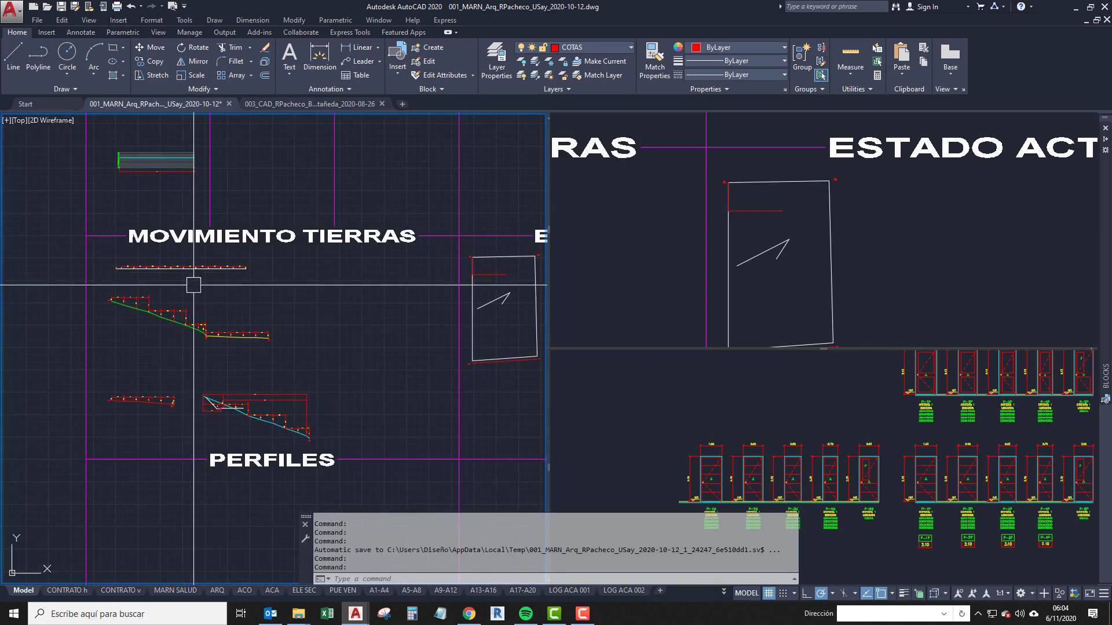
pyautogui.scroll(-3, 193, 285)
pyautogui.scroll(3, 219, 296)
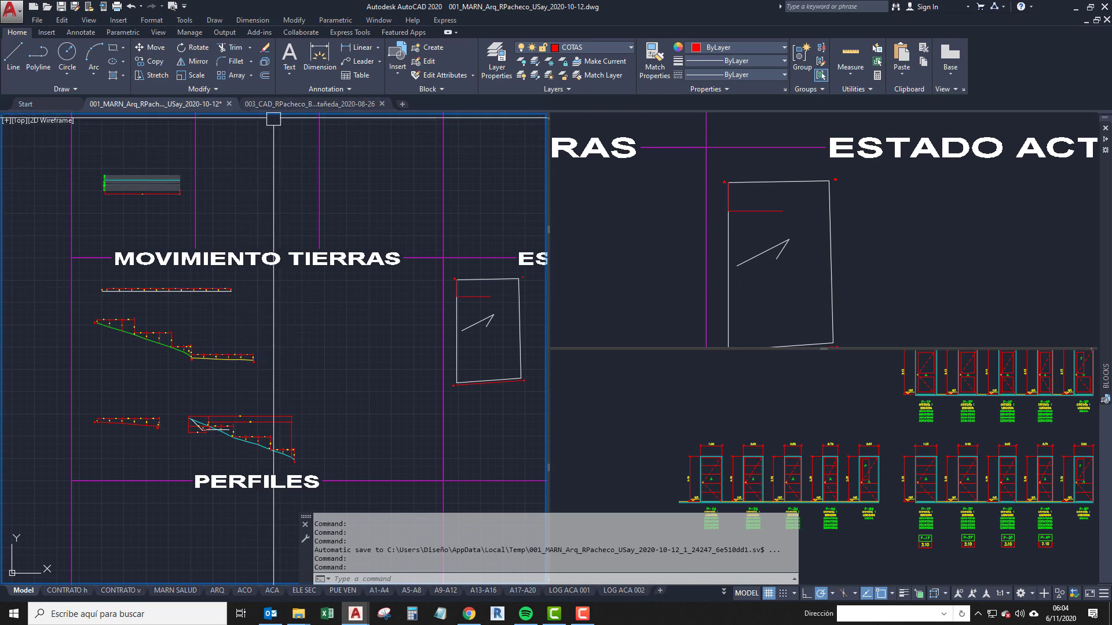
pyautogui.scroll(-2, 217, 338)
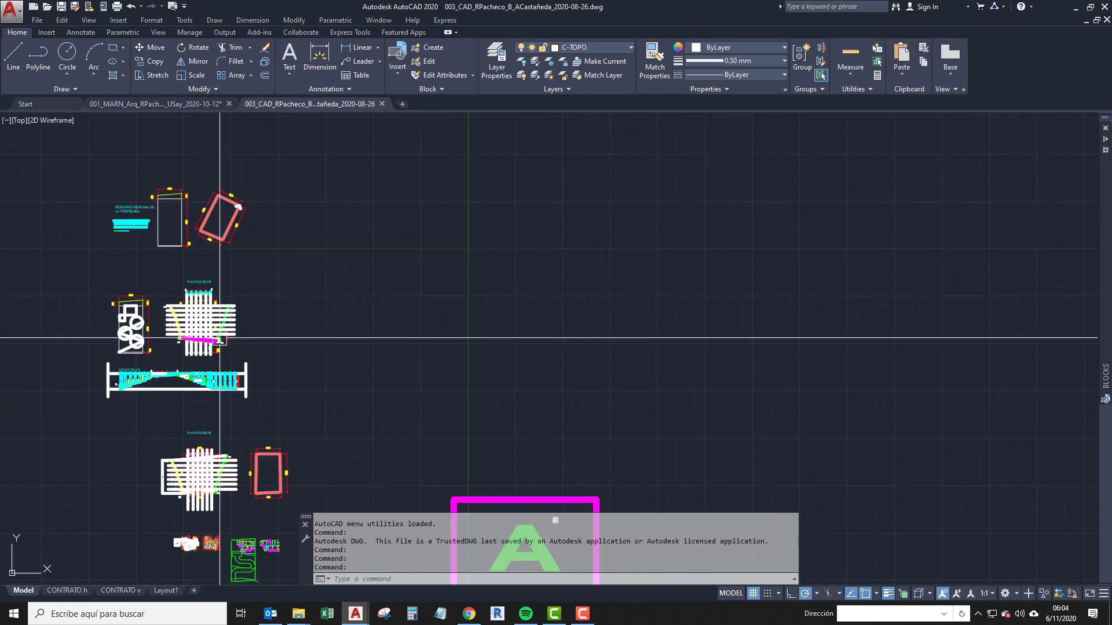
# Examine the PUNTOS REVIT plan and the COTAS REVIT profile in the 003_CAD drawing.
pyautogui.moveTo(219, 340); pyautogui.dragTo(293, 289, button='middle')
pyautogui.scroll(-2, 272, 360)
pyautogui.moveTo(273, 360)
pyautogui.mouseDown(button='middle')
pyautogui.moveTo(274, 276)
pyautogui.moveTo(278, 423)
pyautogui.mouseUp(button='middle')
pyautogui.scroll(4, 280, 330)
pyautogui.moveTo(258, 311); pyautogui.dragTo(267, 371, button='middle')
pyautogui.scroll(2, 209, 332)
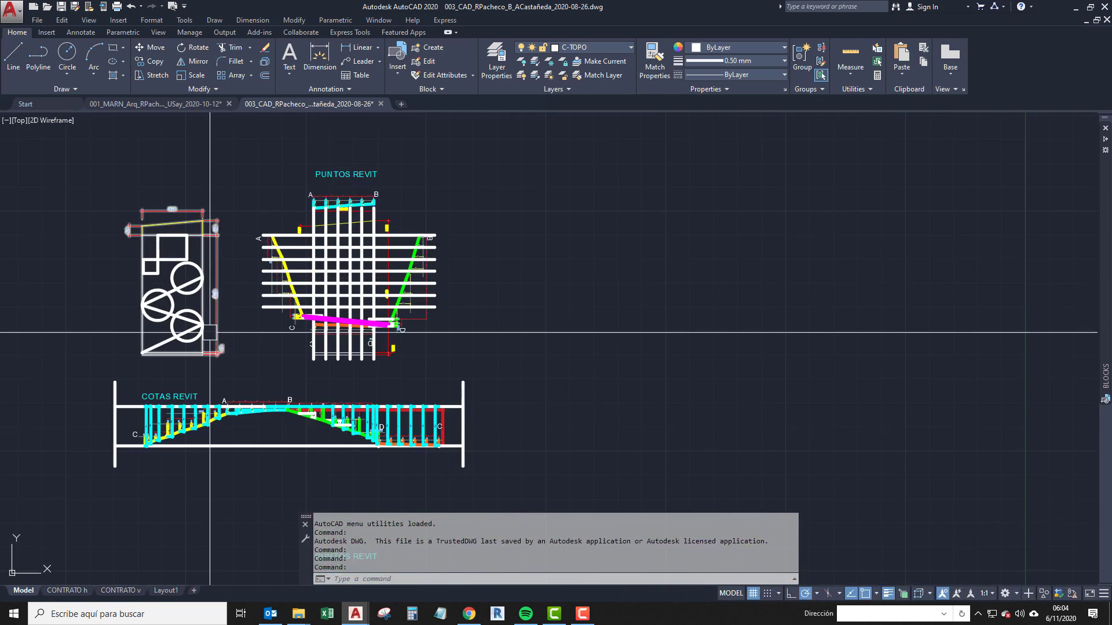
pyautogui.moveTo(225, 313); pyautogui.dragTo(254, 291, button='middle')
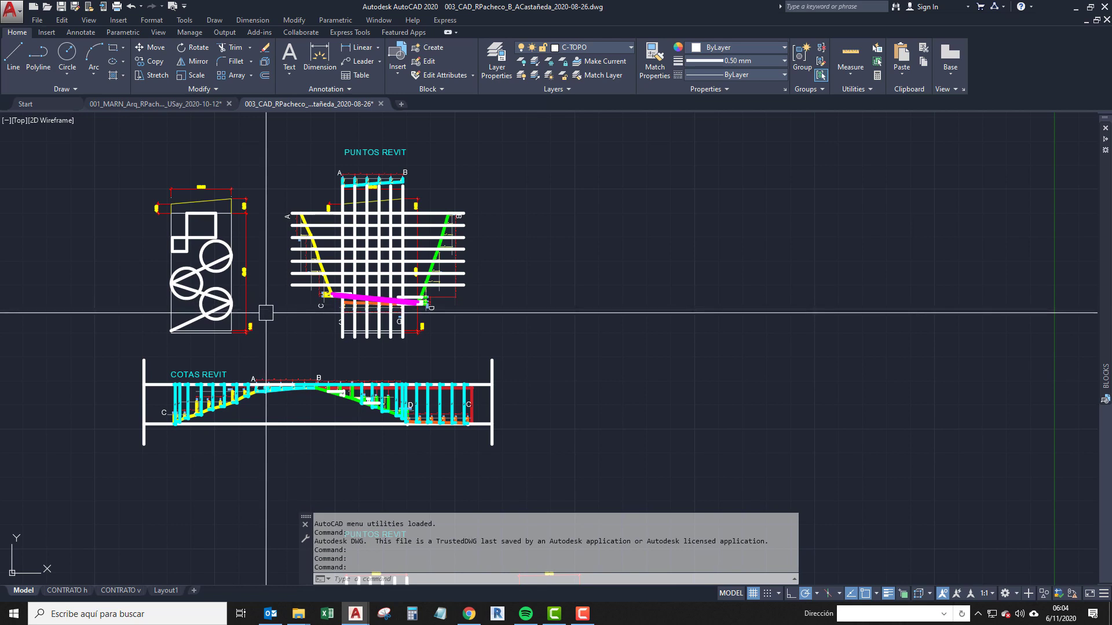
pyautogui.moveTo(266, 313); pyautogui.dragTo(289, 336, button='middle')
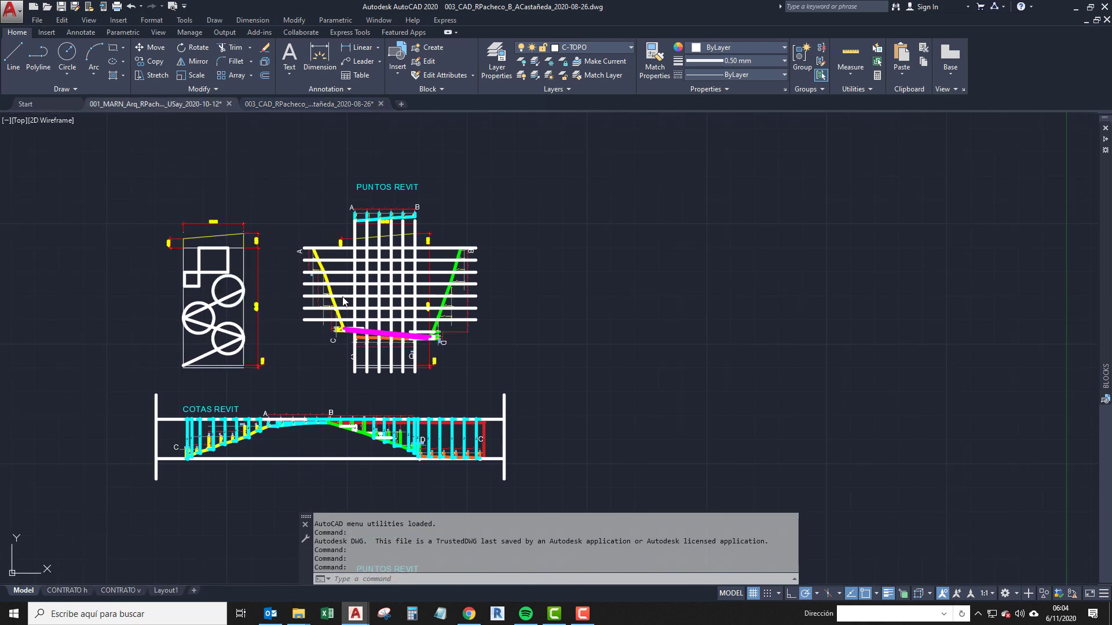
# Compare the MOVIMIENTO TIERRAS profiles in the 001_MARN drawing with the COTAS REVIT profile in the 003_CAD drawing.
pyautogui.hotkey('ctrl', 'Tab')
pyautogui.moveTo(121, 407); pyautogui.dragTo(201, 365, button='middle')
pyautogui.moveTo(279, 307); pyautogui.dragTo(174, 311, button='middle')
pyautogui.scroll(2, 177, 302)
pyautogui.scroll(1, 330, 355)
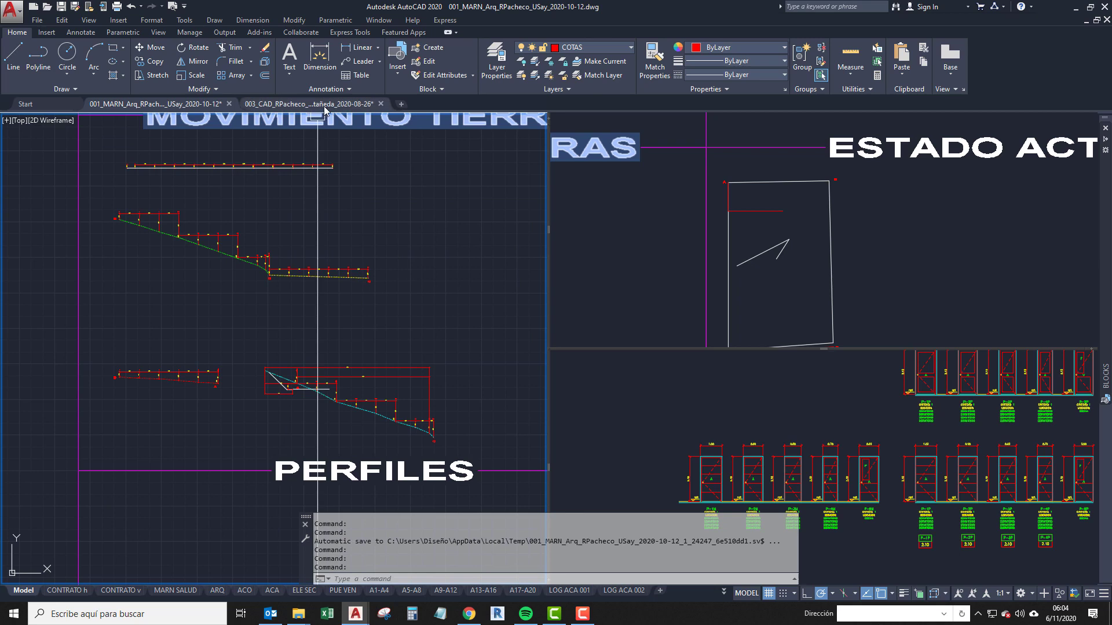
pyautogui.click(298, 105)
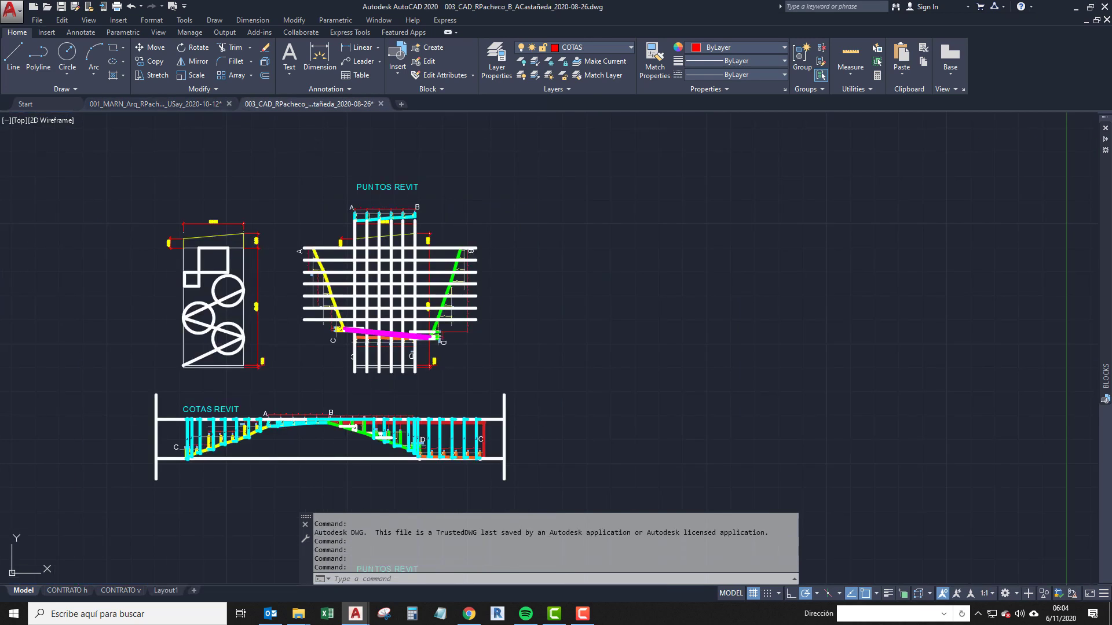
pyautogui.click(154, 105)
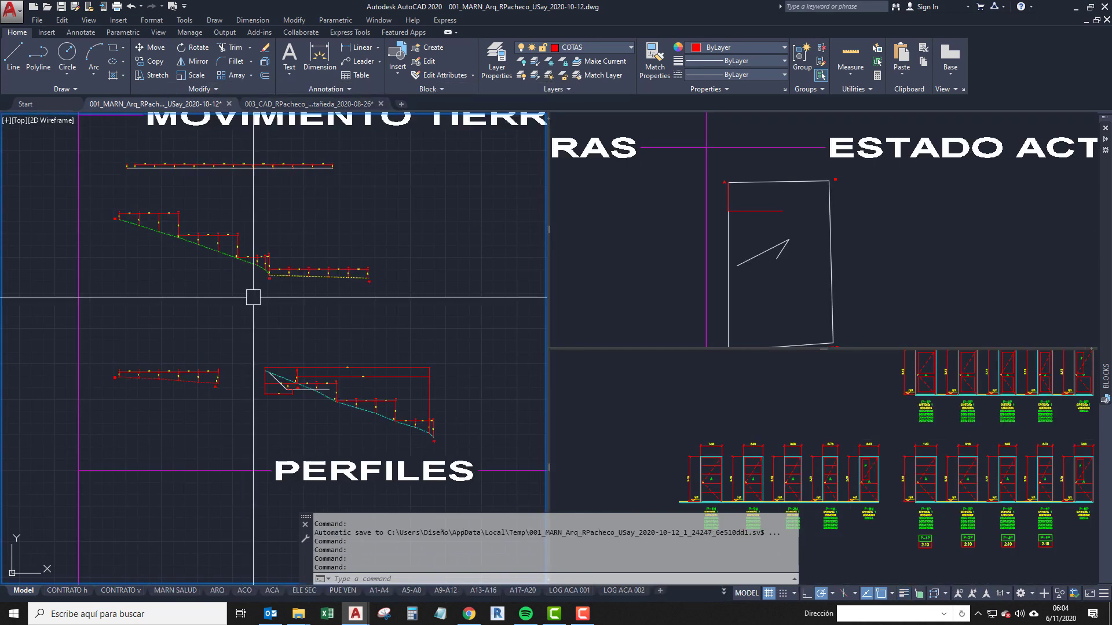
pyautogui.moveTo(305, 310)
pyautogui.mouseDown(button='middle')
pyautogui.moveTo(287, 355)
pyautogui.moveTo(288, 310)
pyautogui.mouseUp(button='middle')
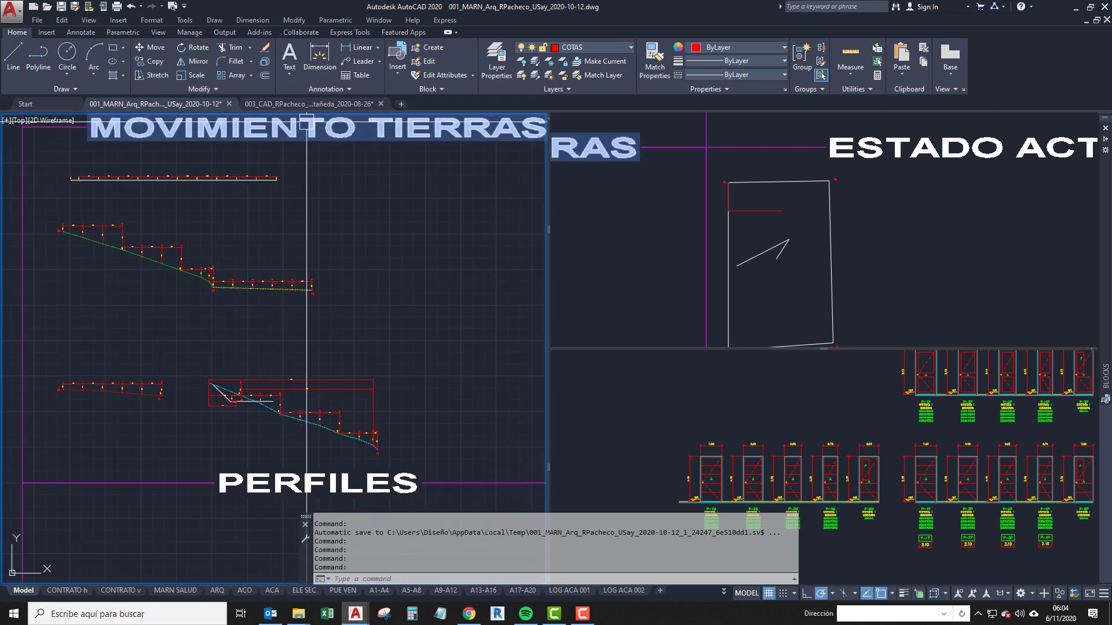
pyautogui.click(321, 105)
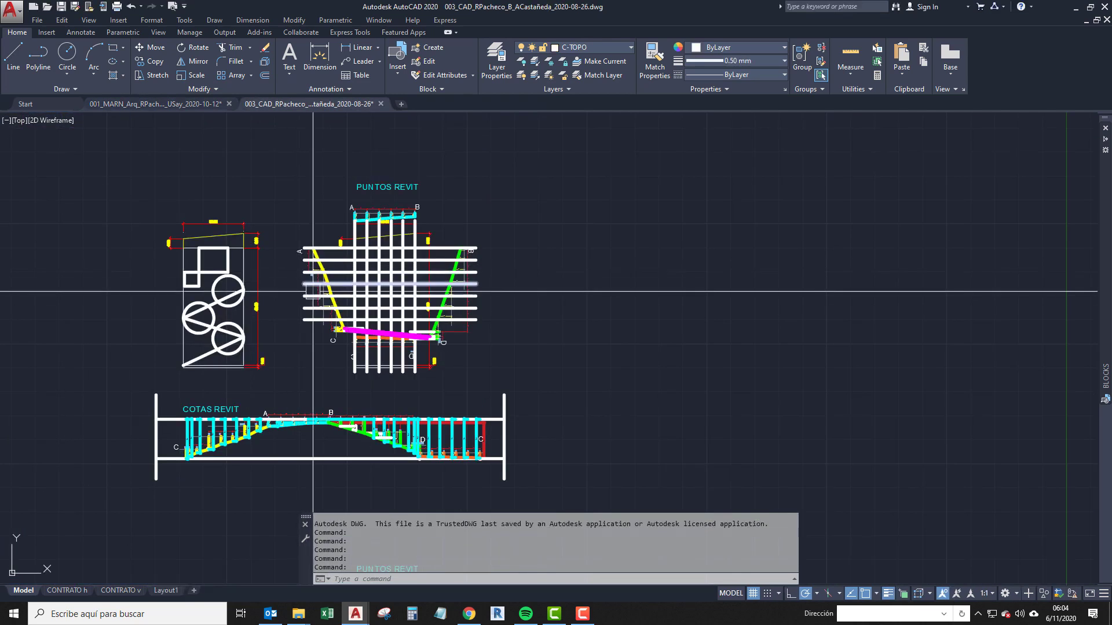
pyautogui.moveTo(312, 298); pyautogui.dragTo(312, 259, button='middle')
pyautogui.moveTo(268, 291); pyautogui.dragTo(290, 282, button='middle')
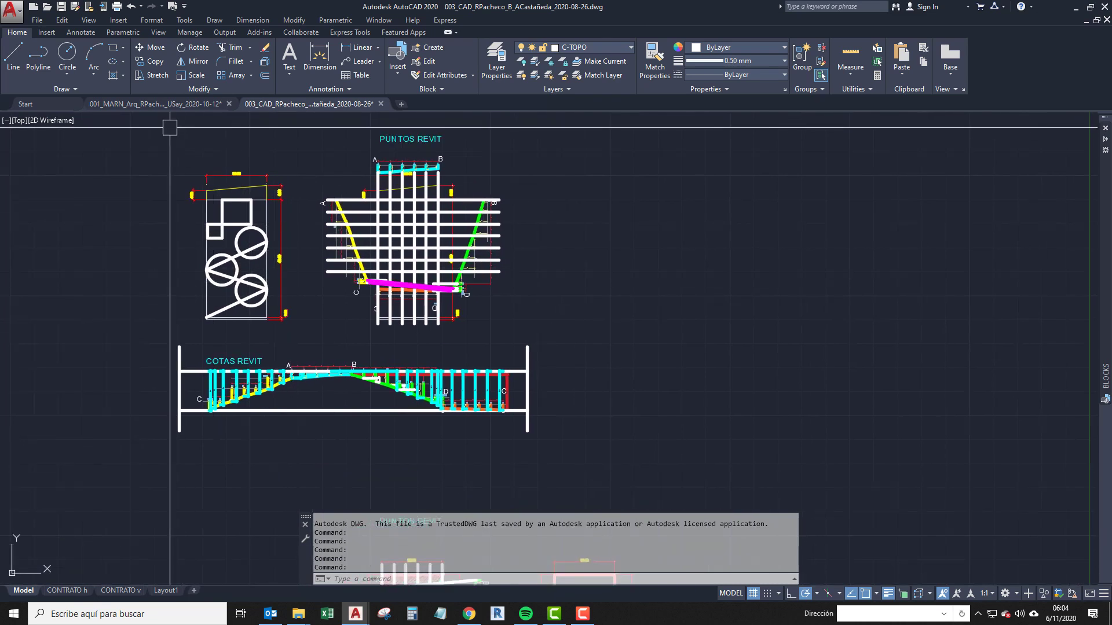
# Return to the 001_MARN drawing and inspect the four separate terrain profiles between MOVIMIENTO TIERRAS and PERFILES.
pyautogui.hotkey('ctrl', 'Tab')
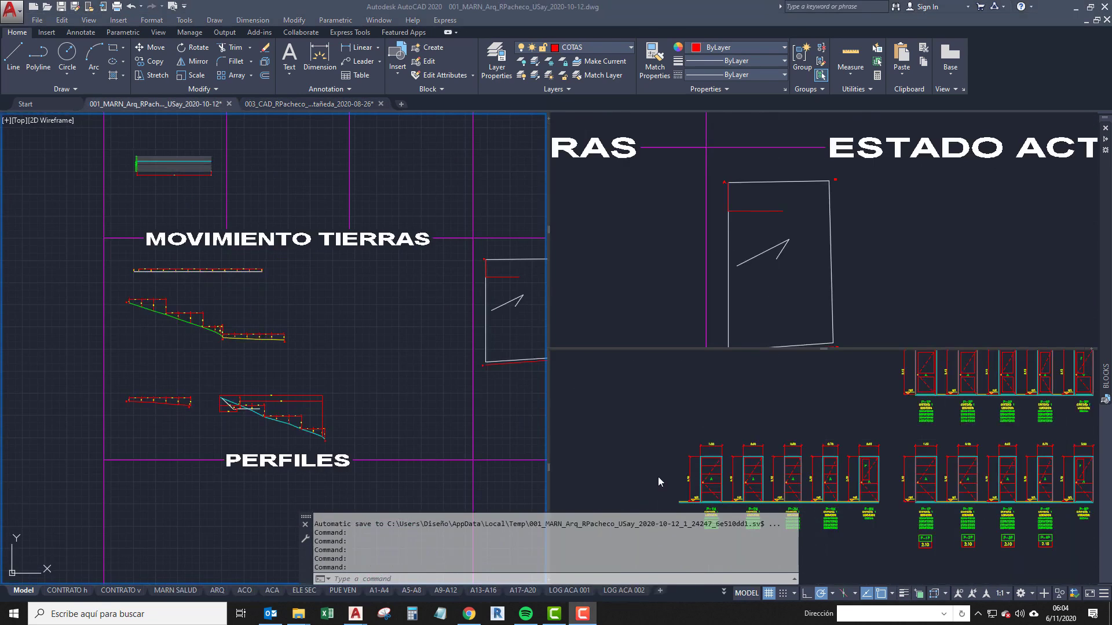
pyautogui.moveTo(539, 342)
pyautogui.mouseDown(button='middle')
pyautogui.moveTo(454, 365)
pyautogui.moveTo(326, 365)
pyautogui.moveTo(258, 309)
pyautogui.mouseUp(button='middle')
pyautogui.scroll(2, 344, 272)
pyautogui.moveTo(281, 436); pyautogui.dragTo(370, 407, button='middle')
pyautogui.scroll(-2, 287, 414)
pyautogui.moveTo(287, 414); pyautogui.dragTo(338, 412, button='middle')
pyautogui.moveTo(255, 404)
pyautogui.mouseDown(button='middle')
pyautogui.moveTo(373, 404)
pyautogui.moveTo(263, 425)
pyautogui.moveTo(373, 423)
pyautogui.mouseUp(button='middle')
pyautogui.moveTo(311, 408)
pyautogui.mouseDown(button='middle')
pyautogui.moveTo(350, 382)
pyautogui.moveTo(329, 400)
pyautogui.moveTo(358, 398)
pyautogui.mouseUp(button='middle')
pyautogui.scroll(1, 343, 382)
pyautogui.scroll(-2, 342, 382)
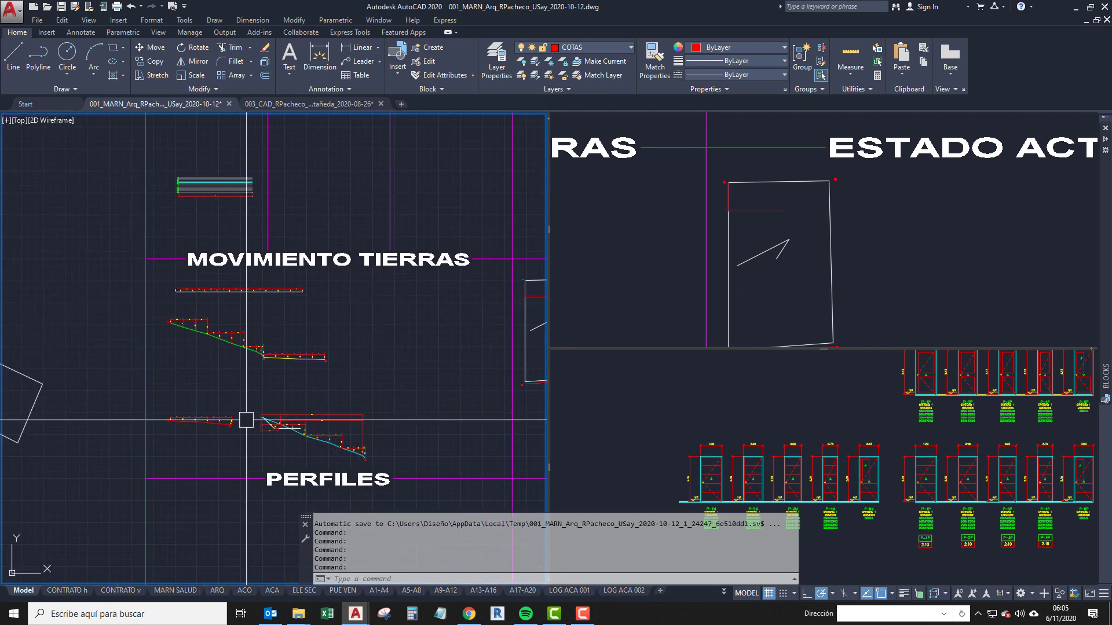
pyautogui.moveTo(229, 412)
pyautogui.mouseDown(button='middle')
pyautogui.moveTo(384, 395)
pyautogui.moveTo(256, 420)
pyautogui.moveTo(276, 427)
pyautogui.mouseUp(button='middle')
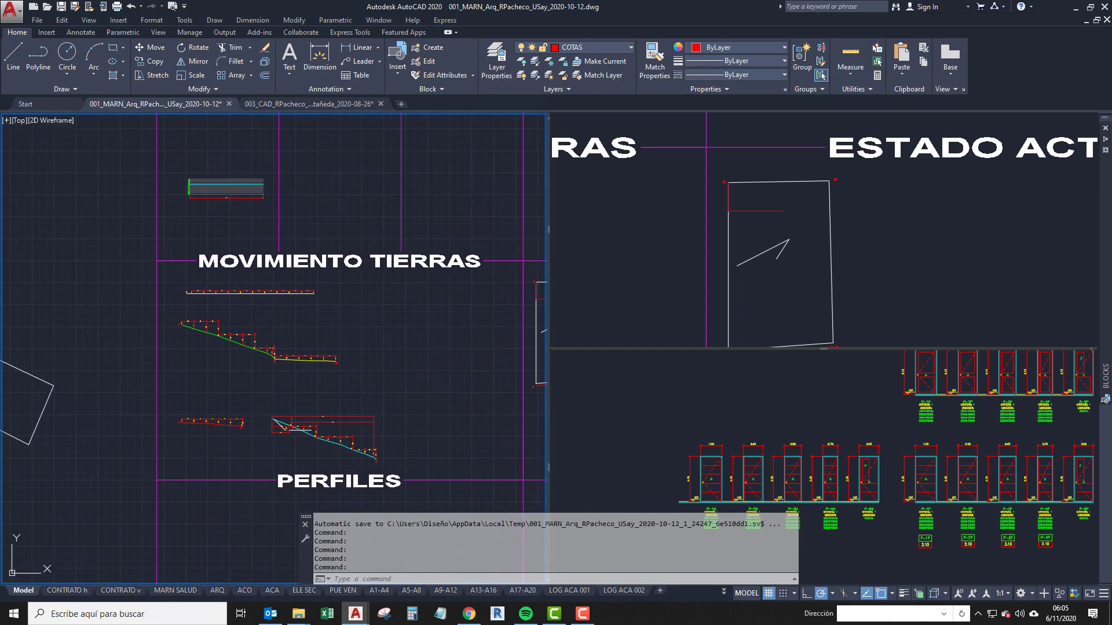
pyautogui.moveTo(245, 370)
pyautogui.mouseDown(button='middle')
pyautogui.moveTo(246, 404)
pyautogui.moveTo(218, 402)
pyautogui.mouseUp(button='middle')
pyautogui.scroll(2, 468, 477)
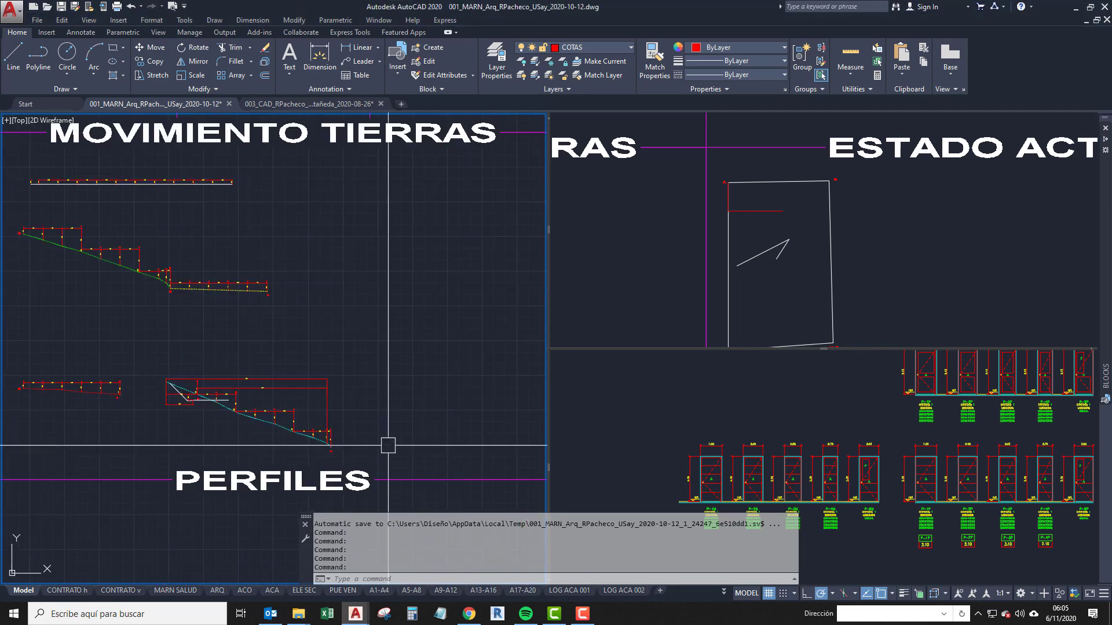
pyautogui.moveTo(363, 443); pyautogui.dragTo(421, 441, button='middle')
pyautogui.moveTo(253, 386)
pyautogui.mouseDown(button='middle')
pyautogui.moveTo(255, 398)
pyautogui.moveTo(351, 395)
pyautogui.moveTo(243, 390)
pyautogui.mouseUp(button='middle')
pyautogui.scroll(-2, 234, 394)
pyautogui.scroll(2, 235, 395)
pyautogui.scroll(-2, 242, 392)
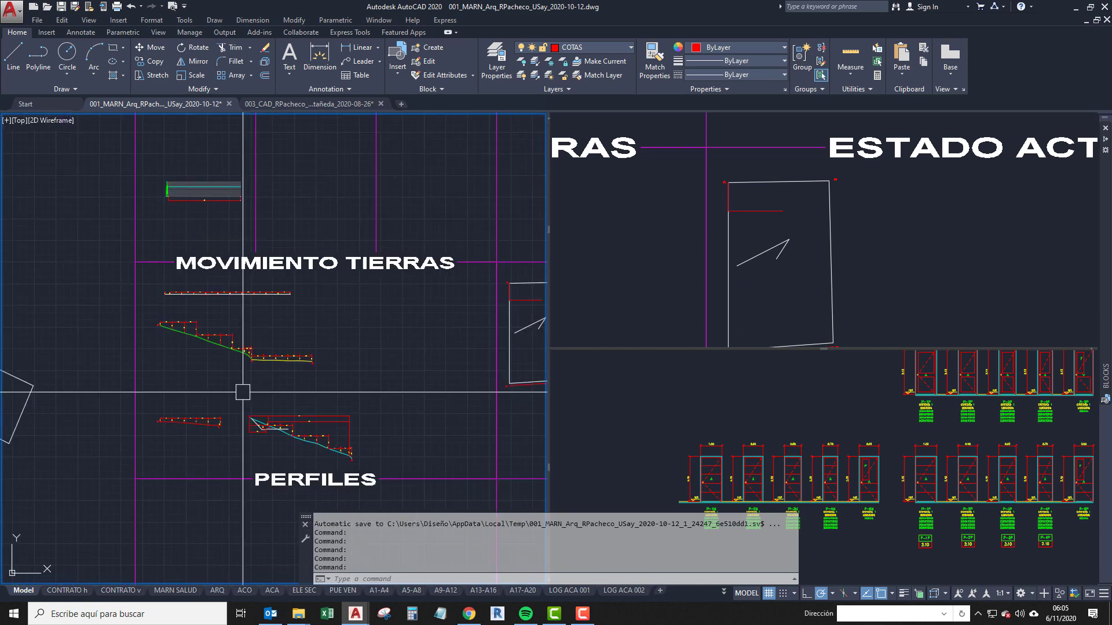
pyautogui.scroll(2, 242, 393)
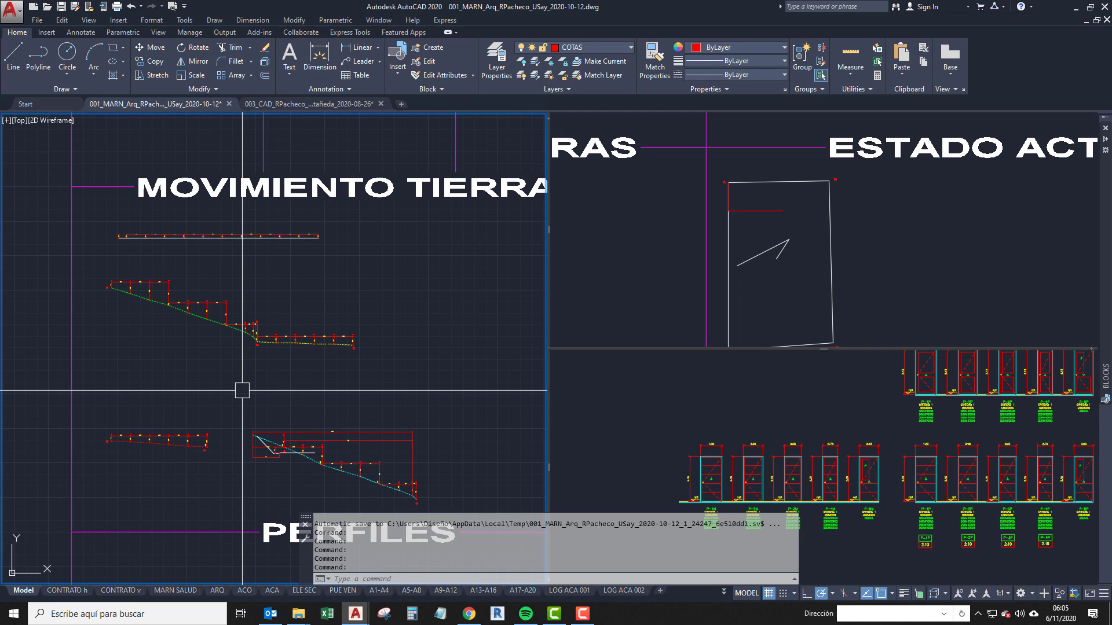
pyautogui.scroll(-2, 243, 390)
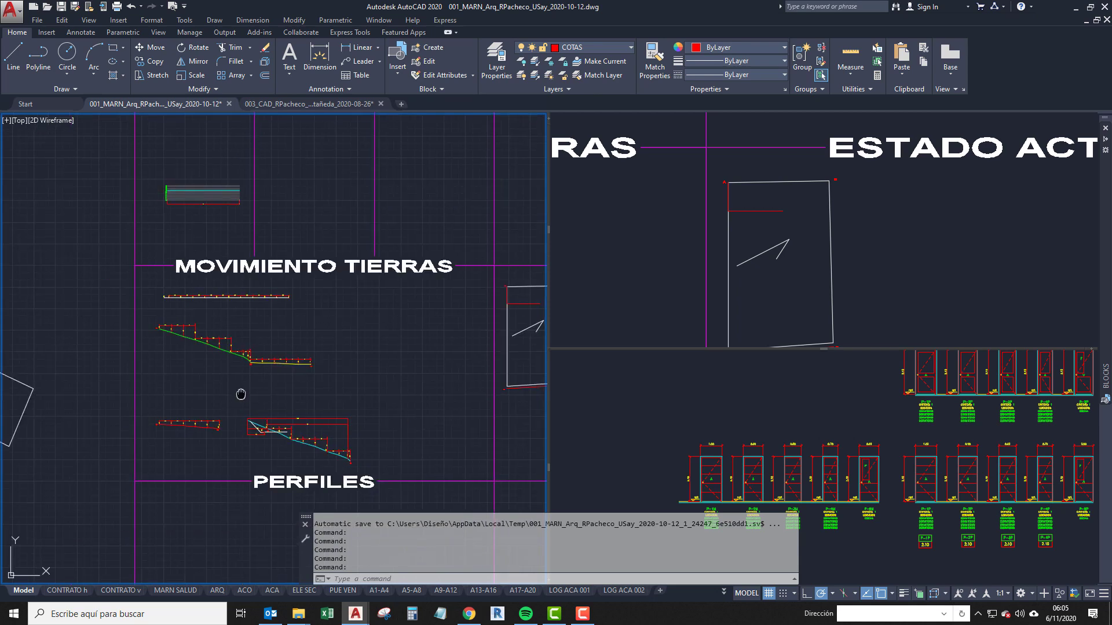
pyautogui.scroll(2, 241, 390)
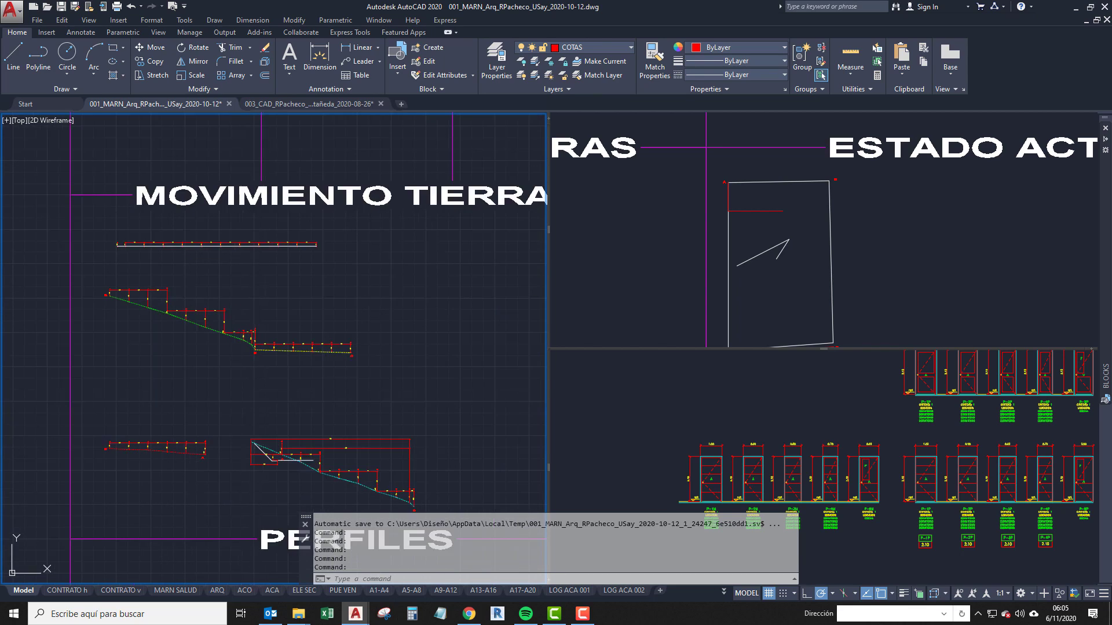
pyautogui.scroll(-2, 390, 274)
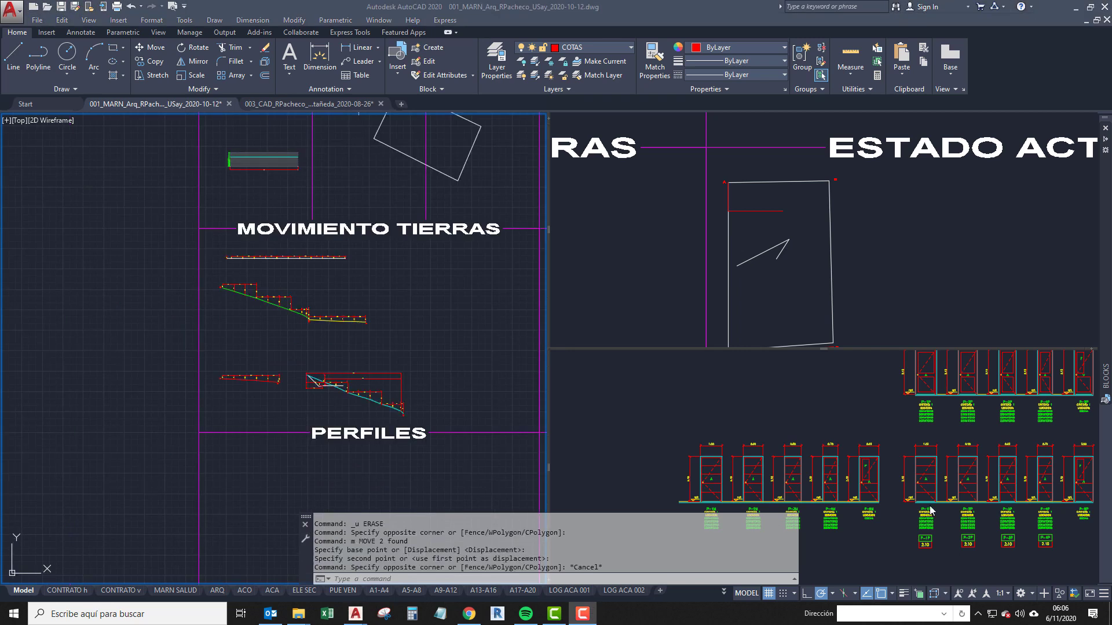
# Copy the MOVIMIENTO TIERRAS frame with its profiles one frame width to the left, from the frame's upper-right corner to its upper-left corner.
pyautogui.click(153, 415)
pyautogui.click(449, 251)
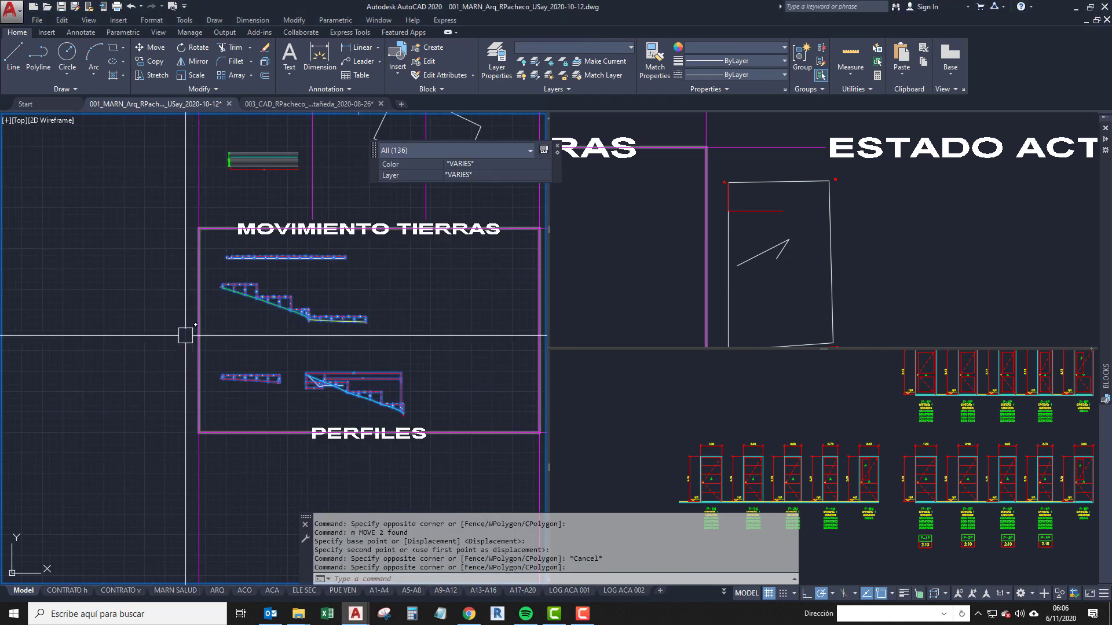
pyautogui.click(216, 349)
pyautogui.click(194, 344)
pyautogui.moveTo(199, 345); pyautogui.dragTo(126, 389, button='middle')
pyautogui.moveTo(426, 322); pyautogui.dragTo(314, 353, button='middle')
pyautogui.write('cc')
pyautogui.press('space')
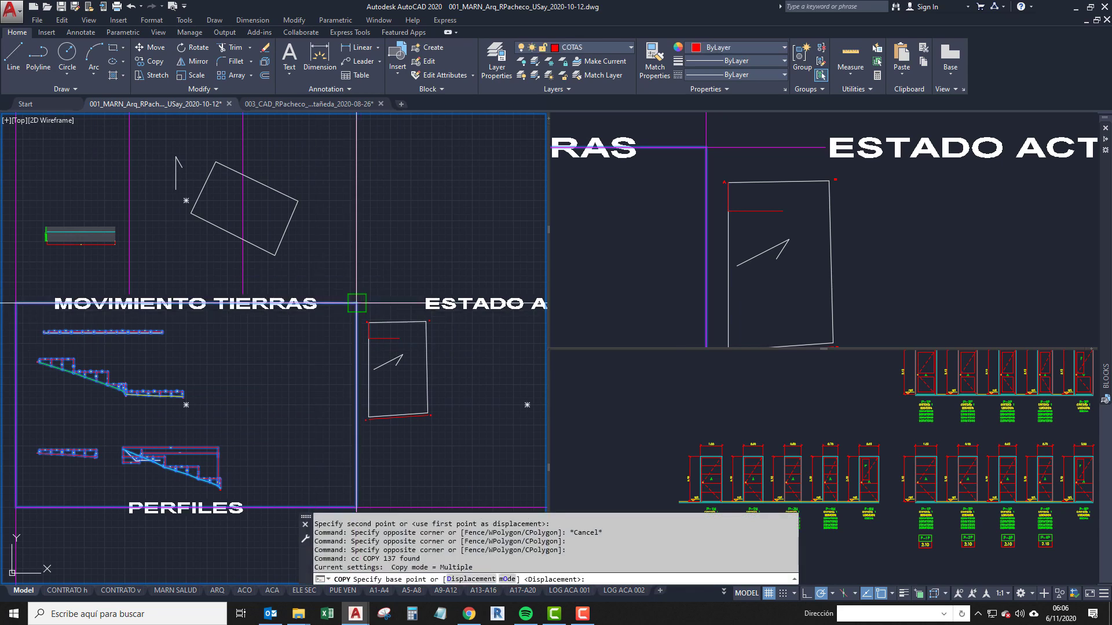
pyautogui.click(356, 302)
pyautogui.moveTo(38, 311); pyautogui.dragTo(278, 298, button='middle')
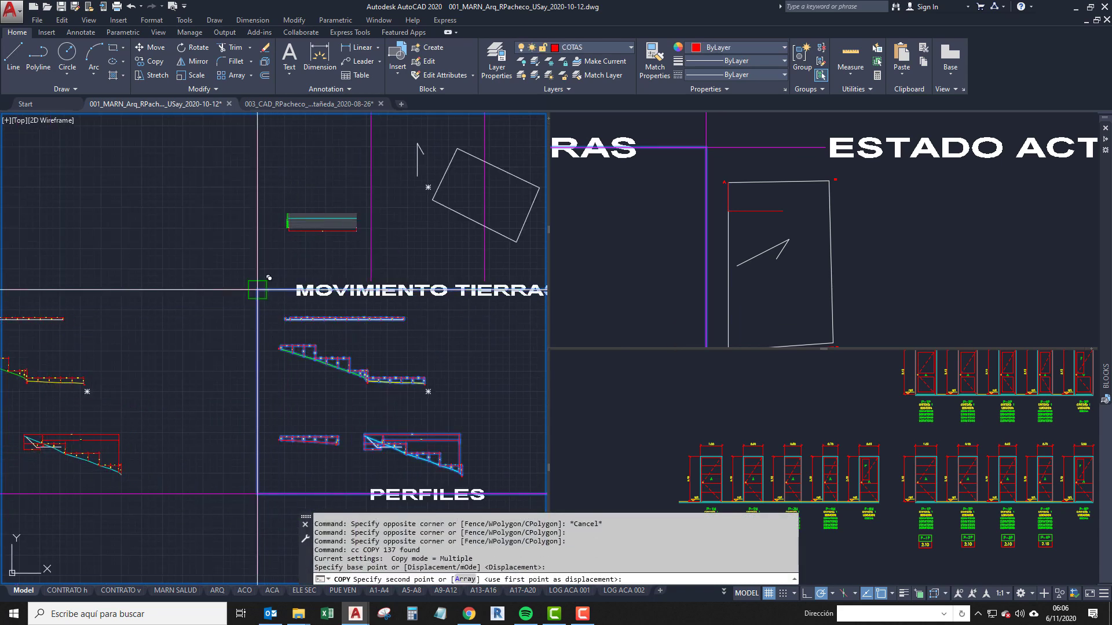
pyautogui.click(257, 290)
pyautogui.scroll(-4, 257, 290)
pyautogui.scroll(4, 266, 347)
pyautogui.press('Return')
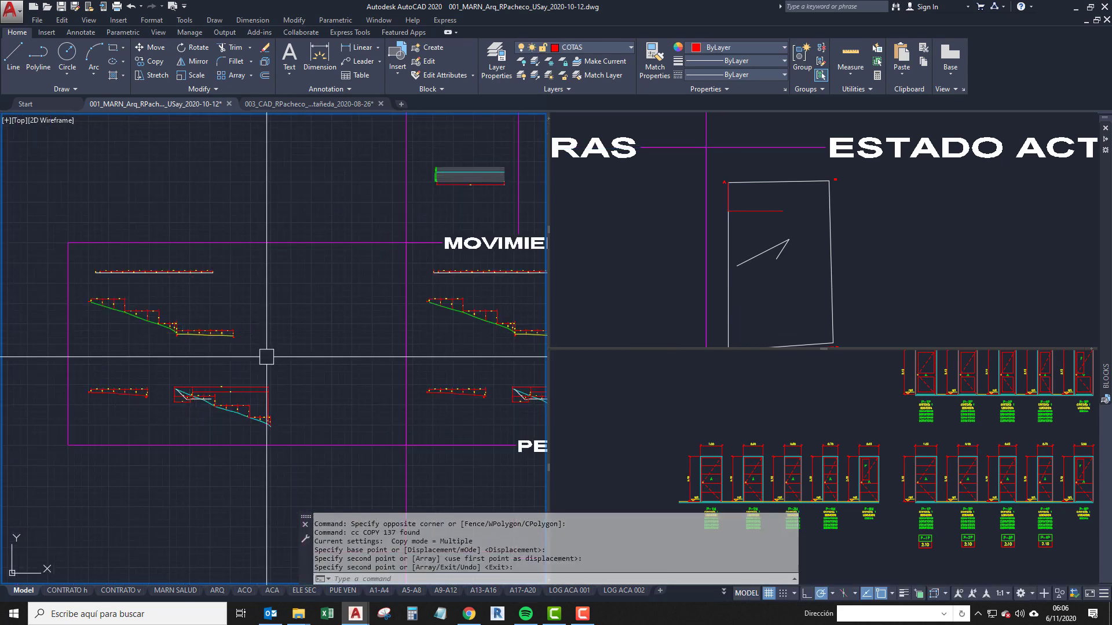
# Examine the dimensions and point numbers along the short red terrain profile between ends B and A.
pyautogui.moveTo(266, 357); pyautogui.dragTo(200, 369, button='middle')
pyautogui.moveTo(289, 356); pyautogui.dragTo(226, 376, button='middle')
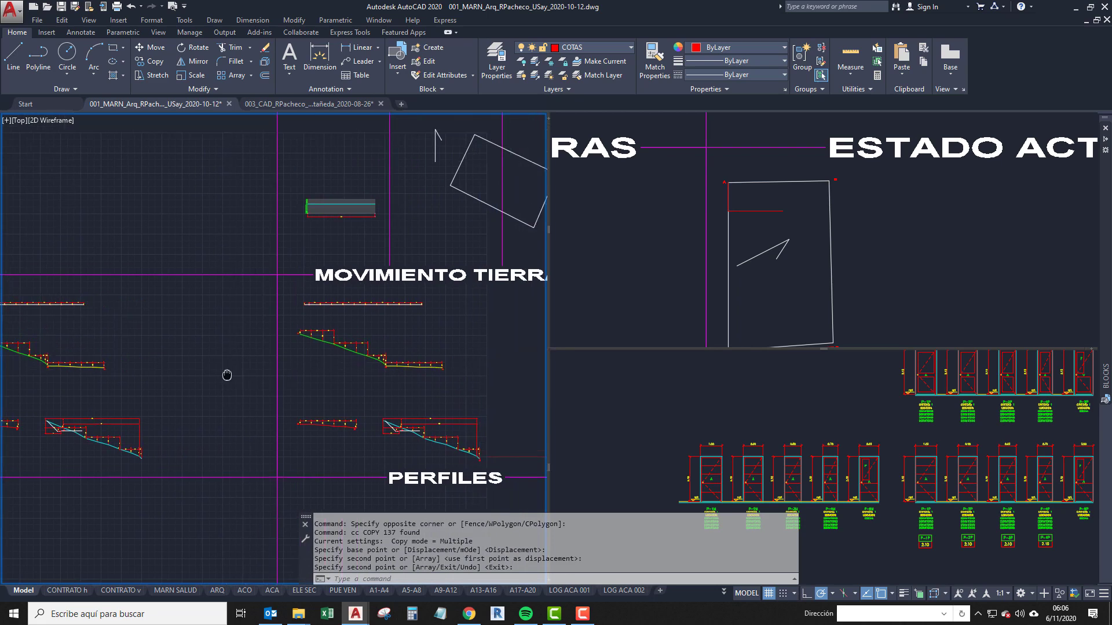
pyautogui.moveTo(375, 353); pyautogui.dragTo(298, 355, button='middle')
pyautogui.scroll(3, 405, 490)
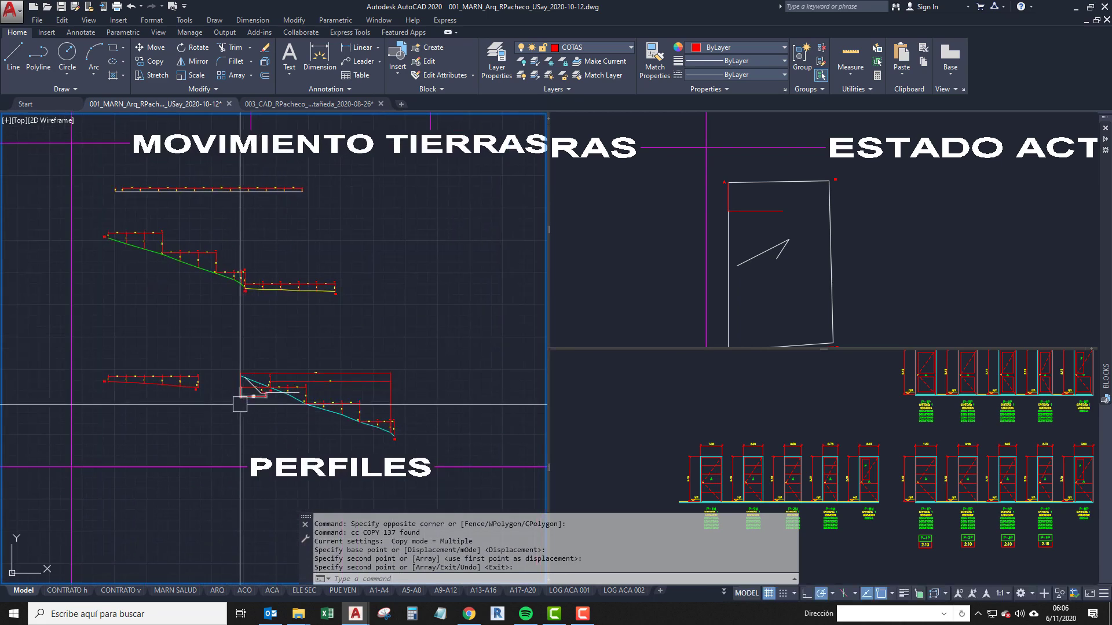
pyautogui.moveTo(240, 404); pyautogui.dragTo(241, 436, button='middle')
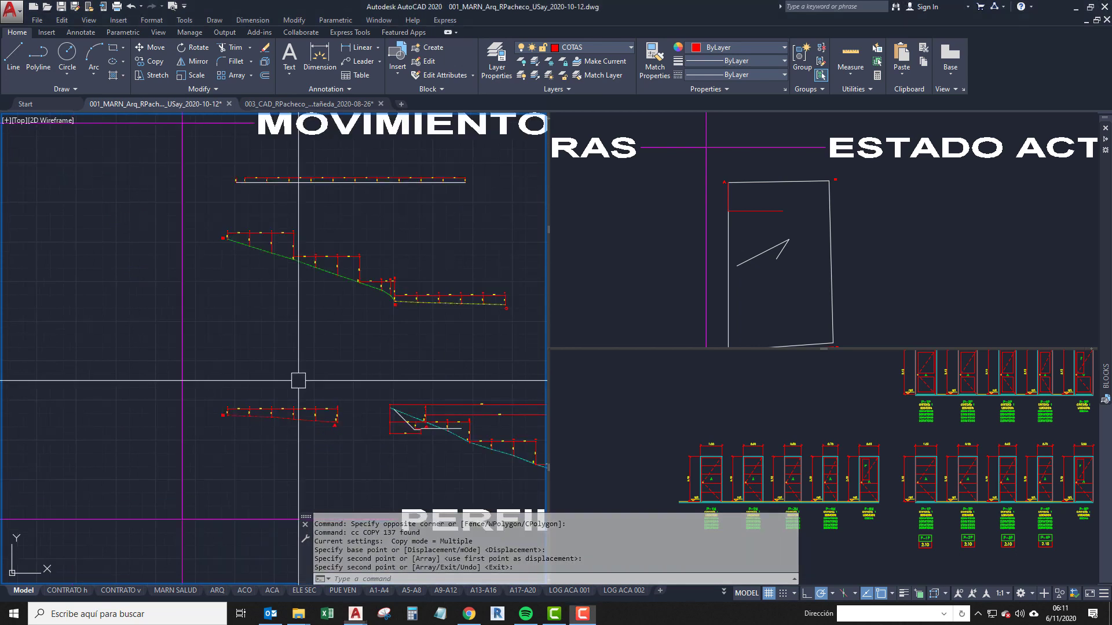
pyautogui.moveTo(292, 405); pyautogui.dragTo(241, 380, button='middle')
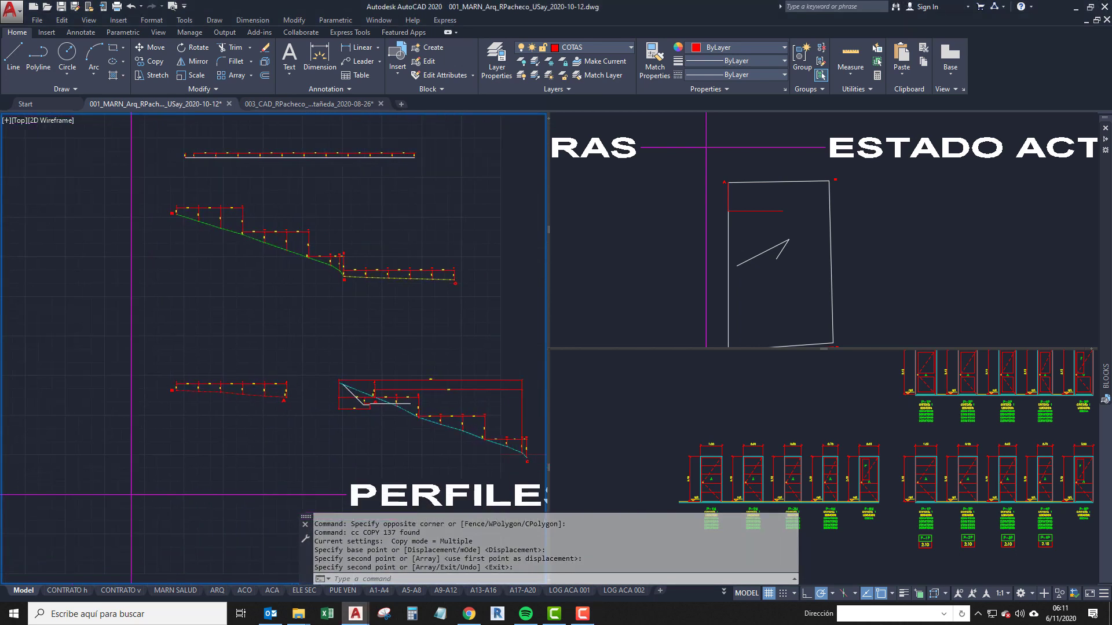
pyautogui.moveTo(455, 410); pyautogui.dragTo(450, 409, button='middle')
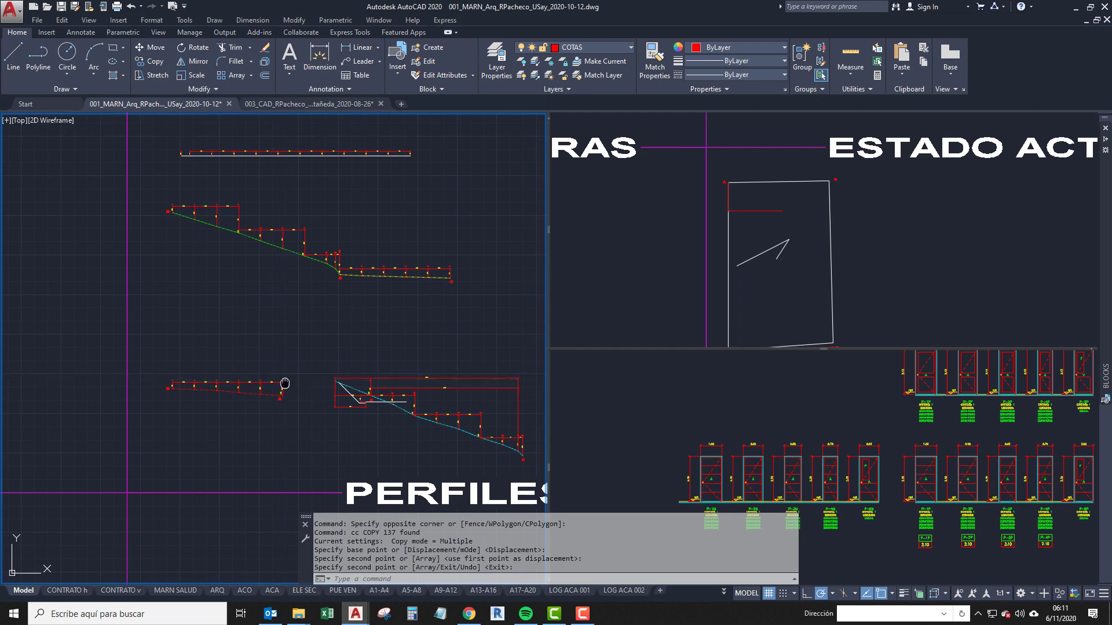
pyautogui.moveTo(285, 383); pyautogui.dragTo(325, 423, button='middle')
pyautogui.scroll(6, 249, 435)
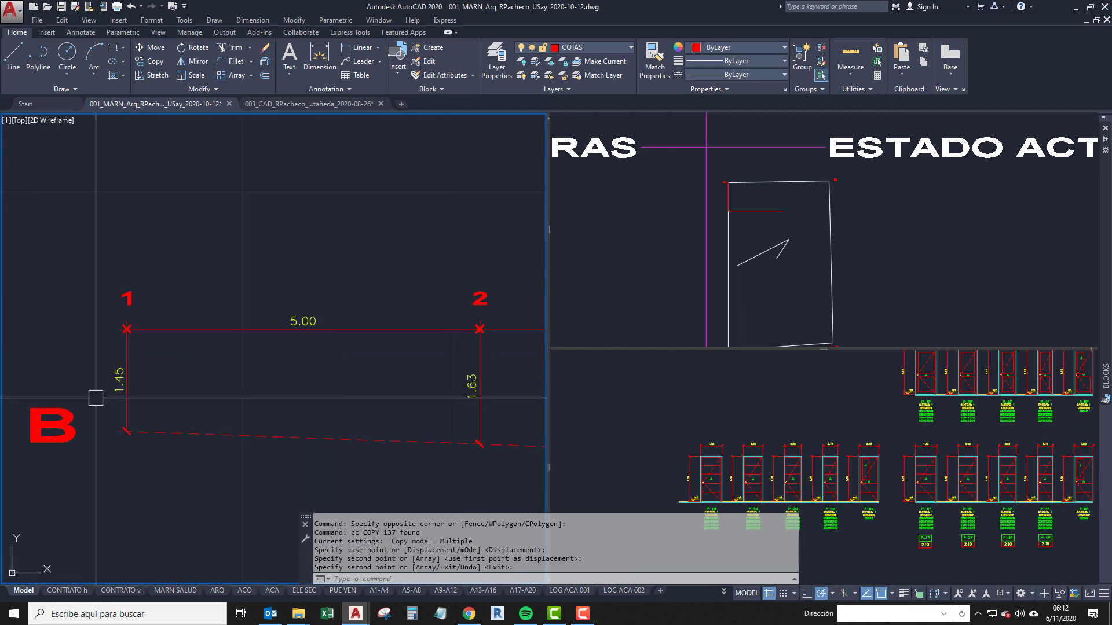
pyautogui.scroll(4, 279, 426)
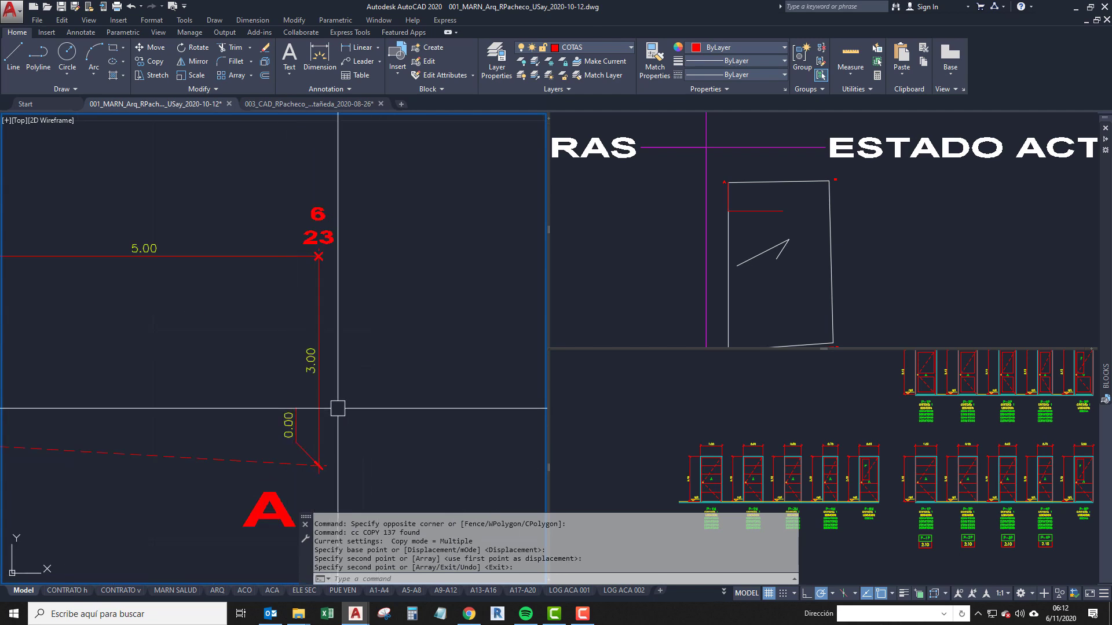
# Trace the short red terrain profile's horizontal spacings and vertical depths between point 1 at B and points 6/23 at A.
pyautogui.moveTo(305, 422); pyautogui.dragTo(363, 405, button='middle')
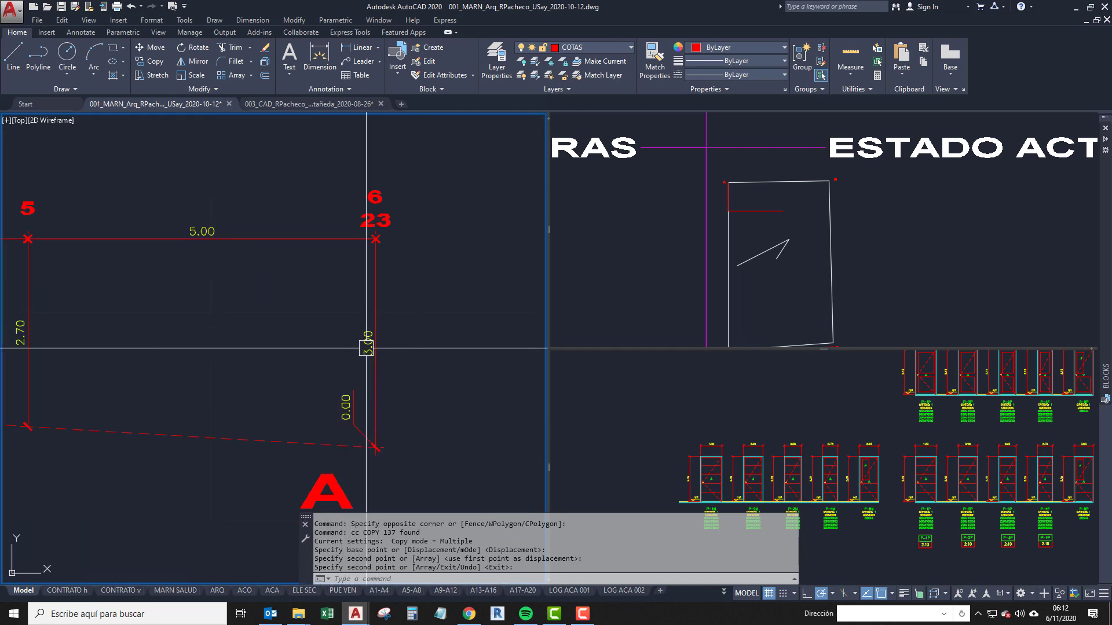
pyautogui.scroll(-4, 375, 363)
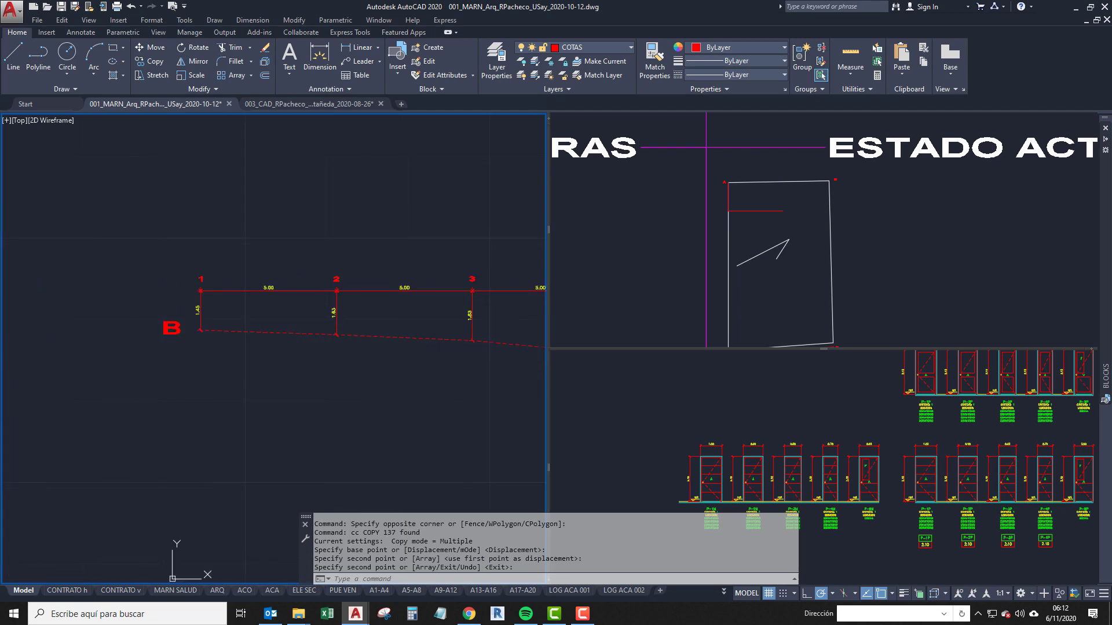
pyautogui.scroll(5, 232, 301)
pyautogui.scroll(-4, 249, 330)
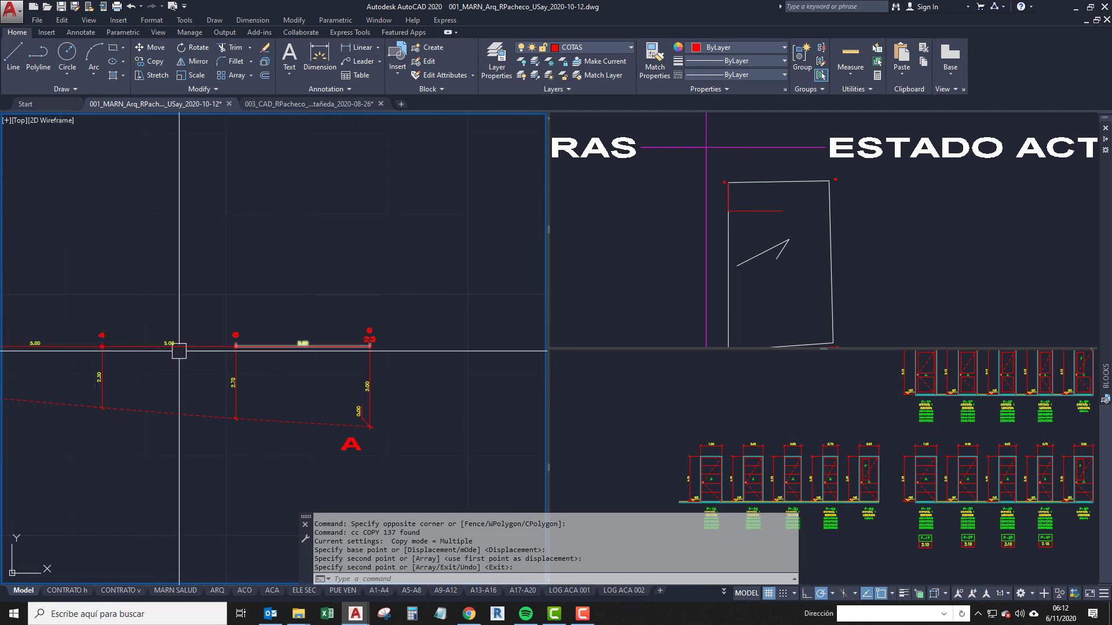
pyautogui.moveTo(86, 354); pyautogui.dragTo(143, 355, button='middle')
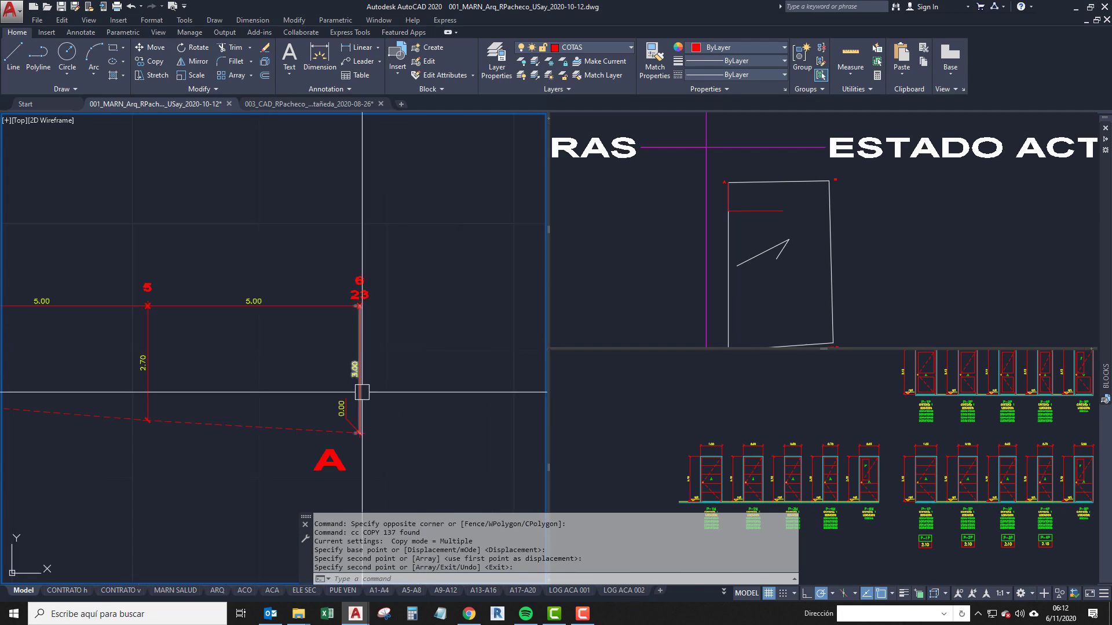
pyautogui.moveTo(312, 401); pyautogui.dragTo(396, 387, button='middle')
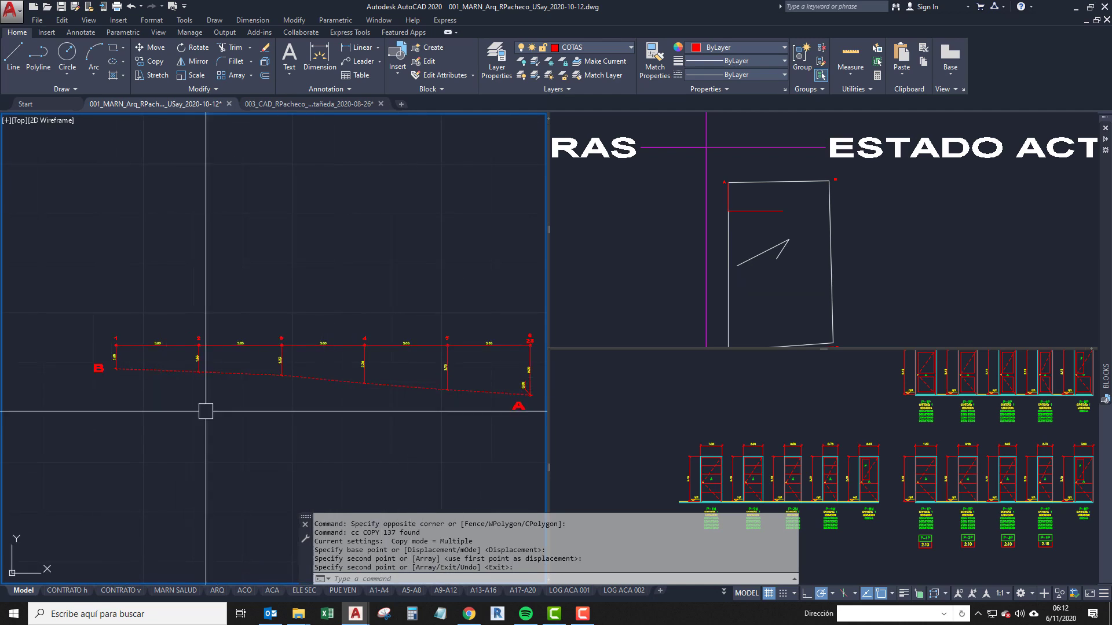
pyautogui.scroll(-2, 168, 394)
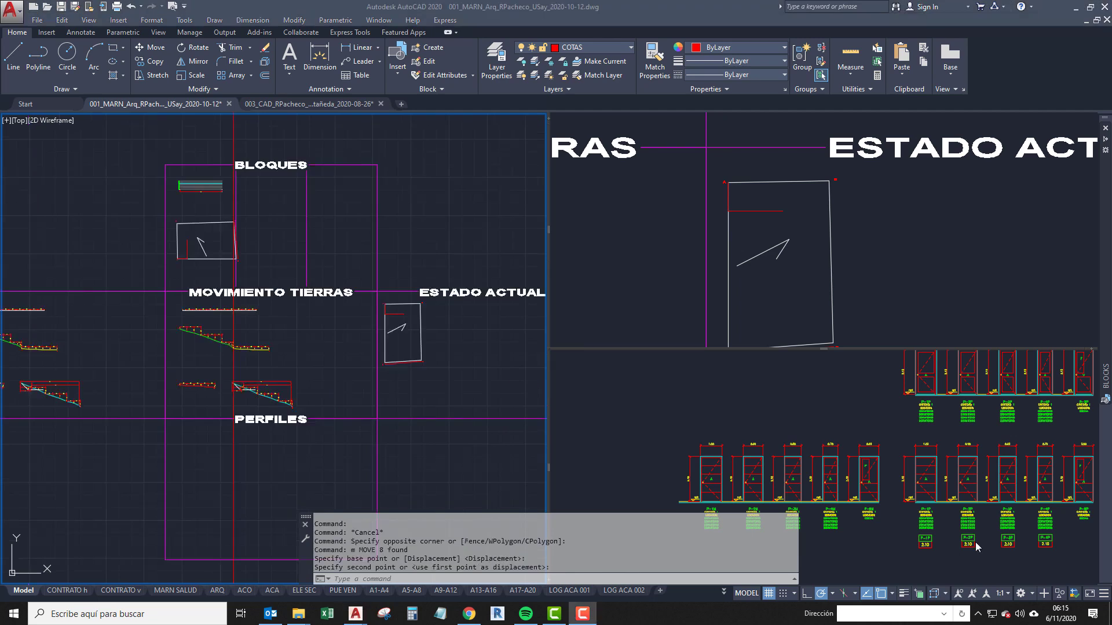
# Examine the lot plan between BLOQUES and MOVIMIENTO TIERRAS, including its corner letters, orientation arrow and red lines.
pyautogui.scroll(8, 262, 361)
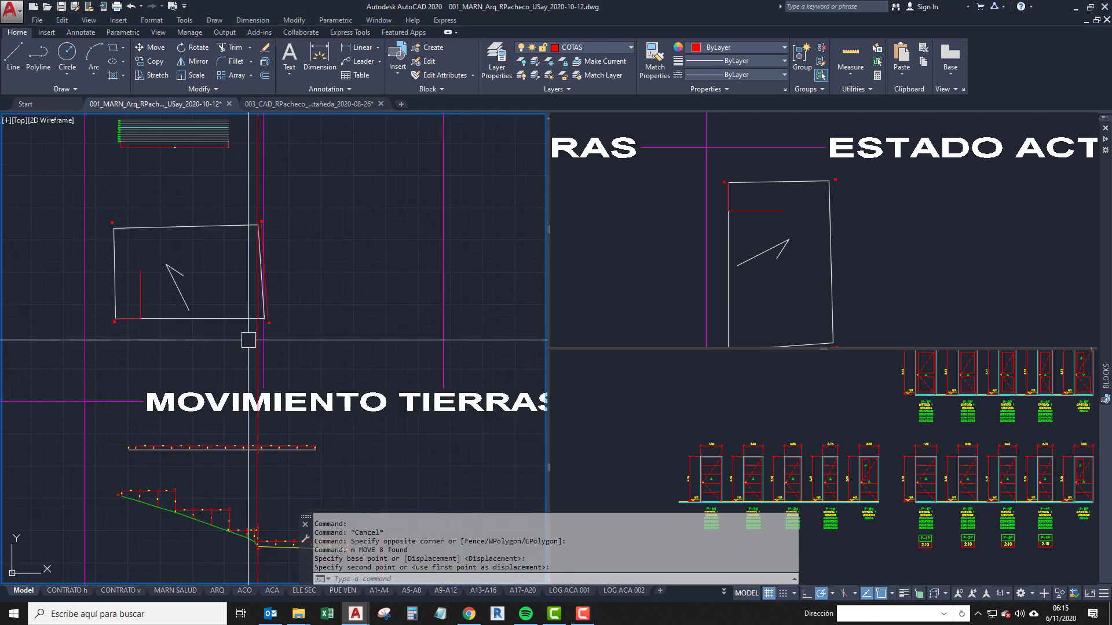
pyautogui.click(262, 360)
pyautogui.click(263, 361)
pyautogui.scroll(-4, 263, 361)
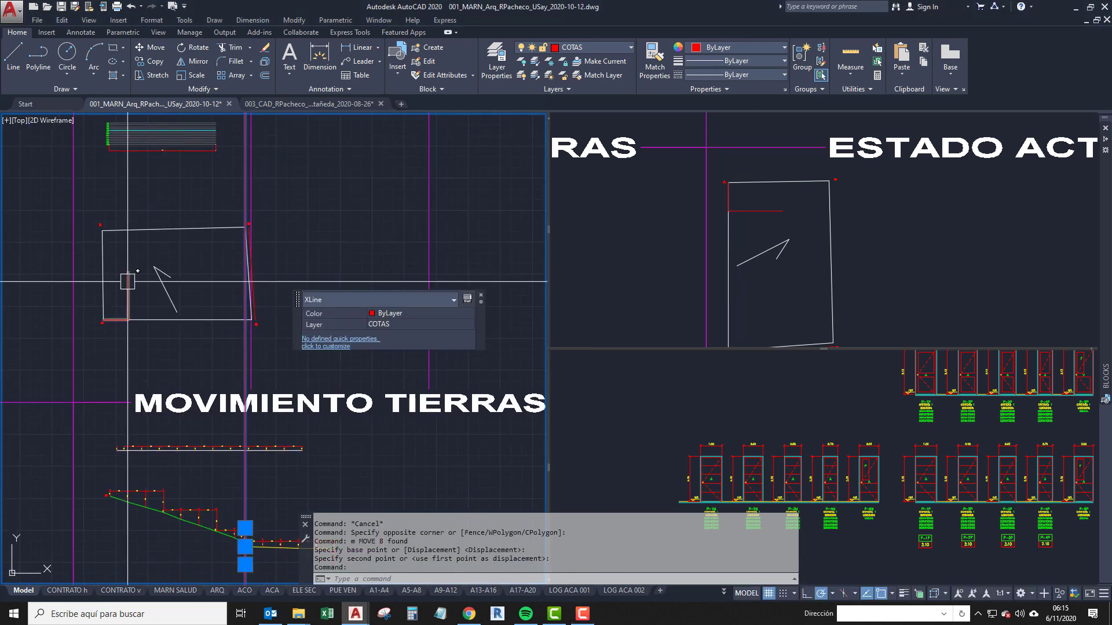
pyautogui.moveTo(130, 274); pyautogui.dragTo(138, 328, button='middle')
pyautogui.scroll(-2, 139, 328)
pyautogui.scroll(2, 116, 298)
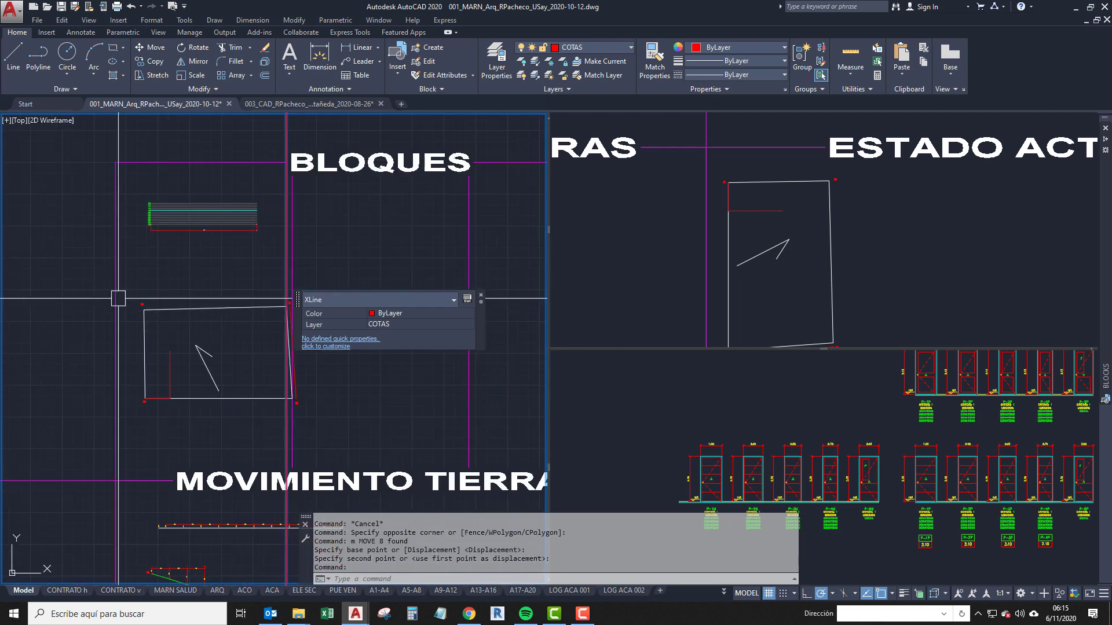
pyautogui.scroll(4, 193, 377)
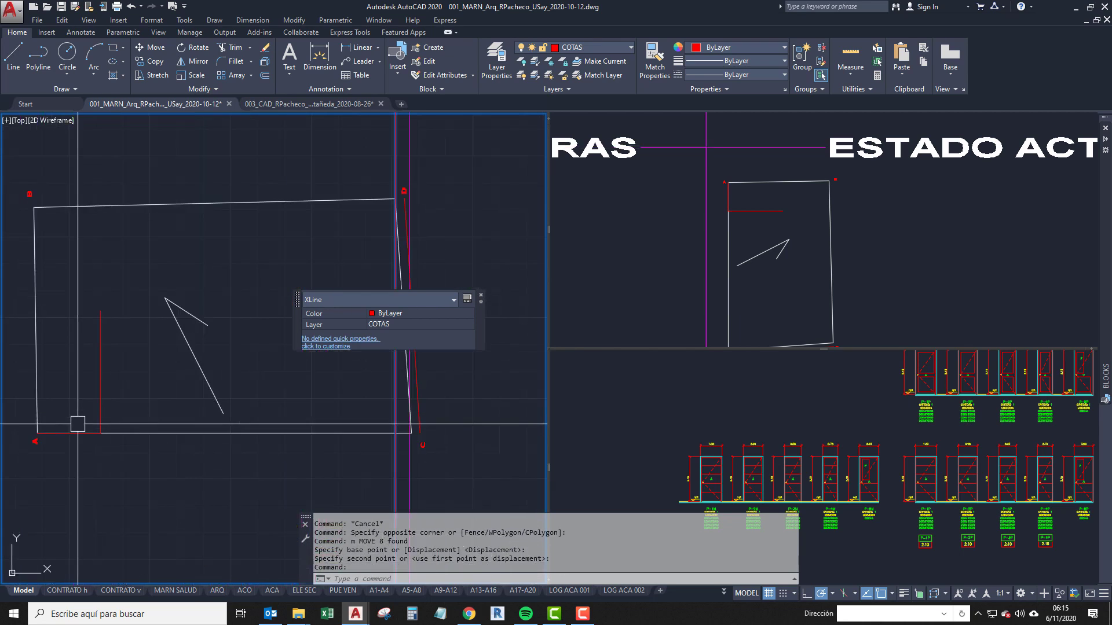
pyautogui.moveTo(398, 501); pyautogui.dragTo(323, 461, button='middle')
pyautogui.moveTo(192, 424); pyautogui.dragTo(310, 432, button='middle')
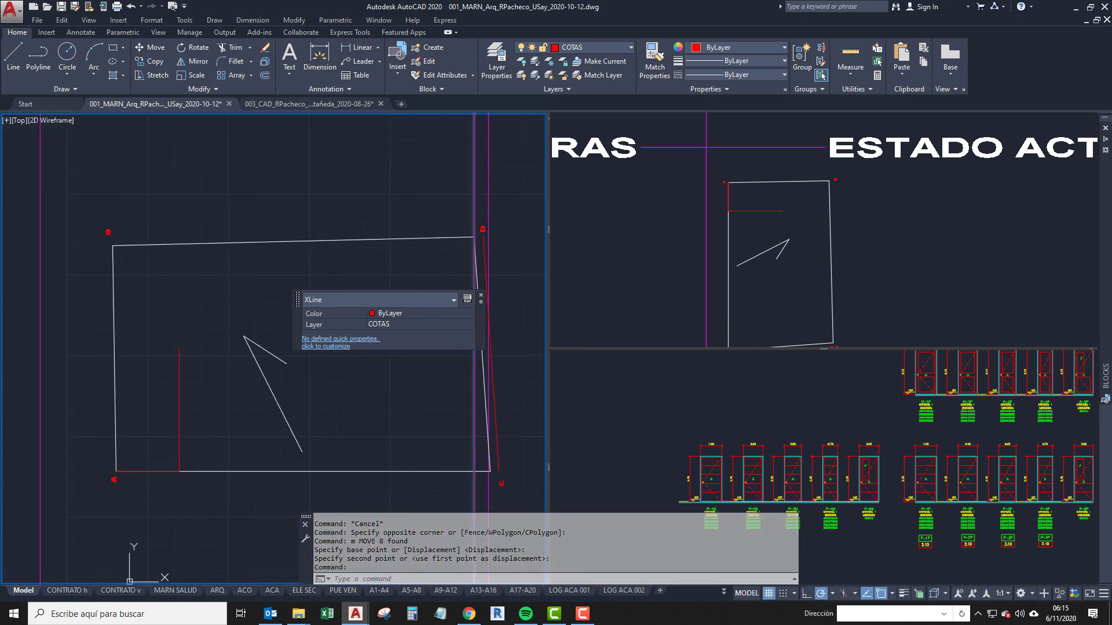
pyautogui.moveTo(433, 260)
pyautogui.mouseDown(button='middle')
pyautogui.moveTo(361, 243)
pyautogui.moveTo(394, 261)
pyautogui.mouseUp(button='middle')
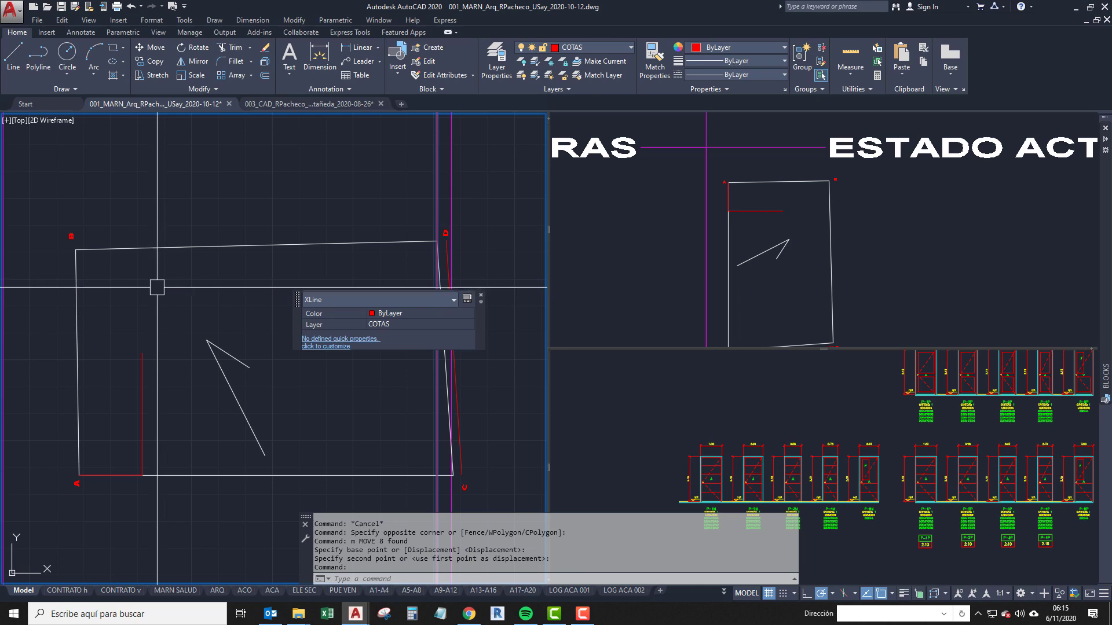
pyautogui.moveTo(166, 326); pyautogui.dragTo(153, 293, button='middle')
# Try to erase the vertical construction line together with the red L-shaped line inside the lot plan.
pyautogui.click(141, 321)
pyautogui.moveTo(149, 357); pyautogui.dragTo(115, 370, button='middle')
pyautogui.write('e')
pyautogui.press('Return')
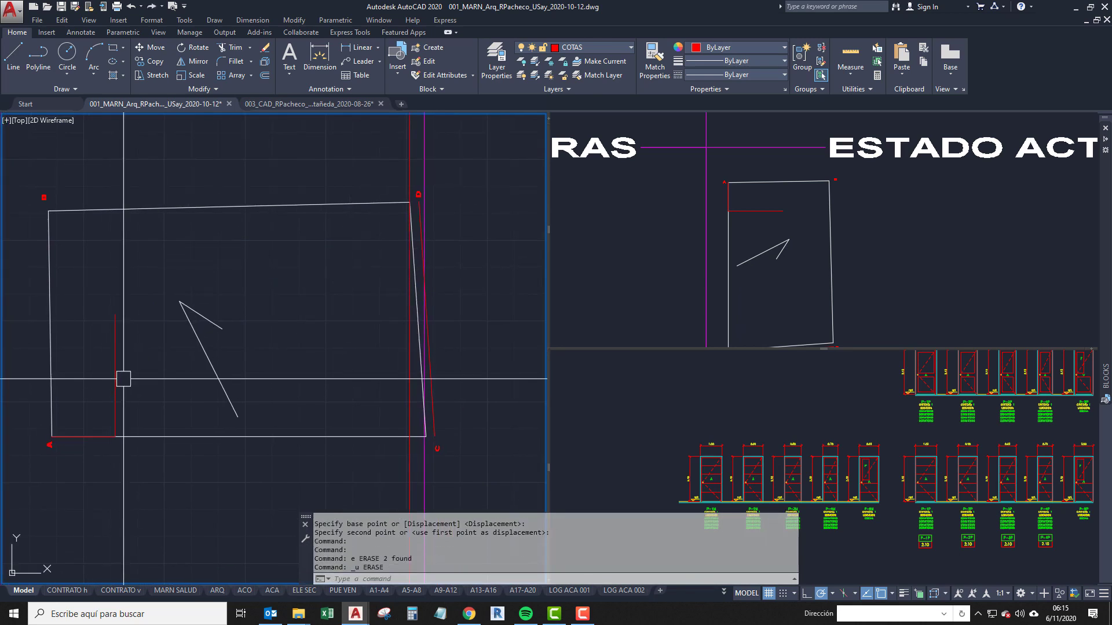
# Inspect the red L-shaped line at corner A of the lot plan and its position above the MOVIMIENTO TIERRAS profiles.
pyautogui.moveTo(106, 438); pyautogui.dragTo(72, 357, button='middle')
pyautogui.moveTo(238, 372); pyautogui.dragTo(283, 410, button='middle')
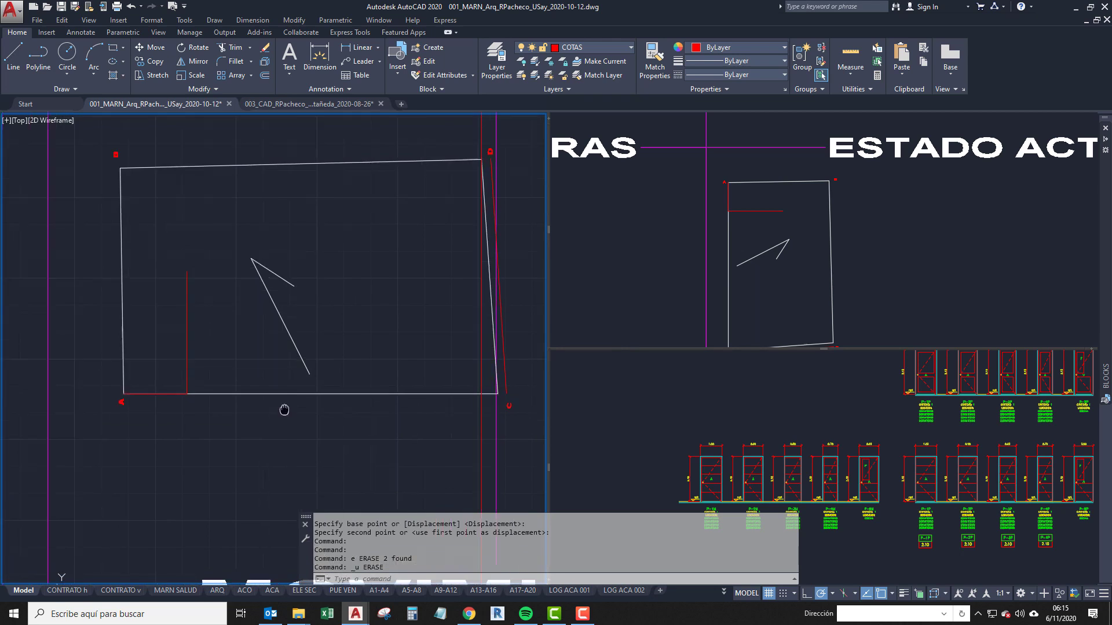
pyautogui.moveTo(144, 312); pyautogui.dragTo(130, 391, button='middle')
pyautogui.scroll(-1, 357, 359)
pyautogui.moveTo(320, 389); pyautogui.dragTo(310, 382, button='middle')
pyautogui.scroll(-2, 310, 381)
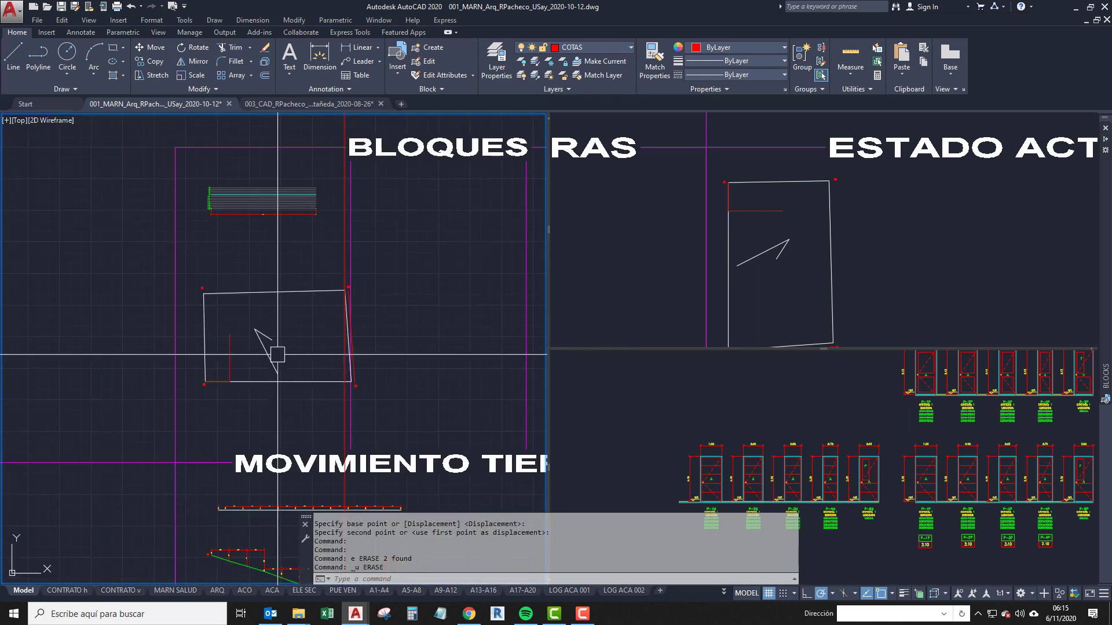
pyautogui.scroll(2, 255, 355)
pyautogui.moveTo(392, 350); pyautogui.dragTo(297, 355, button='middle')
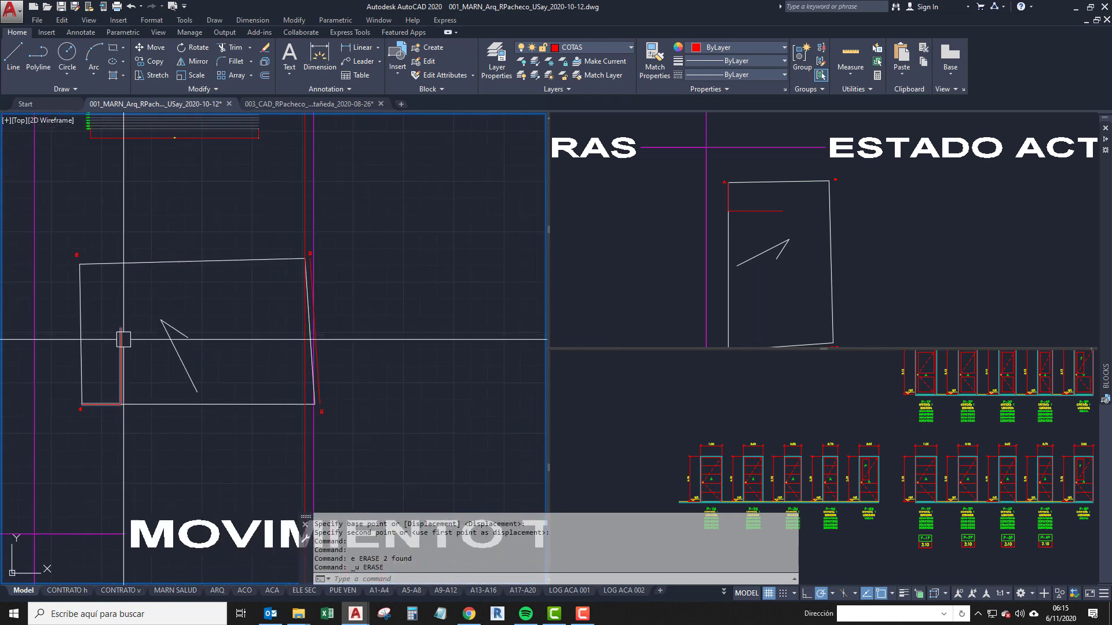
pyautogui.moveTo(99, 357); pyautogui.dragTo(176, 359, button='middle')
pyautogui.scroll(1, 150, 275)
pyautogui.scroll(-2, 172, 289)
pyautogui.moveTo(205, 320); pyautogui.dragTo(204, 296, button='middle')
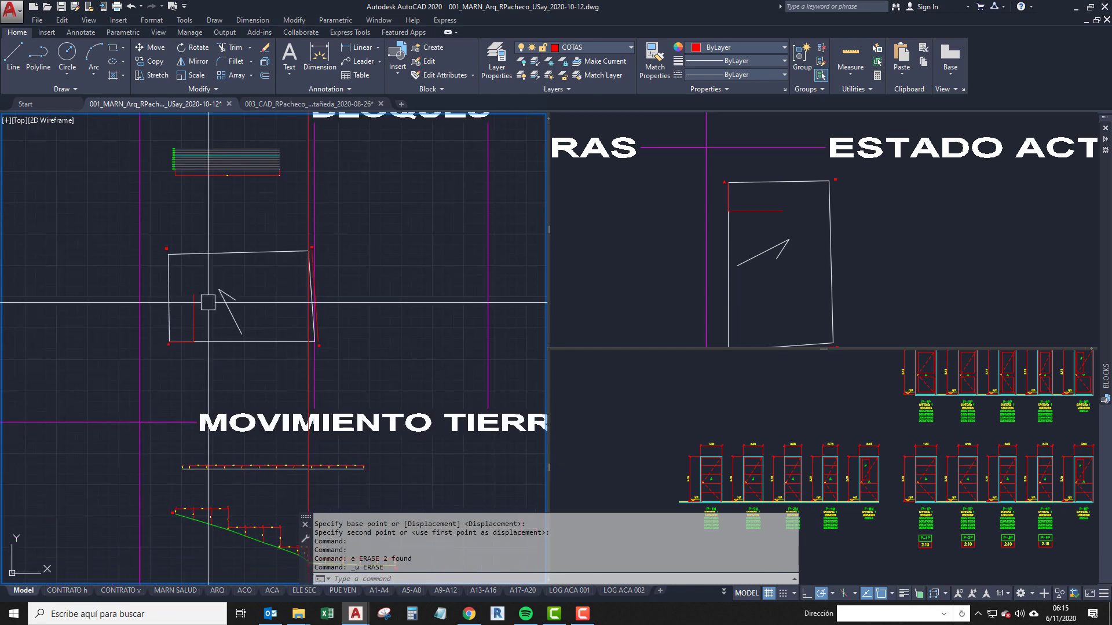
pyautogui.moveTo(262, 342); pyautogui.dragTo(241, 290, button='middle')
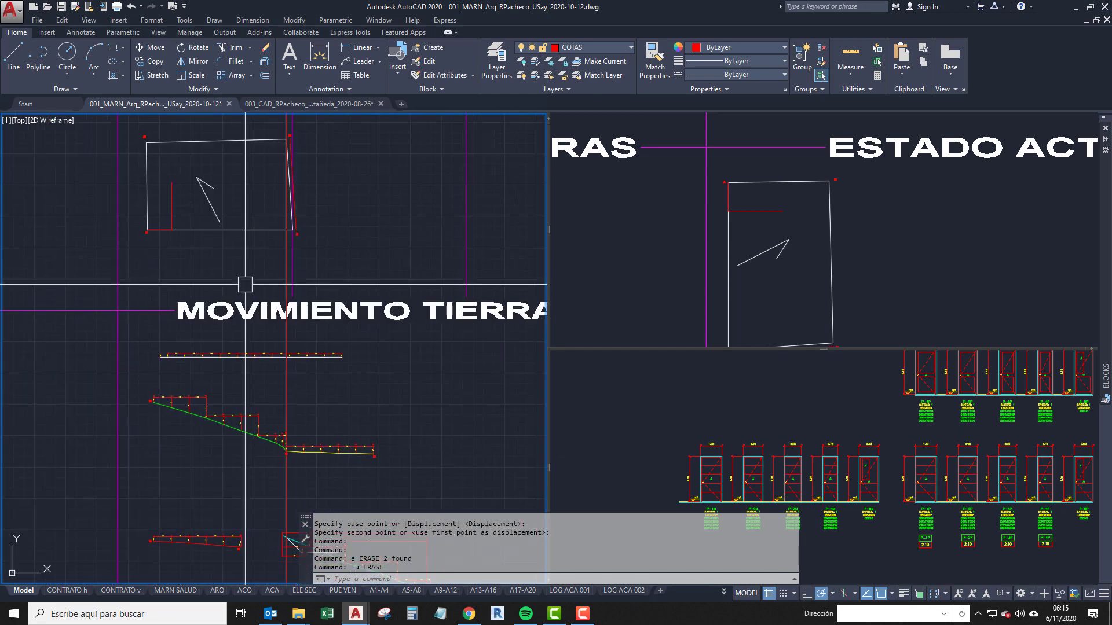
# Check the order of the lot plan's corners A, B, C and D and the sides that connect them.
pyautogui.scroll(4, 184, 219)
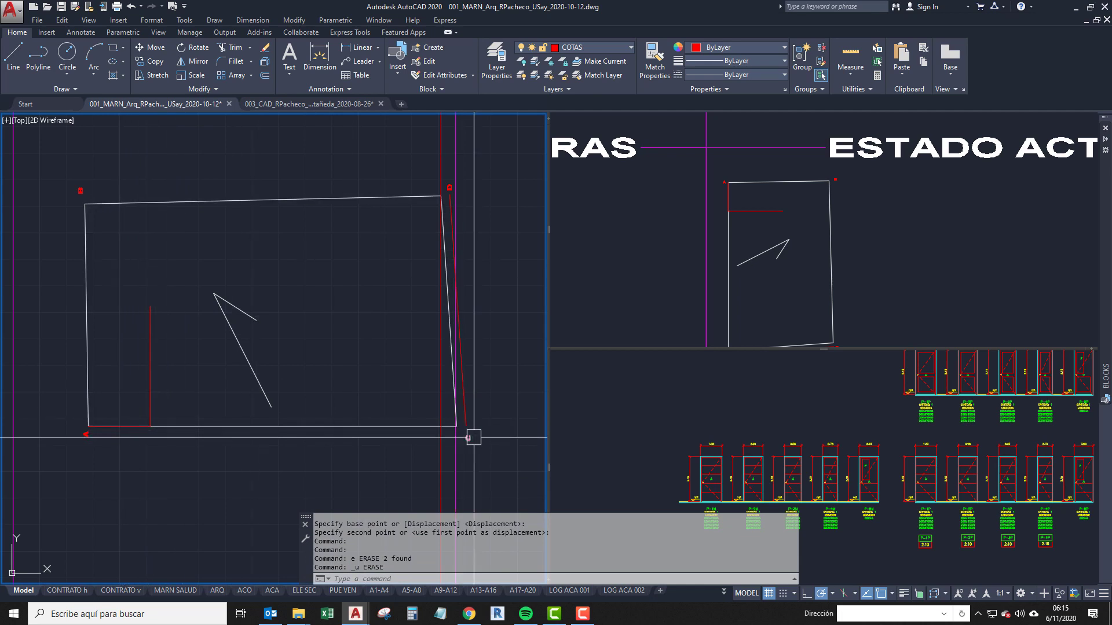
pyautogui.moveTo(275, 425); pyautogui.dragTo(359, 449, button='middle')
pyautogui.moveTo(403, 263); pyautogui.dragTo(311, 288, button='middle')
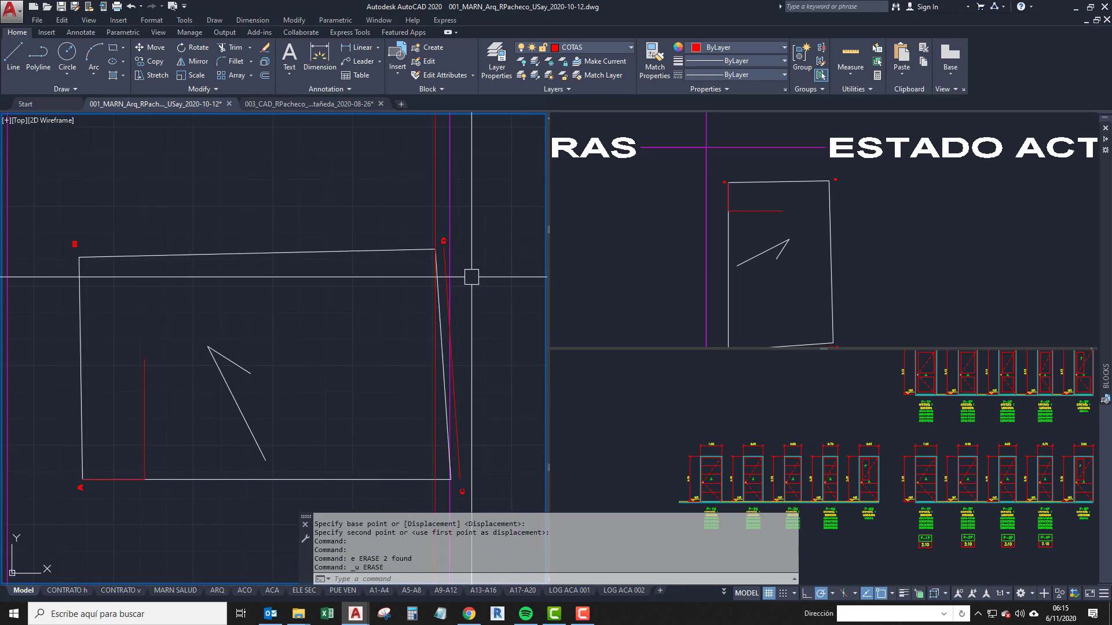
pyautogui.moveTo(435, 400); pyautogui.dragTo(398, 295, button='middle')
pyautogui.scroll(-2, 394, 294)
pyautogui.scroll(2, 380, 350)
pyautogui.moveTo(400, 346); pyautogui.dragTo(442, 348, button='middle')
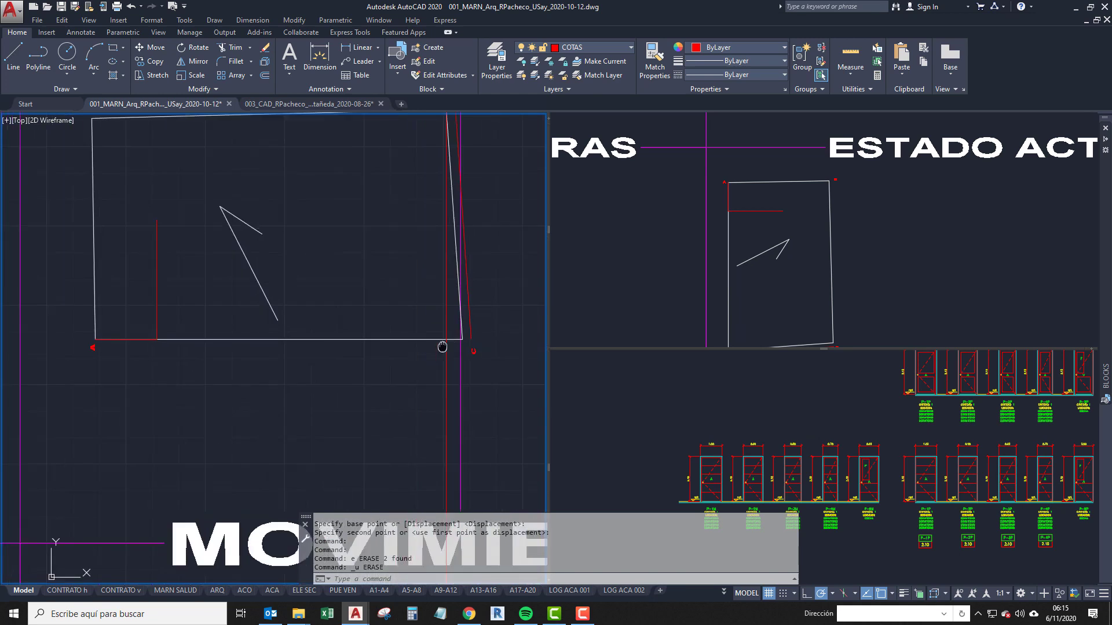
pyautogui.moveTo(421, 250); pyautogui.dragTo(425, 370, button='middle')
pyautogui.scroll(2, 69, 338)
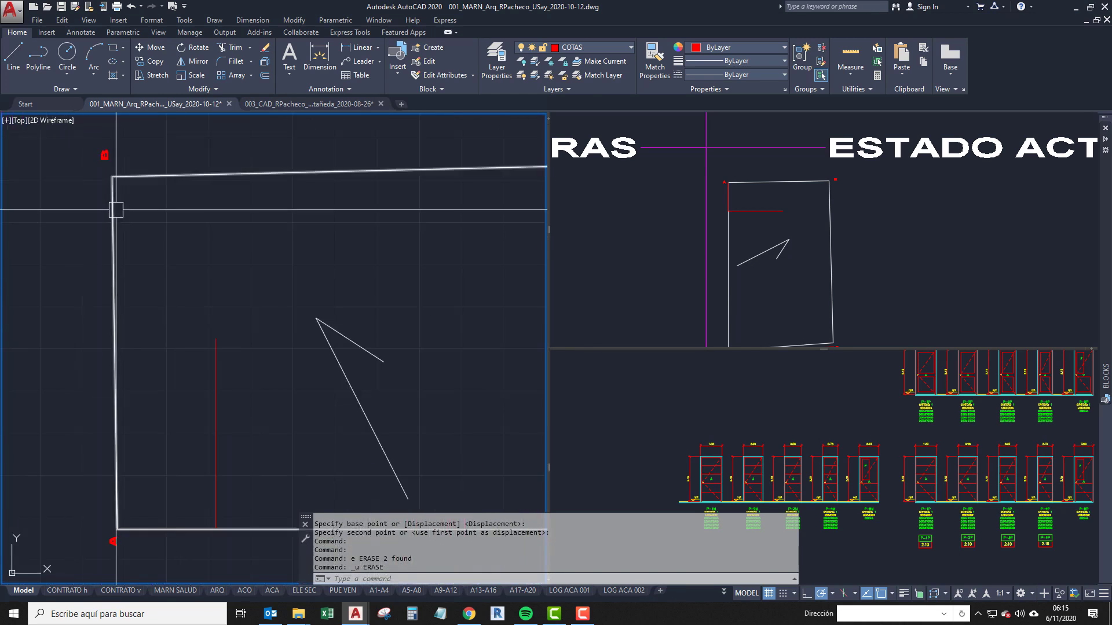
# Compare the lot plan with the joined green and yellow profiles meeting at D on the vertical construction line.
pyautogui.scroll(-2, 154, 242)
pyautogui.moveTo(215, 219); pyautogui.dragTo(115, 235, button='middle')
pyautogui.moveTo(345, 432); pyautogui.dragTo(318, 234, button='middle')
pyautogui.scroll(-4, 341, 365)
pyautogui.moveTo(317, 388); pyautogui.dragTo(298, 266, button='middle')
pyautogui.scroll(4, 316, 353)
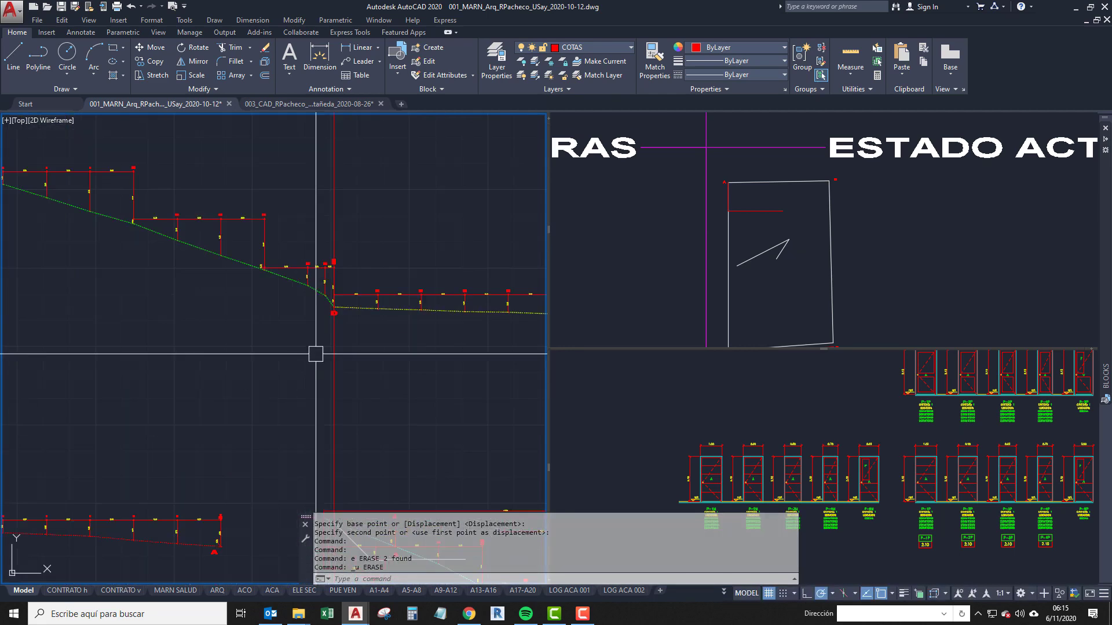
pyautogui.moveTo(320, 315); pyautogui.dragTo(323, 390, button='middle')
pyautogui.scroll(-4, 333, 397)
pyautogui.scroll(2, 329, 316)
pyautogui.scroll(-2, 364, 310)
pyautogui.moveTo(282, 298); pyautogui.dragTo(266, 132, button='middle')
pyautogui.moveTo(266, 419)
pyautogui.mouseDown(button='middle')
pyautogui.moveTo(266, 303)
pyautogui.moveTo(222, 358)
pyautogui.mouseUp(button='middle')
pyautogui.scroll(3, 381, 404)
pyautogui.scroll(-2, 278, 399)
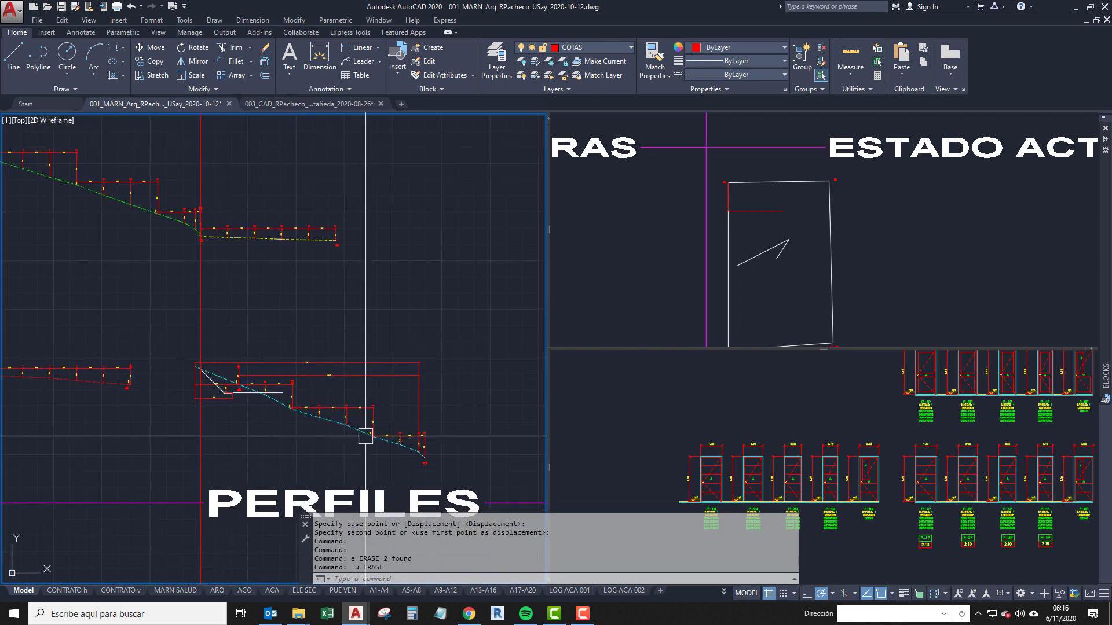
# Examine the cyan profile and the white excavation outline near end A against the vertical construction line.
pyautogui.scroll(2, 323, 406)
pyautogui.moveTo(200, 398); pyautogui.dragTo(311, 401, button='middle')
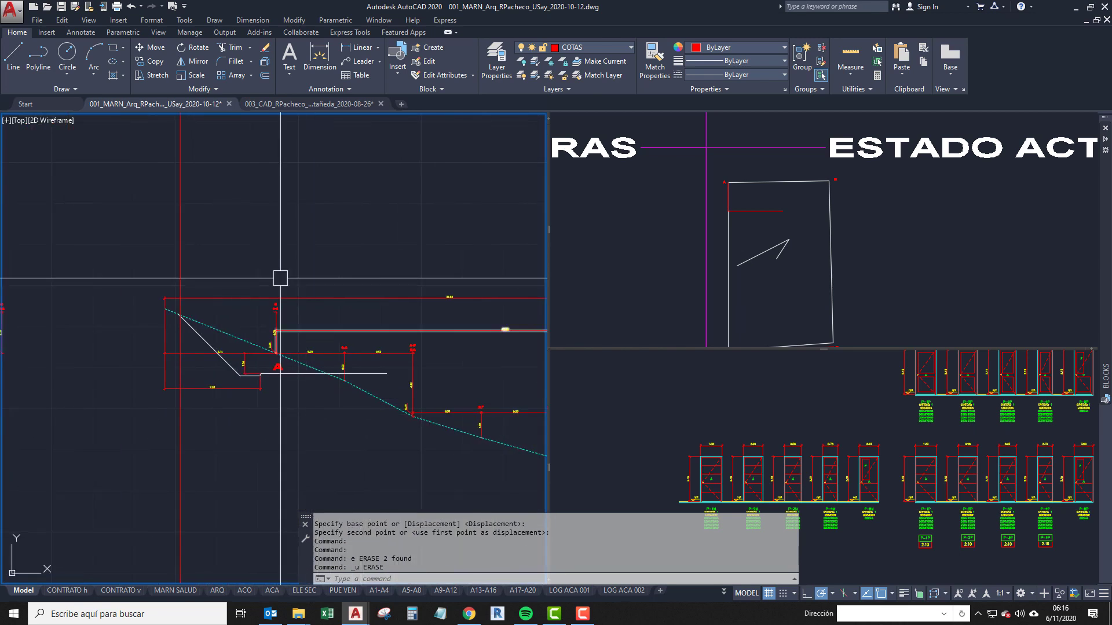
pyautogui.scroll(-4, 291, 365)
pyautogui.moveTo(292, 342); pyautogui.dragTo(266, 347, button='middle')
pyautogui.scroll(2, 265, 348)
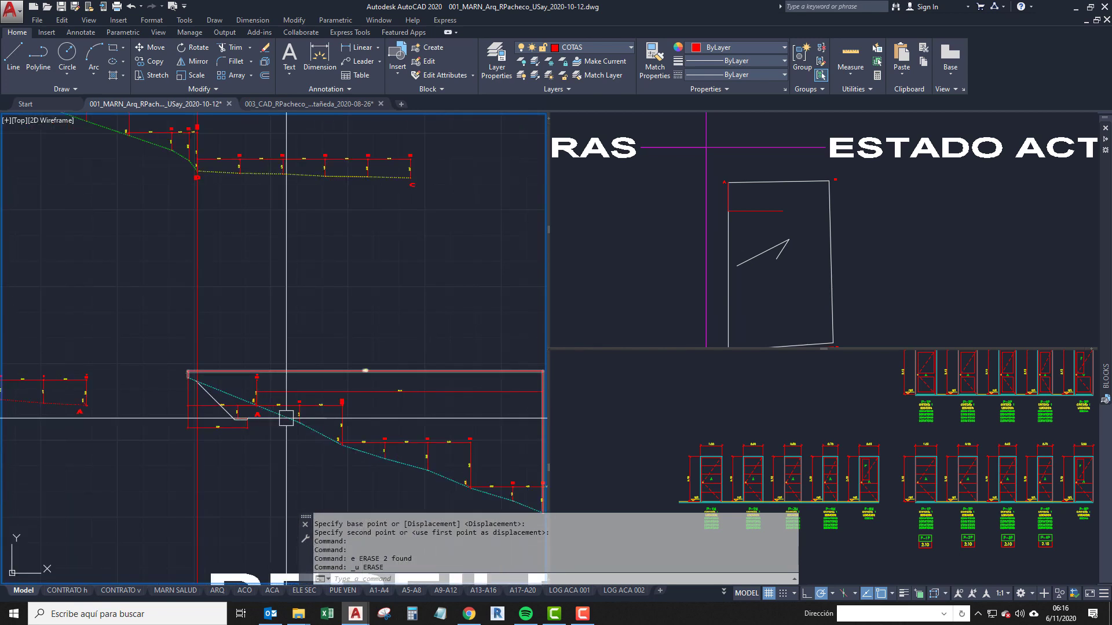
pyautogui.moveTo(286, 418)
pyautogui.mouseDown(button='middle')
pyautogui.moveTo(273, 335)
pyautogui.moveTo(347, 392)
pyautogui.mouseUp(button='middle')
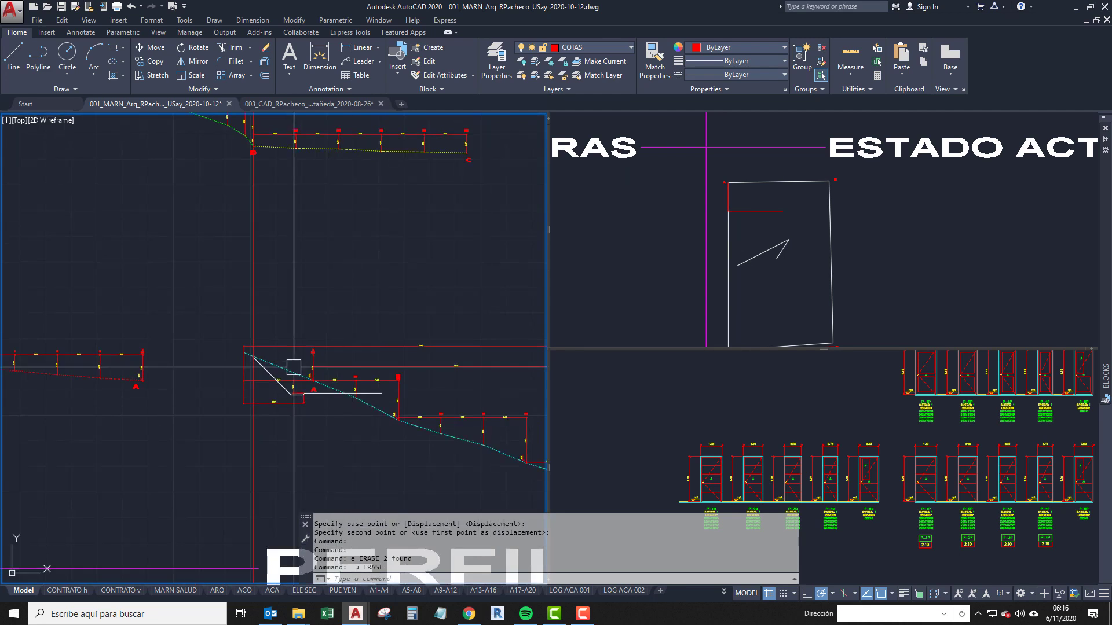
pyautogui.moveTo(273, 340)
pyautogui.mouseDown(button='middle')
pyautogui.moveTo(318, 412)
pyautogui.moveTo(327, 379)
pyautogui.moveTo(282, 365)
pyautogui.mouseUp(button='middle')
pyautogui.scroll(-1, 318, 412)
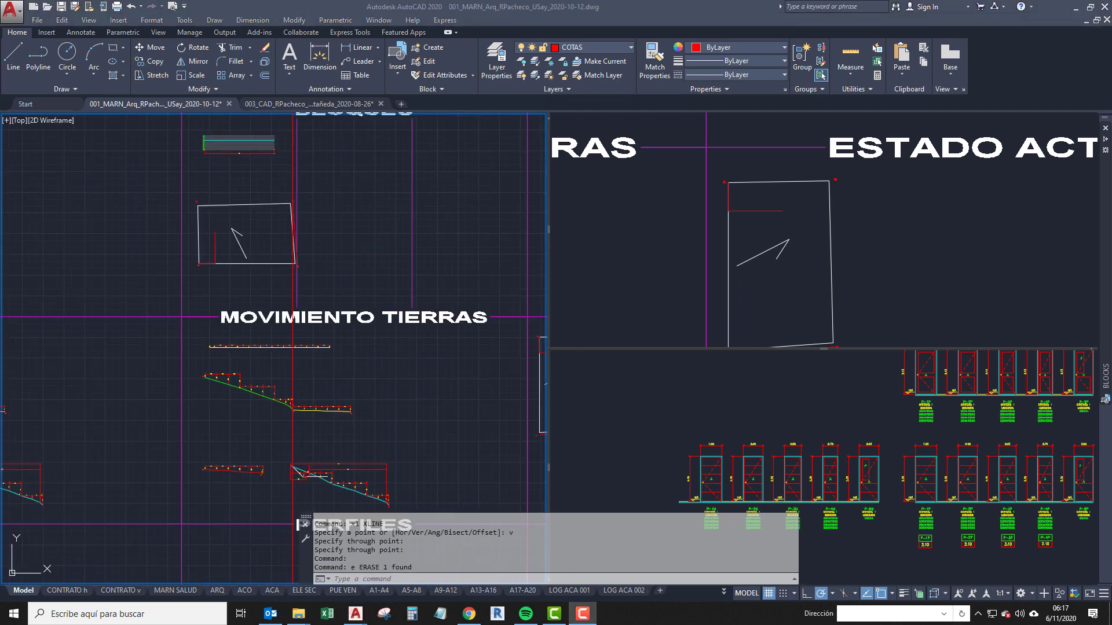
# Draw a vertical construction line through corner B of the lot plan.
pyautogui.moveTo(266, 230); pyautogui.dragTo(314, 264, button='middle')
pyautogui.scroll(6, 316, 248)
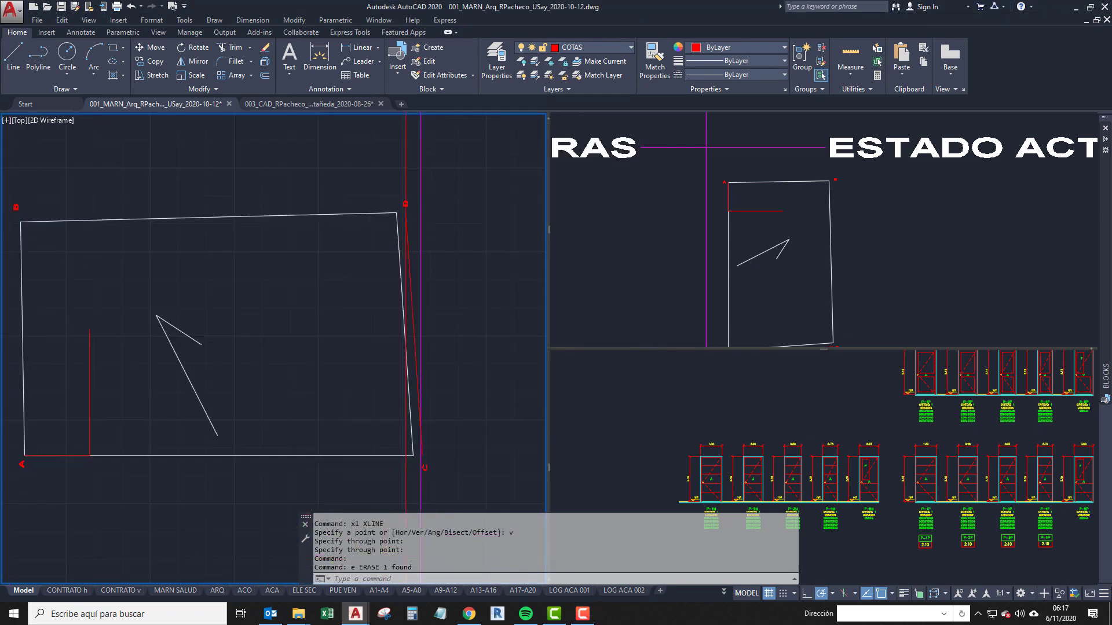
pyautogui.scroll(6, 398, 201)
pyautogui.scroll(-5, 495, 229)
pyautogui.write('xl')
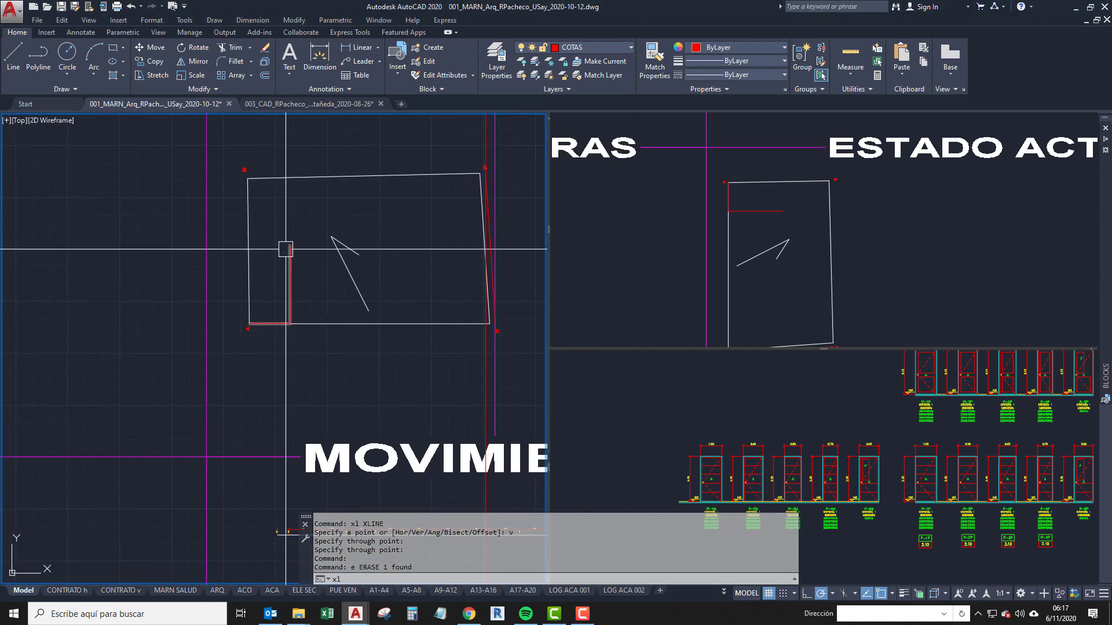
pyautogui.press('Return')
pyautogui.write('v')
pyautogui.press('Return')
pyautogui.click(244, 191)
pyautogui.press('Return')
pyautogui.moveTo(288, 411); pyautogui.dragTo(288, 238, button='middle')
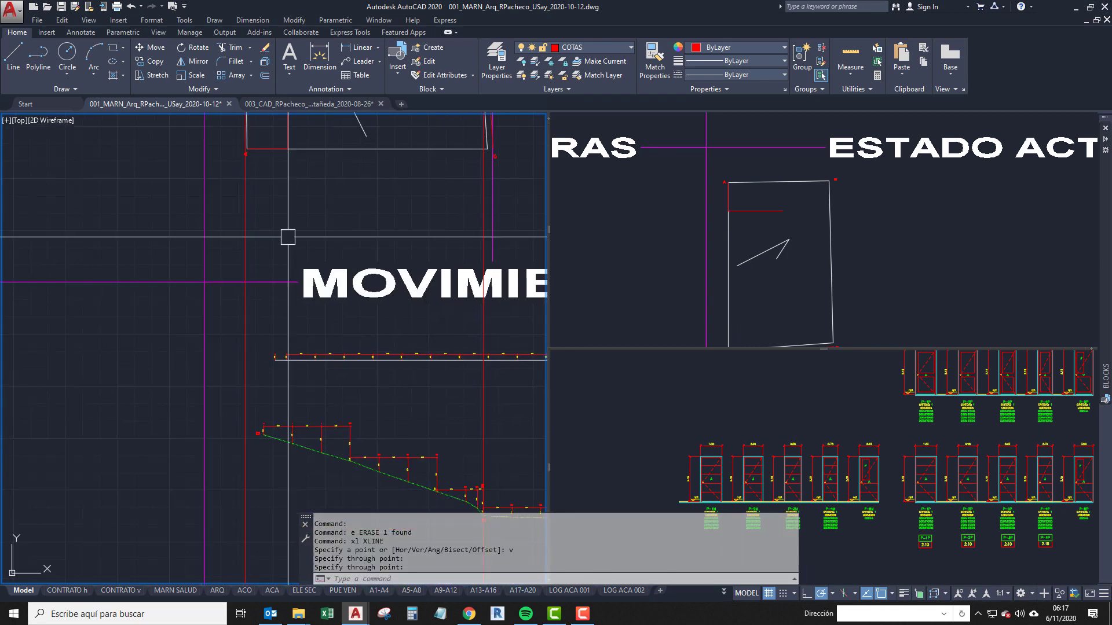
# Check the position of the construction line through corner B against the start of the green stepped profile.
pyautogui.scroll(5, 269, 459)
pyautogui.scroll(-4, 261, 428)
pyautogui.moveTo(280, 423); pyautogui.dragTo(253, 378, button='middle')
pyautogui.scroll(-2, 252, 377)
pyautogui.scroll(2, 294, 404)
pyautogui.moveTo(311, 402); pyautogui.dragTo(333, 460, button='middle')
pyautogui.scroll(-2, 333, 460)
pyautogui.moveTo(319, 383); pyautogui.dragTo(332, 514, button='middle')
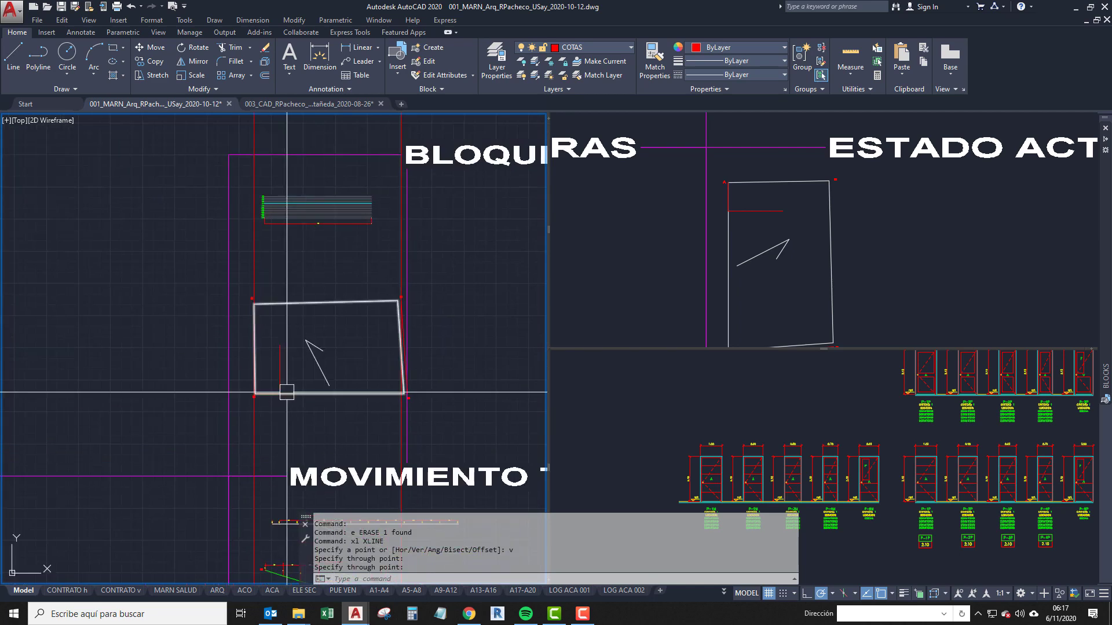
# Compare the lot plan's width between its two vertical construction lines with the profiles below MOVIMIENTO TIERRAS.
pyautogui.scroll(6, 256, 296)
pyautogui.scroll(-4, 252, 312)
pyautogui.scroll(-2, 258, 463)
pyautogui.moveTo(258, 463); pyautogui.dragTo(249, 360, button='middle')
pyautogui.moveTo(267, 481); pyautogui.dragTo(251, 382, button='middle')
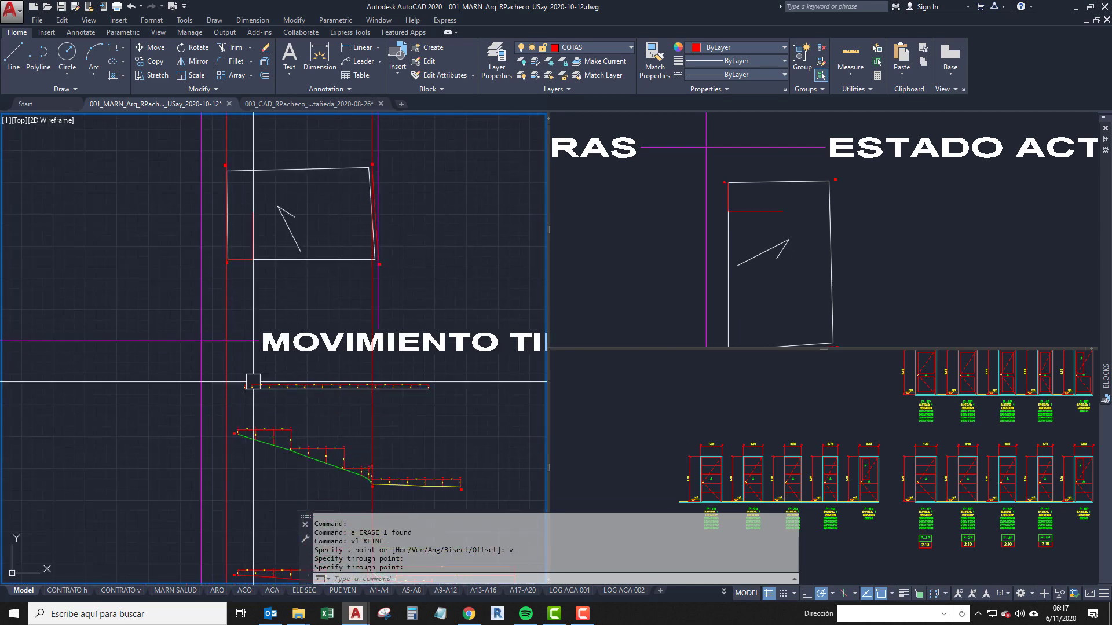
pyautogui.moveTo(254, 428); pyautogui.dragTo(251, 391, button='middle')
pyautogui.scroll(2, 252, 391)
pyautogui.moveTo(250, 304); pyautogui.dragTo(260, 370, button='middle')
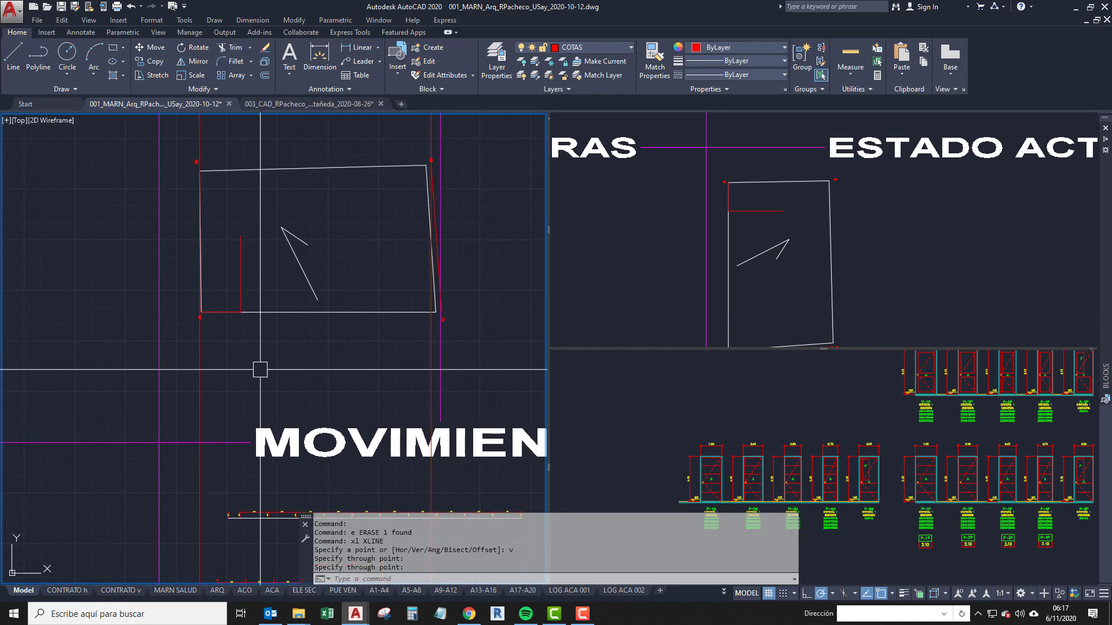
pyautogui.moveTo(398, 285); pyautogui.dragTo(320, 272, button='middle')
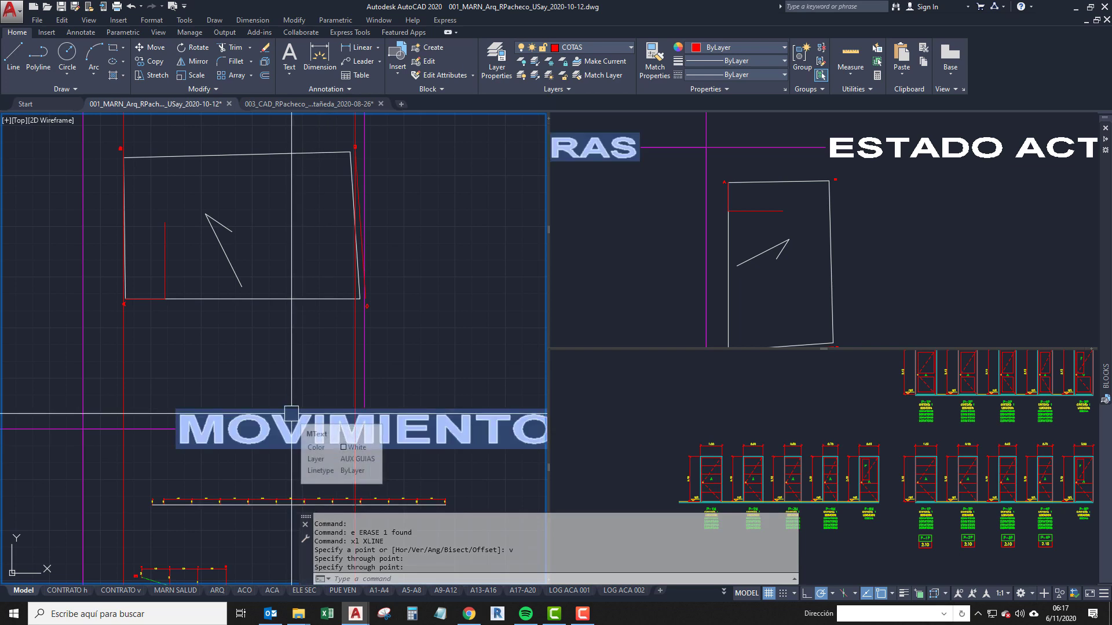
# Compare the green stepped profile under MOVIMIENTO TIERRAS with the vertical construction lines through the lot plan's corners.
pyautogui.scroll(-3, 291, 414)
pyautogui.moveTo(299, 452); pyautogui.dragTo(282, 386, button='middle')
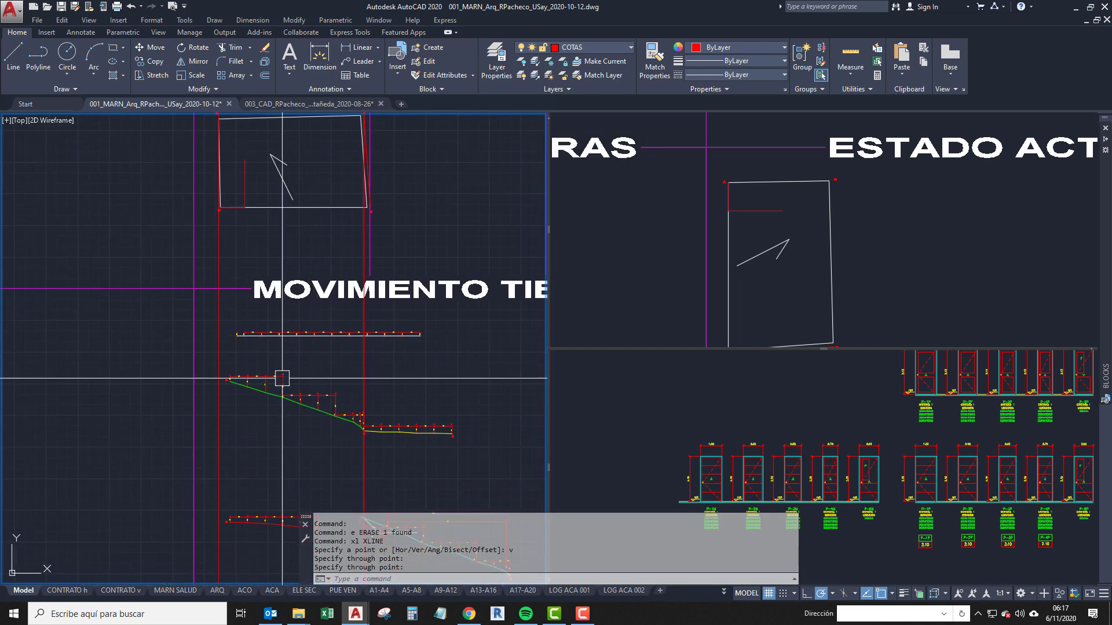
pyautogui.scroll(2, 272, 383)
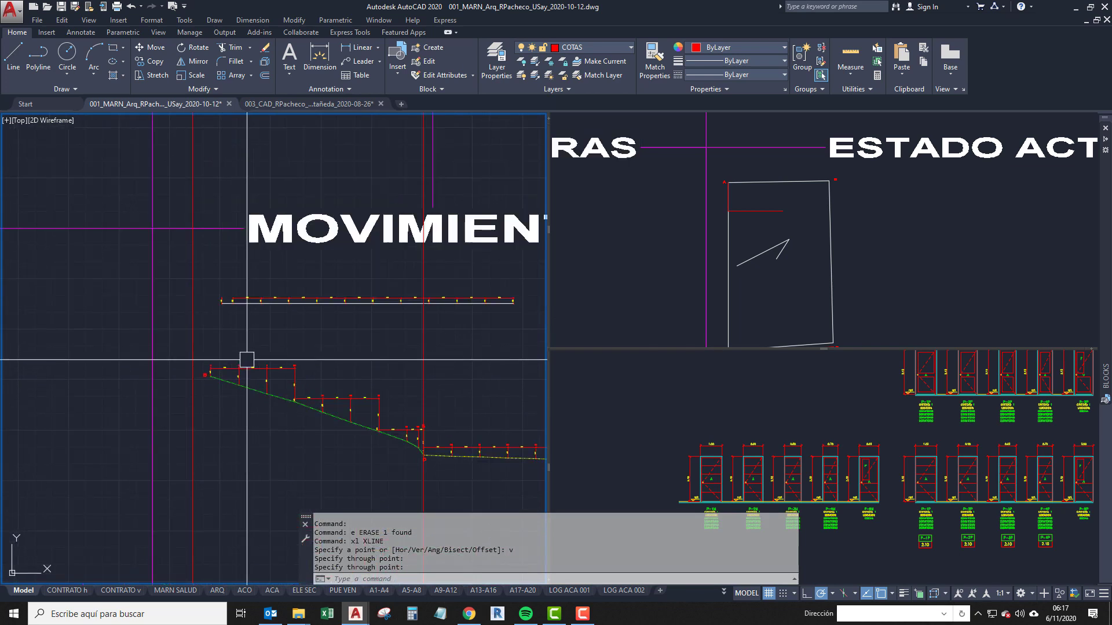
pyautogui.moveTo(355, 265); pyautogui.dragTo(388, 517, button='middle')
pyautogui.scroll(4, 269, 304)
pyautogui.scroll(-4, 284, 342)
pyautogui.moveTo(297, 441); pyautogui.dragTo(283, 325, button='middle')
pyautogui.moveTo(299, 451); pyautogui.dragTo(356, 391, button='middle')
pyautogui.scroll(2, 359, 420)
pyautogui.scroll(-2, 325, 305)
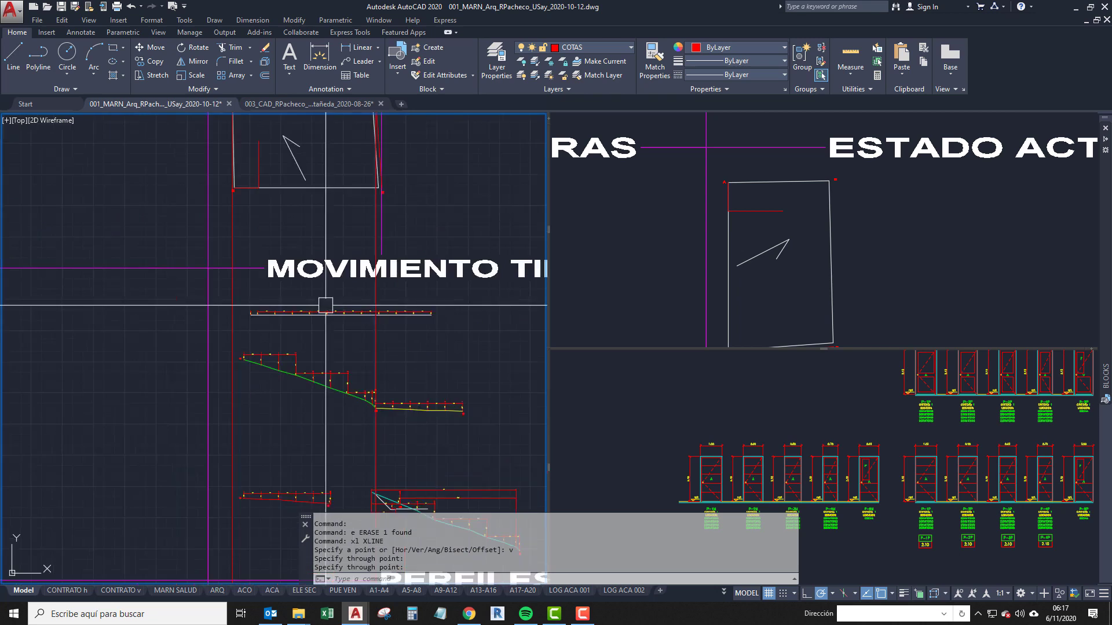
pyautogui.moveTo(318, 336)
pyautogui.mouseDown(button='middle')
pyautogui.moveTo(318, 356)
pyautogui.moveTo(290, 278)
pyautogui.mouseUp(button='middle')
pyautogui.scroll(2, 318, 356)
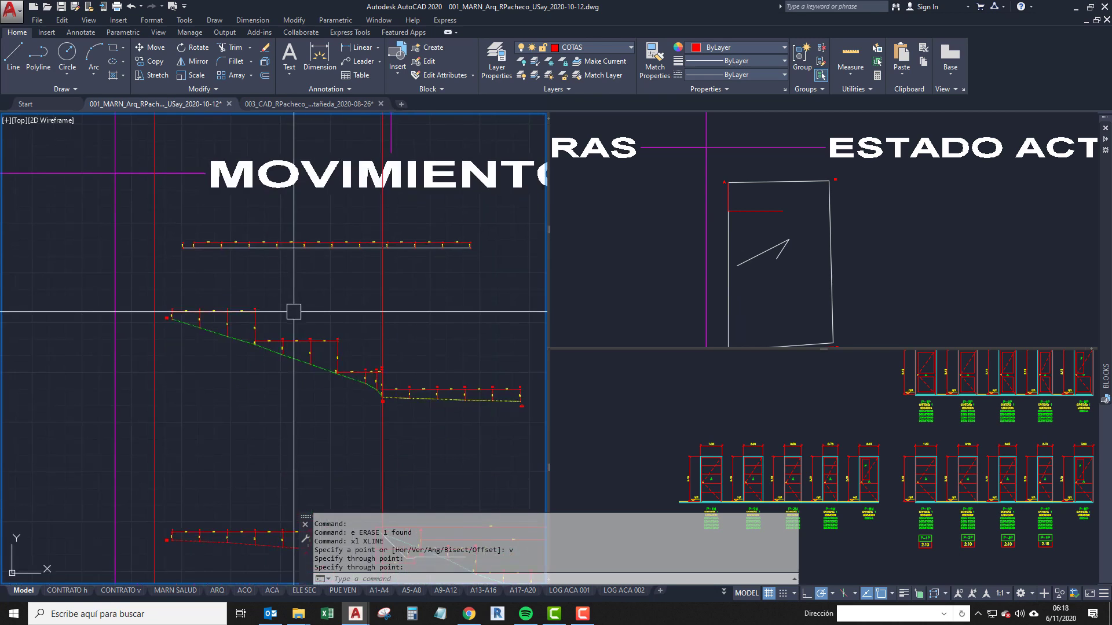
pyautogui.moveTo(293, 315)
pyautogui.mouseDown(button='middle')
pyautogui.moveTo(325, 337)
pyautogui.moveTo(317, 351)
pyautogui.mouseUp(button='middle')
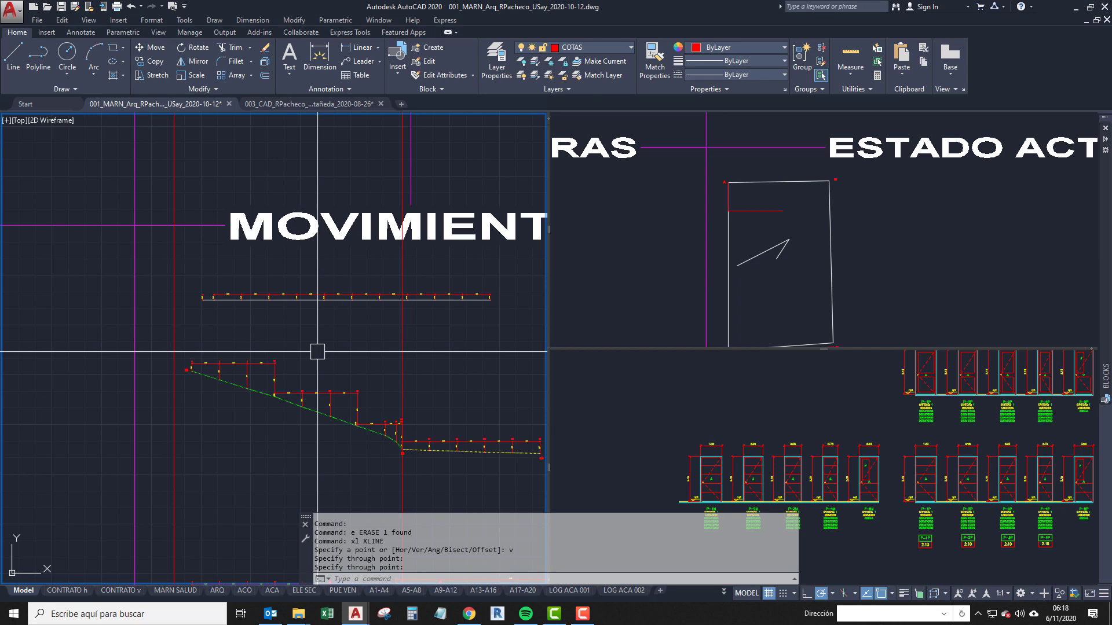
# Check the lot plan's A-B side and its corners against the vertical construction lines running down to the profiles.
pyautogui.scroll(-2, 302, 290)
pyautogui.moveTo(303, 290); pyautogui.dragTo(274, 369, button='middle')
pyautogui.scroll(4, 270, 290)
pyautogui.scroll(-4, 274, 369)
pyautogui.moveTo(278, 308); pyautogui.dragTo(278, 126, button='middle')
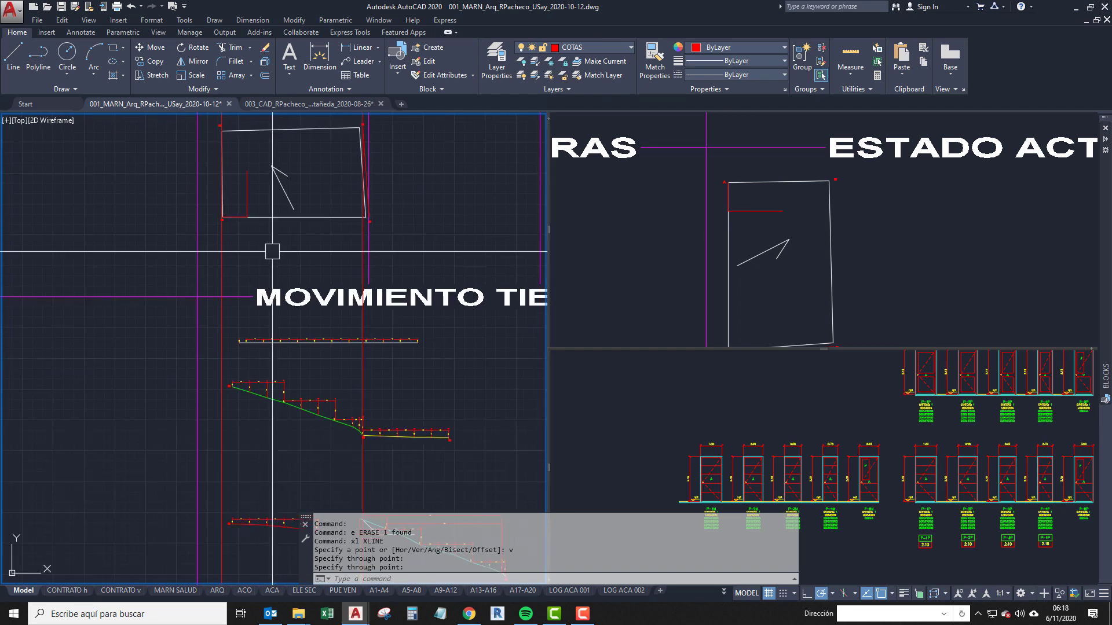
pyautogui.moveTo(273, 251); pyautogui.dragTo(272, 193, button='middle')
pyautogui.moveTo(282, 276); pyautogui.dragTo(280, 348, button='middle')
pyautogui.moveTo(230, 207); pyautogui.dragTo(228, 276, button='middle')
pyautogui.scroll(4, 224, 227)
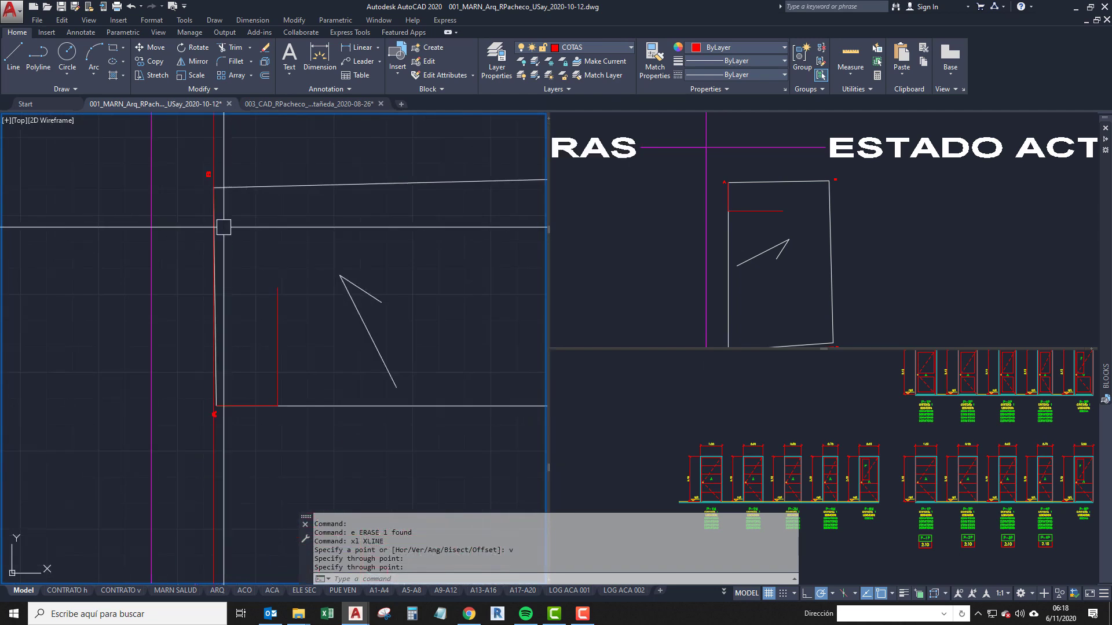
pyautogui.moveTo(392, 227); pyautogui.dragTo(254, 215, button='middle')
pyautogui.scroll(-1, 271, 262)
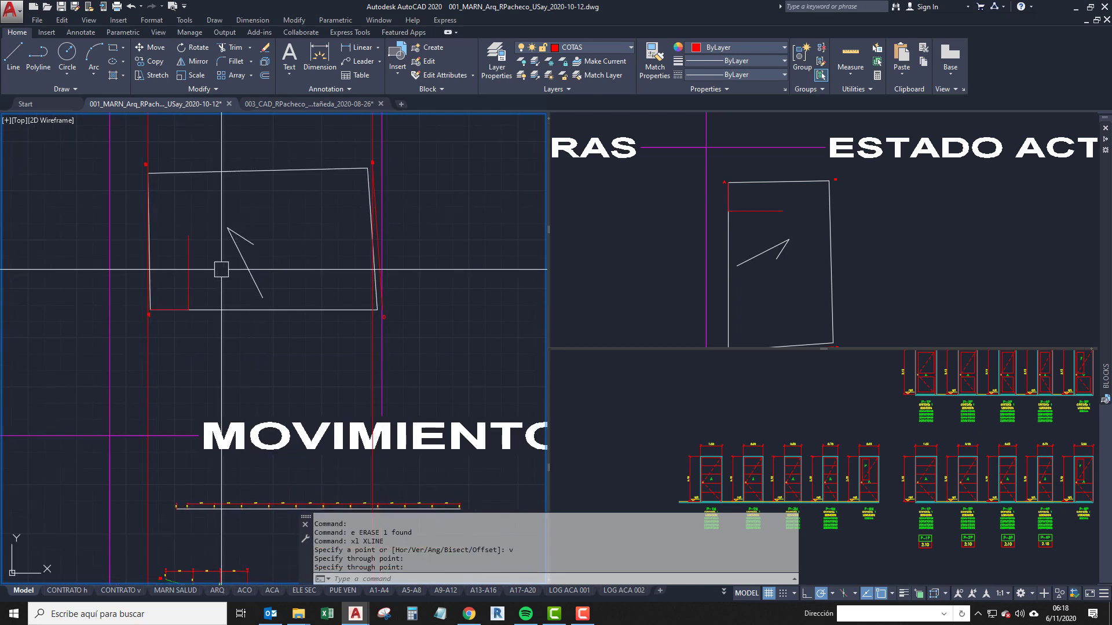
pyautogui.moveTo(222, 315); pyautogui.dragTo(218, 284, button='middle')
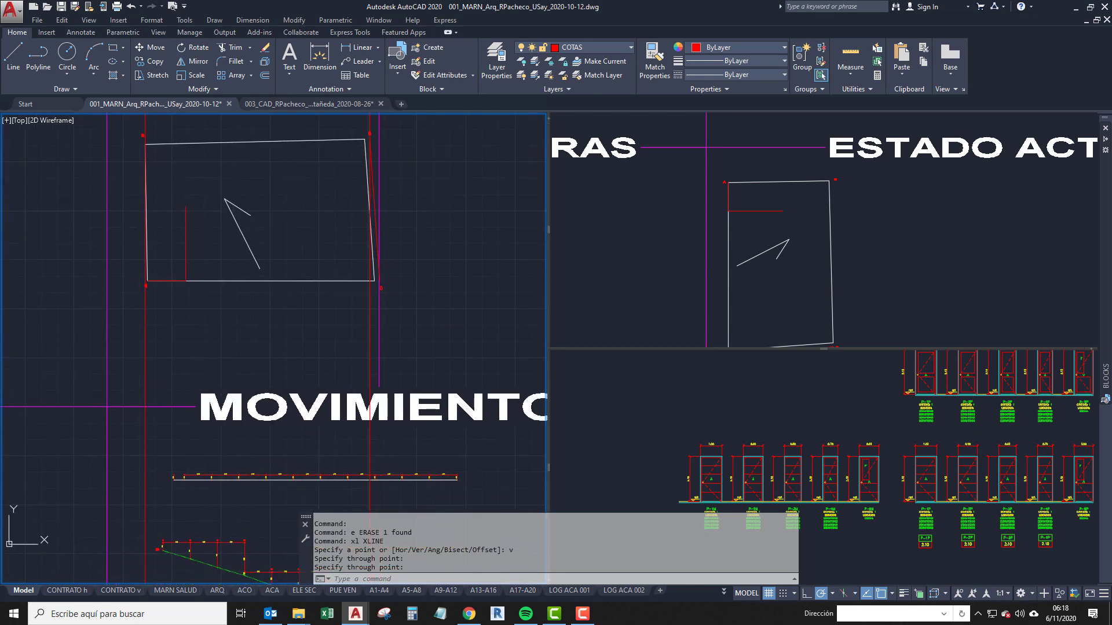
# Compare the rotated lot plan above MOVIMIENTO TIERRAS with the original plan in the ESTADO ACTUAL area.
pyautogui.scroll(-6, 218, 284)
pyautogui.moveTo(362, 345); pyautogui.dragTo(171, 328, button='middle')
pyautogui.moveTo(448, 362)
pyautogui.mouseDown(button='middle')
pyautogui.moveTo(262, 361)
pyautogui.moveTo(424, 359)
pyautogui.mouseUp(button='middle')
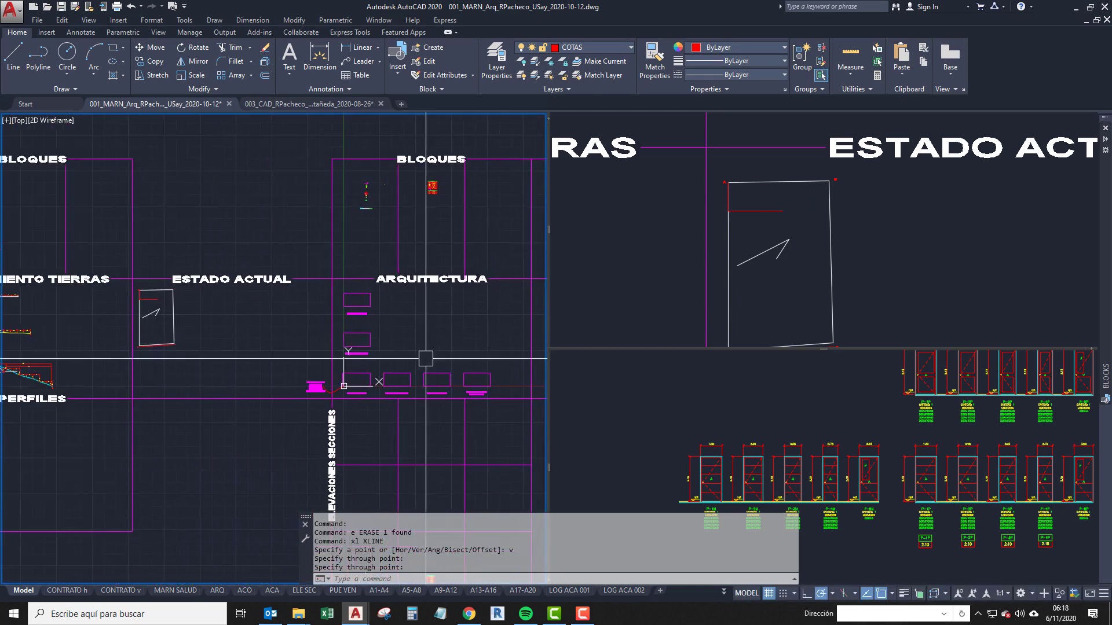
pyautogui.moveTo(46, 346); pyautogui.dragTo(249, 336, button='middle')
pyautogui.scroll(-4, 248, 335)
pyautogui.scroll(4, 231, 291)
pyautogui.scroll(3, 168, 259)
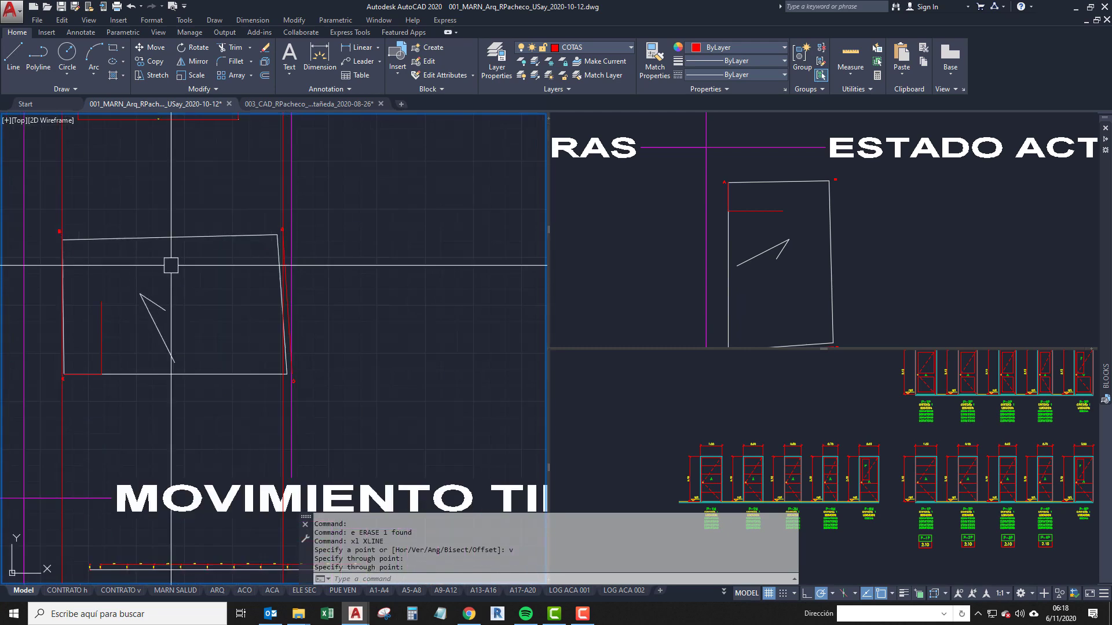
pyautogui.scroll(2, 228, 265)
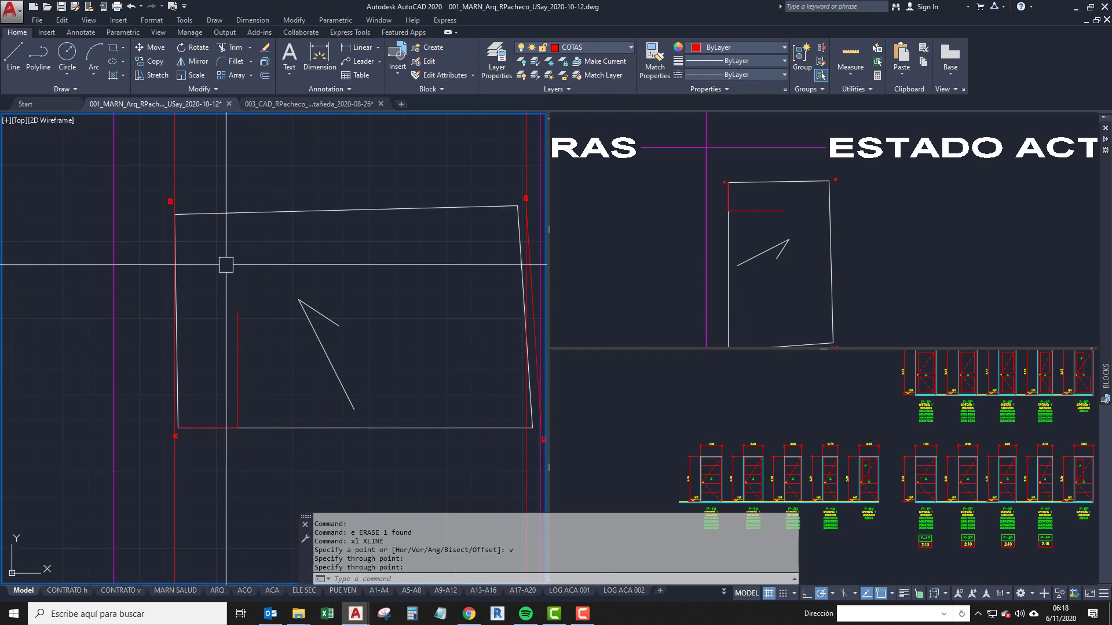
pyautogui.scroll(-5, 225, 260)
pyautogui.scroll(2, 229, 275)
pyautogui.scroll(3, 229, 275)
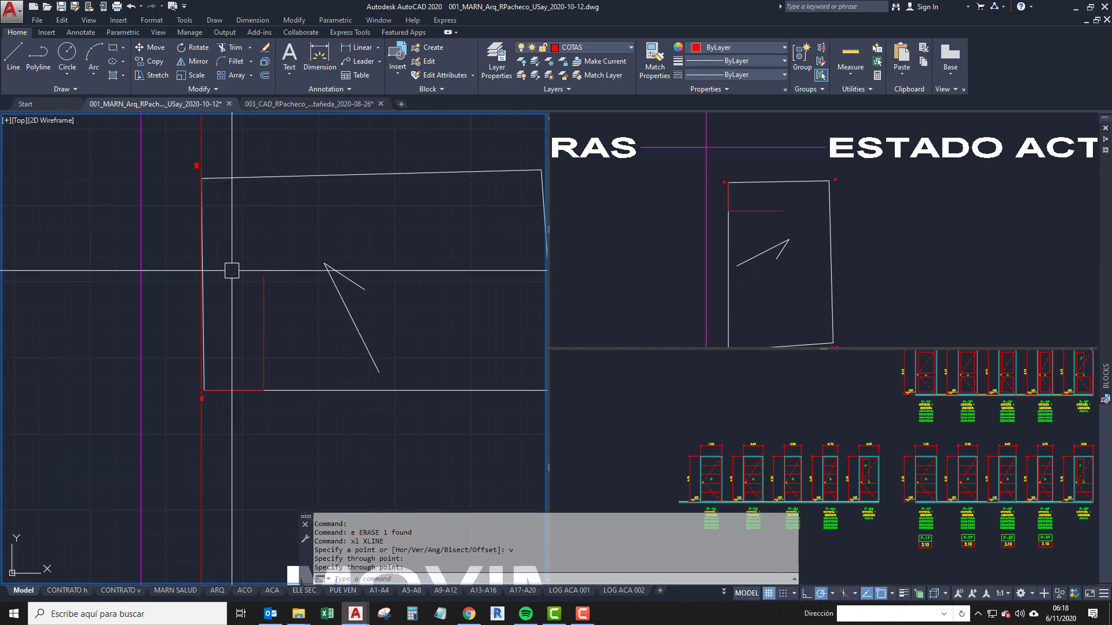
pyautogui.scroll(-3, 348, 299)
pyautogui.scroll(4, 373, 293)
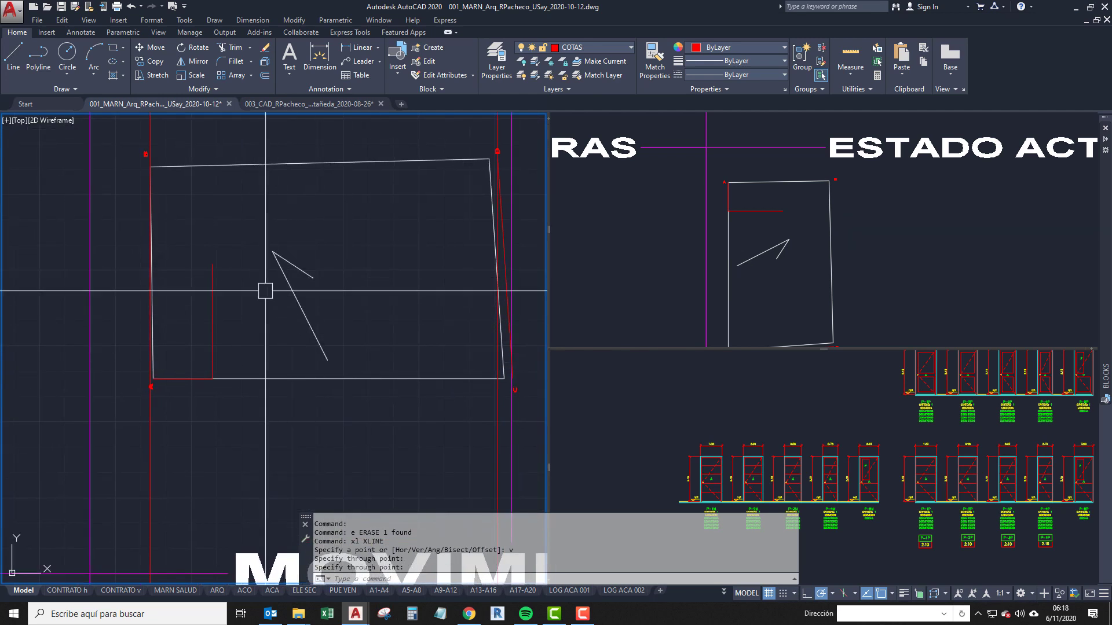
pyautogui.scroll(-2, 237, 275)
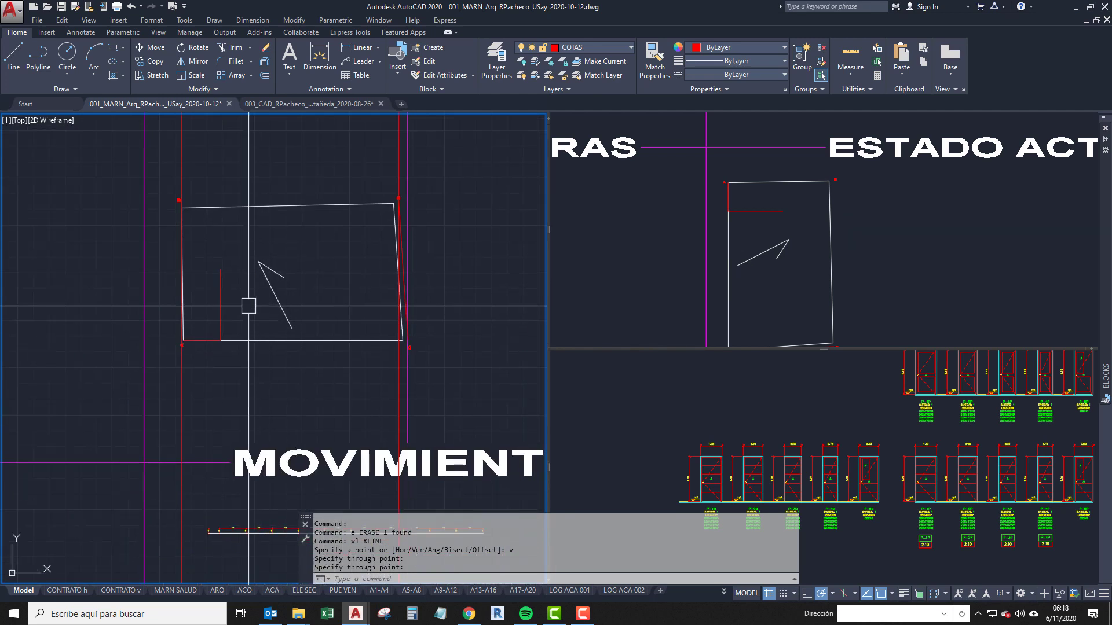
pyautogui.moveTo(243, 288); pyautogui.dragTo(233, 258, button='middle')
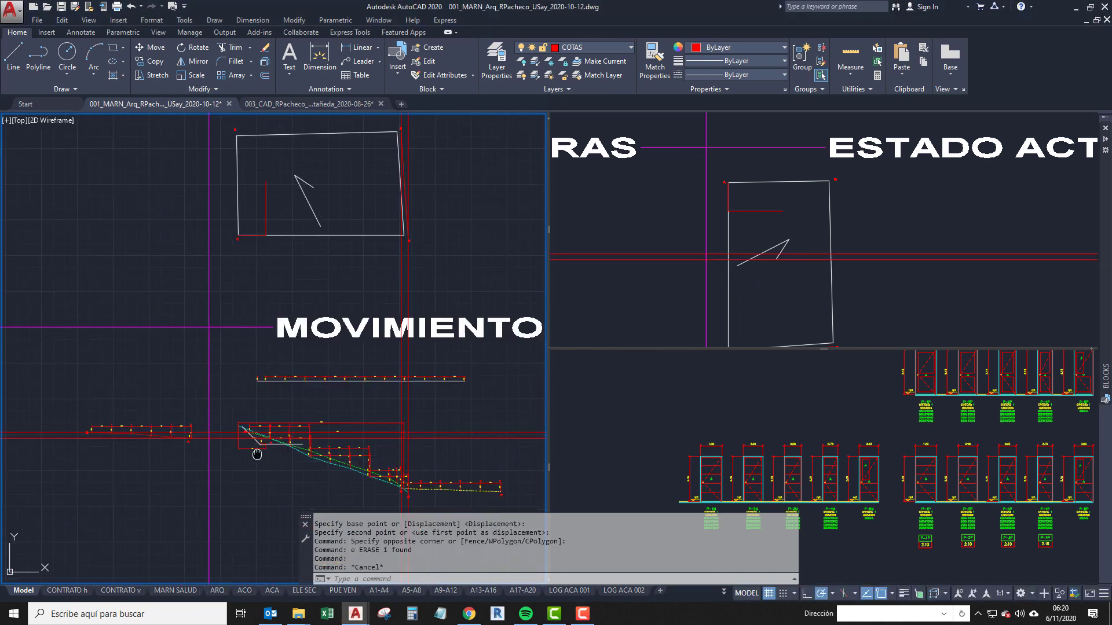
# Examine the overlaid terrain profiles beneath the lot plan together with their horizontal and vertical construction lines.
pyautogui.moveTo(281, 393); pyautogui.dragTo(277, 353, button='middle')
pyautogui.moveTo(265, 299)
pyautogui.mouseDown(button='middle')
pyautogui.moveTo(262, 407)
pyautogui.moveTo(278, 337)
pyautogui.moveTo(277, 355)
pyautogui.mouseUp(button='middle')
pyautogui.moveTo(278, 214); pyautogui.dragTo(276, 251, button='middle')
pyautogui.moveTo(216, 471); pyautogui.dragTo(213, 333, button='middle')
pyautogui.scroll(1, 313, 510)
pyautogui.scroll(-1, 313, 509)
pyautogui.moveTo(317, 370)
pyautogui.mouseDown(button='middle')
pyautogui.moveTo(320, 353)
pyautogui.moveTo(297, 415)
pyautogui.mouseUp(button='middle')
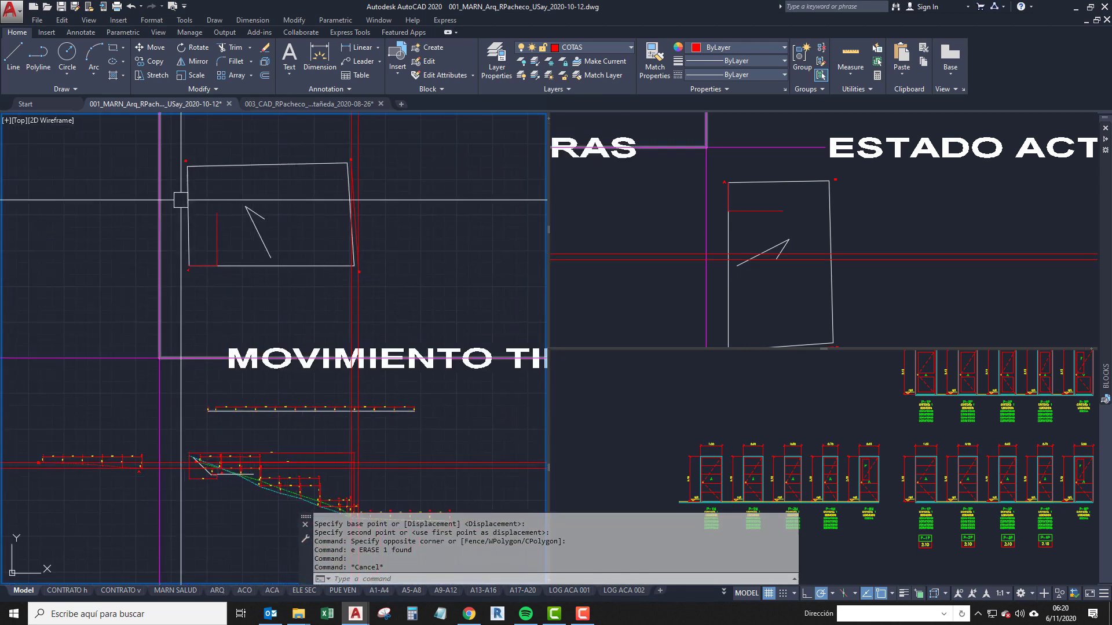
pyautogui.moveTo(272, 280); pyautogui.dragTo(255, 231, button='middle')
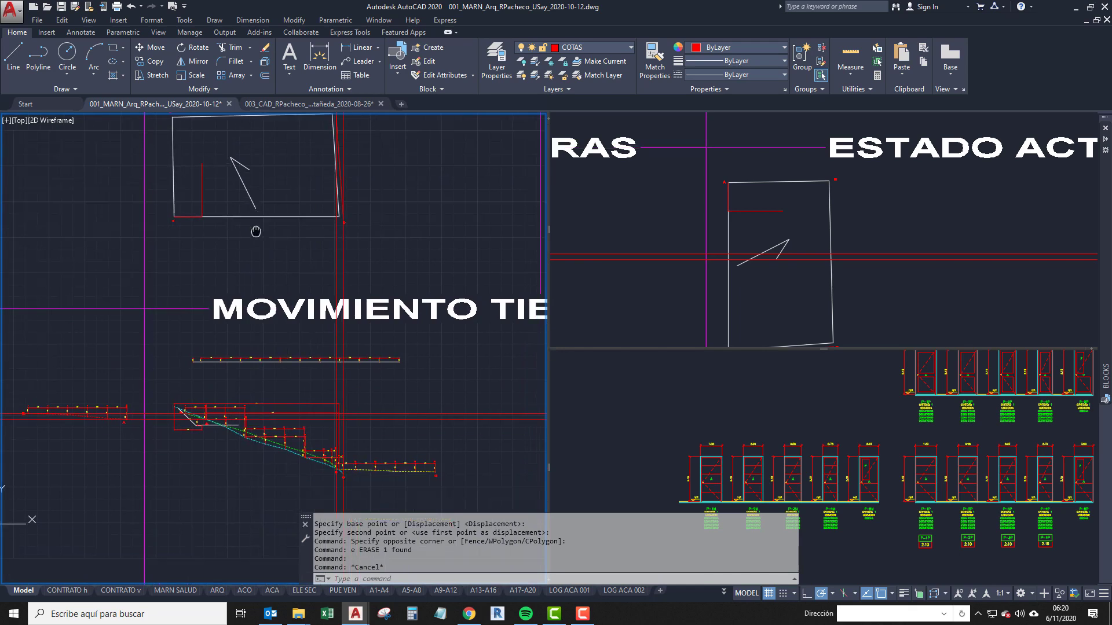
# Check the vertical construction lines at lot corners D and C against the matching ends of the overlaid profiles.
pyautogui.moveTo(342, 270); pyautogui.dragTo(362, 412, button='middle')
pyautogui.scroll(4, 357, 391)
pyautogui.click(390, 392)
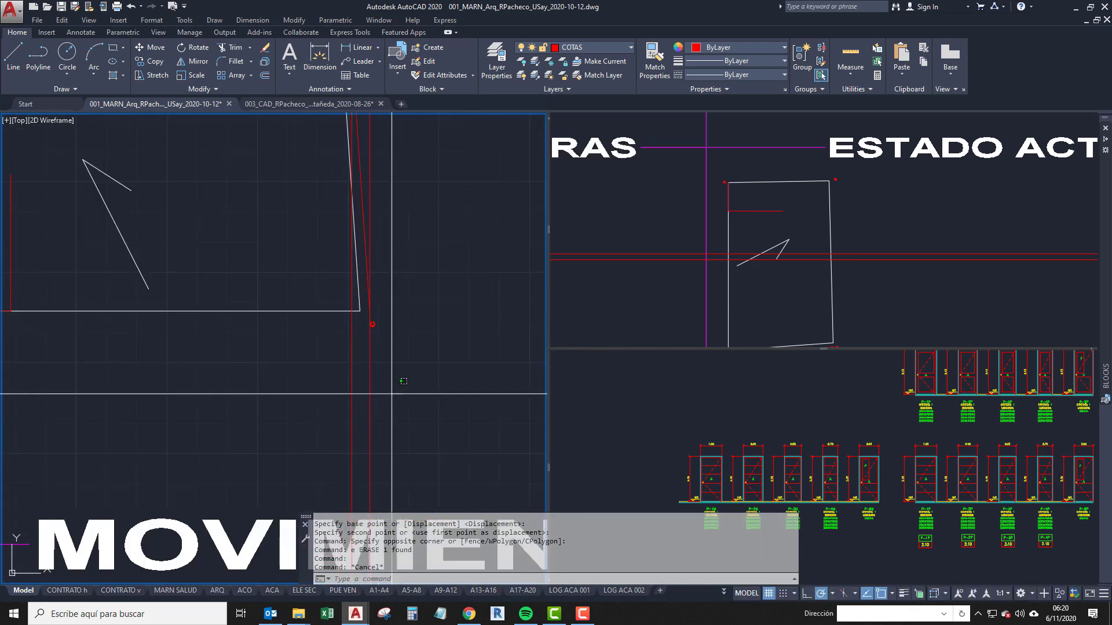
pyautogui.click(256, 337)
pyautogui.scroll(-4, 226, 305)
pyautogui.moveTo(241, 157); pyautogui.dragTo(184, 295, button='middle')
pyautogui.scroll(4, 184, 297)
pyautogui.press('Escape')
pyautogui.scroll(4, 278, 445)
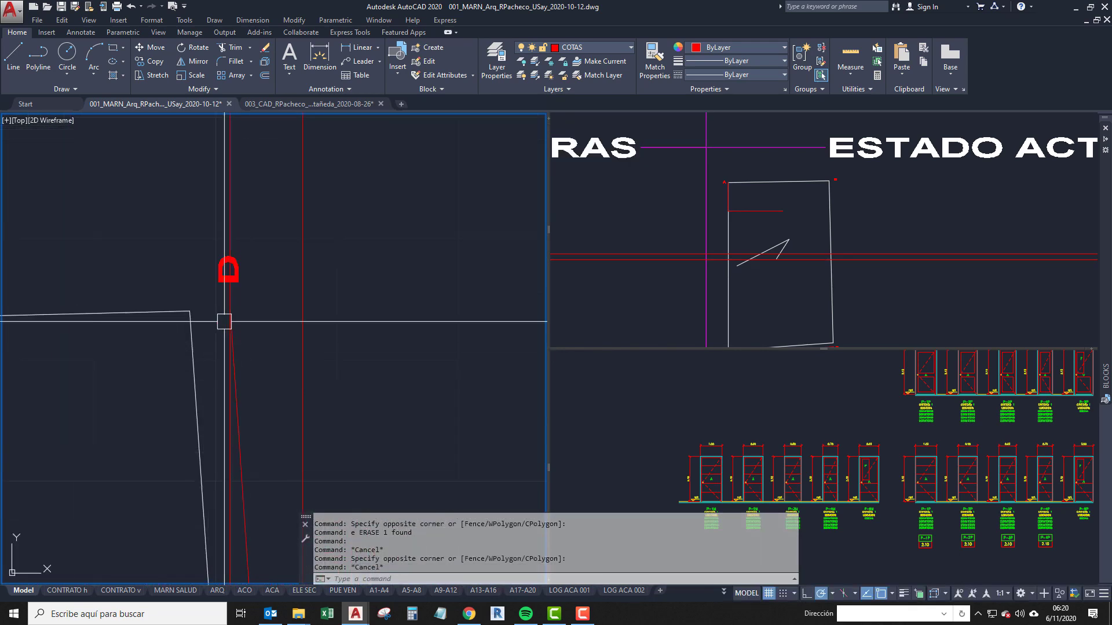
pyautogui.scroll(-3, 215, 269)
pyautogui.scroll(5, 191, 258)
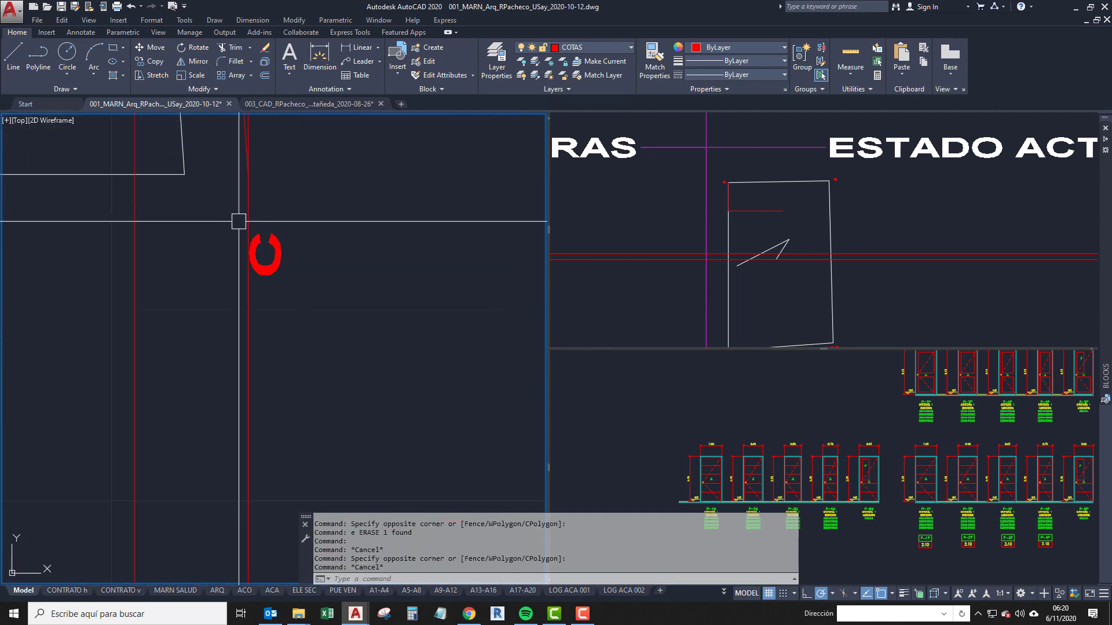
pyautogui.scroll(-5, 250, 248)
pyautogui.moveTo(233, 521); pyautogui.dragTo(253, 280, button='middle')
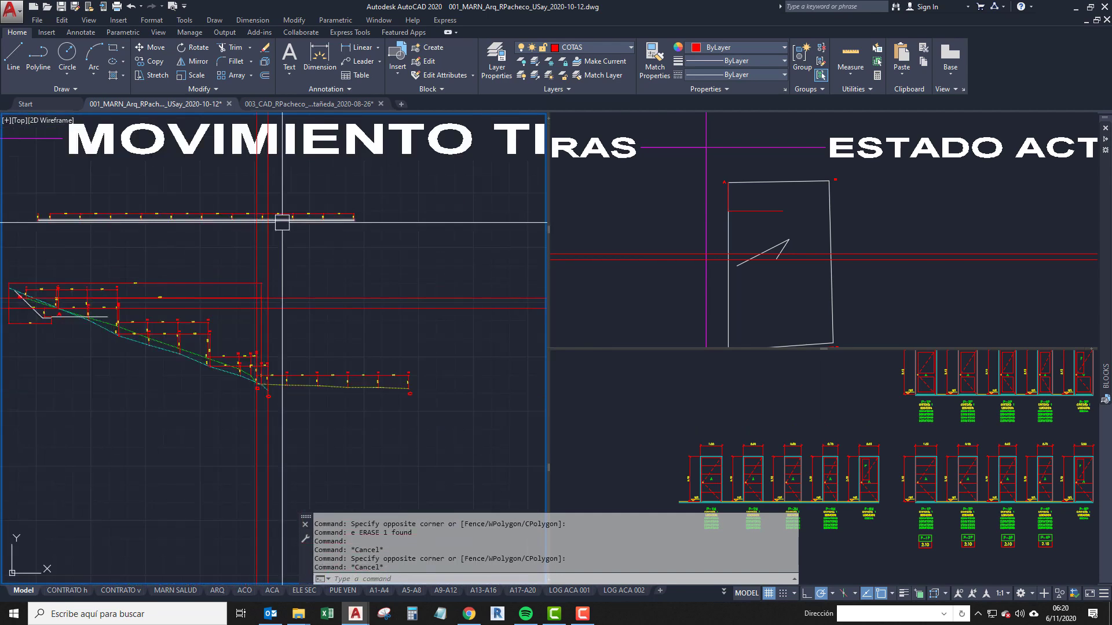
pyautogui.scroll(8, 256, 469)
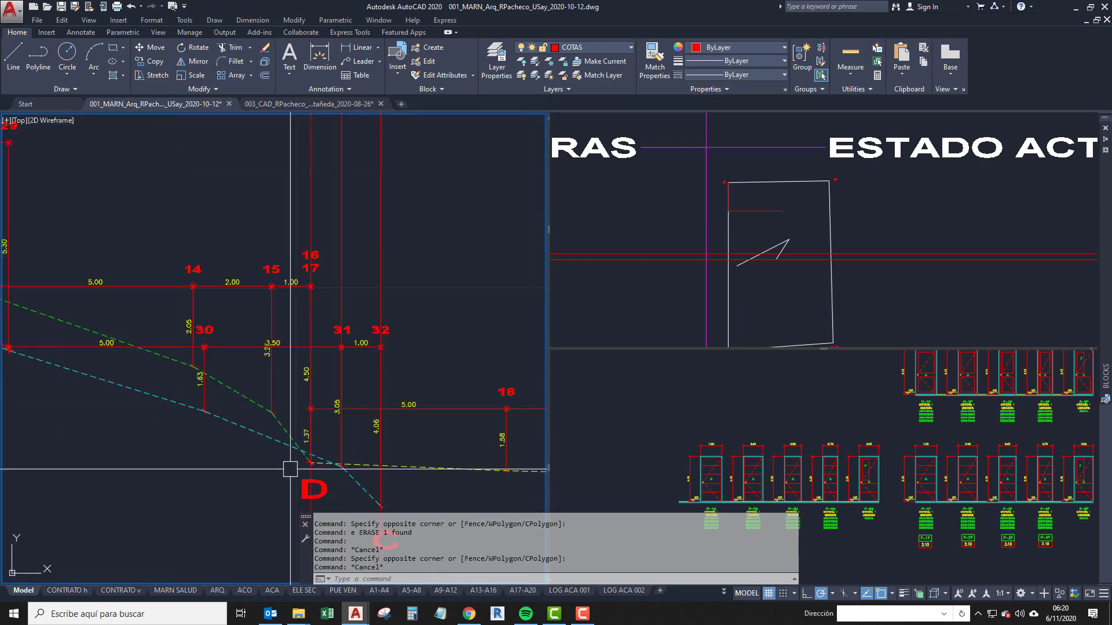
pyautogui.scroll(4, 366, 423)
pyautogui.press('Escape')
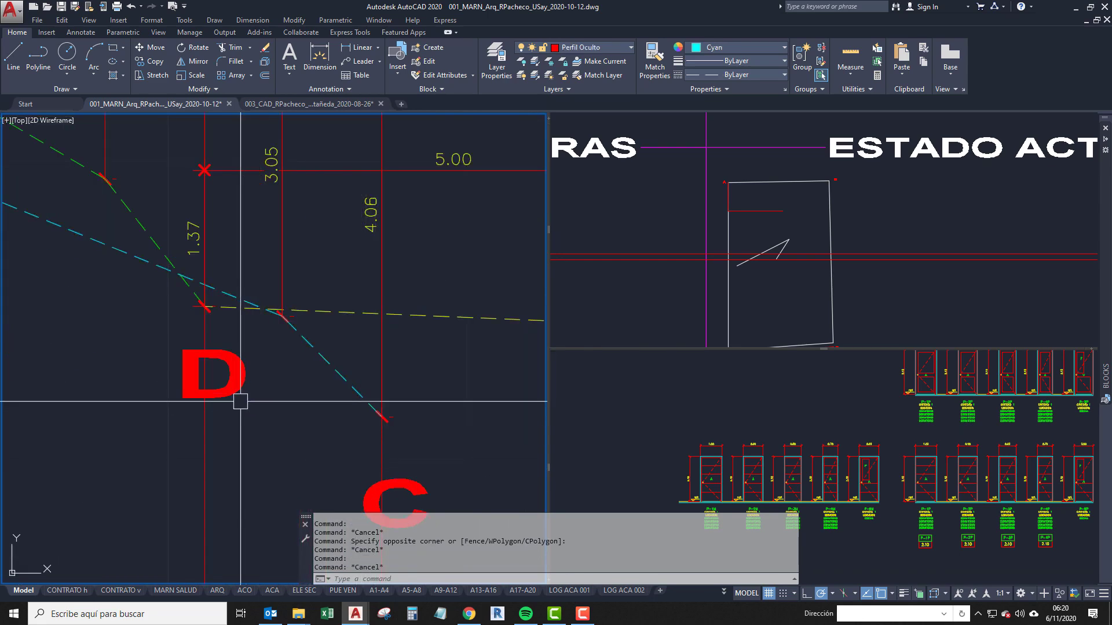
pyautogui.press('Escape')
pyautogui.scroll(-7, 185, 371)
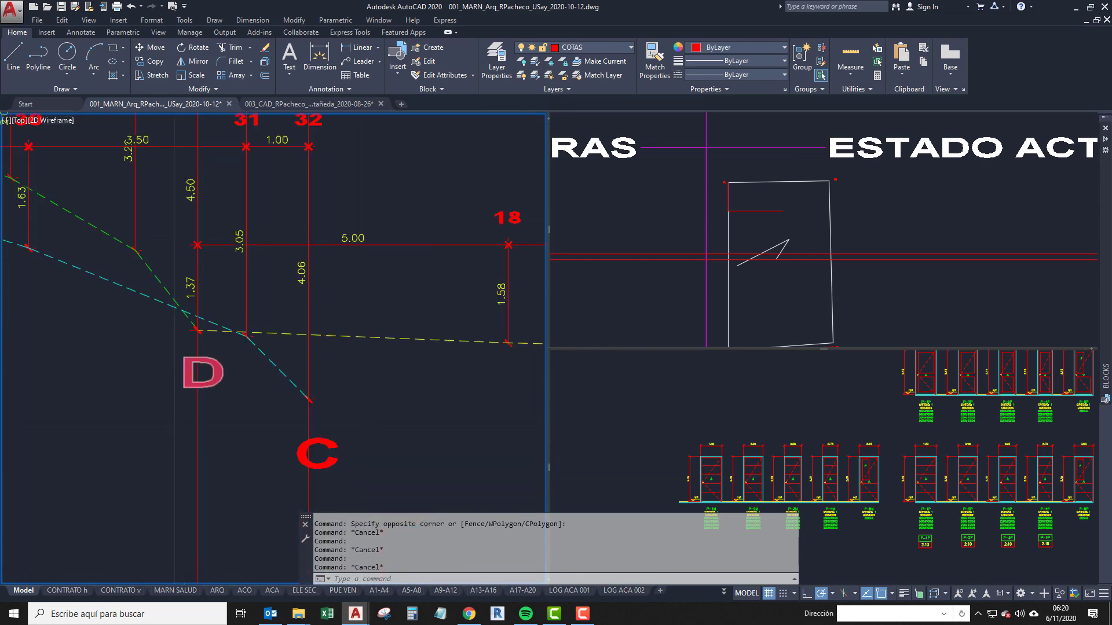
# Examine the height offset between the profile starts at B and A and the white excavation outline.
pyautogui.moveTo(228, 379); pyautogui.dragTo(338, 394, button='middle')
pyautogui.scroll(-3, 338, 394)
pyautogui.moveTo(249, 401); pyautogui.dragTo(365, 417, button='middle')
pyautogui.moveTo(194, 266)
pyautogui.mouseDown(button='middle')
pyautogui.moveTo(221, 315)
pyautogui.moveTo(210, 390)
pyautogui.mouseUp(button='middle')
pyautogui.scroll(-2, 209, 390)
pyautogui.scroll(4, 209, 390)
pyautogui.scroll(2, 171, 414)
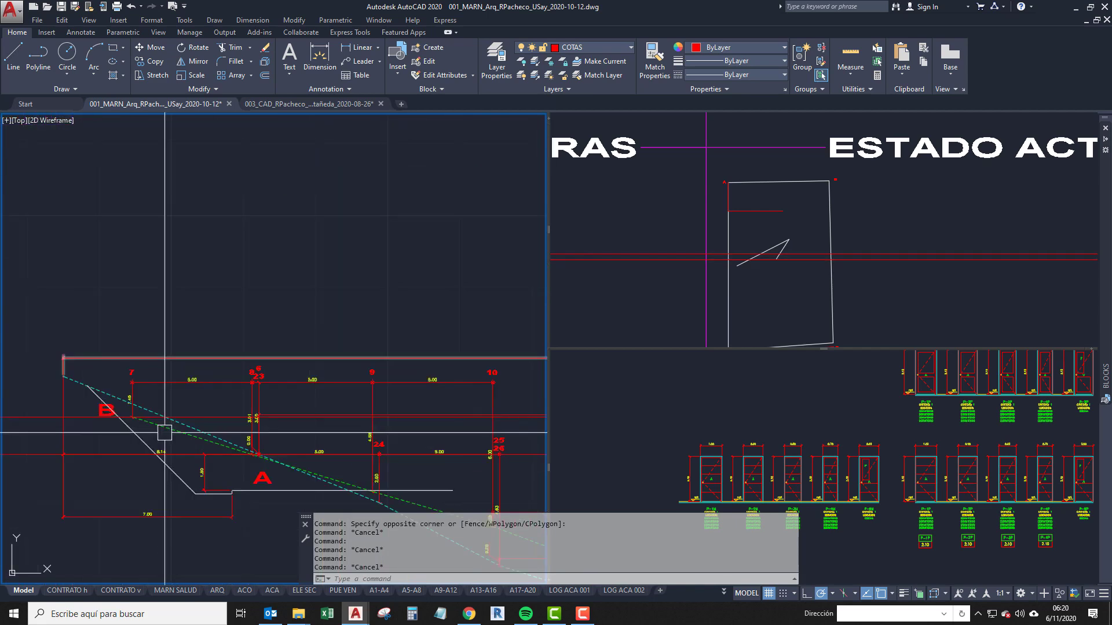
pyautogui.moveTo(163, 449); pyautogui.dragTo(245, 340, button='middle')
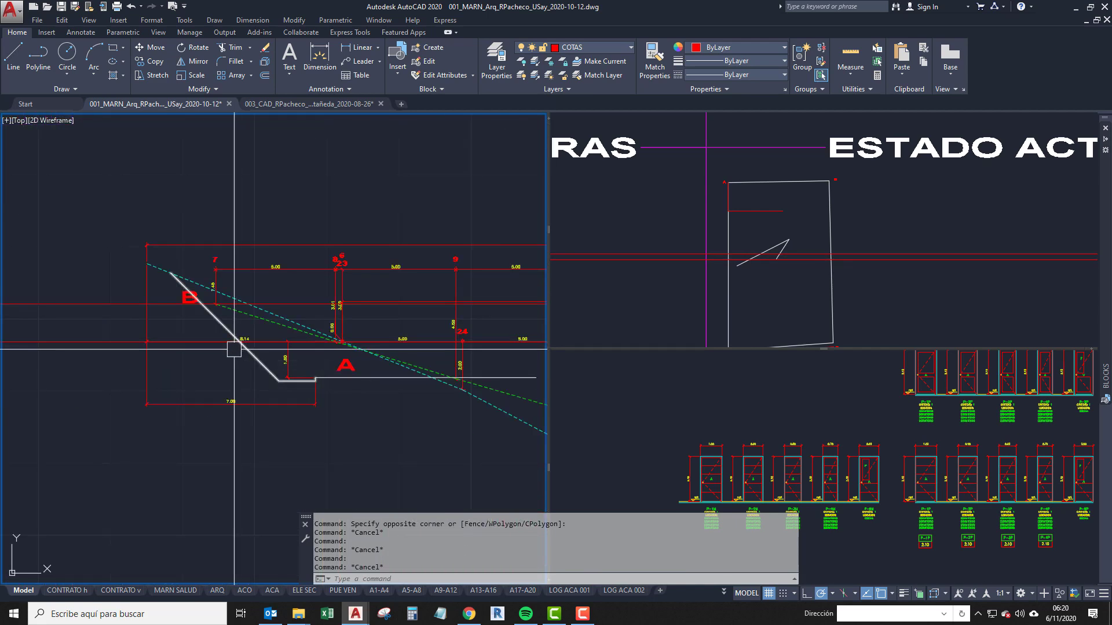
pyautogui.scroll(3, 202, 289)
pyautogui.moveTo(347, 388); pyautogui.dragTo(257, 373, button='middle')
pyautogui.scroll(-2, 257, 373)
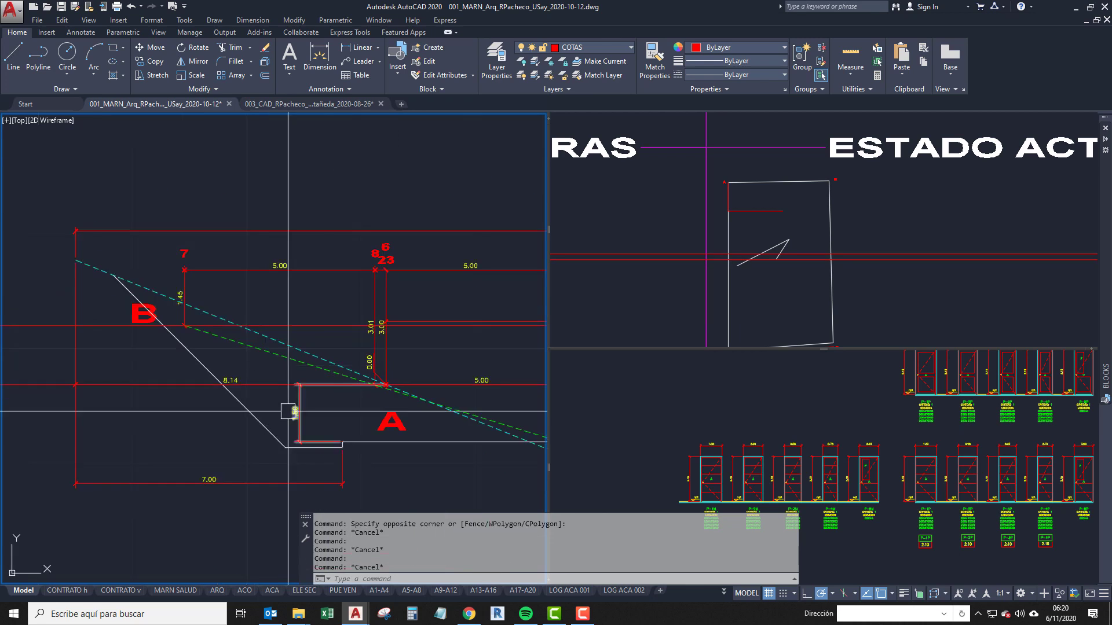
pyautogui.moveTo(288, 412); pyautogui.dragTo(254, 394, button='middle')
pyautogui.scroll(6, 362, 380)
pyautogui.scroll(-6, 327, 354)
pyautogui.moveTo(182, 386); pyautogui.dragTo(285, 399, button='middle')
pyautogui.scroll(4, 293, 328)
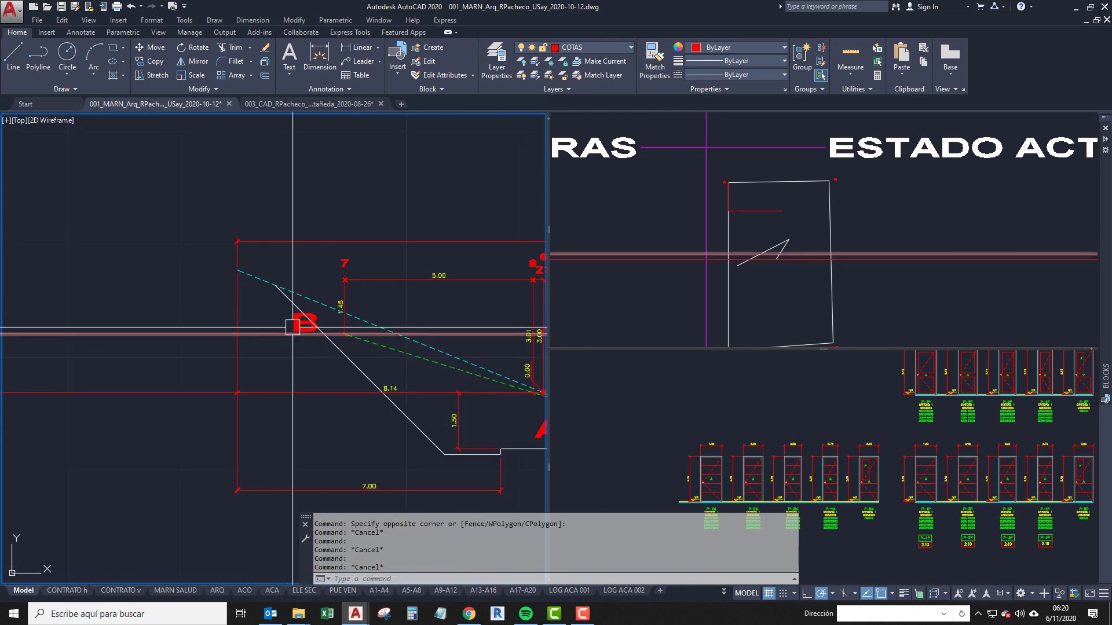
pyautogui.moveTo(356, 318); pyautogui.dragTo(296, 336, button='middle')
pyautogui.moveTo(255, 416); pyautogui.dragTo(278, 394, button='middle')
pyautogui.write('dc')
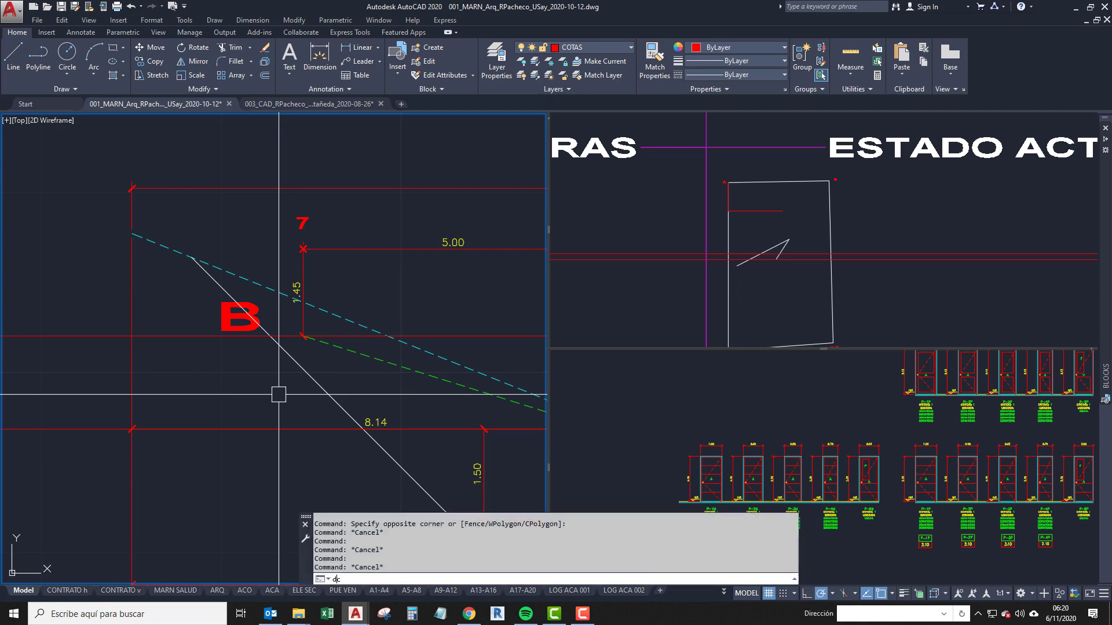
pyautogui.write('s')
pyautogui.press('Return')
pyautogui.click(87, 335)
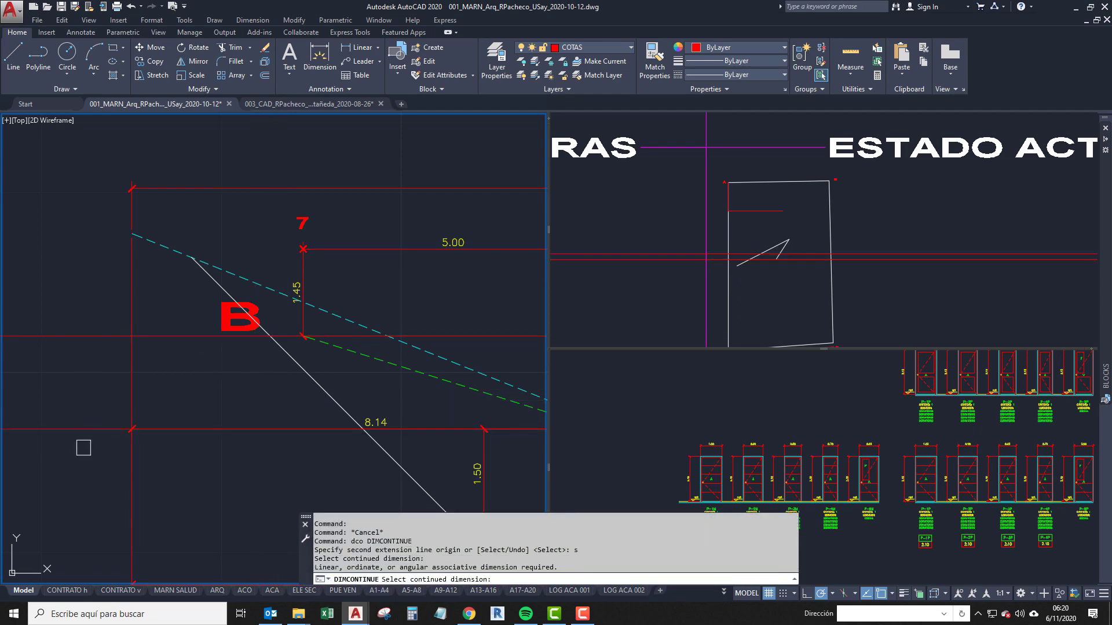
pyautogui.moveTo(191, 350); pyautogui.dragTo(339, 371, button='middle')
pyautogui.press('Escape')
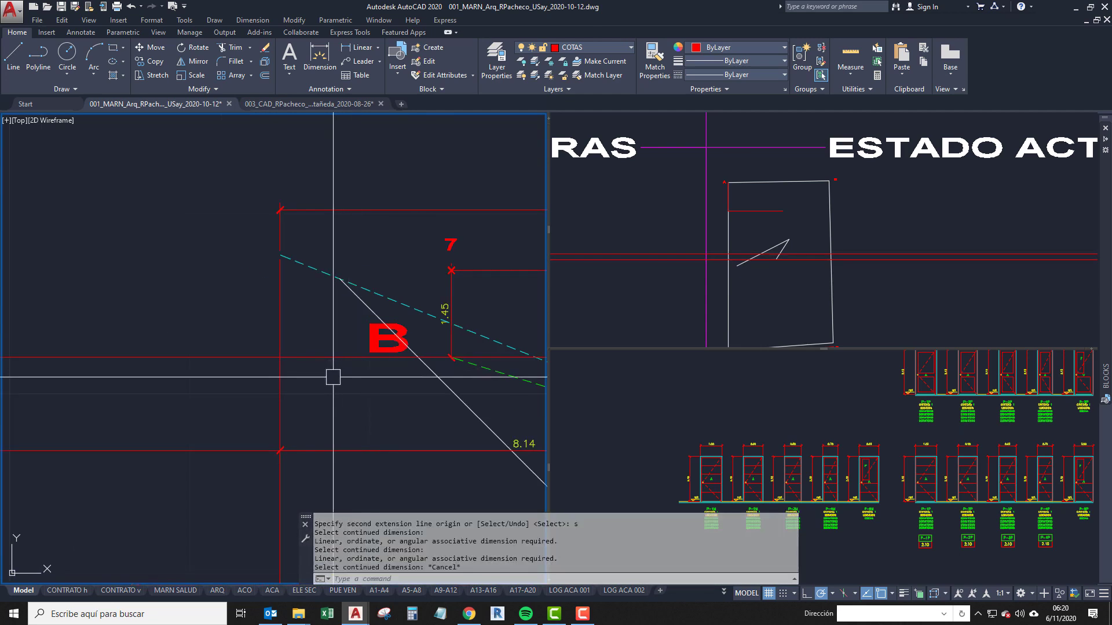
# Add a vertical linear dimension between the two horizontal construction lines beside the profiles' start, near end B.
pyautogui.write('dli')
pyautogui.press('Return')
pyautogui.scroll(4, 288, 462)
pyautogui.click(268, 433)
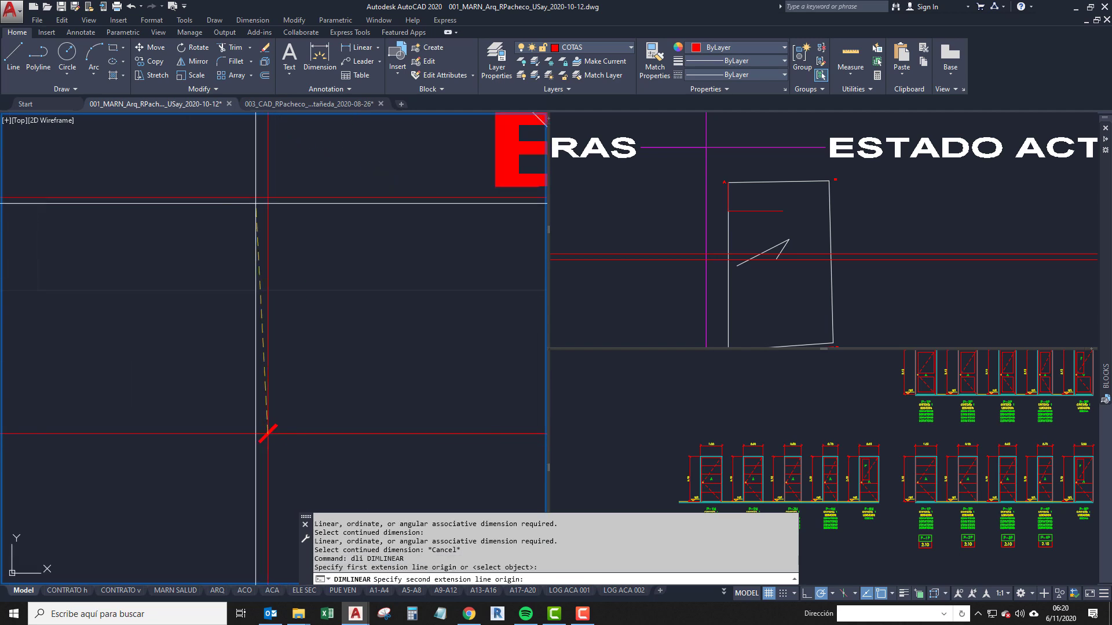
pyautogui.click(268, 198)
pyautogui.click(213, 270)
pyautogui.scroll(-8, 291, 350)
pyautogui.moveTo(379, 361); pyautogui.dragTo(285, 362, button='middle')
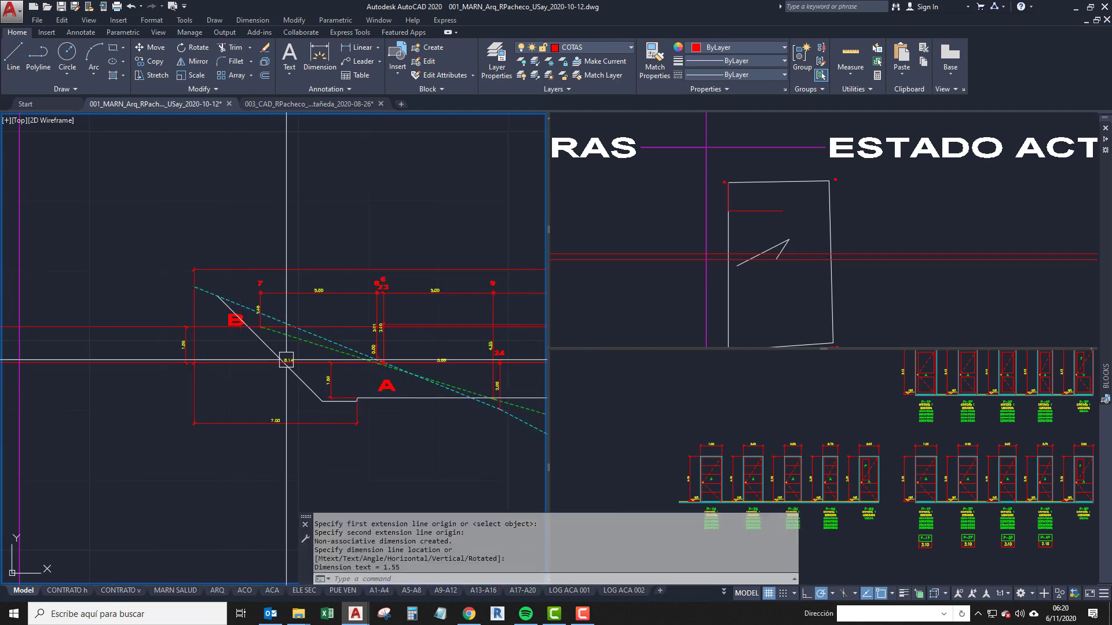
pyautogui.scroll(4, 375, 360)
pyautogui.scroll(-5, 302, 301)
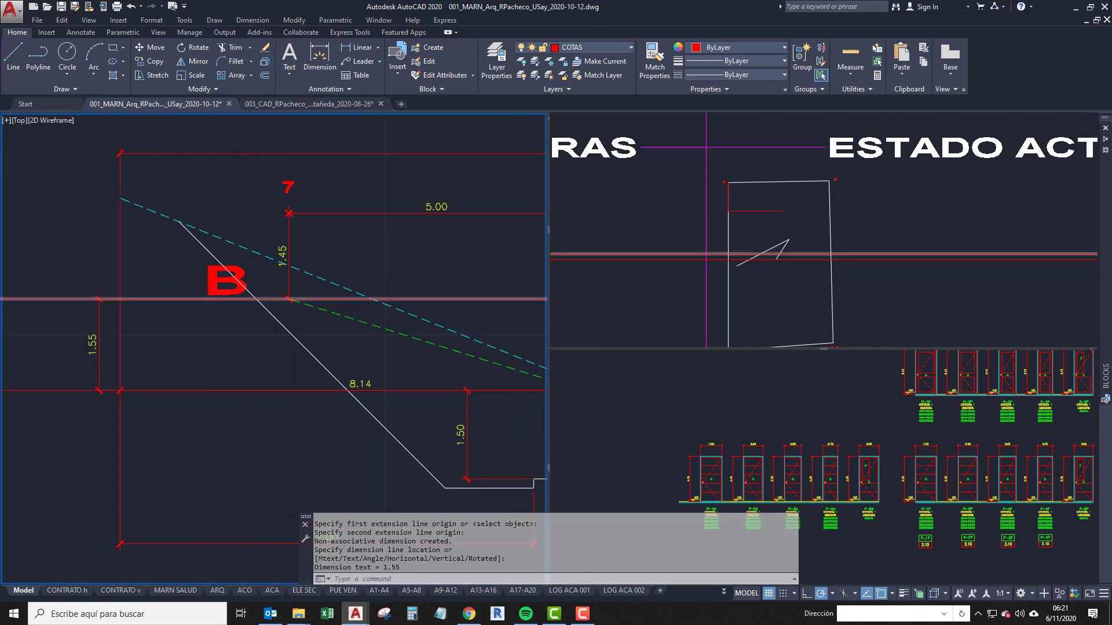
# Draw vertical construction lines through the profile point above end A and through point 7 beside end B.
pyautogui.scroll(8, 310, 446)
pyautogui.press('Escape')
pyautogui.press('Escape')
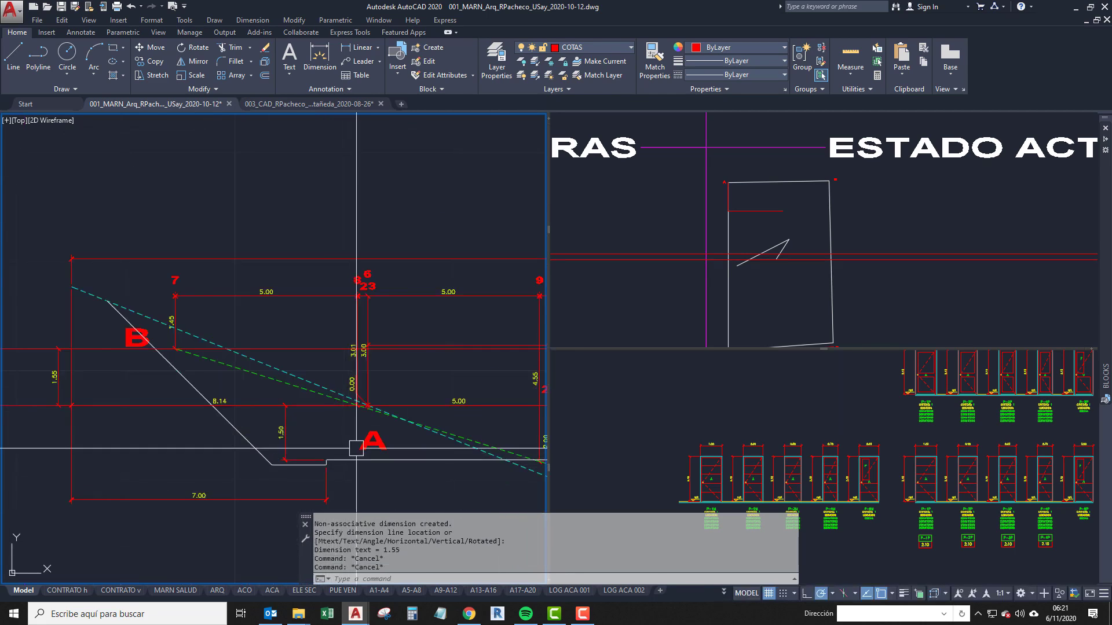
pyautogui.scroll(2, 359, 454)
pyautogui.write('xl')
pyautogui.press('space')
pyautogui.scroll(2, 360, 397)
pyautogui.write('v')
pyautogui.press('space')
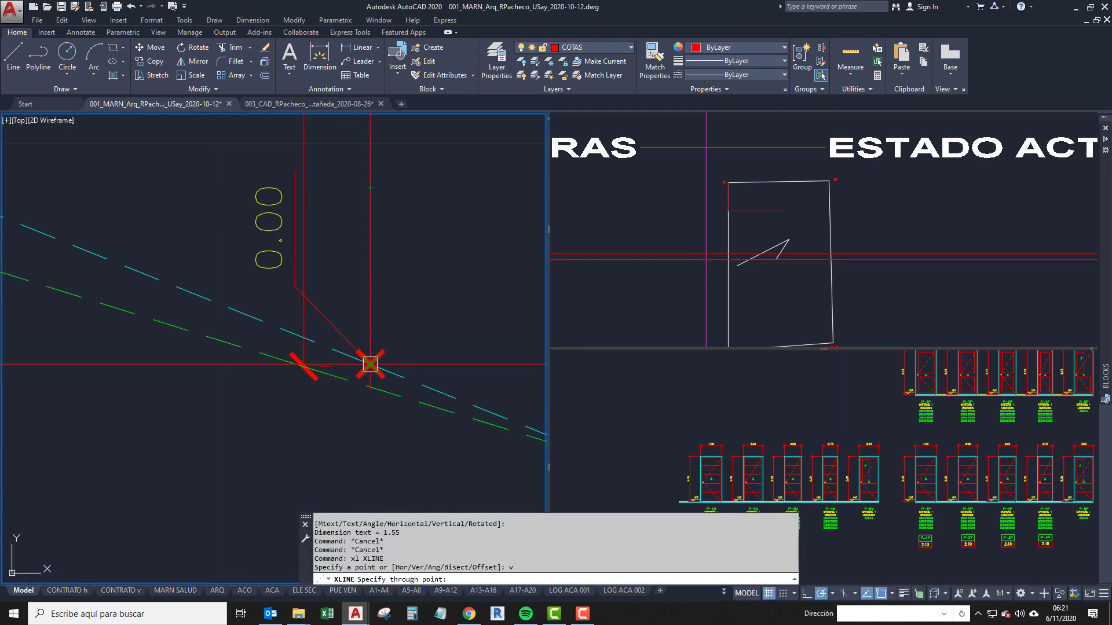
pyautogui.click(370, 365)
pyautogui.scroll(-3, 405, 410)
pyautogui.moveTo(169, 361); pyautogui.dragTo(405, 402, button='middle')
pyautogui.scroll(4, 292, 328)
pyautogui.moveTo(298, 341); pyautogui.dragTo(284, 463, button='middle')
pyautogui.scroll(2, 411, 417)
pyautogui.press('Return')
# Compare corners A and B of the lot outline with the vertical construction lines crossing the plan.
pyautogui.scroll(-12, 313, 382)
pyautogui.scroll(4, 275, 323)
pyautogui.scroll(4, 295, 458)
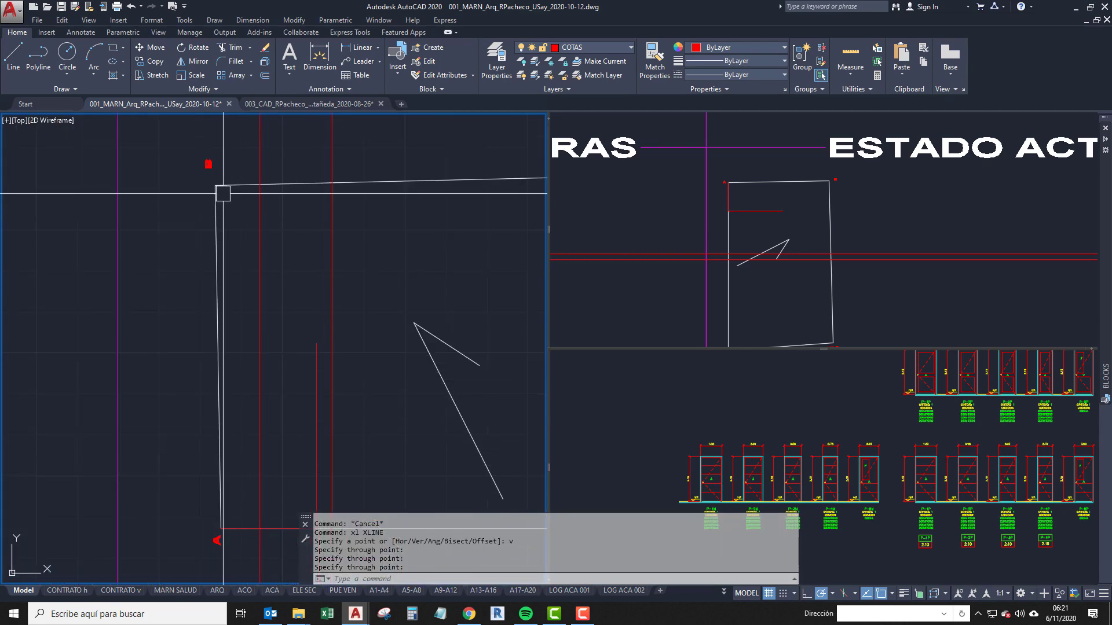
pyautogui.scroll(-3, 203, 322)
pyautogui.scroll(3, 202, 337)
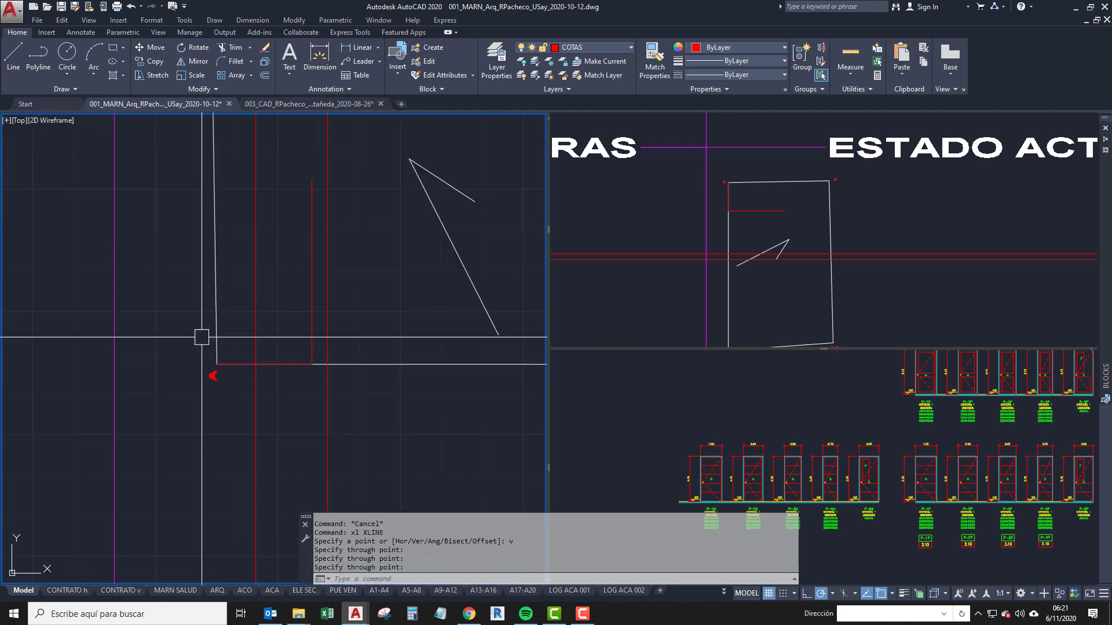
pyautogui.moveTo(224, 206); pyautogui.dragTo(226, 288, button='middle')
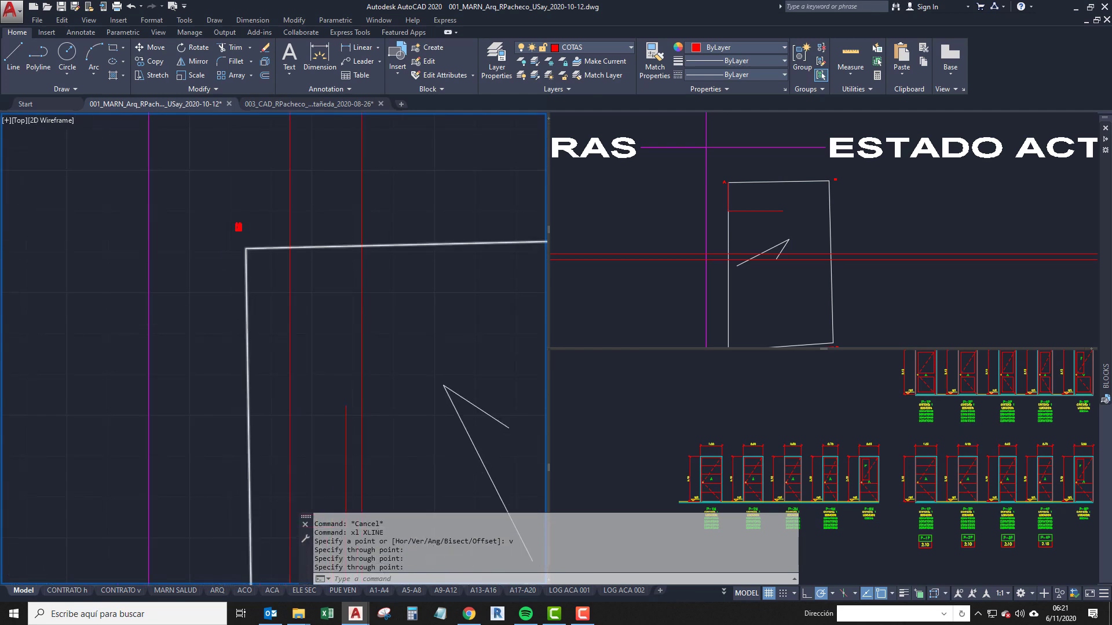
pyautogui.scroll(-3, 241, 330)
pyautogui.scroll(3, 276, 421)
pyautogui.scroll(-3, 270, 377)
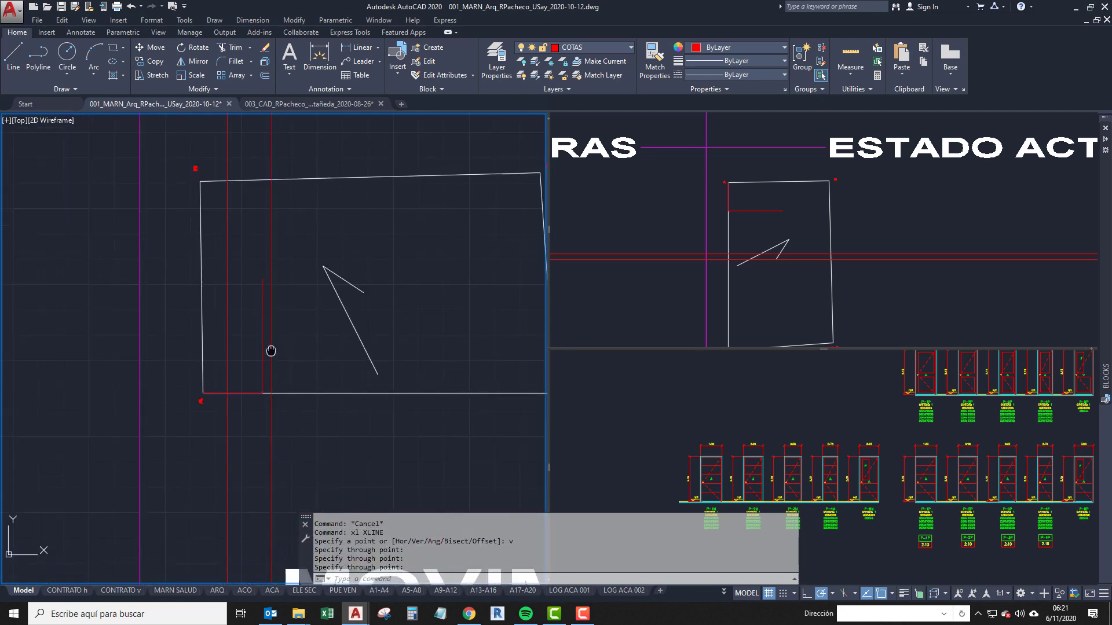
pyautogui.scroll(3, 232, 382)
pyautogui.moveTo(196, 400); pyautogui.dragTo(214, 403, button='middle')
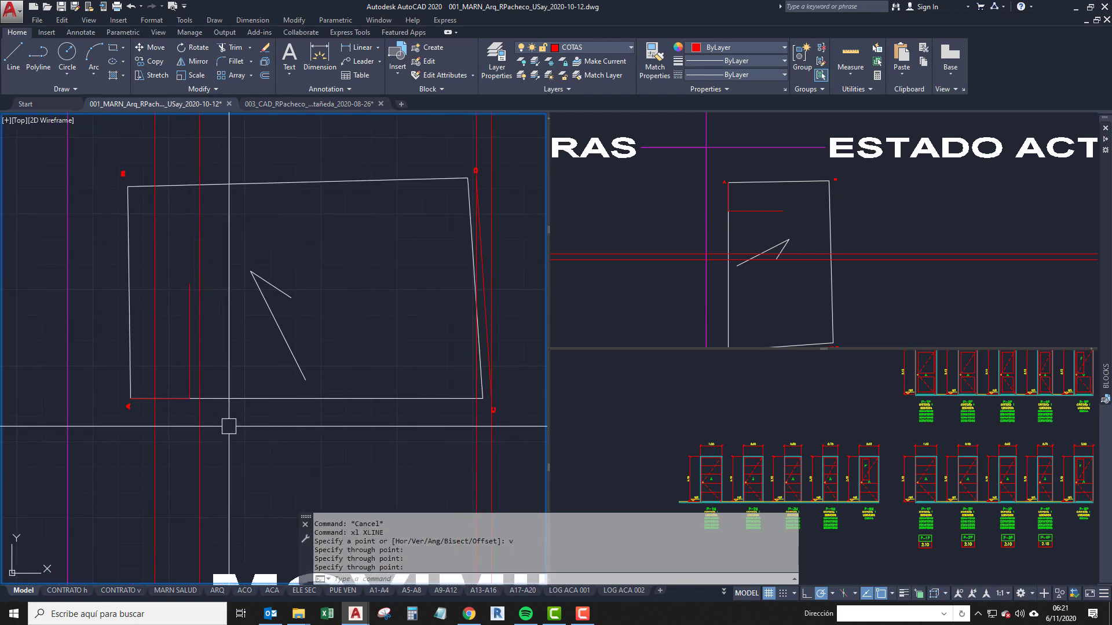
pyautogui.moveTo(180, 468); pyautogui.dragTo(239, 454, button='middle')
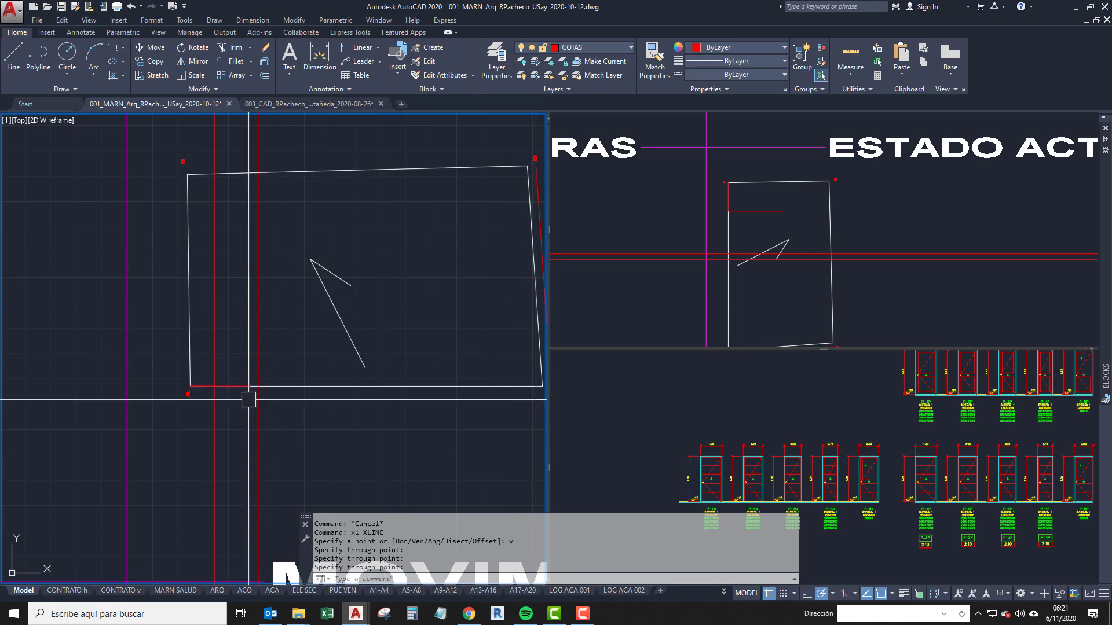
pyautogui.moveTo(248, 399); pyautogui.dragTo(258, 416, button='middle')
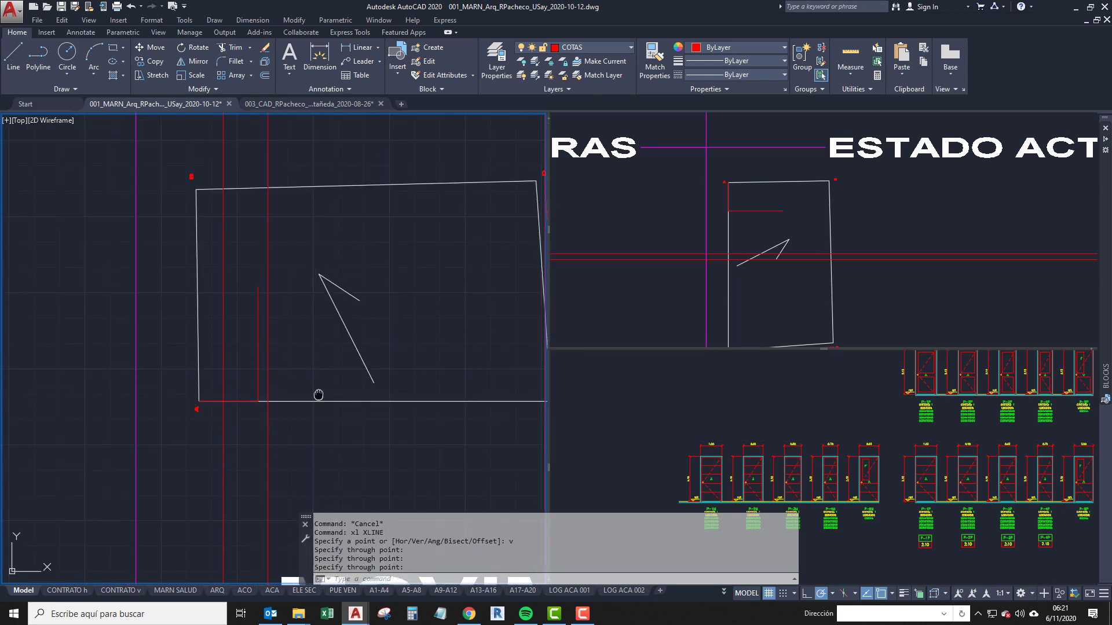
# Check the vertical construction lines against the profile starts at B and A and the white excavation outline.
pyautogui.moveTo(318, 394)
pyautogui.mouseDown(button='middle')
pyautogui.moveTo(260, 388)
pyautogui.moveTo(251, 417)
pyautogui.moveTo(266, 270)
pyautogui.mouseUp(button='middle')
pyautogui.scroll(-1, 266, 270)
pyautogui.moveTo(254, 331)
pyautogui.mouseDown(button='middle')
pyautogui.moveTo(252, 280)
pyautogui.moveTo(274, 339)
pyautogui.moveTo(272, 253)
pyautogui.mouseUp(button='middle')
pyautogui.moveTo(249, 354)
pyautogui.mouseDown(button='middle')
pyautogui.moveTo(242, 429)
pyautogui.moveTo(278, 415)
pyautogui.moveTo(283, 389)
pyautogui.mouseUp(button='middle')
pyautogui.scroll(5, 237, 417)
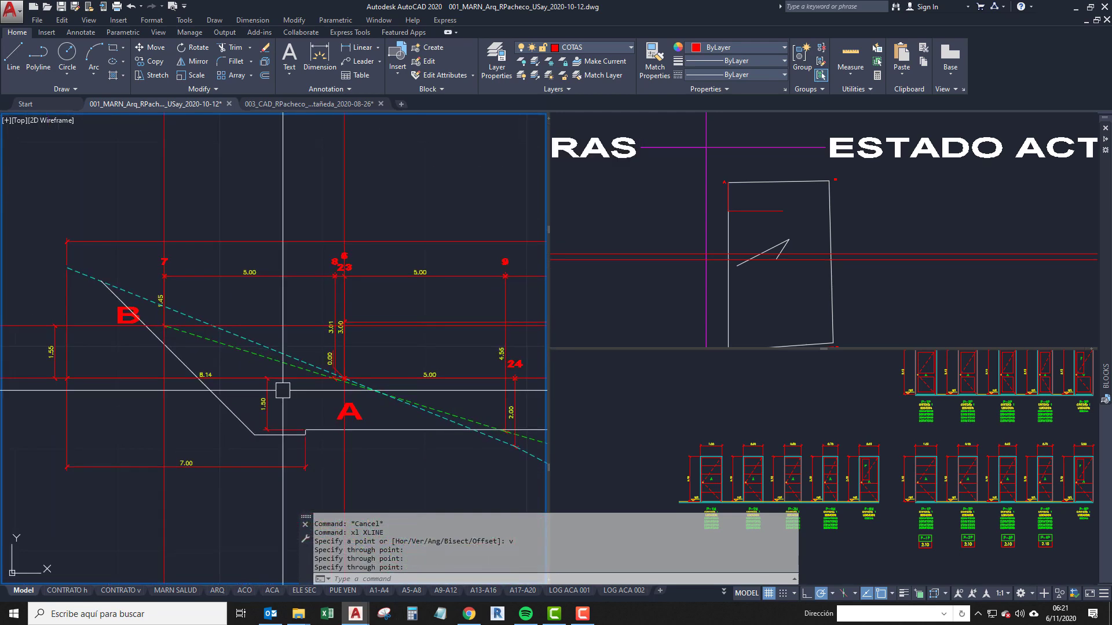
pyautogui.scroll(-5, 270, 361)
pyautogui.moveTo(249, 168); pyautogui.dragTo(252, 370, button='middle')
pyautogui.moveTo(263, 125); pyautogui.dragTo(246, 422, button='middle')
pyautogui.scroll(-4, 272, 310)
pyautogui.moveTo(257, 544); pyautogui.dragTo(280, 428, button='middle')
pyautogui.scroll(10, 254, 446)
pyautogui.scroll(2, 280, 428)
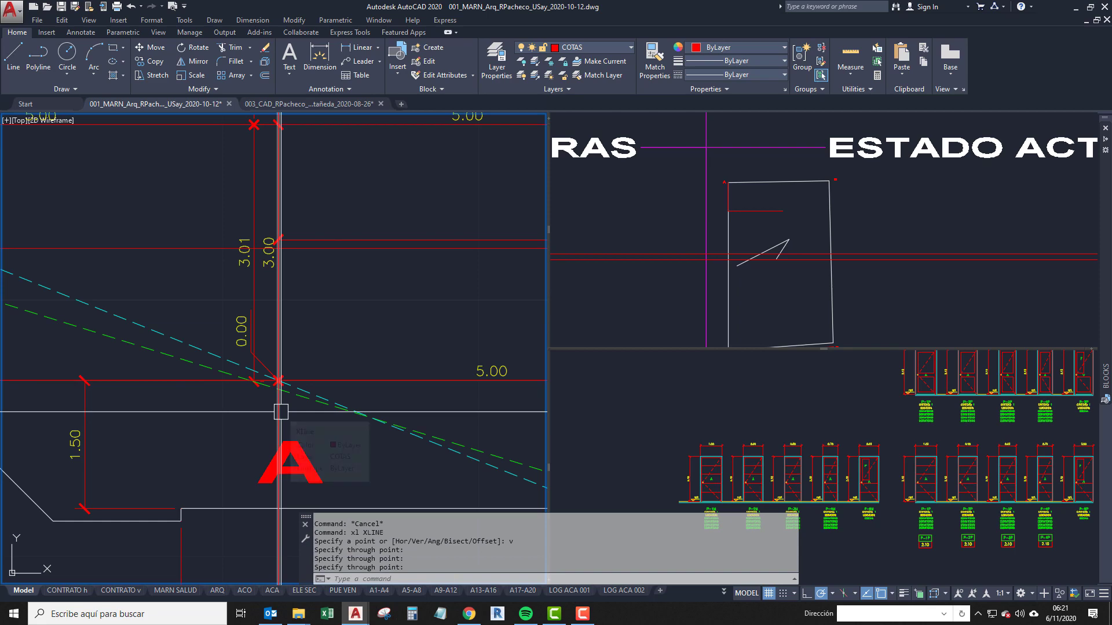
# Examine the cyan and green terrain profiles along their full length, including their ends at D and C.
pyautogui.scroll(-5, 280, 412)
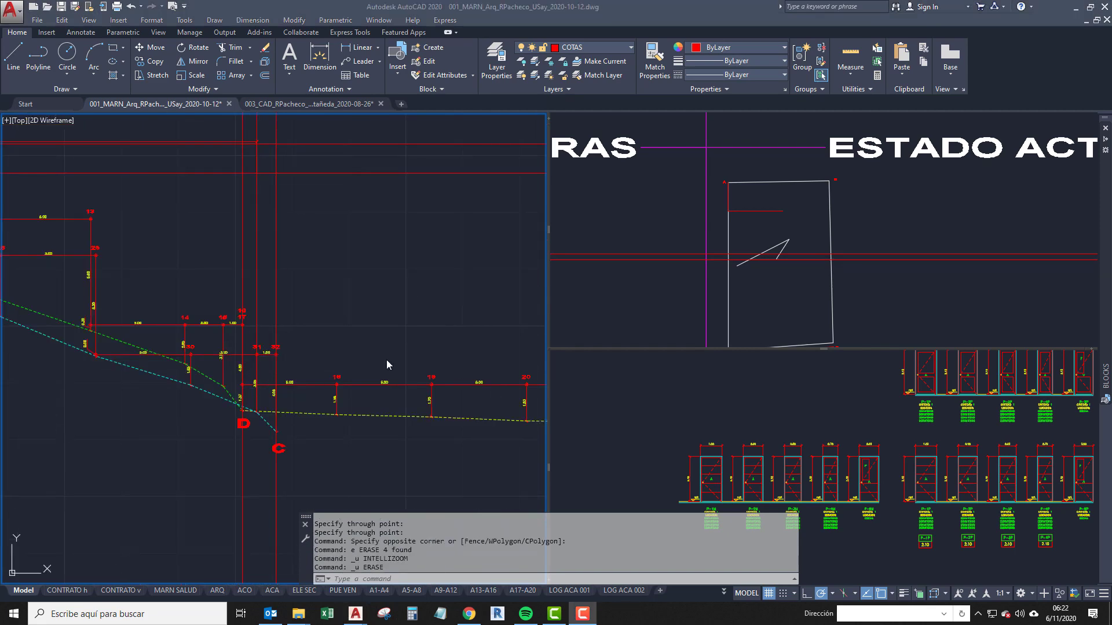
pyautogui.scroll(-4, 317, 370)
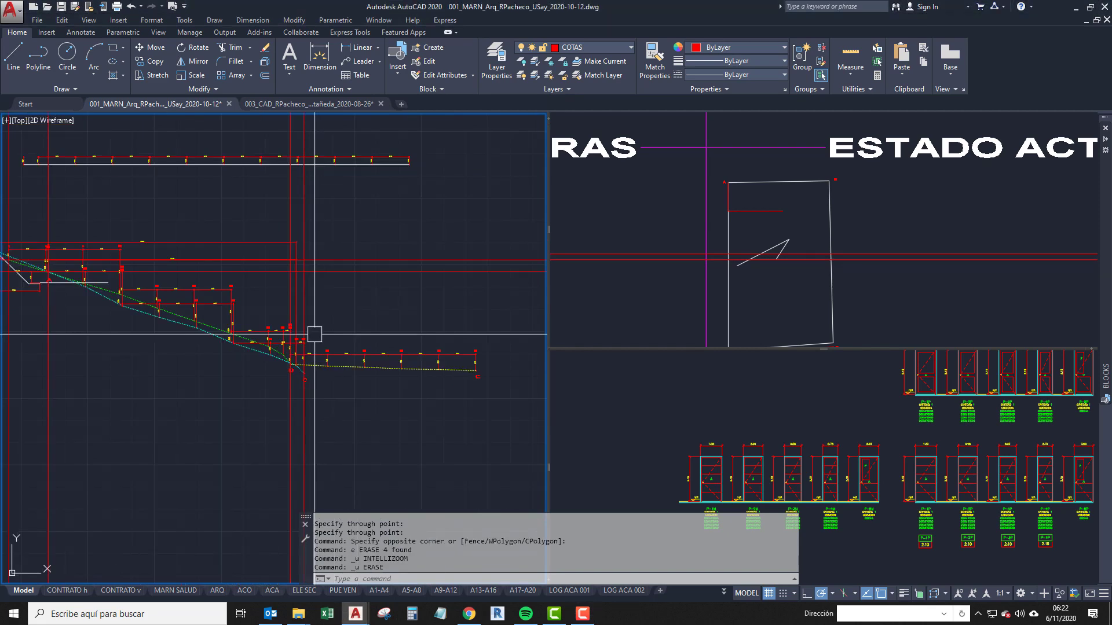
pyautogui.moveTo(299, 384); pyautogui.dragTo(345, 398, button='middle')
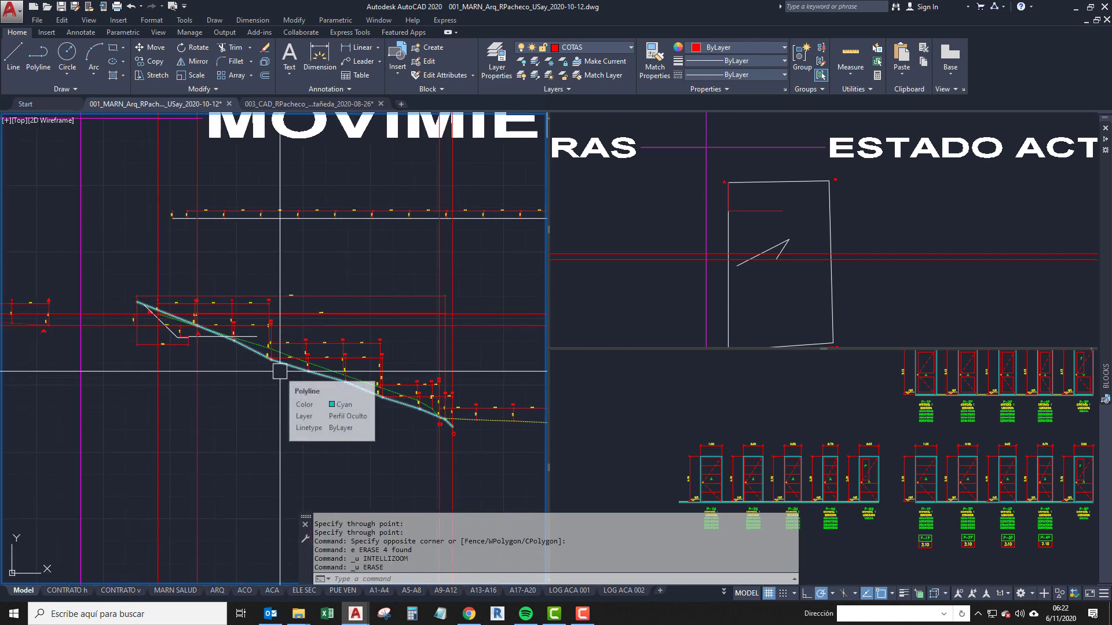
pyautogui.moveTo(249, 370)
pyautogui.mouseDown(button='middle')
pyautogui.moveTo(392, 368)
pyautogui.moveTo(371, 366)
pyautogui.mouseUp(button='middle')
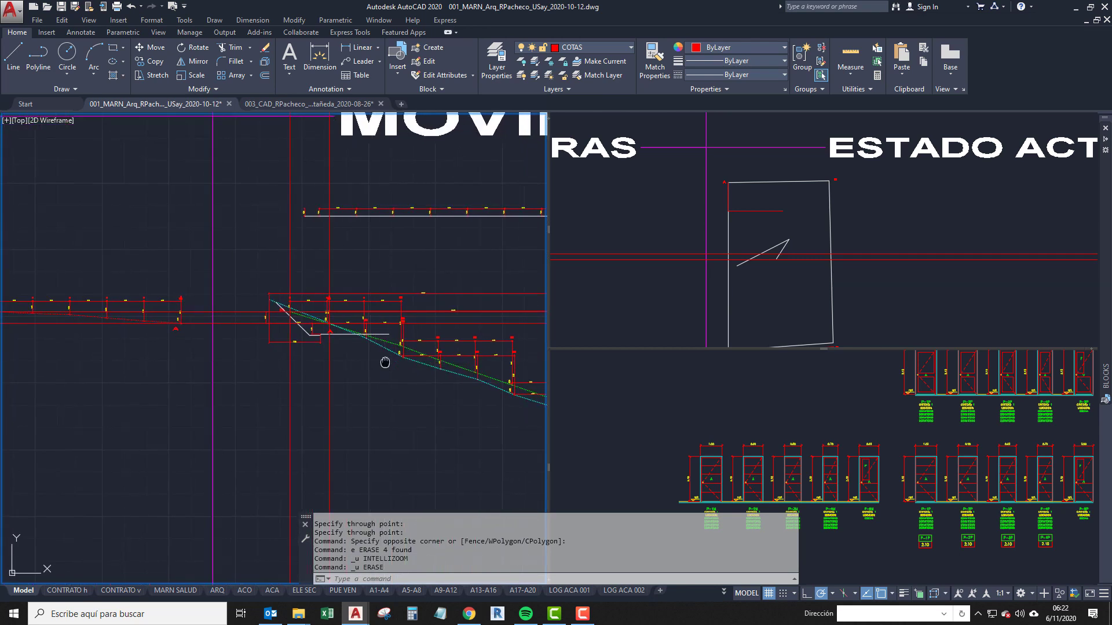
pyautogui.scroll(5, 281, 382)
pyautogui.scroll(-10, 270, 367)
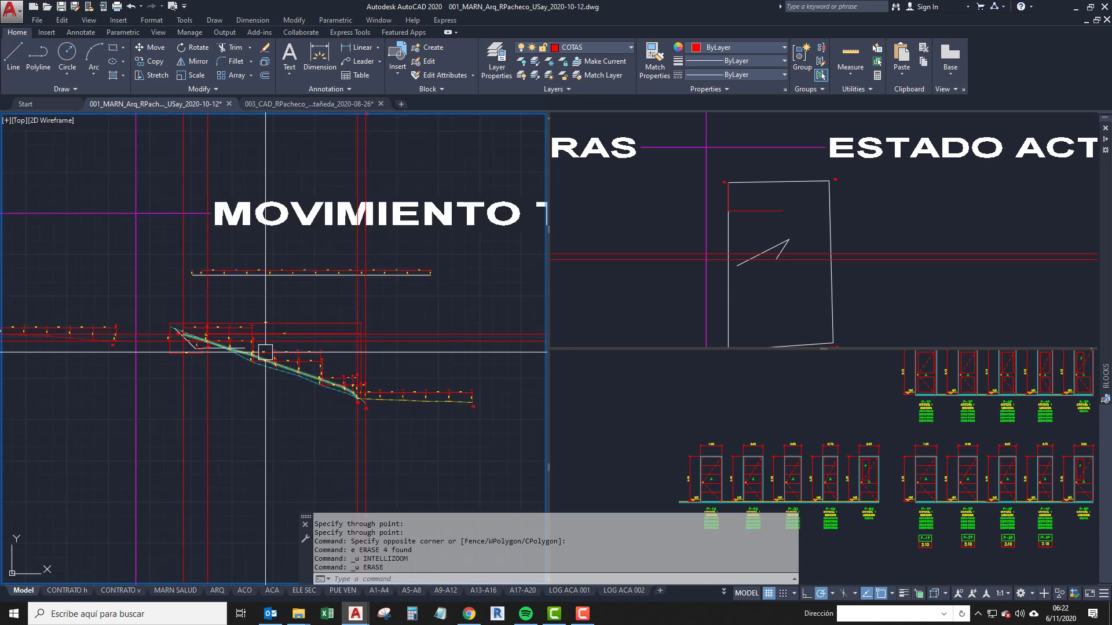
# Copy the white lot outline into the free space beside the lot plan.
pyautogui.moveTo(270, 236); pyautogui.dragTo(278, 382, button='middle')
pyautogui.scroll(5, 280, 328)
pyautogui.scroll(-3, 360, 339)
pyautogui.moveTo(359, 338); pyautogui.dragTo(266, 343, button='middle')
pyautogui.click(301, 325)
pyautogui.click(258, 241)
pyautogui.write('cc')
pyautogui.press('space')
pyautogui.click(265, 342)
pyautogui.click(452, 328)
# Rotate the copied lot outline 90 degrees so that it stands upright.
pyautogui.press('space')
pyautogui.click(445, 435)
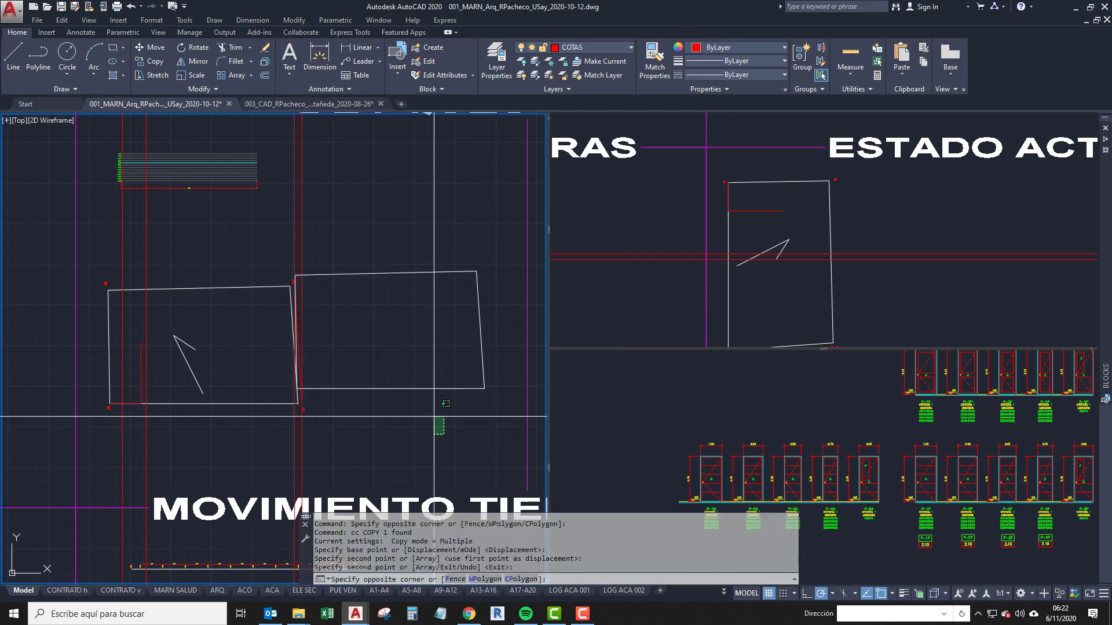
pyautogui.click(390, 332)
pyautogui.write('r')
pyautogui.press('space')
pyautogui.click(418, 321)
pyautogui.click(419, 346)
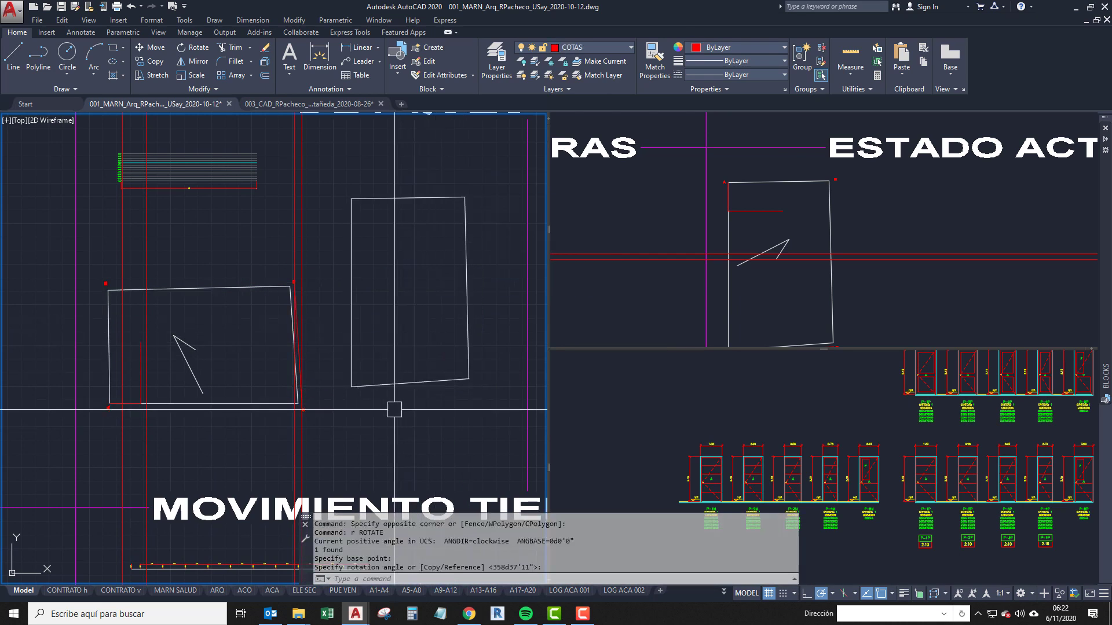
# Erase the rotated copy of the lot outline beside the plan.
pyautogui.scroll(6, 409, 401)
pyautogui.scroll(-4, 403, 391)
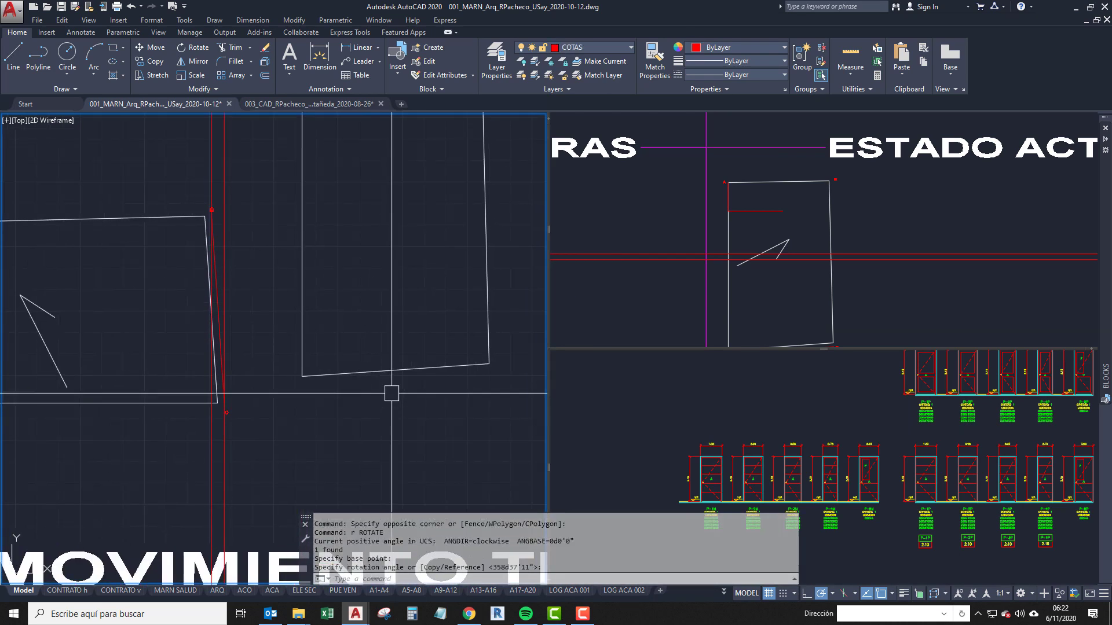
pyautogui.moveTo(302, 389); pyautogui.dragTo(379, 392, button='middle')
pyautogui.click(379, 381)
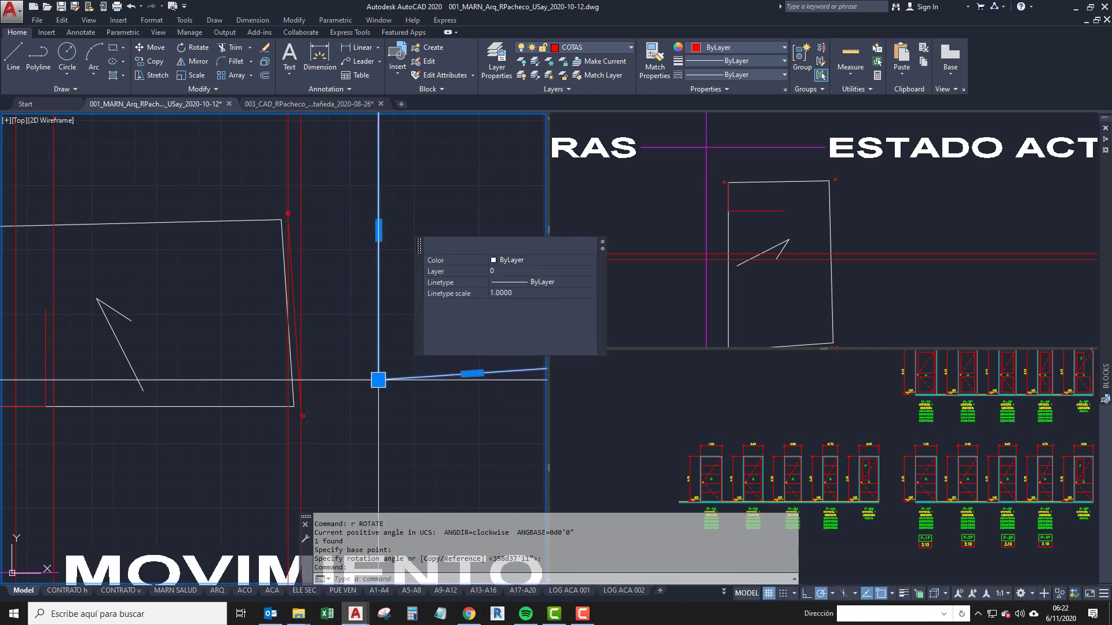
pyautogui.write('e')
pyautogui.press('space')
# Copy the lot outline together with the red line between its D and C corners into the free space beside the plan.
pyautogui.scroll(2, 301, 334)
pyautogui.click(291, 330)
pyautogui.click(271, 209)
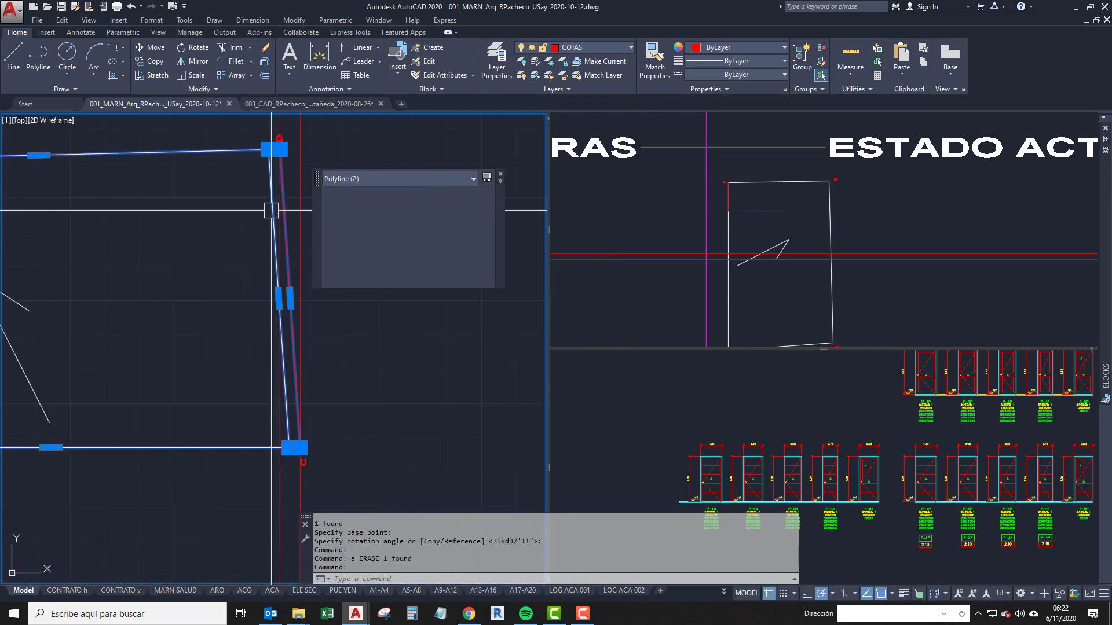
pyautogui.scroll(-6, 257, 254)
pyautogui.write('co')
pyautogui.click(261, 265)
pyautogui.click(333, 265)
# Rotate the copied outline and red line together by 90 degrees.
pyautogui.scroll(4, 347, 253)
pyautogui.click(347, 242)
pyautogui.click(270, 284)
pyautogui.write('r')
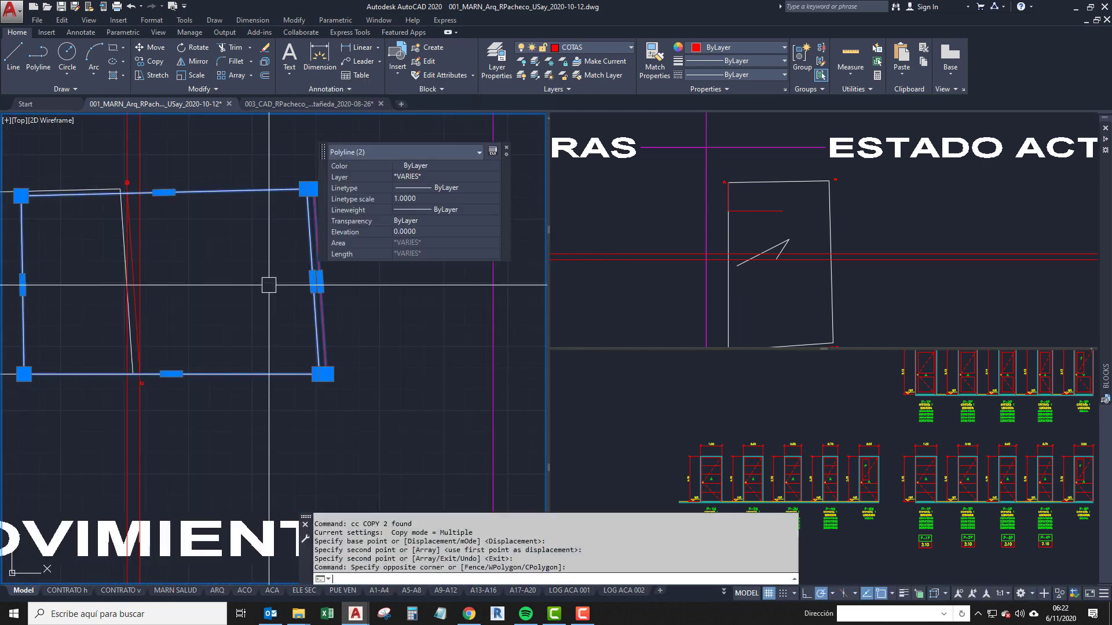
pyautogui.click(355, 310)
pyautogui.click(356, 339)
# Examine the red line against the slanted lower edge and the upper corner of the rotated lot outline.
pyautogui.click(346, 280)
pyautogui.moveTo(291, 371); pyautogui.dragTo(261, 415, button='middle')
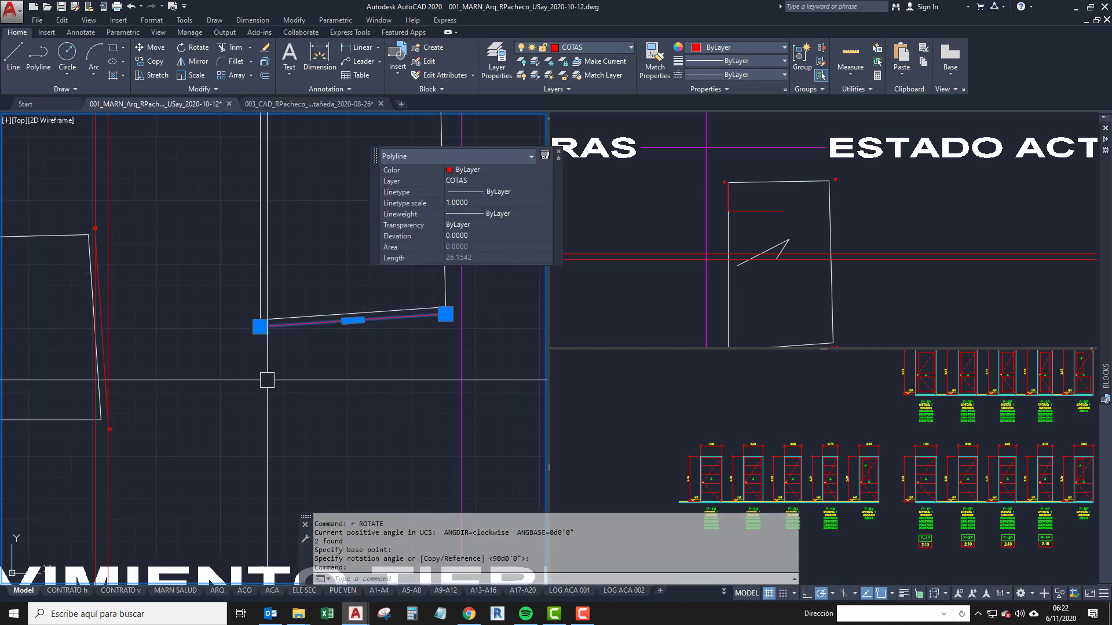
pyautogui.scroll(2, 270, 334)
pyautogui.press('Escape')
pyautogui.scroll(1, 284, 302)
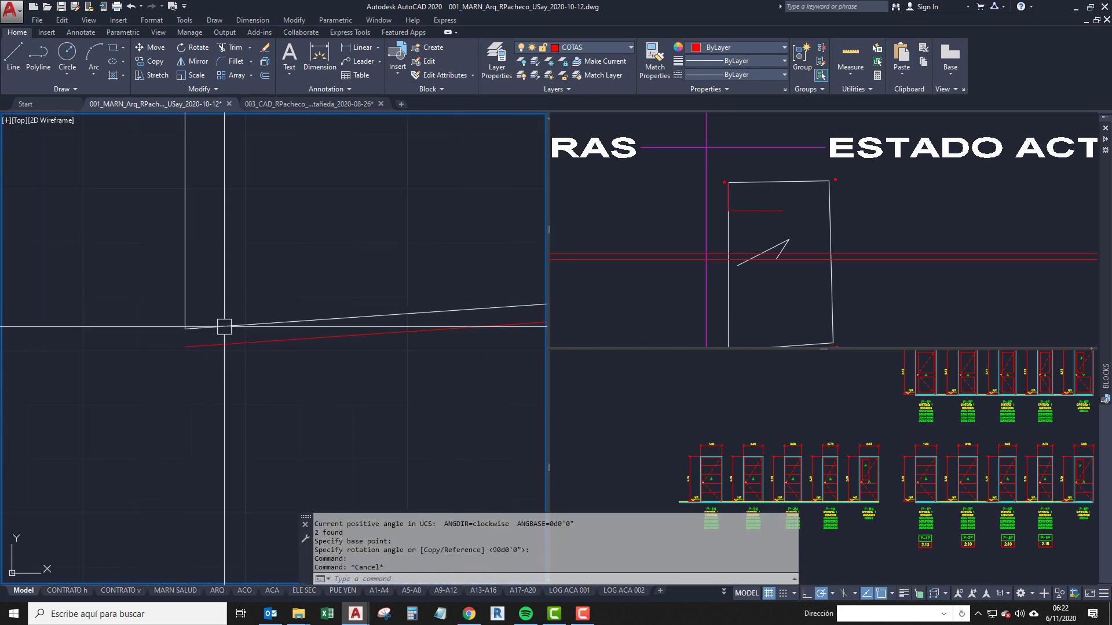
pyautogui.scroll(-1, 224, 327)
pyautogui.click(228, 339)
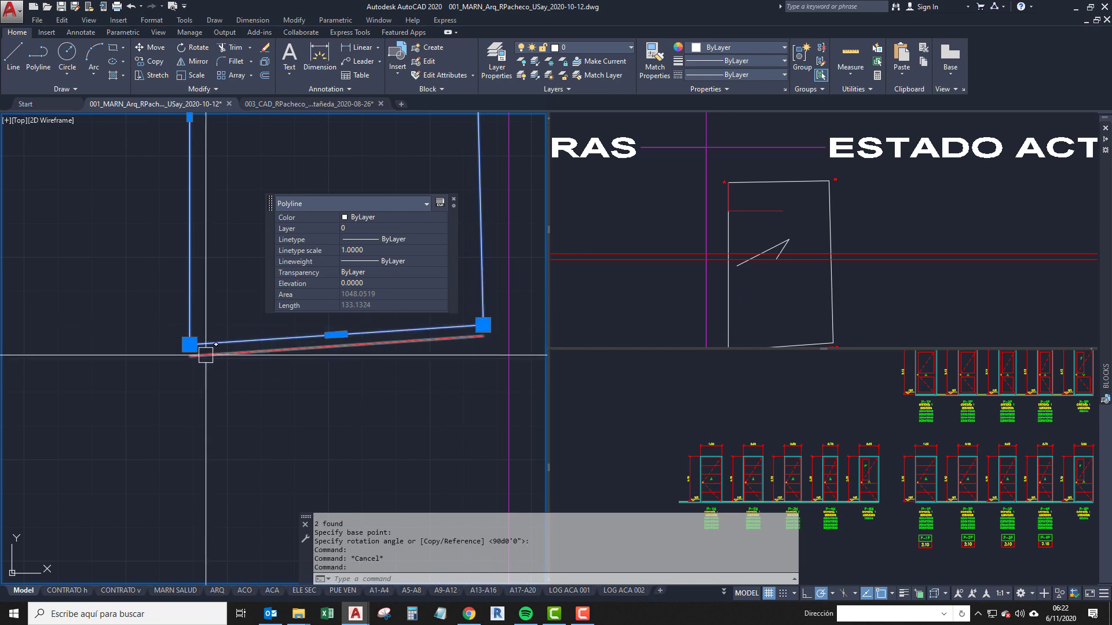
pyautogui.moveTo(231, 341); pyautogui.dragTo(191, 577, button='middle')
pyautogui.scroll(-2, 191, 578)
pyautogui.scroll(4, 194, 314)
pyautogui.press('Escape')
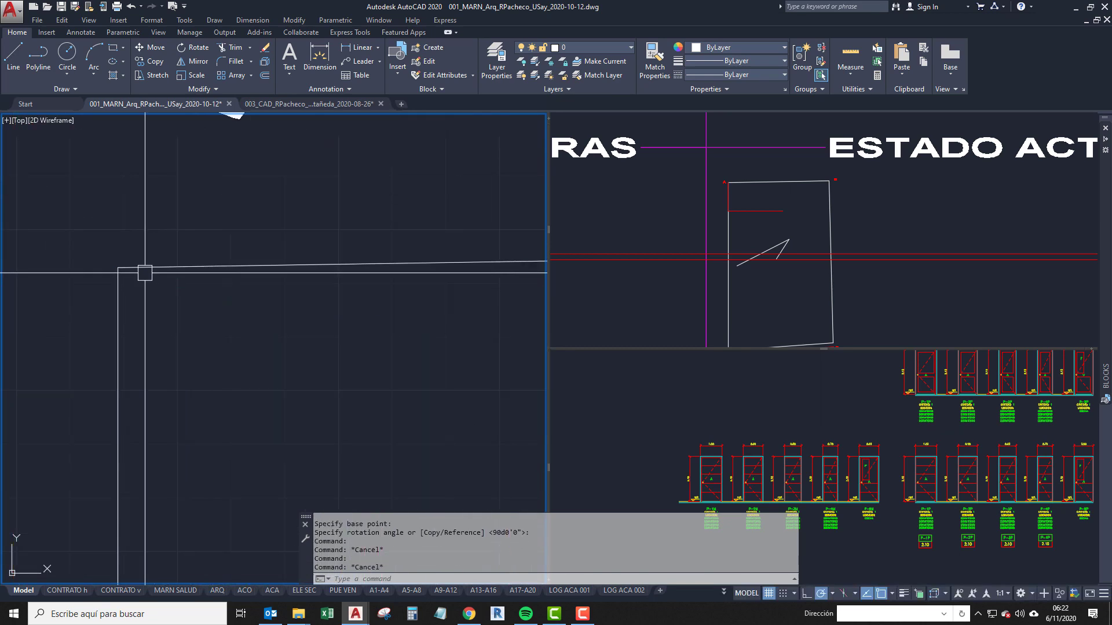
# Inspect the long side edges of the rotated lot copy and compare it with the original lot plan.
pyautogui.scroll(-4, 332, 265)
pyautogui.moveTo(240, 429); pyautogui.dragTo(250, 321, button='middle')
pyautogui.scroll(2, 238, 359)
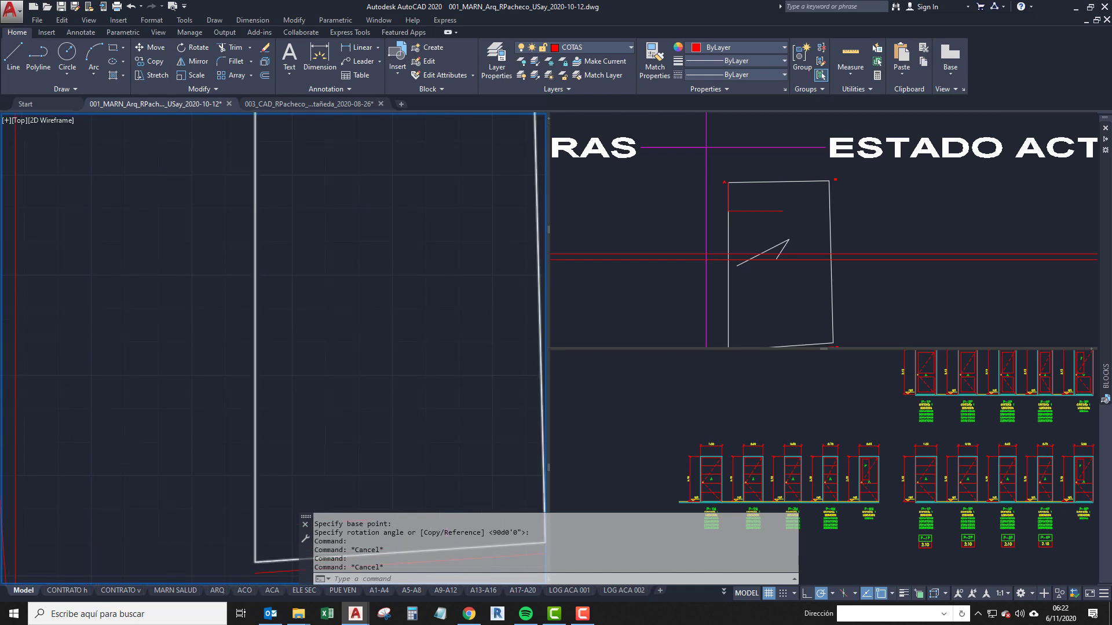
pyautogui.scroll(-2, 318, 348)
pyautogui.scroll(2, 368, 317)
pyautogui.click(368, 318)
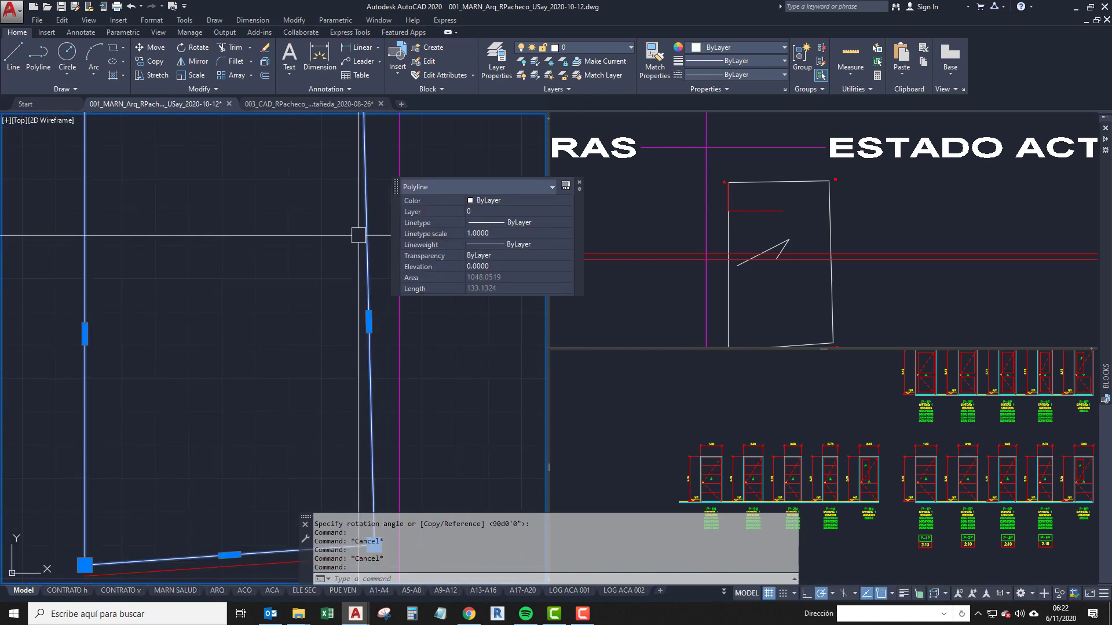
pyautogui.press('Escape')
pyautogui.scroll(-5, 374, 283)
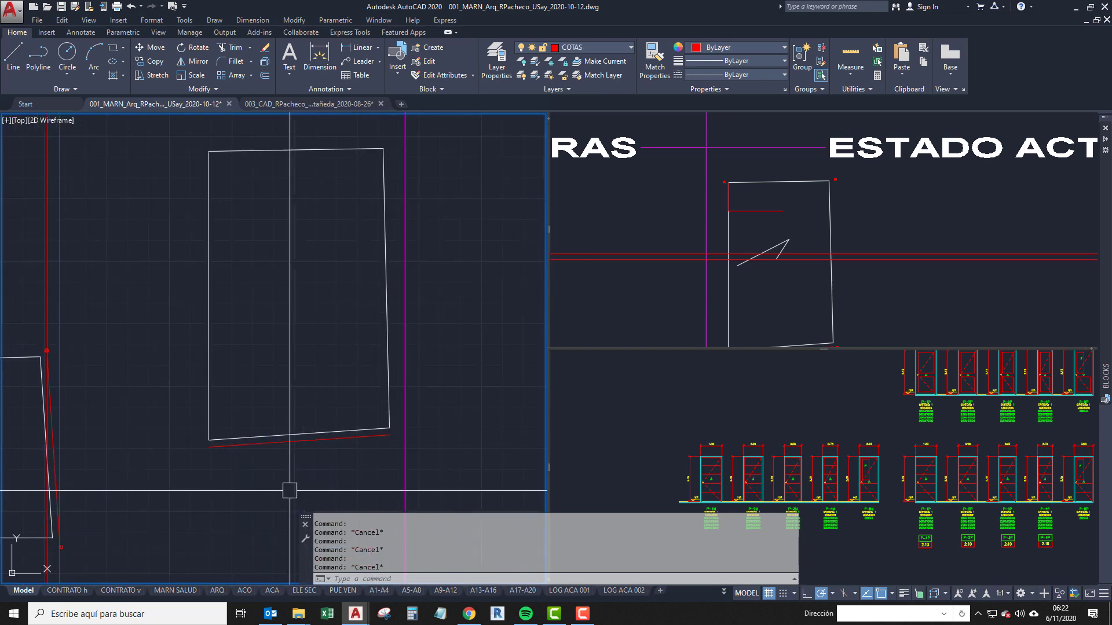
pyautogui.moveTo(261, 502); pyautogui.dragTo(264, 415, button='middle')
pyautogui.scroll(-5, 256, 382)
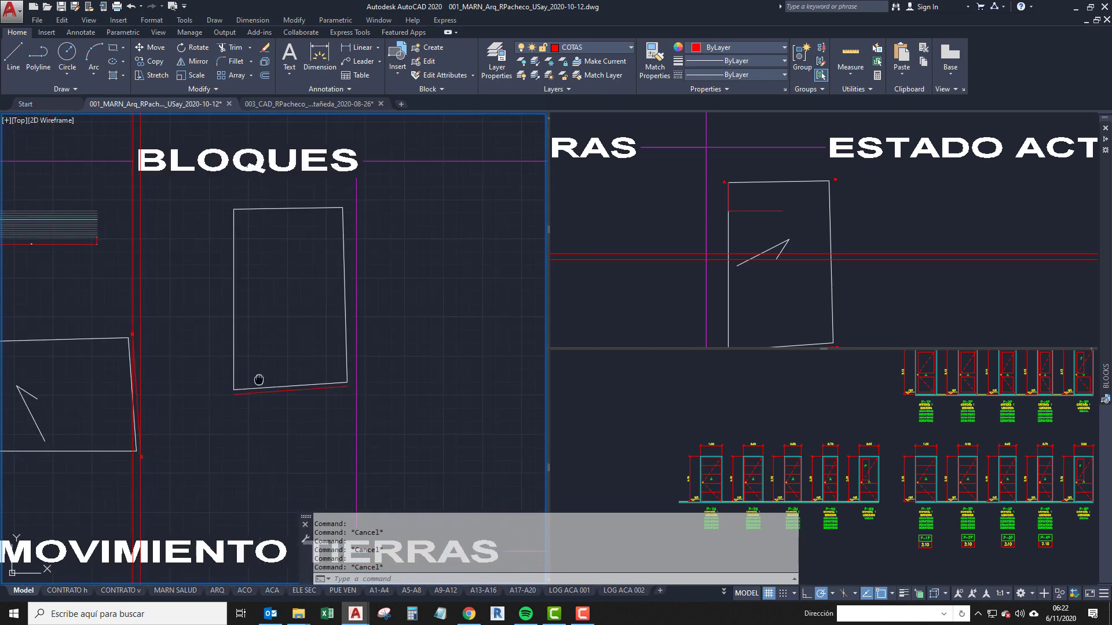
pyautogui.scroll(3, 125, 454)
pyautogui.moveTo(126, 454); pyautogui.dragTo(273, 393, button='middle')
pyautogui.moveTo(347, 293); pyautogui.dragTo(324, 365, button='middle')
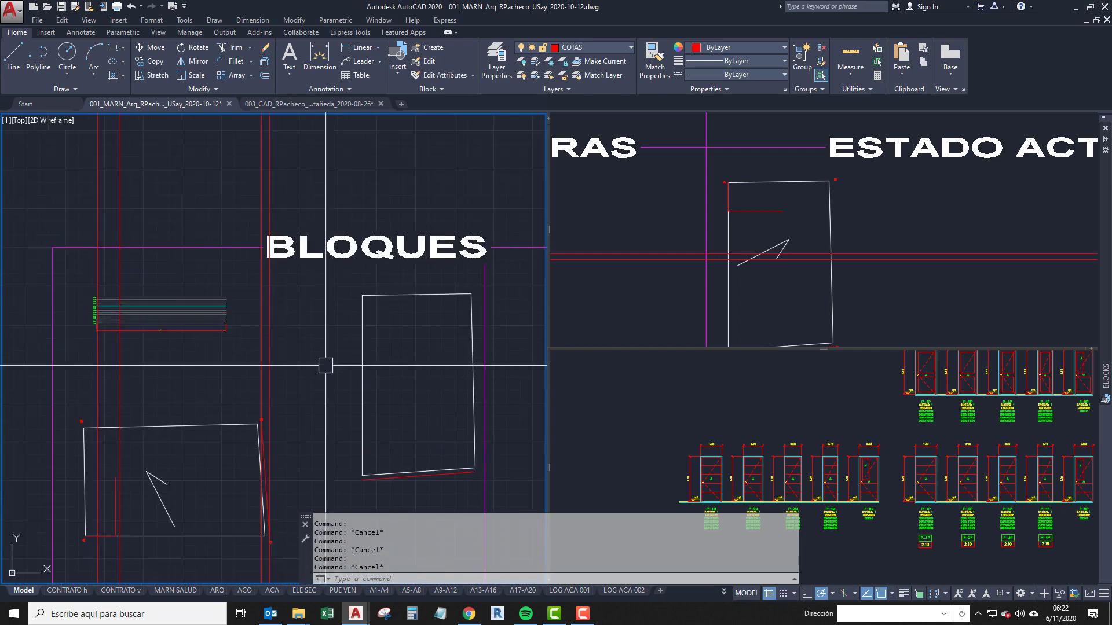
pyautogui.scroll(2, 324, 370)
pyautogui.press('space')
pyautogui.press('Escape')
pyautogui.moveTo(321, 429); pyautogui.dragTo(273, 357, button='middle')
pyautogui.scroll(-6, 273, 357)
pyautogui.moveTo(287, 406); pyautogui.dragTo(300, 355, button='middle')
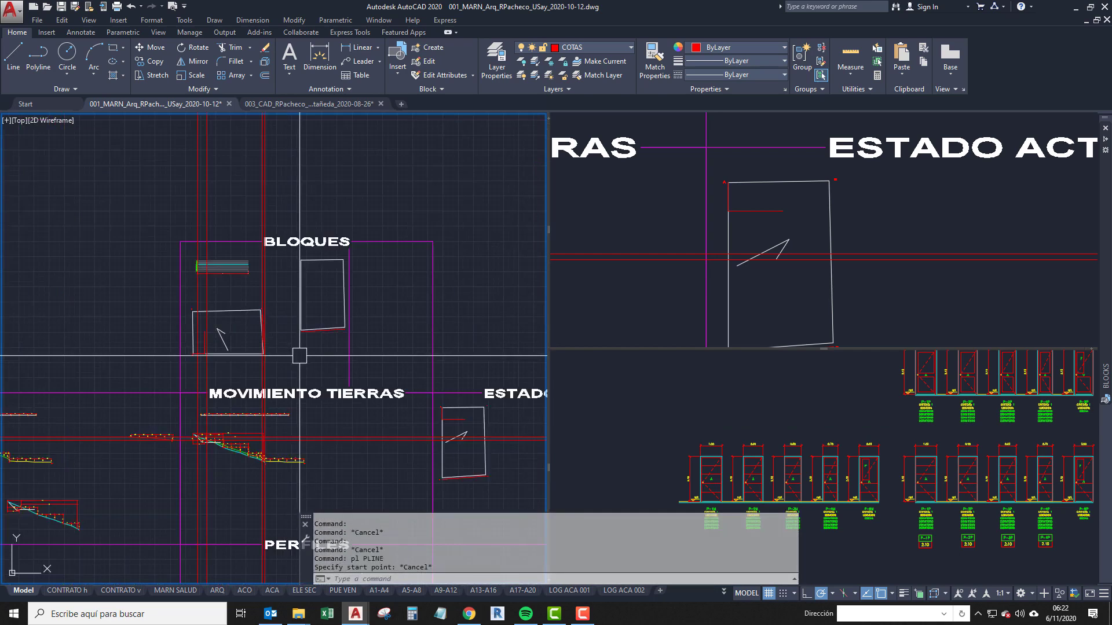
# Erase the rotated copies of the lot outline and the red line.
pyautogui.scroll(4, 313, 355)
pyautogui.click(327, 342)
pyautogui.click(283, 264)
pyautogui.scroll(-2, 259, 405)
pyautogui.write('e')
pyautogui.press('space')
# Examine the cyan terrain profile on layer Perfil Oculto in relation to the lot plan and the vertical construction lines.
pyautogui.moveTo(241, 420); pyautogui.dragTo(381, 300, button='middle')
pyautogui.scroll(2, 271, 367)
pyautogui.scroll(4, 331, 457)
pyautogui.scroll(1, 334, 432)
pyautogui.click(315, 385)
pyautogui.scroll(-1, 259, 393)
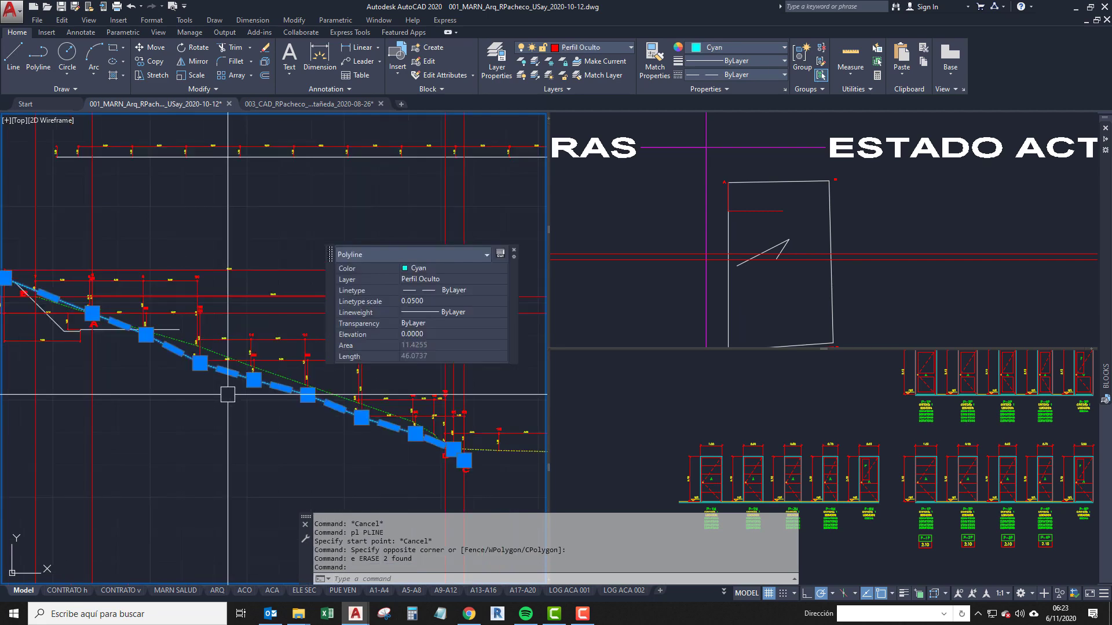
pyautogui.press('Escape')
pyautogui.scroll(-1, 228, 395)
pyautogui.moveTo(212, 309); pyautogui.dragTo(214, 412, button='middle')
pyautogui.scroll(-1, 214, 412)
pyautogui.moveTo(215, 338); pyautogui.dragTo(216, 417, button='middle')
pyautogui.moveTo(217, 377); pyautogui.dragTo(227, 328, button='middle')
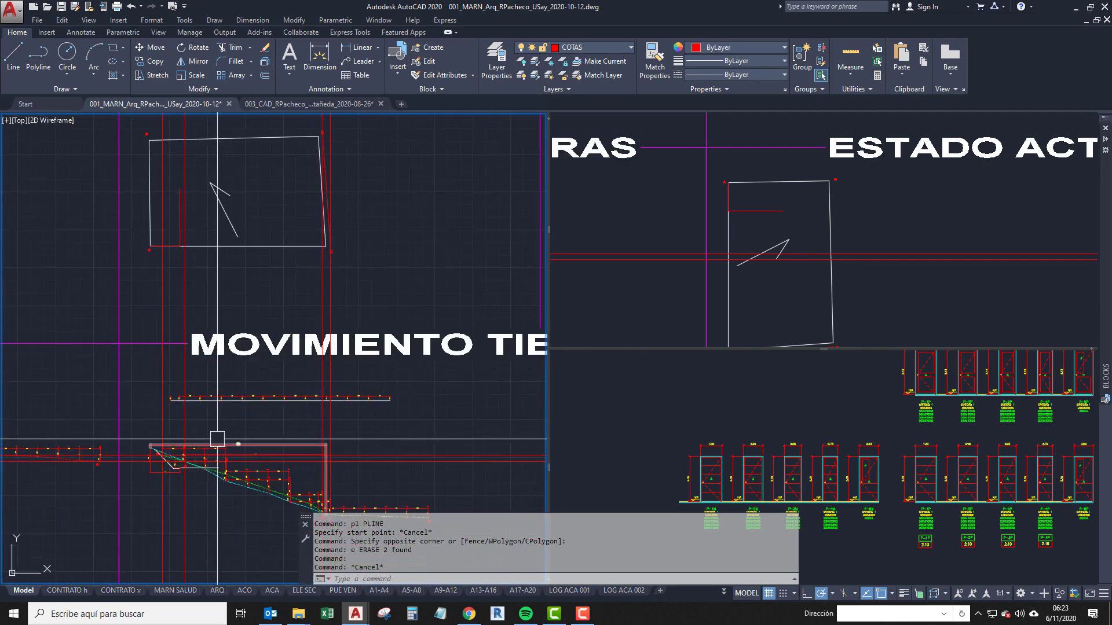
pyautogui.moveTo(217, 439); pyautogui.dragTo(216, 414, button='middle')
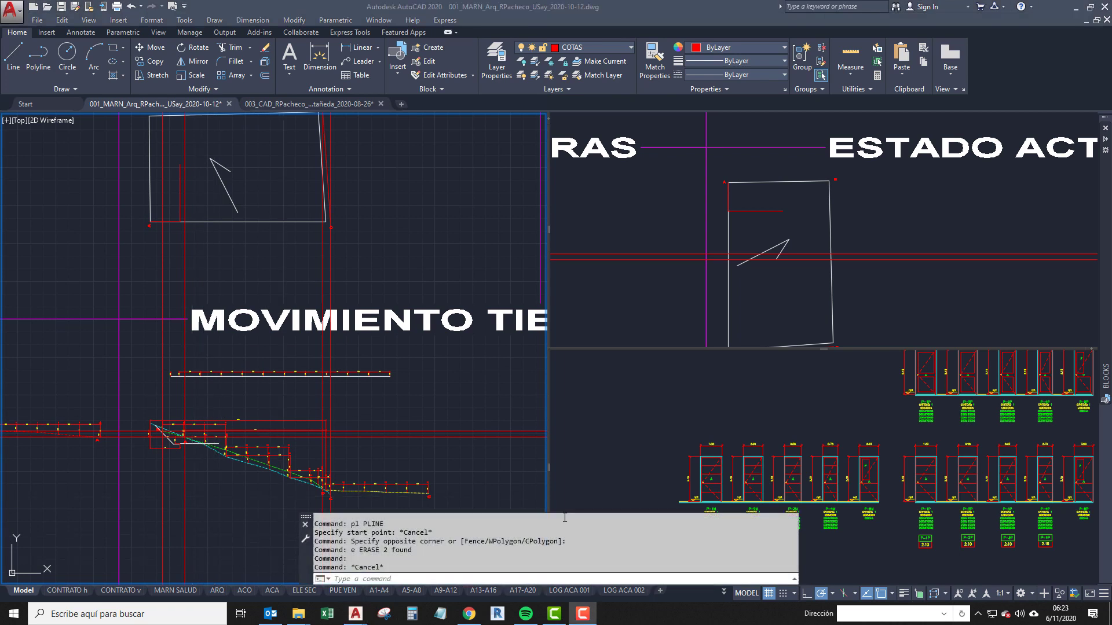
# Examine the lot outline's edges and corner labels against the vertical construction lines and the terrain profiles below.
pyautogui.scroll(4, 255, 481)
pyautogui.scroll(-4, 244, 464)
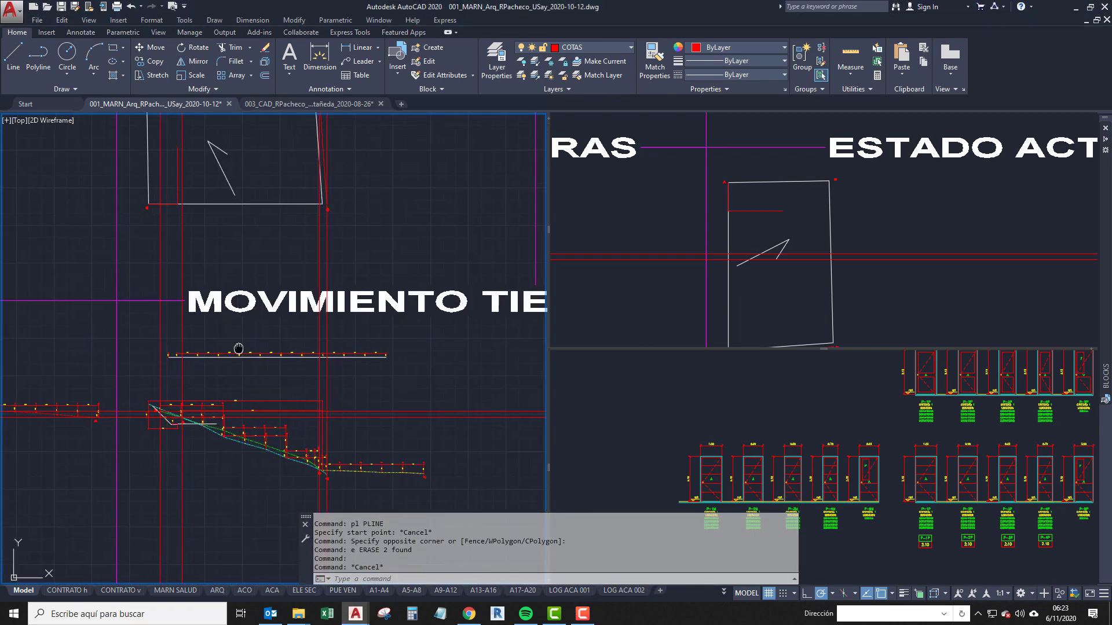
pyautogui.moveTo(238, 347); pyautogui.dragTo(244, 450, button='middle')
pyautogui.scroll(4, 218, 283)
pyautogui.moveTo(218, 283); pyautogui.dragTo(196, 420, button='middle')
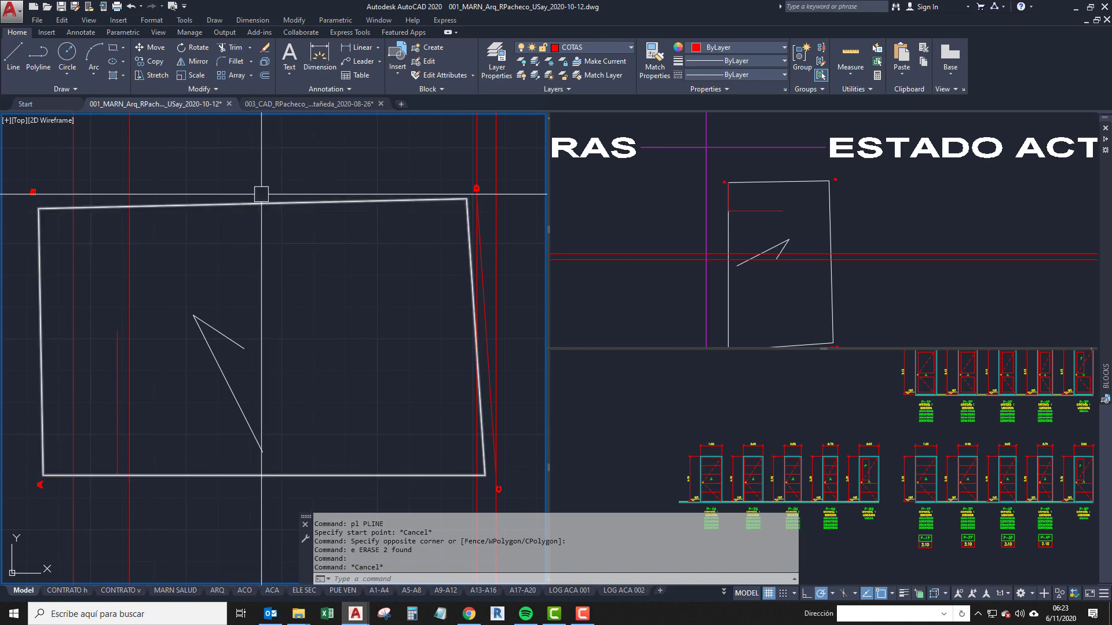
pyautogui.scroll(-2, 266, 203)
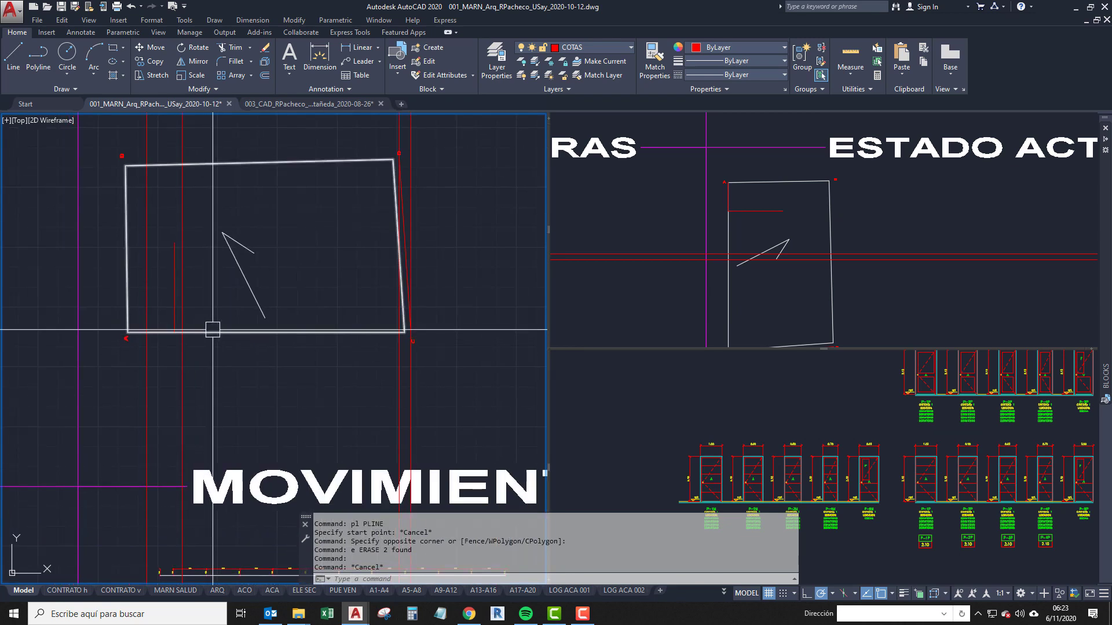
pyautogui.moveTo(218, 364); pyautogui.dragTo(215, 400, button='middle')
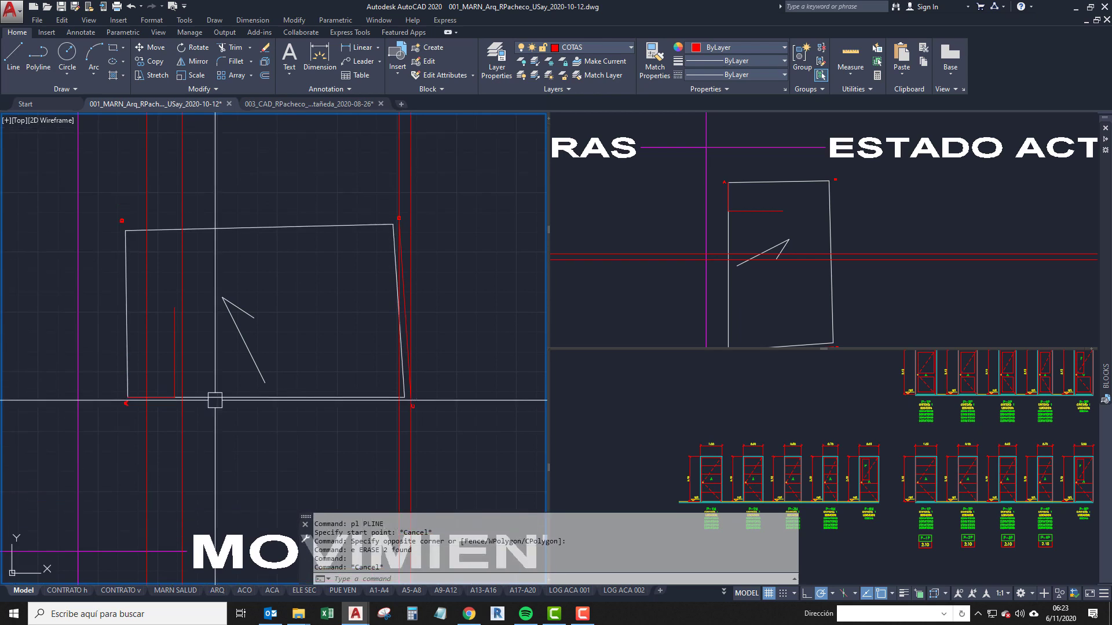
pyautogui.click(272, 437)
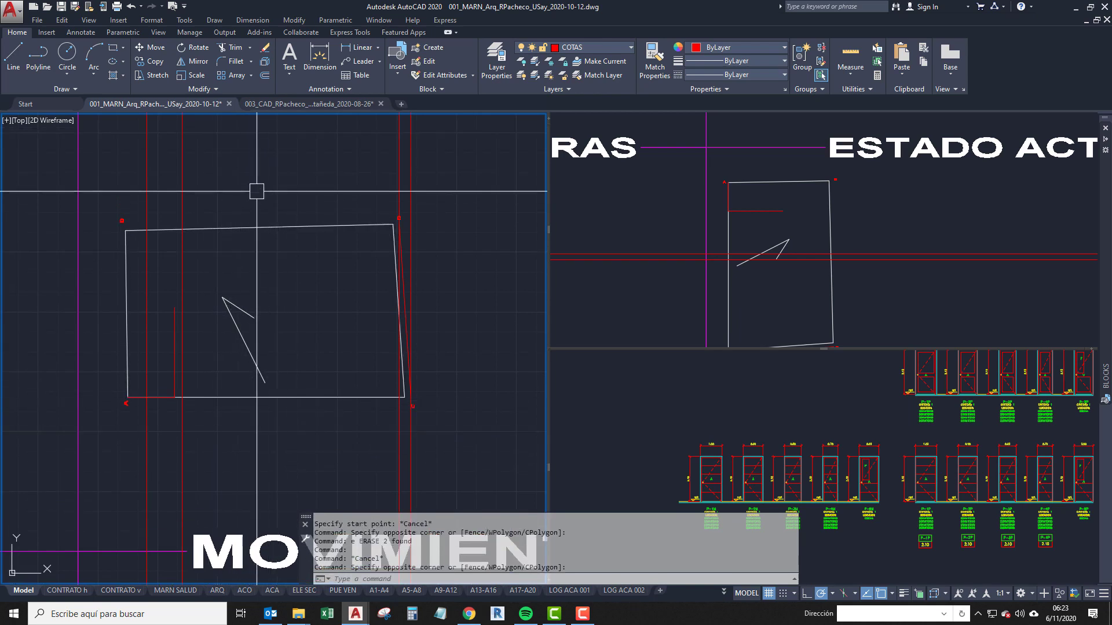
pyautogui.moveTo(257, 192); pyautogui.dragTo(260, 190, button='middle')
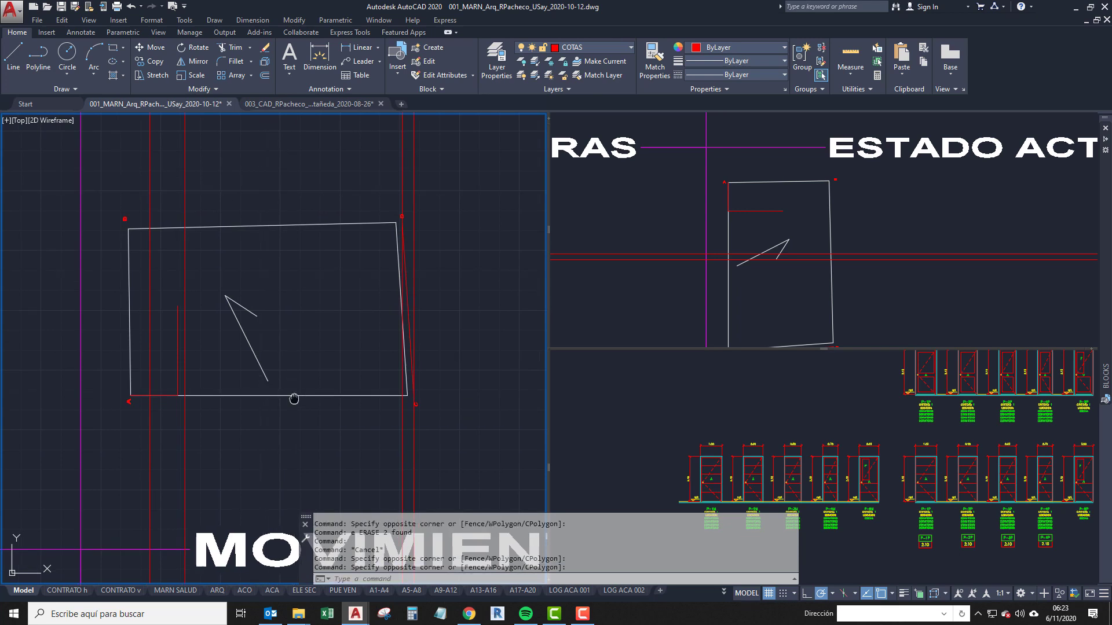
pyautogui.scroll(-5, 241, 367)
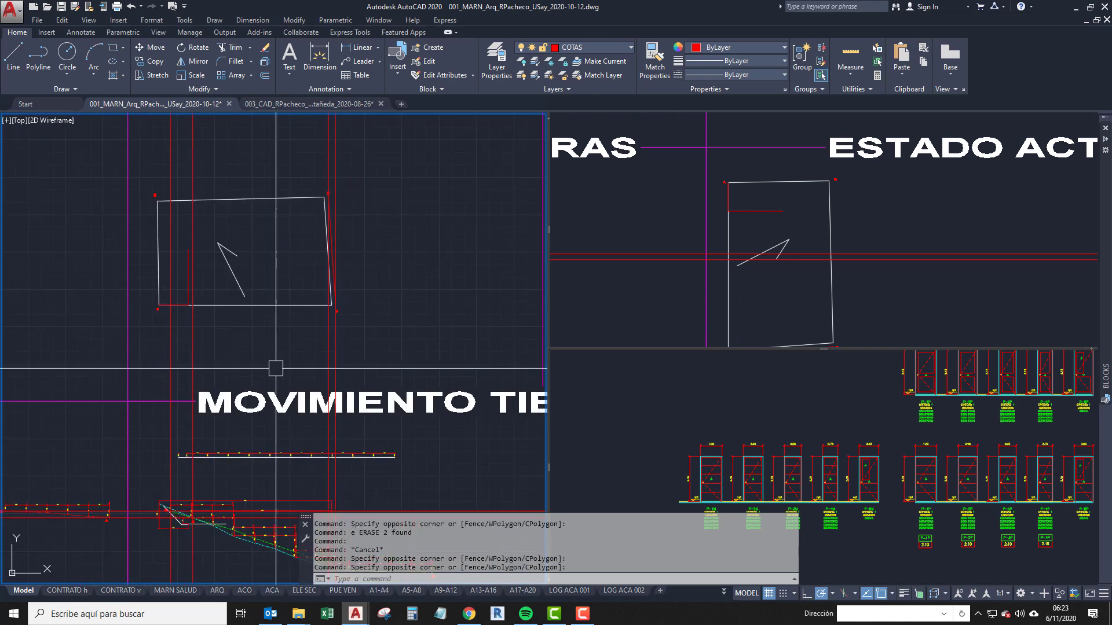
pyautogui.scroll(3, 129, 376)
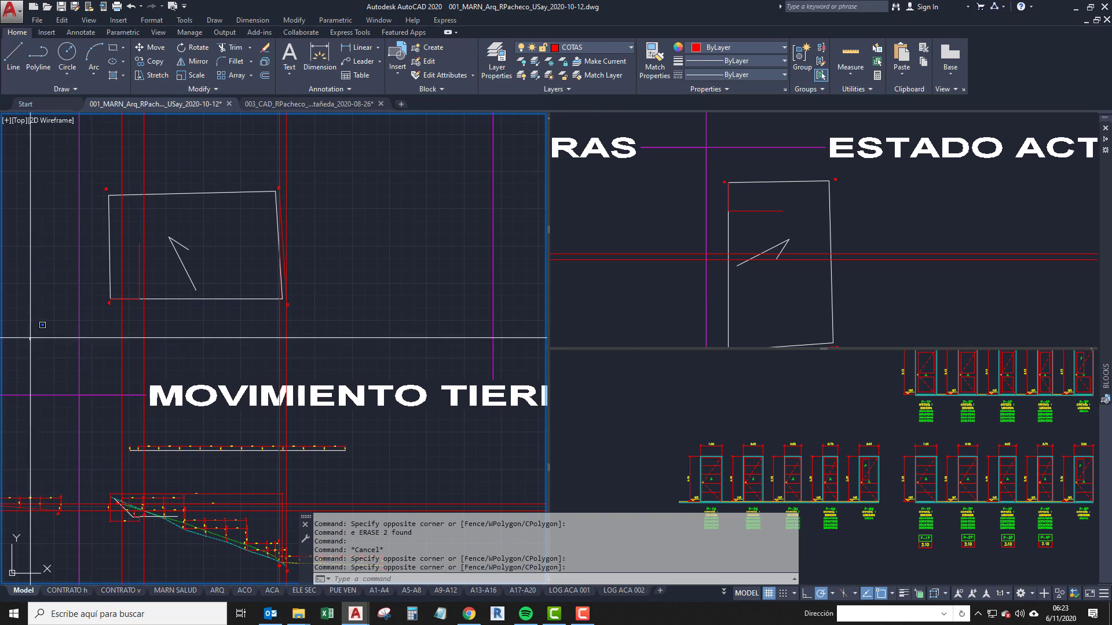
# Rotate the lot plan with its corner labels and arrow a quarter turn into an upright orientation.
pyautogui.click(37, 322)
pyautogui.click(390, 137)
pyautogui.write('r')
pyautogui.press('Return')
pyautogui.click(403, 279)
# Inspect the rotated lot plan's slanted lower edge between C and D and its upper edge between A and B.
pyautogui.moveTo(403, 209); pyautogui.dragTo(377, 353, button='middle')
pyautogui.scroll(2, 380, 267)
pyautogui.moveTo(301, 377); pyautogui.dragTo(248, 487, button='middle')
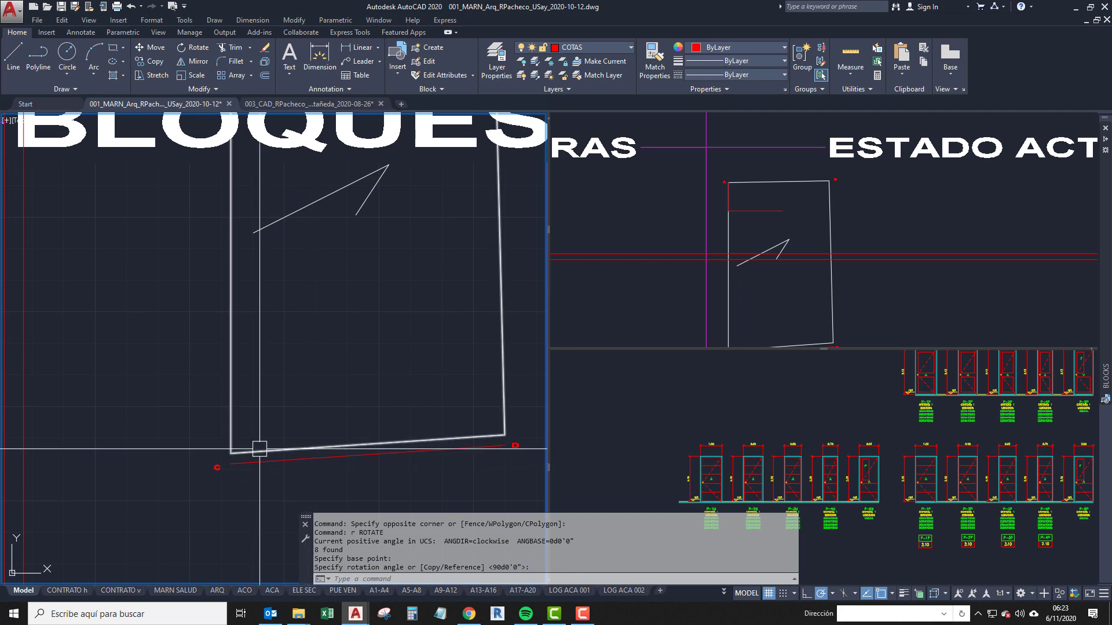
pyautogui.moveTo(377, 332); pyautogui.dragTo(349, 421, button='middle')
pyautogui.scroll(-1, 349, 418)
pyautogui.scroll(2, 330, 223)
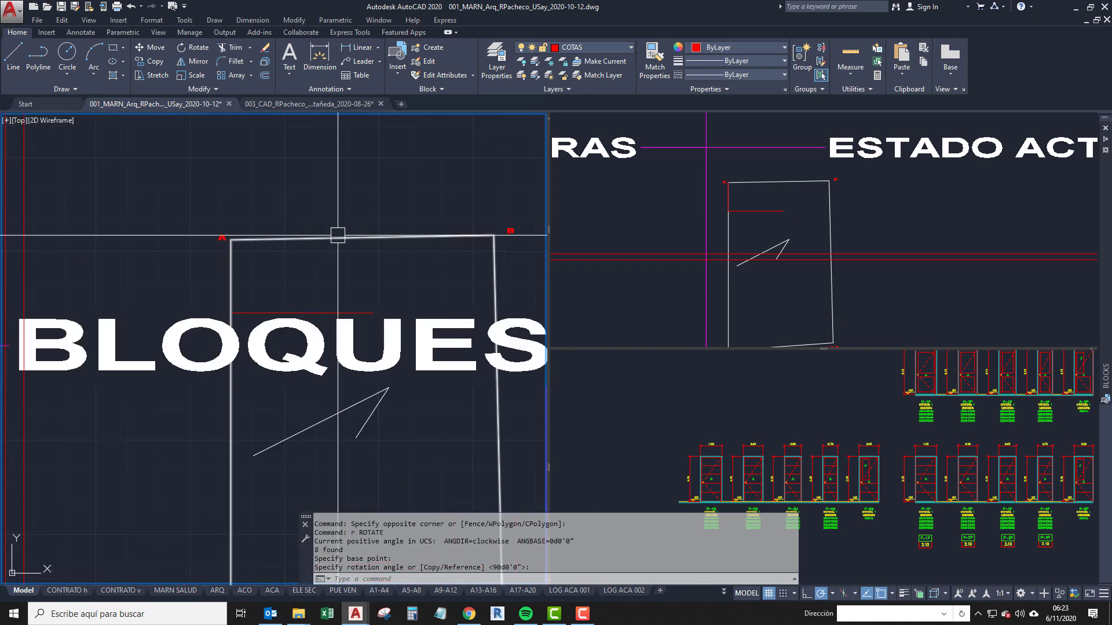
pyautogui.scroll(-4, 325, 285)
pyautogui.moveTo(326, 284)
pyautogui.mouseDown(button='middle')
pyautogui.moveTo(330, 305)
pyautogui.moveTo(313, 280)
pyautogui.mouseUp(button='middle')
pyautogui.scroll(2, 285, 392)
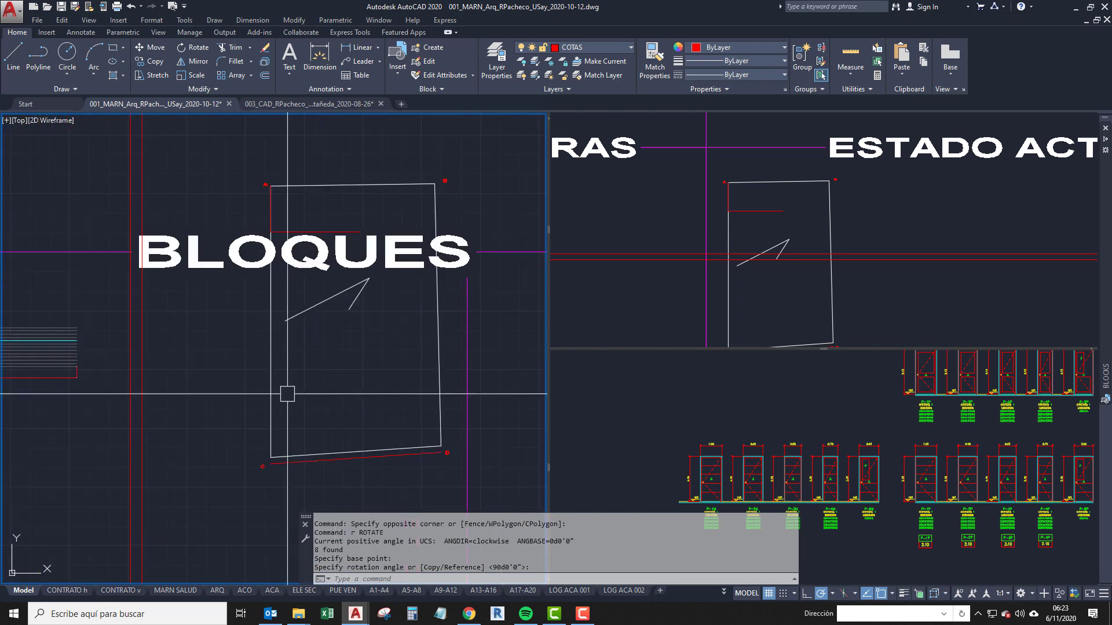
pyautogui.moveTo(271, 436); pyautogui.dragTo(270, 376, button='middle')
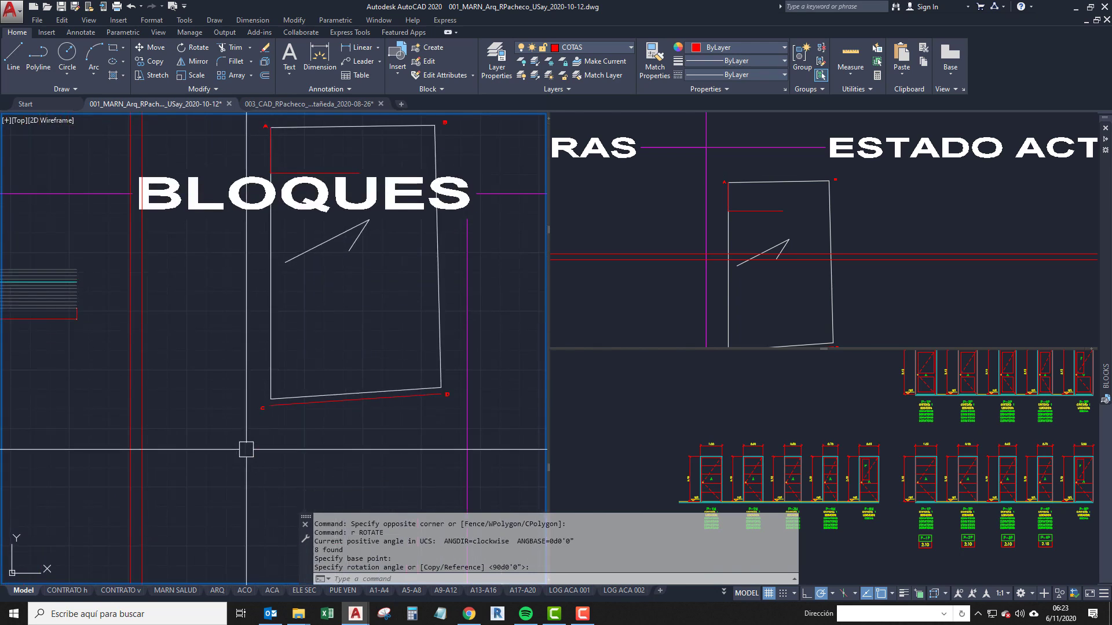
# Examine the cyan Perfil Oculto polyline and its height dimensions around points 27 to 29.
pyautogui.scroll(-2, 377, 388)
pyautogui.moveTo(290, 442); pyautogui.dragTo(355, 318, button='middle')
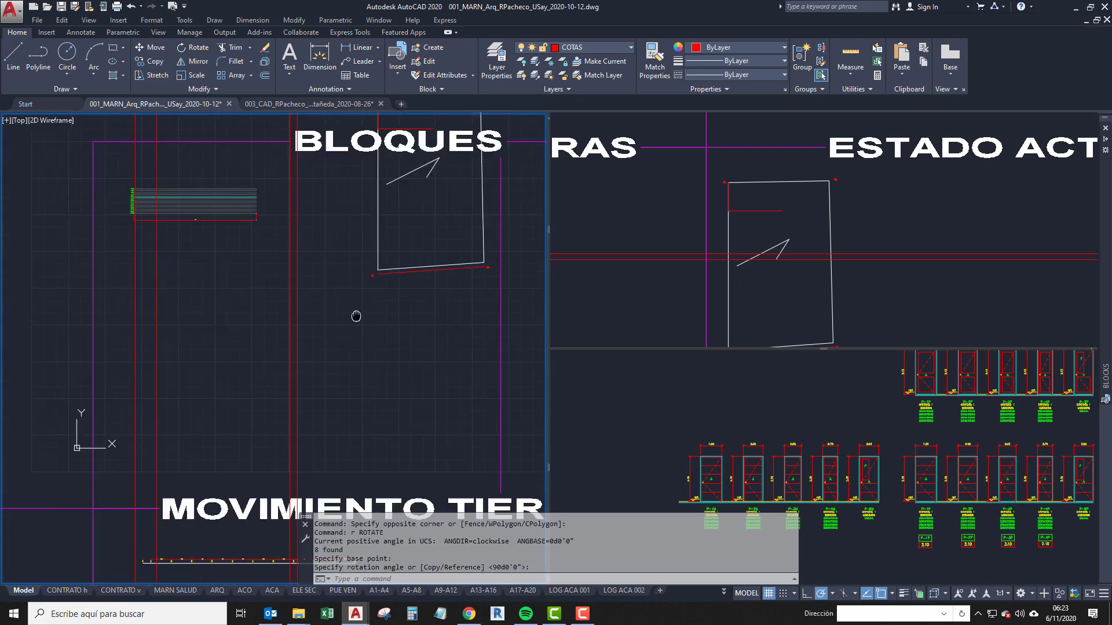
pyautogui.moveTo(251, 486); pyautogui.dragTo(288, 322, button='middle')
pyautogui.scroll(5, 267, 493)
pyautogui.scroll(2, 266, 493)
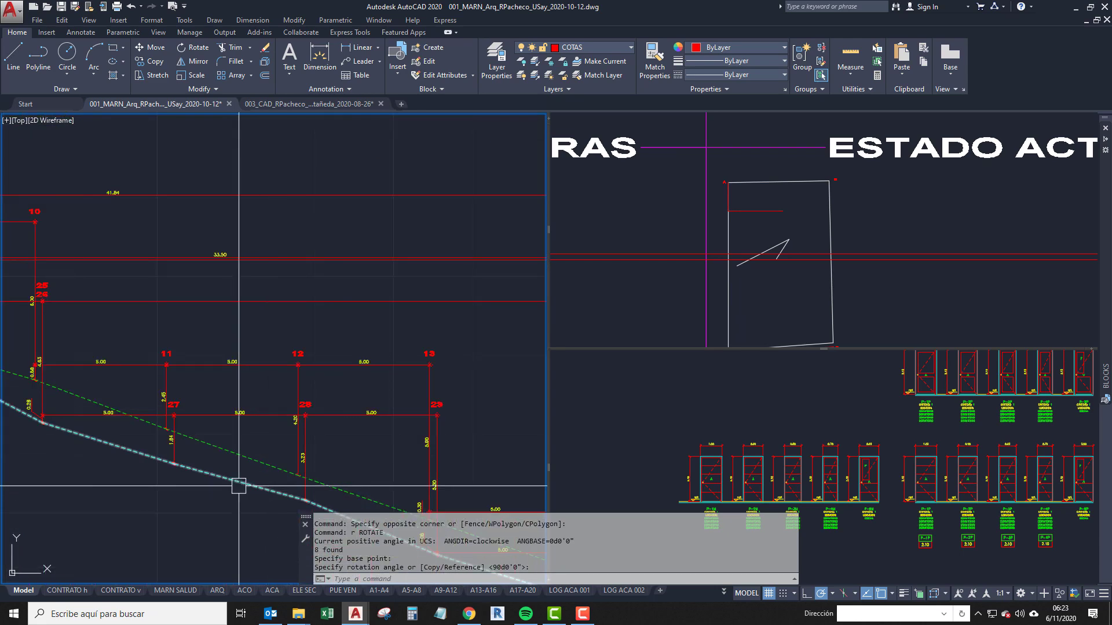
pyautogui.click(229, 449)
pyautogui.press('Escape')
pyautogui.scroll(-2, 217, 481)
pyautogui.moveTo(216, 483); pyautogui.dragTo(213, 467, button='middle')
pyautogui.scroll(2, 225, 463)
pyautogui.click(226, 460)
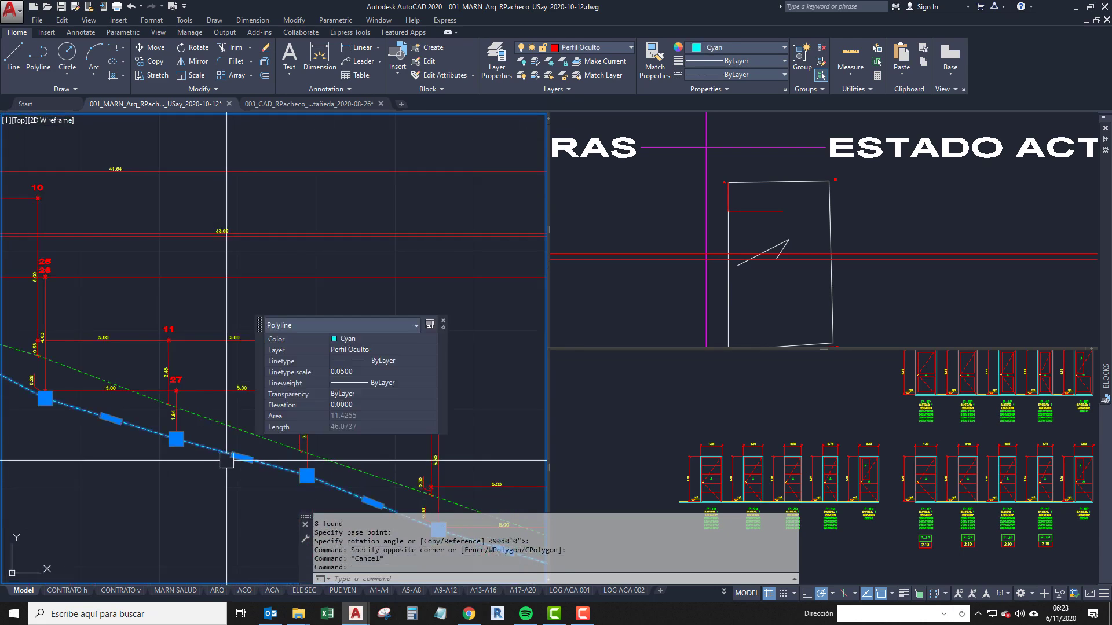
pyautogui.scroll(2, 222, 461)
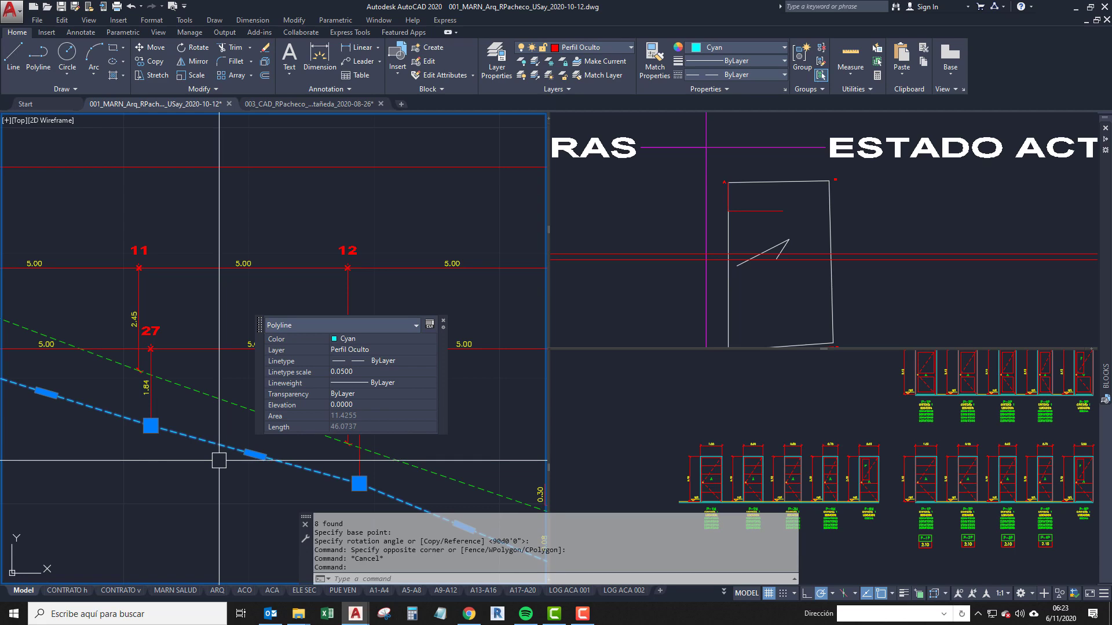
pyautogui.scroll(-4, 219, 461)
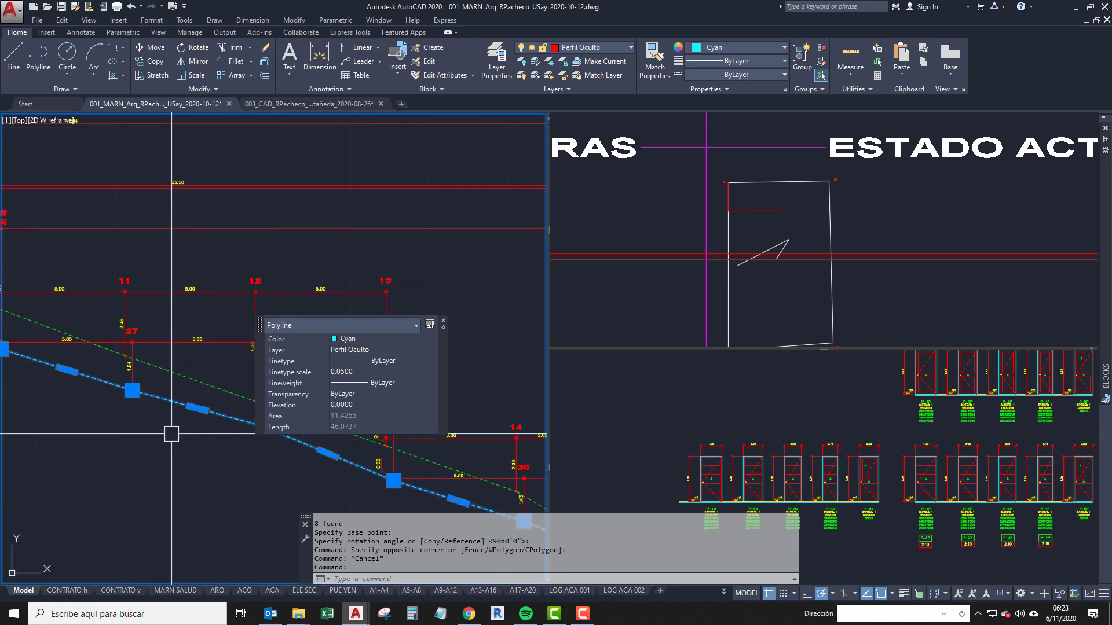
pyautogui.scroll(4, 168, 433)
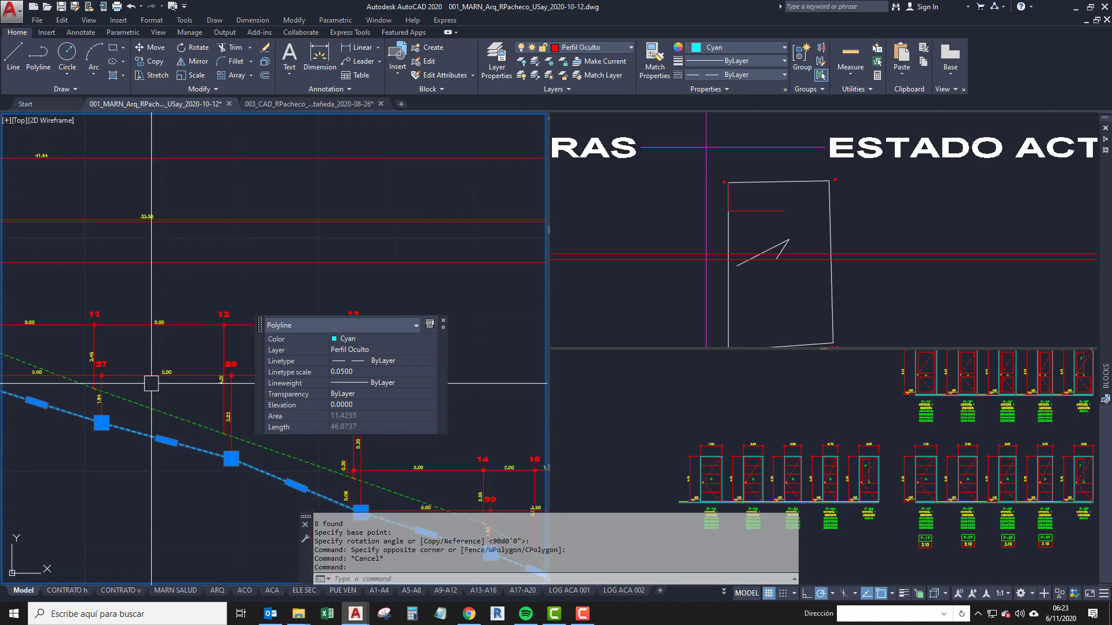
# Compare the cyan and green Perfil Oculto polylines between points 11–12 and 27–28.
pyautogui.press('Escape')
pyautogui.click(159, 420)
pyautogui.press('Escape')
pyautogui.scroll(2, 228, 443)
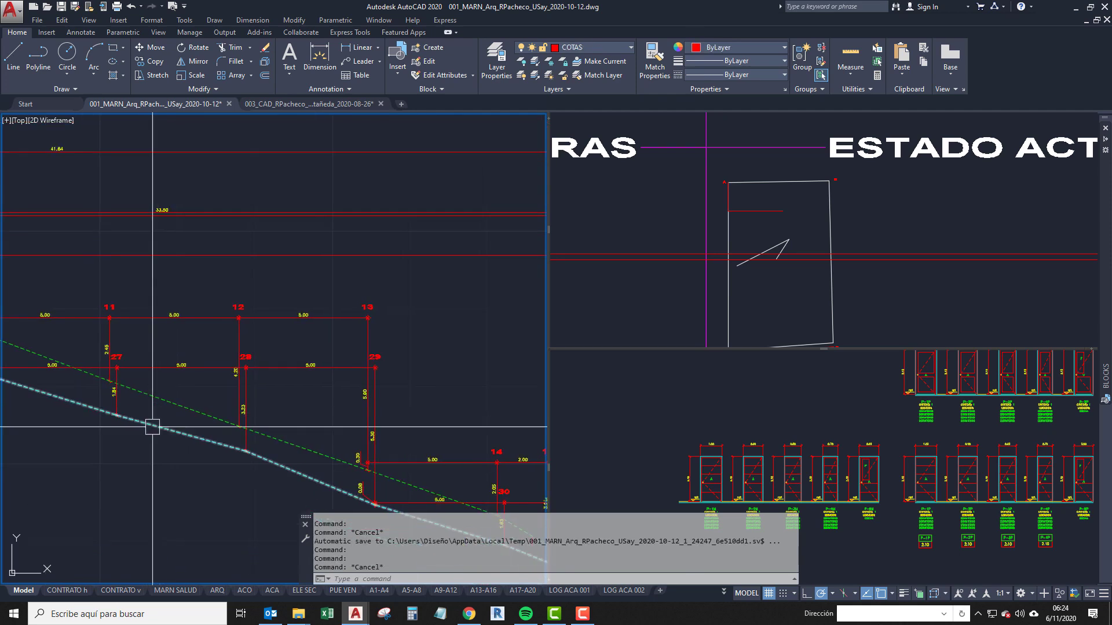
pyautogui.click(164, 323)
pyautogui.press('Escape')
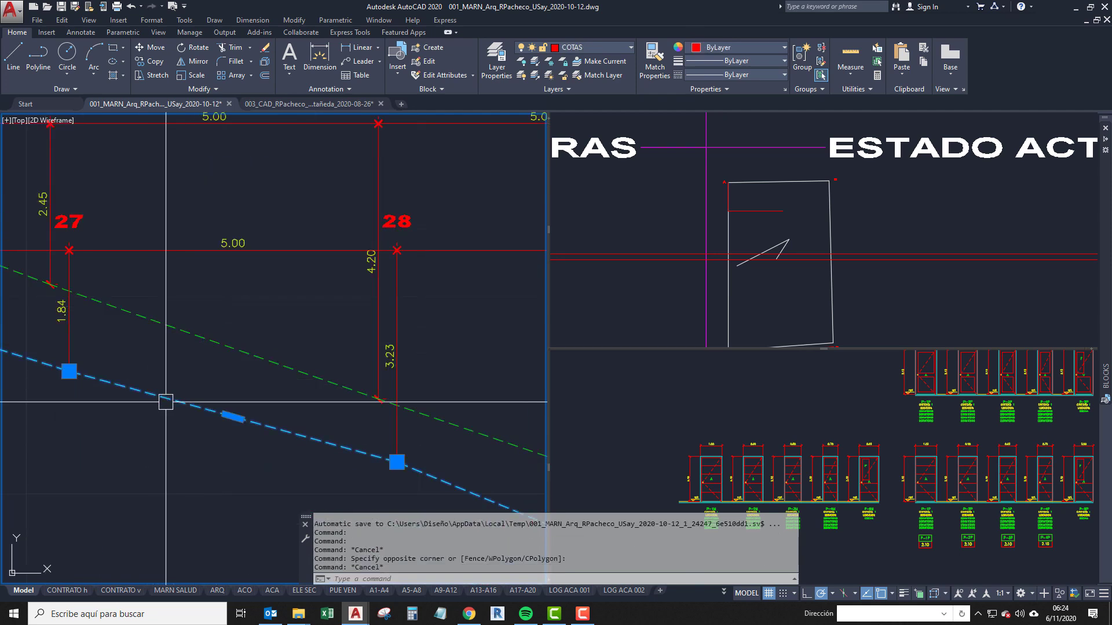
pyautogui.moveTo(166, 402); pyautogui.dragTo(151, 469, button='middle')
pyautogui.press('Escape')
pyautogui.click(146, 461)
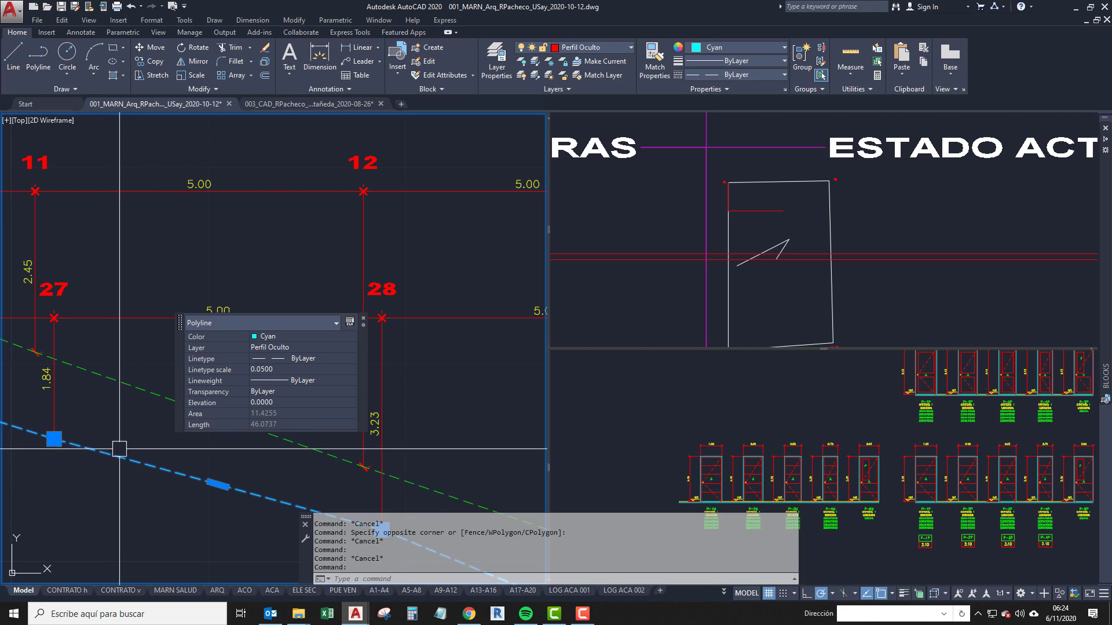
pyautogui.press('Escape')
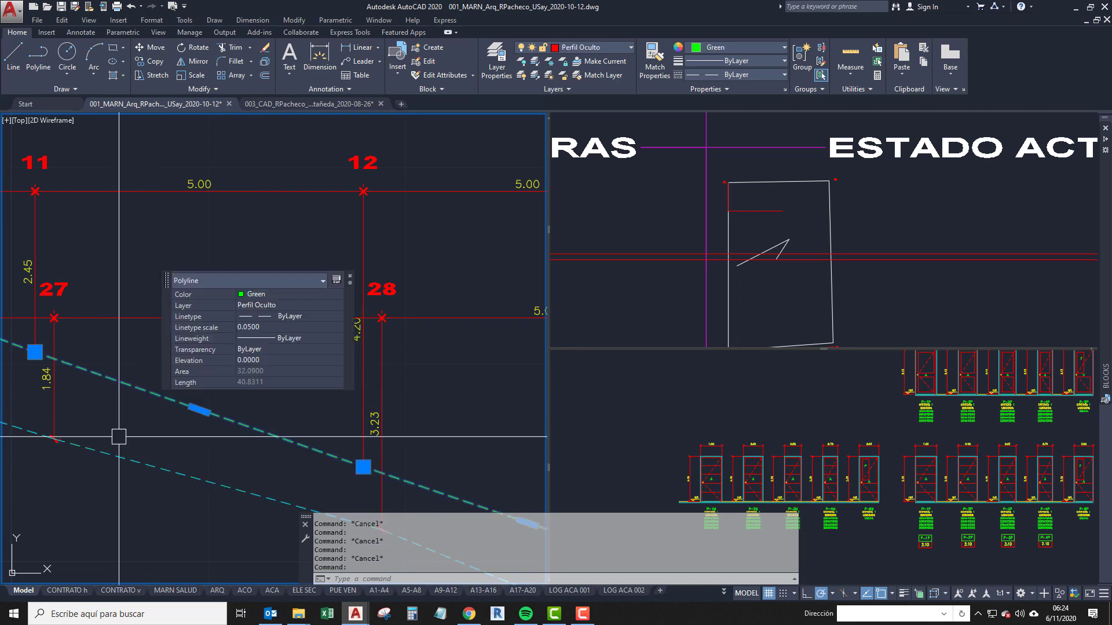
pyautogui.press('Escape')
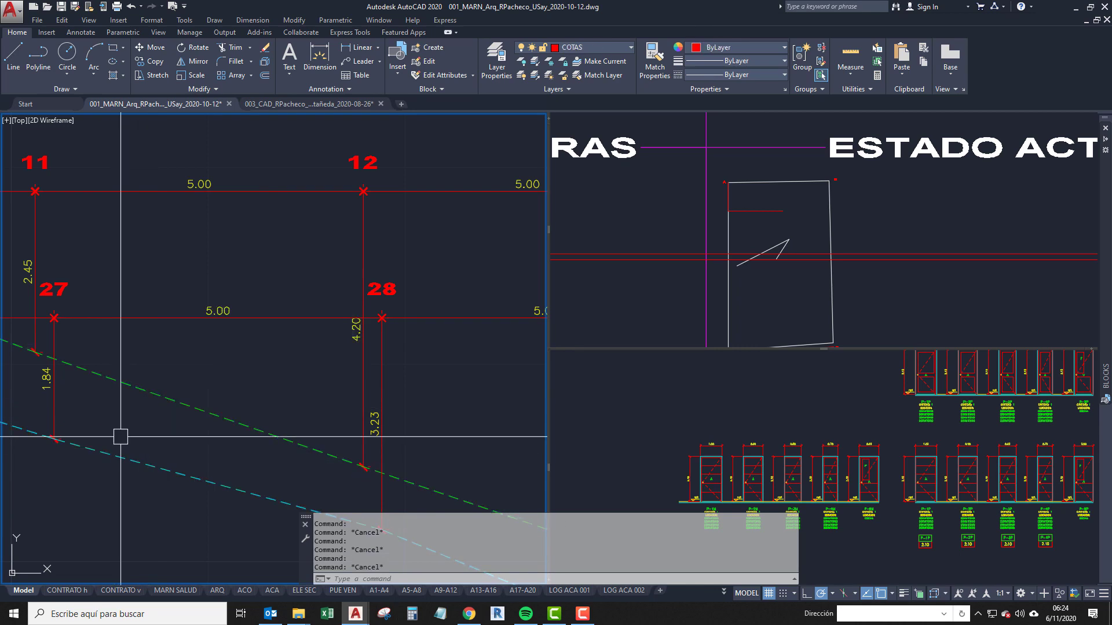
# Review both sloping terrain profiles and the yellow profile that continues from D to C at the low end.
pyautogui.scroll(-2, 206, 391)
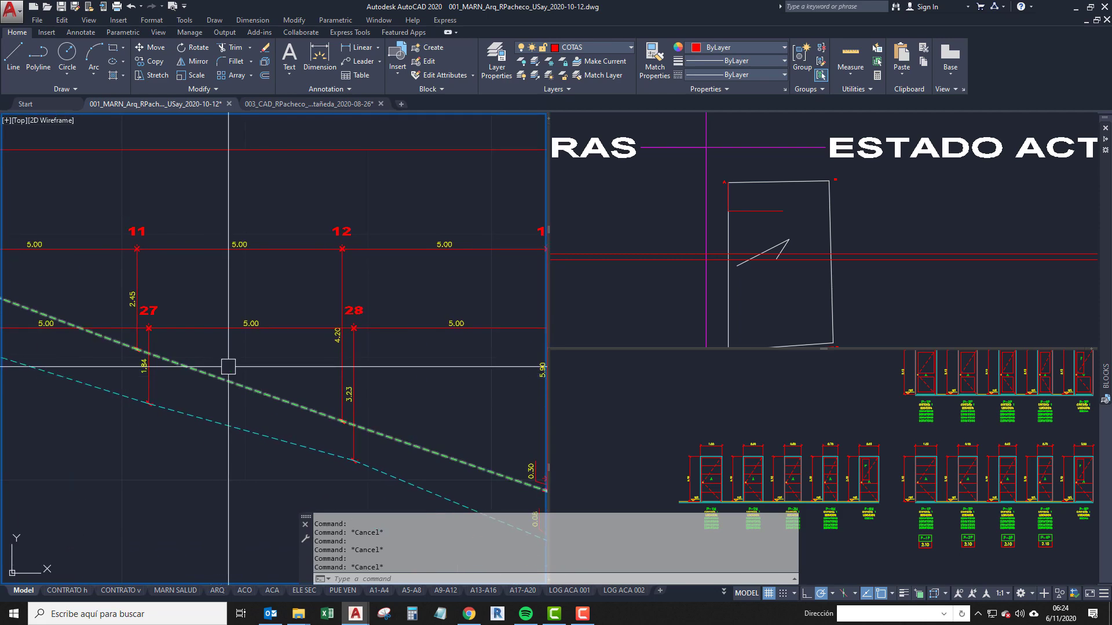
pyautogui.scroll(-5, 241, 377)
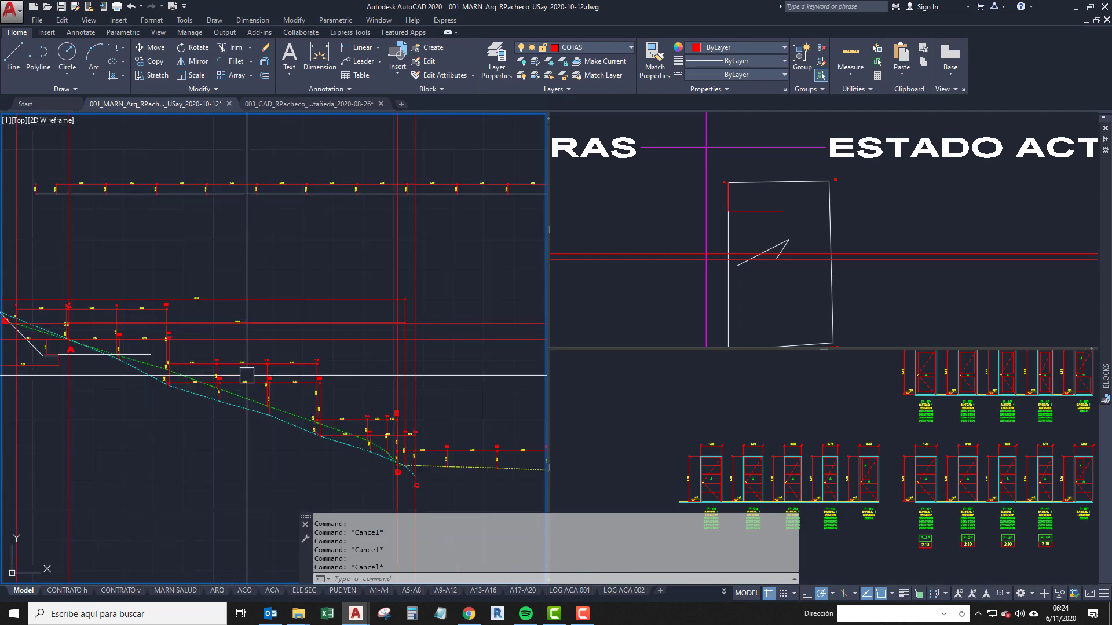
pyautogui.moveTo(246, 470); pyautogui.dragTo(245, 370, button='middle')
pyautogui.scroll(2, 199, 409)
pyautogui.moveTo(200, 409); pyautogui.dragTo(208, 355, button='middle')
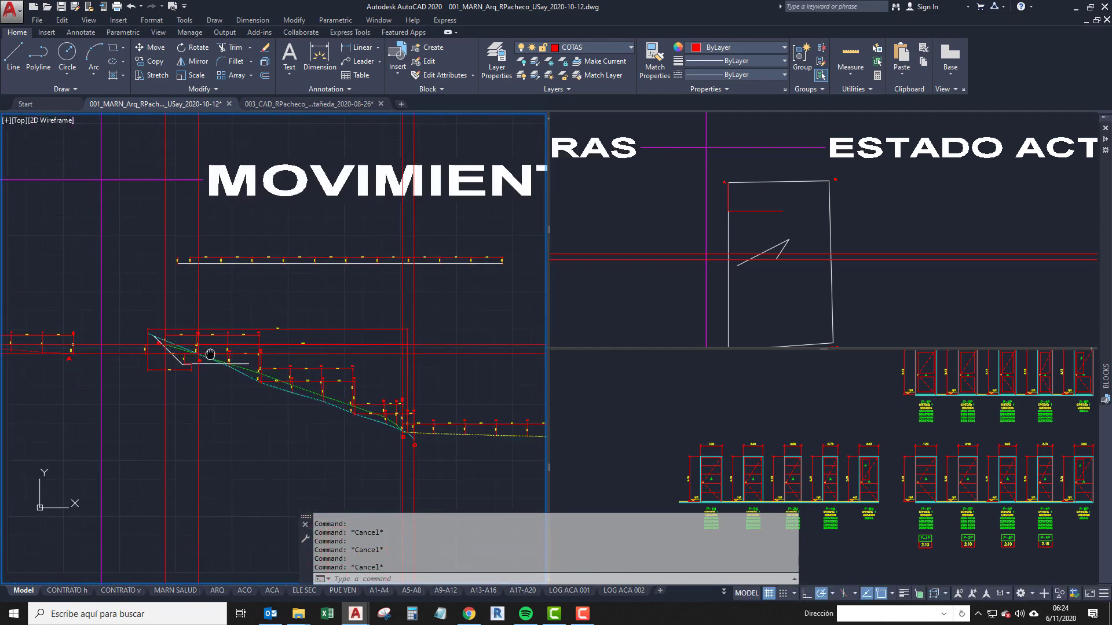
pyautogui.scroll(4, 456, 436)
pyautogui.moveTo(422, 450); pyautogui.dragTo(165, 422, button='middle')
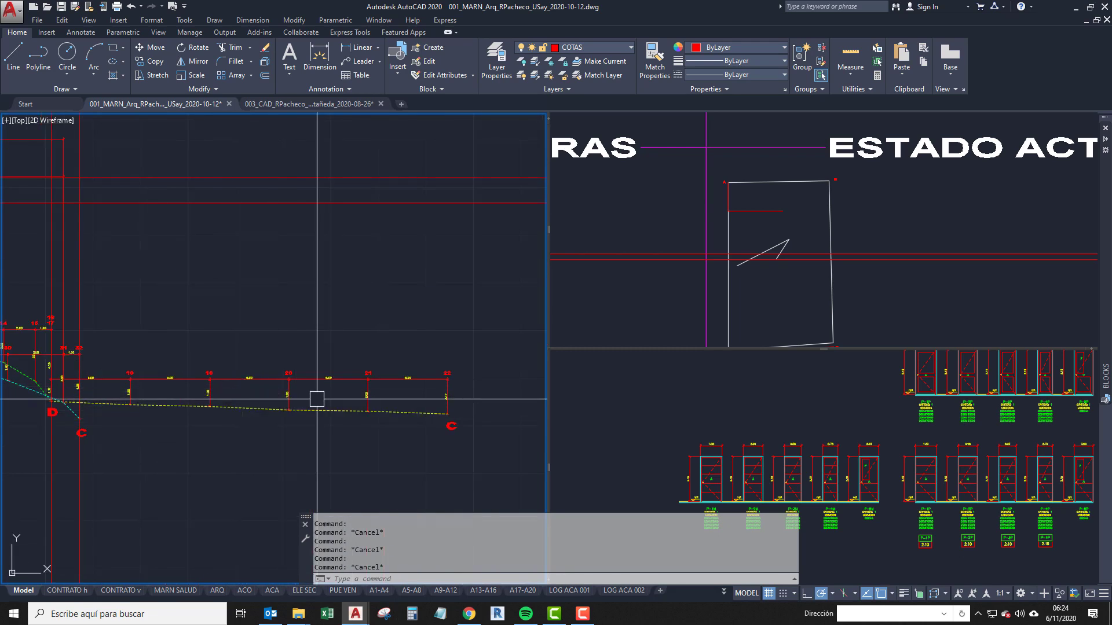
# Return to the upright lot plan and undo its rotation.
pyautogui.scroll(-6, 285, 288)
pyautogui.moveTo(266, 137); pyautogui.dragTo(290, 340, button='middle')
pyautogui.moveTo(398, 185); pyautogui.dragTo(358, 376, button='middle')
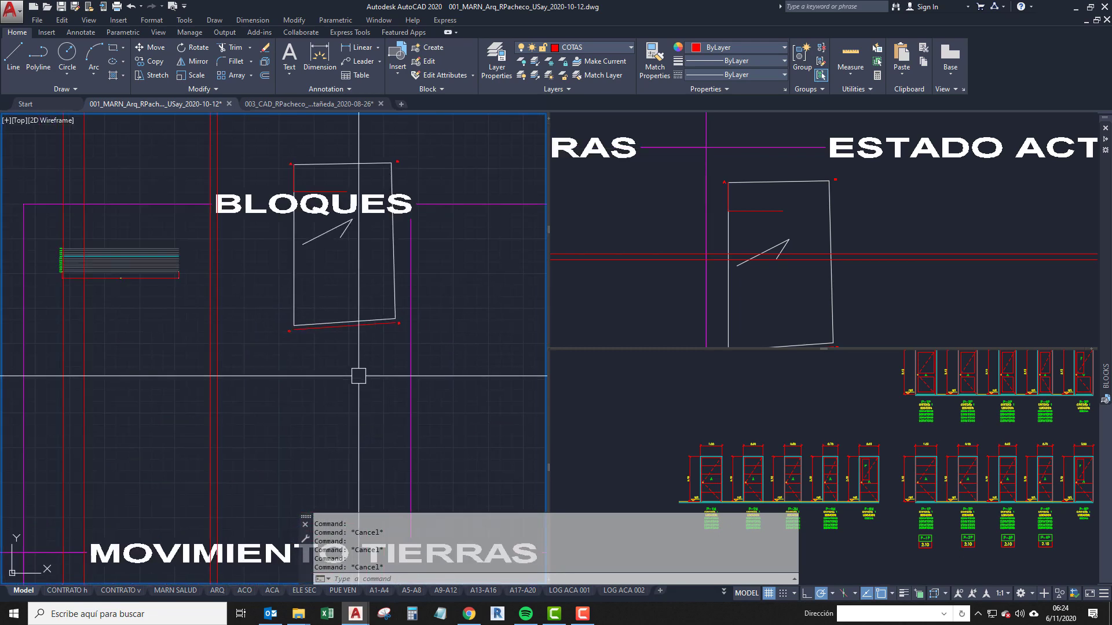
pyautogui.hotkey('ctrl', 'z')
pyautogui.hotkey('ctrl', 'z')
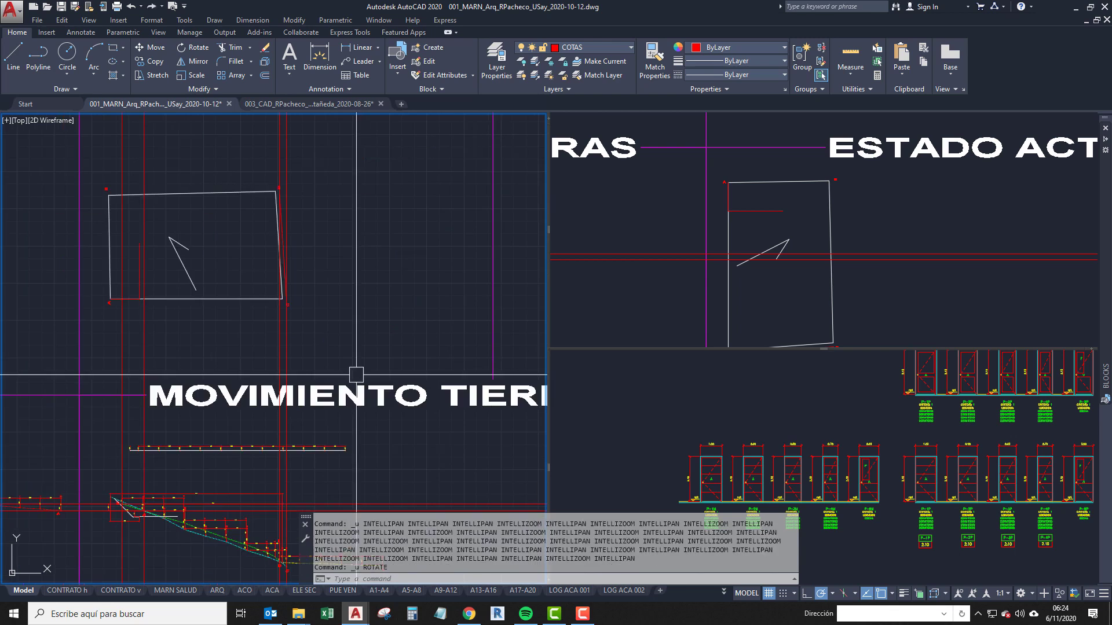
# Examine the terrain profiles from the low end at D and C up to the cut section near A and B.
pyautogui.moveTo(298, 396); pyautogui.dragTo(251, 372, button='middle')
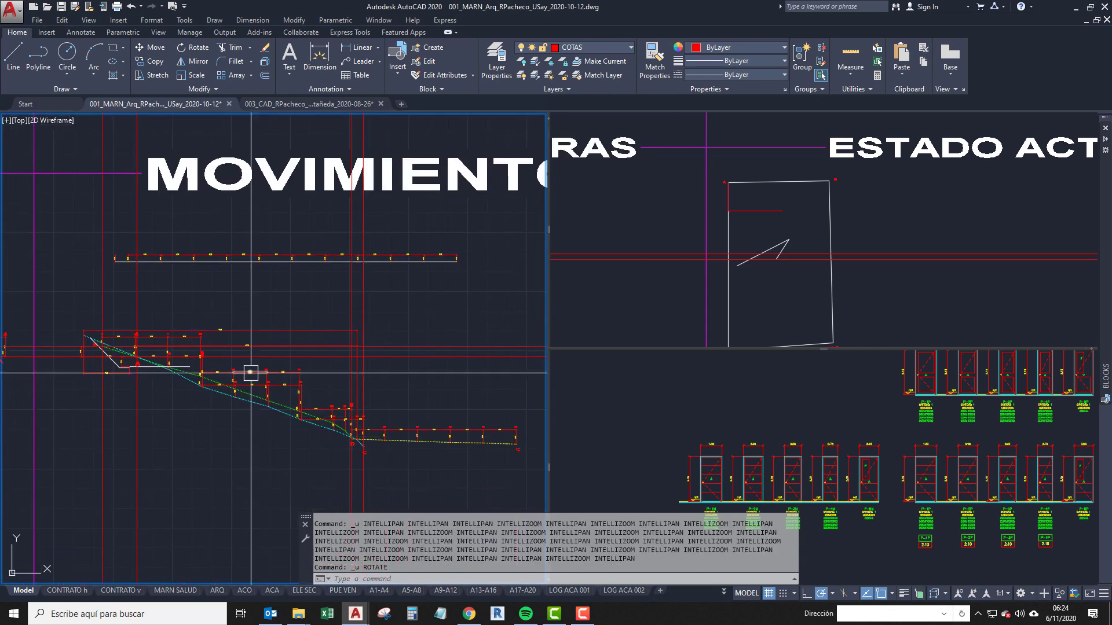
pyautogui.moveTo(395, 454); pyautogui.dragTo(354, 440, button='middle')
pyautogui.scroll(2, 352, 427)
pyautogui.moveTo(279, 437); pyautogui.dragTo(449, 464, button='middle')
pyautogui.moveTo(279, 429); pyautogui.dragTo(365, 450, button='middle')
pyautogui.moveTo(318, 382)
pyautogui.mouseDown(button='middle')
pyautogui.moveTo(306, 416)
pyautogui.moveTo(221, 409)
pyautogui.moveTo(276, 407)
pyautogui.mouseUp(button='middle')
pyautogui.scroll(2, 308, 432)
pyautogui.scroll(2, 291, 408)
pyautogui.scroll(-2, 221, 409)
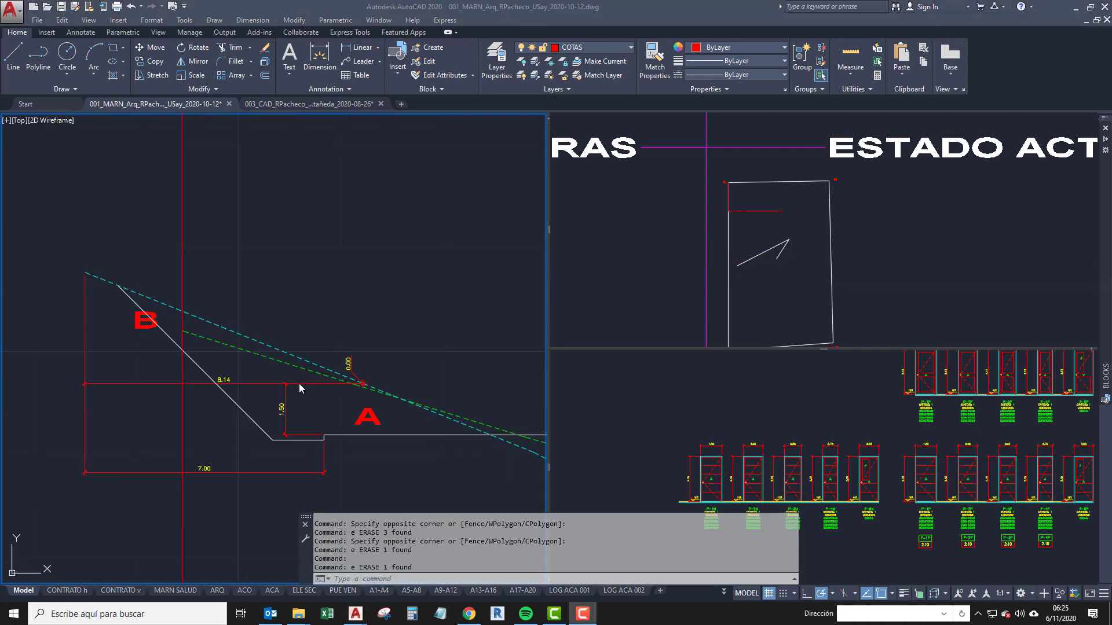
# Inspect the white cut section and its dimensions against the cyan and green profiles and the remaining vertical construction line.
pyautogui.scroll(-8, 255, 281)
pyautogui.moveTo(275, 321); pyautogui.dragTo(268, 351, button='middle')
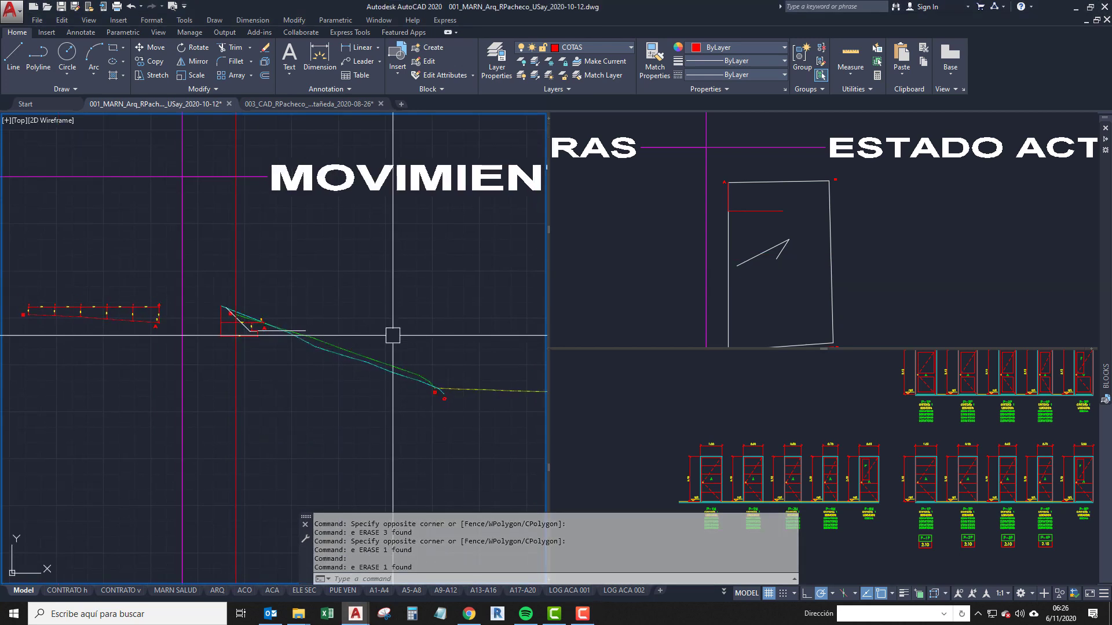
pyautogui.moveTo(392, 335); pyautogui.dragTo(263, 348, button='middle')
pyautogui.scroll(2, 138, 342)
pyautogui.moveTo(118, 336); pyautogui.dragTo(263, 357, button='middle')
pyautogui.scroll(4, 241, 322)
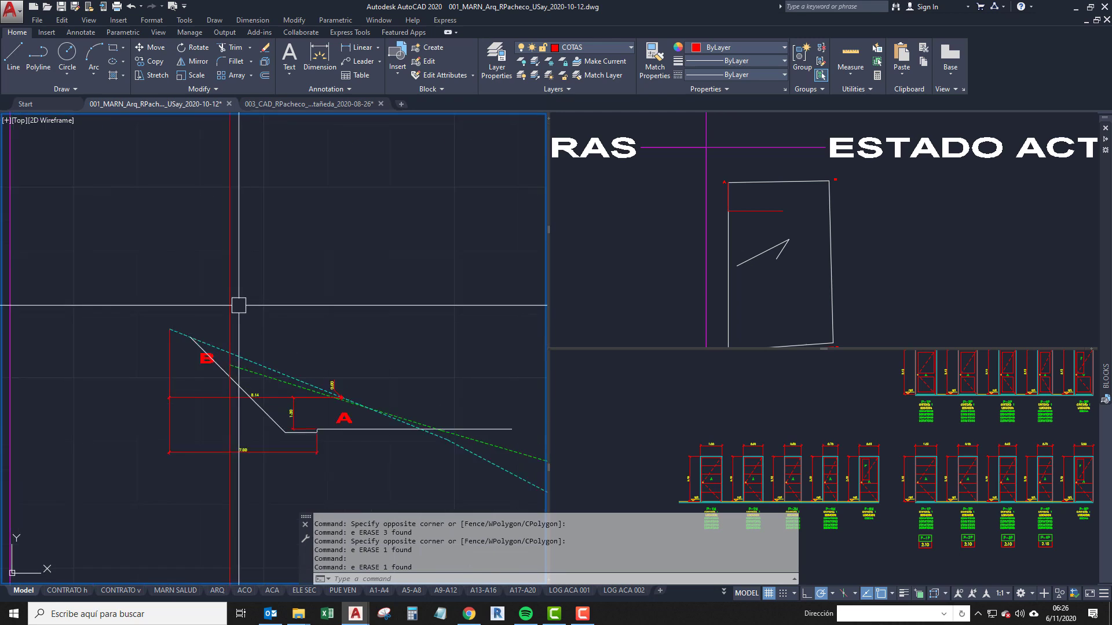
pyautogui.scroll(2, 238, 305)
pyautogui.moveTo(248, 308); pyautogui.dragTo(191, 285, button='middle')
pyautogui.scroll(2, 205, 434)
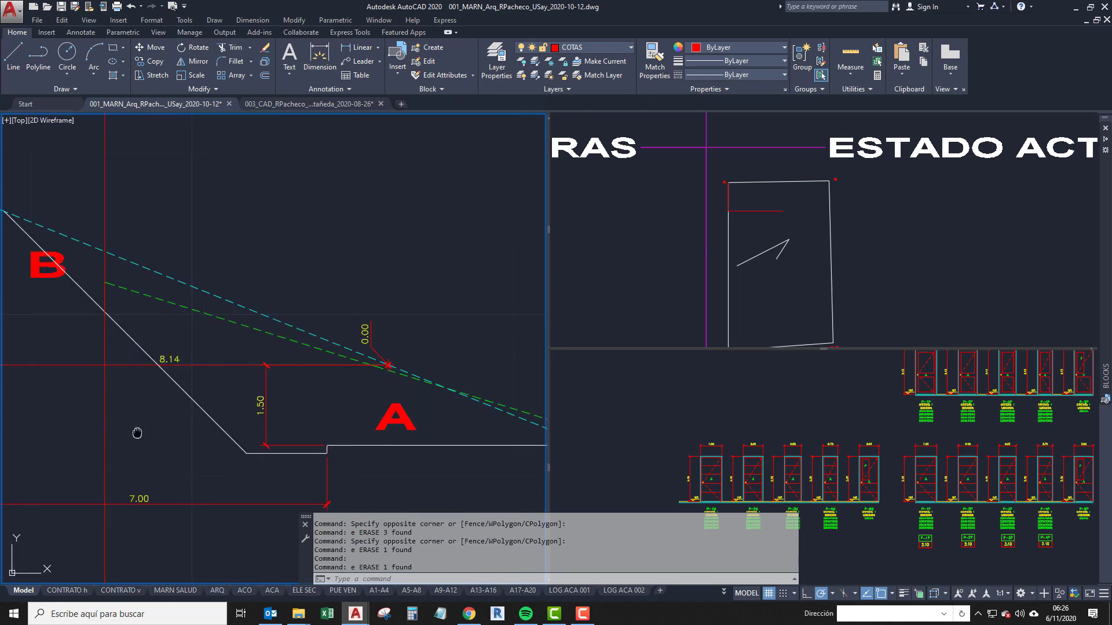
pyautogui.moveTo(137, 433); pyautogui.dragTo(267, 399, button='middle')
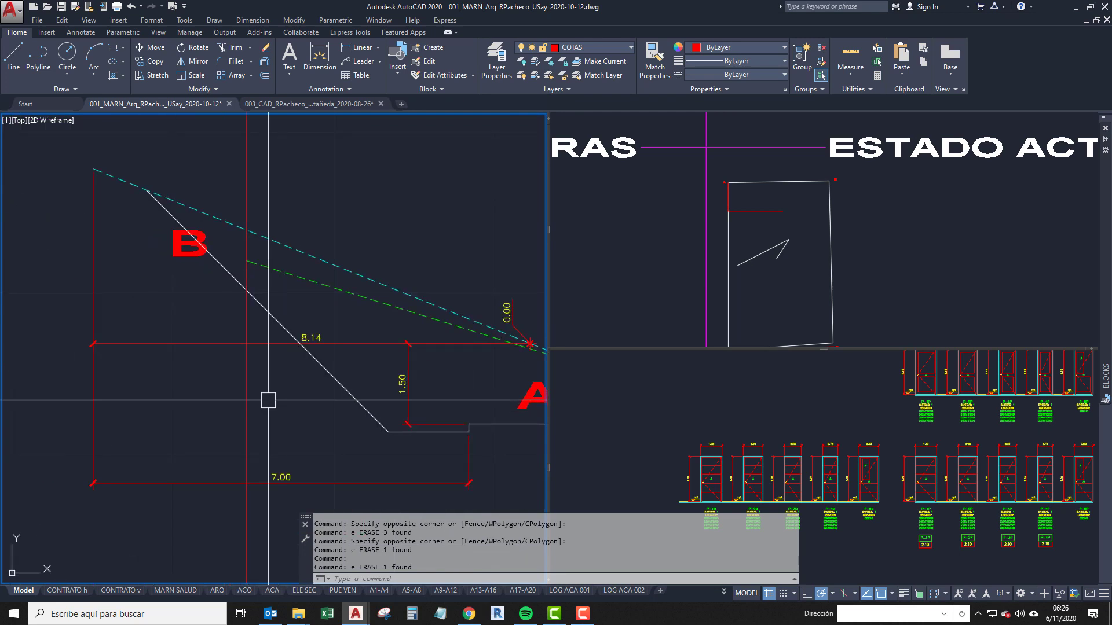
# Examine where the cyan and green terrain profiles meet the 0.00 level mark above A.
pyautogui.scroll(-2, 269, 400)
pyautogui.moveTo(351, 402); pyautogui.dragTo(301, 410, button='middle')
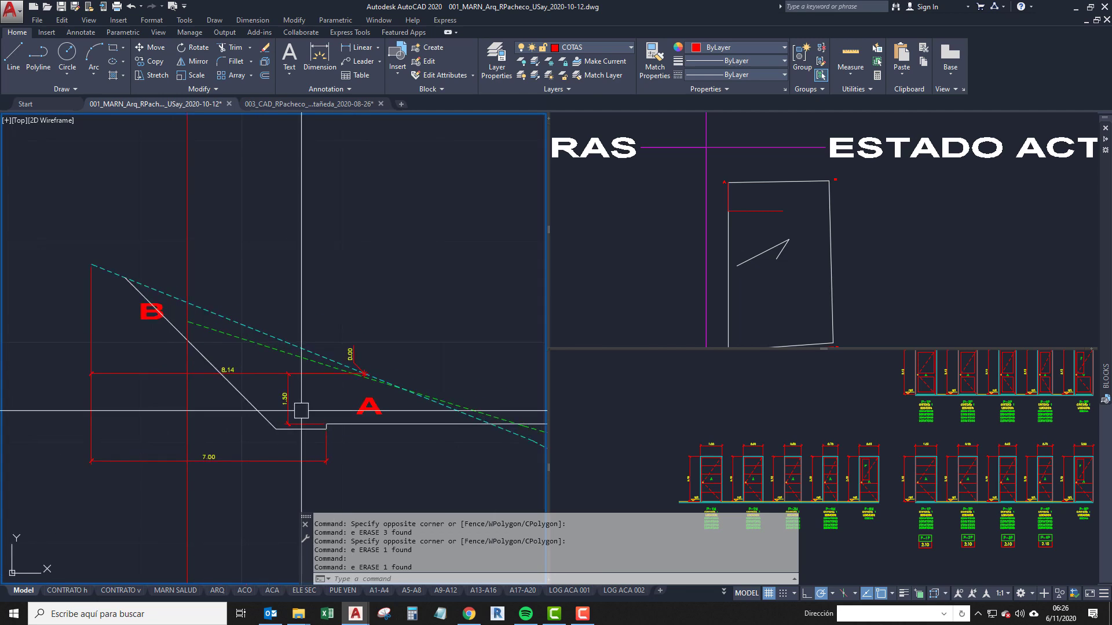
pyautogui.scroll(8, 365, 375)
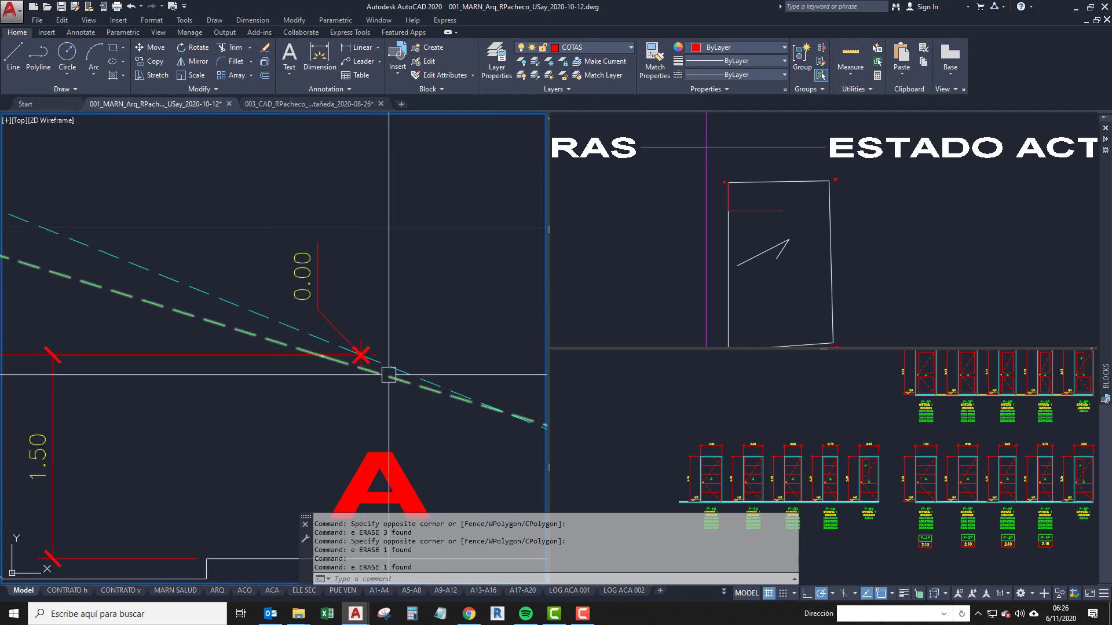
pyautogui.scroll(-7, 360, 377)
pyautogui.press('Escape')
pyautogui.moveTo(168, 402); pyautogui.dragTo(392, 411, button='middle')
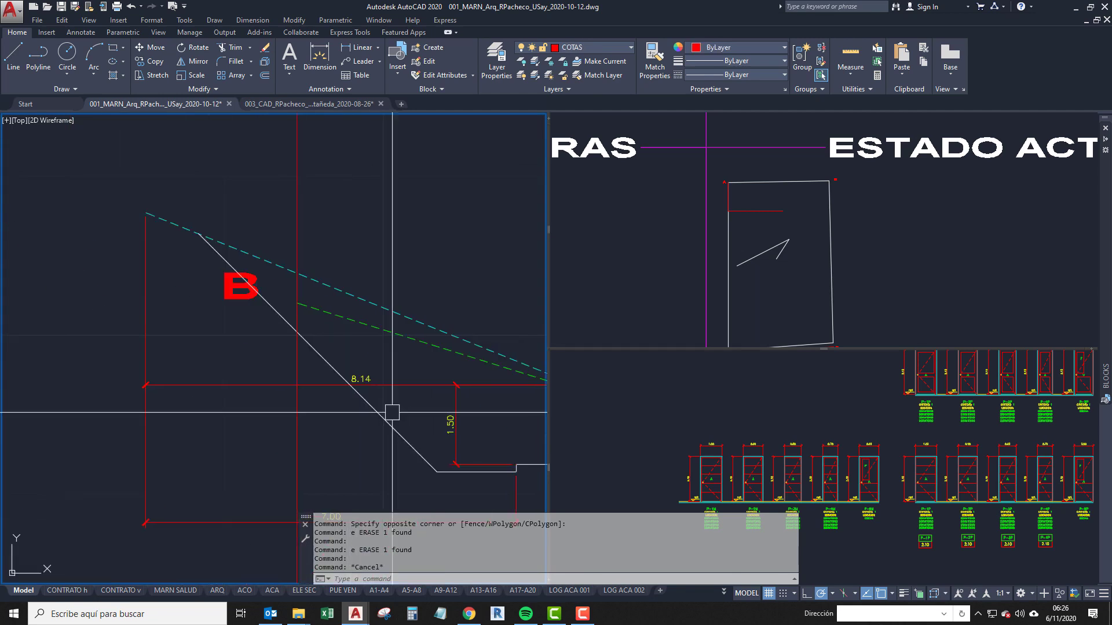
# Trace the vertical construction line from the upper end of the green profile to the cut line in the lot plan.
pyautogui.scroll(5, 301, 308)
pyautogui.click(298, 303)
pyautogui.scroll(-3, 297, 293)
pyautogui.scroll(5, 232, 293)
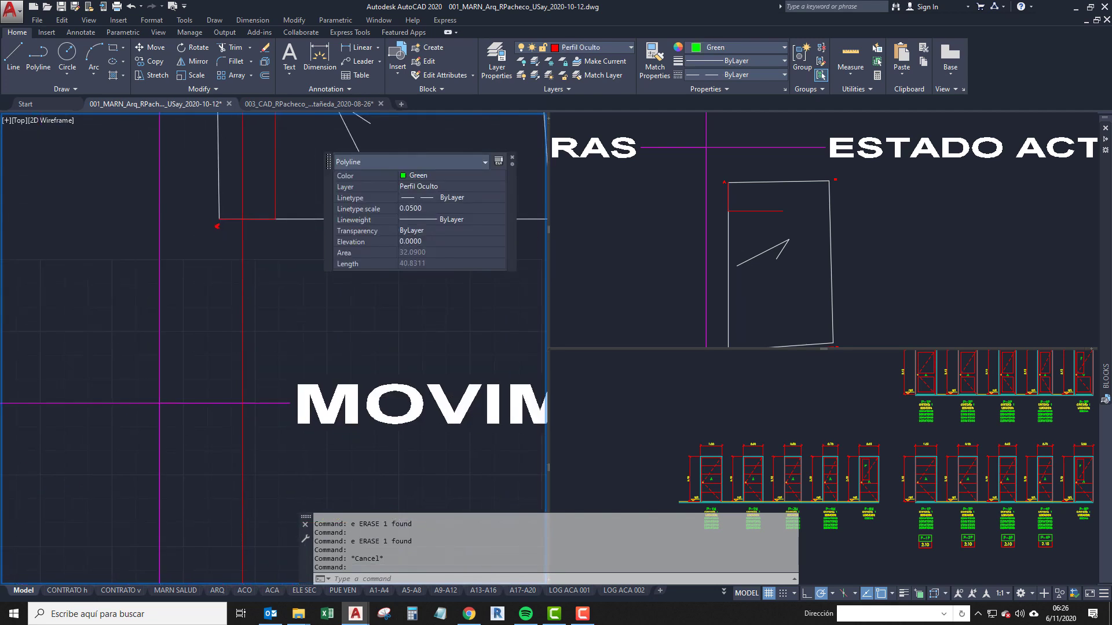
pyautogui.press('Escape')
pyautogui.scroll(2, 228, 290)
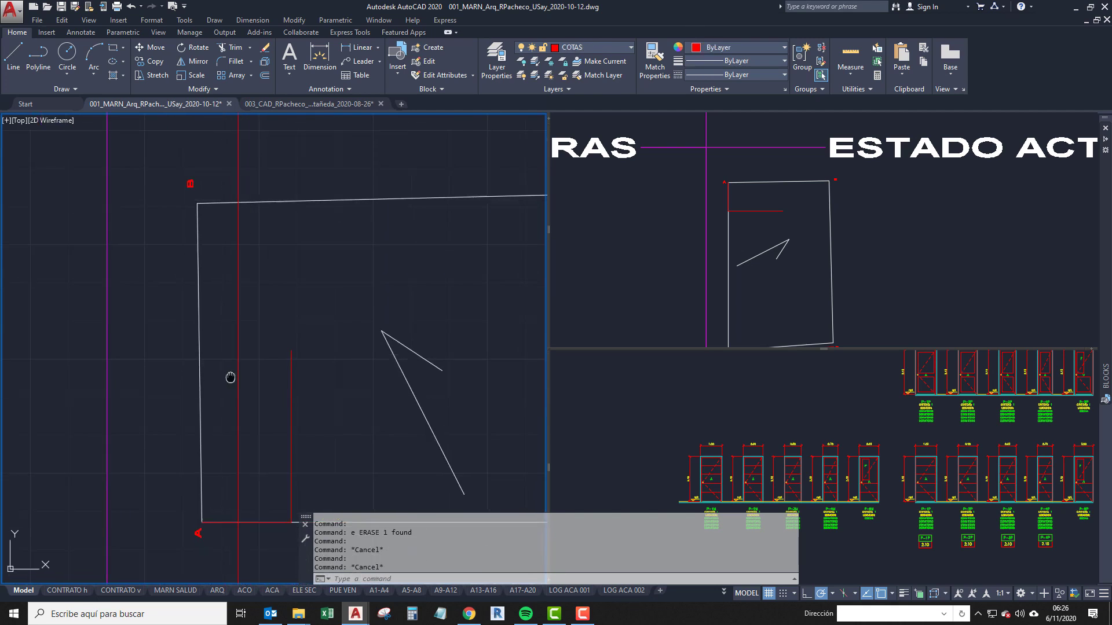
pyautogui.scroll(2, 278, 491)
pyautogui.scroll(-2, 272, 440)
pyautogui.moveTo(271, 442); pyautogui.dragTo(262, 297, button='middle')
pyautogui.scroll(-4, 261, 295)
pyautogui.moveTo(263, 463); pyautogui.dragTo(232, 318, button='middle')
pyautogui.scroll(4, 222, 432)
pyautogui.press('Escape')
# Draw a vertical construction line through the 0.00 level point above A, reaching up through the lot plan.
pyautogui.scroll(5, 239, 399)
pyautogui.write('xl')
pyautogui.press('Return')
pyautogui.scroll(2, 304, 418)
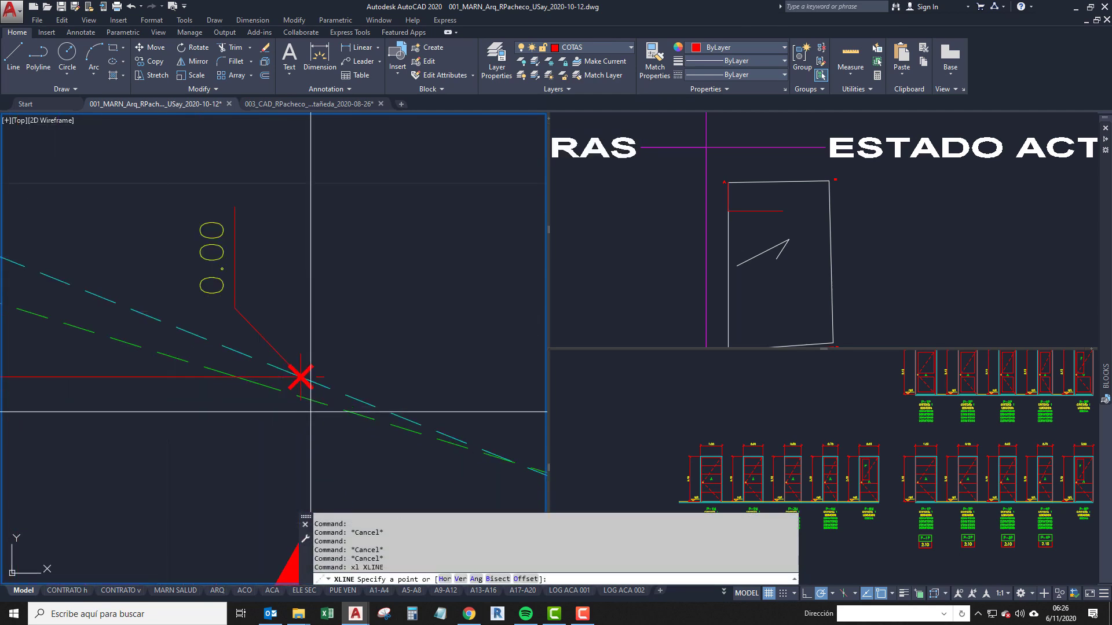
pyautogui.click(300, 377)
pyautogui.scroll(-5, 231, 311)
pyautogui.scroll(6, 268, 214)
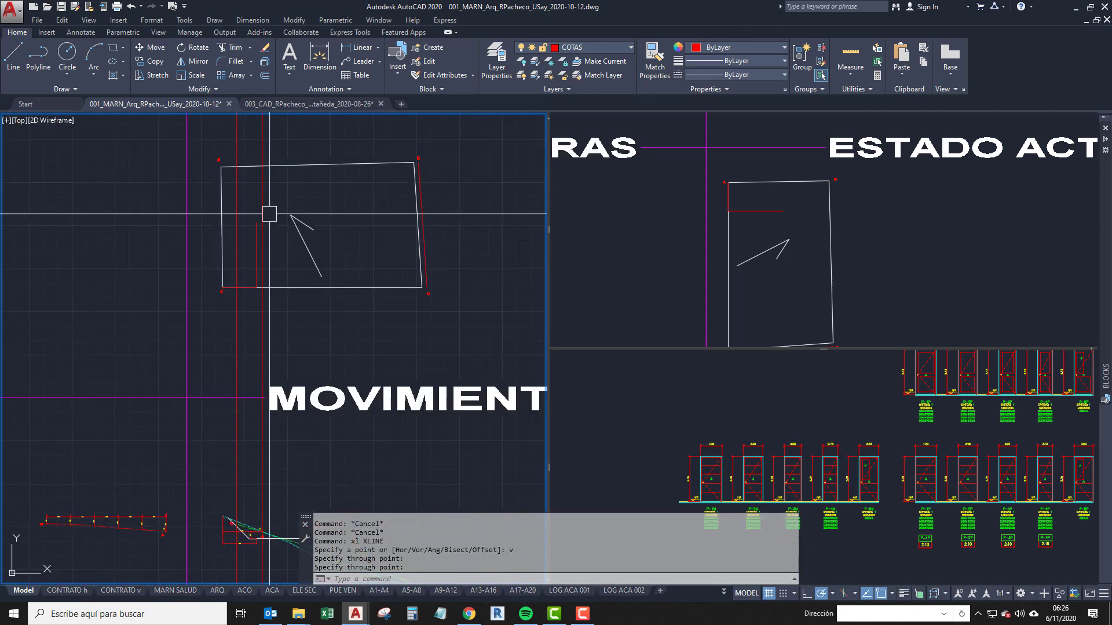
# Inspect the sloped cut and the flat platform of the white section against both vertical construction lines and the terrain profiles.
pyautogui.scroll(-4, 233, 393)
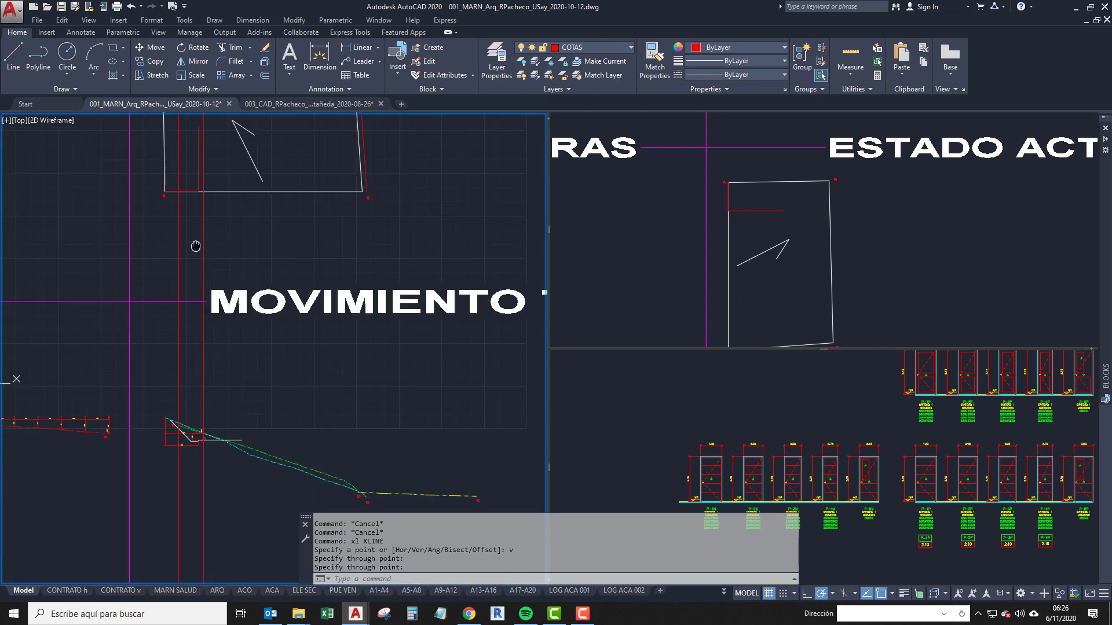
pyautogui.scroll(5, 191, 421)
pyautogui.moveTo(200, 412); pyautogui.dragTo(339, 432, button='middle')
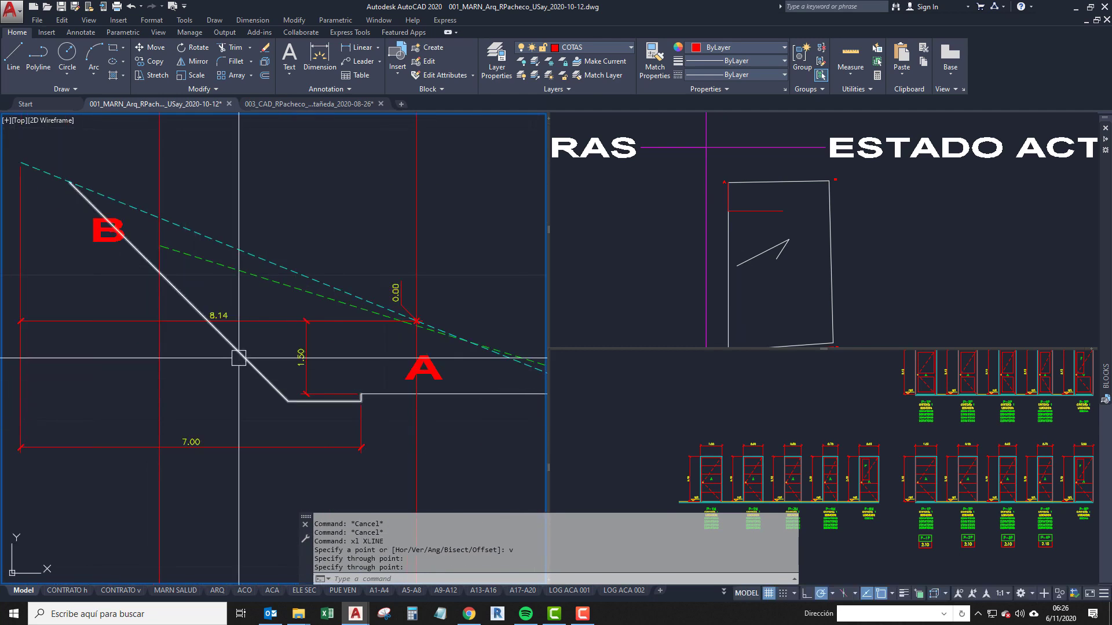
pyautogui.click(234, 350)
pyautogui.press('Escape')
pyautogui.scroll(-2, 193, 356)
pyautogui.scroll(2, 297, 369)
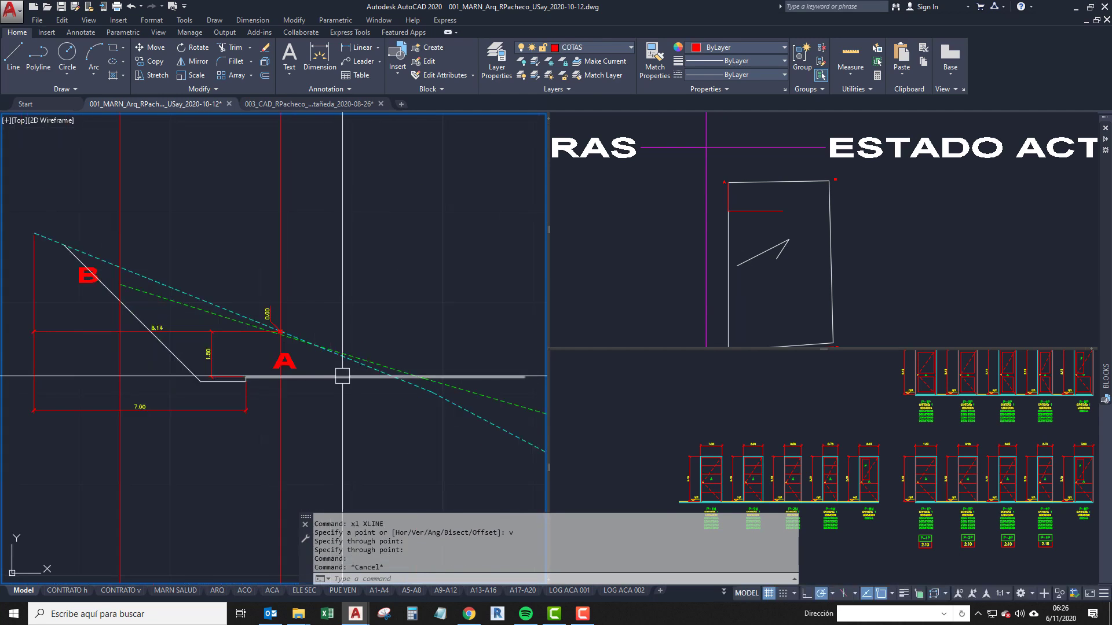
pyautogui.click(332, 376)
pyautogui.moveTo(297, 378); pyautogui.dragTo(178, 400, button='middle')
pyautogui.press('Escape')
pyautogui.scroll(-6, 185, 400)
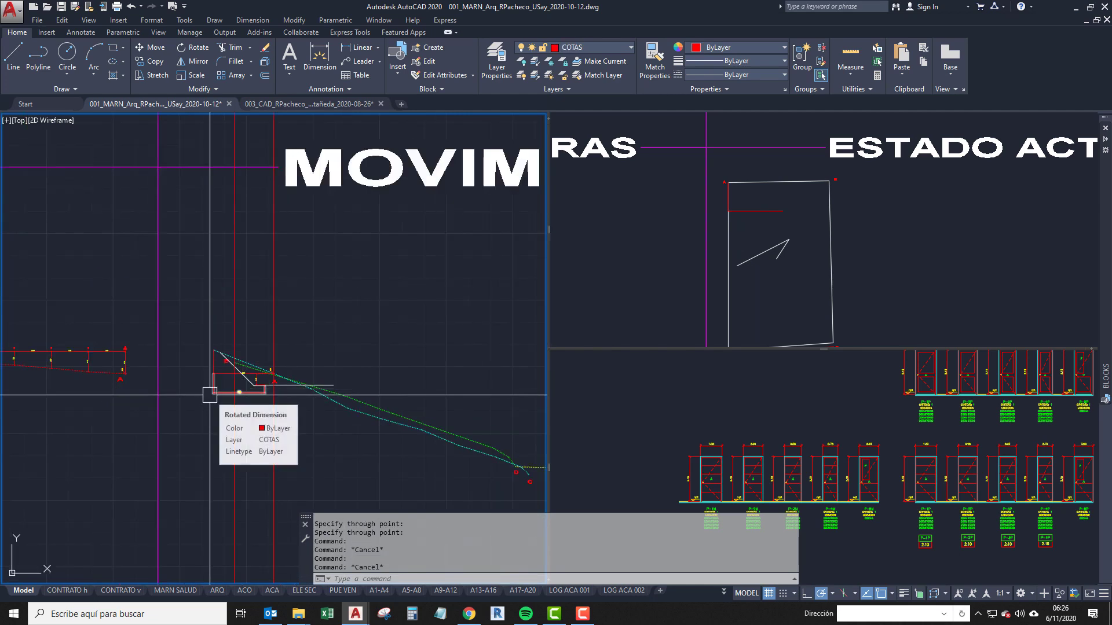
pyautogui.moveTo(210, 395); pyautogui.dragTo(235, 355, button='middle')
pyautogui.scroll(-1, 283, 353)
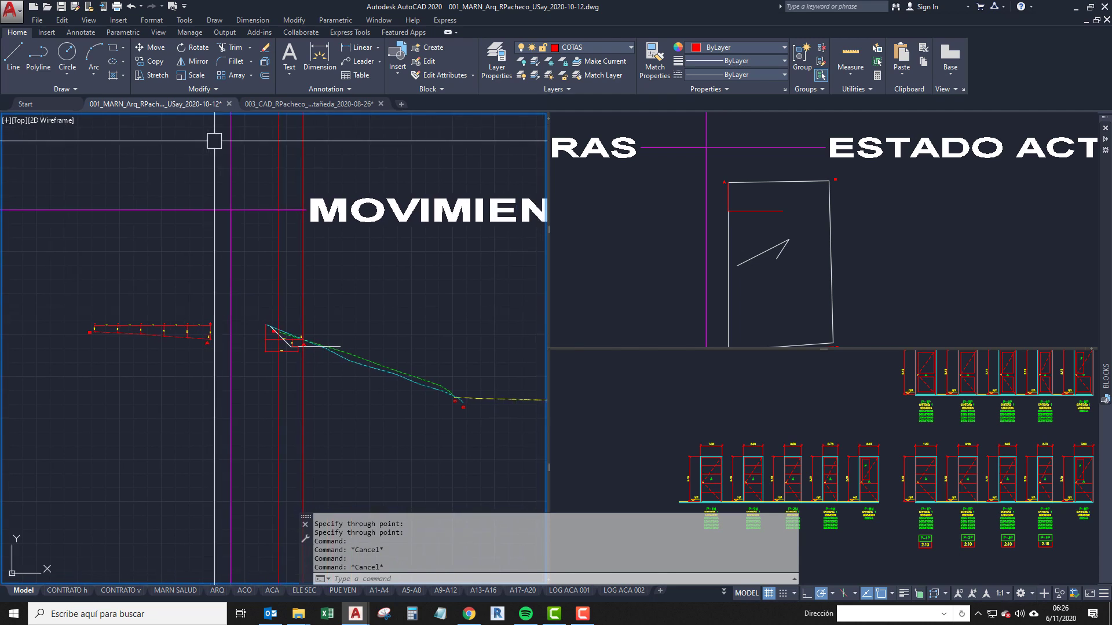
pyautogui.scroll(5, 266, 310)
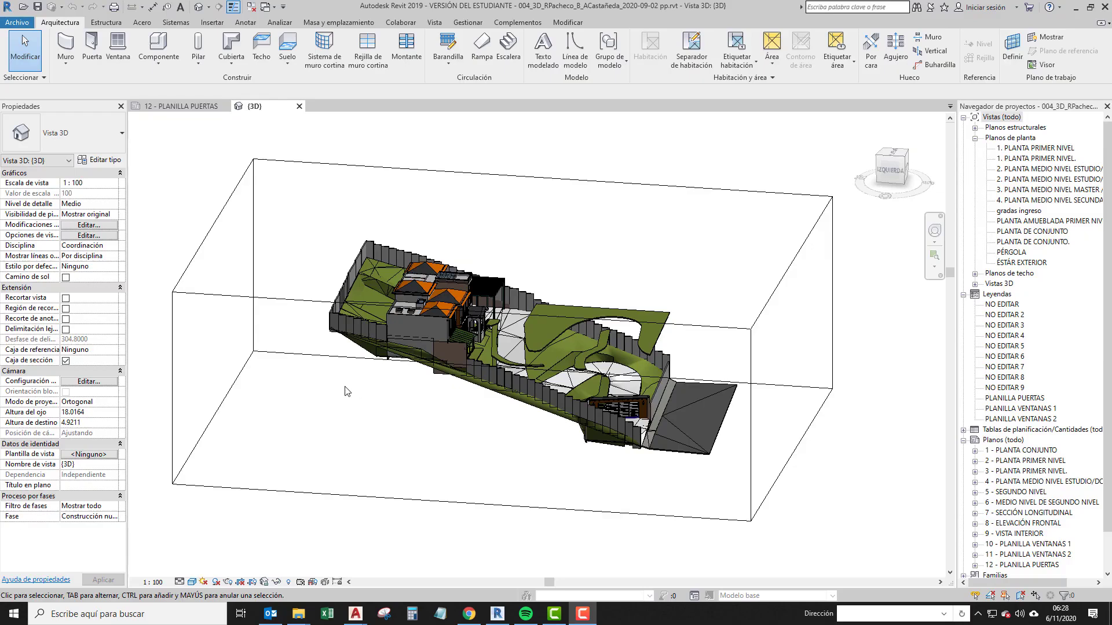
# Switch to the Revit 3D model and delete the Jardín floor that covers the slopes beside the driveway.
pyautogui.scroll(1, 539, 356)
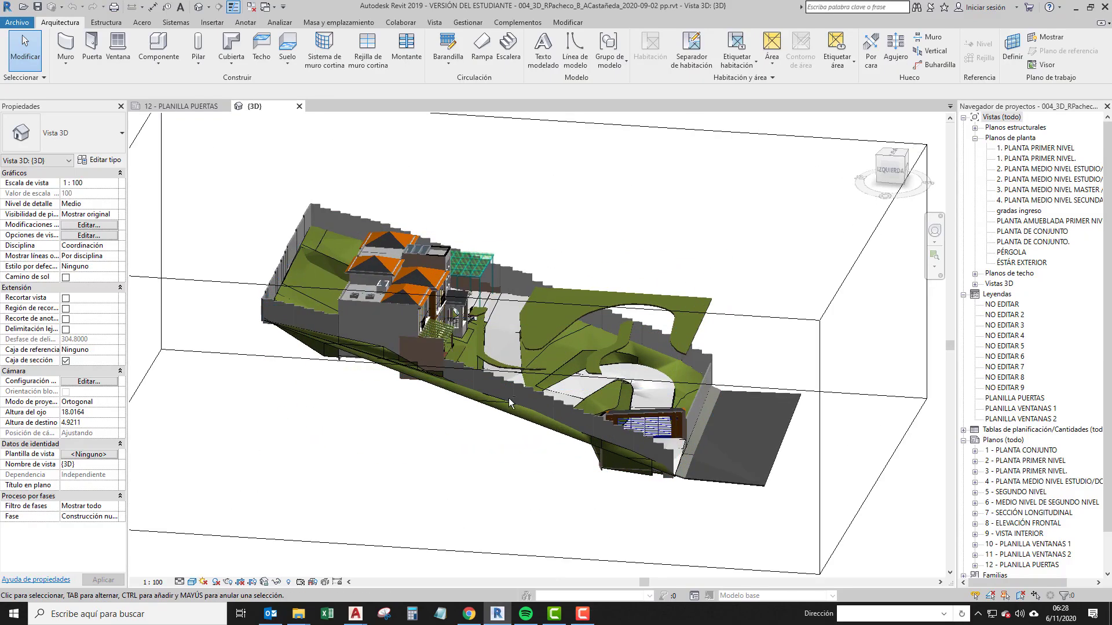
pyautogui.keyDown('shift'); pyautogui.moveTo(508, 398); pyautogui.dragTo(422, 417, button='middle'); pyautogui.keyUp('shift')
pyautogui.scroll(1, 453, 351)
pyautogui.moveTo(467, 277); pyautogui.dragTo(728, 352, button='middle')
pyautogui.scroll(1, 463, 388)
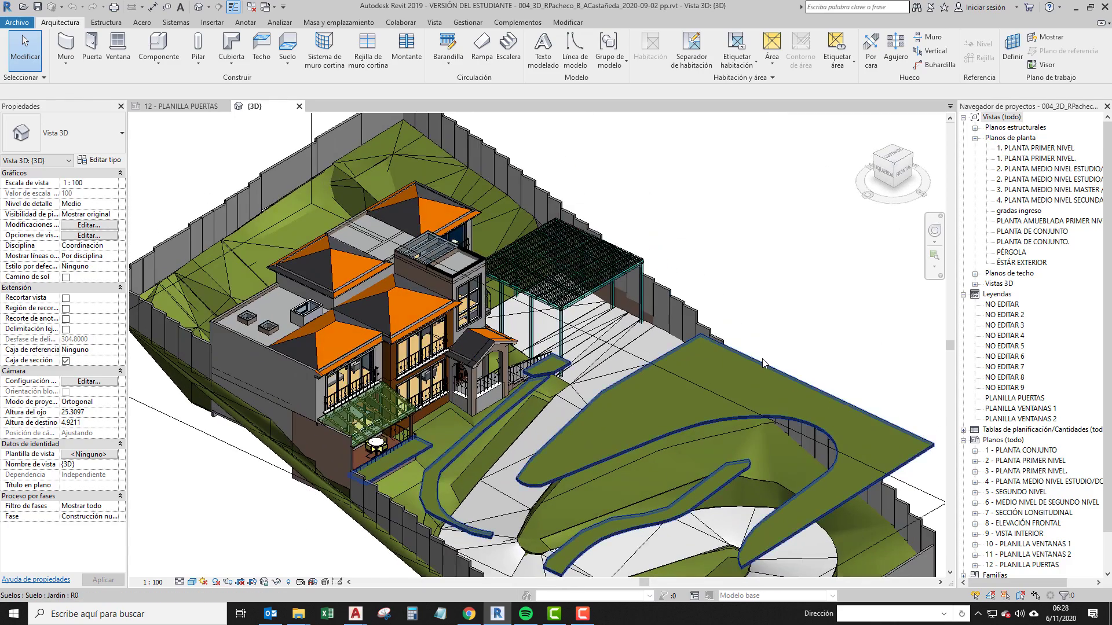
pyautogui.click(751, 352)
pyautogui.press('Delete')
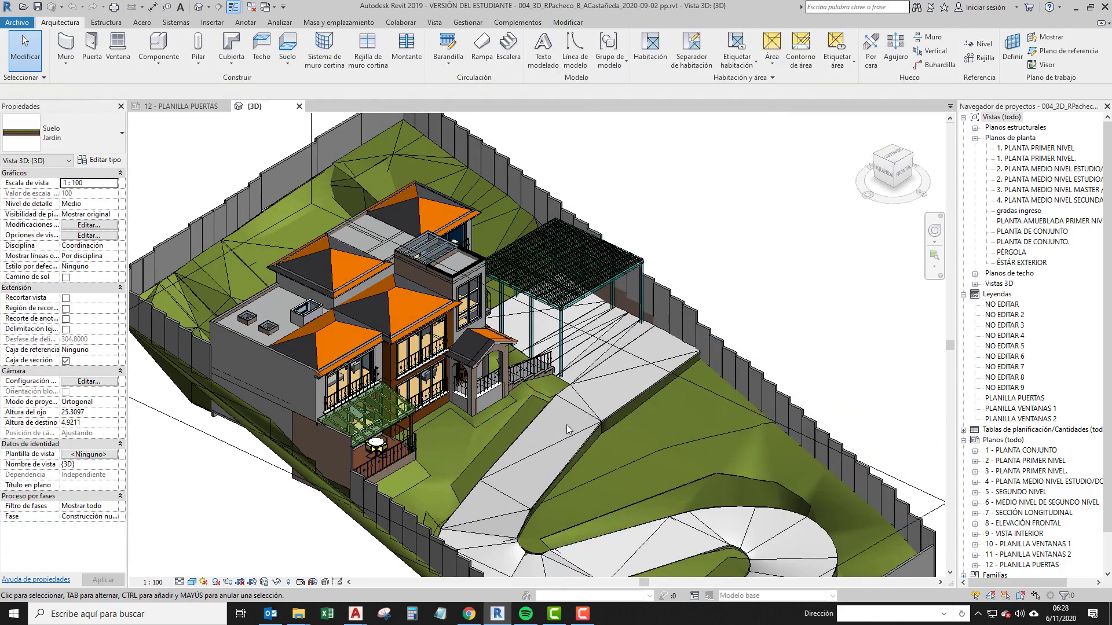
# Examine the driveway, the graded slopes and the house platforms of the 3D model from several angles.
pyautogui.moveTo(575, 430); pyautogui.dragTo(596, 390, button='middle')
pyautogui.scroll(2, 564, 389)
pyautogui.keyDown('shift'); pyautogui.moveTo(504, 410); pyautogui.dragTo(596, 354, button='middle'); pyautogui.keyUp('shift')
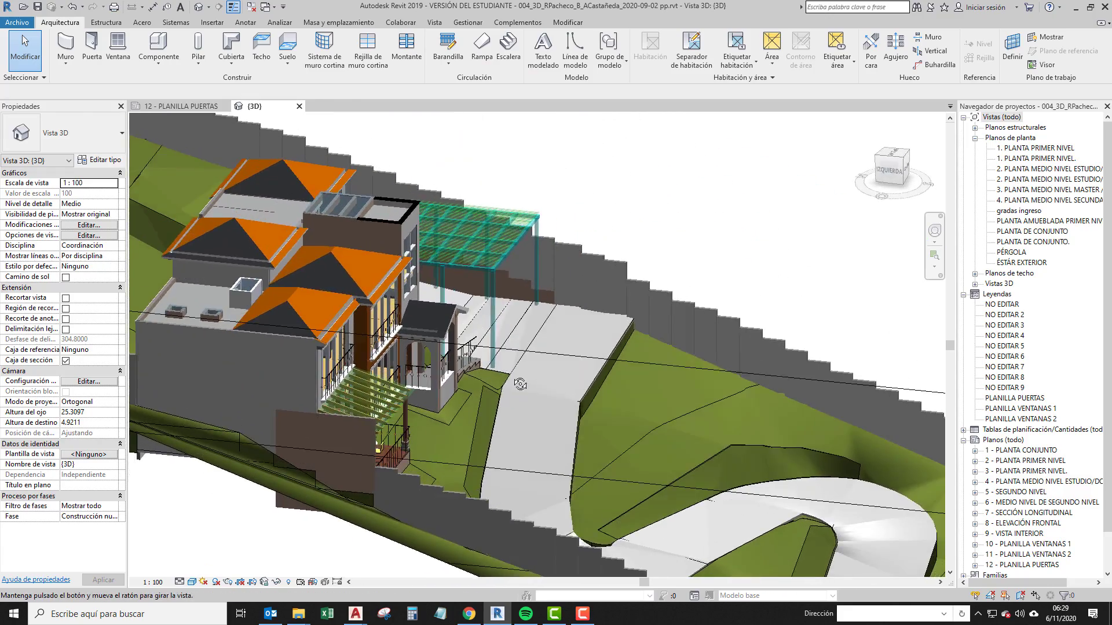
pyautogui.moveTo(267, 443); pyautogui.dragTo(700, 389, button='middle')
pyautogui.scroll(3, 555, 421)
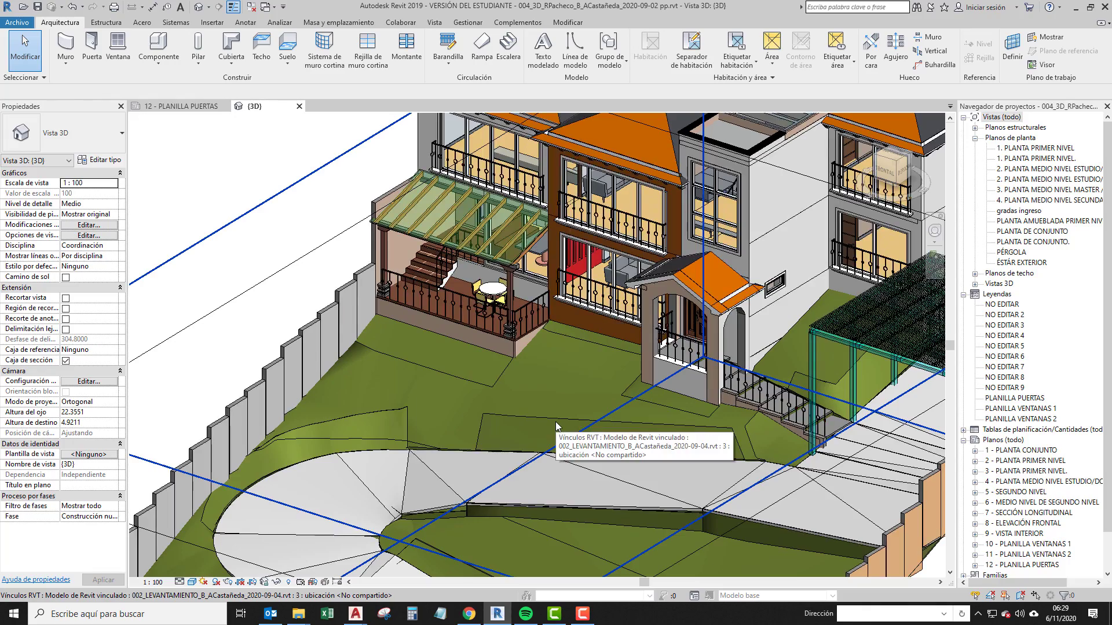
pyautogui.scroll(-3, 556, 427)
pyautogui.scroll(4, 726, 349)
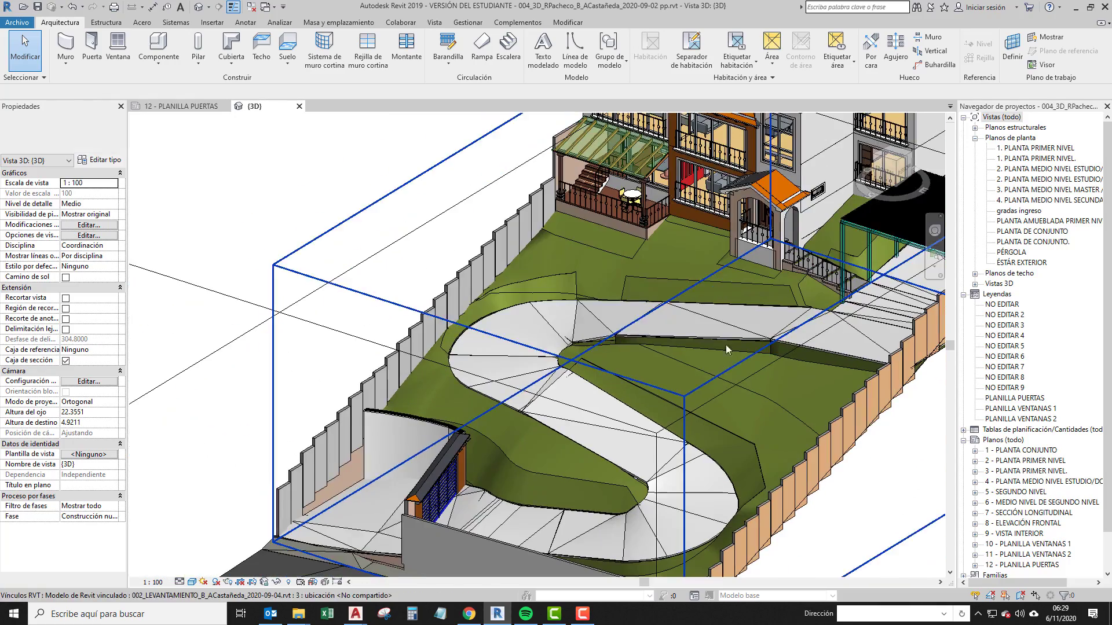
pyautogui.scroll(-2, 610, 319)
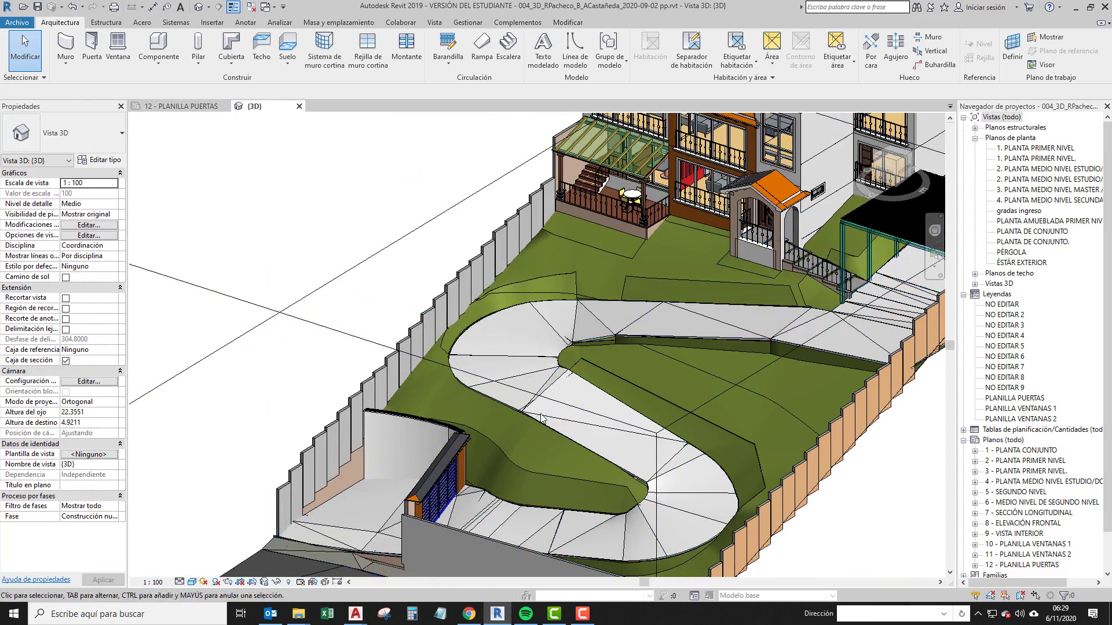
pyautogui.keyDown('shift'); pyautogui.moveTo(666, 440); pyautogui.dragTo(731, 468, button='middle'); pyautogui.keyUp('shift')
pyautogui.keyDown('shift'); pyautogui.moveTo(650, 367); pyautogui.dragTo(703, 394, button='middle'); pyautogui.keyUp('shift')
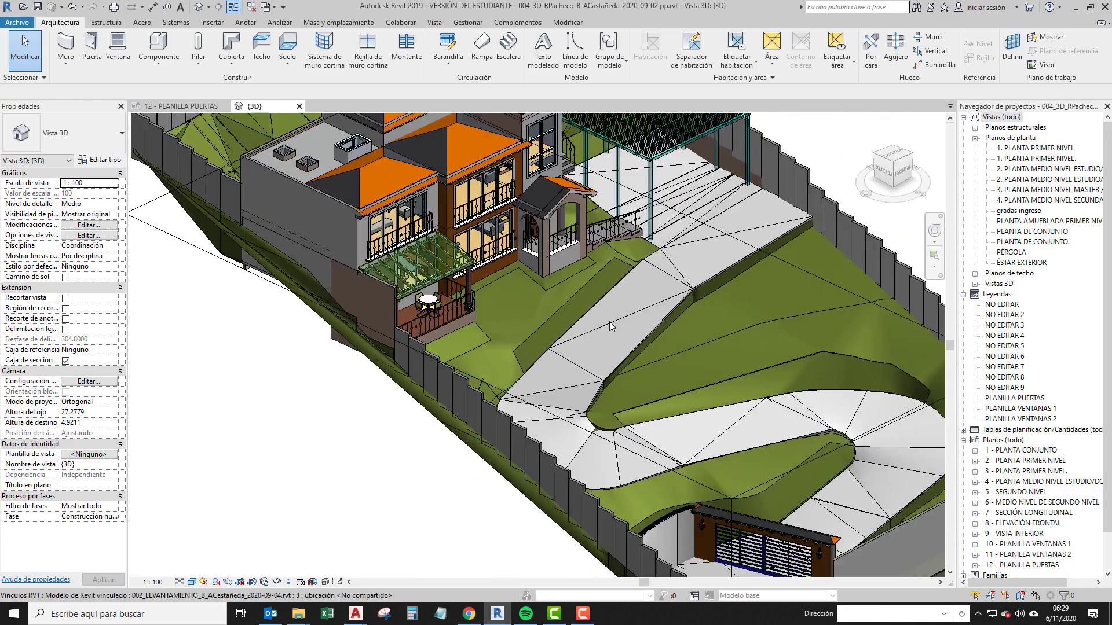
pyautogui.scroll(2, 611, 338)
pyautogui.moveTo(611, 342); pyautogui.dragTo(586, 364, button='middle')
pyautogui.scroll(-2, 639, 474)
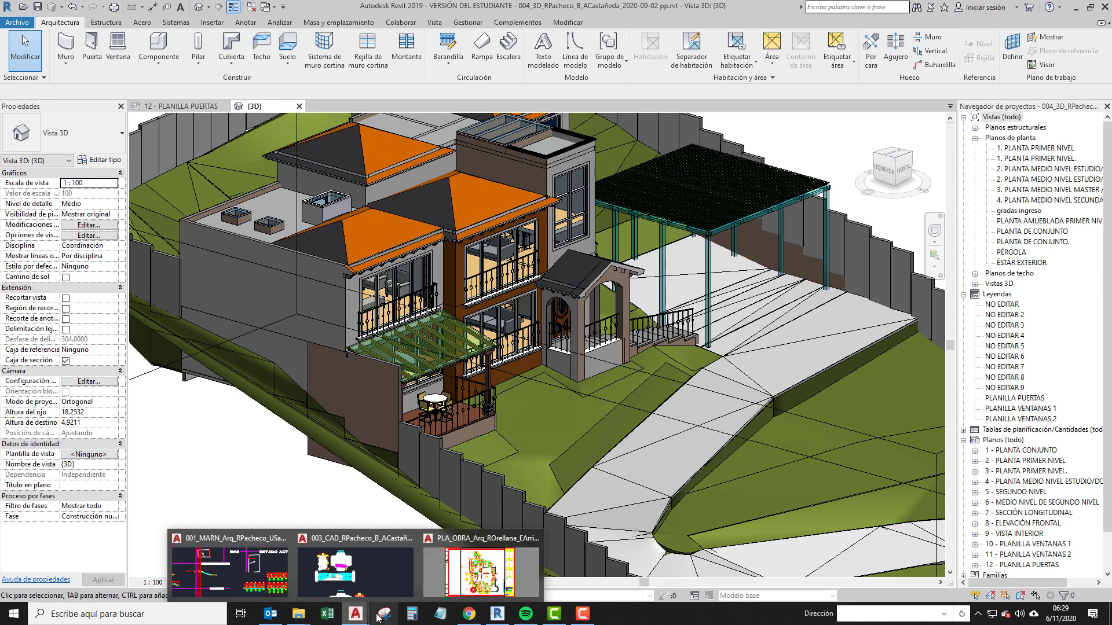
# Switch back to AutoCAD and show the model space of the PLA_OBRA drawing.
pyautogui.click(267, 581)
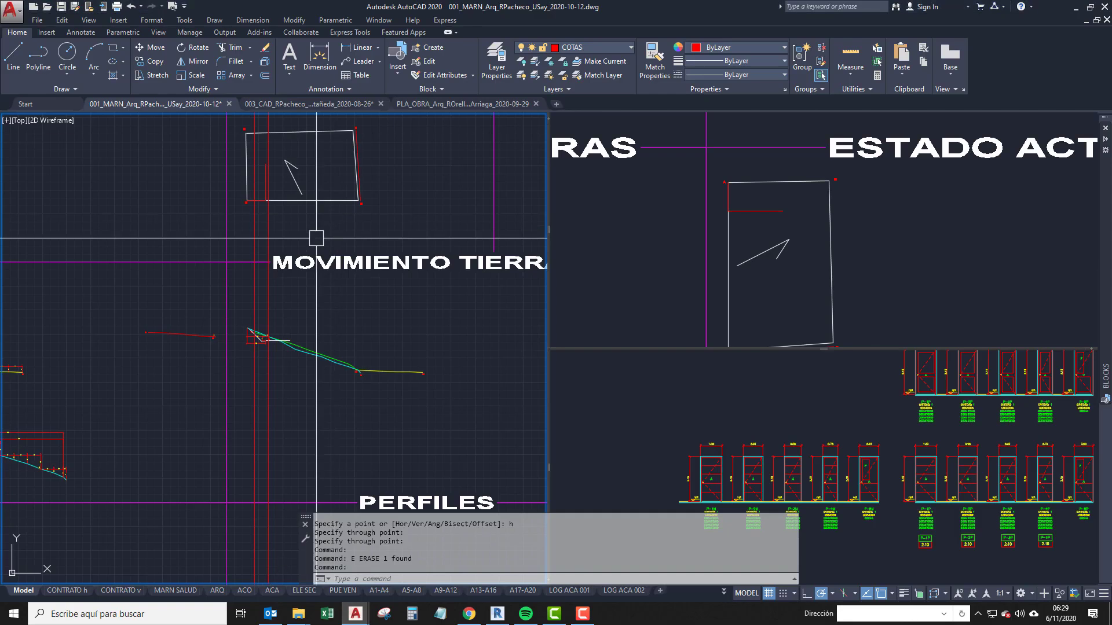
pyautogui.moveTo(291, 295); pyautogui.dragTo(288, 299, button='middle')
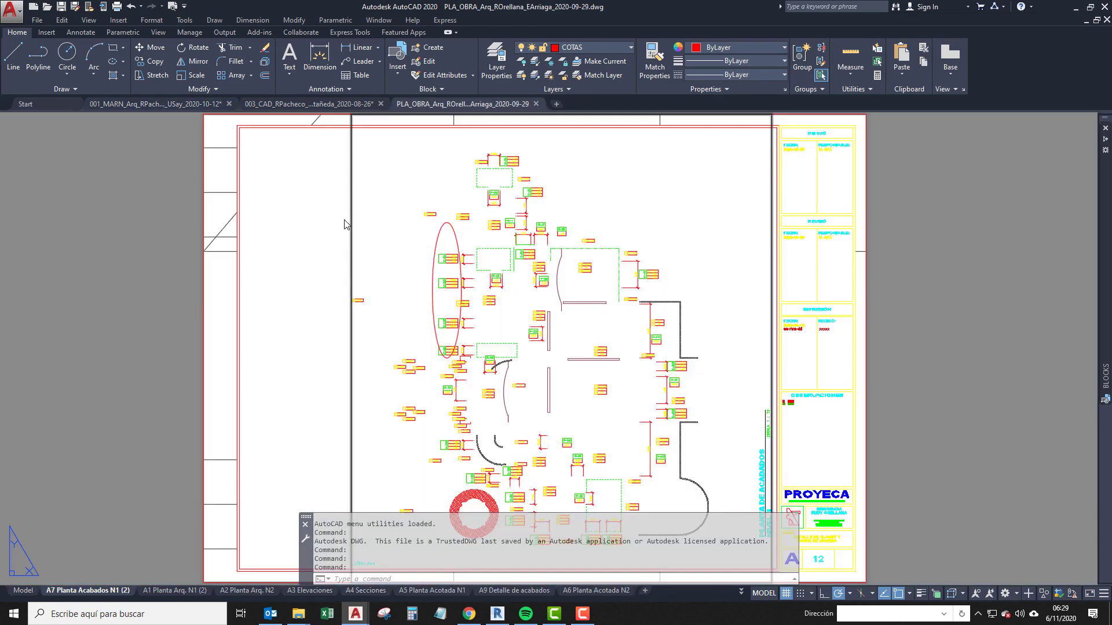
pyautogui.click(23, 591)
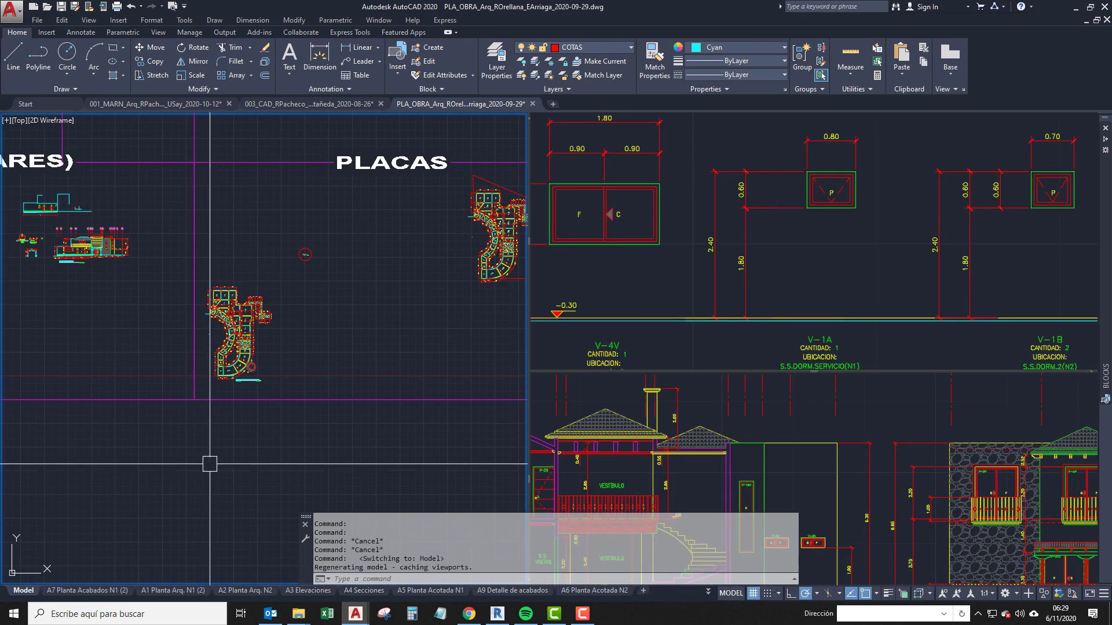
# Locate the earthworks area with the terrain platform plan in the PLA_OBRA model space.
pyautogui.scroll(-2, 210, 464)
pyautogui.moveTo(360, 440); pyautogui.dragTo(646, 435, button='middle')
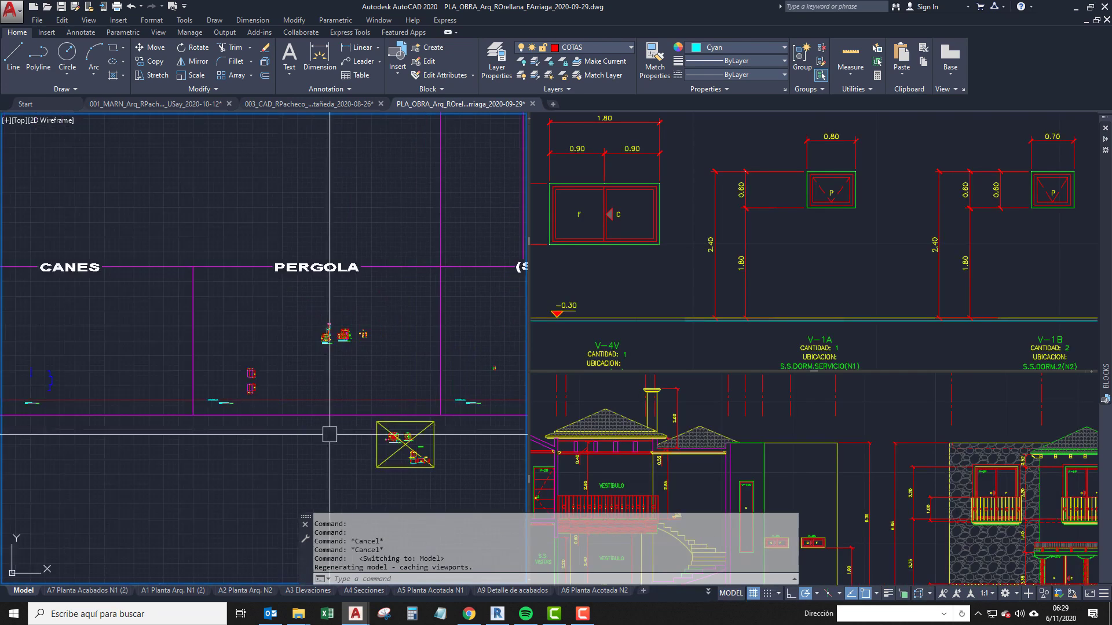
pyautogui.scroll(-2, 307, 435)
pyautogui.moveTo(197, 438); pyautogui.dragTo(690, 445, button='middle')
pyautogui.moveTo(122, 429); pyautogui.dragTo(399, 423, button='middle')
pyautogui.moveTo(55, 441); pyautogui.dragTo(126, 439, button='middle')
pyautogui.moveTo(19, 405); pyautogui.dragTo(419, 380, button='middle')
pyautogui.scroll(5, 316, 364)
pyautogui.scroll(-3, 260, 389)
pyautogui.moveTo(195, 405); pyautogui.dragTo(355, 398, button='middle')
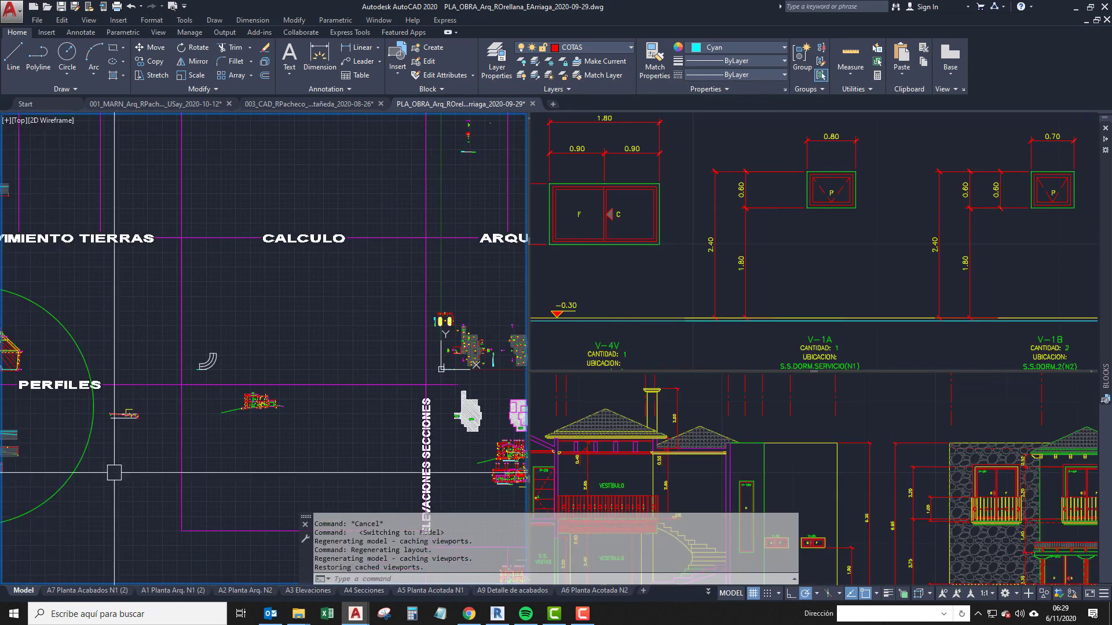
pyautogui.moveTo(177, 421); pyautogui.dragTo(278, 400, button='middle')
pyautogui.scroll(4, 51, 434)
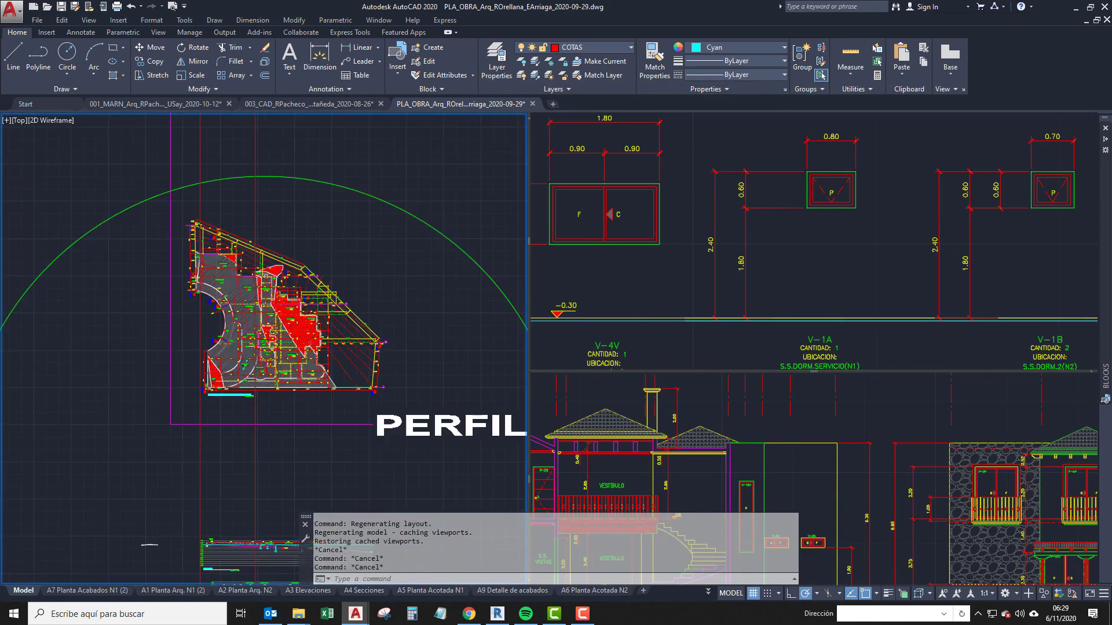
# Select the whole terrain platform plan to show its extent in the earthworks area.
pyautogui.scroll(-2, 107, 469)
pyautogui.click(107, 471)
pyautogui.click(432, 224)
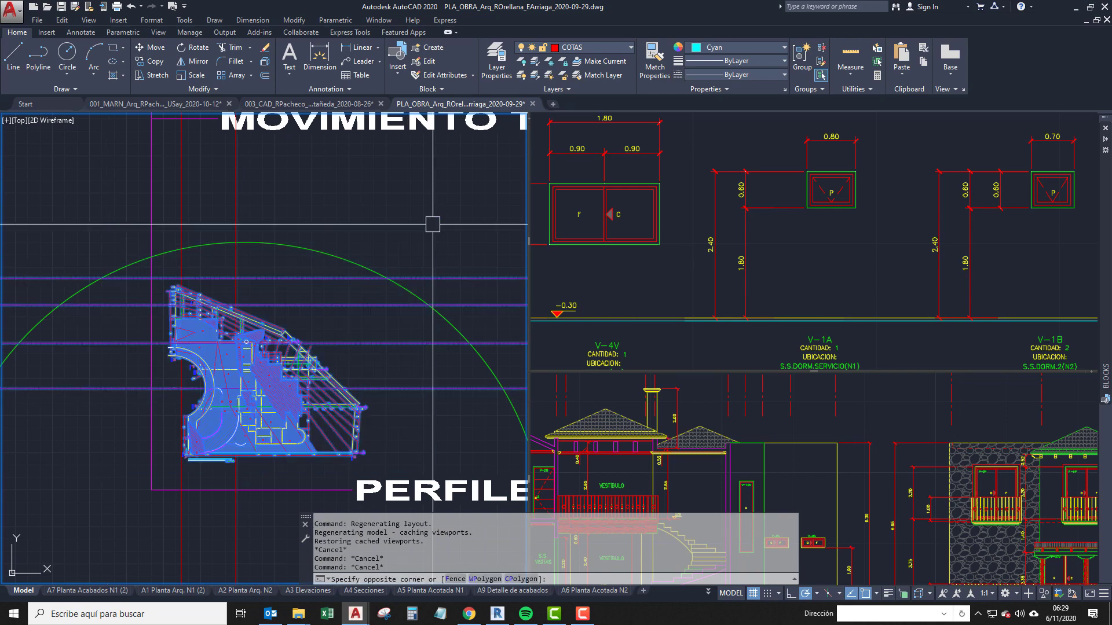
pyautogui.press('Escape')
pyautogui.scroll(2, 151, 465)
pyautogui.click(137, 469)
pyautogui.scroll(-2, 268, 414)
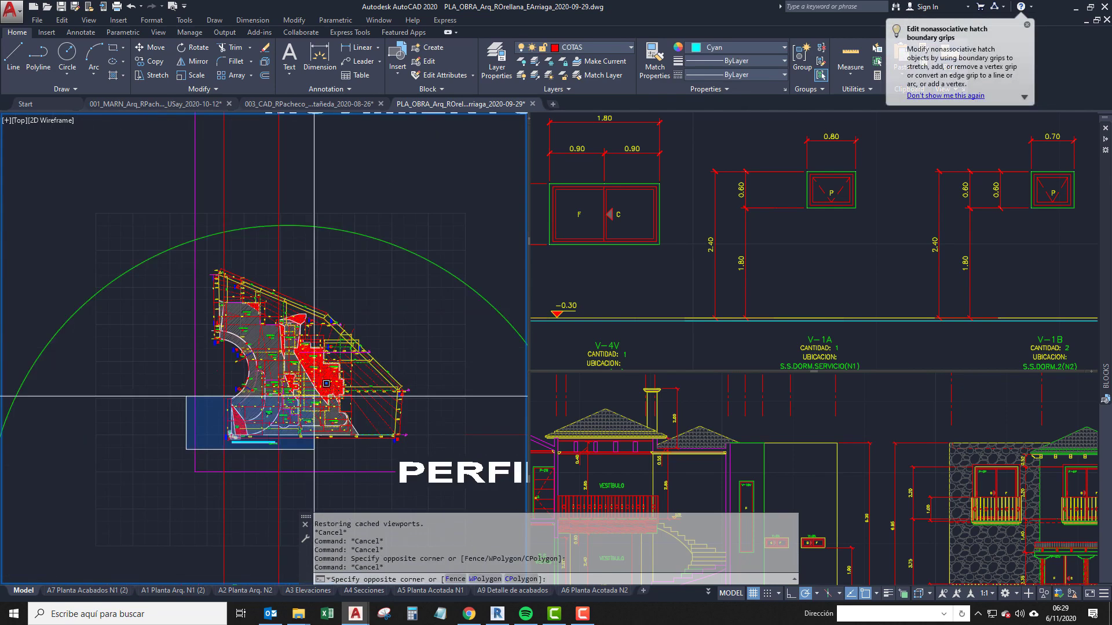
pyautogui.click(424, 197)
# Inspect the terrain platform plan and the profiles drawn below it, and clear the selection.
pyautogui.moveTo(288, 450); pyautogui.dragTo(240, 243, button='middle')
pyautogui.moveTo(218, 414); pyautogui.dragTo(191, 544, button='middle')
pyautogui.scroll(4, 211, 326)
pyautogui.scroll(-4, 191, 544)
pyautogui.moveTo(210, 296)
pyautogui.mouseDown(button='middle')
pyautogui.moveTo(207, 363)
pyautogui.moveTo(207, 302)
pyautogui.mouseUp(button='middle')
pyautogui.scroll(4, 207, 364)
pyautogui.press('Escape')
# Return to the 001_MARN drawing and review the lot plan and terrain profiles in the earthworks area.
pyautogui.click(161, 104)
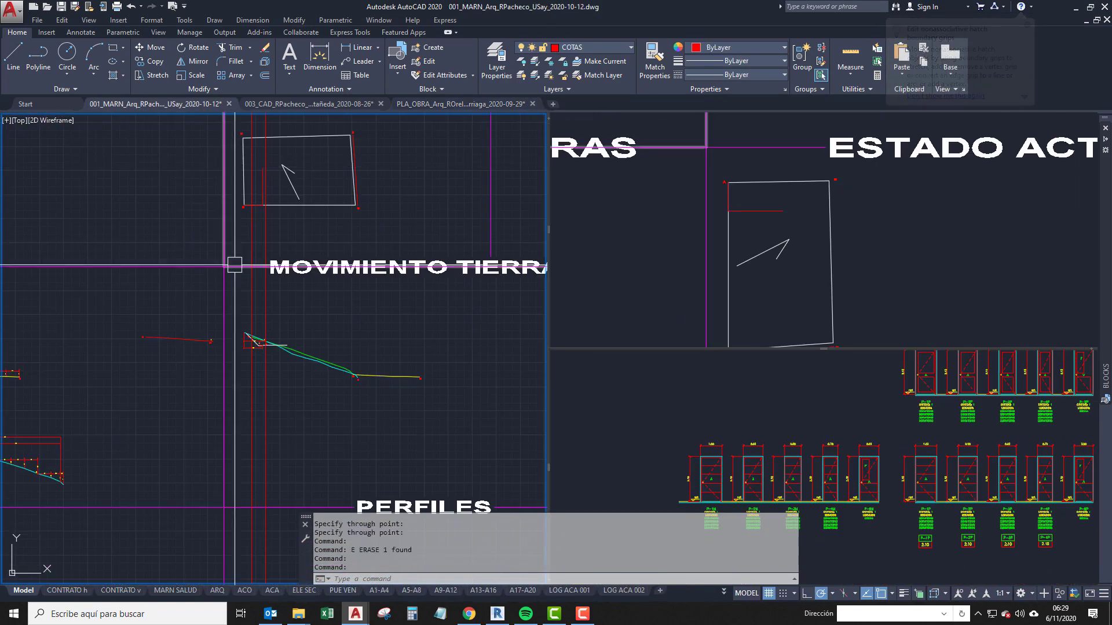
pyautogui.scroll(-2, 221, 243)
pyautogui.scroll(-2, 195, 406)
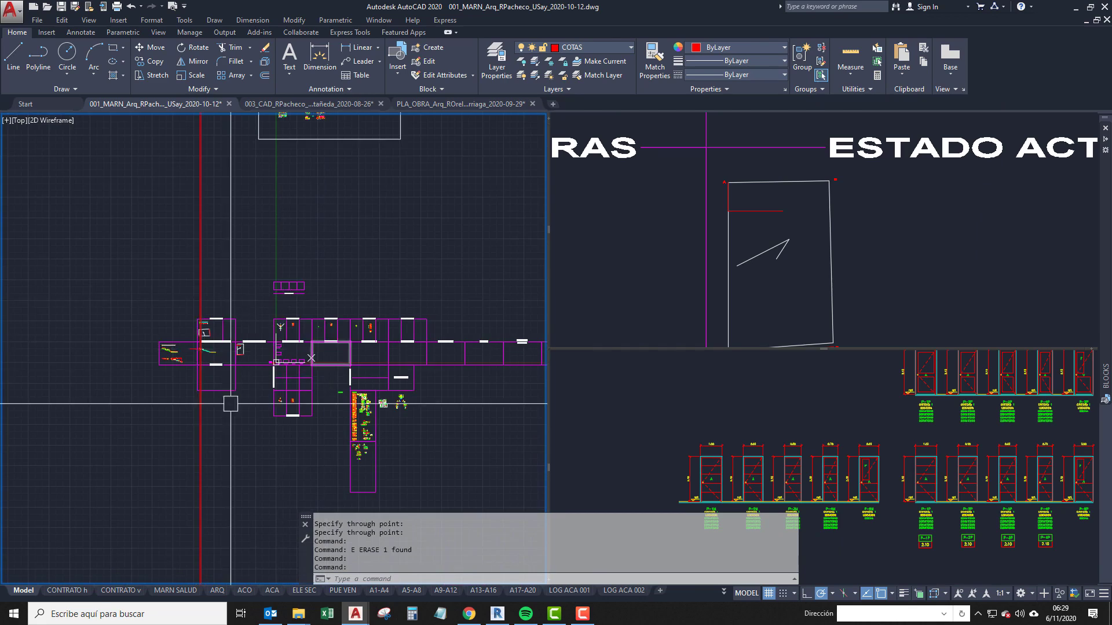
pyautogui.moveTo(189, 309); pyautogui.dragTo(189, 424, button='middle')
pyautogui.scroll(3, 191, 367)
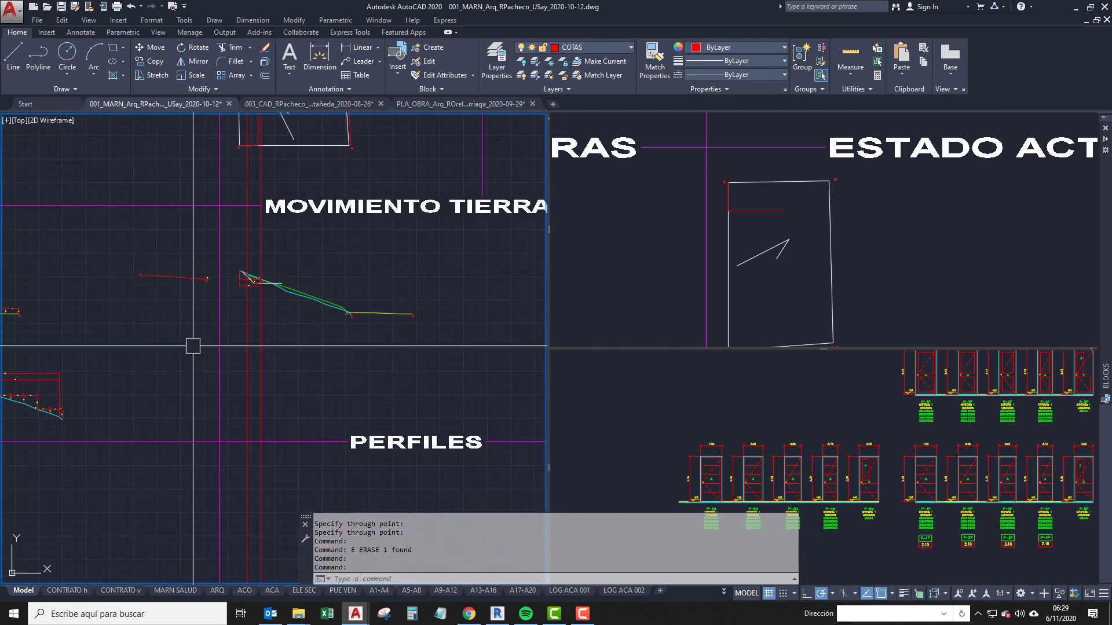
pyautogui.moveTo(323, 276); pyautogui.dragTo(300, 336, button='middle')
pyautogui.scroll(-1, 219, 272)
pyautogui.moveTo(226, 274)
pyautogui.mouseDown(button='middle')
pyautogui.moveTo(221, 374)
pyautogui.moveTo(204, 287)
pyautogui.mouseUp(button='middle')
# Switch to the PLA_OBRA drawing and examine the platform levels, dimensions and cut areas across the terrain platform plan.
pyautogui.scroll(1, 226, 375)
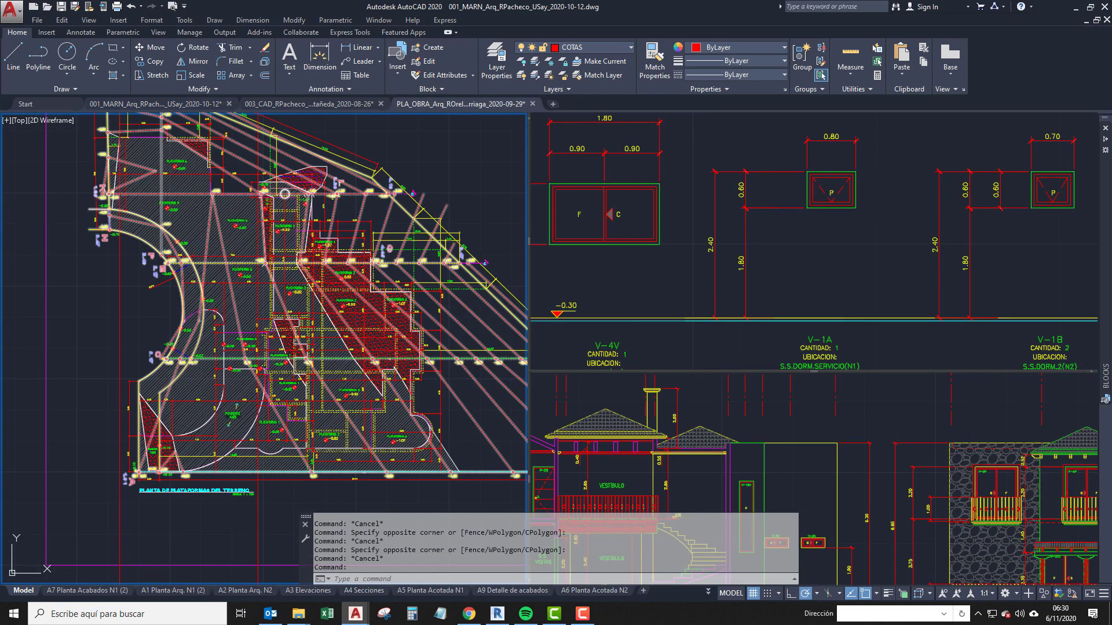
pyautogui.scroll(8, 232, 390)
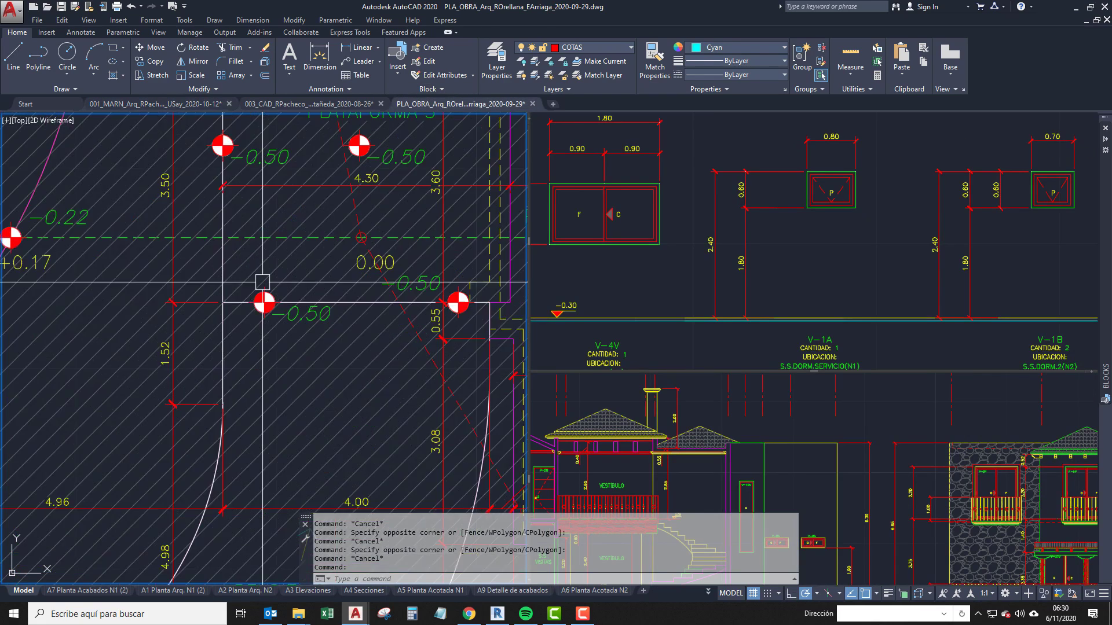
pyautogui.scroll(-2, 308, 304)
pyautogui.moveTo(308, 304); pyautogui.dragTo(189, 351, button='middle')
pyautogui.moveTo(409, 265); pyautogui.dragTo(210, 325, button='middle')
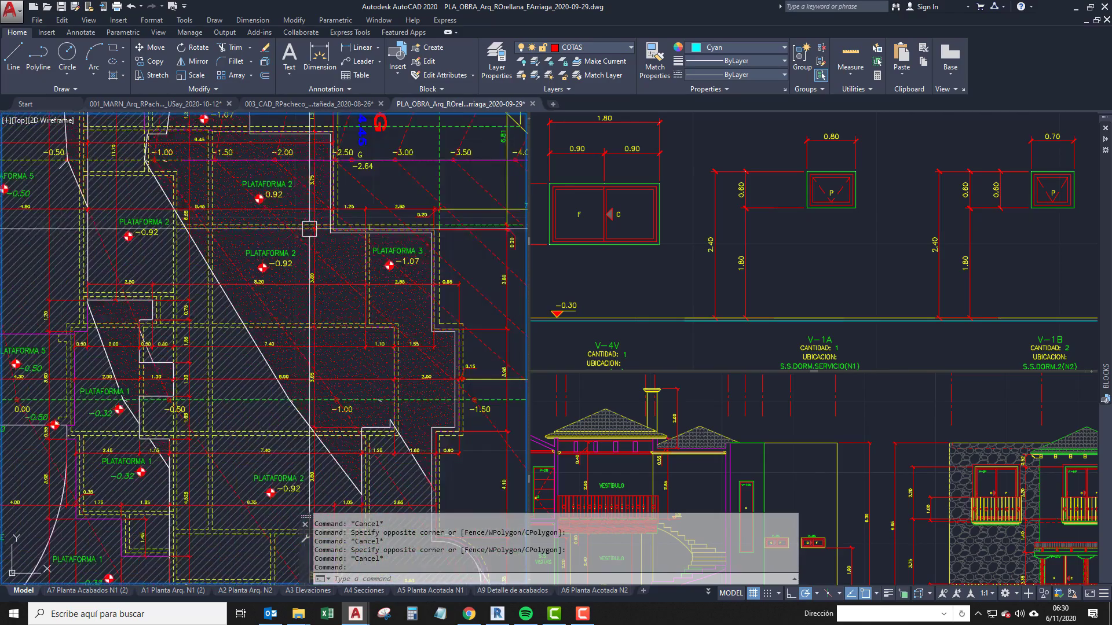
pyautogui.scroll(-4, 311, 231)
pyautogui.moveTo(280, 301); pyautogui.dragTo(223, 374, button='middle')
pyautogui.scroll(3, 279, 274)
pyautogui.moveTo(284, 300); pyautogui.dragTo(407, 377, button='middle')
pyautogui.scroll(-1, 313, 179)
pyautogui.moveTo(313, 179); pyautogui.dragTo(264, 276, button='middle')
pyautogui.scroll(-2, 347, 282)
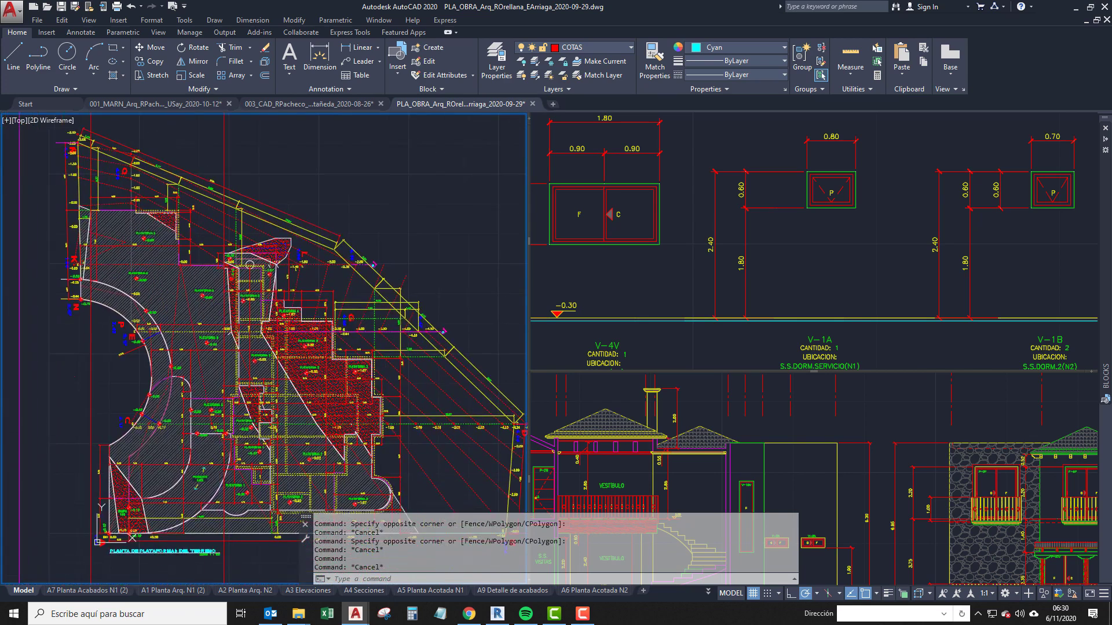
pyautogui.moveTo(276, 314); pyautogui.dragTo(352, 315, button='middle')
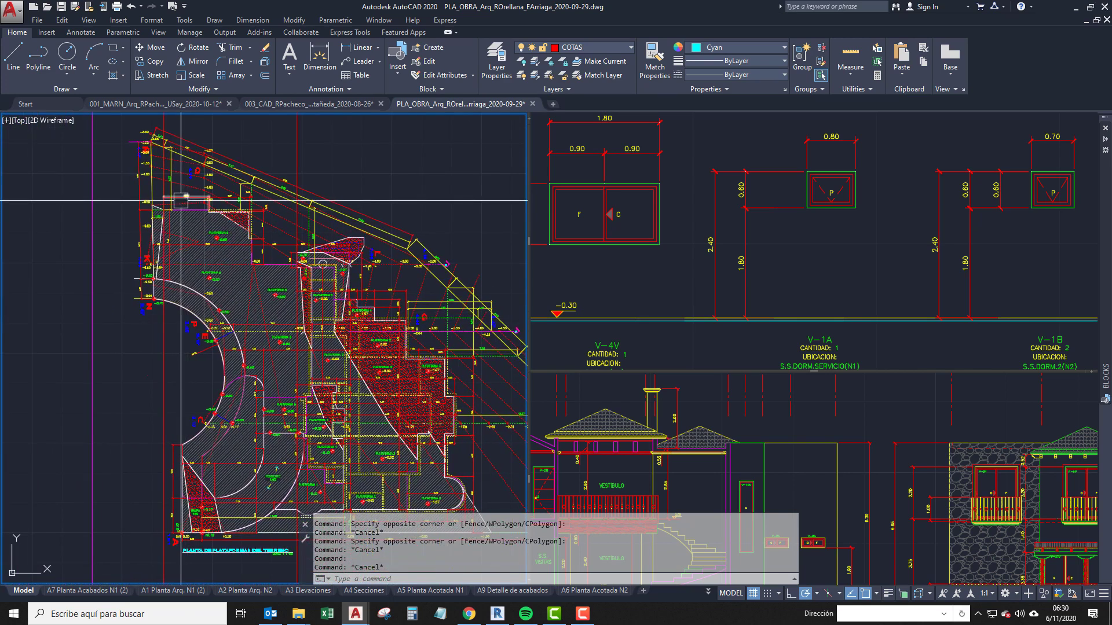
# Return to the 001_MARN drawing and inspect the cut section's level line against the terrain profiles near points A and B, leaving nothing selected.
pyautogui.click(154, 104)
pyautogui.moveTo(197, 295); pyautogui.dragTo(218, 315, button='middle')
pyautogui.scroll(2, 210, 321)
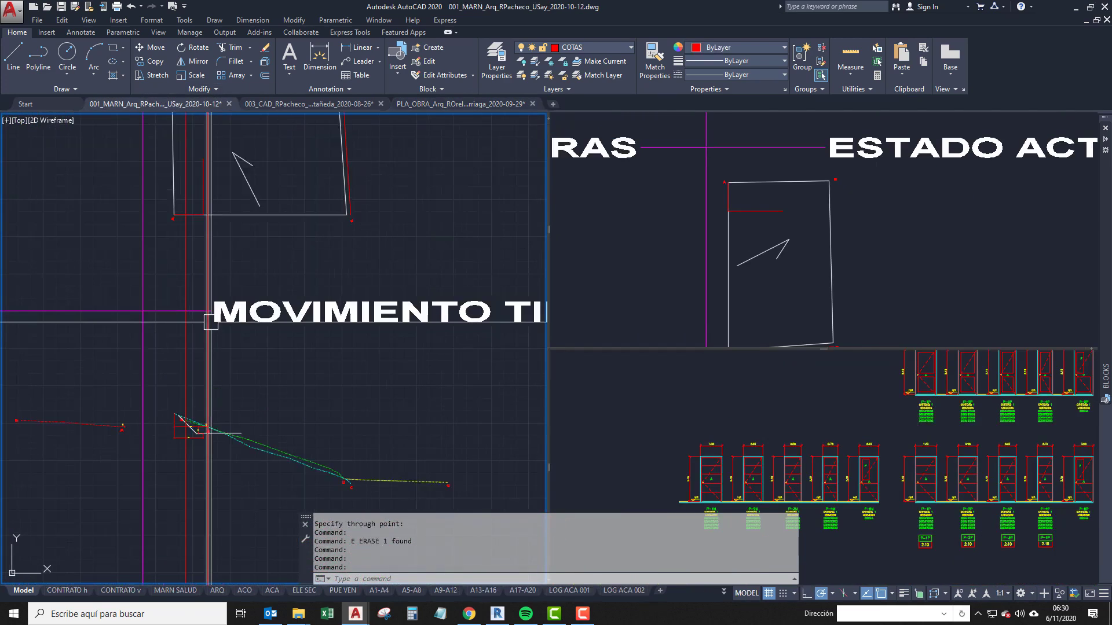
pyautogui.moveTo(213, 399); pyautogui.dragTo(217, 353, button='middle')
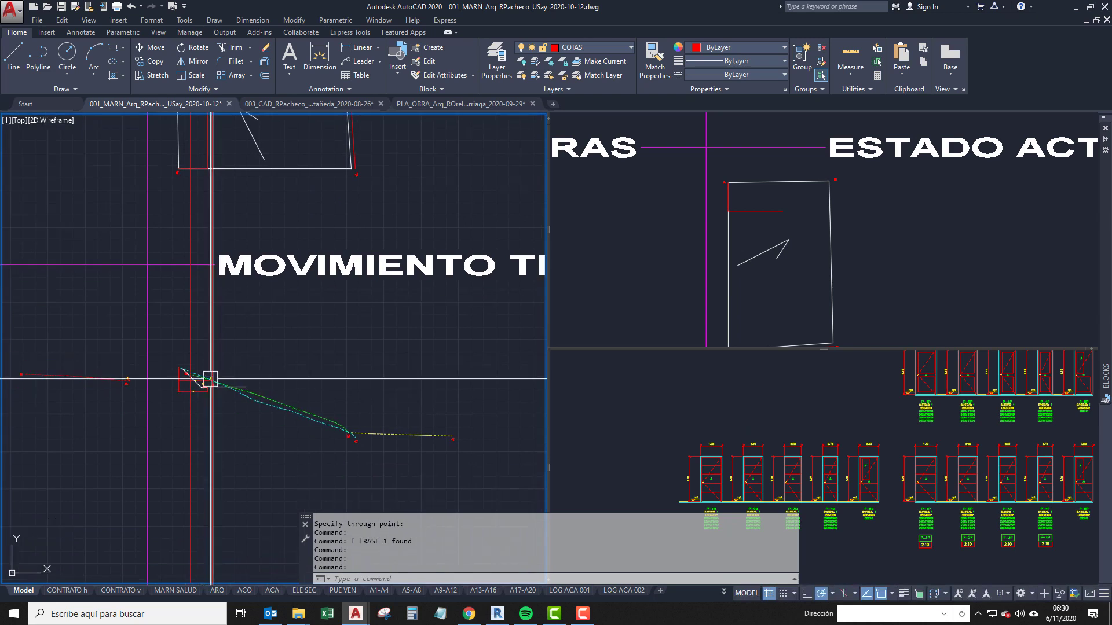
pyautogui.scroll(5, 210, 386)
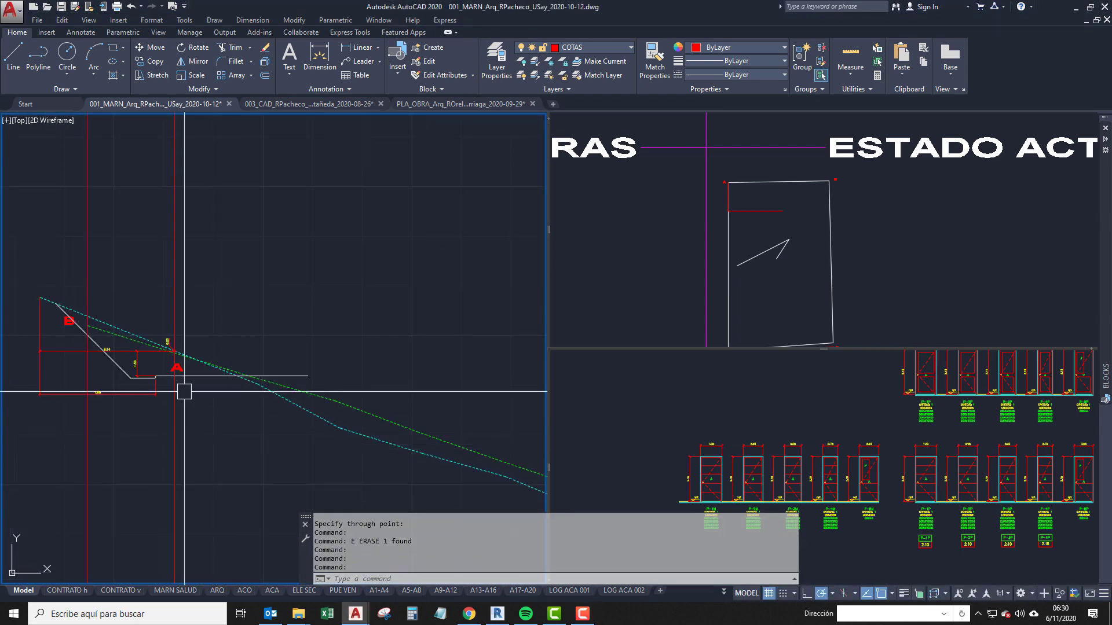
pyautogui.moveTo(369, 418); pyautogui.dragTo(305, 415, button='middle')
pyautogui.scroll(1, 306, 415)
pyautogui.click(306, 414)
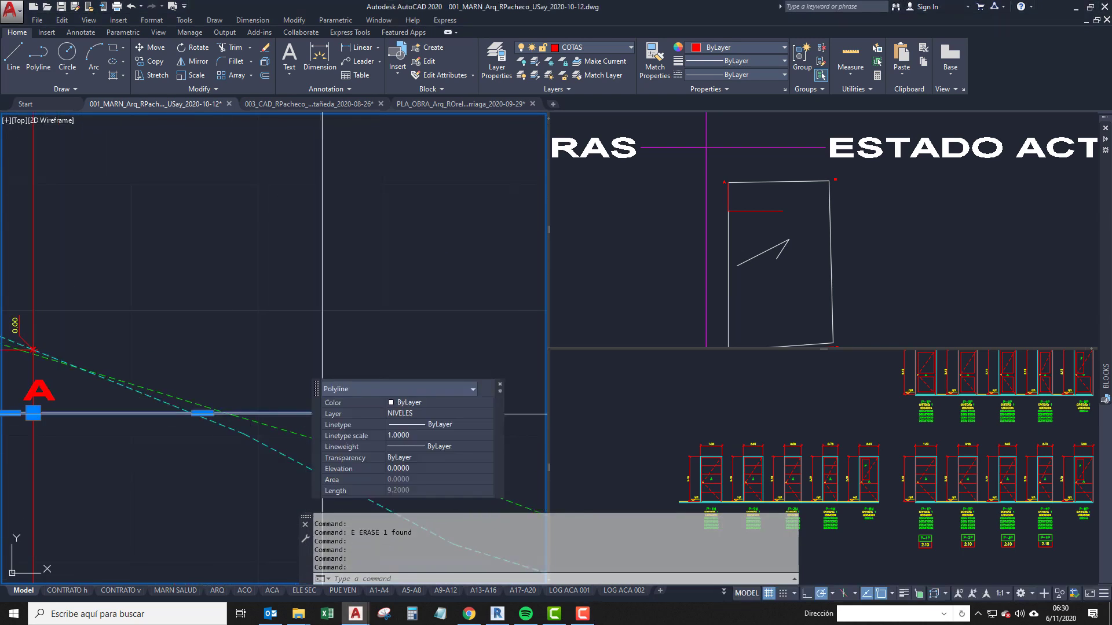
pyautogui.scroll(-1, 271, 438)
pyautogui.press('Escape')
pyautogui.moveTo(225, 460); pyautogui.dragTo(312, 447, button='middle')
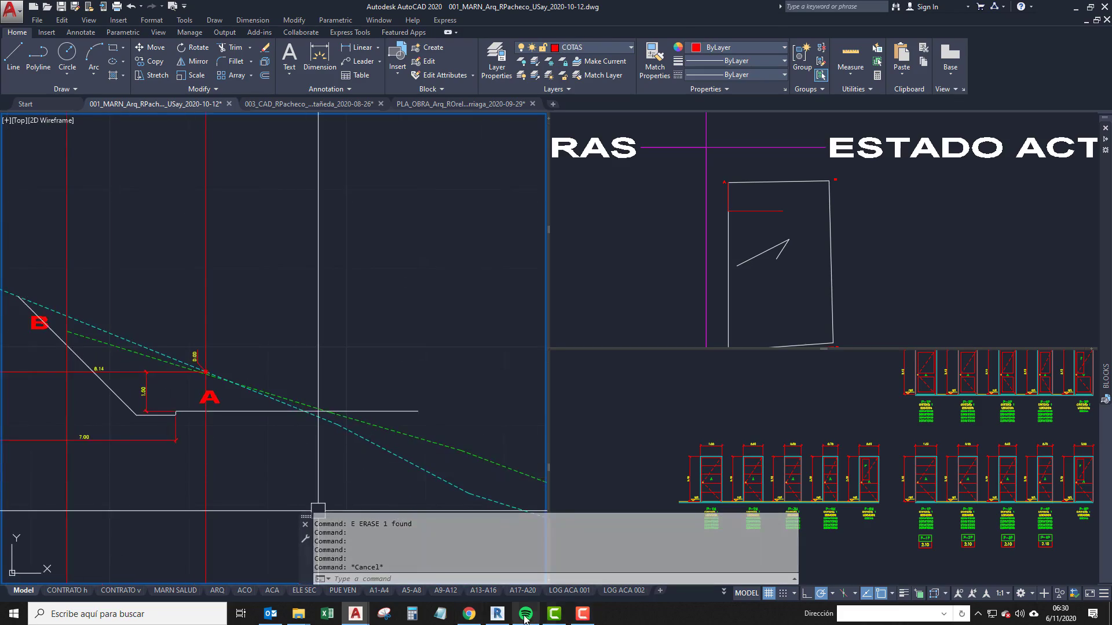
# Switch to the Revit 3D model to examine the house, carport and driveway, and minimize it again.
pyautogui.click(501, 617)
pyautogui.scroll(3, 464, 359)
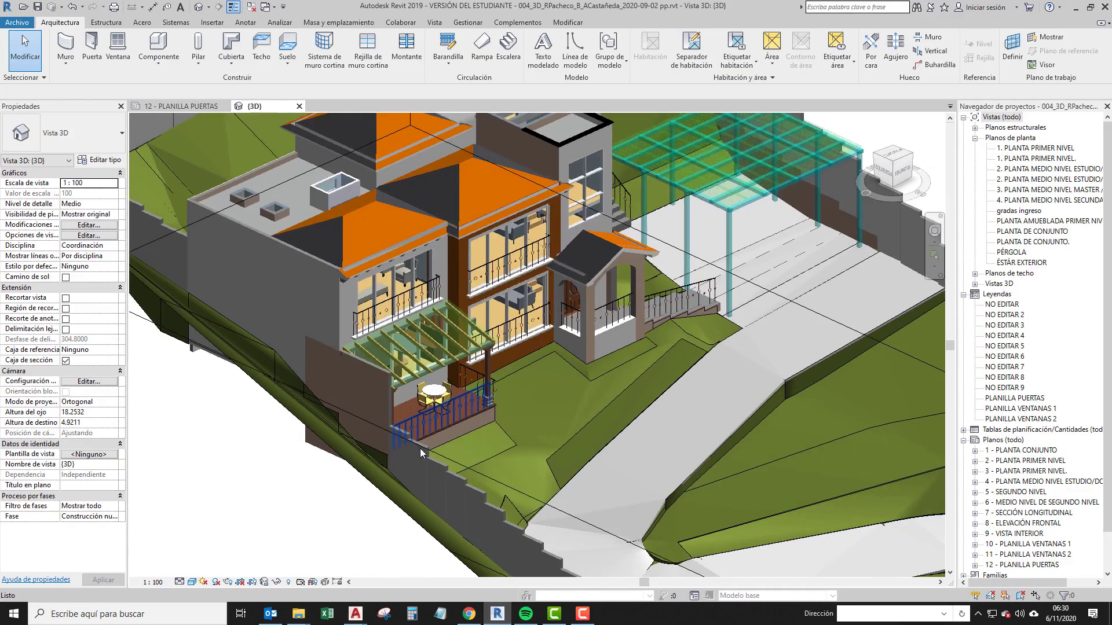
pyautogui.moveTo(488, 319); pyautogui.dragTo(489, 448, button='middle')
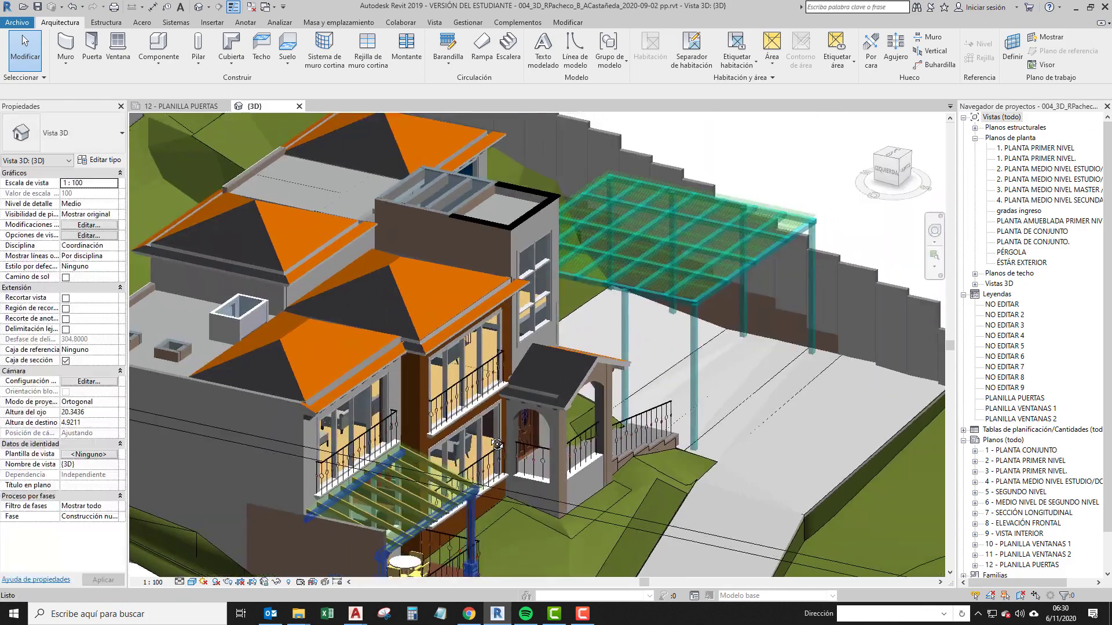
pyautogui.click(1075, 7)
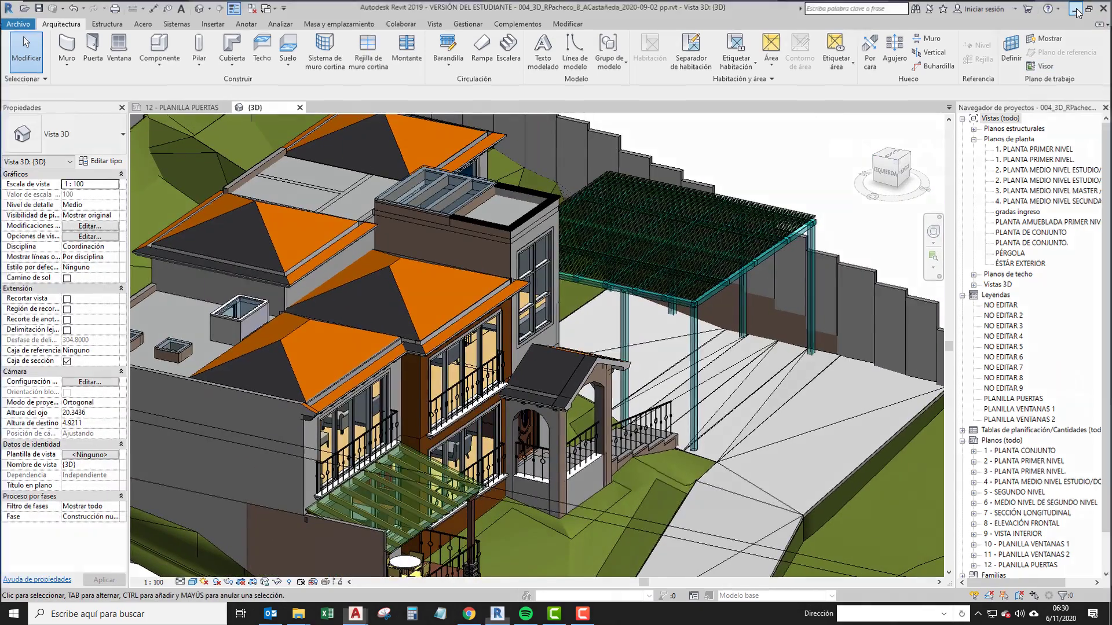
# Review the cut section in 001_MARN and show the overall drawing layout in the lot plan viewport.
pyautogui.moveTo(347, 350); pyautogui.dragTo(434, 341, button='middle')
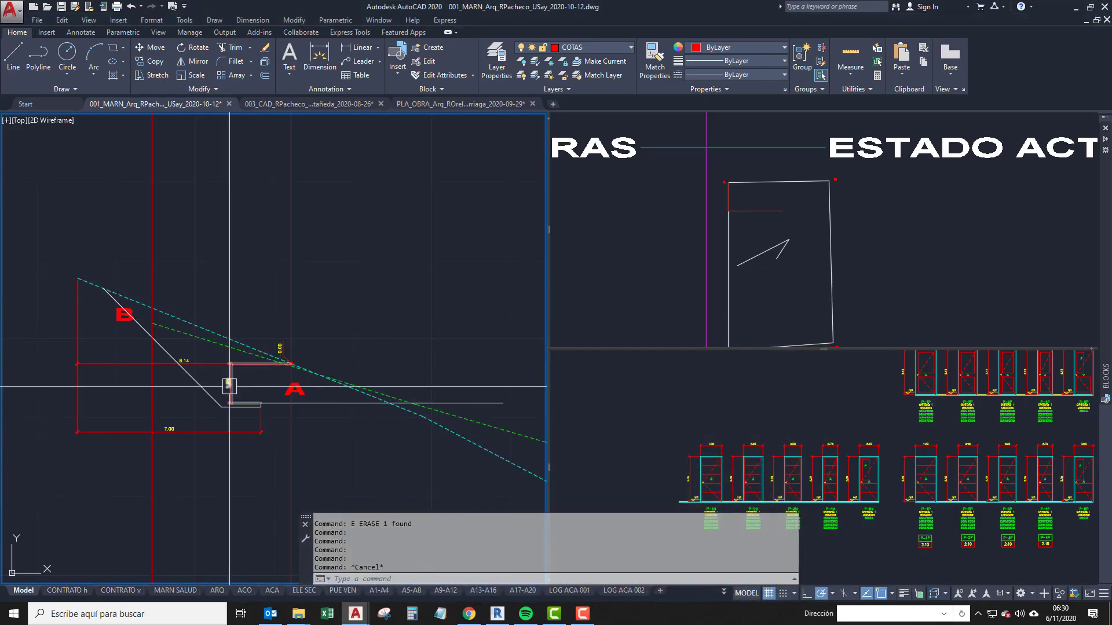
pyautogui.scroll(-4, 229, 386)
pyautogui.moveTo(254, 357)
pyautogui.mouseDown(button='middle')
pyautogui.moveTo(260, 373)
pyautogui.moveTo(233, 349)
pyautogui.mouseUp(button='middle')
pyautogui.scroll(2, 214, 442)
pyautogui.click(729, 271)
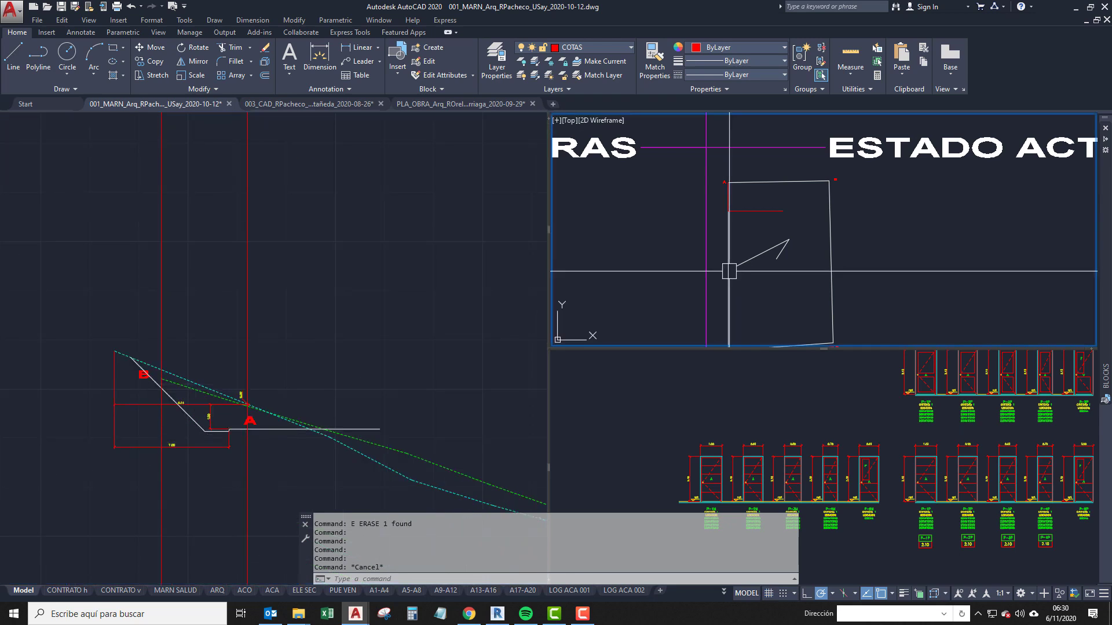
pyautogui.scroll(-4, 729, 271)
pyautogui.moveTo(720, 255); pyautogui.dragTo(715, 210, button='middle')
pyautogui.click(217, 421)
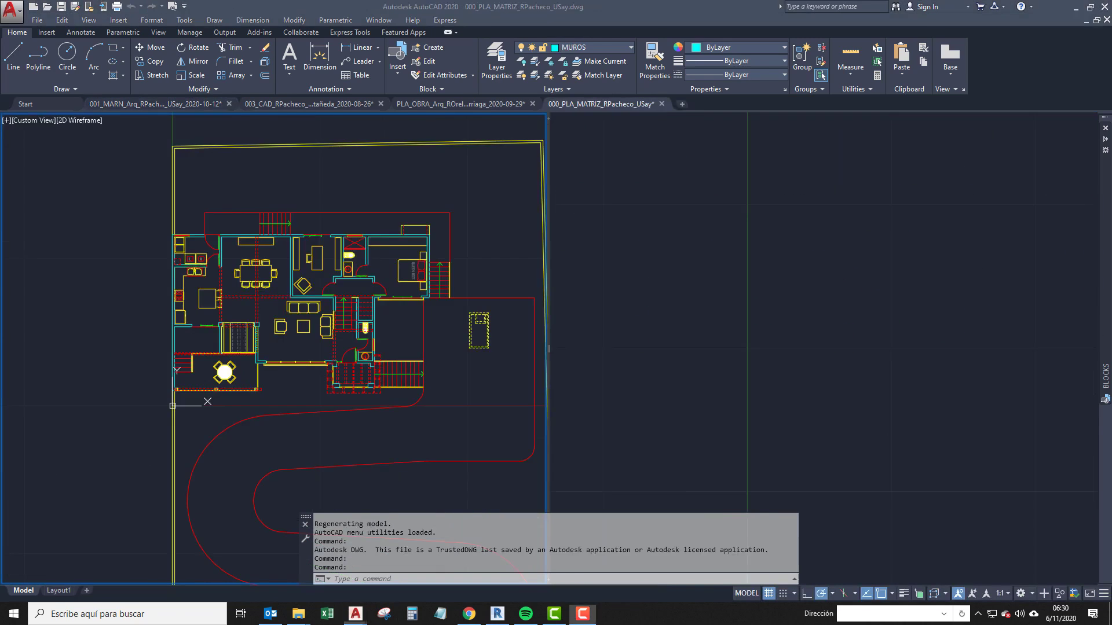
# Examine the house floor plan, winding driveway and street entrance within the lot in the 000_PLA_MATRIZ drawing.
pyautogui.click(433, 427)
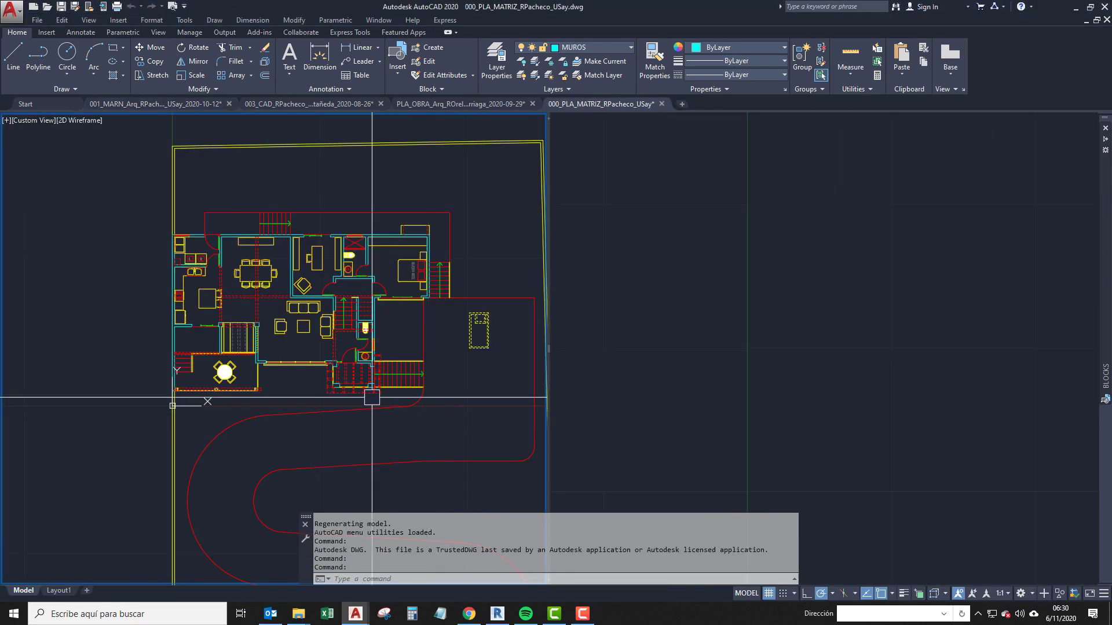
pyautogui.moveTo(250, 304); pyautogui.dragTo(253, 399, button='middle')
pyautogui.moveTo(205, 306); pyautogui.dragTo(202, 311, button='middle')
pyautogui.scroll(-3, 200, 324)
pyautogui.moveTo(179, 507); pyautogui.dragTo(169, 372, button='middle')
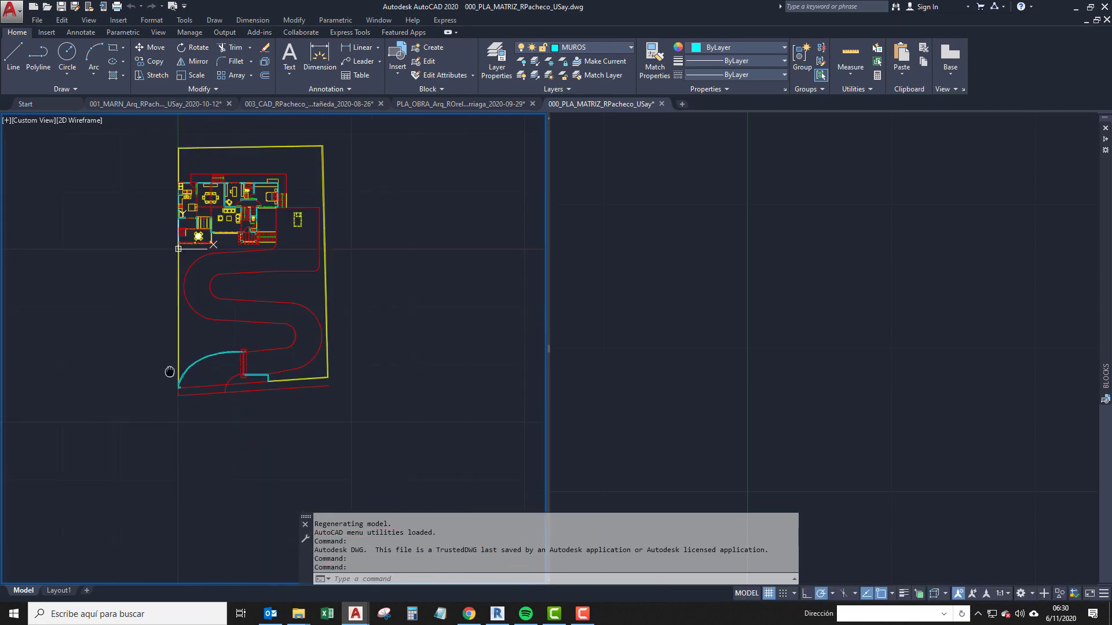
pyautogui.scroll(3, 213, 377)
pyautogui.moveTo(153, 236); pyautogui.dragTo(135, 436, button='middle')
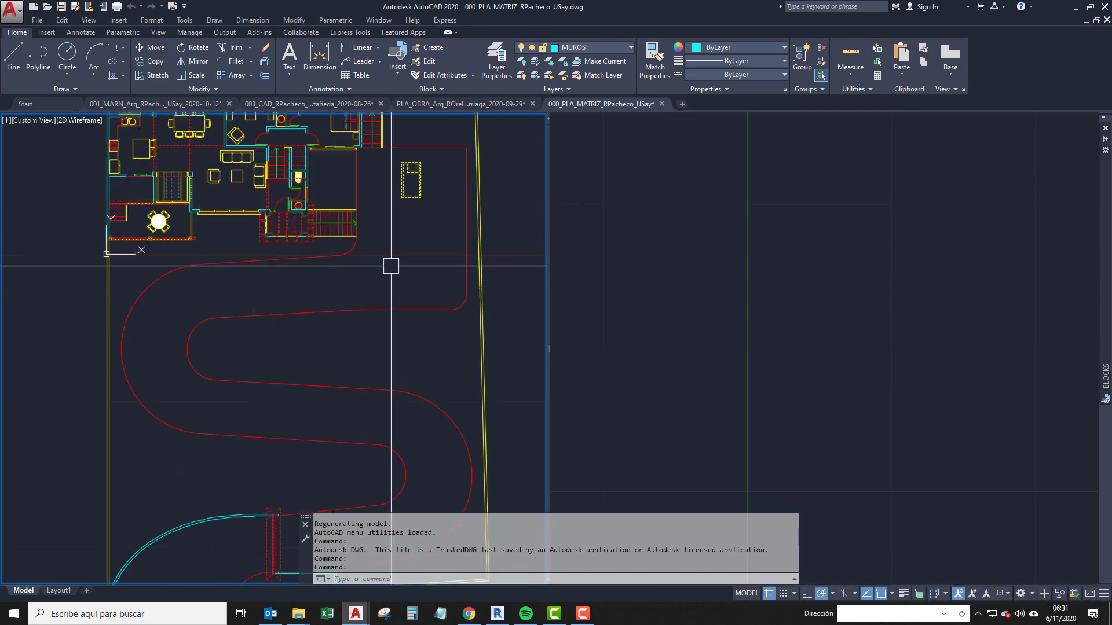
pyautogui.moveTo(403, 224)
pyautogui.mouseDown(button='middle')
pyautogui.moveTo(400, 342)
pyautogui.moveTo(443, 395)
pyautogui.mouseUp(button='middle')
pyautogui.moveTo(256, 278); pyautogui.dragTo(259, 258, button='middle')
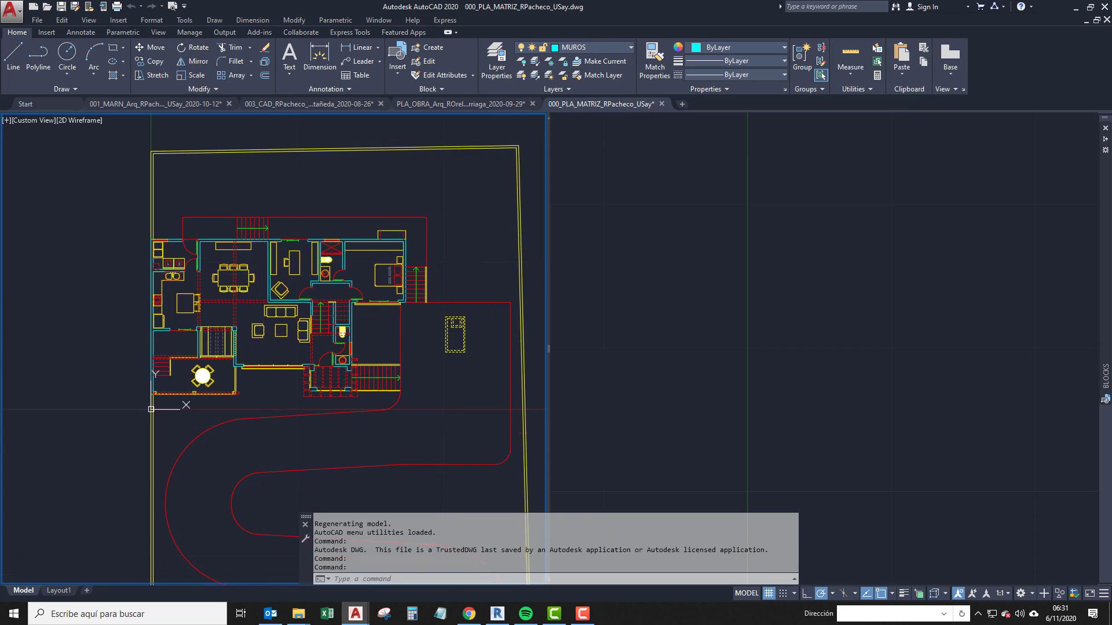
pyautogui.scroll(2, 228, 346)
pyautogui.moveTo(228, 318)
pyautogui.mouseDown(button='middle')
pyautogui.moveTo(235, 375)
pyautogui.moveTo(214, 374)
pyautogui.moveTo(214, 323)
pyautogui.mouseUp(button='middle')
pyautogui.scroll(-2, 239, 306)
pyautogui.moveTo(217, 267); pyautogui.dragTo(211, 299, button='middle')
pyautogui.moveTo(167, 211)
pyautogui.mouseDown(button='middle')
pyautogui.moveTo(168, 266)
pyautogui.moveTo(203, 297)
pyautogui.moveTo(202, 215)
pyautogui.mouseUp(button='middle')
pyautogui.scroll(-2, 202, 297)
pyautogui.moveTo(354, 399); pyautogui.dragTo(268, 238, button='middle')
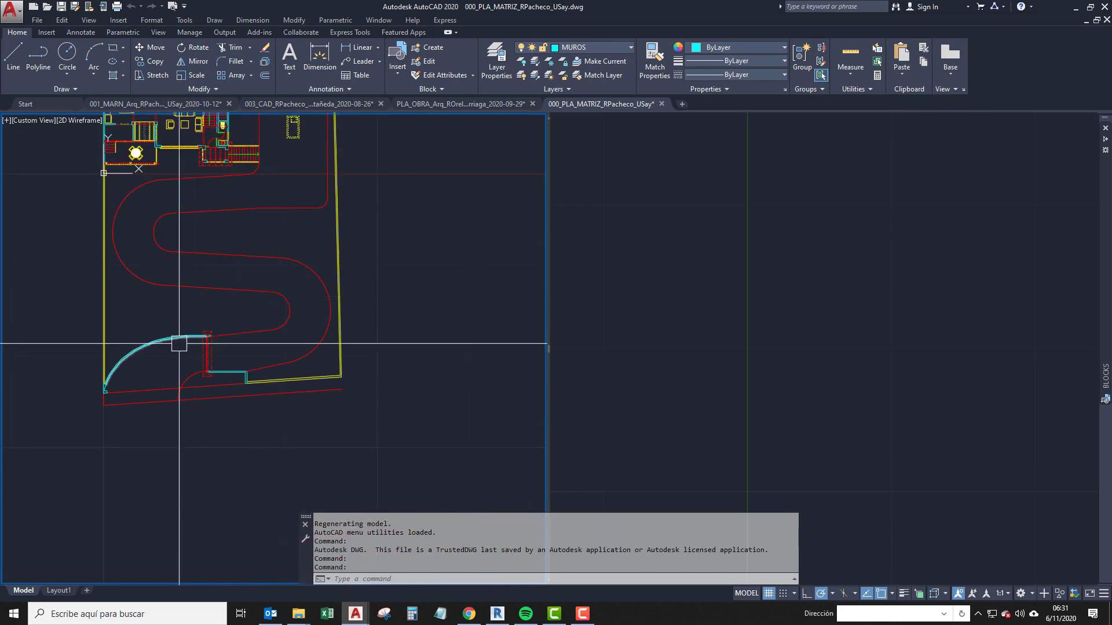
pyautogui.moveTo(296, 338); pyautogui.dragTo(296, 366, button='middle')
pyautogui.moveTo(216, 303); pyautogui.dragTo(296, 340, button='middle')
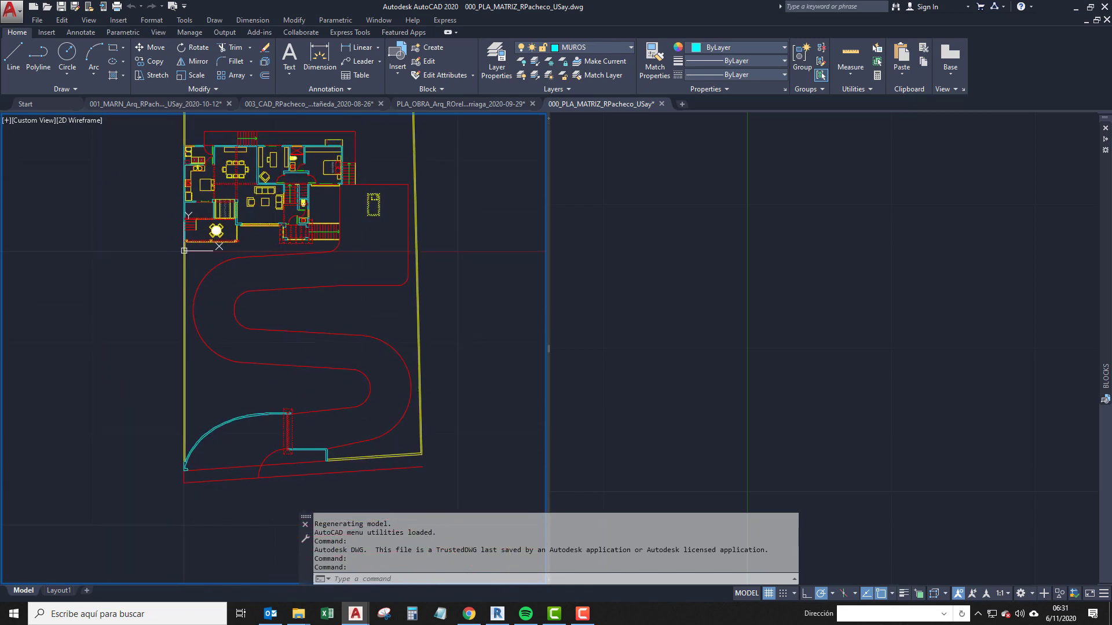
# Inspect how the house sits on the lot, ending at the terrace corner and drawing origin beside the side boundary wall.
pyautogui.scroll(2, 214, 303)
pyautogui.moveTo(263, 252); pyautogui.dragTo(225, 372, button='middle')
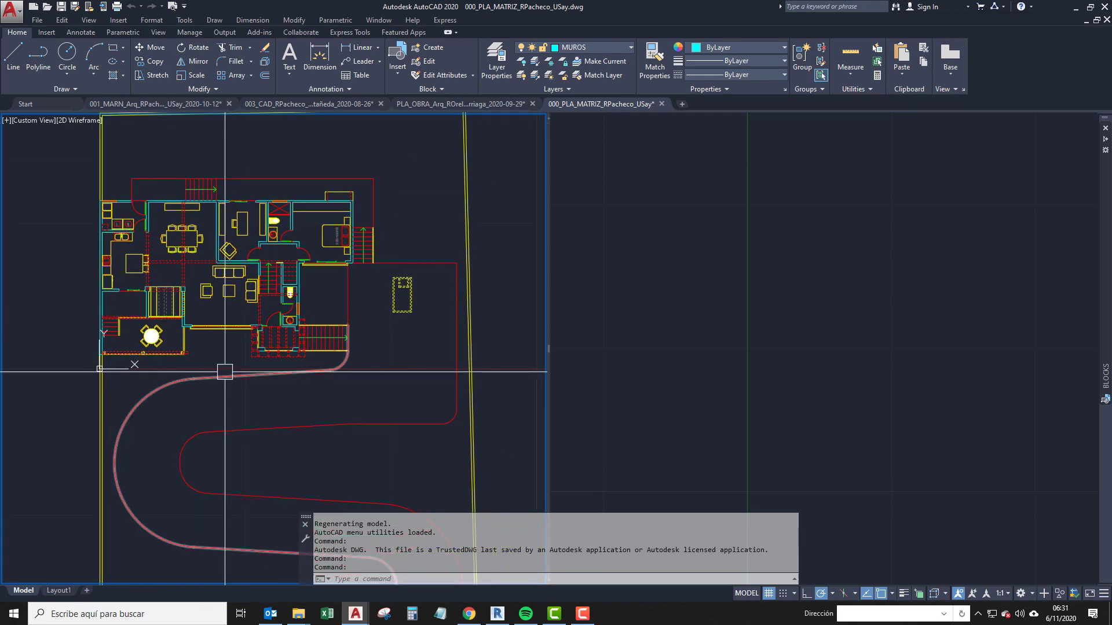
pyautogui.moveTo(265, 318); pyautogui.dragTo(261, 352, button='middle')
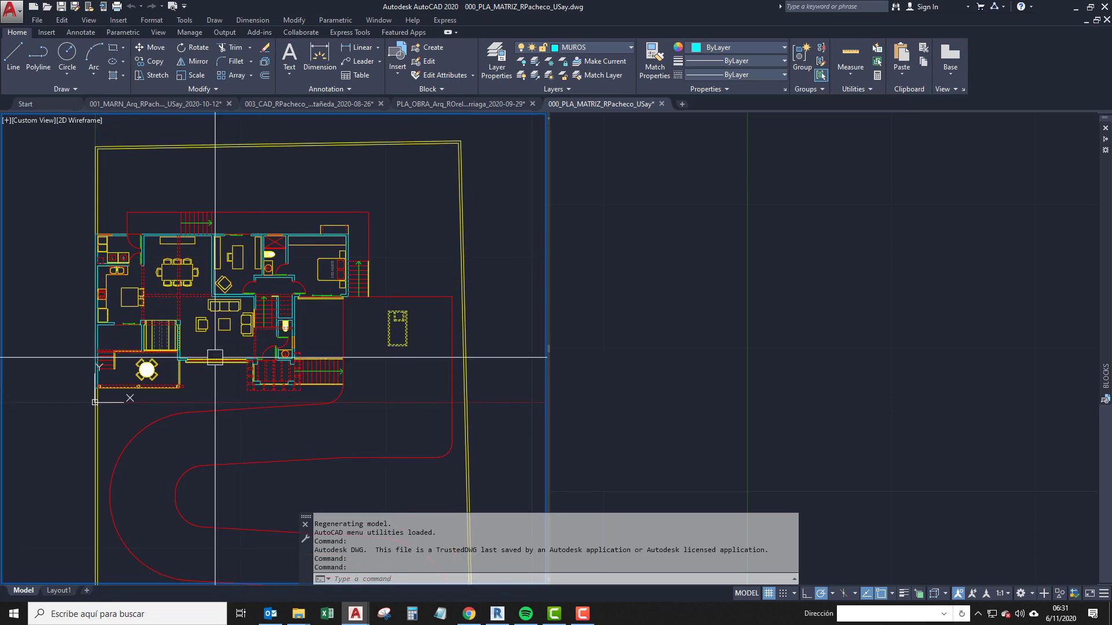
pyautogui.scroll(-2, 199, 471)
pyautogui.moveTo(199, 471); pyautogui.dragTo(226, 312, button='middle')
pyautogui.moveTo(206, 422)
pyautogui.mouseDown(button='middle')
pyautogui.moveTo(196, 368)
pyautogui.moveTo(206, 459)
pyautogui.mouseUp(button='middle')
pyautogui.scroll(2, 226, 271)
pyautogui.moveTo(171, 245)
pyautogui.mouseDown(button='middle')
pyautogui.moveTo(171, 355)
pyautogui.moveTo(180, 364)
pyautogui.moveTo(215, 332)
pyautogui.mouseUp(button='middle')
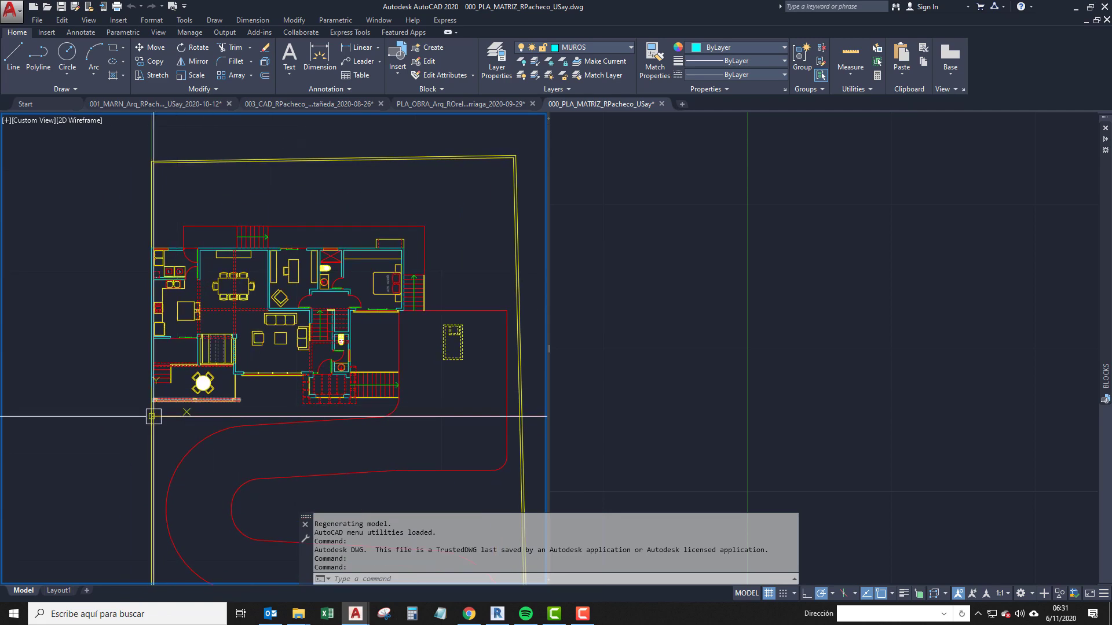
pyautogui.scroll(2, 188, 423)
pyautogui.moveTo(180, 379)
pyautogui.mouseDown(button='middle')
pyautogui.moveTo(187, 422)
pyautogui.moveTo(202, 431)
pyautogui.moveTo(196, 405)
pyautogui.mouseUp(button='middle')
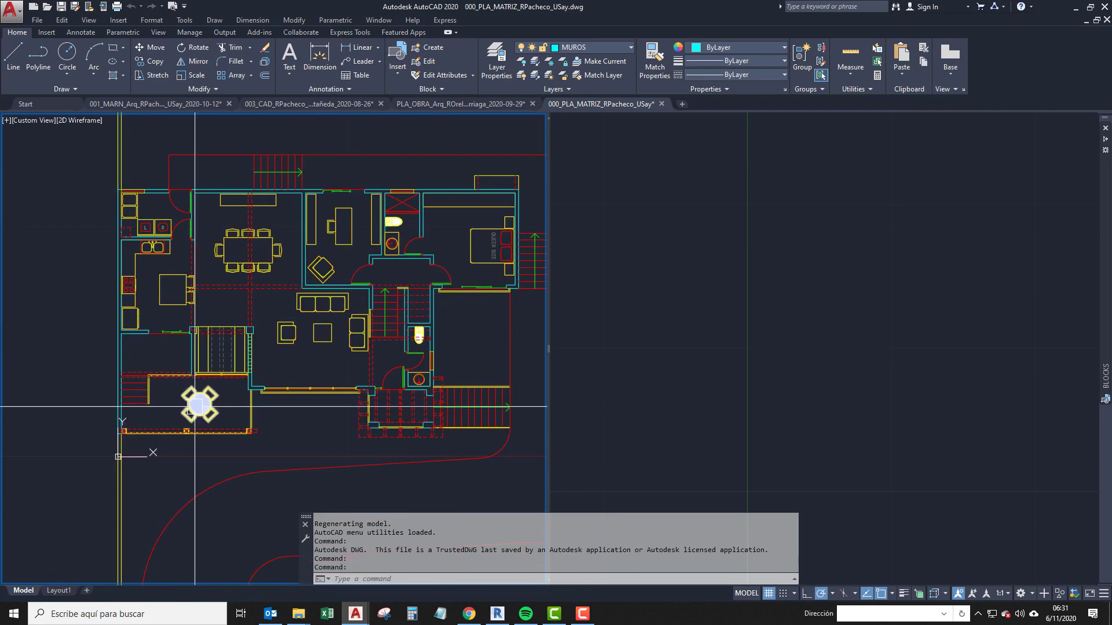
pyautogui.scroll(2, 147, 470)
pyautogui.scroll(2, 226, 444)
pyautogui.scroll(2, 174, 442)
pyautogui.write('dd')
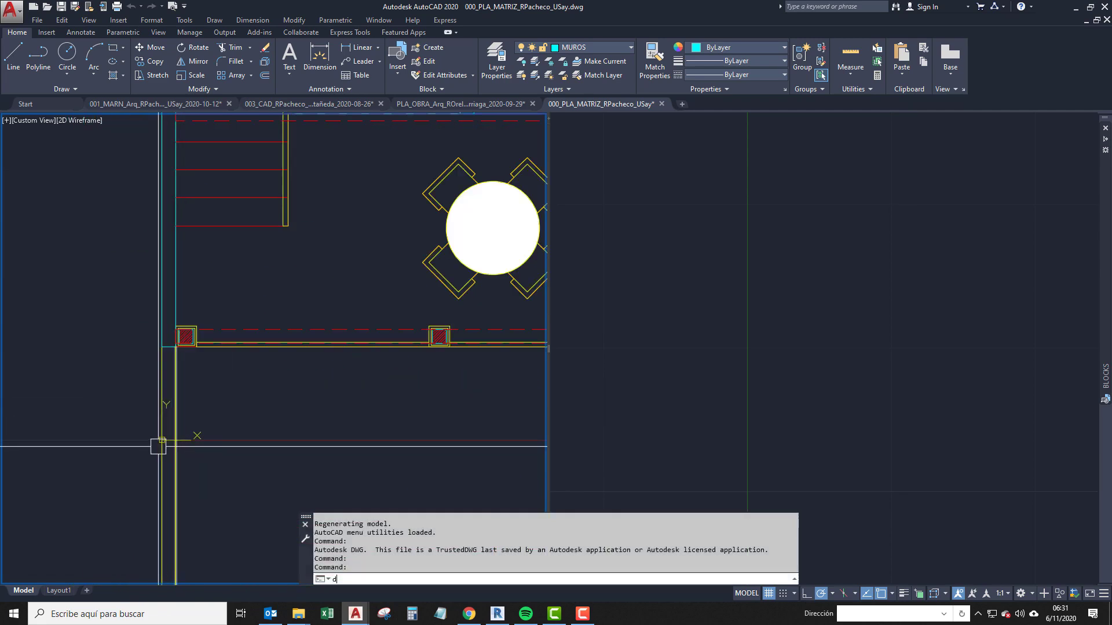
pyautogui.press('Return')
pyautogui.press('Escape')
pyautogui.press('Escape')
# Draw a short one-segment polyline from the origin 0,0,0 to a point inside the lot below the terrace.
pyautogui.write('pl')
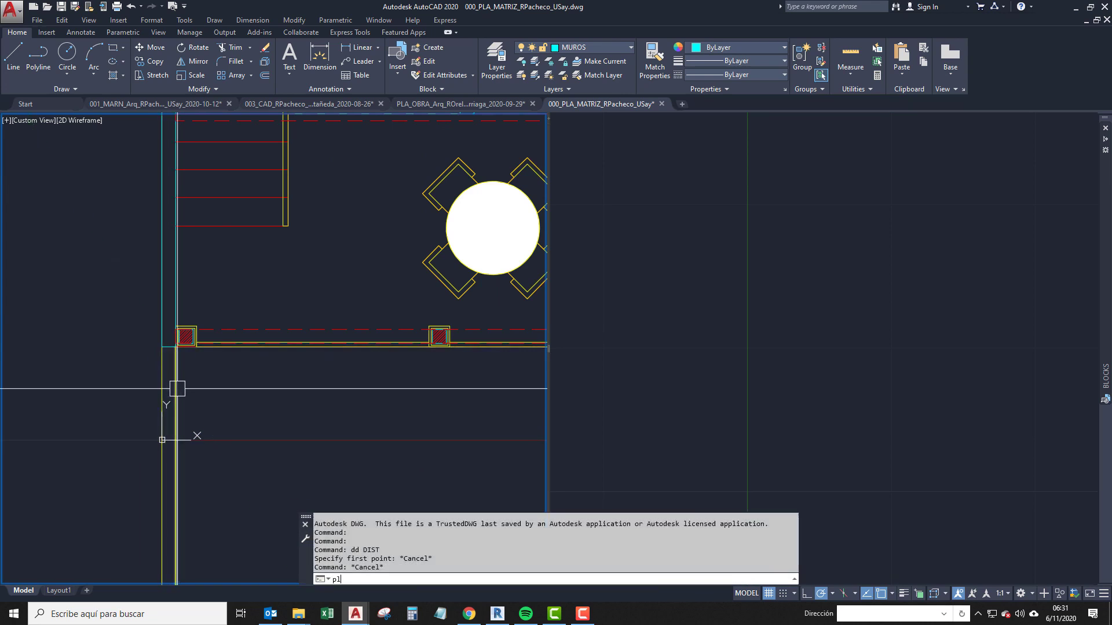
pyautogui.press('Return')
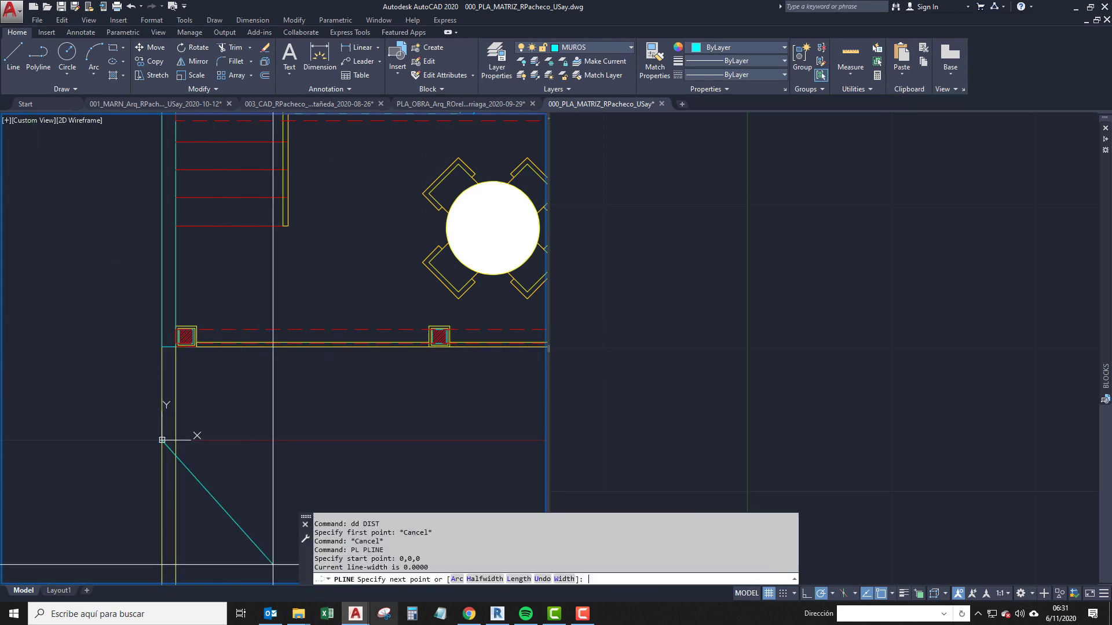
pyautogui.click(295, 430)
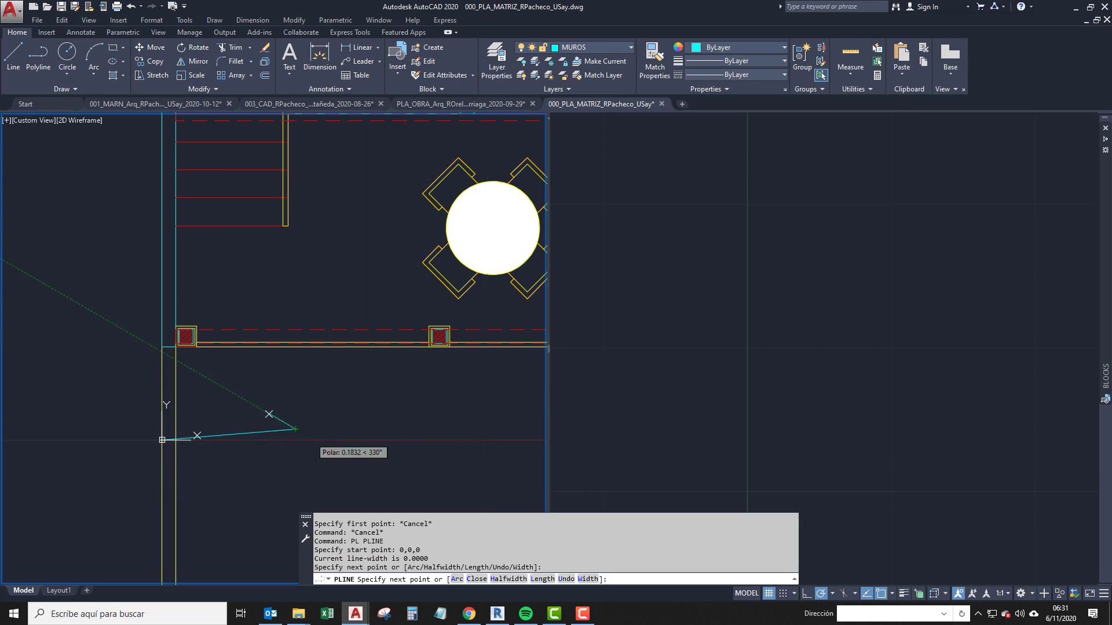
pyautogui.press('Escape')
# Measure the vertical distance from the drawing origin to the wall corner at the terrace edge.
pyautogui.scroll(2, 191, 419)
pyautogui.write('dd')
pyautogui.press('Return')
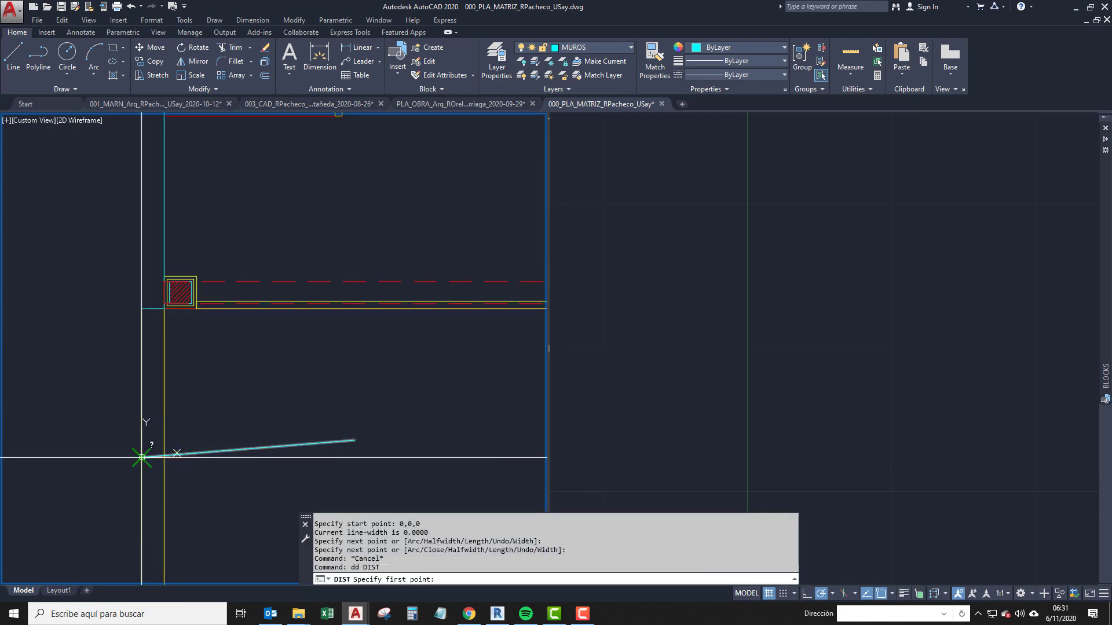
pyautogui.click(142, 457)
pyautogui.click(142, 309)
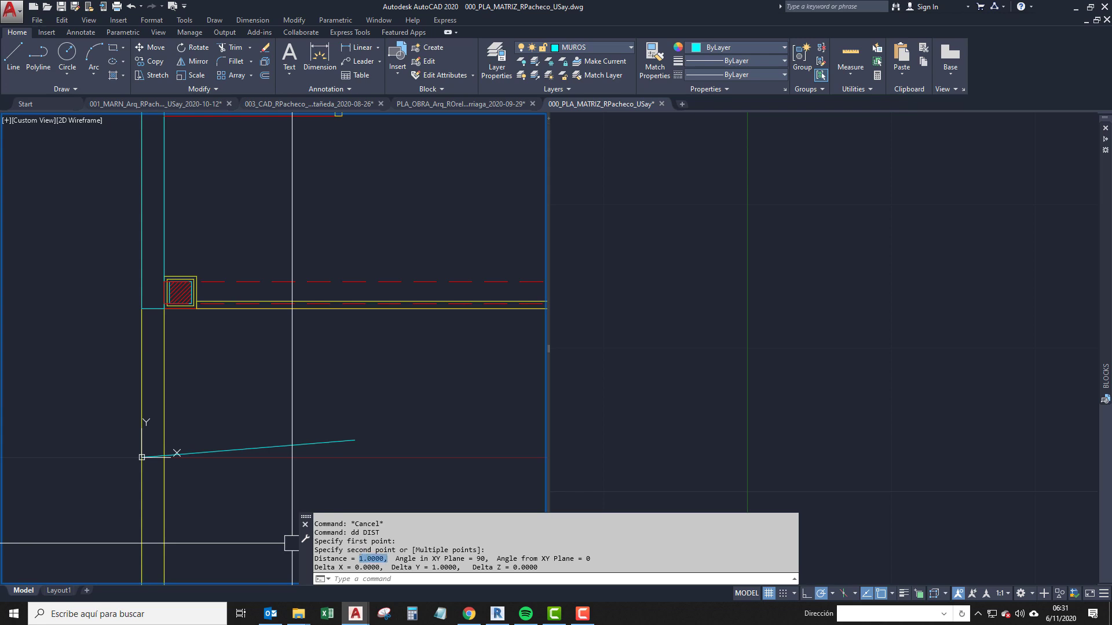
# Erase the auxiliary polyline that starts at the drawing origin.
pyautogui.click(318, 443)
pyautogui.scroll(-6, 300, 390)
pyautogui.write('e')
pyautogui.press('Return')
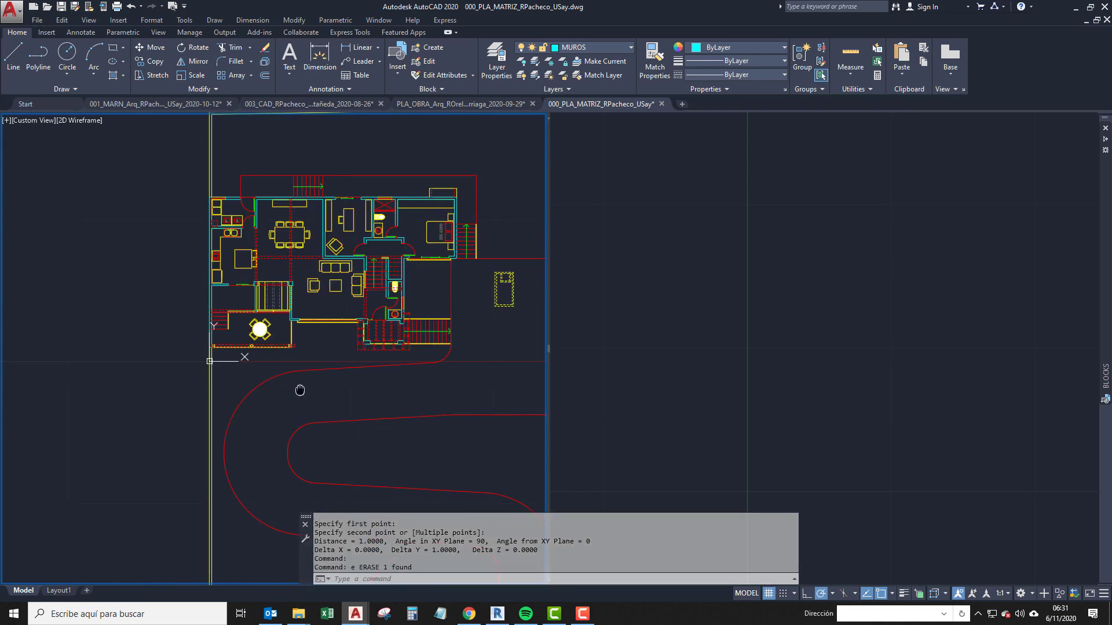
# Return from the floor plan to the 001_MARN drawing with the cut section.
pyautogui.moveTo(300, 390); pyautogui.dragTo(298, 337, button='middle')
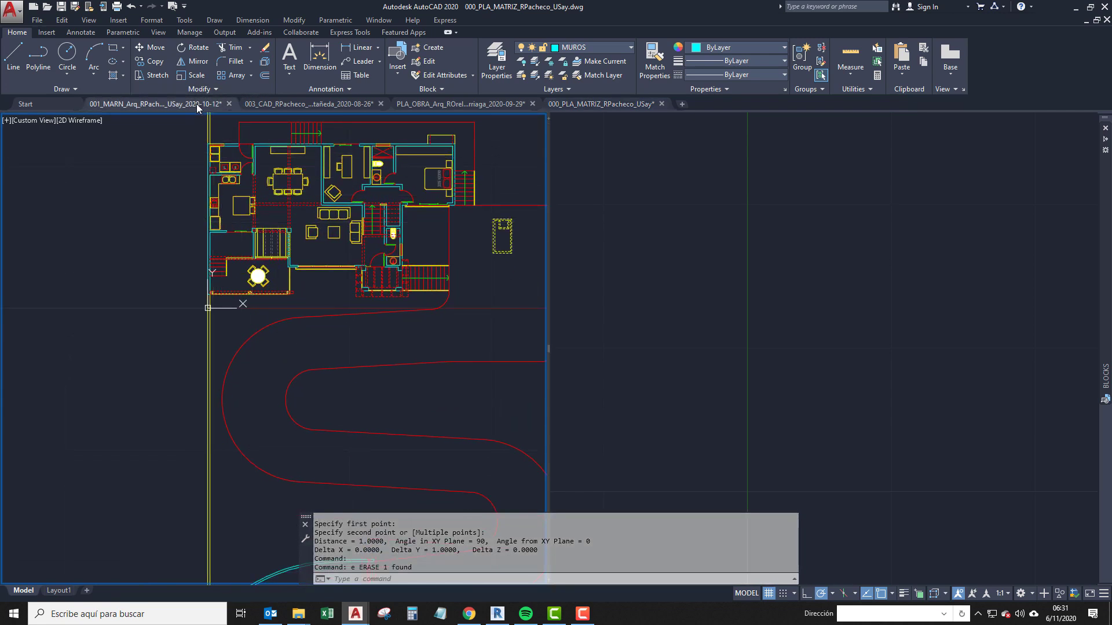
pyautogui.click(193, 106)
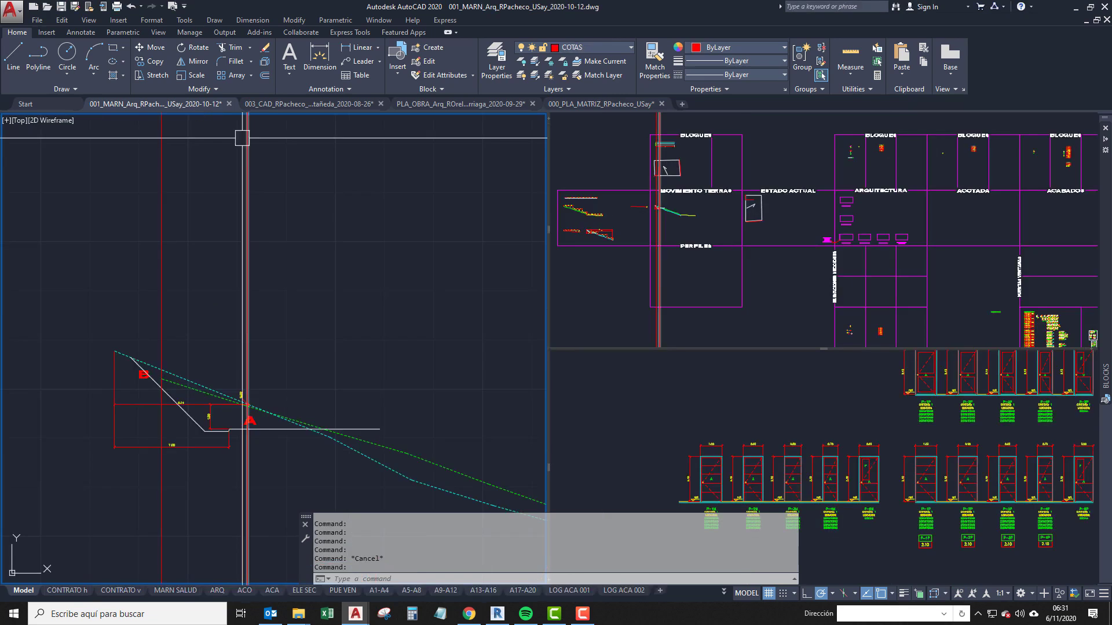
# Switch to the 000_PLA_MATRIZ drawing and examine the driveway and the house floor plan within the lot.
pyautogui.click(571, 106)
pyautogui.scroll(-2, 269, 263)
pyautogui.scroll(5, 282, 415)
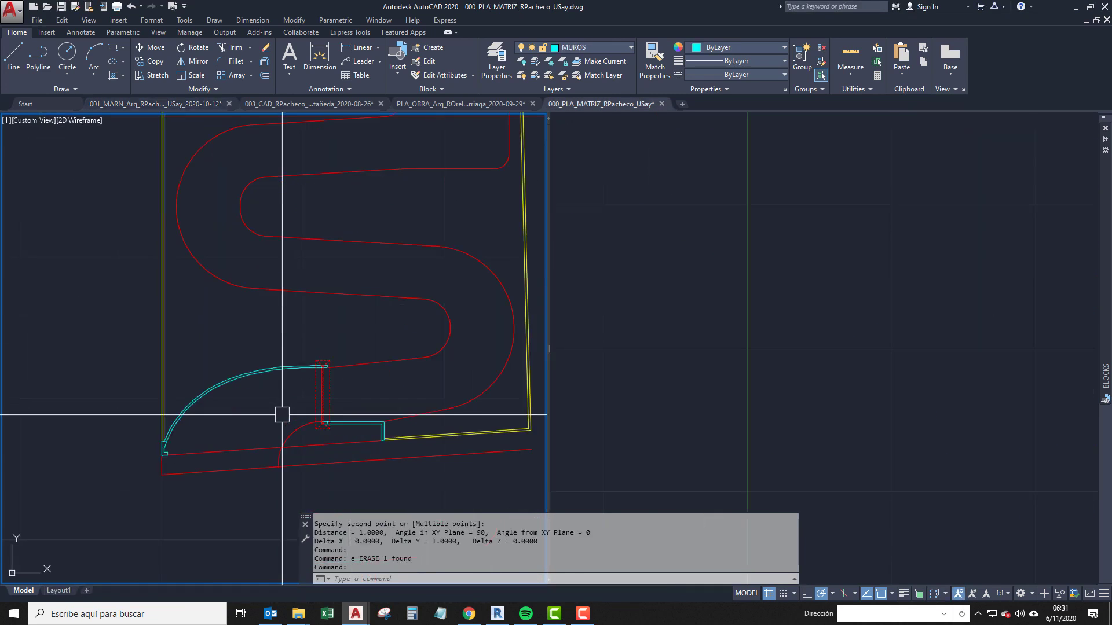
pyautogui.moveTo(222, 212)
pyautogui.mouseDown(button='middle')
pyautogui.moveTo(223, 297)
pyautogui.moveTo(206, 344)
pyautogui.mouseUp(button='middle')
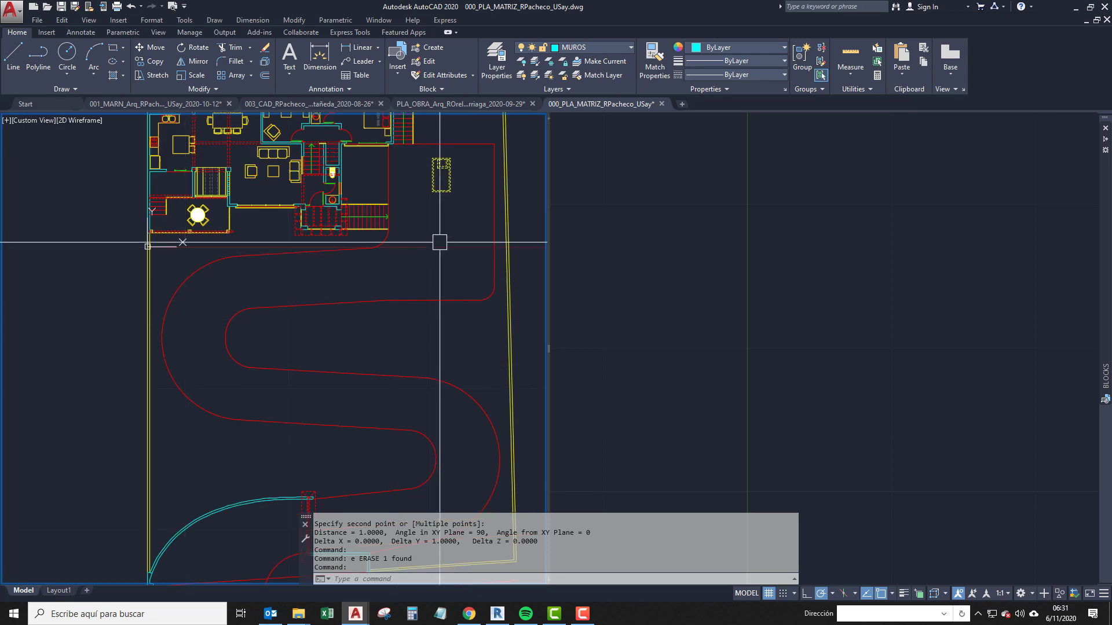
pyautogui.moveTo(390, 389); pyautogui.dragTo(332, 278, button='middle')
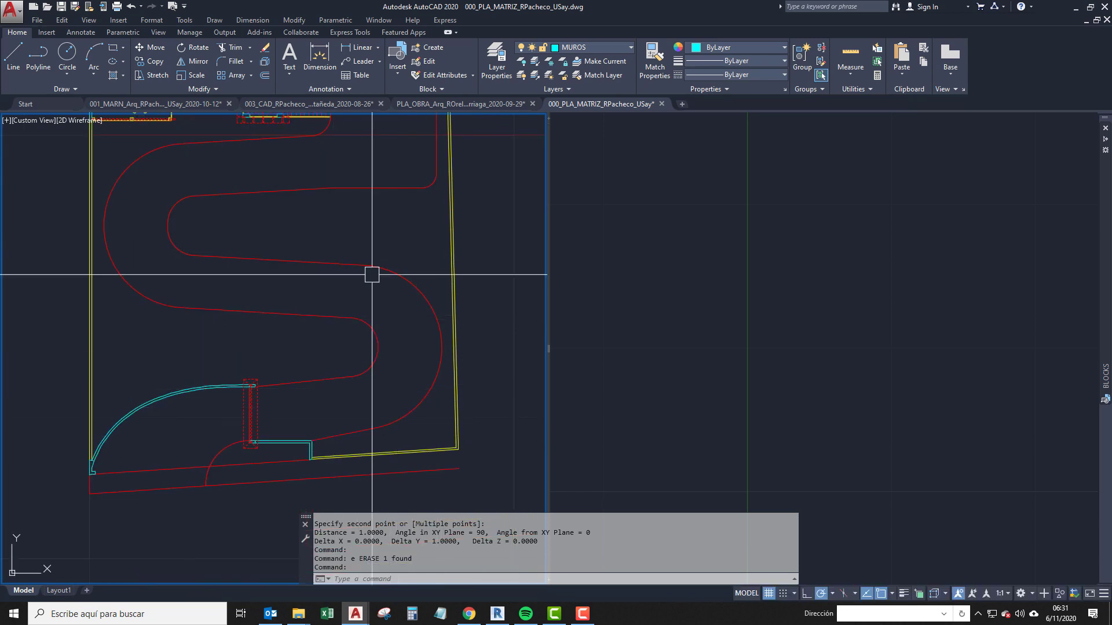
pyautogui.moveTo(225, 256); pyautogui.dragTo(327, 290, button='middle')
pyautogui.moveTo(319, 208)
pyautogui.mouseDown(button='middle')
pyautogui.moveTo(232, 340)
pyautogui.moveTo(310, 365)
pyautogui.mouseUp(button='middle')
pyautogui.click(307, 389)
pyautogui.click(235, 300)
pyautogui.press('Escape')
pyautogui.moveTo(236, 300)
pyautogui.mouseDown(button='middle')
pyautogui.moveTo(236, 373)
pyautogui.moveTo(227, 344)
pyautogui.mouseUp(button='middle')
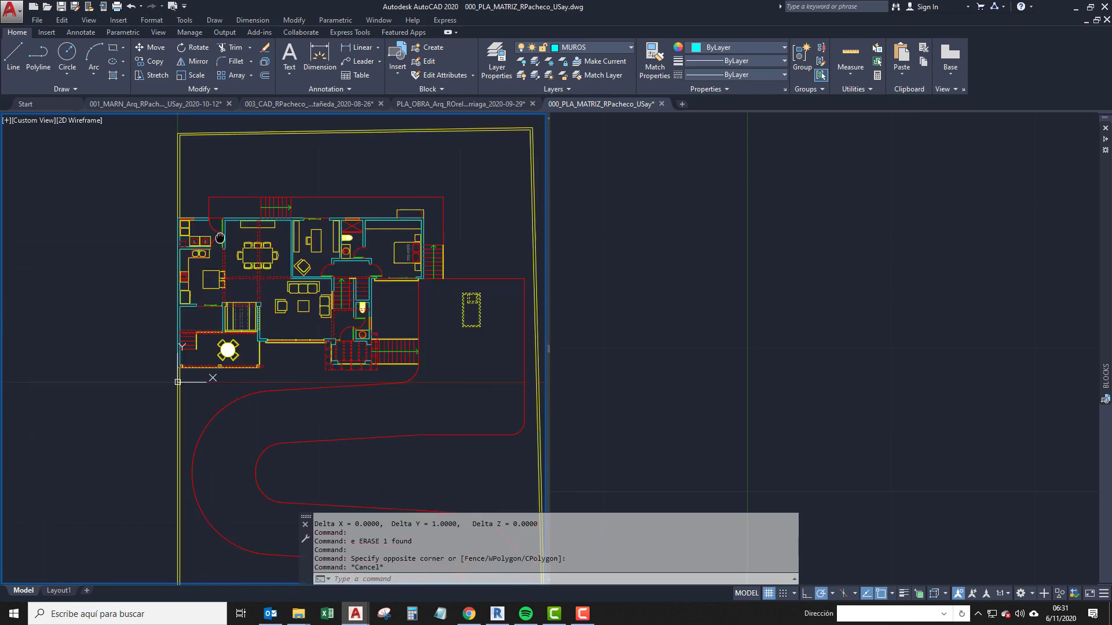
pyautogui.moveTo(218, 260); pyautogui.dragTo(213, 311, button='middle')
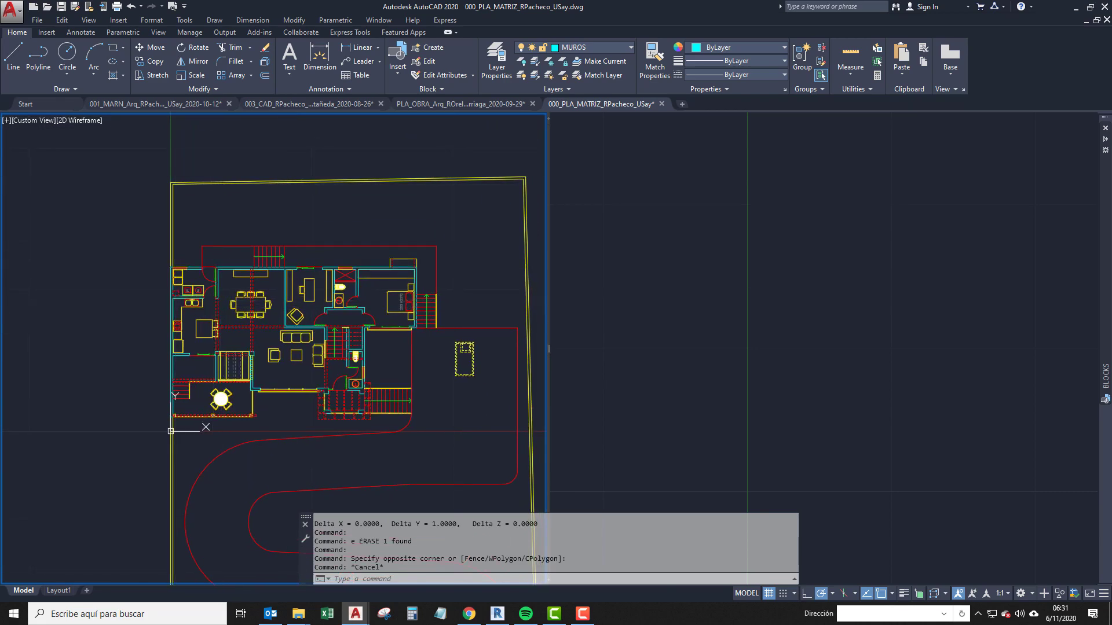
# Switch to the Revit model and orbit the 3D view to look at the house front and terrace.
pyautogui.hotkey('ctrl', 'Tab')
pyautogui.click(497, 621)
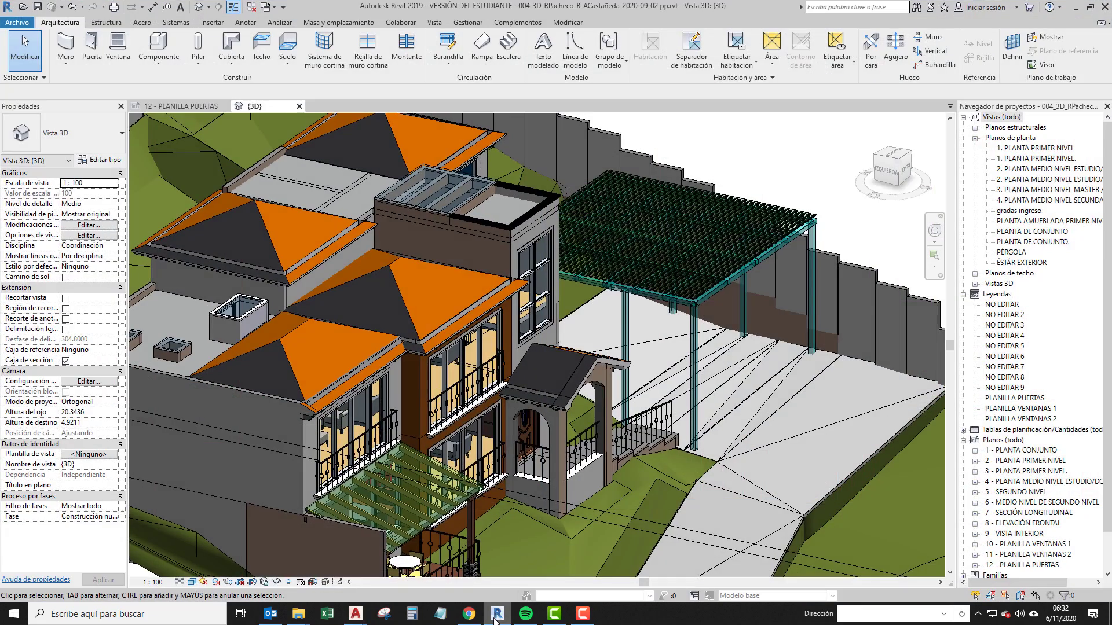
pyautogui.keyDown('shift'); pyautogui.moveTo(408, 382); pyautogui.dragTo(313, 260, button='middle'); pyautogui.keyUp('shift')
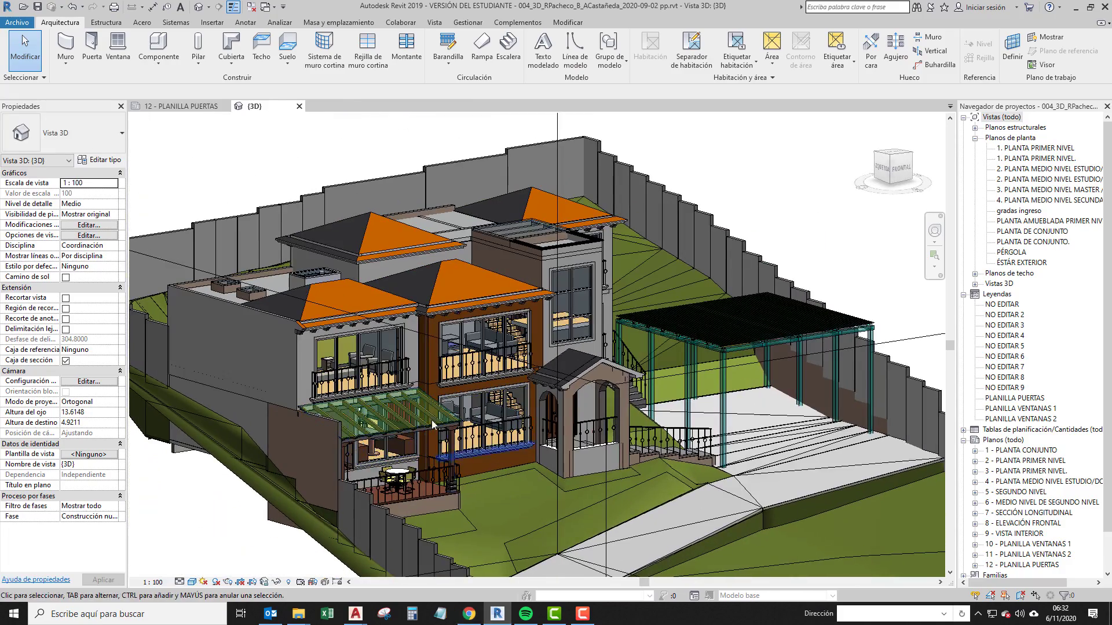
# Open the 1. PLANTA PRIMER NIVEL floor plan and examine the levels around the pergola, living room and porch.
pyautogui.click(1045, 149)
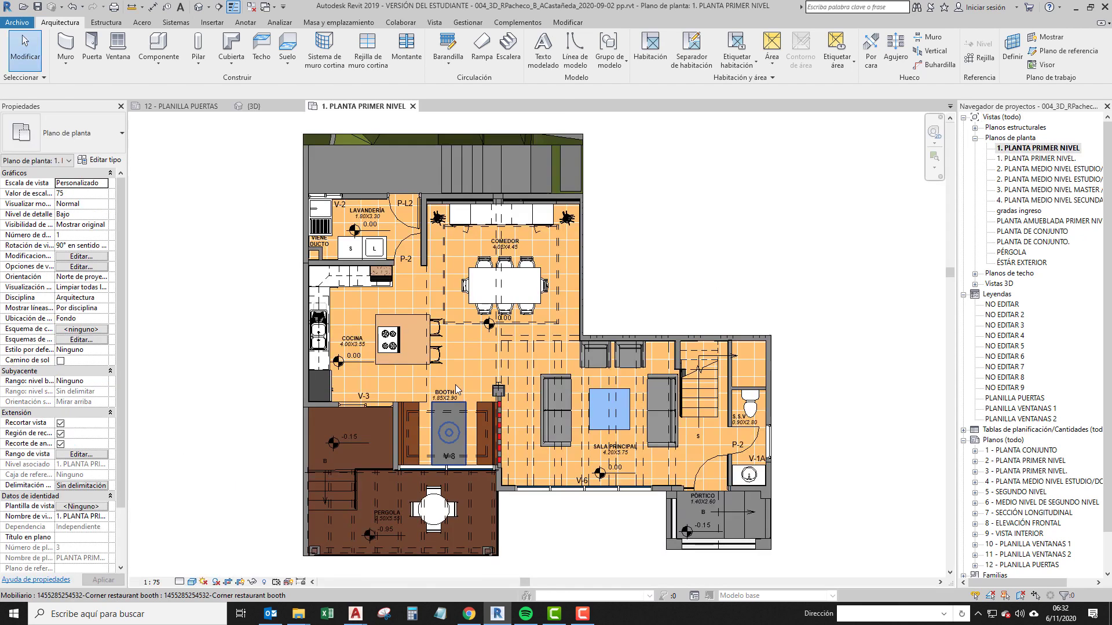
pyautogui.moveTo(455, 384); pyautogui.dragTo(462, 345, button='middle')
pyautogui.scroll(-1, 511, 241)
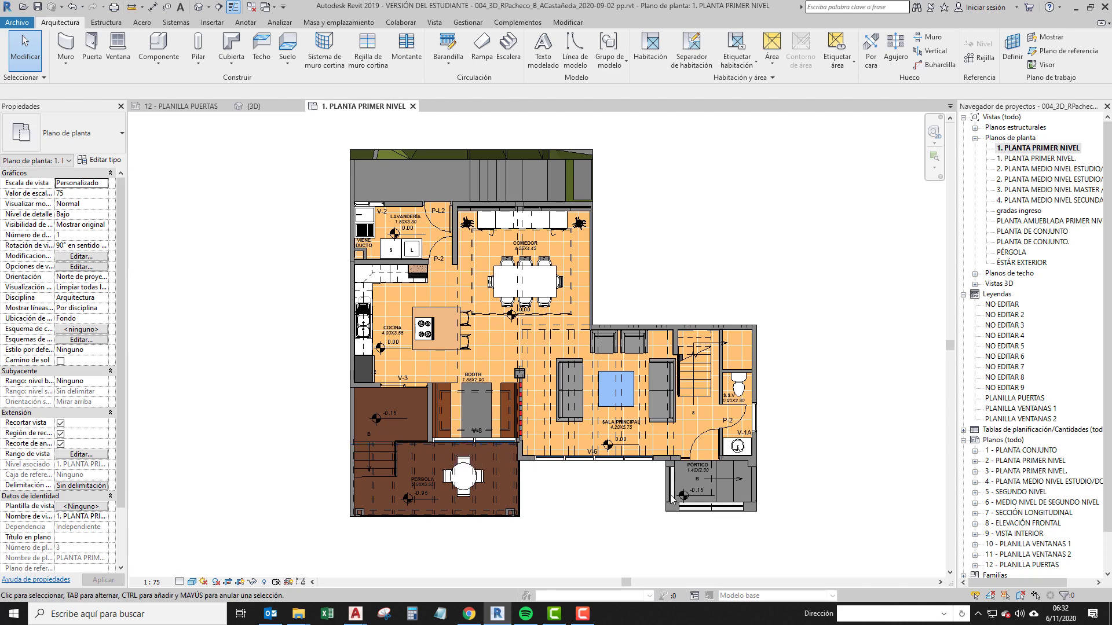
pyautogui.moveTo(608, 475); pyautogui.dragTo(590, 442, button='middle')
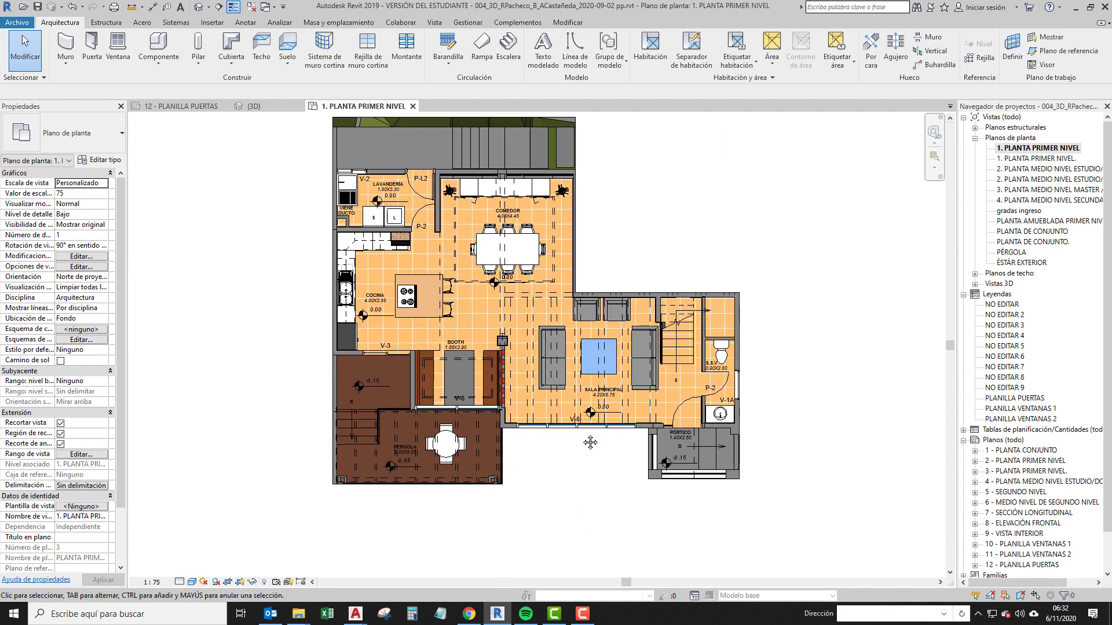
pyautogui.moveTo(518, 413); pyautogui.dragTo(517, 447, button='middle')
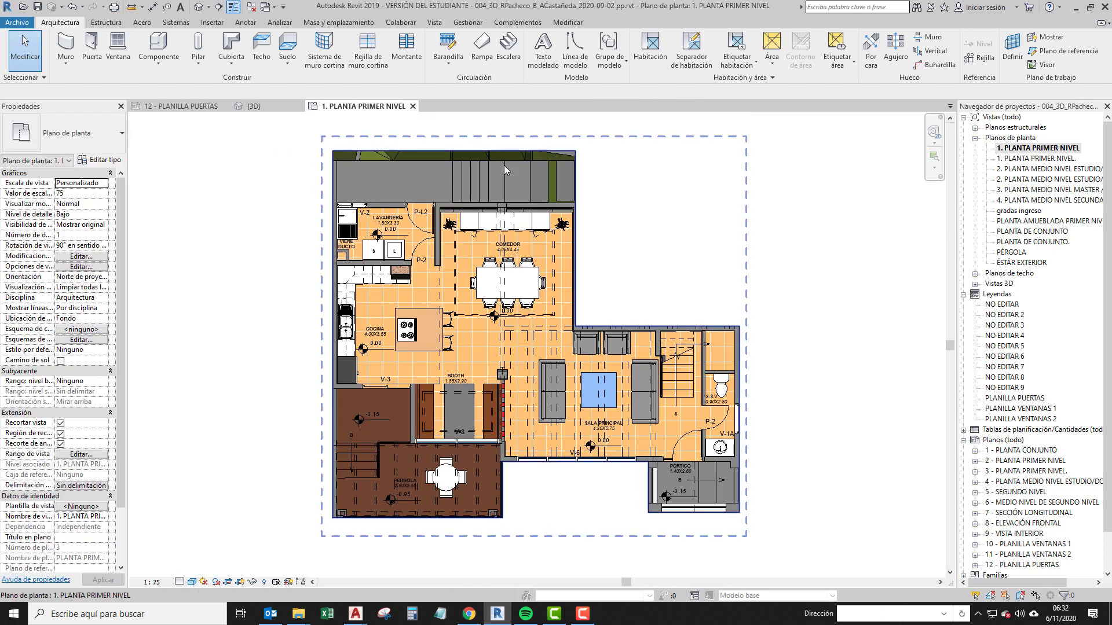
# Return to the 001_MARN drawing in AutoCAD and examine the vertical cut dimension beside point A of the section.
pyautogui.hotkey('alt', 'Tab')
pyautogui.click(725, 165)
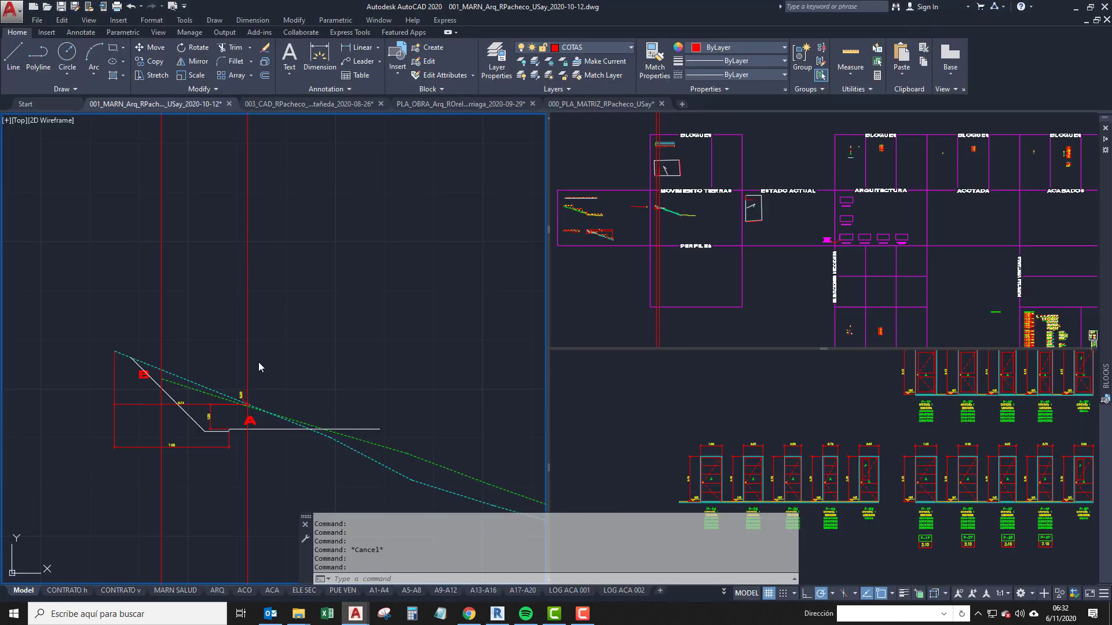
pyautogui.moveTo(327, 392)
pyautogui.mouseDown(button='middle')
pyautogui.moveTo(342, 363)
pyautogui.moveTo(386, 330)
pyautogui.moveTo(353, 401)
pyautogui.mouseUp(button='middle')
pyautogui.scroll(1, 395, 410)
pyautogui.click(417, 381)
pyautogui.press('Escape')
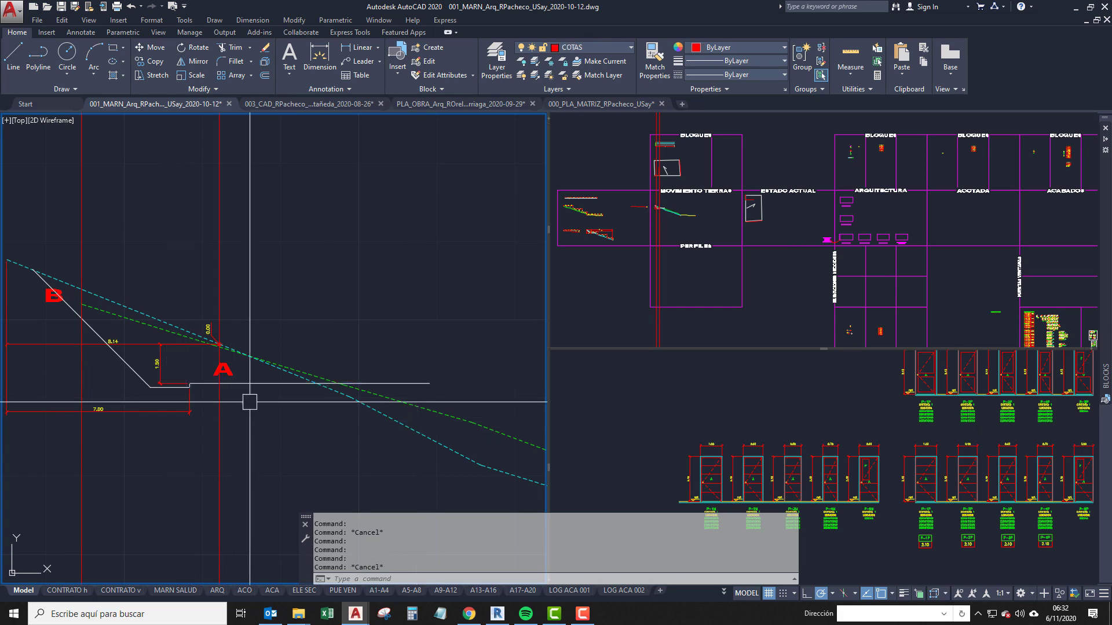
pyautogui.click(400, 377)
pyautogui.scroll(5, 163, 364)
pyautogui.press('Escape')
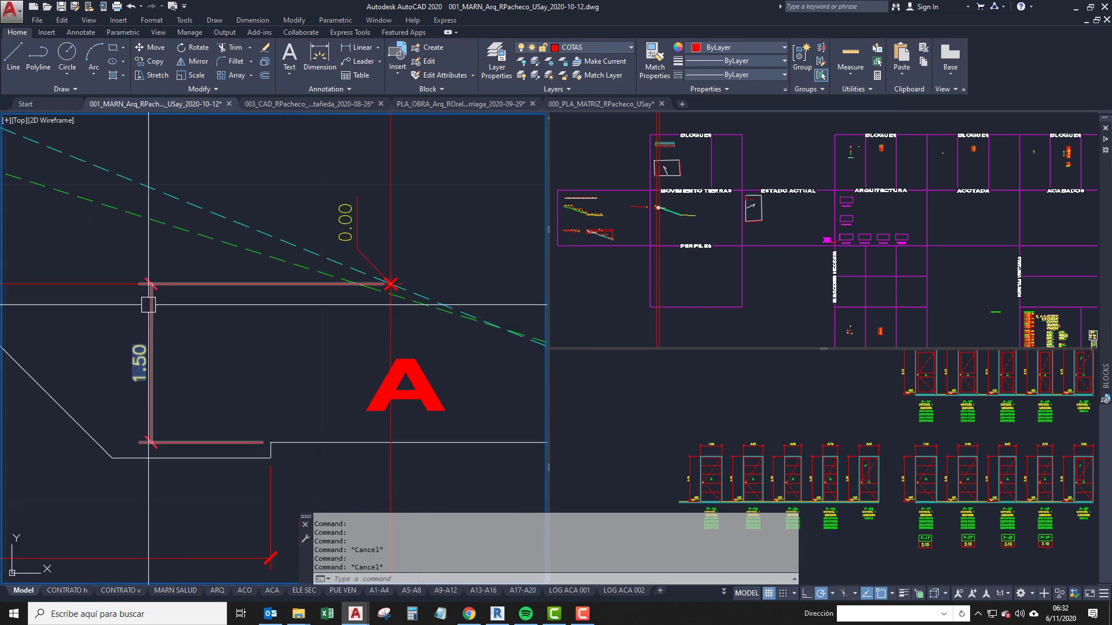
pyautogui.scroll(-2, 141, 387)
pyautogui.moveTo(155, 339); pyautogui.dragTo(156, 342, button='middle')
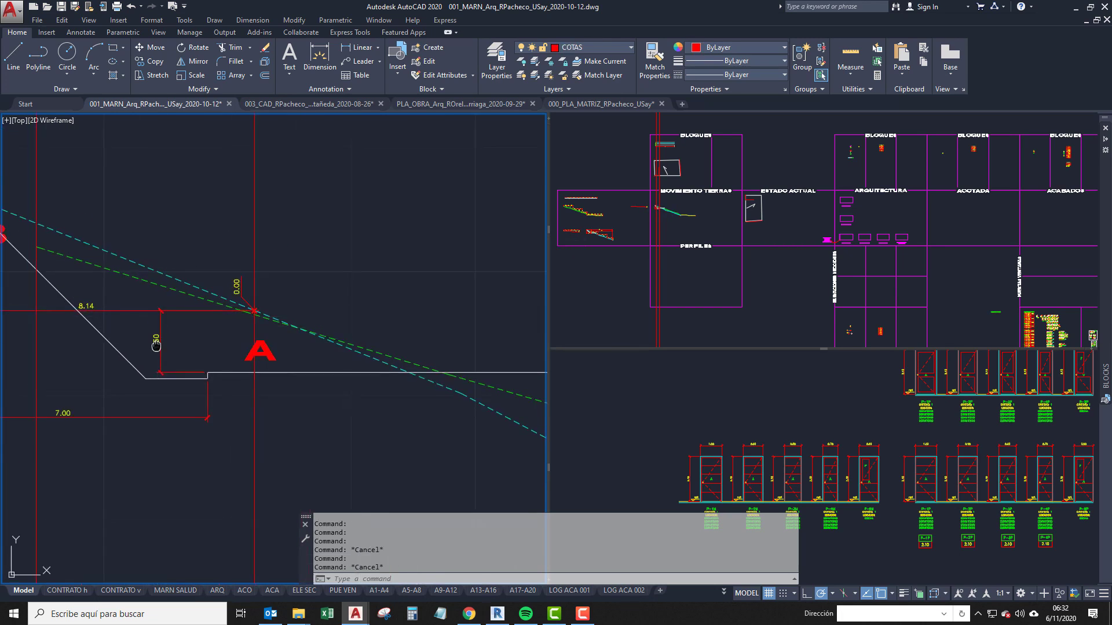
# Select the horizontal platform polyline of the cut section to check its properties and extent.
pyautogui.scroll(-1, 162, 358)
pyautogui.moveTo(306, 371); pyautogui.dragTo(244, 371, button='middle')
pyautogui.scroll(2, 344, 362)
pyautogui.click(351, 370)
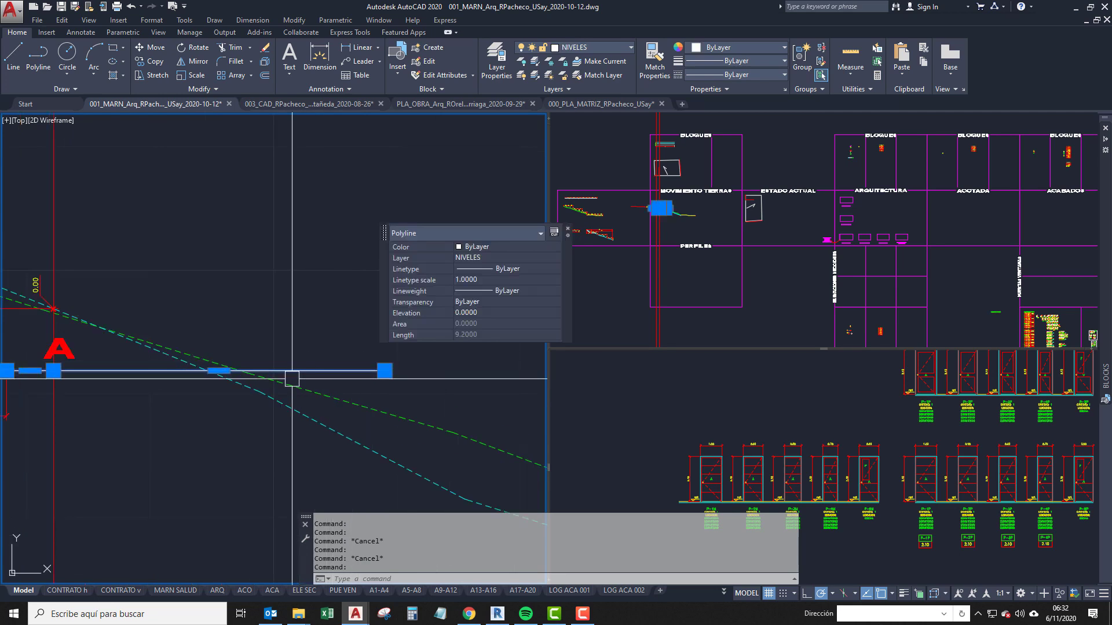
pyautogui.scroll(-2, 293, 377)
pyautogui.press('Escape')
pyautogui.scroll(-3, 241, 330)
# Examine the dimensioned terrain profile with numbered stations starting at point B.
pyautogui.moveTo(241, 330); pyautogui.dragTo(236, 359, button='middle')
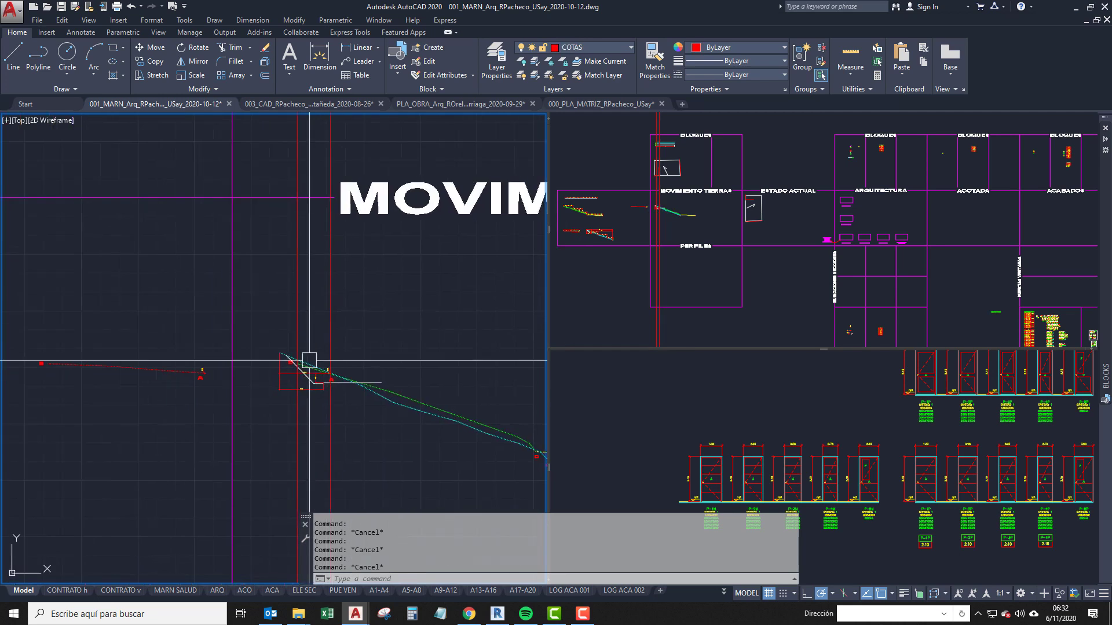
pyautogui.scroll(4, 305, 365)
pyautogui.scroll(-4, 306, 366)
pyautogui.moveTo(218, 408); pyautogui.dragTo(414, 399, button='middle')
pyautogui.scroll(-4, 414, 400)
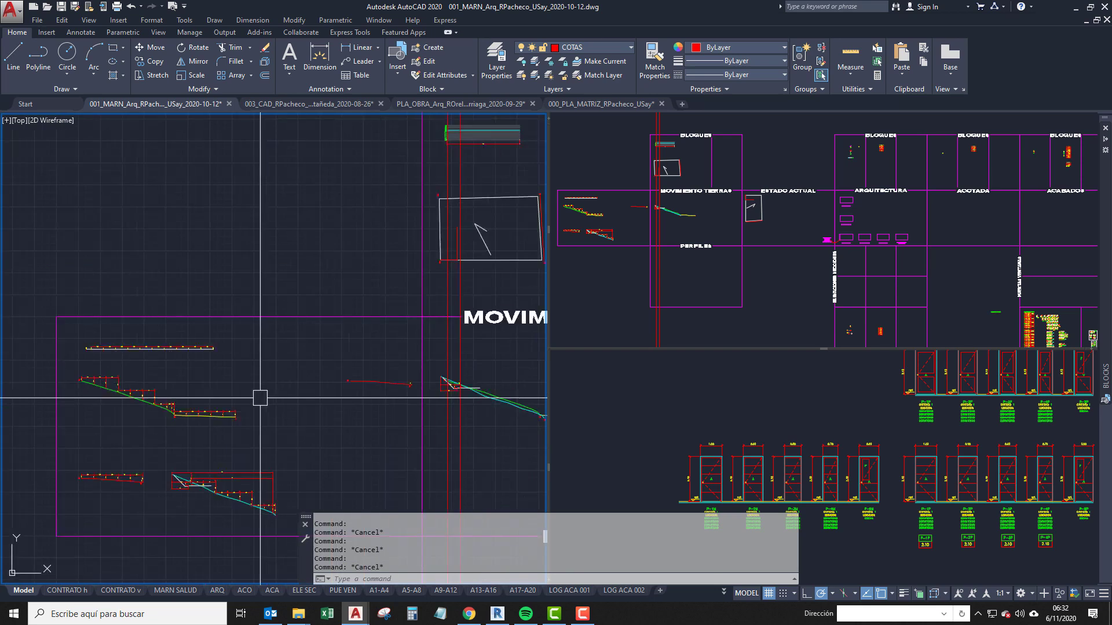
pyautogui.moveTo(156, 409); pyautogui.dragTo(285, 385, button='middle')
pyautogui.scroll(6, 237, 354)
pyautogui.scroll(2, 169, 310)
pyautogui.moveTo(187, 338); pyautogui.dragTo(223, 461, button='middle')
pyautogui.scroll(4, 133, 498)
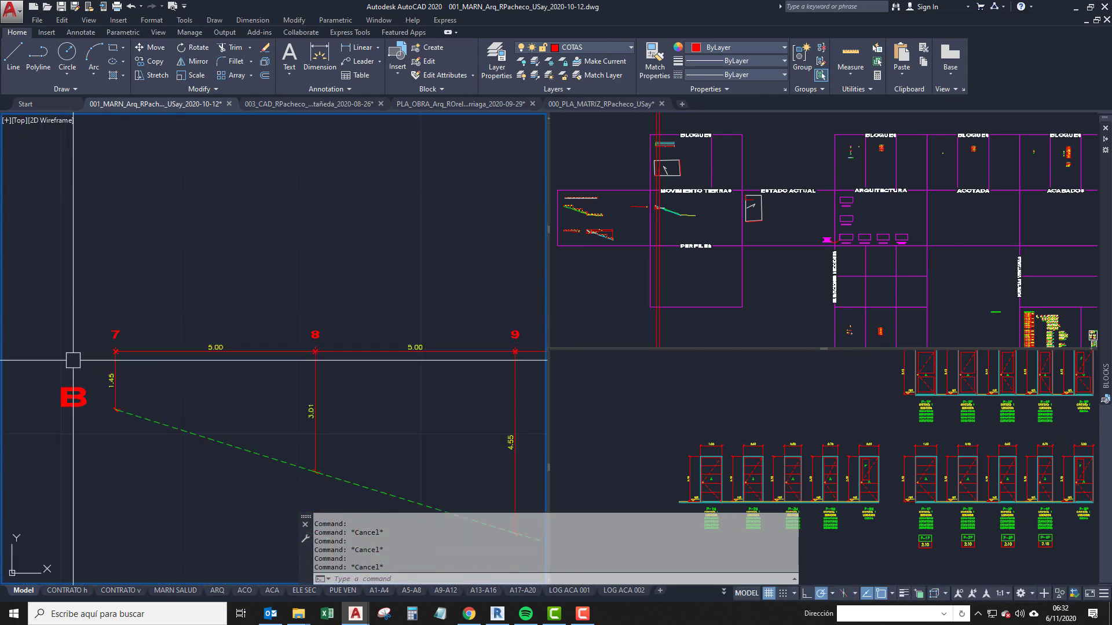
# Draw a horizontal construction line through station 7 at the start of the upper terrain profile.
pyautogui.moveTo(103, 397); pyautogui.dragTo(102, 401, button='middle')
pyautogui.write('xh')
pyautogui.press('Return')
pyautogui.scroll(6, 112, 376)
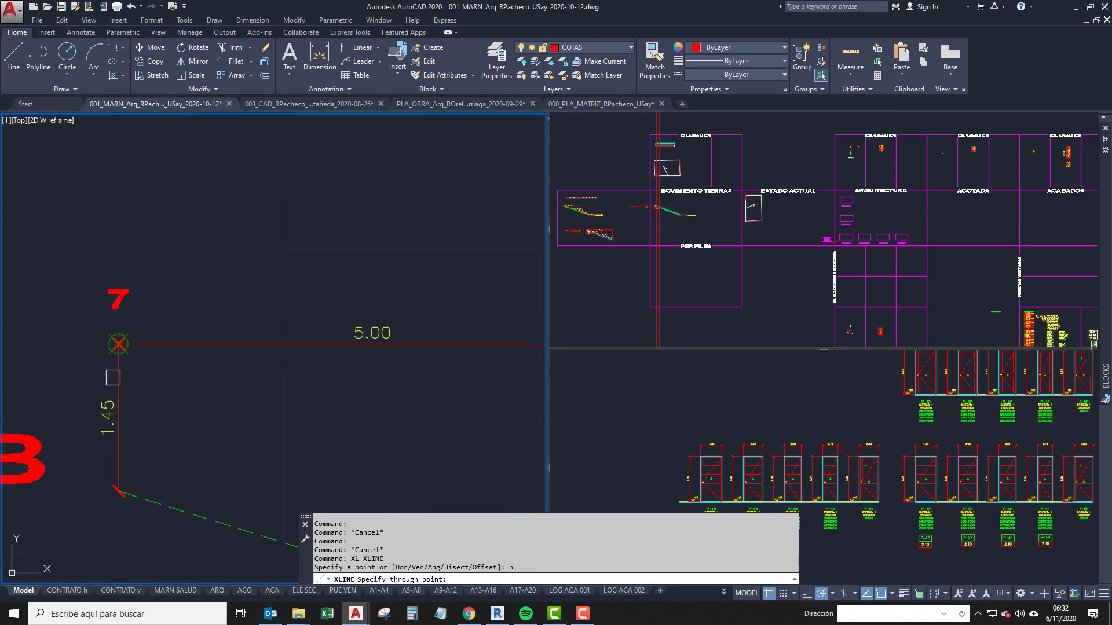
pyautogui.click(122, 322)
pyautogui.scroll(-5, 122, 336)
pyautogui.press('Return')
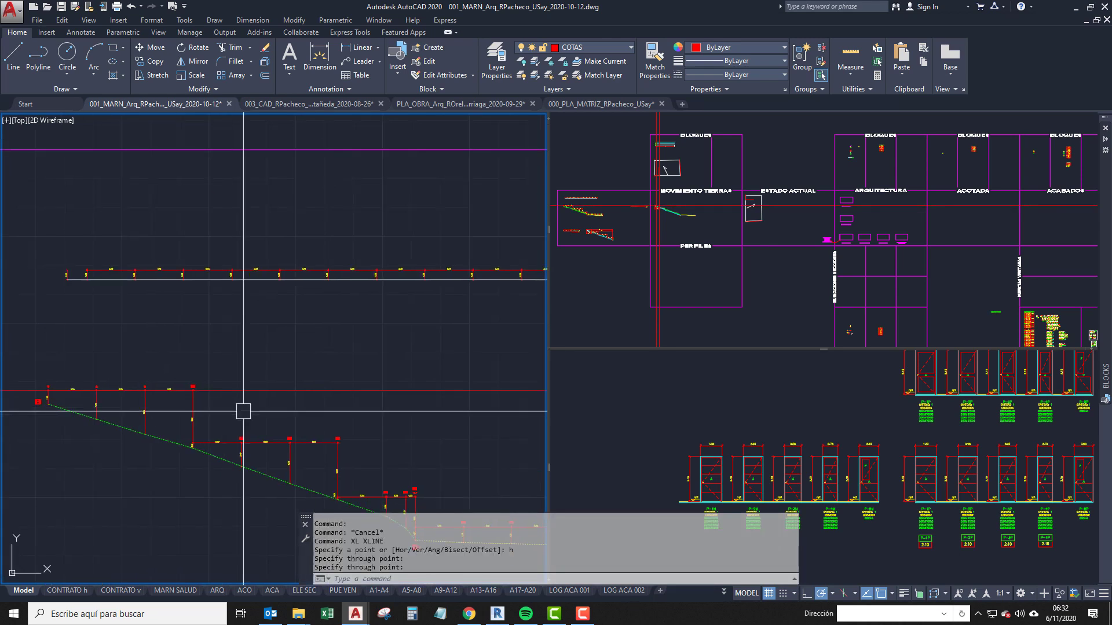
# Move the horizontal construction line from station 10 down to the next reference level, at the top of the 0.58 dimension.
pyautogui.click(281, 360)
pyautogui.click(229, 423)
pyautogui.scroll(2, 229, 422)
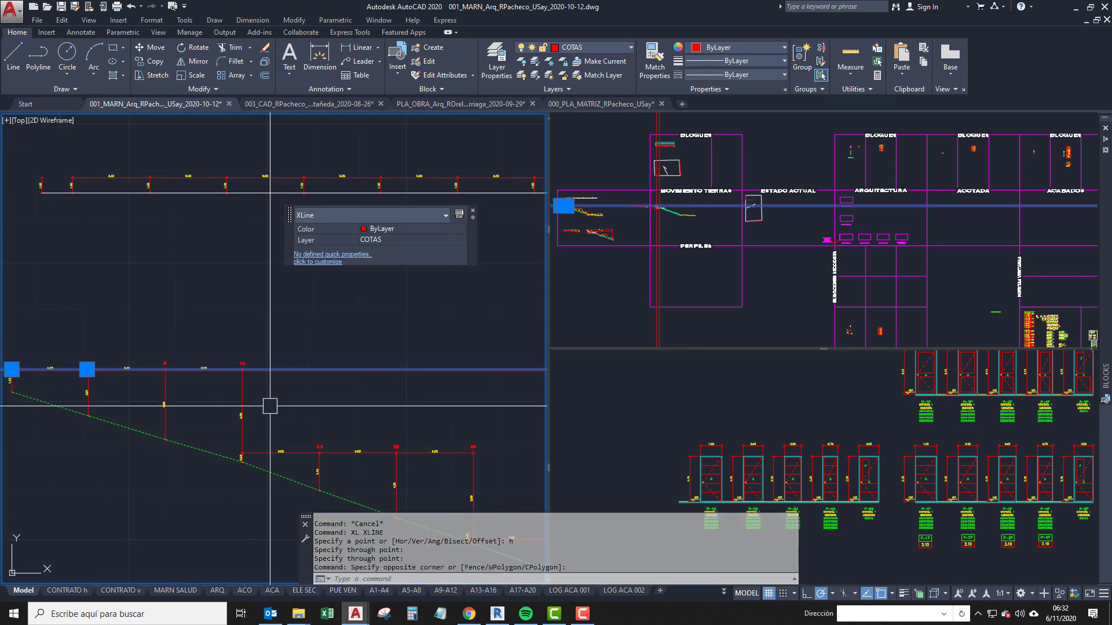
pyautogui.scroll(8, 226, 367)
pyautogui.write('m')
pyautogui.press('Return')
pyautogui.click(214, 294)
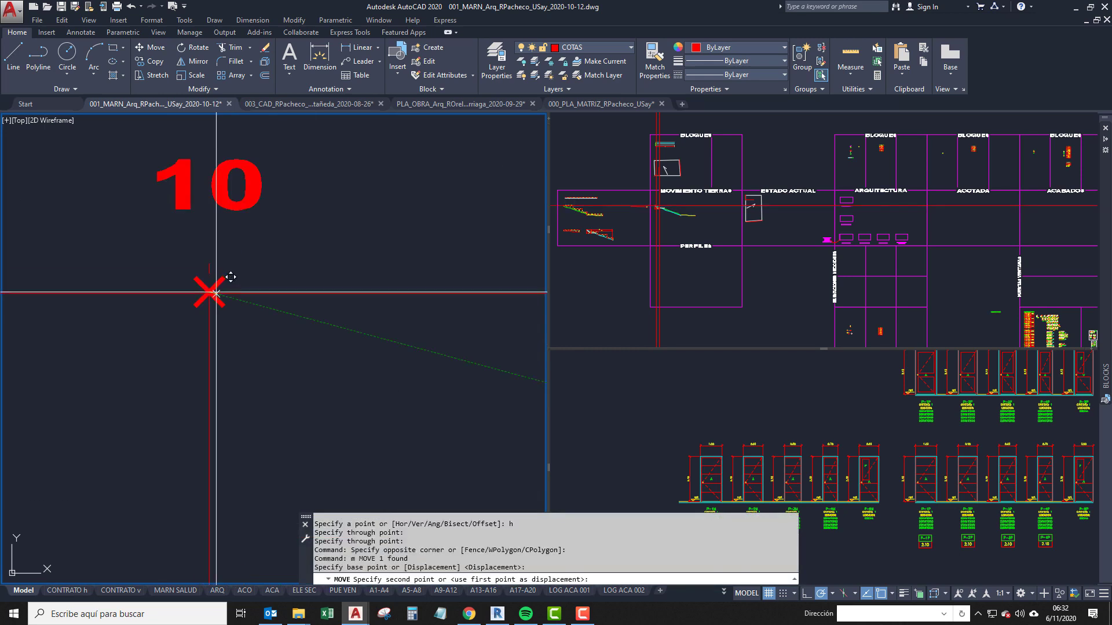
pyautogui.scroll(-4, 231, 312)
pyautogui.click(251, 439)
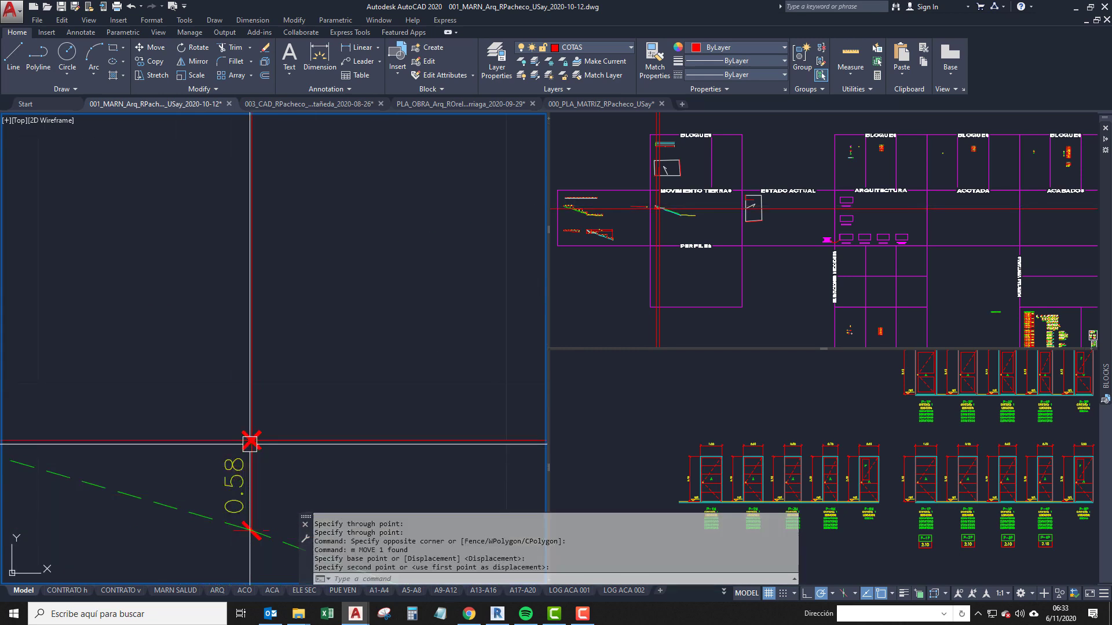
pyautogui.press('Return')
pyautogui.scroll(-6, 260, 458)
pyautogui.press('Escape')
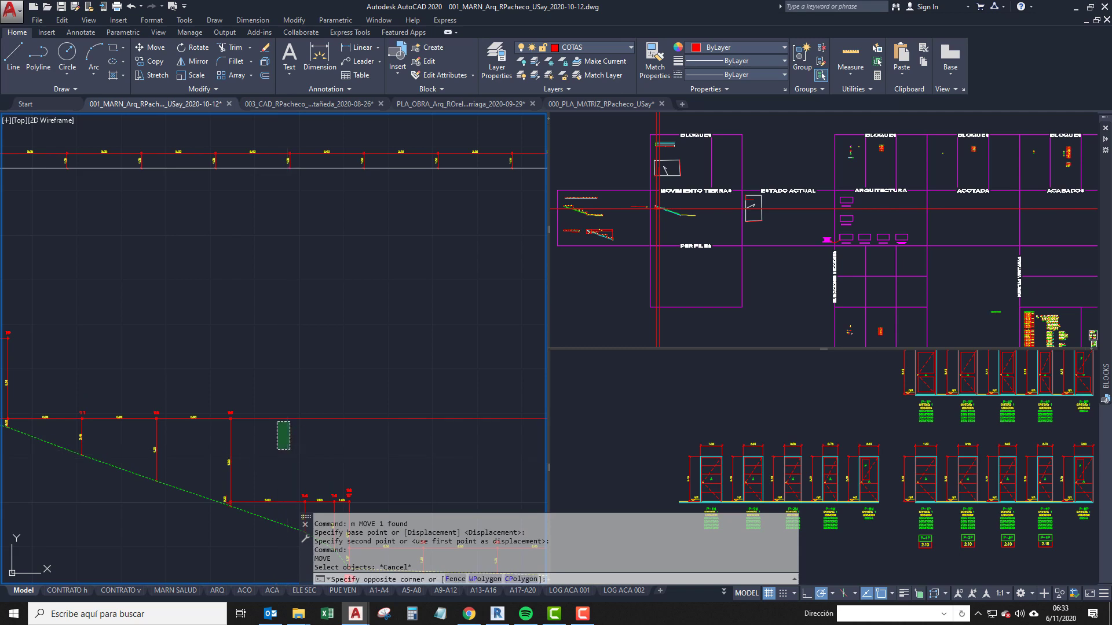
# Move the horizontal construction line from station 13 down to the top of the 0.30 dimension below it.
pyautogui.click(255, 404)
pyautogui.scroll(5, 228, 424)
pyautogui.write('c')
pyautogui.press('Escape')
pyautogui.click(285, 387)
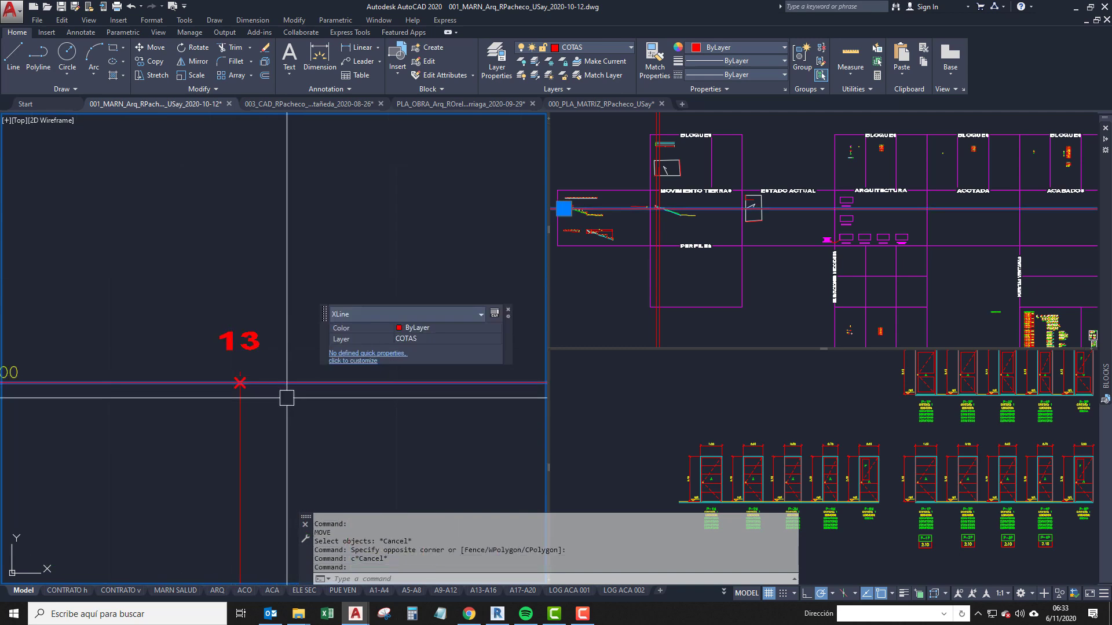
pyautogui.write('m')
pyautogui.press('Return')
pyautogui.click(238, 387)
pyautogui.scroll(-3, 240, 342)
pyautogui.scroll(6, 249, 452)
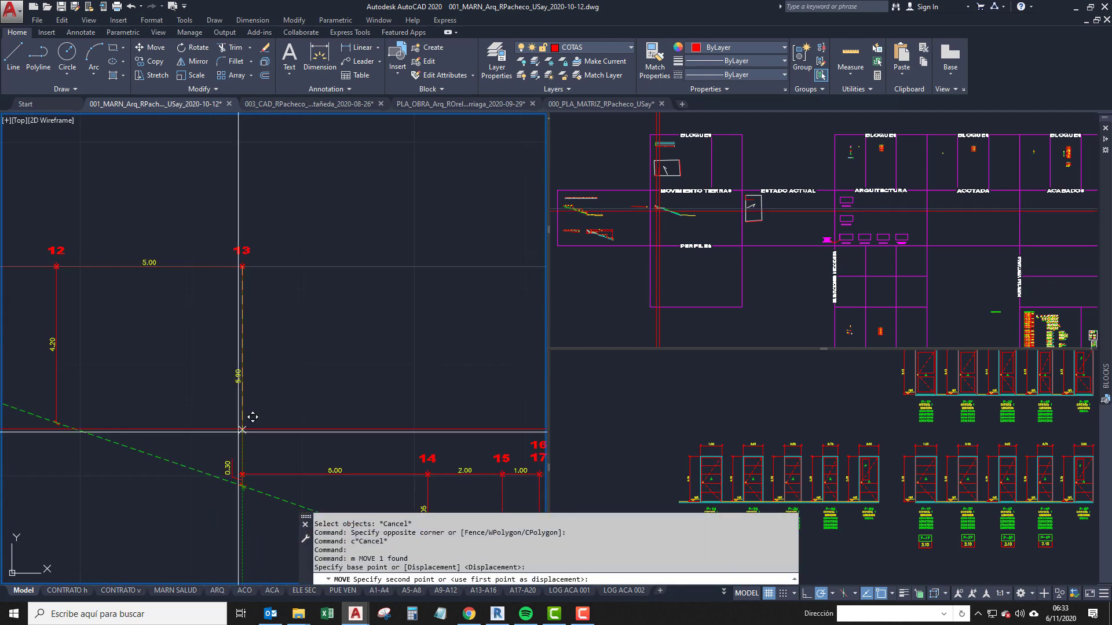
pyautogui.press('Escape')
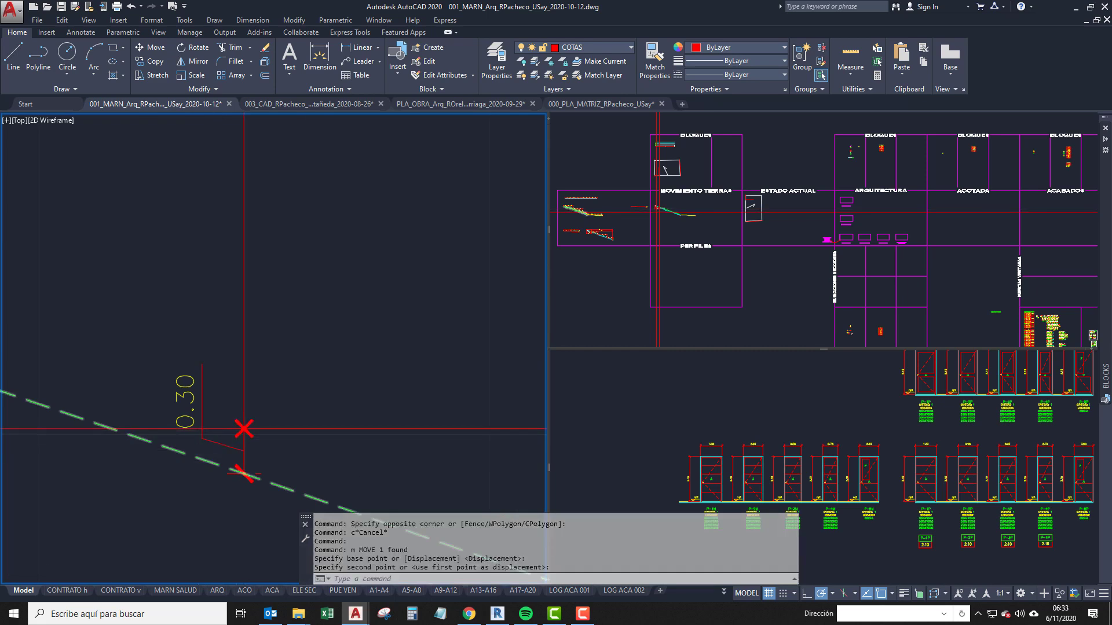
# Erase the auxiliary horizontal construction line from the terrain profile.
pyautogui.scroll(-4, 249, 431)
pyautogui.click(290, 436)
pyautogui.click(243, 400)
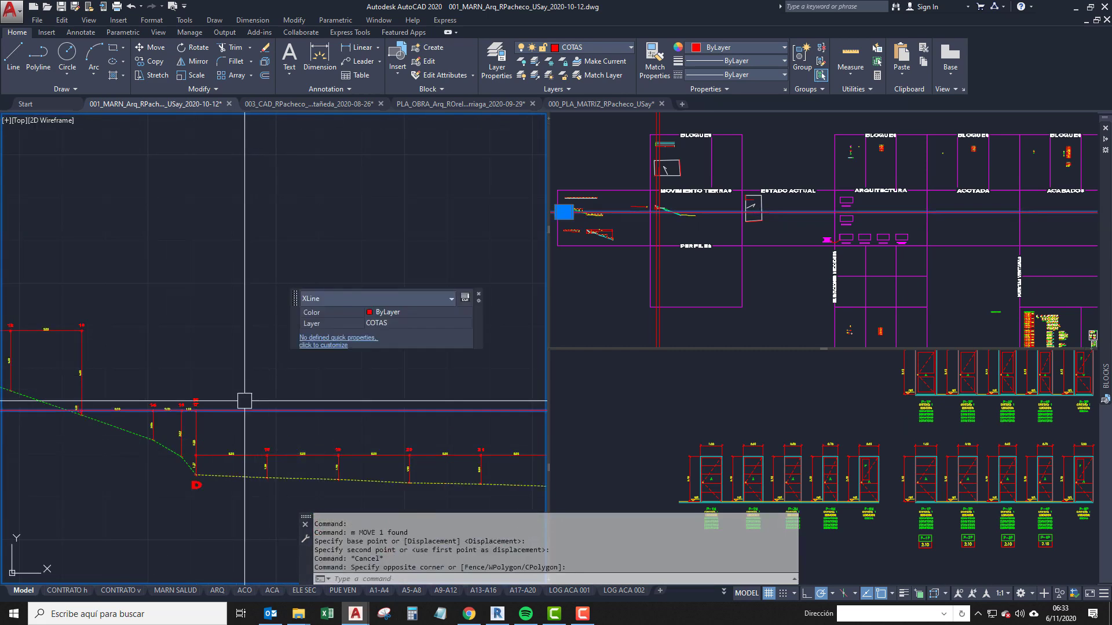
pyautogui.write('e')
pyautogui.press('Return')
# Return to the cut section and select its horizontal platform polyline to check where it meets the terrain lines.
pyautogui.scroll(-8, 219, 441)
pyautogui.moveTo(196, 461)
pyautogui.mouseDown(button='middle')
pyautogui.moveTo(269, 436)
pyautogui.moveTo(165, 402)
pyautogui.moveTo(159, 415)
pyautogui.mouseUp(button='middle')
pyautogui.moveTo(402, 401); pyautogui.dragTo(288, 441, button='middle')
pyautogui.scroll(5, 300, 395)
pyautogui.scroll(-3, 321, 380)
pyautogui.moveTo(305, 375); pyautogui.dragTo(232, 410, button='middle')
pyautogui.moveTo(194, 386); pyautogui.dragTo(192, 409, button='middle')
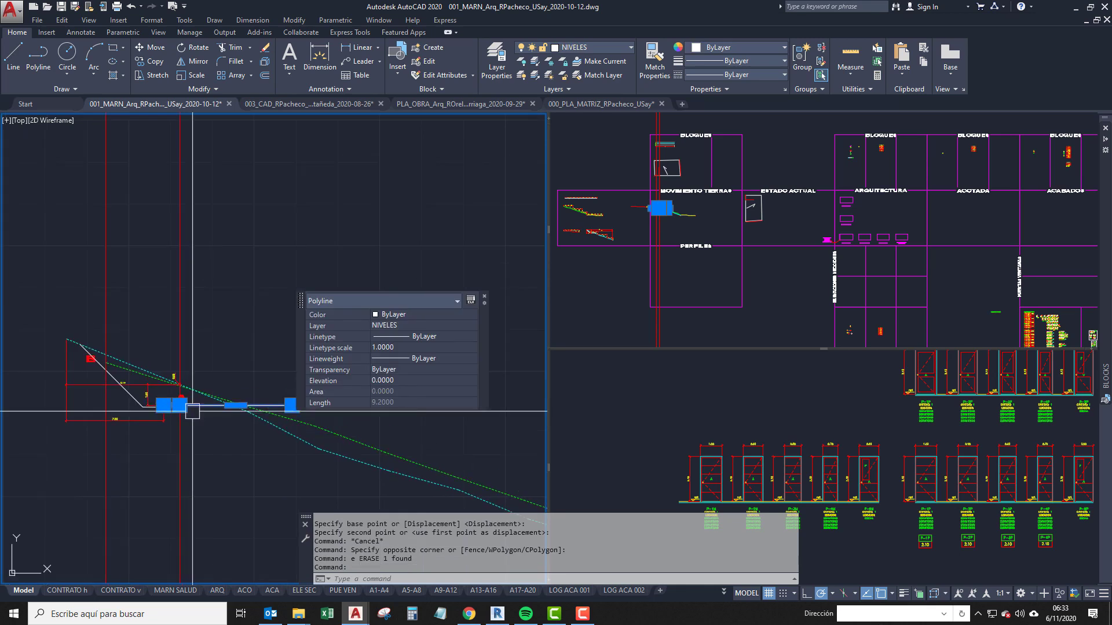
pyautogui.scroll(2, 195, 408)
pyautogui.press('Escape')
pyautogui.click(199, 405)
pyautogui.moveTo(173, 455); pyautogui.dragTo(166, 470, button='middle')
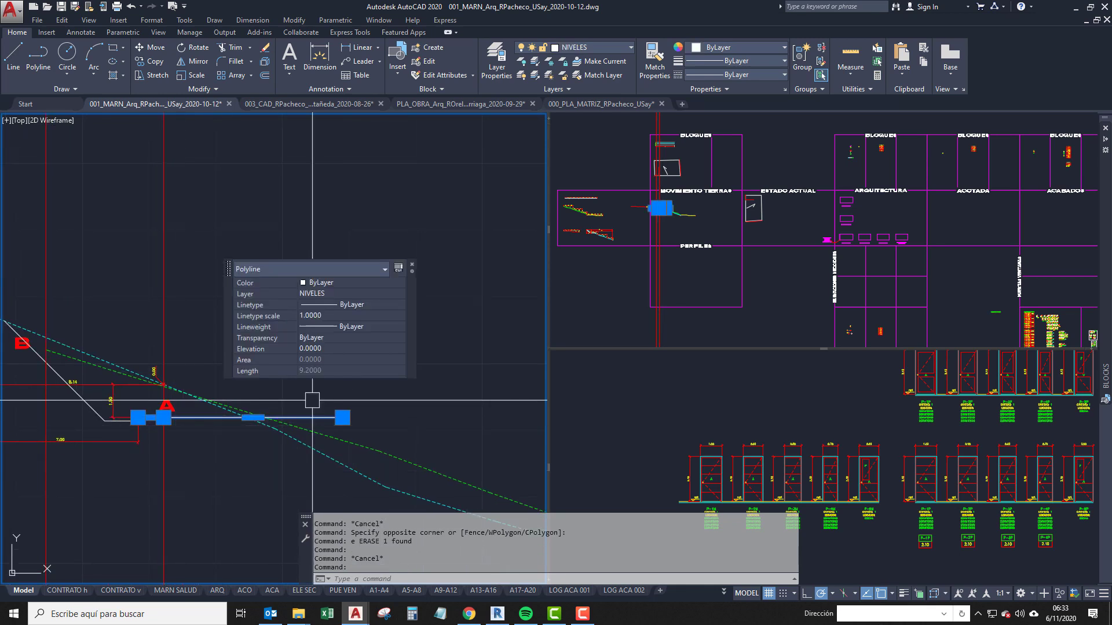
pyautogui.scroll(-4, 217, 466)
pyautogui.press('Escape')
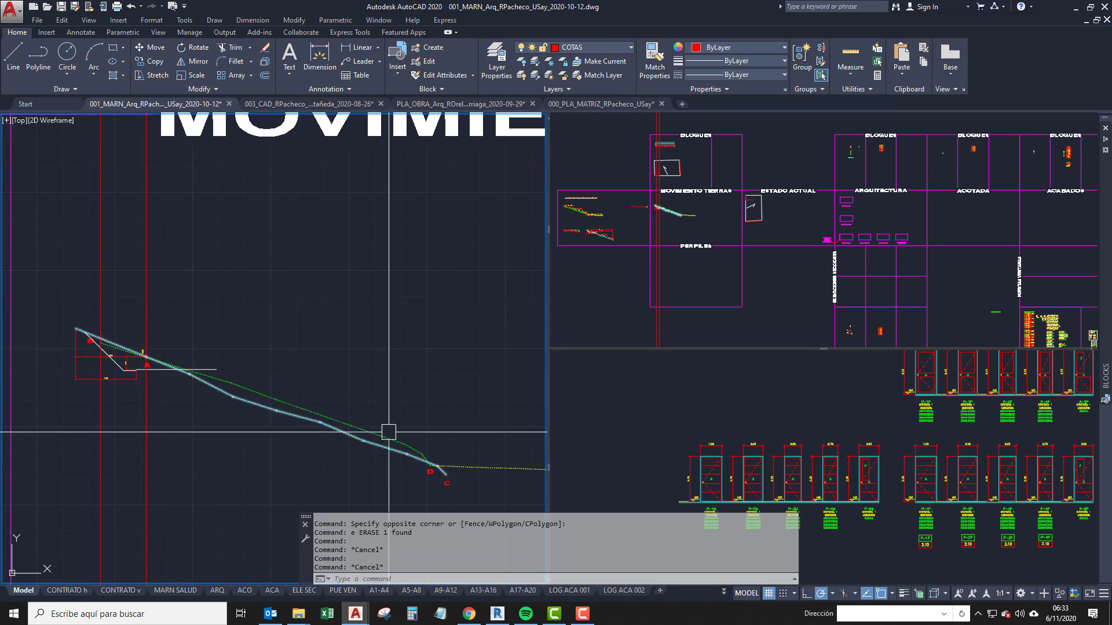
# Examine the overlaid terrain profiles and the cut section's dimensions around points A and B.
pyautogui.scroll(2, 324, 446)
pyautogui.scroll(2, 348, 430)
pyautogui.scroll(-3, 347, 413)
pyautogui.moveTo(293, 411); pyautogui.dragTo(313, 442, button='middle')
pyautogui.moveTo(40, 356); pyautogui.dragTo(331, 407, button='middle')
pyautogui.scroll(-2, 252, 416)
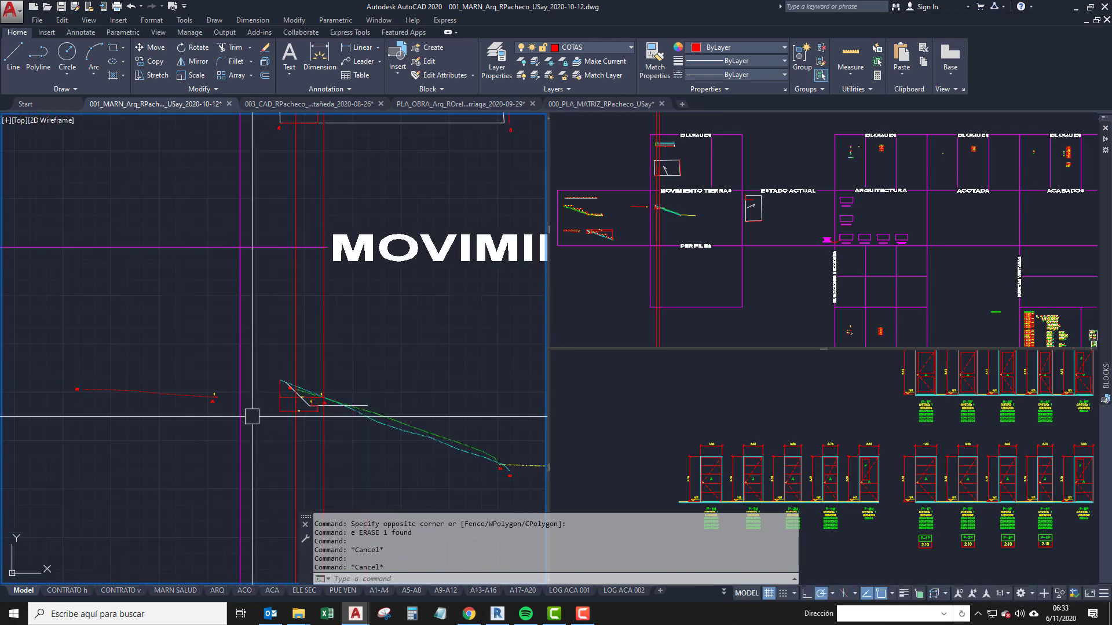
pyautogui.moveTo(250, 415); pyautogui.dragTo(312, 382, button='middle')
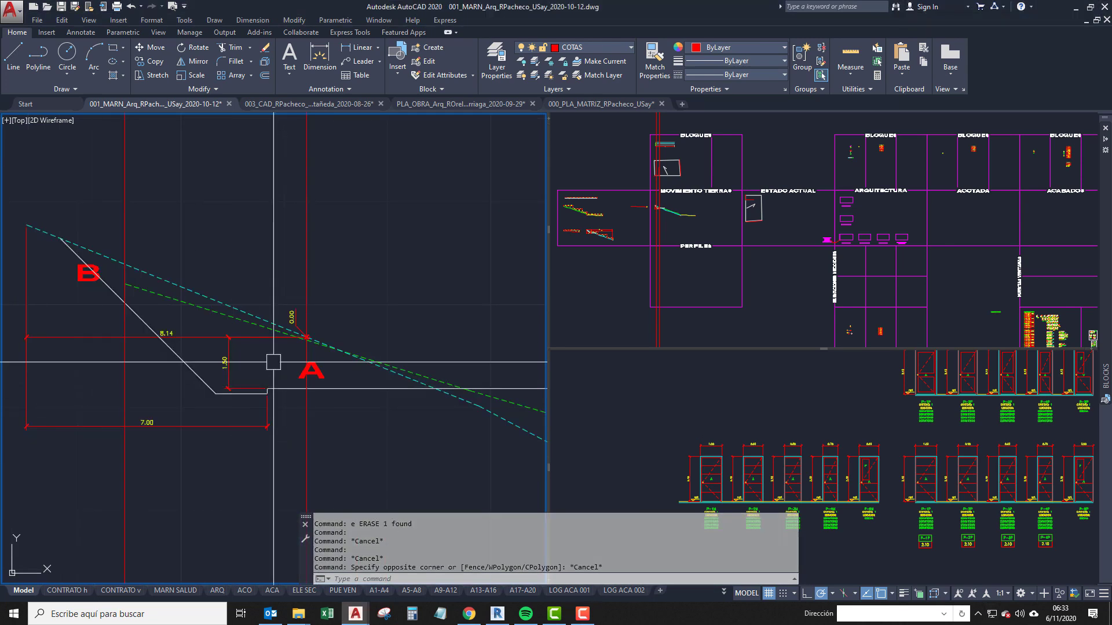
pyautogui.moveTo(273, 342); pyautogui.dragTo(260, 373, button='middle')
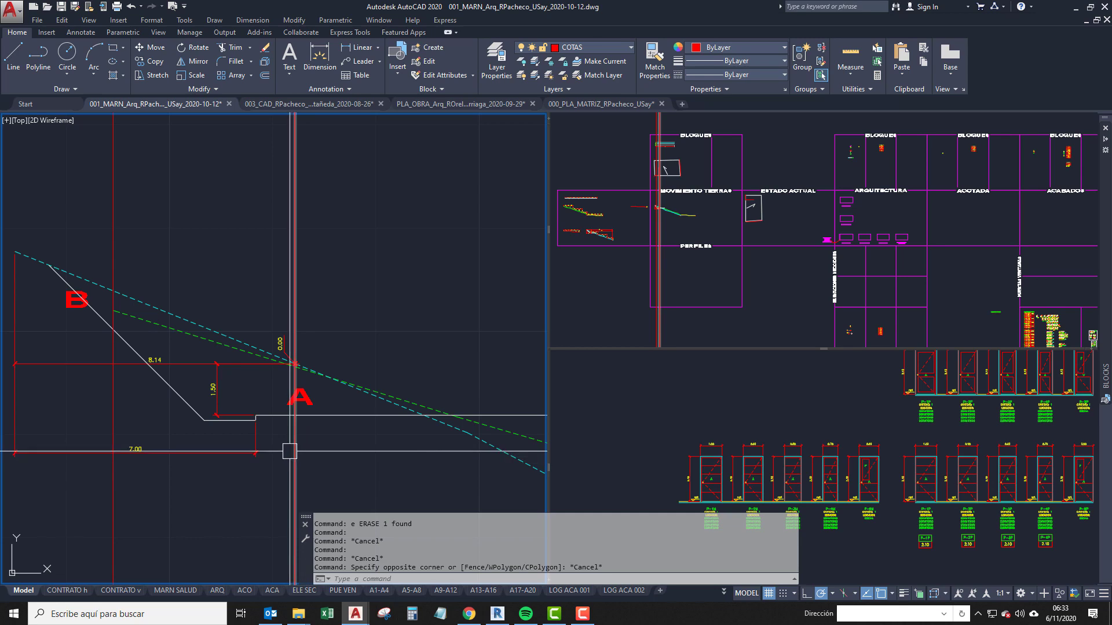
# Examine how the horizontal platform line and the cut slope relate to the two dashed terrain profiles beyond point A.
pyautogui.moveTo(289, 451); pyautogui.dragTo(286, 425, button='middle')
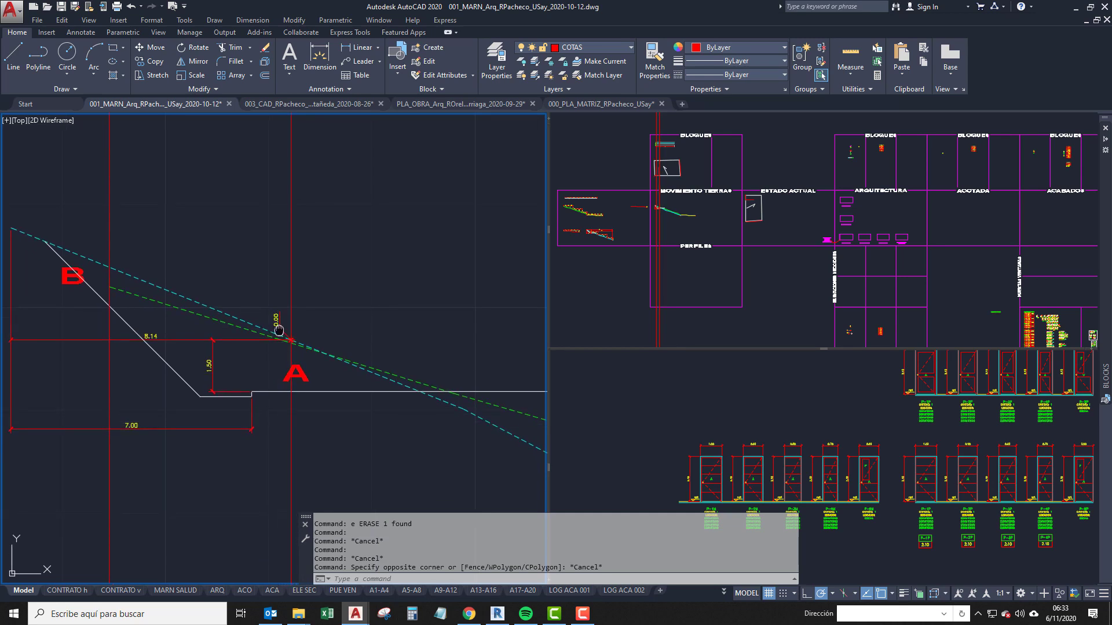
pyautogui.moveTo(252, 332); pyautogui.dragTo(251, 380, button='middle')
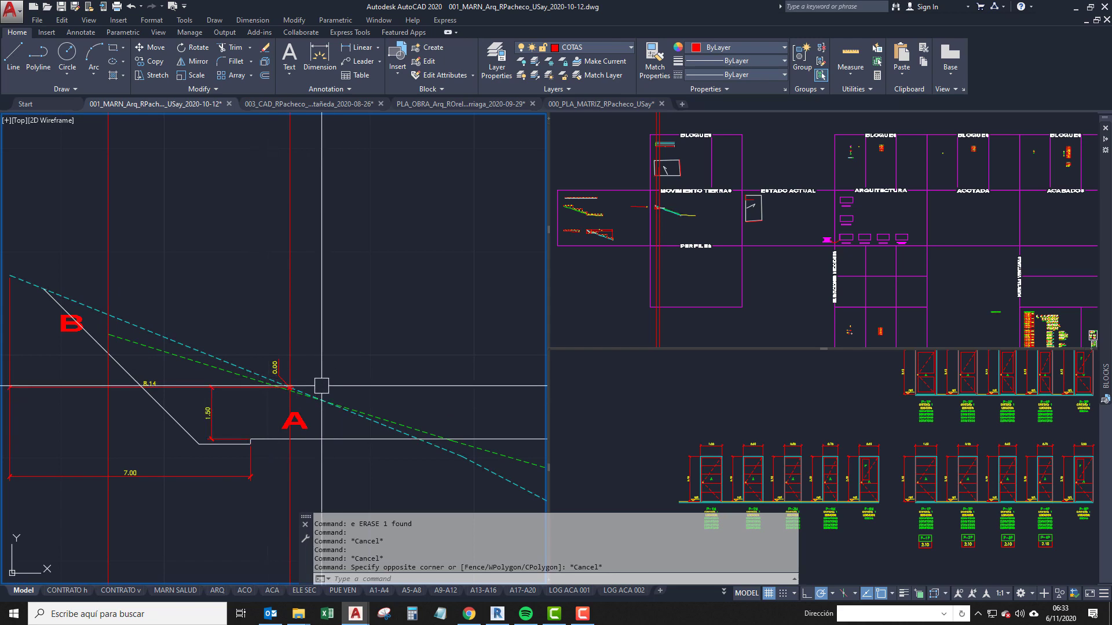
pyautogui.moveTo(322, 387); pyautogui.dragTo(318, 396, button='middle')
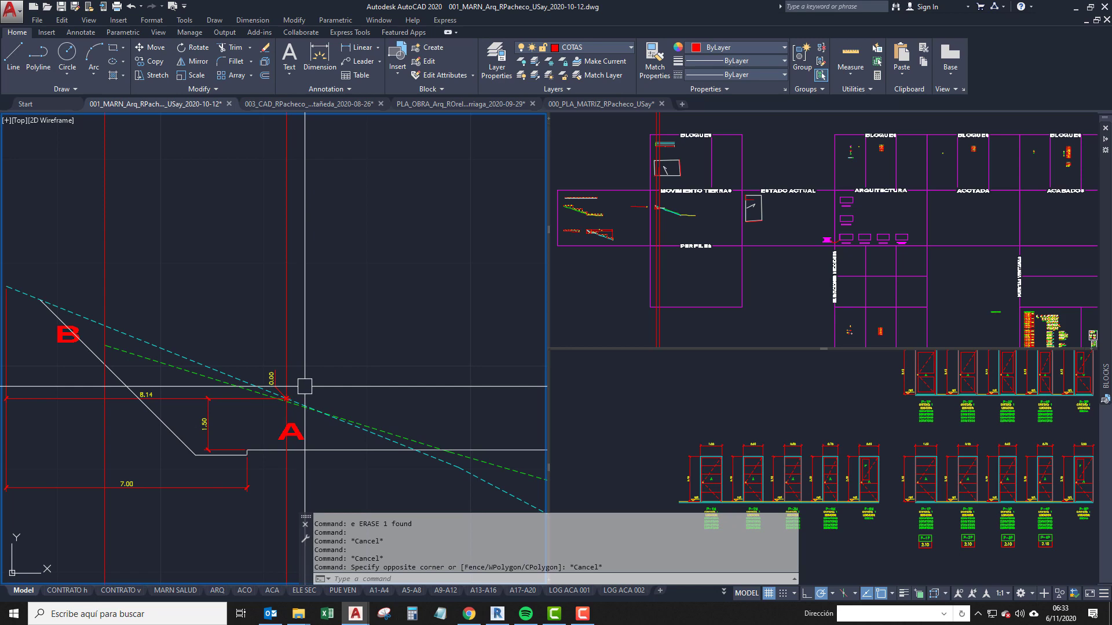
pyautogui.moveTo(370, 441); pyautogui.dragTo(285, 424, button='middle')
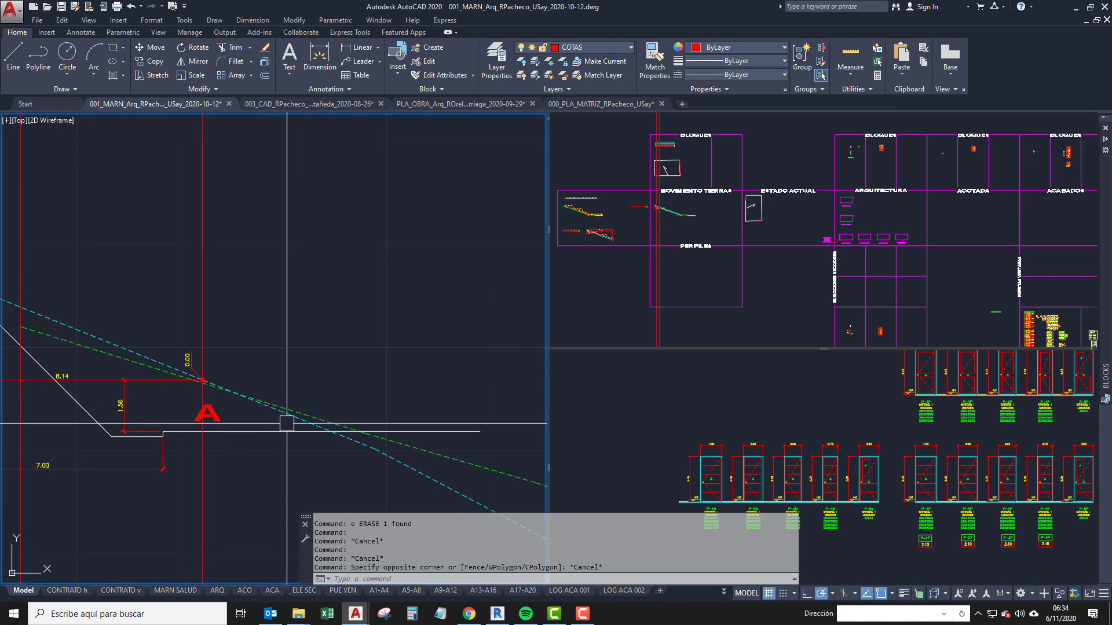
pyautogui.moveTo(454, 419)
pyautogui.mouseDown(button='middle')
pyautogui.moveTo(368, 379)
pyautogui.moveTo(368, 398)
pyautogui.mouseUp(button='middle')
pyautogui.scroll(-2, 368, 385)
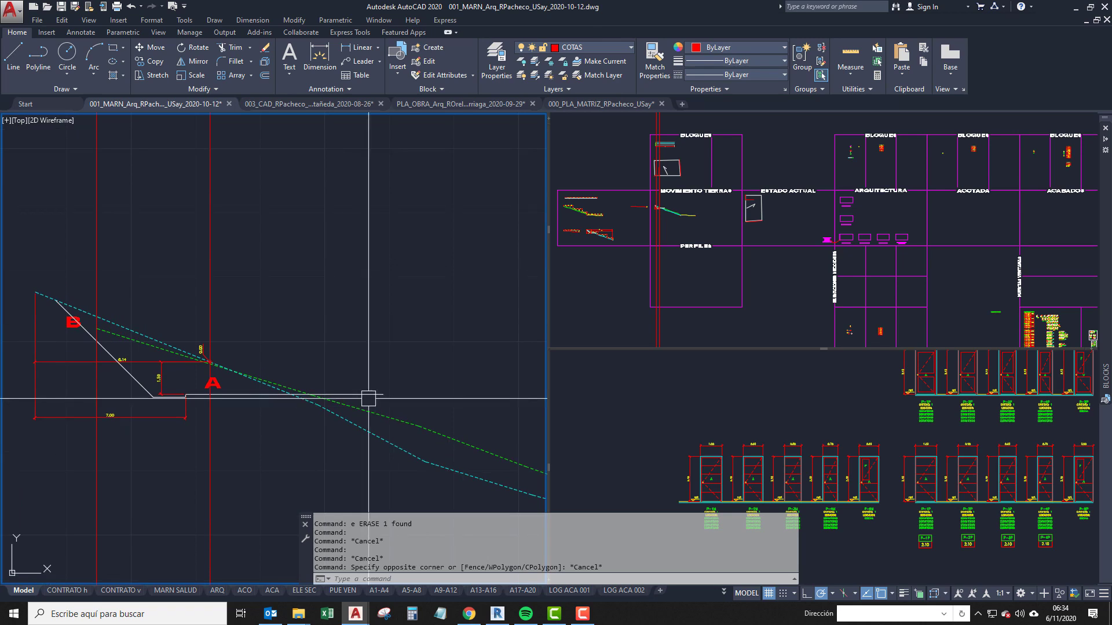
pyautogui.moveTo(290, 412); pyautogui.dragTo(293, 412, button='middle')
pyautogui.moveTo(278, 332); pyautogui.dragTo(303, 403, button='middle')
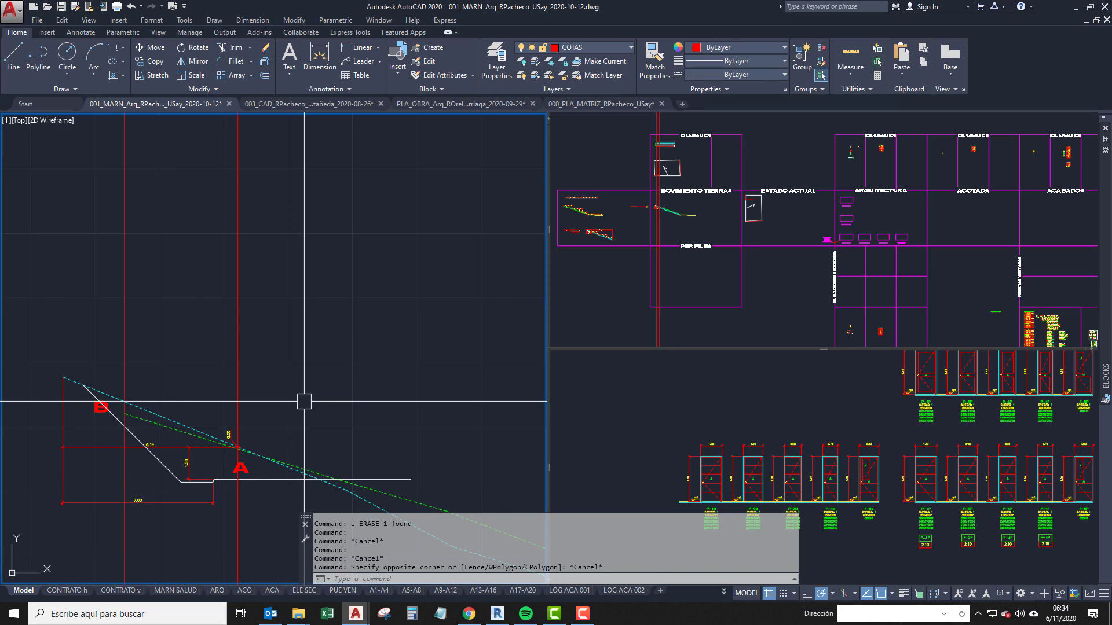
pyautogui.scroll(-2, 304, 402)
pyautogui.scroll(2, 304, 401)
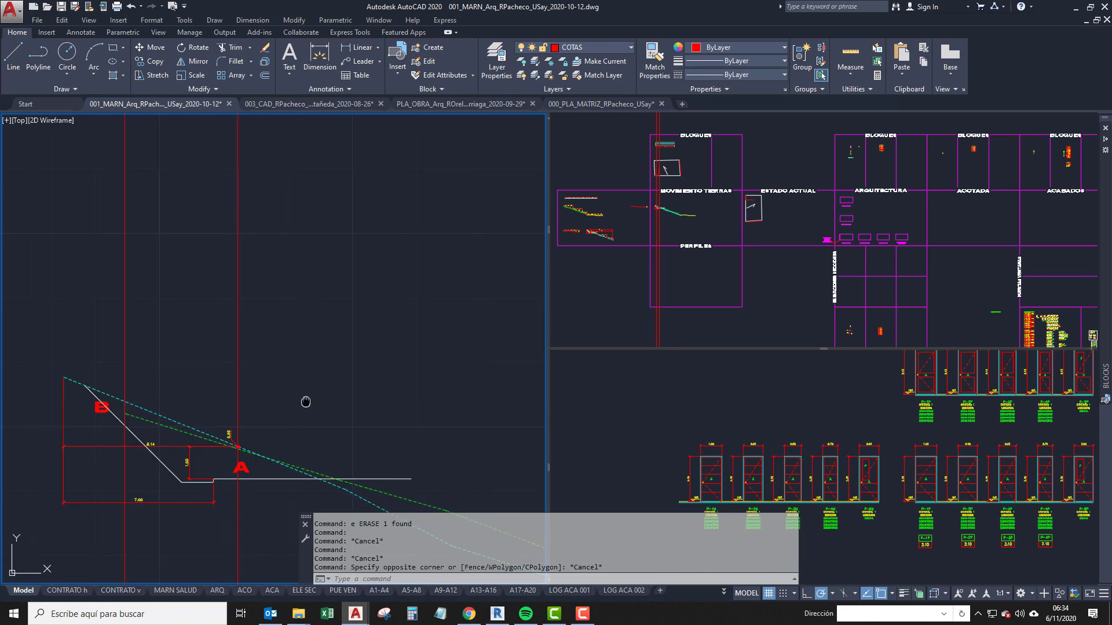
pyautogui.moveTo(305, 401); pyautogui.dragTo(325, 394, button='middle')
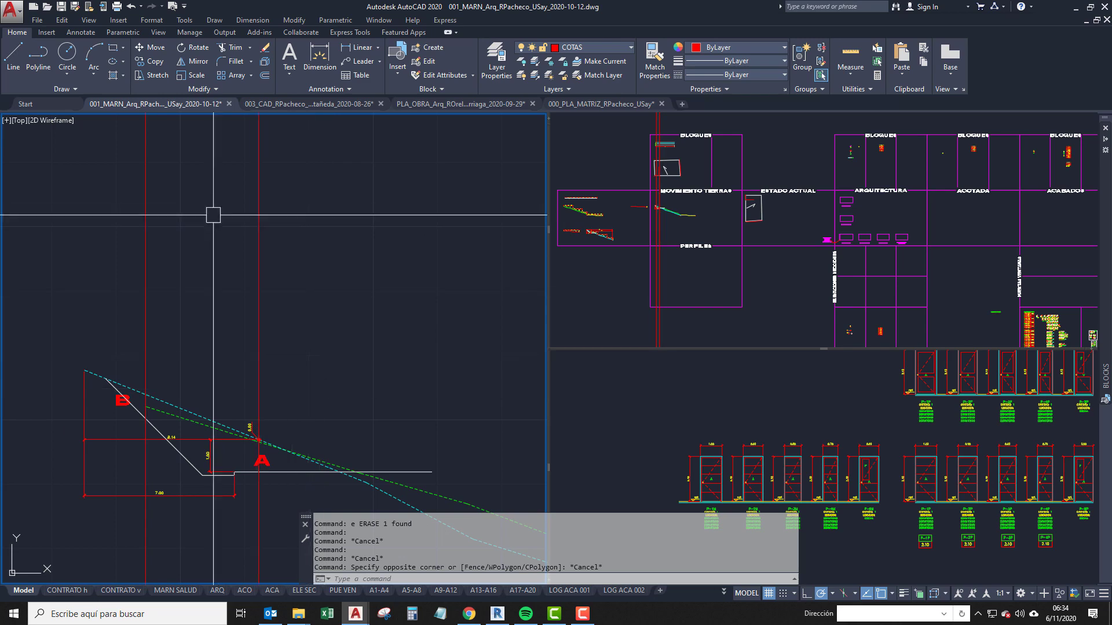
pyautogui.moveTo(259, 423); pyautogui.dragTo(278, 336, button='middle')
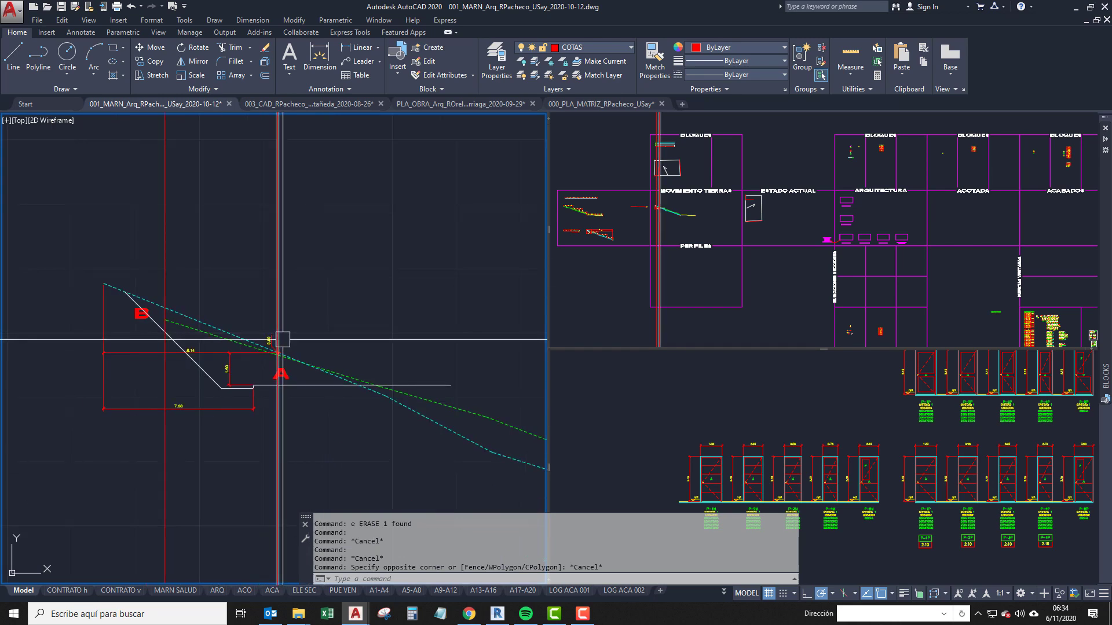
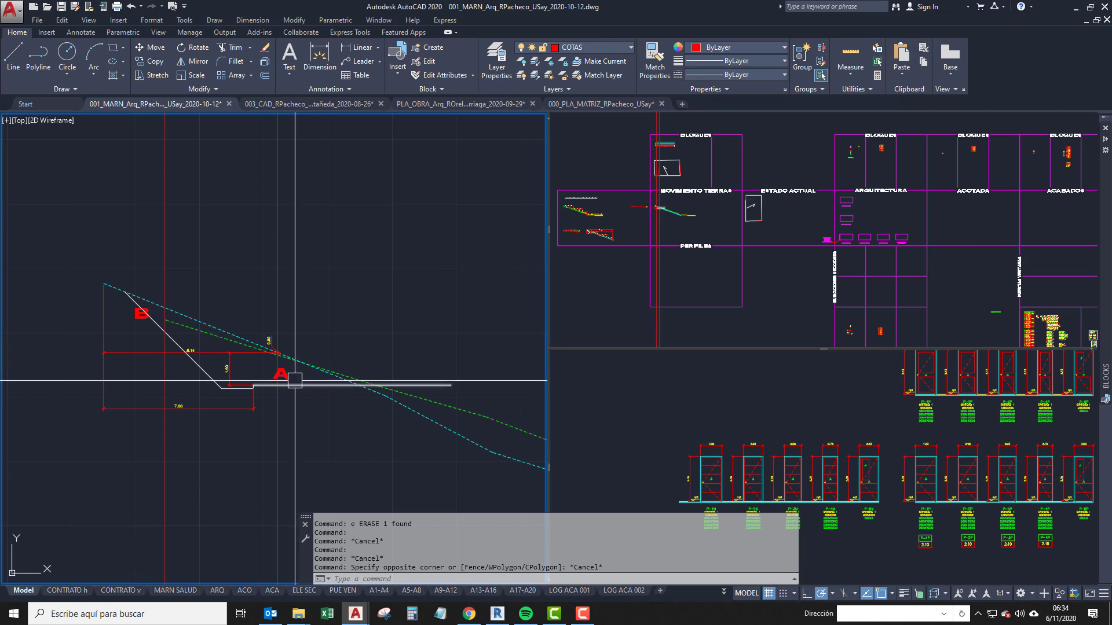
pyautogui.moveTo(296, 383); pyautogui.dragTo(300, 403, button='middle')
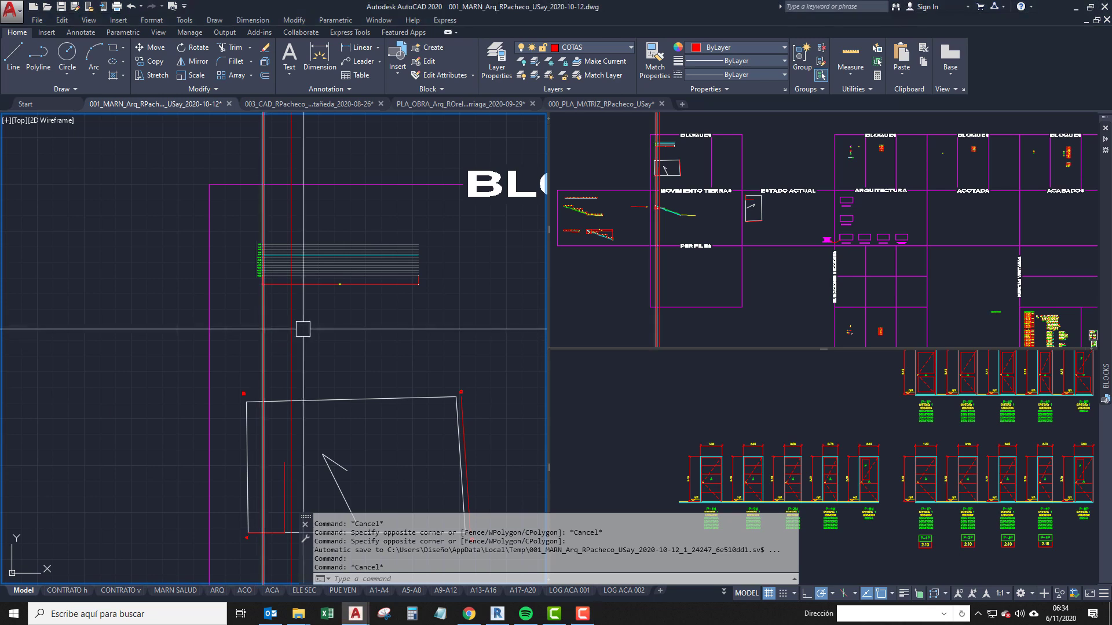
# Move the level-line set with its labels and dimension from the BLOQUES frame to the MOVIMIENTO TIERRAS area, above the terrain profiles.
pyautogui.scroll(4, 208, 330)
pyautogui.moveTo(143, 336); pyautogui.dragTo(229, 331, button='middle')
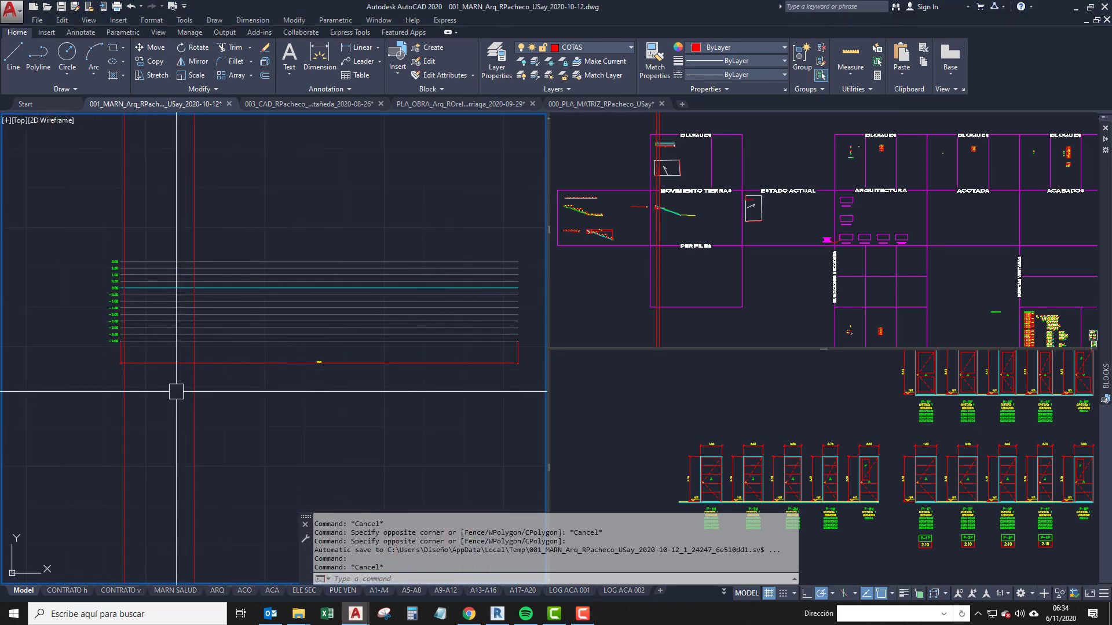
pyautogui.click(71, 400)
pyautogui.moveTo(442, 286); pyautogui.dragTo(258, 347, button='middle')
pyautogui.click(390, 280)
pyautogui.scroll(-4, 283, 323)
pyautogui.write('m')
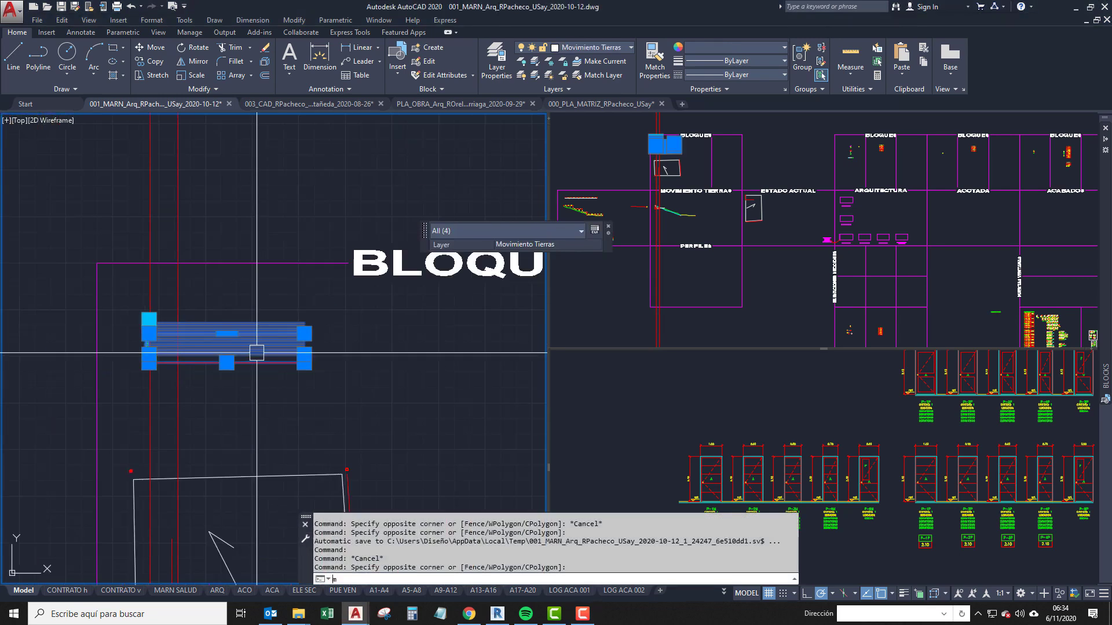
pyautogui.press('space')
pyautogui.click(237, 349)
pyautogui.moveTo(223, 521); pyautogui.dragTo(259, 281, button='middle')
pyautogui.moveTo(242, 581); pyautogui.dragTo(267, 349, button='middle')
pyautogui.moveTo(376, 396); pyautogui.dragTo(168, 398, button='middle')
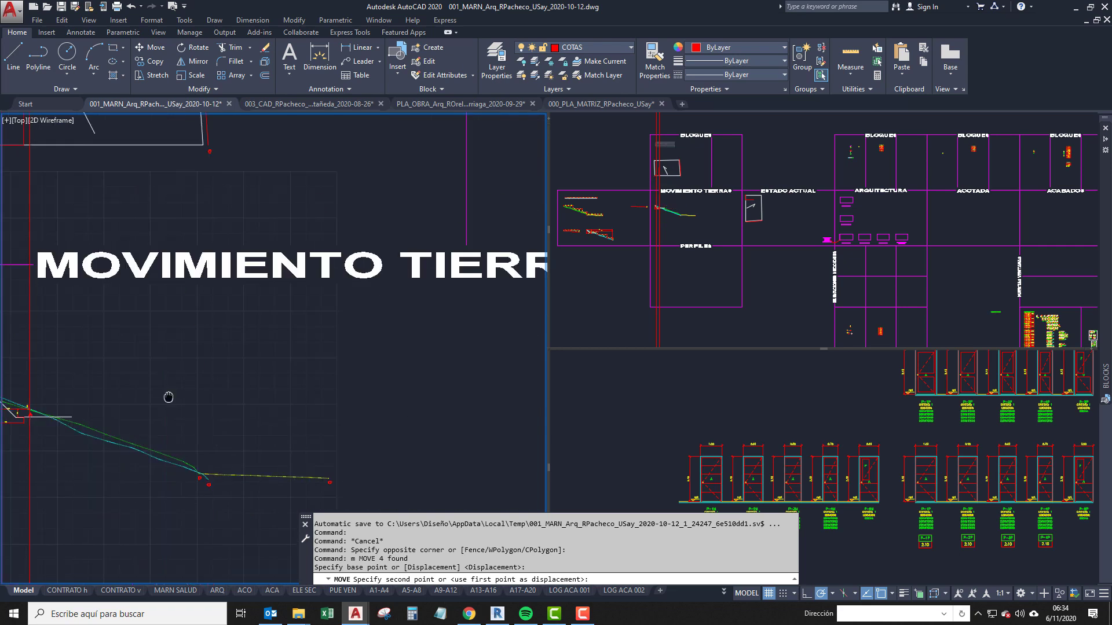
pyautogui.scroll(2, 248, 341)
pyautogui.click(243, 354)
pyautogui.press('space')
pyautogui.press('Escape')
pyautogui.press('Escape')
# Try lengthening the level-line block by its far end and undo the stretch.
pyautogui.click(320, 359)
pyautogui.moveTo(320, 359); pyautogui.dragTo(279, 376, button='middle')
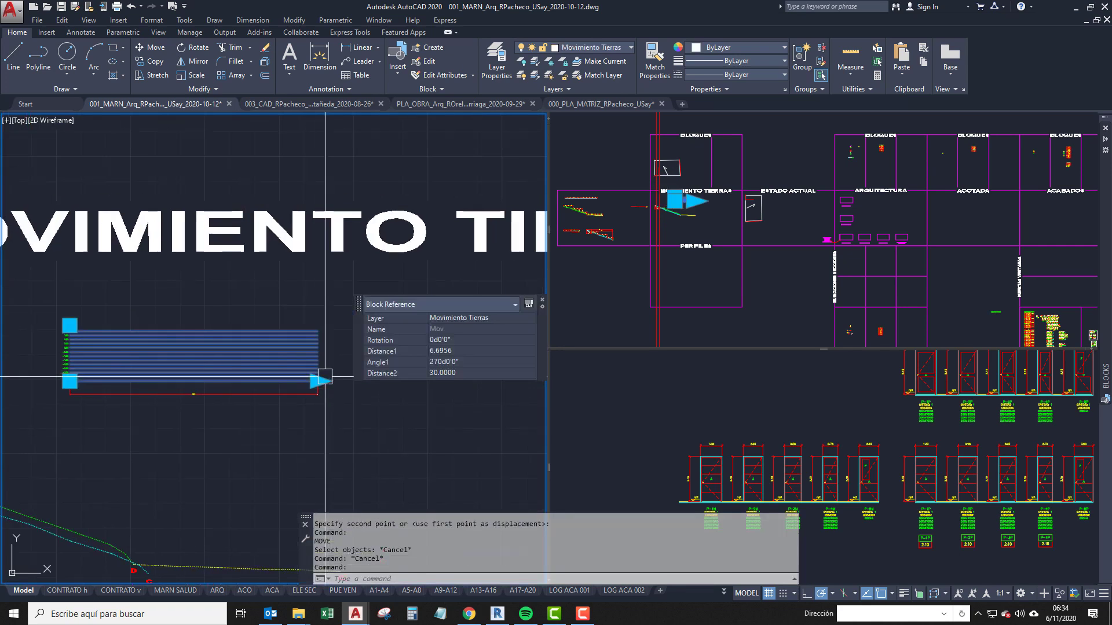
pyautogui.click(322, 377)
pyautogui.press('Escape')
pyautogui.press('Escape')
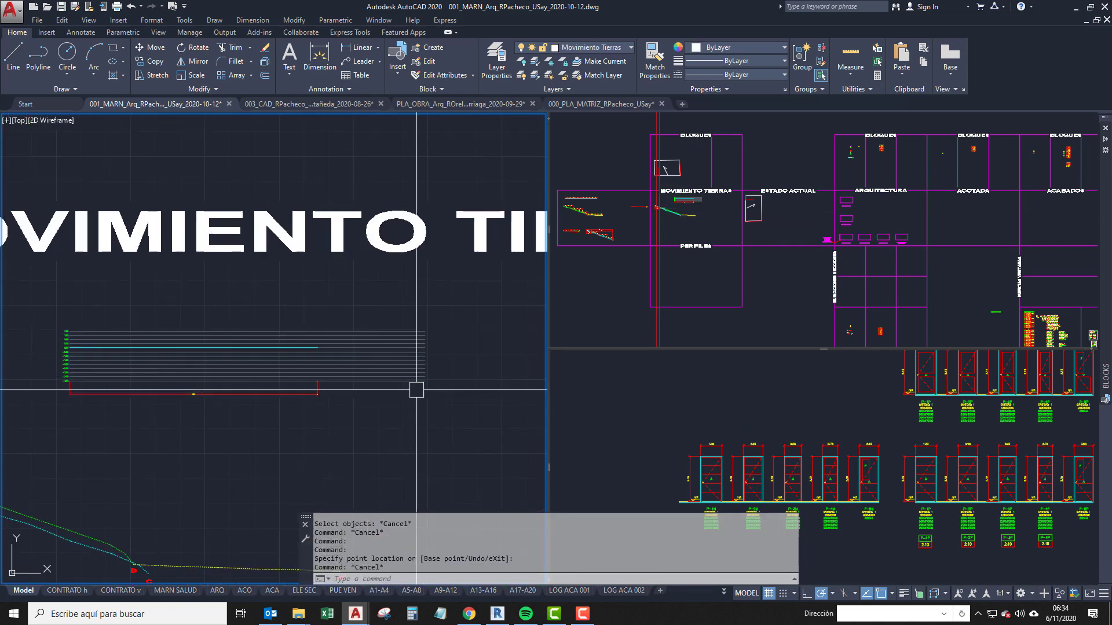
pyautogui.hotkey('ctrl', 'z')
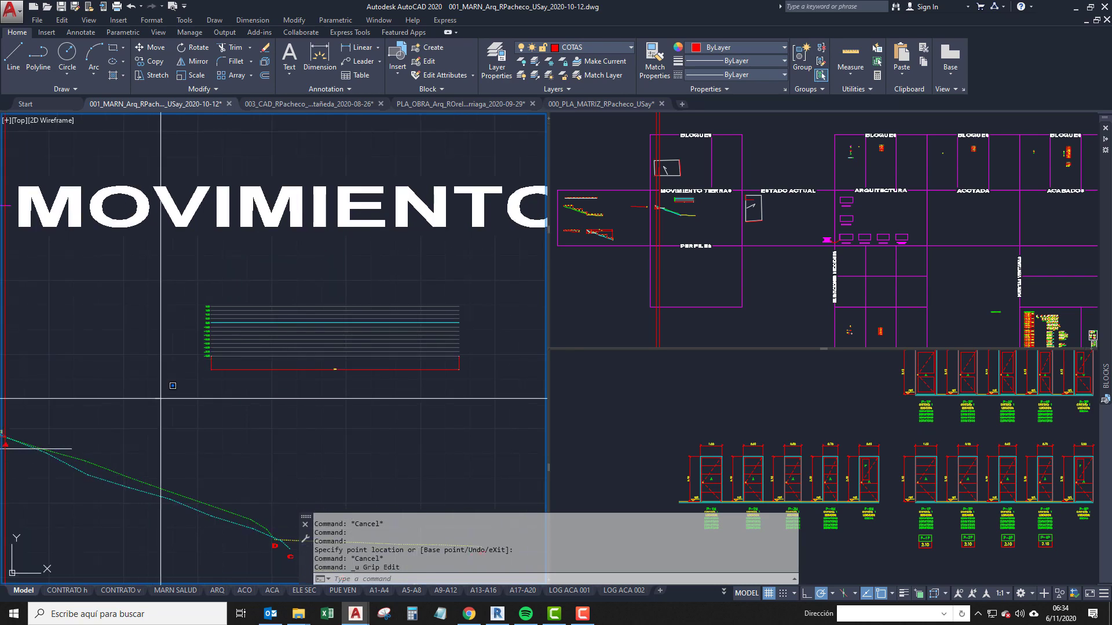
pyautogui.click(155, 398)
pyautogui.click(502, 268)
pyautogui.moveTo(437, 319); pyautogui.dragTo(417, 407, button='middle')
pyautogui.scroll(2, 415, 409)
pyautogui.write('m')
pyautogui.press('space')
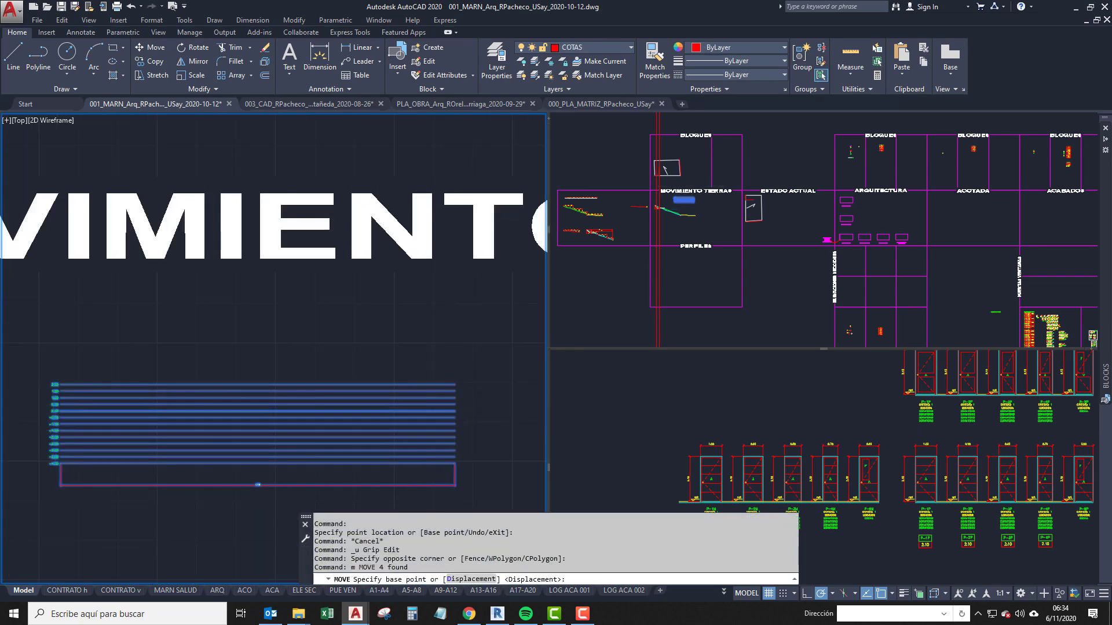
pyautogui.scroll(-4, 397, 344)
pyautogui.moveTo(216, 166); pyautogui.dragTo(237, 372, button='middle')
pyautogui.moveTo(173, 342); pyautogui.dragTo(132, 183, button='middle')
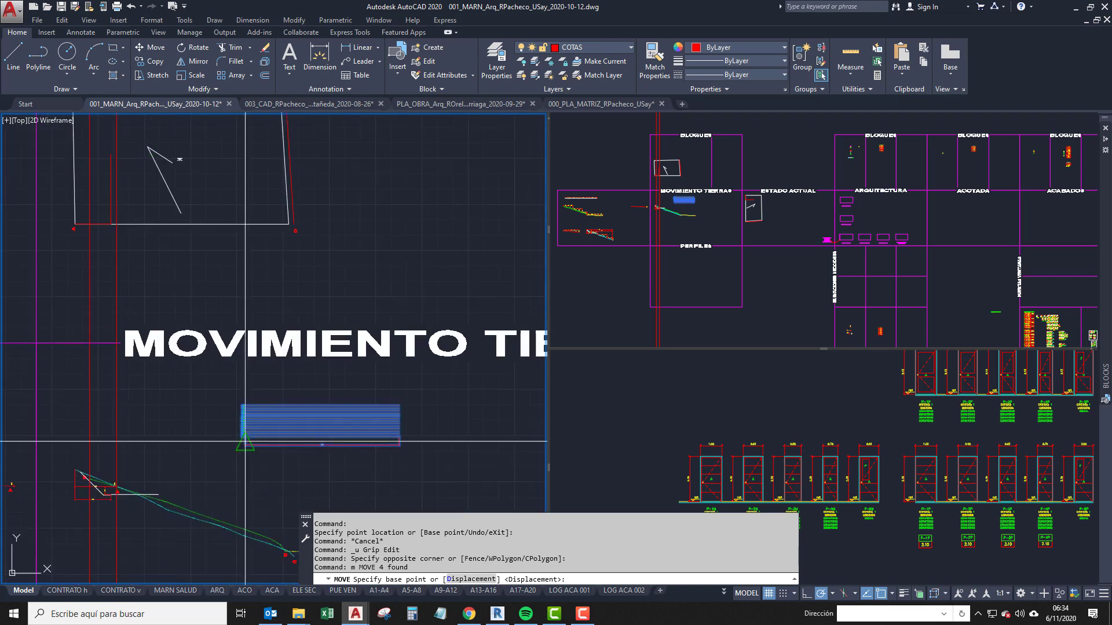
pyautogui.scroll(4, 430, 452)
pyautogui.moveTo(321, 433); pyautogui.dragTo(514, 417, button='middle')
pyautogui.scroll(2, 171, 375)
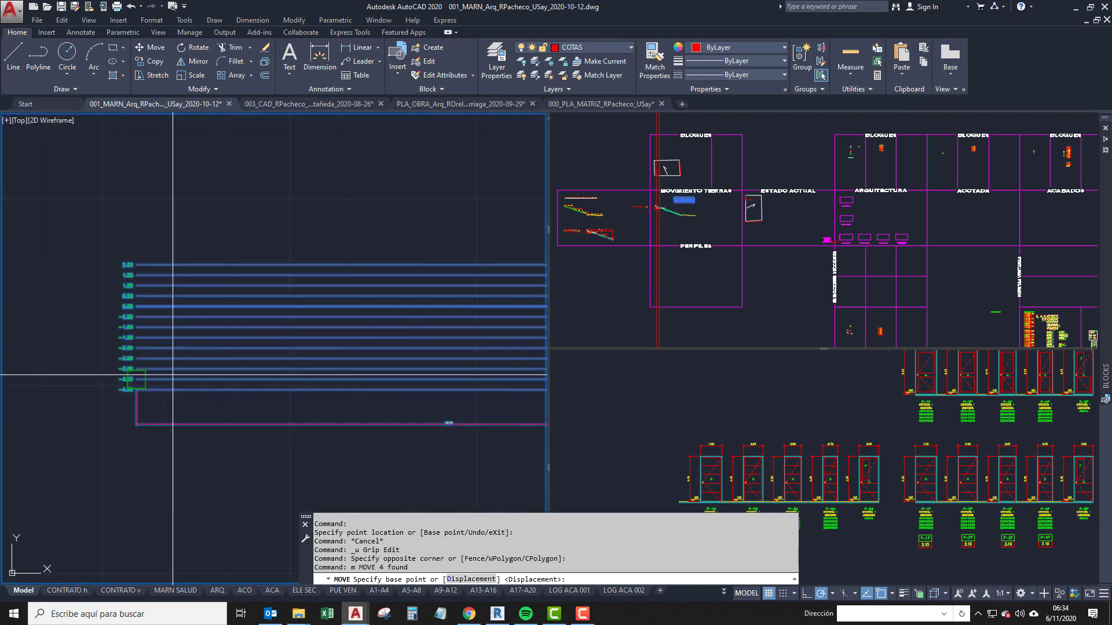
pyautogui.moveTo(173, 374); pyautogui.dragTo(256, 376, button='middle')
pyautogui.scroll(4, 216, 381)
pyautogui.scroll(-3, 218, 382)
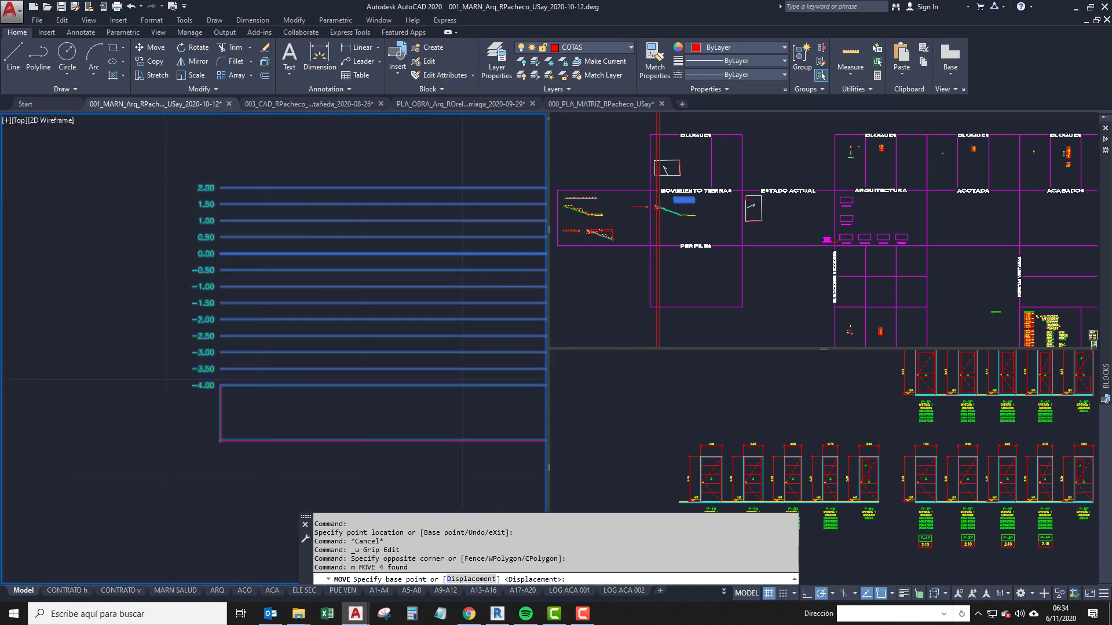
pyautogui.scroll(-5, 315, 420)
pyautogui.press('Escape')
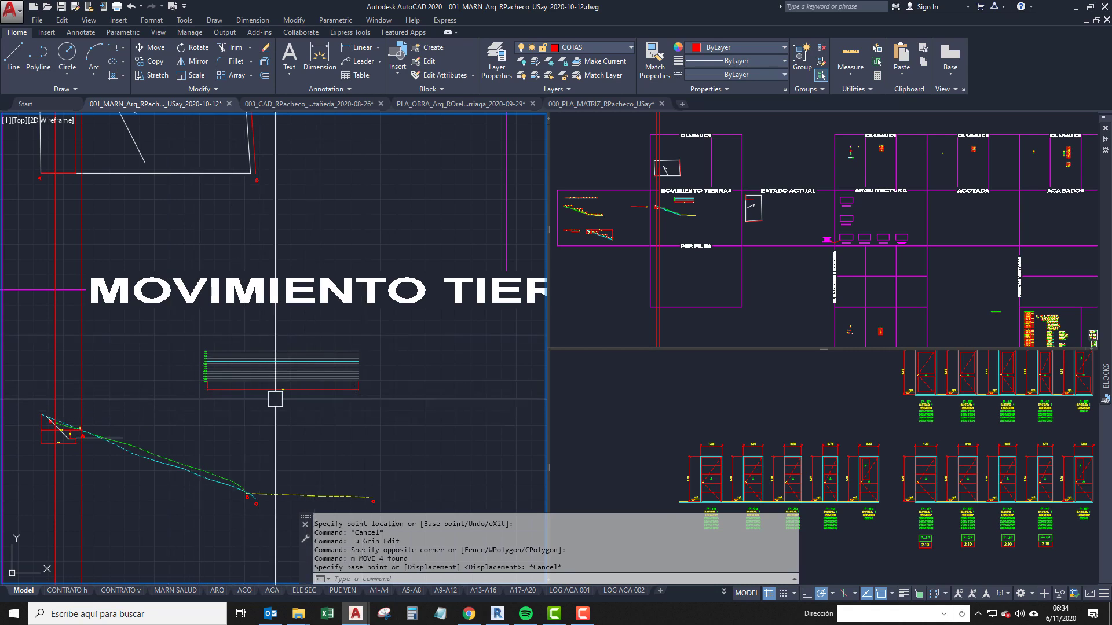
# Move the level-line set so the start of its 0.00 line sits on the cut section's platform edge near point A.
pyautogui.scroll(2, 210, 382)
pyautogui.click(163, 413)
pyautogui.scroll(-2, 269, 390)
pyautogui.click(417, 346)
pyautogui.scroll(2, 257, 362)
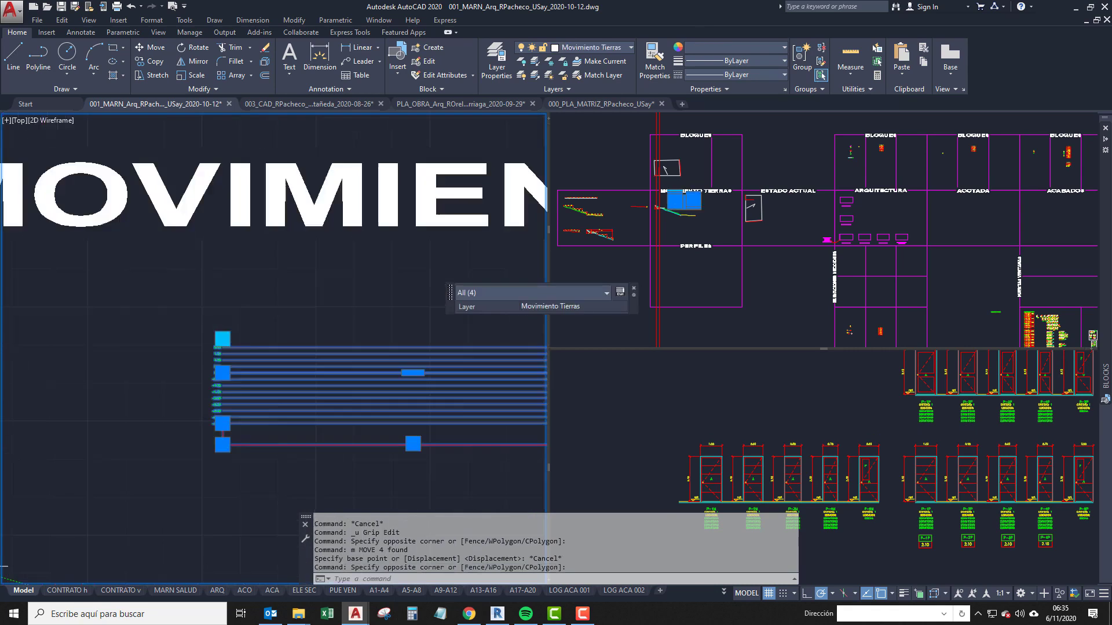
pyautogui.write('m')
pyautogui.press('Return')
pyautogui.scroll(3, 225, 373)
pyautogui.click(226, 377)
pyautogui.scroll(-3, 324, 379)
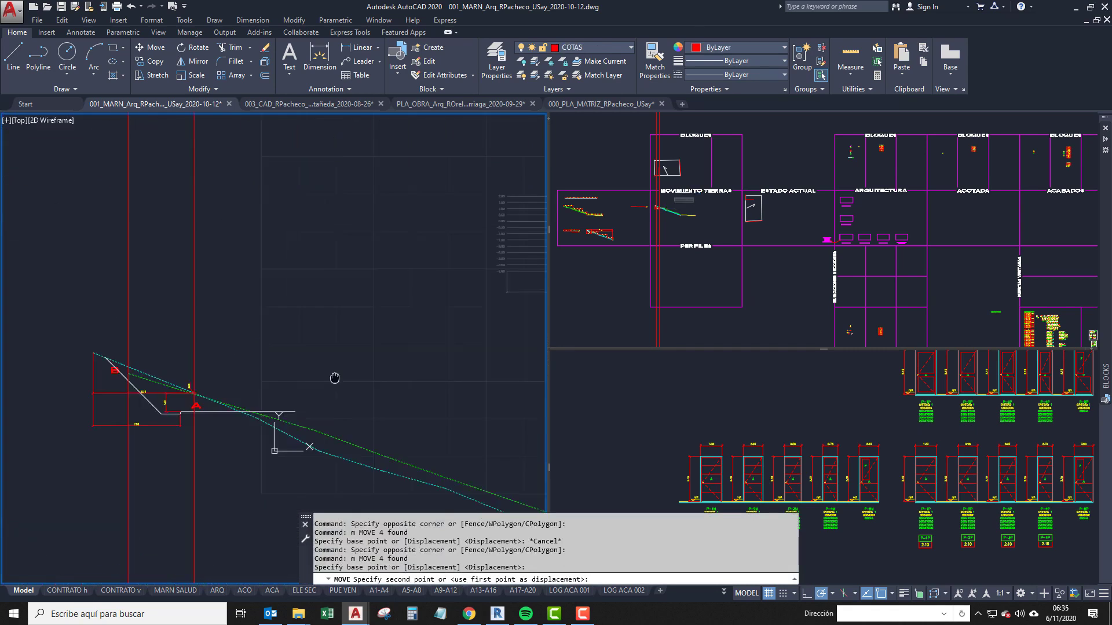
pyautogui.scroll(10, 181, 437)
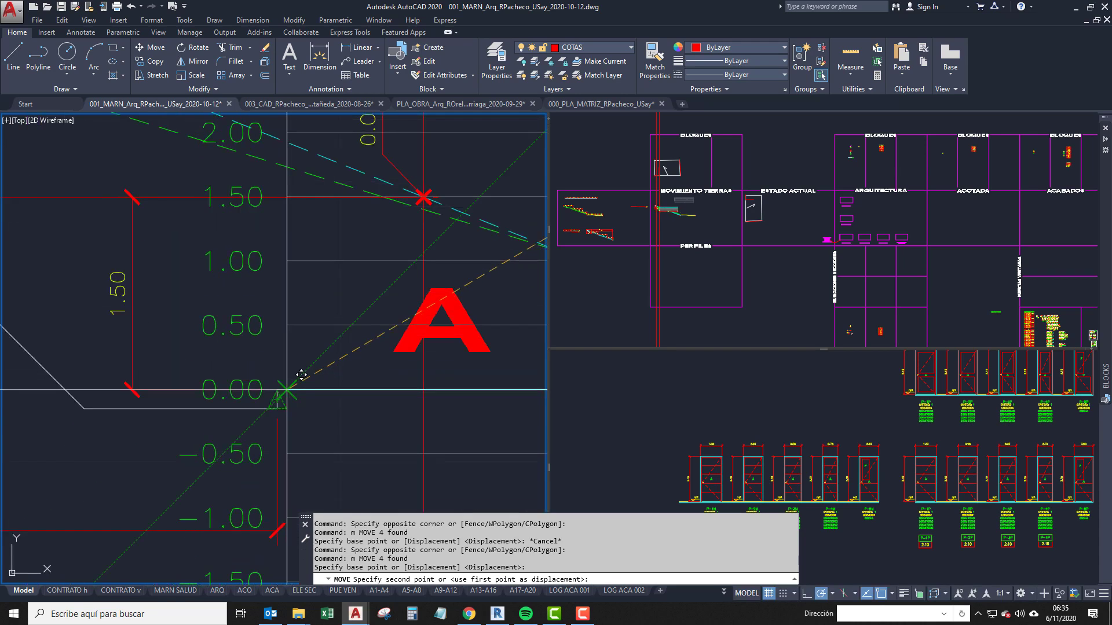
pyautogui.click(292, 375)
pyautogui.scroll(-8, 249, 397)
pyautogui.write('m')
pyautogui.press('Return')
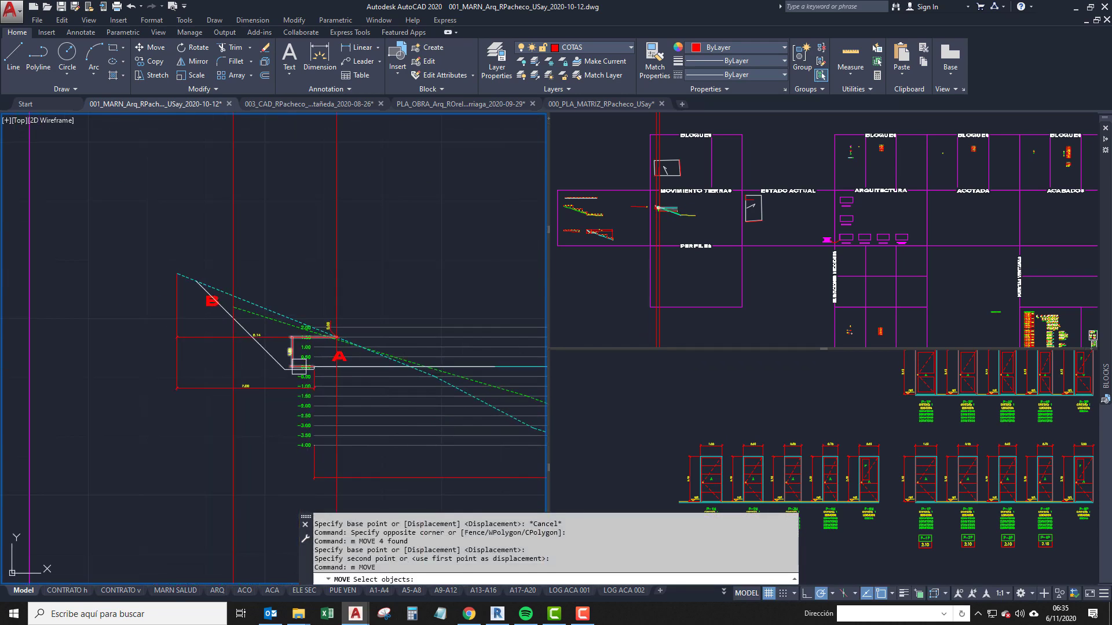
pyautogui.write('p')
pyautogui.press('Return')
pyautogui.scroll(-2, 249, 405)
pyautogui.press('Escape')
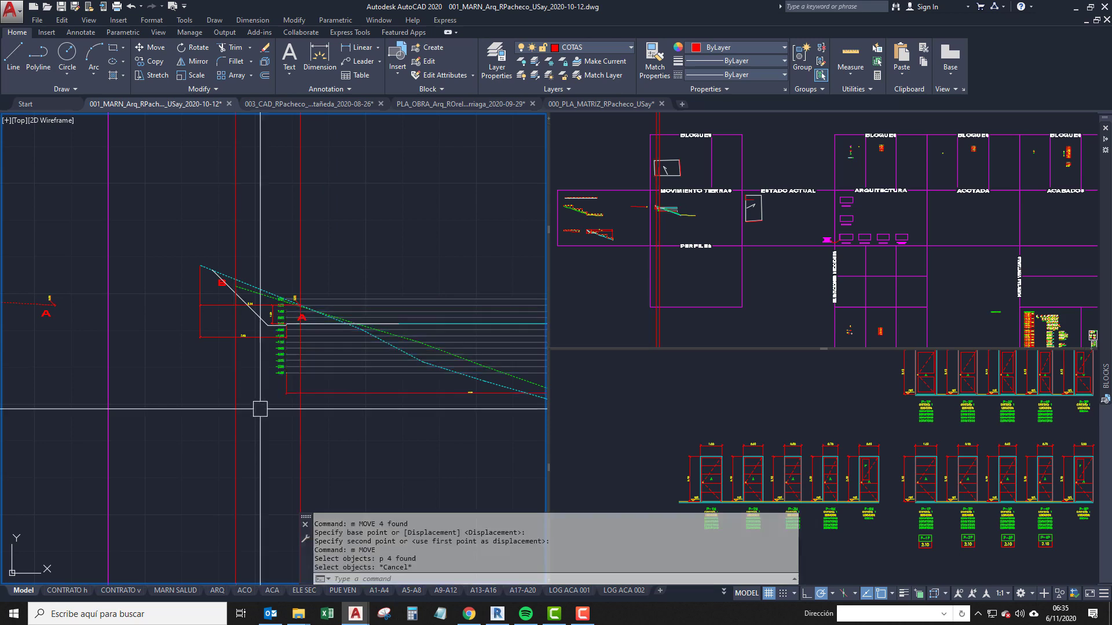
# Shift the level-line set 10 units horizontally toward the uphill side, so its labels clear the cut slope at B.
pyautogui.scroll(2, 278, 371)
pyautogui.write('m')
pyautogui.press('Return')
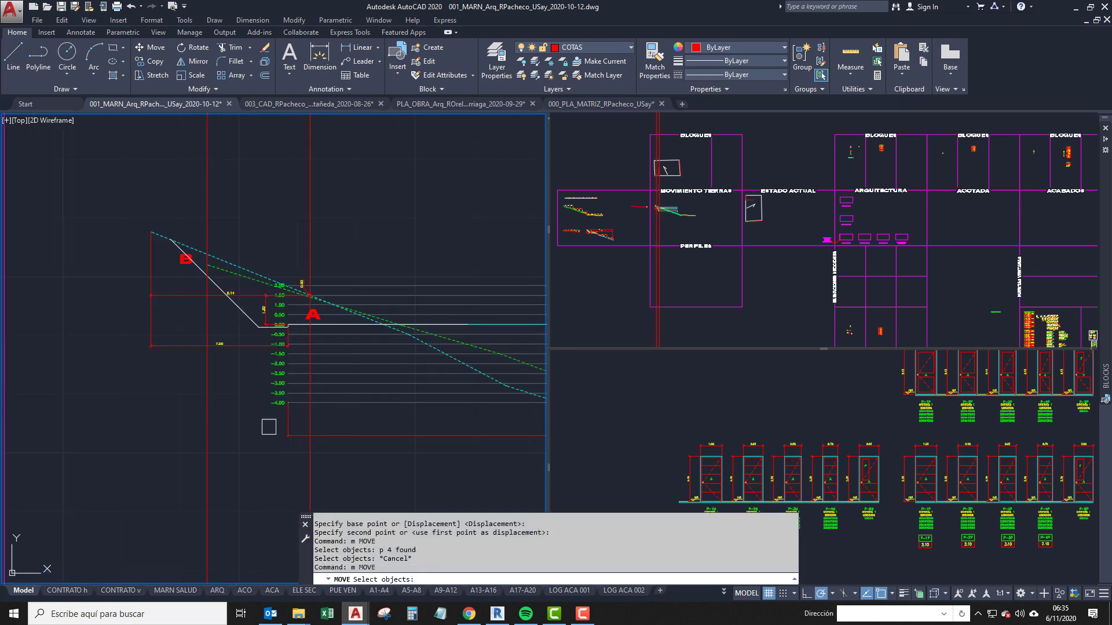
pyautogui.press('Return')
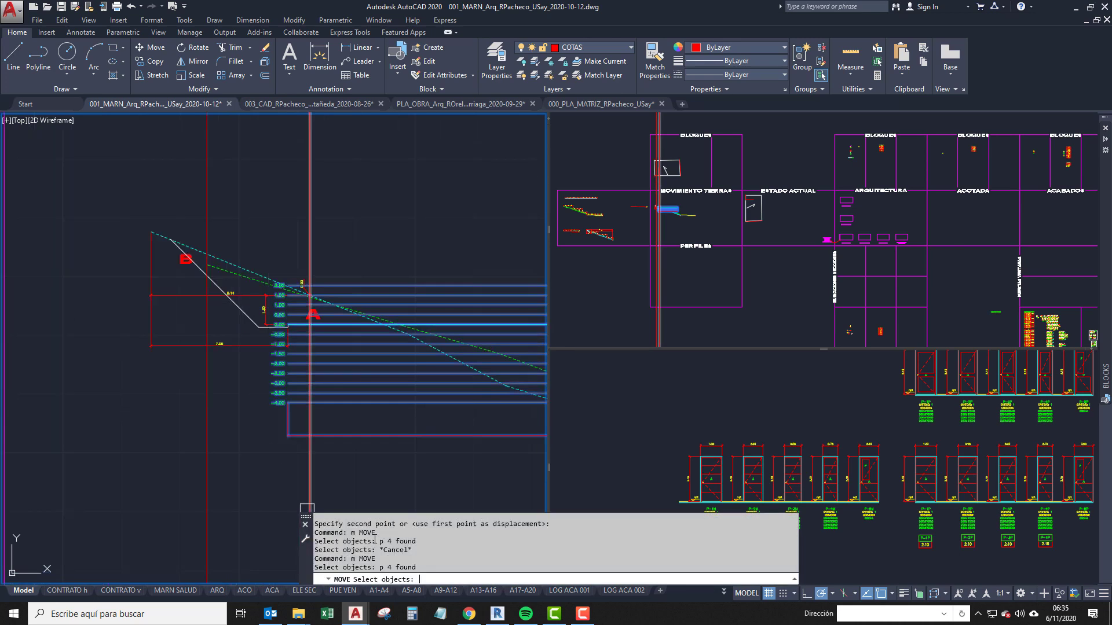
pyautogui.press('Return')
pyautogui.click(276, 469)
pyautogui.moveTo(208, 468); pyautogui.dragTo(302, 449, button='middle')
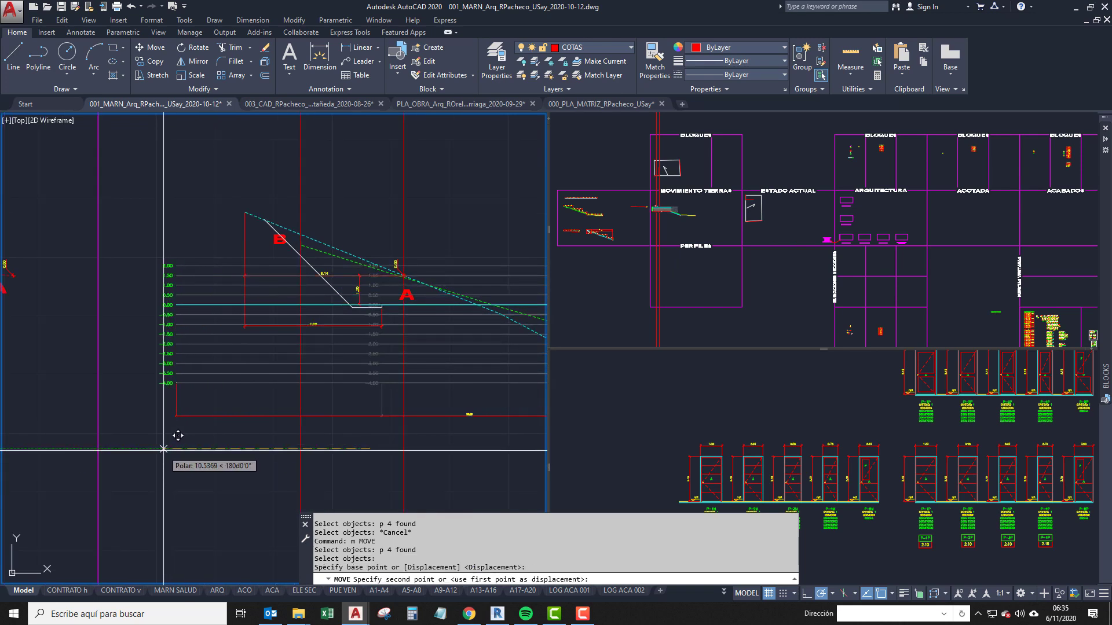
pyautogui.press('Return')
pyautogui.scroll(-1, 186, 449)
pyautogui.moveTo(185, 449); pyautogui.dragTo(118, 463, button='middle')
pyautogui.scroll(-1, 120, 441)
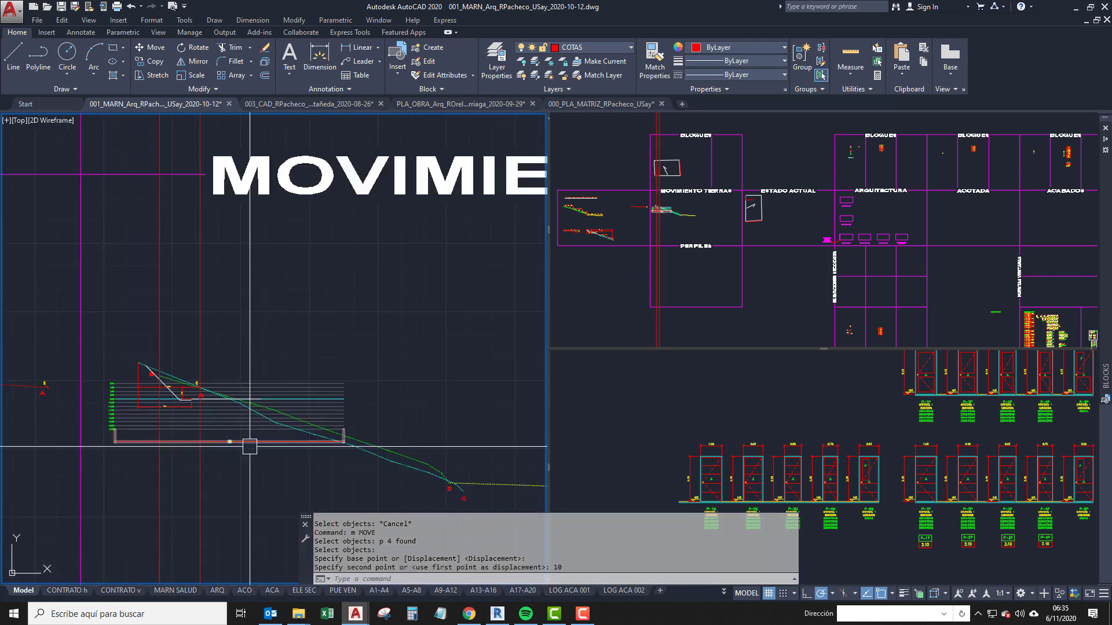
# Check the level lines and their labels from 2.00 to -4.00 against the cut section.
pyautogui.scroll(2, 284, 439)
pyautogui.moveTo(390, 392); pyautogui.dragTo(256, 404, button='middle')
pyautogui.click(294, 374)
pyautogui.scroll(-1, 202, 432)
pyautogui.moveTo(202, 432); pyautogui.dragTo(545, 415, button='middle')
pyautogui.scroll(1, 208, 380)
pyautogui.press('Escape')
pyautogui.scroll(3, 275, 415)
pyautogui.scroll(-3, 251, 418)
pyautogui.scroll(1, 265, 421)
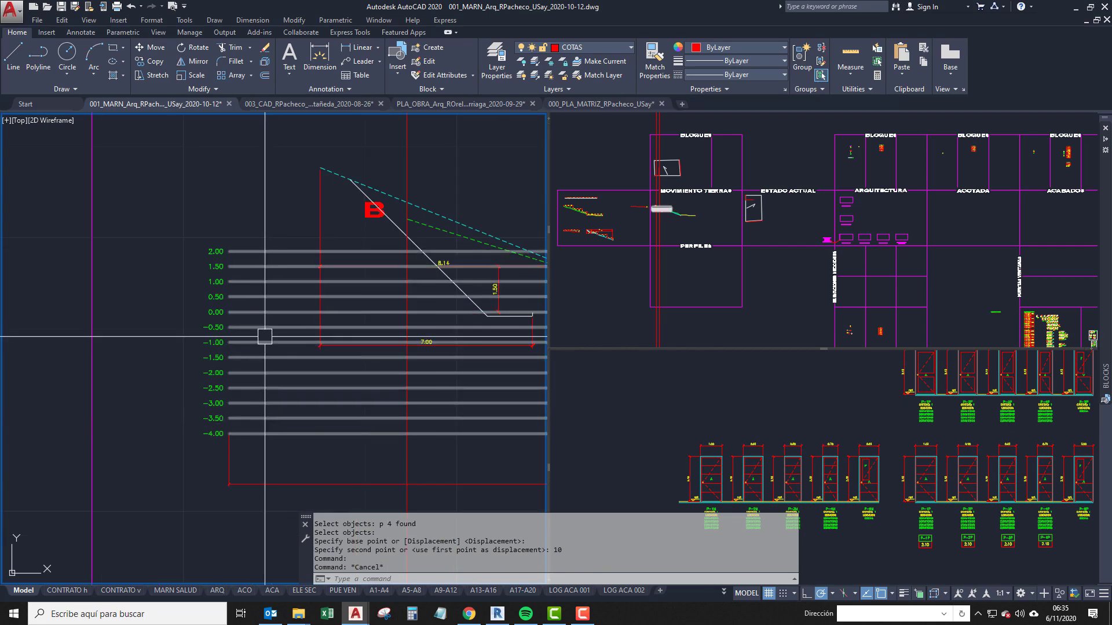
# Stretch the level-line block's downhill end horizontally past point D, to a length of 51 units.
pyautogui.scroll(-2, 139, 345)
pyautogui.moveTo(139, 345); pyautogui.dragTo(316, 332, button='middle')
pyautogui.scroll(3, 317, 333)
pyautogui.click(217, 372)
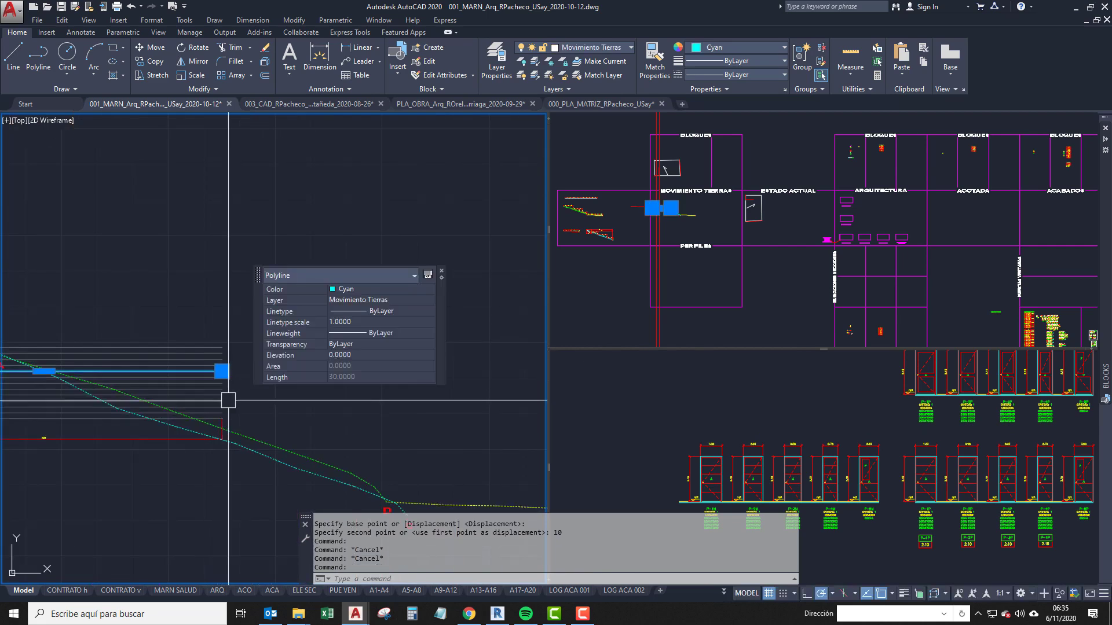
pyautogui.press('Escape')
pyautogui.scroll(2, 222, 409)
pyautogui.click(214, 399)
pyautogui.click(223, 432)
pyautogui.scroll(-1, 307, 425)
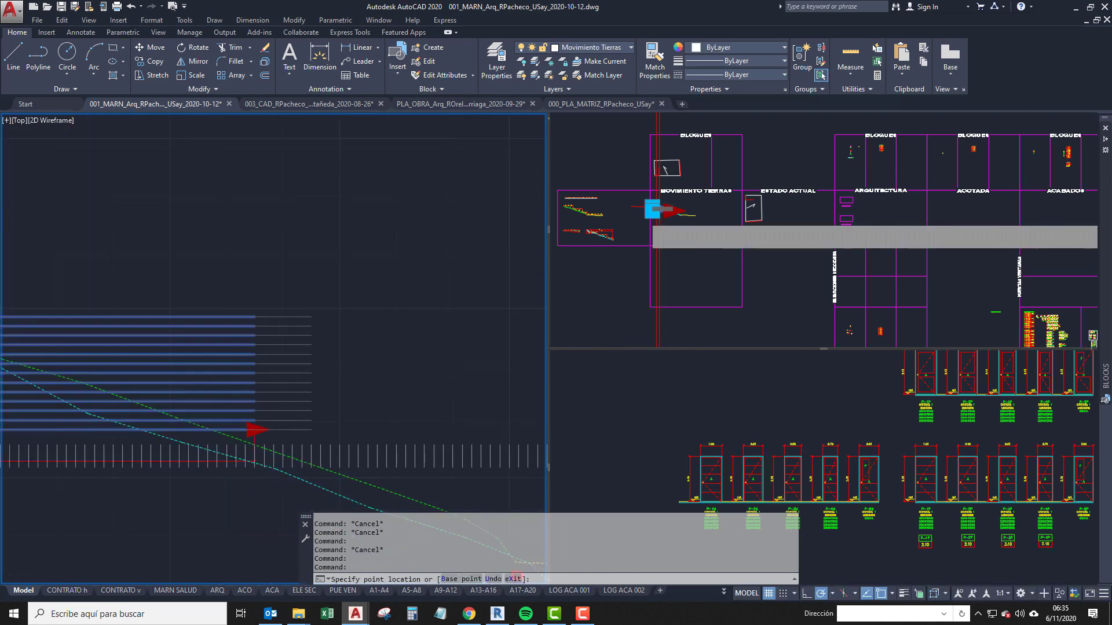
pyautogui.scroll(-2, 310, 426)
pyautogui.moveTo(310, 426); pyautogui.dragTo(164, 374, button='middle')
pyautogui.scroll(2, 278, 382)
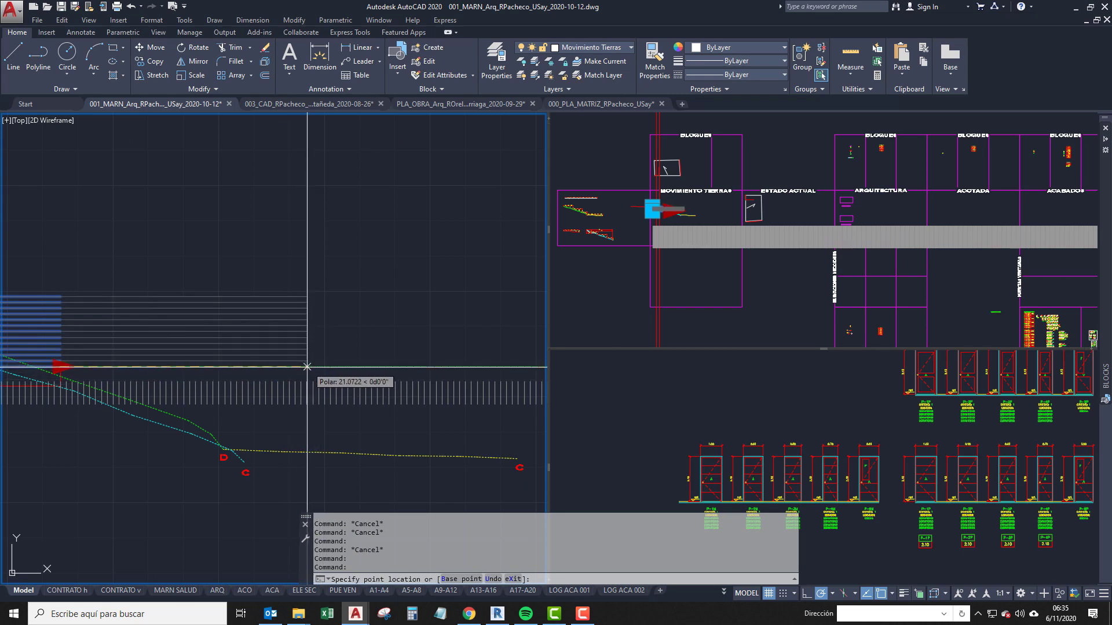
pyautogui.click(307, 366)
pyautogui.scroll(1, 154, 434)
pyautogui.press('Escape')
pyautogui.scroll(3, 362, 364)
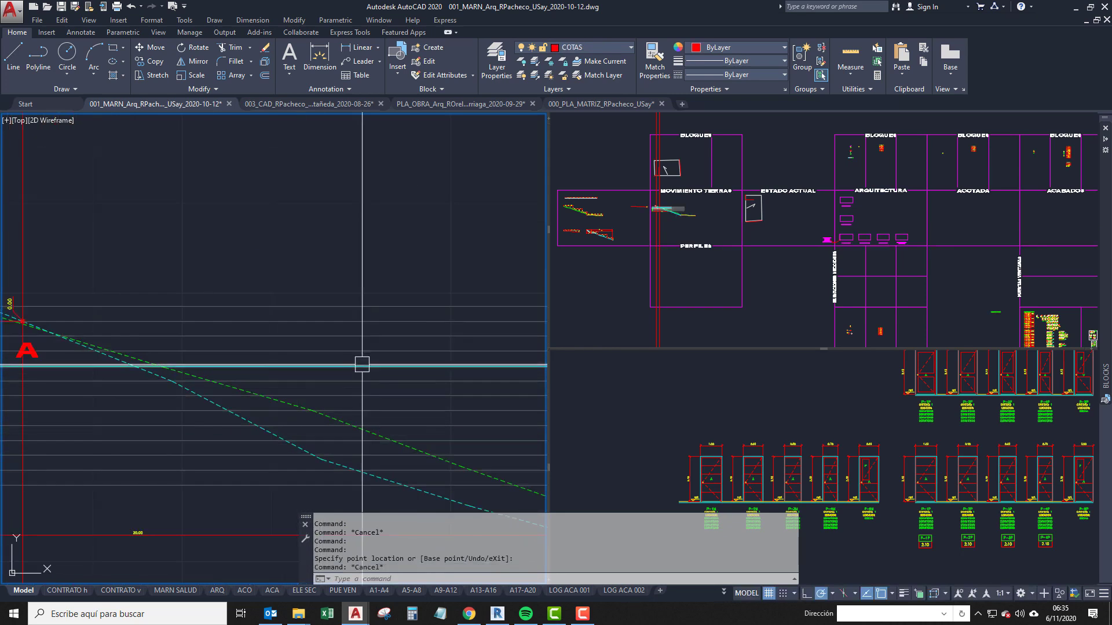
# Lengthen the cyan 0.00 polyline to 51 units so it ends flush with the other level lines.
pyautogui.click(362, 364)
pyautogui.moveTo(539, 367); pyautogui.dragTo(190, 410, button='middle')
pyautogui.click(234, 409)
pyautogui.scroll(-5, 376, 410)
pyautogui.moveTo(376, 410); pyautogui.dragTo(165, 406, button='middle')
pyautogui.scroll(1, 249, 415)
pyautogui.scroll(4, 324, 377)
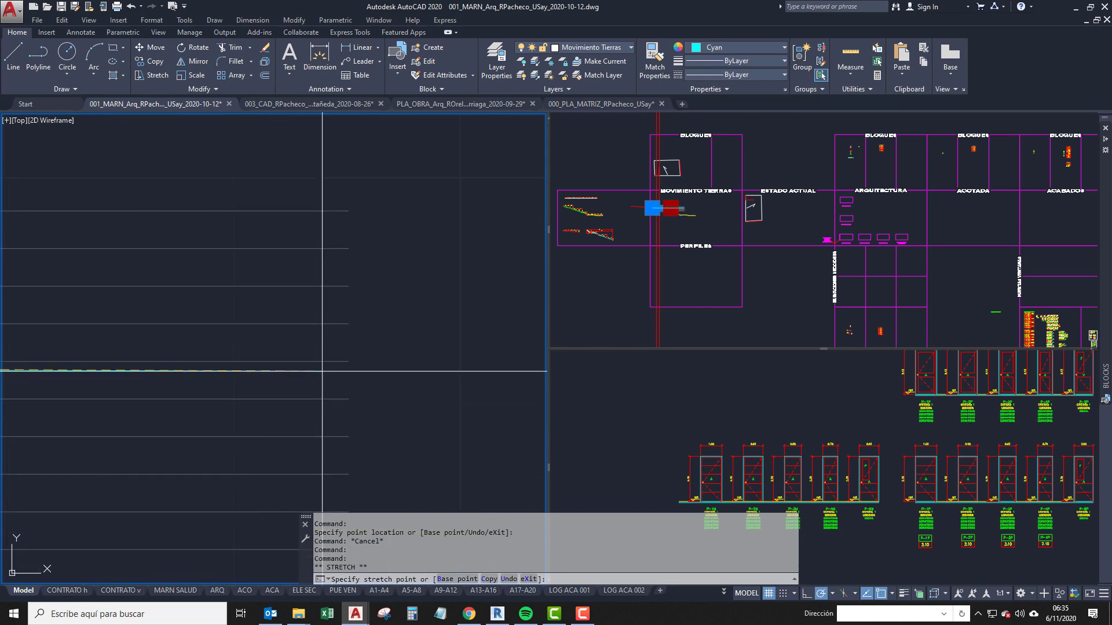
pyautogui.click(332, 362)
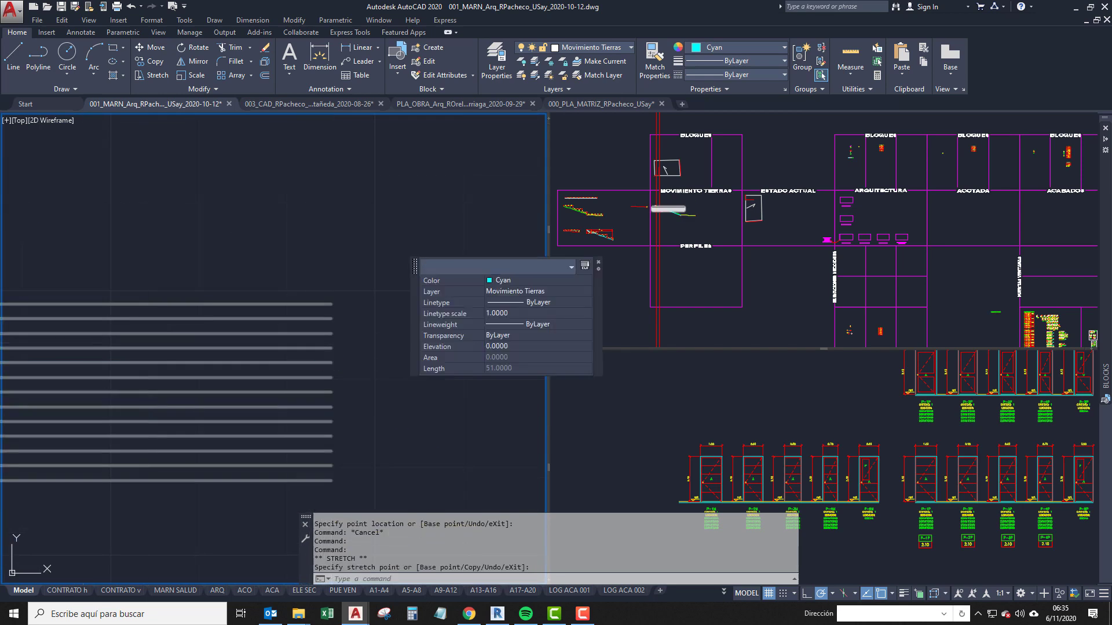
pyautogui.press('Escape')
# Examine the platform edge and its small step near point A against the 0.00 line.
pyautogui.scroll(-2, 538, 320)
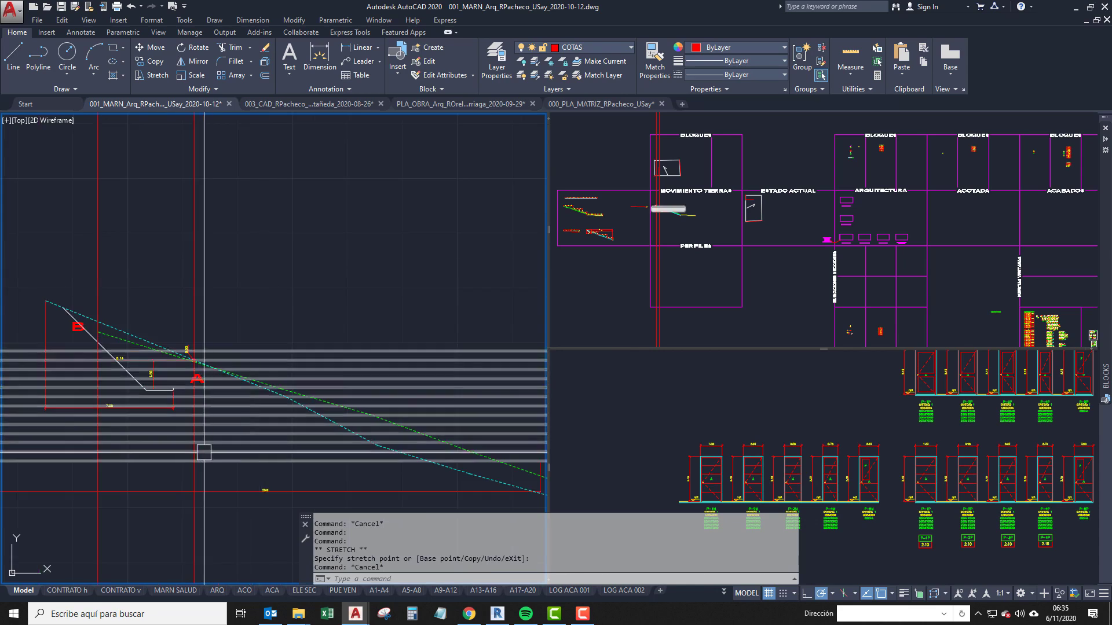
pyautogui.scroll(2, 191, 394)
pyautogui.scroll(5, 302, 342)
pyautogui.scroll(1, 316, 322)
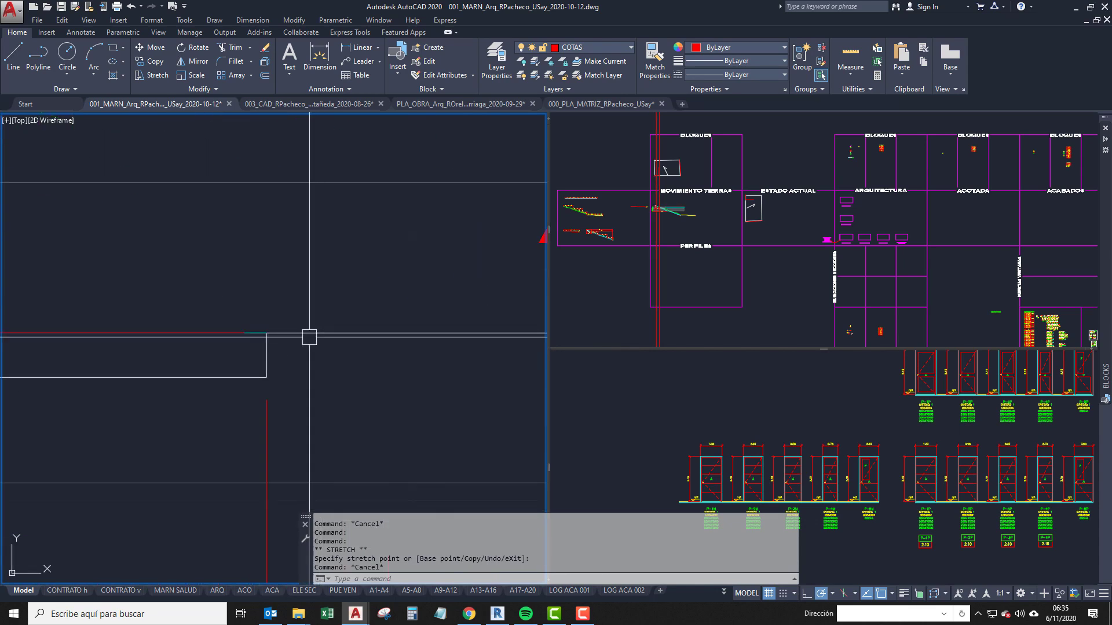
pyautogui.scroll(-2, 316, 332)
pyautogui.scroll(2, 315, 333)
pyautogui.scroll(-2, 311, 355)
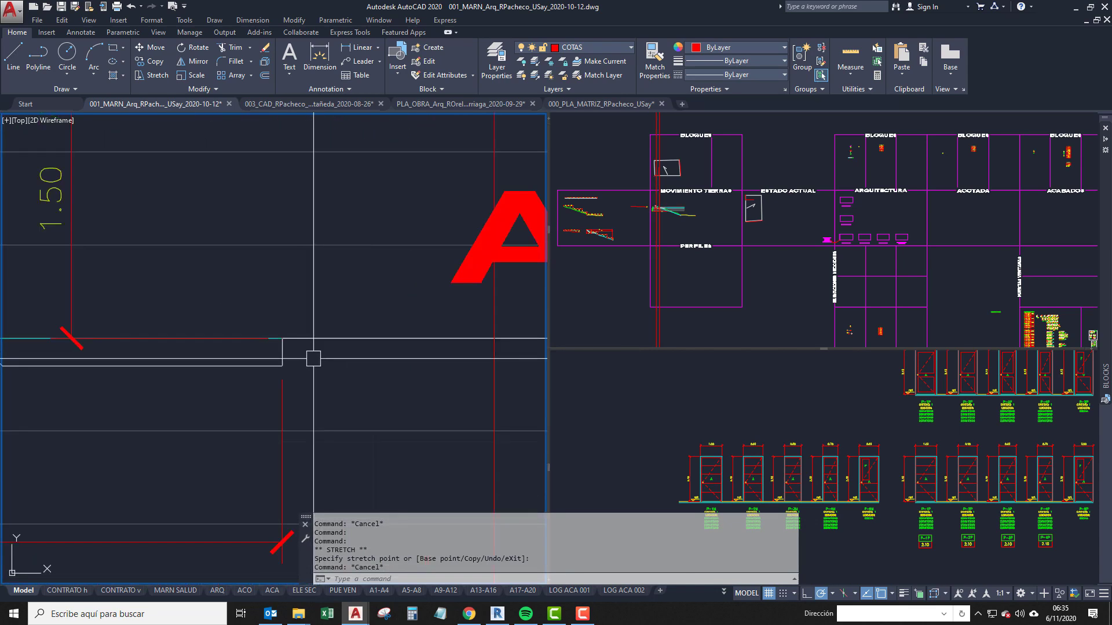
pyautogui.scroll(-2, 326, 355)
pyautogui.scroll(2, 272, 367)
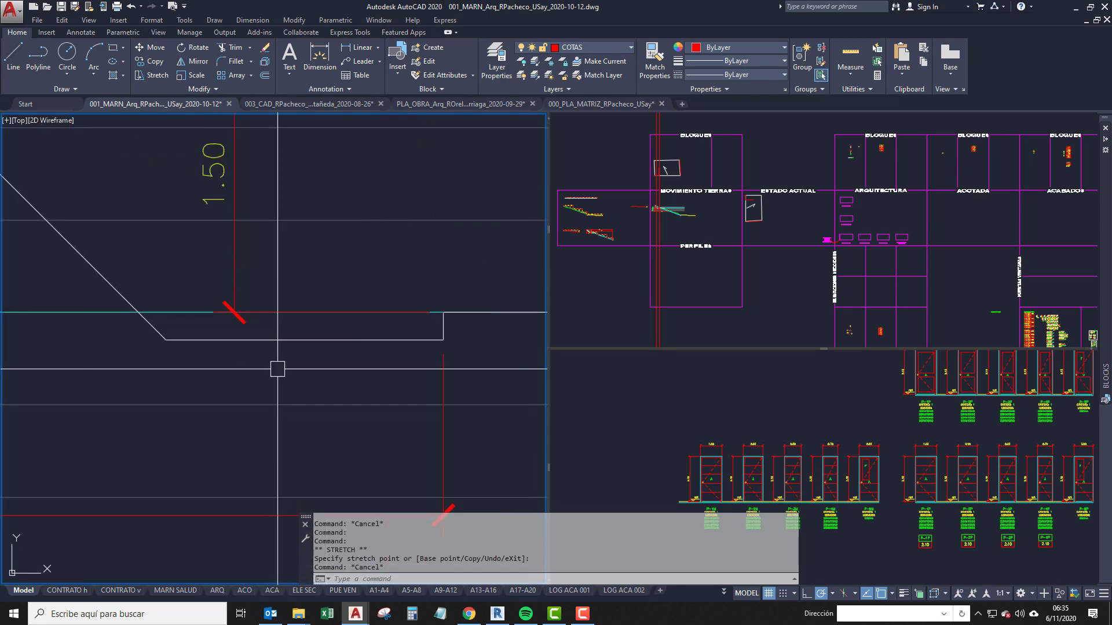
pyautogui.scroll(-3, 193, 370)
pyautogui.moveTo(407, 373); pyautogui.dragTo(157, 307, button='middle')
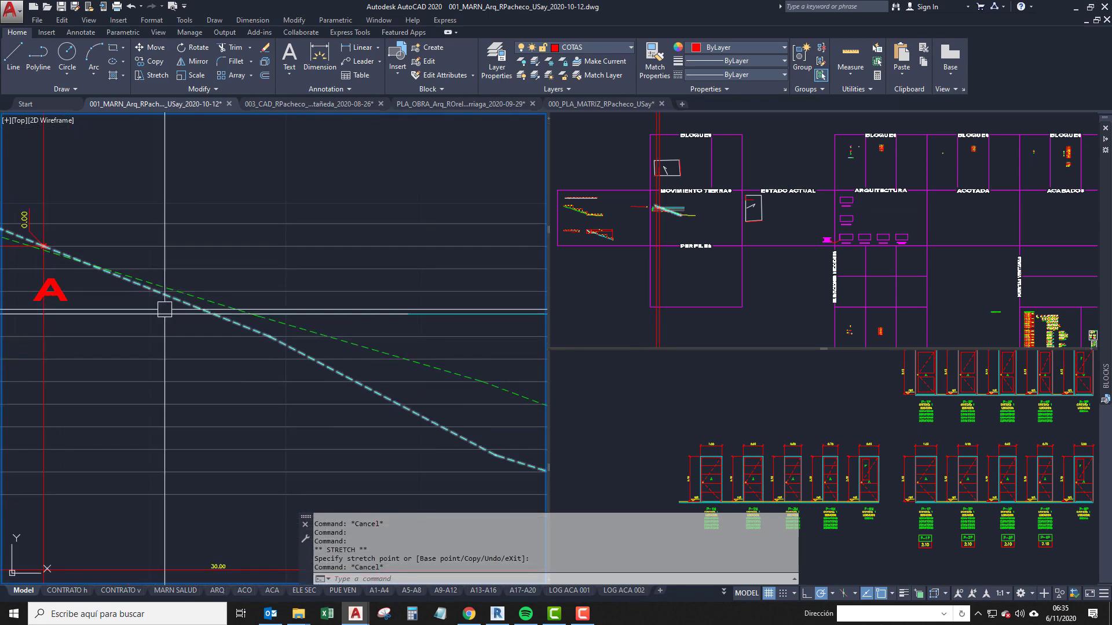
# Trace the cyan 0.00 line back to its label at the uphill end of the level lines.
pyautogui.scroll(-3, 166, 340)
pyautogui.moveTo(175, 357); pyautogui.dragTo(278, 330, button='middle')
pyautogui.moveTo(203, 353); pyautogui.dragTo(237, 374, button='middle')
pyautogui.scroll(1, 137, 326)
pyautogui.moveTo(97, 327); pyautogui.dragTo(271, 313, button='middle')
pyautogui.scroll(2, 217, 314)
pyautogui.scroll(2, 217, 314)
pyautogui.click(268, 293)
pyautogui.scroll(-5, 231, 318)
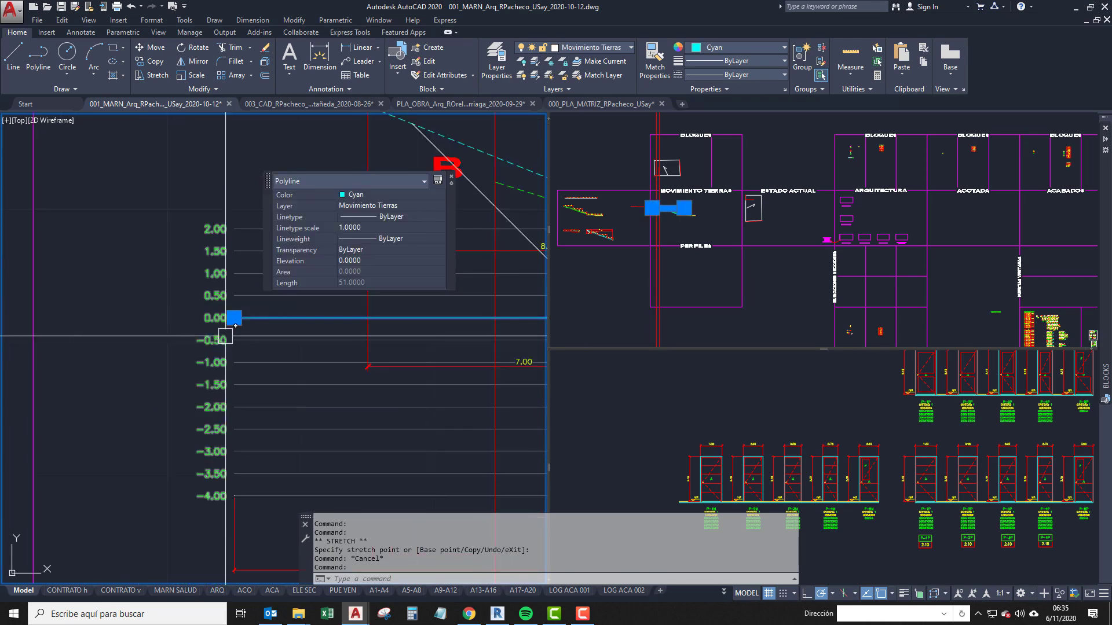
pyautogui.press('Escape')
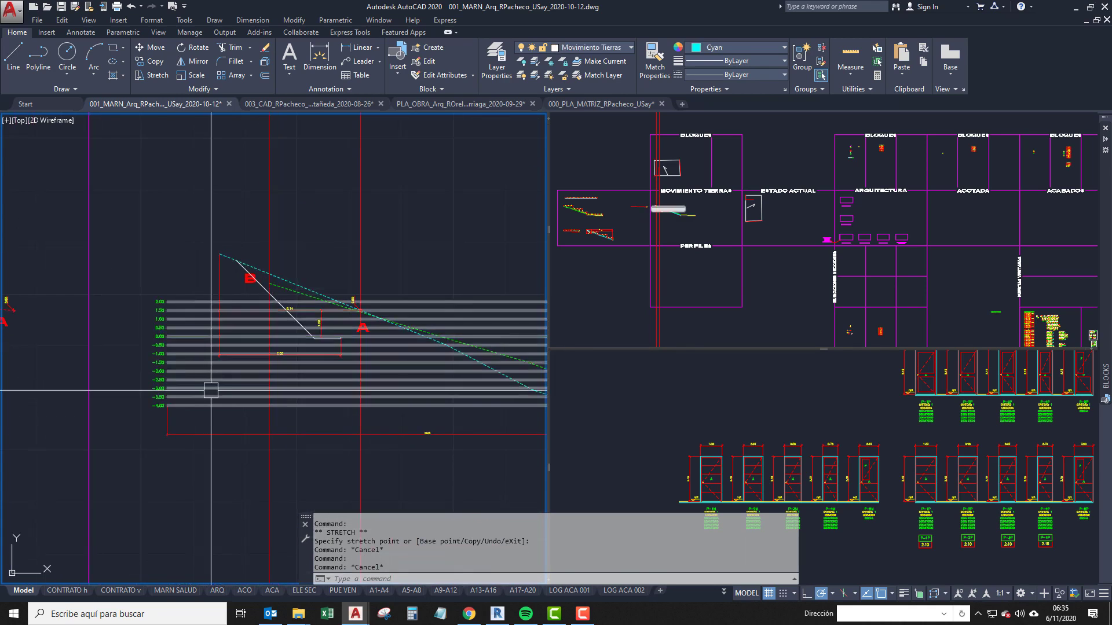
# Compare the cut section and terrain profiles with the level lines from B to points D and C.
pyautogui.scroll(2, 203, 371)
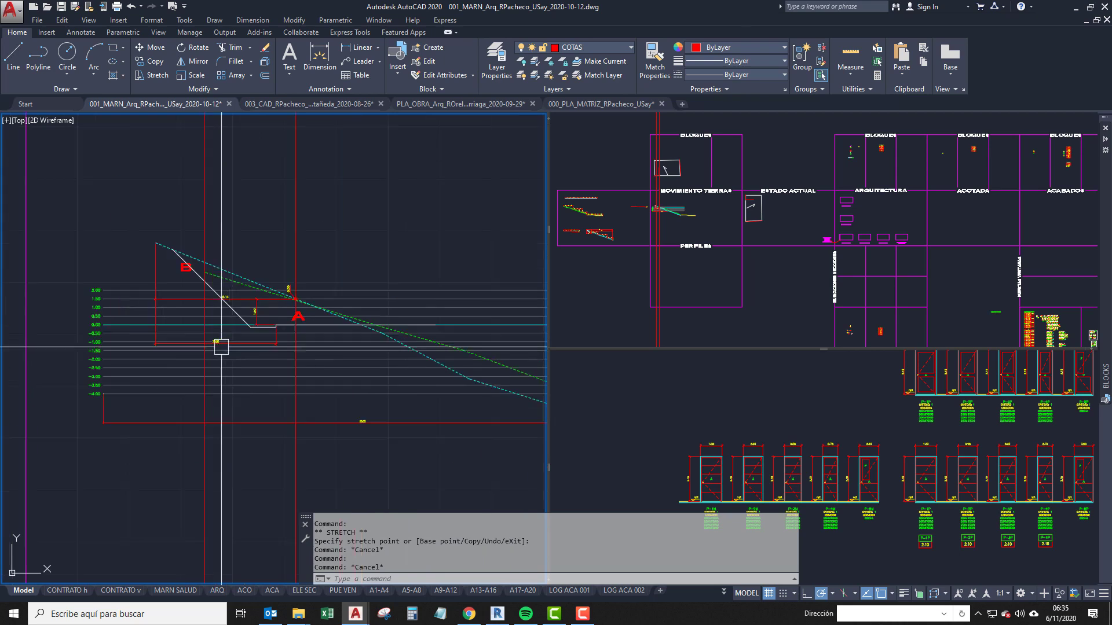
pyautogui.moveTo(285, 344)
pyautogui.mouseDown(button='middle')
pyautogui.moveTo(196, 315)
pyautogui.moveTo(157, 360)
pyautogui.moveTo(205, 374)
pyautogui.mouseUp(button='middle')
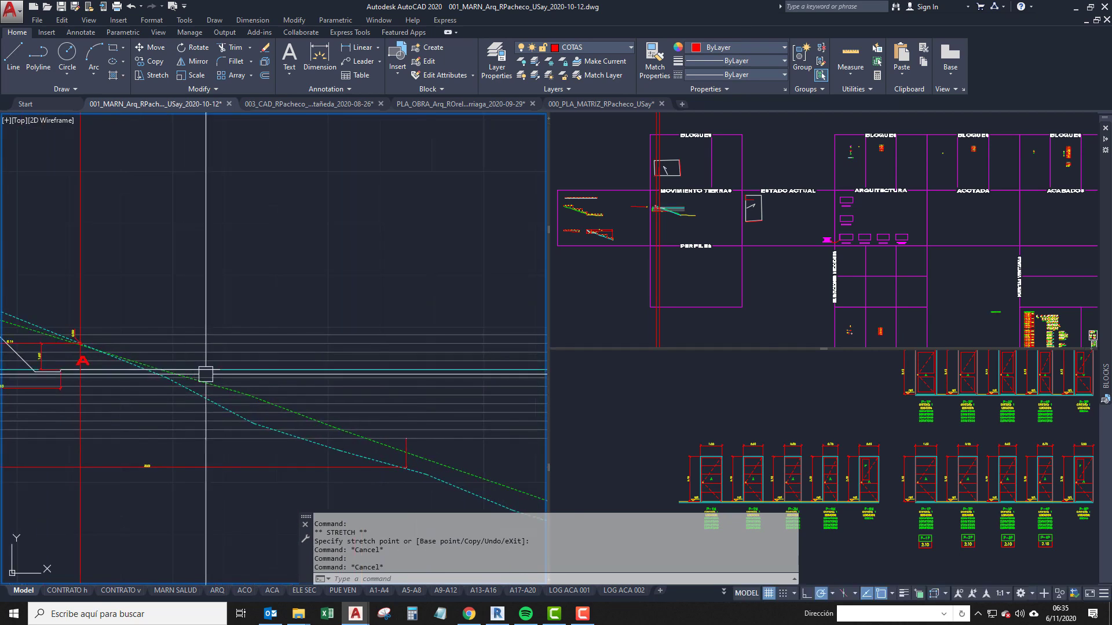
pyautogui.scroll(-3, 268, 427)
pyautogui.moveTo(272, 411); pyautogui.dragTo(277, 449, button='middle')
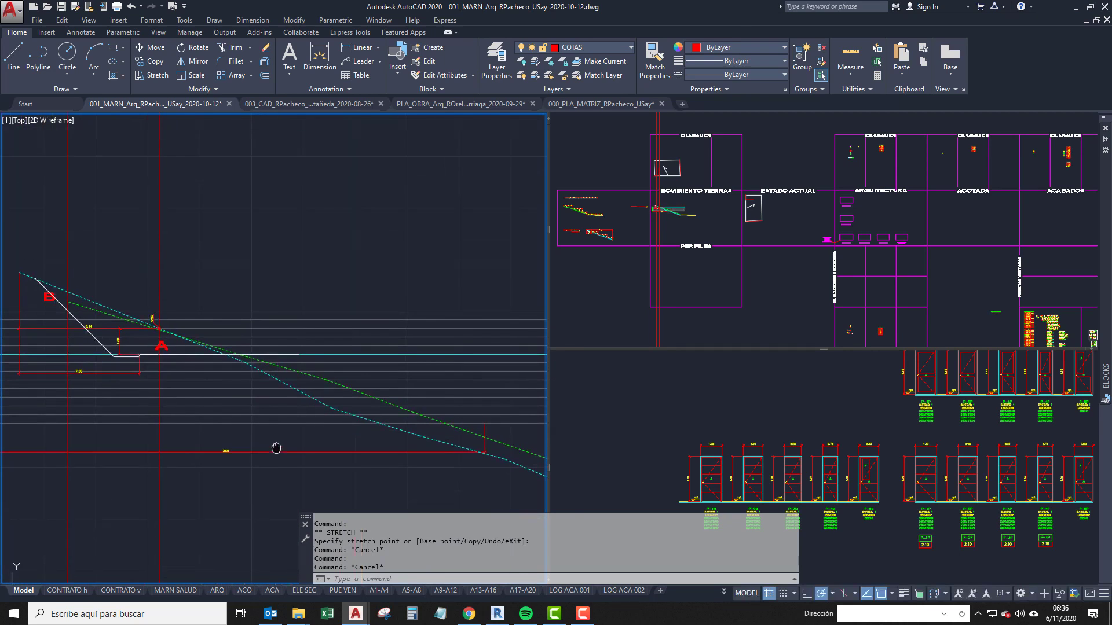
pyautogui.scroll(-4, 277, 447)
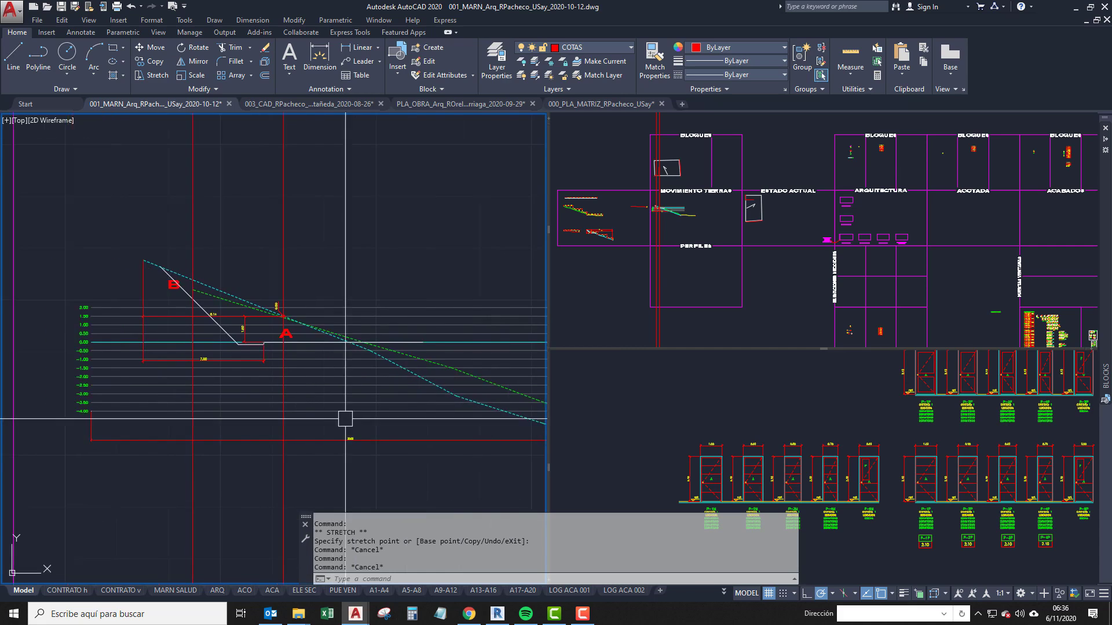
pyautogui.moveTo(412, 449); pyautogui.dragTo(304, 391, button='middle')
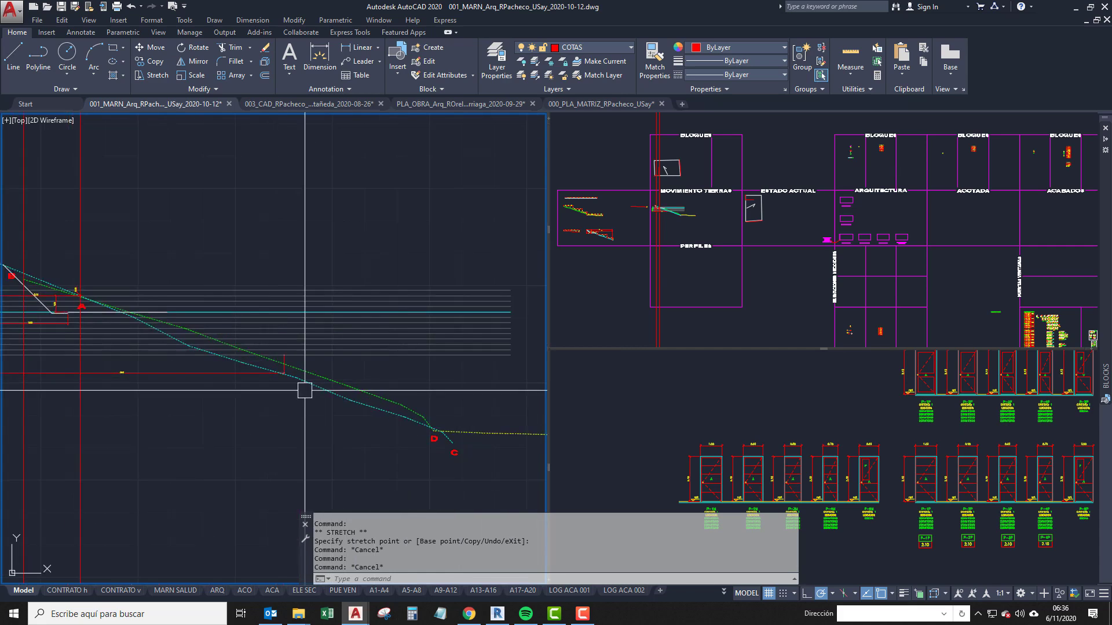
pyautogui.click(439, 355)
pyautogui.moveTo(49, 403); pyautogui.dragTo(252, 414, button='middle')
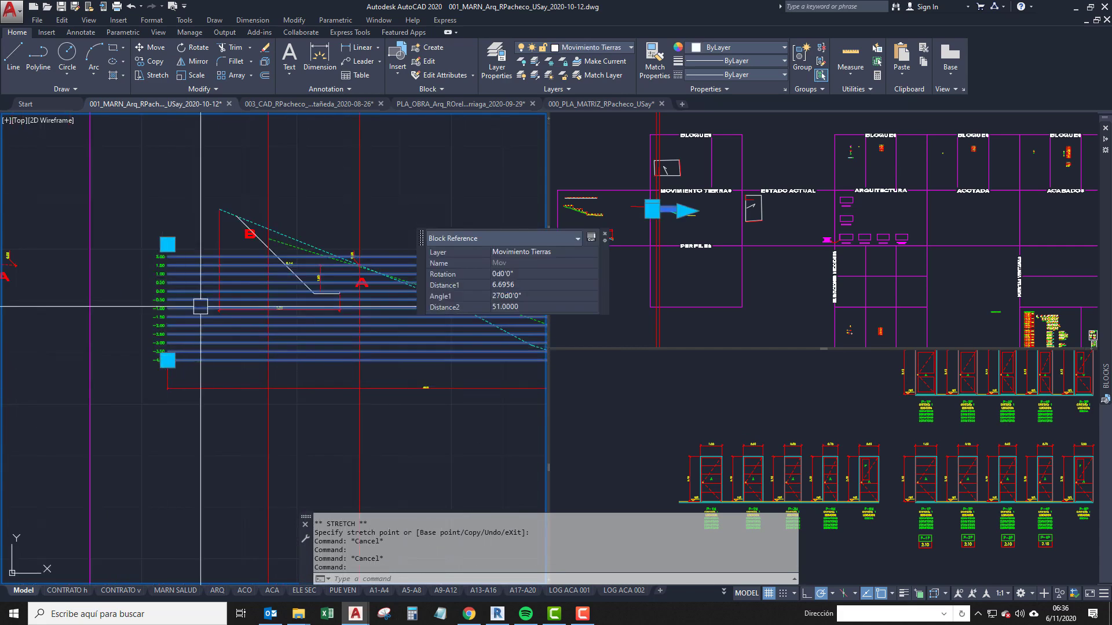
pyautogui.scroll(5, 324, 324)
pyautogui.press('Escape')
pyautogui.scroll(1, 316, 331)
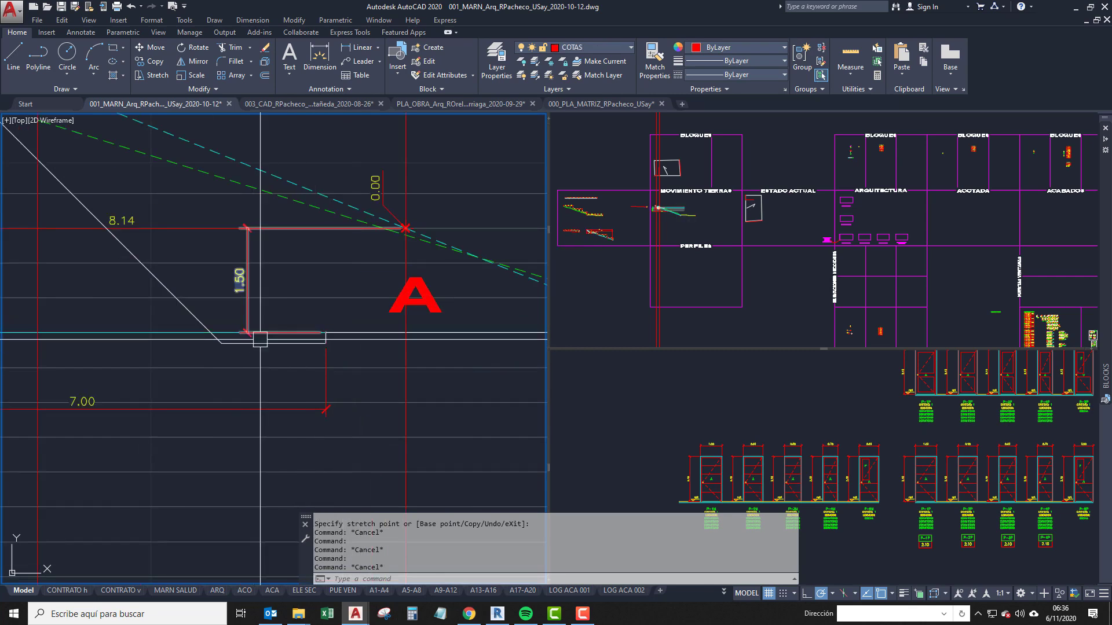
pyautogui.scroll(-2, 338, 335)
pyautogui.moveTo(321, 354)
pyautogui.mouseDown(button='middle')
pyautogui.moveTo(246, 350)
pyautogui.moveTo(352, 353)
pyautogui.moveTo(280, 340)
pyautogui.mouseUp(button='middle')
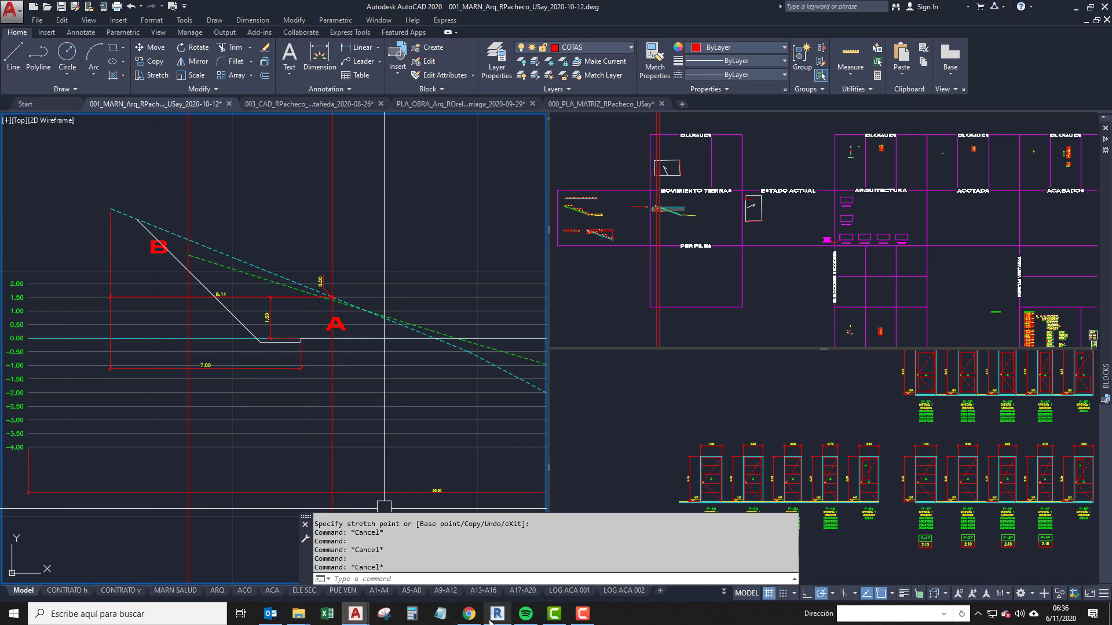
# Switch to Revit, examine the first-floor plan's level marks for the interior, portico and pergola, and return to AutoCAD.
pyautogui.click(496, 615)
pyautogui.scroll(2, 422, 403)
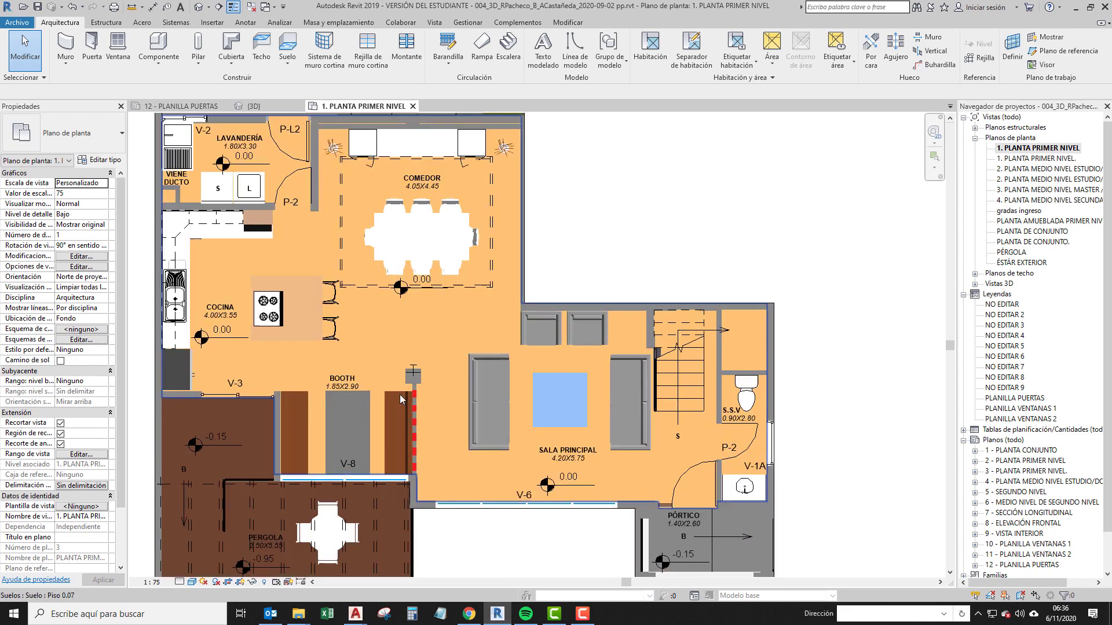
pyautogui.scroll(1, 515, 417)
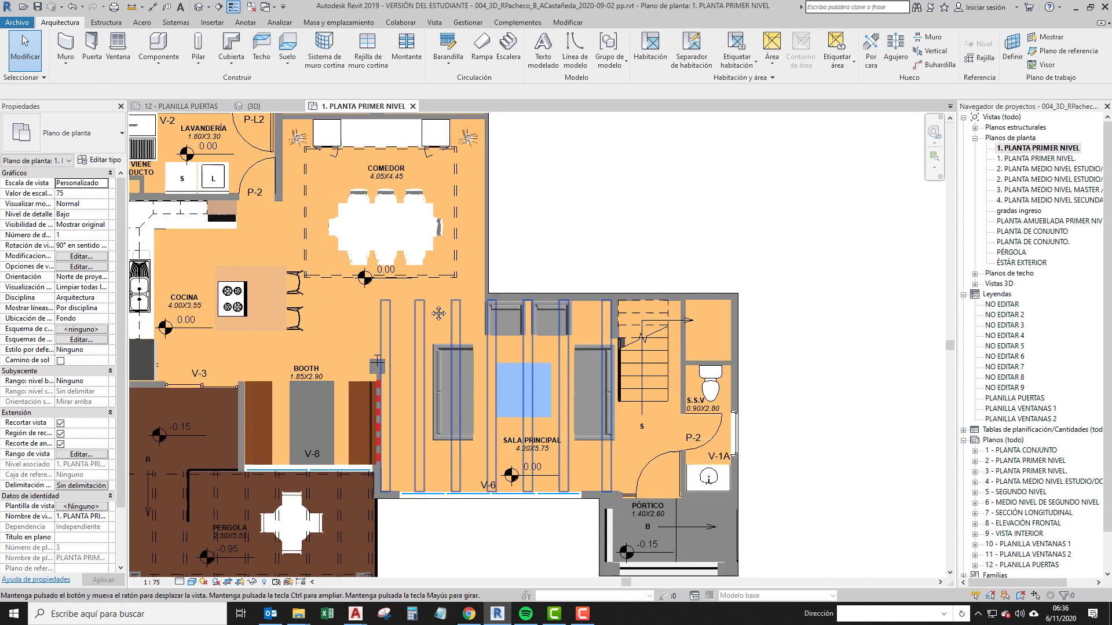
pyautogui.moveTo(411, 335); pyautogui.dragTo(440, 291, button='middle')
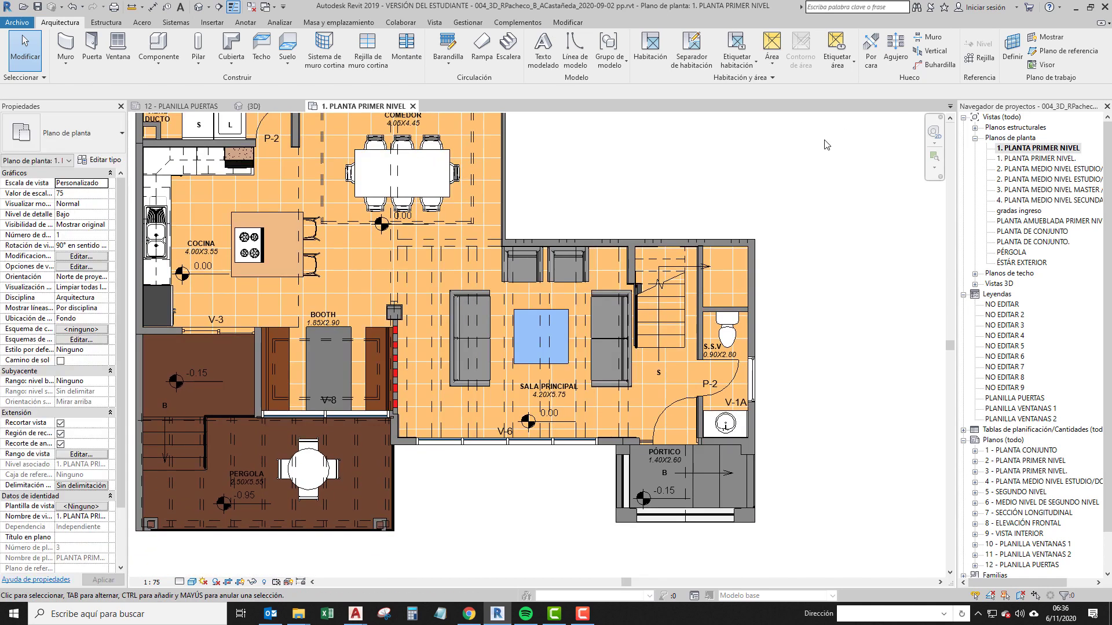
pyautogui.moveTo(734, 215); pyautogui.dragTo(744, 251, button='middle')
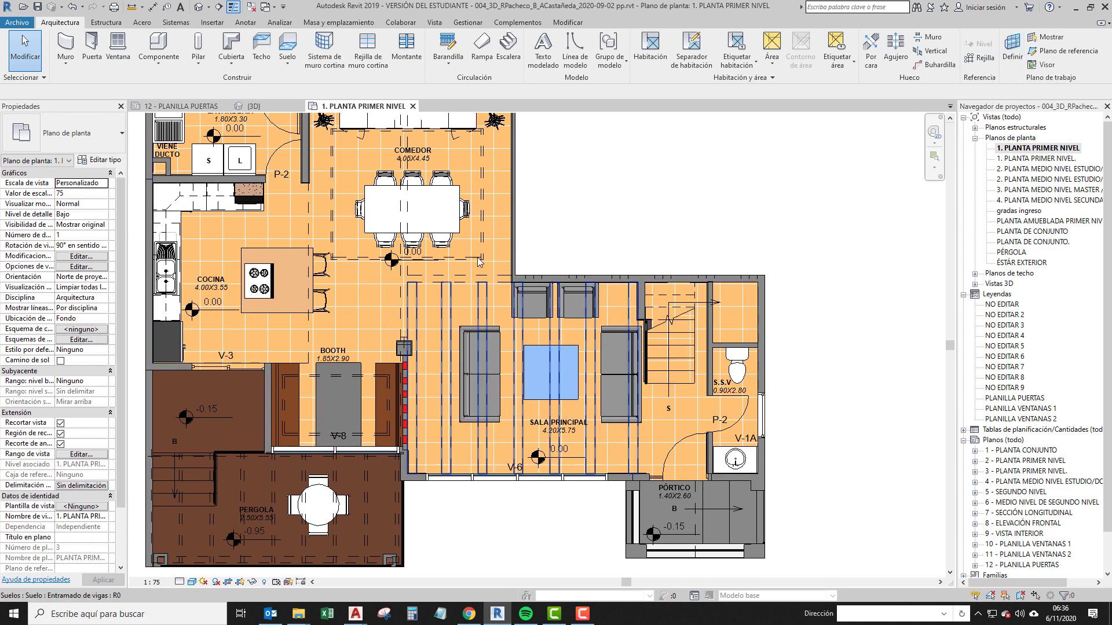
pyautogui.click(1075, 7)
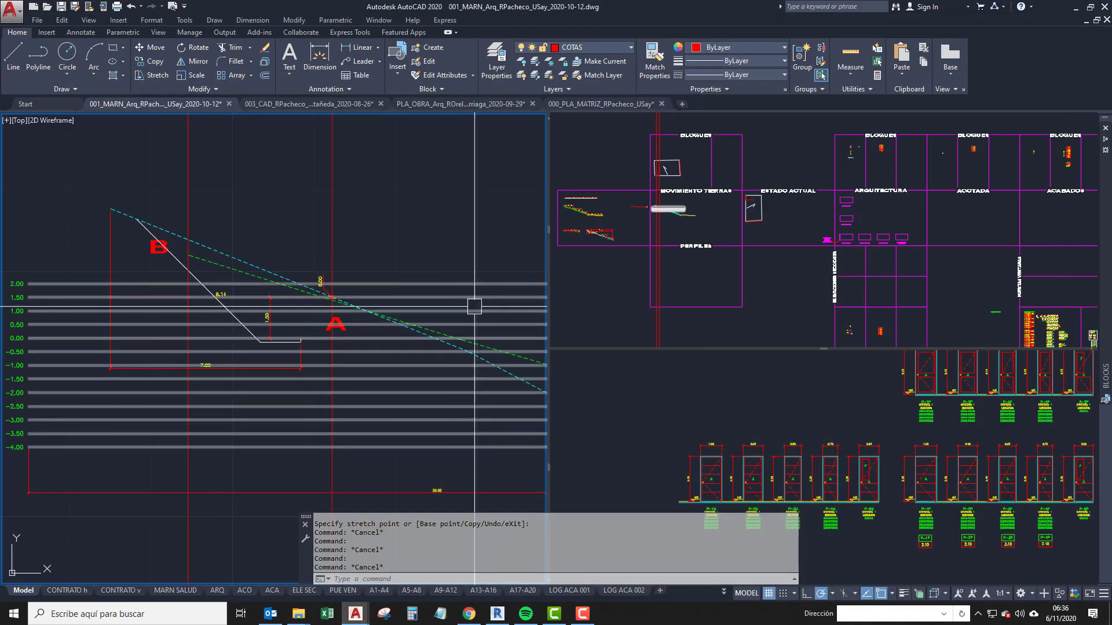
# Compare the platform's level lines with the floor levels in the Revit plan again and return to AutoCAD.
pyautogui.moveTo(285, 367); pyautogui.dragTo(269, 347, button='middle')
pyautogui.scroll(2, 167, 367)
pyautogui.scroll(-6, 156, 375)
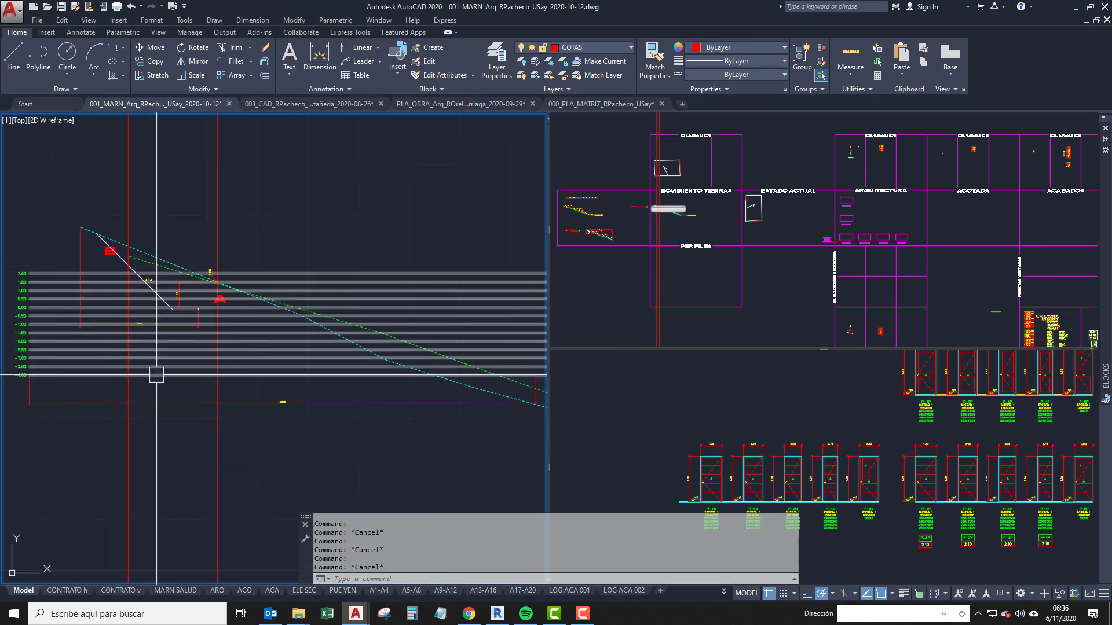
pyautogui.scroll(3, 141, 374)
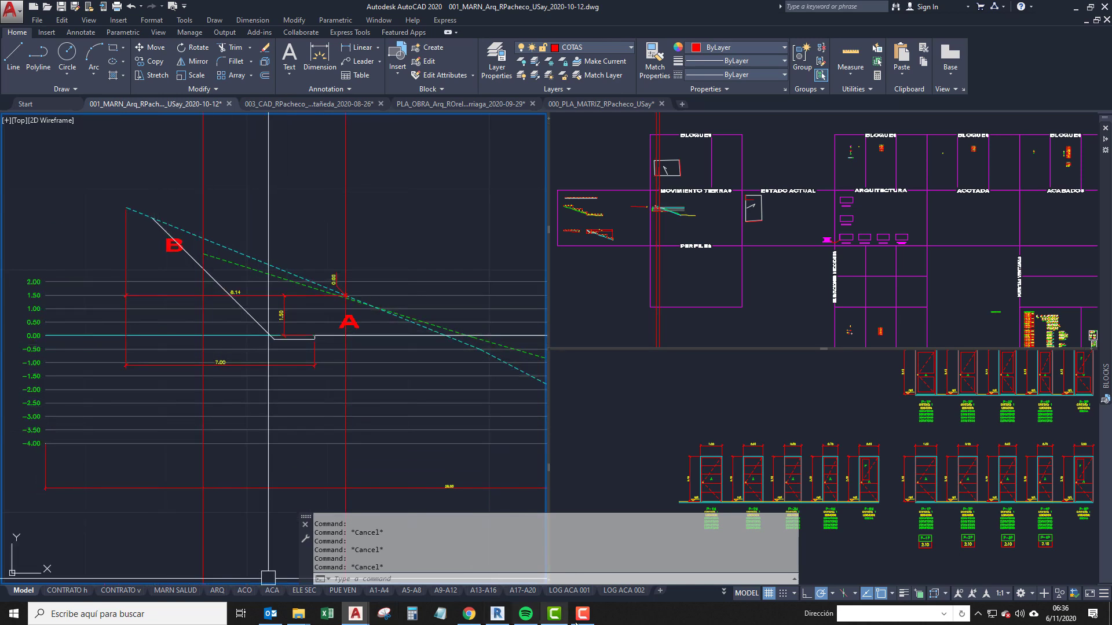
pyautogui.click(501, 617)
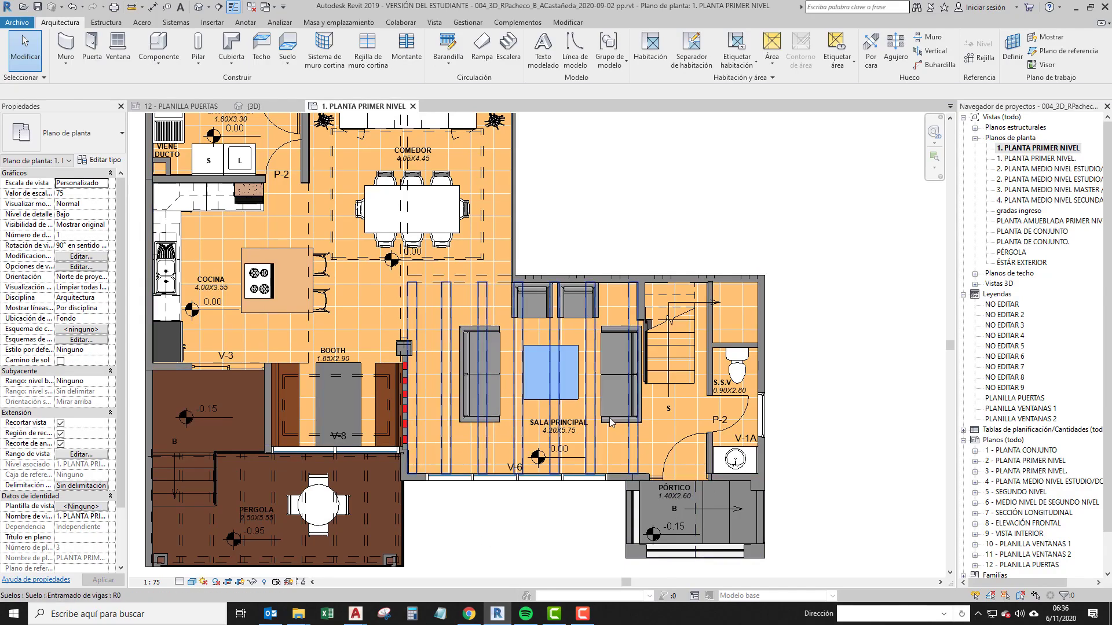
pyautogui.click(1075, 7)
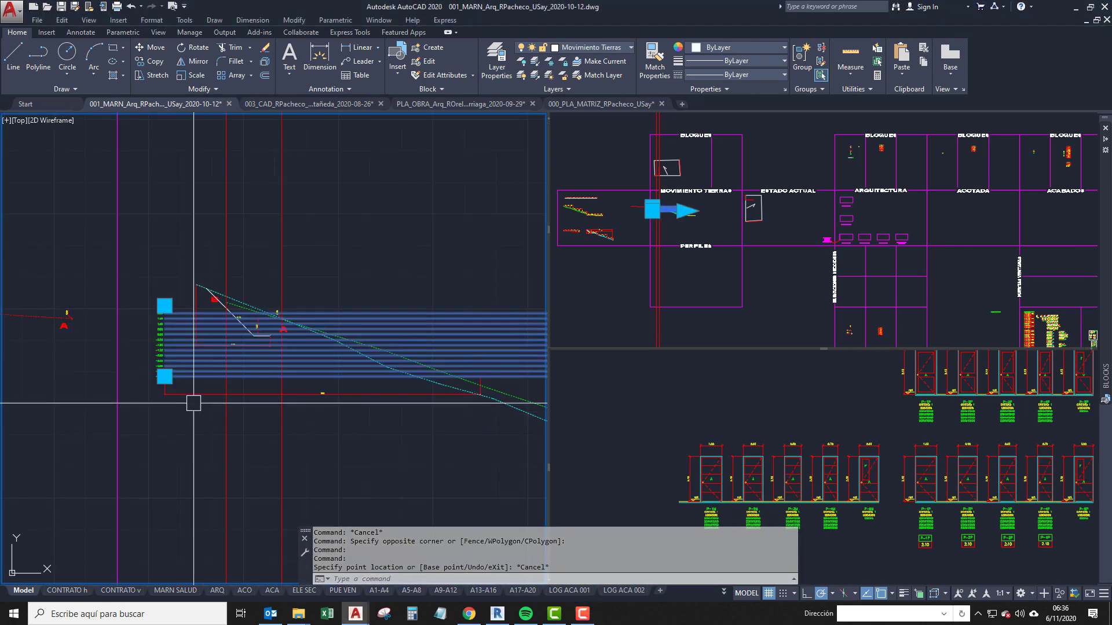
# Stretch the level-line block's lower end downward to a vertical distance of about 15.20, covering the profiles down to point C.
pyautogui.click(164, 376)
pyautogui.scroll(4, 165, 378)
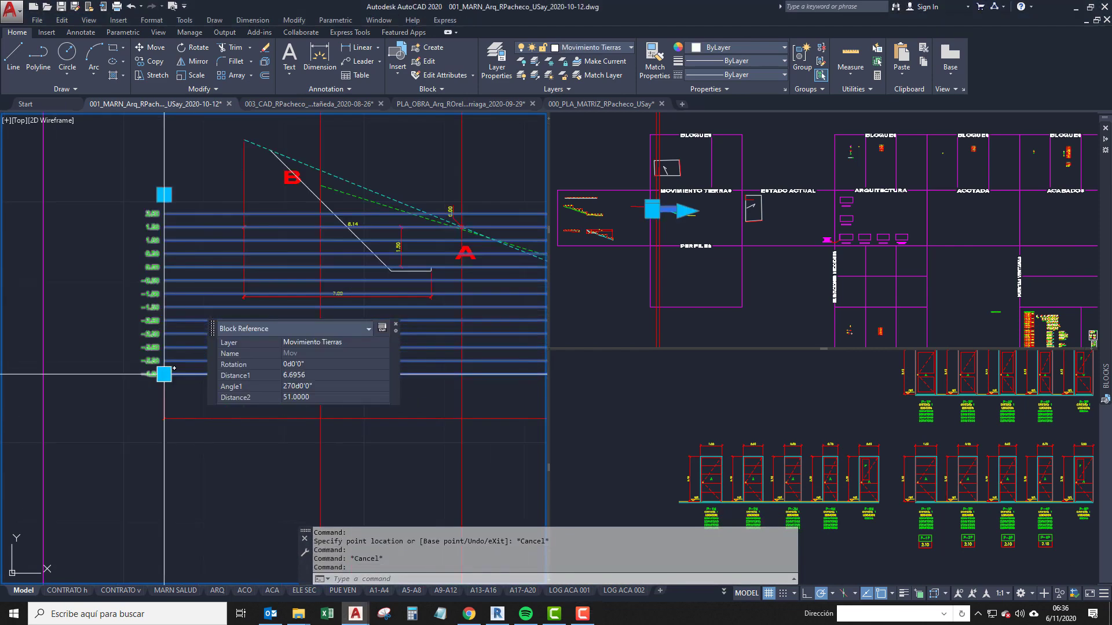
pyautogui.click(165, 374)
pyautogui.scroll(-4, 172, 492)
pyautogui.moveTo(172, 492); pyautogui.dragTo(117, 382, button='middle')
pyautogui.scroll(-2, 99, 391)
pyautogui.scroll(2, 104, 406)
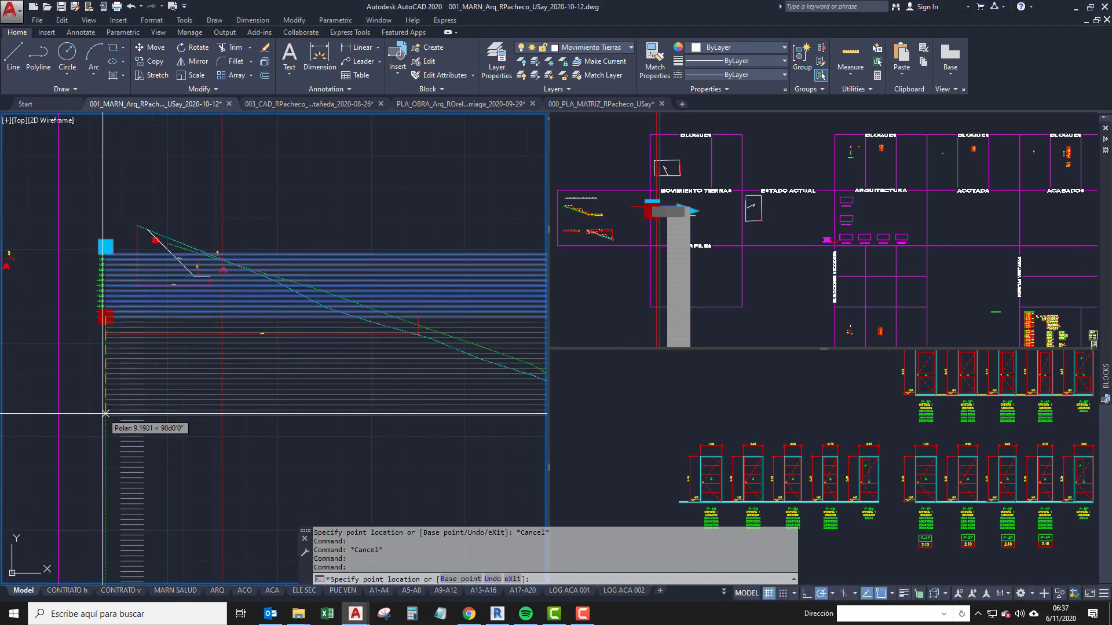
pyautogui.click(106, 406)
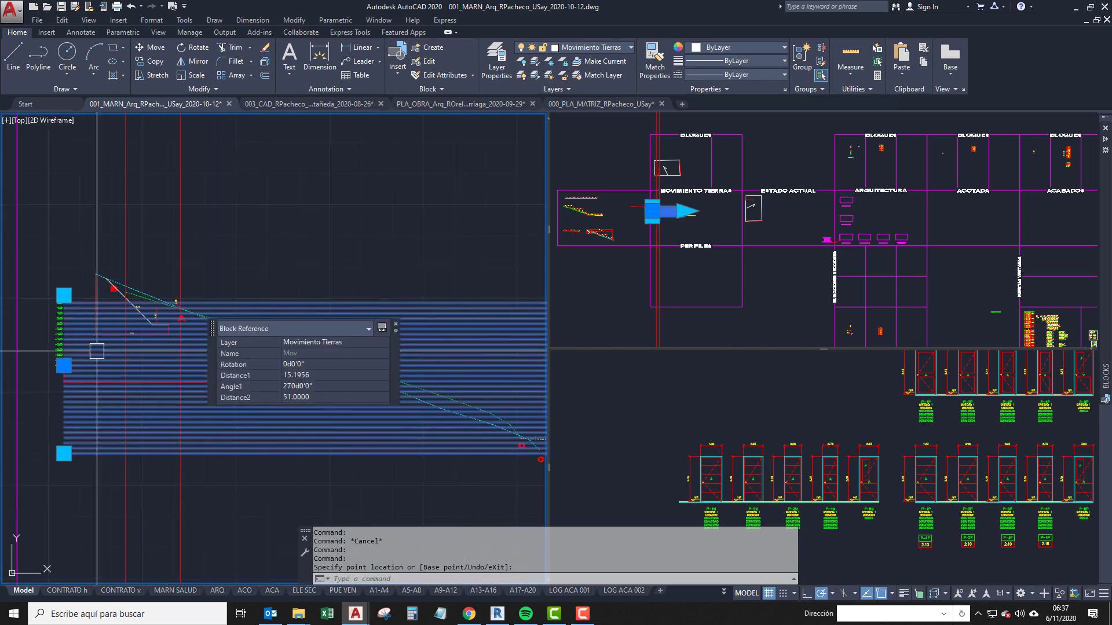
# Stretch the level-line block's upper end upward to cover the slope above point B.
pyautogui.scroll(4, 113, 335)
pyautogui.scroll(-2, 103, 280)
pyautogui.click(104, 323)
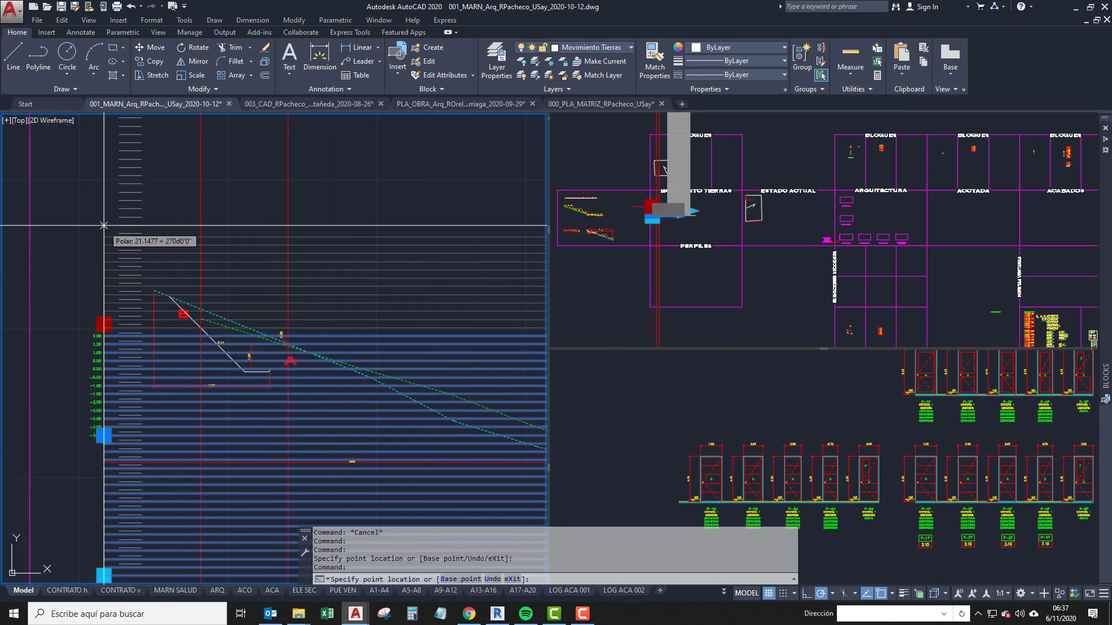
# Stretch the horizontal level-line block upward past the highest point of the slope profile.
pyautogui.click(104, 266)
pyautogui.press('Escape')
pyautogui.scroll(4, 104, 344)
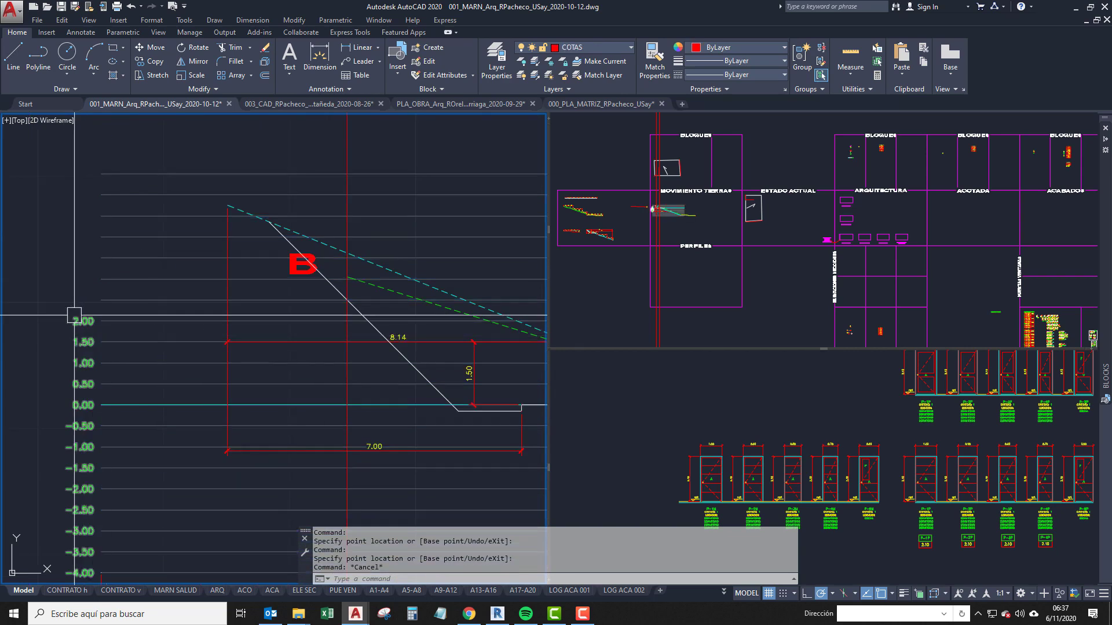
# Examine the NIVEL attribute values of the level-label block beside the profile grid.
pyautogui.click(82, 320)
pyautogui.moveTo(86, 321); pyautogui.dragTo(57, 333, button='middle')
pyautogui.scroll(-4, 90, 338)
pyautogui.scroll(2, 68, 383)
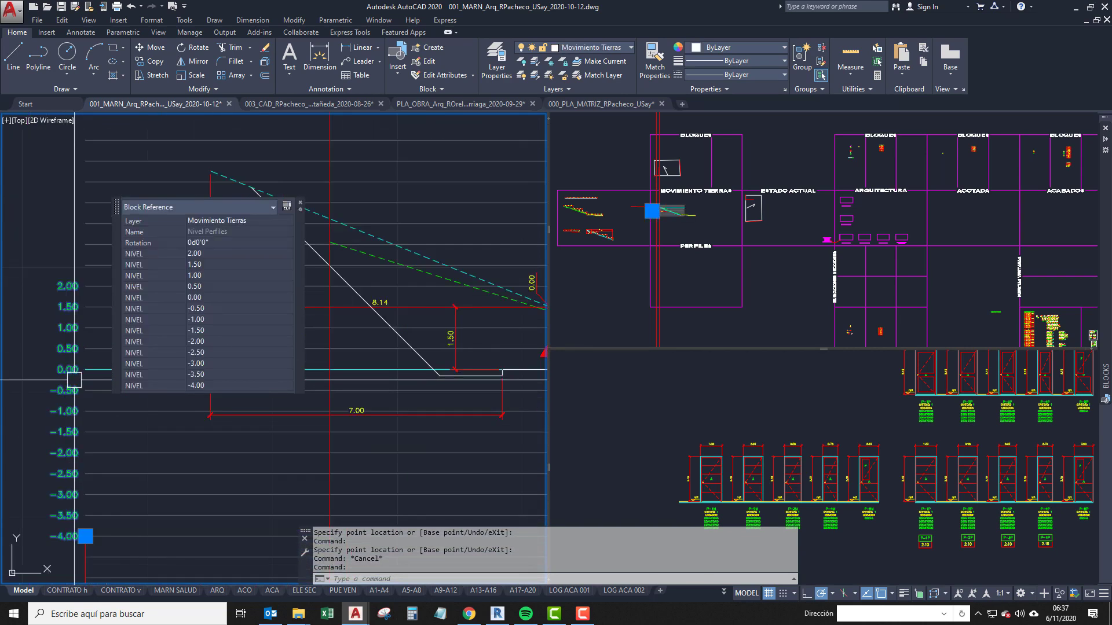
pyautogui.moveTo(75, 380); pyautogui.dragTo(73, 412, button='middle')
pyautogui.scroll(-1, 75, 394)
pyautogui.scroll(2, 72, 427)
pyautogui.press('Escape')
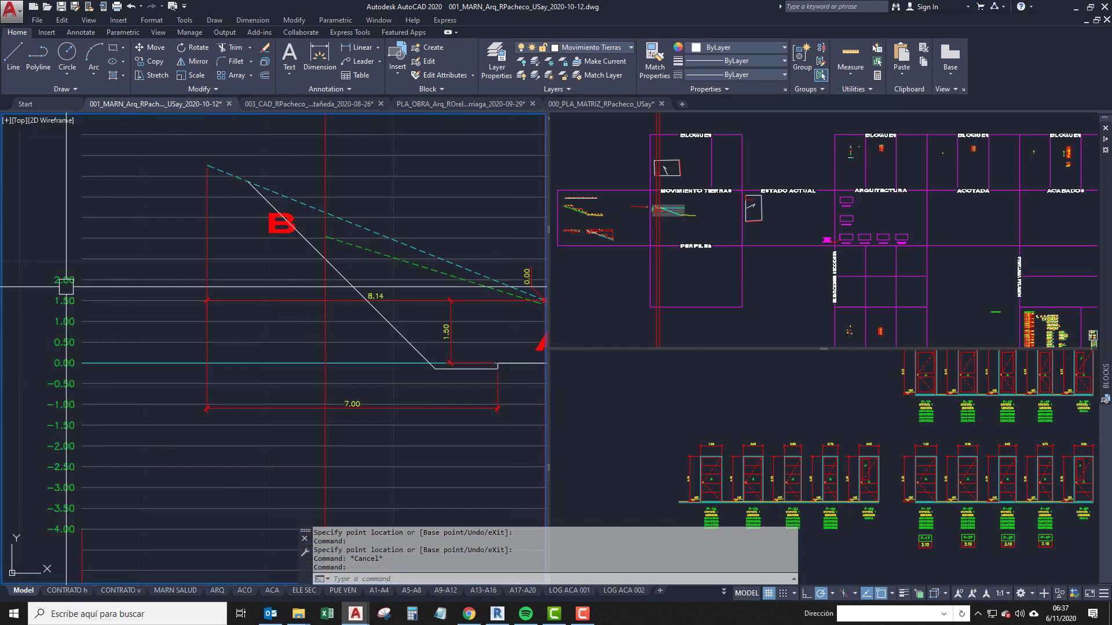
pyautogui.moveTo(65, 294); pyautogui.dragTo(77, 370, button='middle')
pyautogui.scroll(2, 79, 372)
pyautogui.click(81, 343)
pyautogui.scroll(-2, 81, 343)
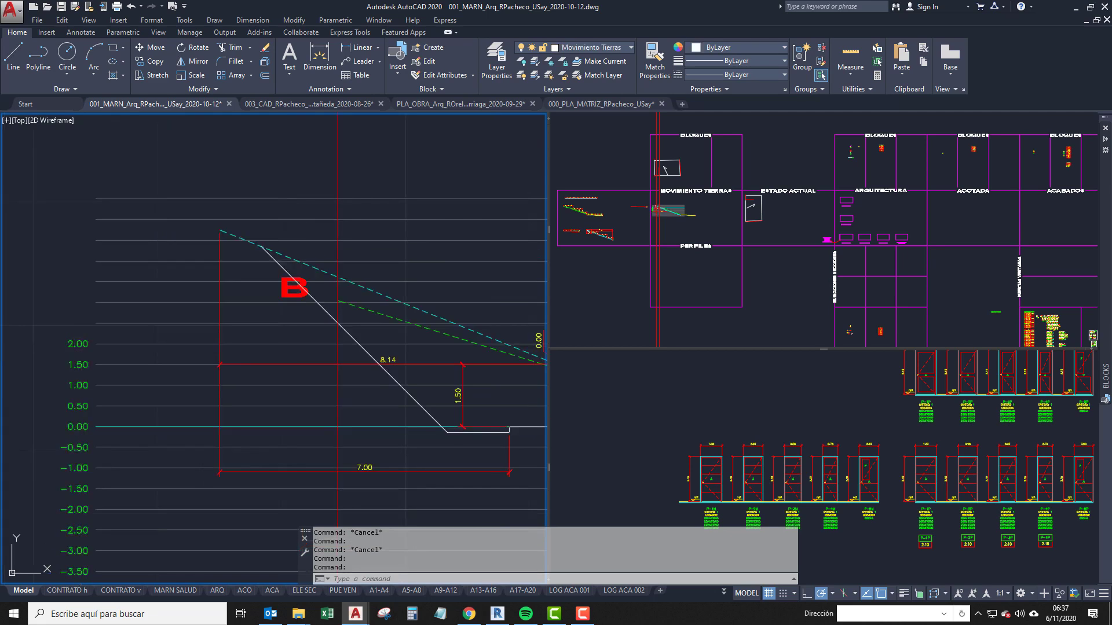
pyautogui.doubleClick(78, 346)
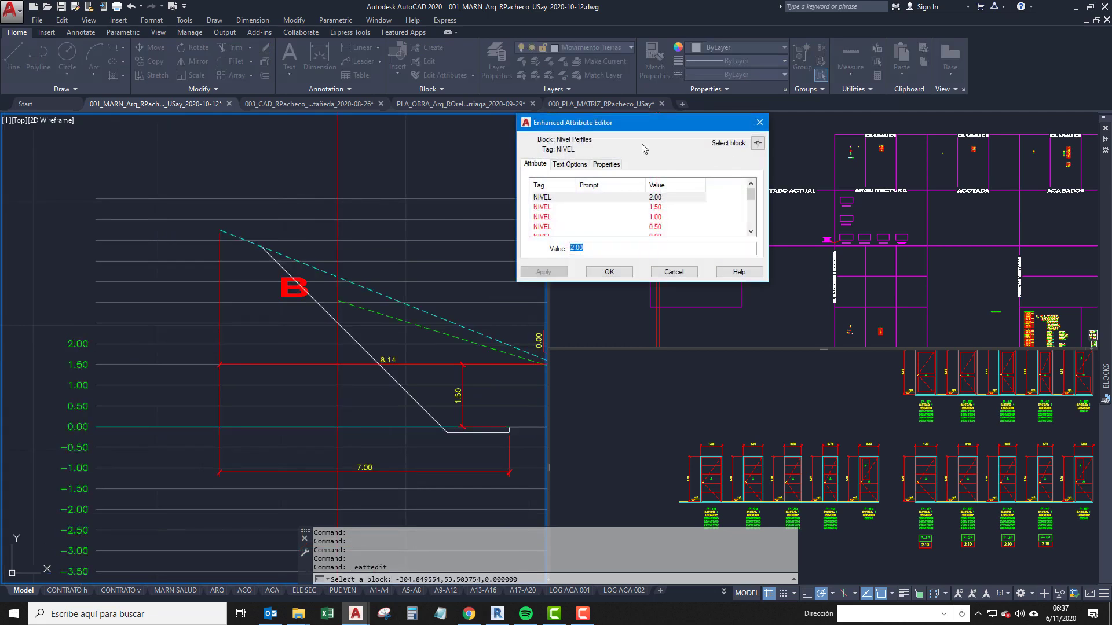
pyautogui.press('Escape')
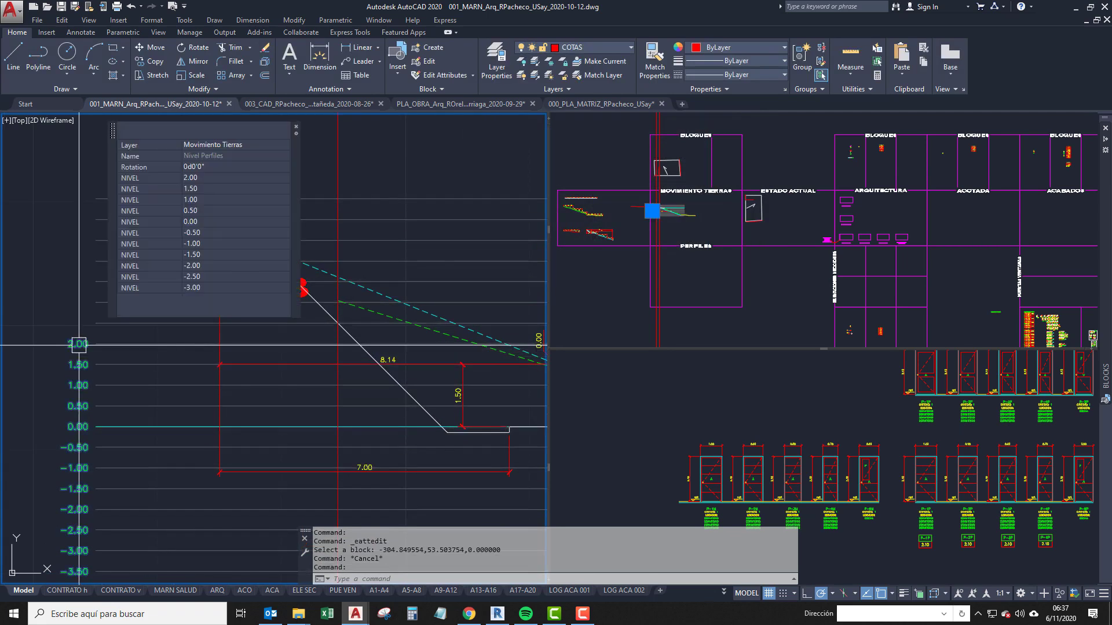
pyautogui.click(206, 298)
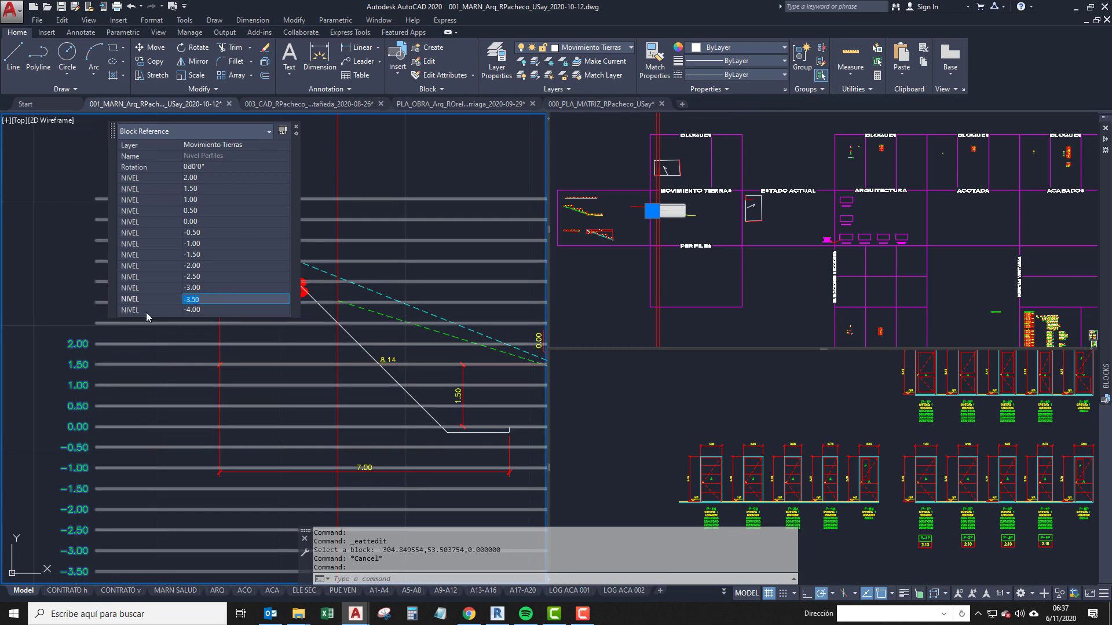
pyautogui.scroll(-2, 151, 250)
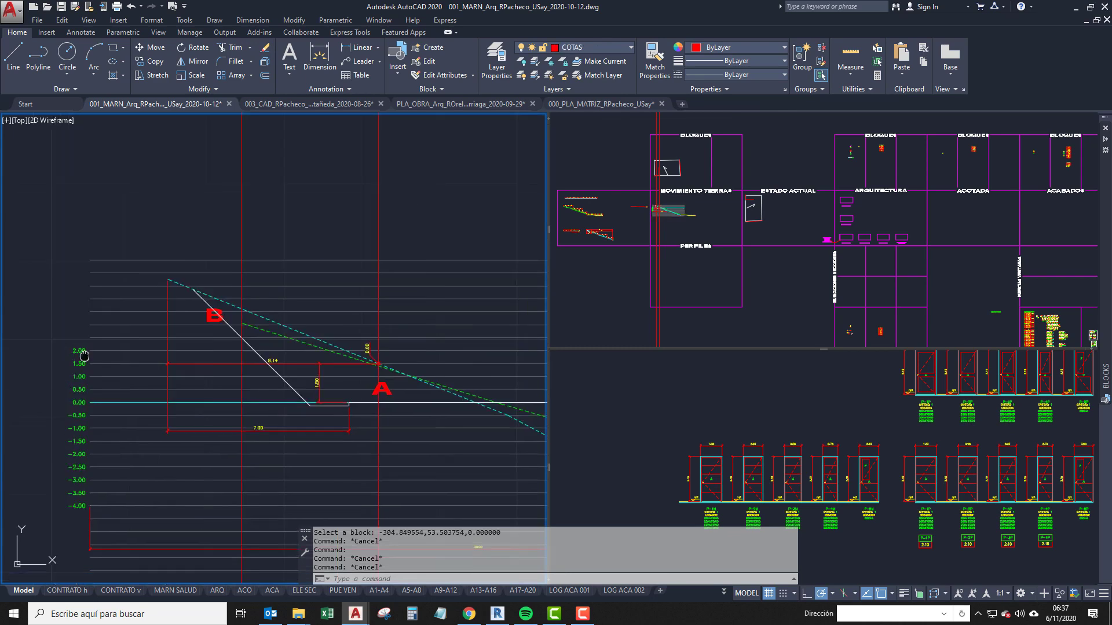
# Copy the level-label block upward so its lowest label sits on the grid line just above the 2.00 label.
pyautogui.scroll(3, 115, 464)
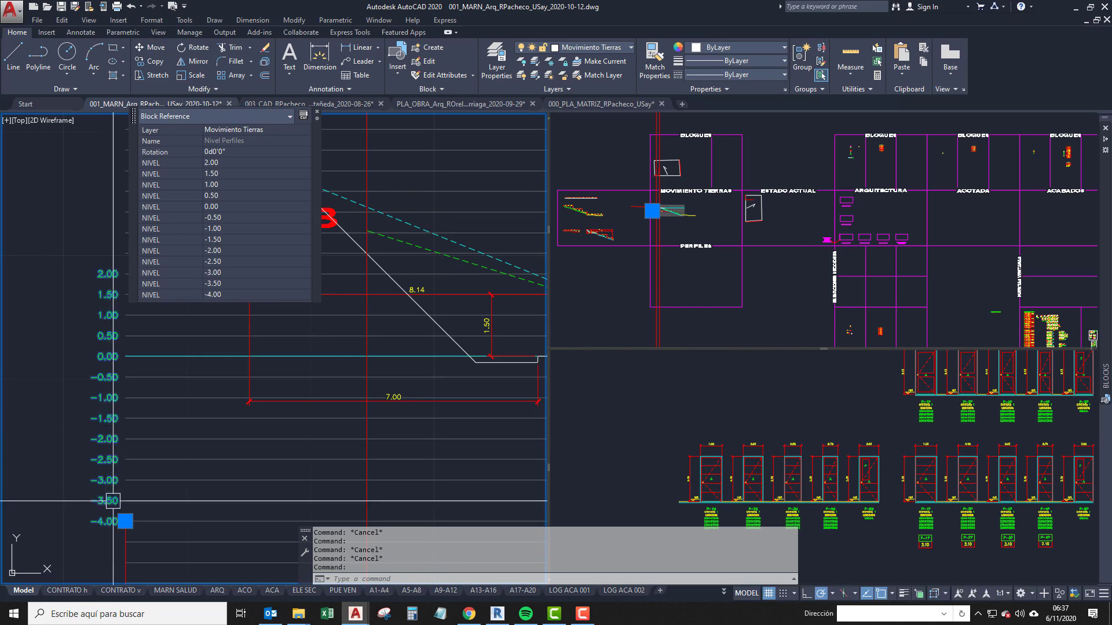
pyautogui.scroll(3, 121, 475)
pyautogui.write('cc')
pyautogui.press('Return')
pyautogui.click(136, 476)
pyautogui.scroll(-3, 174, 441)
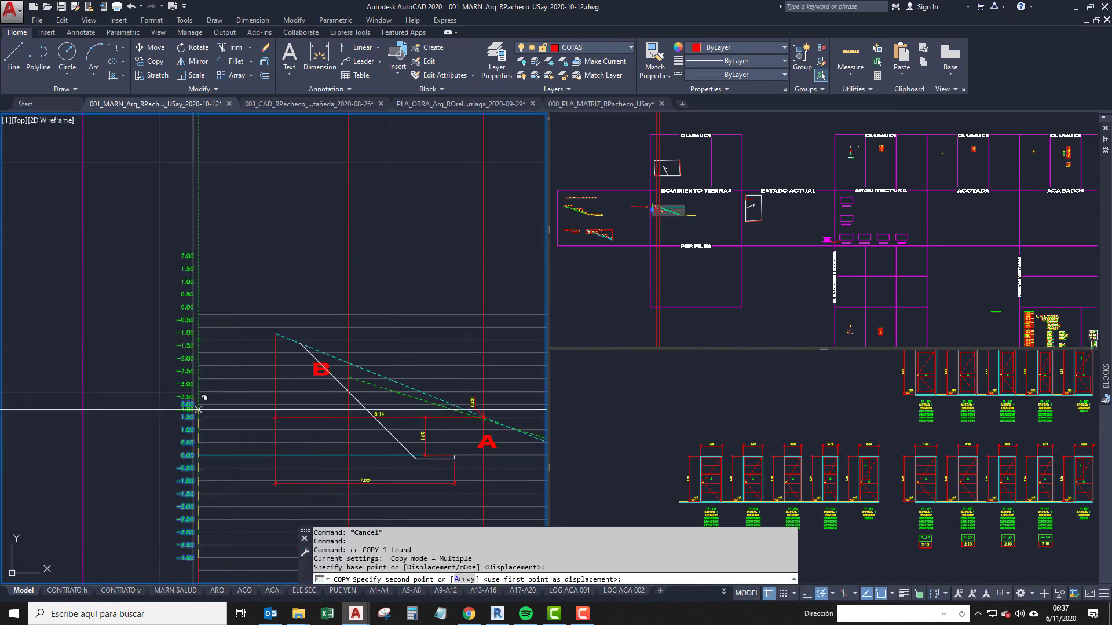
pyautogui.scroll(3, 214, 400)
pyautogui.click(215, 393)
pyautogui.scroll(-2, 213, 393)
pyautogui.scroll(2, 208, 370)
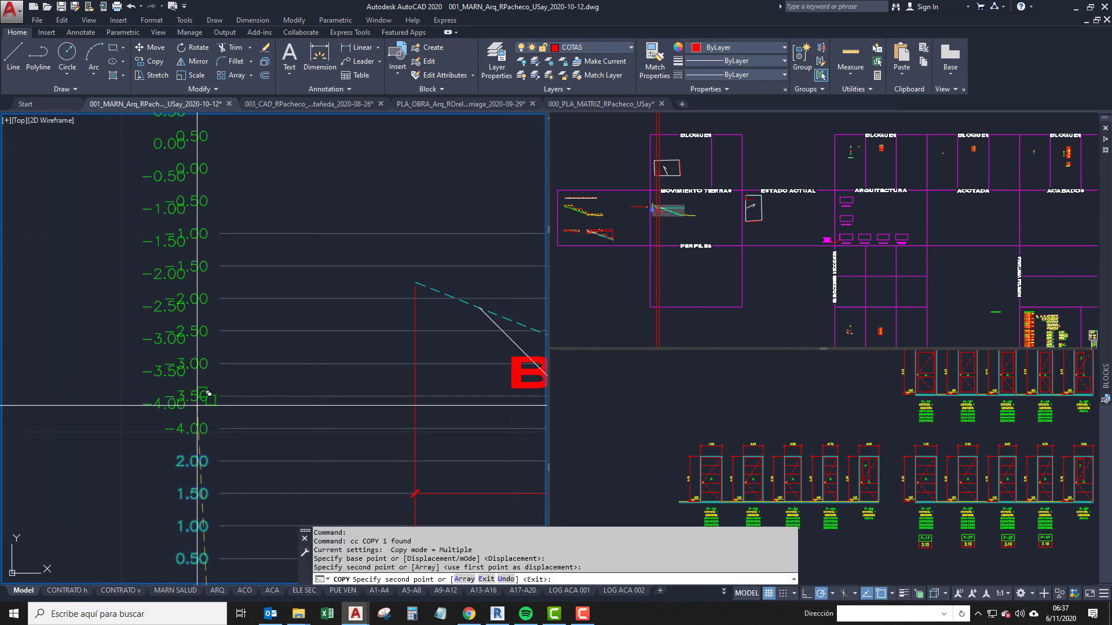
pyautogui.press('Escape')
# Set the lowest NIVEL attribute of the upper copied label block to 2.50.
pyautogui.scroll(2, 195, 428)
pyautogui.scroll(-2, 191, 424)
pyautogui.click(191, 425)
pyautogui.doubleClick(191, 424)
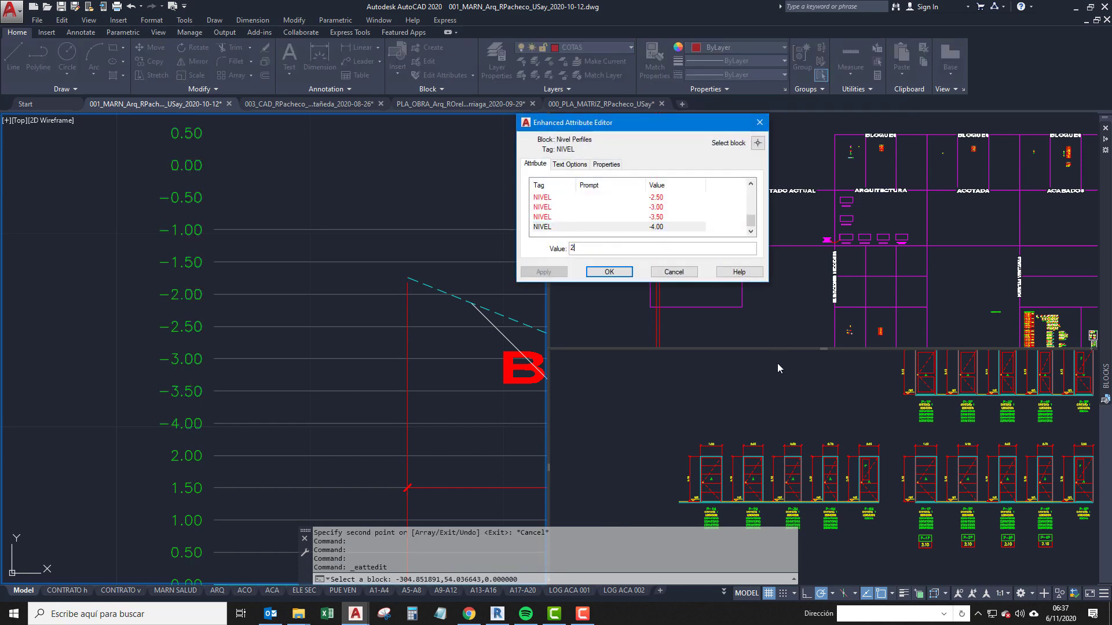
pyautogui.write('2.50')
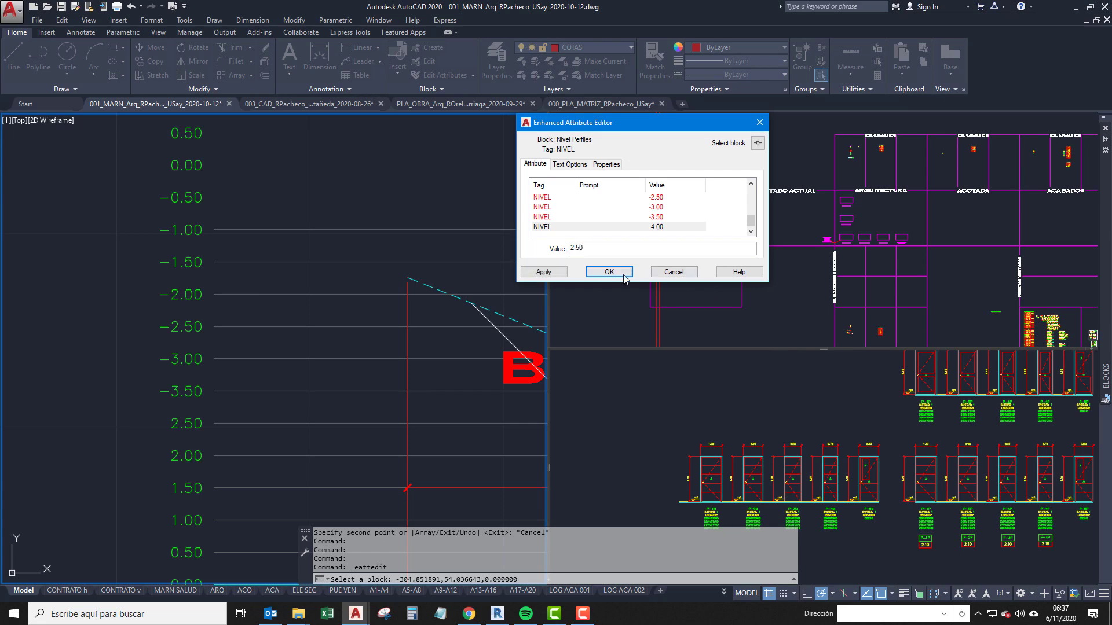
pyautogui.click(610, 272)
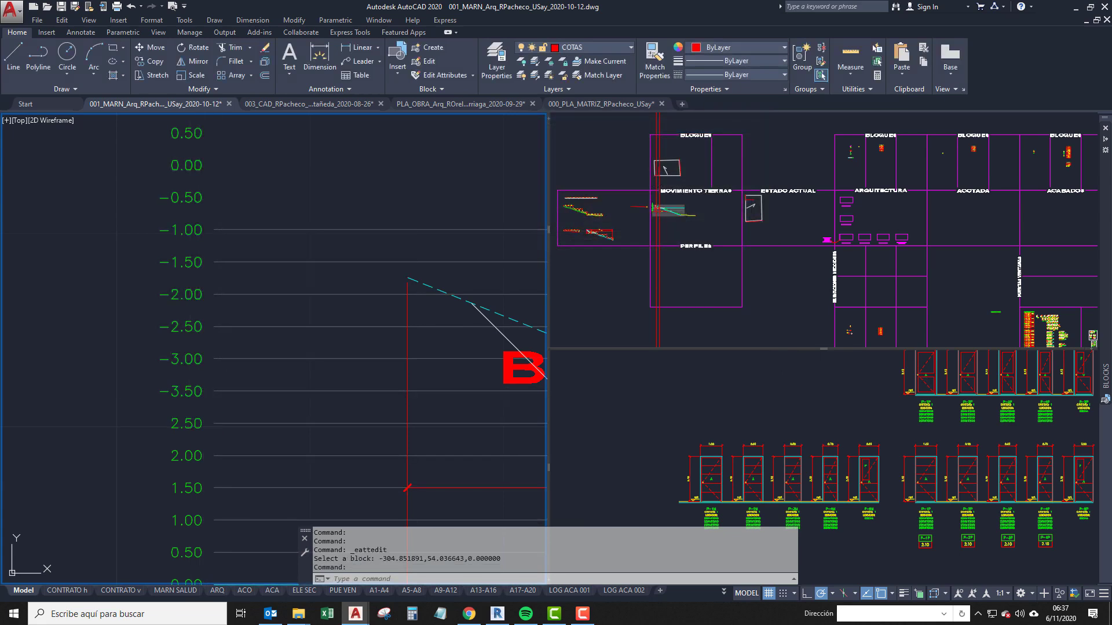
# Renumber the upper copy's NIVEL values above 2.50 in 0.50 increments, from 3.00 up to 6.00.
pyautogui.doubleClick(188, 411)
pyautogui.press('Escape')
pyautogui.click(190, 394)
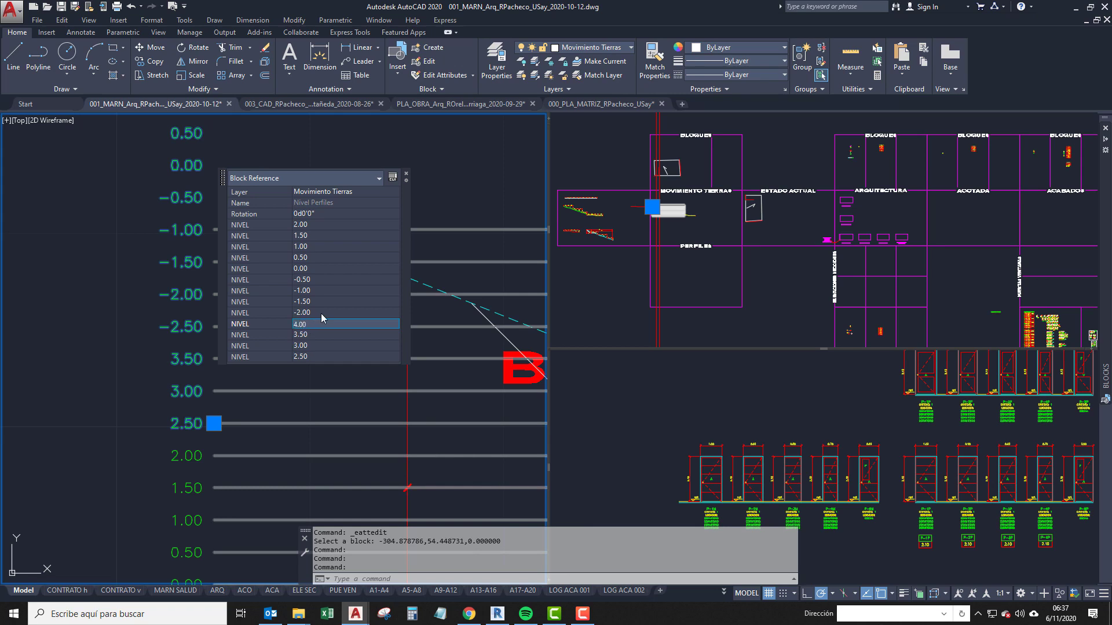
pyautogui.press('Return')
pyautogui.press('Escape')
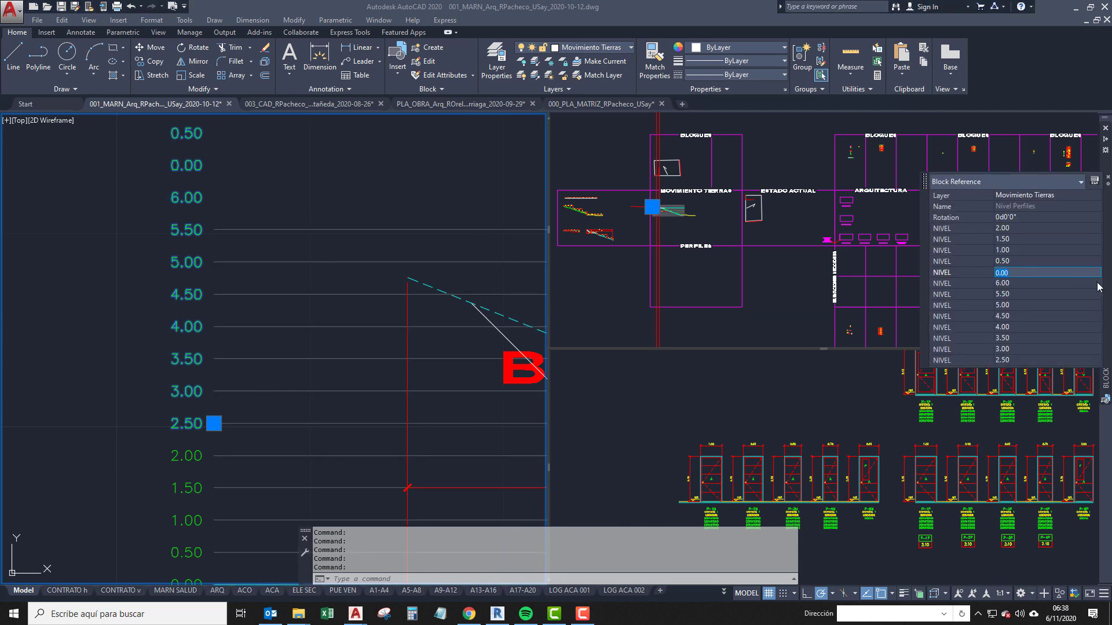
# Clear the five unused NIVEL values above the 6.00 label in the upper copied block.
pyautogui.moveTo(1108, 282); pyautogui.dragTo(497, 311)
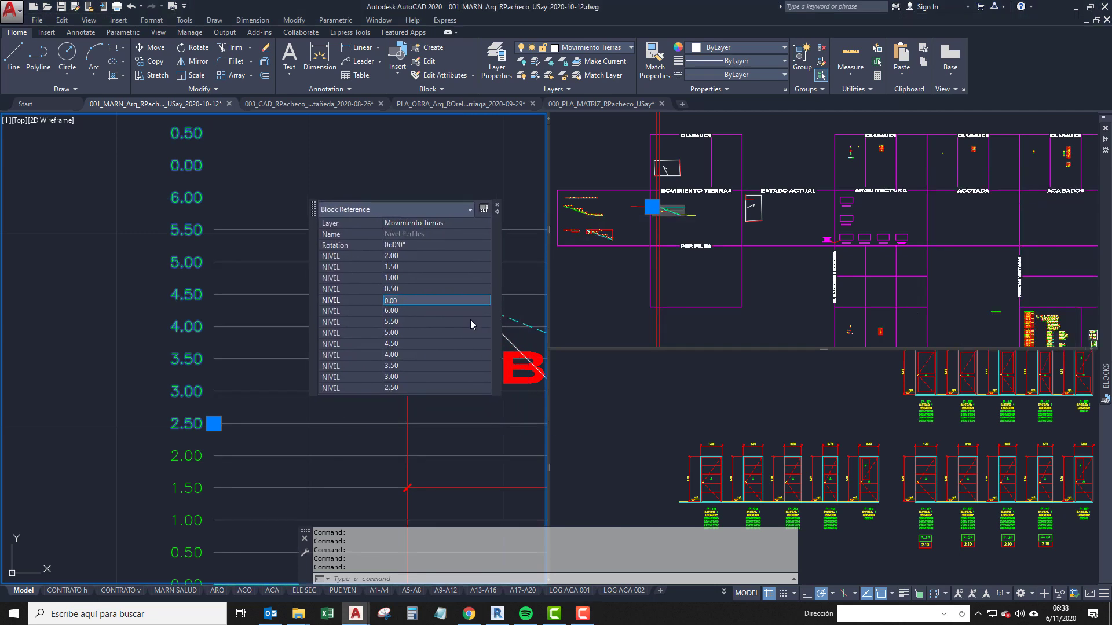
pyautogui.click(424, 289)
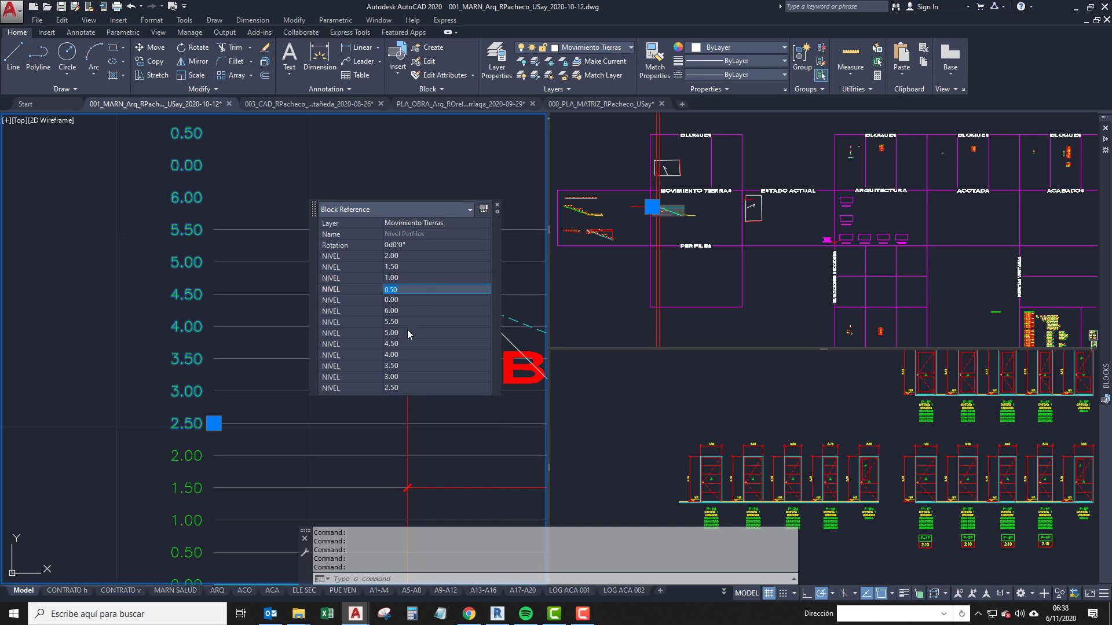
pyautogui.click(411, 301)
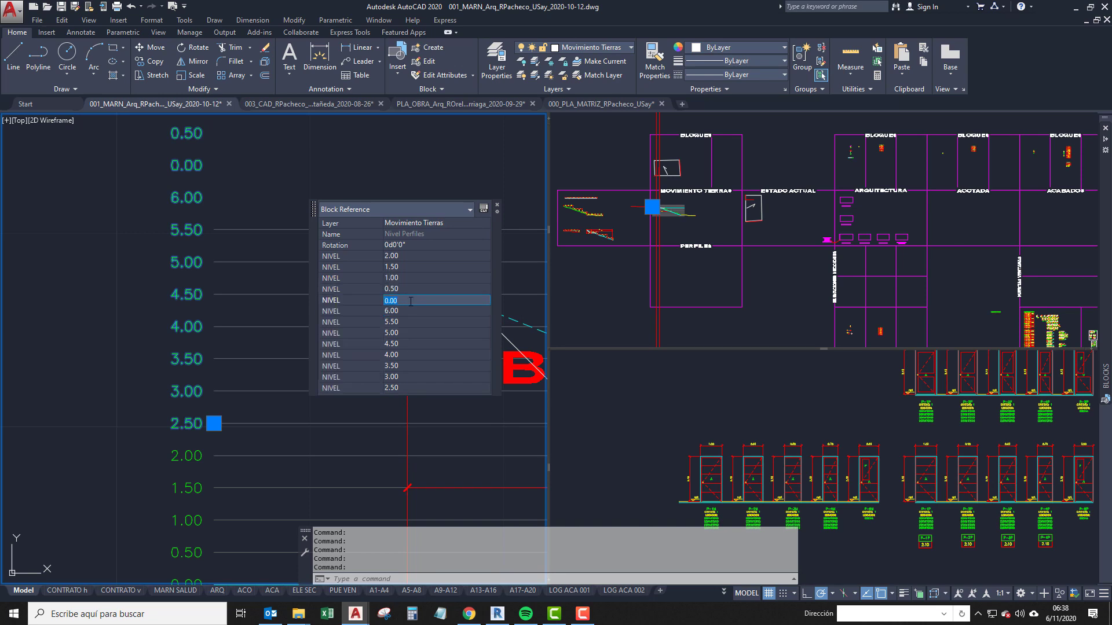
pyautogui.click(408, 279)
pyautogui.press('Delete')
pyautogui.click(408, 265)
pyautogui.press('Delete')
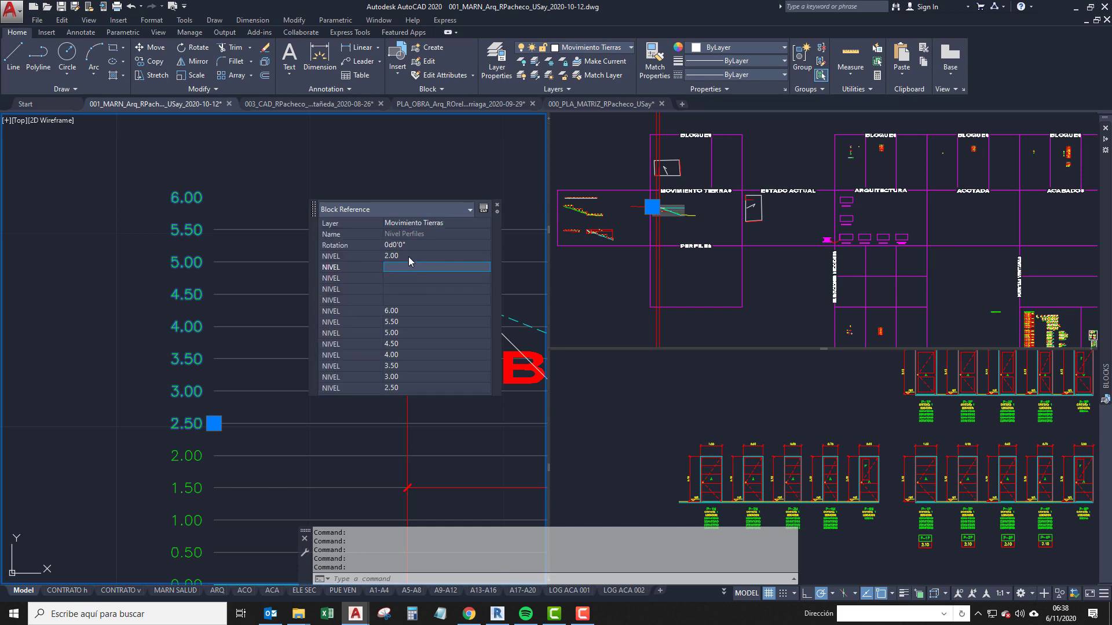
pyautogui.click(409, 257)
pyautogui.press('Delete')
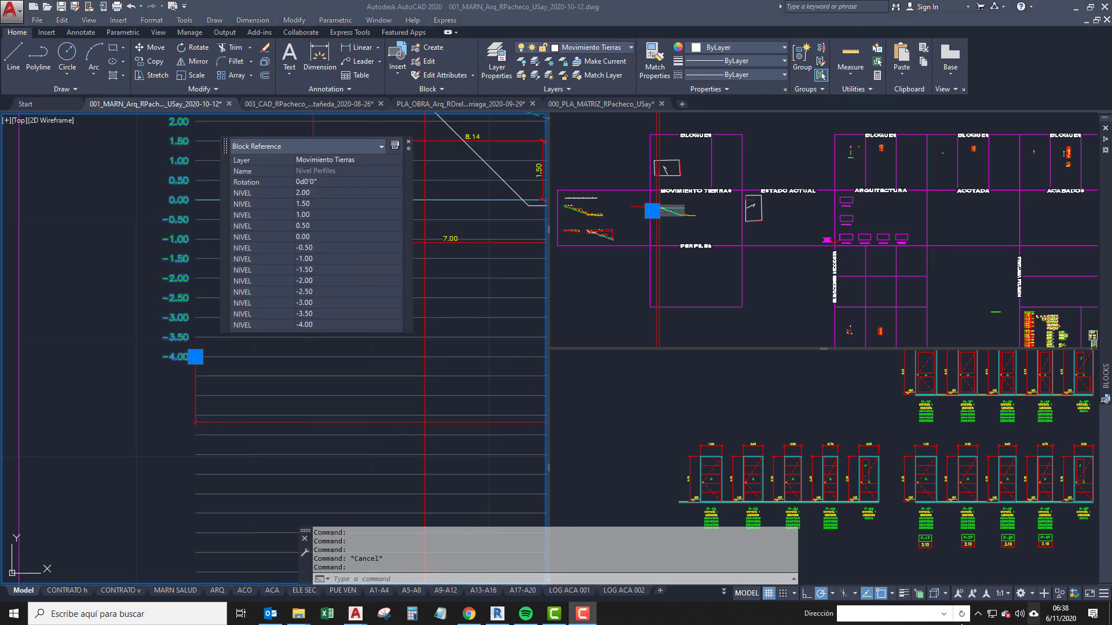
# Copy the original level-label block downward so its top label falls on the grid line just below the -4.00 label.
pyautogui.scroll(4, 164, 361)
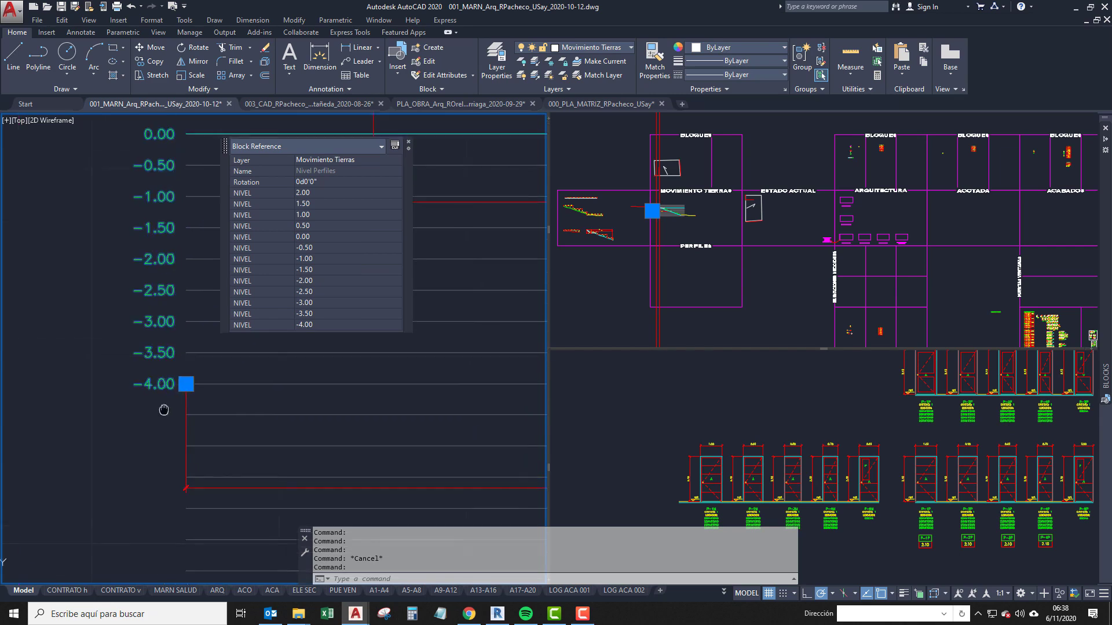
pyautogui.write('cc')
pyautogui.press('Return')
pyautogui.click(167, 346)
pyautogui.scroll(-5, 167, 346)
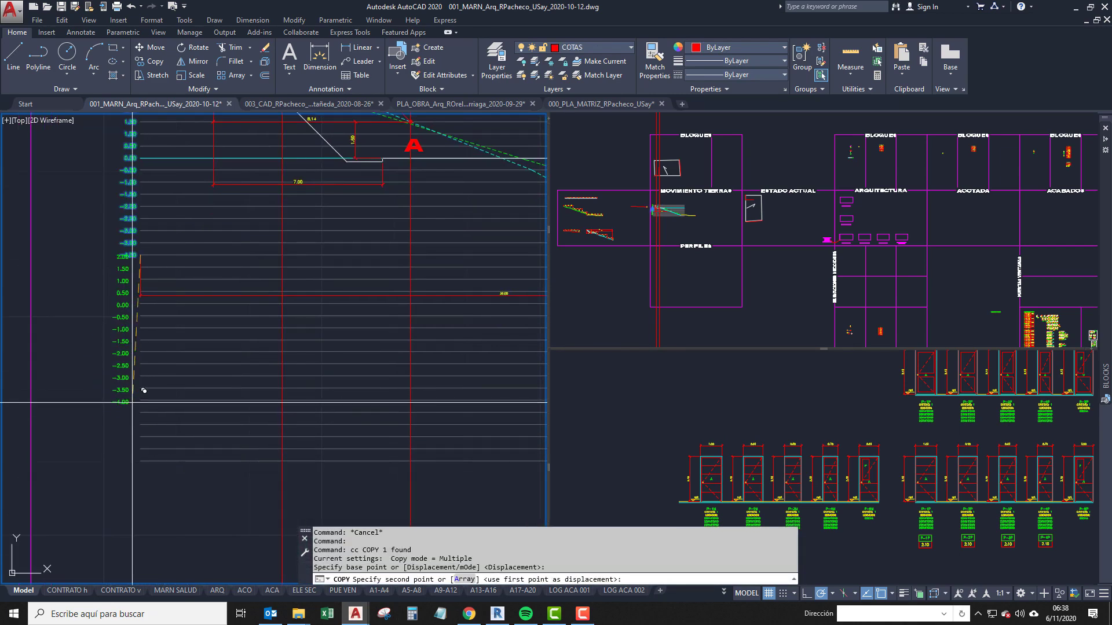
pyautogui.scroll(3, 152, 412)
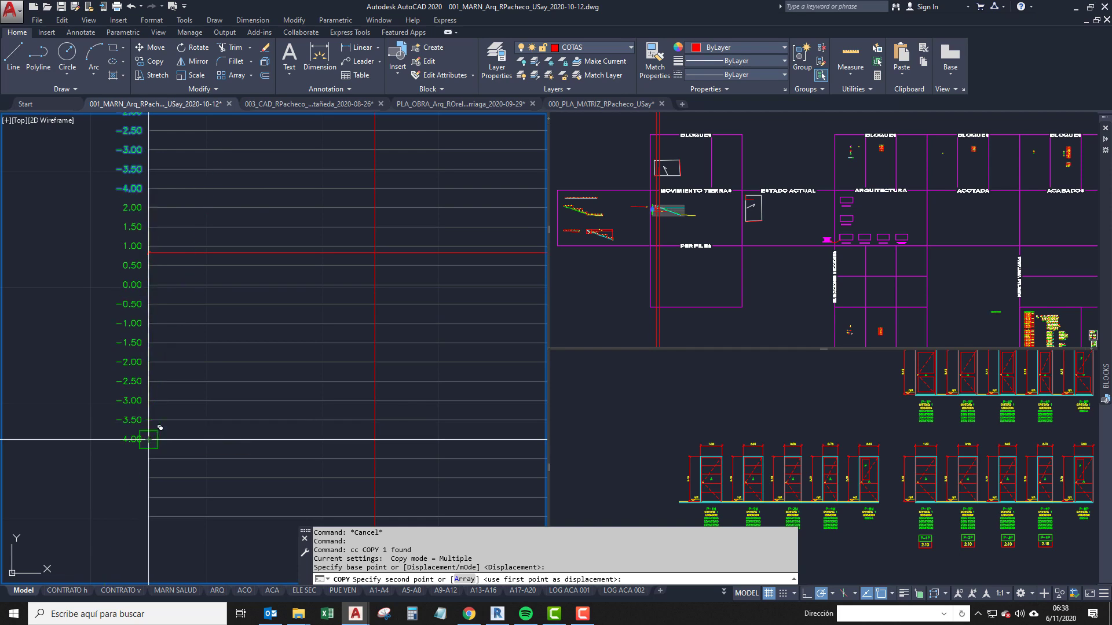
pyautogui.click(148, 431)
pyautogui.press('Escape')
# Select the lower copy of the level-label block to show its NIVEL attributes.
pyautogui.scroll(2, 120, 285)
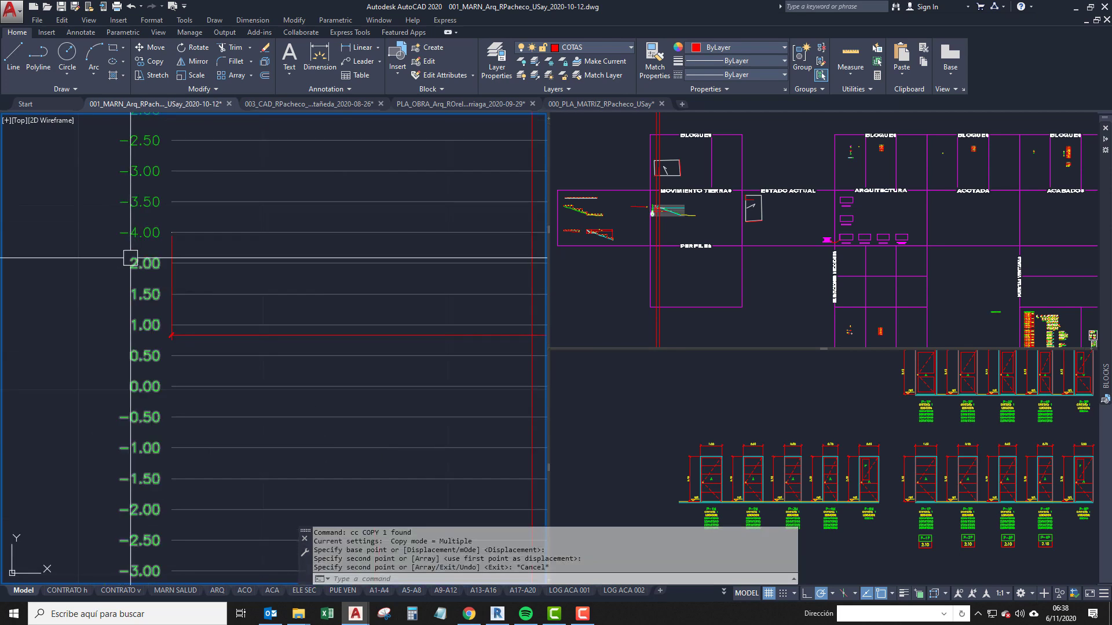
pyautogui.click(124, 258)
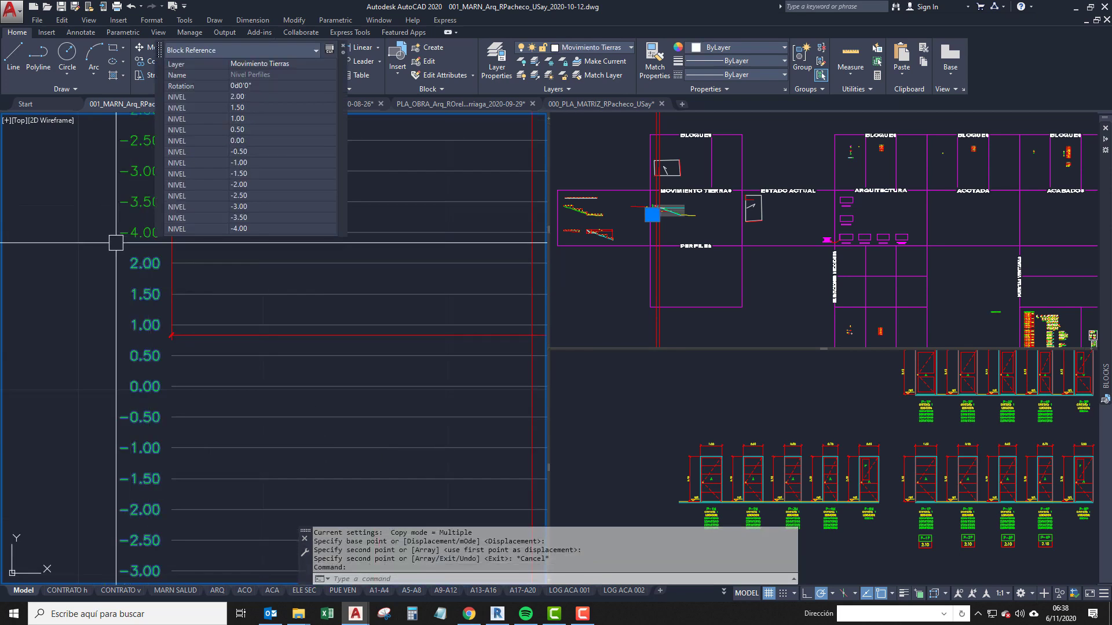
pyautogui.moveTo(116, 243); pyautogui.dragTo(124, 300, button='middle')
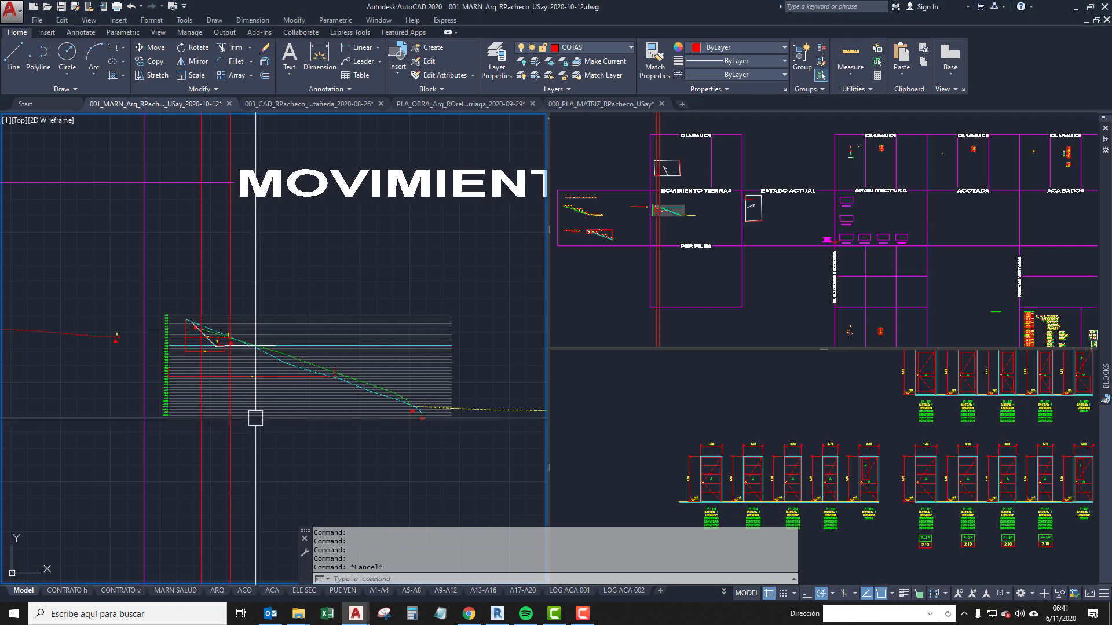
# Examine the labelled level grid and the terrain profile lines from points A and B to points D and C.
pyautogui.scroll(5, 248, 367)
pyautogui.moveTo(438, 251); pyautogui.dragTo(177, 241, button='middle')
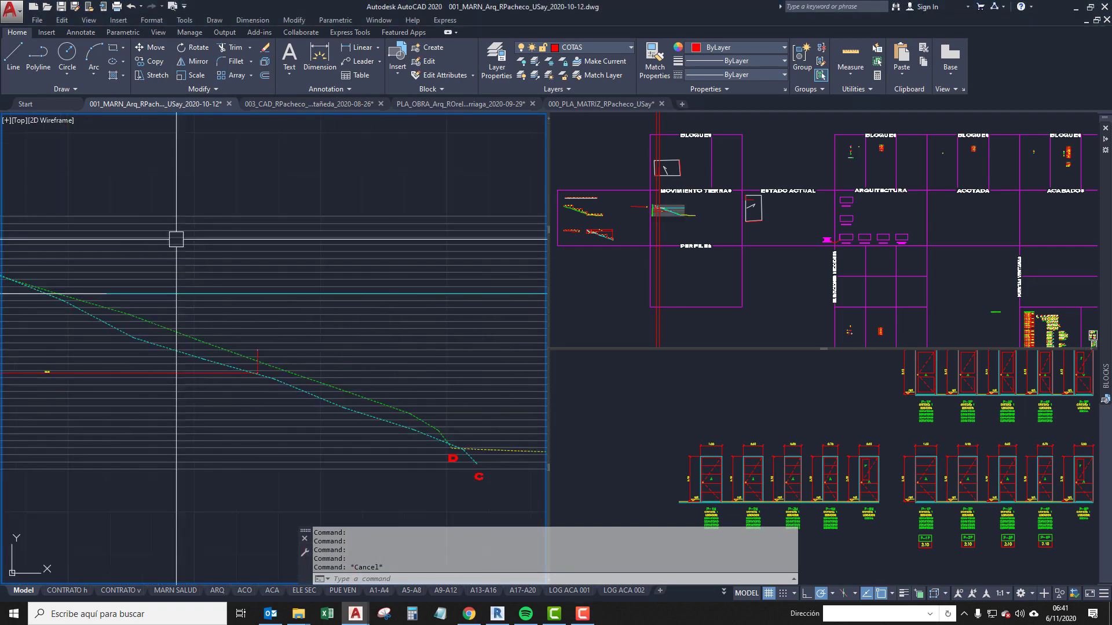
pyautogui.scroll(-2, 322, 270)
pyautogui.moveTo(156, 300); pyautogui.dragTo(251, 318, button='middle')
pyautogui.scroll(2, 244, 340)
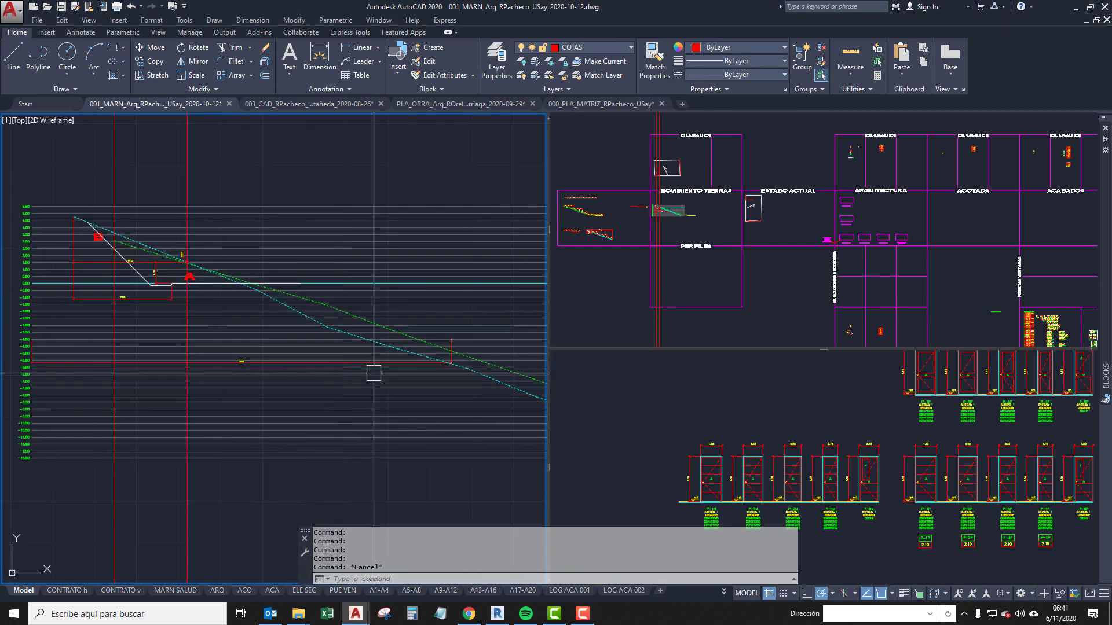
pyautogui.scroll(3, 324, 373)
pyautogui.scroll(-5, 253, 457)
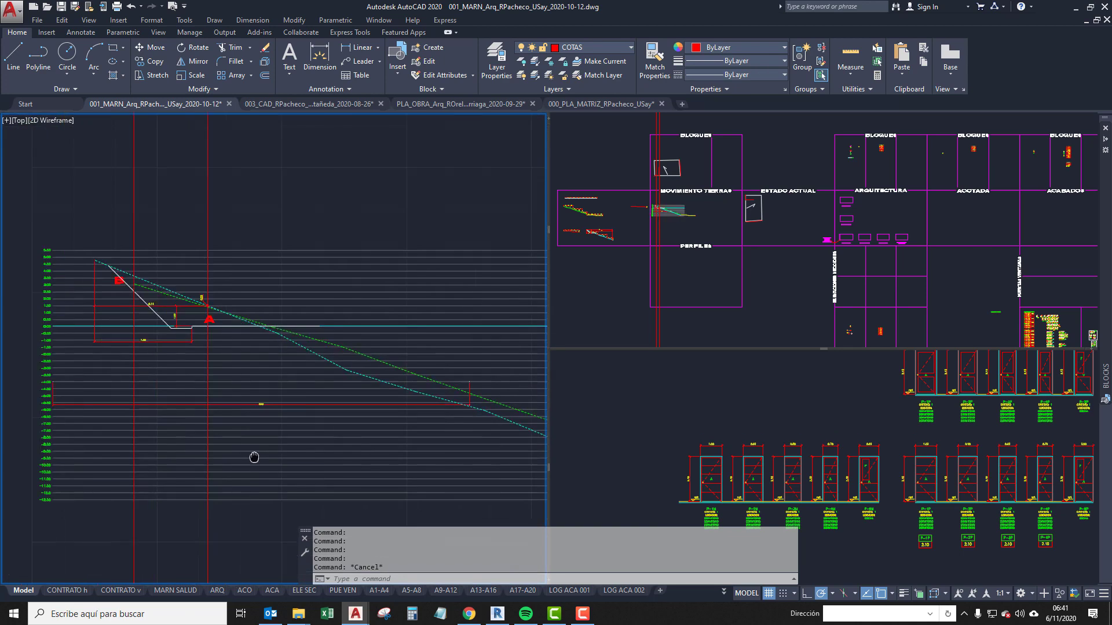
pyautogui.scroll(8, 325, 377)
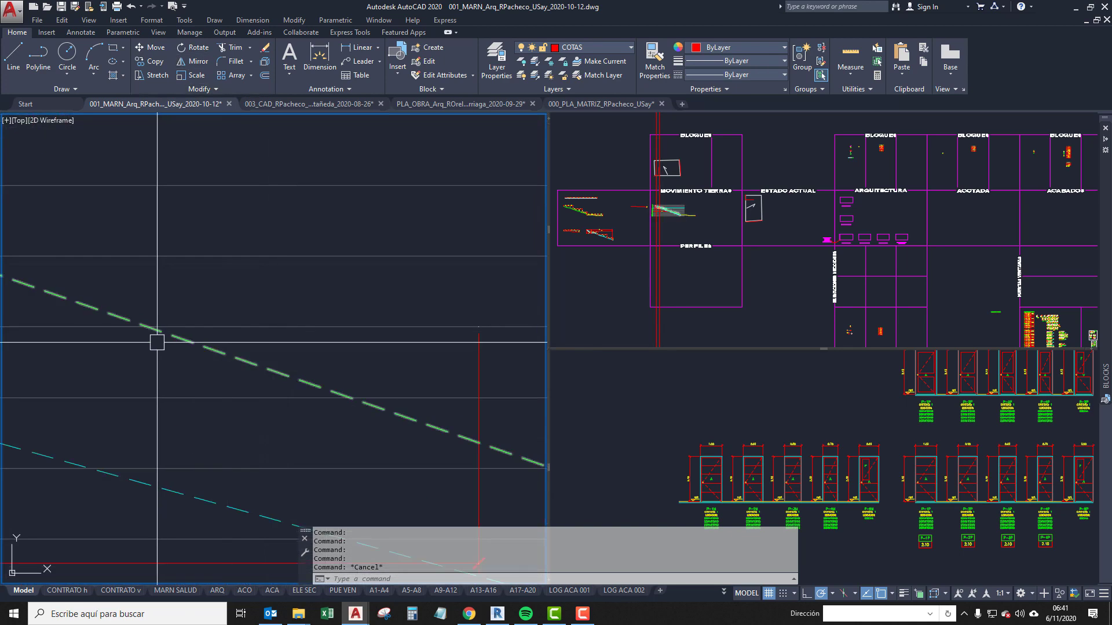
pyautogui.scroll(-3, 154, 340)
pyautogui.scroll(4, 175, 325)
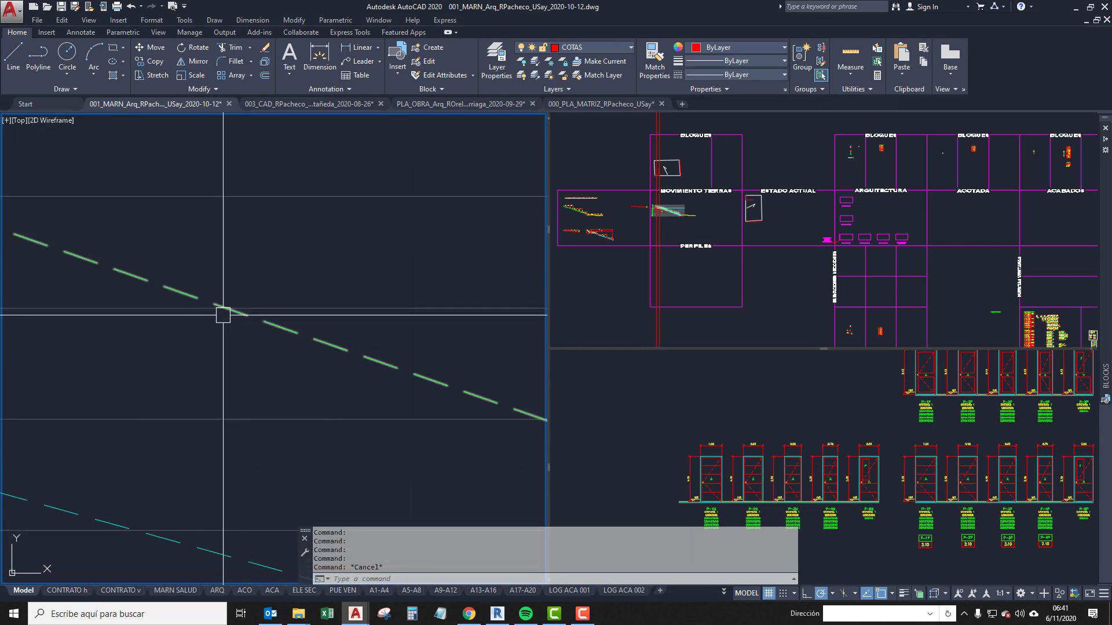
pyautogui.scroll(-4, 218, 303)
pyautogui.scroll(-4, 216, 227)
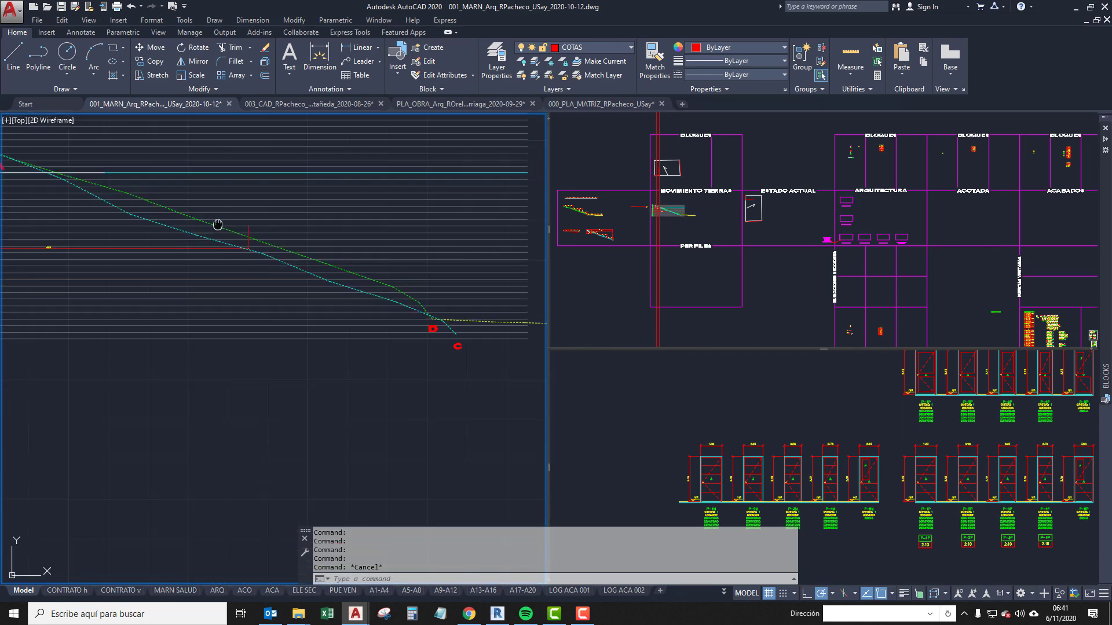
pyautogui.scroll(-2, 216, 457)
pyautogui.moveTo(216, 226); pyautogui.dragTo(233, 430, button='middle')
pyautogui.scroll(-2, 246, 322)
pyautogui.scroll(2, 278, 359)
pyautogui.moveTo(285, 363); pyautogui.dragTo(219, 281, button='middle')
pyautogui.moveTo(231, 379); pyautogui.dragTo(243, 217, button='middle')
pyautogui.scroll(2, 234, 432)
pyautogui.scroll(-2, 233, 432)
pyautogui.moveTo(230, 404)
pyautogui.mouseDown(button='middle')
pyautogui.moveTo(226, 390)
pyautogui.moveTo(223, 406)
pyautogui.mouseUp(button='middle')
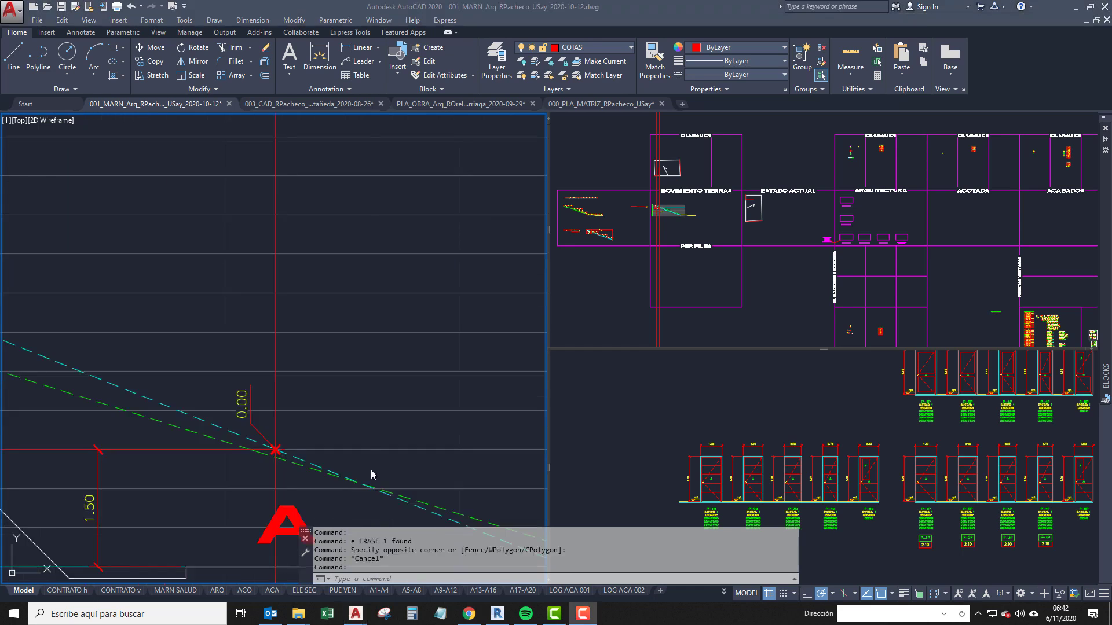
# Paste the copied letter A annotation above the dashed profile lines, beside the 0.00 level mark at point A.
pyautogui.moveTo(367, 419); pyautogui.dragTo(323, 358, button='middle')
pyautogui.scroll(2, 322, 399)
pyautogui.moveTo(322, 399); pyautogui.dragTo(369, 395, button='middle')
pyautogui.hotkey('ctrl', 'v')
pyautogui.click(322, 336)
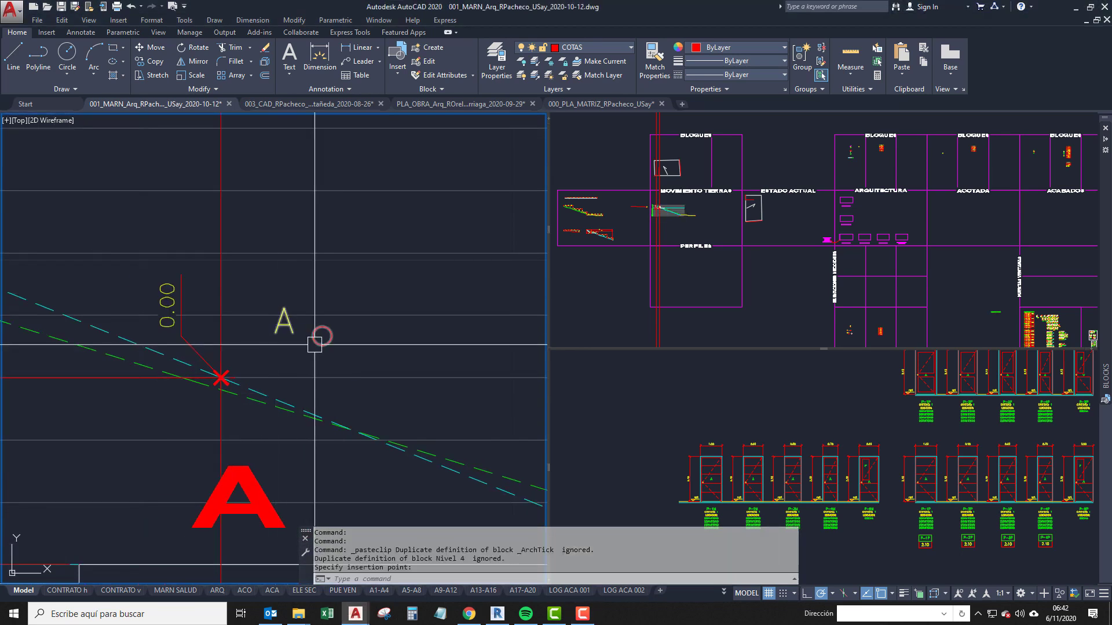
# Reposition the pasted annotation's letter A just above and to the right of its circle at point A.
pyautogui.click(322, 335)
pyautogui.scroll(4, 216, 396)
pyautogui.click(240, 332)
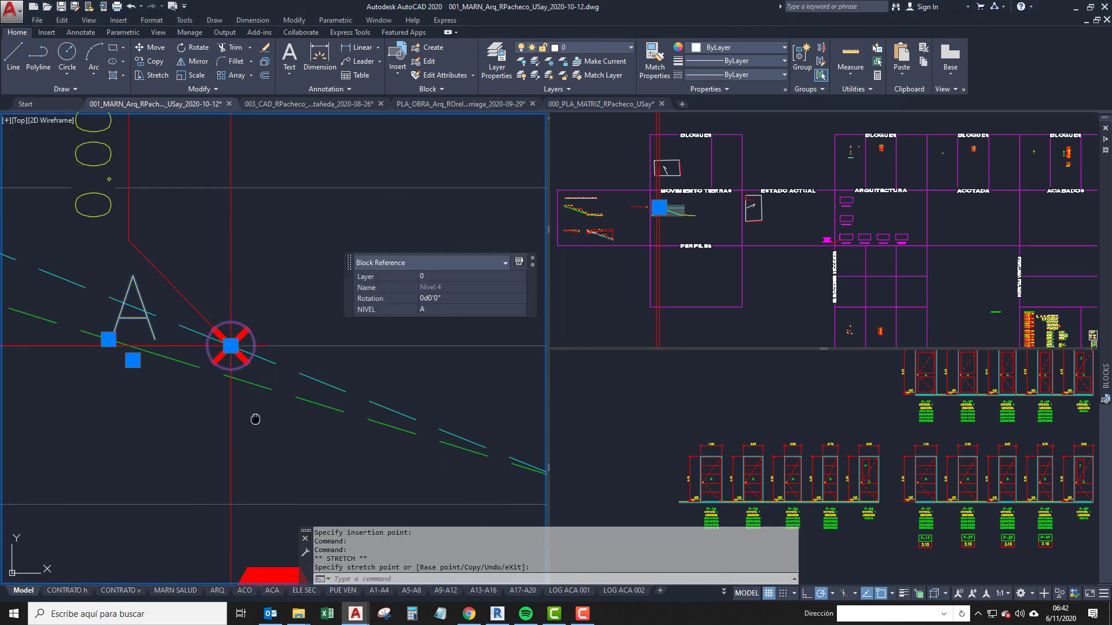
pyautogui.moveTo(240, 332)
pyautogui.mouseDown(button='middle')
pyautogui.moveTo(246, 401)
pyautogui.moveTo(177, 414)
pyautogui.moveTo(348, 440)
pyautogui.mouseUp(button='middle')
pyautogui.click(141, 384)
pyautogui.click(301, 342)
pyautogui.scroll(3, 234, 397)
# Copy the letter A annotation from point A to the upper end of the green dashed line near point B.
pyautogui.write('cc')
pyautogui.press('space')
pyautogui.click(233, 361)
pyautogui.scroll(-8, 380, 370)
pyautogui.moveTo(87, 444); pyautogui.dragTo(200, 462, button='middle')
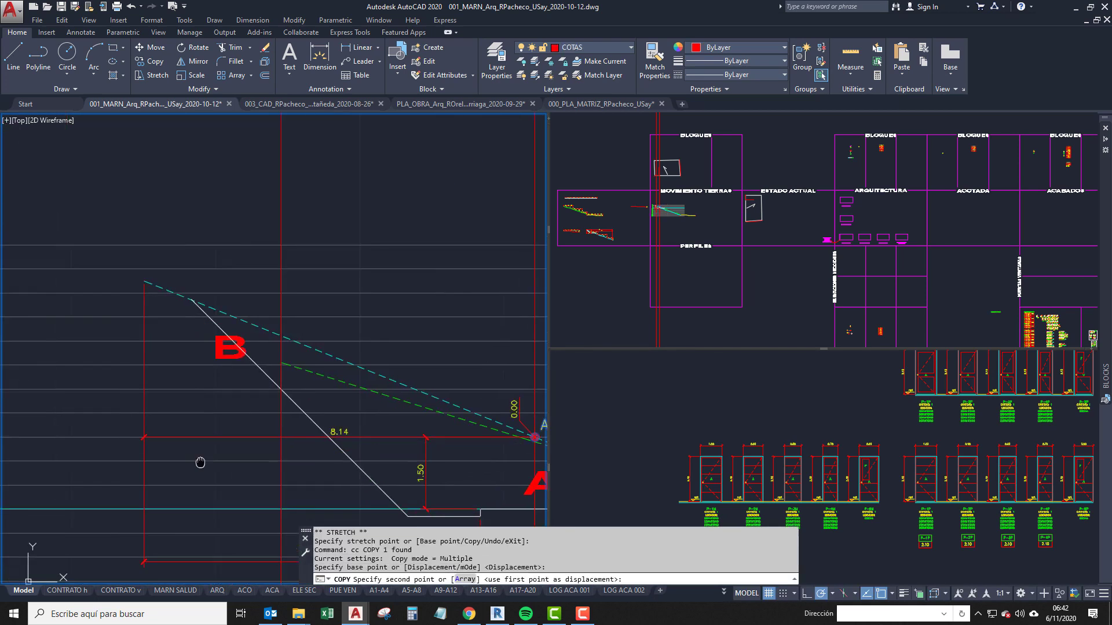
pyautogui.scroll(6, 255, 352)
pyautogui.press('Return')
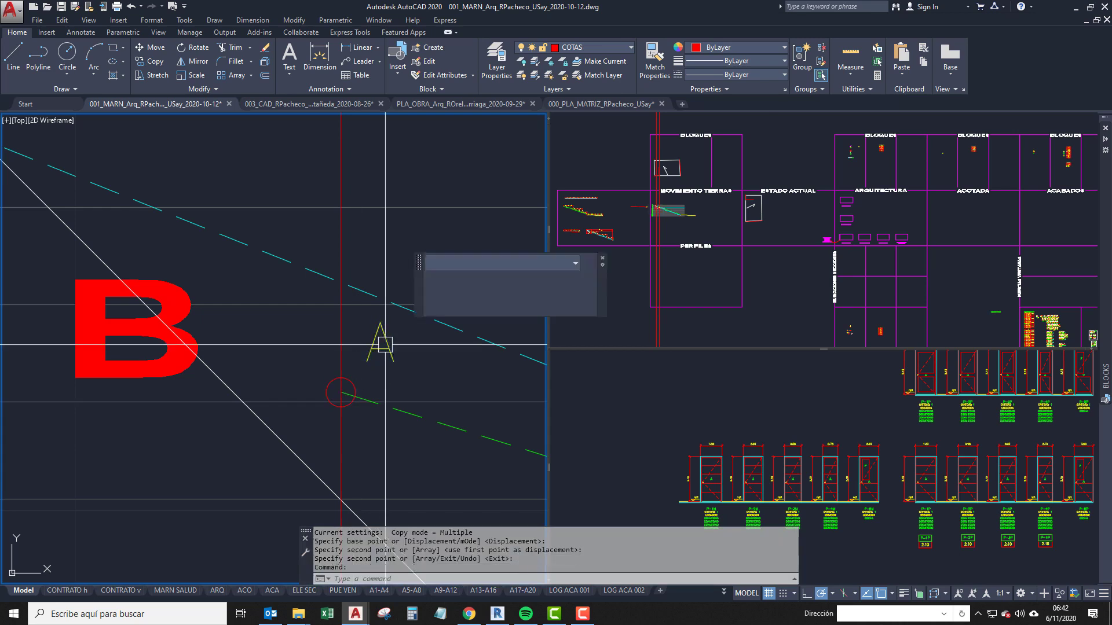
# Set the NIVEL value of the copied annotation at the green line's upper end to B.
pyautogui.doubleClick(379, 345)
pyautogui.write('b')
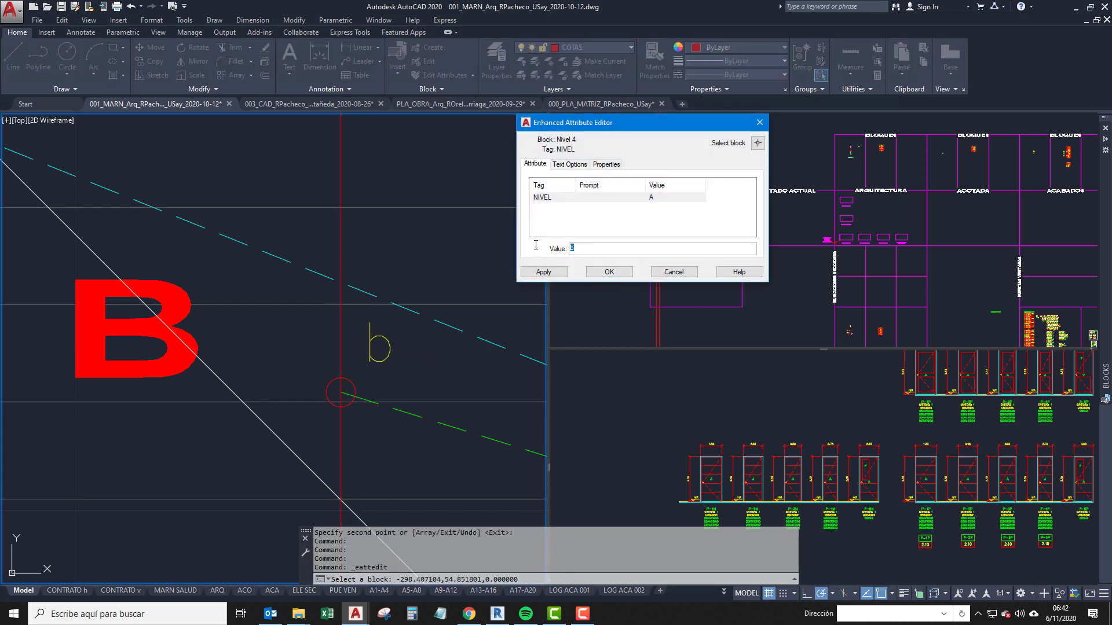
pyautogui.click(611, 274)
# Copy the B annotation up to the plan, where the red vertical guide crosses the lot's upper boundary.
pyautogui.click(375, 362)
pyautogui.scroll(2, 350, 403)
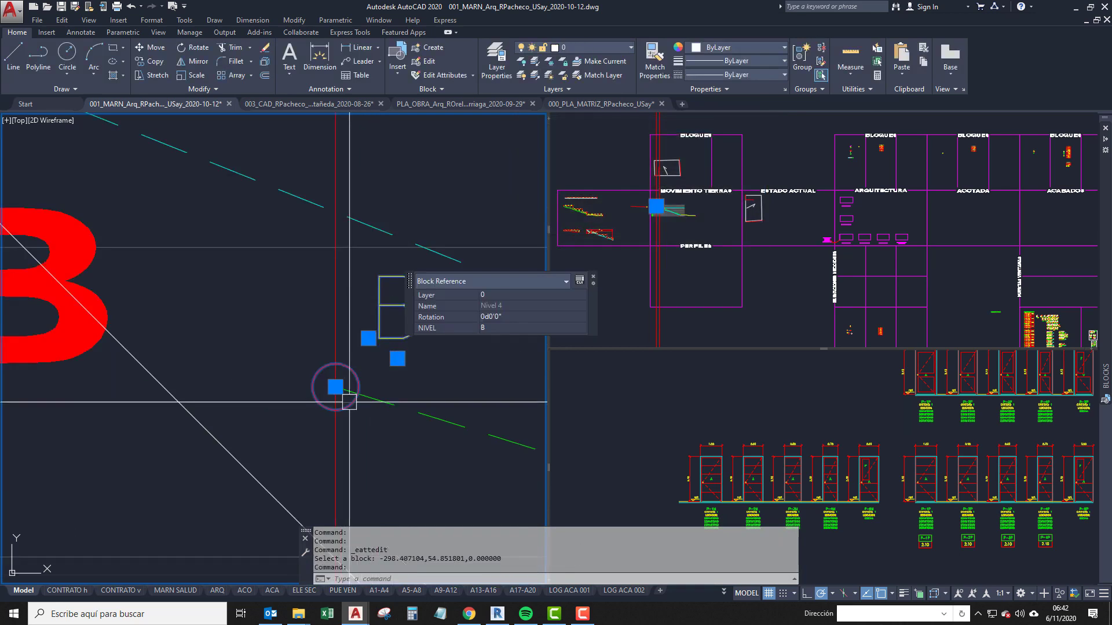
pyautogui.write('cc')
pyautogui.press('space')
pyautogui.click(325, 378)
pyautogui.scroll(-5, 336, 500)
pyautogui.scroll(-6, 336, 428)
pyautogui.moveTo(324, 308); pyautogui.dragTo(347, 497, button='middle')
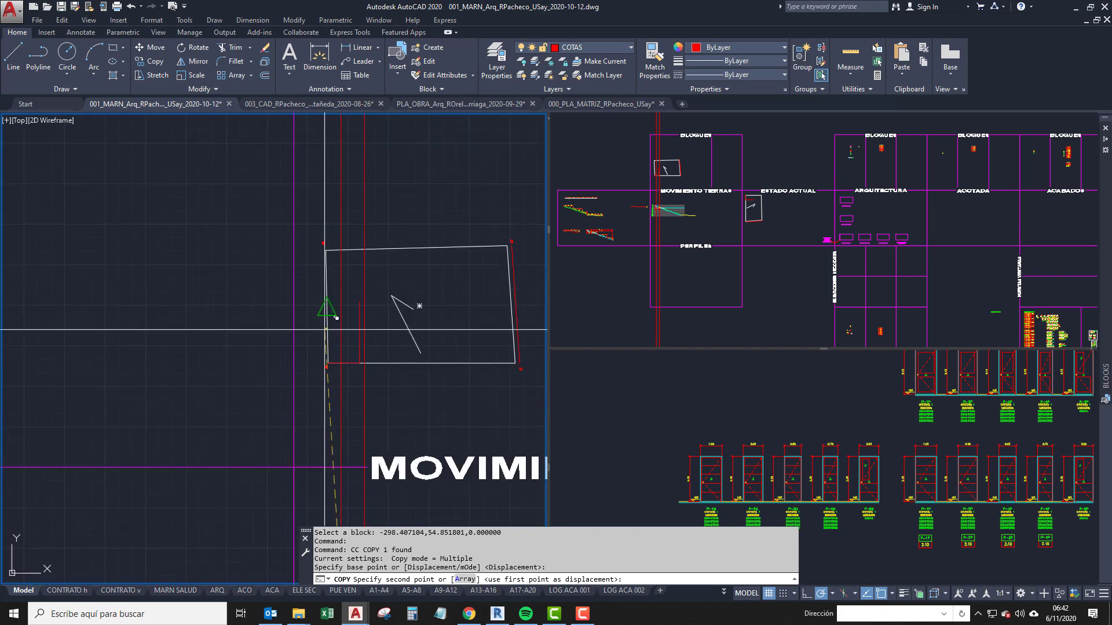
pyautogui.scroll(6, 328, 250)
pyautogui.scroll(2, 383, 249)
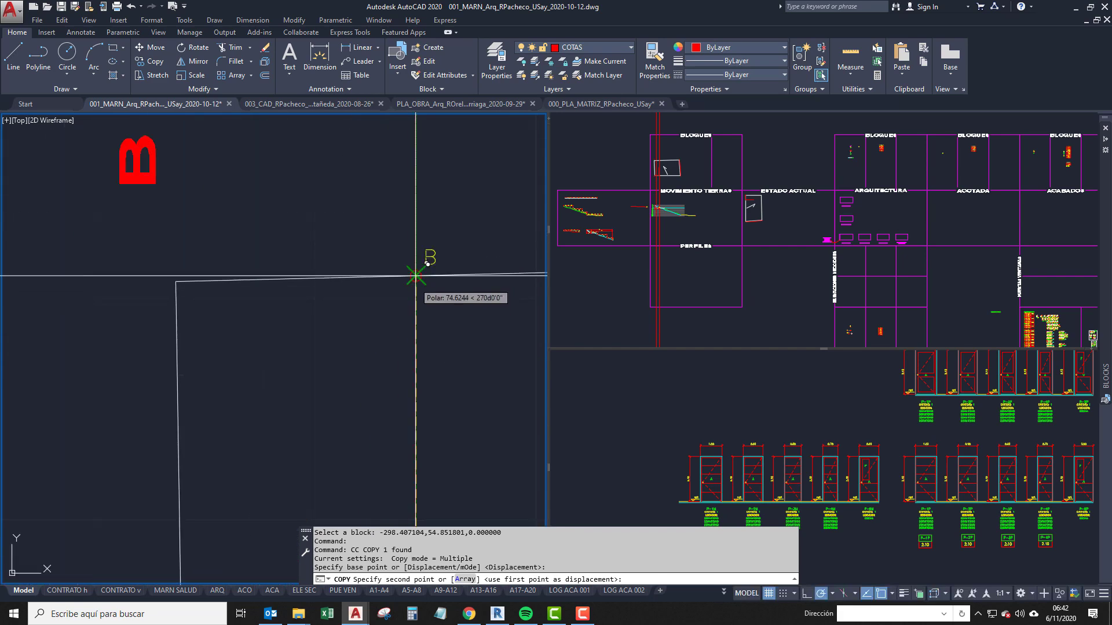
pyautogui.click(415, 276)
pyautogui.moveTo(433, 267); pyautogui.dragTo(352, 329, button='middle')
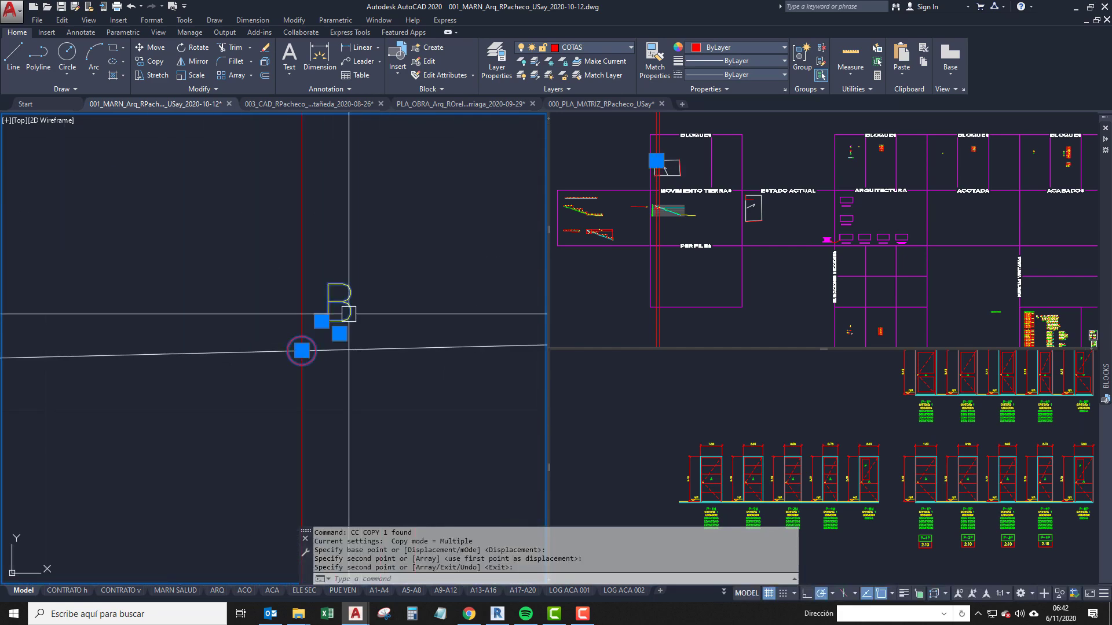
pyautogui.scroll(-5, 328, 339)
pyautogui.press('Escape')
# Copy the profile's A annotation up to the plan, where the red vertical guide crosses the lot's lower boundary.
pyautogui.scroll(-5, 289, 382)
pyautogui.moveTo(289, 391); pyautogui.dragTo(279, 255, button='middle')
pyautogui.moveTo(313, 374); pyautogui.dragTo(260, 142, button='middle')
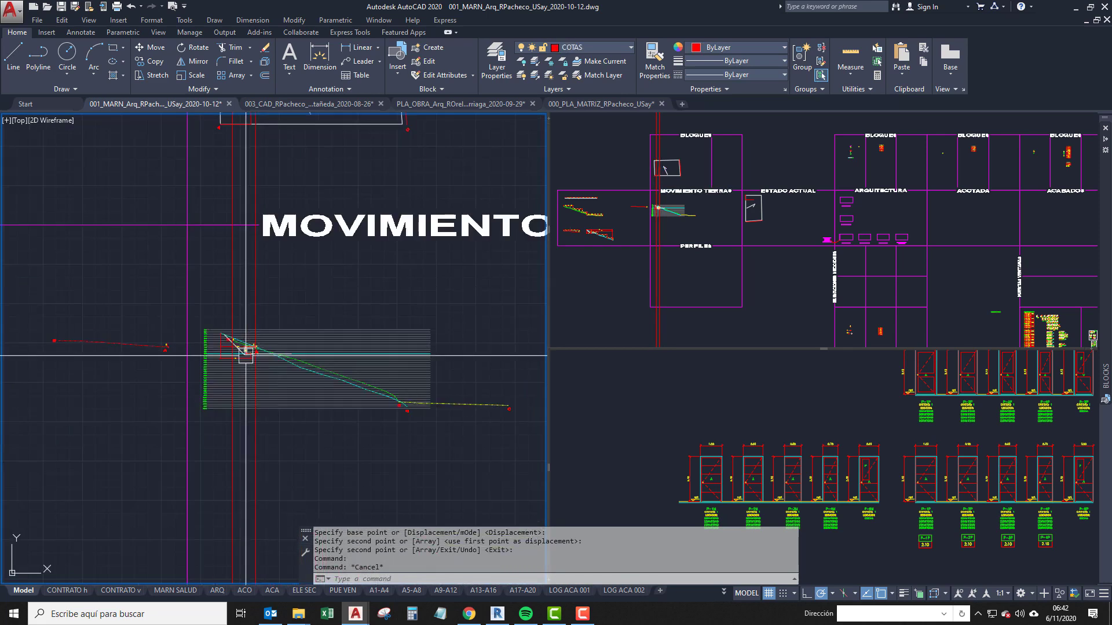
pyautogui.scroll(6, 246, 355)
pyautogui.scroll(2, 186, 417)
pyautogui.write('cc')
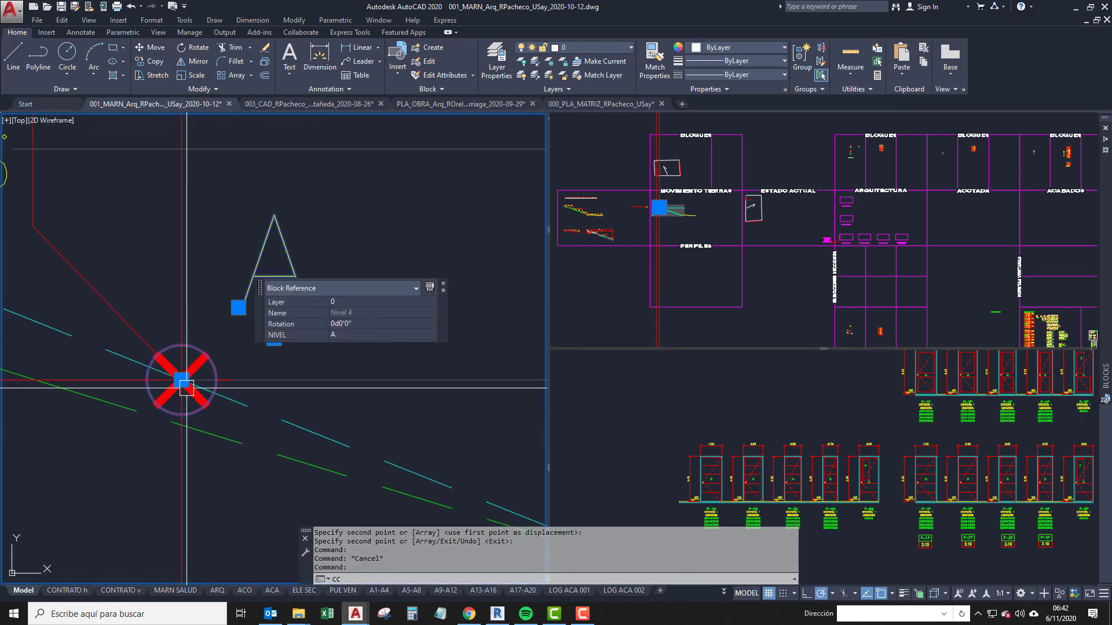
pyautogui.press('space')
pyautogui.click(181, 381)
pyautogui.scroll(-8, 239, 392)
pyautogui.moveTo(226, 220); pyautogui.dragTo(246, 480, button='middle')
pyautogui.scroll(-3, 257, 468)
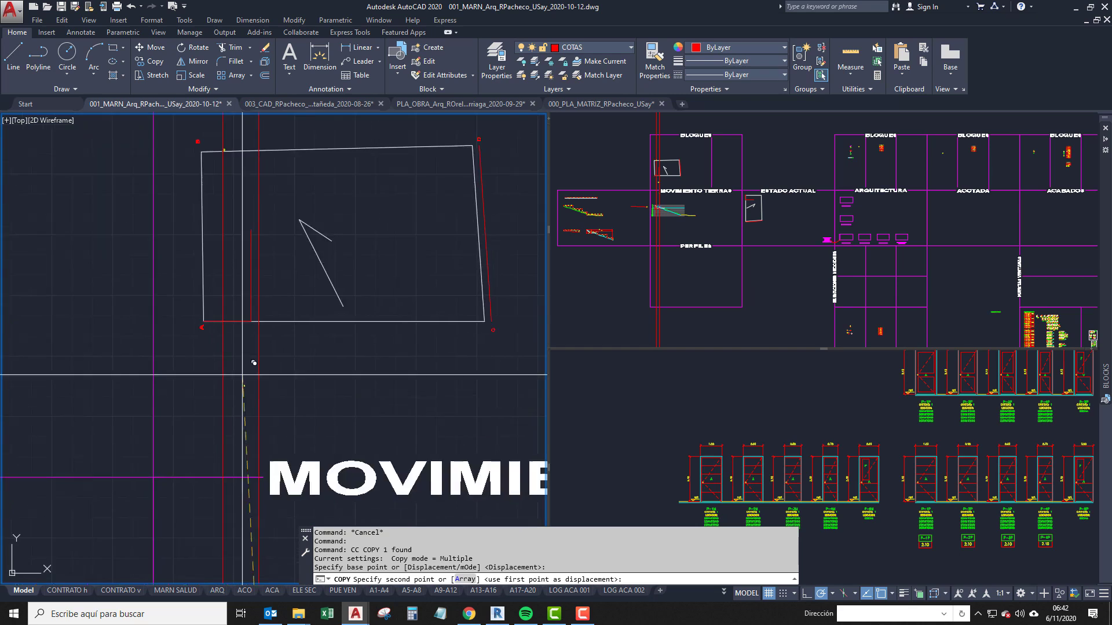
pyautogui.scroll(6, 272, 289)
pyautogui.press('Return')
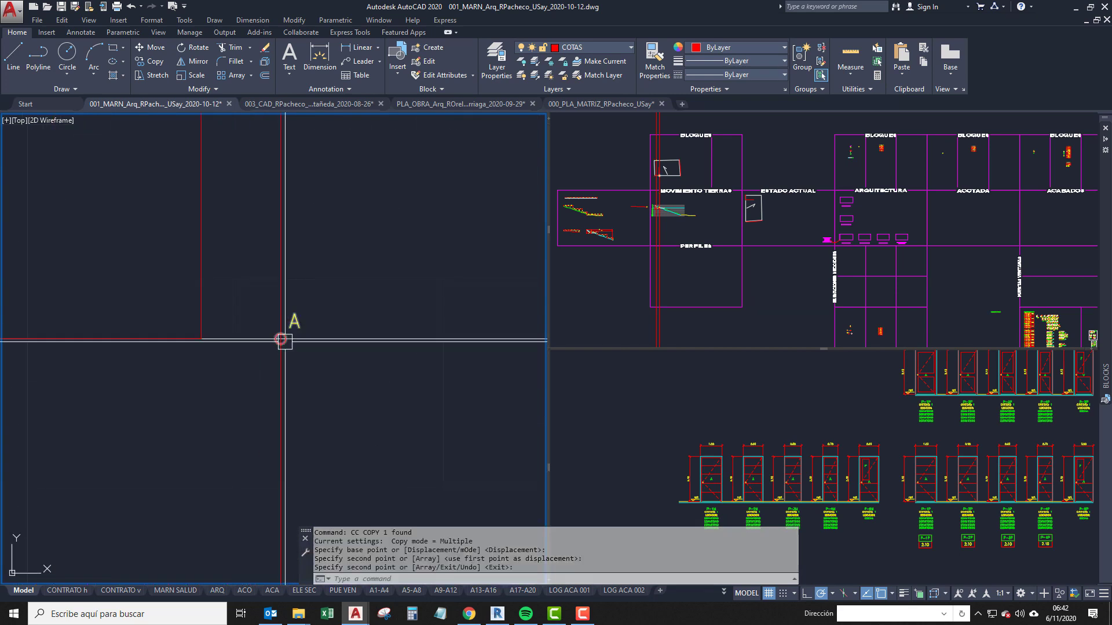
# Reposition the letter of the plan's A annotation below the lot's lower boundary line.
pyautogui.click(296, 325)
pyautogui.click(294, 332)
pyautogui.scroll(2, 305, 370)
pyautogui.press('Escape')
pyautogui.scroll(-6, 303, 340)
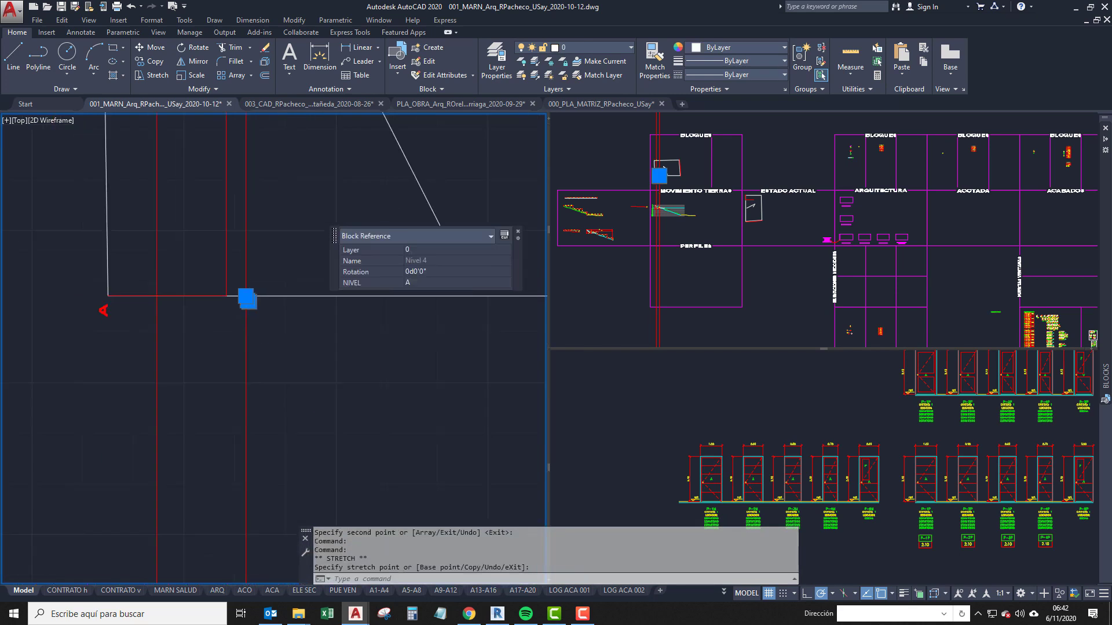
# Copy the A annotation from profile point A to the junction of the green and yellow dashed lines near point D.
pyautogui.scroll(6, 251, 357)
pyautogui.scroll(3, 303, 427)
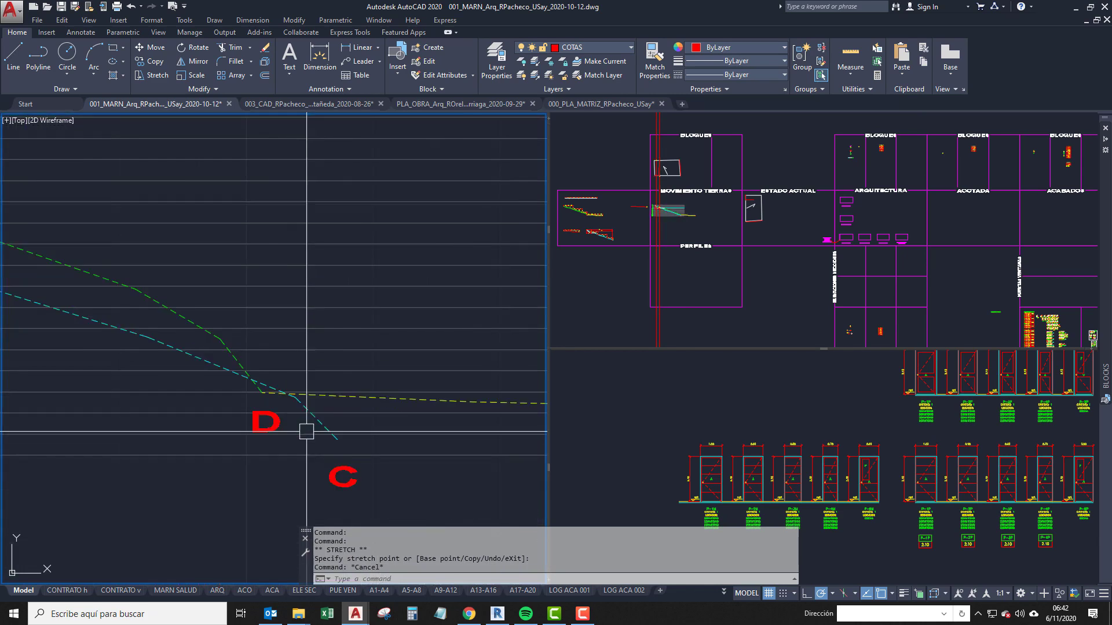
pyautogui.scroll(-3, 266, 439)
pyautogui.scroll(6, 249, 380)
pyautogui.write('cc')
pyautogui.press('Return')
pyautogui.scroll(1, 365, 393)
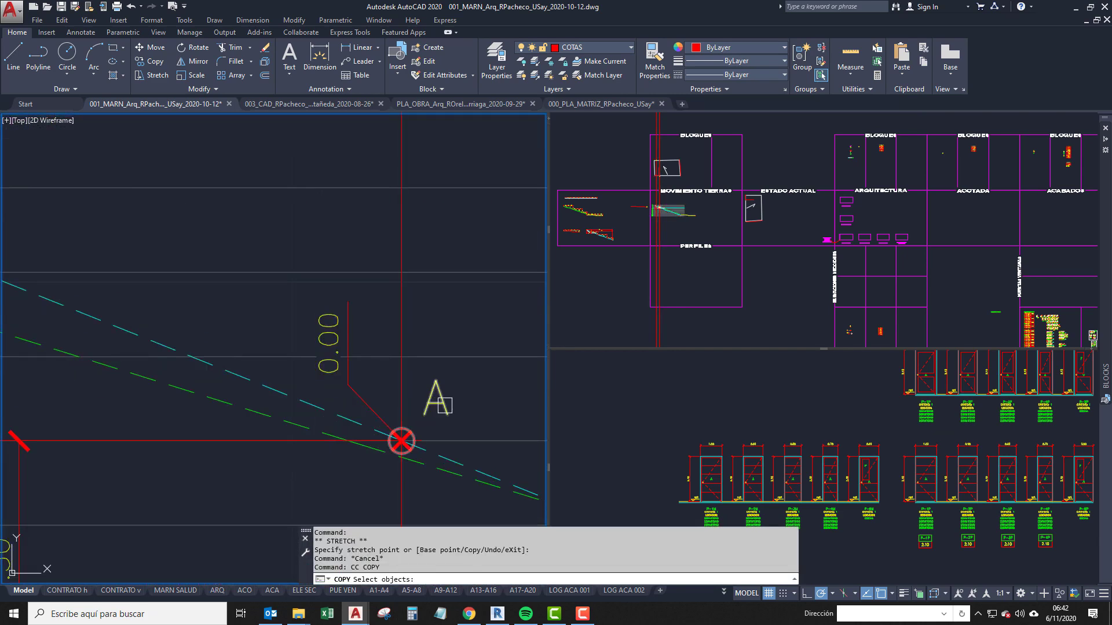
pyautogui.click(443, 405)
pyautogui.scroll(3, 409, 454)
pyautogui.press('Return')
pyautogui.click(377, 402)
pyautogui.scroll(-2, 194, 320)
pyautogui.scroll(-8, 266, 351)
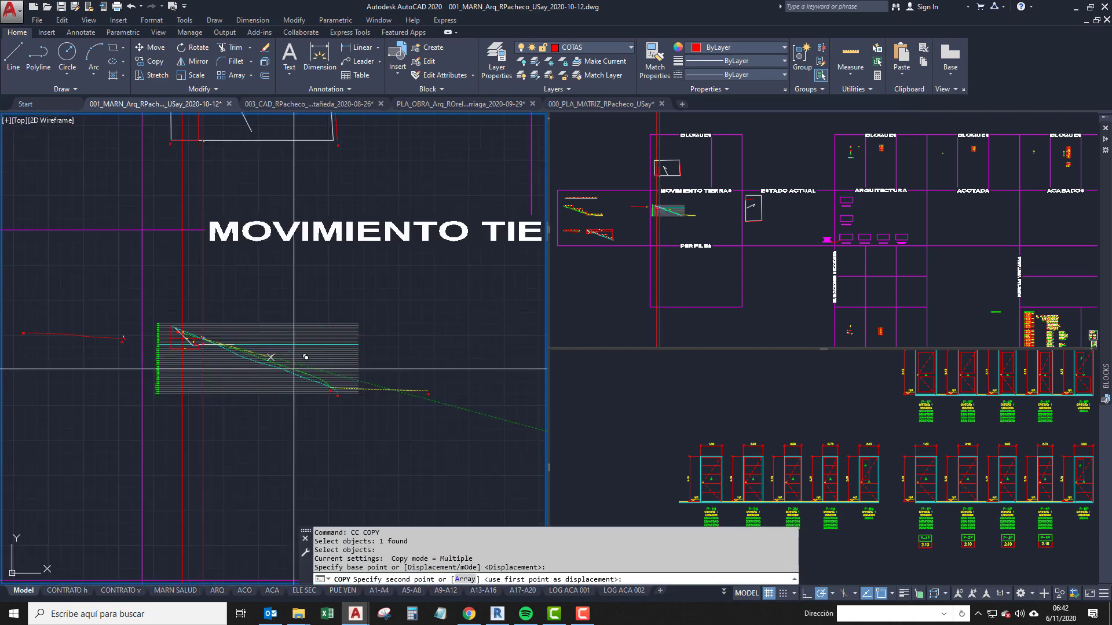
pyautogui.scroll(8, 294, 375)
pyautogui.moveTo(222, 301); pyautogui.dragTo(320, 443, button='middle')
pyautogui.scroll(2, 229, 361)
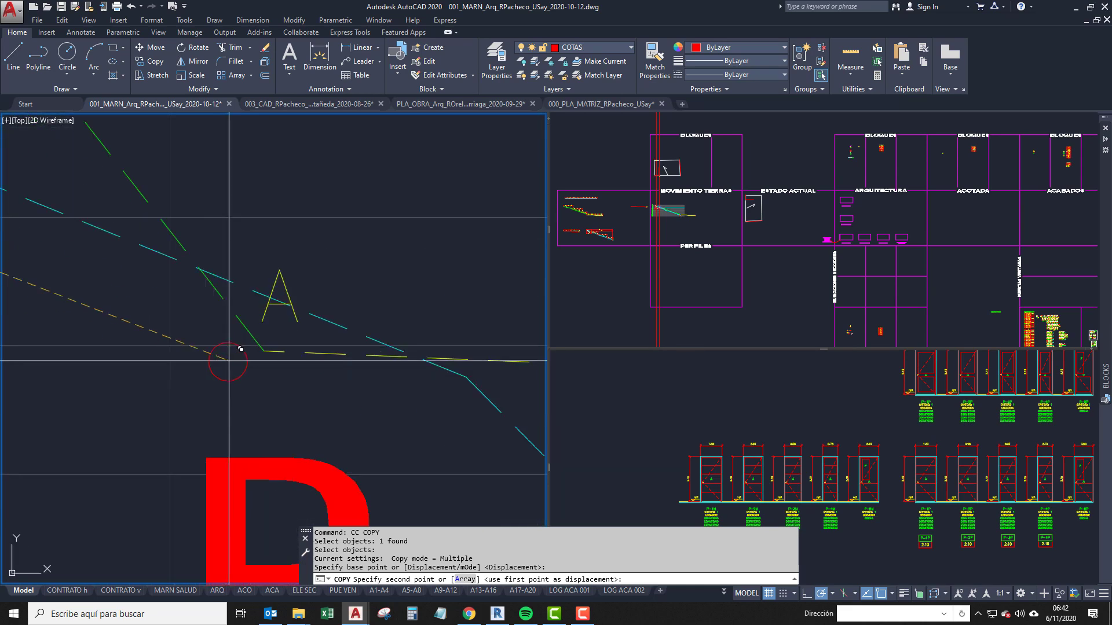
pyautogui.scroll(2, 269, 351)
pyautogui.click(254, 350)
pyautogui.press('Return')
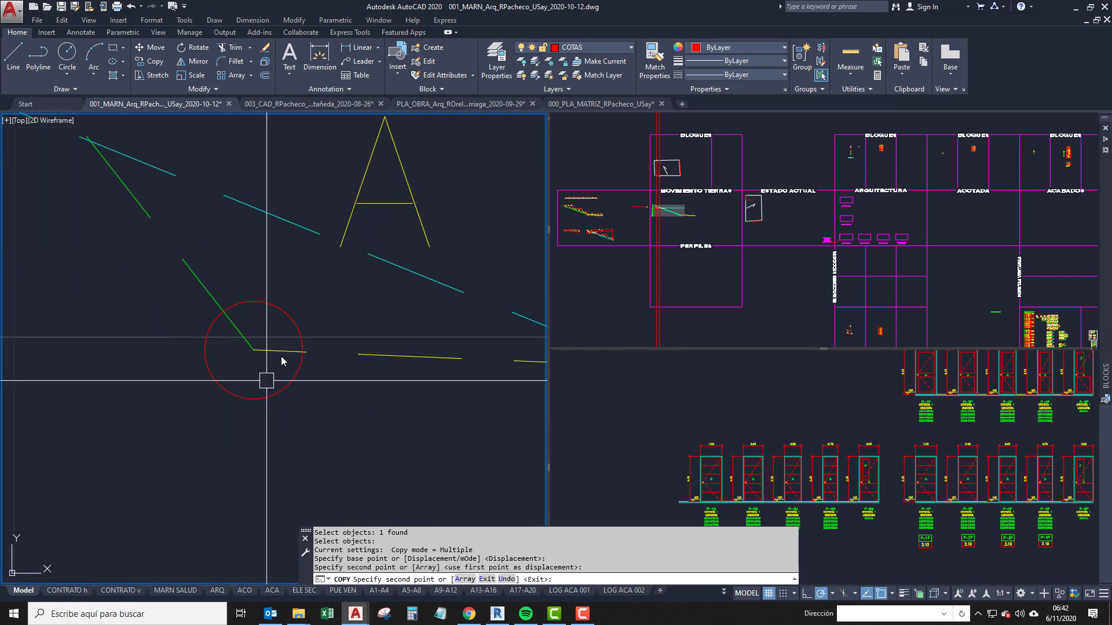
# Move the copied annotation's letter below its circle, just above the red D, and edit its NIVEL value.
pyautogui.scroll(-1, 271, 368)
pyautogui.click(337, 267)
pyautogui.scroll(-2, 337, 268)
pyautogui.click(340, 289)
pyautogui.scroll(2, 272, 347)
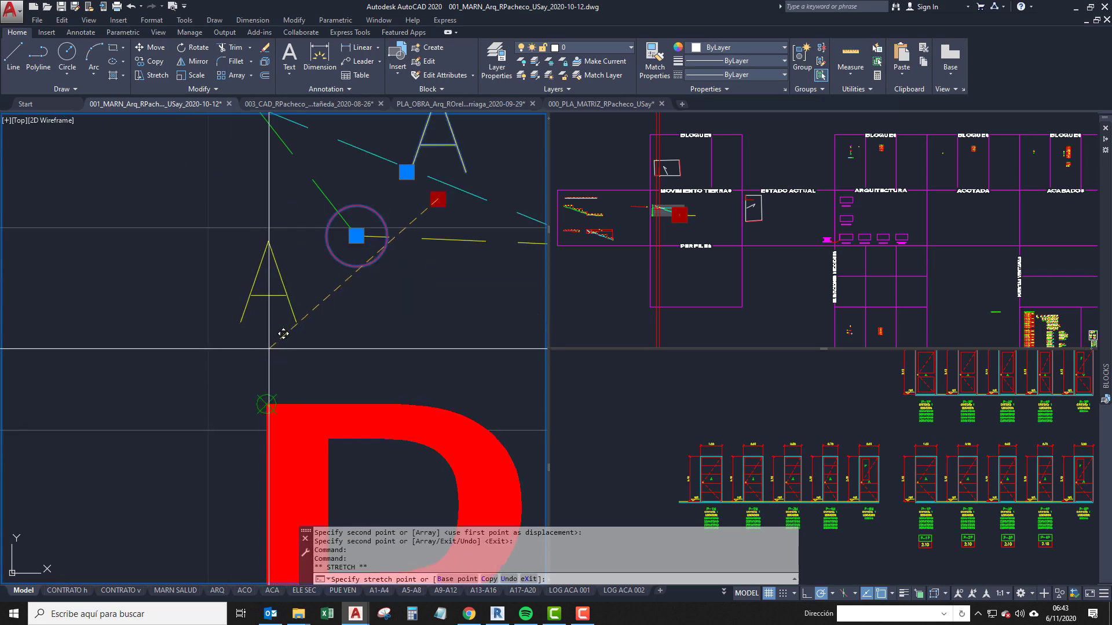
pyautogui.click(267, 404)
pyautogui.doubleClick(278, 344)
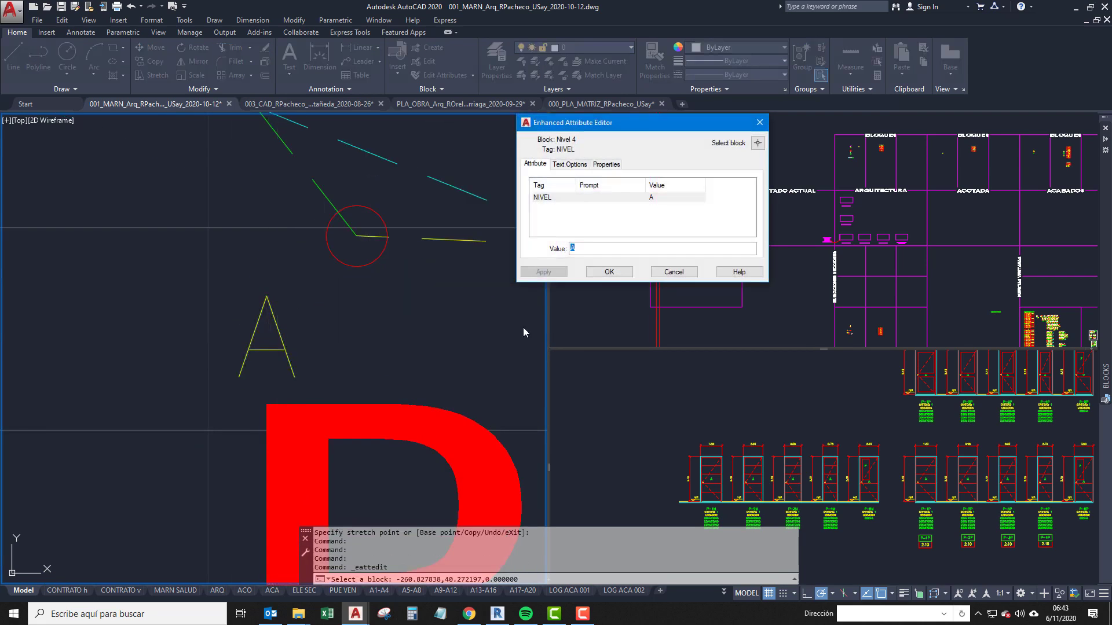
pyautogui.click(610, 272)
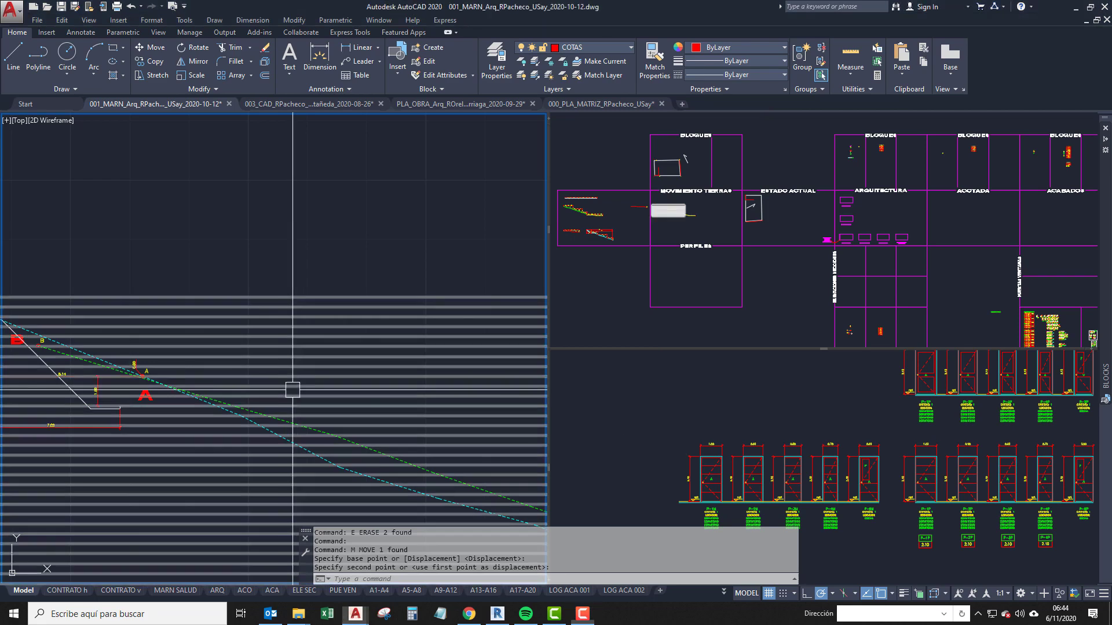
# Make Movimiento Tierras the current layer.
pyautogui.moveTo(303, 321); pyautogui.dragTo(383, 263, button='middle')
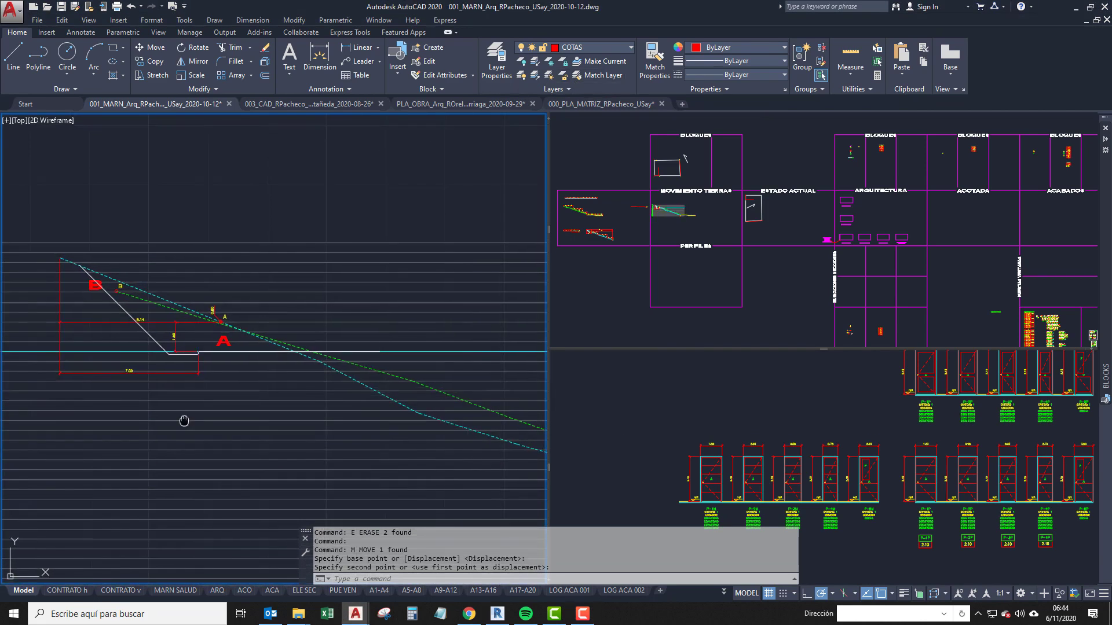
pyautogui.moveTo(184, 417); pyautogui.dragTo(164, 453, button='middle')
pyautogui.click(580, 49)
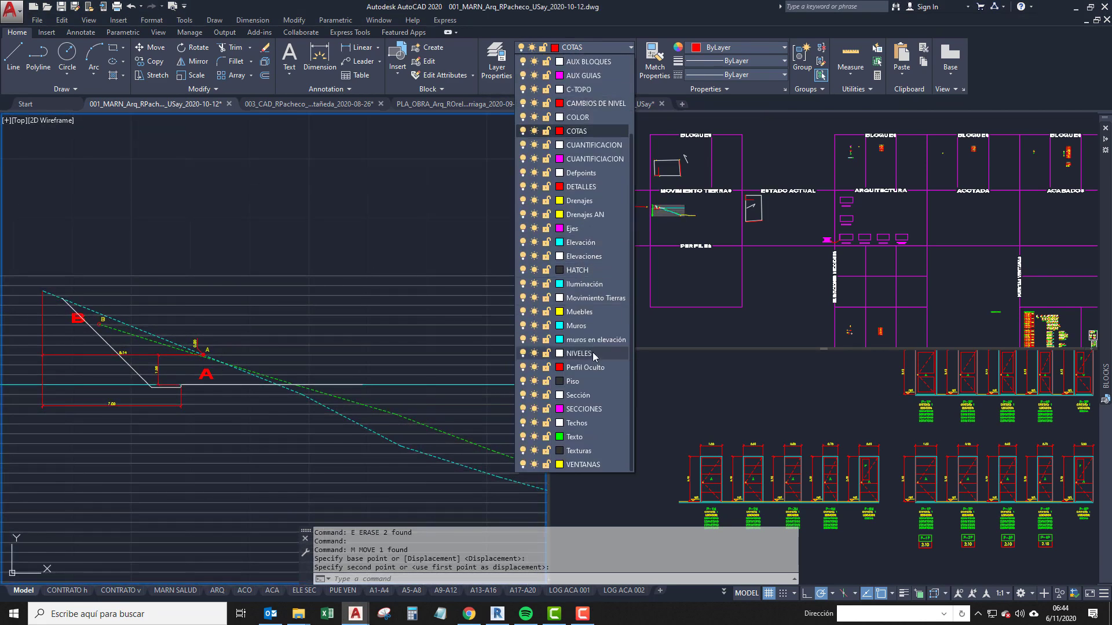
pyautogui.click(586, 295)
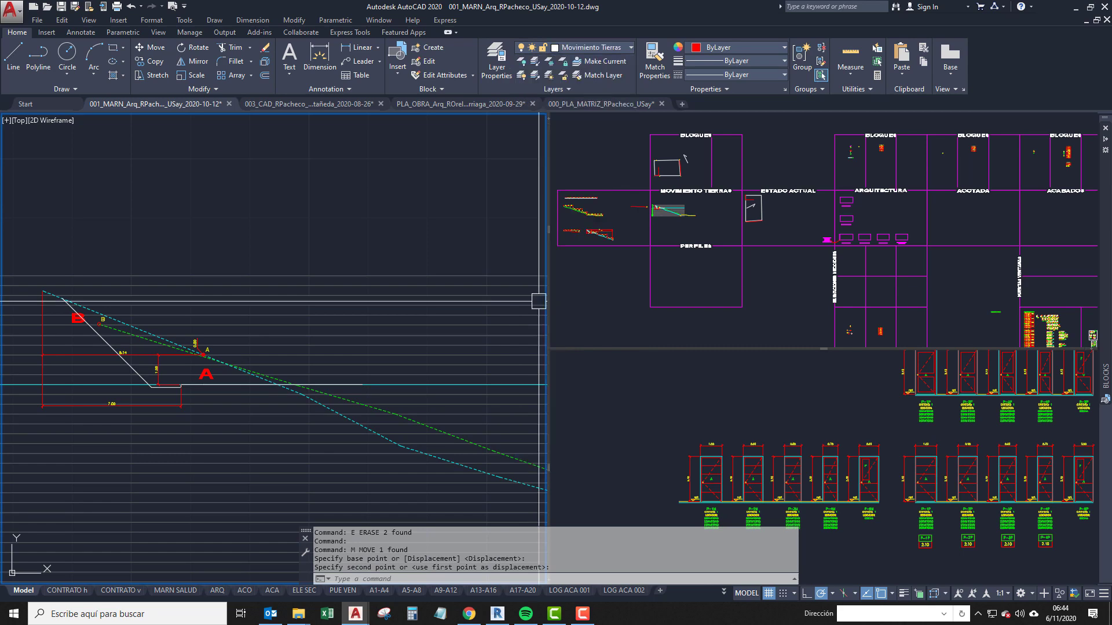
pyautogui.scroll(6, 288, 417)
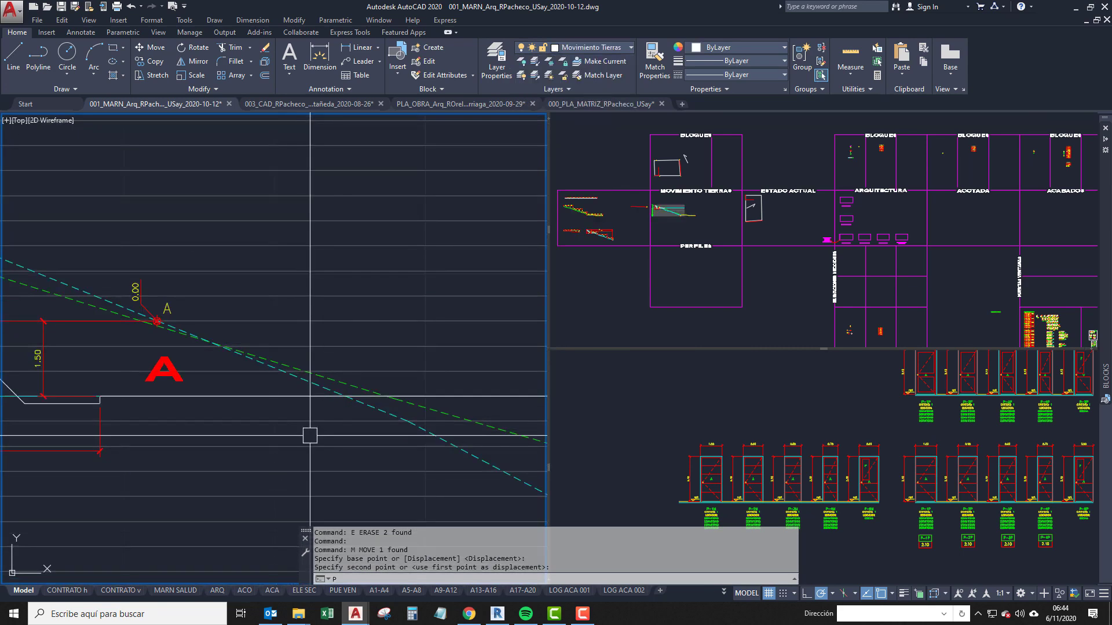
pyautogui.write('pl')
pyautogui.press('Return')
pyautogui.scroll(4, 323, 423)
pyautogui.scroll(-7, 309, 417)
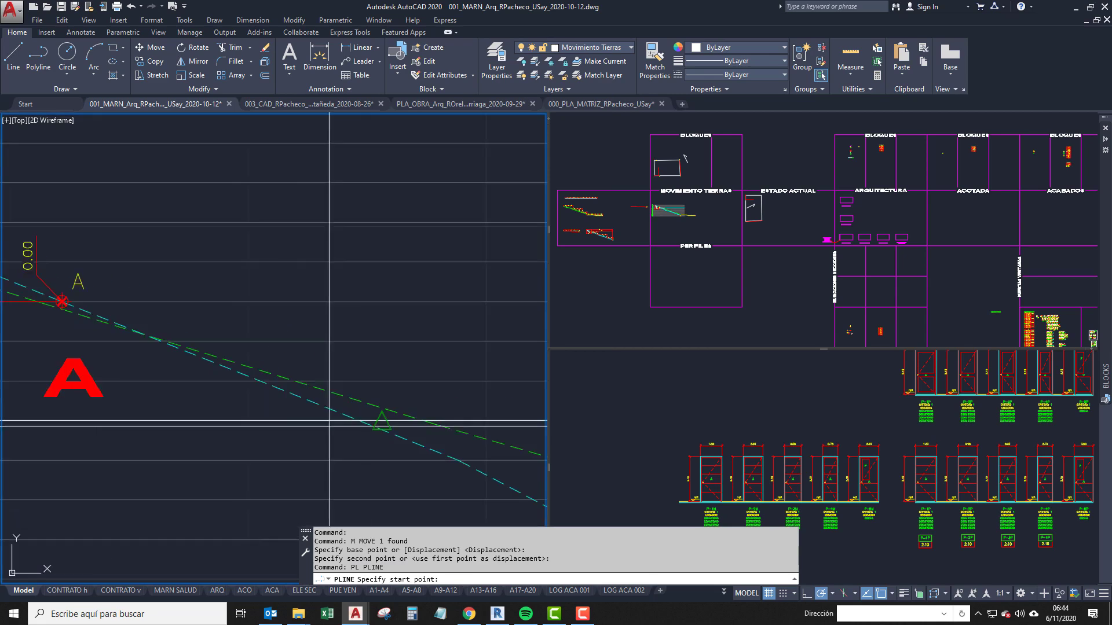
pyautogui.press('Escape')
pyautogui.click(168, 411)
pyautogui.moveTo(399, 444); pyautogui.dragTo(480, 405, button='middle')
pyautogui.scroll(6, 327, 459)
pyautogui.press('Escape')
pyautogui.moveTo(280, 411); pyautogui.dragTo(481, 399, button='middle')
pyautogui.scroll(-2, 480, 400)
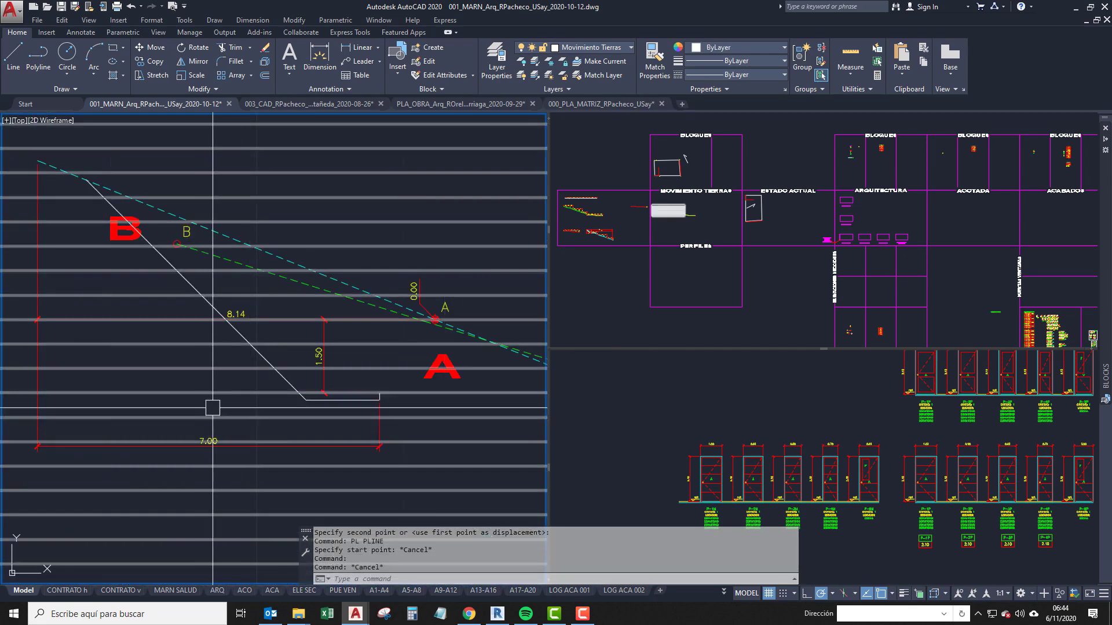
# Bring the solid cyan horizontal level line to the front of the draw order.
pyautogui.click(231, 392)
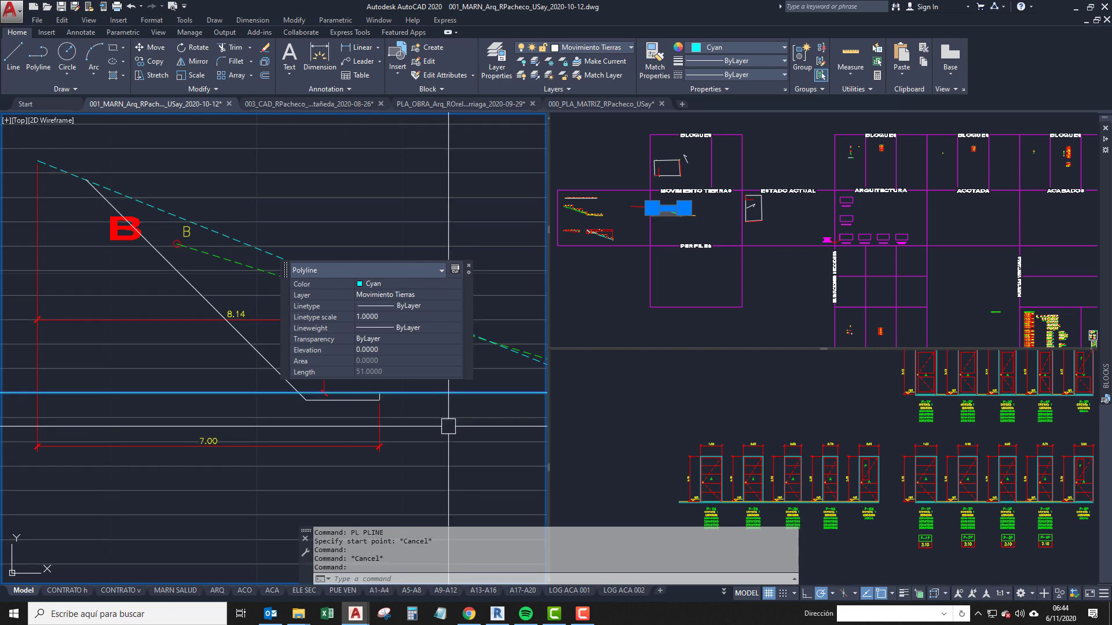
pyautogui.press('Return')
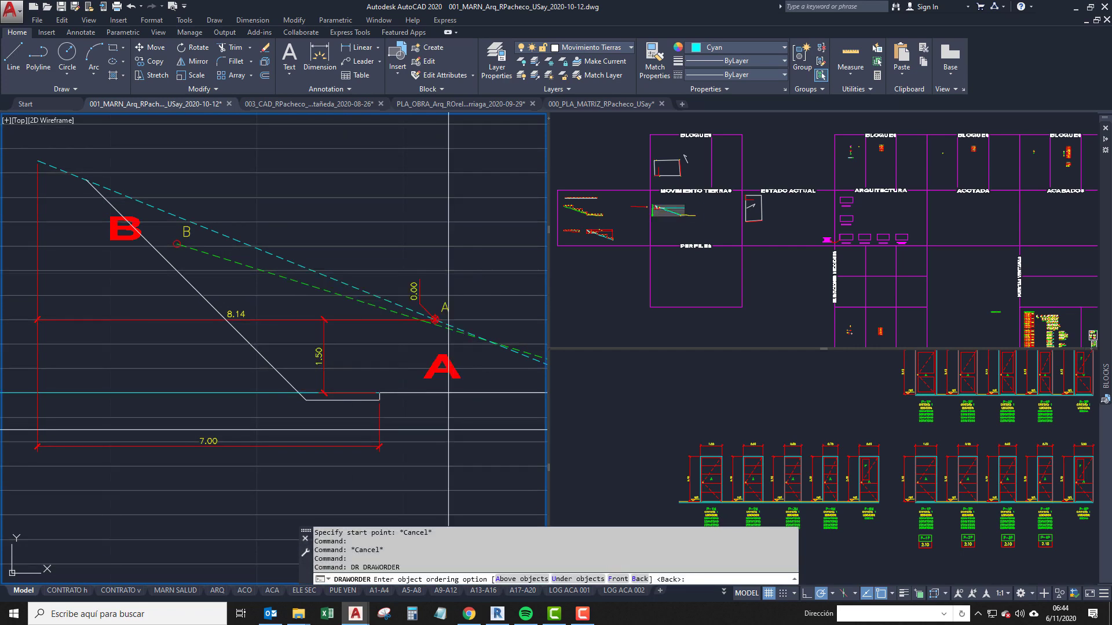
pyautogui.press('Return')
pyautogui.moveTo(445, 427); pyautogui.dragTo(290, 444, button='middle')
pyautogui.click(393, 377)
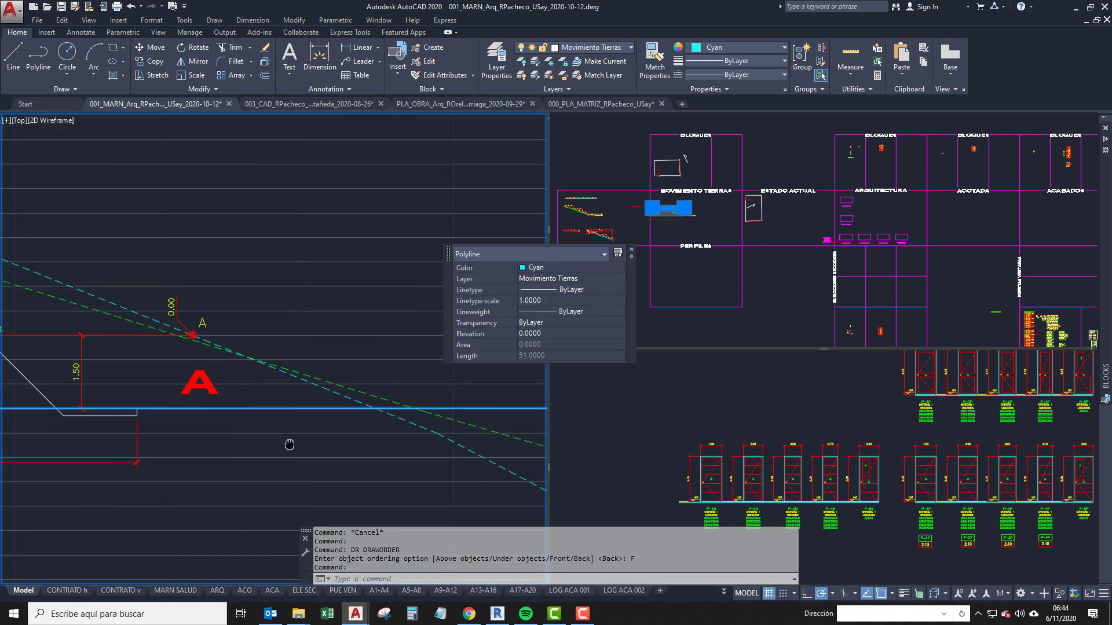
pyautogui.scroll(-2, 364, 430)
pyautogui.scroll(-1, 364, 431)
pyautogui.moveTo(471, 448)
pyautogui.mouseDown(button='middle')
pyautogui.moveTo(242, 419)
pyautogui.moveTo(284, 412)
pyautogui.mouseUp(button='middle')
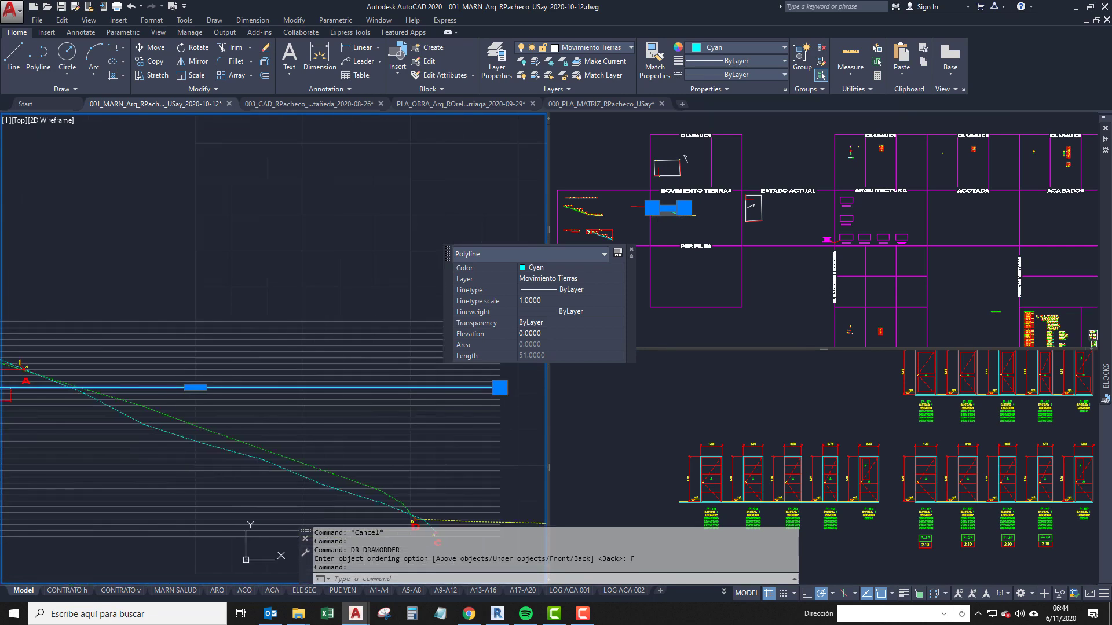
pyautogui.press('Escape')
# Draw a vertical polyline from the cyan dashed line's crossing with the solid cyan level up to the plan's A–C edge.
pyautogui.scroll(8, 385, 377)
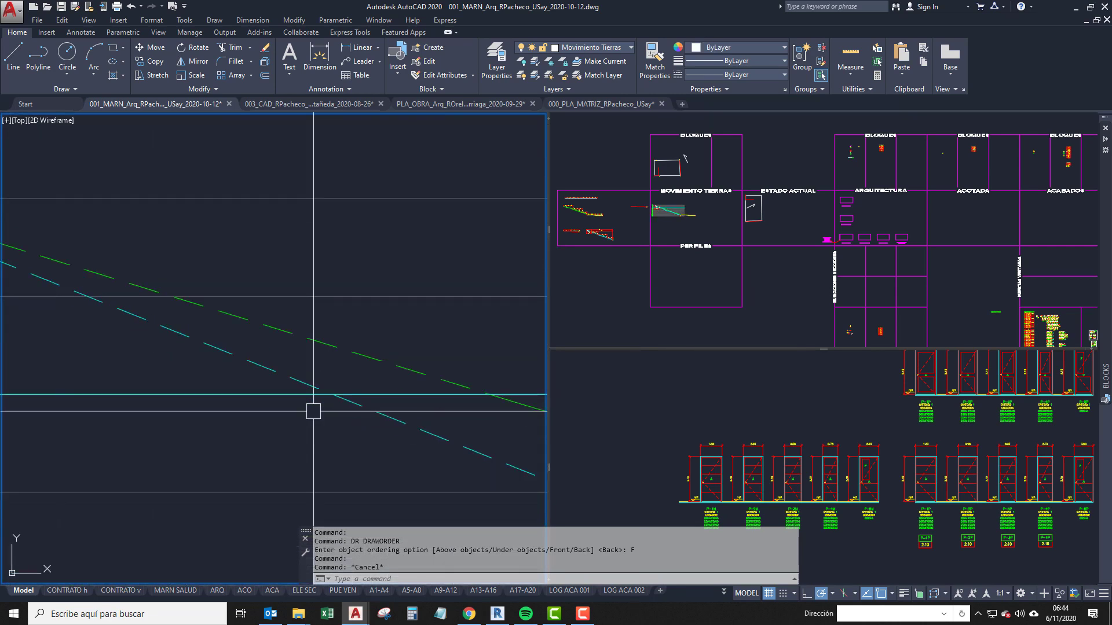
pyautogui.write('pl')
pyautogui.press('Return')
pyautogui.scroll(-2, 352, 475)
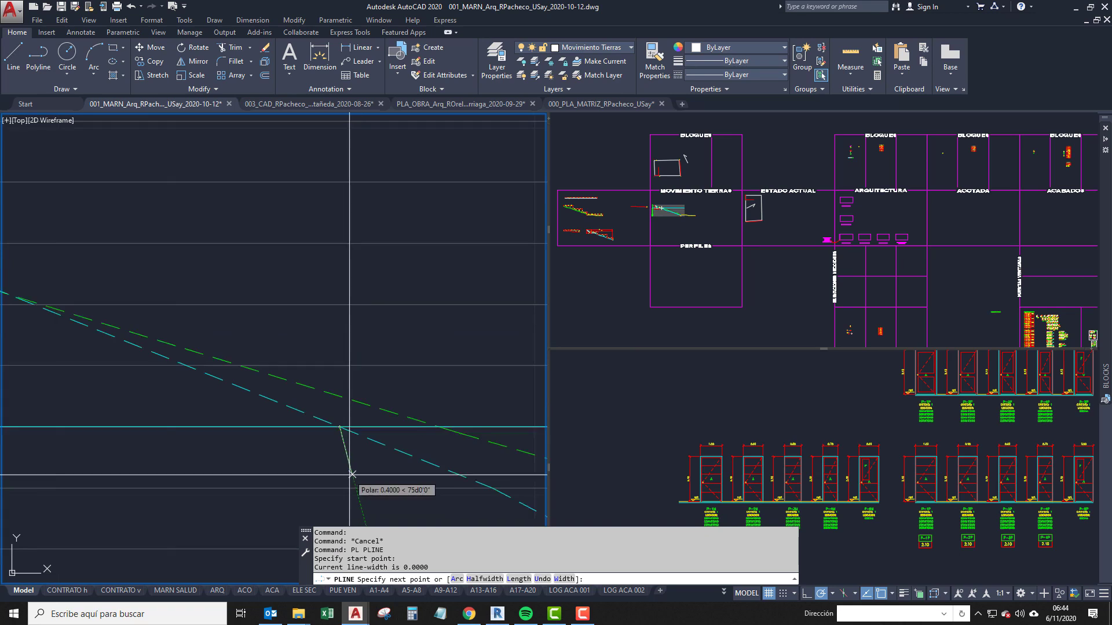
pyautogui.scroll(-2, 352, 473)
pyautogui.scroll(2, 351, 462)
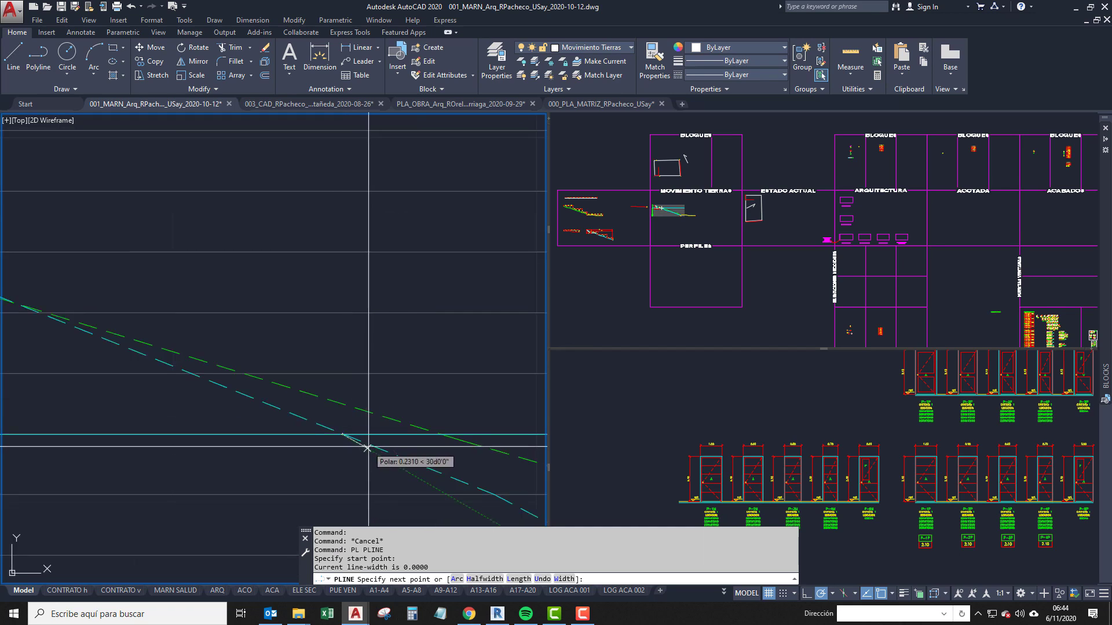
pyautogui.scroll(4, 367, 449)
pyautogui.scroll(-8, 300, 402)
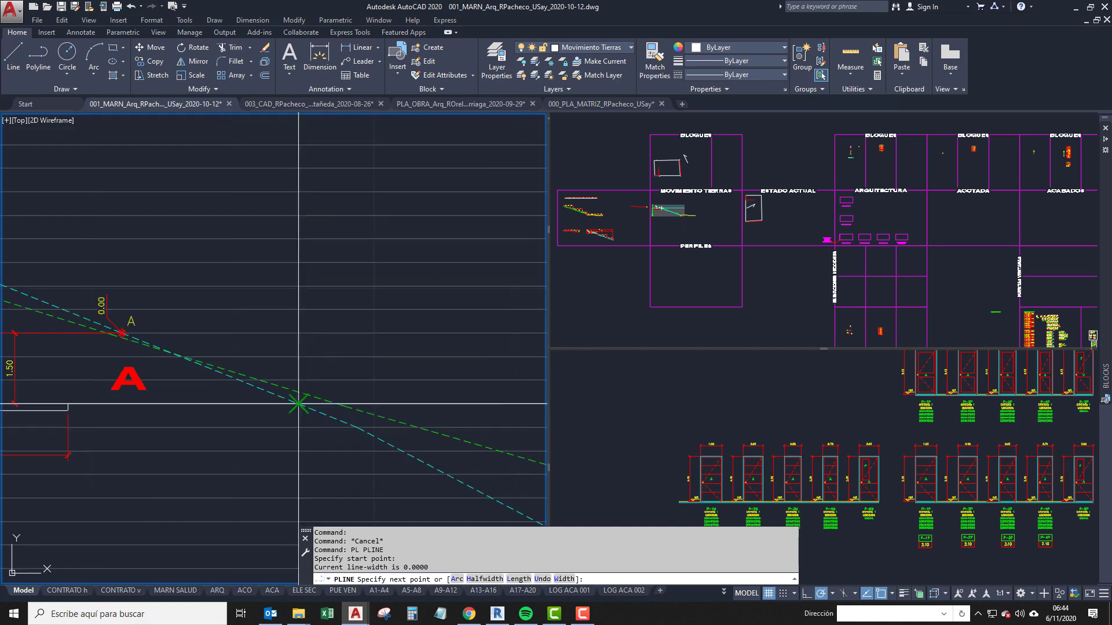
pyautogui.scroll(10, 303, 406)
pyautogui.scroll(-12, 310, 419)
pyautogui.scroll(-5, 309, 378)
pyautogui.moveTo(313, 281); pyautogui.dragTo(316, 544, button='middle')
pyautogui.scroll(-3, 315, 521)
pyautogui.scroll(3, 310, 225)
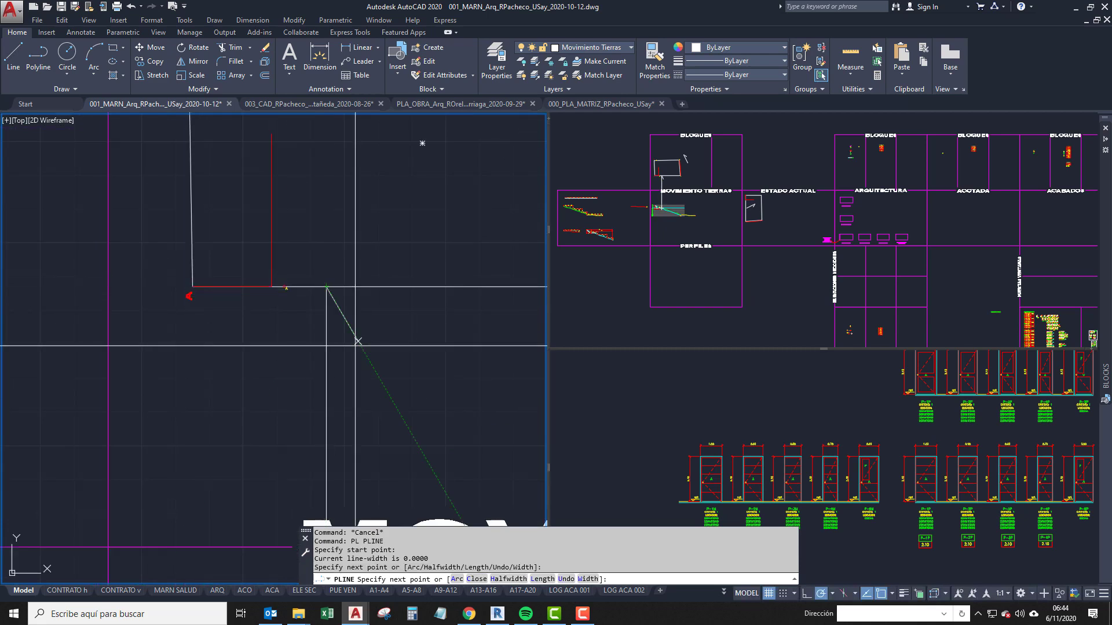
pyautogui.scroll(-6, 344, 360)
pyautogui.press('Return')
# Examine the plan's boundary polyline along the edge between points A and C.
pyautogui.moveTo(409, 402); pyautogui.dragTo(294, 399, button='middle')
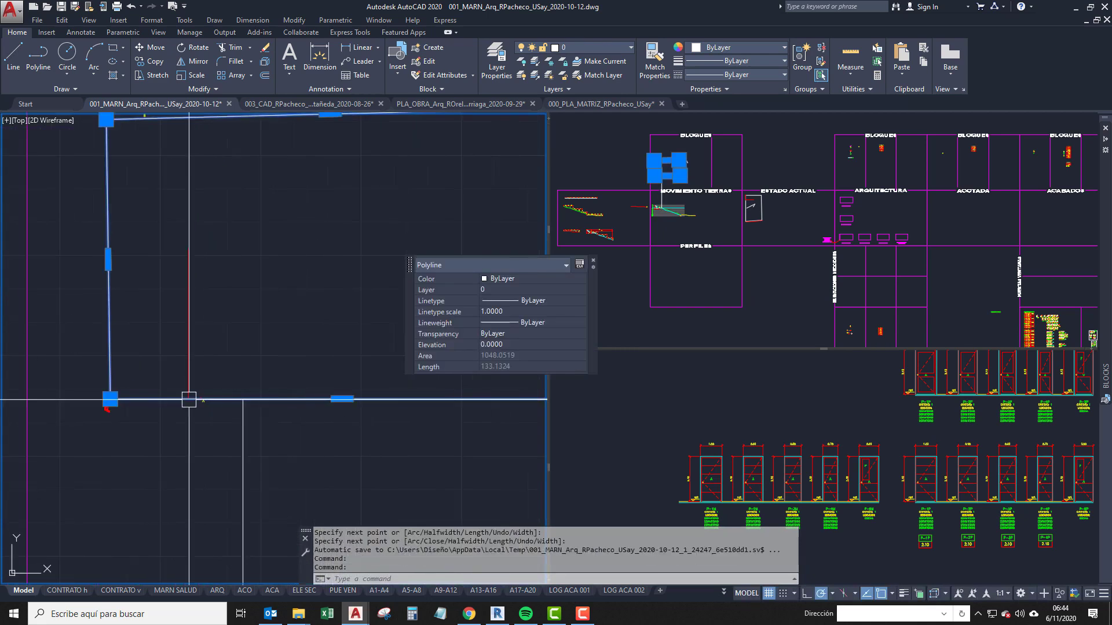
pyautogui.scroll(4, 132, 404)
pyautogui.scroll(-6, 219, 401)
pyautogui.scroll(6, 492, 401)
pyautogui.scroll(-6, 360, 400)
pyautogui.scroll(7, 392, 399)
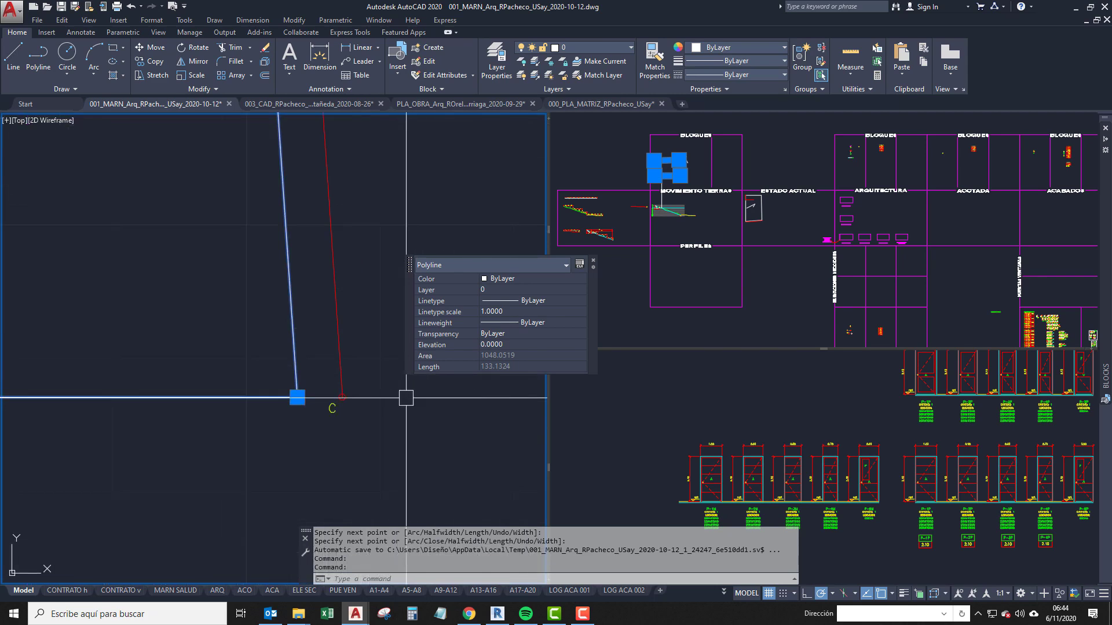
pyautogui.scroll(-7, 385, 403)
pyautogui.press('Escape')
# Draw a second vertical polyline from the green dashed line's crossing with the solid cyan level up to the plan's B–D edge.
pyautogui.moveTo(144, 411); pyautogui.dragTo(235, 365, button='middle')
pyautogui.scroll(-4, 261, 388)
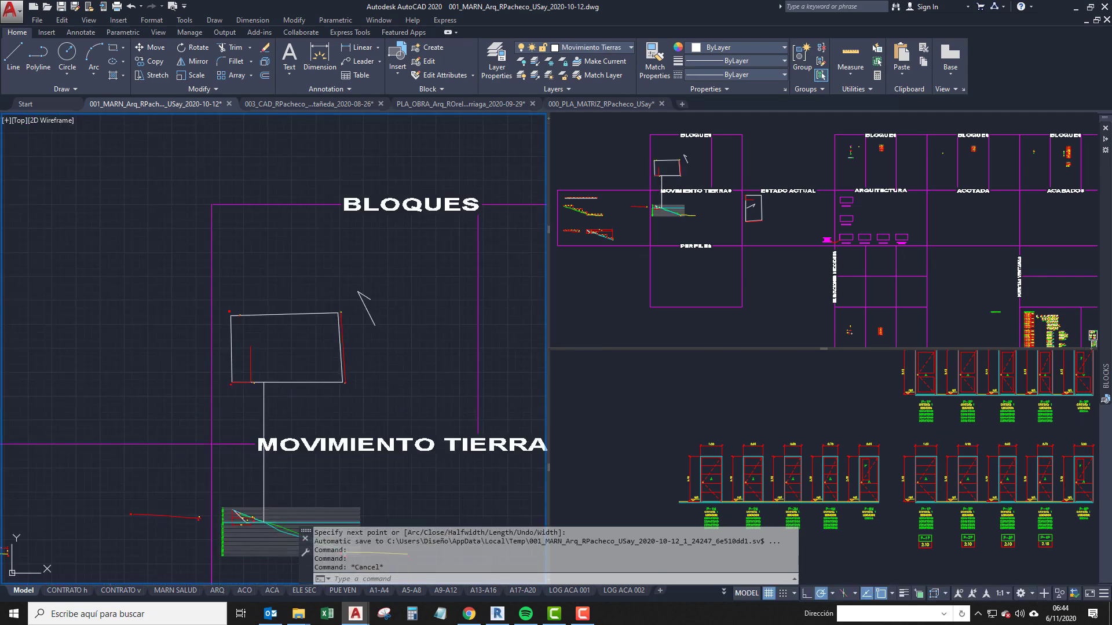
pyautogui.moveTo(268, 546); pyautogui.dragTo(281, 388, button='middle')
pyautogui.scroll(2, 280, 388)
pyautogui.scroll(5, 282, 349)
pyautogui.scroll(5, 272, 339)
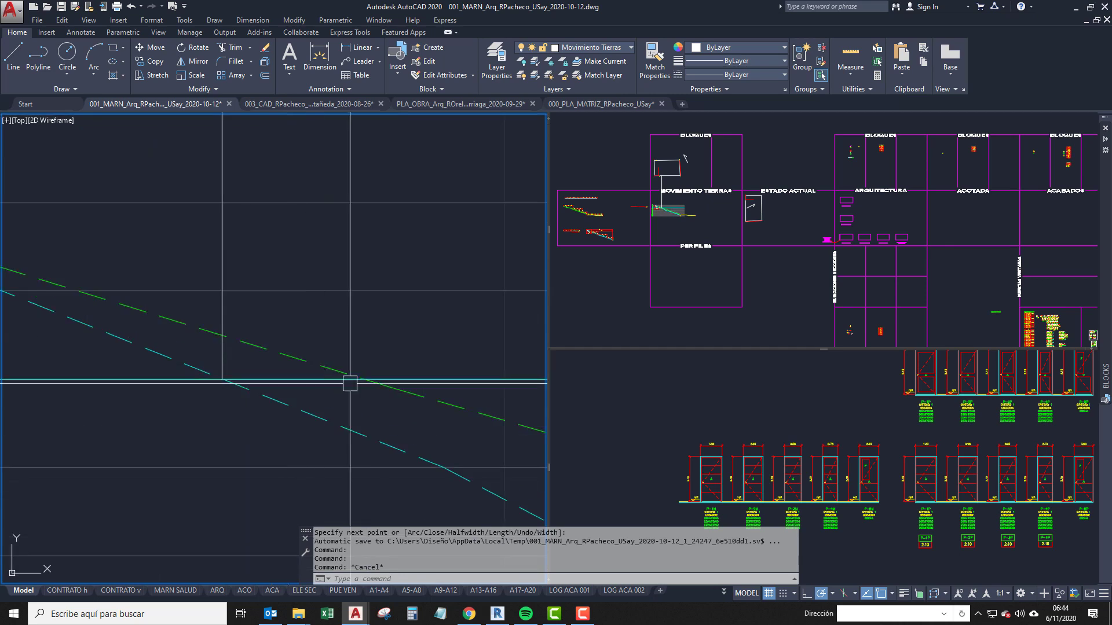
pyautogui.press('Return')
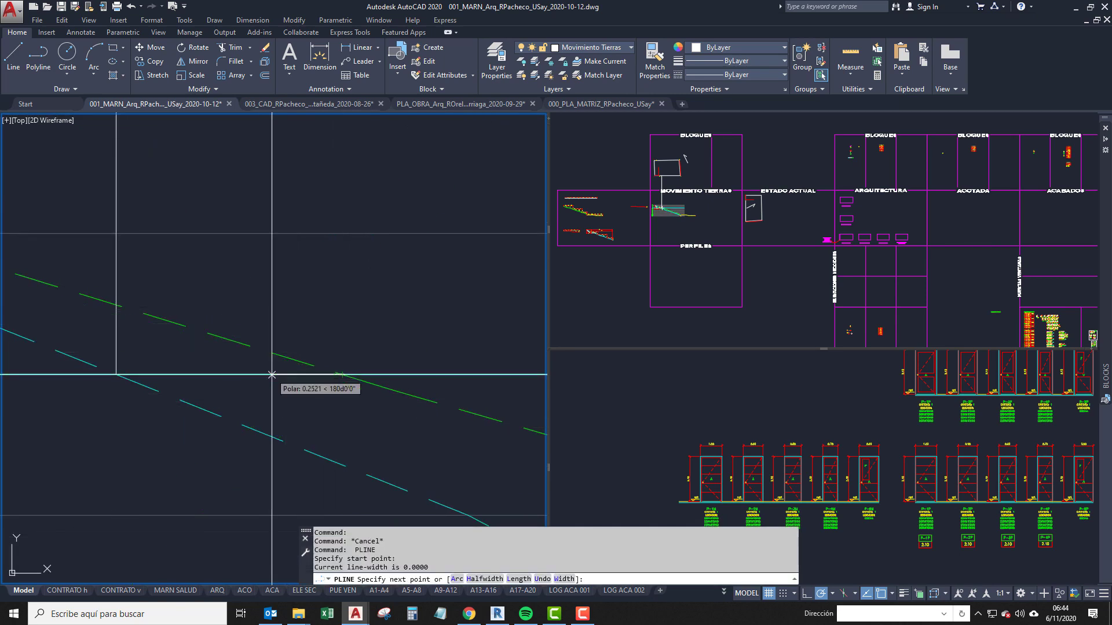
pyautogui.moveTo(342, 341); pyautogui.dragTo(342, 392, button='middle')
pyautogui.scroll(-10, 315, 387)
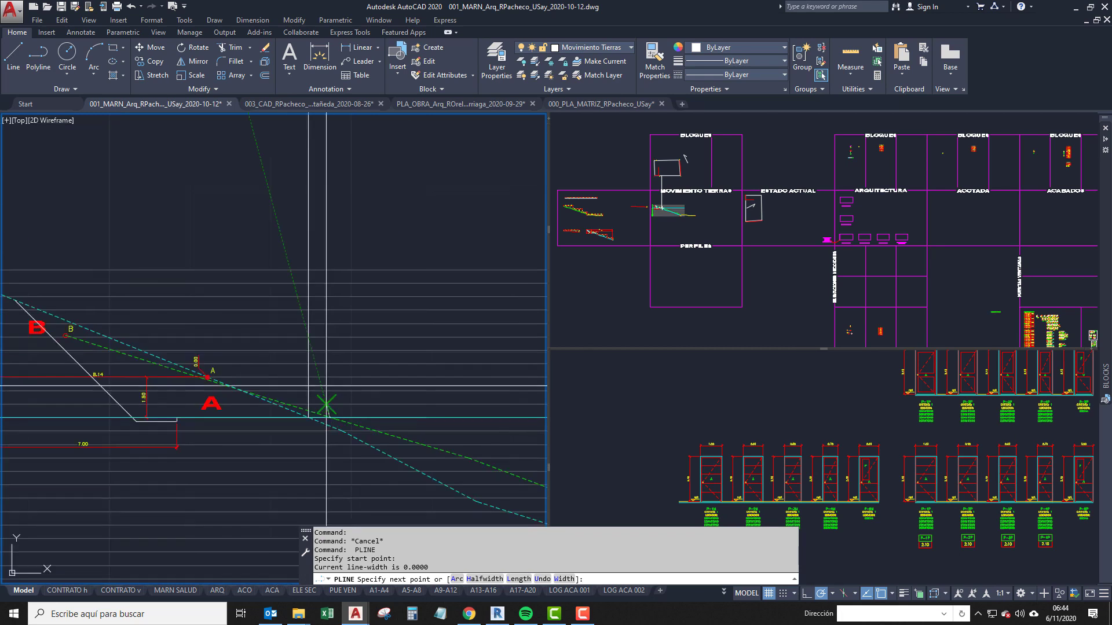
pyautogui.moveTo(313, 311); pyautogui.dragTo(315, 429, button='middle')
pyautogui.moveTo(306, 189); pyautogui.dragTo(333, 457, button='middle')
pyautogui.moveTo(342, 145); pyautogui.dragTo(352, 356, button='middle')
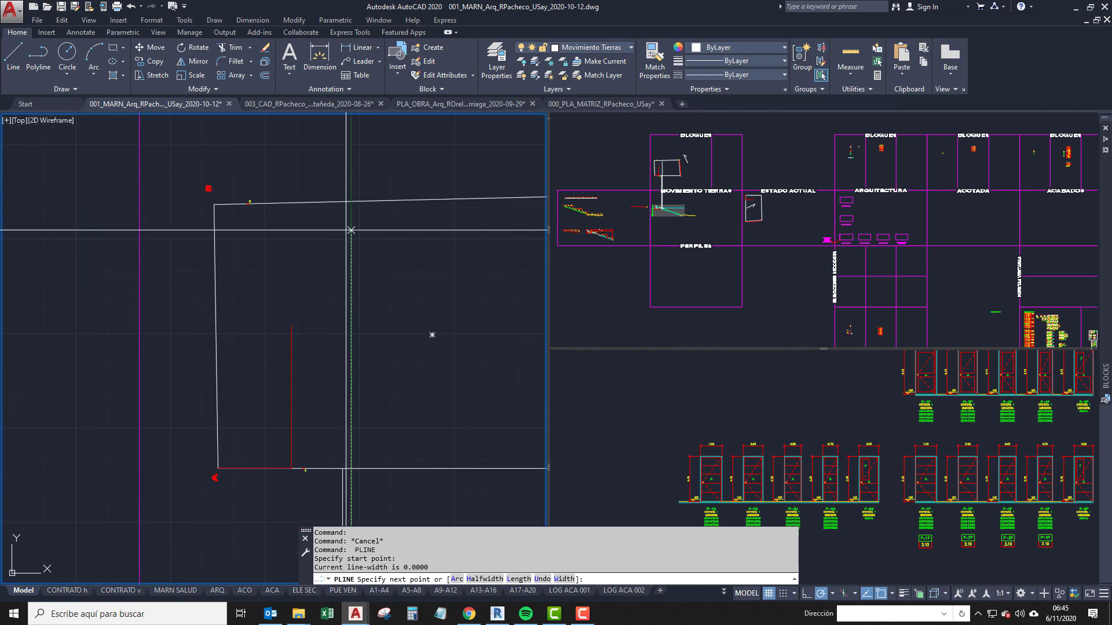
pyautogui.click(351, 201)
pyautogui.press('space')
# Draw a polyline across the plan joining the first projection's end on the A–C edge to the second projection's end on the opposite edge.
pyautogui.scroll(5, 360, 193)
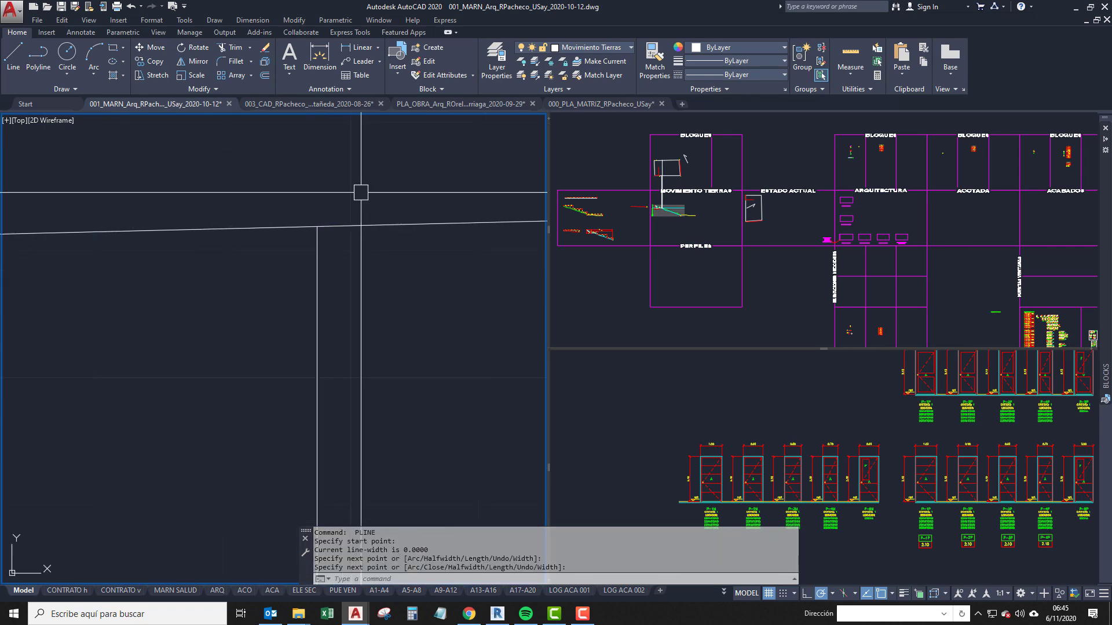
pyautogui.scroll(-5, 378, 228)
pyautogui.moveTo(434, 230); pyautogui.dragTo(240, 271, button='middle')
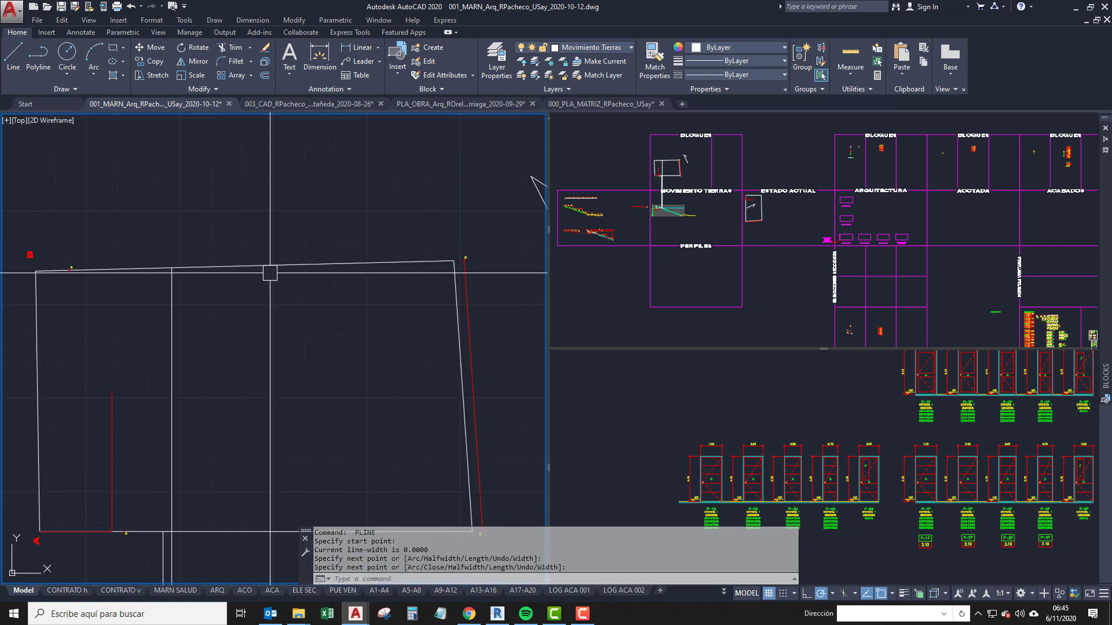
pyautogui.moveTo(72, 279); pyautogui.dragTo(163, 279, button='middle')
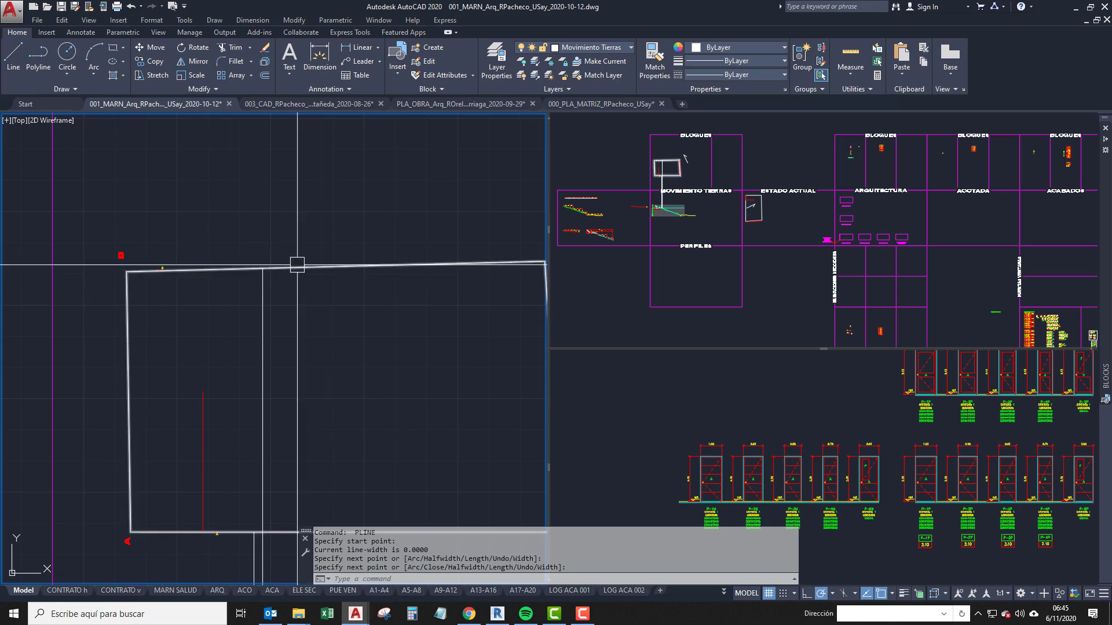
pyautogui.moveTo(292, 390); pyautogui.dragTo(253, 392, button='middle')
pyautogui.scroll(2, 231, 442)
pyautogui.scroll(6, 218, 475)
pyautogui.write('pl')
pyautogui.press('Return')
pyautogui.click(218, 448)
pyautogui.scroll(-4, 264, 488)
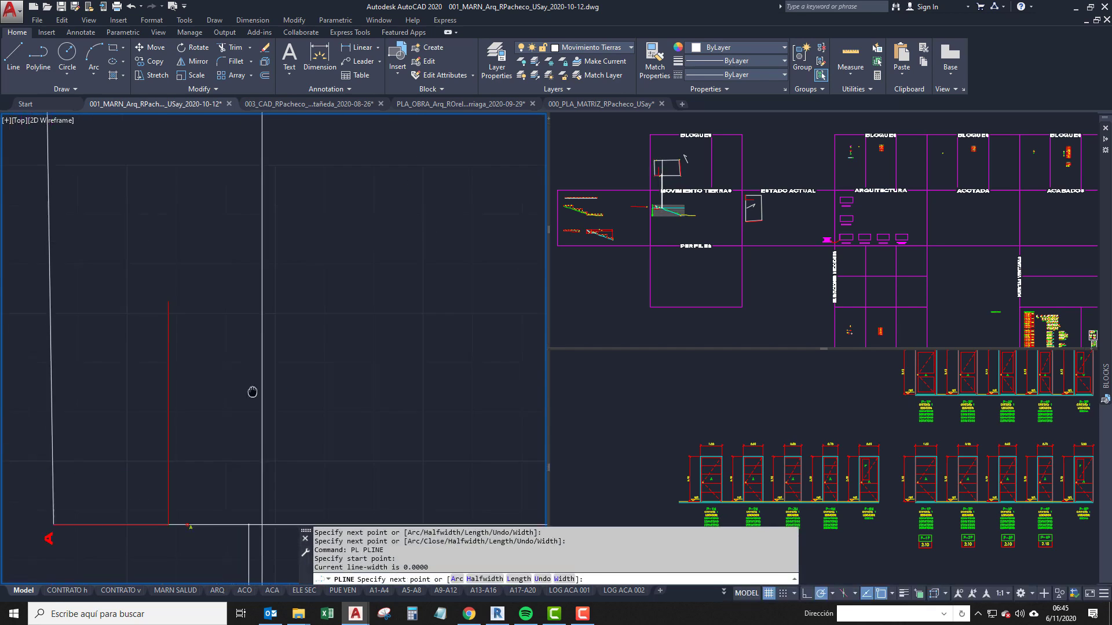
pyautogui.moveTo(246, 183); pyautogui.dragTo(251, 312, button='middle')
pyautogui.scroll(2, 255, 255)
pyautogui.click(274, 220)
pyautogui.press('Return')
# Erase the two vertical projection polylines, leaving only the slanted dividing line across the plan.
pyautogui.scroll(-1, 289, 413)
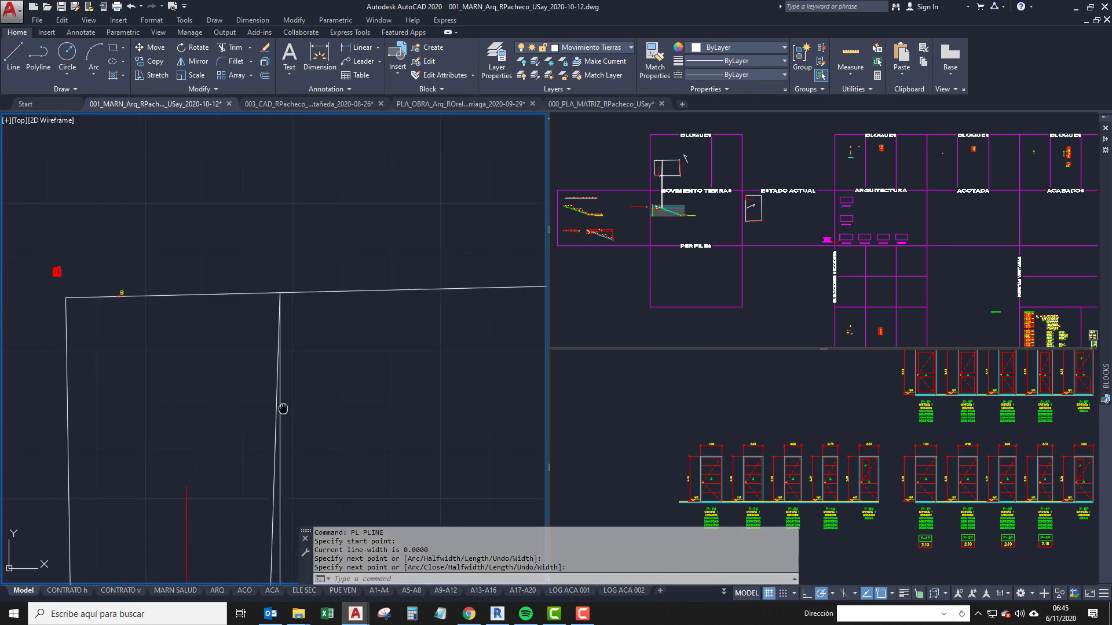
pyautogui.moveTo(283, 409); pyautogui.dragTo(247, 210, button='middle')
pyautogui.click(246, 462)
pyautogui.click(231, 546)
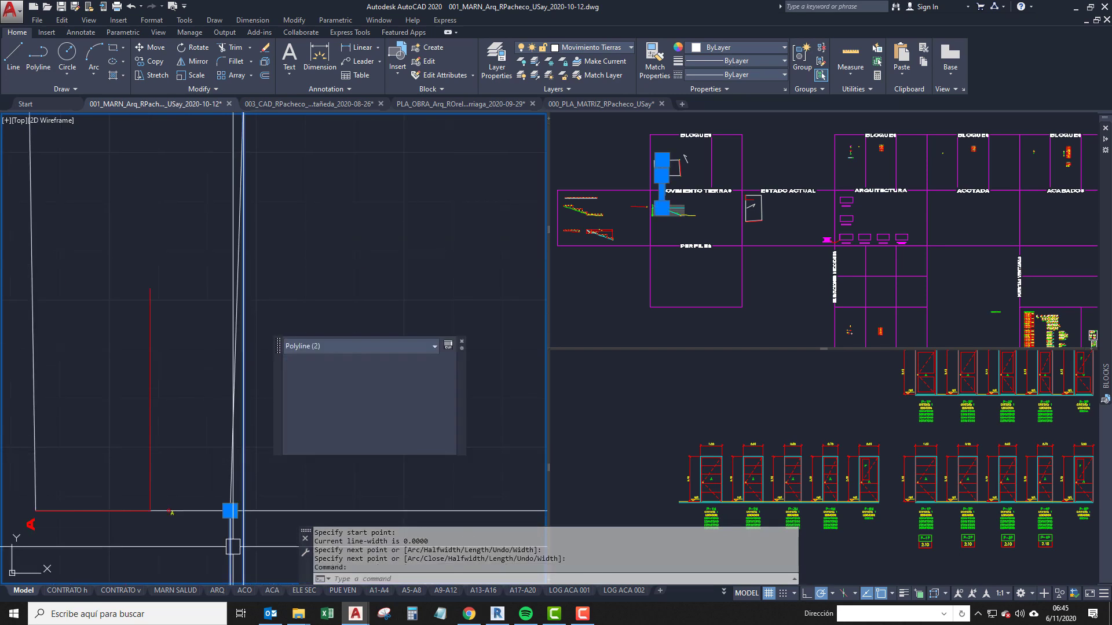
pyautogui.write('e')
pyautogui.press('Return')
pyautogui.click(290, 442)
pyautogui.click(209, 396)
pyautogui.moveTo(180, 289); pyautogui.dragTo(178, 304, button='middle')
pyautogui.scroll(-2, 124, 442)
pyautogui.press('Escape')
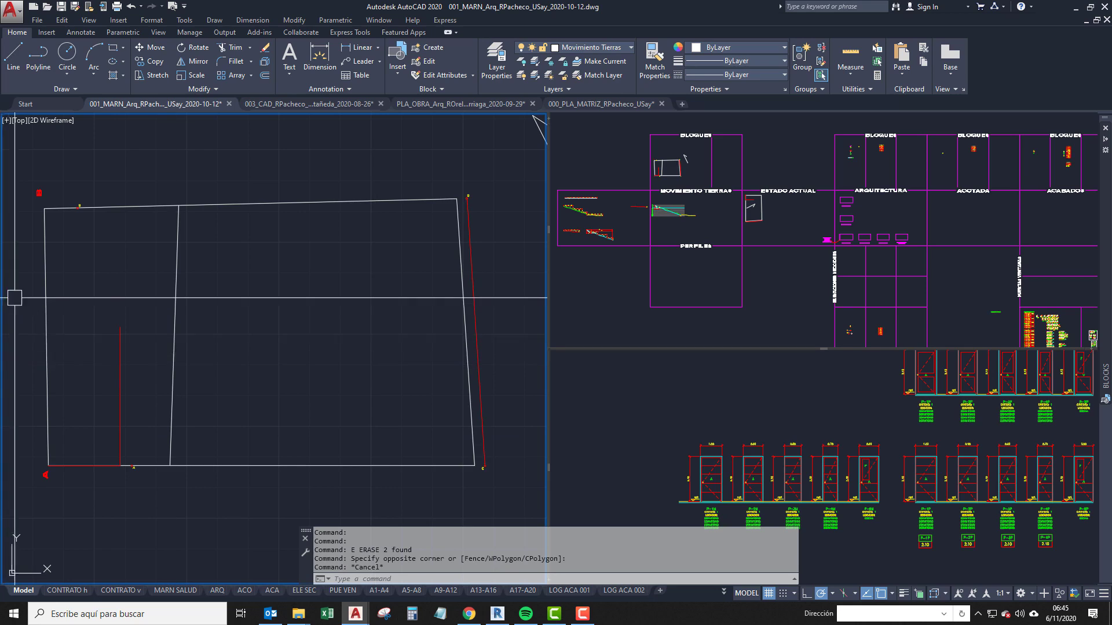
# Sketch a trial jagged polyline with three intermediate vertices between the two ends of the plan's slanted dividing line.
pyautogui.moveTo(481, 283); pyautogui.dragTo(491, 286, button='middle')
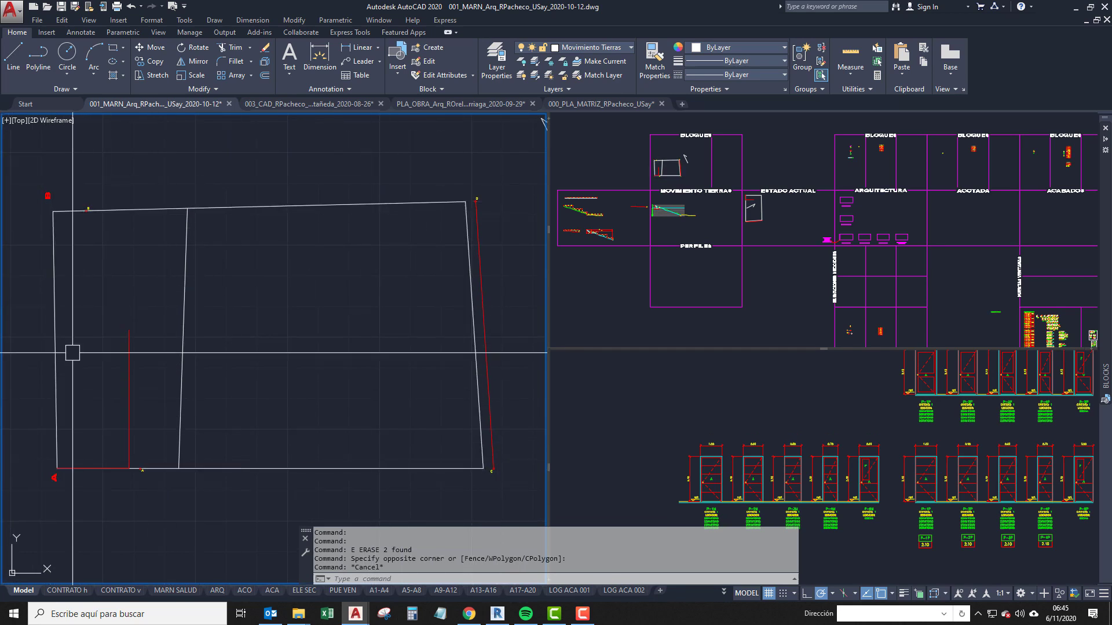
pyautogui.moveTo(236, 433); pyautogui.dragTo(276, 434, button='middle')
pyautogui.scroll(2, 276, 434)
pyautogui.write('pl')
pyautogui.press('Return')
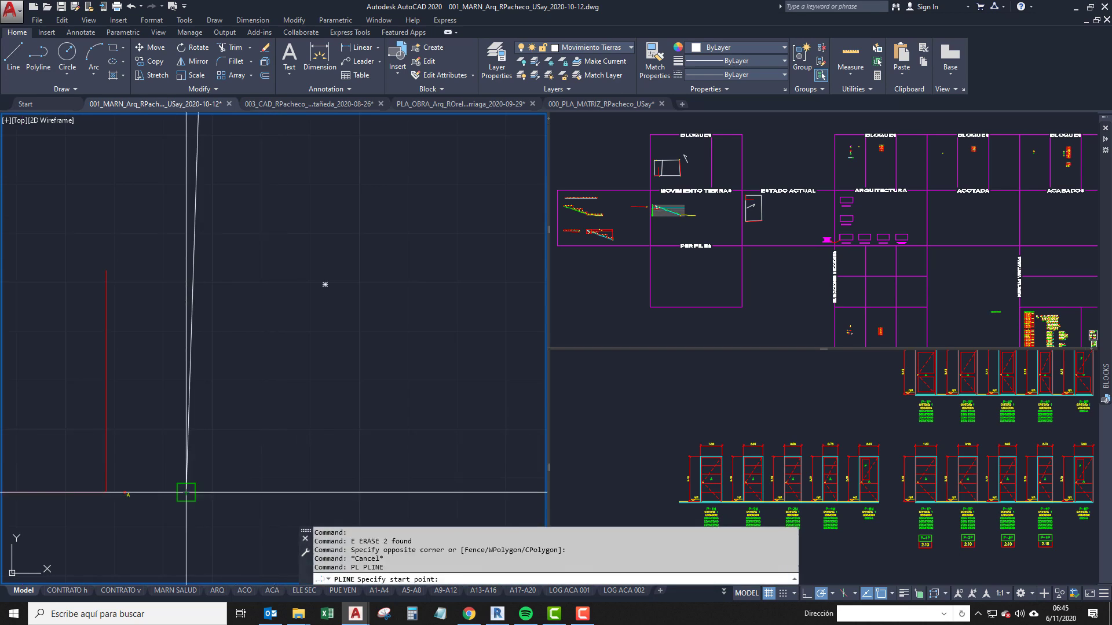
pyautogui.click(187, 491)
pyautogui.moveTo(221, 336); pyautogui.dragTo(225, 413, button='middle')
pyautogui.click(231, 373)
pyautogui.click(212, 302)
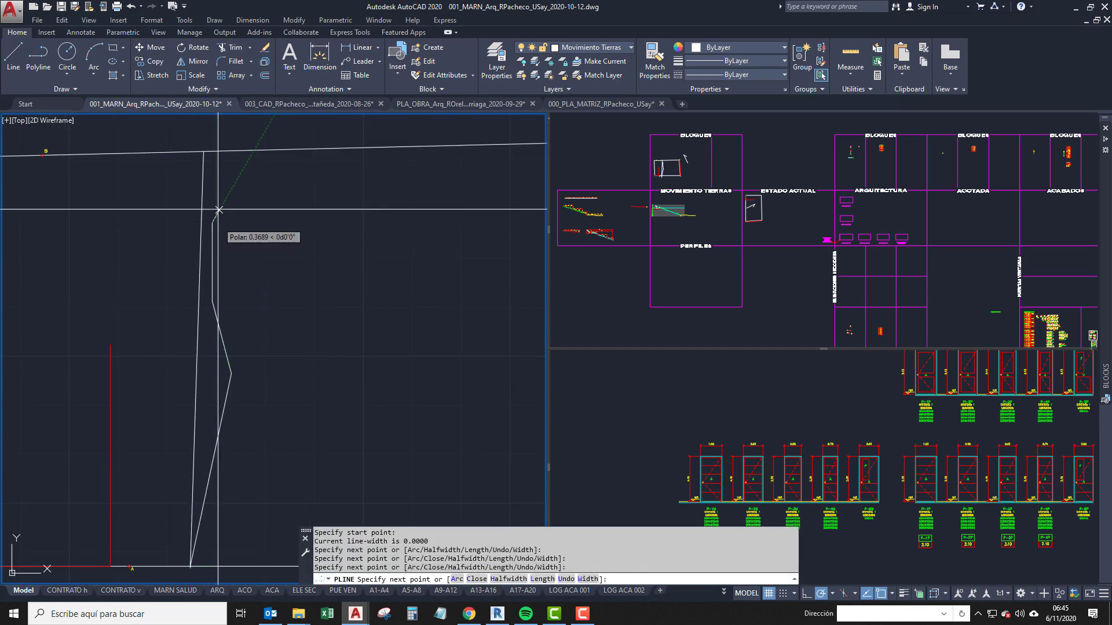
pyautogui.click(212, 224)
pyautogui.click(203, 152)
pyautogui.press('Return')
# Erase the straight slanted dividing line beside the jagged trial polyline.
pyautogui.moveTo(302, 434); pyautogui.dragTo(320, 394, button='middle')
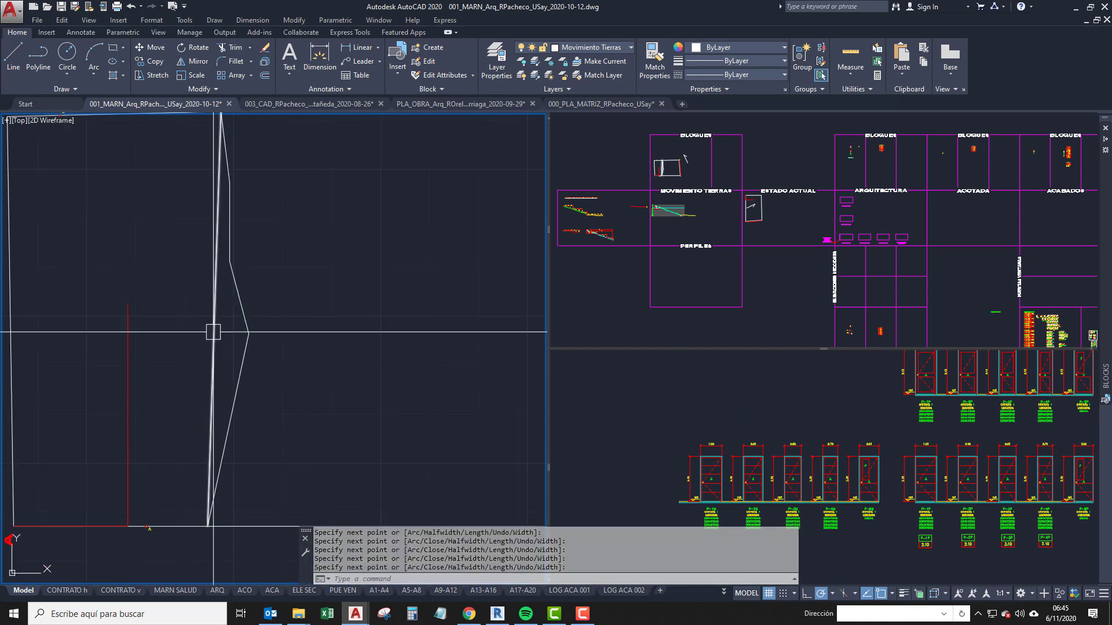
pyautogui.click(213, 319)
pyautogui.write('e')
pyautogui.press('Return')
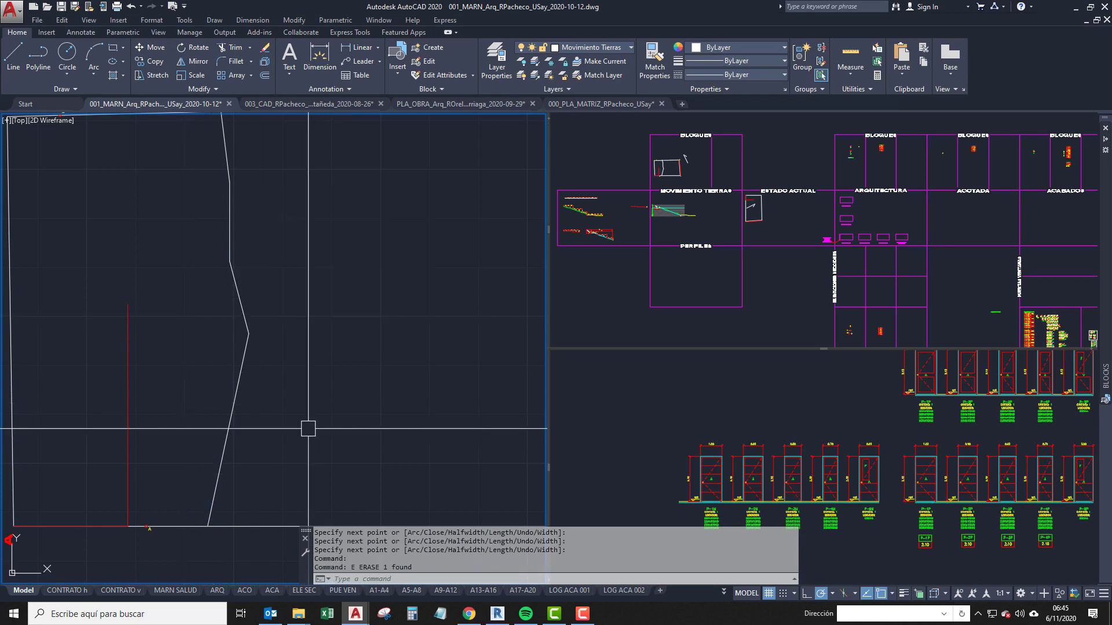
# Restore the straight dividing line and erase the jagged trial polyline.
pyautogui.click(286, 418)
pyautogui.click(248, 328)
pyautogui.moveTo(222, 238); pyautogui.dragTo(208, 331, button='middle')
pyautogui.write('e')
pyautogui.press('Return')
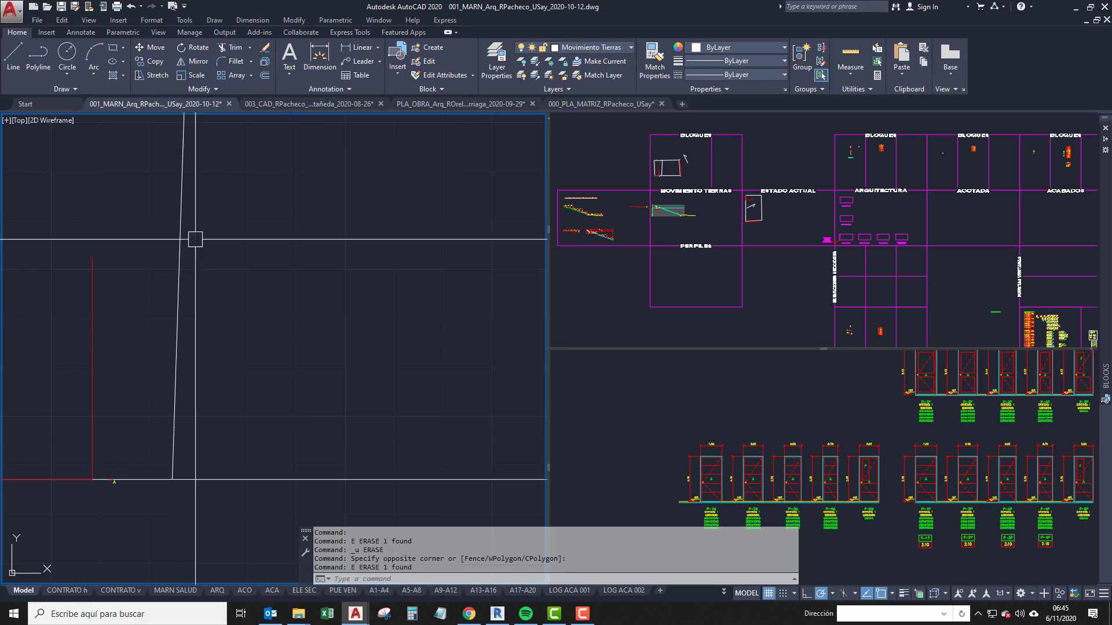
pyautogui.scroll(-5, 182, 179)
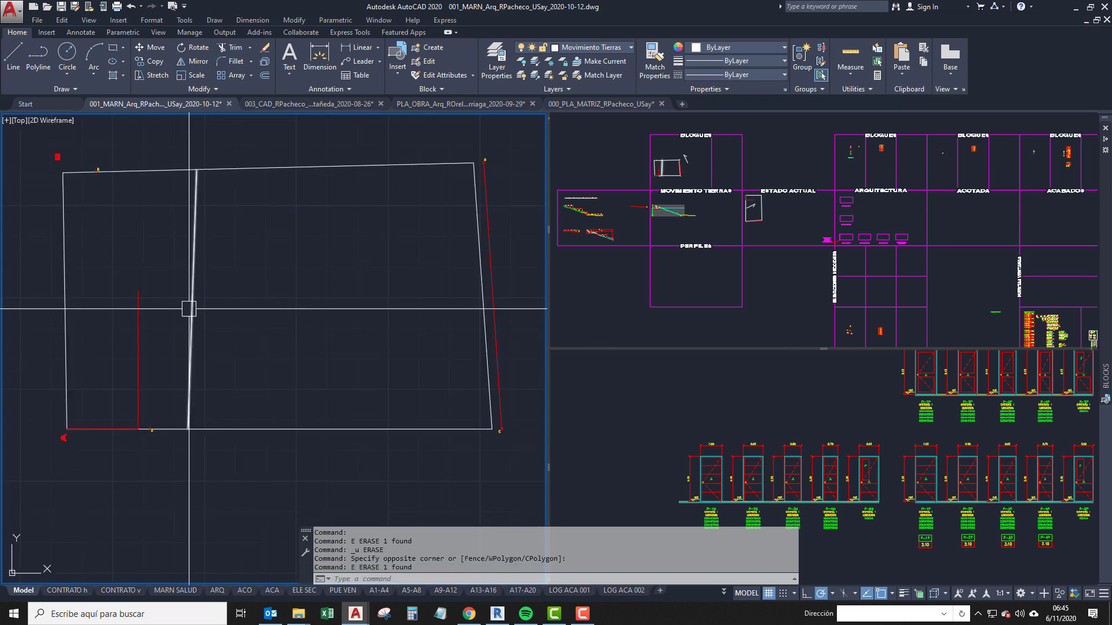
pyautogui.scroll(2, 207, 438)
pyautogui.scroll(-2, 201, 321)
pyautogui.moveTo(201, 322); pyautogui.dragTo(226, 388, button='middle')
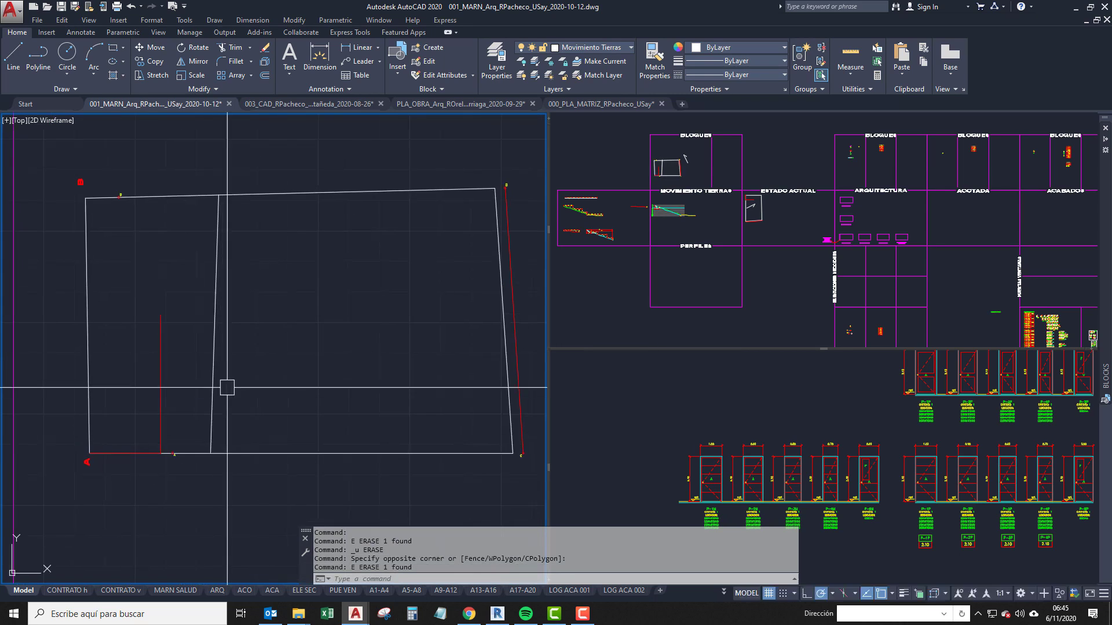
pyautogui.scroll(-4, 227, 389)
pyautogui.moveTo(231, 430); pyautogui.dragTo(203, 258, button='middle')
pyautogui.moveTo(226, 403); pyautogui.dragTo(220, 240, button='middle')
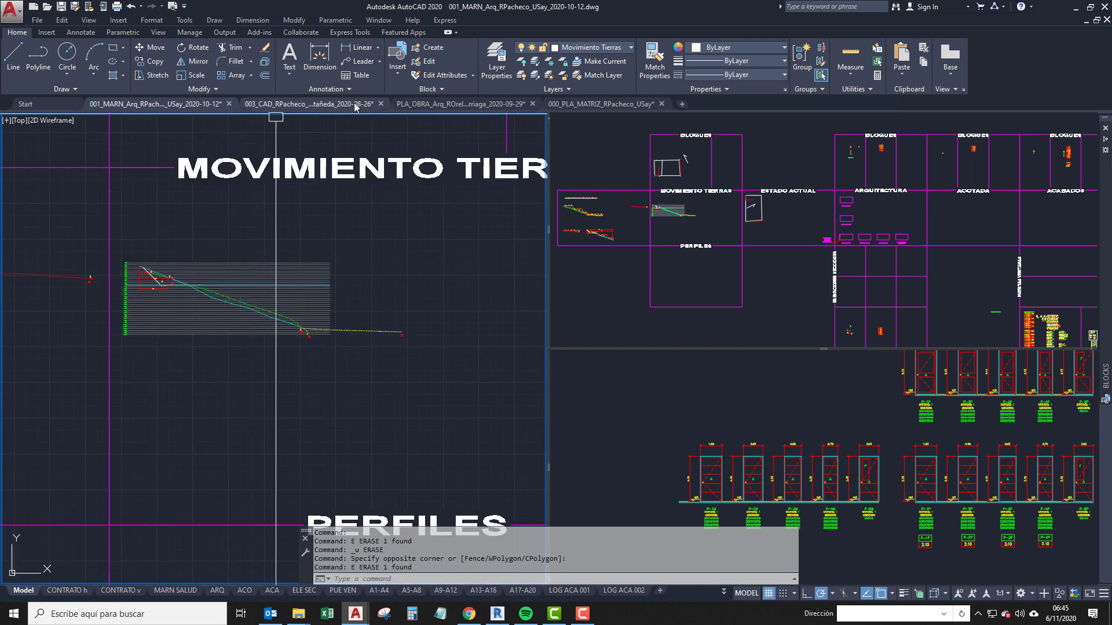
# Switch to the PLA_OBRA drawing and copy one dashed red contour polyline on the curvas layer to the clipboard.
pyautogui.click(466, 105)
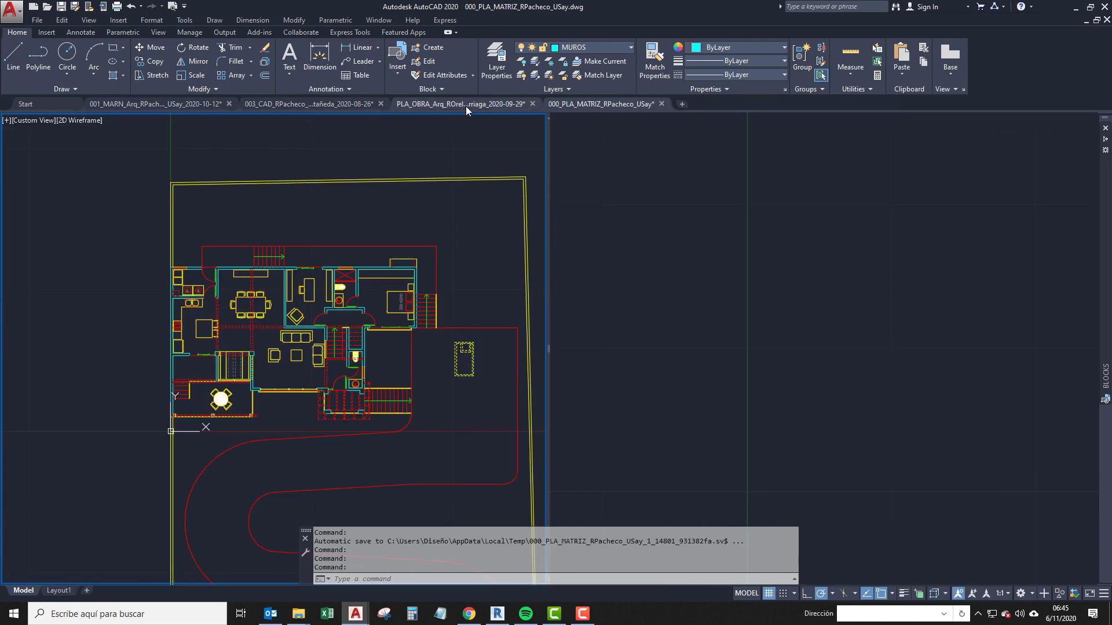
pyautogui.scroll(-5, 287, 261)
pyautogui.moveTo(297, 285); pyautogui.dragTo(268, 404, button='middle')
pyautogui.click(349, 336)
pyautogui.moveTo(298, 349); pyautogui.dragTo(147, 380, button='middle')
pyautogui.click(265, 377)
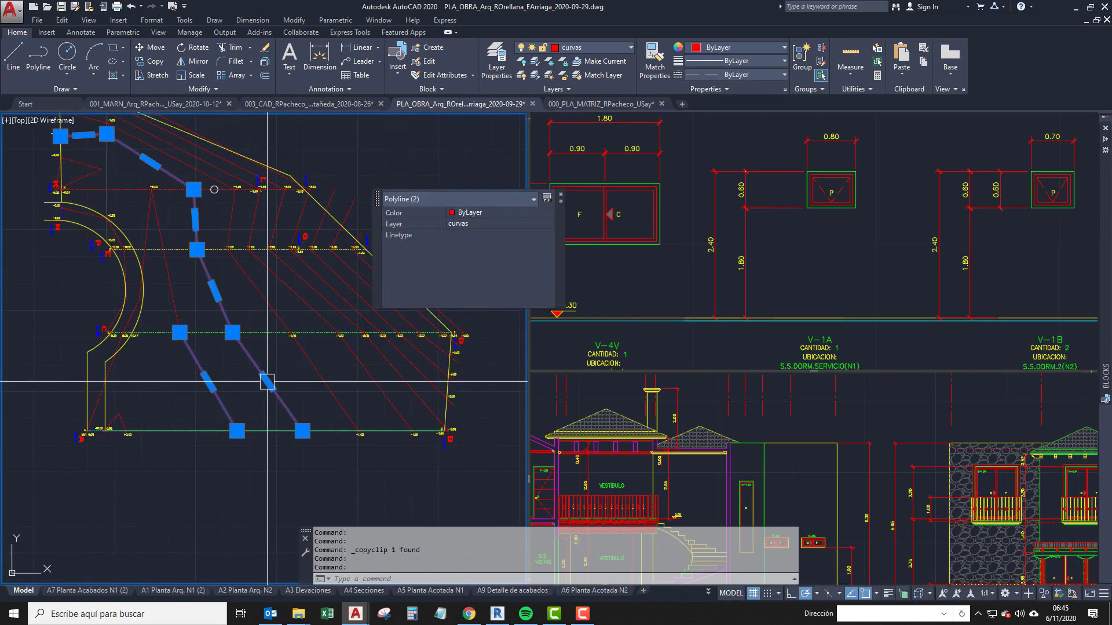
pyautogui.press('Escape')
pyautogui.click(265, 377)
pyautogui.hotkey('ctrl', 'c')
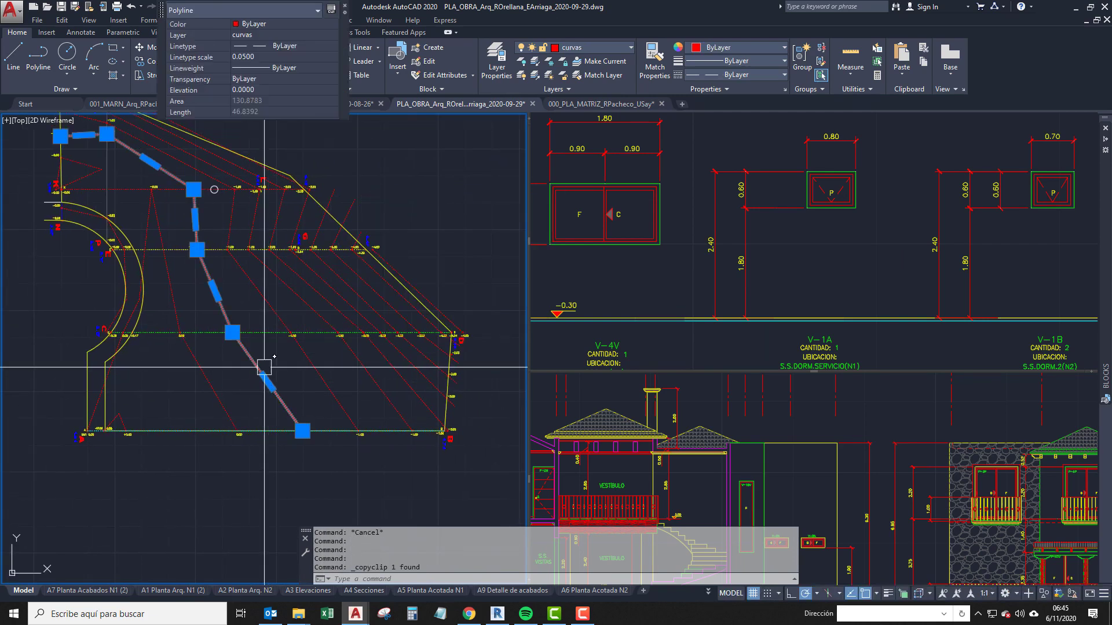
# Return to the 001_MARN drawing and paste the copied contour polyline over the plan under BLOQUES.
pyautogui.click(150, 105)
pyautogui.moveTo(253, 200); pyautogui.dragTo(256, 410, button='middle')
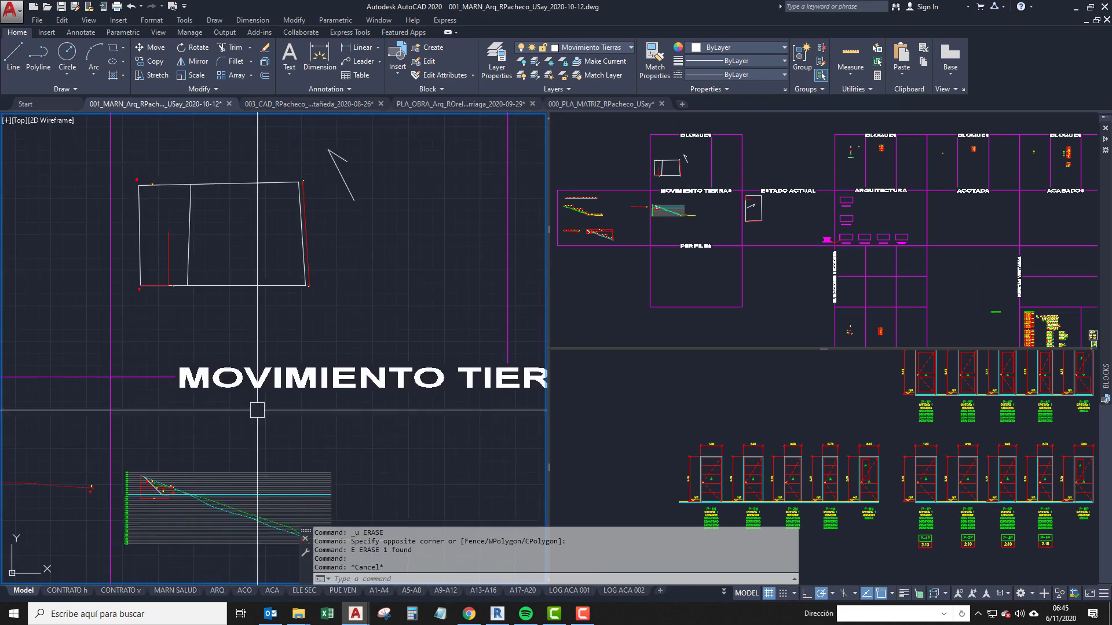
pyautogui.scroll(-2, 256, 410)
pyautogui.moveTo(233, 295); pyautogui.dragTo(298, 328, button='middle')
pyautogui.scroll(4, 240, 407)
pyautogui.scroll(2, 282, 335)
pyautogui.hotkey('ctrl', 'v')
pyautogui.click(263, 349)
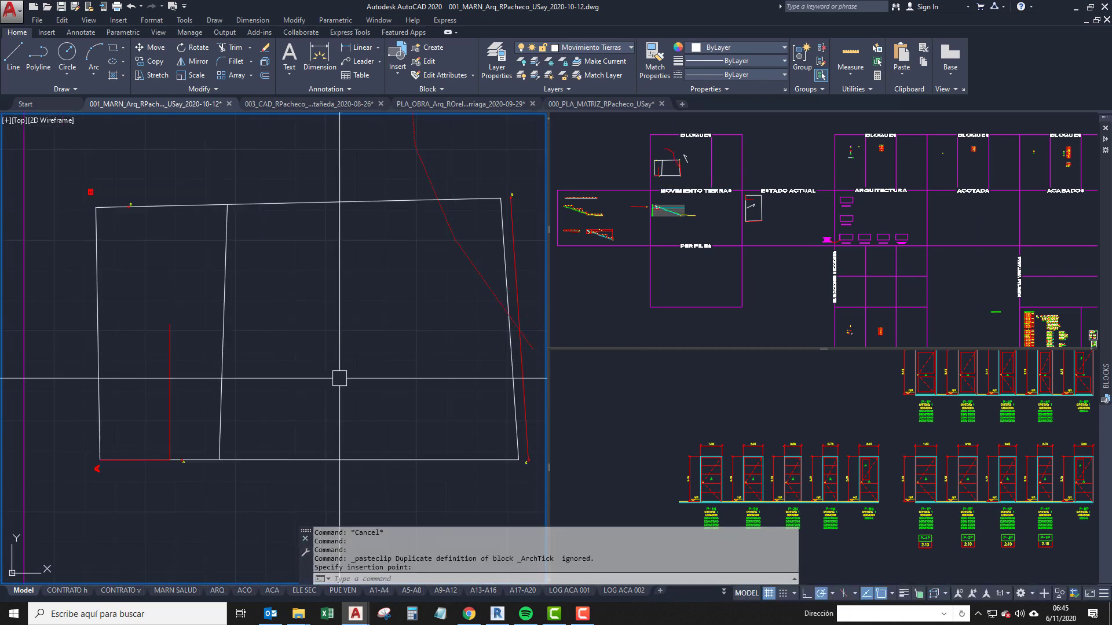
# Match the slanted dividing line's properties to those of the pasted red contour polyline.
pyautogui.scroll(-2, 340, 379)
pyautogui.click(417, 296)
pyautogui.write('m')
pyautogui.press('space')
pyautogui.click(263, 332)
pyautogui.press('space')
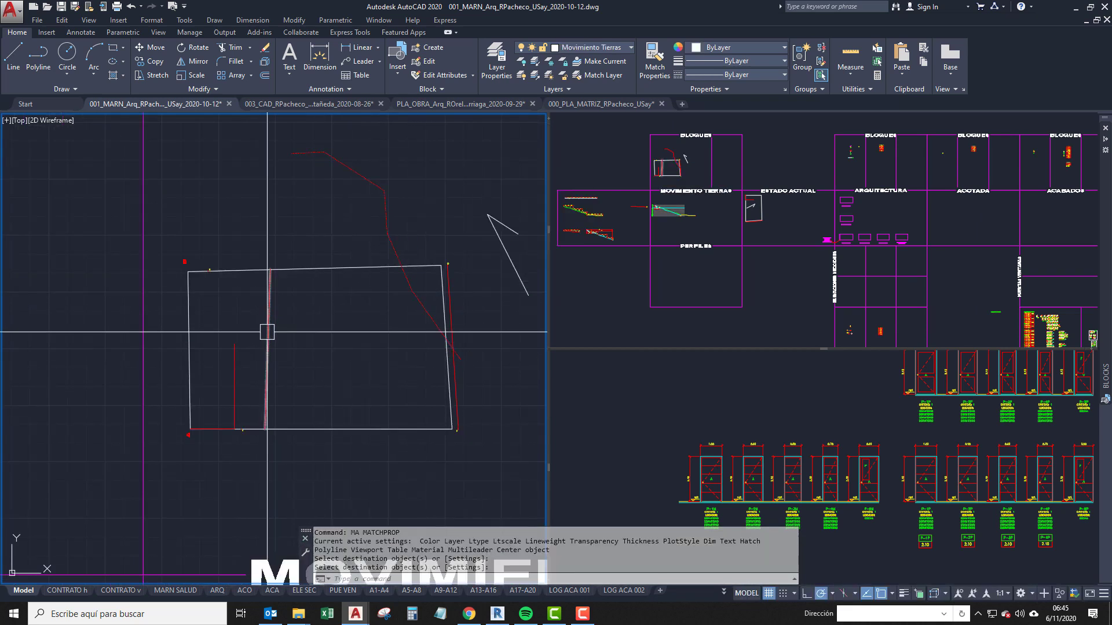
# Set the slanted dividing line's colour to yellow.
pyautogui.click(265, 373)
pyautogui.click(735, 47)
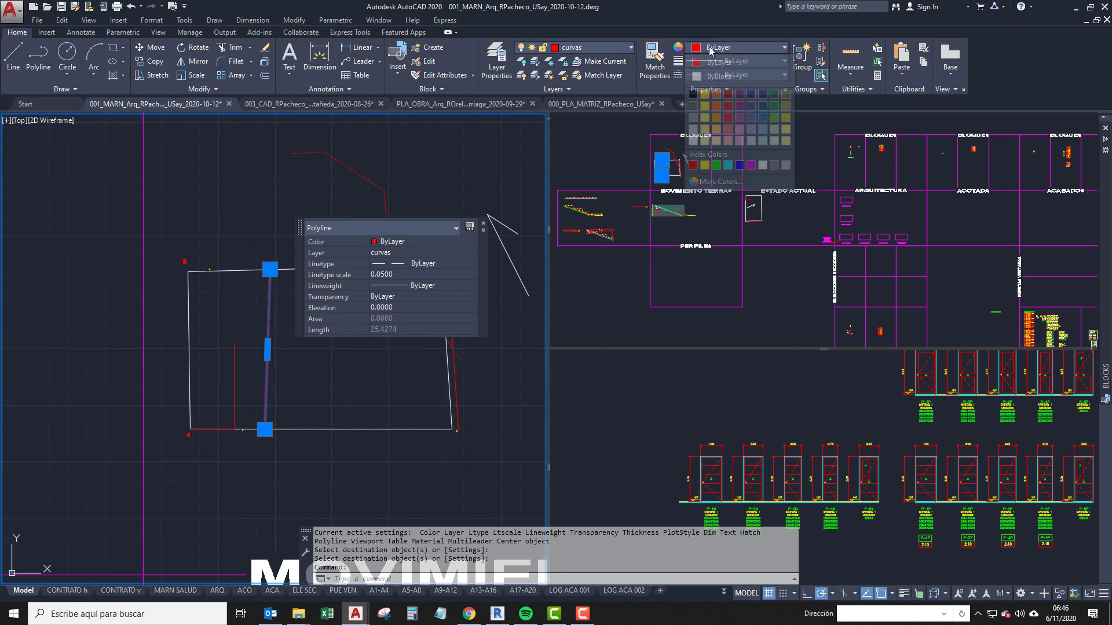
pyautogui.click(704, 165)
pyautogui.press('Escape')
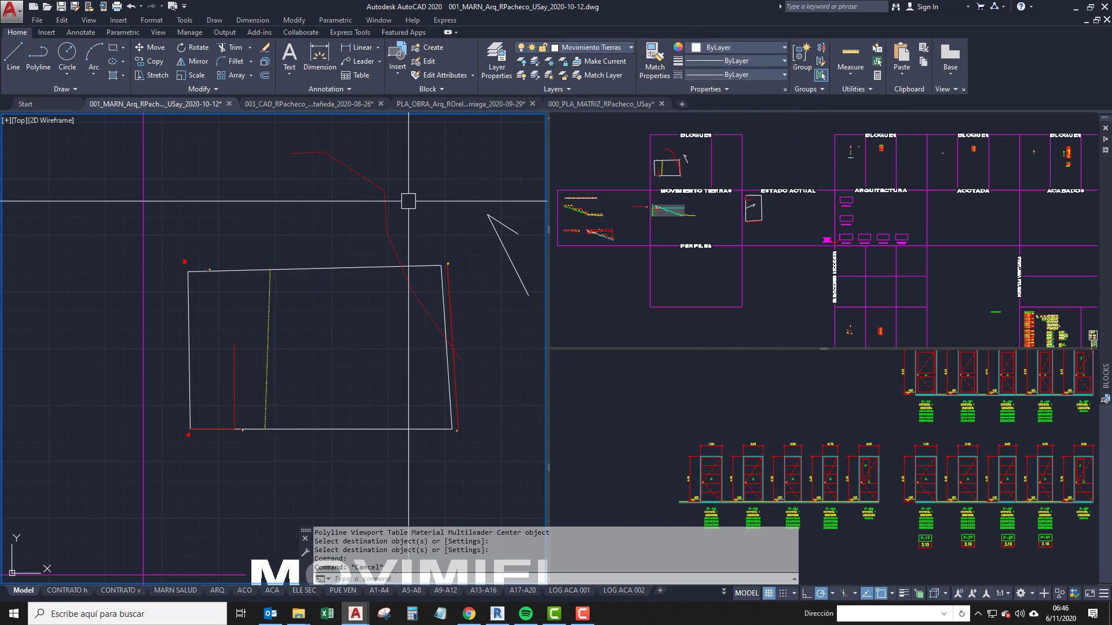
# Move the pasted red contour polyline across the plan so that it overlaps the slanted dividing line.
pyautogui.click(407, 149)
pyautogui.click(313, 204)
pyautogui.moveTo(297, 273); pyautogui.dragTo(278, 327, button='middle')
pyautogui.write('m')
pyautogui.press('space')
pyautogui.click(393, 366)
pyautogui.scroll(2, 267, 454)
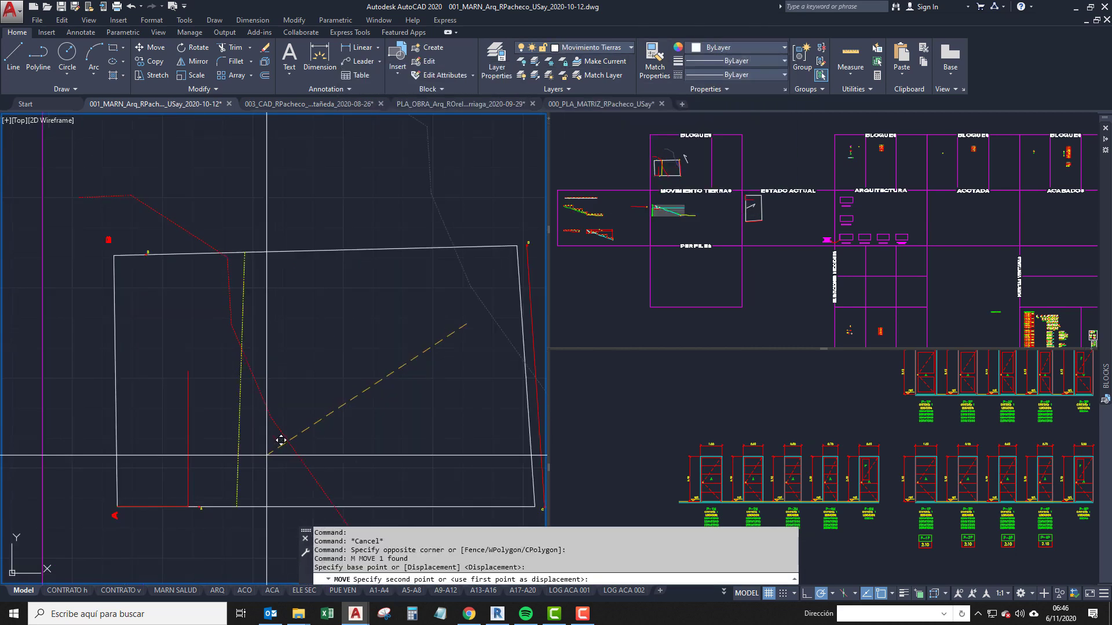
pyautogui.moveTo(271, 456); pyautogui.dragTo(322, 376, button='middle')
pyautogui.click(332, 385)
# Erase the pasted red contour polyline from the plan.
pyautogui.click(325, 327)
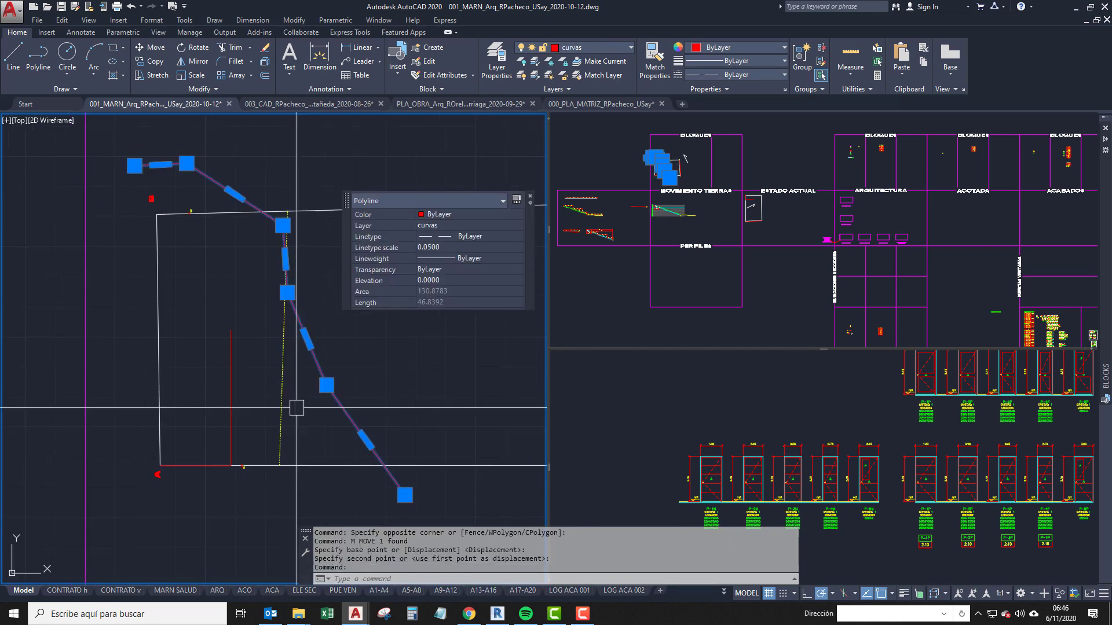
pyautogui.scroll(2, 296, 407)
pyautogui.write('e')
pyautogui.press('space')
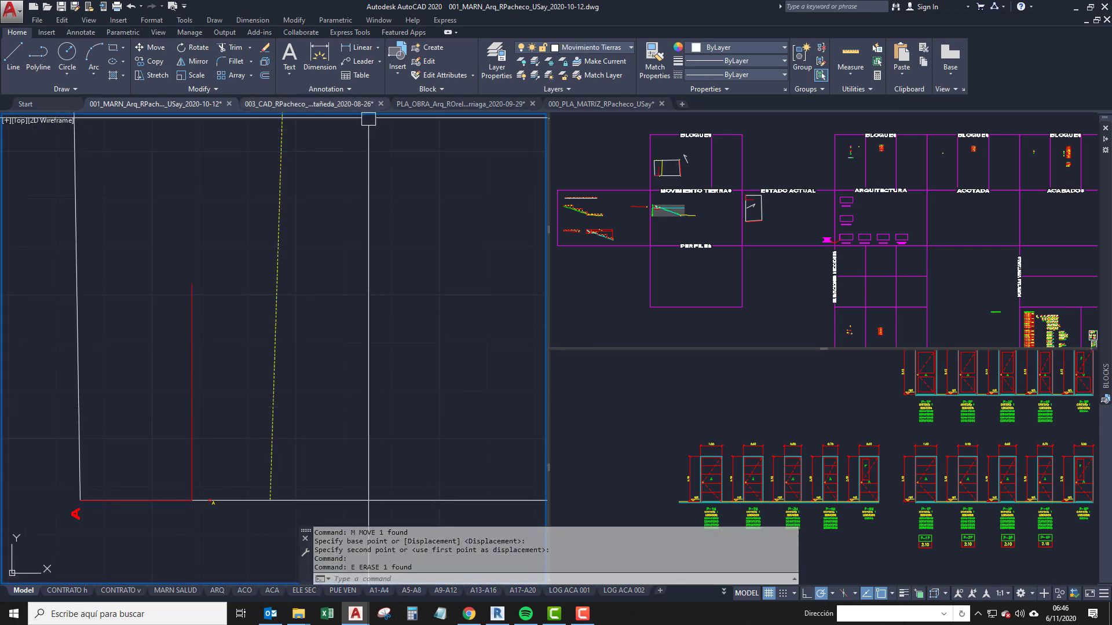
# Set the slanted dividing line's colour to green.
pyautogui.scroll(-2, 333, 319)
pyautogui.moveTo(334, 319)
pyautogui.mouseDown(button='middle')
pyautogui.moveTo(313, 381)
pyautogui.moveTo(277, 303)
pyautogui.mouseUp(button='middle')
pyautogui.scroll(2, 292, 365)
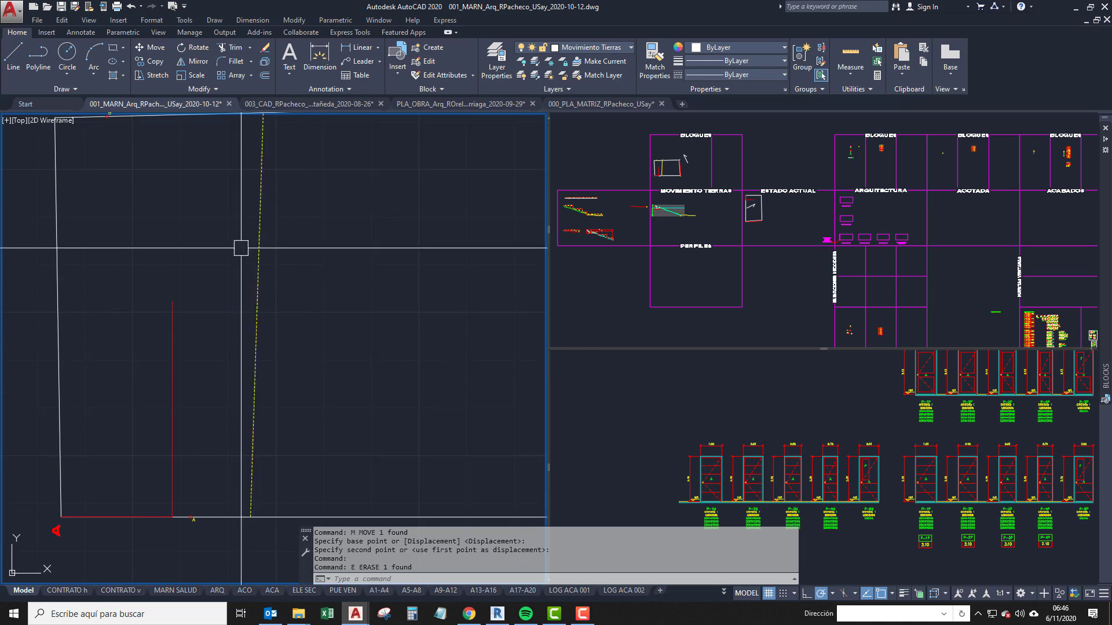
pyautogui.click(261, 249)
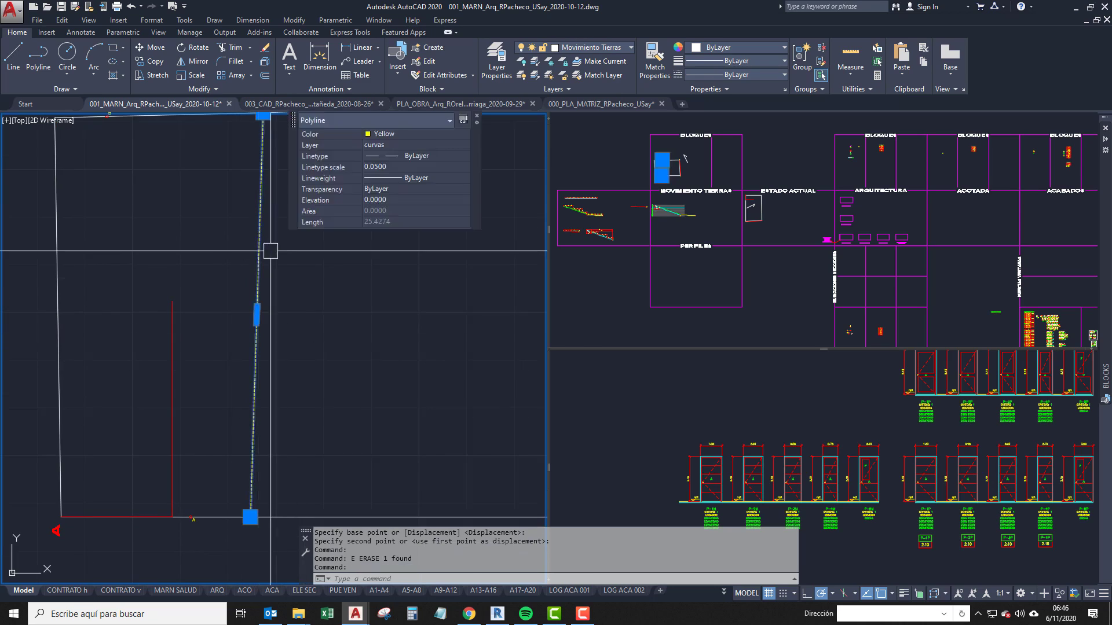
pyautogui.click(404, 134)
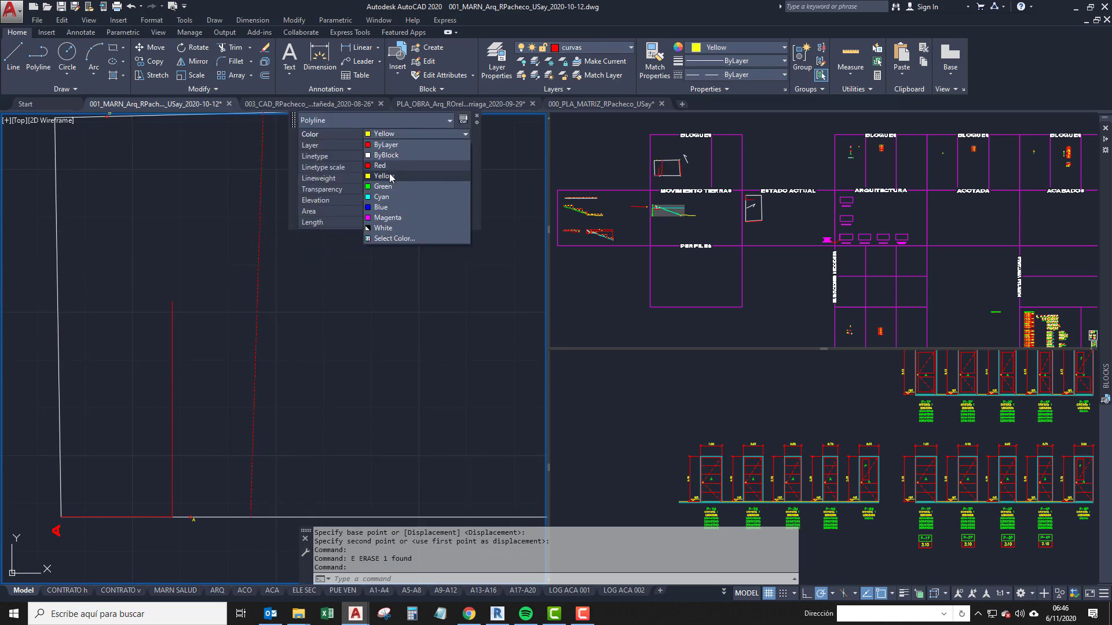
pyautogui.click(382, 170)
pyautogui.press('Escape')
pyautogui.press('Escape')
# Examine the profile below the plan and where its terrain line crosses the level lines around points A and B.
pyautogui.scroll(-2, 293, 311)
pyautogui.moveTo(288, 326); pyautogui.dragTo(284, 241, button='middle')
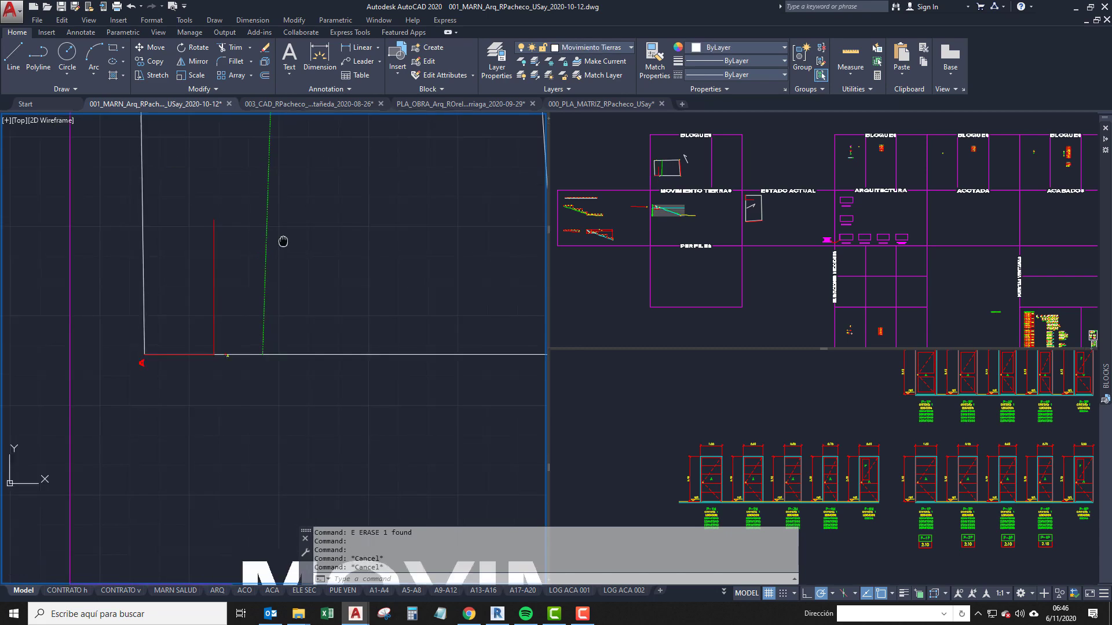
pyautogui.scroll(-2, 278, 370)
pyautogui.moveTo(276, 414); pyautogui.dragTo(265, 186, button='middle')
pyautogui.scroll(-2, 255, 306)
pyautogui.scroll(5, 250, 299)
pyautogui.scroll(2, 259, 306)
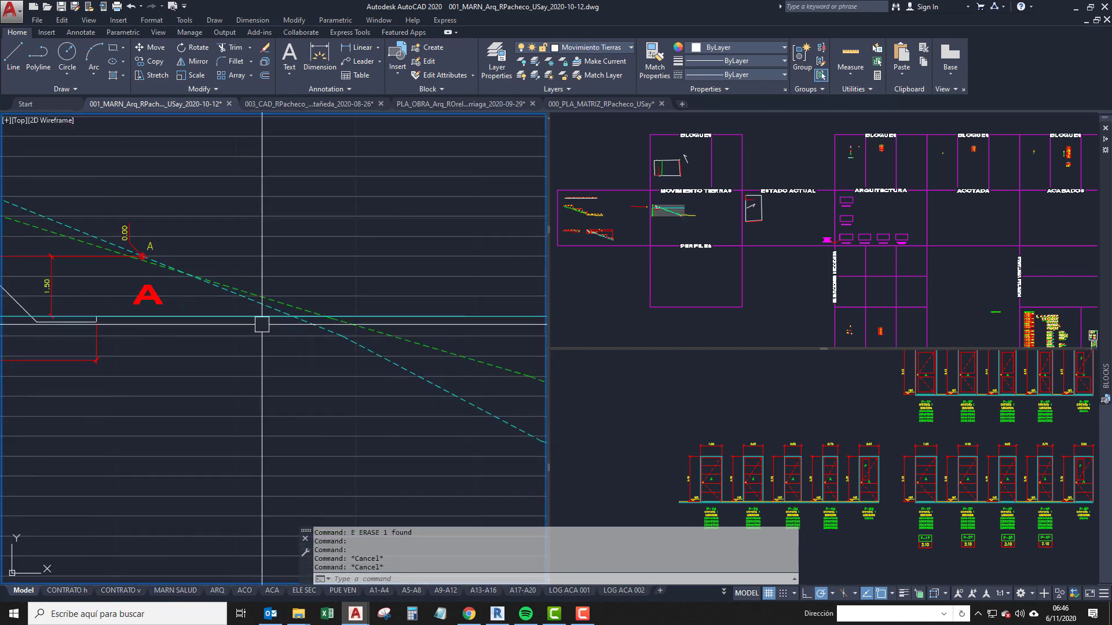
pyautogui.scroll(-2, 255, 312)
pyautogui.moveTo(243, 313); pyautogui.dragTo(367, 372, button='middle')
pyautogui.scroll(2, 289, 371)
pyautogui.scroll(-1, 367, 372)
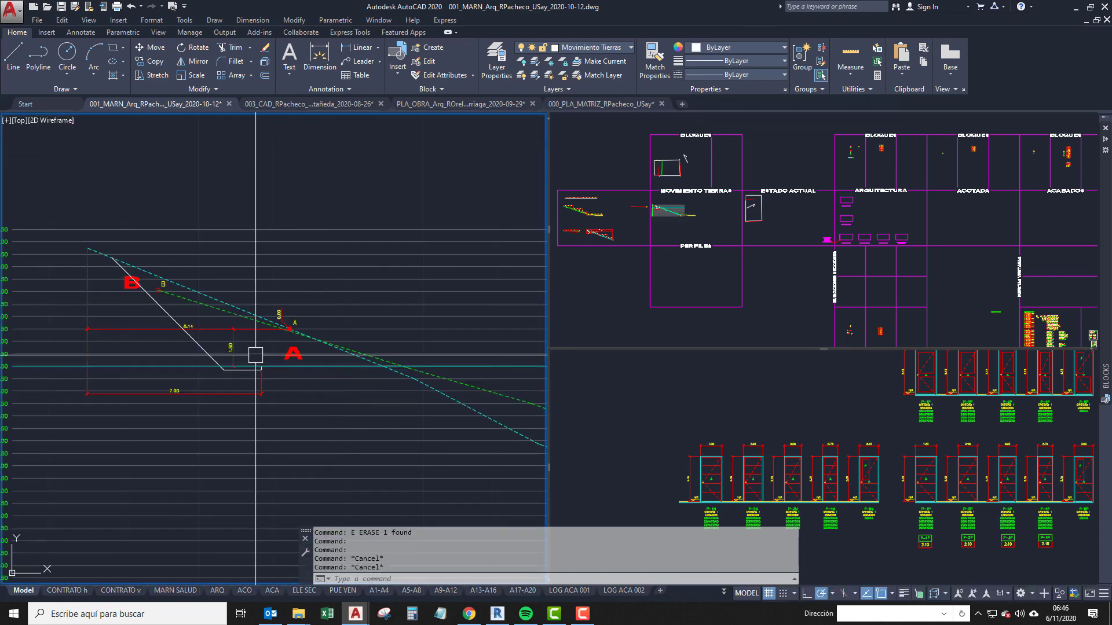
pyautogui.moveTo(252, 347); pyautogui.dragTo(337, 371, button='middle')
pyautogui.moveTo(269, 357); pyautogui.dragTo(274, 385, button='middle')
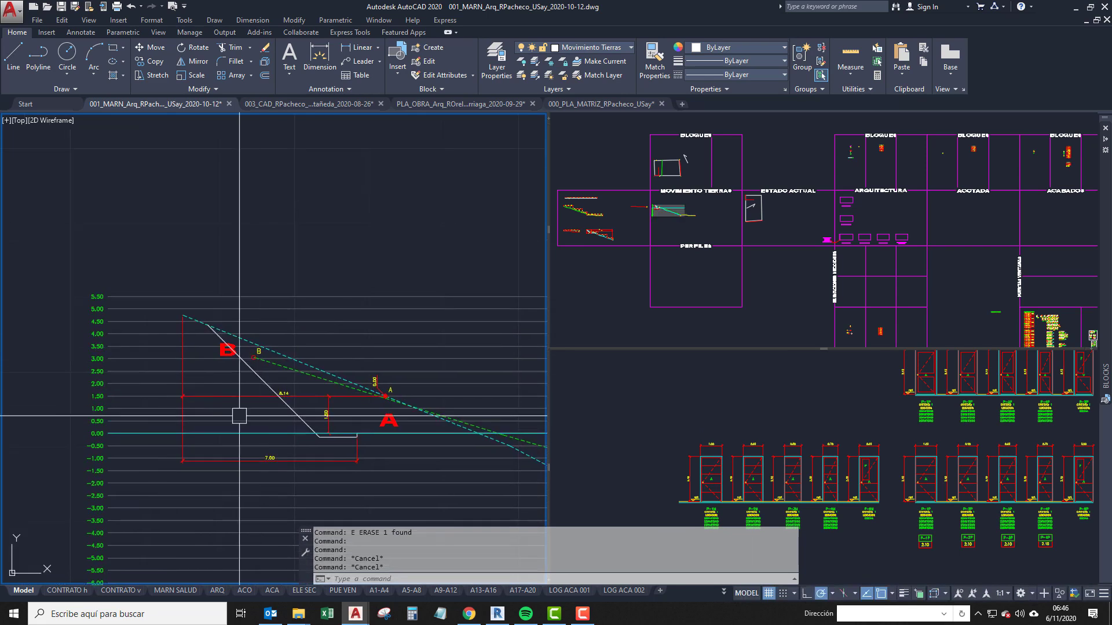
pyautogui.scroll(2, 181, 343)
pyautogui.moveTo(166, 325); pyautogui.dragTo(260, 377, button='middle')
pyautogui.scroll(1, 290, 349)
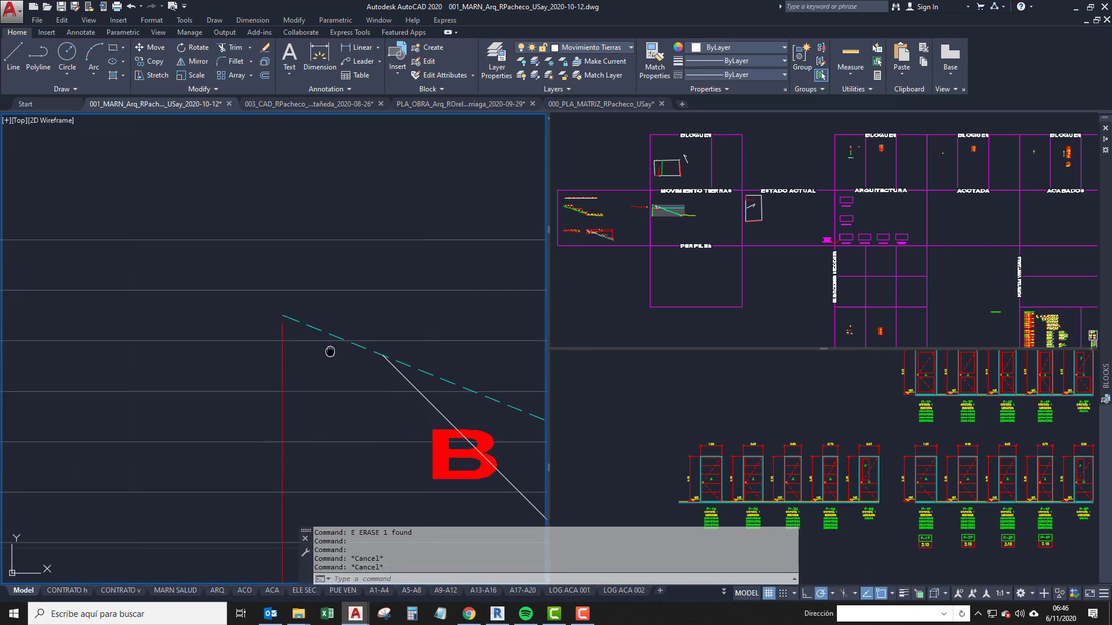
# Draw a vertical polyline from the cyan terrain line's crossing with the 4.50 level up to the plan's lower boundary.
pyautogui.moveTo(331, 352); pyautogui.dragTo(301, 373, button='middle')
pyautogui.write('pl')
pyautogui.press('Return')
pyautogui.scroll(-1, 345, 373)
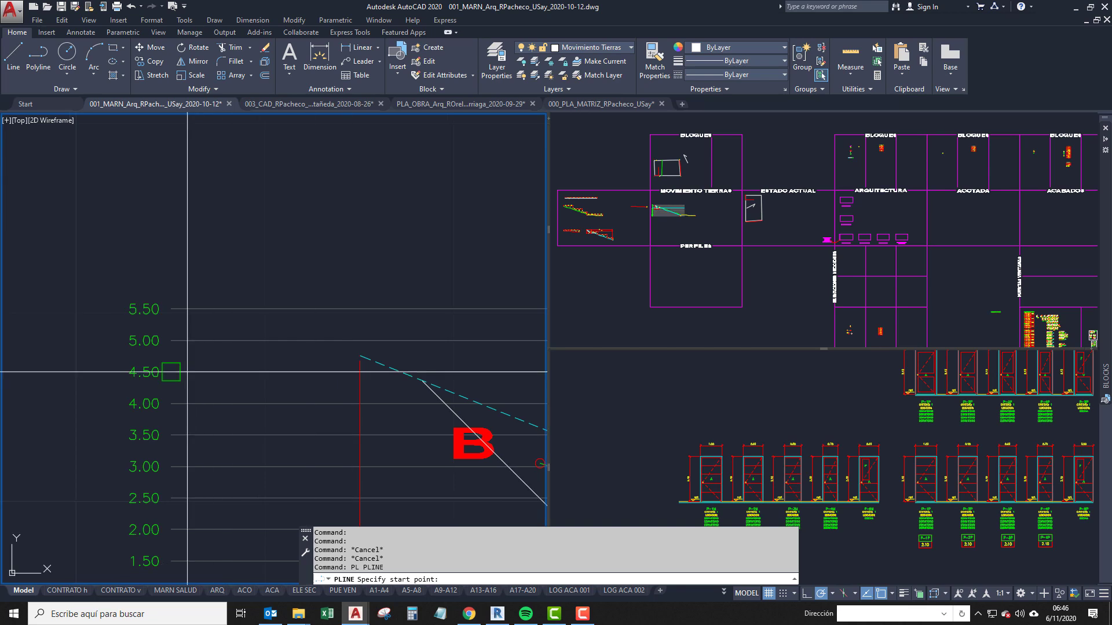
pyautogui.moveTo(384, 372); pyautogui.dragTo(383, 533, button='middle')
pyautogui.scroll(1, 370, 378)
pyautogui.click(377, 383)
pyautogui.scroll(-5, 380, 450)
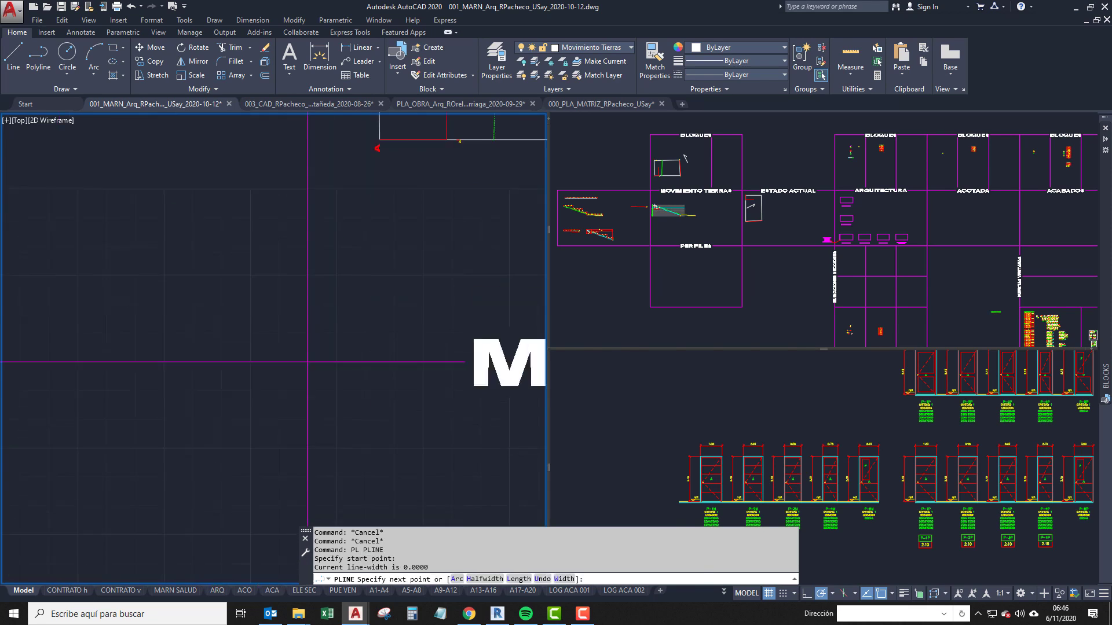
pyautogui.scroll(-1, 389, 440)
pyautogui.moveTo(385, 259); pyautogui.dragTo(382, 277, button='middle')
pyautogui.scroll(3, 387, 282)
pyautogui.click(381, 223)
pyautogui.press('Return')
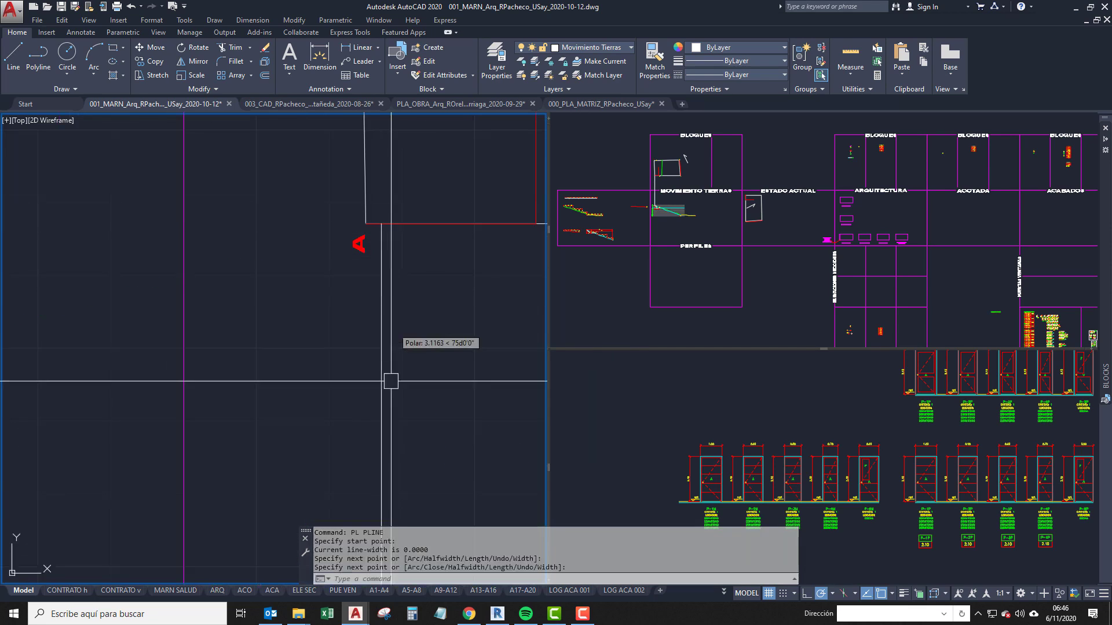
# Place vertical construction lines through the cyan terrain line's crossings with the 4.00, 3.50, 3.00, 2.50 and 2.00 levels.
pyautogui.scroll(-3, 390, 379)
pyautogui.moveTo(394, 521); pyautogui.dragTo(332, 380, button='middle')
pyautogui.scroll(3, 337, 438)
pyautogui.moveTo(332, 474); pyautogui.dragTo(357, 227, button='middle')
pyautogui.write('xl')
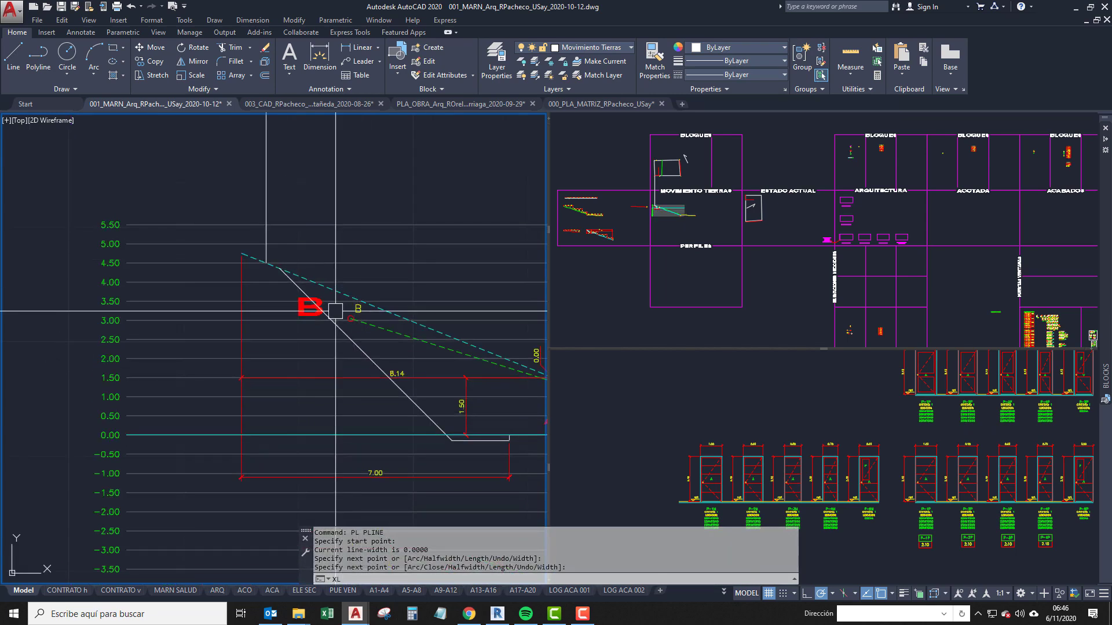
pyautogui.press('Return')
pyautogui.write('v')
pyautogui.press('Return')
pyautogui.scroll(4, 278, 255)
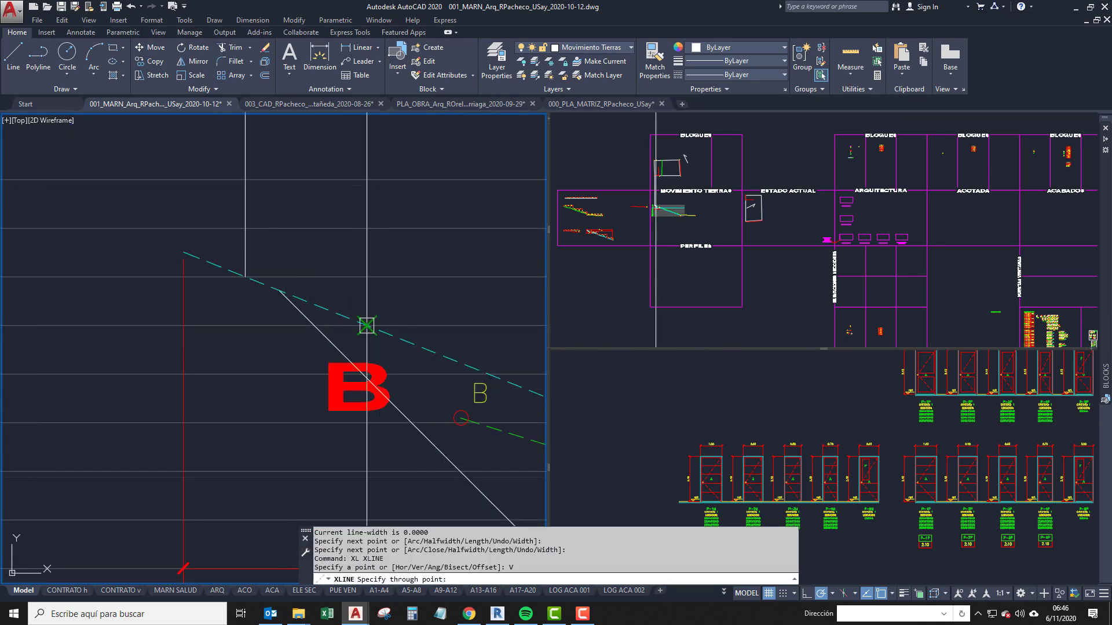
pyautogui.moveTo(488, 363); pyautogui.dragTo(364, 333, button='middle')
pyautogui.scroll(-2, 365, 332)
pyautogui.scroll(2, 322, 324)
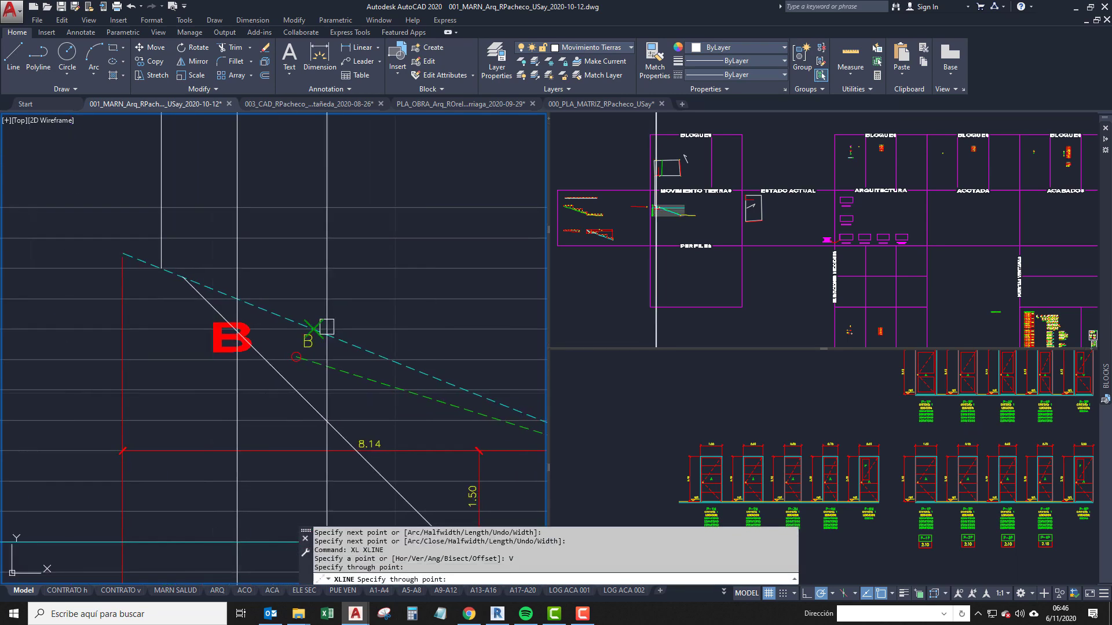
pyautogui.click(425, 379)
pyautogui.moveTo(501, 408); pyautogui.dragTo(322, 370, button='middle')
pyautogui.click(368, 390)
pyautogui.moveTo(534, 454); pyautogui.dragTo(381, 399, button='middle')
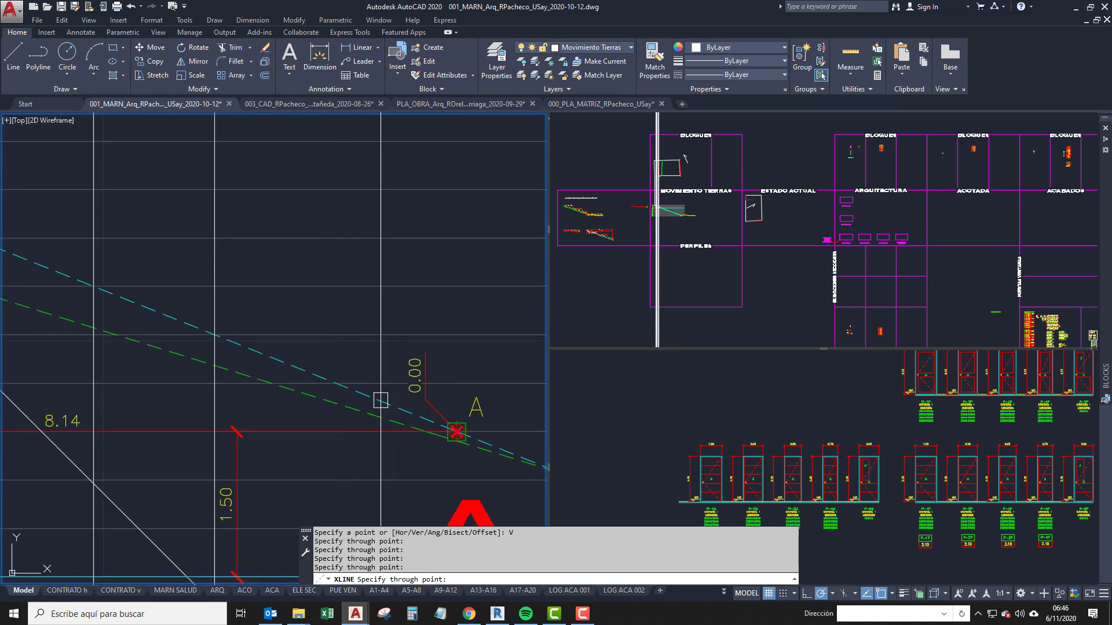
pyautogui.click(347, 387)
# Add vertical construction lines through point A on the 1.50 level and through the cyan terrain line's crossing with the 1.00 level.
pyautogui.scroll(8, 346, 387)
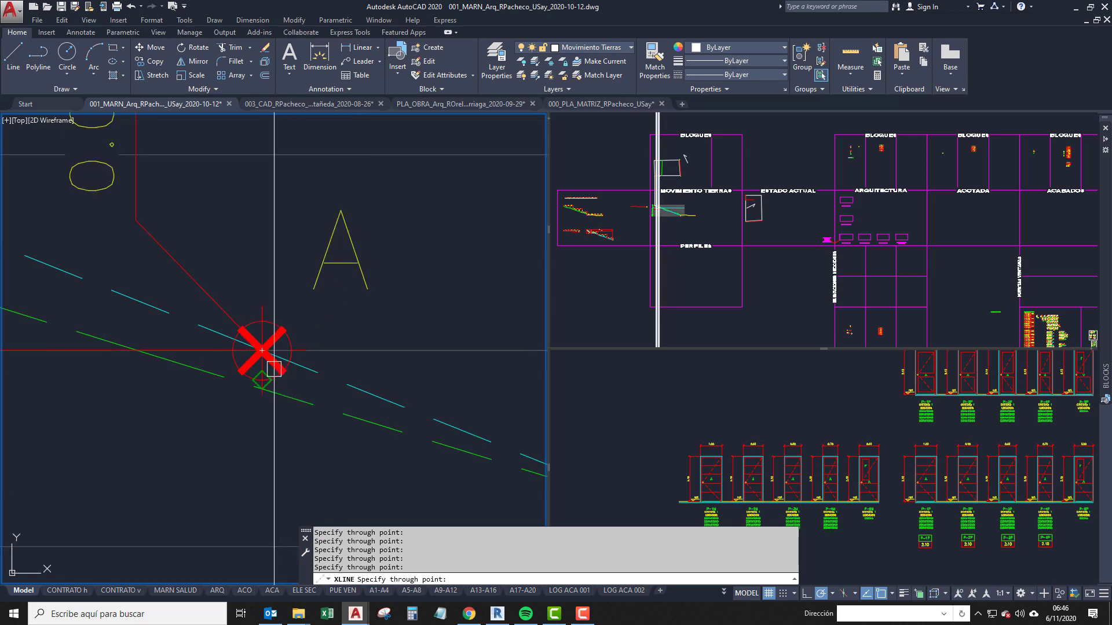
pyautogui.scroll(-6, 259, 348)
pyautogui.scroll(4, 265, 359)
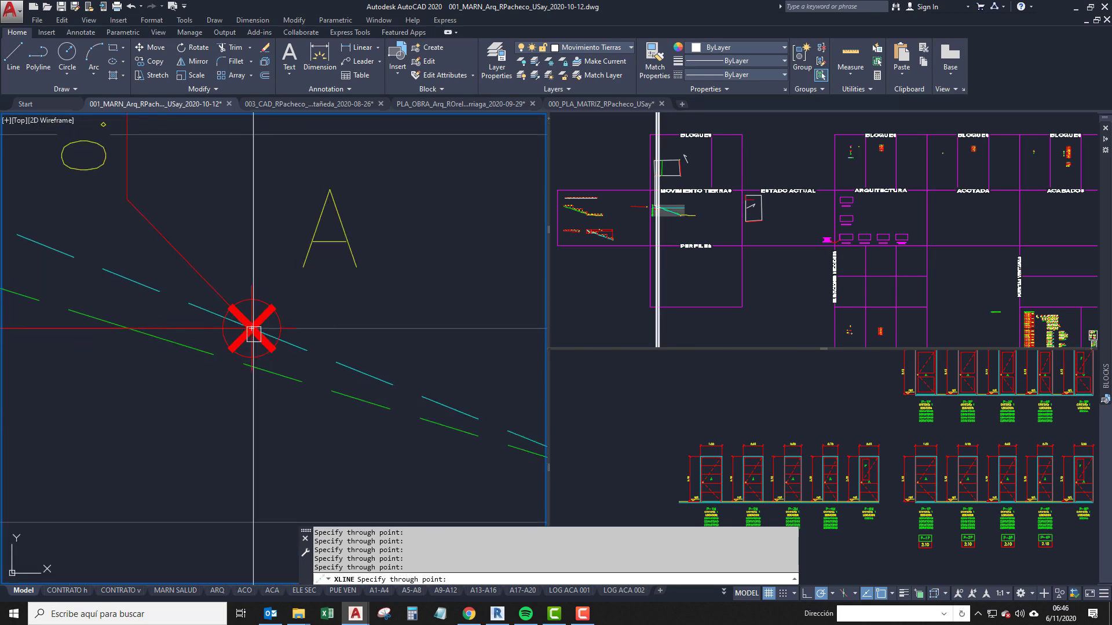
pyautogui.click(251, 329)
pyautogui.scroll(-6, 399, 325)
pyautogui.moveTo(466, 364); pyautogui.dragTo(328, 331, button='middle')
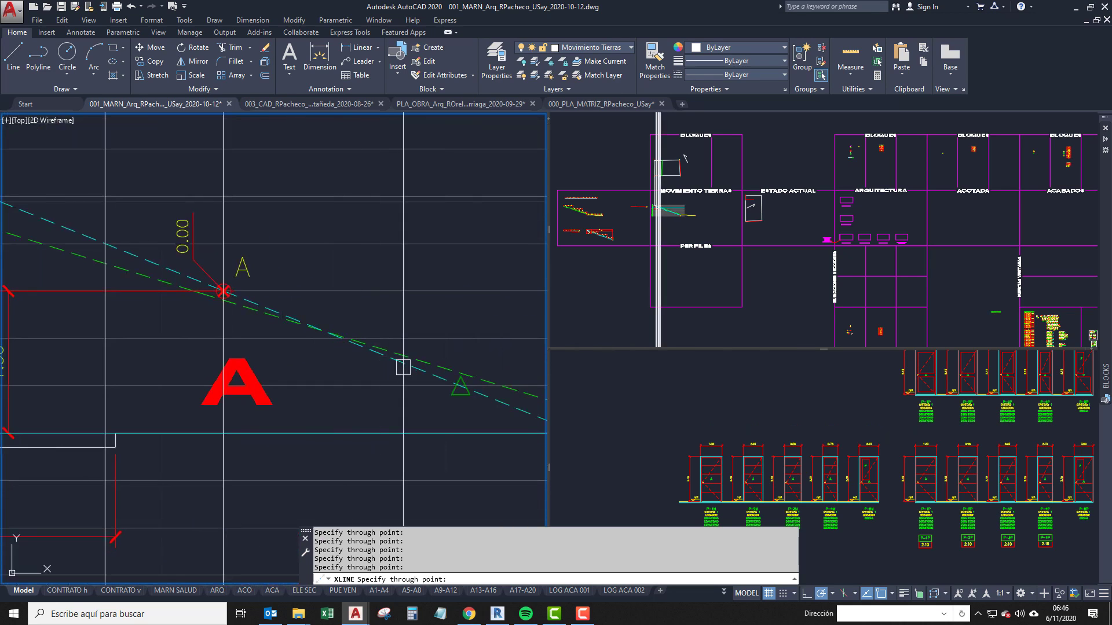
pyautogui.scroll(10, 327, 331)
pyautogui.click(424, 362)
pyautogui.scroll(-8, 267, 265)
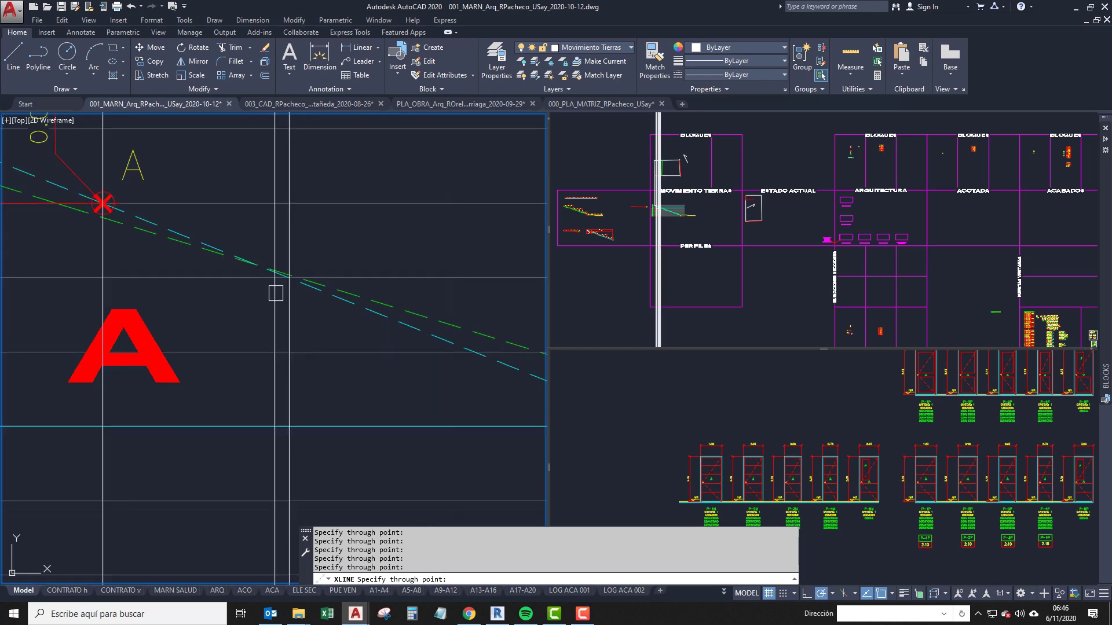
pyautogui.moveTo(105, 266)
pyautogui.mouseDown(button='middle')
pyautogui.moveTo(263, 348)
pyautogui.moveTo(283, 370)
pyautogui.mouseUp(button='middle')
pyautogui.moveTo(242, 313)
pyautogui.mouseDown(button='middle')
pyautogui.moveTo(404, 389)
pyautogui.moveTo(492, 405)
pyautogui.mouseUp(button='middle')
pyautogui.moveTo(88, 229)
pyautogui.mouseDown(button='middle')
pyautogui.moveTo(286, 293)
pyautogui.moveTo(286, 322)
pyautogui.mouseUp(button='middle')
pyautogui.scroll(-4, 285, 323)
pyautogui.moveTo(229, 289)
pyautogui.mouseDown(button='middle')
pyautogui.moveTo(313, 333)
pyautogui.moveTo(231, 306)
pyautogui.moveTo(189, 266)
pyautogui.mouseUp(button='middle')
pyautogui.scroll(4, 187, 282)
pyautogui.click(191, 281)
pyautogui.scroll(-4, 191, 281)
pyautogui.moveTo(454, 377); pyautogui.dragTo(279, 321, button='middle')
pyautogui.scroll(4, 457, 408)
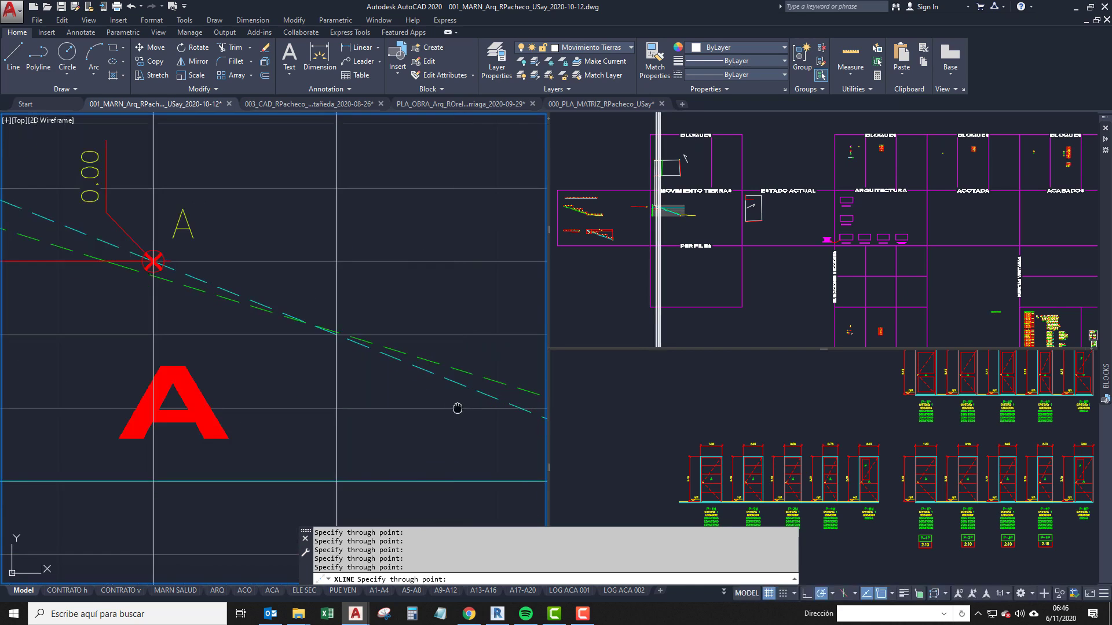
# Continue the vertical construction lines through the cyan terrain line's level crossings from 0.50 down to the profile's lower end.
pyautogui.moveTo(454, 405); pyautogui.dragTo(298, 350, button='middle')
pyautogui.moveTo(538, 418); pyautogui.dragTo(384, 389, button='middle')
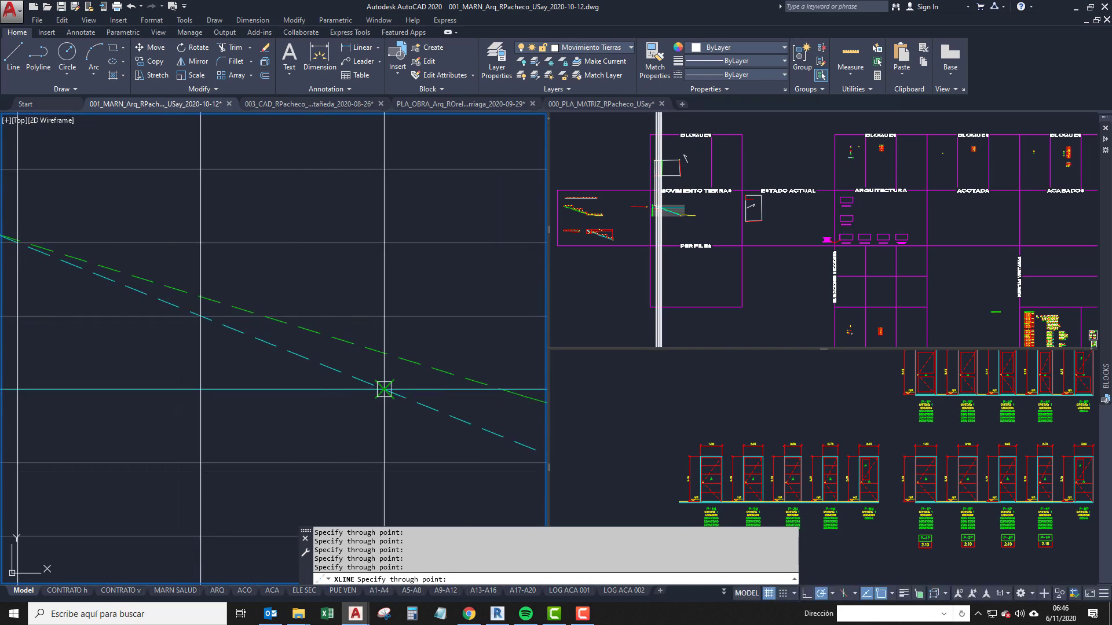
pyautogui.moveTo(473, 433); pyautogui.dragTo(199, 303, button='middle')
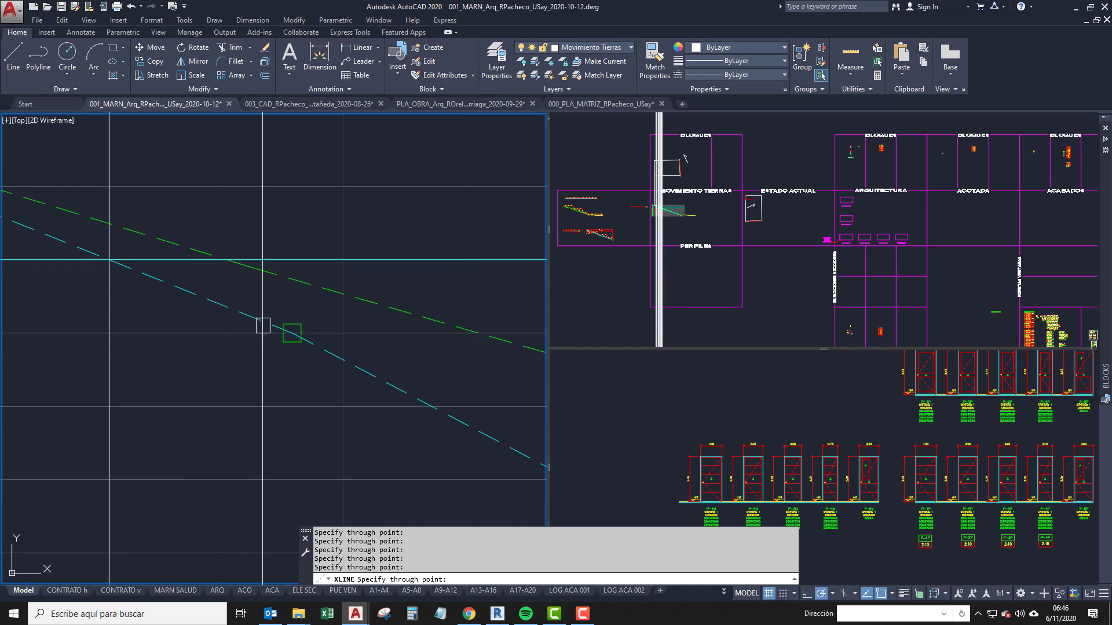
pyautogui.moveTo(370, 378); pyautogui.dragTo(216, 285, button='middle')
pyautogui.click(335, 350)
pyautogui.scroll(1, 345, 351)
pyautogui.scroll(-1, 345, 351)
pyautogui.moveTo(404, 362); pyautogui.dragTo(145, 255, button='middle')
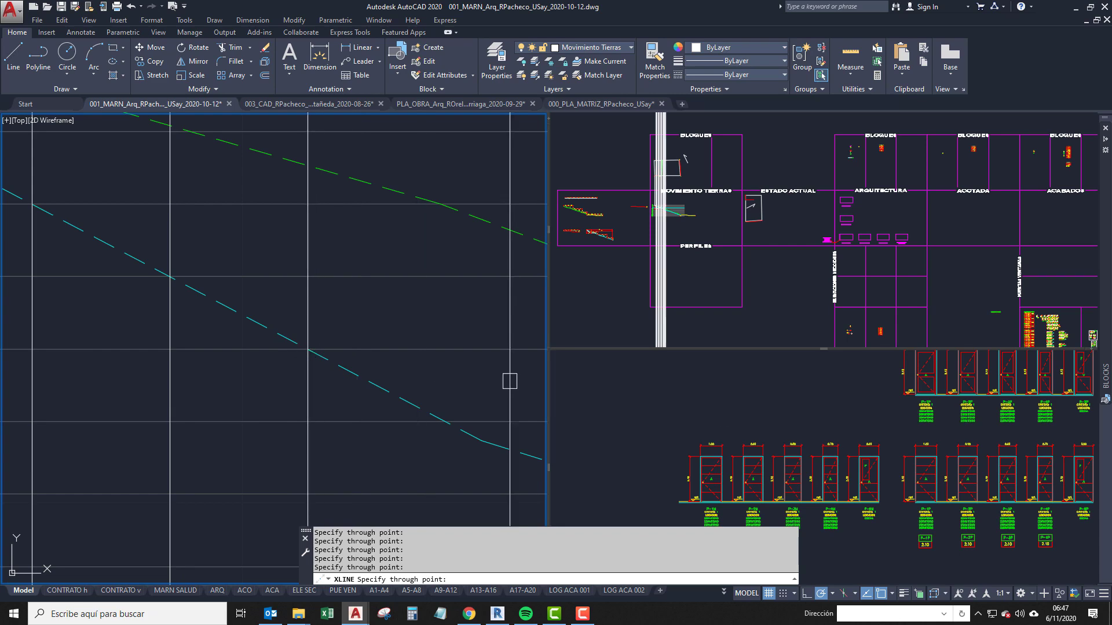
pyautogui.press('Return')
pyautogui.scroll(-10, 398, 392)
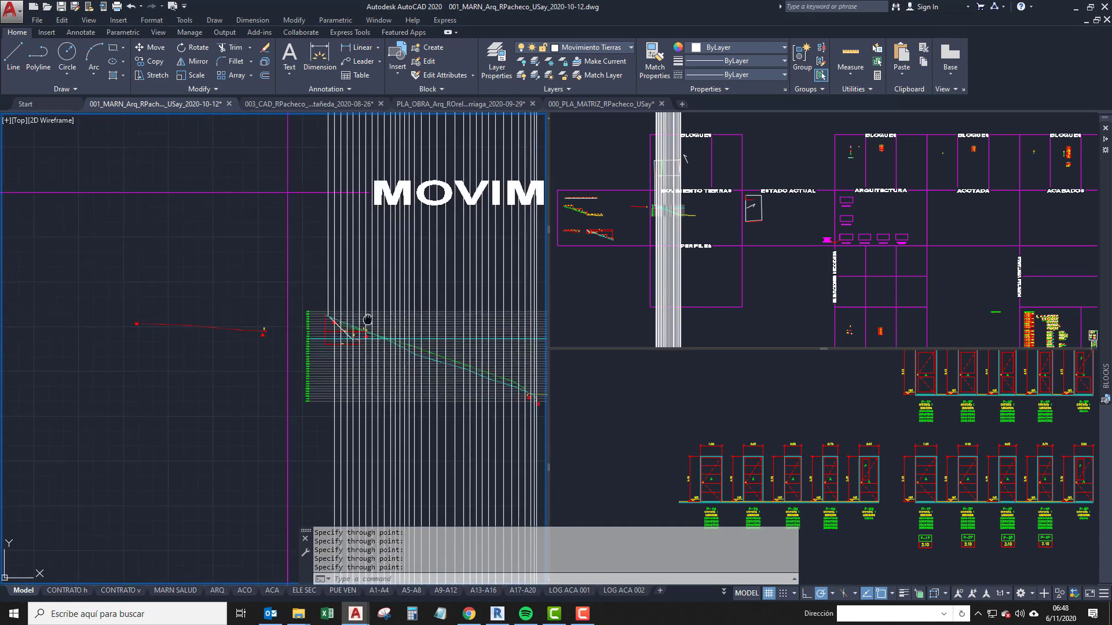
pyautogui.click(487, 318)
pyautogui.click(188, 316)
pyautogui.scroll(5, 196, 322)
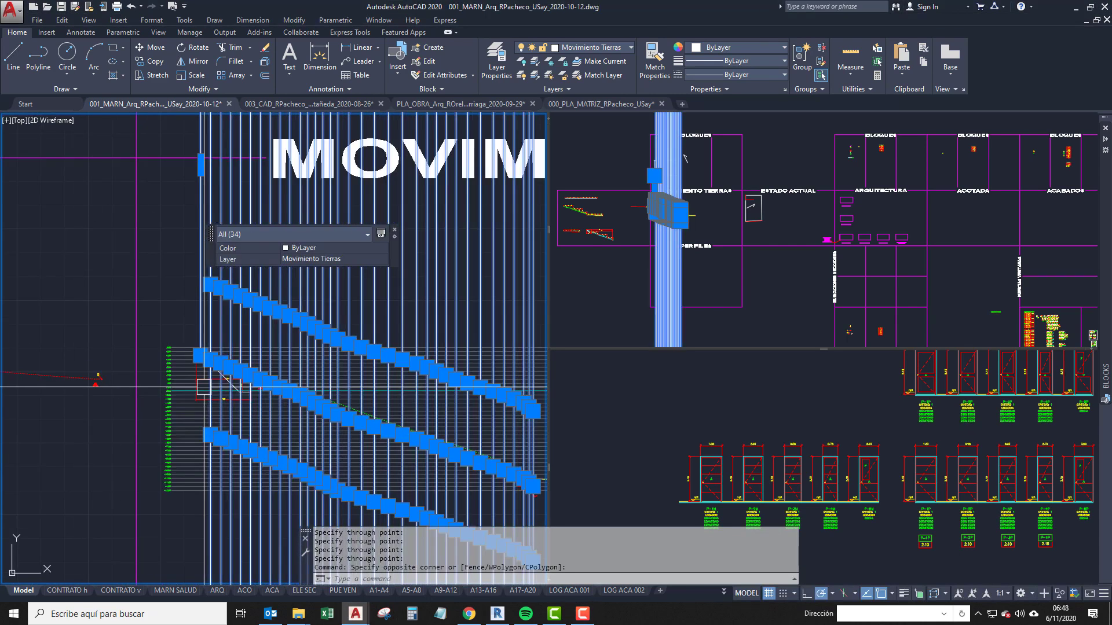
pyautogui.press('Escape')
pyautogui.scroll(4, 191, 425)
pyautogui.moveTo(218, 437); pyautogui.dragTo(177, 413, button='middle')
pyautogui.scroll(-5, 141, 385)
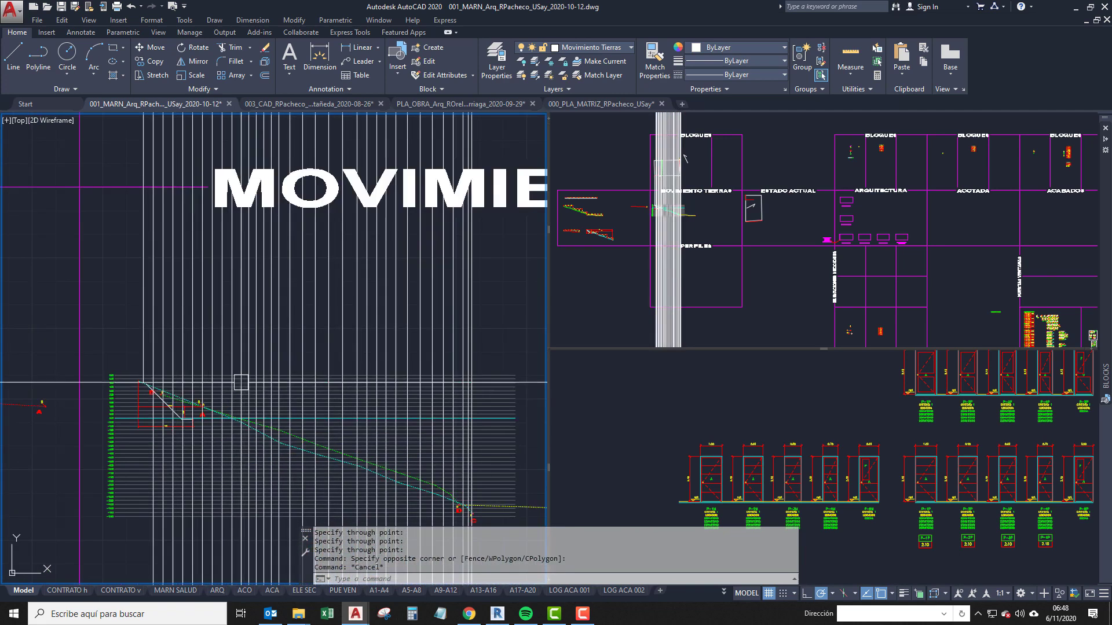
pyautogui.click(541, 293)
pyautogui.click(134, 317)
pyautogui.scroll(2, 129, 395)
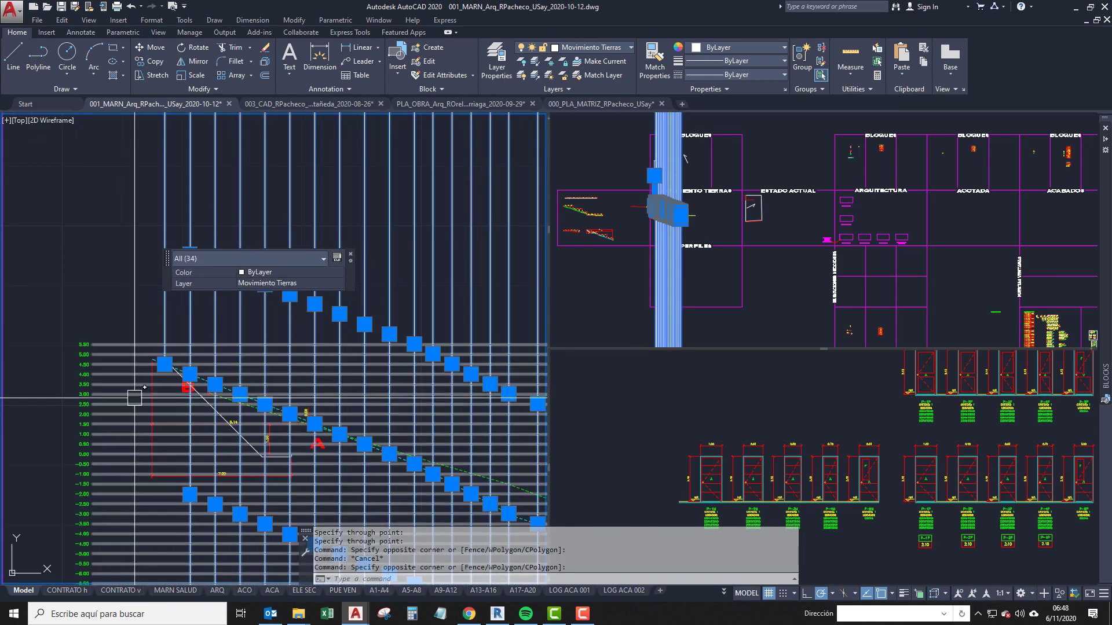
pyautogui.press('Escape')
# Move the 0.00 level marker block onto the plan's lower boundary where the 4.00 level's vertical projection line crosses it.
pyautogui.moveTo(226, 420); pyautogui.dragTo(205, 364, button='middle')
pyautogui.moveTo(274, 360); pyautogui.dragTo(248, 394, button='middle')
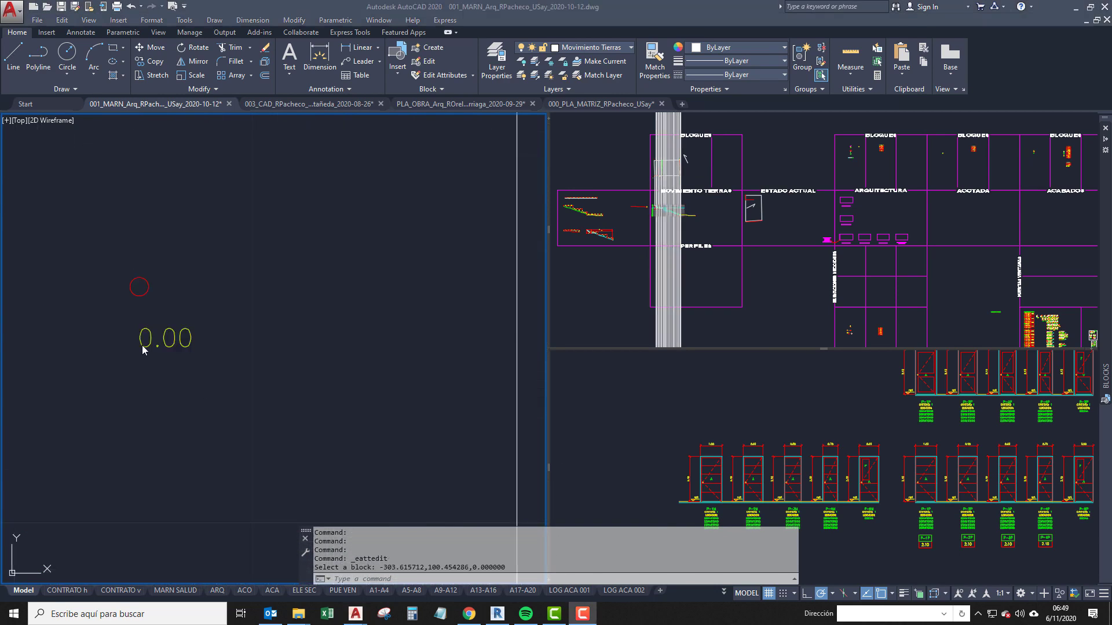
pyautogui.click(164, 339)
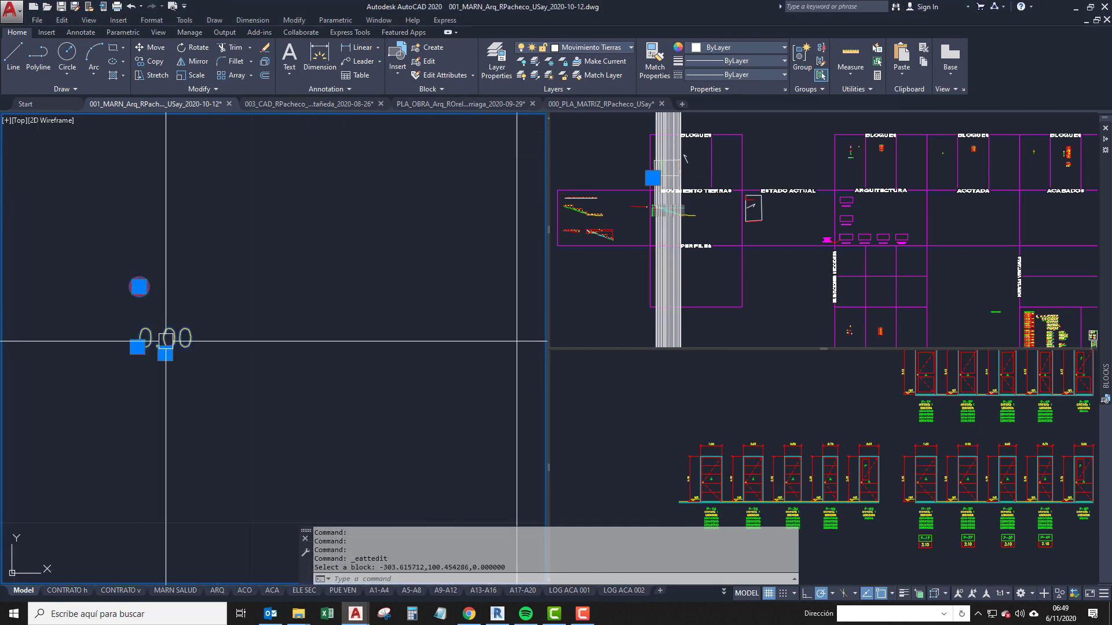
pyautogui.click(139, 287)
pyautogui.scroll(-4, 492, 350)
pyautogui.moveTo(492, 353); pyautogui.dragTo(316, 449, button='middle')
pyautogui.scroll(6, 390, 285)
pyautogui.click(285, 230)
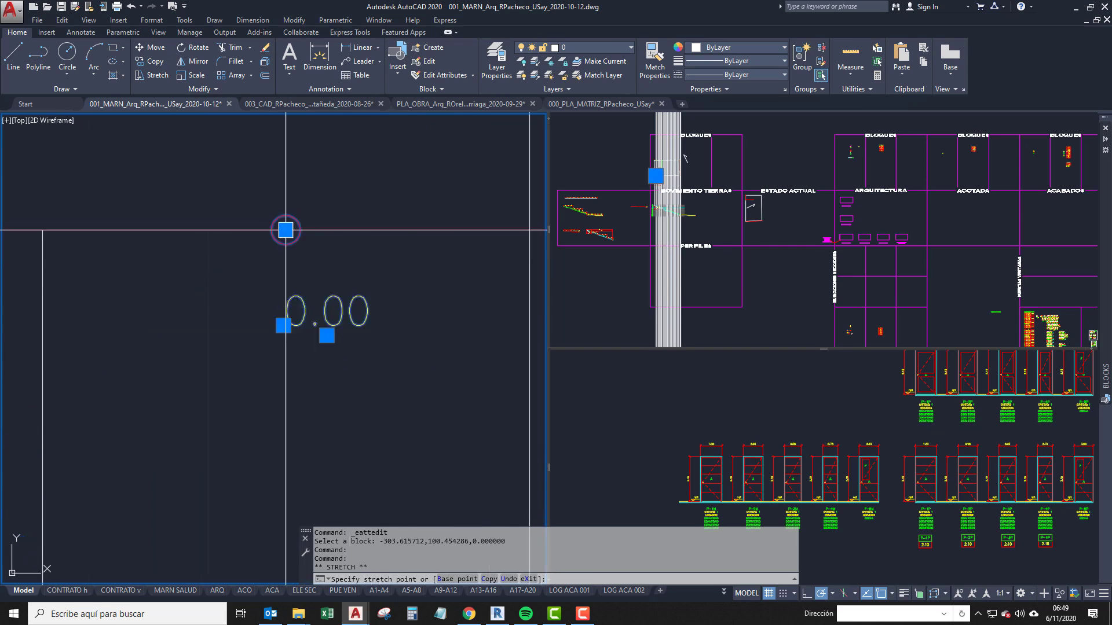
# Examine the profile's upper end and highlight the vertical line where the cyan terrain line crosses the 4.50 level.
pyautogui.click(806, 160)
pyautogui.press('Escape')
pyautogui.scroll(-2, 659, 245)
pyautogui.moveTo(659, 245); pyautogui.dragTo(736, 267, button='middle')
pyautogui.scroll(8, 735, 266)
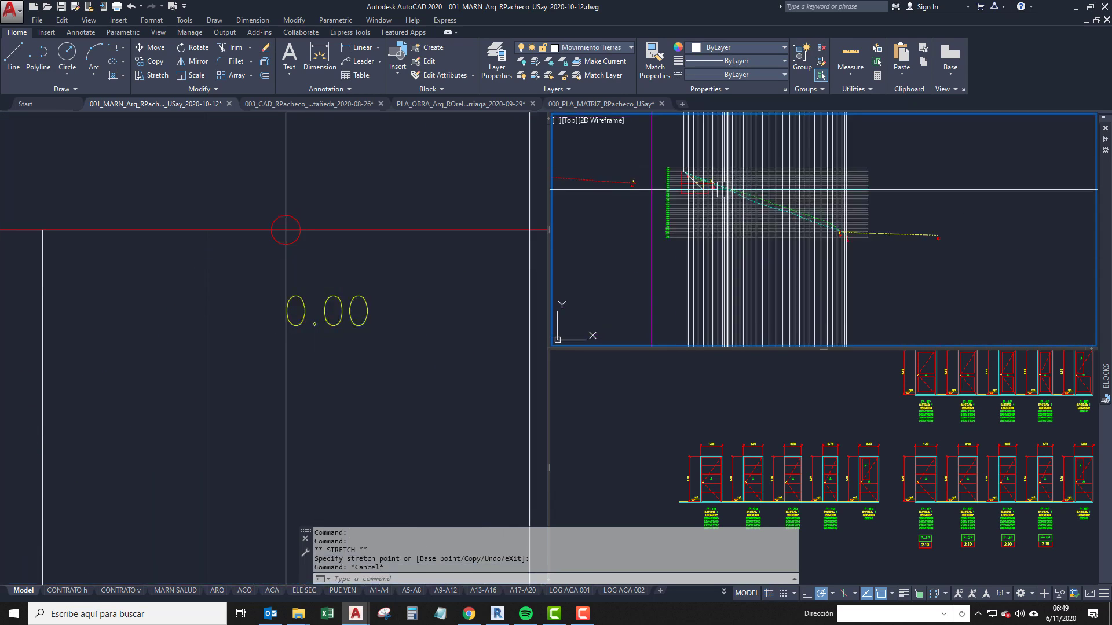
pyautogui.scroll(7, 679, 235)
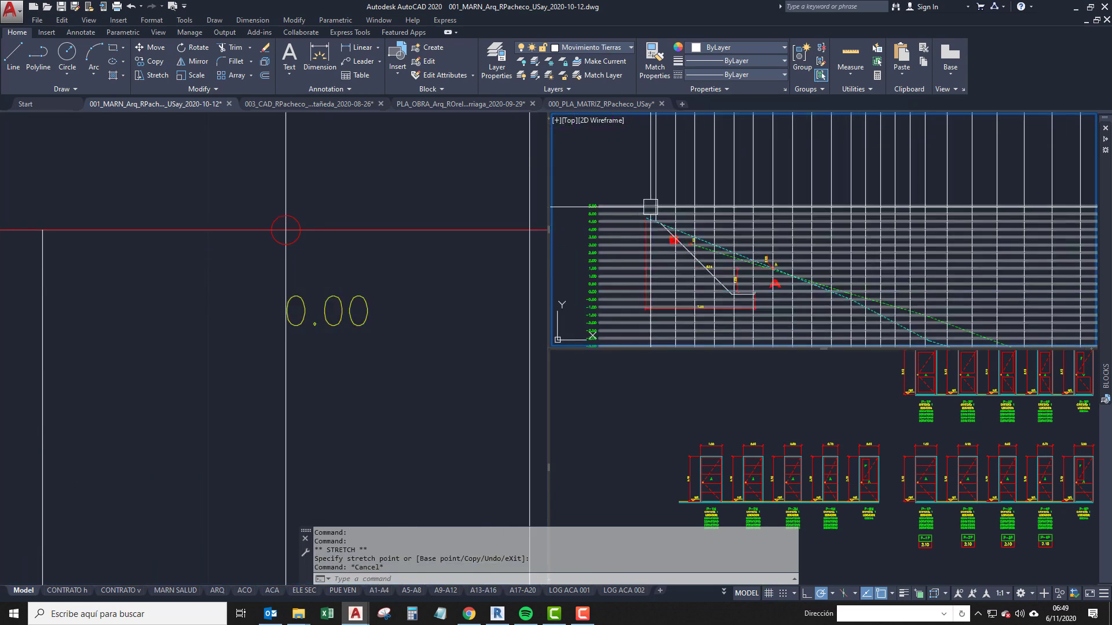
pyautogui.scroll(-5, 661, 184)
pyautogui.moveTo(661, 183); pyautogui.dragTo(681, 163, button='middle')
pyautogui.scroll(-5, 255, 272)
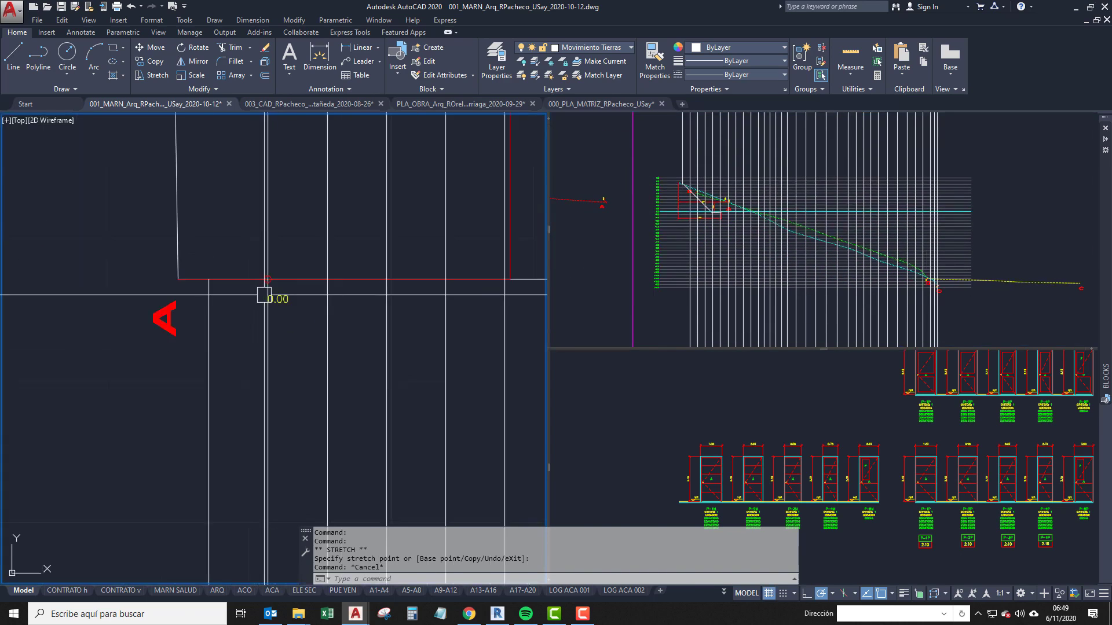
pyautogui.scroll(3, 674, 186)
pyautogui.scroll(4, 674, 186)
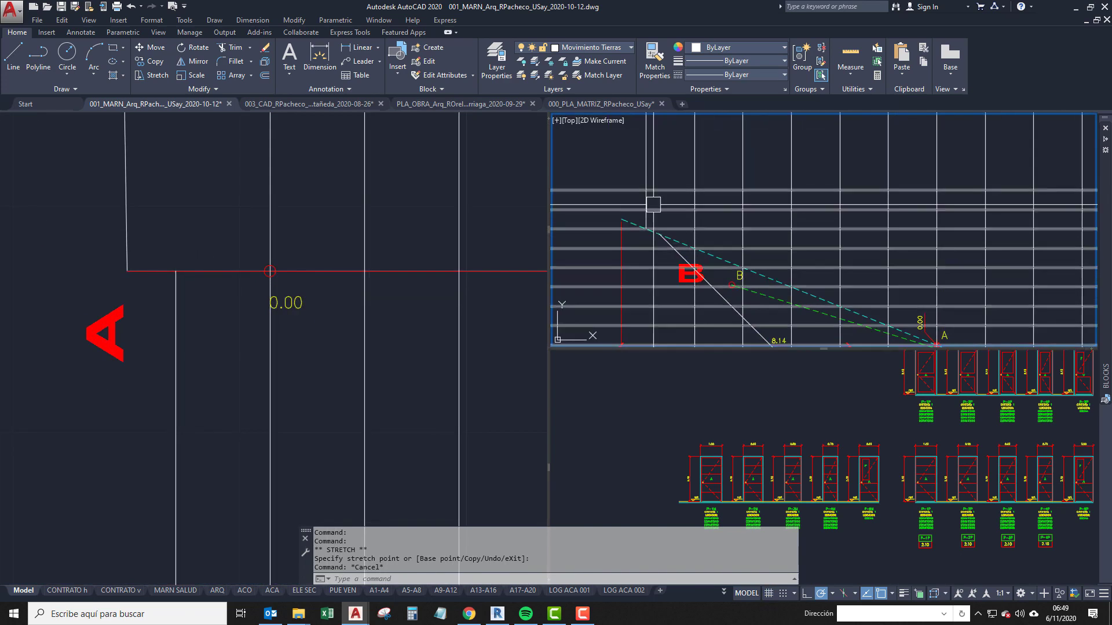
pyautogui.click(649, 199)
pyautogui.scroll(2, 620, 249)
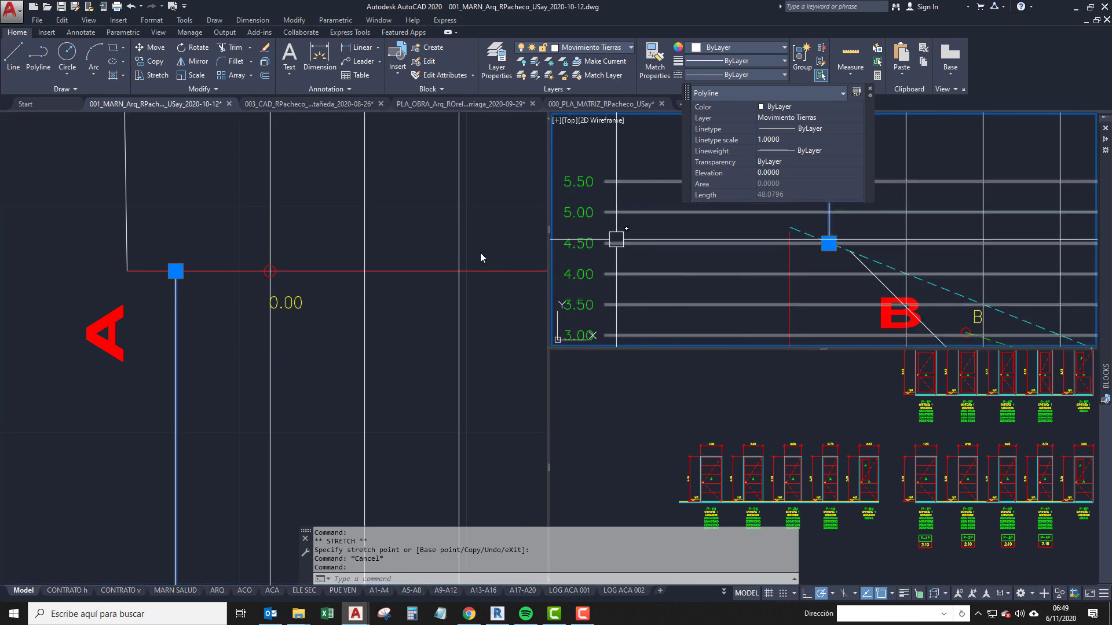
# Move the 0.00 level marker along the plan's lower boundary onto the projection line of the profile's 4.50 level crossing.
pyautogui.click(269, 300)
pyautogui.press('Escape')
pyautogui.click(272, 302)
pyautogui.scroll(4, 266, 284)
pyautogui.click(277, 259)
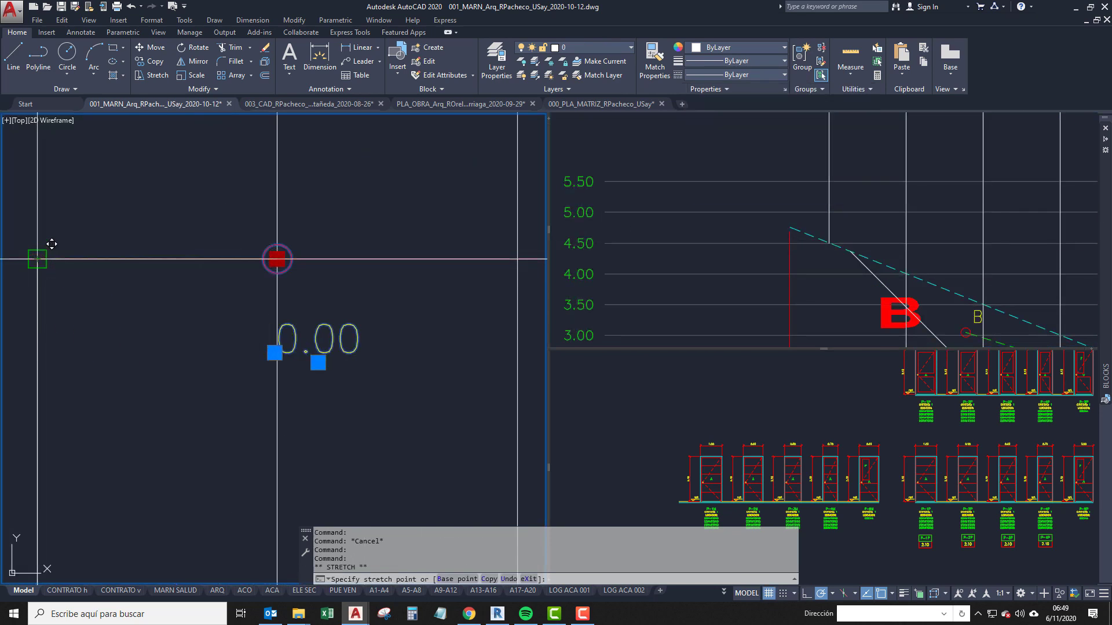
pyautogui.click(37, 259)
pyautogui.scroll(-8, 278, 341)
pyautogui.scroll(-5, 263, 376)
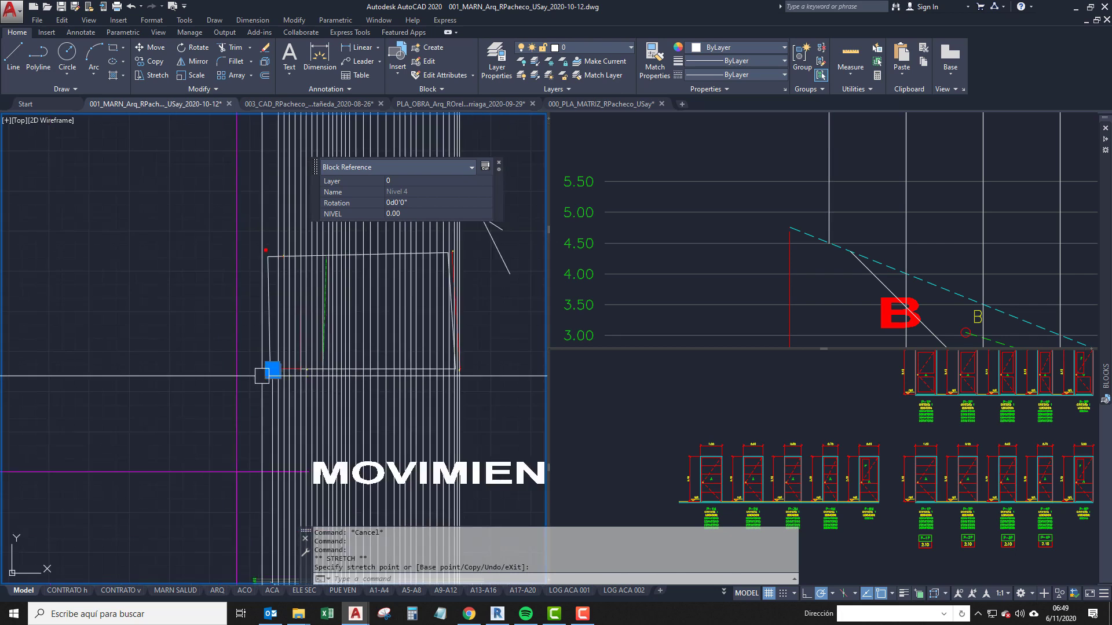
pyautogui.scroll(5, 265, 375)
pyautogui.click(741, 241)
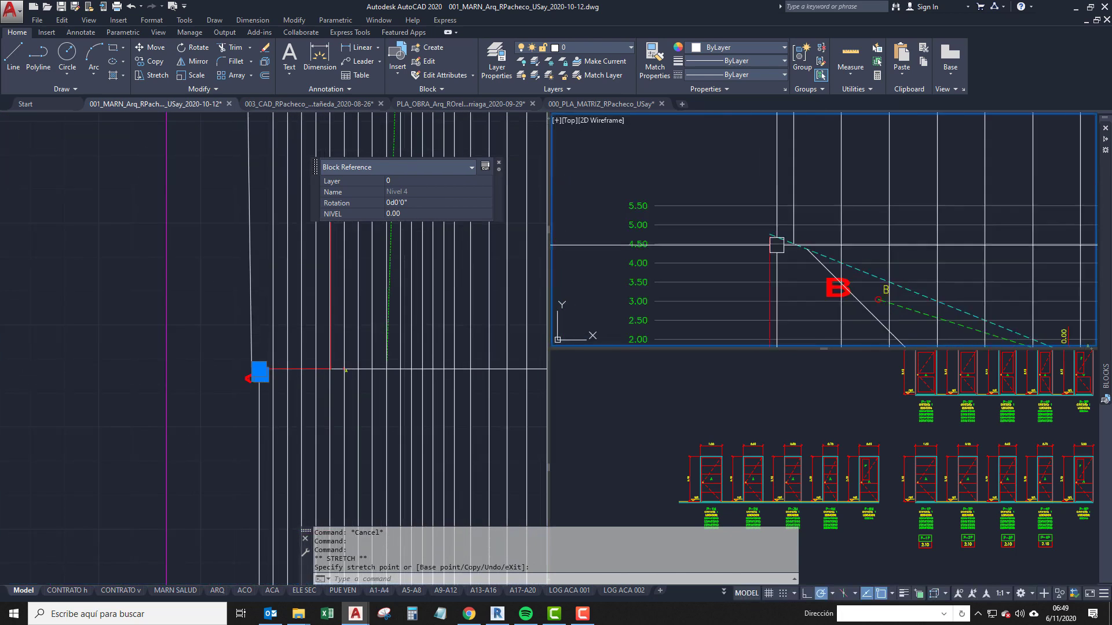
pyautogui.press('Escape')
pyautogui.press('Escape')
# Review the cyan terrain line's crossings with the level lines and vertical projections between the profile's upper end and point A.
pyautogui.scroll(2, 762, 221)
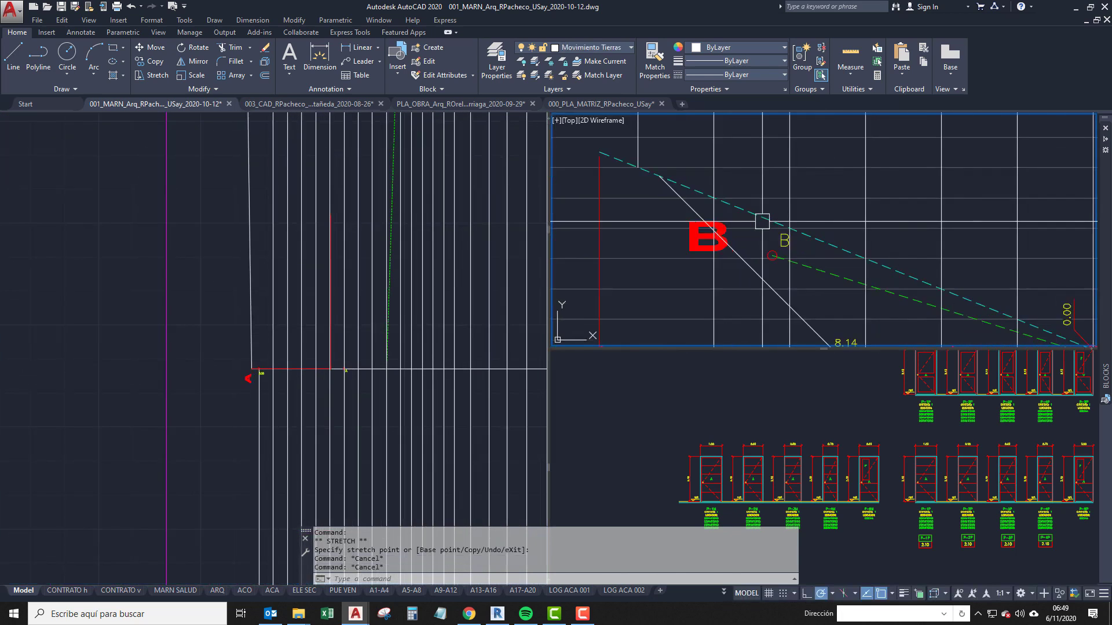
pyautogui.moveTo(745, 221); pyautogui.dragTo(556, 203, button='middle')
pyautogui.press('Escape')
pyautogui.scroll(3, 763, 274)
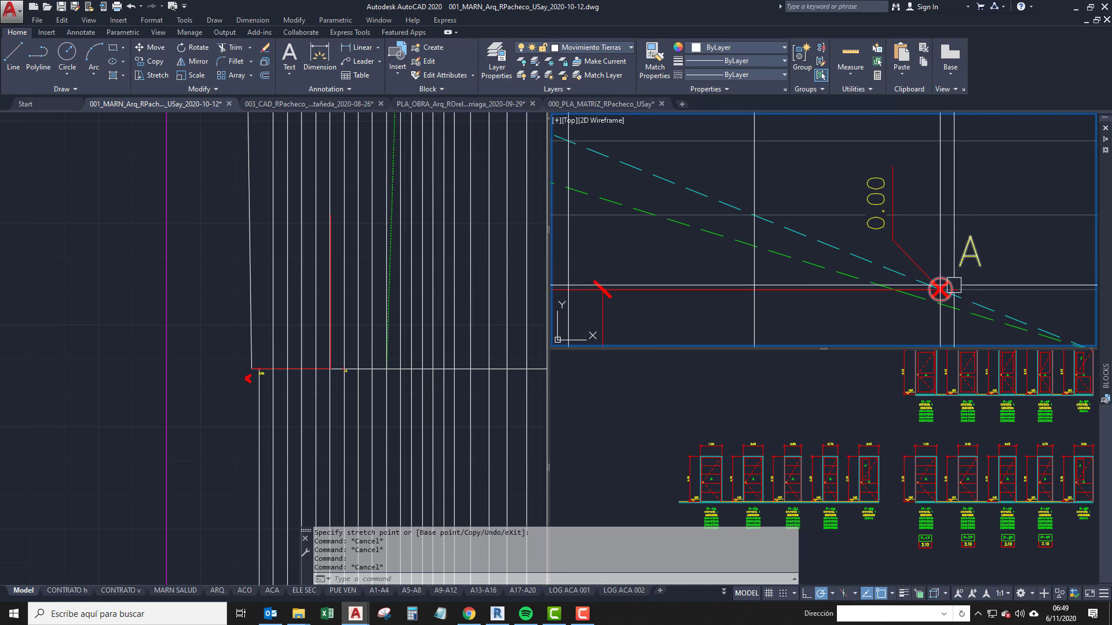
pyautogui.moveTo(575, 162); pyautogui.dragTo(698, 183, button='middle')
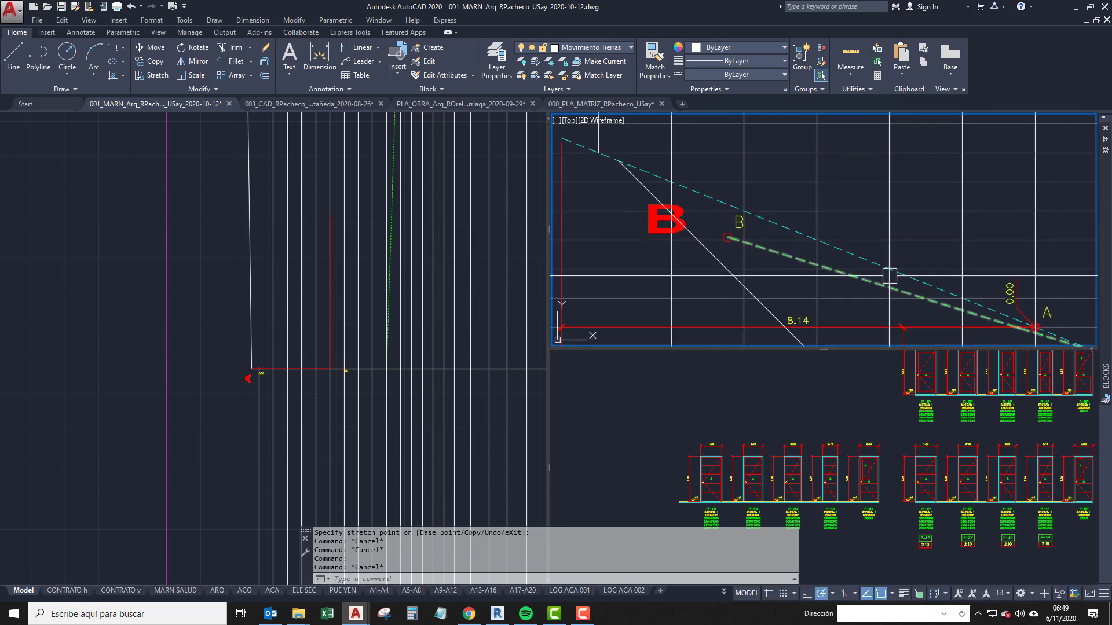
pyautogui.scroll(2, 1044, 334)
pyautogui.moveTo(1044, 335); pyautogui.dragTo(887, 322, button='middle')
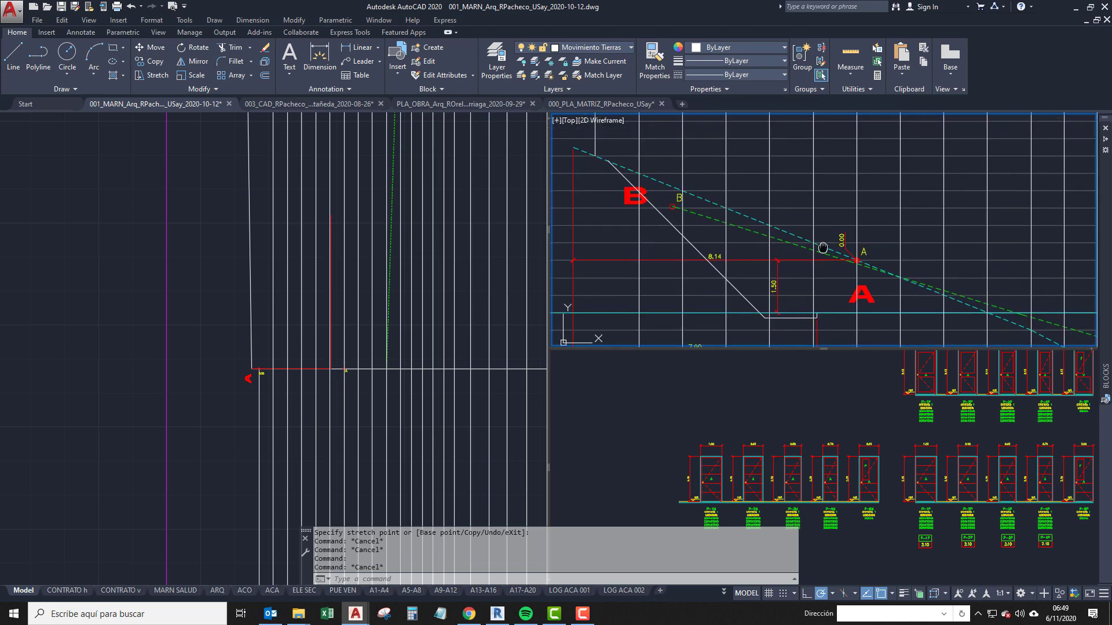
pyautogui.moveTo(823, 248); pyautogui.dragTo(904, 266, button='middle')
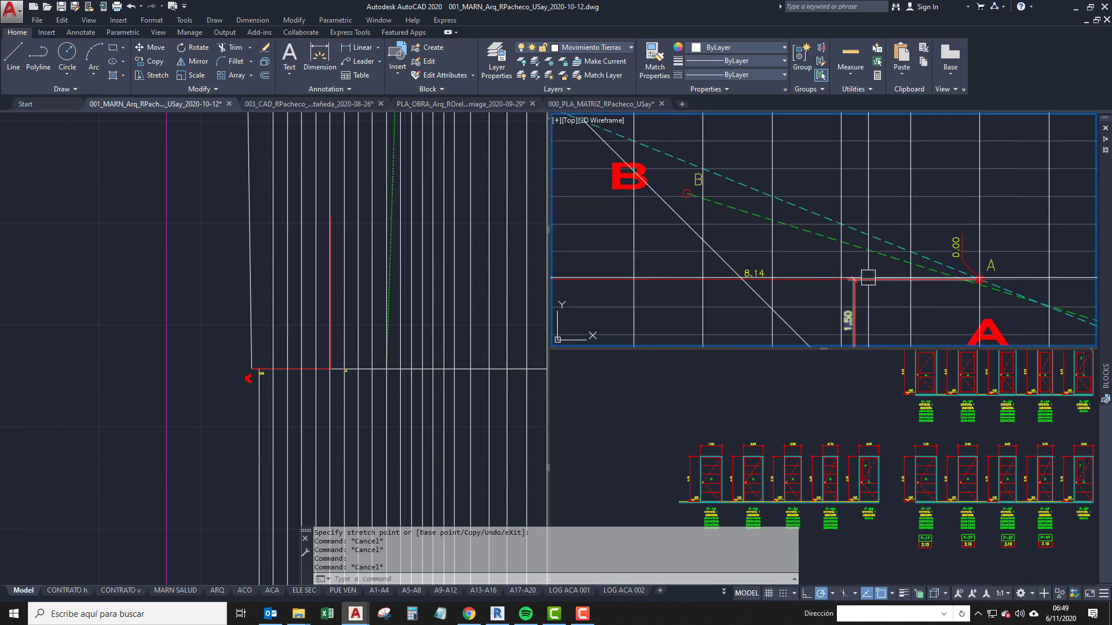
pyautogui.moveTo(746, 229); pyautogui.dragTo(774, 268, button='middle')
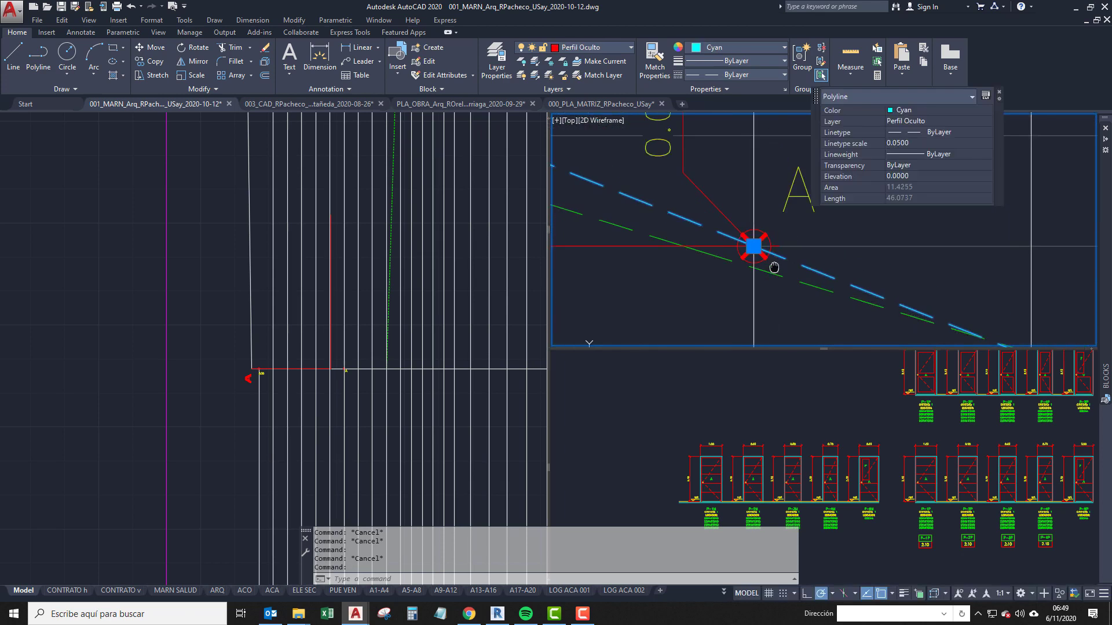
pyautogui.press('Escape')
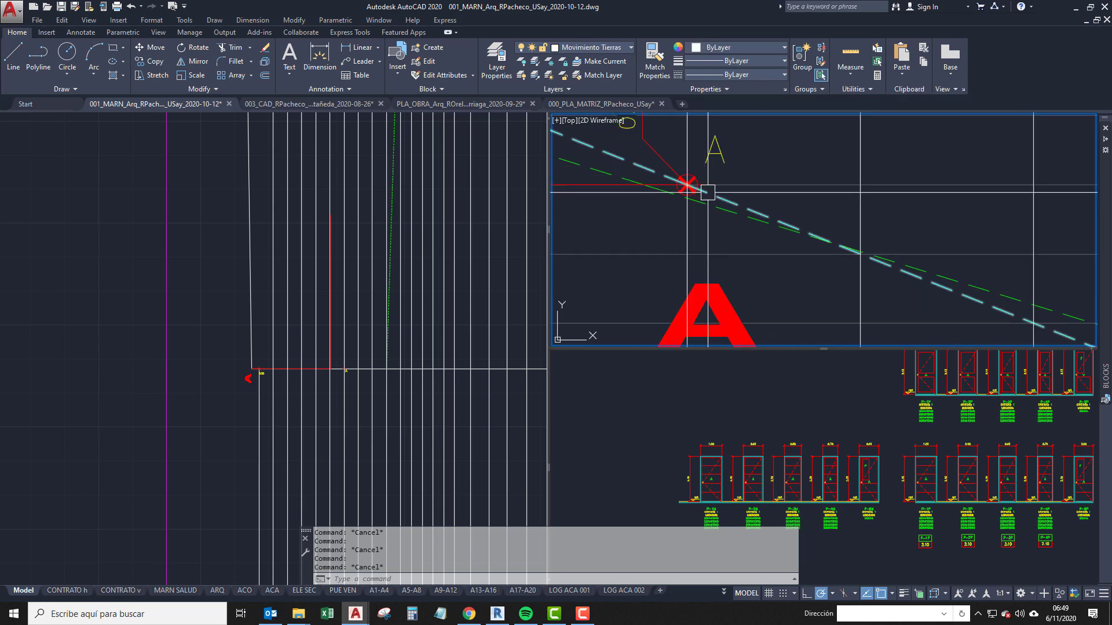
pyautogui.click(718, 196)
pyautogui.moveTo(719, 195); pyautogui.dragTo(664, 184, button='middle')
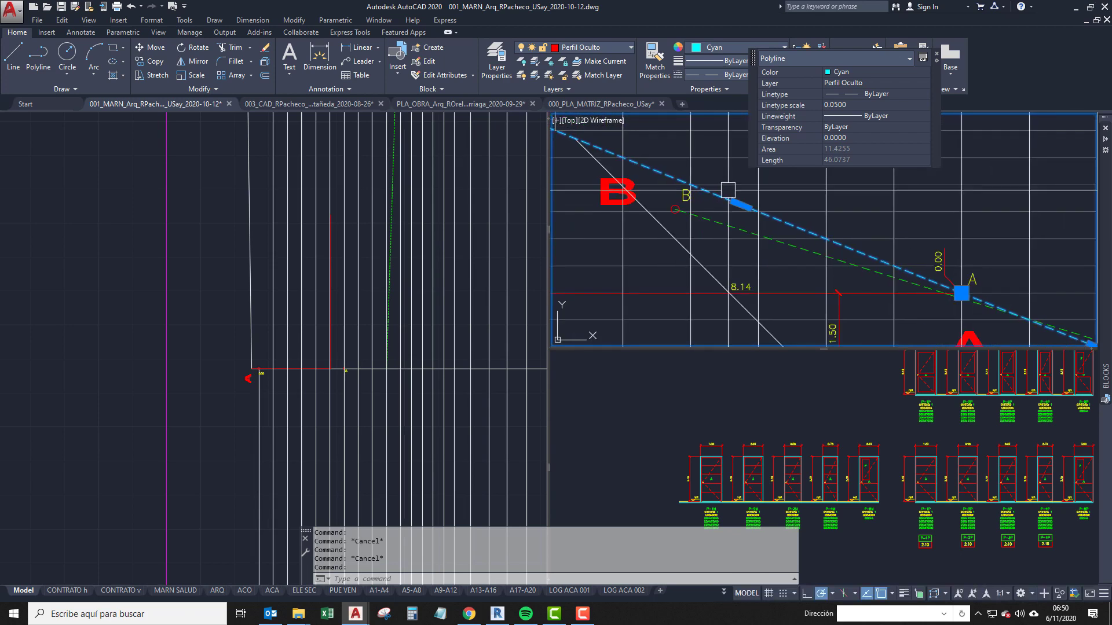
pyautogui.press('Escape')
pyautogui.moveTo(790, 222); pyautogui.dragTo(1015, 314, button='middle')
pyautogui.moveTo(839, 248); pyautogui.dragTo(883, 251, button='middle')
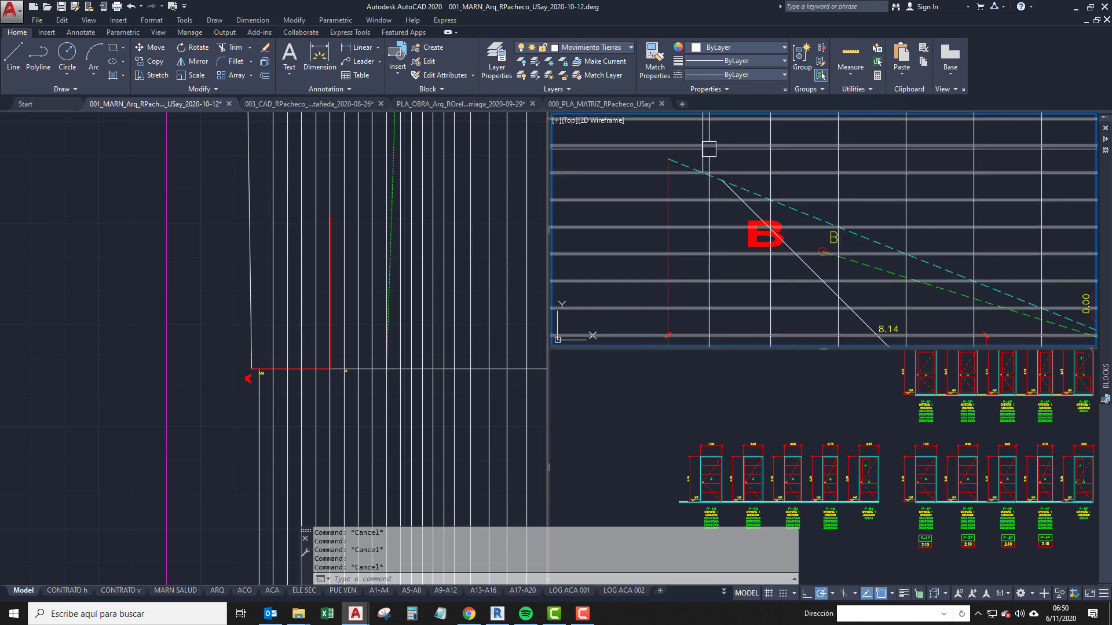
pyautogui.moveTo(766, 254); pyautogui.dragTo(764, 219, button='middle')
pyautogui.moveTo(811, 244); pyautogui.dragTo(776, 226, button='middle')
pyautogui.scroll(-2, 784, 263)
pyautogui.moveTo(783, 263)
pyautogui.mouseDown(button='middle')
pyautogui.moveTo(754, 266)
pyautogui.moveTo(721, 208)
pyautogui.moveTo(764, 235)
pyautogui.mouseUp(button='middle')
pyautogui.scroll(2, 727, 218)
pyautogui.scroll(-2, 744, 248)
pyautogui.moveTo(692, 194); pyautogui.dragTo(762, 273, button='middle')
pyautogui.scroll(2, 684, 246)
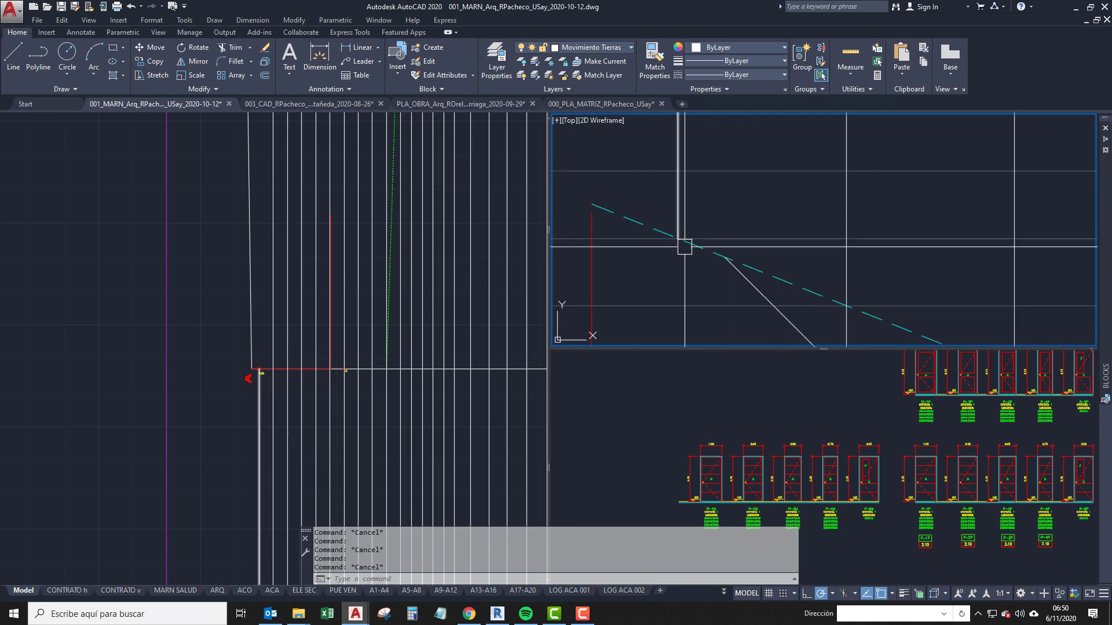
# Check the first projection line's level in the profile and set its plan marker's NIVEL value to 4.50.
pyautogui.click(259, 369)
pyautogui.scroll(4, 259, 369)
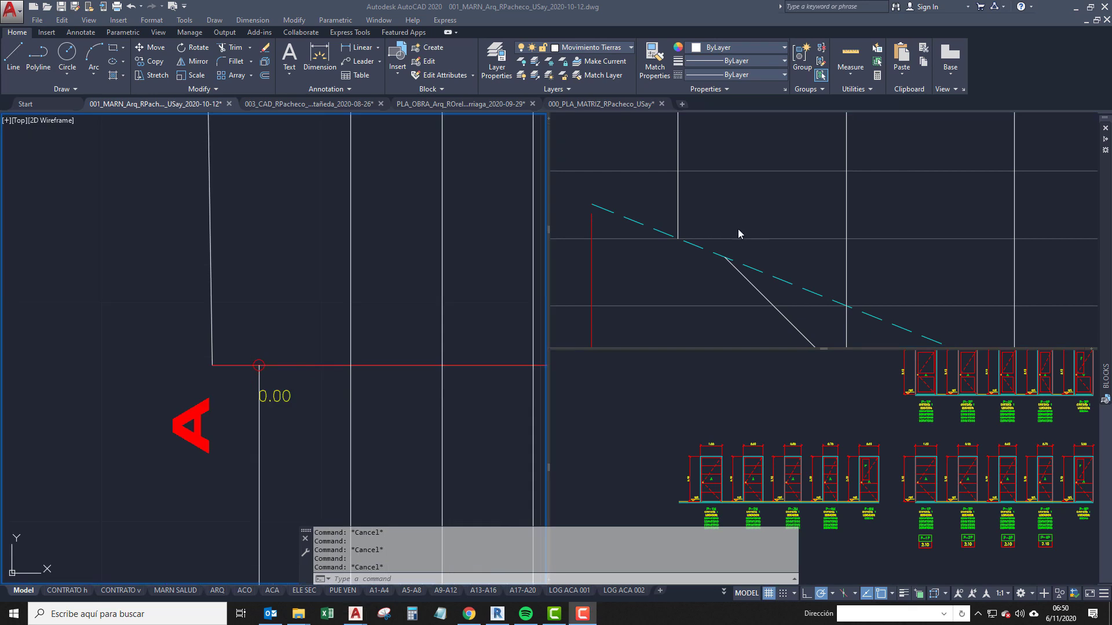
pyautogui.click(633, 252)
pyautogui.moveTo(632, 251); pyautogui.dragTo(912, 258, button='middle')
pyautogui.moveTo(770, 258); pyautogui.dragTo(922, 256, button='middle')
pyautogui.scroll(-2, 922, 256)
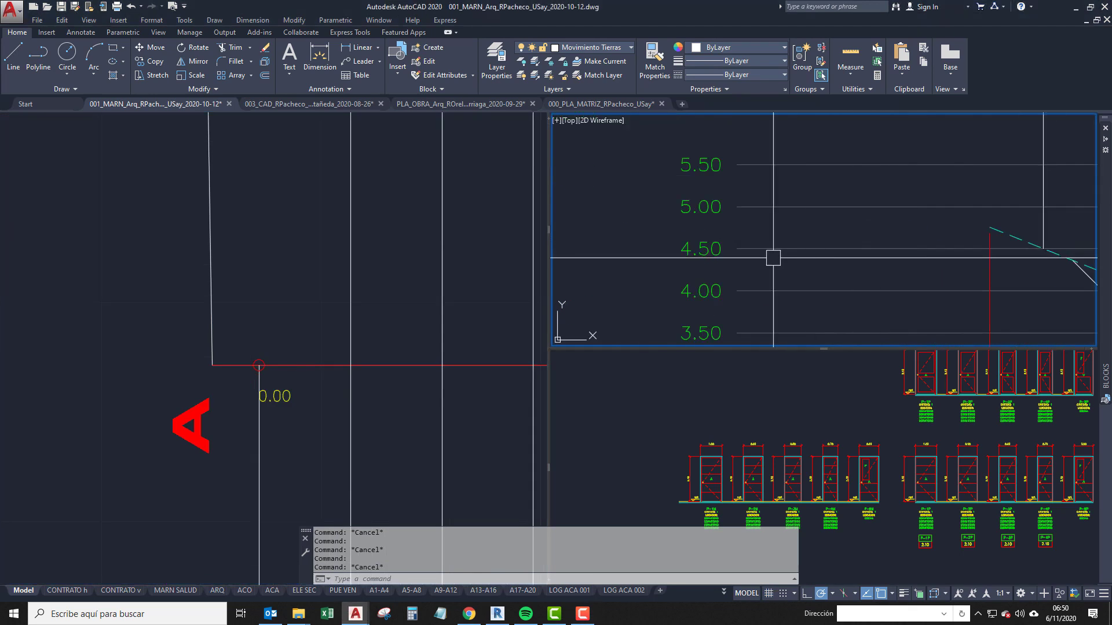
pyautogui.moveTo(812, 254); pyautogui.dragTo(704, 250, button='middle')
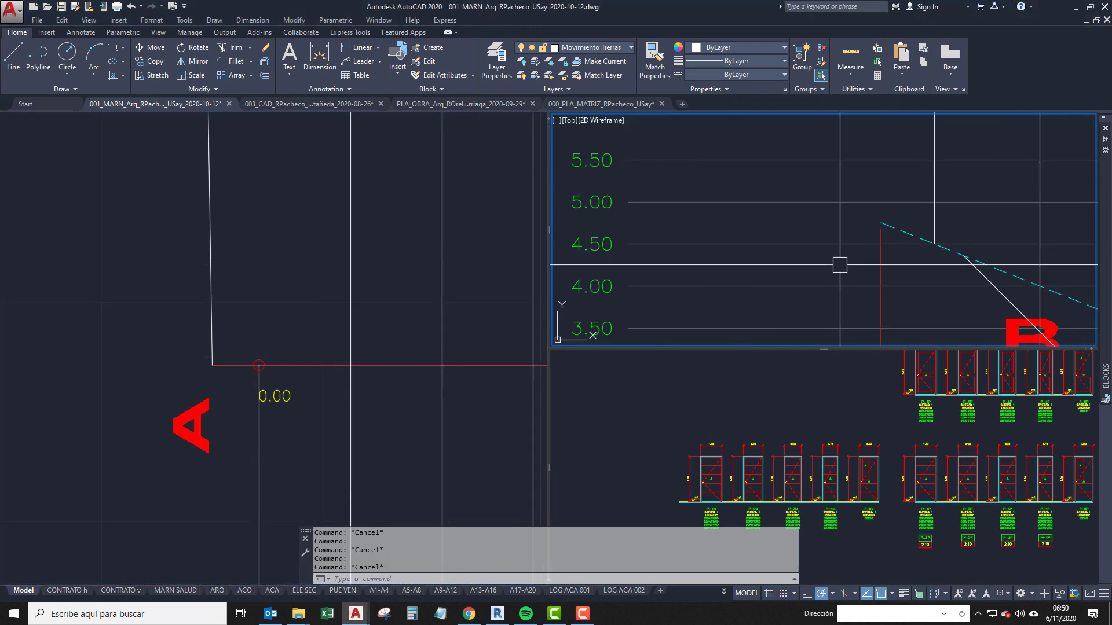
pyautogui.moveTo(839, 265); pyautogui.dragTo(768, 261, button='middle')
pyautogui.click(272, 342)
pyautogui.click(275, 404)
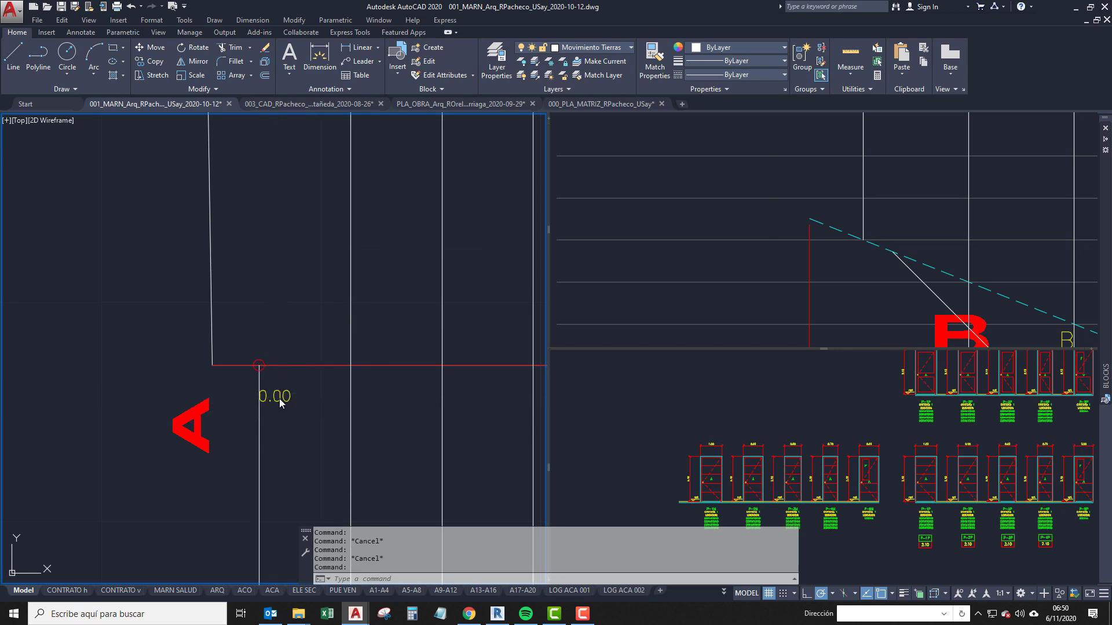
pyautogui.doubleClick(280, 401)
pyautogui.write('4.50')
pyautogui.click(614, 271)
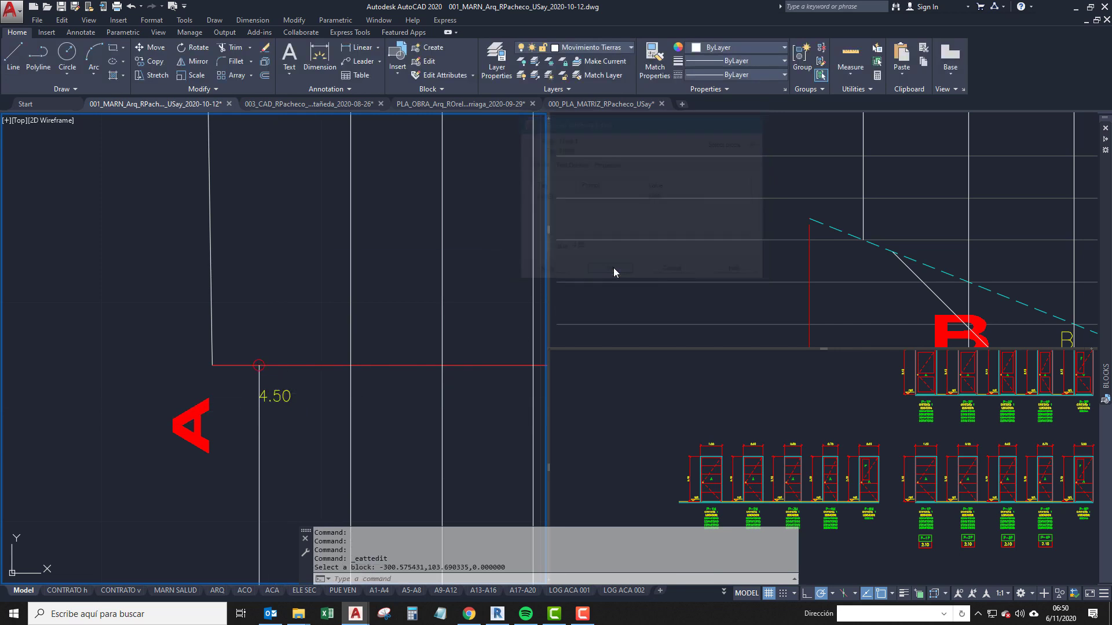
# Reposition the 4.50 marker's text to the left of its vertical projection line, below the boundary.
pyautogui.click(280, 400)
pyautogui.scroll(2, 281, 399)
pyautogui.click(266, 414)
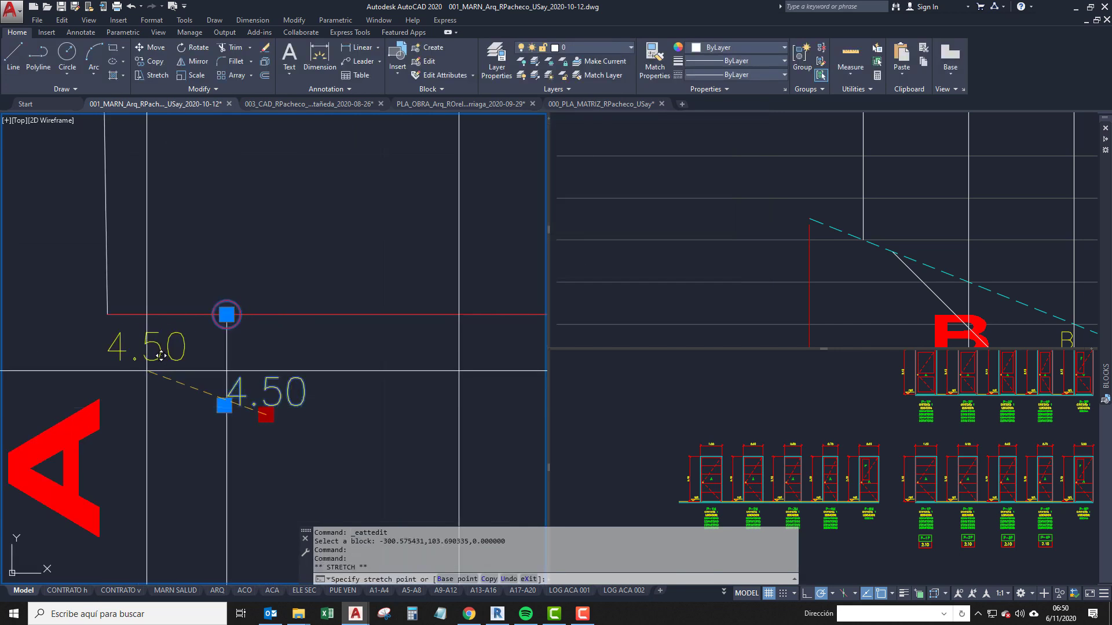
pyautogui.click(157, 386)
# Copy the 4.50 level marker from its circle's centre onto the boundary's intersections with the next three projection lines.
pyautogui.moveTo(179, 386); pyautogui.dragTo(154, 392, button='middle')
pyautogui.scroll(2, 195, 337)
pyautogui.write('cc')
pyautogui.press('space')
pyautogui.click(206, 311)
pyautogui.scroll(-4, 150, 342)
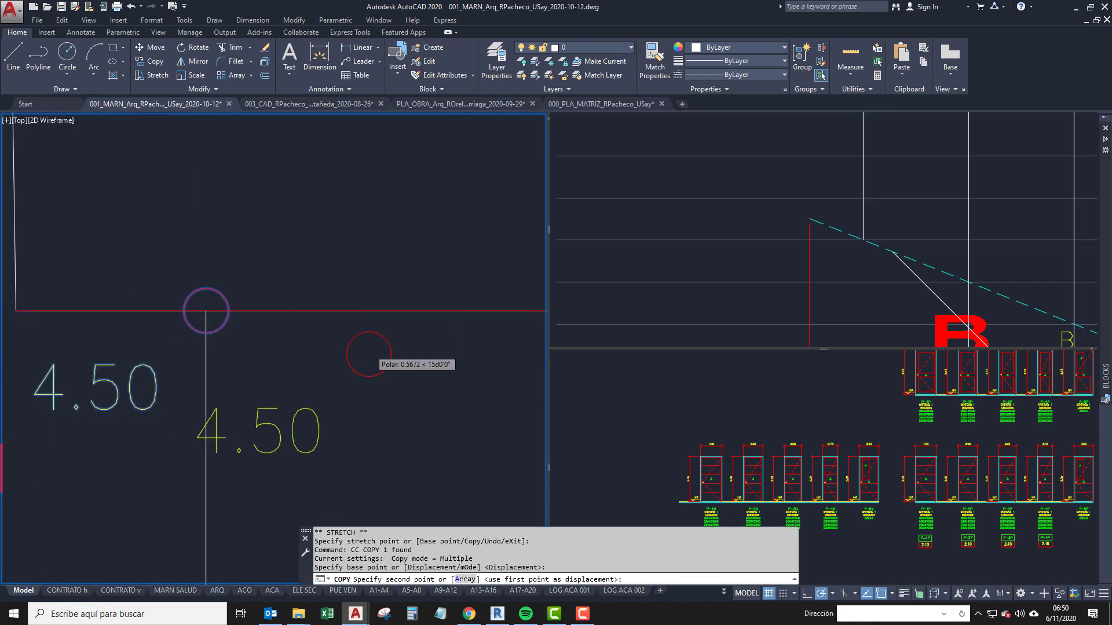
pyautogui.click(316, 331)
pyautogui.moveTo(433, 347); pyautogui.dragTo(342, 336, button='middle')
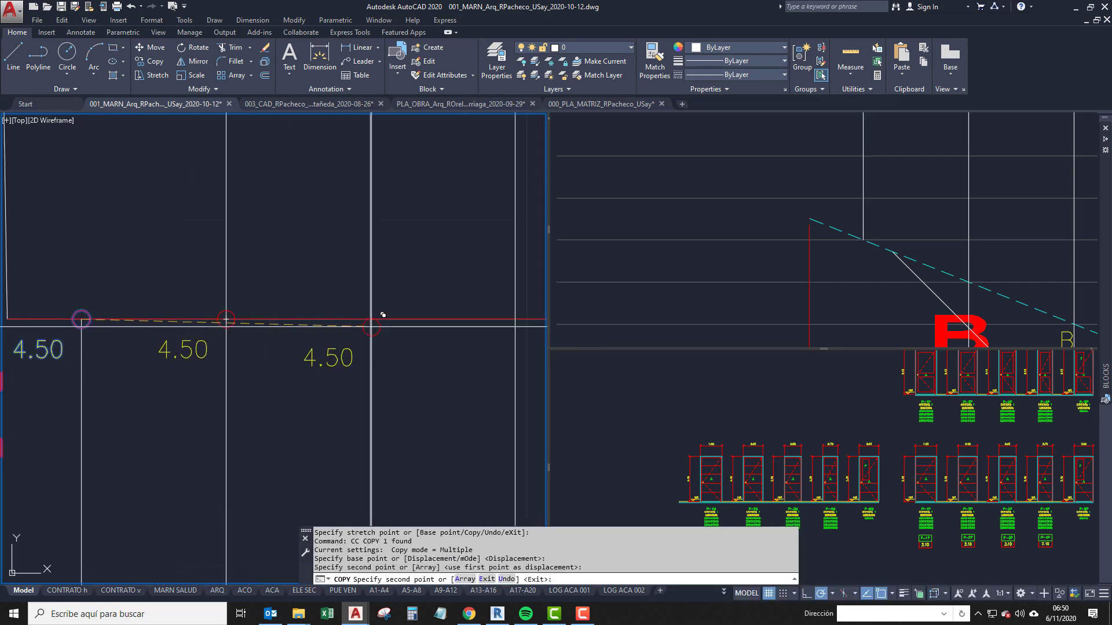
pyautogui.click(371, 319)
pyautogui.click(516, 319)
pyautogui.press('space')
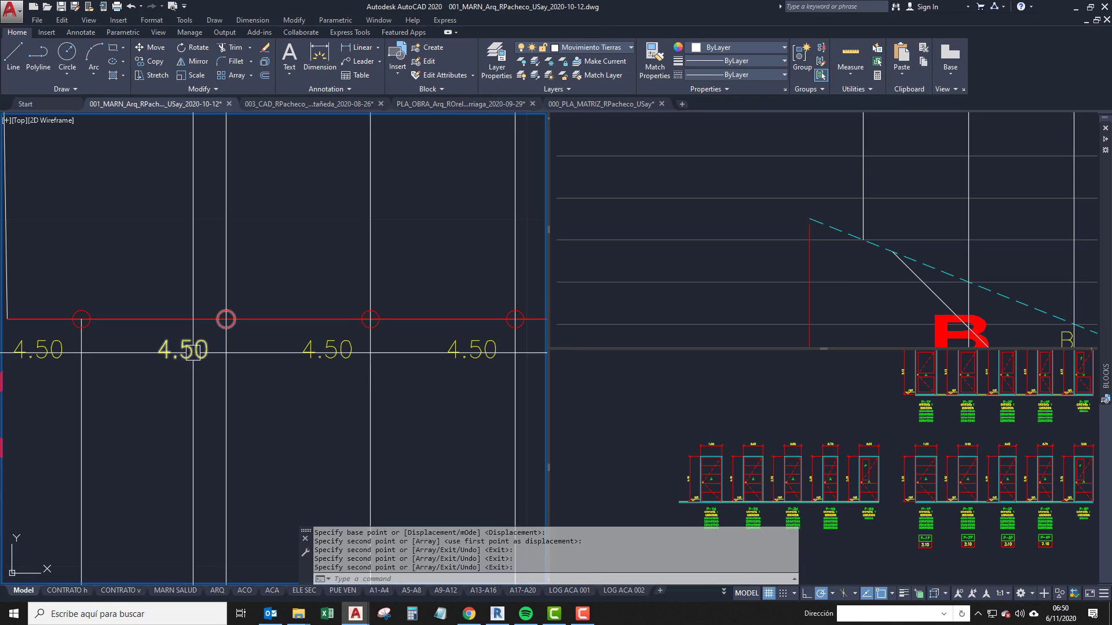
# Check the level labels in the profile and set the second plan marker's NIVEL value to 4.00.
pyautogui.click(817, 228)
pyautogui.scroll(-1, 804, 284)
pyautogui.moveTo(829, 276); pyautogui.dragTo(840, 273, button='middle')
pyautogui.scroll(2, 759, 290)
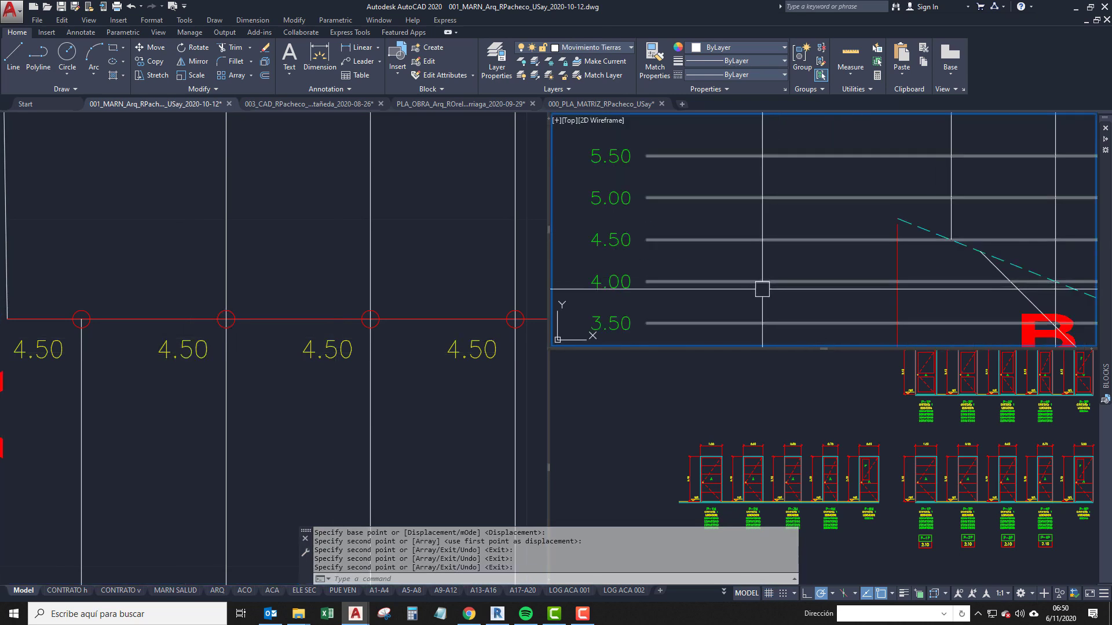
pyautogui.click(703, 290)
pyautogui.press('Escape')
pyautogui.click(225, 322)
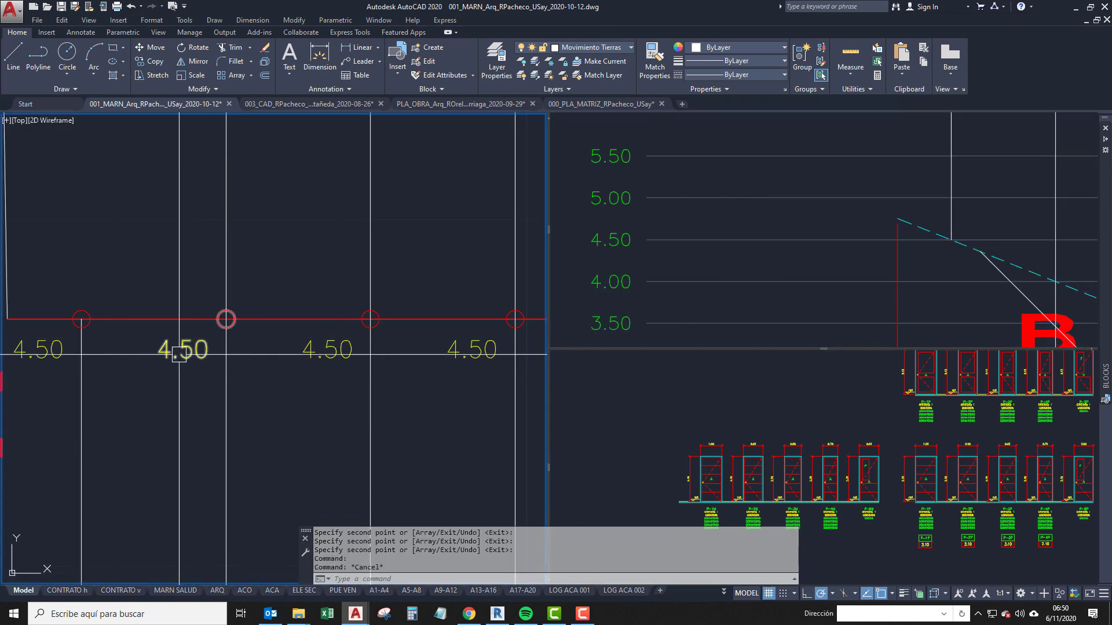
pyautogui.doubleClick(193, 354)
pyautogui.write('4.')
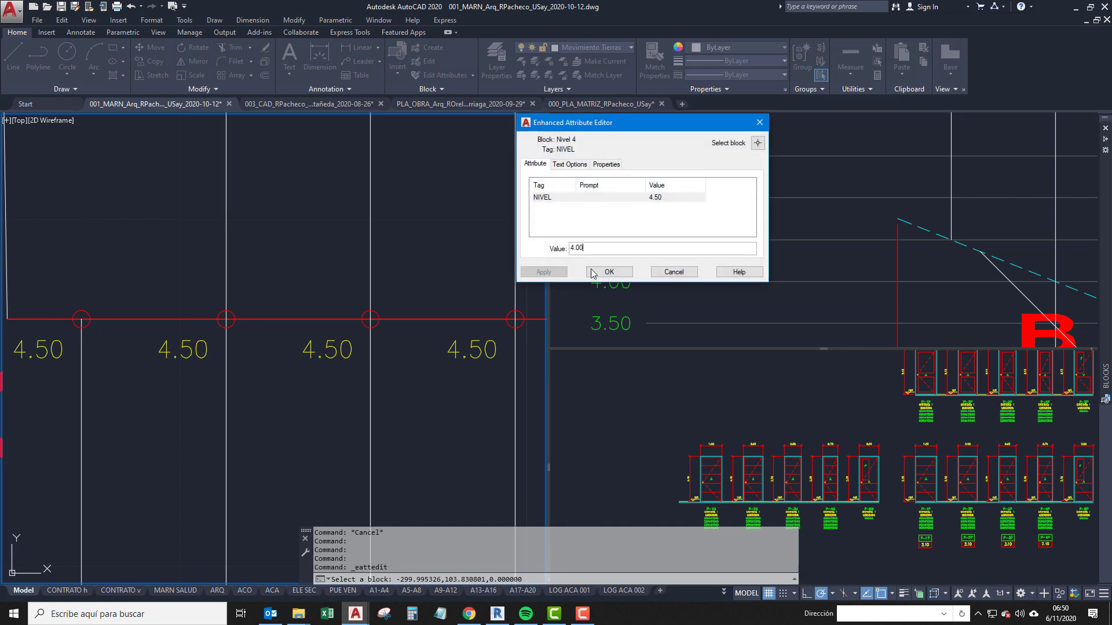
pyautogui.click(608, 277)
# Set the NIVEL value of the third plan marker to 3.50 and of the fourth to 3.00.
pyautogui.doubleClick(336, 355)
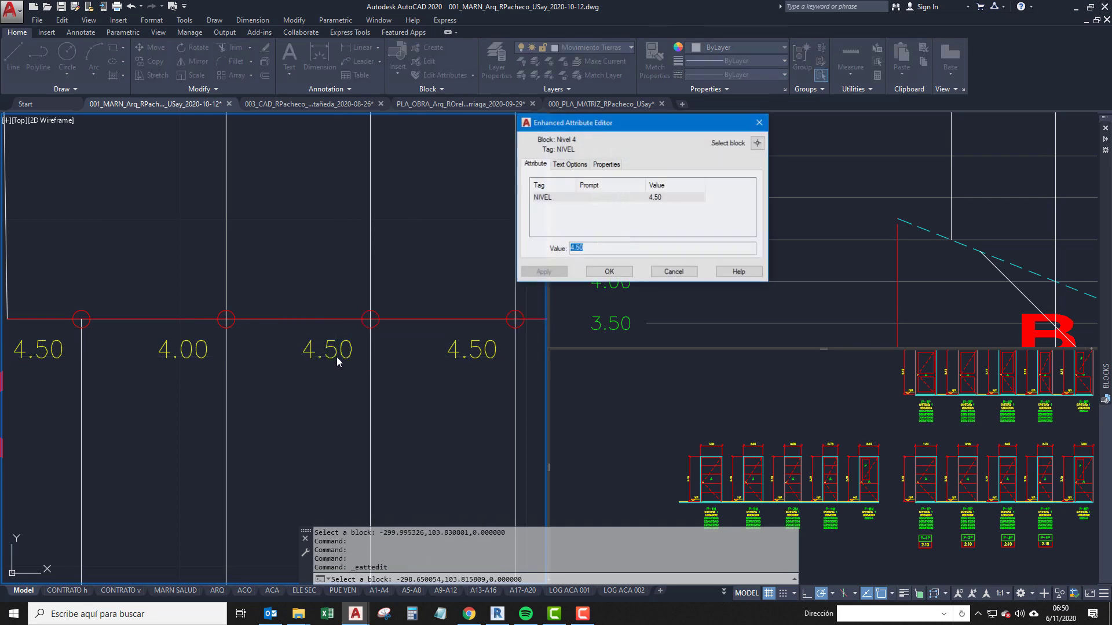
pyautogui.write('3.50')
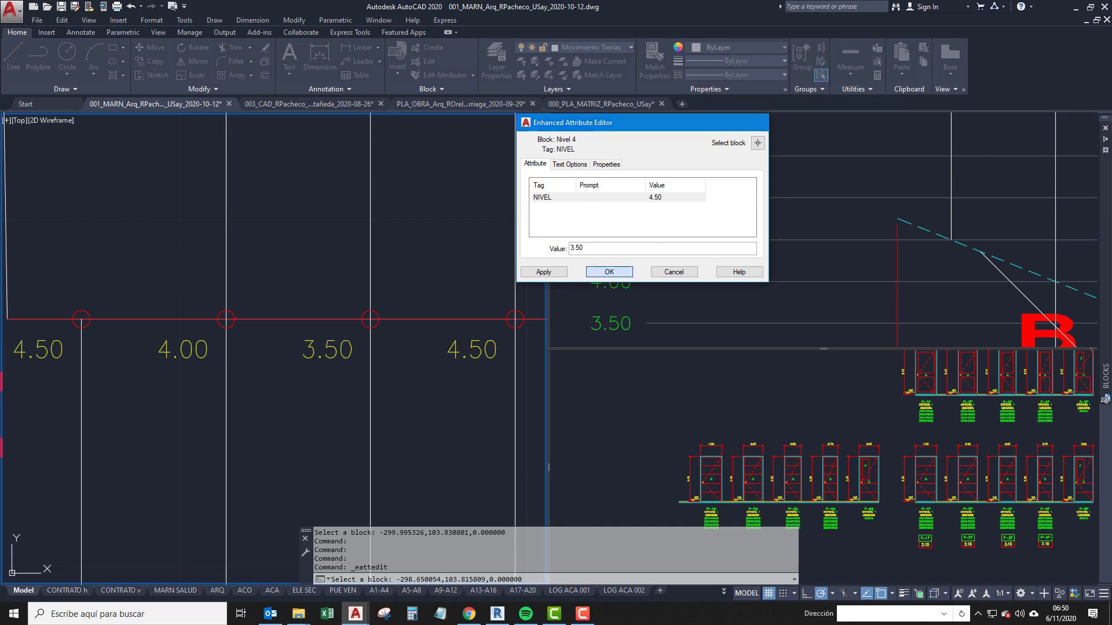
pyautogui.press('Return')
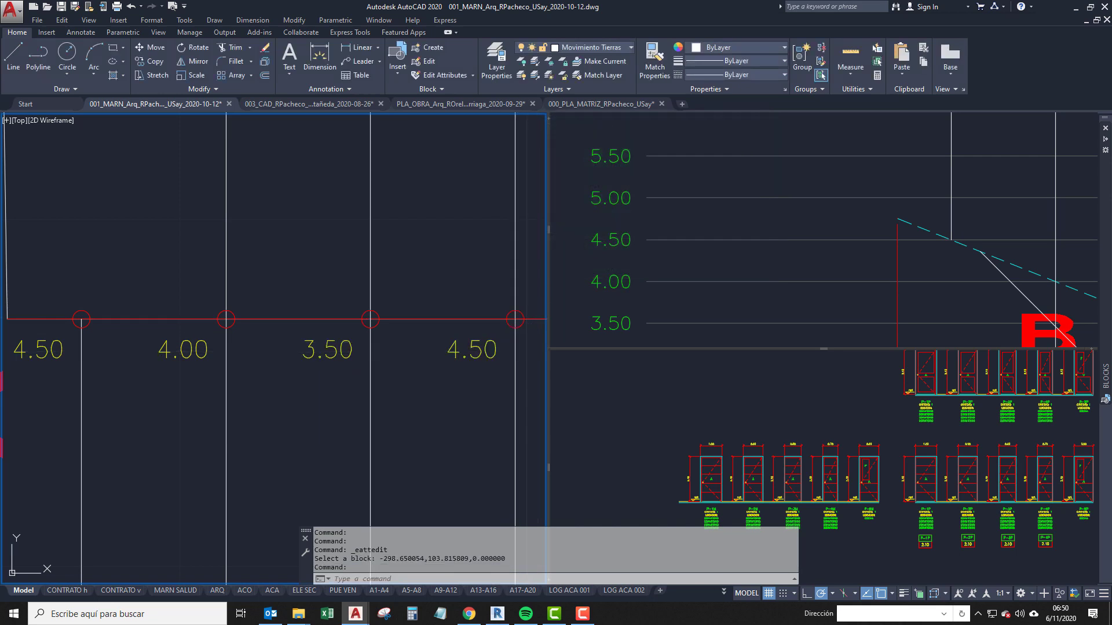
pyautogui.doubleClick(472, 350)
pyautogui.write('3')
pyautogui.click(608, 272)
pyautogui.scroll(-3, 446, 318)
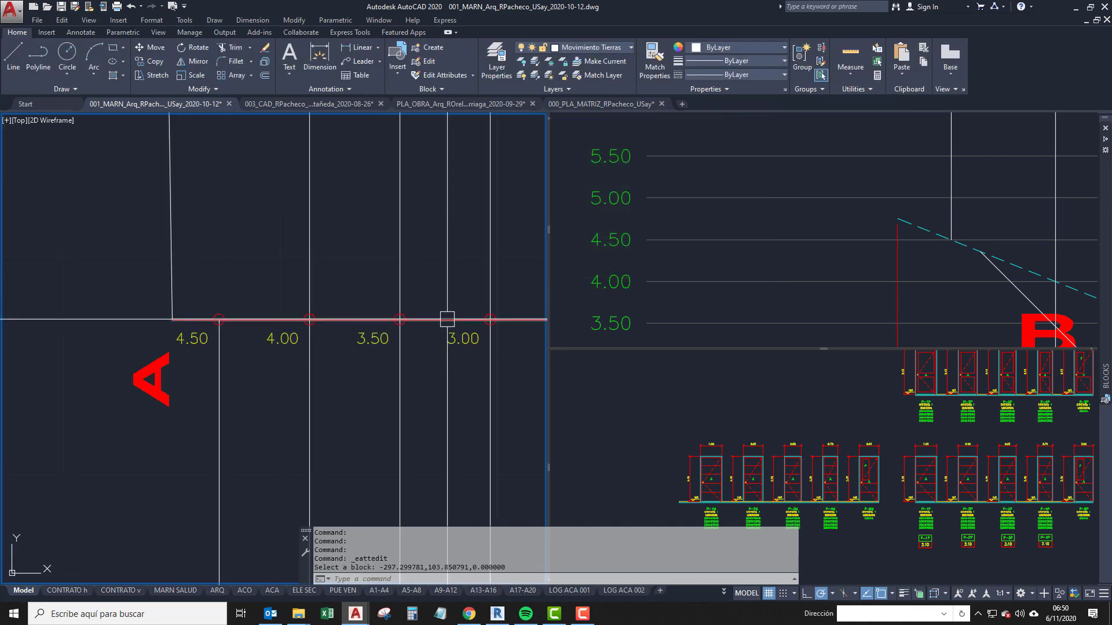
pyautogui.moveTo(446, 317); pyautogui.dragTo(223, 290, button='middle')
pyautogui.scroll(-2, 253, 347)
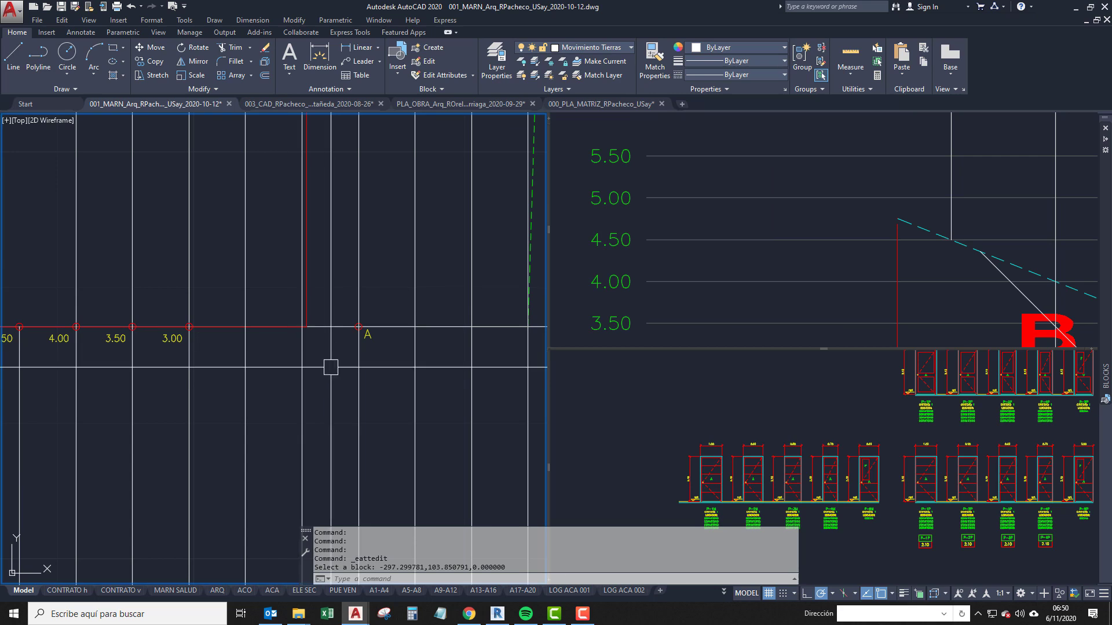
# Copy the 3.00 level marker onto the boundary's intersections with the next three projection lines, up to point A.
pyautogui.moveTo(424, 382); pyautogui.dragTo(365, 380, button='middle')
pyautogui.moveTo(261, 369); pyautogui.dragTo(411, 370, button='middle')
pyautogui.scroll(2, 282, 351)
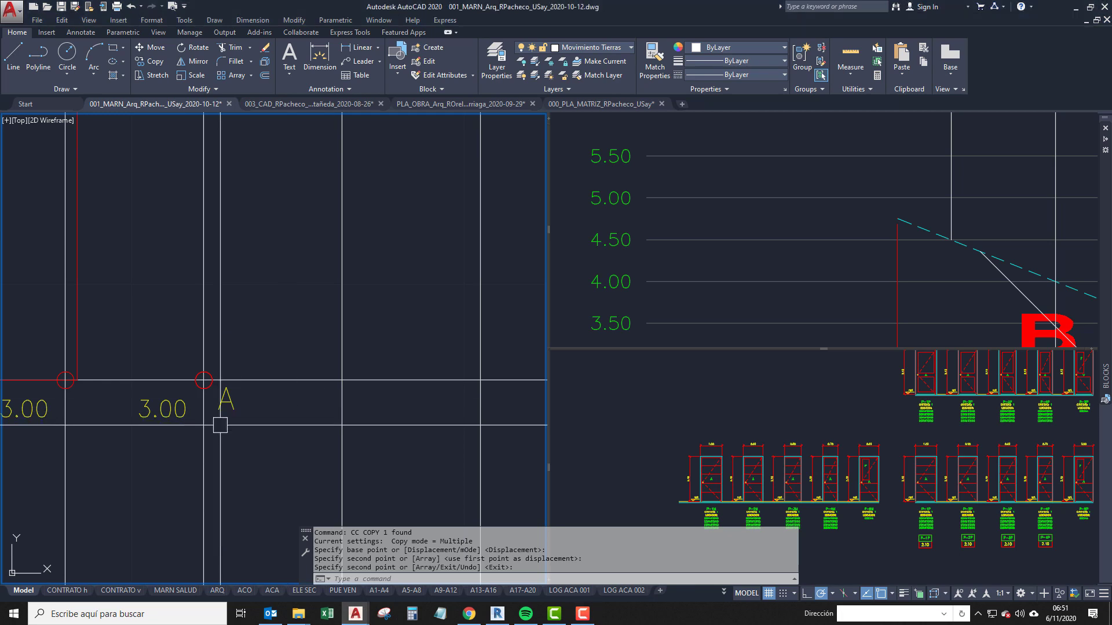
pyautogui.scroll(1, 220, 422)
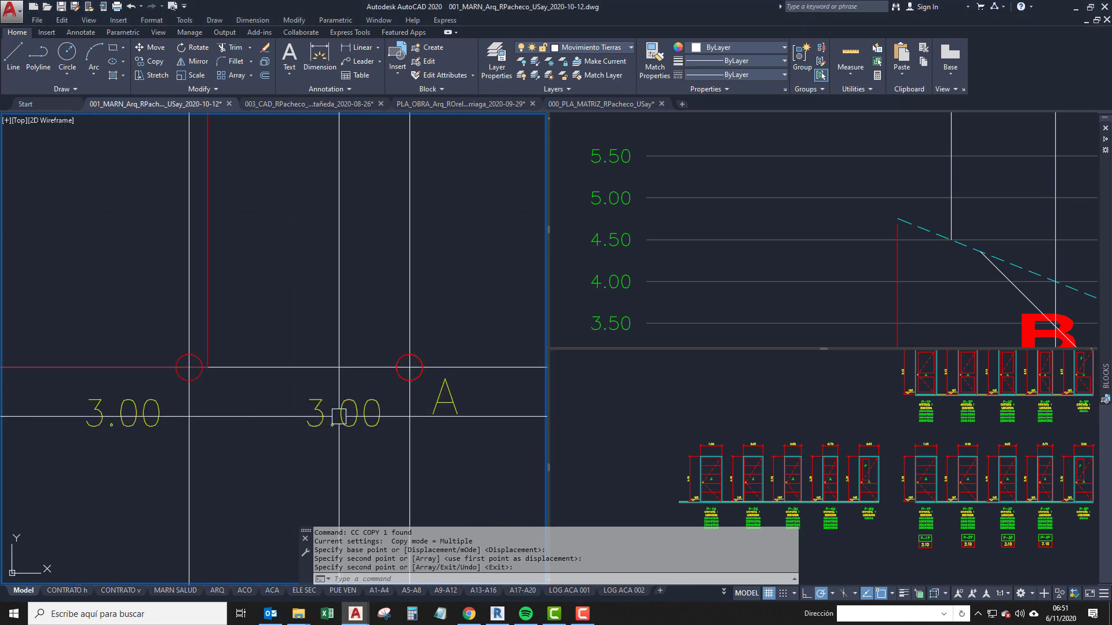
# Set the NIVEL value of the first marker after 3.00 on the plan boundary to 2.50.
pyautogui.scroll(-2, 310, 437)
pyautogui.scroll(-1, 310, 436)
pyautogui.moveTo(309, 436); pyautogui.dragTo(488, 416, button='middle')
pyautogui.moveTo(251, 430); pyautogui.dragTo(322, 381, button='middle')
pyautogui.scroll(1, 339, 386)
pyautogui.press('Return')
pyautogui.doubleClick(340, 370)
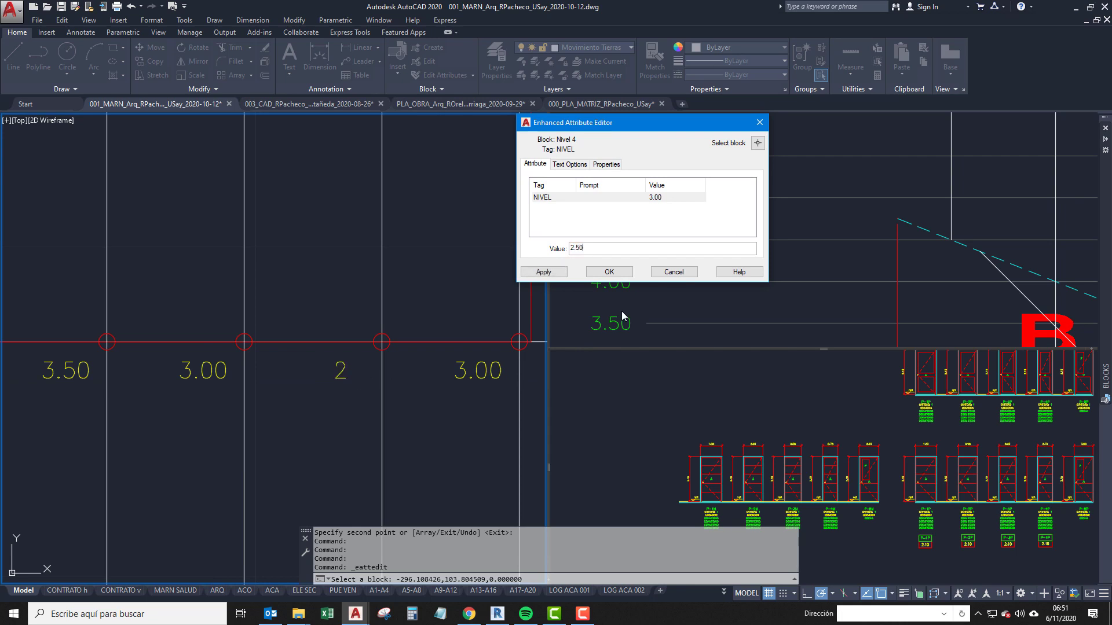
pyautogui.click(628, 272)
# Set the NIVEL value of the marker after 2.50 to 2.00 and of the marker beside A to 1.50.
pyautogui.moveTo(439, 365); pyautogui.dragTo(231, 372, button='middle')
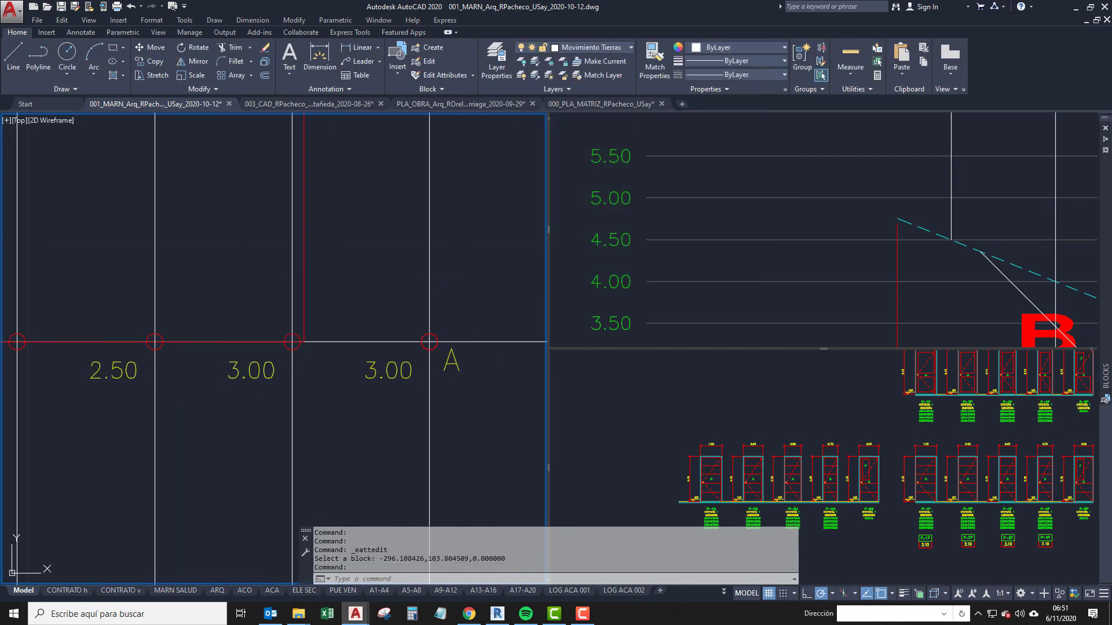
pyautogui.doubleClick(249, 371)
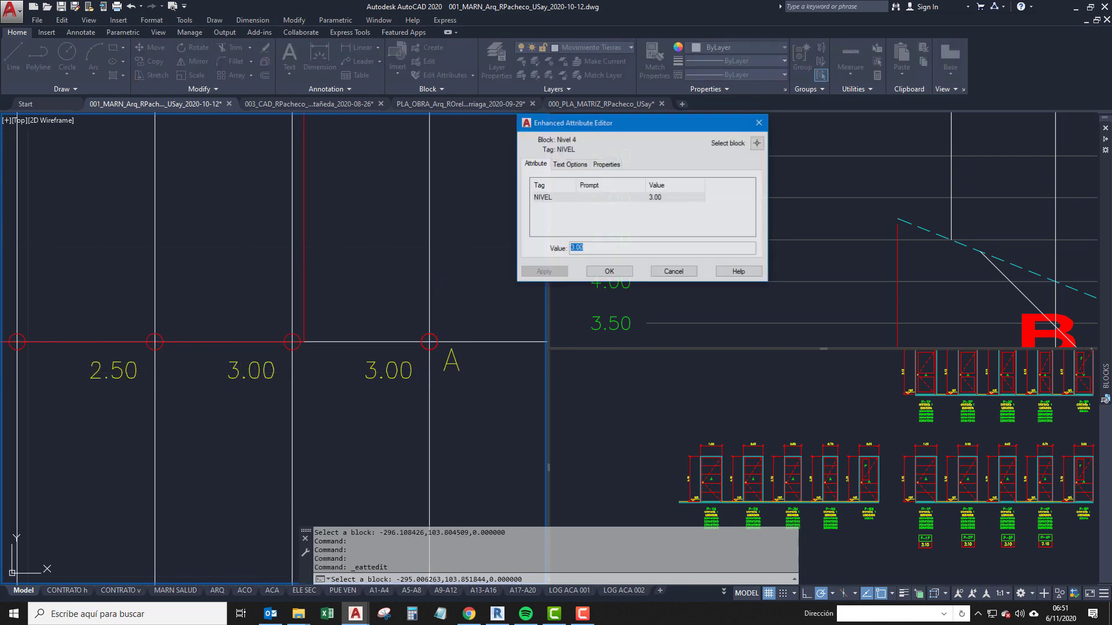
pyautogui.click(609, 272)
pyautogui.doubleClick(388, 370)
pyautogui.write('1.5')
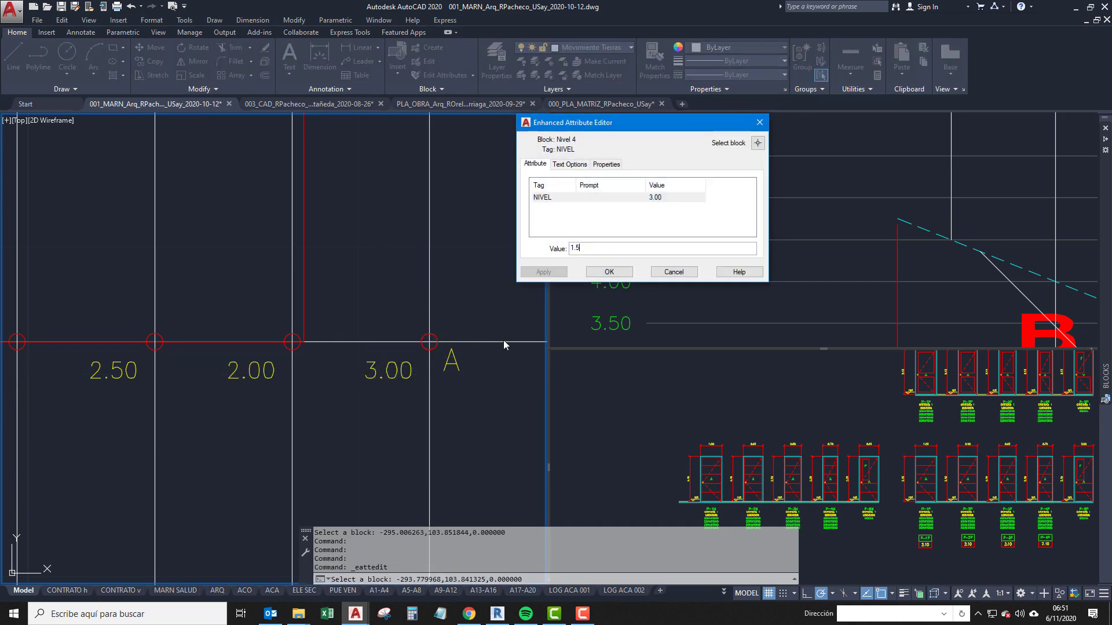
pyautogui.write('0')
pyautogui.click(602, 272)
# Try replacing the 1.50 marker beside A with a copy shifted slightly left, and undo both the erase and the copy.
pyautogui.scroll(5, 329, 354)
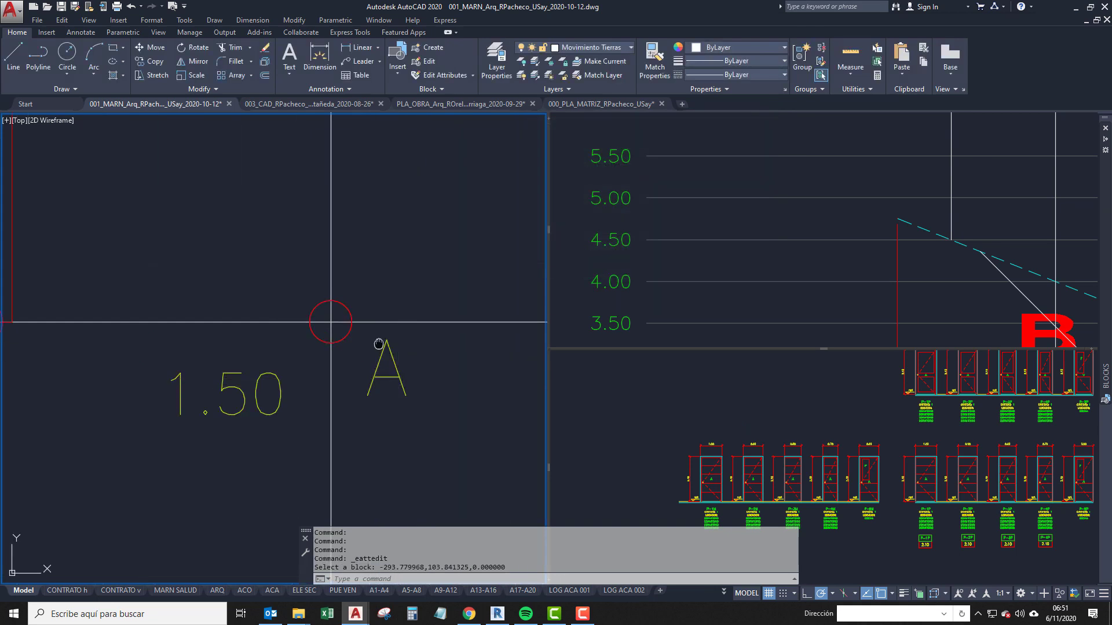
pyautogui.click(226, 397)
pyautogui.press('Escape')
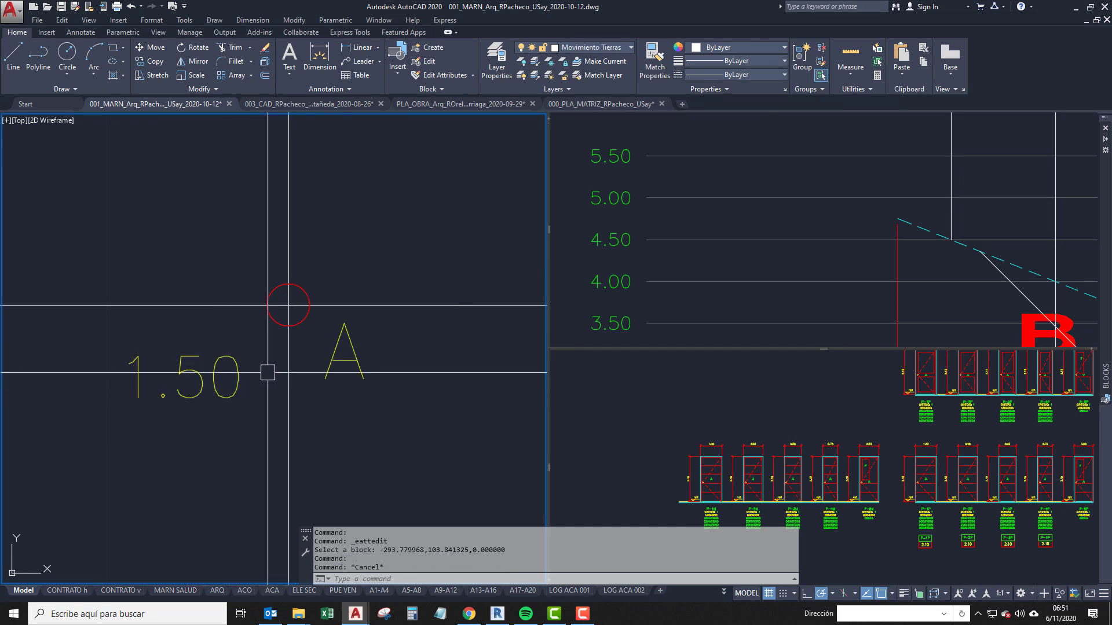
pyautogui.click(268, 298)
pyautogui.write('cc')
pyautogui.press('Return')
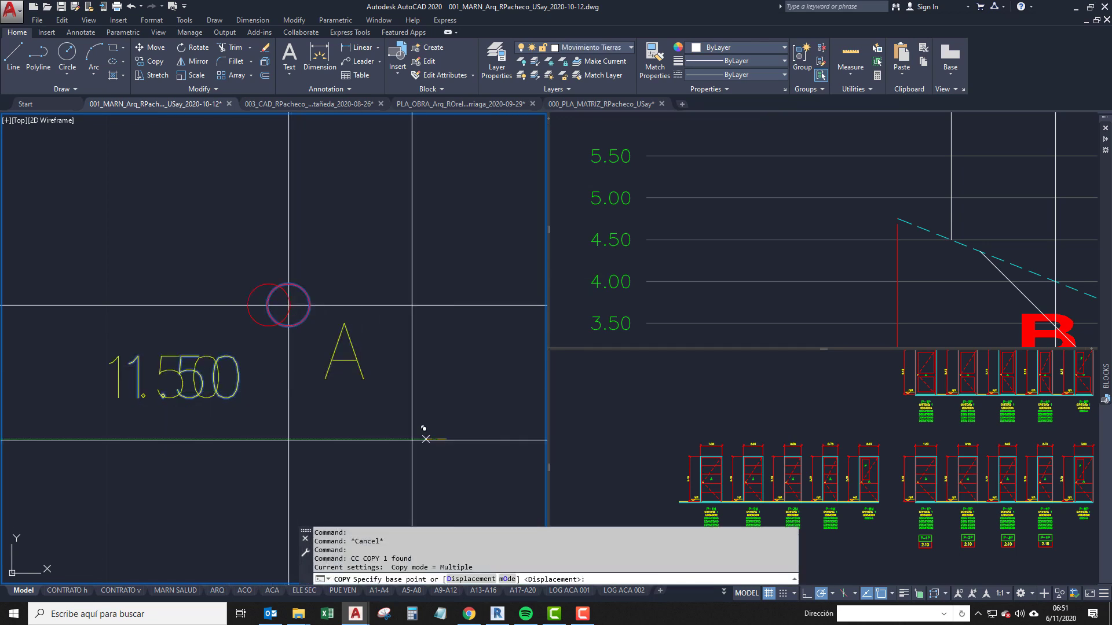
pyautogui.click(412, 440)
pyautogui.press('Return')
pyautogui.click(238, 395)
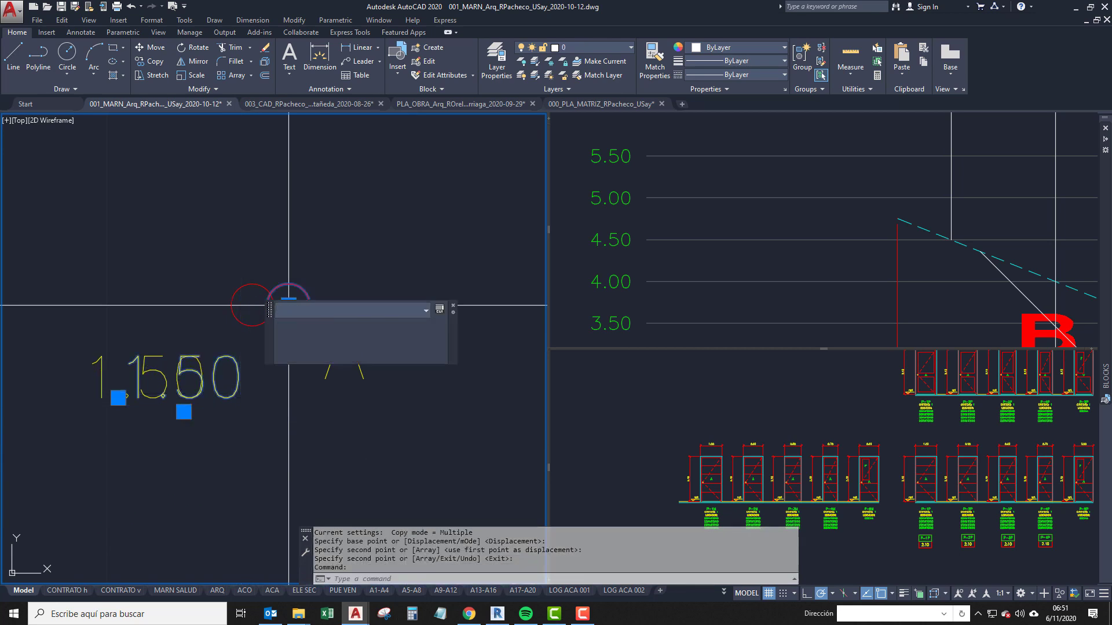
pyautogui.write('e')
pyautogui.press('Return')
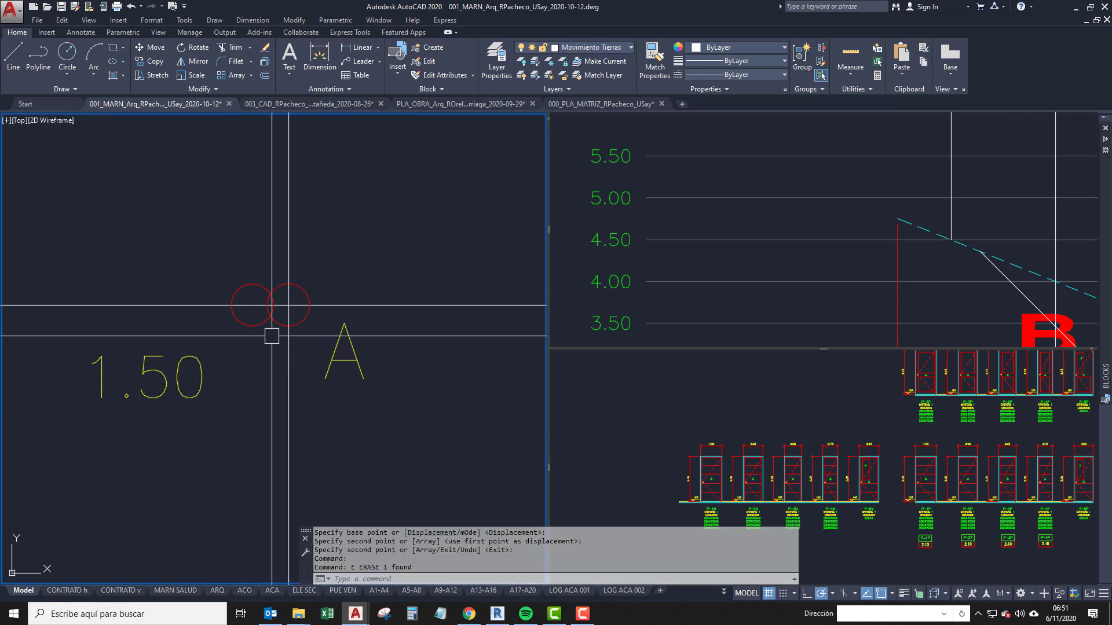
pyautogui.hotkey('ctrl', 'z')
pyautogui.hotkey('ctrl', 'z')
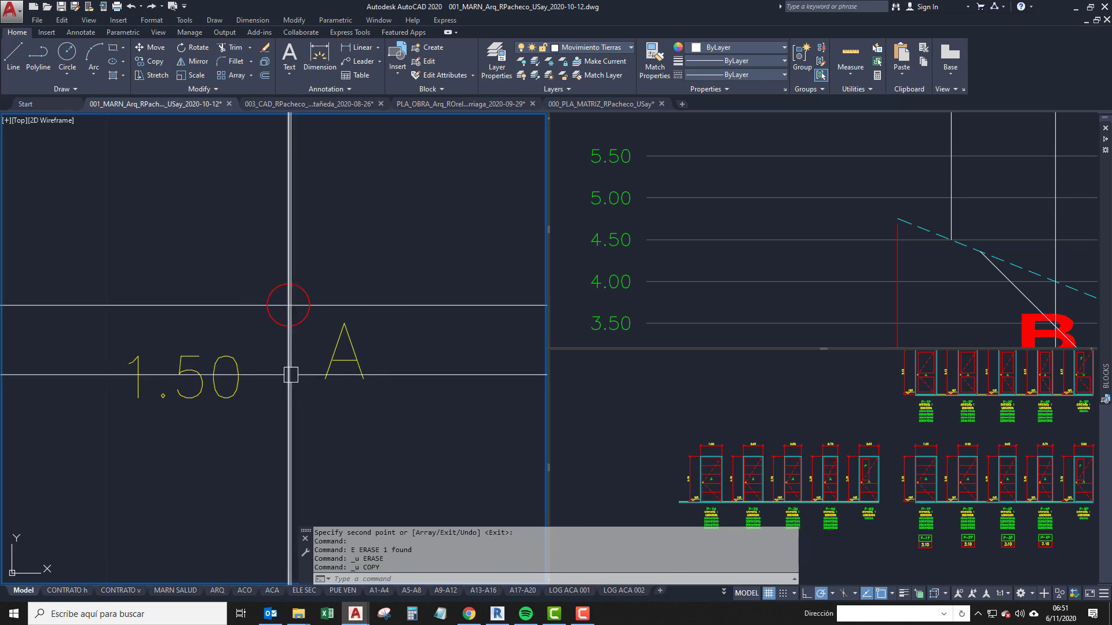
# Examine the -11.00, -11.50 and -12.00 markers and their projection lines at the plan's C end.
pyautogui.scroll(-2, 283, 375)
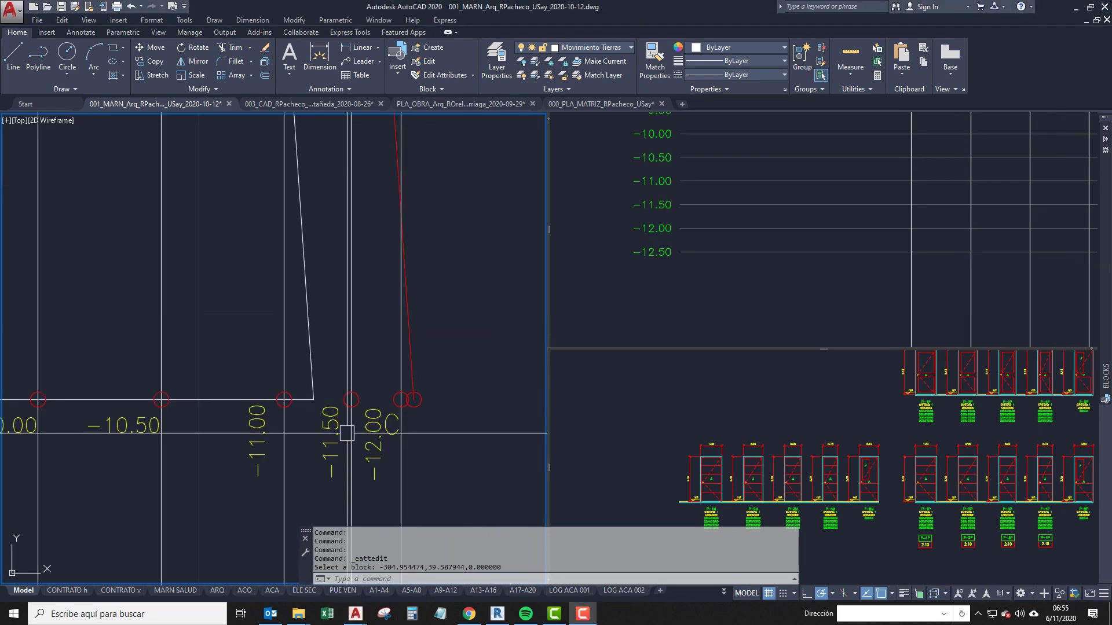
pyautogui.scroll(-4, 247, 375)
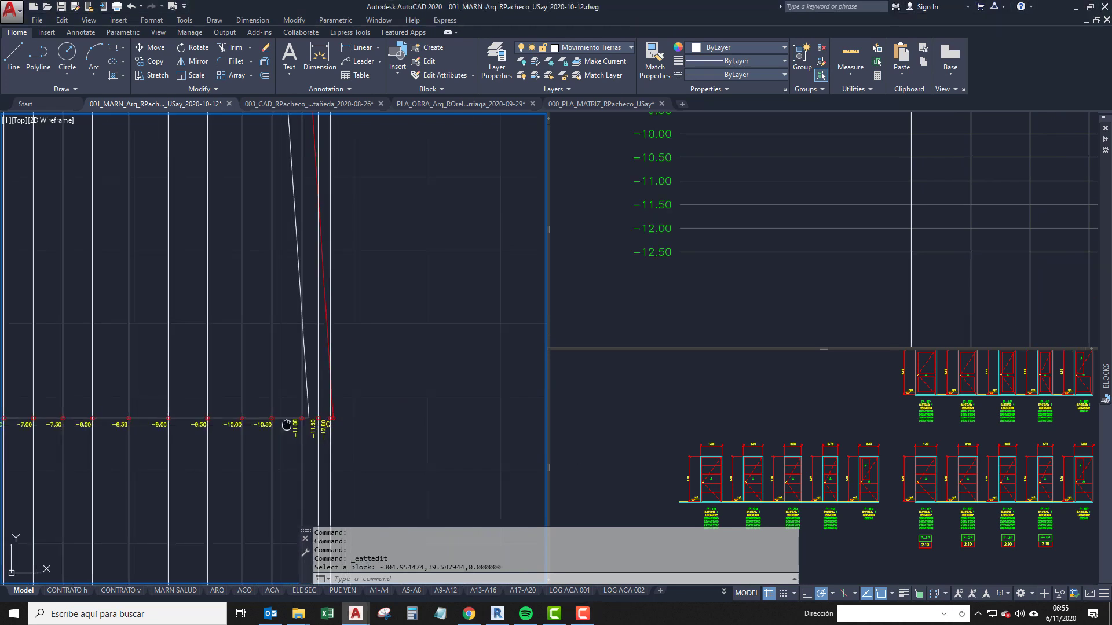
pyautogui.moveTo(246, 374); pyautogui.dragTo(99, 385, button='middle')
pyautogui.moveTo(463, 389); pyautogui.dragTo(155, 391, button='middle')
pyautogui.click(676, 246)
pyautogui.click(272, 385)
pyautogui.scroll(8, 365, 405)
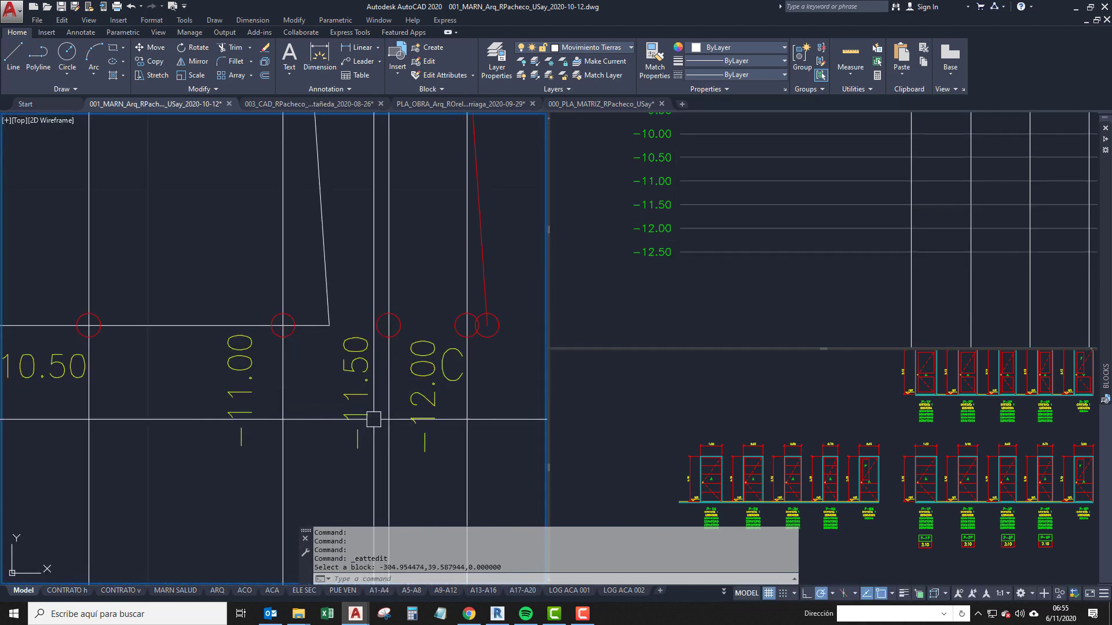
pyautogui.moveTo(365, 410); pyautogui.dragTo(369, 381, button='middle')
pyautogui.scroll(2, 370, 351)
pyautogui.click(369, 349)
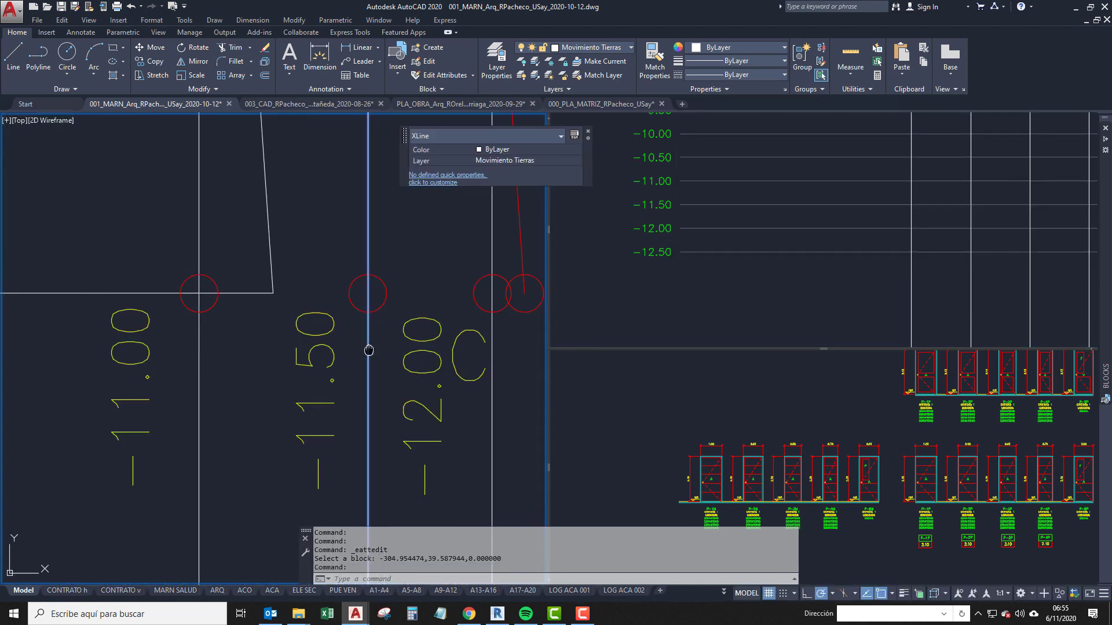
pyautogui.scroll(-2, 367, 350)
pyautogui.moveTo(434, 368); pyautogui.dragTo(309, 368, button='middle')
pyautogui.press('Escape')
pyautogui.scroll(2, 310, 371)
pyautogui.click(326, 351)
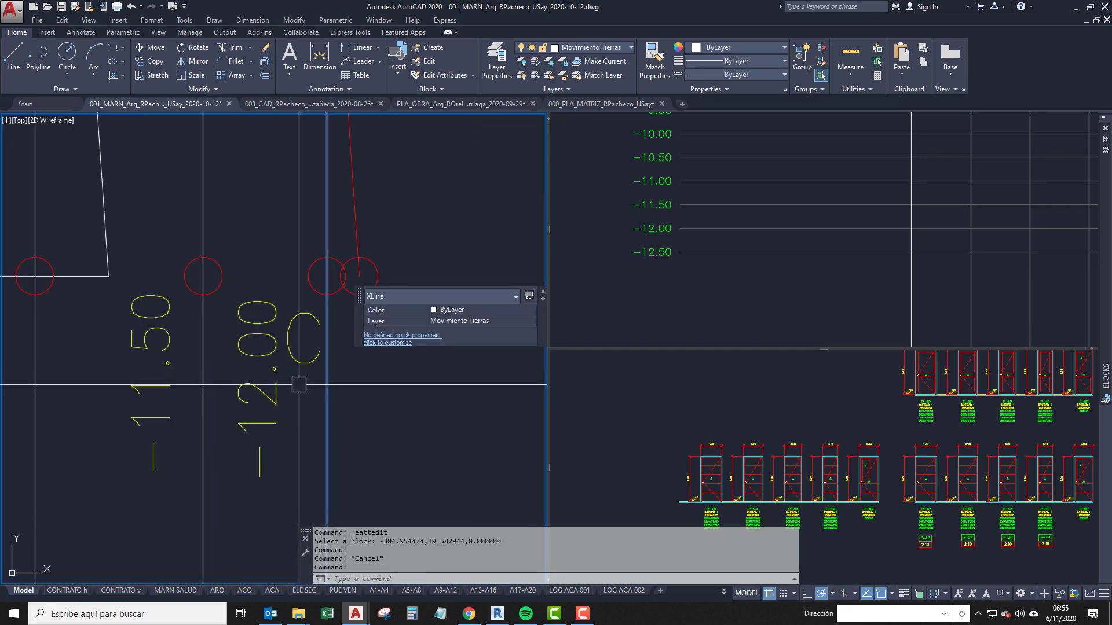
# Trace the profile to its last level crossing near point C and compare it with the -11.50 and -12.00 plan markers.
pyautogui.click(697, 250)
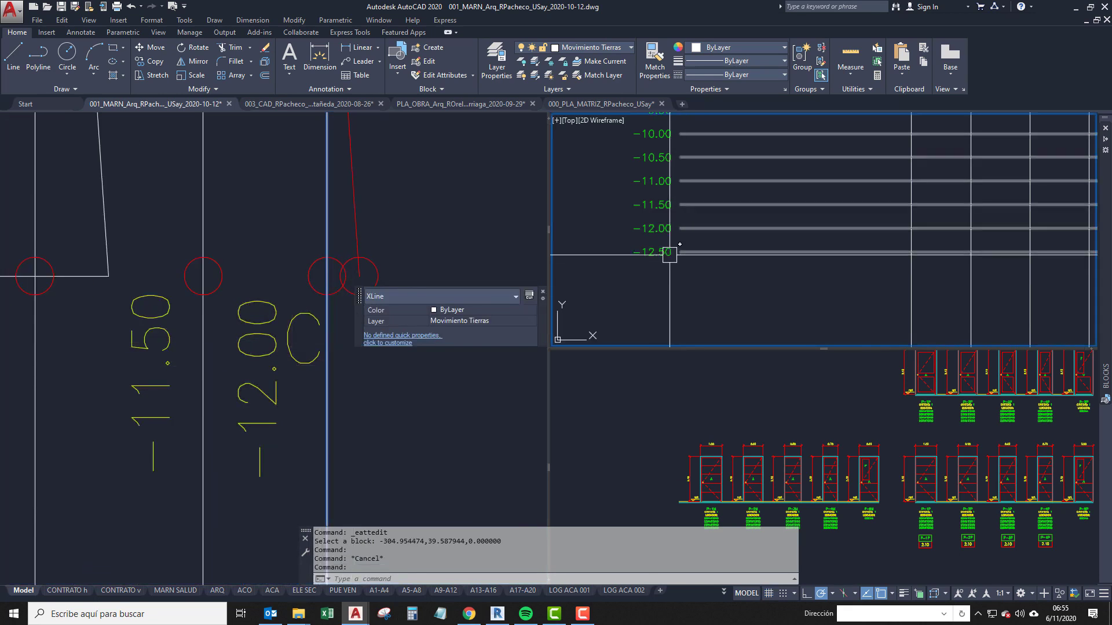
pyautogui.moveTo(898, 230); pyautogui.dragTo(589, 249, button='middle')
pyautogui.moveTo(959, 243); pyautogui.dragTo(602, 236, button='middle')
pyautogui.moveTo(904, 238); pyautogui.dragTo(564, 238, button='middle')
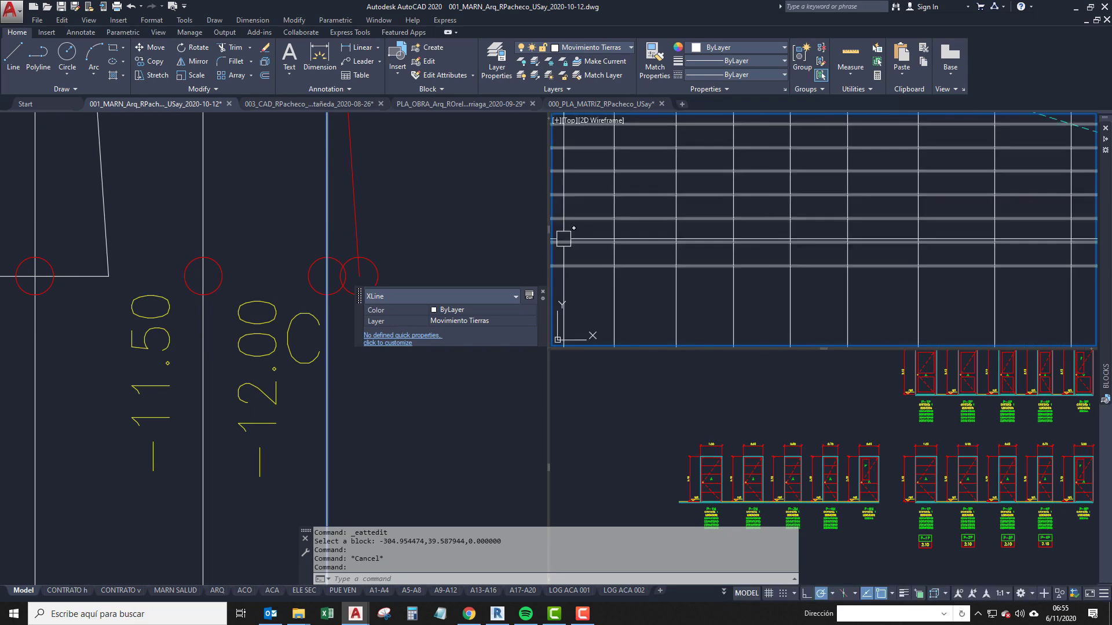
pyautogui.moveTo(1007, 255); pyautogui.dragTo(583, 256, button='middle')
pyautogui.scroll(5, 790, 246)
pyautogui.press('Escape')
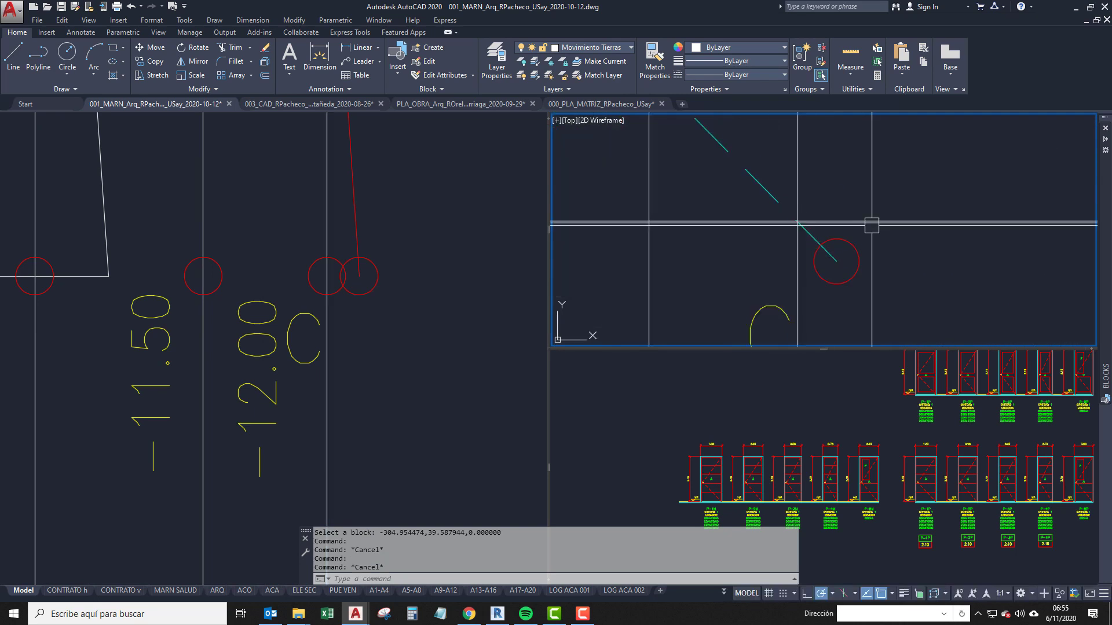
pyautogui.scroll(-1, 845, 237)
pyautogui.moveTo(840, 237); pyautogui.dragTo(775, 197, button='middle')
pyautogui.scroll(-1, 775, 247)
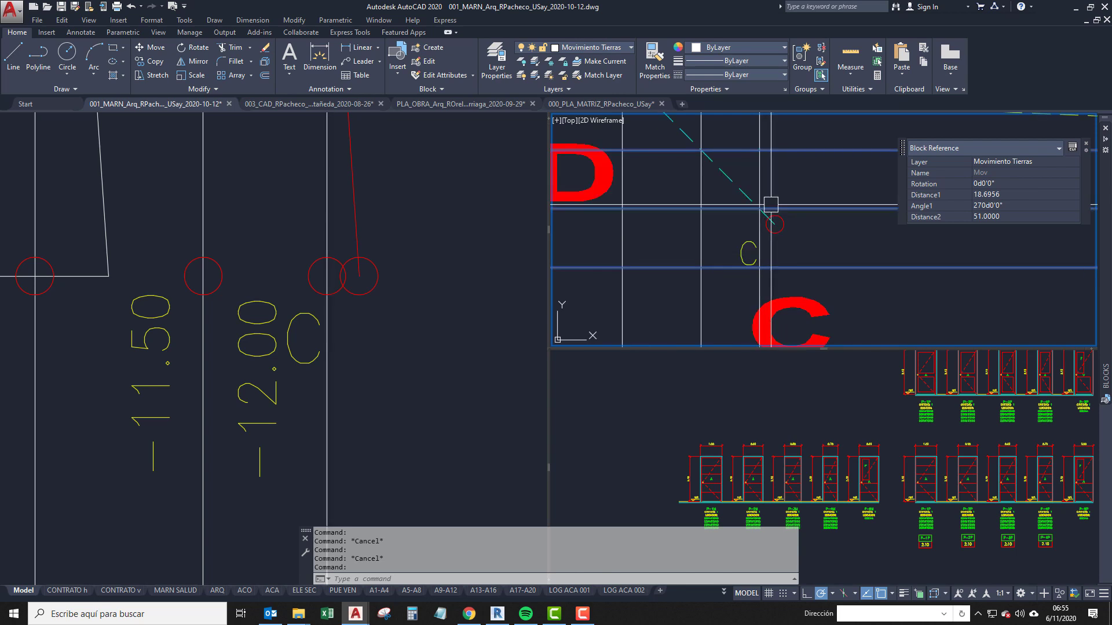
pyautogui.press('Escape')
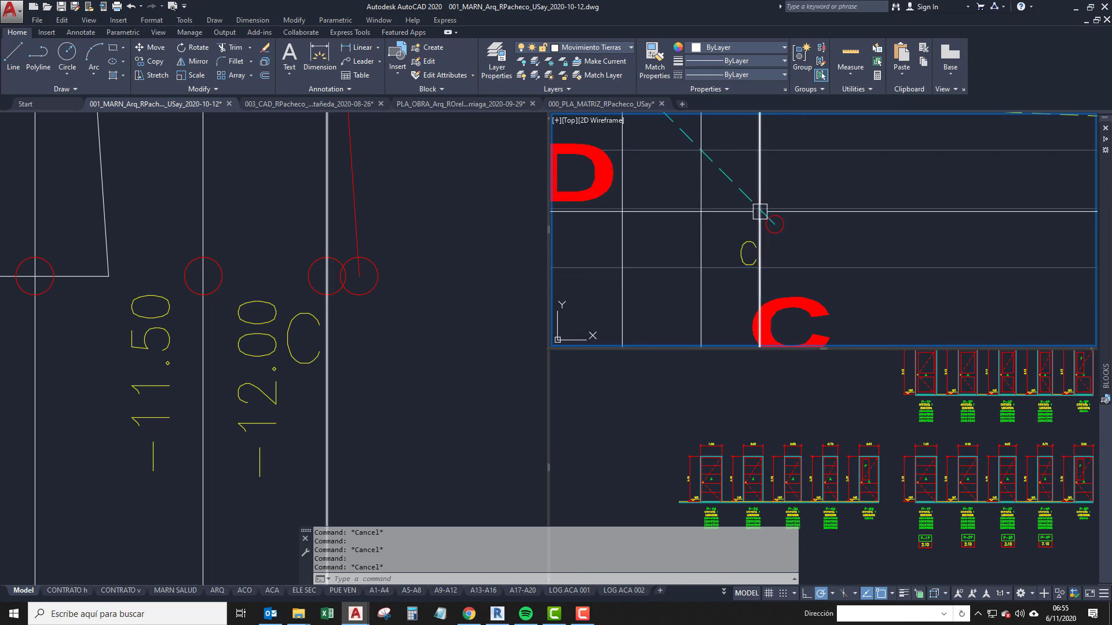
pyautogui.moveTo(327, 276); pyautogui.dragTo(396, 314, button='middle')
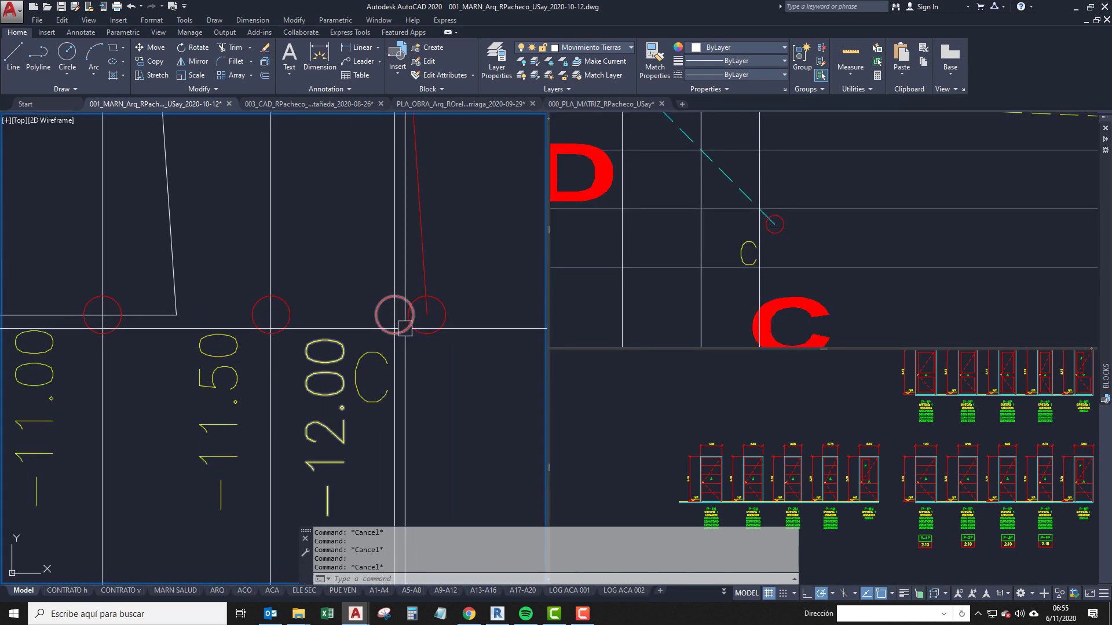
pyautogui.moveTo(234, 372); pyautogui.dragTo(359, 352, button='middle')
pyautogui.scroll(-1, 178, 361)
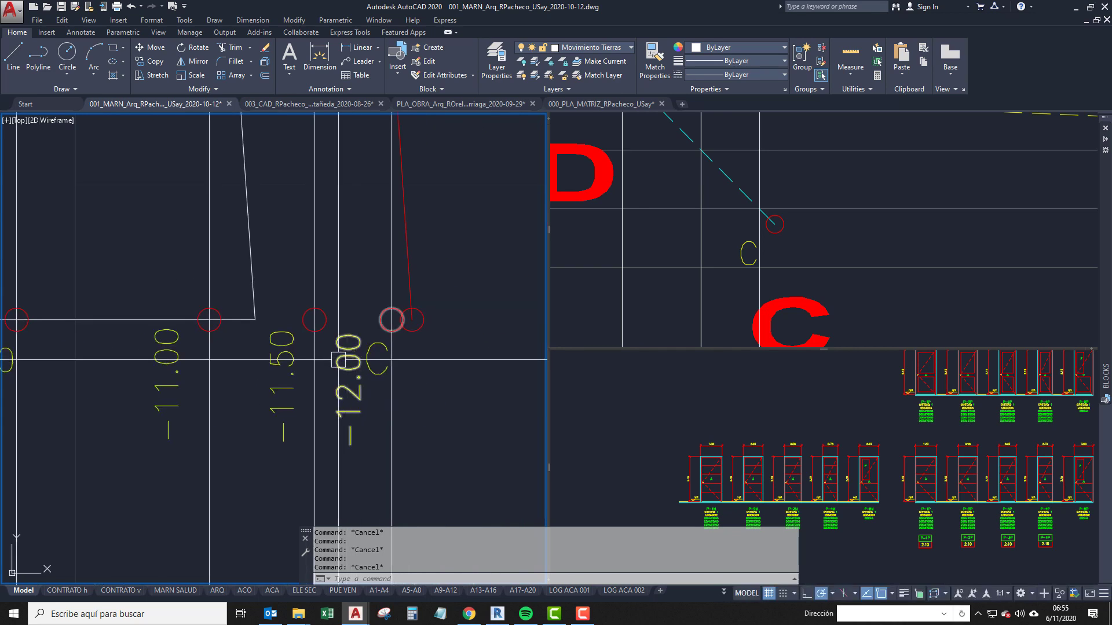
pyautogui.press('Escape')
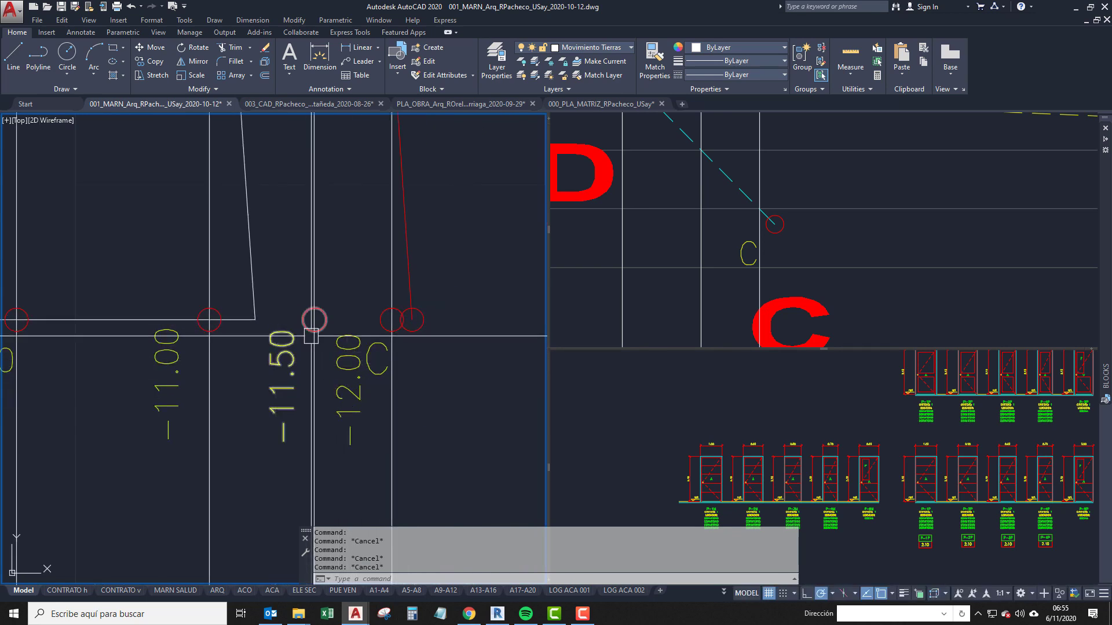
pyautogui.press('F10')
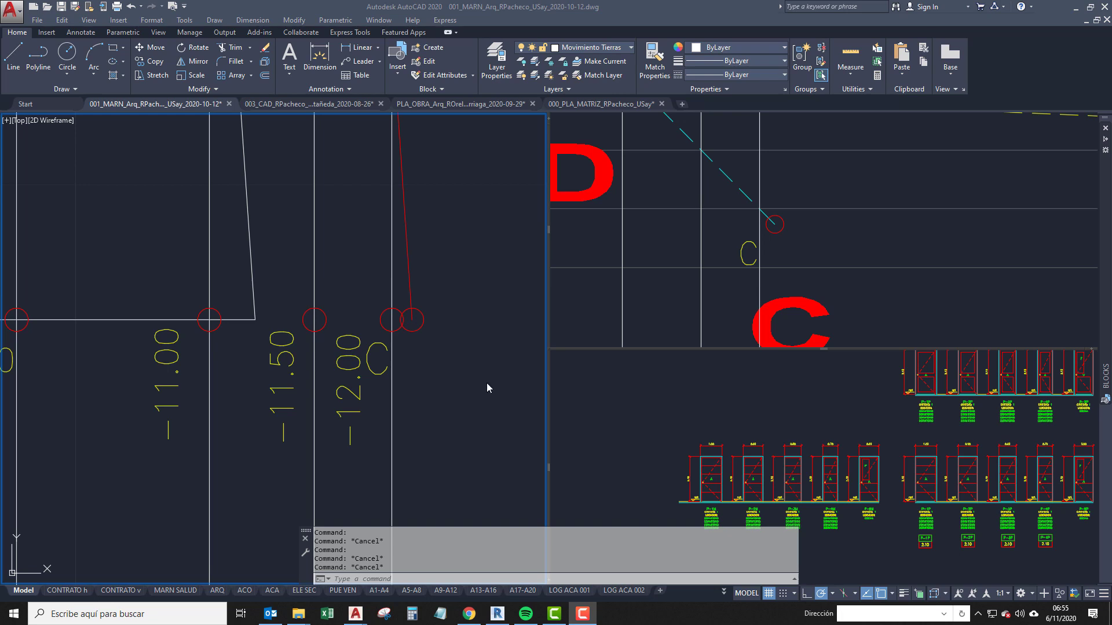
# Reposition the C marker's text to the right of its circle, clear of the -12.00 label.
pyautogui.scroll(5, 417, 315)
pyautogui.scroll(-2, 405, 342)
pyautogui.click(397, 352)
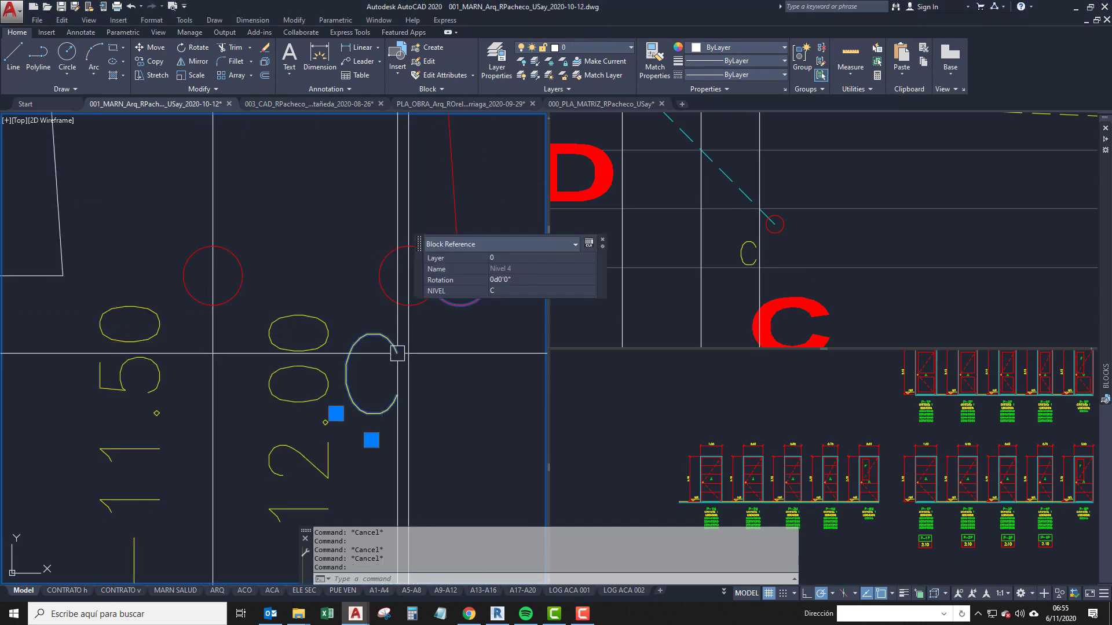
pyautogui.moveTo(397, 353); pyautogui.dragTo(350, 359, button='middle')
pyautogui.click(323, 446)
pyautogui.moveTo(439, 440); pyautogui.dragTo(366, 437, button='middle')
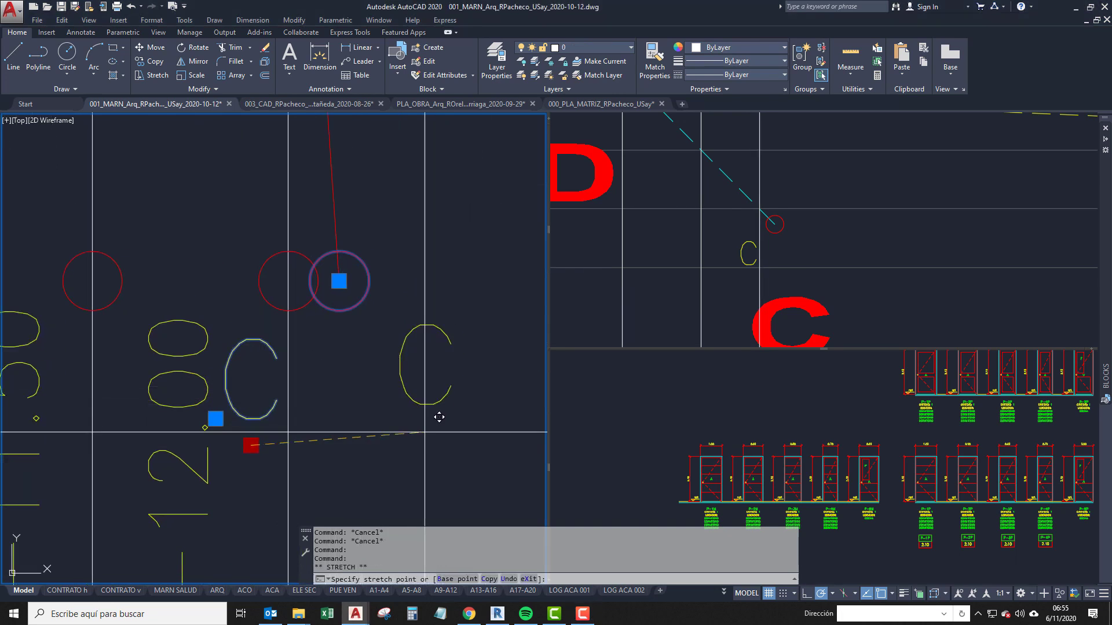
pyautogui.press('Escape')
# Examine the spacing of the -12.00 and C marker circles on the plan against the profile's end at C.
pyautogui.scroll(-3, 457, 399)
pyautogui.scroll(3, 394, 359)
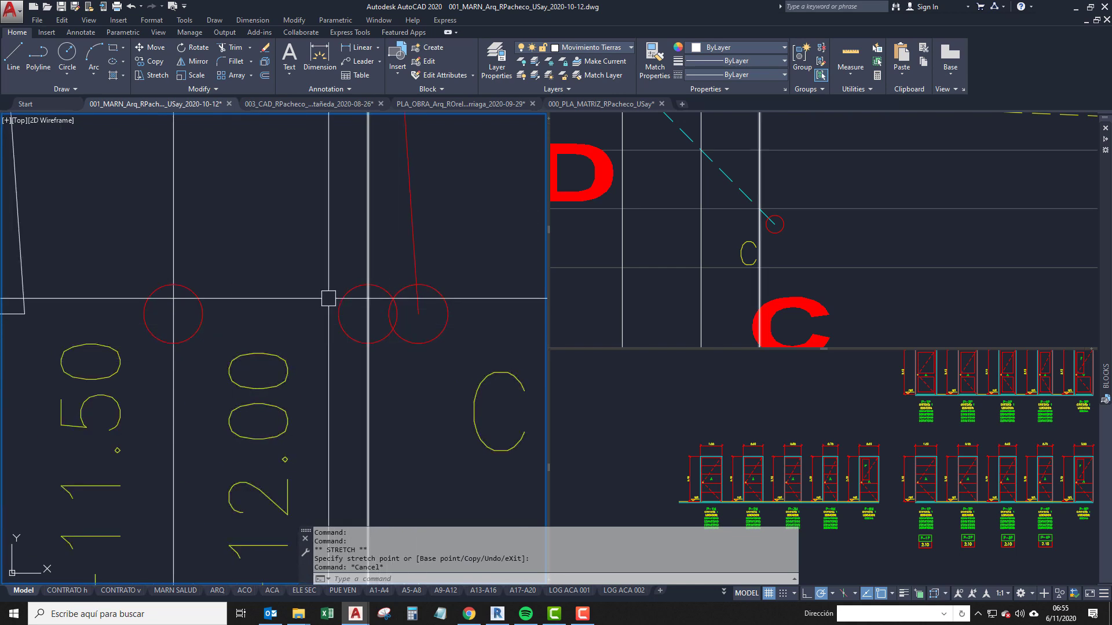
pyautogui.scroll(-2, 307, 288)
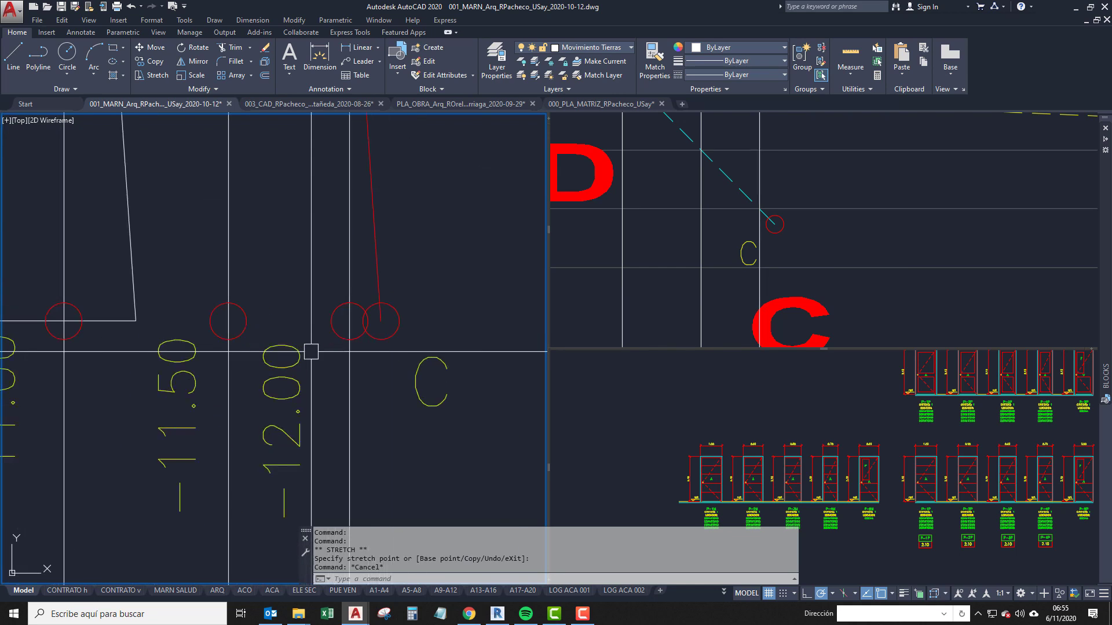
pyautogui.scroll(2, 364, 303)
pyautogui.moveTo(426, 298); pyautogui.dragTo(395, 249, button='middle')
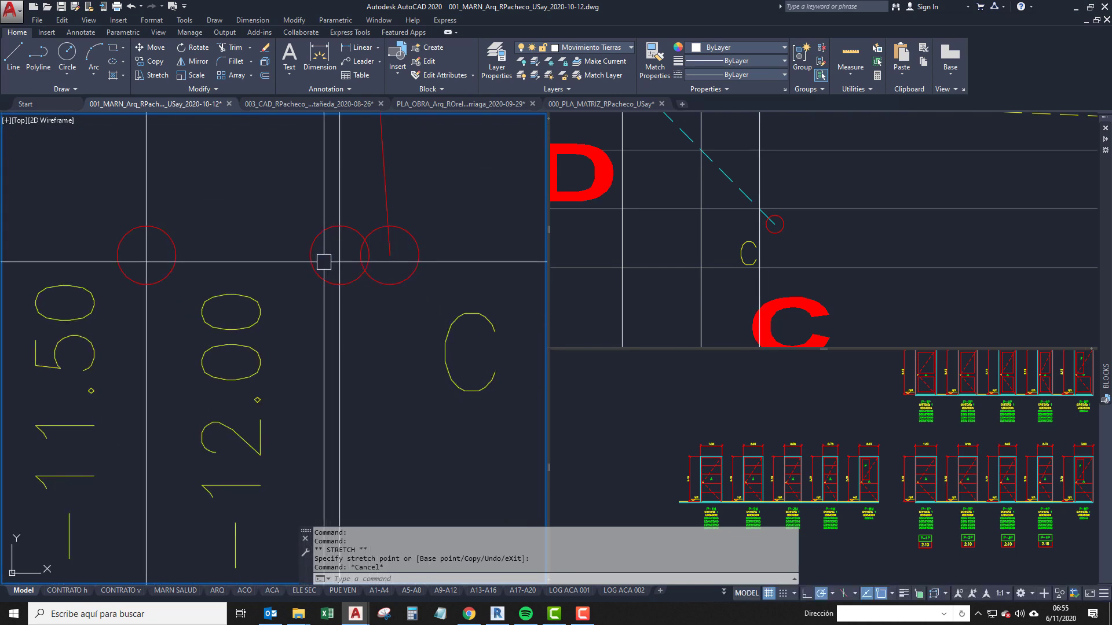
pyautogui.moveTo(326, 260); pyautogui.dragTo(325, 285, button='middle')
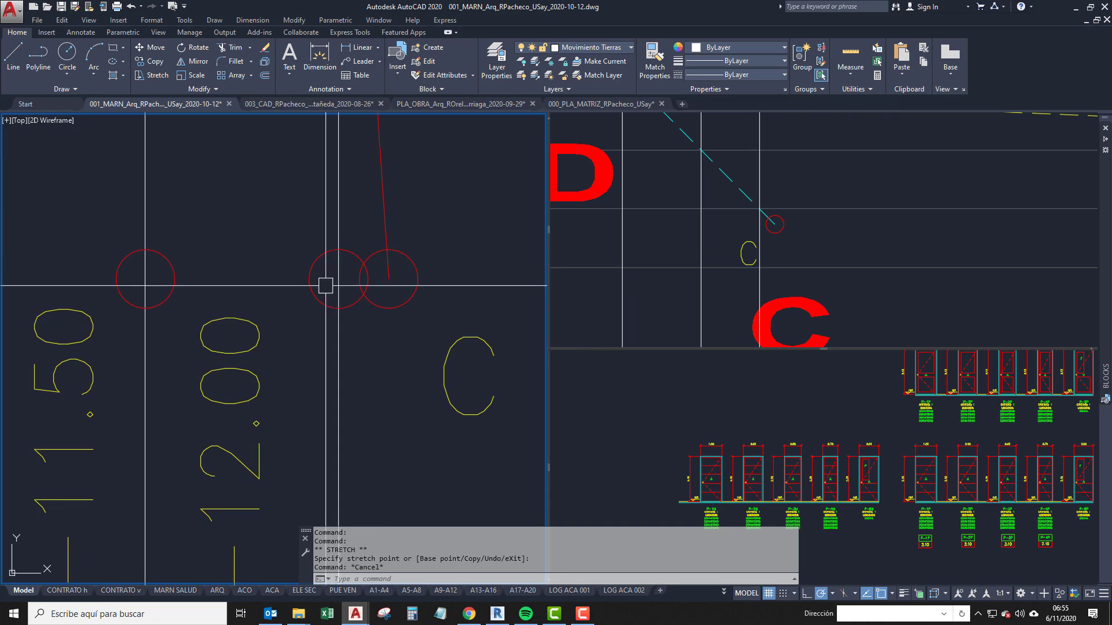
pyautogui.click(409, 297)
pyautogui.press('Escape')
pyautogui.click(867, 229)
pyautogui.click(351, 292)
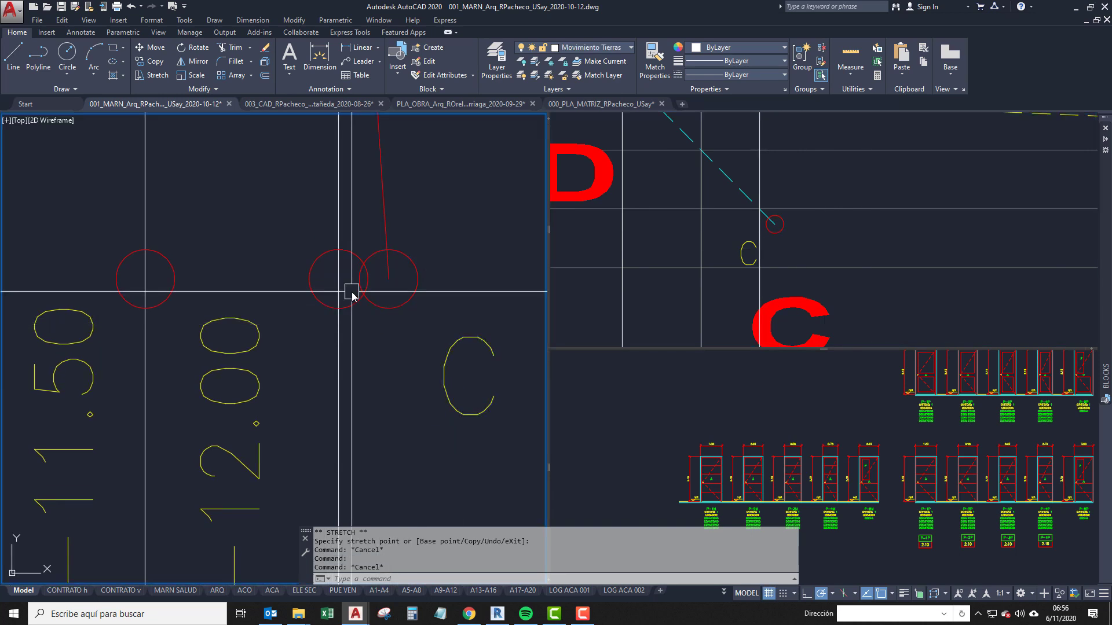
pyautogui.scroll(-2, 388, 299)
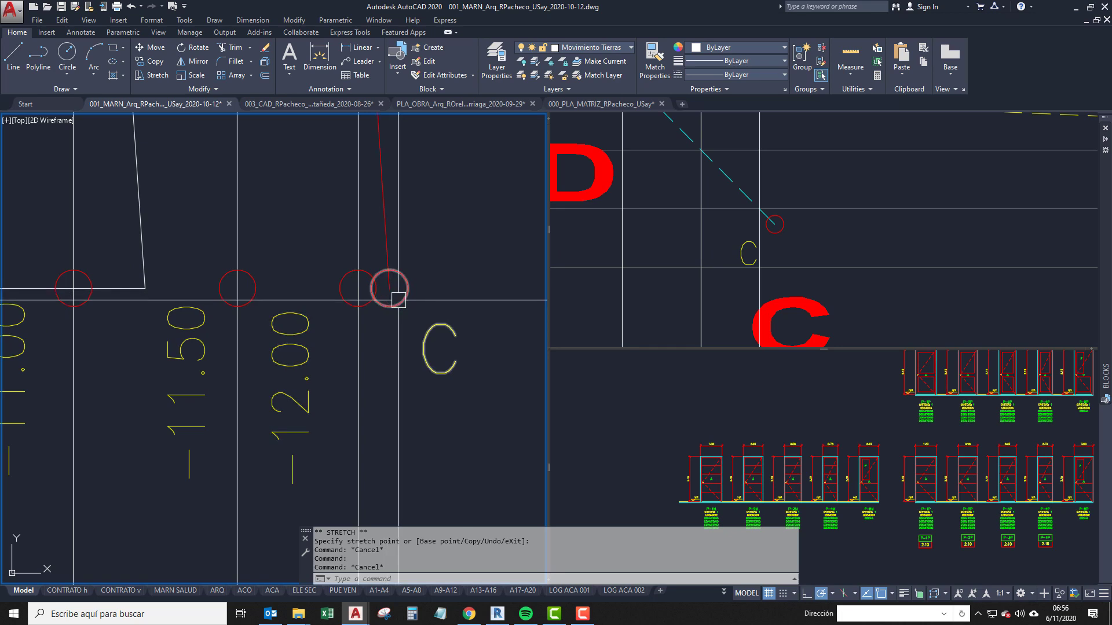
# Copy the C marker in place at its circle's centre on the plan.
pyautogui.click(398, 300)
pyautogui.scroll(4, 406, 292)
pyautogui.write('cc')
pyautogui.press('Return')
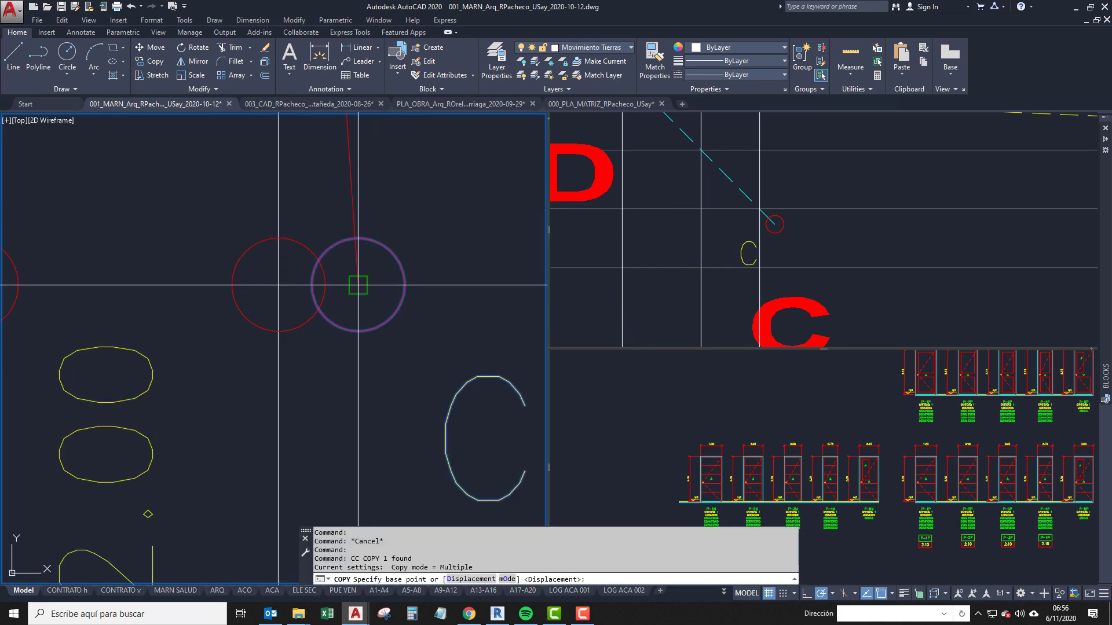
pyautogui.click(358, 284)
pyautogui.click(358, 285)
pyautogui.press('Return')
pyautogui.scroll(-2, 373, 355)
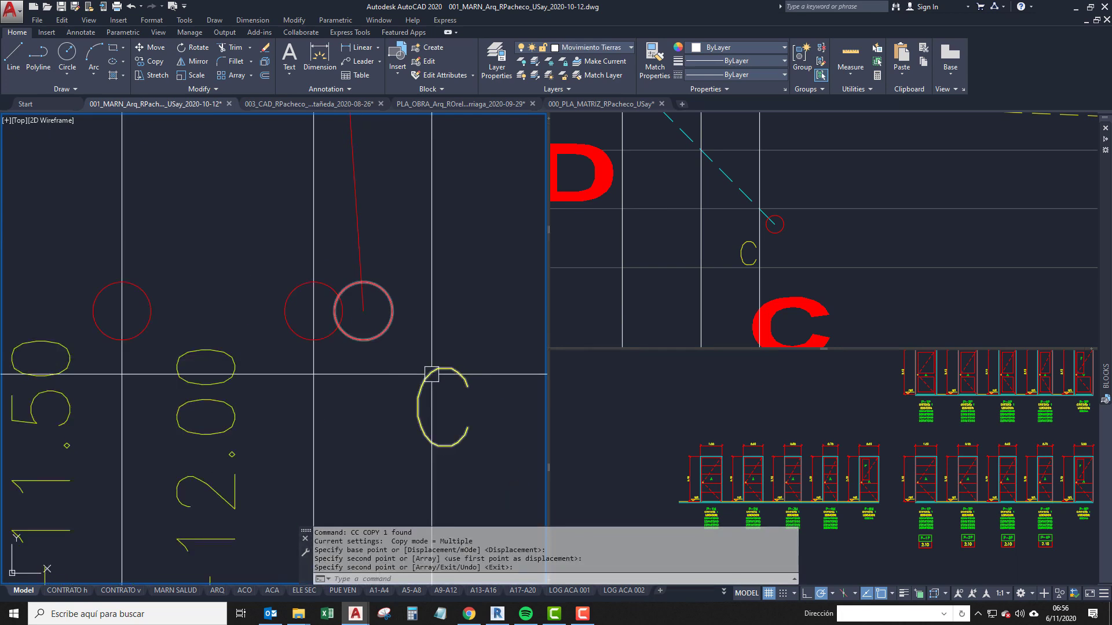
pyautogui.press('Return')
# Shift the duplicate marker's text to the upper right of the circle, above the original C label.
pyautogui.click(432, 374)
pyautogui.moveTo(431, 374); pyautogui.dragTo(339, 384, button='middle')
pyautogui.click(352, 478)
pyautogui.click(374, 337)
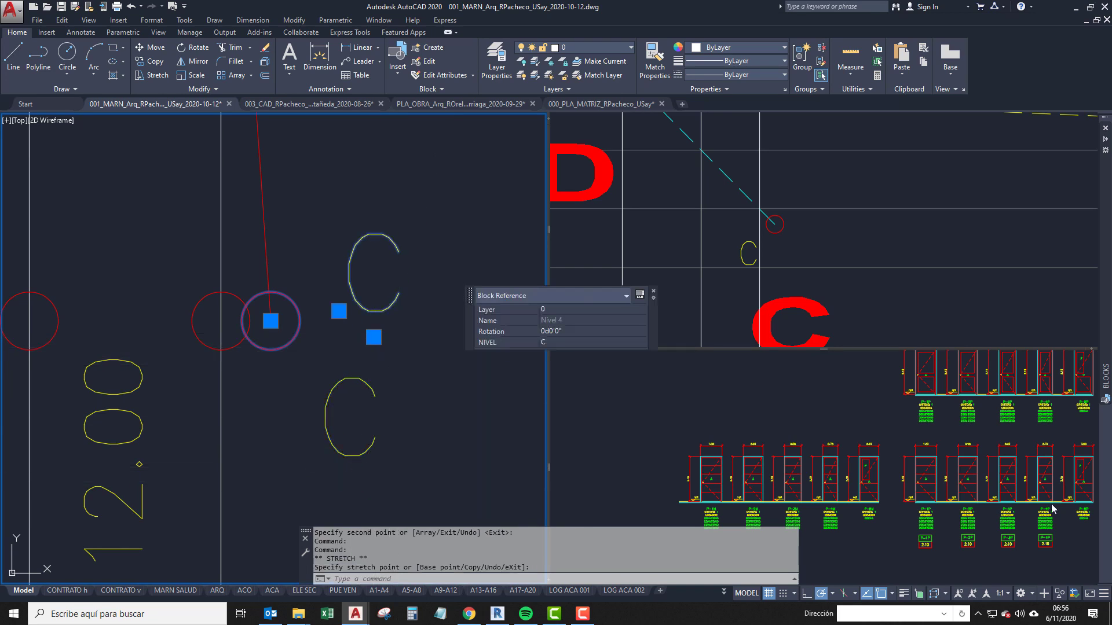
pyautogui.press('Escape')
pyautogui.scroll(-3, 376, 380)
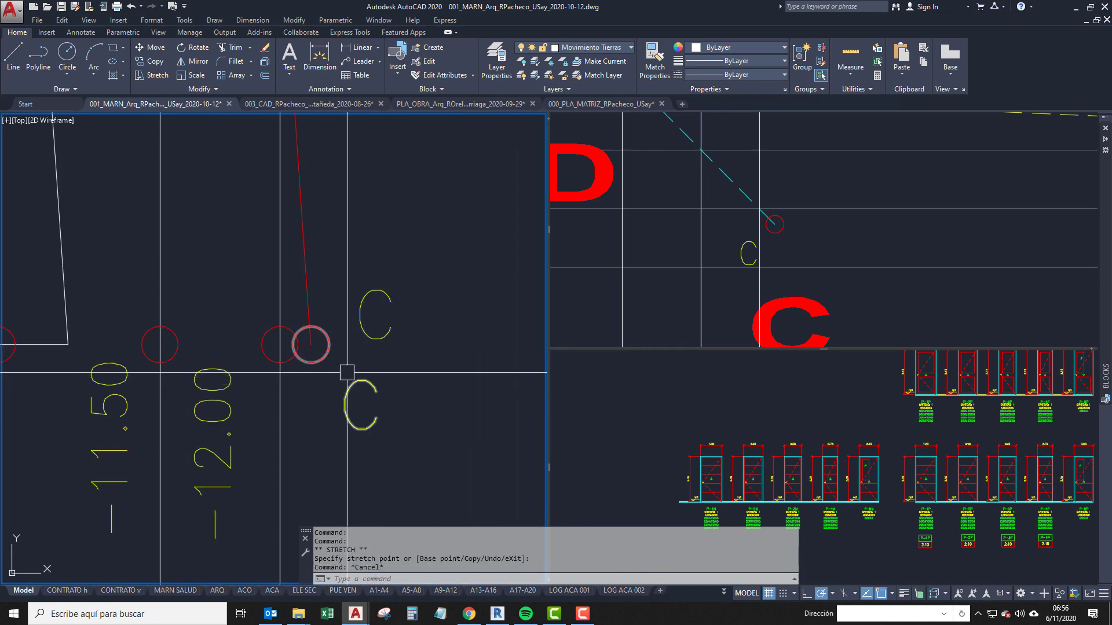
pyautogui.scroll(2, 347, 373)
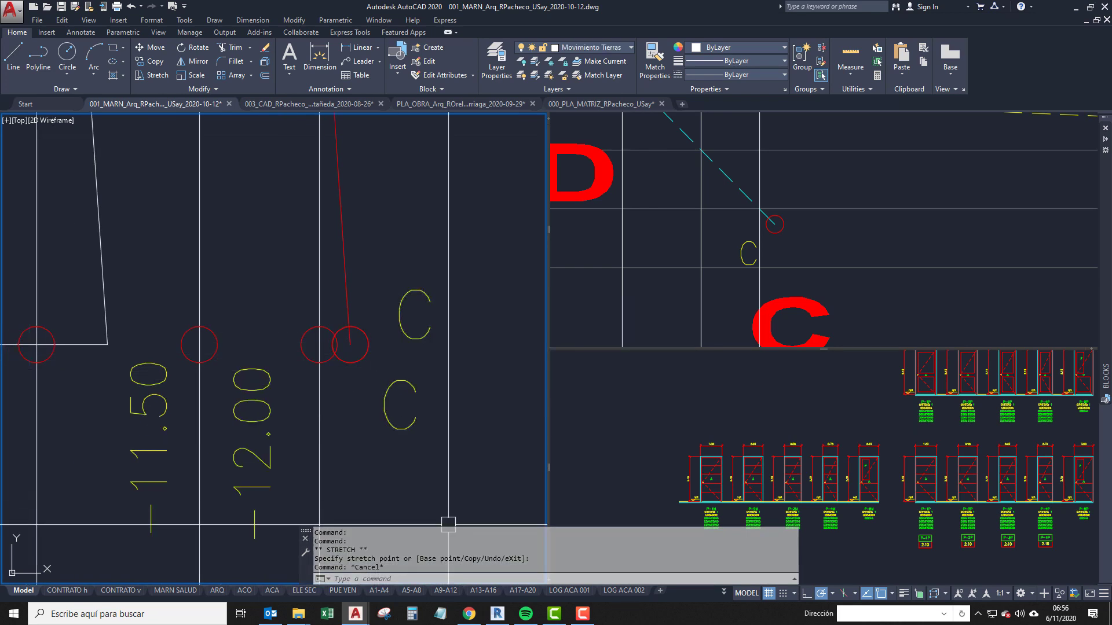
# Examine the two coincident C markers on the plan in relation to the neighbouring level markers up to -12.00.
pyautogui.click(398, 311)
pyautogui.scroll(-4, 396, 361)
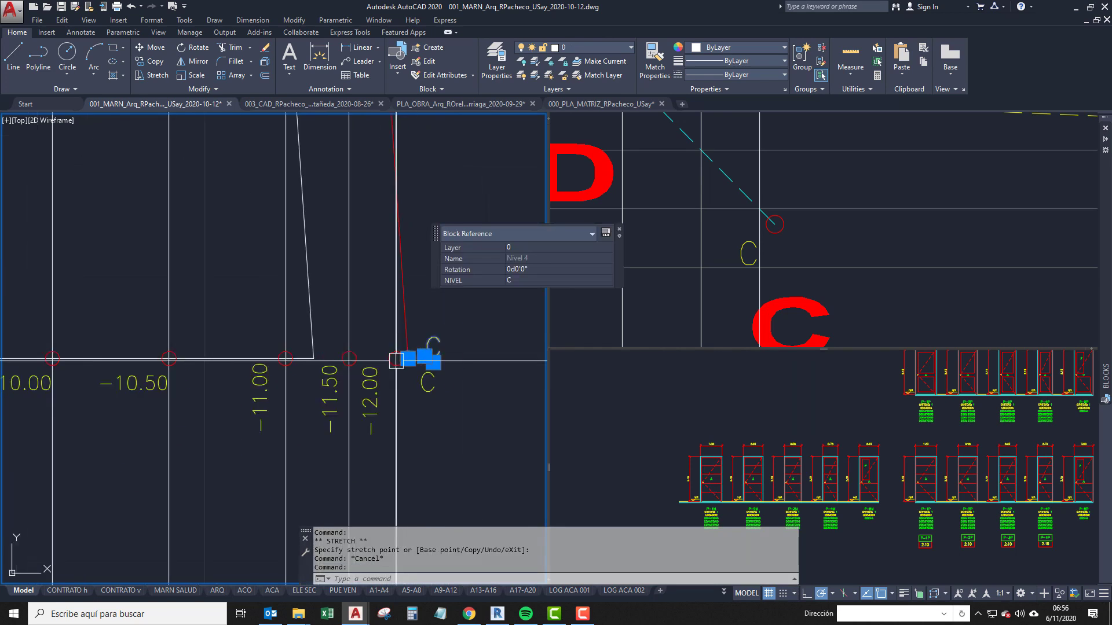
pyautogui.scroll(-2, 397, 360)
pyautogui.scroll(-2, 186, 310)
pyautogui.scroll(-4, 193, 325)
pyautogui.moveTo(186, 311); pyautogui.dragTo(244, 360, button='middle')
pyautogui.scroll(3, 345, 380)
pyautogui.scroll(1, 345, 380)
pyautogui.moveTo(360, 400); pyautogui.dragTo(136, 386, button='middle')
pyautogui.scroll(2, 280, 382)
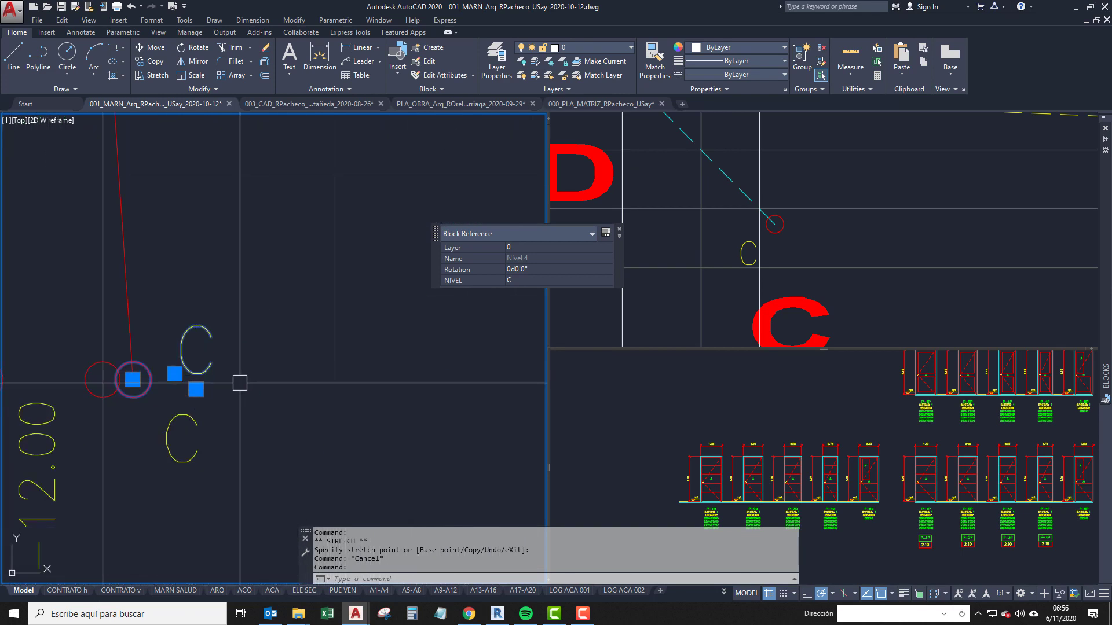
pyautogui.scroll(-2, 240, 383)
pyautogui.press('Escape')
pyautogui.scroll(4, 333, 364)
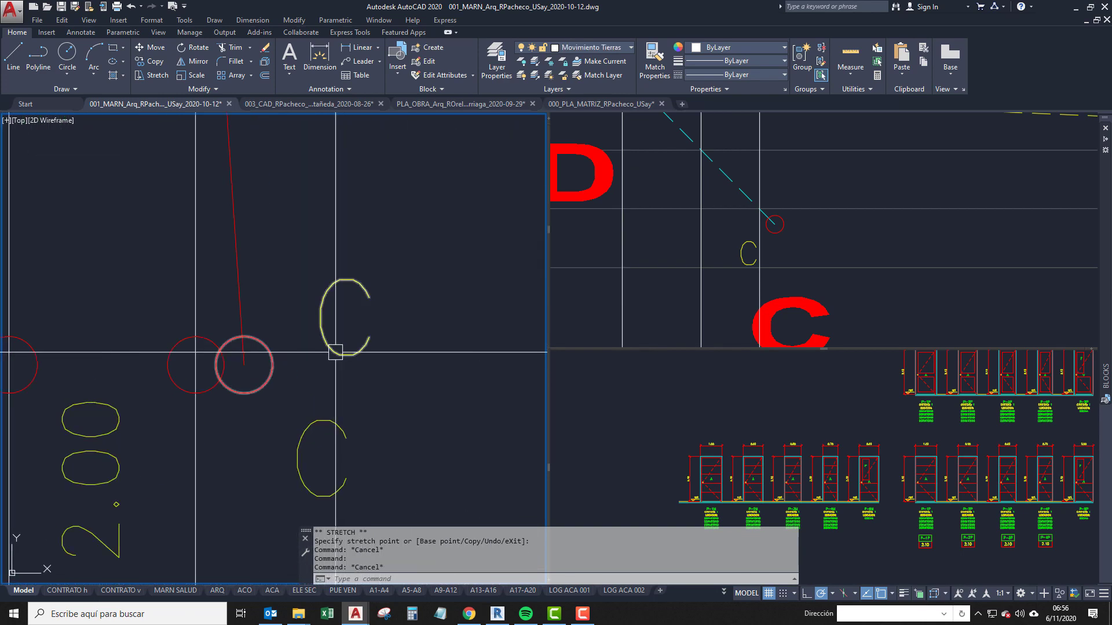
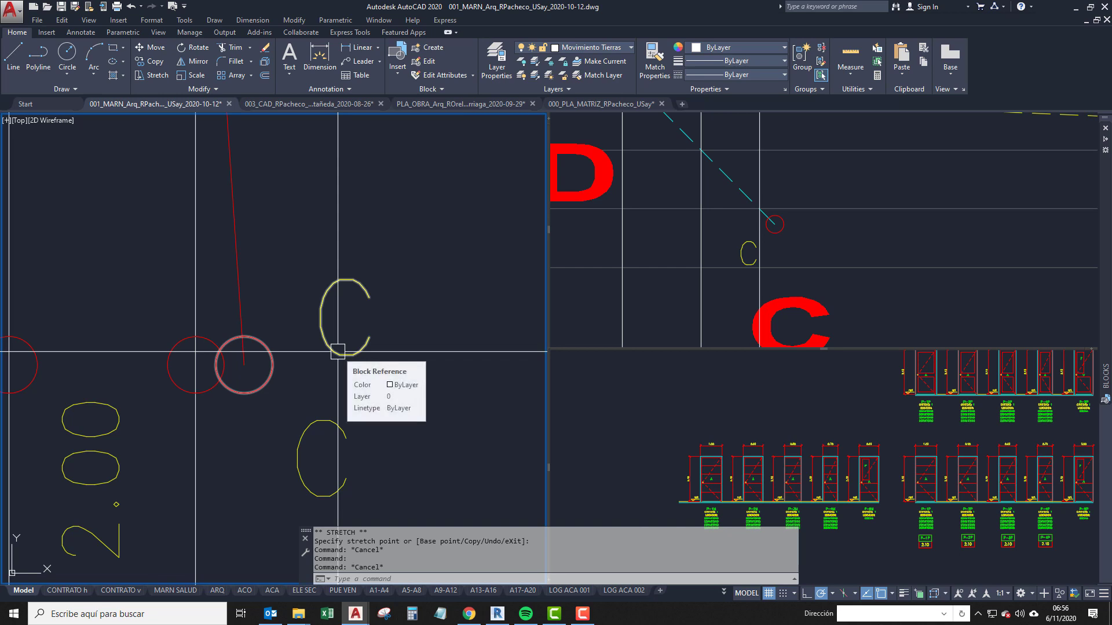
pyautogui.scroll(-1, 337, 351)
pyautogui.moveTo(333, 361)
pyautogui.mouseDown(button='middle')
pyautogui.moveTo(405, 371)
pyautogui.moveTo(245, 358)
pyautogui.moveTo(315, 363)
pyautogui.moveTo(325, 341)
pyautogui.mouseUp(button='middle')
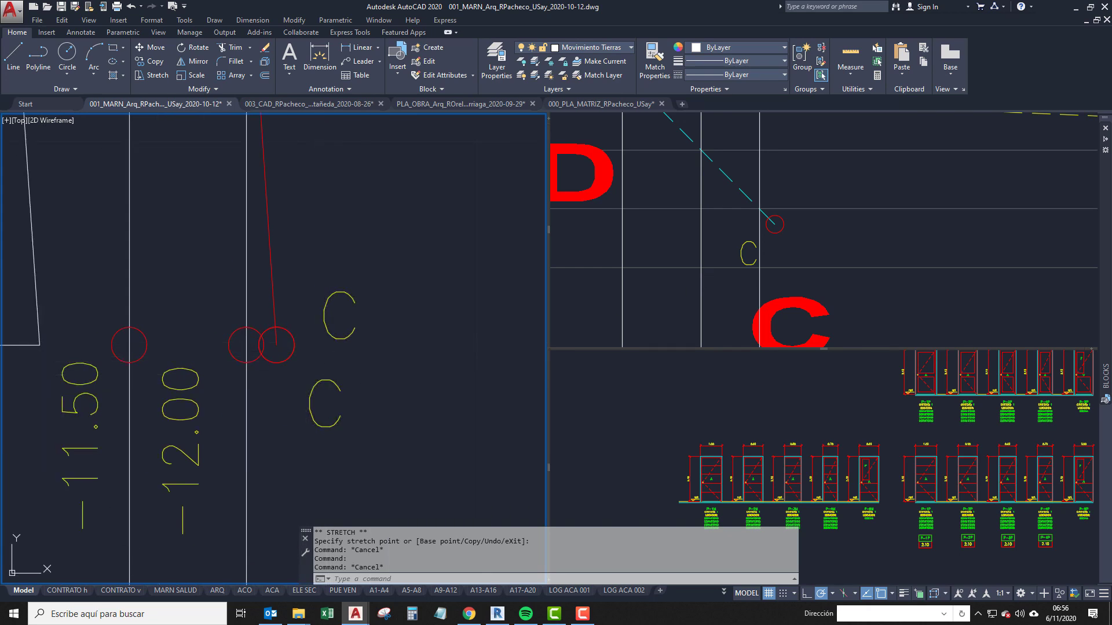
# Change the duplicate marker's NIVEL attribute to BM1.
pyautogui.click(782, 233)
pyautogui.click(781, 234)
pyautogui.press('Escape')
pyautogui.click(347, 359)
pyautogui.click(340, 337)
pyautogui.press('Escape')
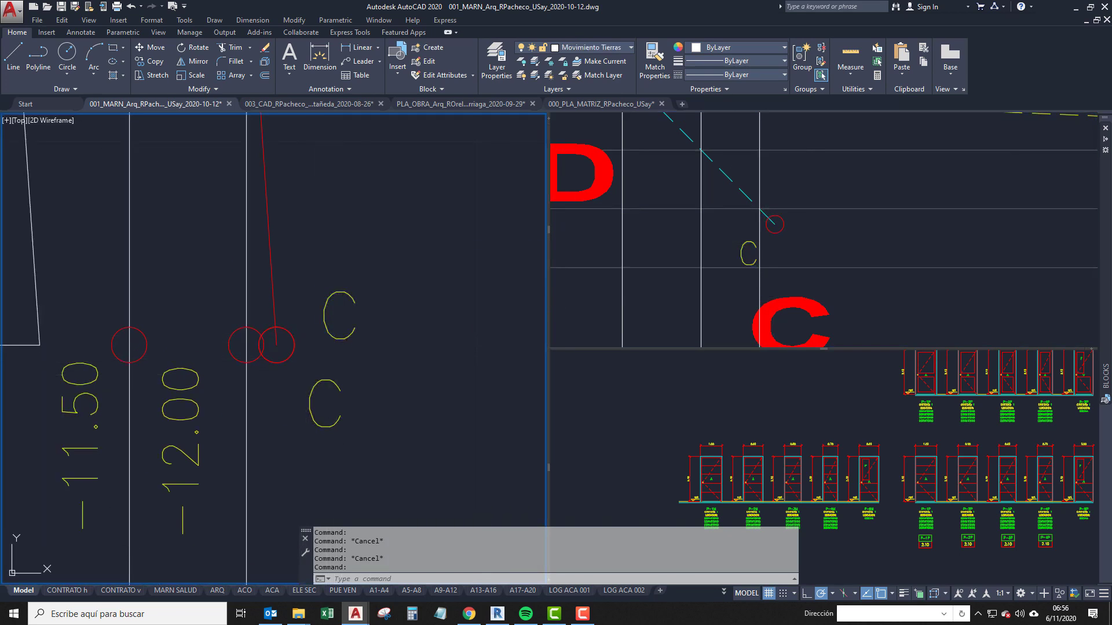
pyautogui.doubleClick(343, 346)
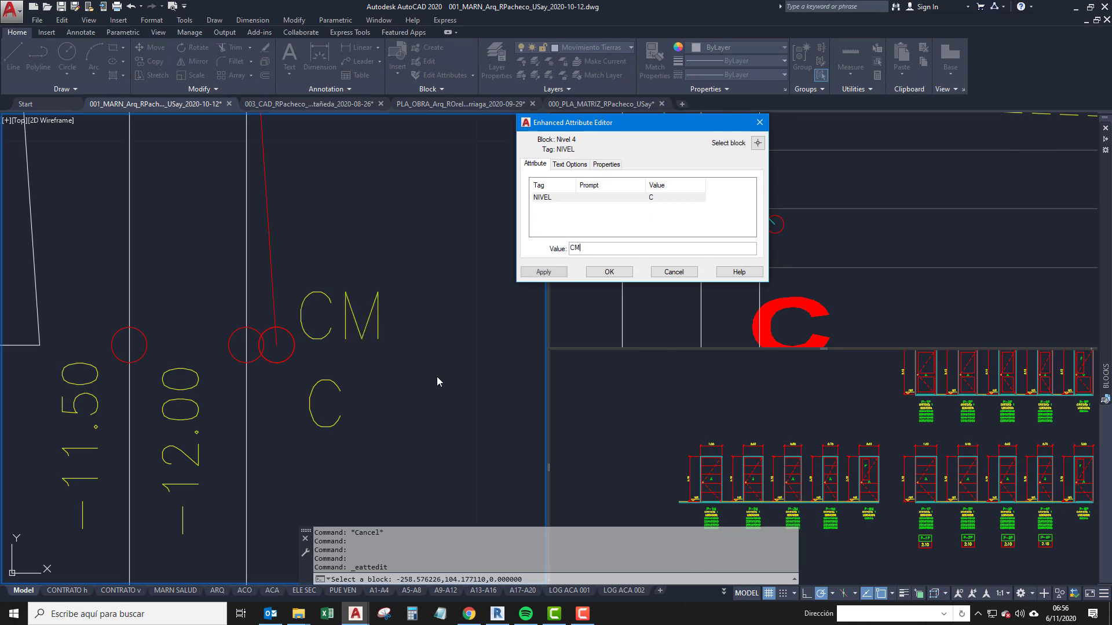
pyautogui.write('MB')
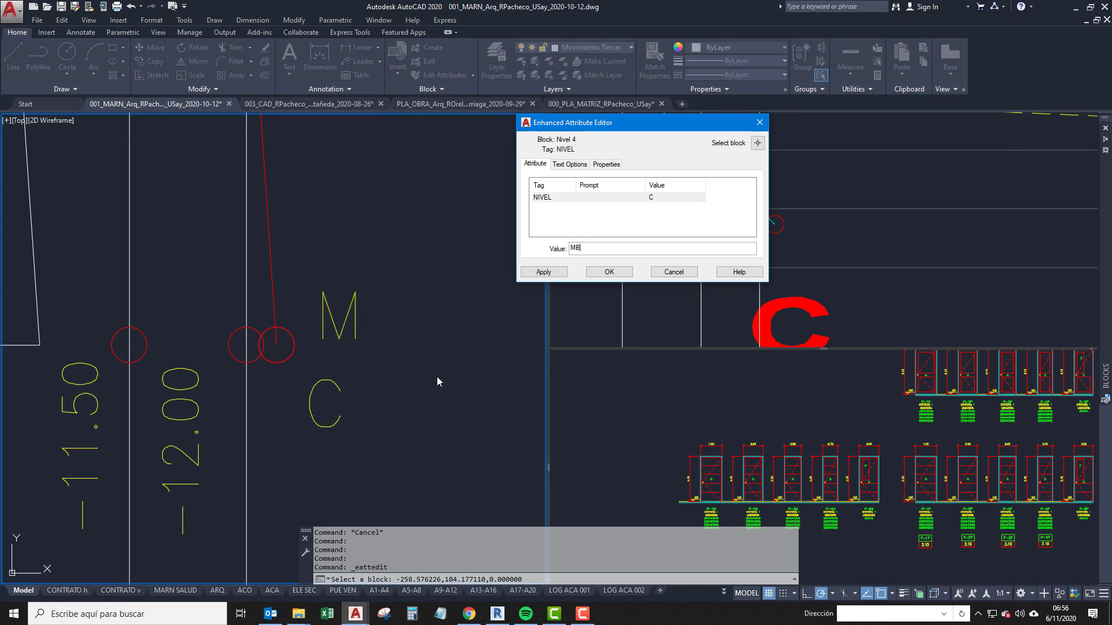
pyautogui.press('BackSpace')
pyautogui.press('BackSpace')
pyautogui.write('BM1')
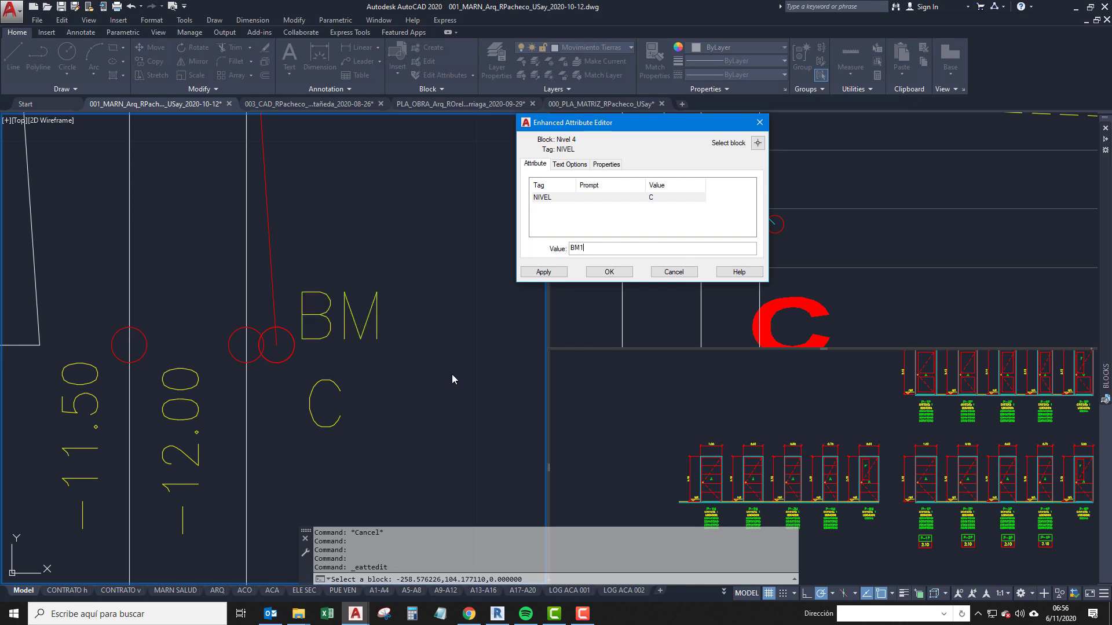
pyautogui.click(609, 272)
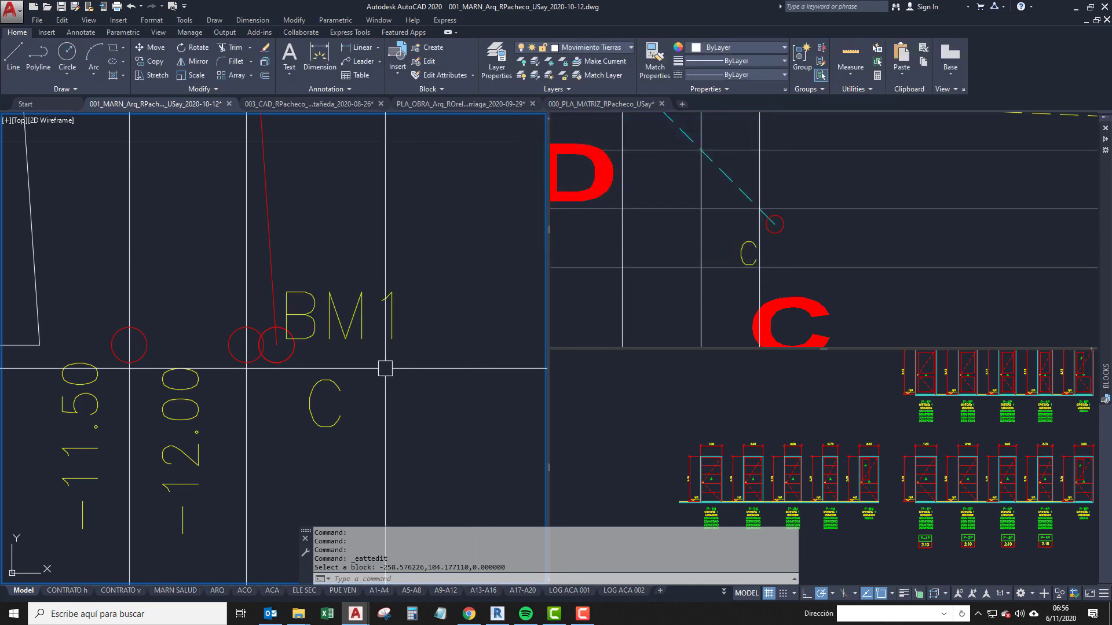
# Add a vertical linear dimension from the profile's end at C to the reference level line, placed beyond the grid's end.
pyautogui.click(806, 253)
pyautogui.scroll(-2, 807, 253)
pyautogui.scroll(4, 781, 230)
pyautogui.moveTo(801, 247); pyautogui.dragTo(770, 288, button='middle')
pyautogui.scroll(-6, 774, 291)
pyautogui.scroll(2, 775, 264)
pyautogui.write('dli')
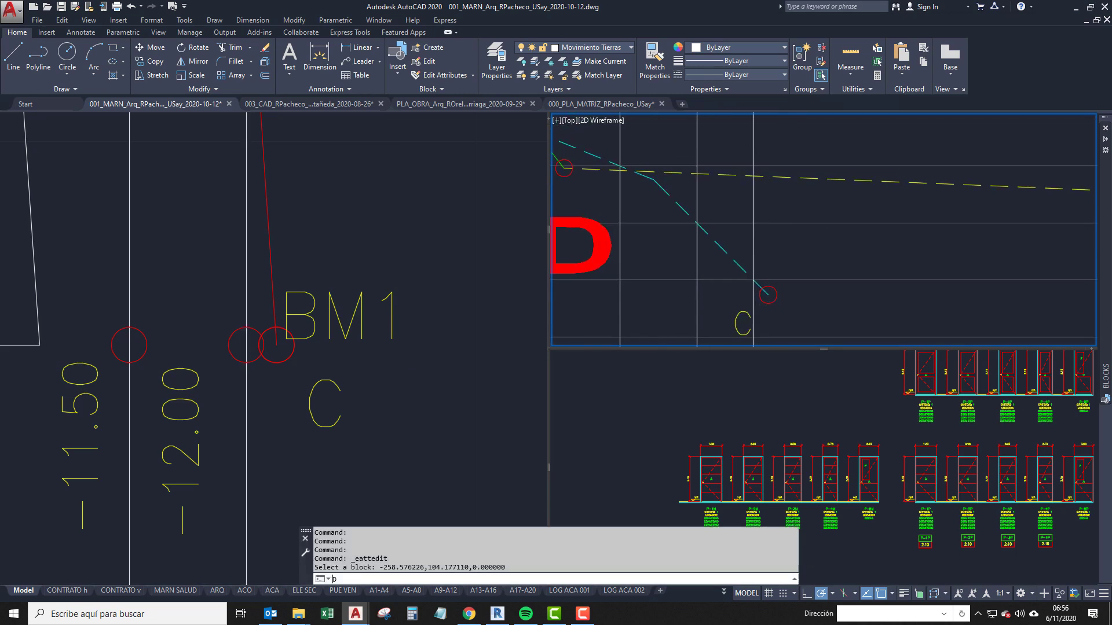
pyautogui.press('Return')
pyautogui.scroll(3, 758, 262)
pyautogui.scroll(8, 764, 255)
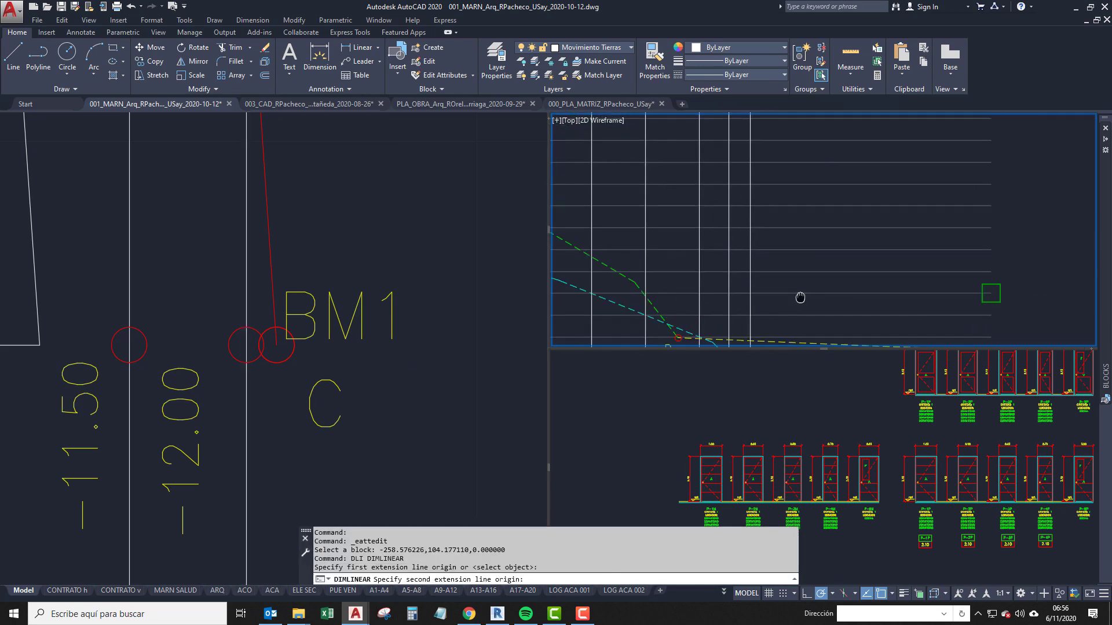
pyautogui.scroll(4, 784, 233)
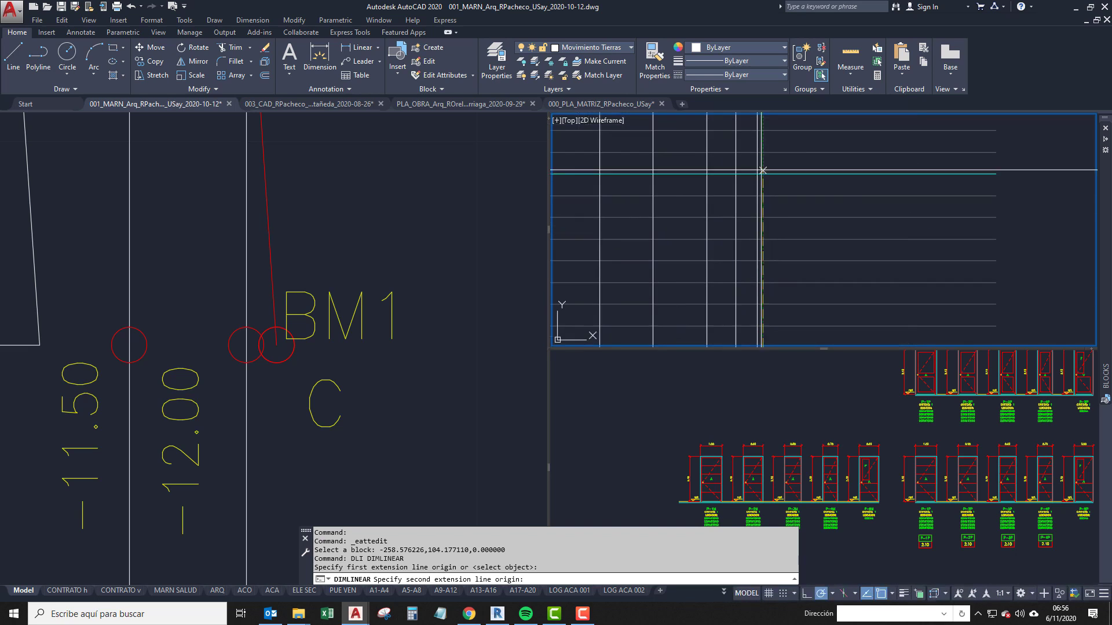
pyautogui.click(759, 183)
pyautogui.scroll(-3, 760, 183)
pyautogui.moveTo(950, 182); pyautogui.dragTo(828, 181, button='middle')
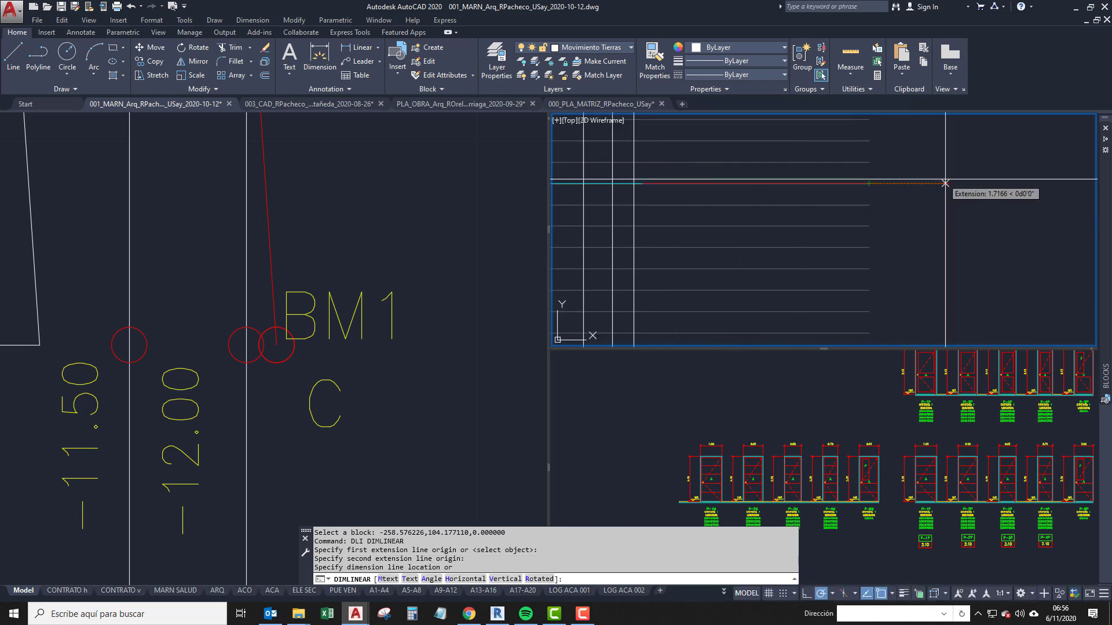
pyautogui.click(944, 183)
# Read the new vertical dimension's value and trace its extension line back to the profile's point C.
pyautogui.scroll(-3, 873, 268)
pyautogui.moveTo(872, 293); pyautogui.dragTo(780, 221, button='middle')
pyautogui.scroll(6, 899, 186)
pyautogui.click(922, 168)
pyautogui.click(872, 216)
pyautogui.scroll(4, 781, 221)
pyautogui.press('Escape')
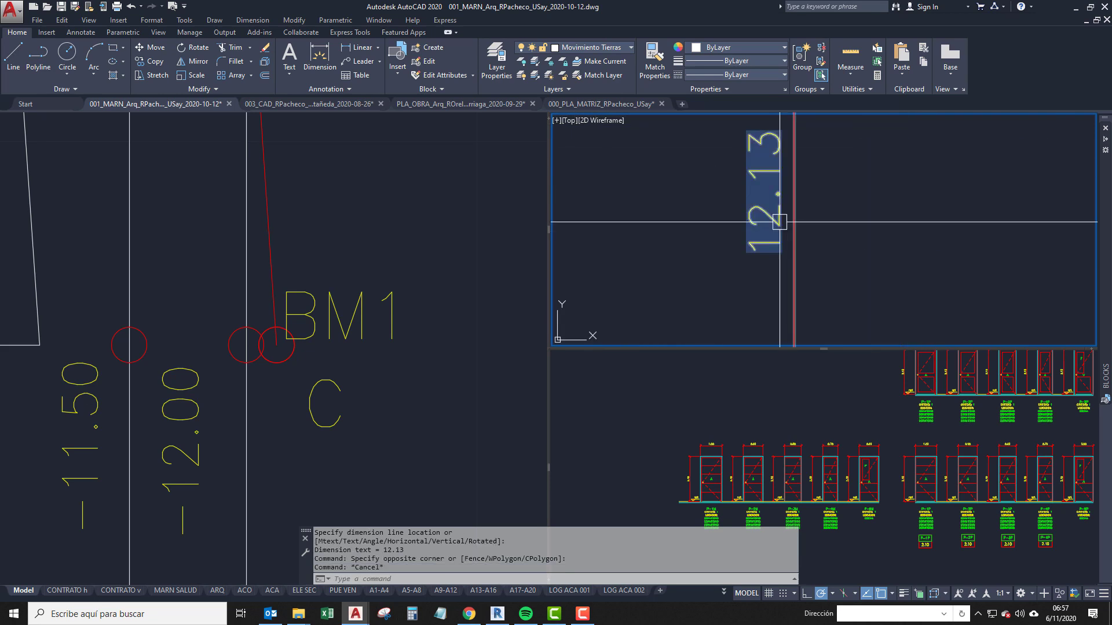
pyautogui.scroll(-2, 780, 207)
pyautogui.moveTo(720, 342); pyautogui.dragTo(943, 97, button='middle')
pyautogui.scroll(2, 741, 216)
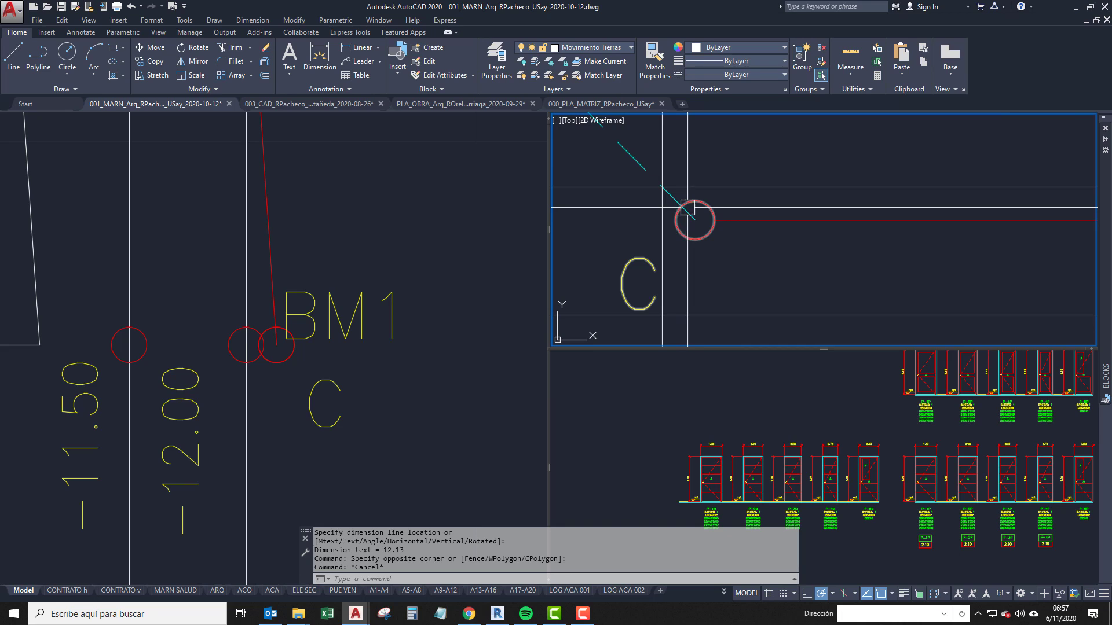
# Extend the BM1 marker's NIVEL attribute to BM1 -12.13 and check it against the profile dimension.
pyautogui.click(386, 351)
pyautogui.doubleClick(394, 323)
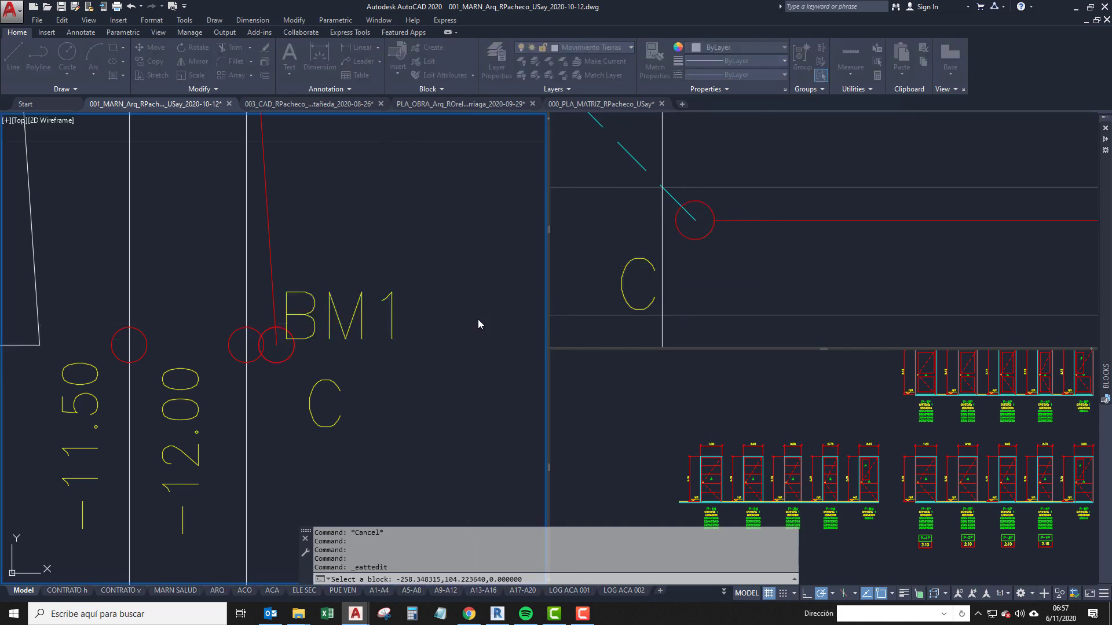
pyautogui.write('-2')
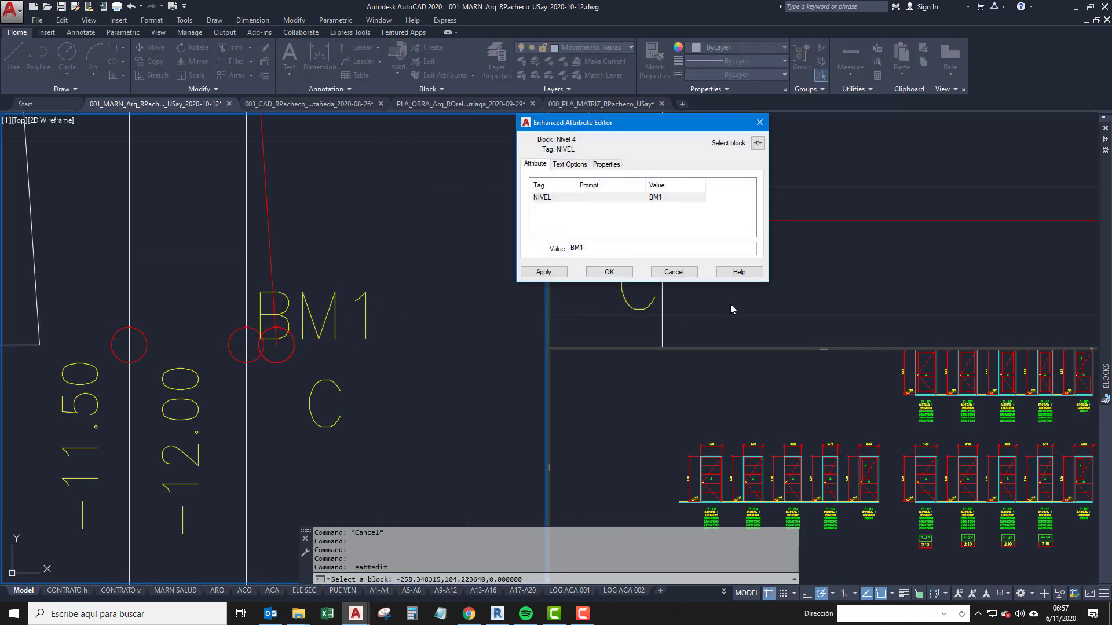
pyautogui.press('BackSpace')
pyautogui.write('12.13')
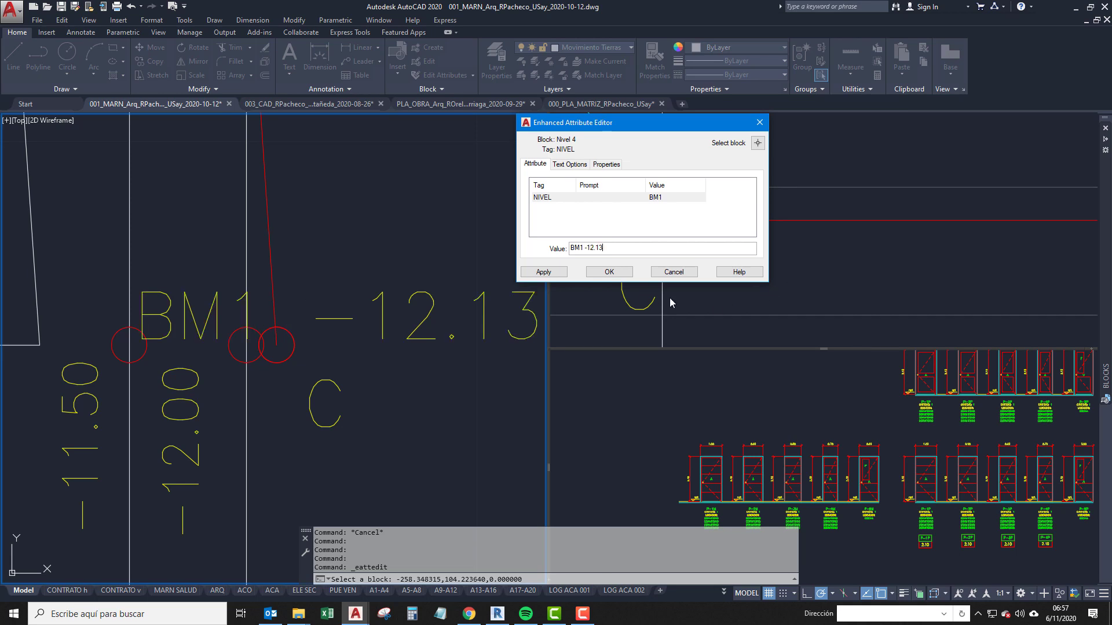
pyautogui.click(601, 273)
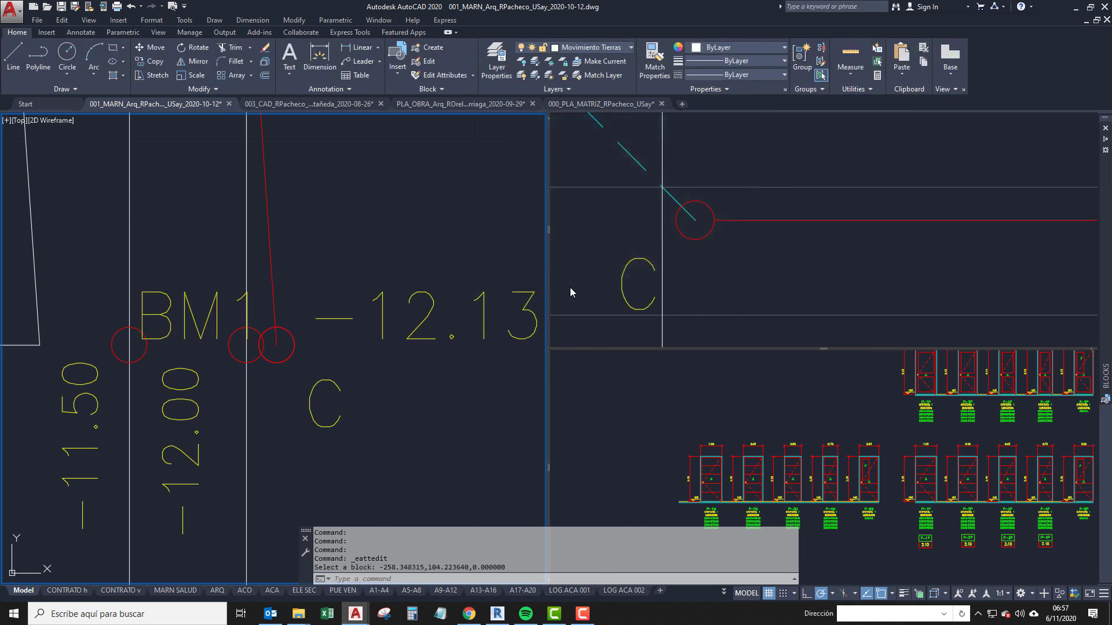
pyautogui.click(737, 243)
pyautogui.scroll(-7, 738, 243)
pyautogui.moveTo(783, 233); pyautogui.dragTo(752, 282, button='middle')
pyautogui.scroll(8, 881, 129)
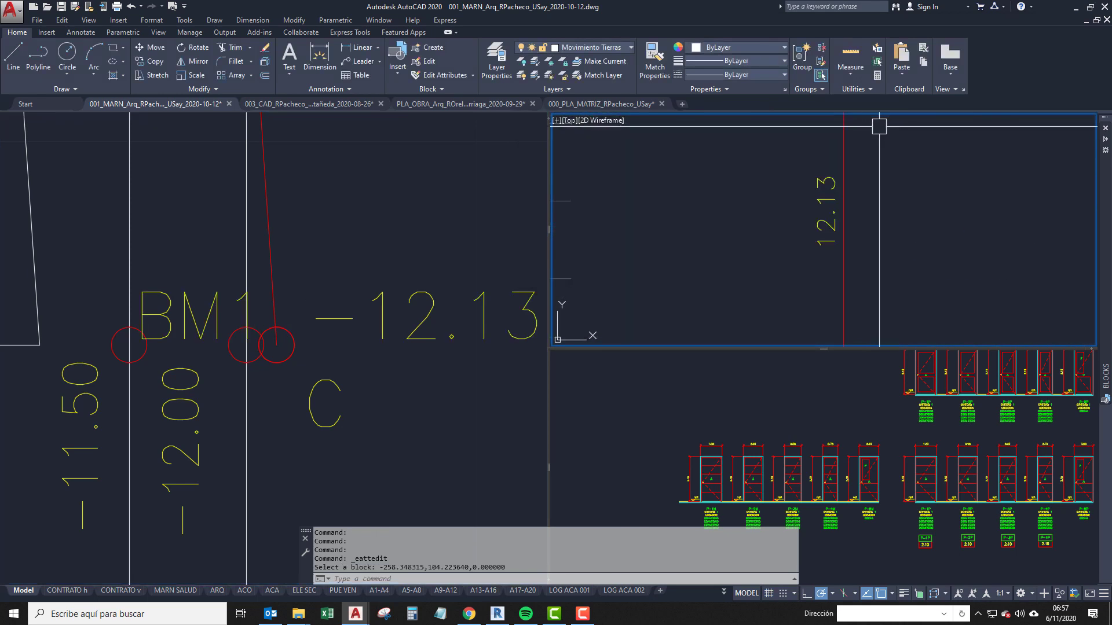
# Move the BM1 -12.13 text to the right of its circle, clear of the -11.50 and -12.00 markers.
pyautogui.click(454, 293)
pyautogui.click(422, 316)
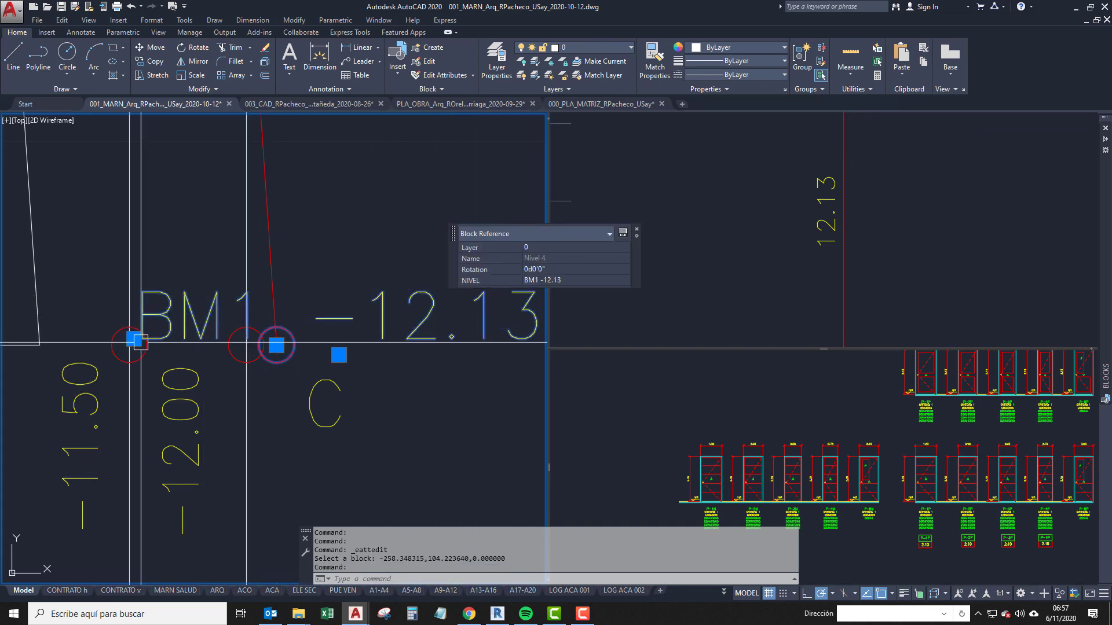
pyautogui.click(276, 346)
pyautogui.scroll(4, 292, 332)
pyautogui.scroll(-10, 338, 316)
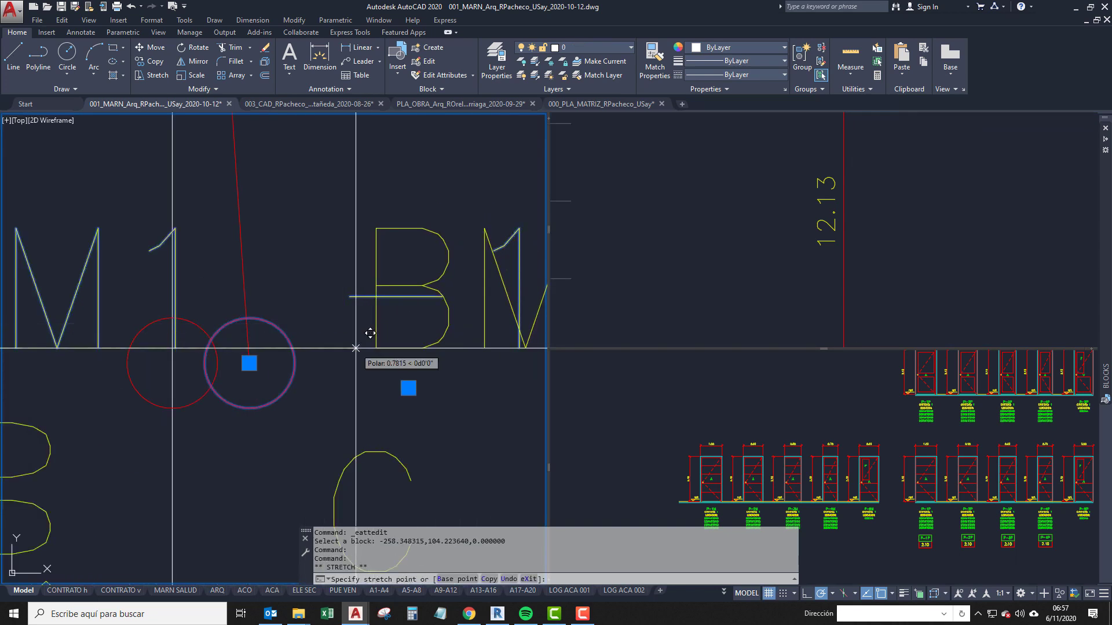
pyautogui.press('Escape')
pyautogui.press('Escape')
pyautogui.scroll(6, 292, 345)
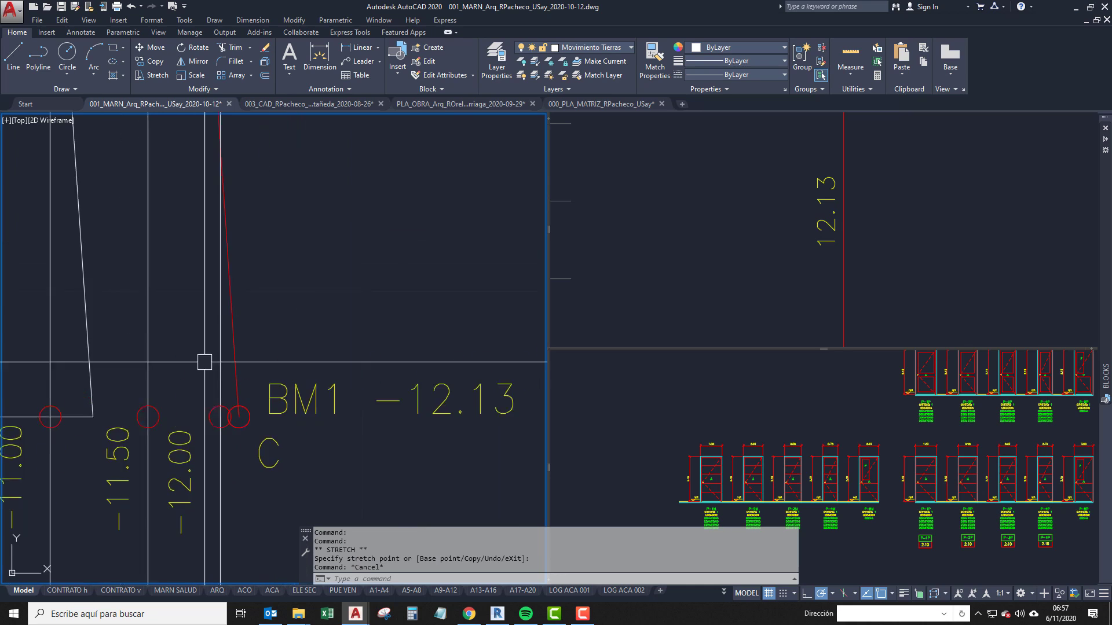
# Reposition the C marker's text just below its circle on the plan.
pyautogui.scroll(2, 304, 410)
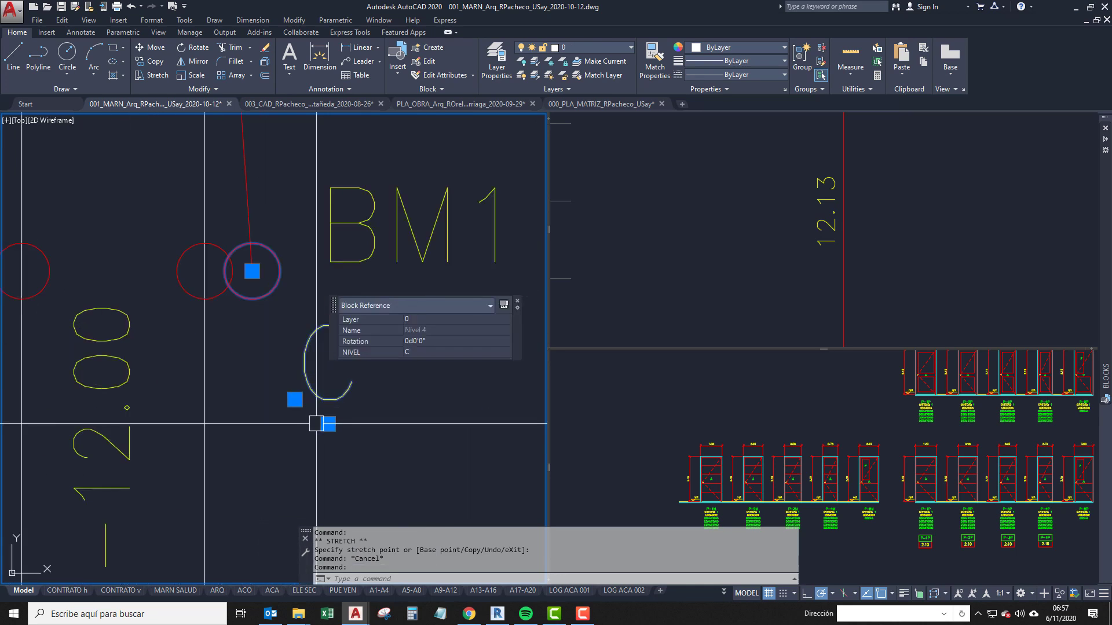
pyautogui.click(327, 424)
pyautogui.click(275, 437)
pyautogui.moveTo(275, 287); pyautogui.dragTo(266, 312, button='middle')
pyautogui.write('cc')
pyautogui.press('space')
pyautogui.press('Escape')
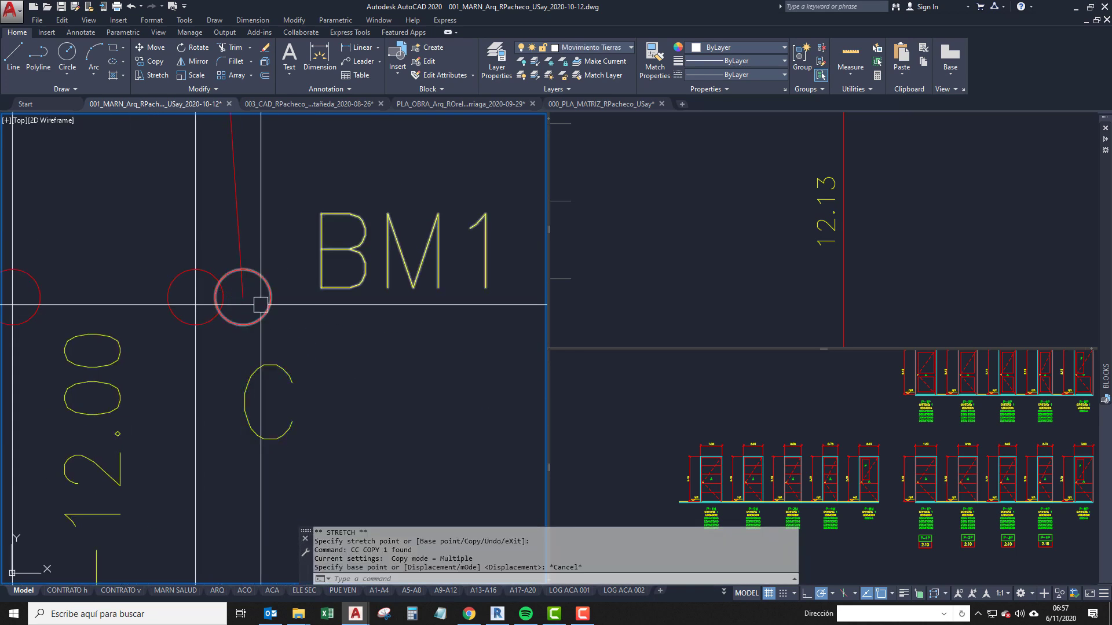
# Copy the BM1 -12.13 marker from the plan into the profile, below and to the right of point C.
pyautogui.click(263, 302)
pyautogui.write('cc')
pyautogui.press('space')
pyautogui.click(243, 297)
pyautogui.click(739, 303)
pyautogui.scroll(-6, 739, 302)
pyautogui.moveTo(739, 303); pyautogui.dragTo(788, 158, button='middle')
pyautogui.scroll(-4, 767, 243)
pyautogui.click(725, 254)
pyautogui.scroll(4, 727, 249)
pyautogui.press('space')
pyautogui.scroll(2, 738, 275)
# Move the copied BM1 -12.13 marker onto the profile line's endpoint at C.
pyautogui.click(742, 275)
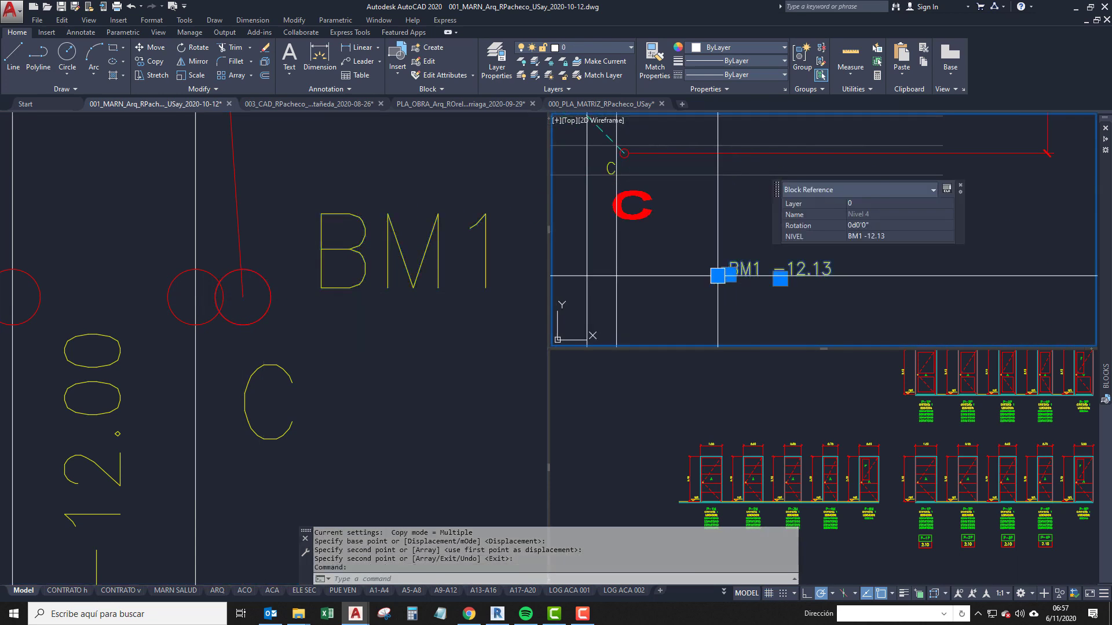
pyautogui.scroll(4, 731, 278)
pyautogui.click(699, 272)
pyautogui.moveTo(619, 139); pyautogui.dragTo(752, 333, button='middle')
pyautogui.moveTo(676, 206)
pyautogui.mouseDown(button='middle')
pyautogui.moveTo(712, 257)
pyautogui.moveTo(626, 250)
pyautogui.moveTo(744, 258)
pyautogui.mouseUp(button='middle')
pyautogui.scroll(4, 693, 264)
pyautogui.click(620, 182)
pyautogui.scroll(-6, 676, 247)
pyautogui.press('Escape')
# Erase the auxiliary vertical dimension from the profile.
pyautogui.scroll(-4, 710, 267)
pyautogui.scroll(4, 747, 257)
pyautogui.write('e')
pyautogui.press('Return')
pyautogui.scroll(-2, 740, 250)
pyautogui.scroll(2, 718, 255)
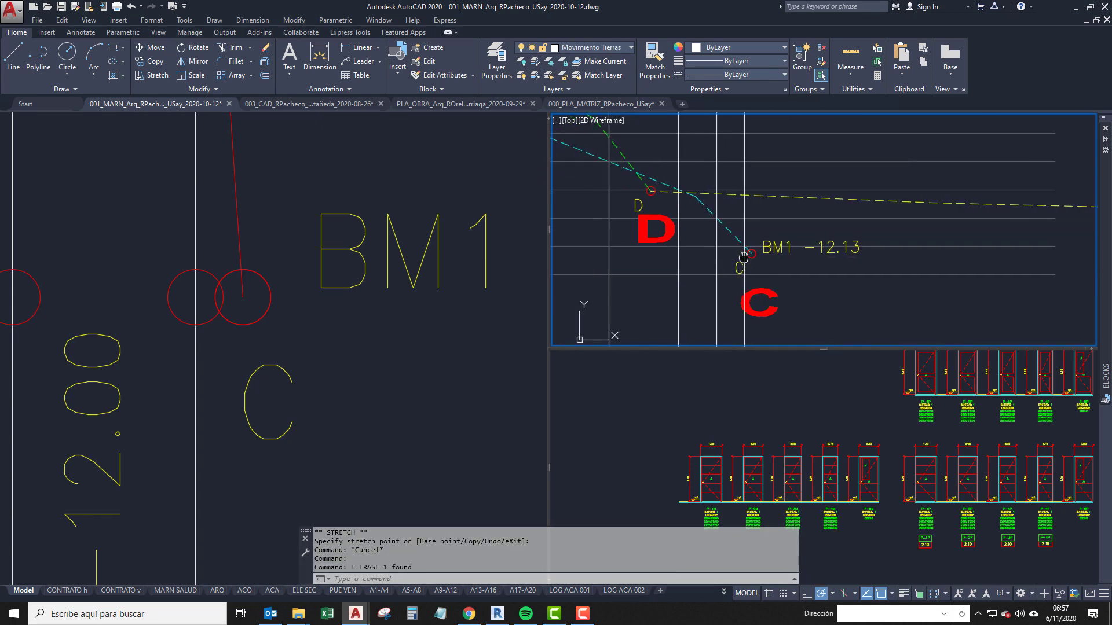
# Examine the projection lines across the whole plan and the finished C and BM1 markers at its C end.
pyautogui.click(504, 307)
pyautogui.scroll(-6, 396, 300)
pyautogui.moveTo(388, 273); pyautogui.dragTo(358, 385, button='middle')
pyautogui.scroll(-3, 358, 384)
pyautogui.moveTo(319, 236); pyautogui.dragTo(356, 408, button='middle')
pyautogui.scroll(-5, 355, 408)
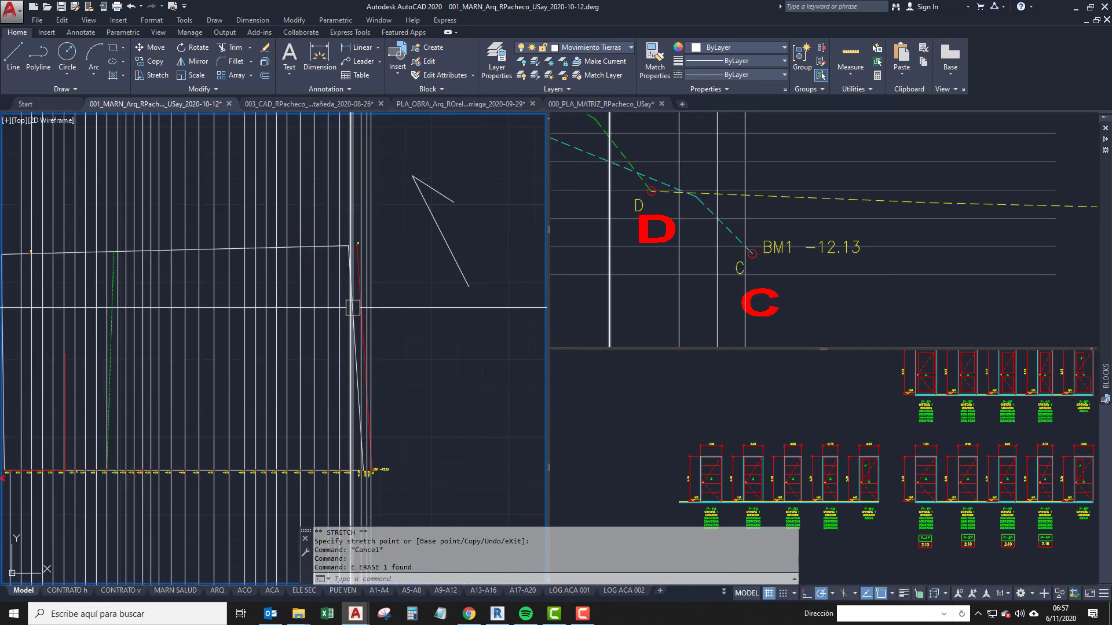
pyautogui.moveTo(266, 268); pyautogui.dragTo(365, 268, button='middle')
pyautogui.moveTo(299, 338); pyautogui.dragTo(89, 334, button='middle')
pyautogui.moveTo(195, 381); pyautogui.dragTo(234, 337, button='middle')
pyautogui.scroll(6, 303, 454)
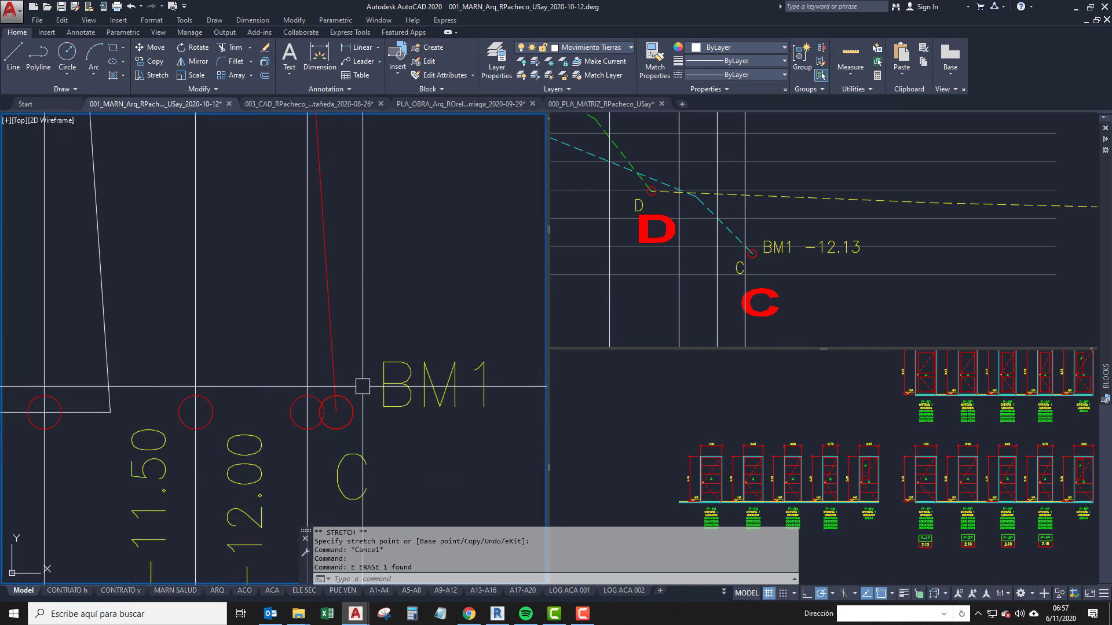
# Examine the spacing of the -11.00, -11.50 and -12.00 level markers beside the C and BM1 markers in the plan.
pyautogui.scroll(-4, 360, 383)
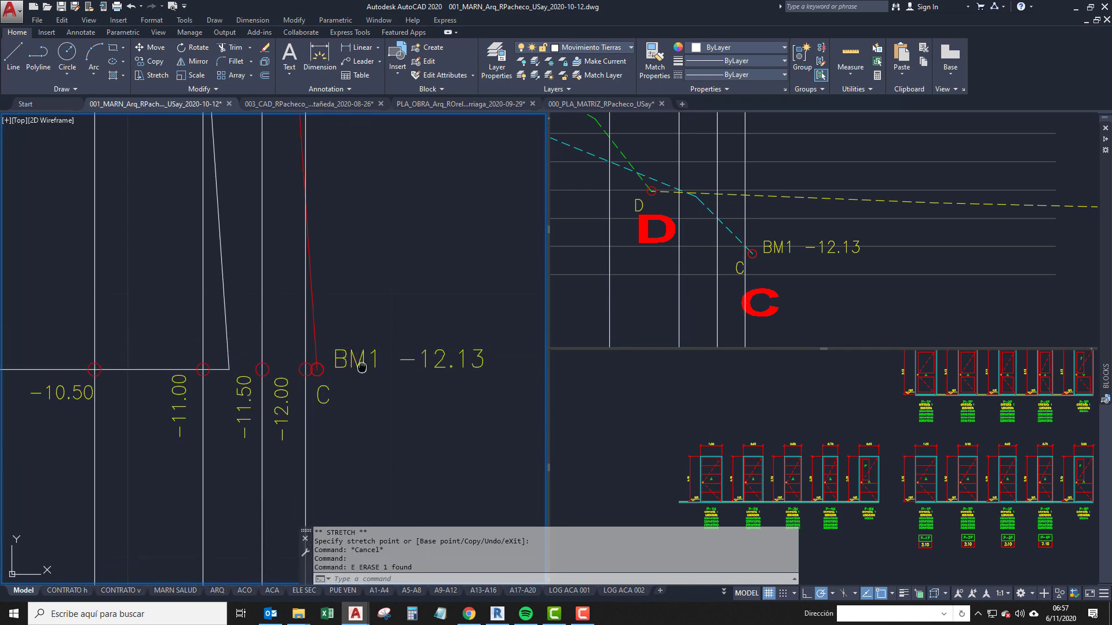
pyautogui.moveTo(311, 342); pyautogui.dragTo(322, 358, button='middle')
pyautogui.scroll(4, 322, 358)
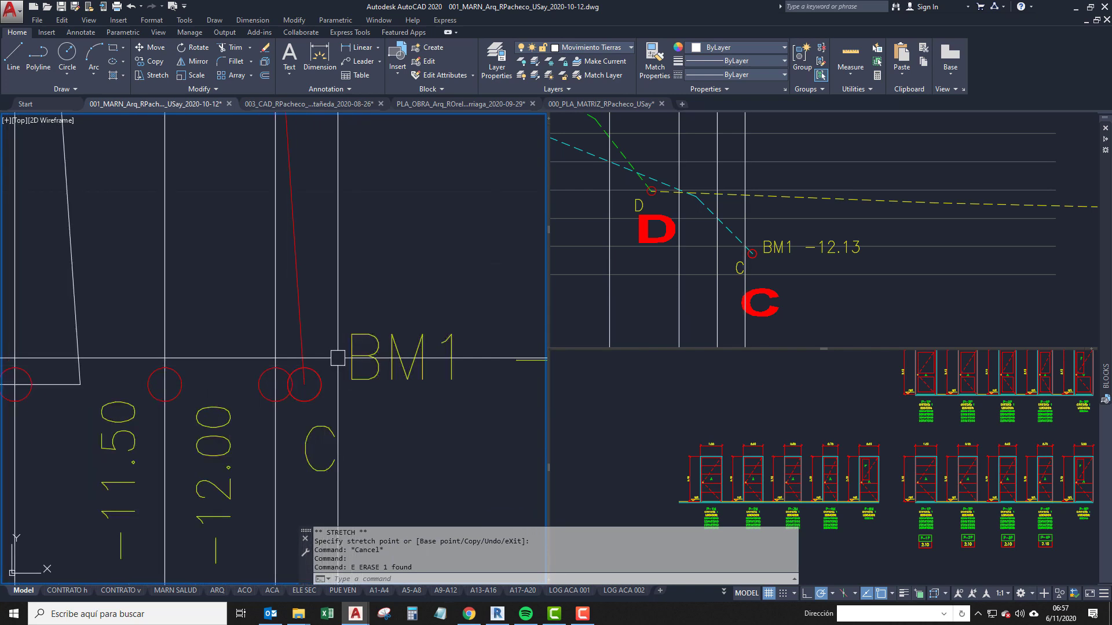
pyautogui.scroll(-2, 355, 364)
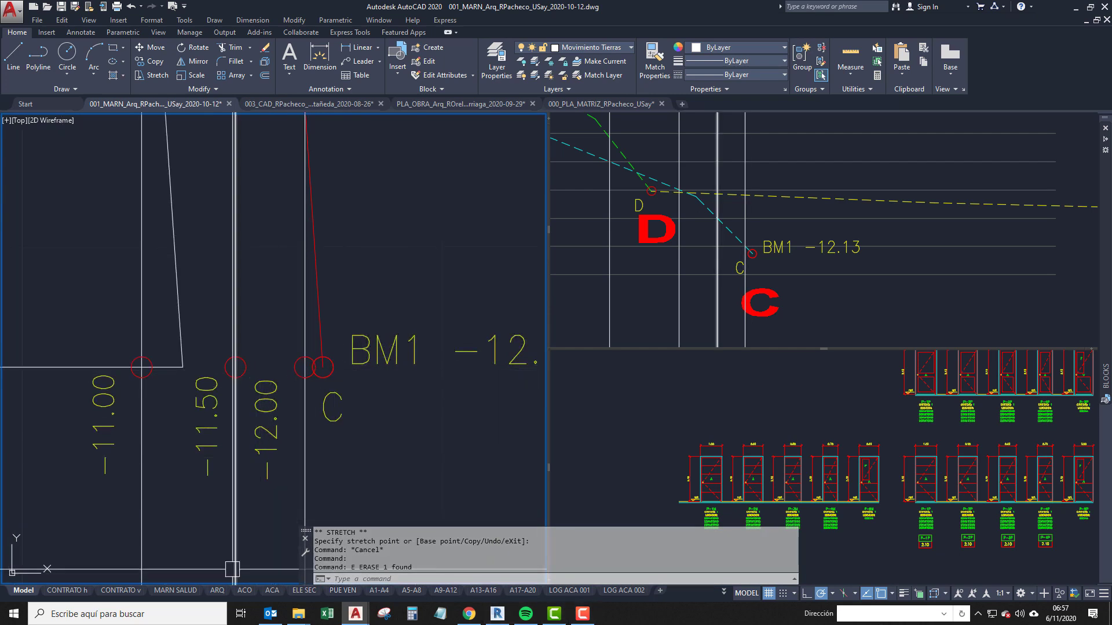
pyautogui.moveTo(184, 340); pyautogui.dragTo(189, 360, button='middle')
pyautogui.scroll(-3, 189, 360)
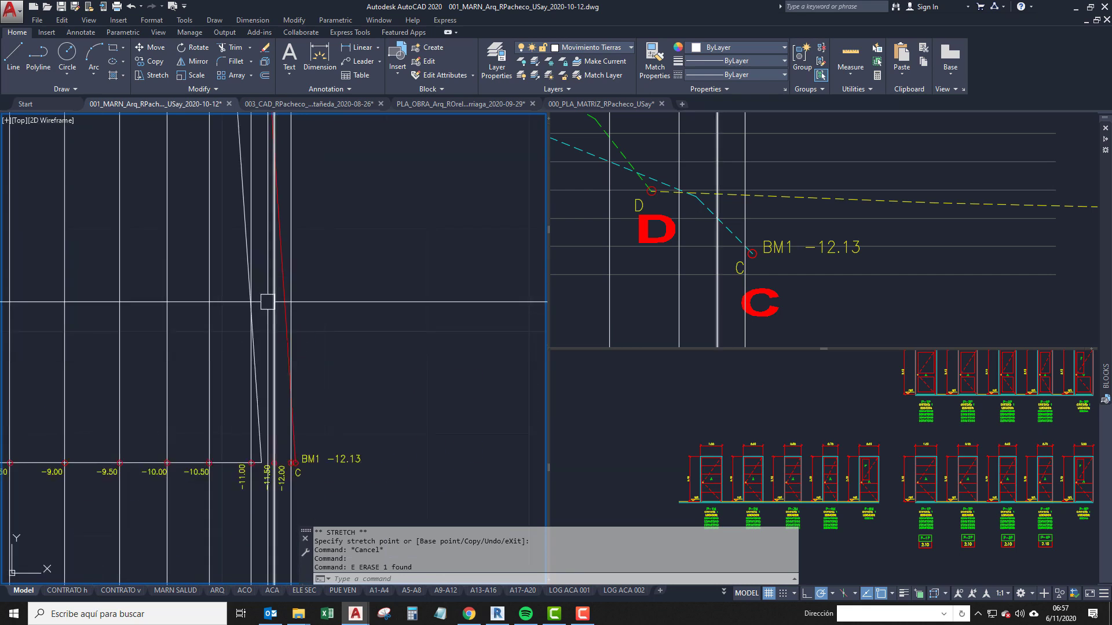
pyautogui.scroll(6, 266, 303)
pyautogui.scroll(-4, 272, 348)
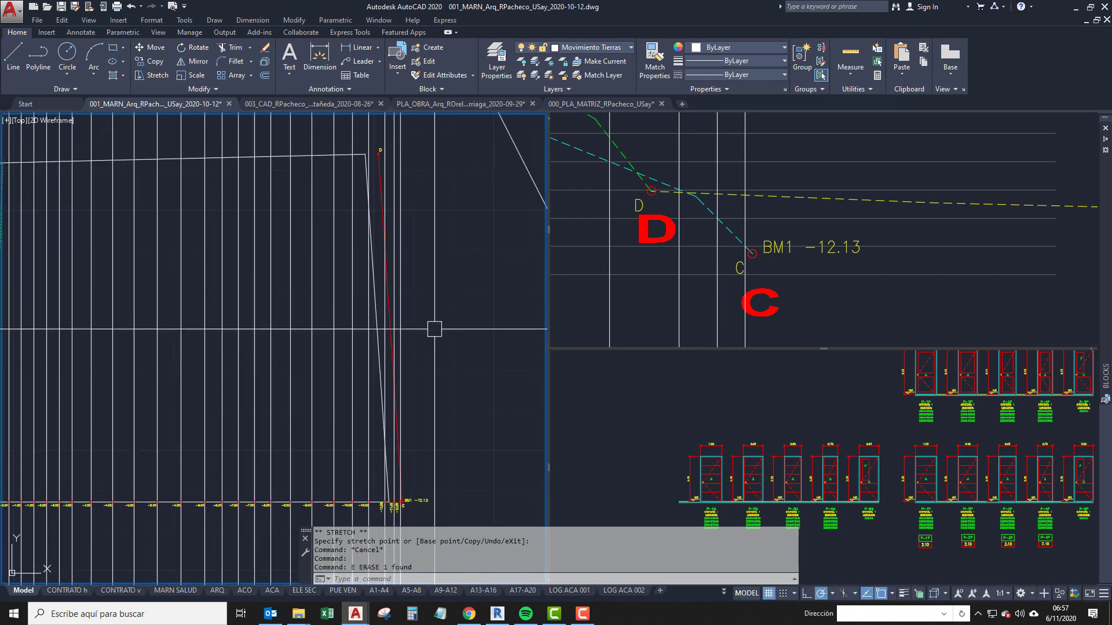
pyautogui.scroll(5, 434, 329)
pyautogui.moveTo(204, 304); pyautogui.dragTo(243, 231, button='middle')
pyautogui.scroll(-4, 290, 313)
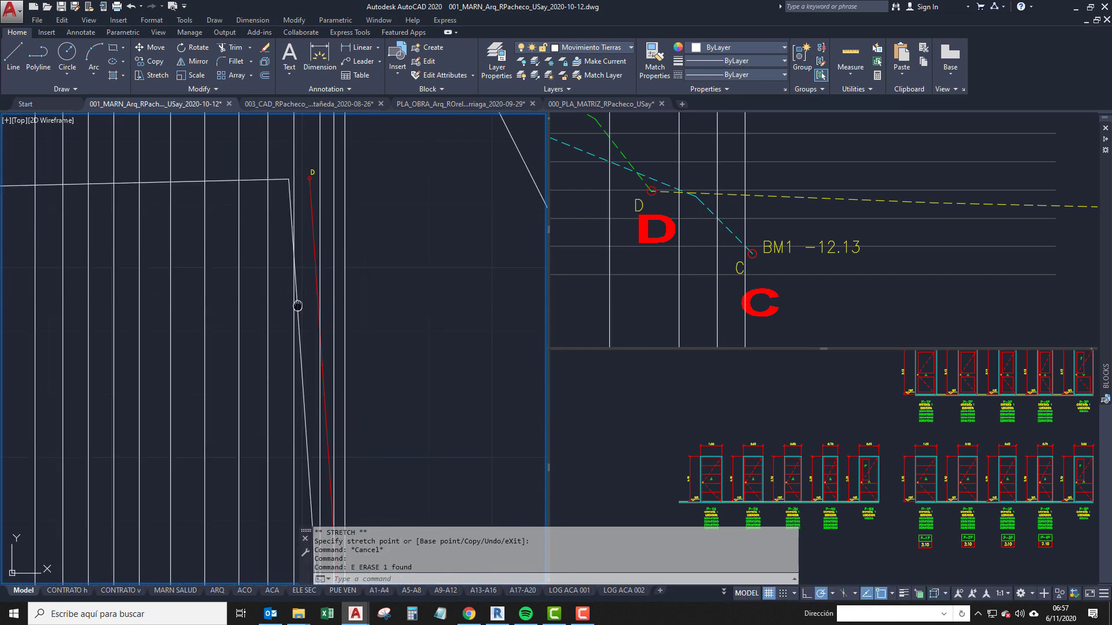
pyautogui.moveTo(298, 305); pyautogui.dragTo(306, 145, button='middle')
pyautogui.scroll(6, 315, 399)
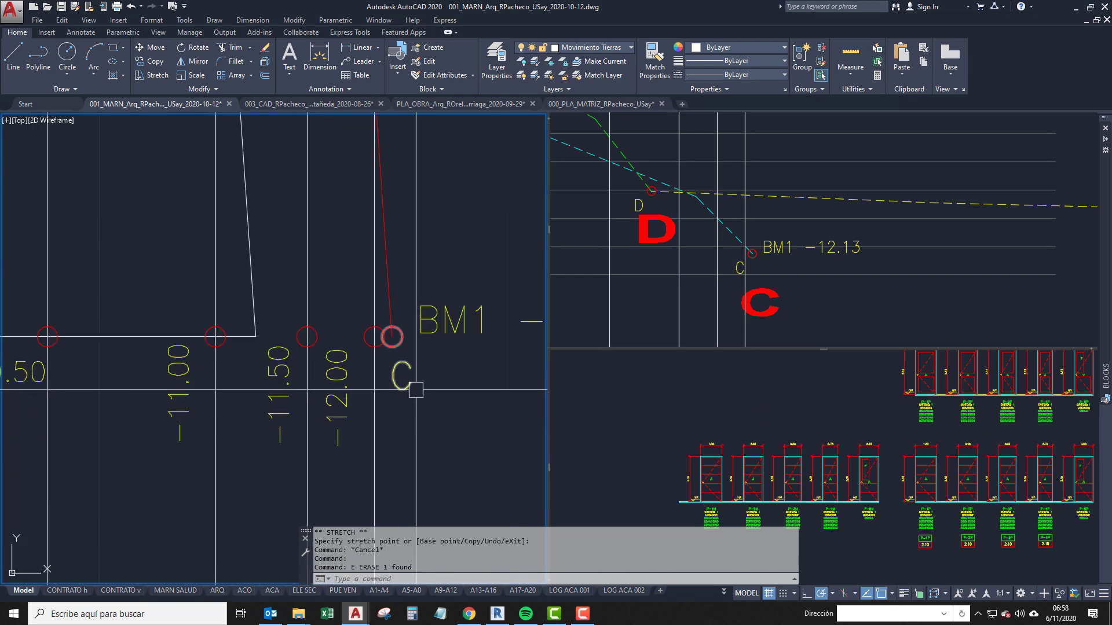
pyautogui.moveTo(416, 389); pyautogui.dragTo(300, 412, button='middle')
pyautogui.moveTo(305, 351); pyautogui.dragTo(347, 352, button='middle')
pyautogui.scroll(2, 326, 360)
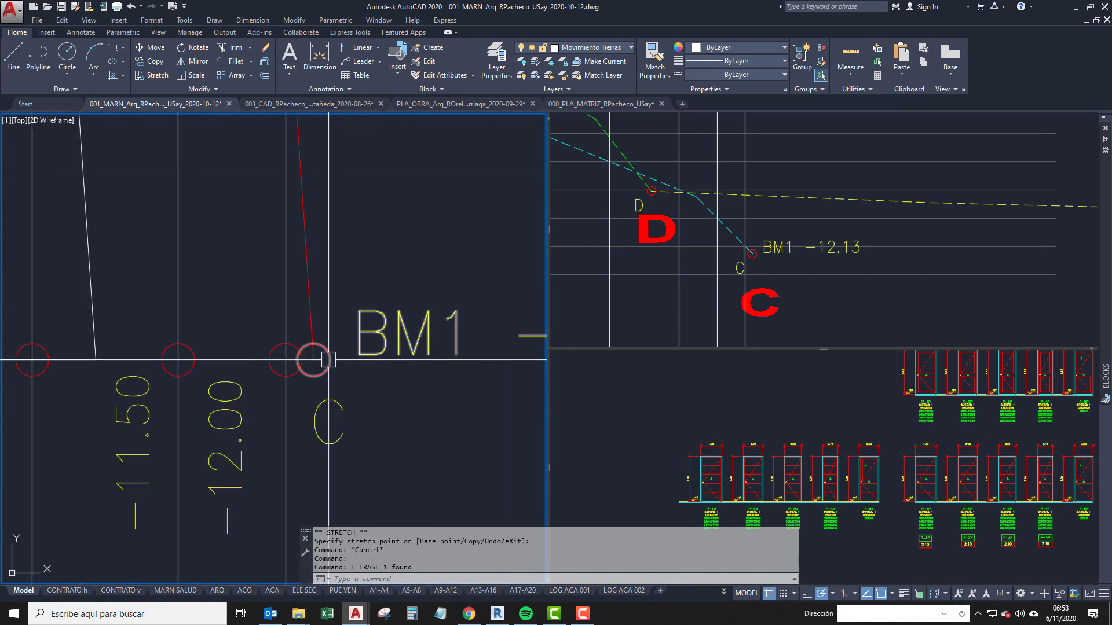
pyautogui.click(315, 360)
pyautogui.press('Escape')
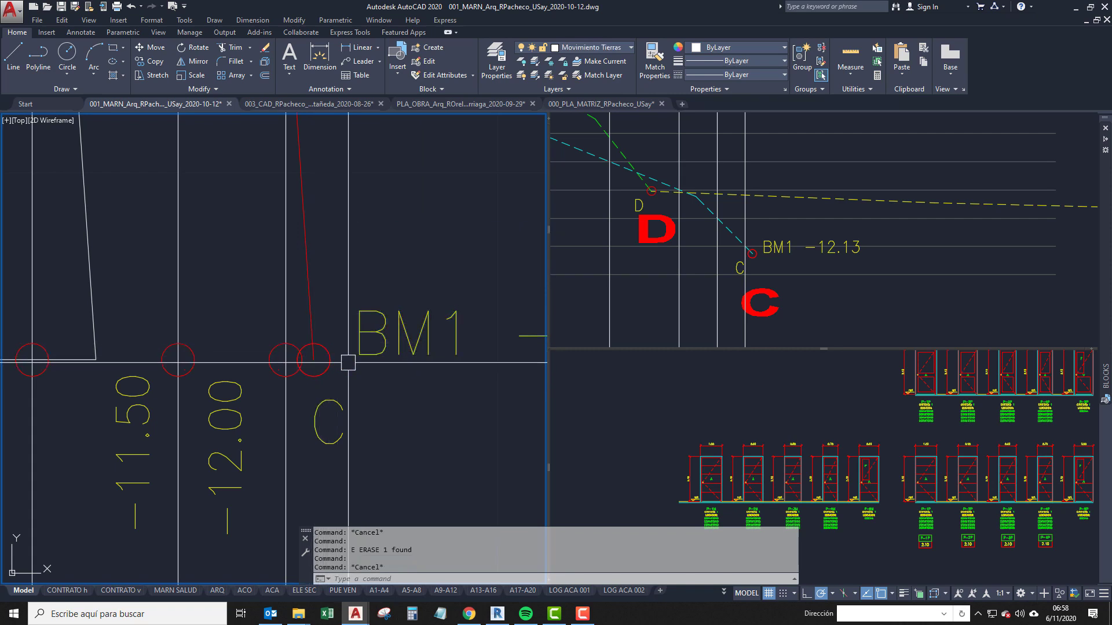
pyautogui.moveTo(248, 380); pyautogui.dragTo(316, 387, button='middle')
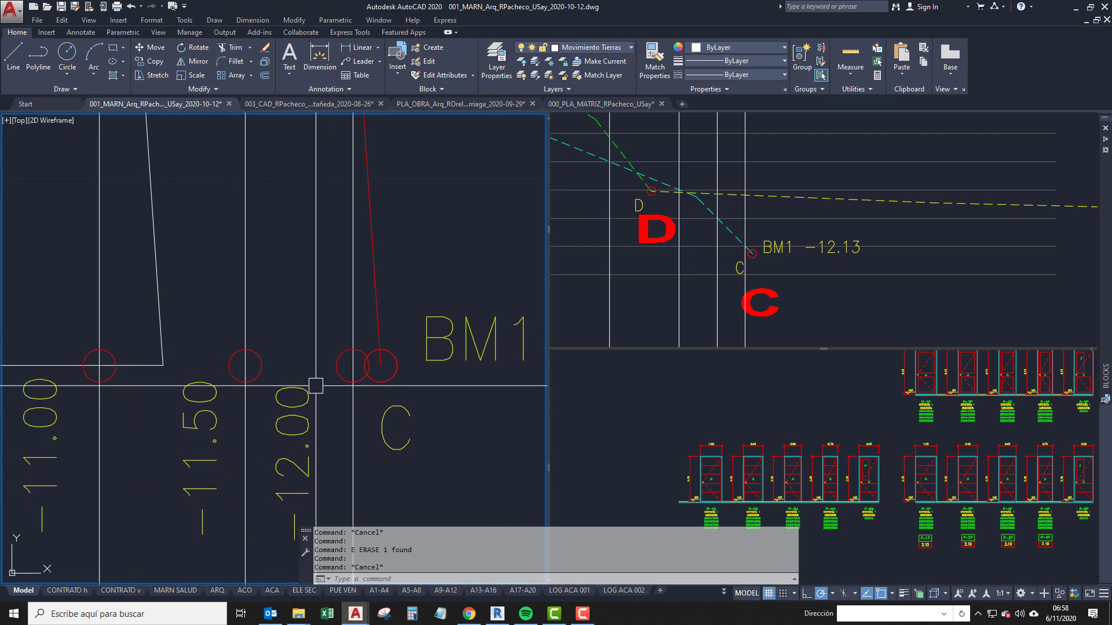
pyautogui.scroll(-2, 355, 300)
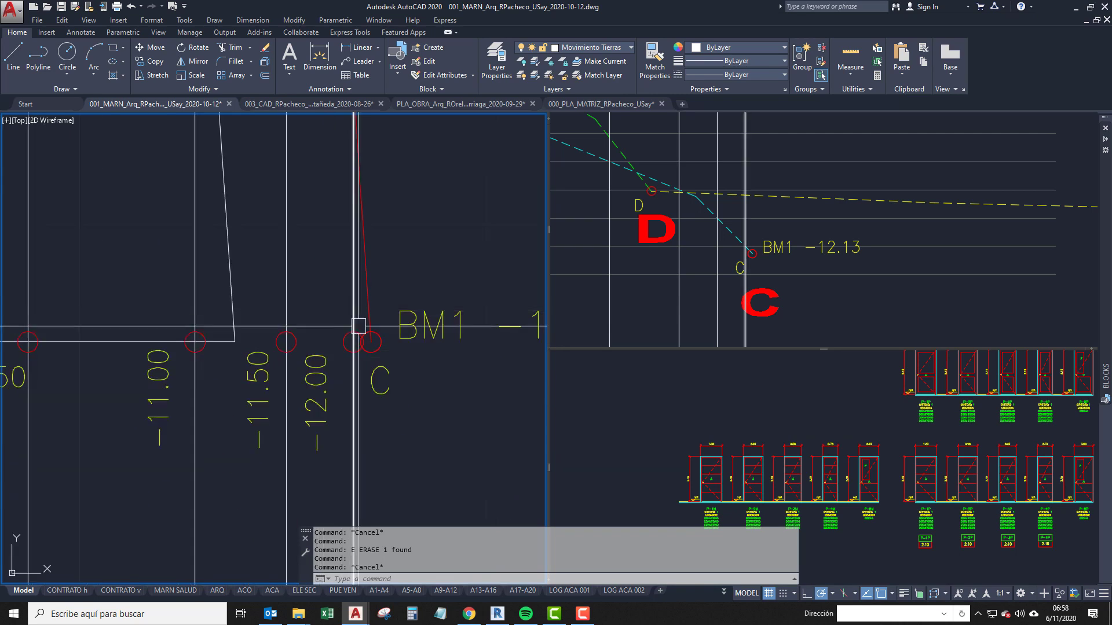
# Examine the red line between points C and D in the plan and where the vertical projection lines cross it.
pyautogui.moveTo(359, 332); pyautogui.dragTo(360, 424, button='middle')
pyautogui.scroll(-2, 360, 427)
pyautogui.moveTo(355, 365); pyautogui.dragTo(353, 367, button='middle')
pyautogui.moveTo(360, 270); pyautogui.dragTo(369, 348, button='middle')
pyautogui.scroll(-2, 369, 347)
pyautogui.moveTo(341, 254); pyautogui.dragTo(342, 322, button='middle')
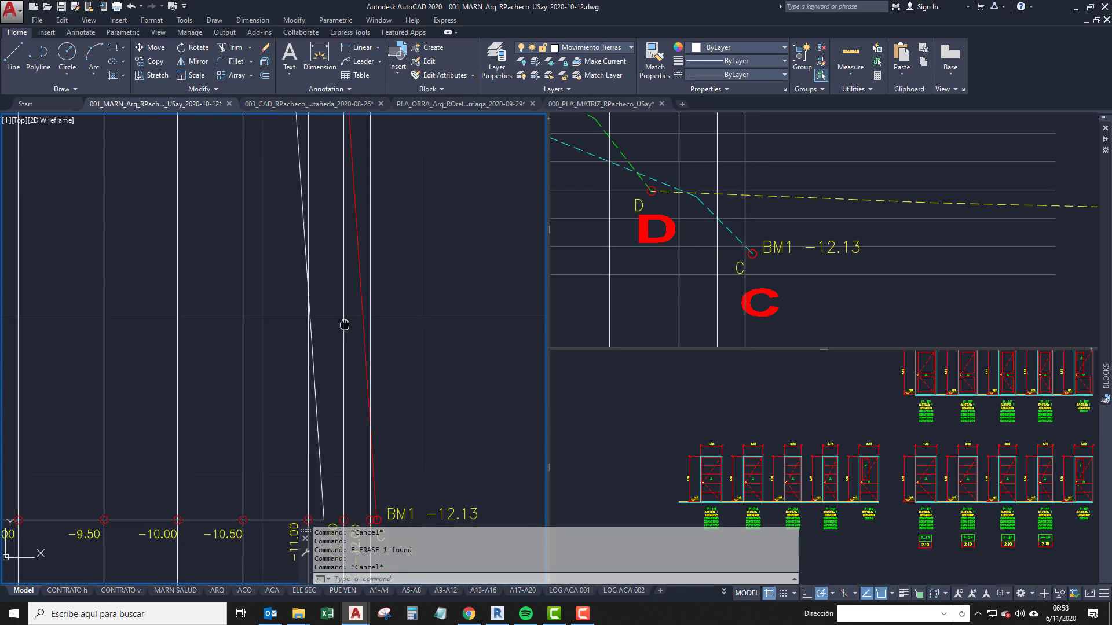
pyautogui.scroll(4, 401, 523)
pyautogui.moveTo(401, 523); pyautogui.dragTo(382, 399, button='middle')
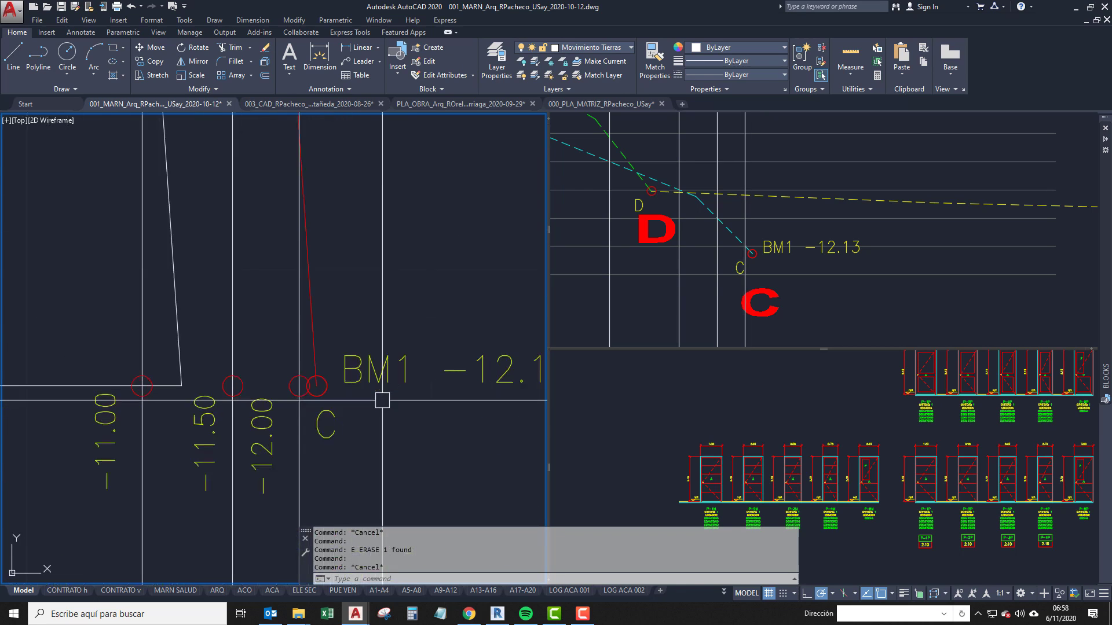
pyautogui.scroll(-4, 374, 392)
pyautogui.moveTo(342, 276); pyautogui.dragTo(359, 448, button='middle')
pyautogui.moveTo(349, 390); pyautogui.dragTo(341, 521, button='middle')
pyautogui.moveTo(337, 340); pyautogui.dragTo(351, 436, button='middle')
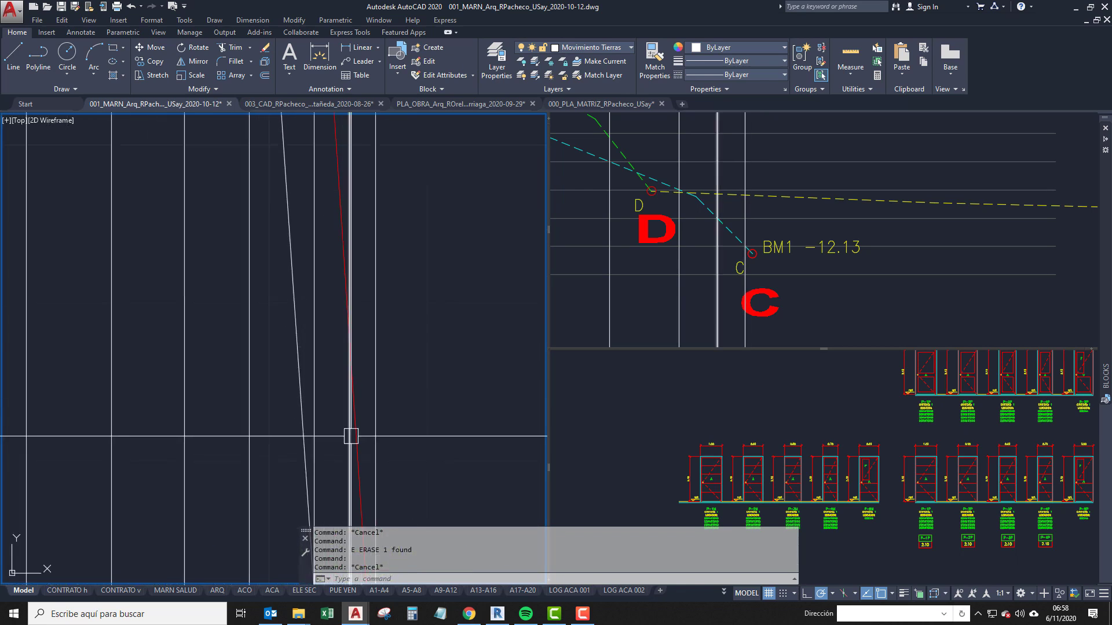
pyautogui.scroll(-4, 348, 405)
pyautogui.moveTo(337, 365); pyautogui.dragTo(336, 455, button='middle')
pyautogui.moveTo(332, 124); pyautogui.dragTo(343, 199, button='middle')
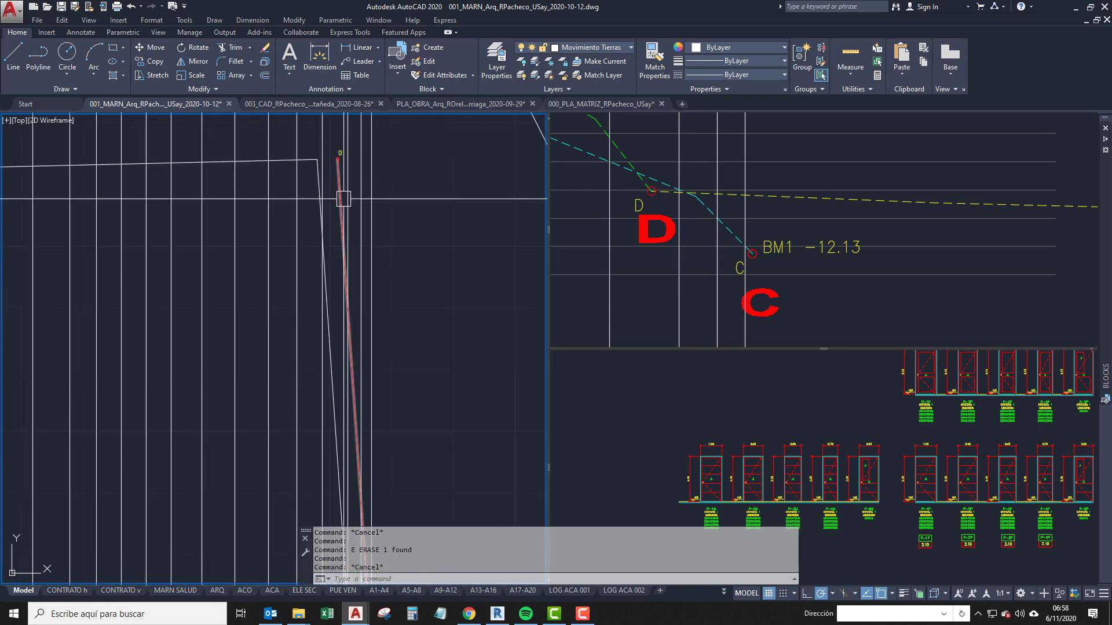
pyautogui.moveTo(337, 149); pyautogui.dragTo(348, 226, button='middle')
pyautogui.scroll(4, 348, 225)
pyautogui.scroll(-4, 342, 310)
pyautogui.moveTo(345, 367); pyautogui.dragTo(317, 191, button='middle')
pyautogui.moveTo(336, 359); pyautogui.dragTo(301, 146, button='middle')
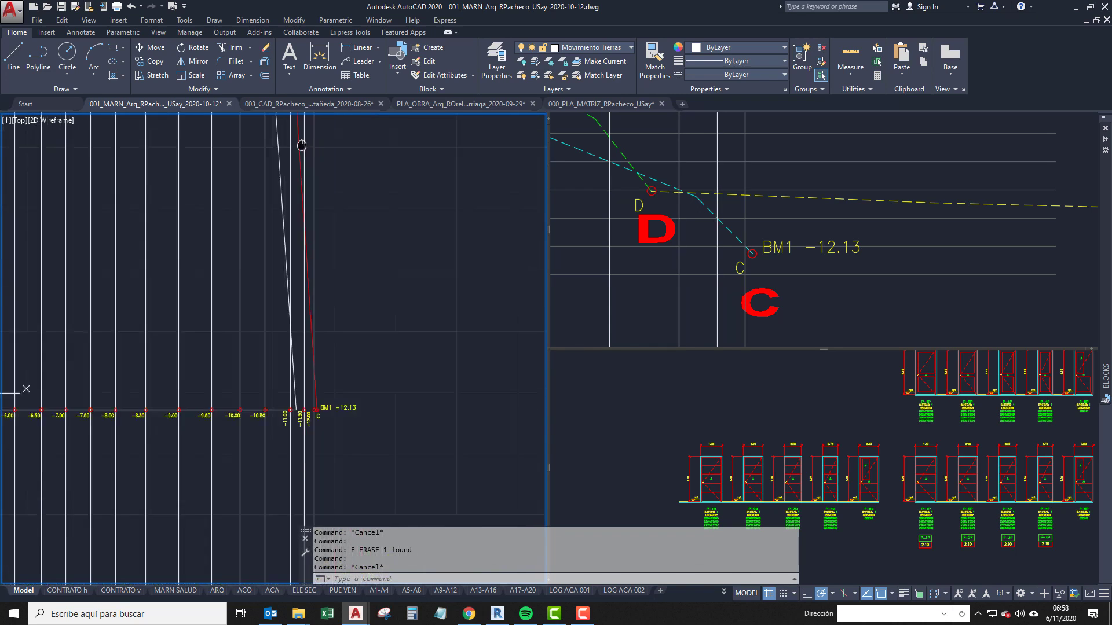
pyautogui.moveTo(316, 432); pyautogui.dragTo(310, 315, button='middle')
# Inspect the BM1 -12.13 marker block at point C in the plan and its position relative to the -12.00 marker.
pyautogui.scroll(6, 322, 287)
pyautogui.click(328, 288)
pyautogui.scroll(3, 328, 288)
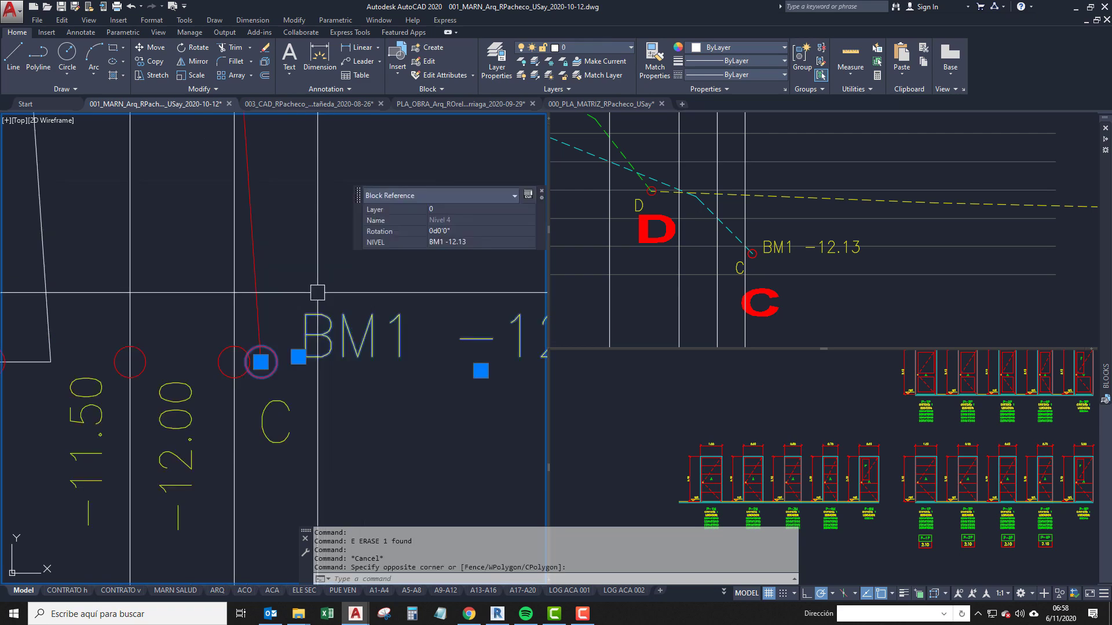
pyautogui.press('Escape')
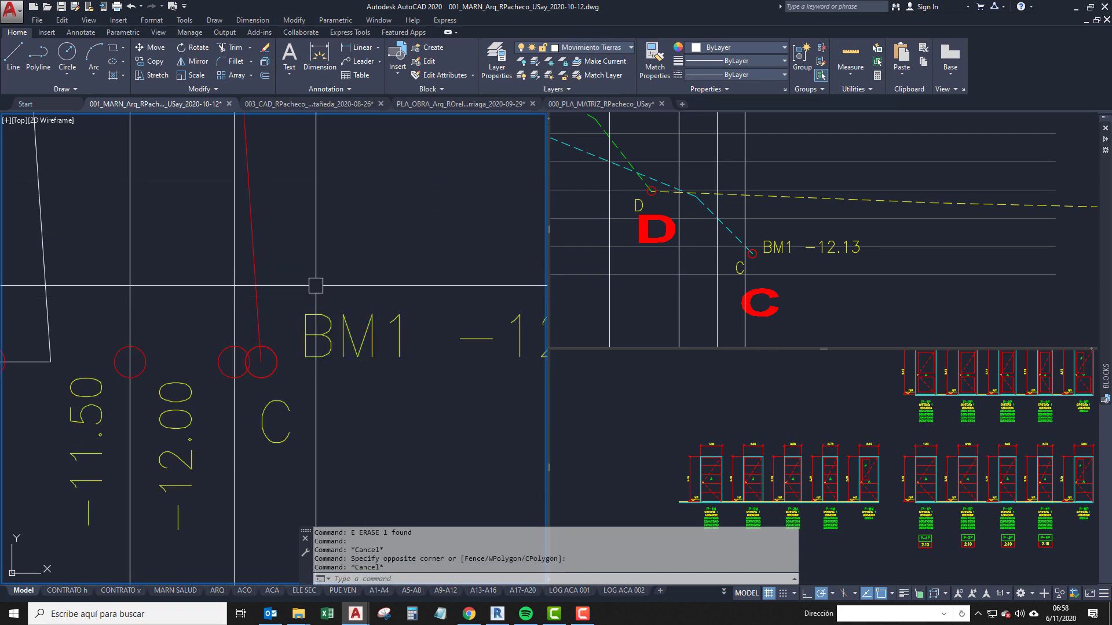
pyautogui.scroll(-2, 268, 362)
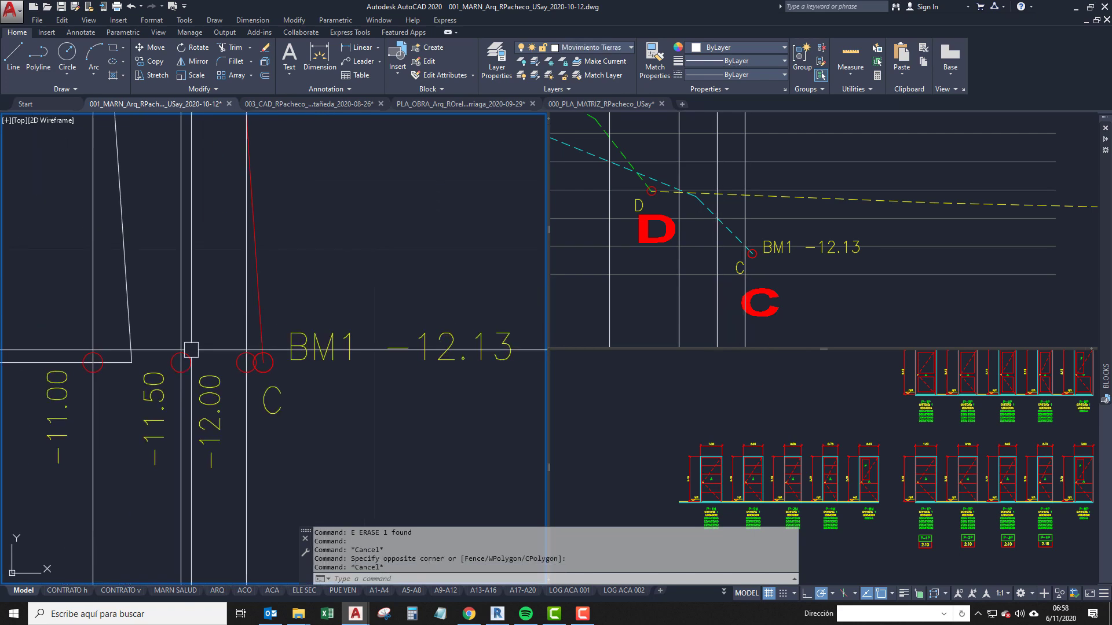
pyautogui.moveTo(192, 350); pyautogui.dragTo(192, 353, button='middle')
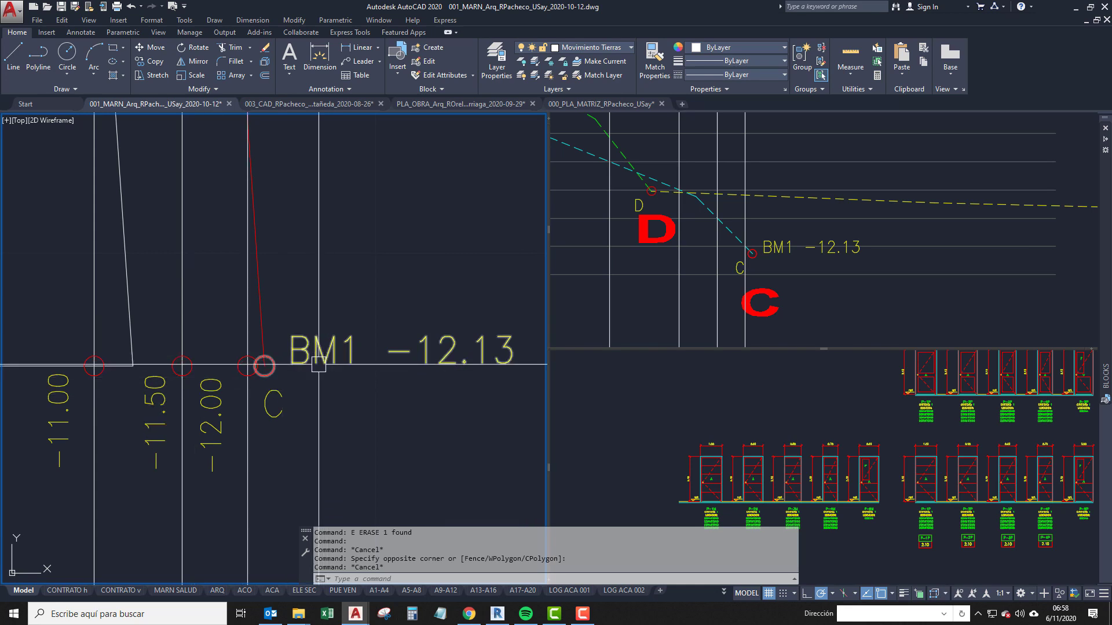
pyautogui.scroll(4, 270, 374)
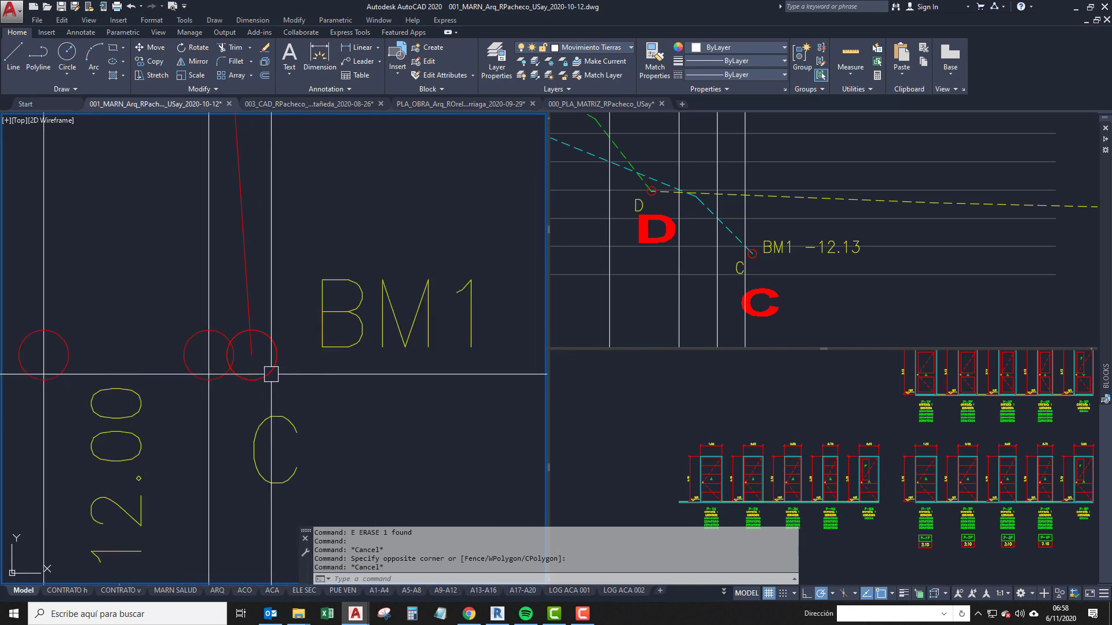
pyautogui.moveTo(278, 380); pyautogui.dragTo(403, 379, button='middle')
pyautogui.scroll(-4, 403, 379)
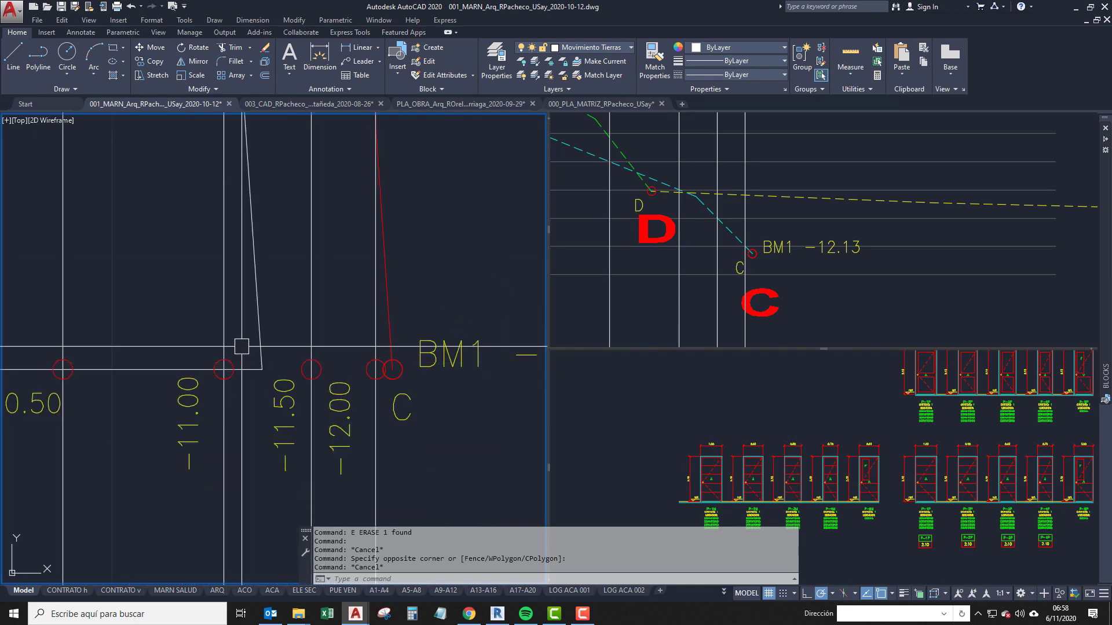
# Review the overlapping -12.00 and BM1 circles at C and check the BM1 marker's NIVEL attribute.
pyautogui.scroll(3, 370, 330)
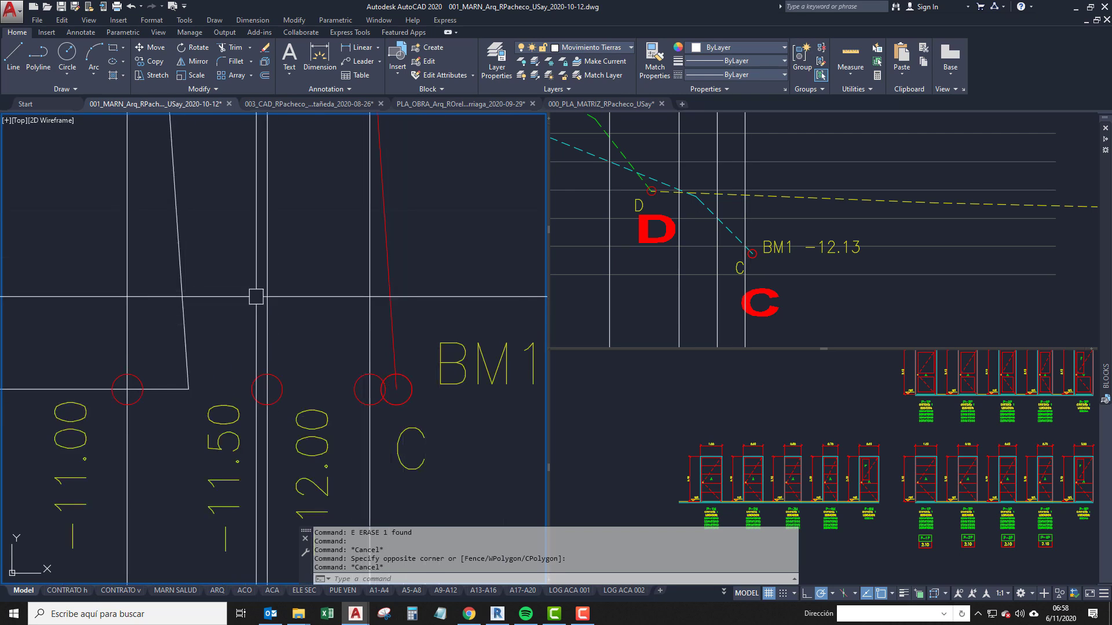
pyautogui.moveTo(283, 280); pyautogui.dragTo(290, 297, button='middle')
pyautogui.scroll(-2, 323, 241)
pyautogui.scroll(2, 293, 399)
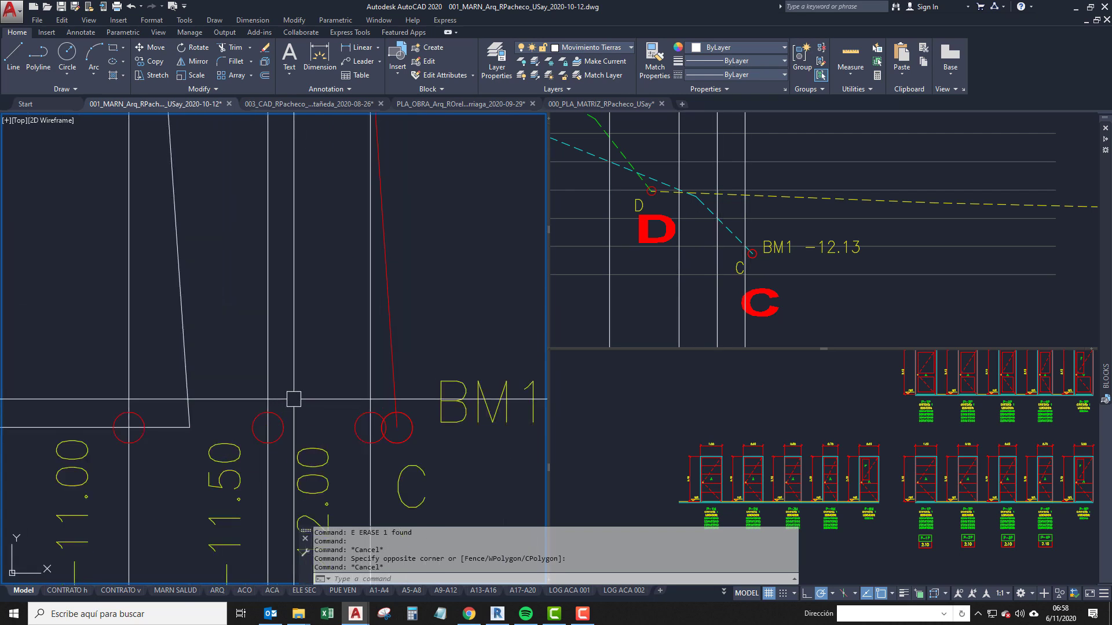
pyautogui.moveTo(293, 263); pyautogui.dragTo(251, 202, button='middle')
pyautogui.scroll(2, 362, 388)
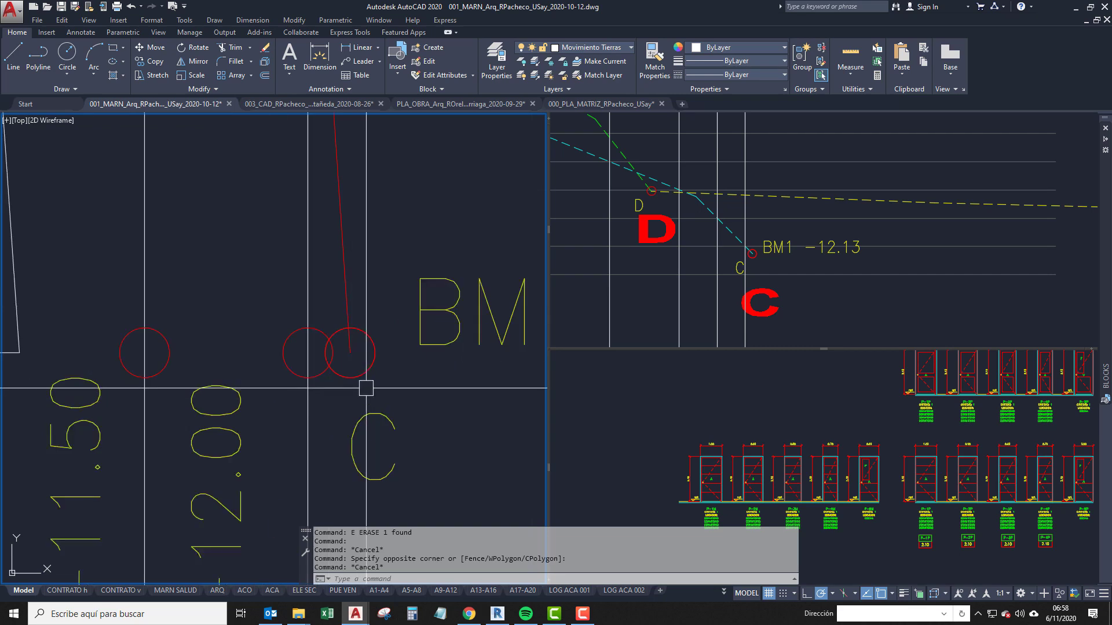
pyautogui.moveTo(365, 389); pyautogui.dragTo(296, 360, button='middle')
pyautogui.click(306, 335)
pyautogui.press('Escape')
pyautogui.scroll(-4, 283, 366)
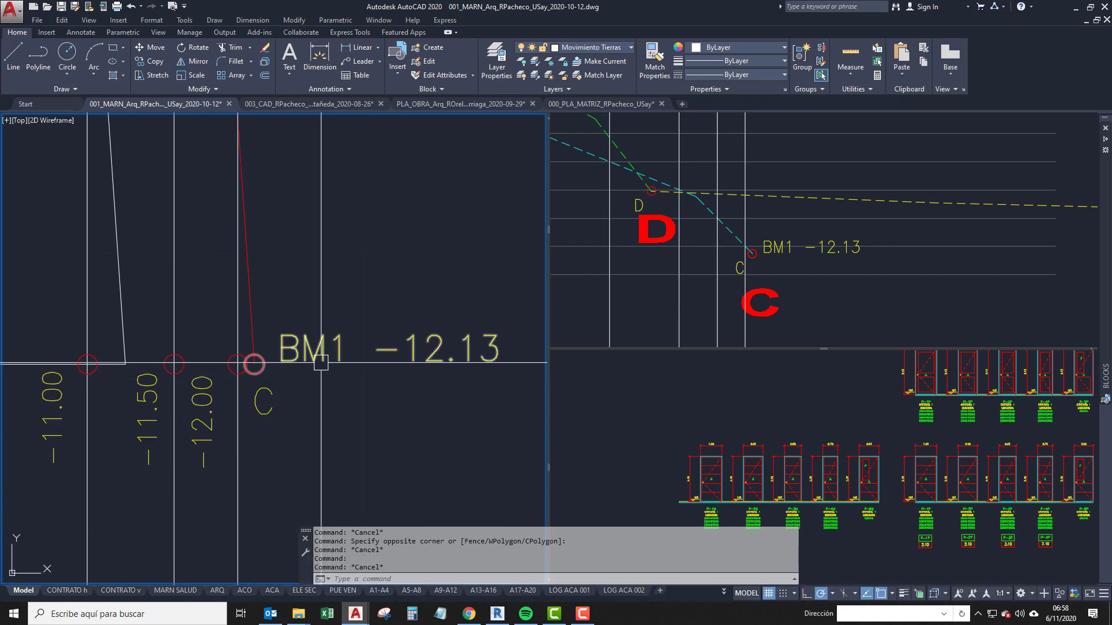
pyautogui.doubleClick(404, 354)
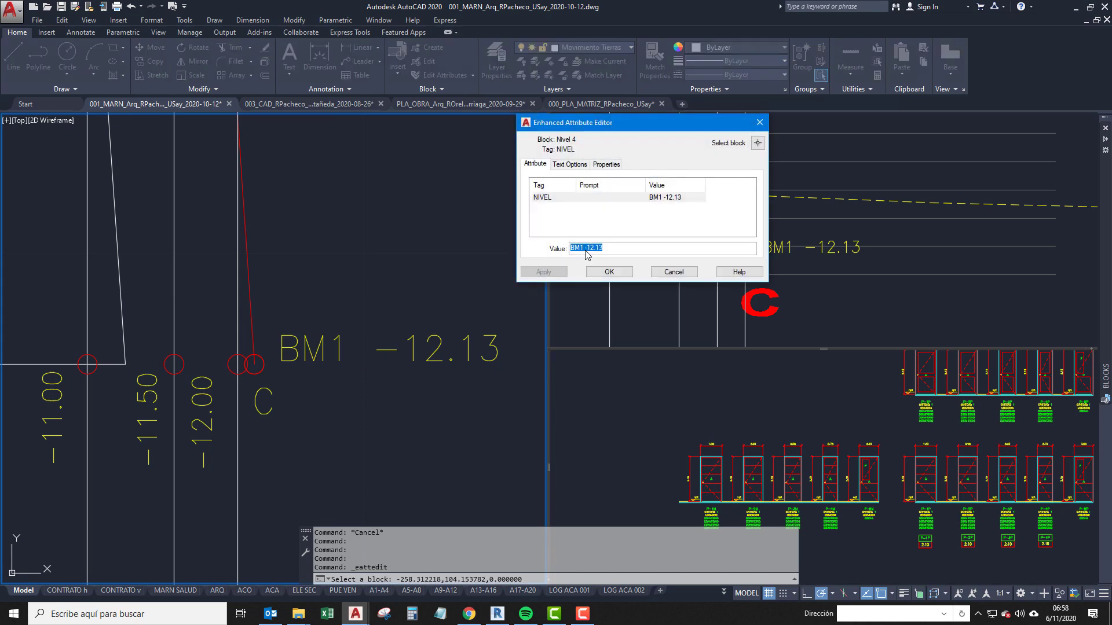
pyautogui.press('Return')
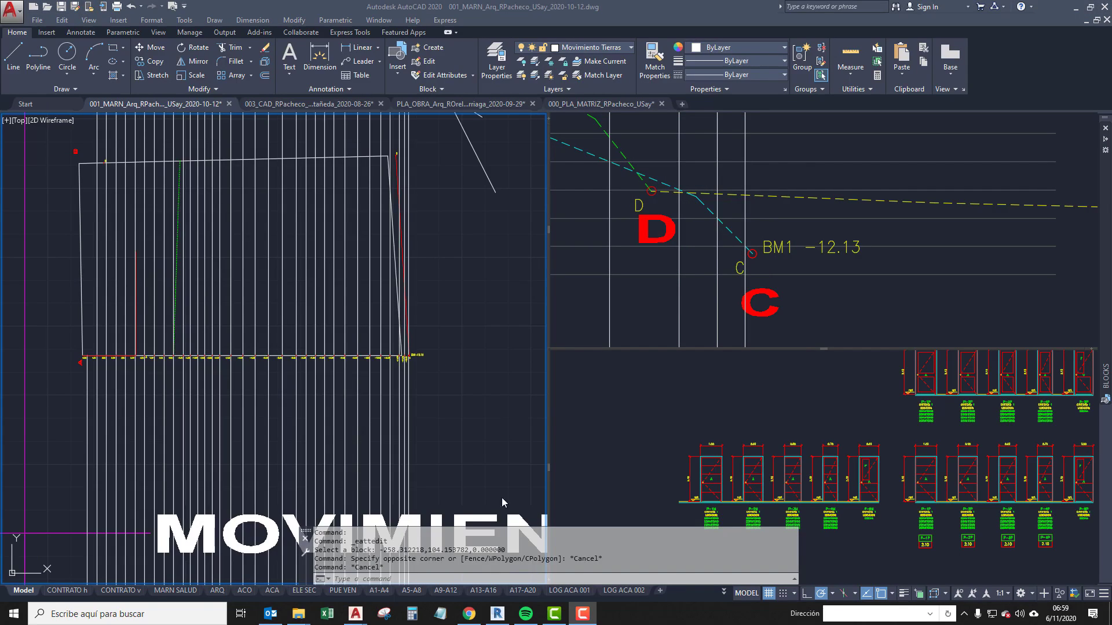
# Erase all the vertical projection lines crossing the plan.
pyautogui.click(461, 447)
pyautogui.click(80, 431)
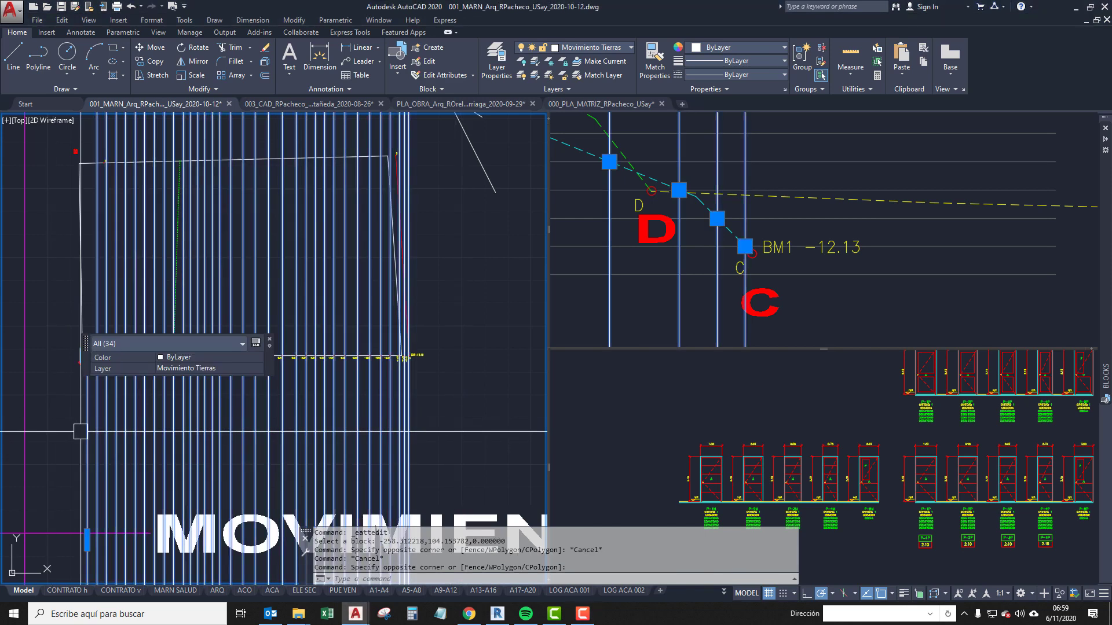
pyautogui.write('e')
pyautogui.press('Return')
# Examine the level markers along the lot's edge from A to C, the lot outline and the profile's A–B end.
pyautogui.moveTo(102, 367); pyautogui.dragTo(115, 435, button='middle')
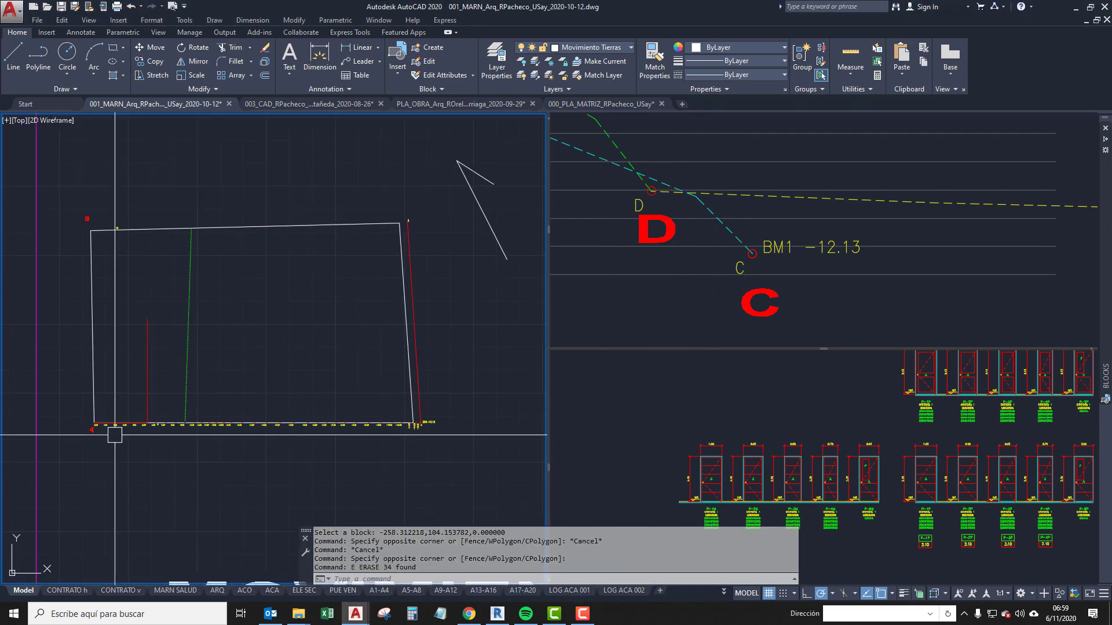
pyautogui.scroll(4, 139, 379)
pyautogui.scroll(-4, 151, 426)
pyautogui.scroll(2, 154, 481)
pyautogui.scroll(2, 52, 443)
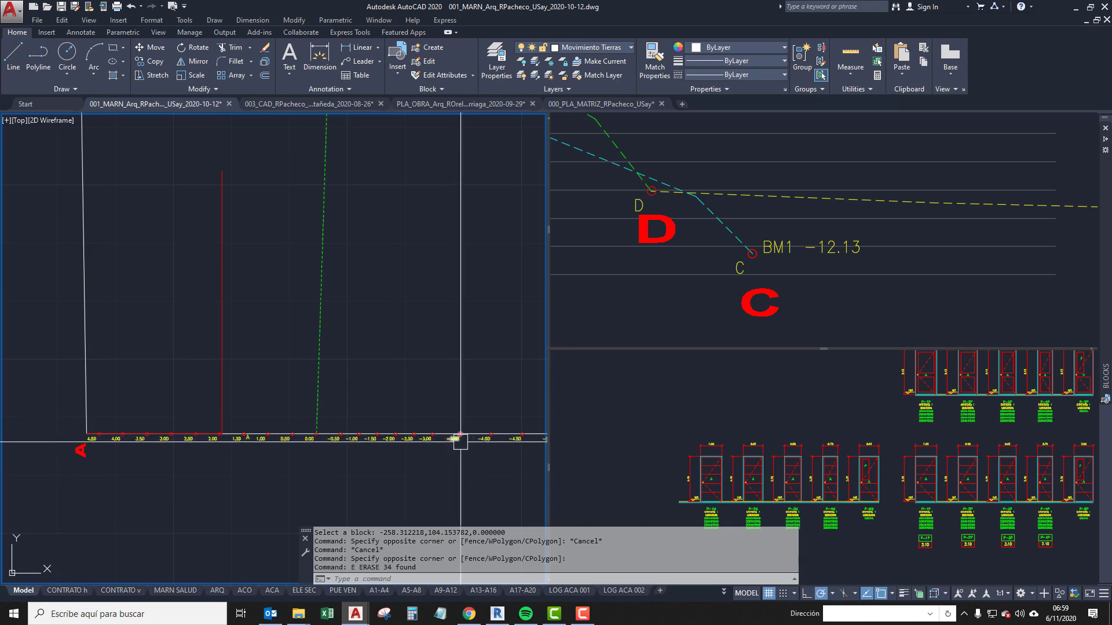
pyautogui.moveTo(461, 441); pyautogui.dragTo(152, 442, button='middle')
pyautogui.scroll(-4, 152, 441)
pyautogui.moveTo(223, 402); pyautogui.dragTo(315, 458, button='middle')
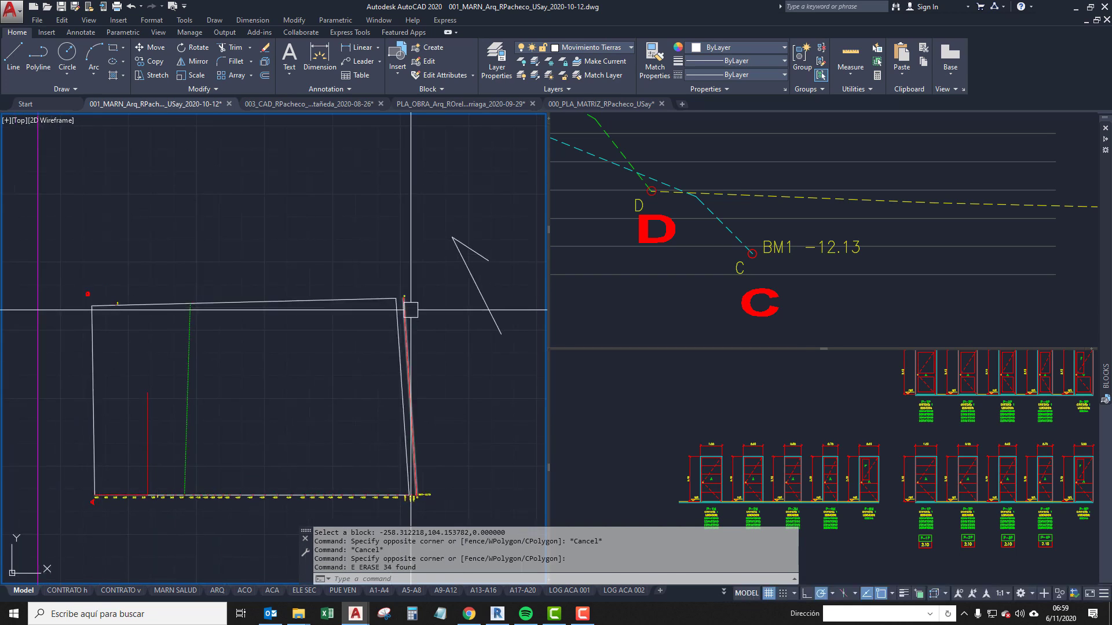
pyautogui.moveTo(212, 346); pyautogui.dragTo(321, 323, button='middle')
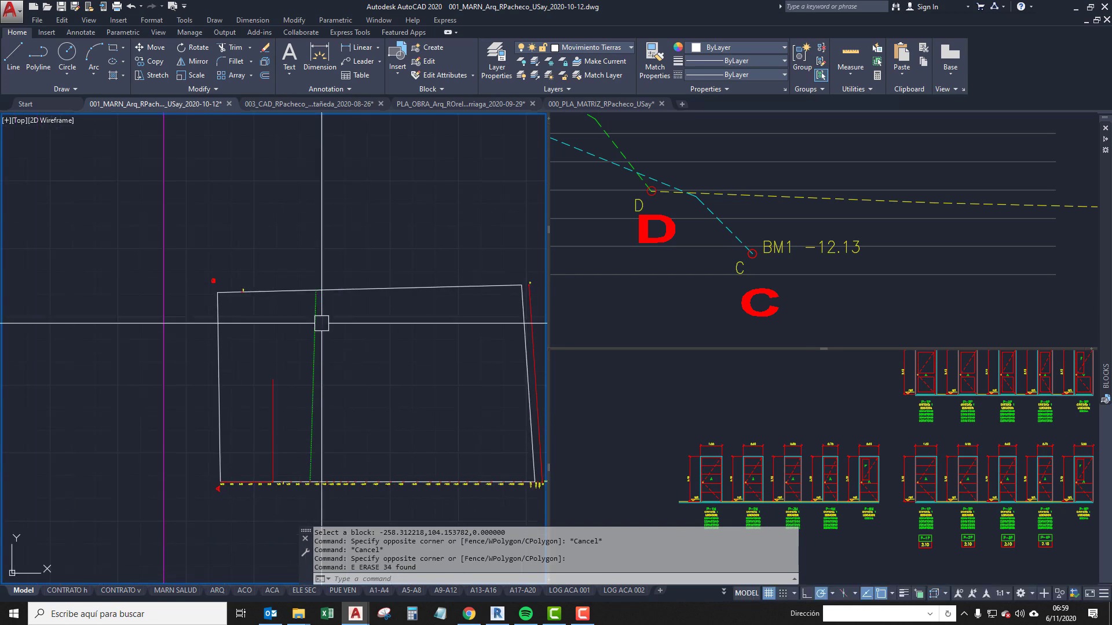
pyautogui.moveTo(262, 299); pyautogui.dragTo(161, 294, button='middle')
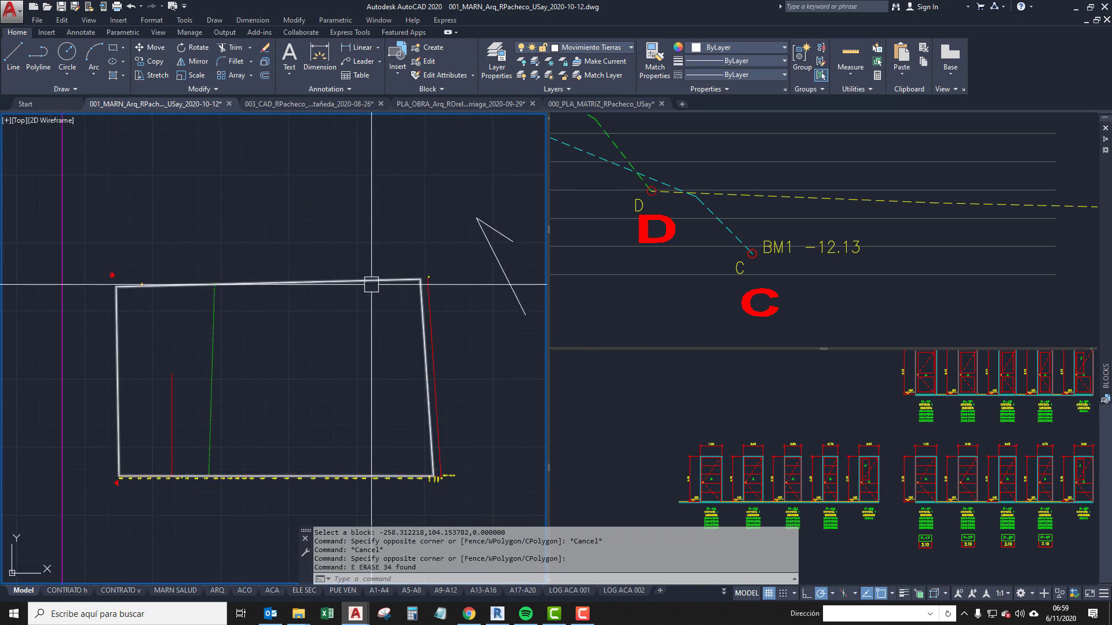
pyautogui.scroll(8, 219, 373)
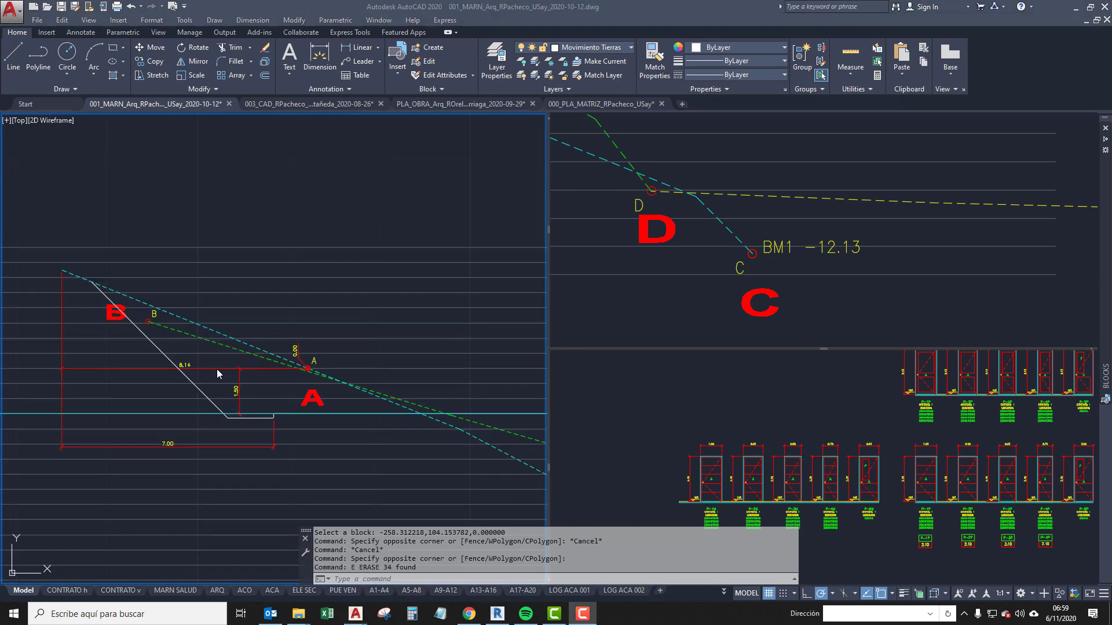
# Examine the cyan and green dashed ground profile lines between points A, B, C and D.
pyautogui.scroll(3, 172, 331)
pyautogui.scroll(-5, 172, 331)
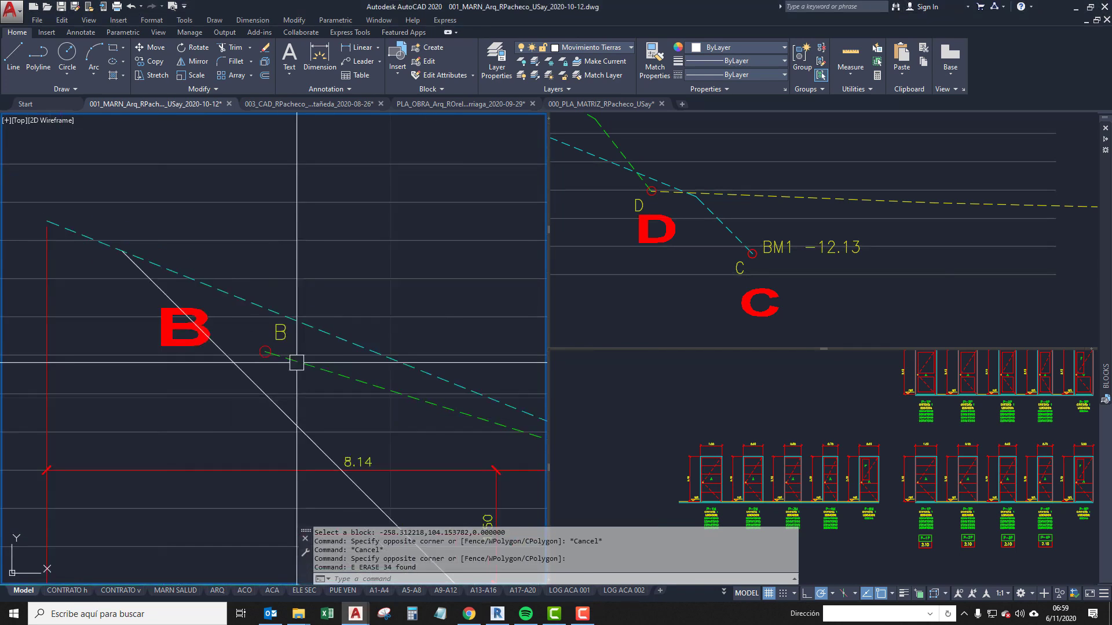
pyautogui.scroll(1, 240, 334)
pyautogui.click(231, 301)
pyautogui.moveTo(247, 333); pyautogui.dragTo(251, 388, button='middle')
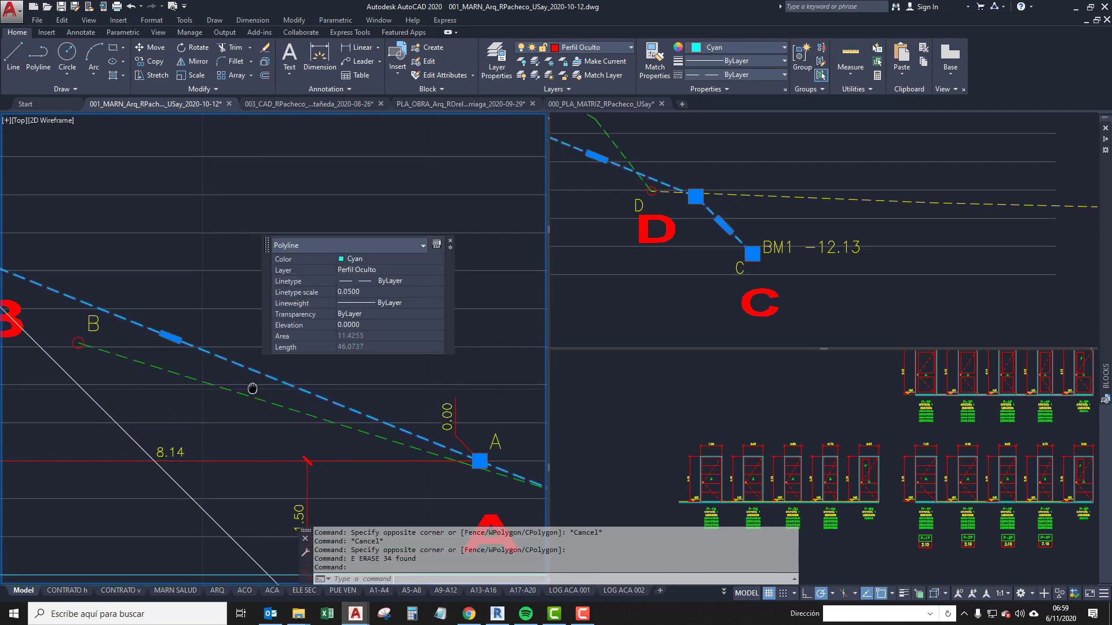
pyautogui.press('Escape')
pyautogui.press('Escape')
pyautogui.click(236, 360)
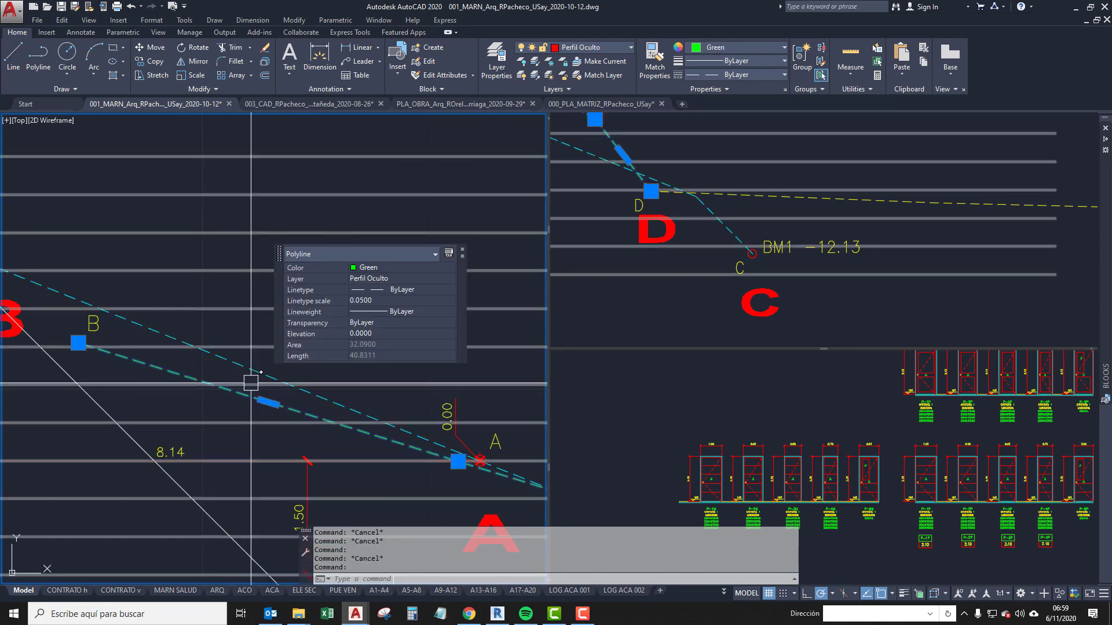
pyautogui.press('Escape')
pyautogui.scroll(-2, 237, 360)
pyautogui.scroll(2, 286, 360)
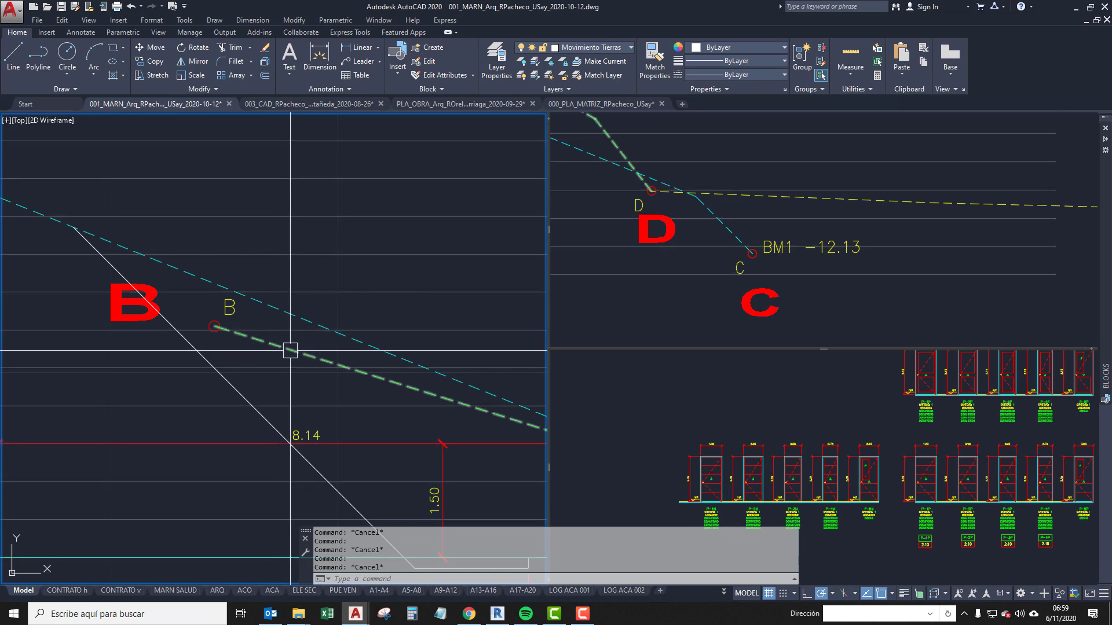
pyautogui.moveTo(260, 354); pyautogui.dragTo(275, 362, button='middle')
pyautogui.press('Escape')
pyautogui.click(321, 328)
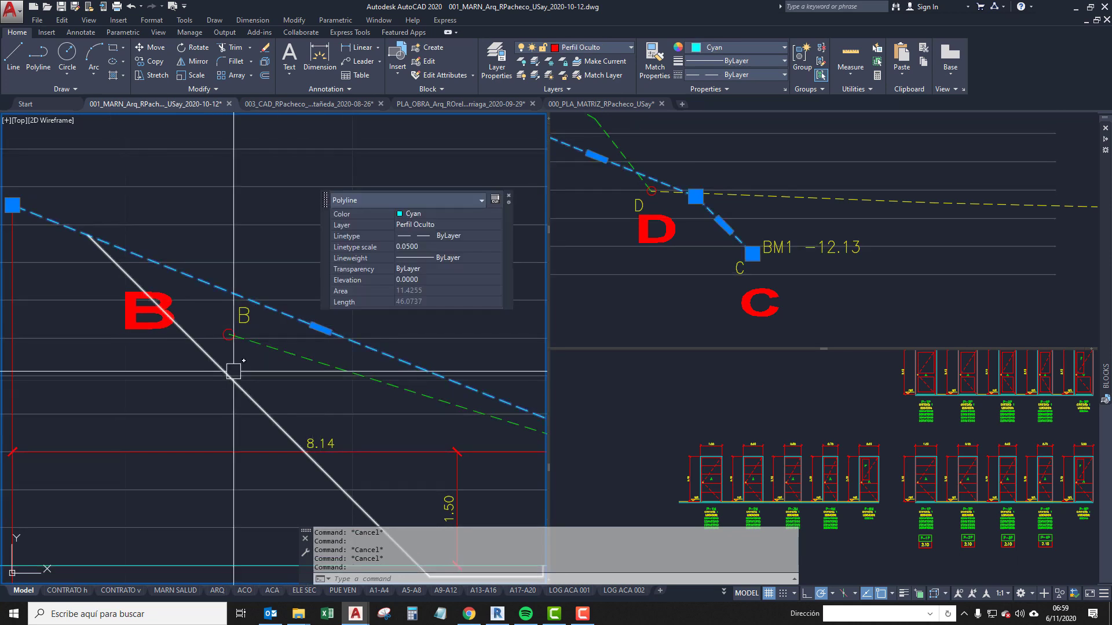
pyautogui.press('Escape')
pyautogui.click(282, 353)
pyautogui.scroll(-3, 278, 410)
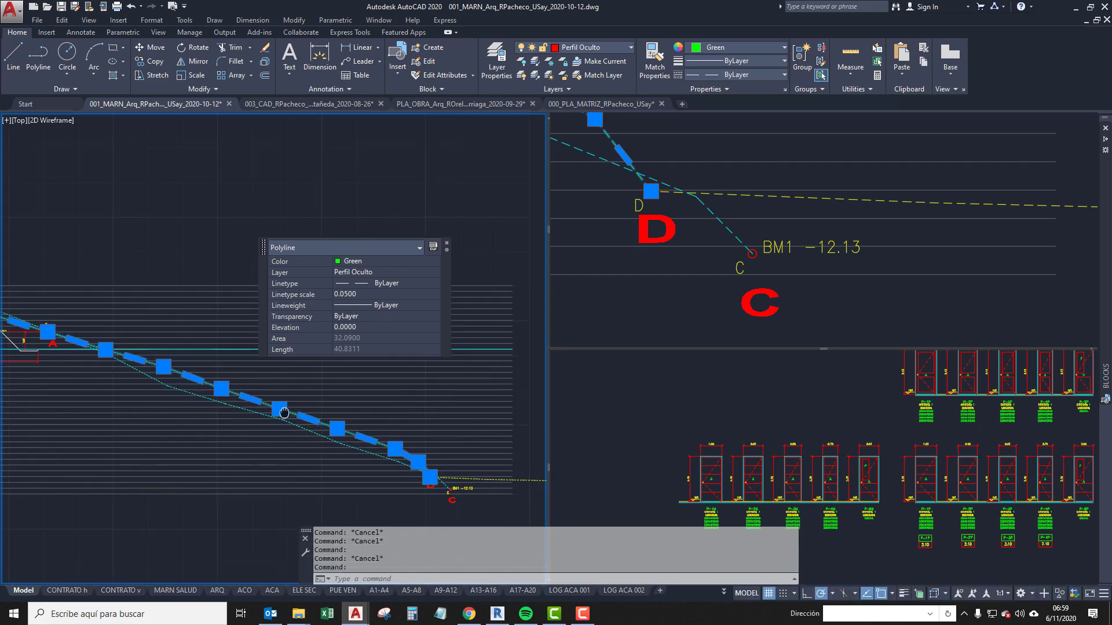
pyautogui.press('Escape')
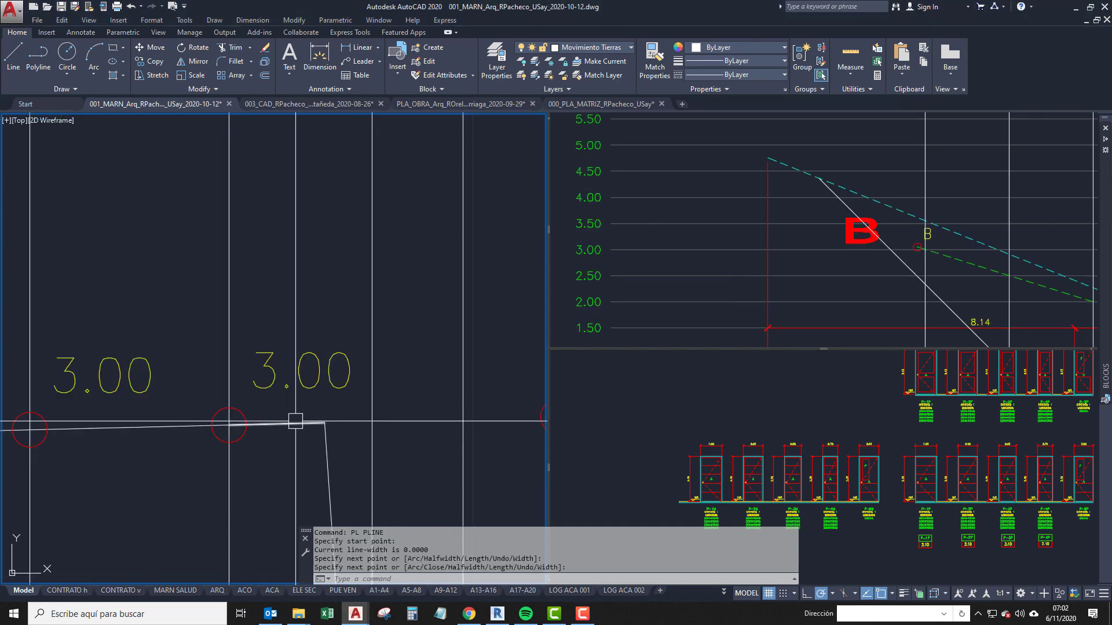
# Extend the short polyline at the lot's corner on the B–D edge to the vertical projection line through D.
pyautogui.click(293, 423)
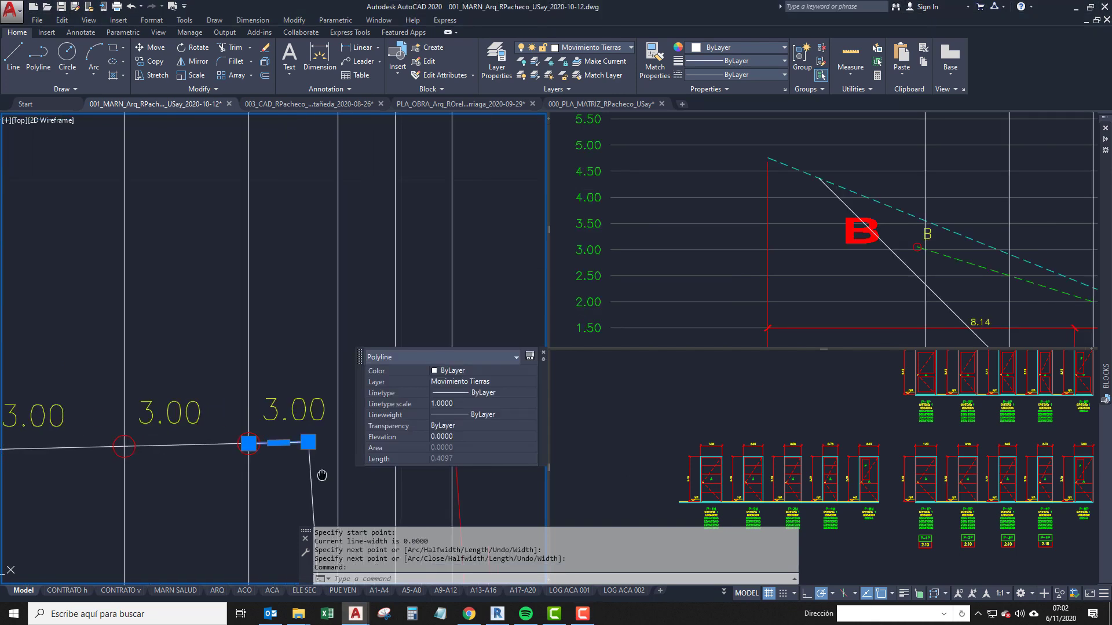
pyautogui.press('Escape')
pyautogui.scroll(-2, 355, 483)
pyautogui.write('EX')
pyautogui.press('space')
pyautogui.click(382, 395)
pyautogui.press('space')
pyautogui.click(243, 432)
pyautogui.scroll(2, 242, 430)
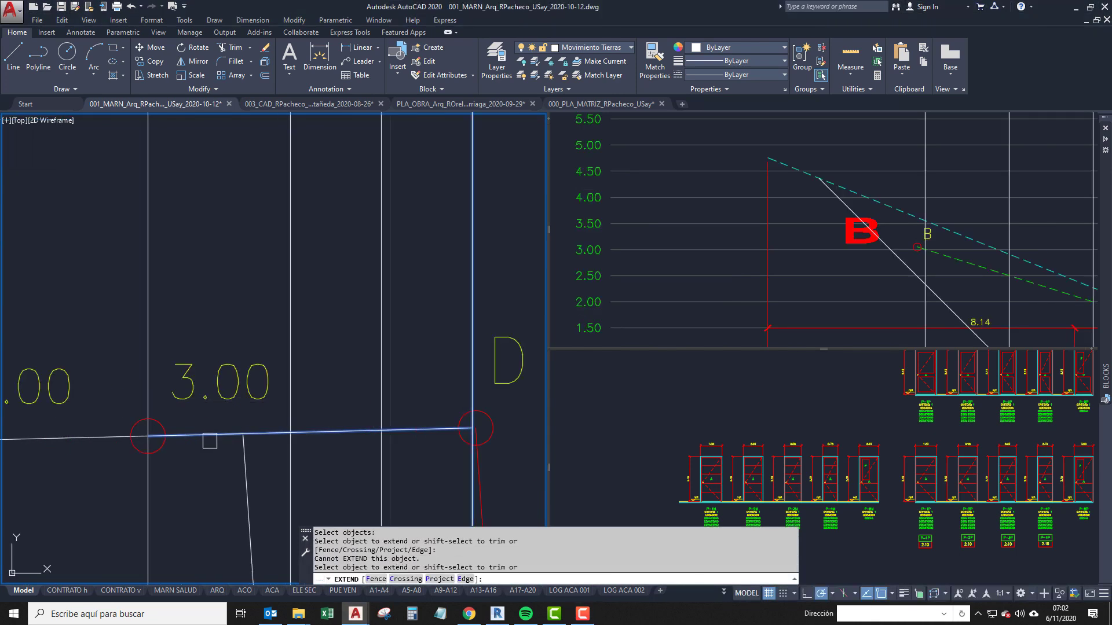
pyautogui.moveTo(187, 446); pyautogui.dragTo(448, 420, button='middle')
pyautogui.click(262, 418)
pyautogui.scroll(-2, 248, 443)
pyautogui.moveTo(247, 448); pyautogui.dragTo(189, 422, button='middle')
pyautogui.click(310, 407)
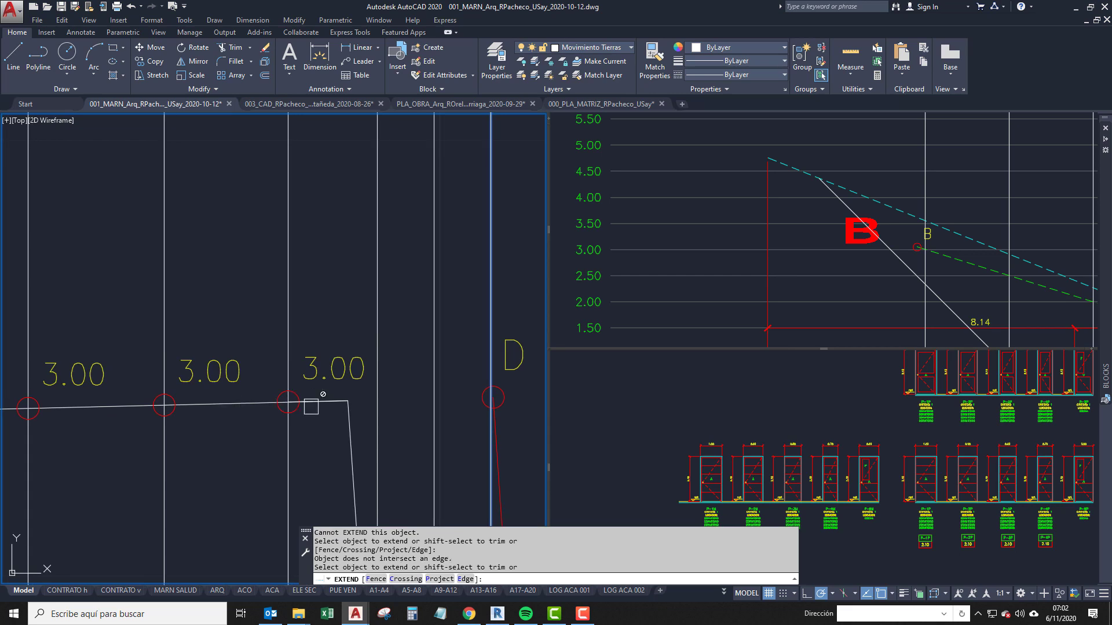
pyautogui.scroll(2, 311, 407)
pyautogui.click(226, 398)
pyautogui.scroll(-2, 113, 415)
pyautogui.scroll(2, 133, 415)
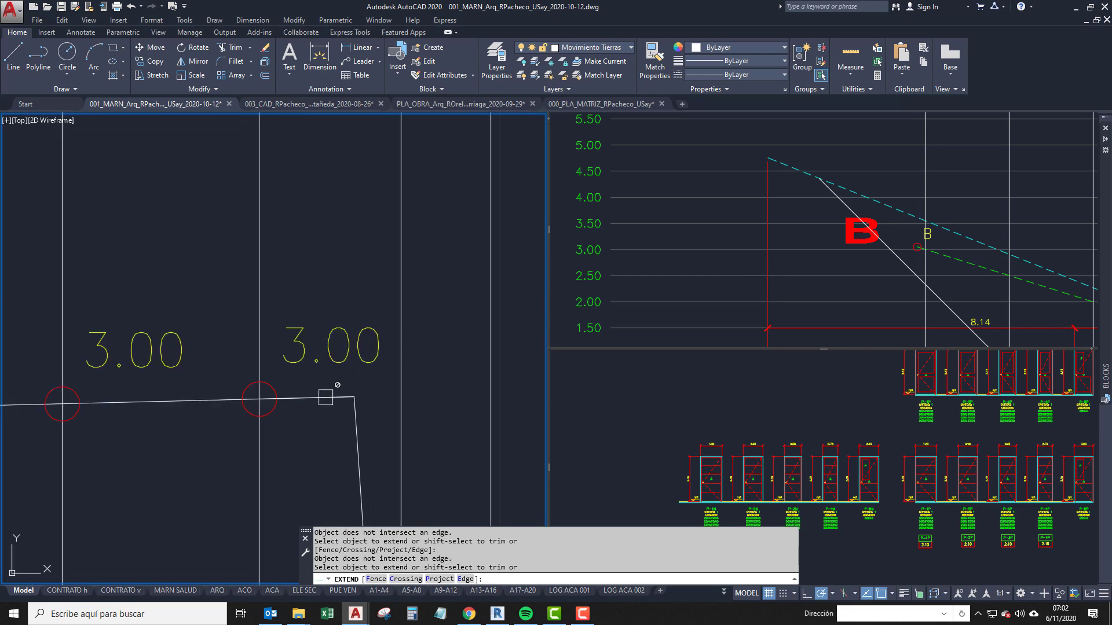
pyautogui.moveTo(326, 398); pyautogui.dragTo(239, 387, button='middle')
pyautogui.click(241, 387)
pyautogui.click(243, 388)
pyautogui.press('space')
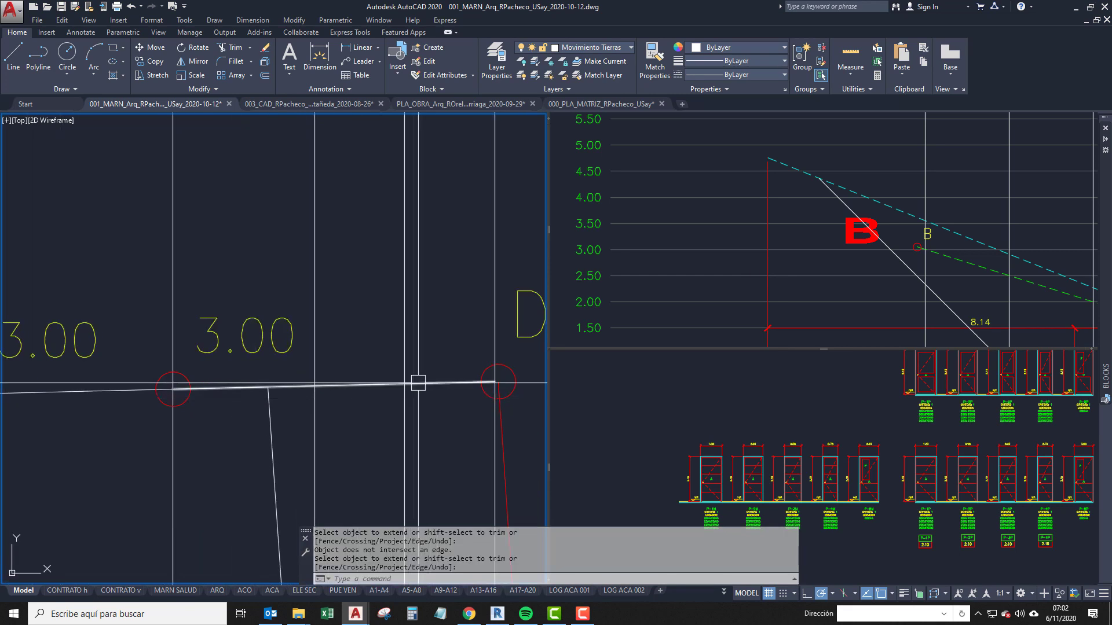
# Stretch the extended polyline's start point from the last 3.00 marker to the lot's corner.
pyautogui.press('Escape')
pyautogui.click(418, 383)
pyautogui.click(173, 389)
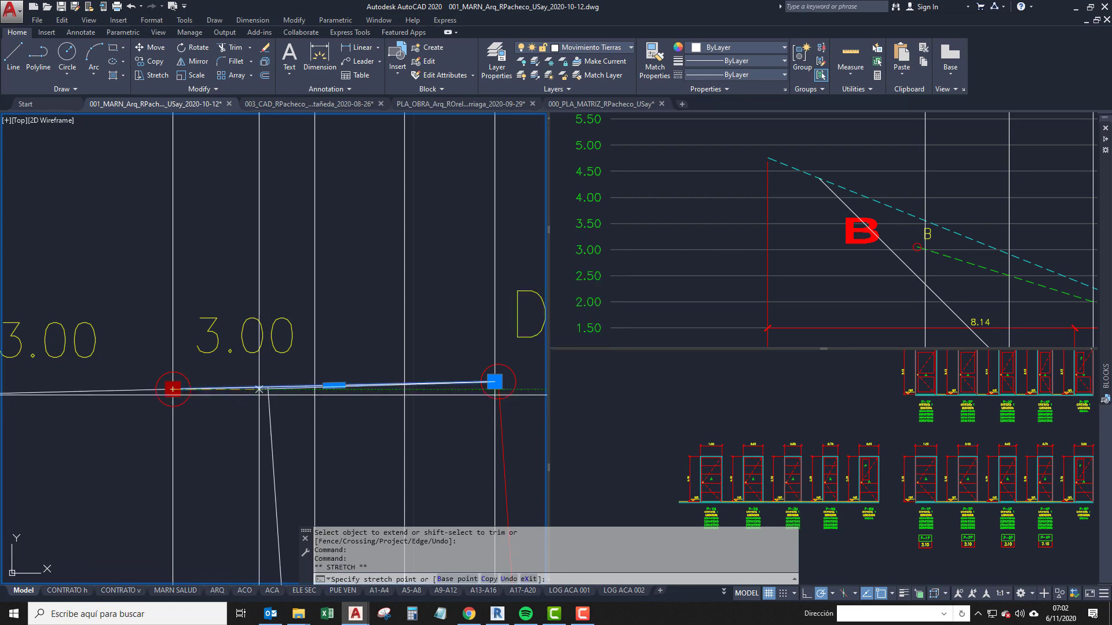
pyautogui.click(268, 387)
pyautogui.scroll(3, 267, 387)
pyautogui.click(262, 382)
pyautogui.scroll(2, 266, 403)
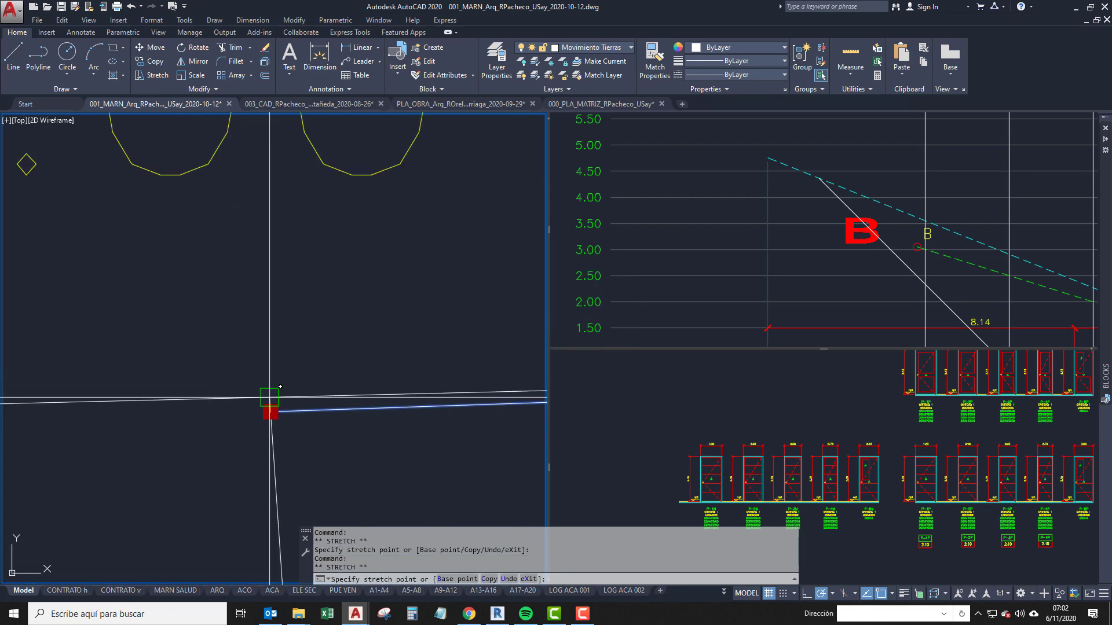
pyautogui.press('Escape')
pyautogui.scroll(-3, 187, 398)
pyautogui.press('Escape')
pyautogui.scroll(1, 206, 402)
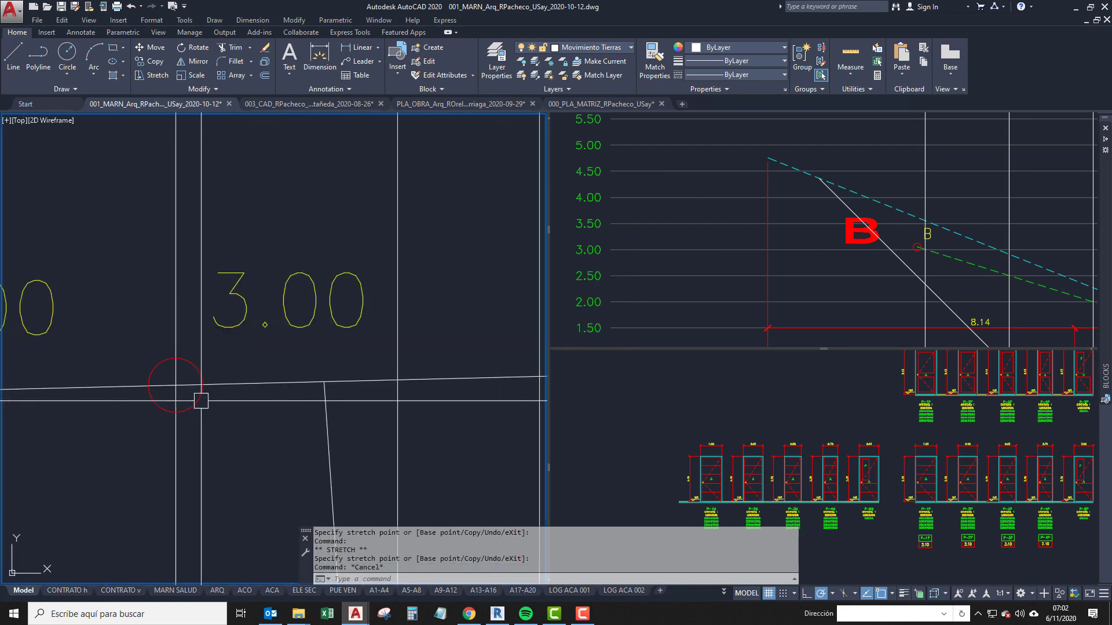
# Copy the last 3.00 level marker onto the projection line intersections between the lot's corner and D.
pyautogui.click(191, 401)
pyautogui.write('cc')
pyautogui.press('space')
pyautogui.click(176, 385)
pyautogui.scroll(-4, 289, 394)
pyautogui.scroll(-3, 294, 392)
pyautogui.moveTo(295, 392); pyautogui.dragTo(397, 215, button='middle')
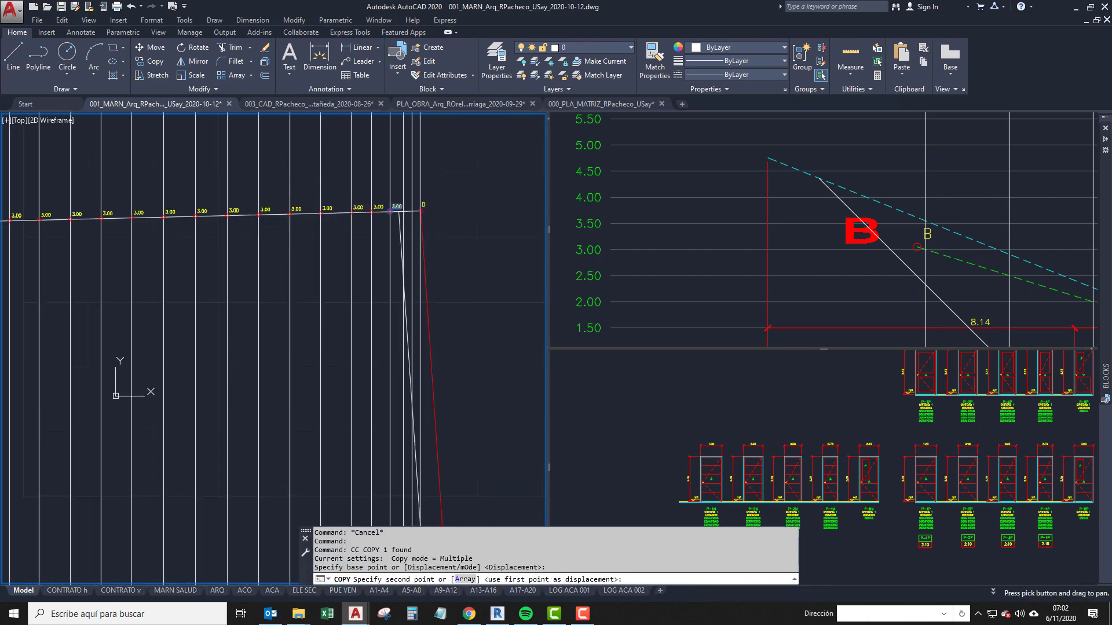
pyautogui.scroll(2, 353, 303)
pyautogui.scroll(-2, 345, 351)
pyautogui.moveTo(346, 351); pyautogui.dragTo(342, 248, button='middle')
pyautogui.scroll(2, 327, 325)
pyautogui.moveTo(326, 325); pyautogui.dragTo(343, 415, button='middle')
pyautogui.scroll(-3, 343, 415)
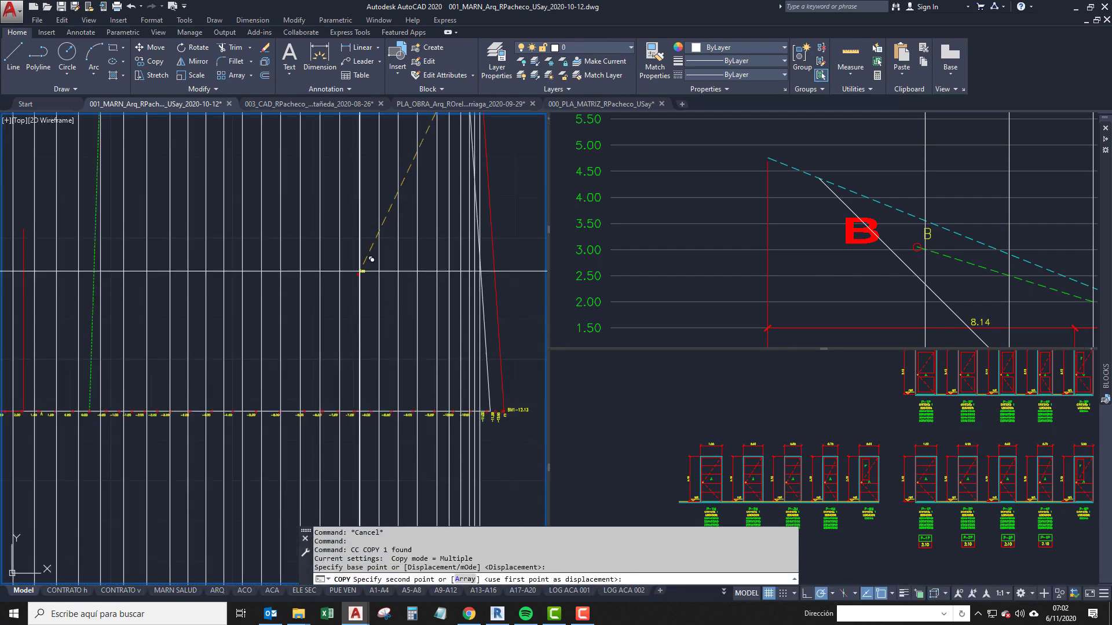
pyautogui.moveTo(435, 122); pyautogui.dragTo(325, 355, button='middle')
pyautogui.scroll(3, 342, 289)
pyautogui.scroll(2, 421, 433)
pyautogui.scroll(2, 433, 421)
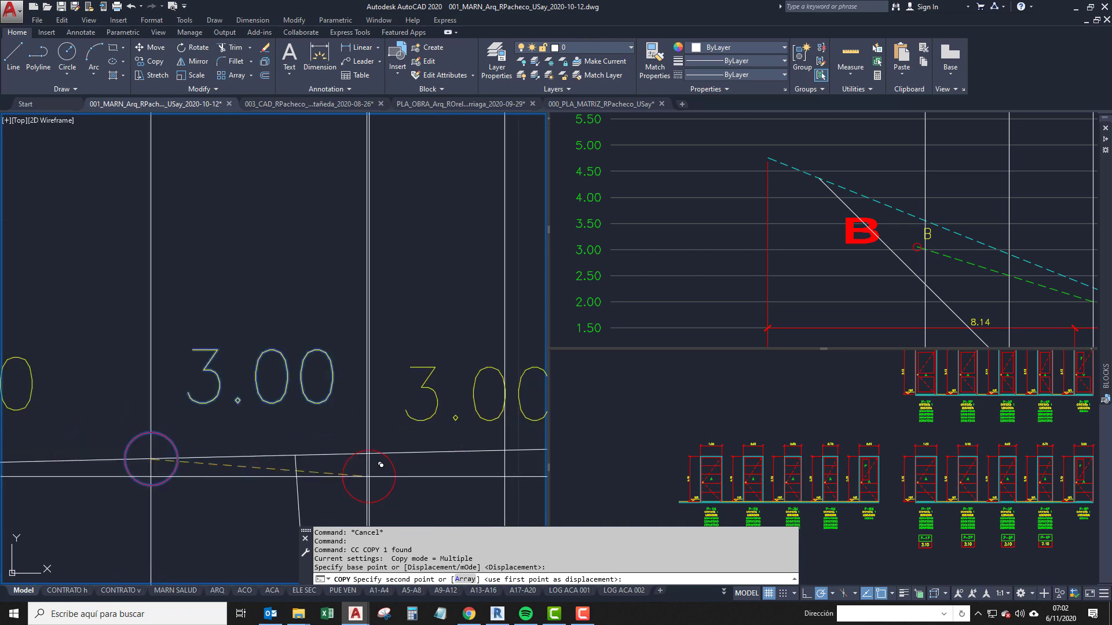
pyautogui.scroll(2, 379, 447)
pyautogui.click(376, 446)
pyautogui.scroll(-3, 376, 445)
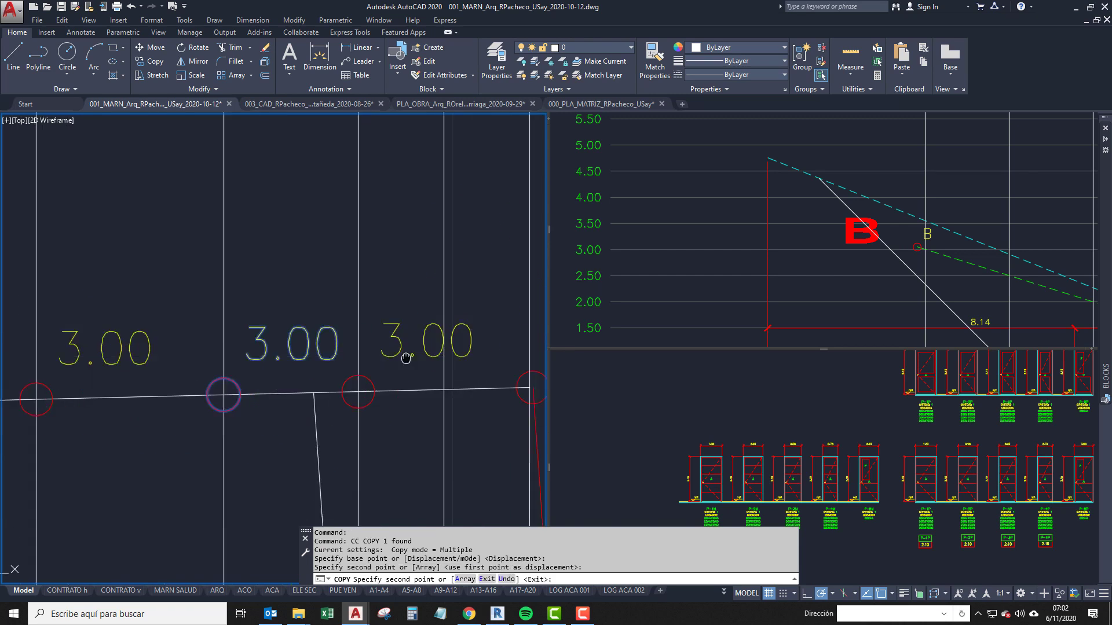
pyautogui.scroll(1, 391, 363)
pyautogui.click(366, 361)
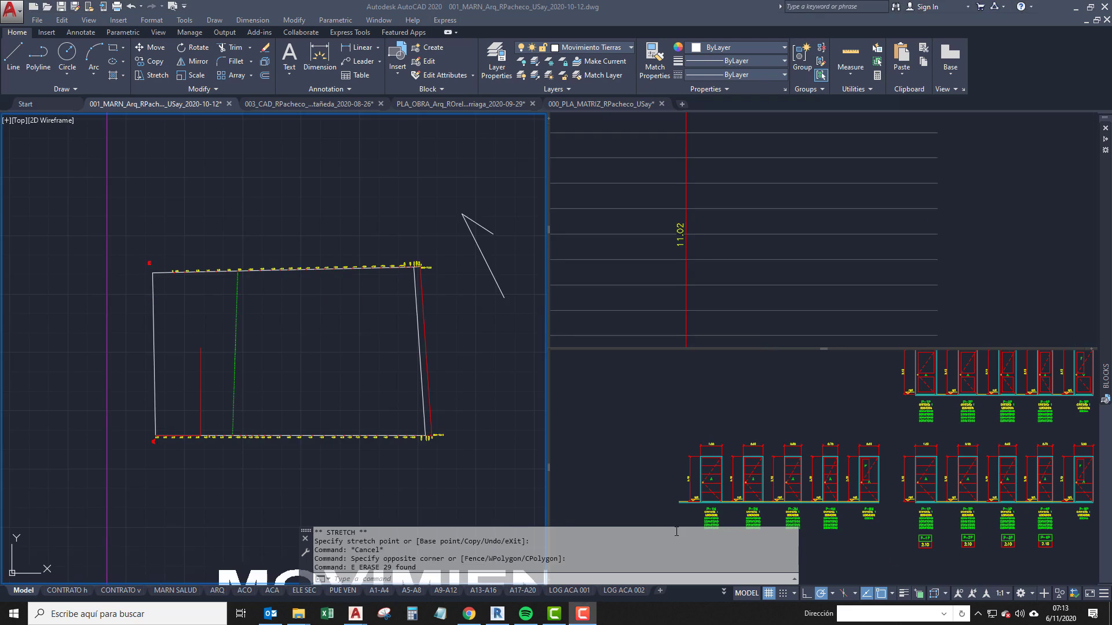
# Examine the level markers along the lot's B–D and A–C edges and the green 0.00 contour between them.
pyautogui.click(383, 386)
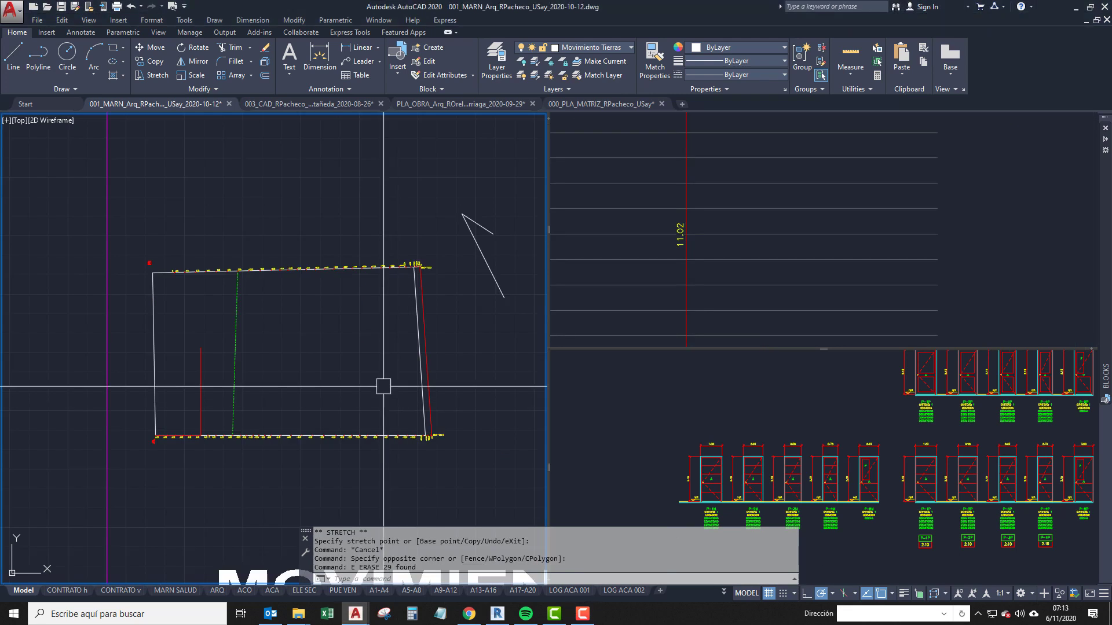
pyautogui.scroll(2, 397, 268)
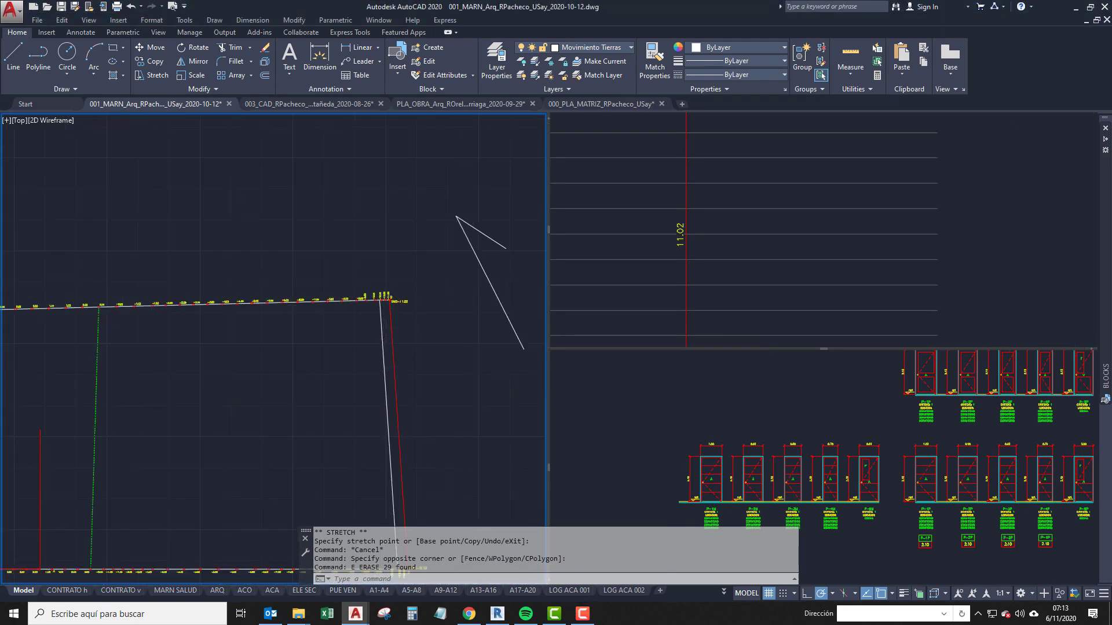
pyautogui.moveTo(354, 301); pyautogui.dragTo(383, 317, button='middle')
pyautogui.scroll(-3, 382, 316)
pyautogui.scroll(5, 211, 314)
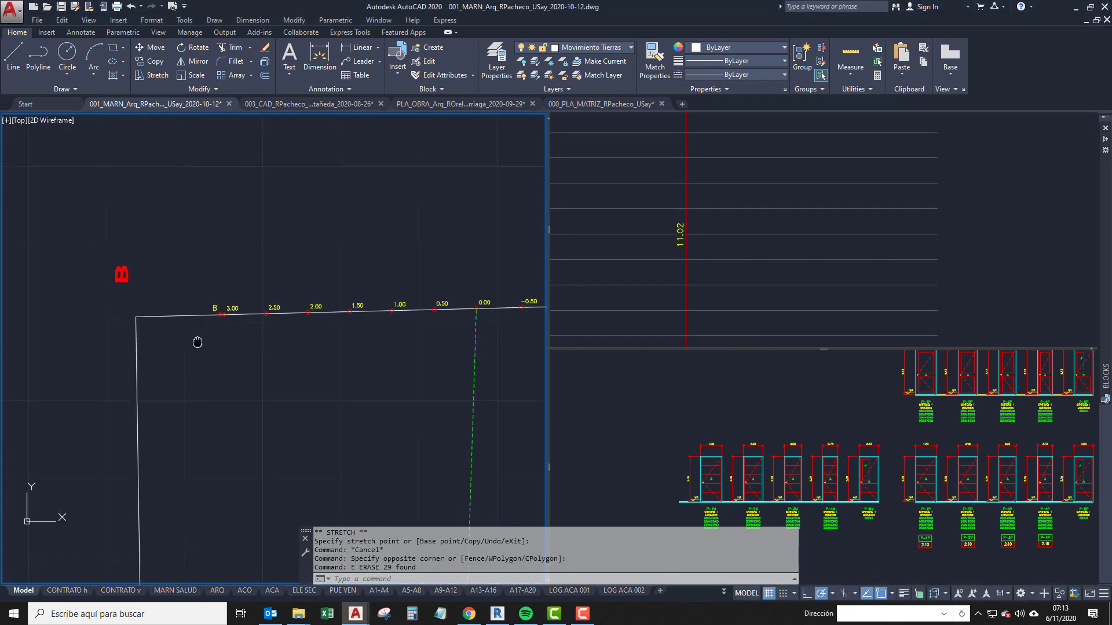
pyautogui.scroll(-2, 203, 353)
pyautogui.scroll(1, 201, 324)
pyautogui.scroll(-2, 202, 336)
pyautogui.moveTo(212, 355); pyautogui.dragTo(199, 283, button='middle')
pyautogui.moveTo(211, 434); pyautogui.dragTo(208, 350, button='middle')
pyautogui.scroll(1, 217, 399)
pyautogui.scroll(4, 166, 448)
pyautogui.scroll(-2, 174, 441)
pyautogui.moveTo(252, 415); pyautogui.dragTo(216, 453, button='middle')
pyautogui.scroll(-2, 240, 432)
pyautogui.moveTo(279, 217); pyautogui.dragTo(250, 401, button='middle')
pyautogui.scroll(1, 286, 287)
pyautogui.moveTo(286, 288); pyautogui.dragTo(281, 248, button='middle')
pyautogui.moveTo(248, 523); pyautogui.dragTo(271, 250, button='middle')
# Draw a polyline joining the 0.50 level markers on the A–C and B–D edges.
pyautogui.write('pl')
pyautogui.press('space')
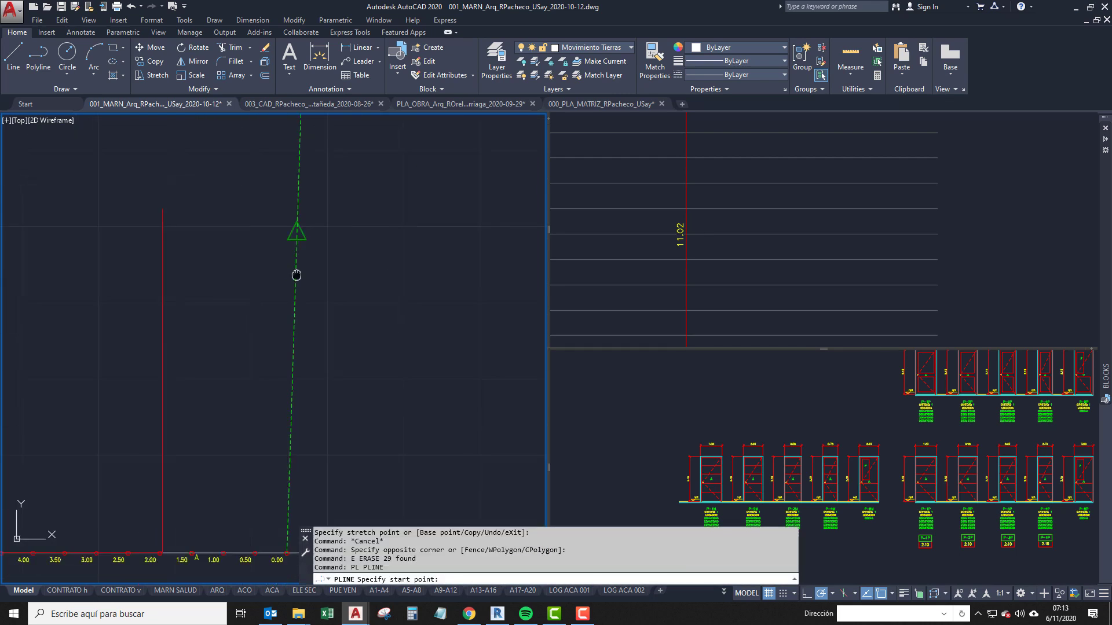
pyautogui.scroll(-2, 296, 276)
pyautogui.scroll(5, 283, 385)
pyautogui.scroll(3, 264, 386)
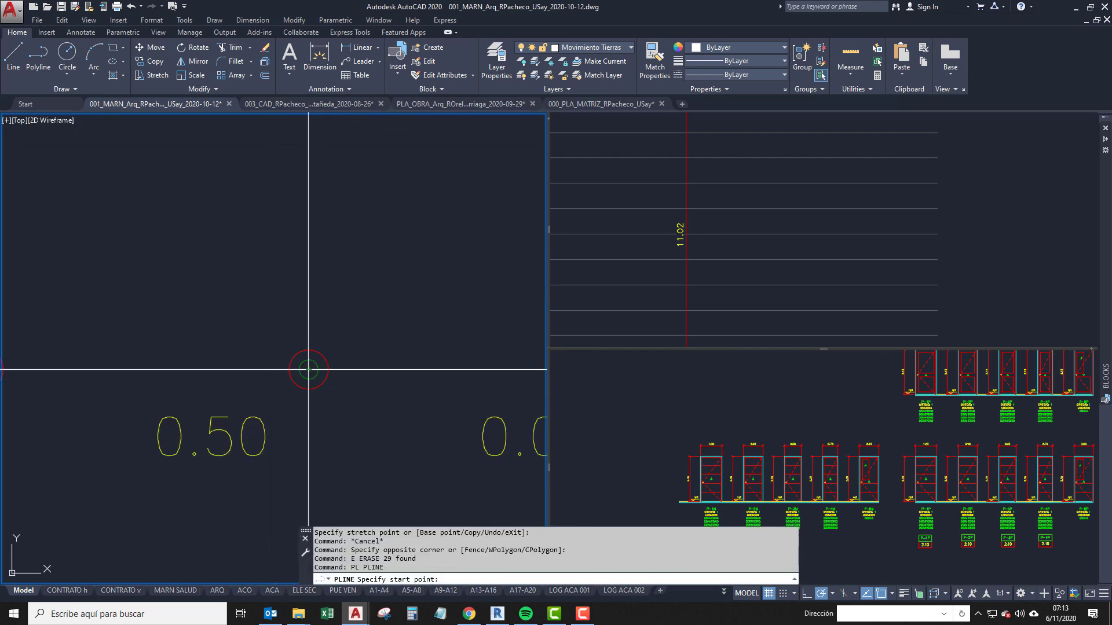
pyautogui.click(309, 369)
pyautogui.scroll(-7, 281, 433)
pyautogui.scroll(-2, 290, 218)
pyautogui.moveTo(284, 226); pyautogui.dragTo(285, 399, button='middle')
pyautogui.moveTo(295, 122); pyautogui.dragTo(312, 319, button='middle')
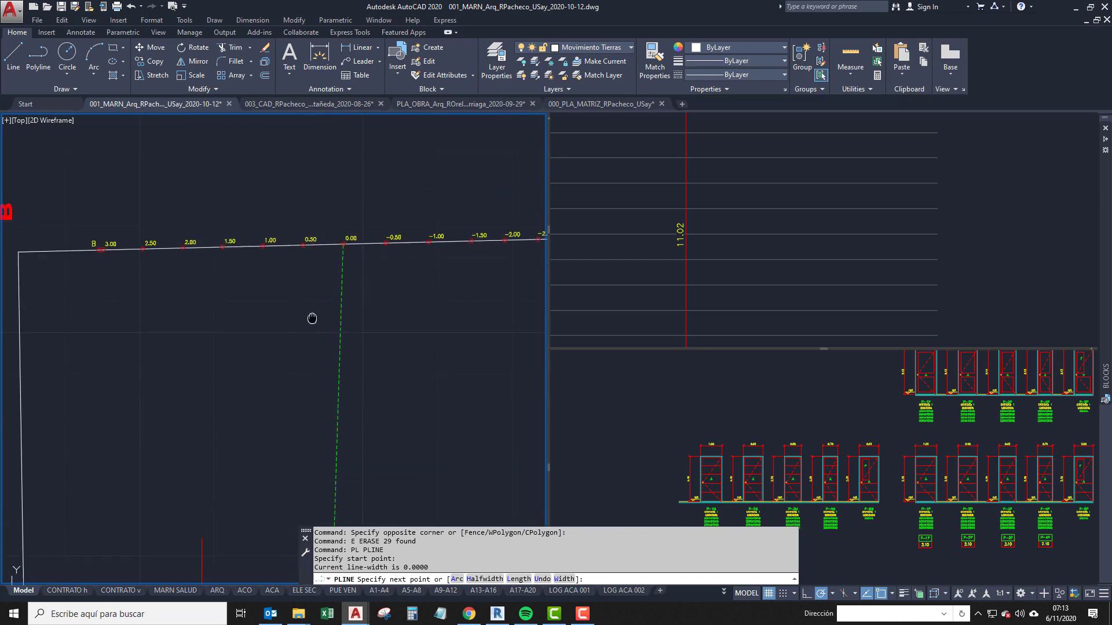
pyautogui.scroll(3, 312, 318)
pyautogui.scroll(4, 274, 154)
pyautogui.click(274, 152)
pyautogui.press('Return')
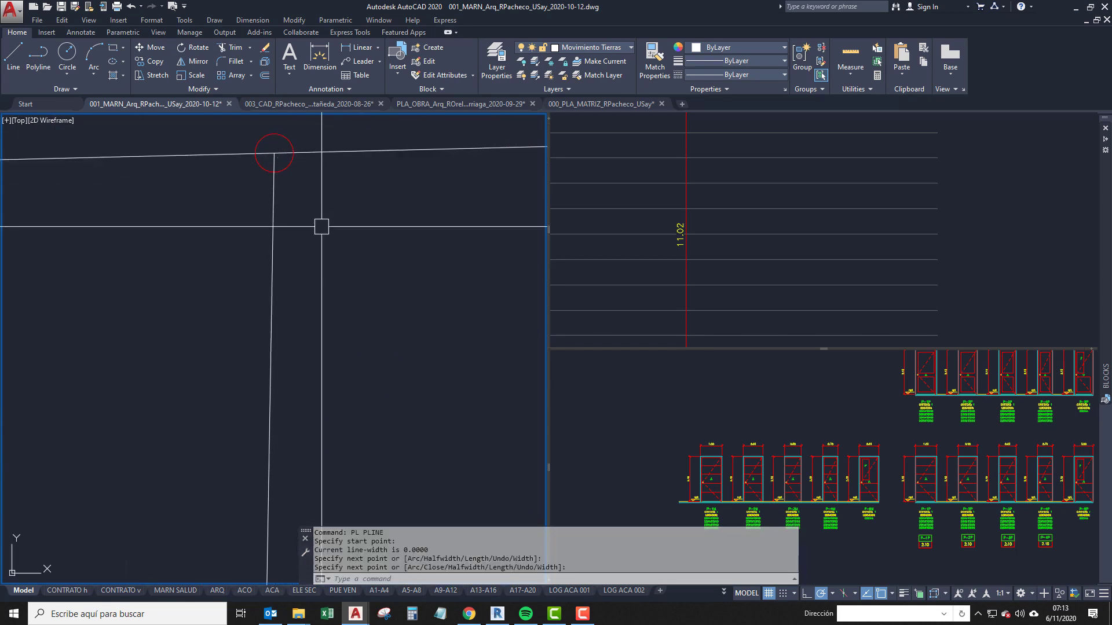
# Match the new 0.50 line's properties to the green dashed 0.00 contour and change its colour to red.
pyautogui.scroll(-7, 320, 226)
pyautogui.scroll(1, 316, 415)
pyautogui.scroll(-2, 269, 363)
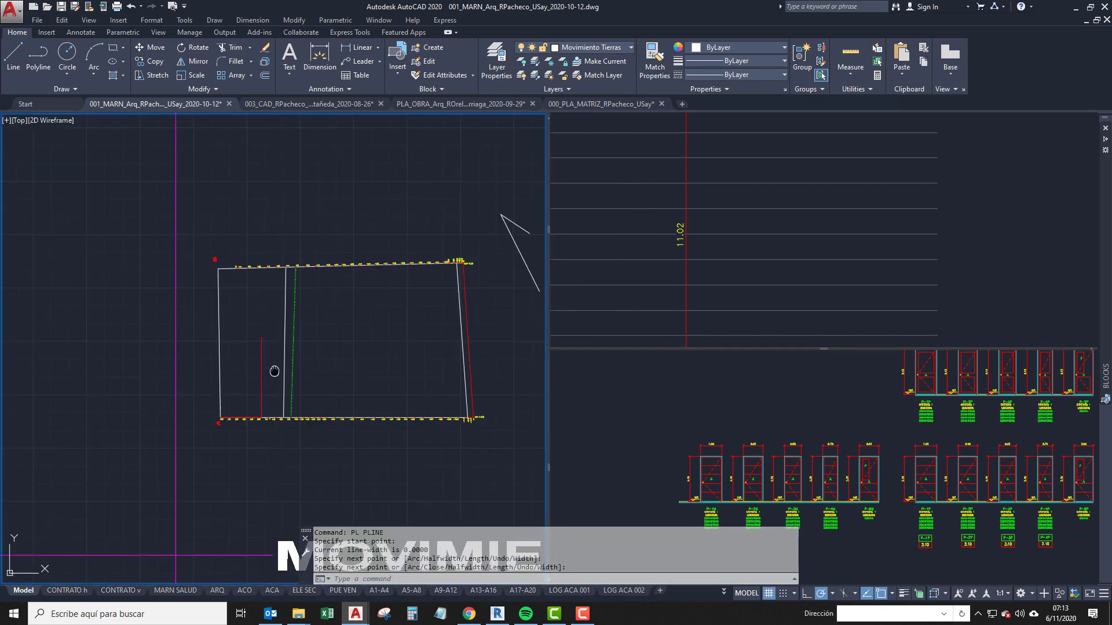
pyautogui.scroll(2, 231, 363)
pyautogui.write('ma')
pyautogui.press('space')
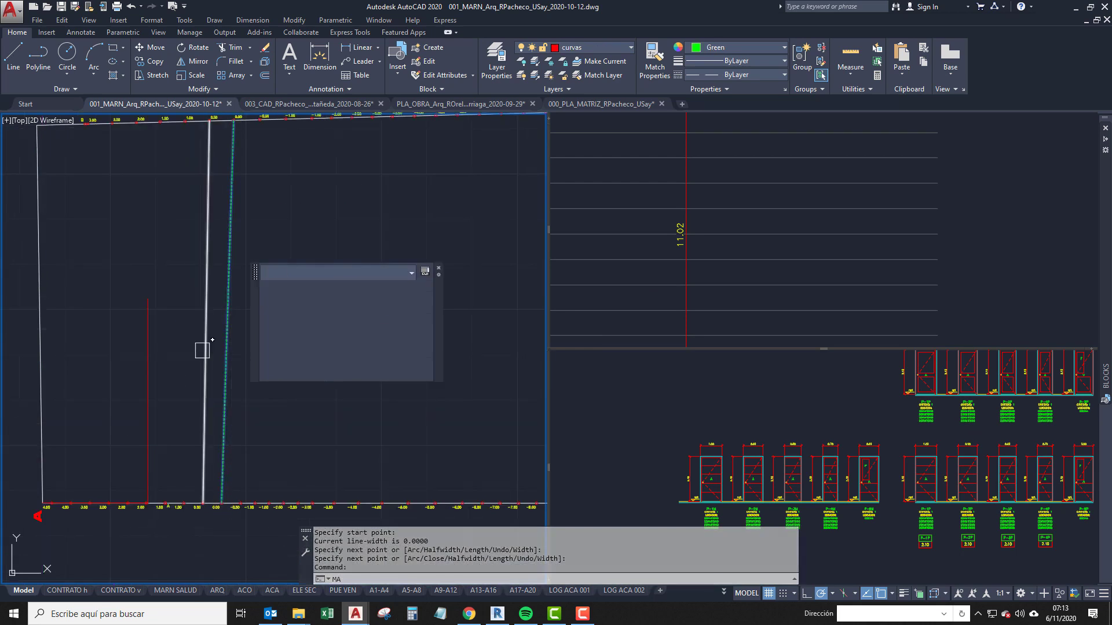
pyautogui.click(204, 349)
pyautogui.press('space')
pyautogui.click(205, 346)
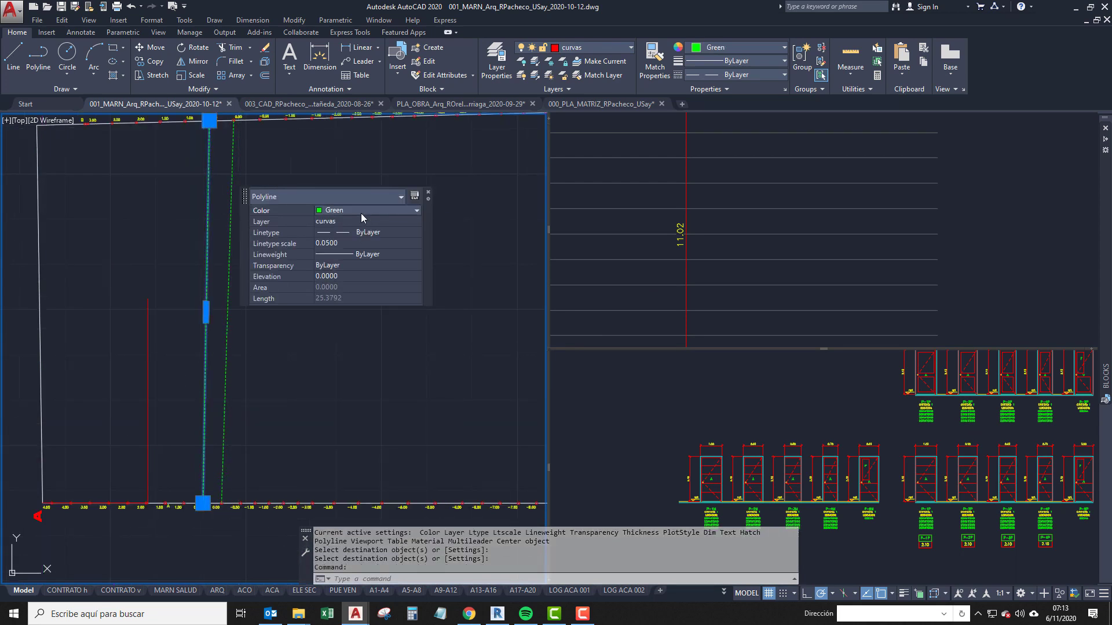
pyautogui.click(360, 213)
pyautogui.click(347, 242)
pyautogui.press('Escape')
# Draw a polyline joining the 1.00 level markers on the A–C and B–D edges.
pyautogui.moveTo(258, 377)
pyautogui.mouseDown(button='middle')
pyautogui.moveTo(280, 409)
pyautogui.moveTo(322, 377)
pyautogui.moveTo(313, 331)
pyautogui.mouseUp(button='middle')
pyautogui.moveTo(263, 417); pyautogui.dragTo(266, 422, button='middle')
pyautogui.scroll(10, 293, 480)
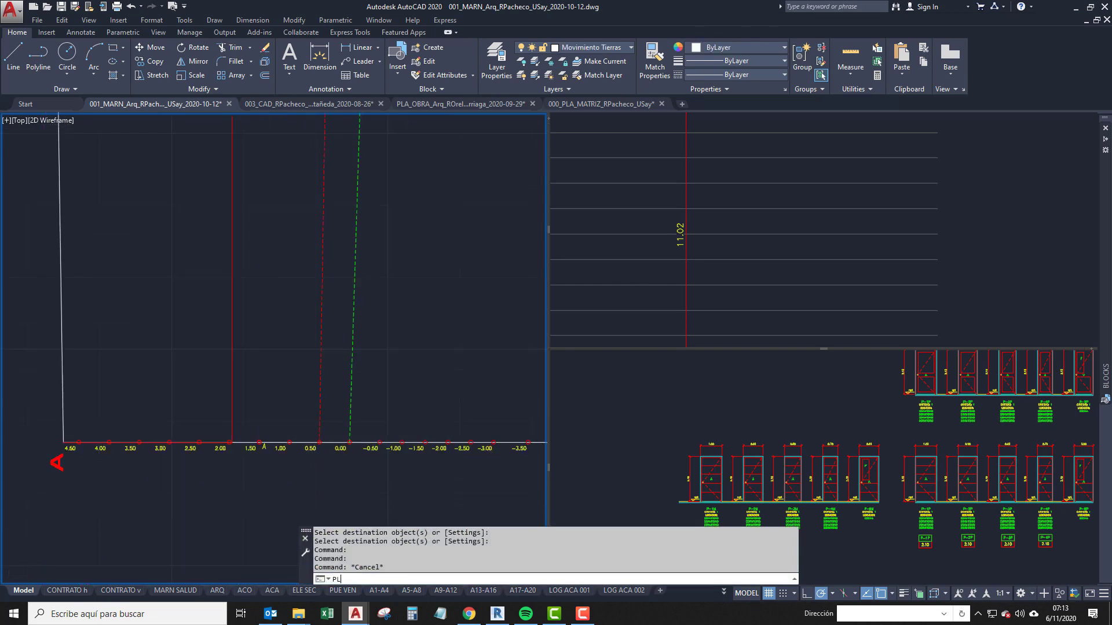
pyautogui.write('pl')
pyautogui.press('space')
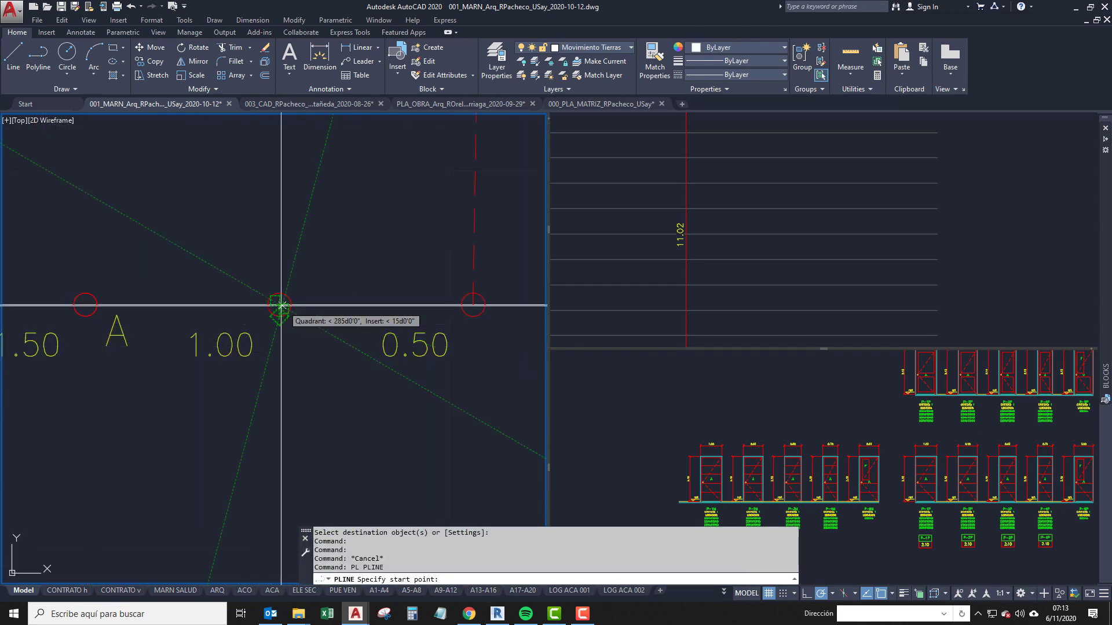
pyautogui.click(277, 305)
pyautogui.scroll(-12, 326, 359)
pyautogui.scroll(15, 336, 292)
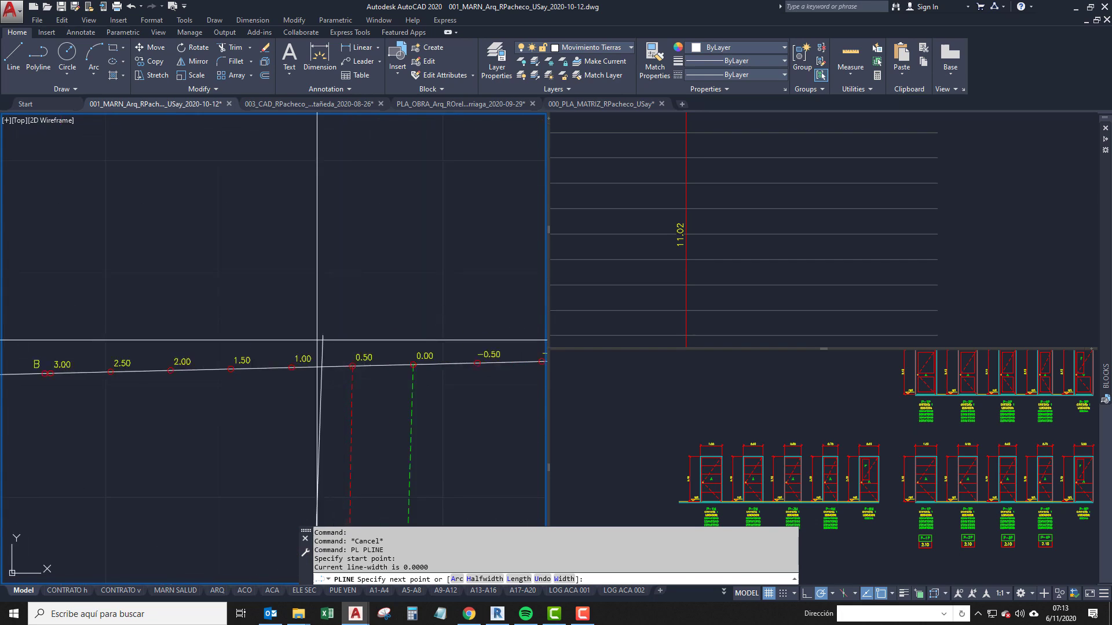
pyautogui.press('space')
# Match the new 1.00 line's properties to the red dashed 0.50 contour.
pyautogui.scroll(-6, 344, 245)
pyautogui.moveTo(389, 283); pyautogui.dragTo(322, 322, button='middle')
pyautogui.click(325, 317)
pyautogui.click(329, 328)
pyautogui.click(335, 338)
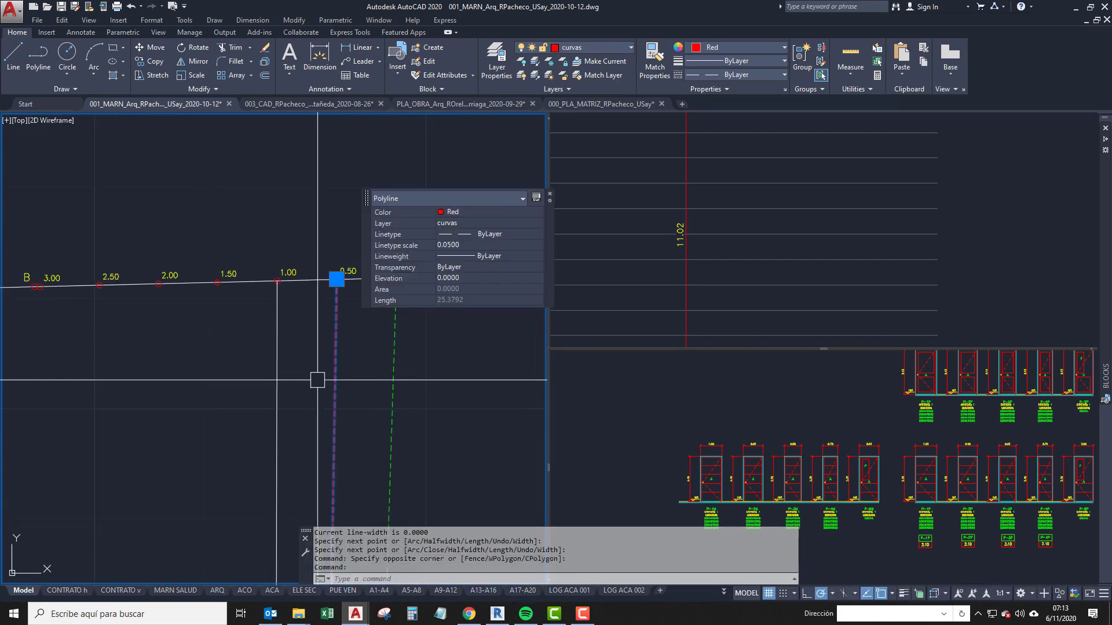
pyautogui.write('ma')
pyautogui.press('space')
pyautogui.click(277, 333)
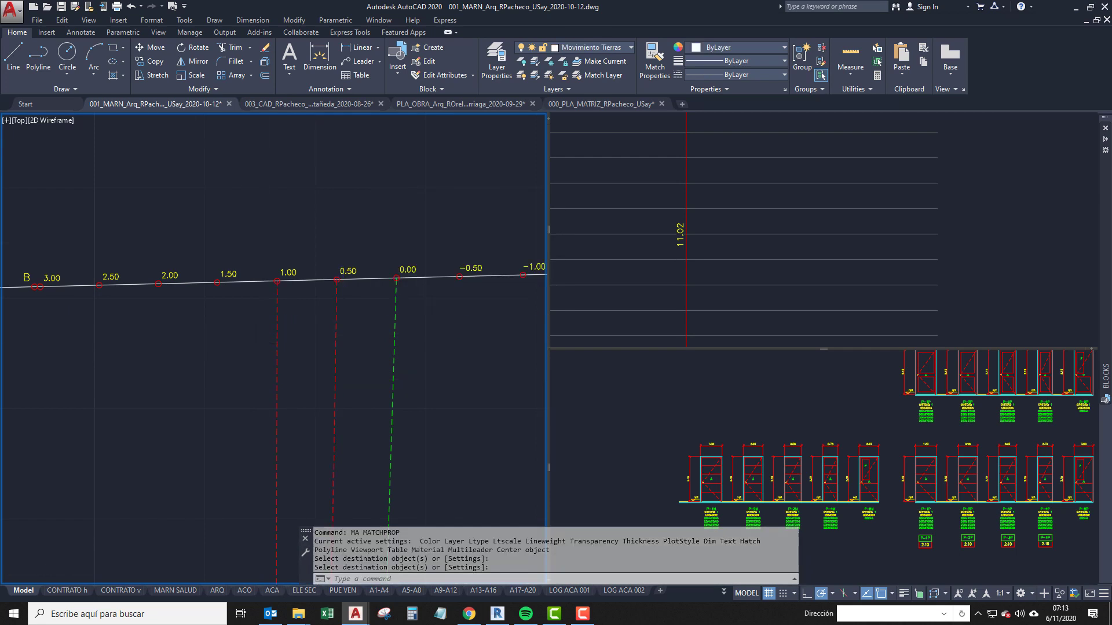
# Begin a polyline at the 1.50 level marker on the A–C edge.
pyautogui.scroll(-4, 277, 222)
pyautogui.scroll(3, 241, 455)
pyautogui.moveTo(241, 455); pyautogui.dragTo(292, 334, button='middle')
pyautogui.scroll(2, 292, 335)
pyautogui.moveTo(289, 420); pyautogui.dragTo(284, 436, button='middle')
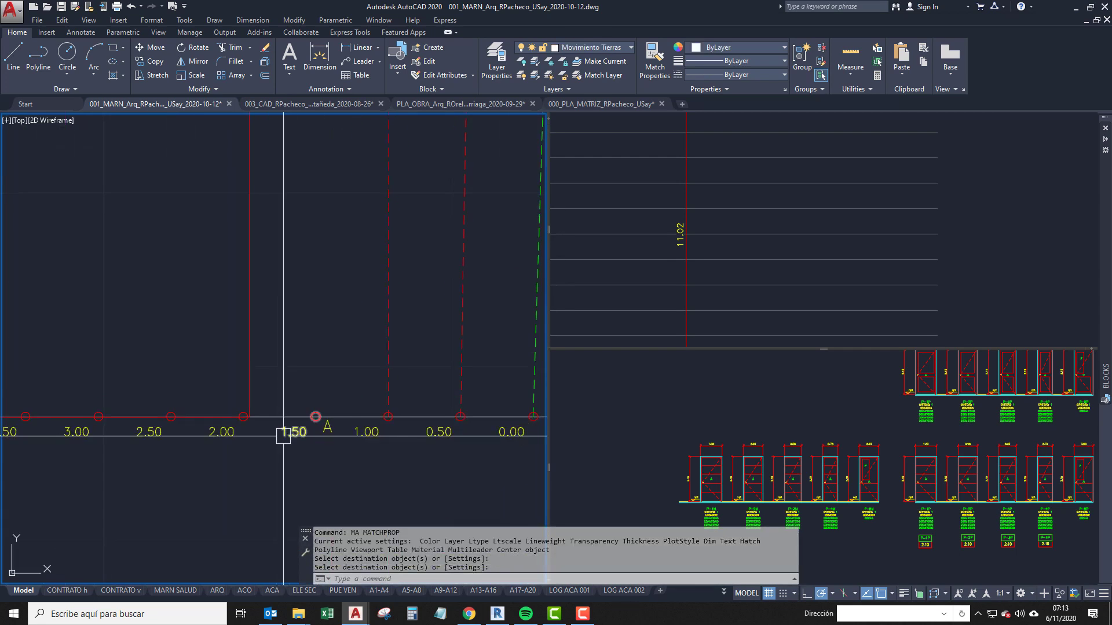
pyautogui.press('space')
pyautogui.write('pl')
pyautogui.press('space')
pyautogui.scroll(4, 375, 406)
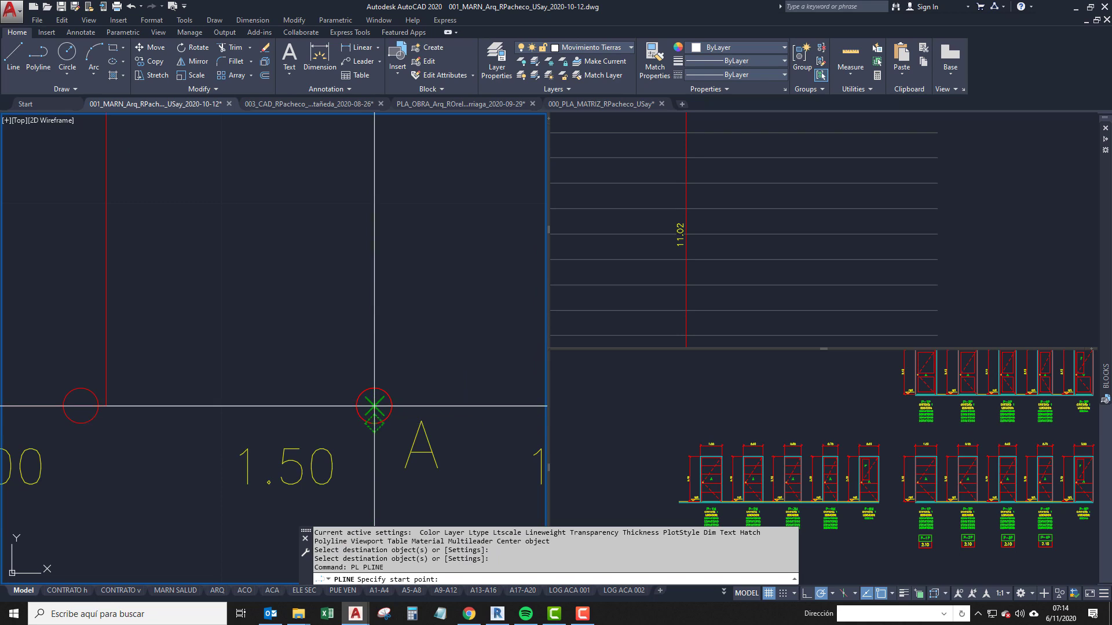
pyautogui.click(374, 406)
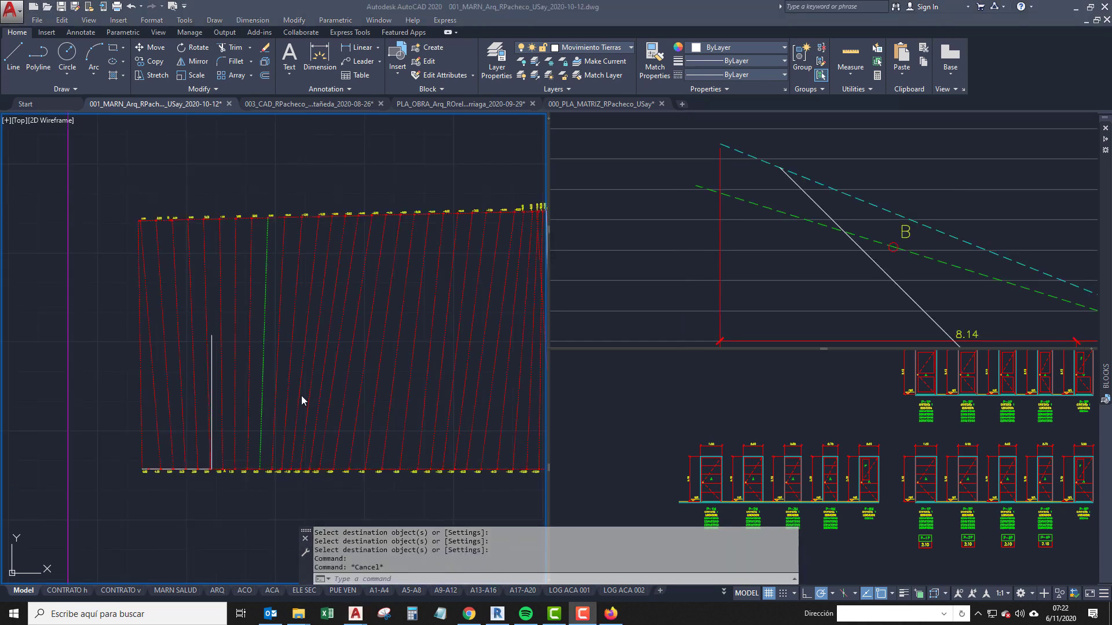
# Examine the completed contour lines on the plan and the profile below it, including its A and B points.
pyautogui.moveTo(193, 290); pyautogui.dragTo(185, 304, button='middle')
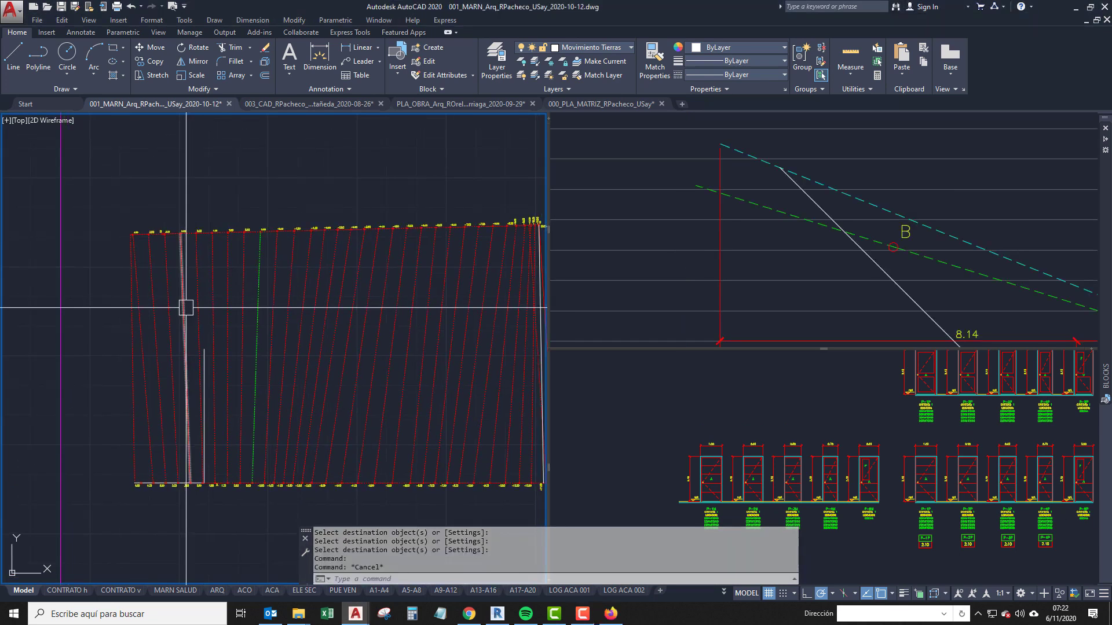
pyautogui.moveTo(235, 218); pyautogui.dragTo(215, 230, button='middle')
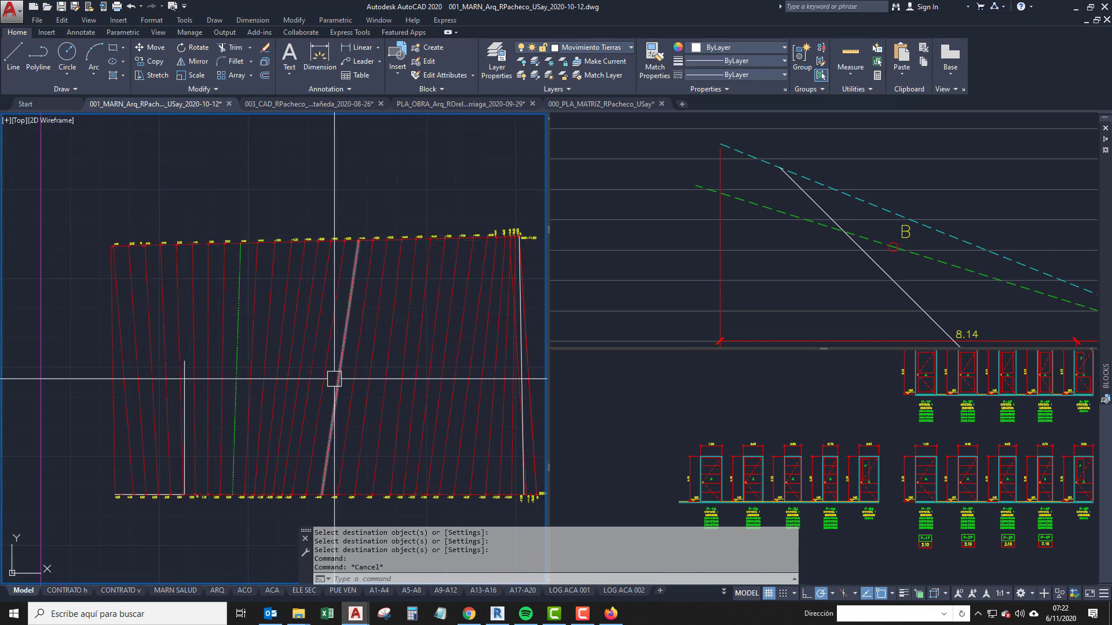
pyautogui.moveTo(374, 325); pyautogui.dragTo(318, 294, button='middle')
pyautogui.moveTo(214, 275); pyautogui.dragTo(203, 333, button='middle')
pyautogui.moveTo(301, 341)
pyautogui.mouseDown(button='middle')
pyautogui.moveTo(350, 329)
pyautogui.moveTo(337, 329)
pyautogui.mouseUp(button='middle')
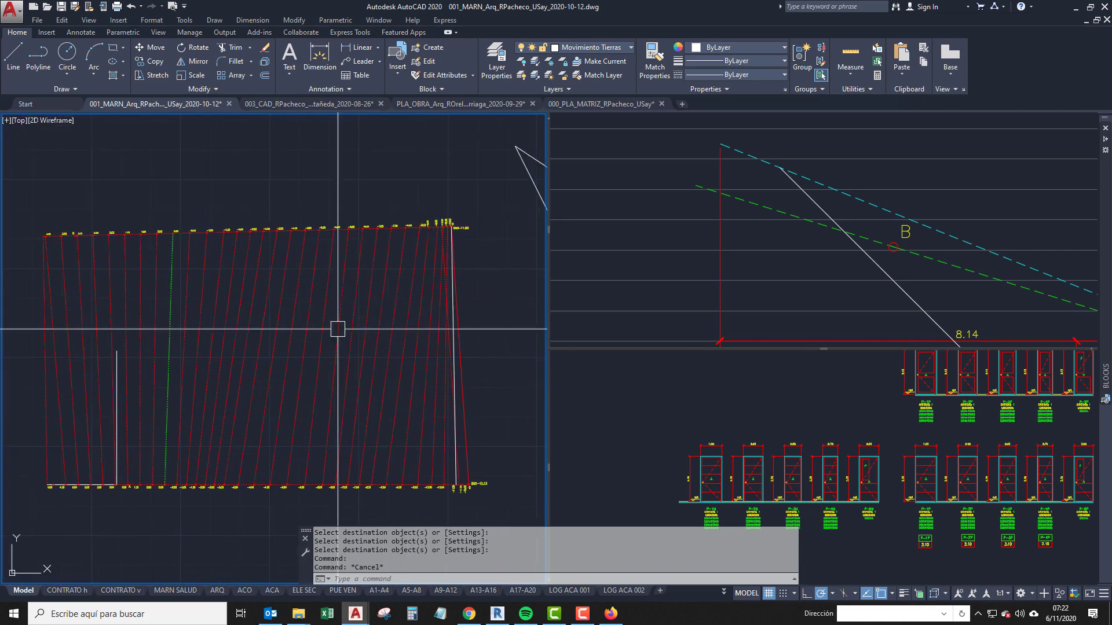
pyautogui.scroll(8, 308, 422)
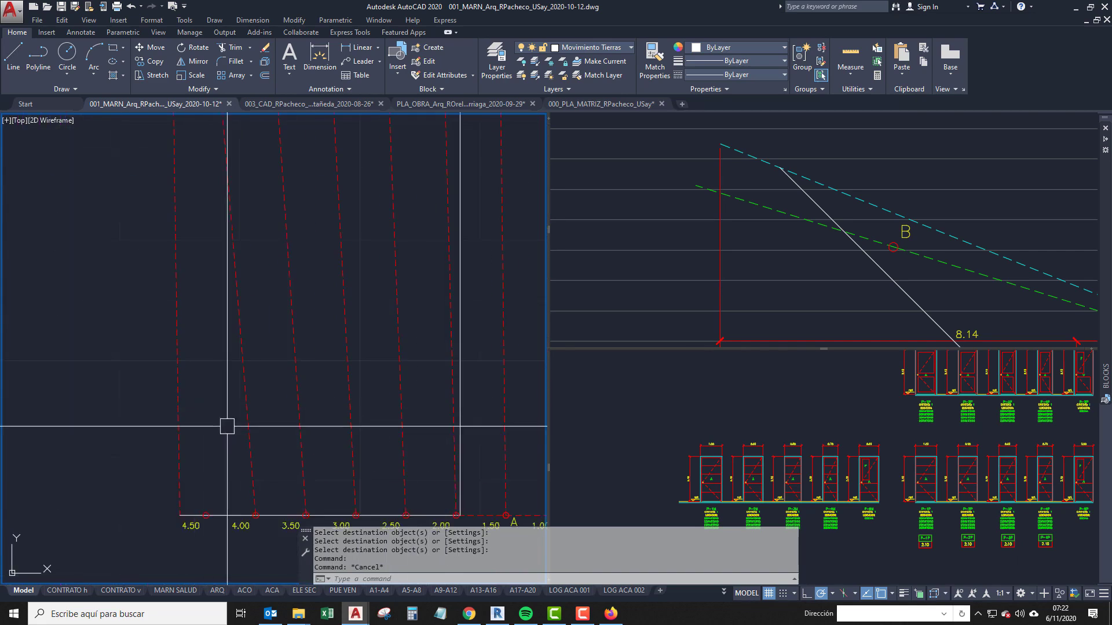
pyautogui.scroll(-6, 184, 510)
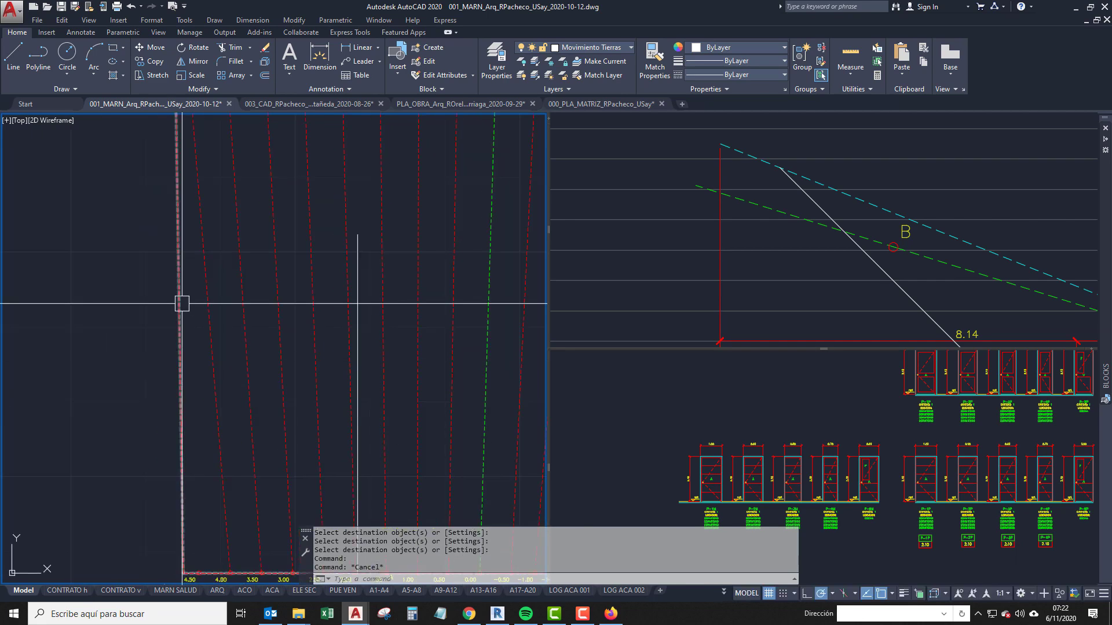
pyautogui.scroll(-6, 177, 263)
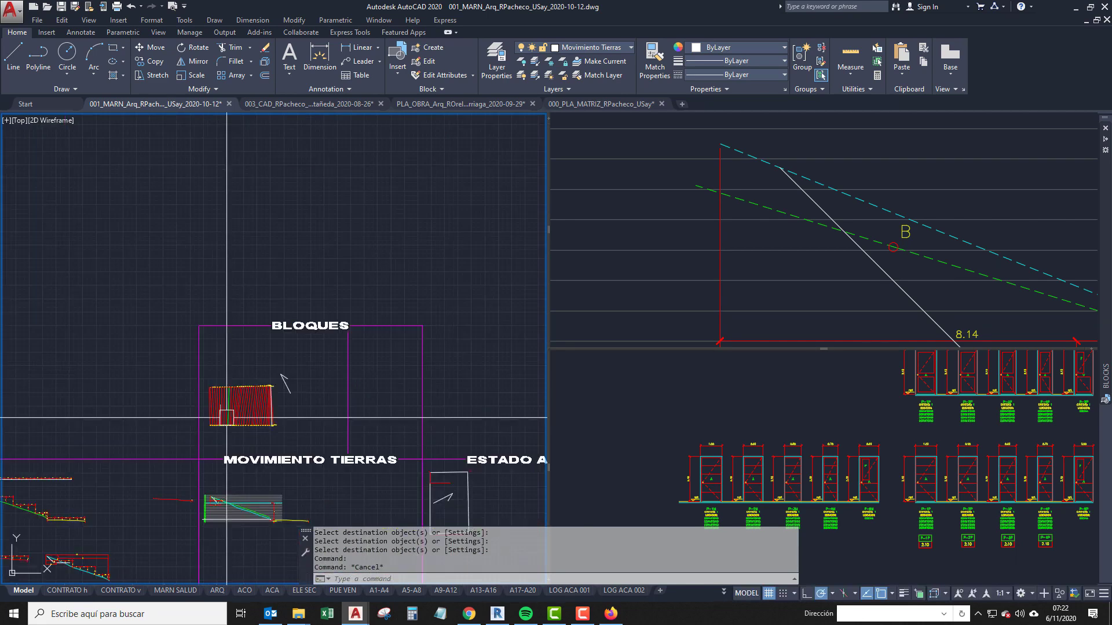
pyautogui.scroll(6, 231, 317)
pyautogui.scroll(-4, 231, 317)
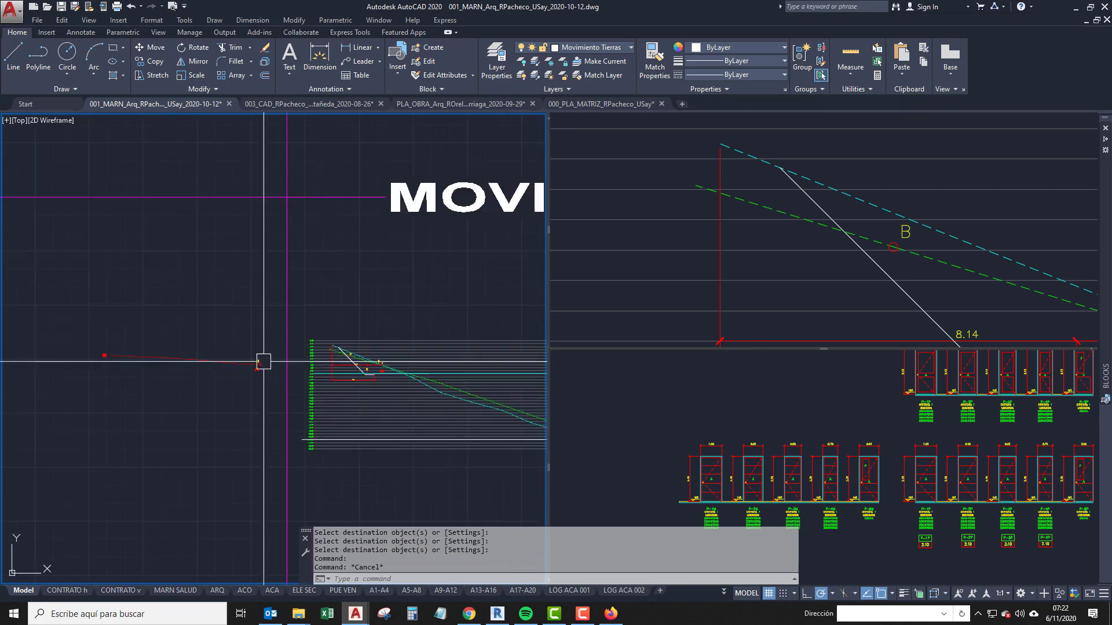
pyautogui.scroll(6, 466, 437)
pyautogui.scroll(-2, 257, 369)
pyautogui.moveTo(55, 279); pyautogui.dragTo(307, 321, button='middle')
pyautogui.scroll(2, 322, 300)
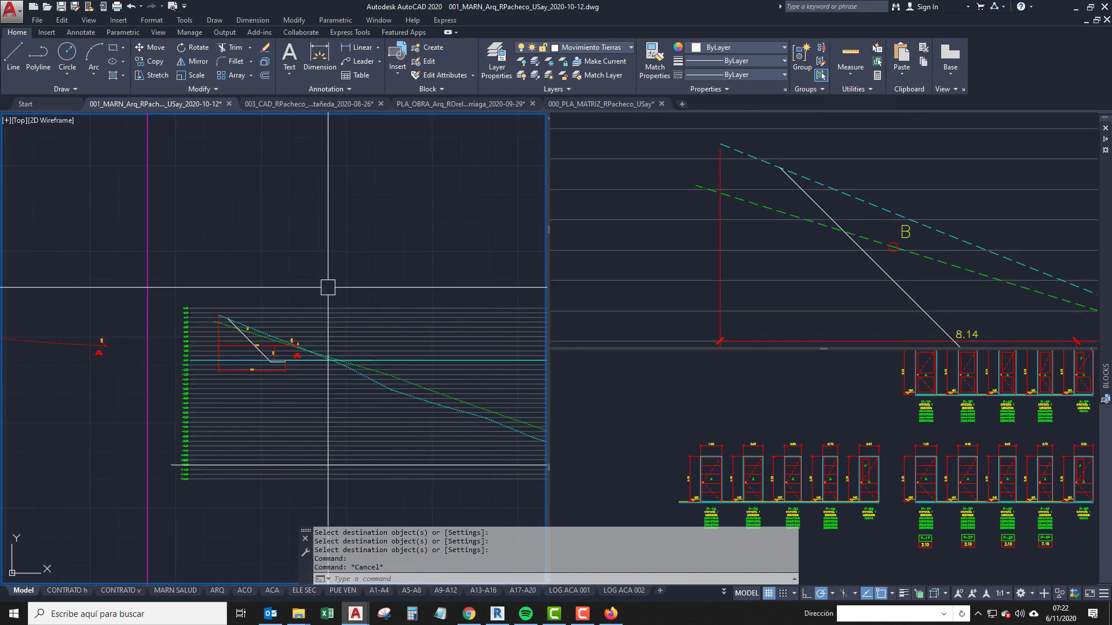
pyautogui.click(354, 292)
pyautogui.click(340, 335)
pyautogui.scroll(-2, 251, 328)
pyautogui.press('Escape')
pyautogui.scroll(-3, 237, 325)
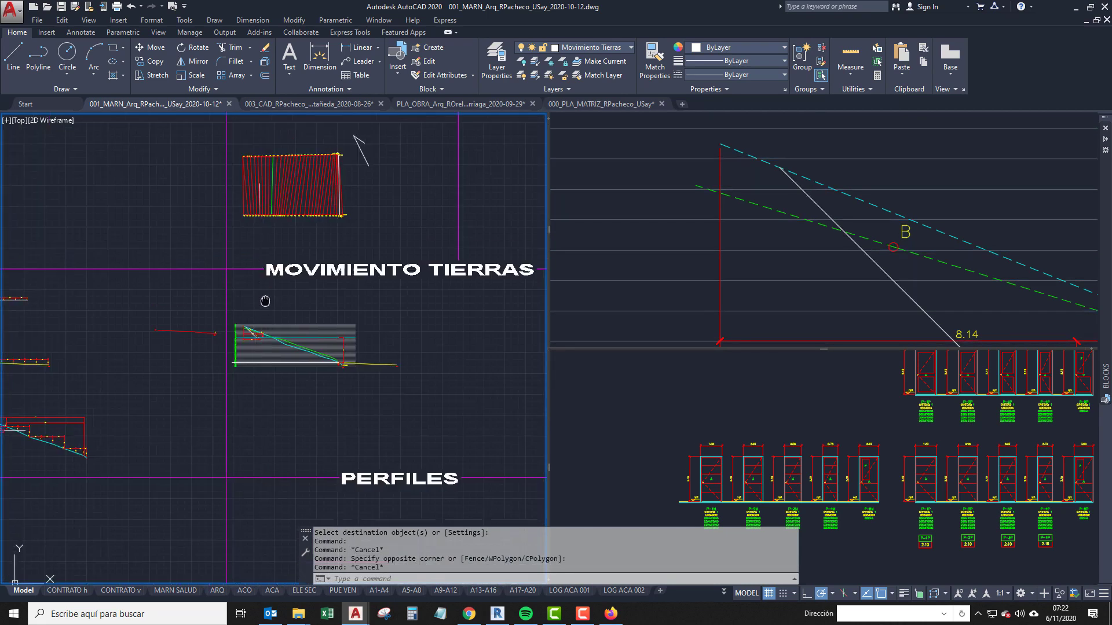
pyautogui.scroll(3, 266, 298)
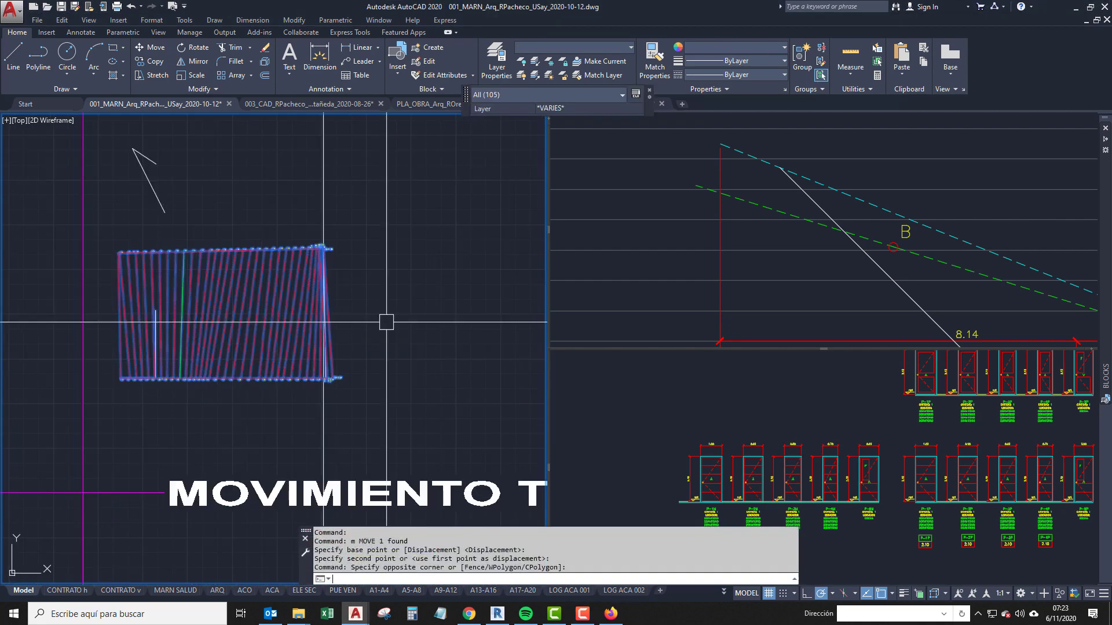
# Rotate the selected contour plan 90 degrees clockwise.
pyautogui.write('r')
pyautogui.press('Return')
pyautogui.click(378, 295)
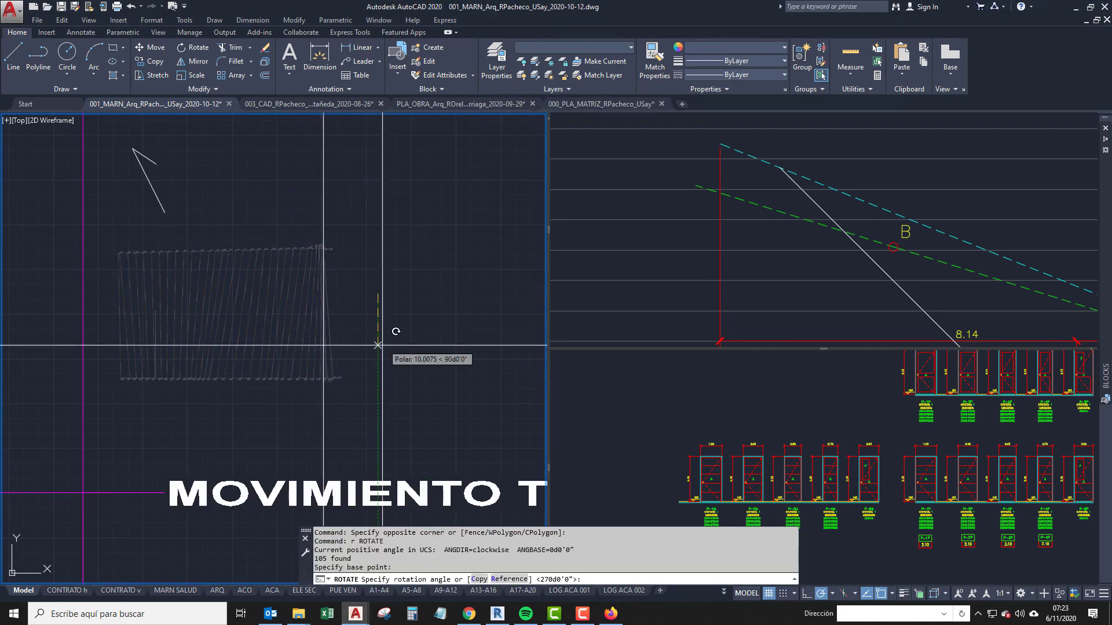
pyautogui.click(378, 345)
# Draw vertical construction lines through the profile's point D and through the far C end of the yellow dashed line.
pyautogui.scroll(-3, 379, 347)
pyautogui.scroll(4, 282, 261)
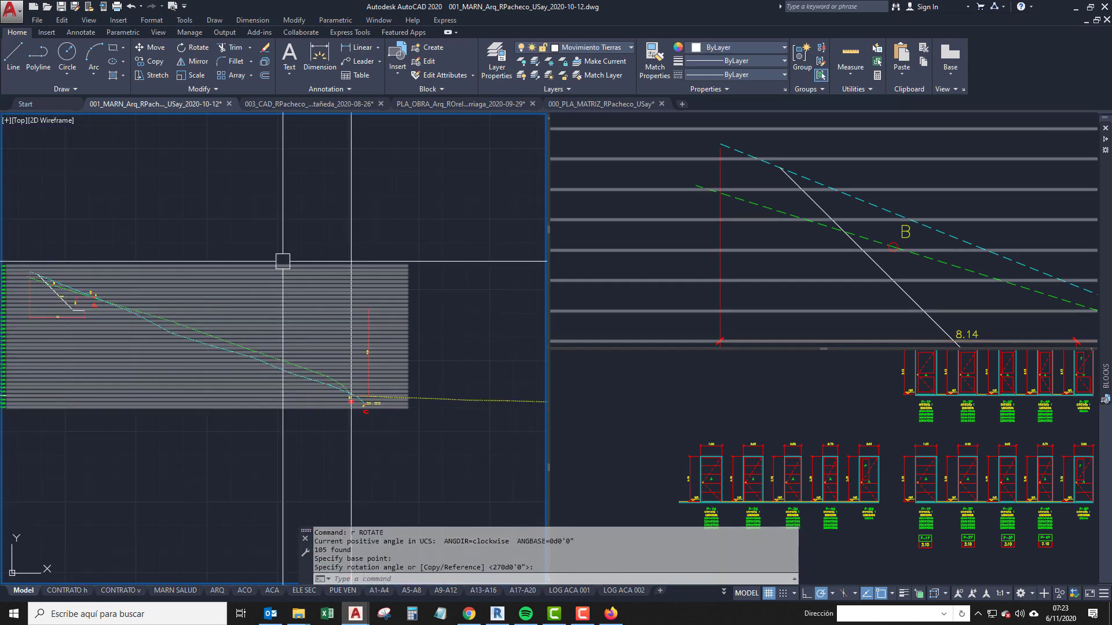
pyautogui.write('xl')
pyautogui.press('Return')
pyautogui.write('v')
pyautogui.press('Return')
pyautogui.scroll(8, 350, 399)
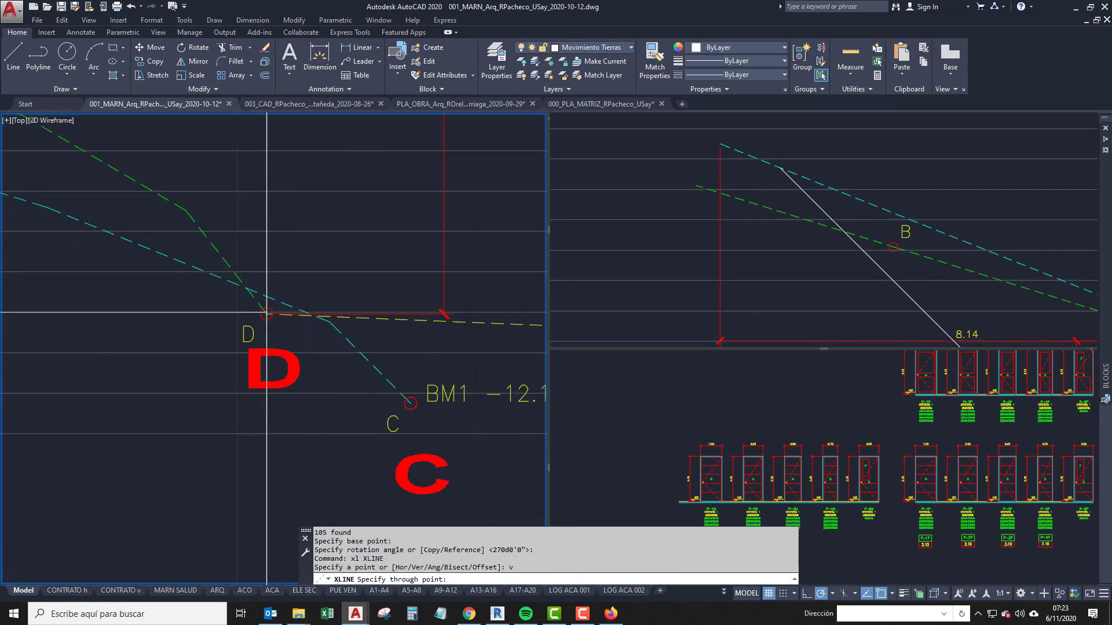
pyautogui.scroll(6, 266, 313)
pyautogui.scroll(-8, 301, 373)
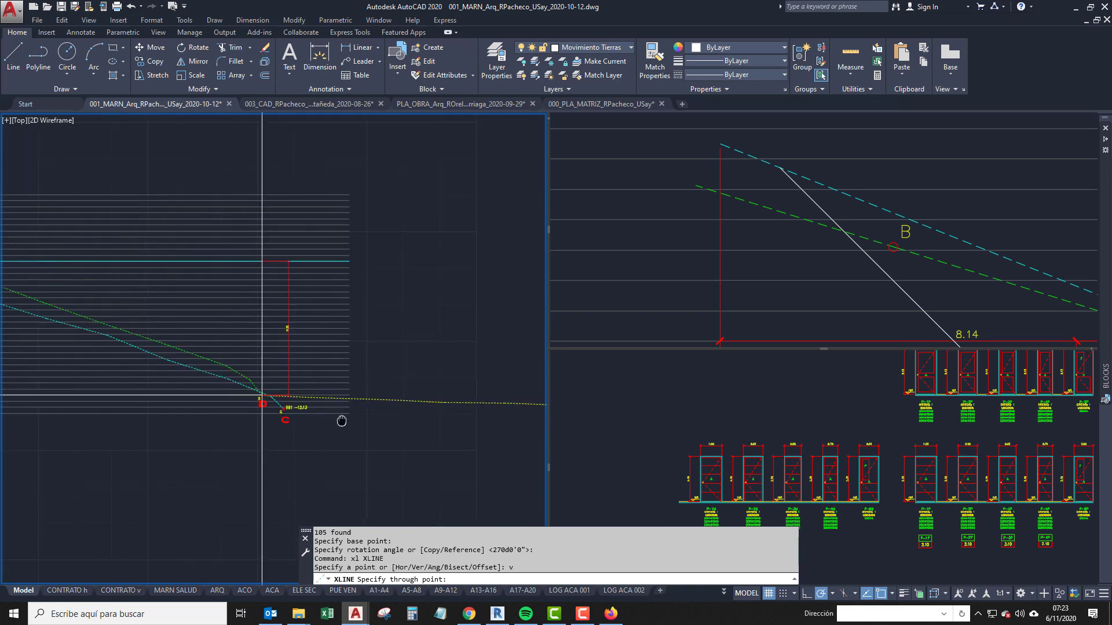
pyautogui.moveTo(340, 419); pyautogui.dragTo(425, 436, button='middle')
pyautogui.scroll(4, 335, 415)
pyautogui.scroll(-6, 421, 428)
pyautogui.moveTo(521, 458); pyautogui.dragTo(45, 383, button='middle')
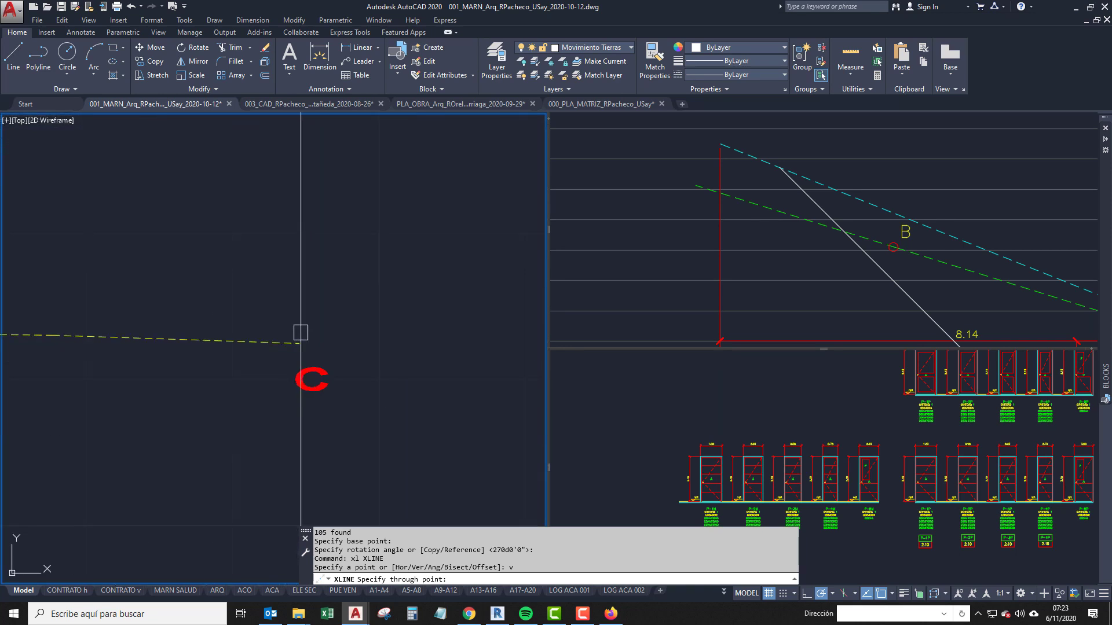
pyautogui.press('Return')
# Move the rotated contour plan from its corner C onto the vertical construction line through the profile's point D.
pyautogui.scroll(-10, 346, 387)
pyautogui.scroll(-2, 263, 254)
pyautogui.moveTo(237, 141); pyautogui.dragTo(325, 400, button='middle')
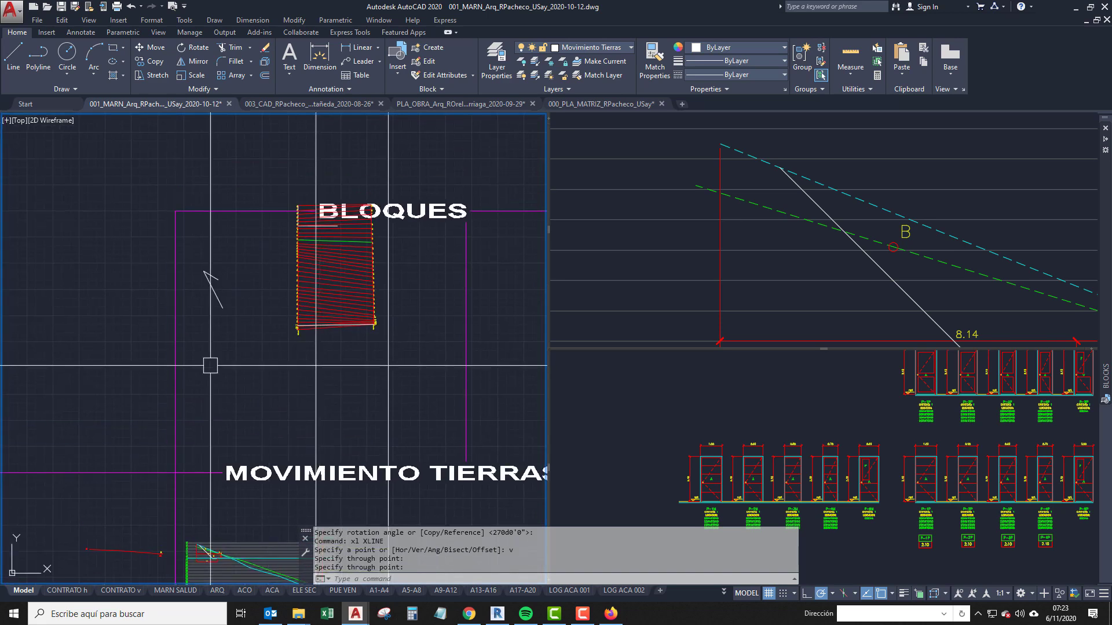
pyautogui.click(379, 198)
pyautogui.scroll(4, 268, 323)
pyautogui.write('m')
pyautogui.press('Return')
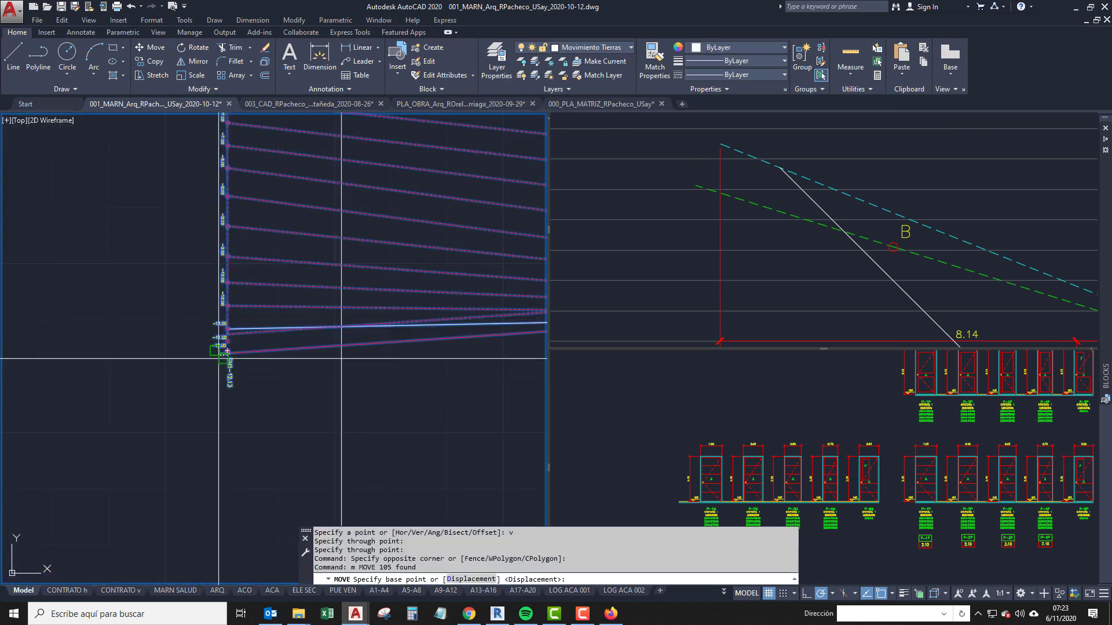
pyautogui.scroll(3, 220, 341)
pyautogui.click(282, 302)
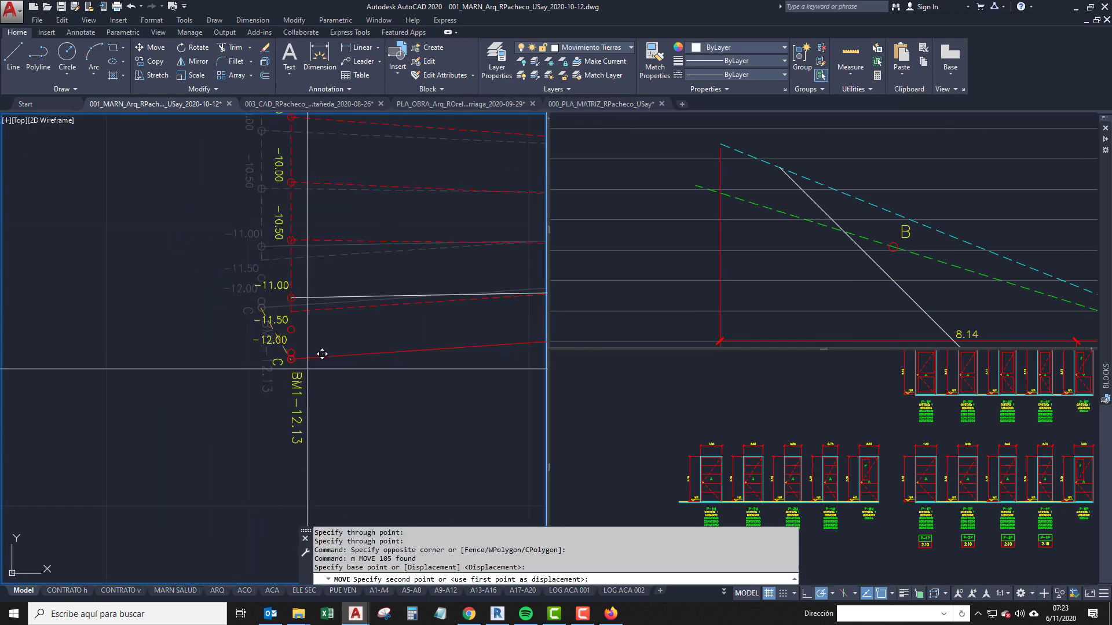
pyautogui.click(325, 351)
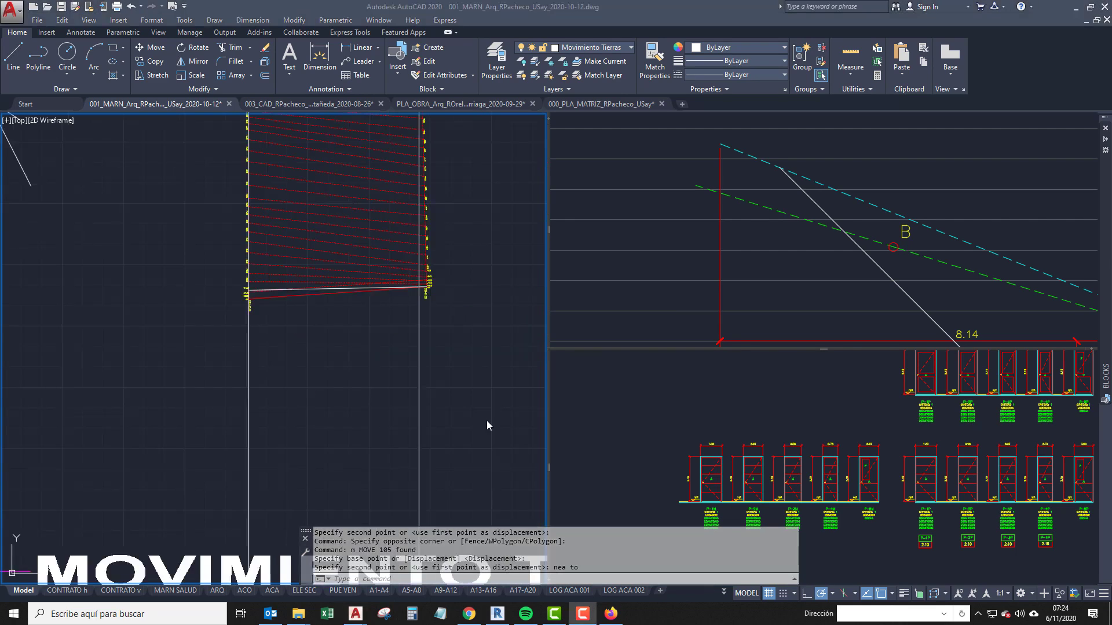
# Examine how the plan's C and D corners line up with the two vertical construction lines.
pyautogui.moveTo(363, 301); pyautogui.dragTo(361, 388, button='middle')
pyautogui.scroll(5, 361, 387)
pyautogui.moveTo(347, 453); pyautogui.dragTo(360, 461, button='middle')
pyautogui.scroll(-2, 217, 411)
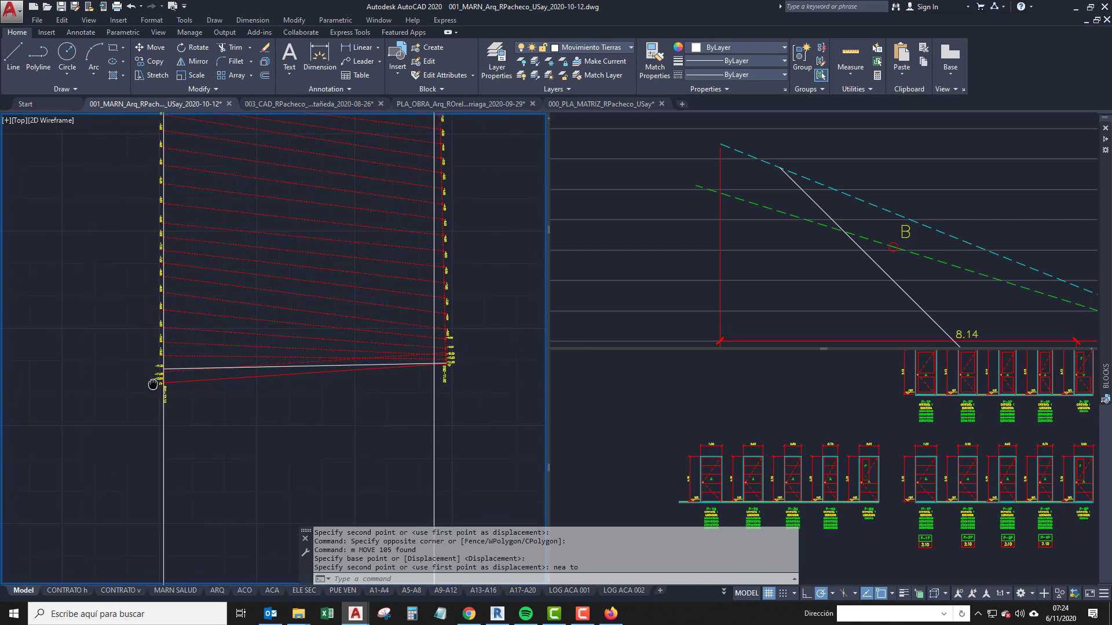
pyautogui.moveTo(153, 385); pyautogui.dragTo(352, 420, button='middle')
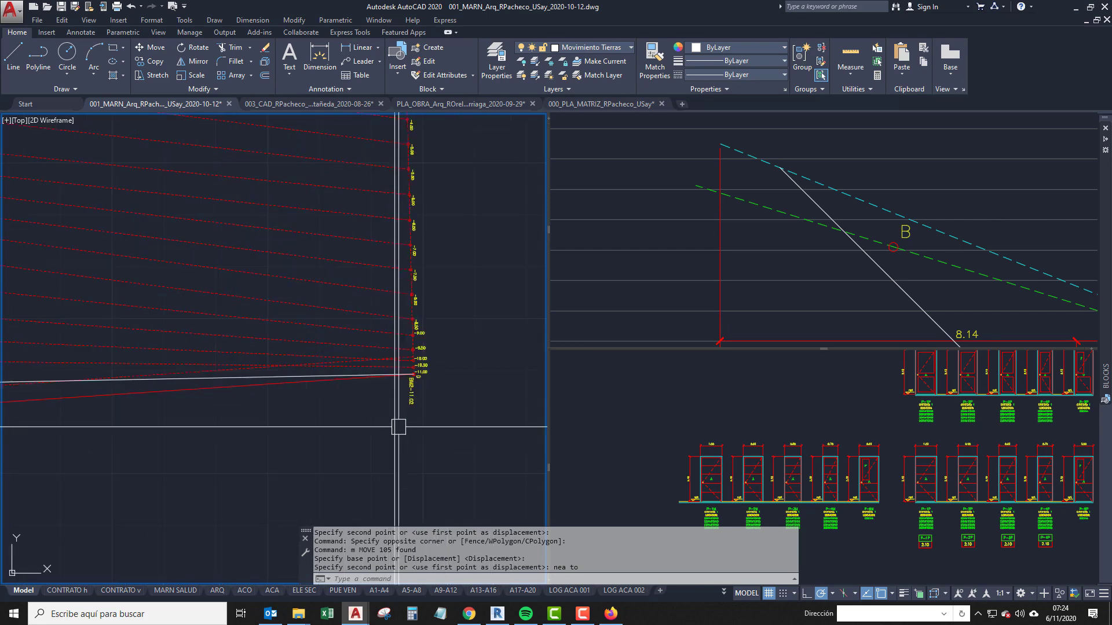
# Examine where the vertical construction lines meet the profile at point D and at the far C end.
pyautogui.scroll(-3, 381, 351)
pyautogui.moveTo(318, 507); pyautogui.dragTo(358, 270, button='middle')
pyautogui.scroll(1, 322, 385)
pyautogui.scroll(-2, 323, 385)
pyautogui.scroll(6, 325, 480)
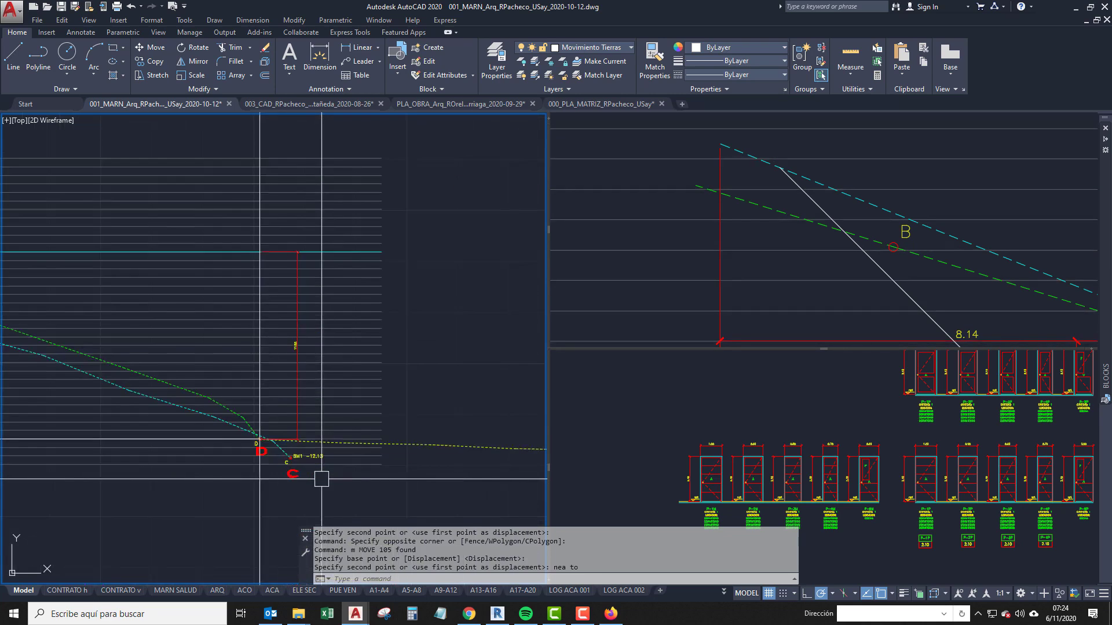
pyautogui.scroll(7, 237, 417)
pyautogui.scroll(-3, 274, 389)
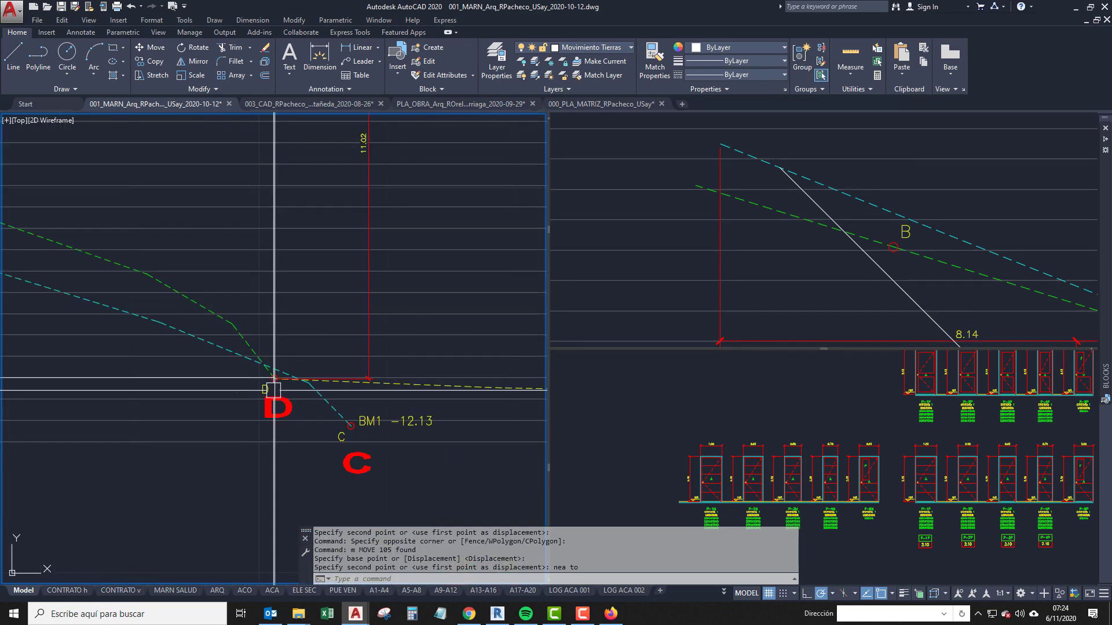
pyautogui.scroll(-2, 351, 413)
pyautogui.moveTo(501, 431); pyautogui.dragTo(28, 406, button='middle')
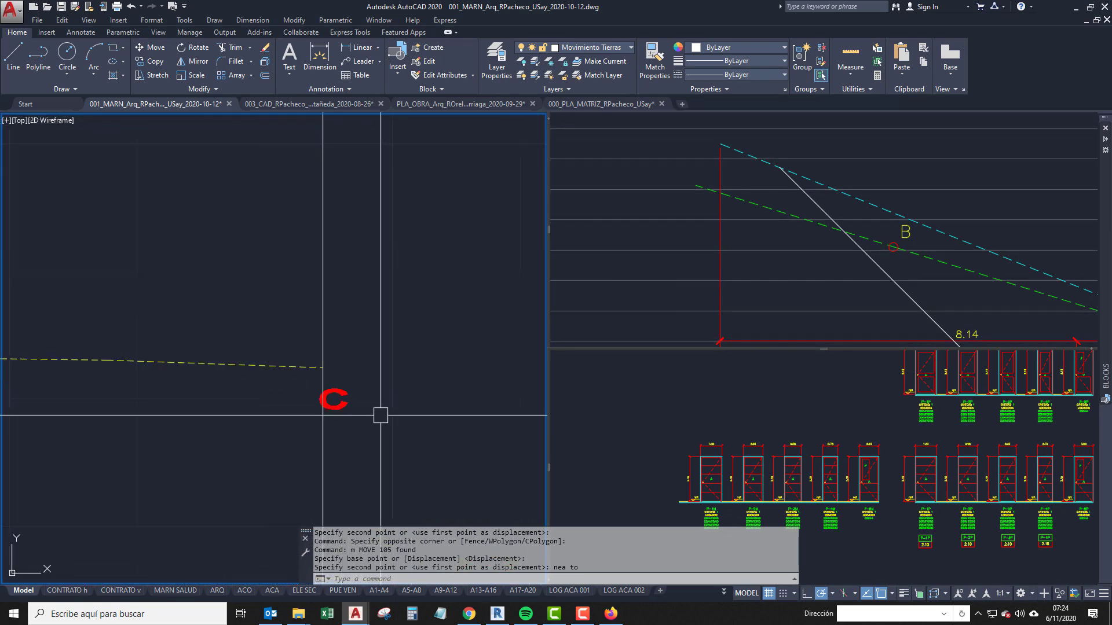
# Compare the rotated plan's C–D edge with the profile below it, following the vertical construction lines between them.
pyautogui.scroll(-6, 301, 387)
pyautogui.moveTo(297, 342); pyautogui.dragTo(297, 519, button='middle')
pyautogui.moveTo(290, 339); pyautogui.dragTo(298, 516, button='middle')
pyautogui.scroll(4, 249, 376)
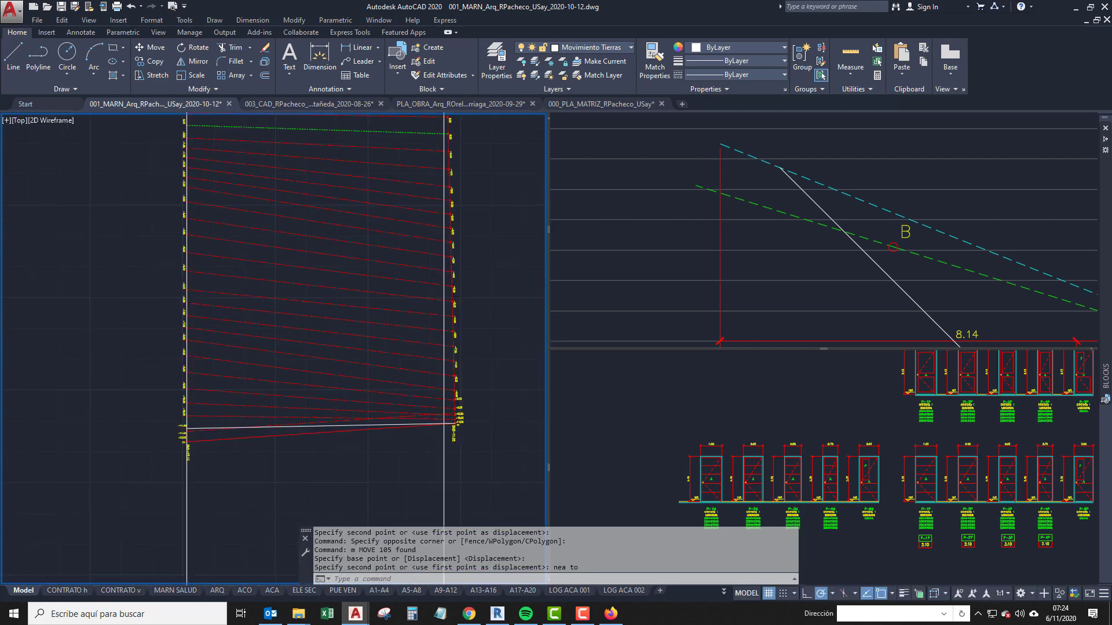
pyautogui.scroll(-2, 252, 388)
pyautogui.moveTo(252, 389); pyautogui.dragTo(274, 326, button='middle')
pyautogui.moveTo(258, 419); pyautogui.dragTo(305, 302, button='middle')
pyautogui.moveTo(287, 513)
pyautogui.mouseDown(button='middle')
pyautogui.moveTo(328, 349)
pyautogui.moveTo(331, 360)
pyautogui.mouseUp(button='middle')
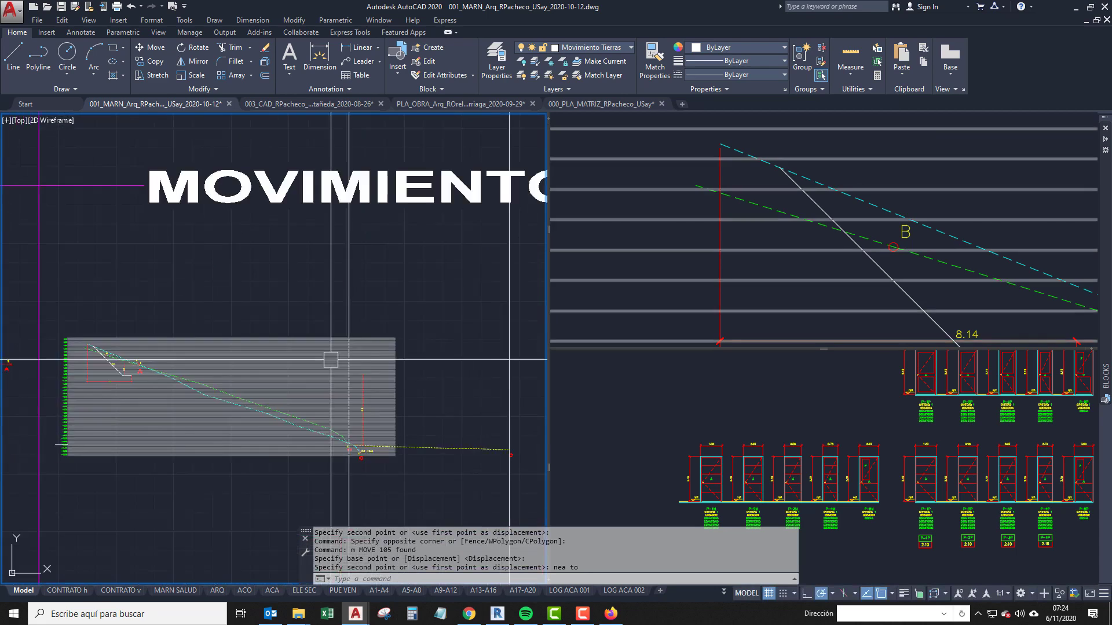
pyautogui.scroll(-2, 415, 440)
pyautogui.moveTo(391, 226); pyautogui.dragTo(395, 462, button='middle')
pyautogui.scroll(4, 395, 462)
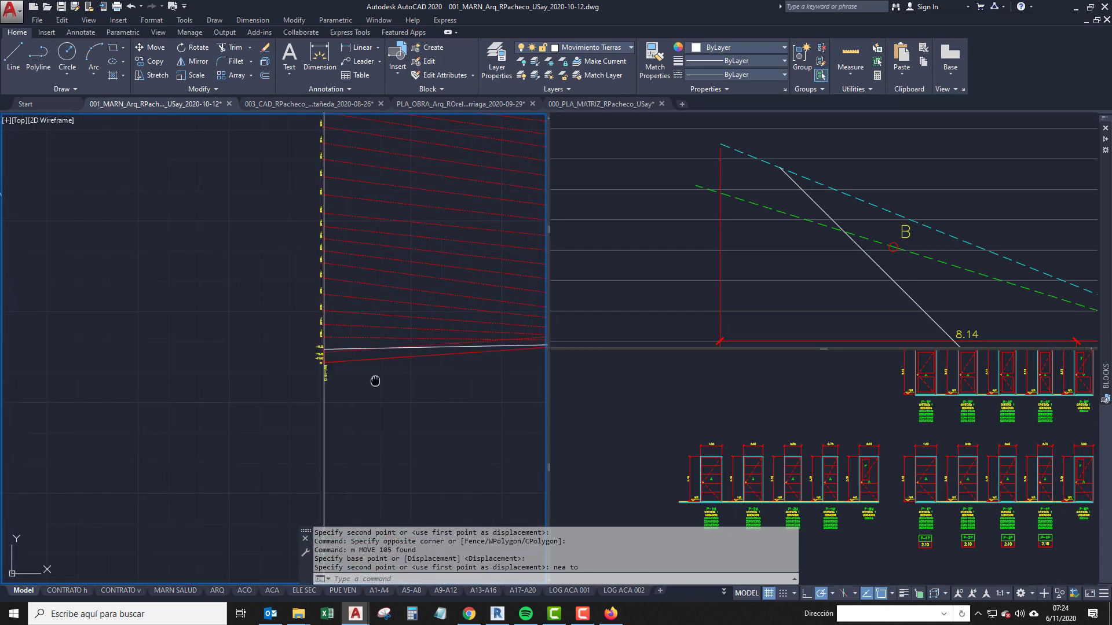
pyautogui.moveTo(375, 381)
pyautogui.mouseDown(button='middle')
pyautogui.moveTo(274, 395)
pyautogui.moveTo(344, 377)
pyautogui.mouseUp(button='middle')
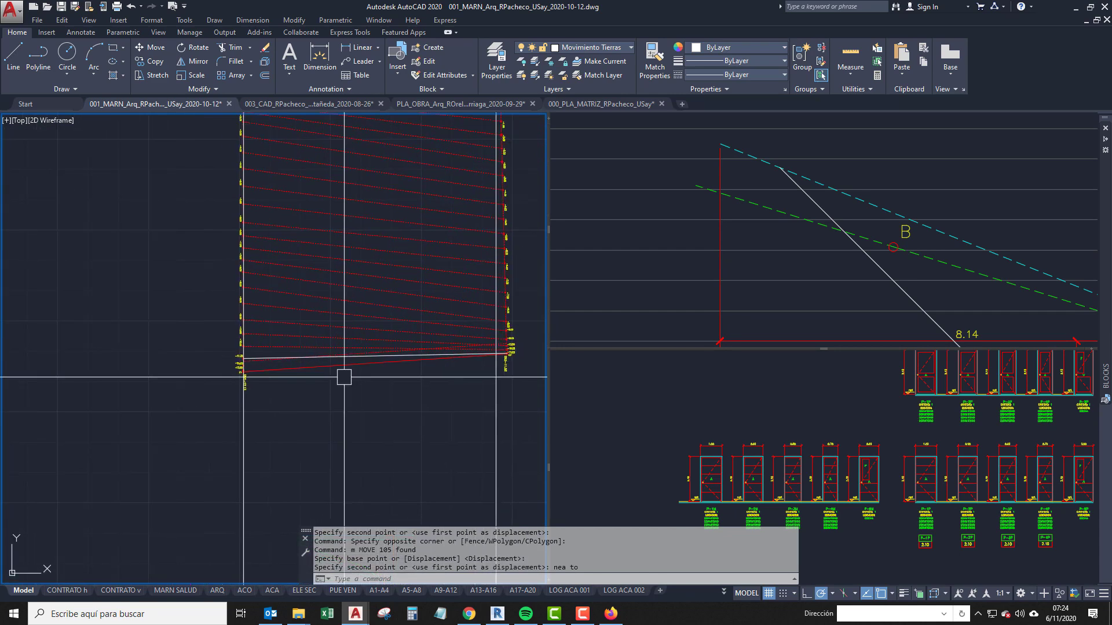
pyautogui.scroll(-2, 354, 370)
pyautogui.scroll(4, 442, 383)
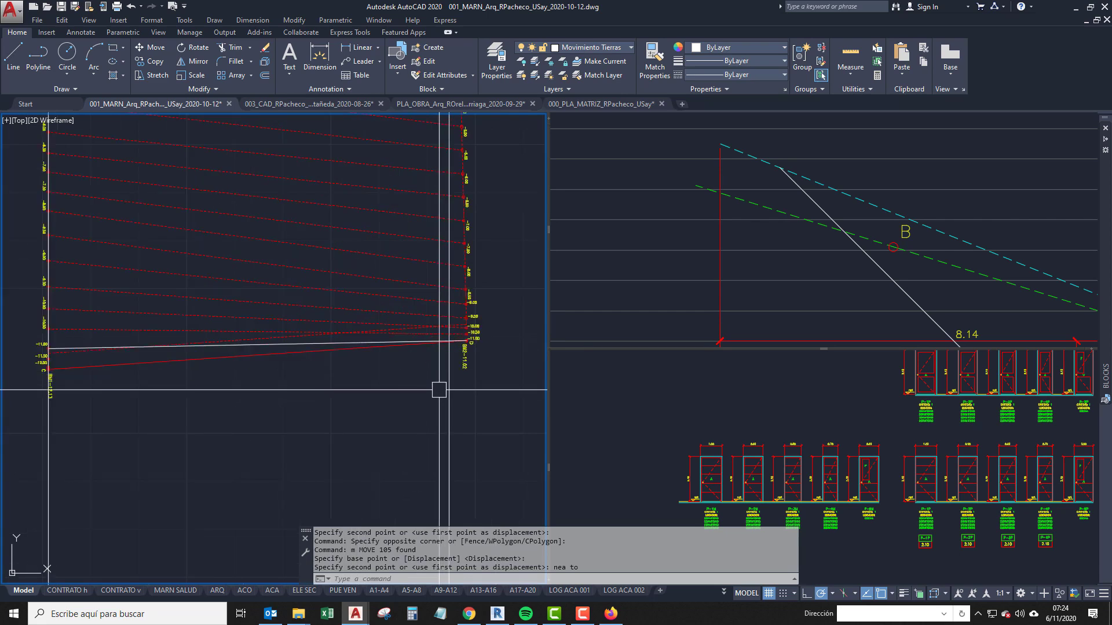
pyautogui.scroll(-6, 445, 387)
pyautogui.scroll(10, 348, 380)
pyautogui.scroll(-4, 342, 374)
# Show the profile's points D and C with the BM1 label in another viewport.
pyautogui.click(795, 419)
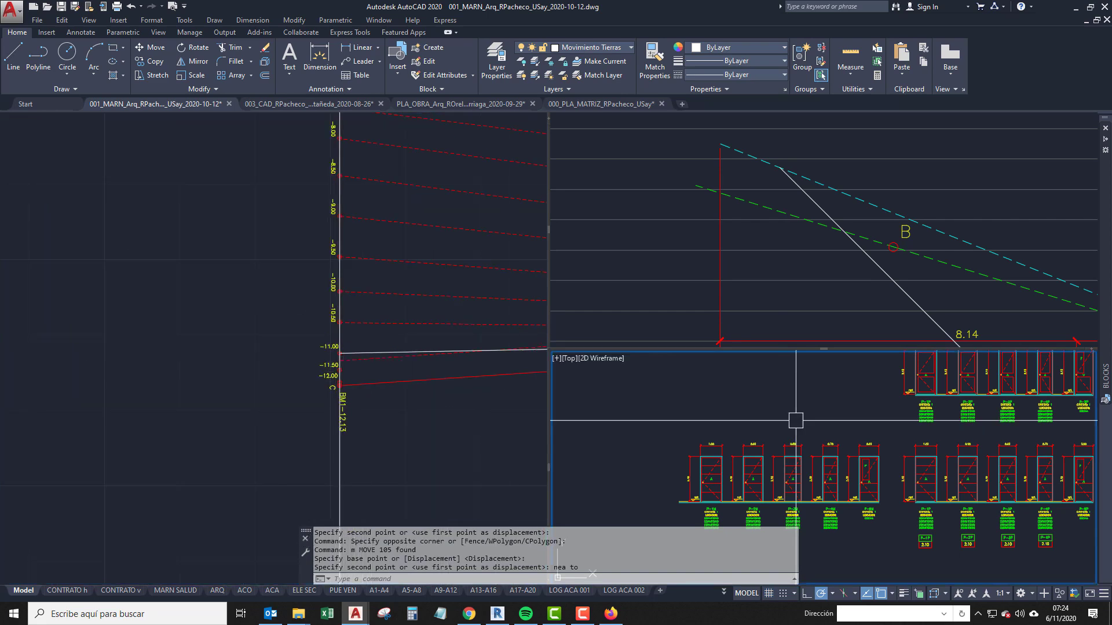
pyautogui.click(792, 255)
pyautogui.scroll(-14, 792, 211)
pyautogui.scroll(4, 843, 211)
pyautogui.scroll(8, 818, 213)
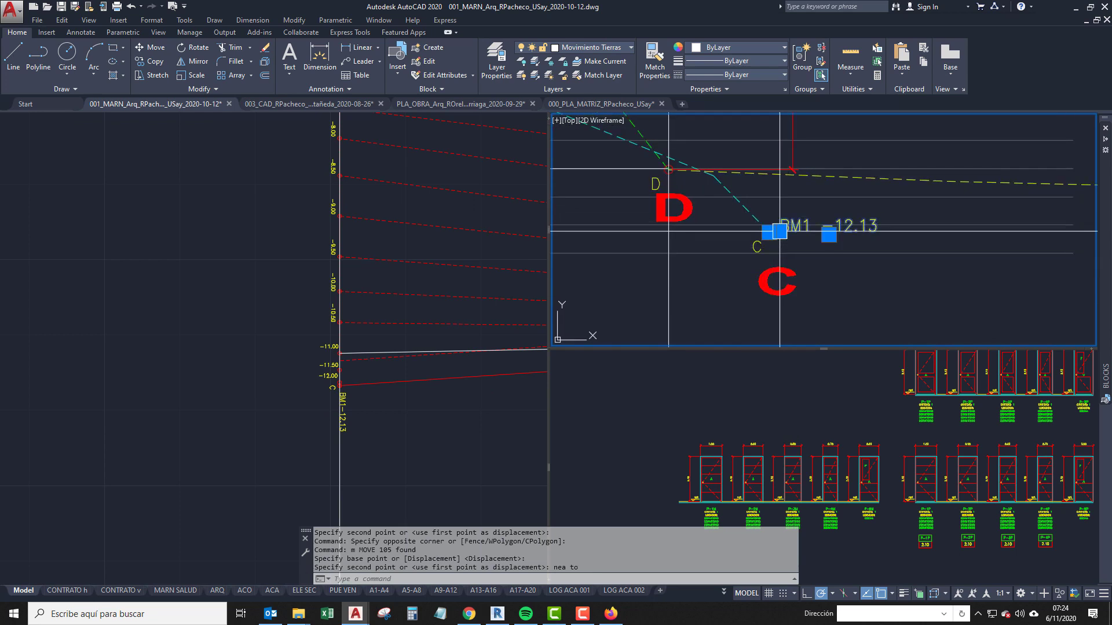
# Examine the BM1 benchmark and points D and C at the low end of the terrain profile.
pyautogui.press('Escape')
pyautogui.press('Escape')
pyautogui.scroll(-3, 735, 254)
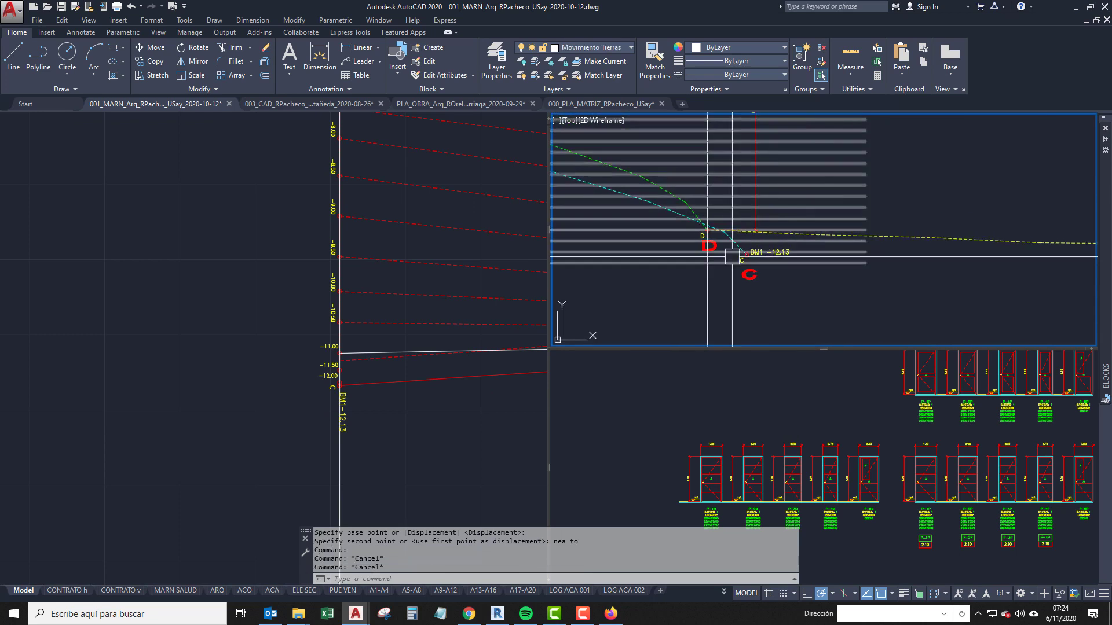
pyautogui.scroll(4, 703, 243)
pyautogui.scroll(-4, 773, 253)
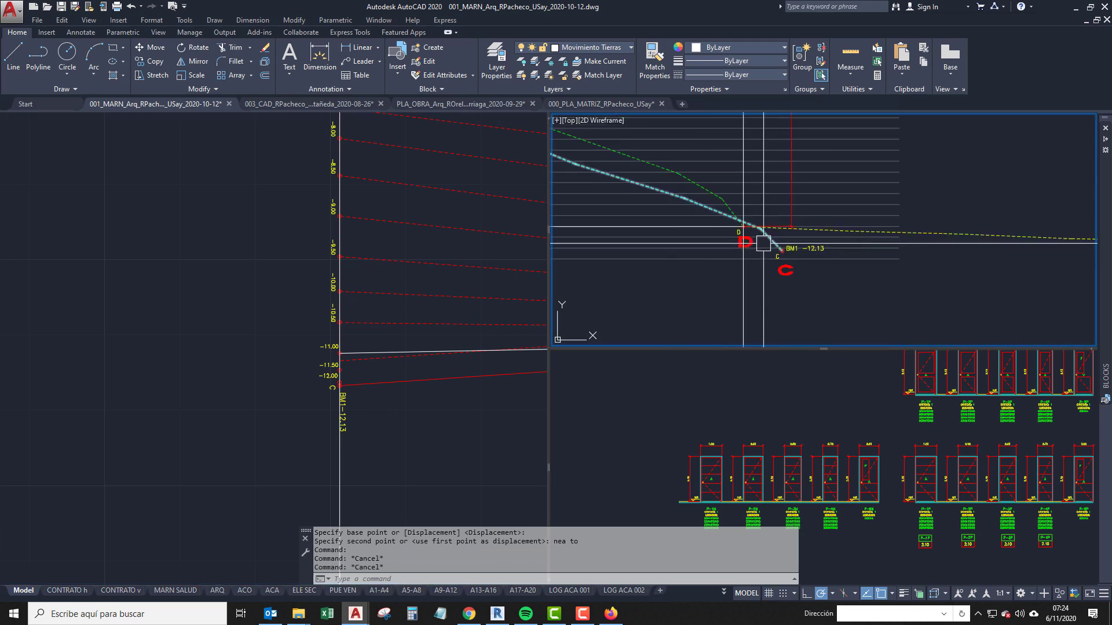
pyautogui.moveTo(775, 255); pyautogui.dragTo(727, 257, button='middle')
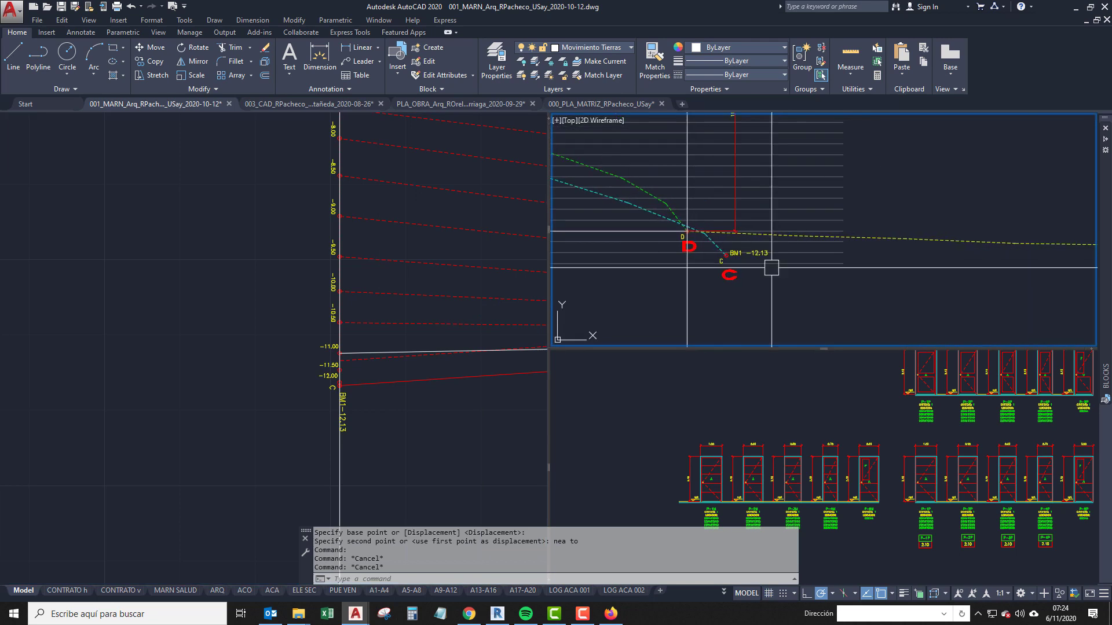
pyautogui.scroll(-4, 771, 267)
pyautogui.moveTo(901, 276)
pyautogui.mouseDown(button='middle')
pyautogui.moveTo(864, 256)
pyautogui.moveTo(761, 258)
pyautogui.mouseUp(button='middle')
pyautogui.scroll(2, 822, 244)
# Examine the lower lot boundary in the contour plan, from benchmark BM1 across to BM2.
pyautogui.click(372, 297)
pyautogui.moveTo(373, 298); pyautogui.dragTo(403, 265, button='middle')
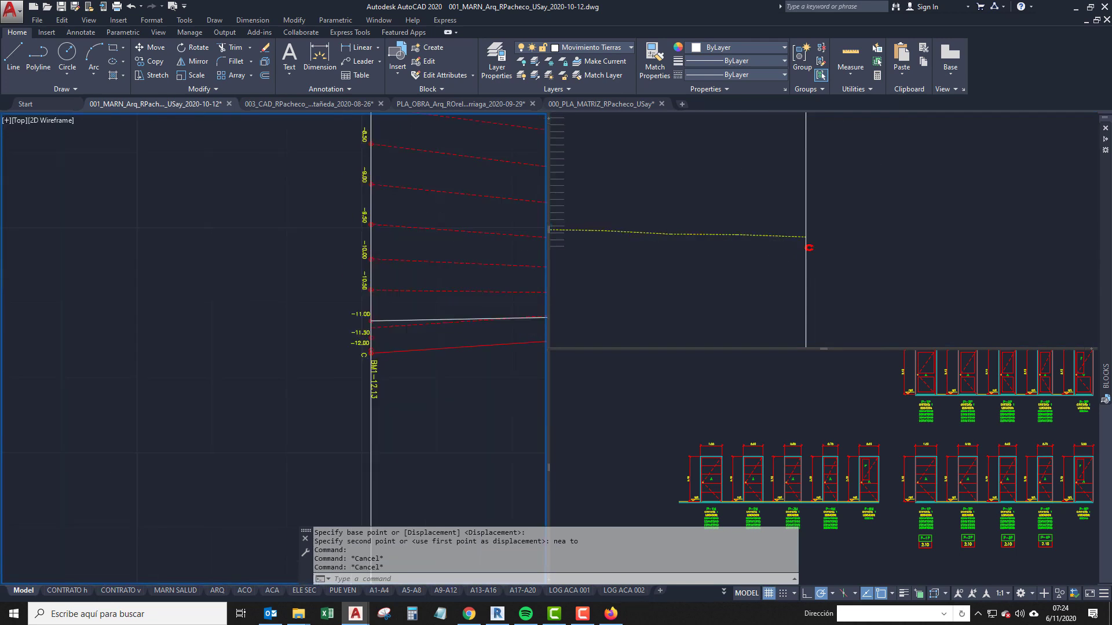
pyautogui.moveTo(374, 351); pyautogui.dragTo(409, 345, button='middle')
pyautogui.scroll(-2, 409, 345)
pyautogui.moveTo(536, 350); pyautogui.dragTo(51, 357, button='middle')
pyautogui.scroll(4, 383, 334)
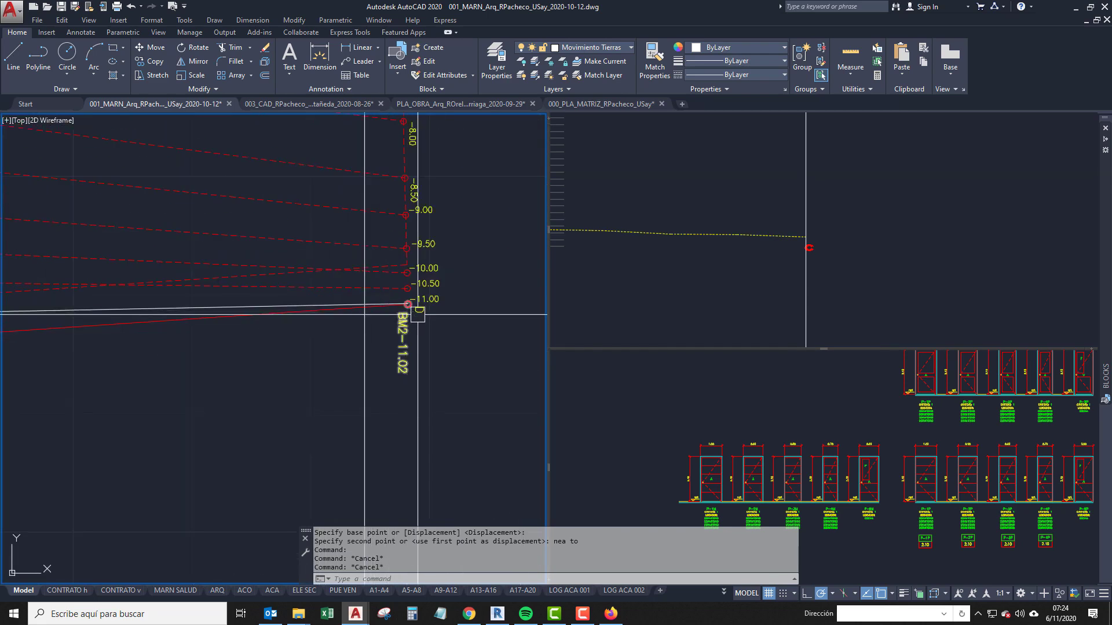
pyautogui.scroll(-4, 417, 315)
pyautogui.moveTo(12, 316); pyautogui.dragTo(184, 333, button='middle')
pyautogui.click(583, 614)
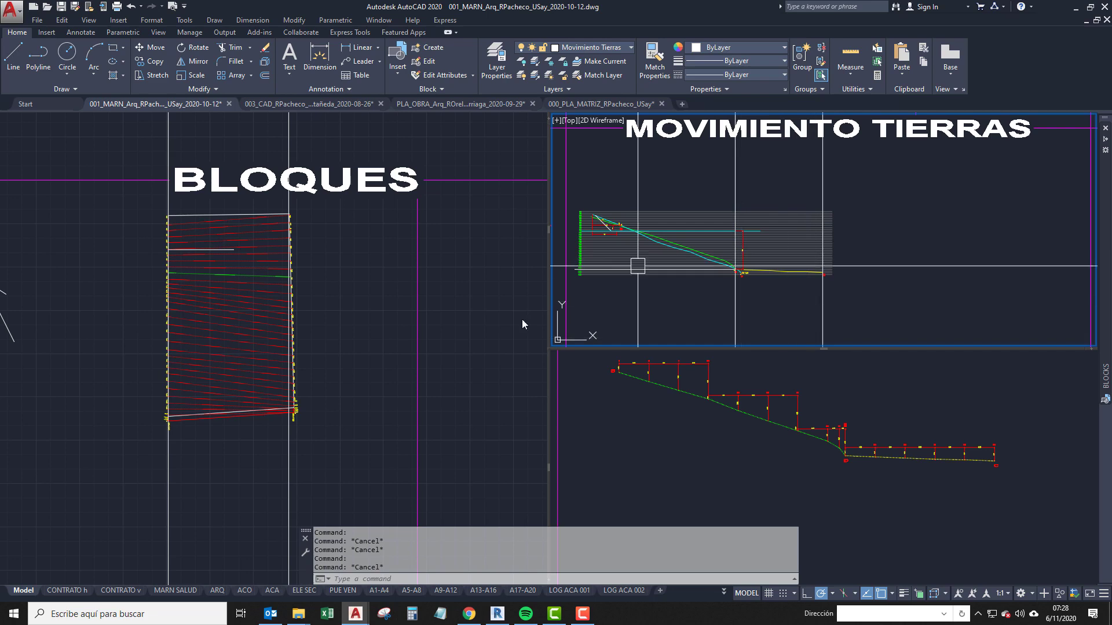
# Examine the contour lines across the lot plan, from the upper boundary down to the lower boundary.
pyautogui.click(160, 438)
pyautogui.scroll(2, 238, 341)
pyautogui.scroll(2, 251, 219)
pyautogui.moveTo(251, 219); pyautogui.dragTo(370, 248, button='middle')
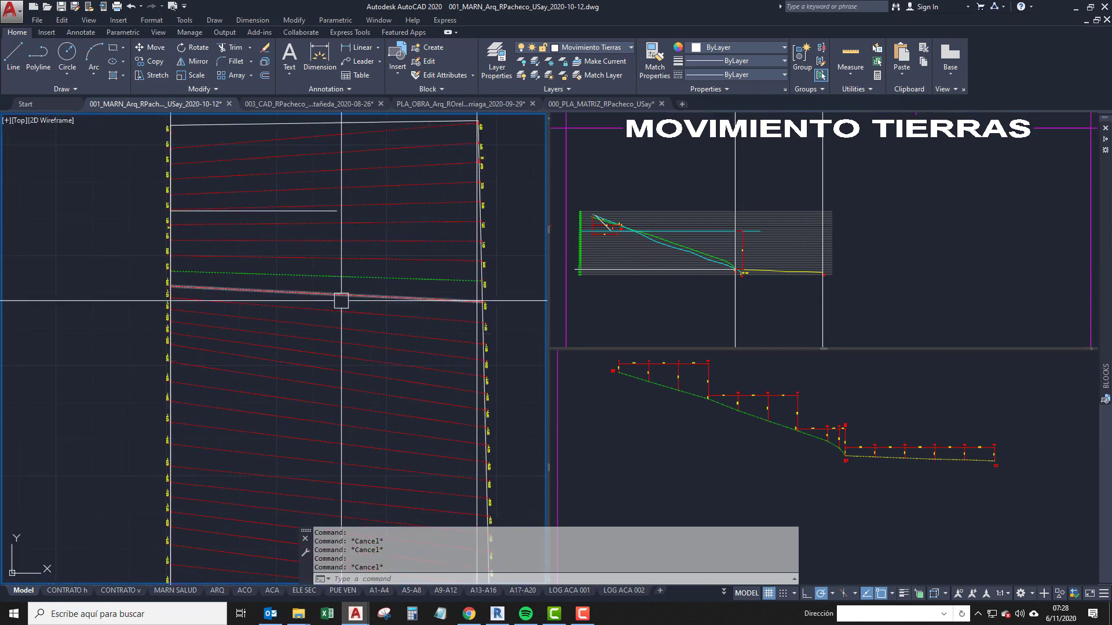
pyautogui.moveTo(301, 267)
pyautogui.mouseDown(button='middle')
pyautogui.moveTo(283, 296)
pyautogui.moveTo(295, 260)
pyautogui.mouseUp(button='middle')
pyautogui.moveTo(286, 314); pyautogui.dragTo(293, 324, button='middle')
pyautogui.scroll(-2, 325, 236)
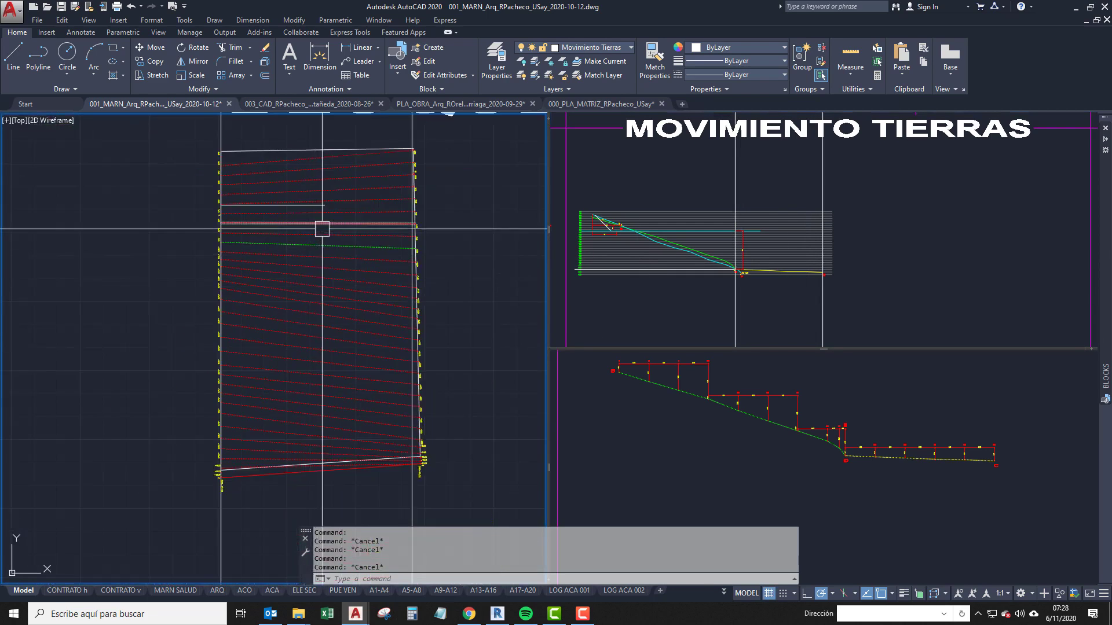
pyautogui.scroll(4, 312, 221)
pyautogui.moveTo(388, 222); pyautogui.dragTo(276, 383, button='middle')
pyautogui.moveTo(193, 416); pyautogui.dragTo(392, 279, button='middle')
pyautogui.moveTo(411, 334); pyautogui.dragTo(350, 329, button='middle')
pyautogui.scroll(-4, 333, 293)
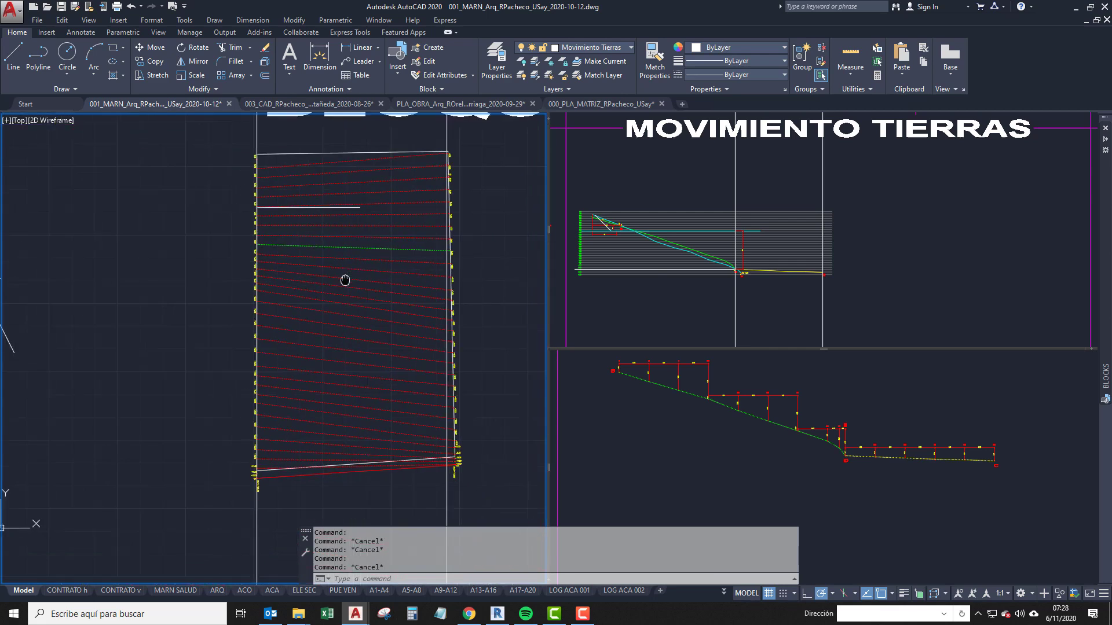
pyautogui.scroll(5, 323, 467)
pyautogui.moveTo(326, 488); pyautogui.dragTo(330, 423, button='middle')
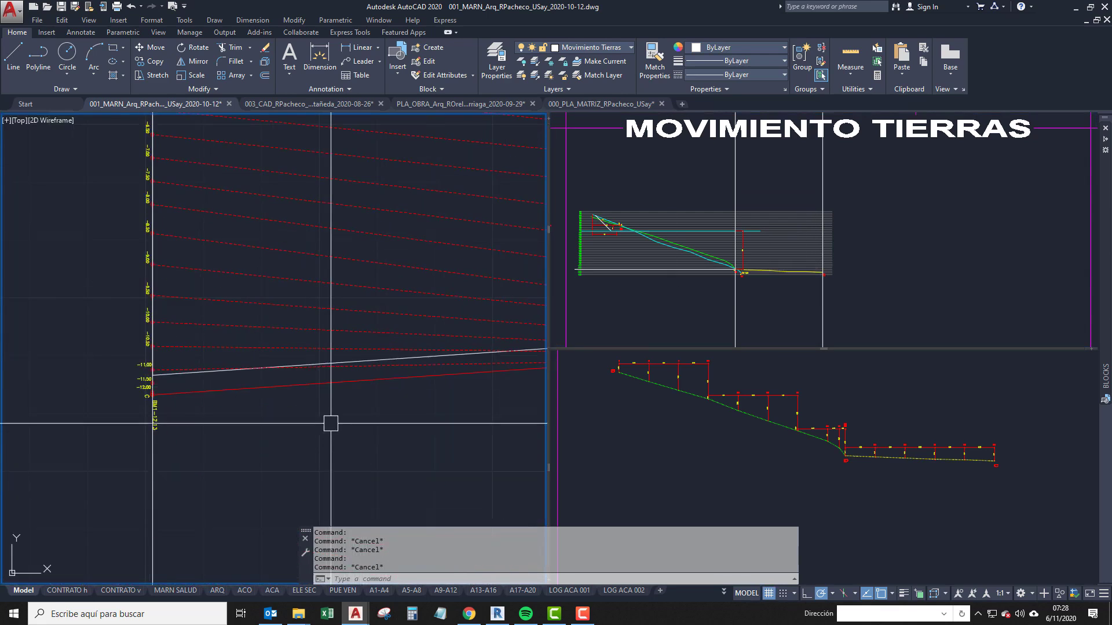
pyautogui.scroll(-2, 363, 364)
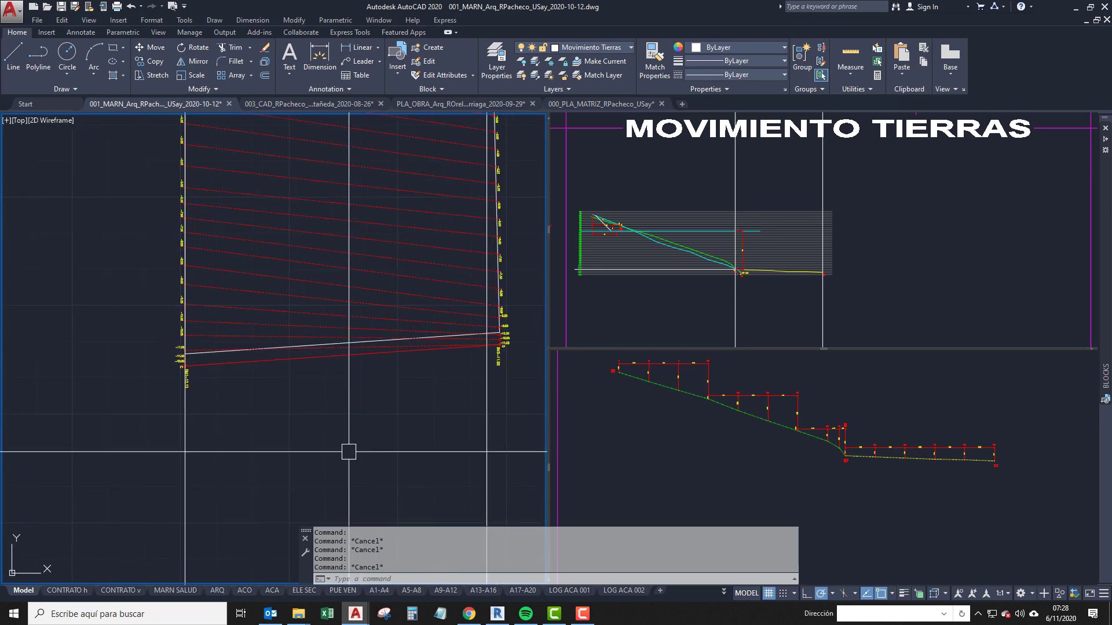
# Inspect the yellow dashed profile polyline between points D and C and its properties.
pyautogui.click(737, 283)
pyautogui.scroll(4, 745, 279)
pyautogui.click(787, 218)
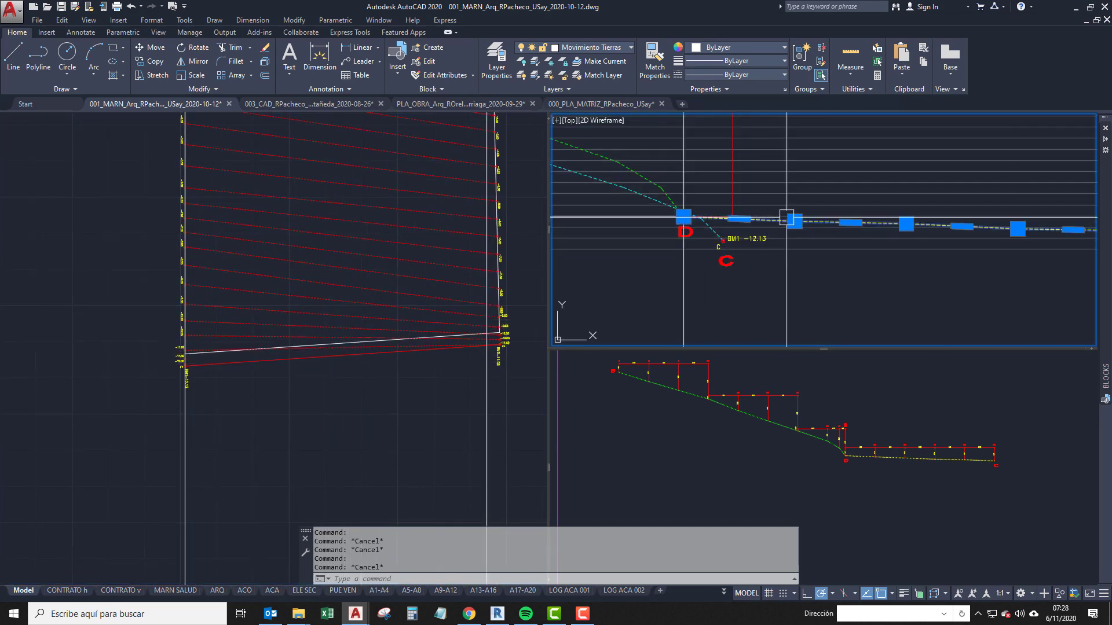
pyautogui.scroll(1, 777, 260)
pyautogui.moveTo(777, 260); pyautogui.dragTo(708, 301, button='middle')
pyautogui.press('Escape')
pyautogui.scroll(-2, 708, 301)
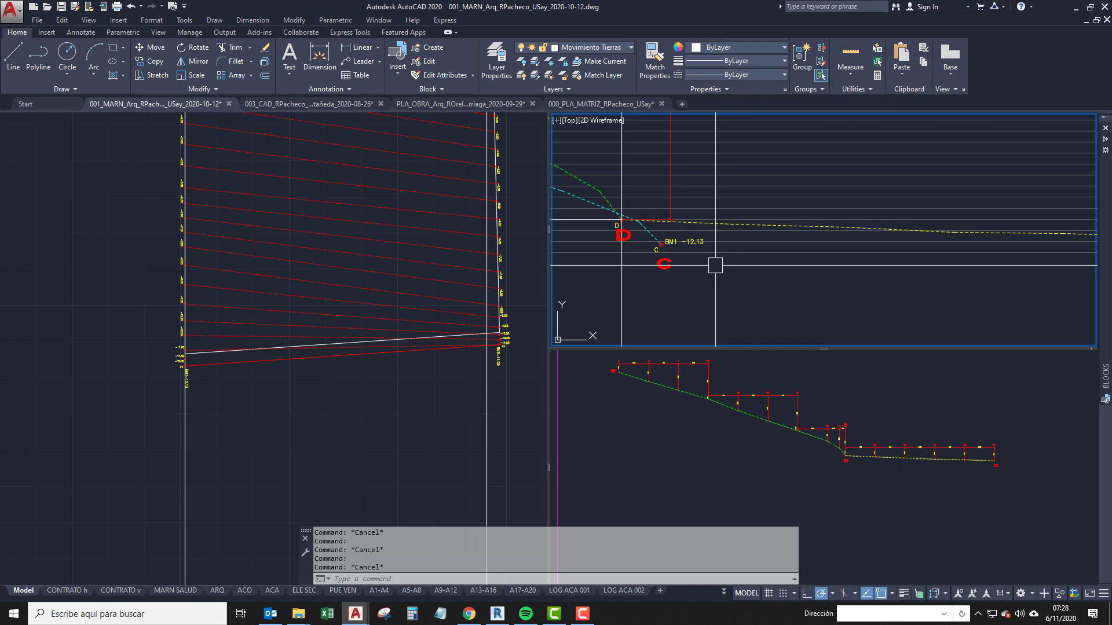
pyautogui.moveTo(717, 243); pyautogui.dragTo(697, 258, button='middle')
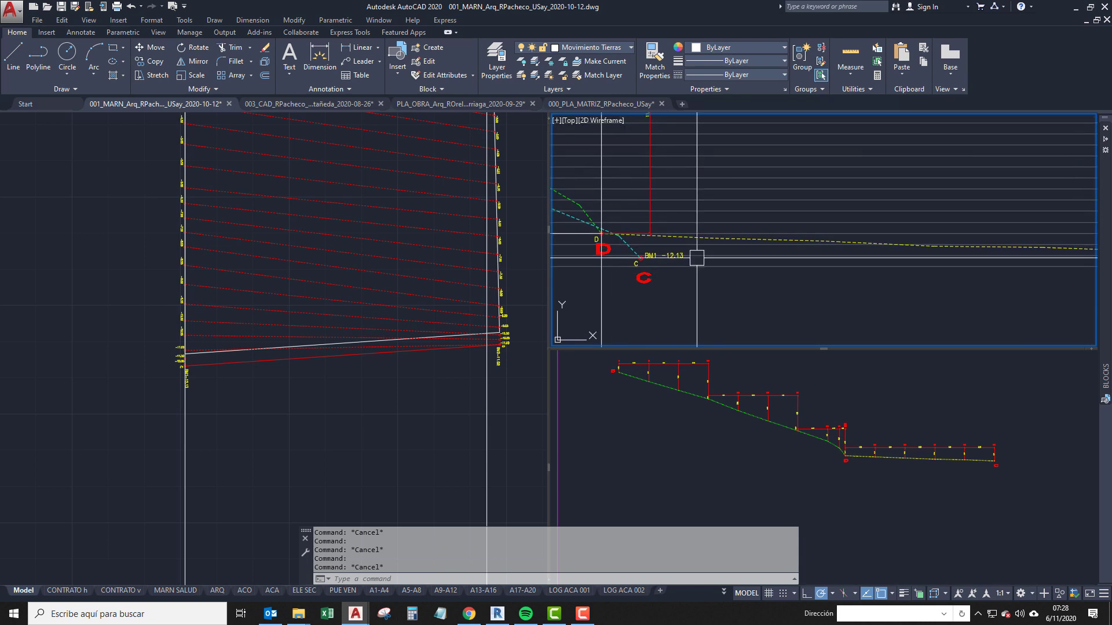
pyautogui.click(697, 237)
pyautogui.scroll(-2, 726, 278)
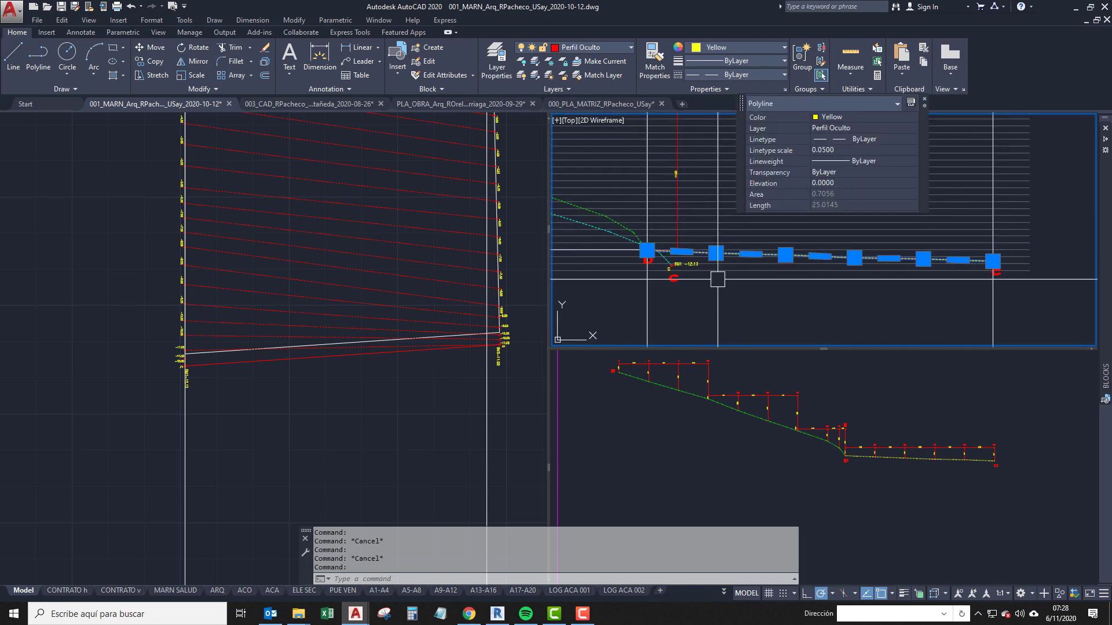
pyautogui.scroll(-1, 723, 279)
pyautogui.moveTo(724, 281); pyautogui.dragTo(735, 266, button='middle')
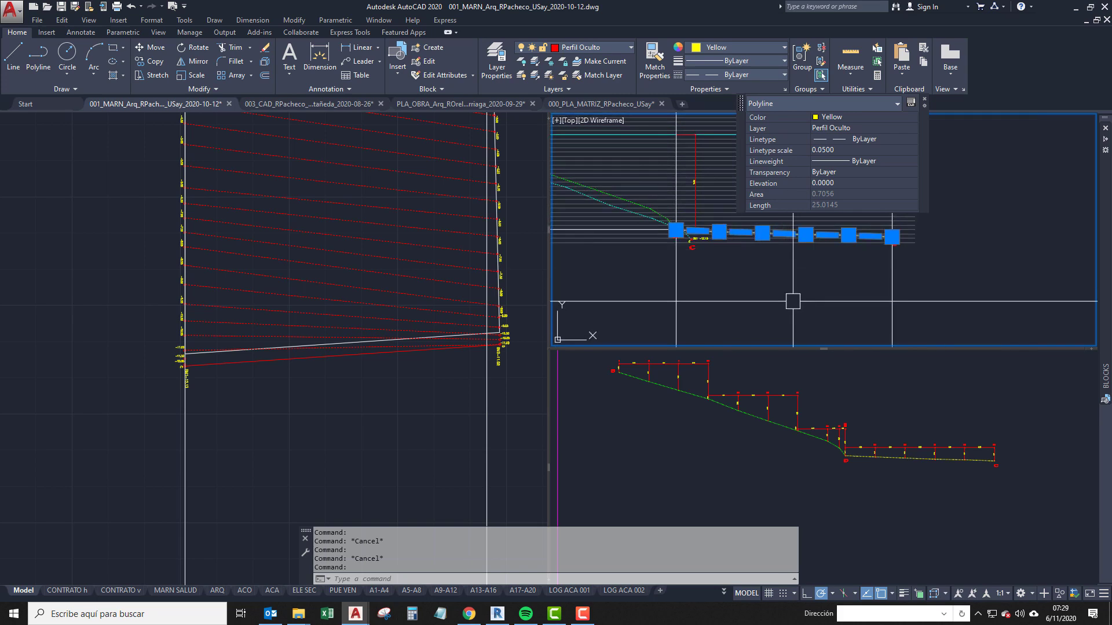
pyautogui.scroll(3, 712, 260)
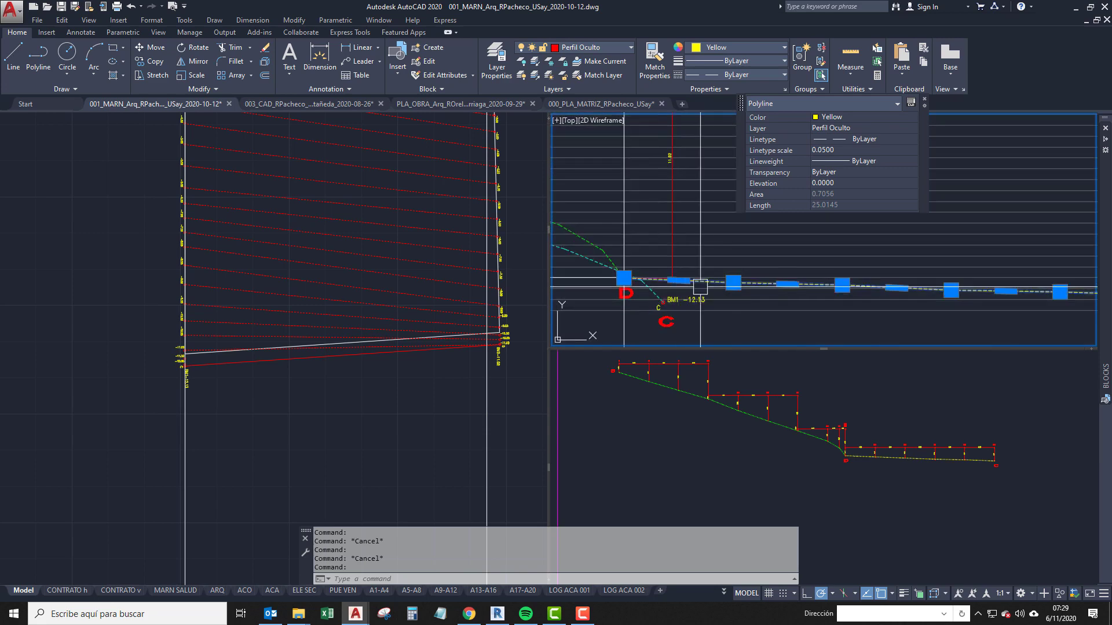
pyautogui.scroll(-2, 764, 289)
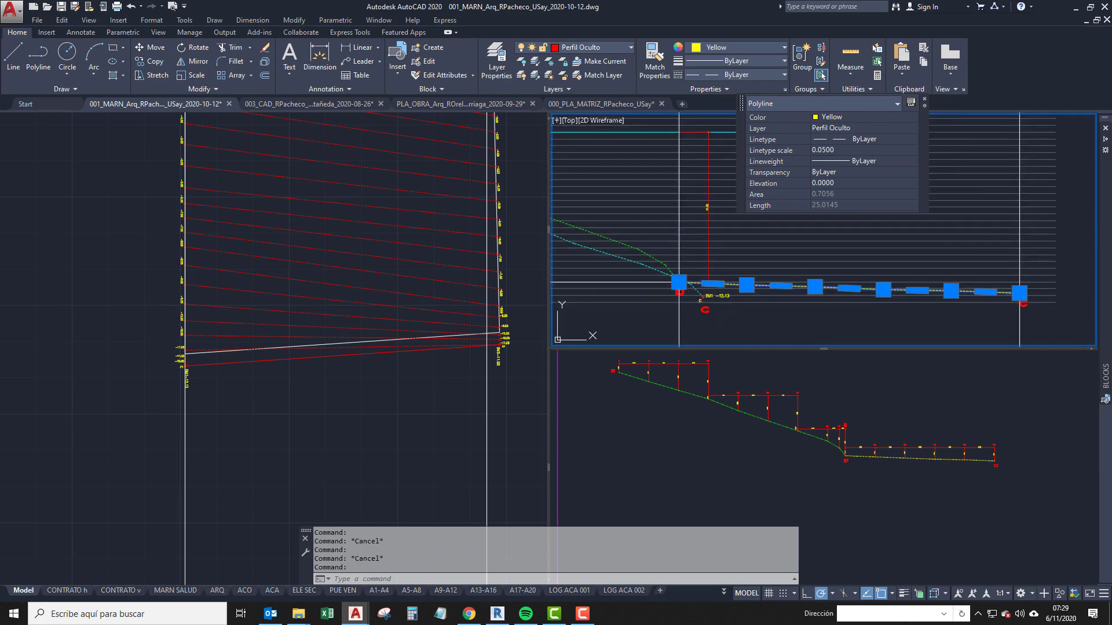
# Erase the trial polyline just drawn along the profile between D and C.
pyautogui.write('e')
pyautogui.press('Return')
pyautogui.scroll(3, 1085, 336)
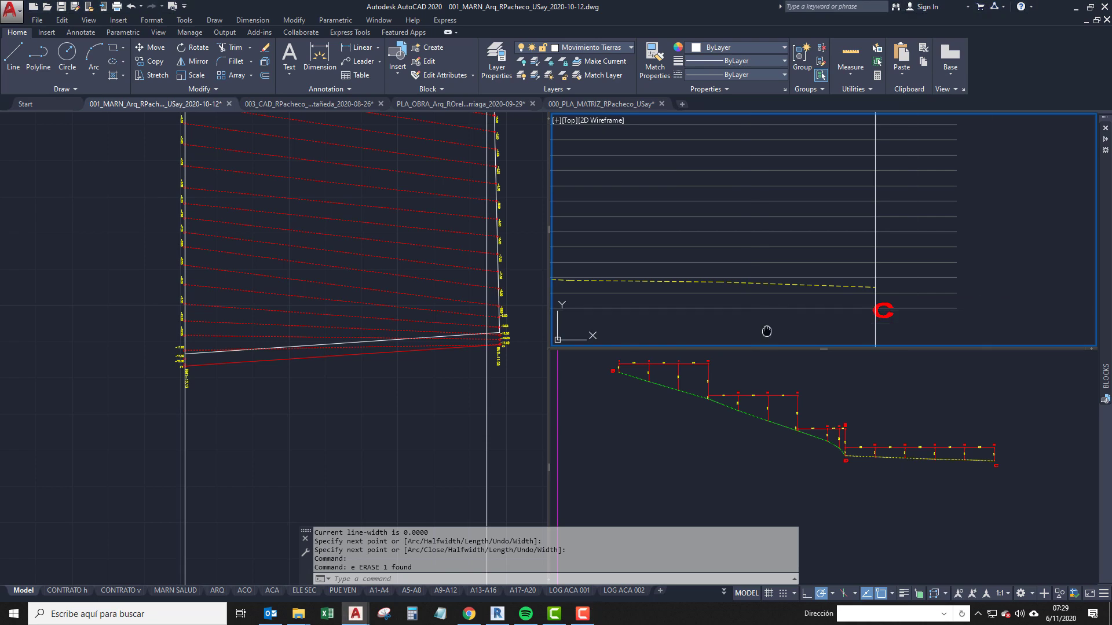
pyautogui.moveTo(766, 330); pyautogui.dragTo(1000, 317, button='middle')
pyautogui.scroll(-2, 1000, 317)
# Draw a horizontal polyline about 25 units long from point D to the vertical guide line at C.
pyautogui.scroll(6, 760, 288)
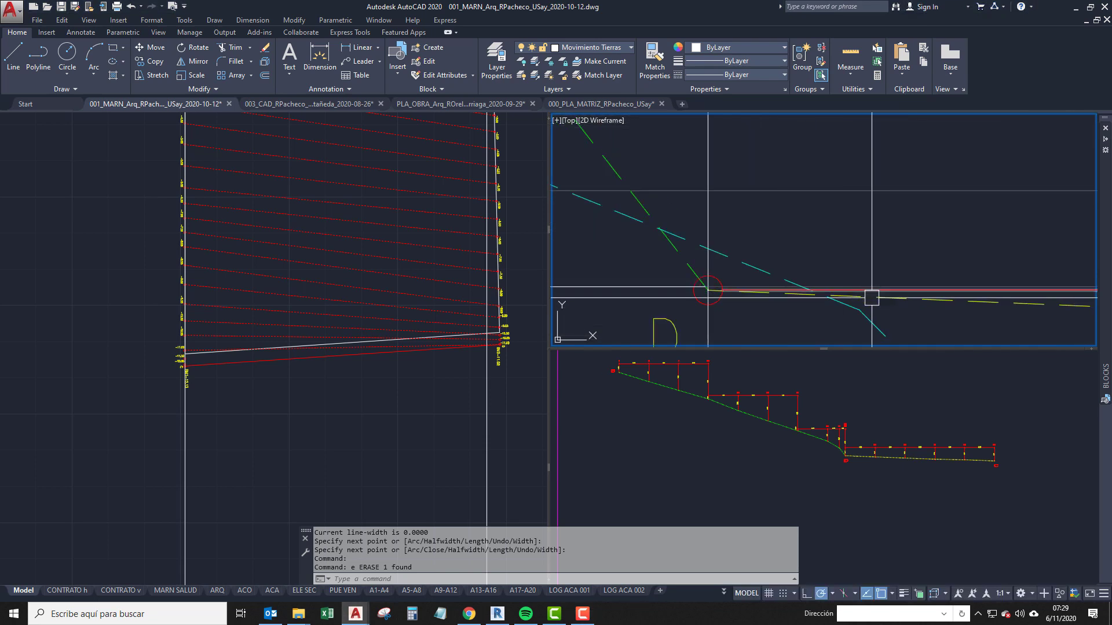
pyautogui.click(871, 298)
pyautogui.press('Escape')
pyautogui.press('Escape')
pyautogui.scroll(2, 739, 313)
pyautogui.write('pl')
pyautogui.press('Return')
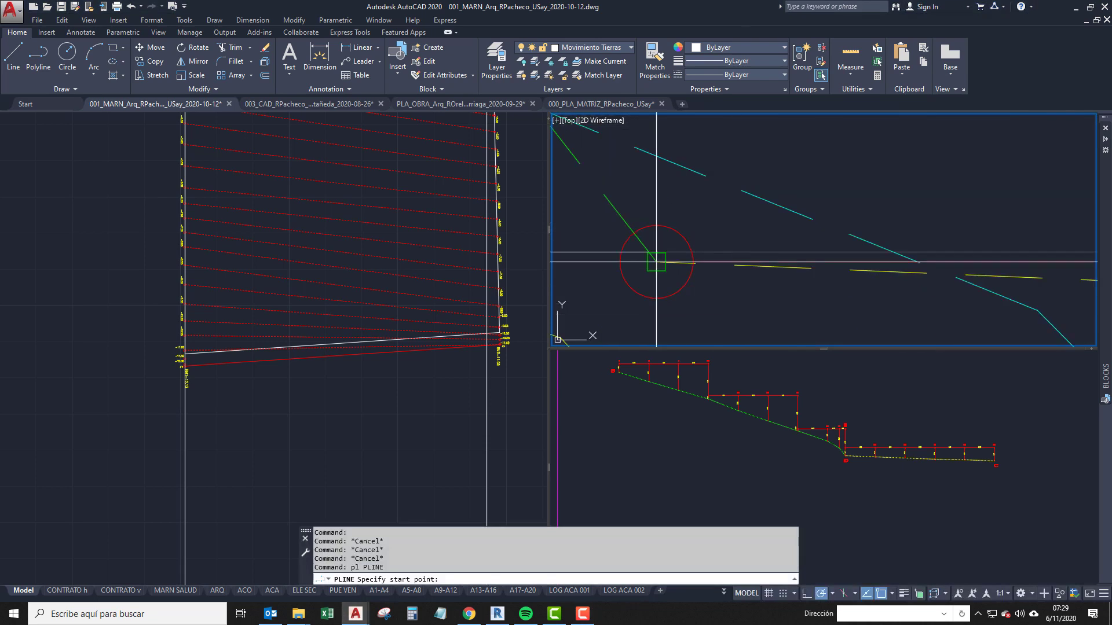
pyautogui.scroll(-8, 741, 300)
pyautogui.moveTo(1060, 306); pyautogui.dragTo(868, 301, button='middle')
pyautogui.scroll(6, 874, 301)
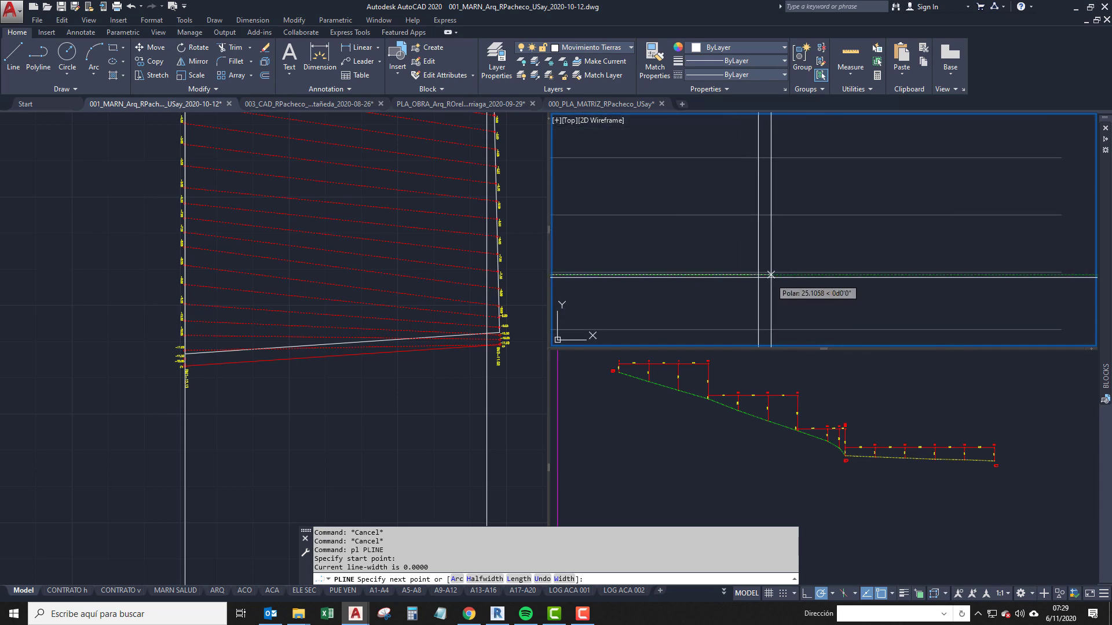
pyautogui.click(758, 275)
pyautogui.scroll(-3, 721, 297)
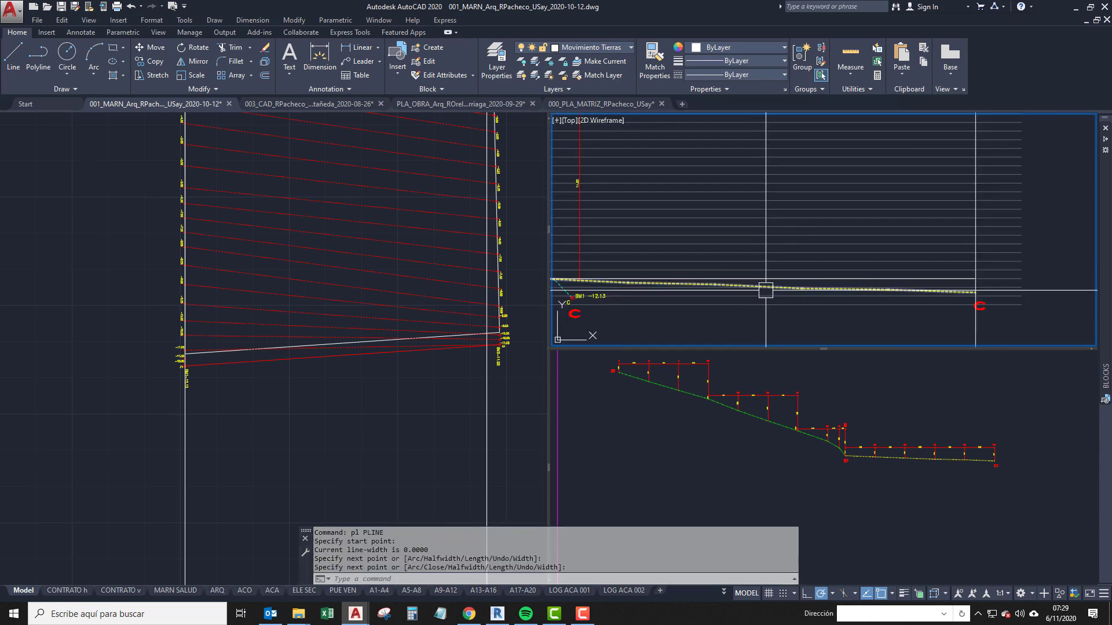
pyautogui.press('Return')
pyautogui.click(733, 289)
pyautogui.write('r')
pyautogui.press('Return')
pyautogui.scroll(3, 734, 270)
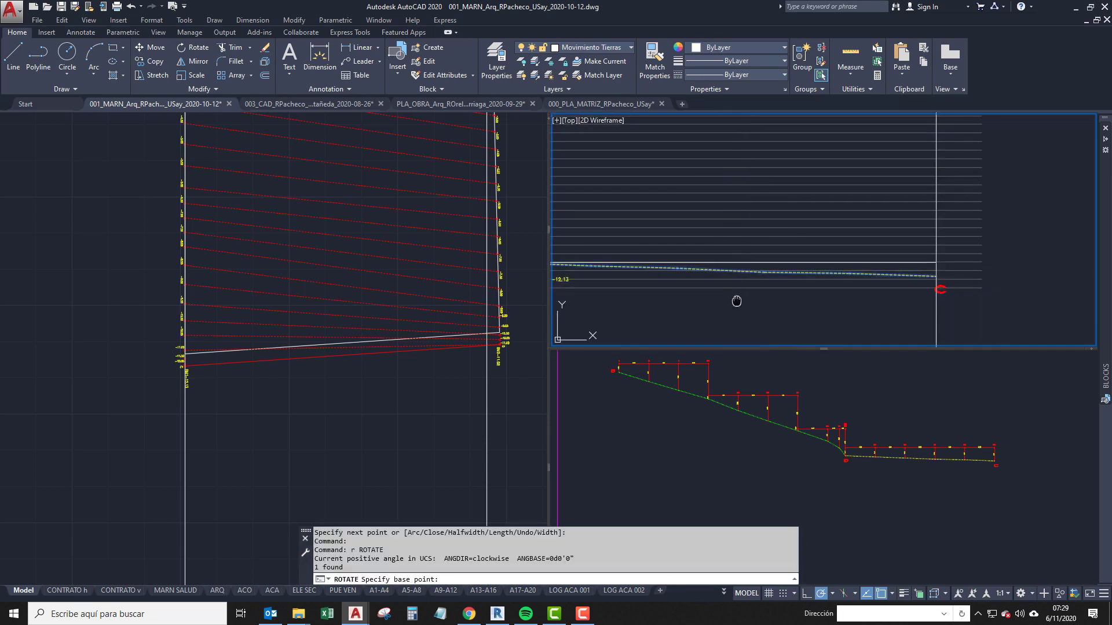
pyautogui.moveTo(736, 301); pyautogui.dragTo(738, 278, button='middle')
pyautogui.press('Escape')
# Mirror the yellow dashed profile polyline about a vertical axis and erase the source object.
pyautogui.click(741, 246)
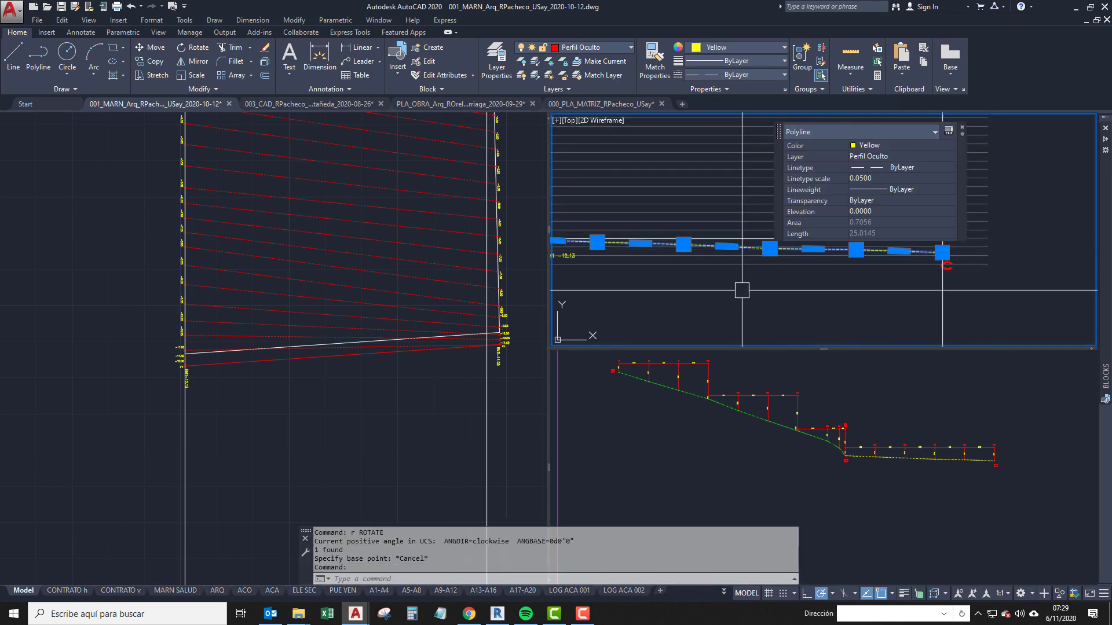
pyautogui.write('mi')
pyautogui.press('Return')
pyautogui.click(724, 246)
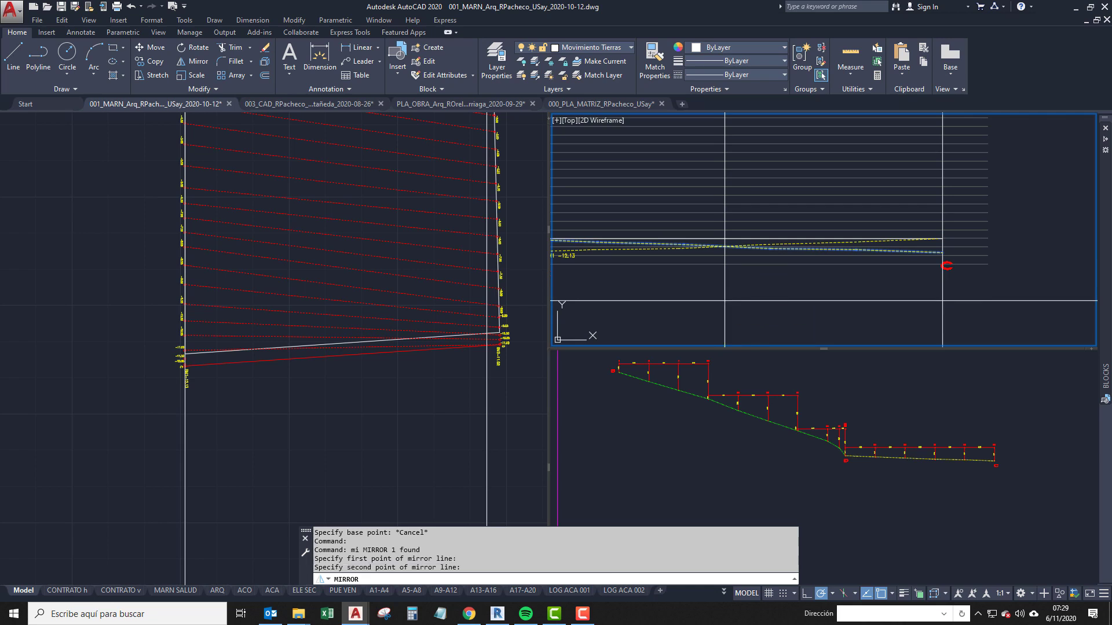
pyautogui.write('y')
pyautogui.press('Return')
# Move the mirrored yellow profile by its upper end to a spot slightly below the horizontal helper line.
pyautogui.moveTo(898, 243)
pyautogui.mouseDown(button='middle')
pyautogui.moveTo(876, 273)
pyautogui.moveTo(718, 303)
pyautogui.mouseUp(button='middle')
pyautogui.scroll(5, 879, 273)
pyautogui.click(883, 263)
pyautogui.scroll(2, 872, 290)
pyautogui.write('m')
pyautogui.press('Return')
pyautogui.click(779, 247)
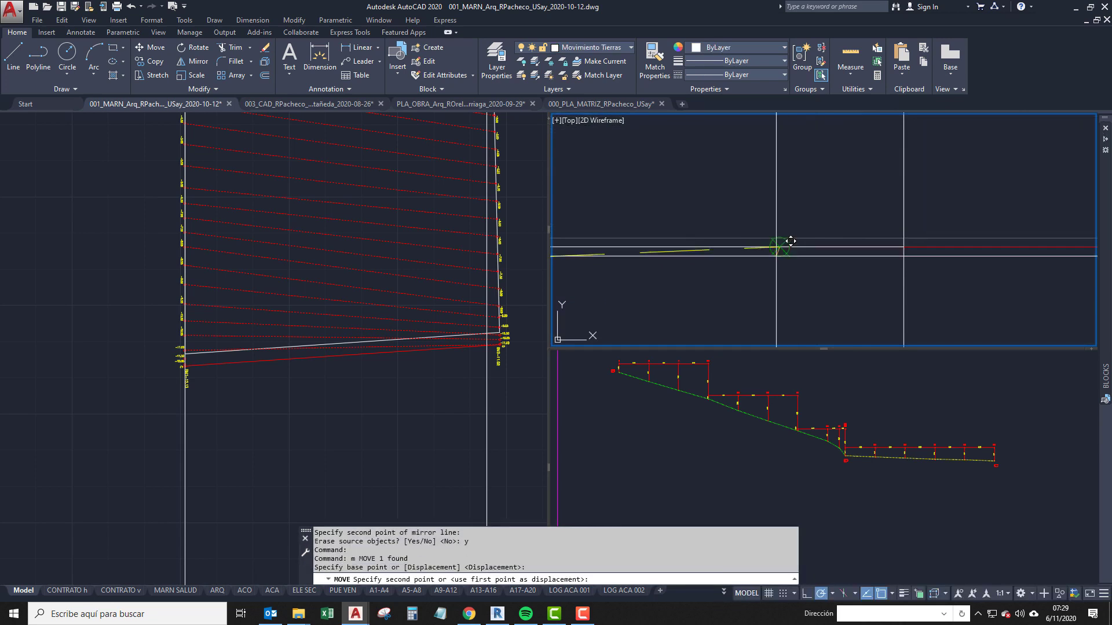
pyautogui.click(803, 283)
pyautogui.click(816, 295)
pyautogui.click(764, 266)
pyautogui.write('m')
pyautogui.press('Return')
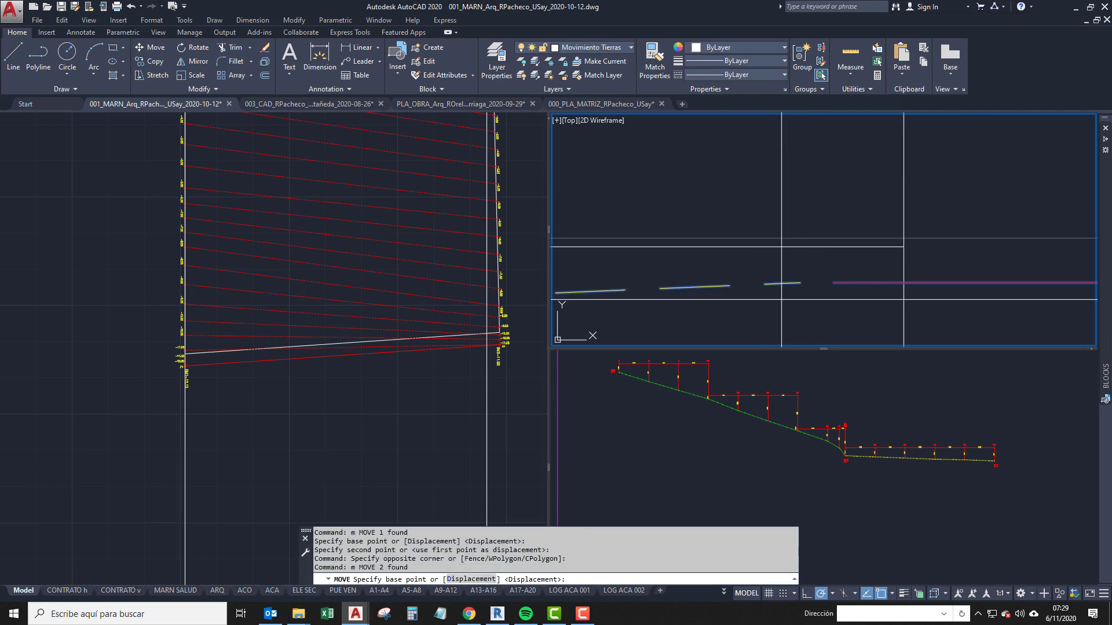
pyautogui.scroll(3, 778, 301)
pyautogui.press('Escape')
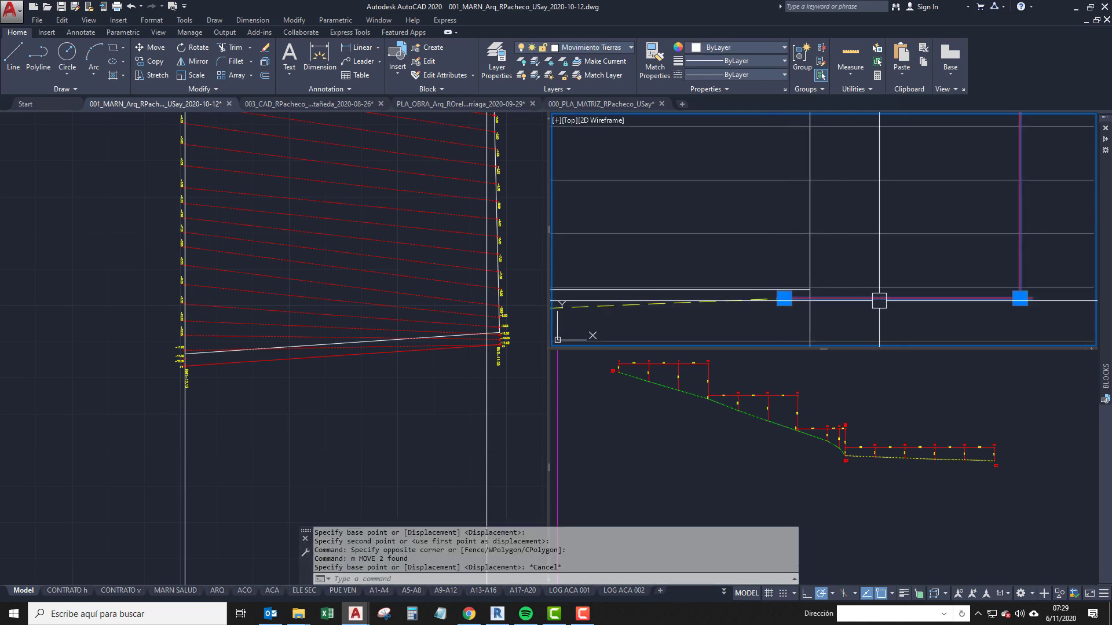
# Erase the red dimension attached to the mirrored profile and move the profile's upper end onto the helper line's end at C.
pyautogui.scroll(2, 776, 301)
pyautogui.write('m')
pyautogui.press('Return')
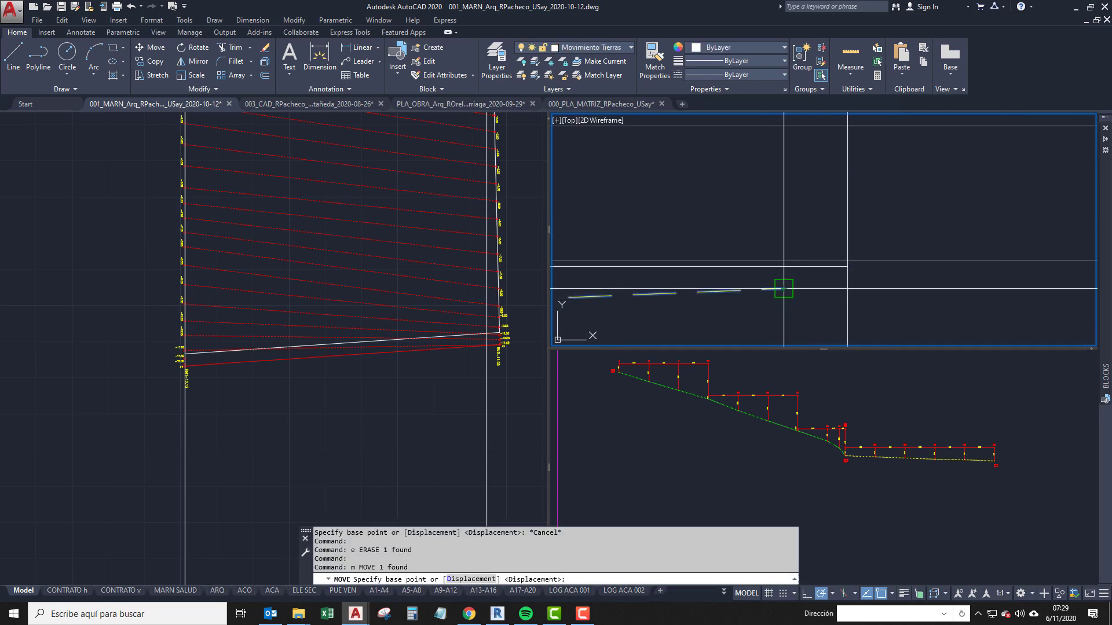
pyautogui.click(829, 268)
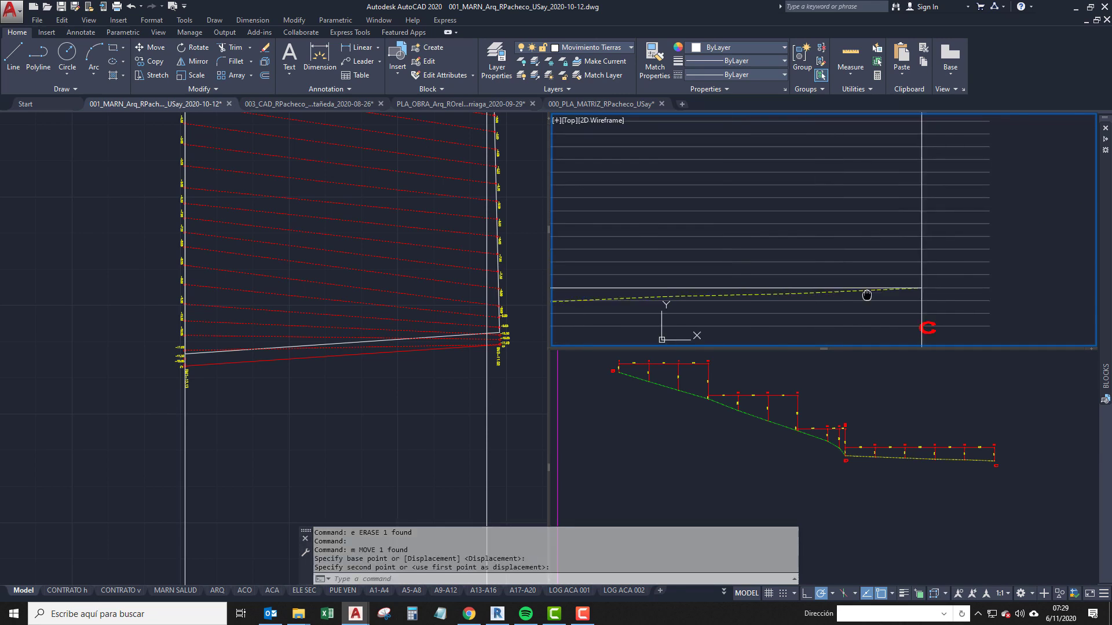
# Erase the horizontal helper line between D and C.
pyautogui.moveTo(867, 295); pyautogui.dragTo(1013, 283, button='middle')
pyautogui.scroll(-2, 1011, 284)
pyautogui.scroll(4, 807, 290)
pyautogui.moveTo(855, 298); pyautogui.dragTo(716, 298, button='middle')
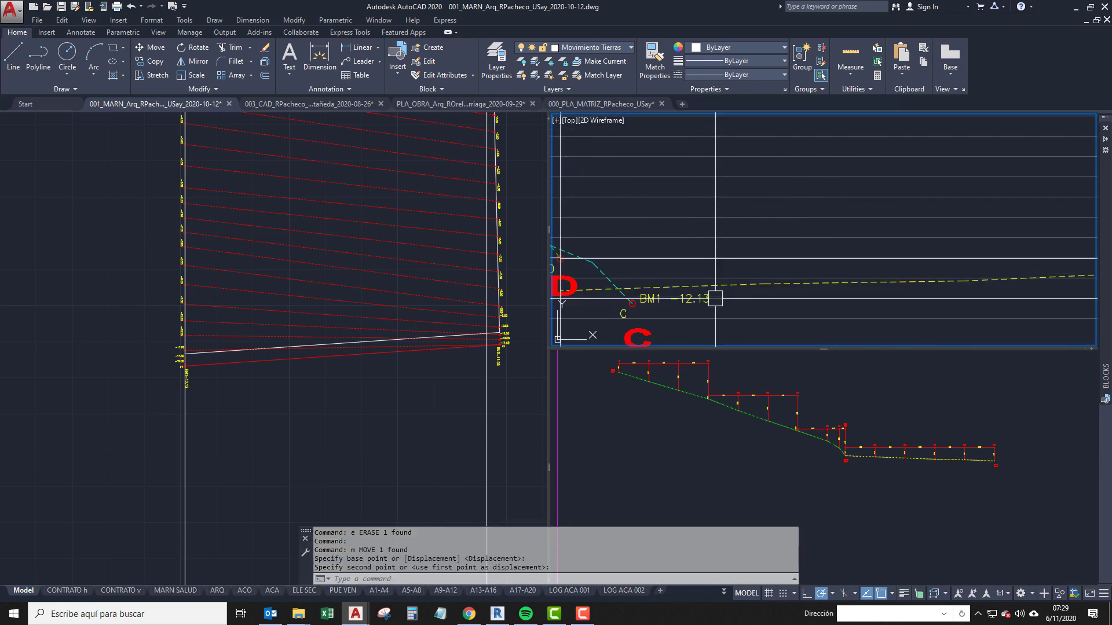
pyautogui.scroll(-4, 711, 255)
pyautogui.click(705, 270)
pyautogui.write('e')
pyautogui.press('Return')
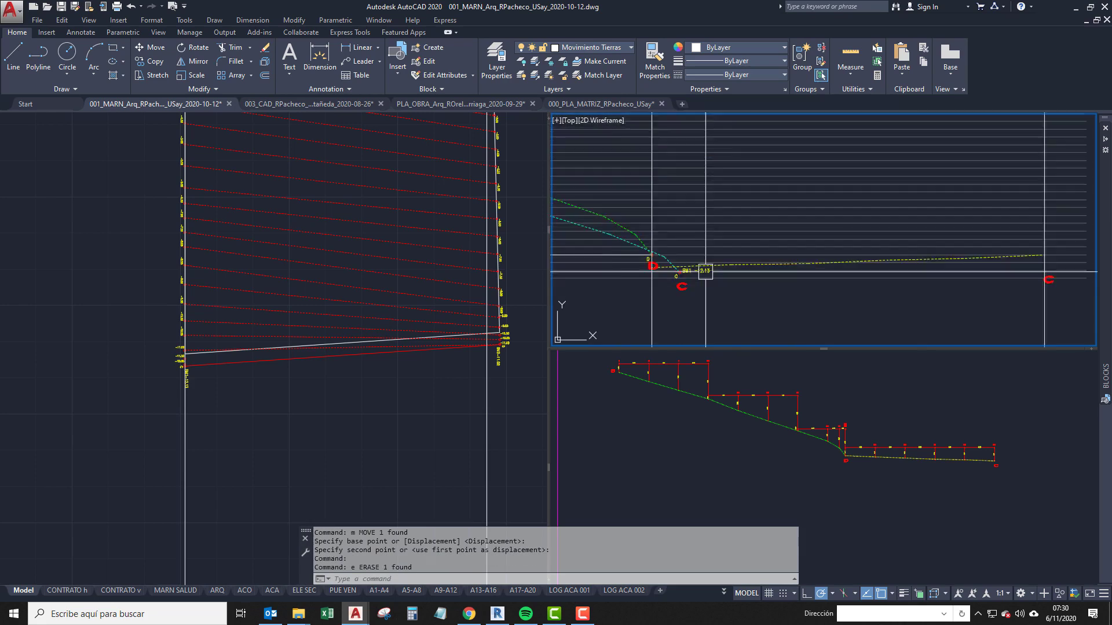
# Examine how the mirrored yellow profile runs between D, benchmark BM1 and C.
pyautogui.scroll(4, 706, 272)
pyautogui.scroll(-4, 708, 271)
pyautogui.moveTo(758, 262); pyautogui.dragTo(626, 147, button='middle')
pyautogui.moveTo(757, 148); pyautogui.dragTo(735, 218, button='middle')
pyautogui.moveTo(637, 220); pyautogui.dragTo(757, 251, button='middle')
pyautogui.scroll(2, 683, 250)
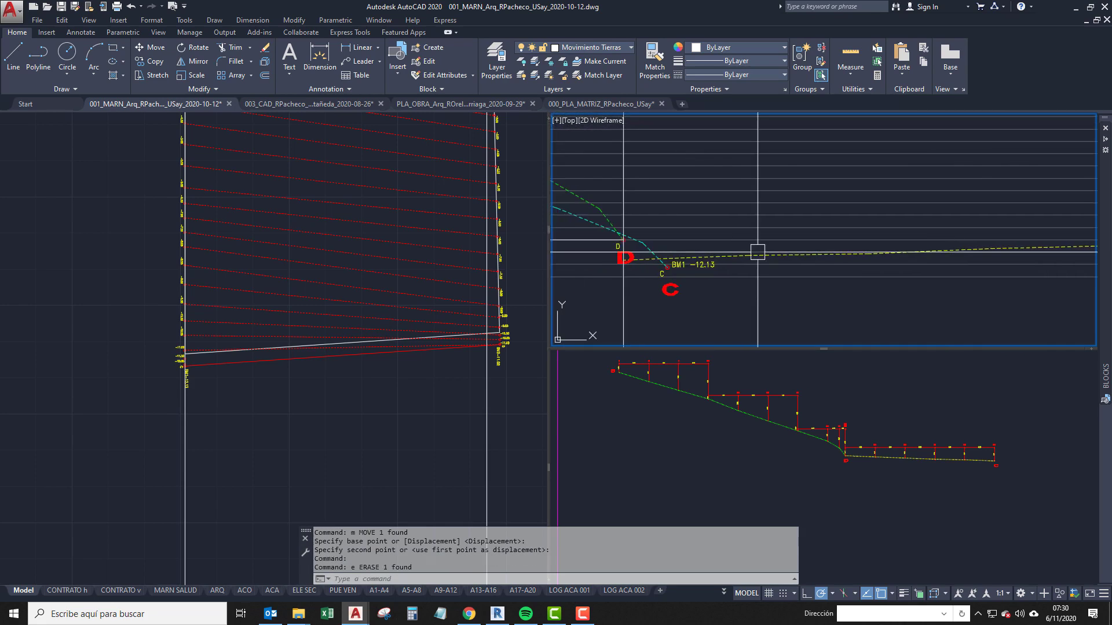
pyautogui.moveTo(851, 253); pyautogui.dragTo(747, 255, button='middle')
pyautogui.scroll(-2, 747, 254)
pyautogui.moveTo(791, 256)
pyautogui.mouseDown(button='middle')
pyautogui.moveTo(772, 253)
pyautogui.moveTo(823, 255)
pyautogui.moveTo(713, 266)
pyautogui.mouseUp(button='middle')
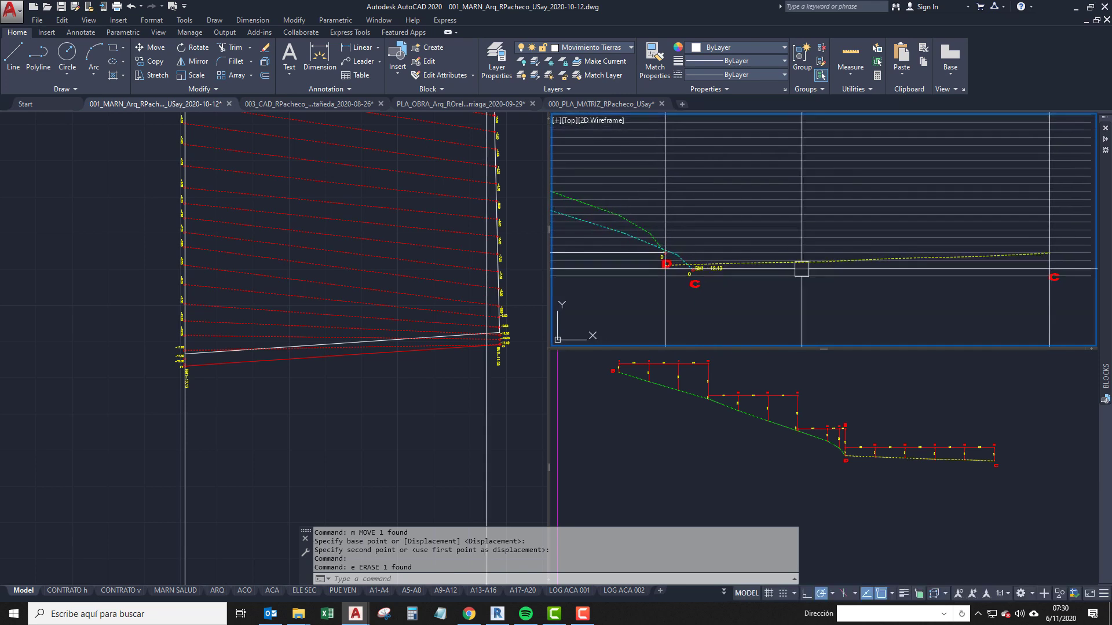
# Erase the white horizontal helper line at the −11.00 level in the profile.
pyautogui.click(300, 319)
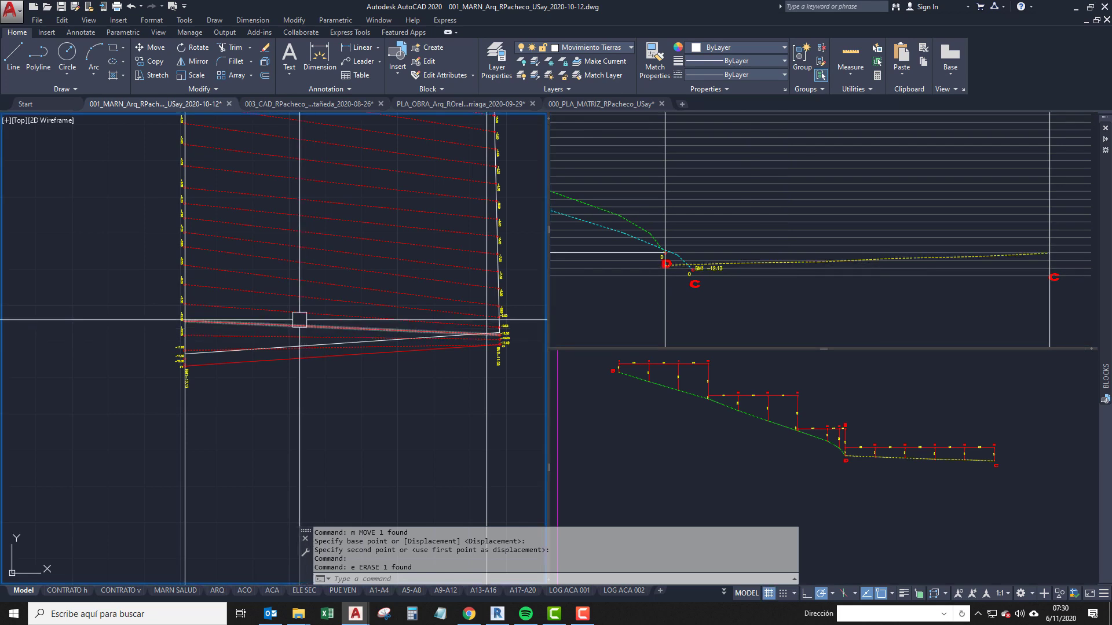
pyautogui.click(609, 335)
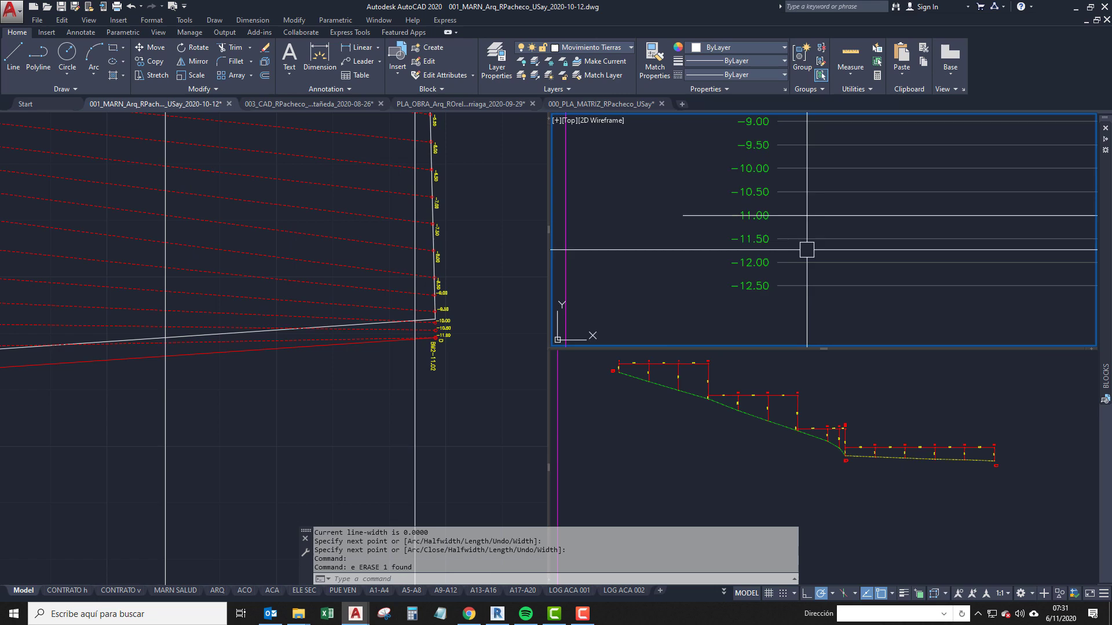
pyautogui.scroll(-5, 720, 238)
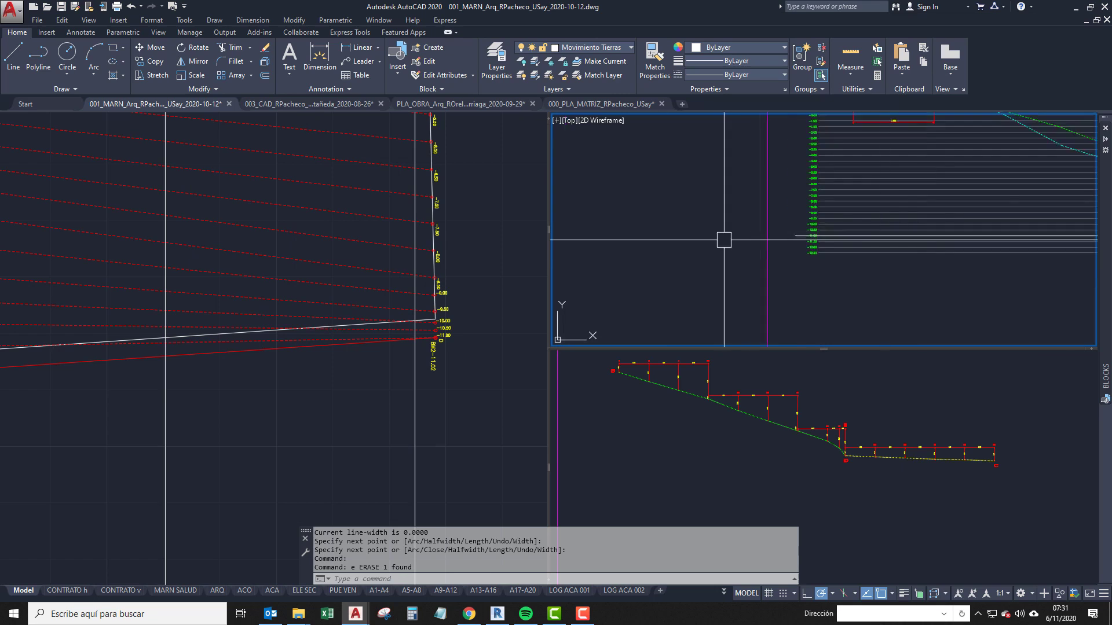
pyautogui.scroll(5, 900, 238)
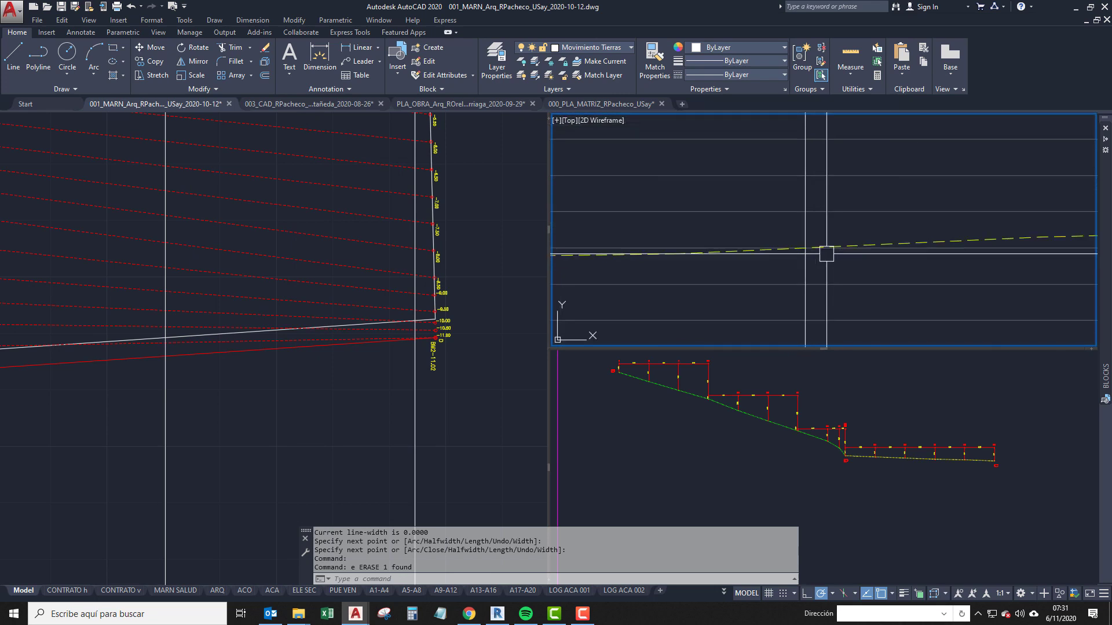
pyautogui.scroll(-4, 764, 259)
pyautogui.moveTo(695, 278); pyautogui.dragTo(851, 273, button='middle')
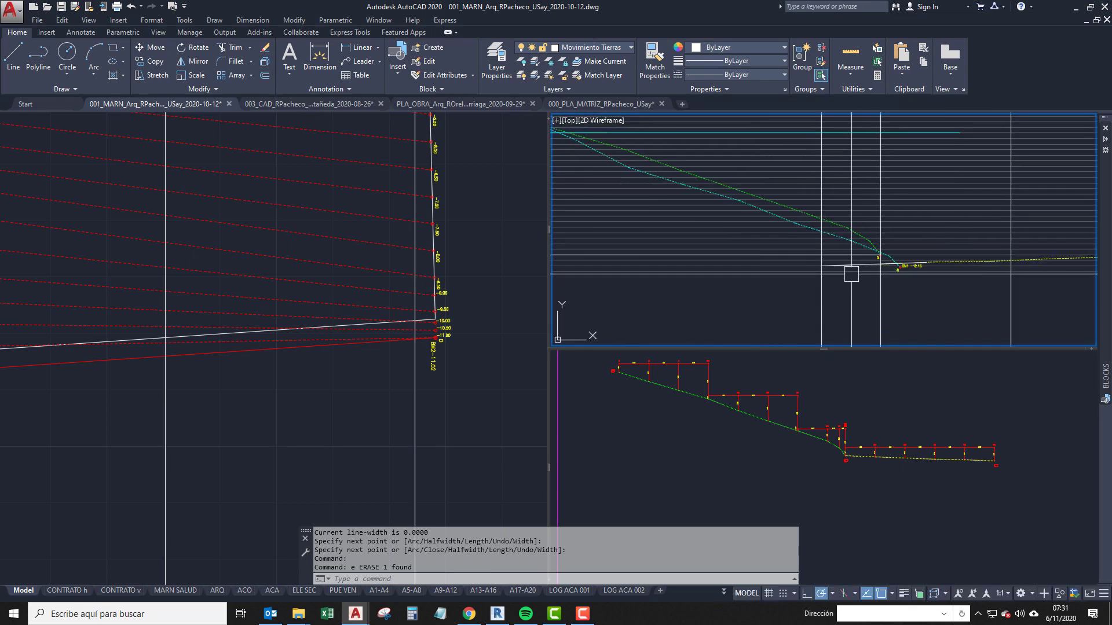
pyautogui.scroll(1, 852, 272)
pyautogui.scroll(5, 834, 293)
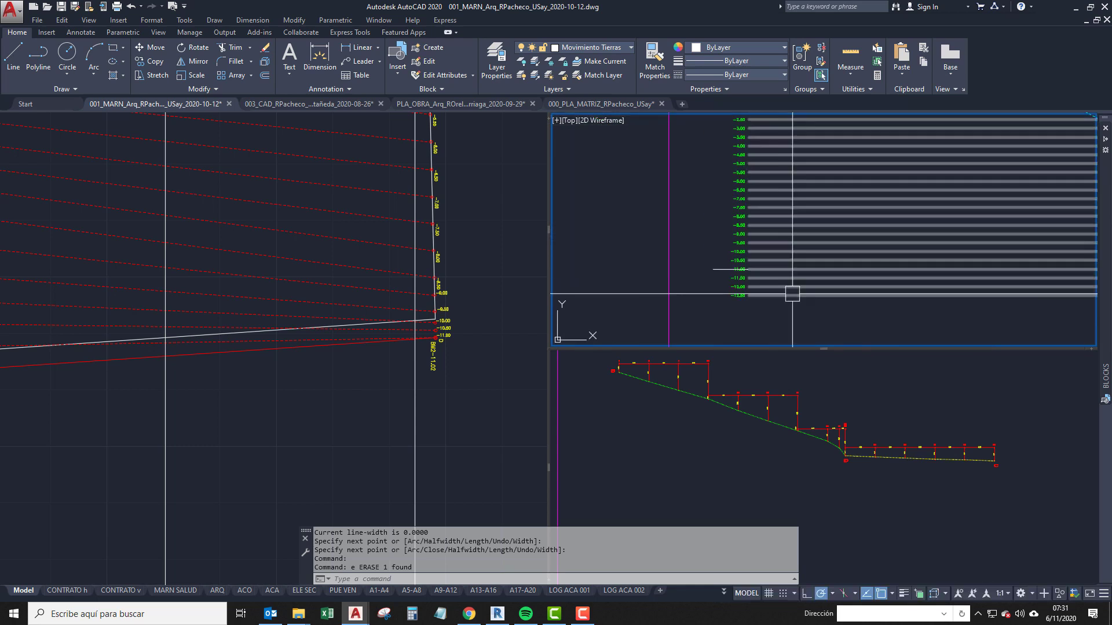
pyautogui.click(753, 258)
pyautogui.write('e')
pyautogui.press('Return')
pyautogui.scroll(-3, 769, 316)
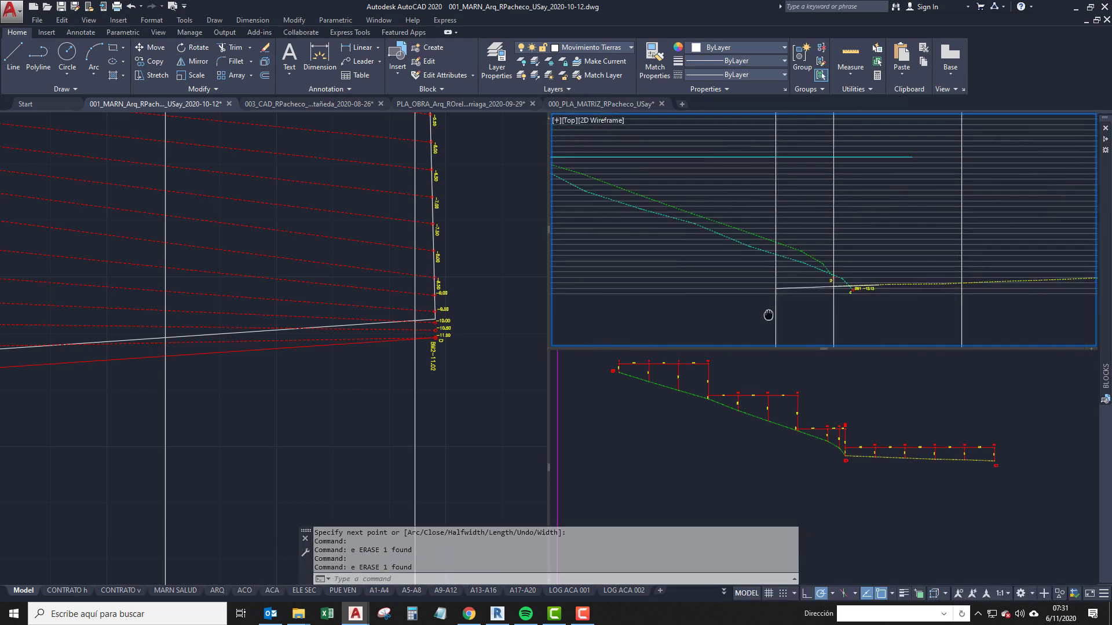
# Draw a horizontal polyline from the vertical guide's crossing with the yellow profile to the −11.50 level line.
pyautogui.scroll(5, 1002, 284)
pyautogui.scroll(2, 938, 253)
pyautogui.write('p')
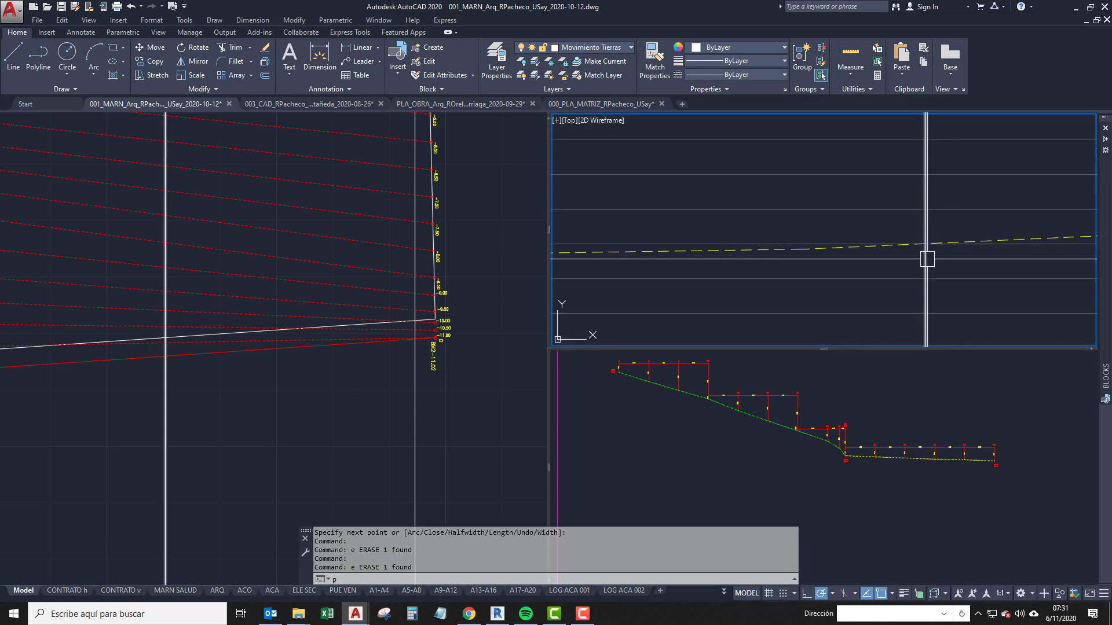
pyautogui.write('l')
pyautogui.press('Return')
pyautogui.click(927, 259)
pyautogui.scroll(-5, 926, 255)
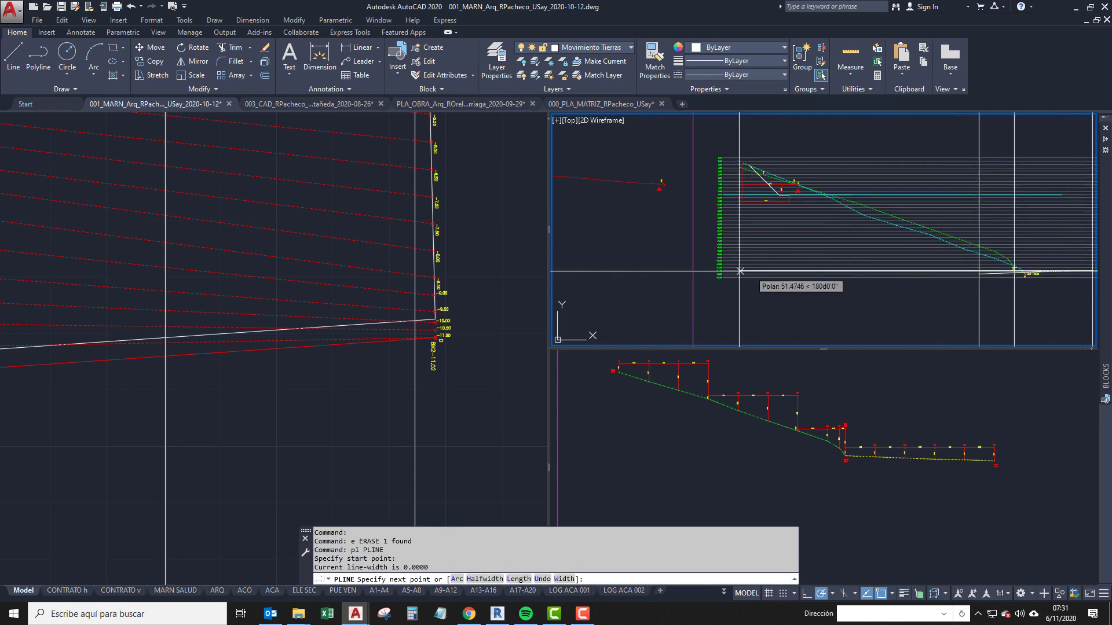
pyautogui.scroll(5, 695, 271)
pyautogui.click(724, 276)
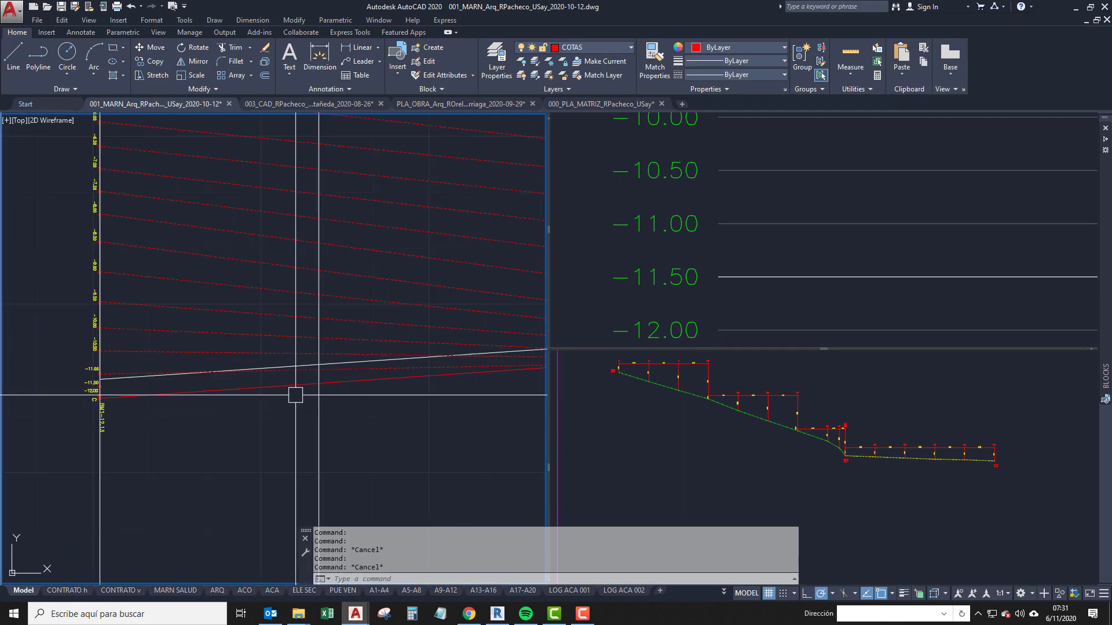
# Draw a short diagonal marker polyline in the plan, starting where the vertical guide crosses the lowest red line.
pyautogui.scroll(2, 377, 389)
pyautogui.write('pl PLINE')
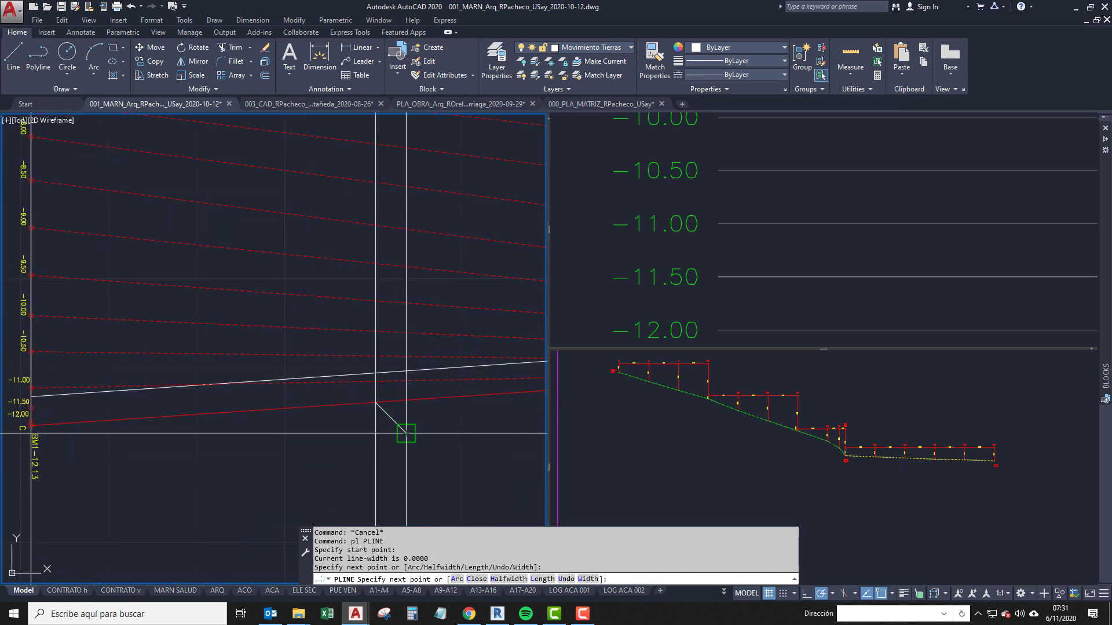
pyautogui.press('Return')
# Examine the −11.00, −11.50 and −12.00 level points above BM1 and the red line running from C to the guide.
pyautogui.scroll(8, 203, 409)
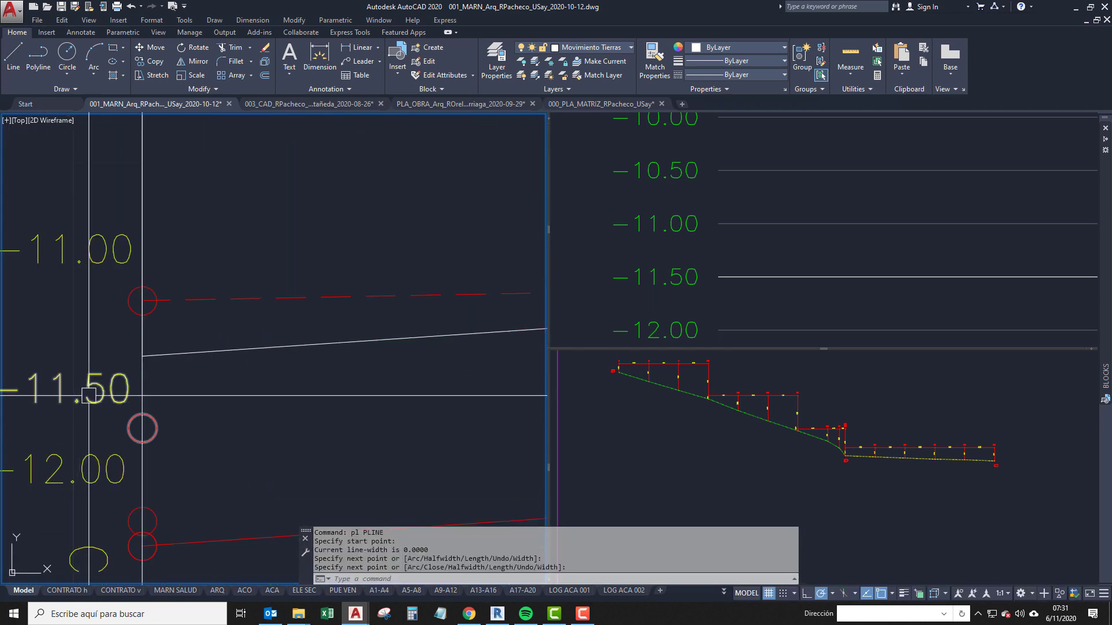
pyautogui.press('Escape')
pyautogui.scroll(-6, 141, 427)
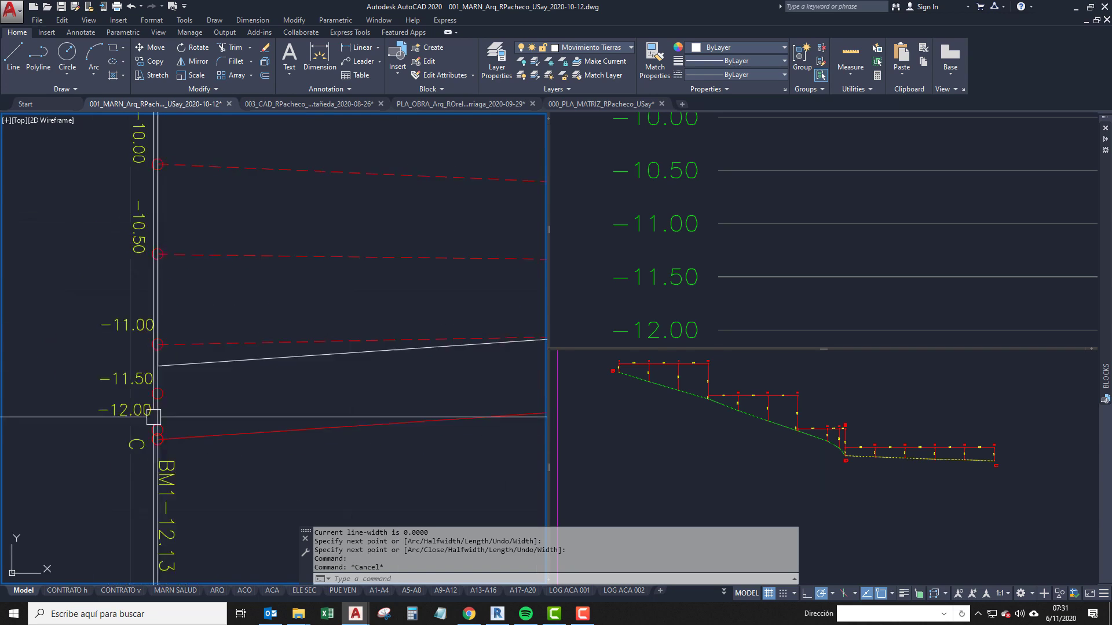
pyautogui.scroll(-2, 217, 432)
pyautogui.moveTo(300, 438); pyautogui.dragTo(309, 441, button='middle')
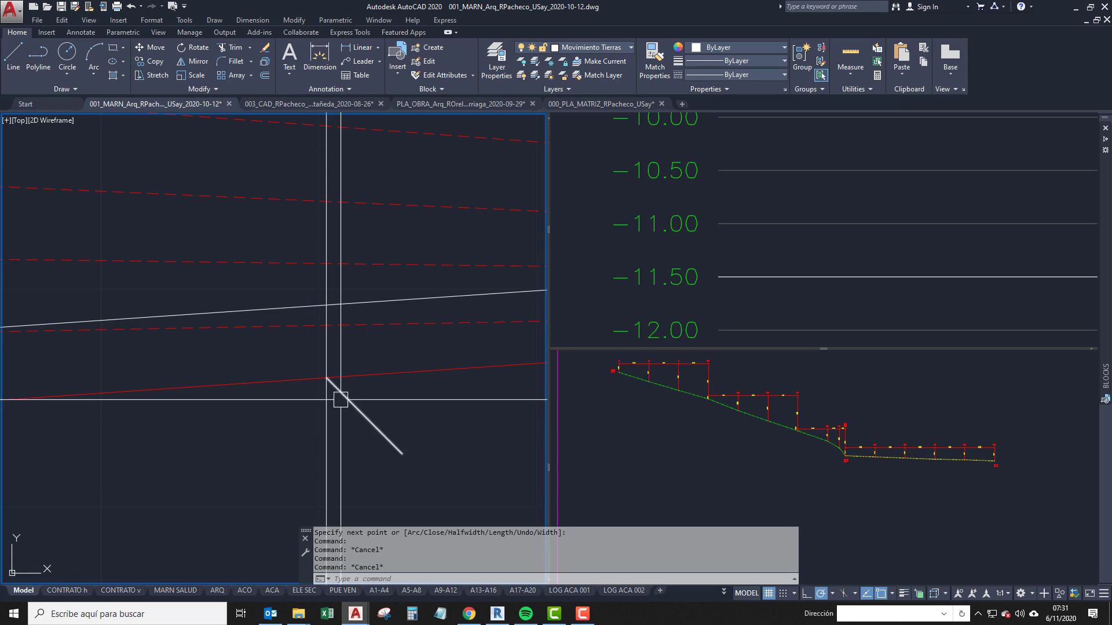
pyautogui.moveTo(343, 411); pyautogui.dragTo(426, 401, button='middle')
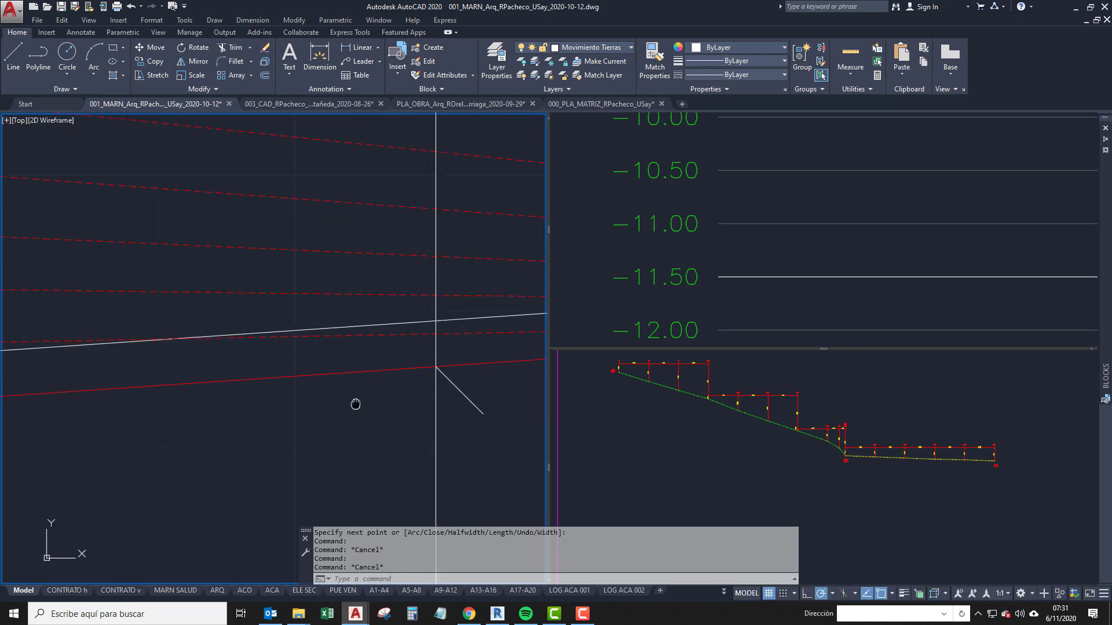
pyautogui.click(327, 361)
pyautogui.press('Escape')
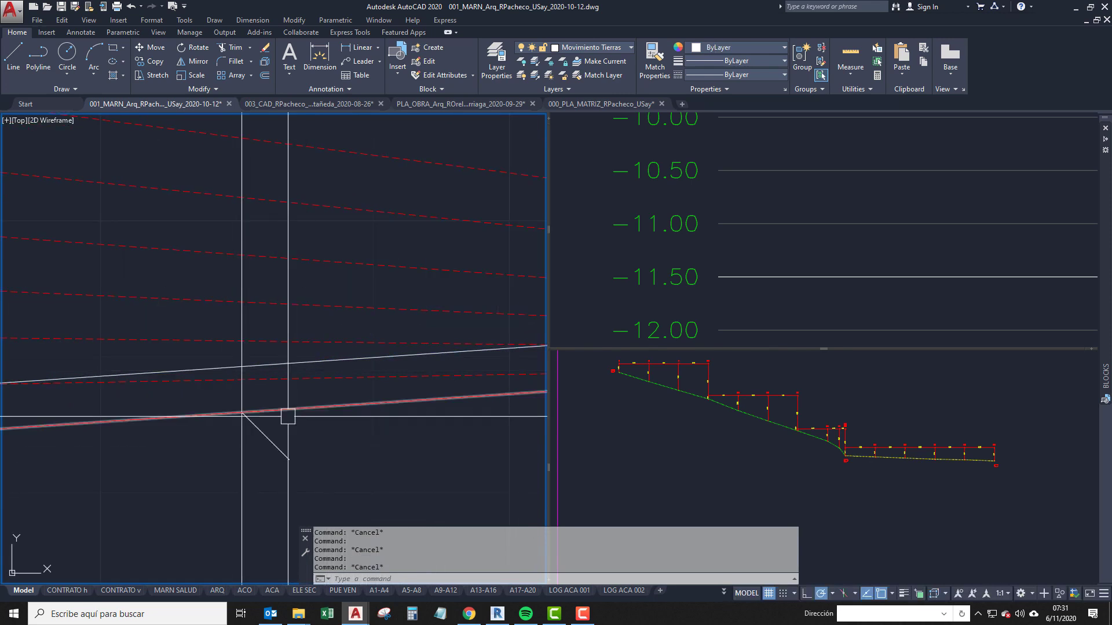
pyautogui.click(305, 408)
pyautogui.press('Escape')
pyautogui.click(333, 380)
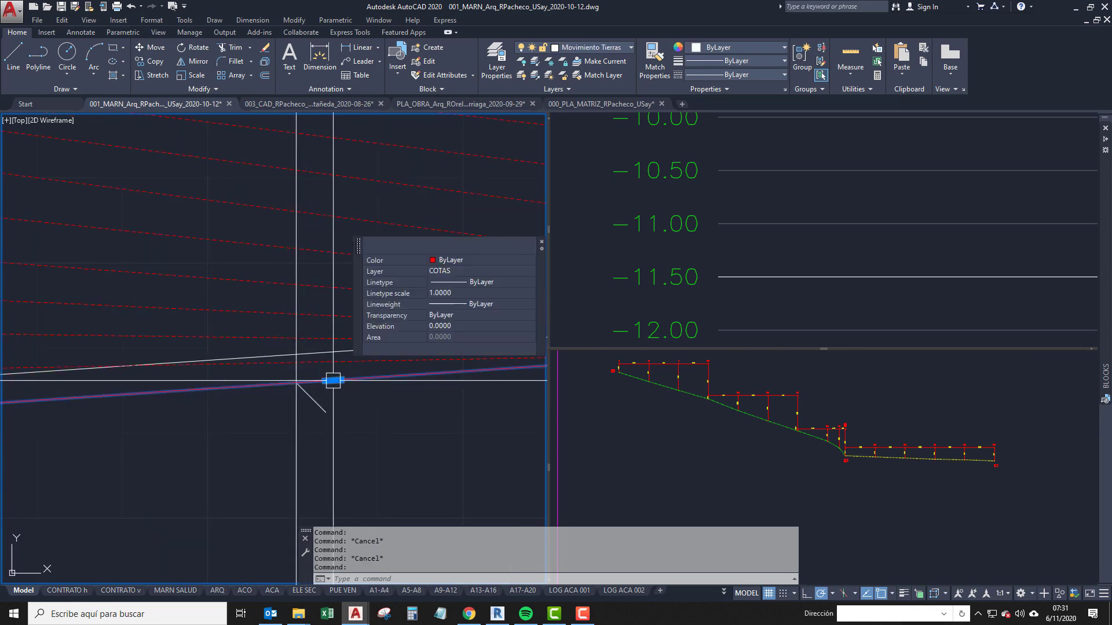
pyautogui.press('Escape')
pyautogui.scroll(2, 319, 387)
pyautogui.scroll(-4, 290, 404)
pyautogui.moveTo(195, 423); pyautogui.dragTo(278, 467, button='middle')
pyautogui.press('Escape')
pyautogui.scroll(2, 289, 466)
# Draw a polyline in the plan between the marker's start on the red line and the −11.50 level point near C.
pyautogui.write('pl')
pyautogui.press('Return')
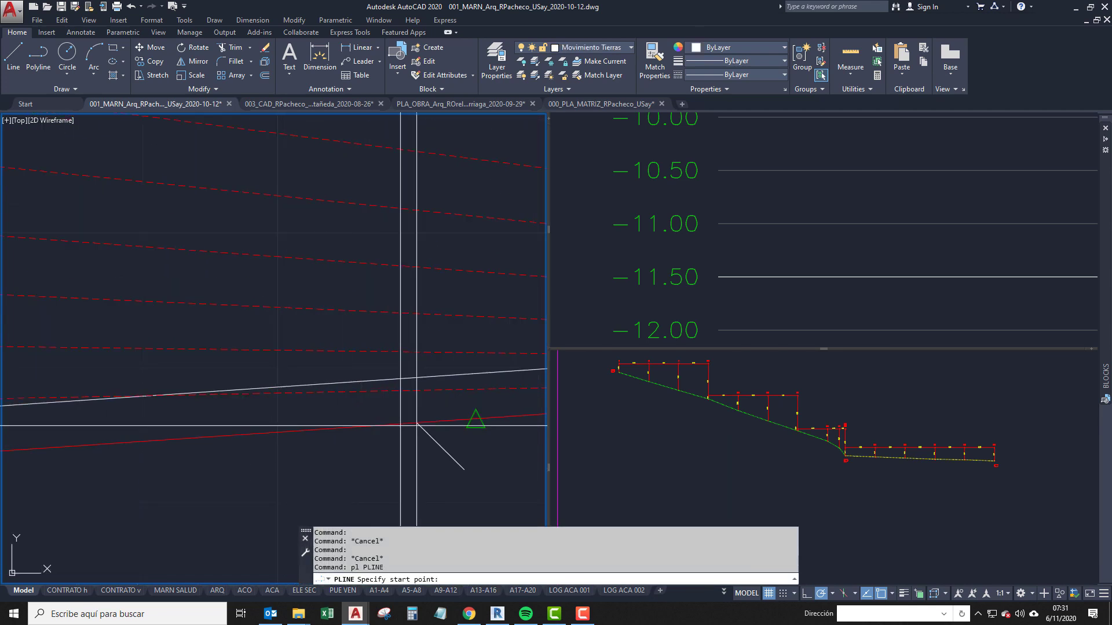
pyautogui.moveTo(17, 462); pyautogui.dragTo(153, 478, button='middle')
pyautogui.scroll(5, 148, 455)
pyautogui.press('Return')
# Match the new −11.50 line's properties to the dashed red level lines and erase the short diagonal marker.
pyautogui.scroll(-5, 199, 468)
pyautogui.scroll(3, 309, 450)
pyautogui.write('m')
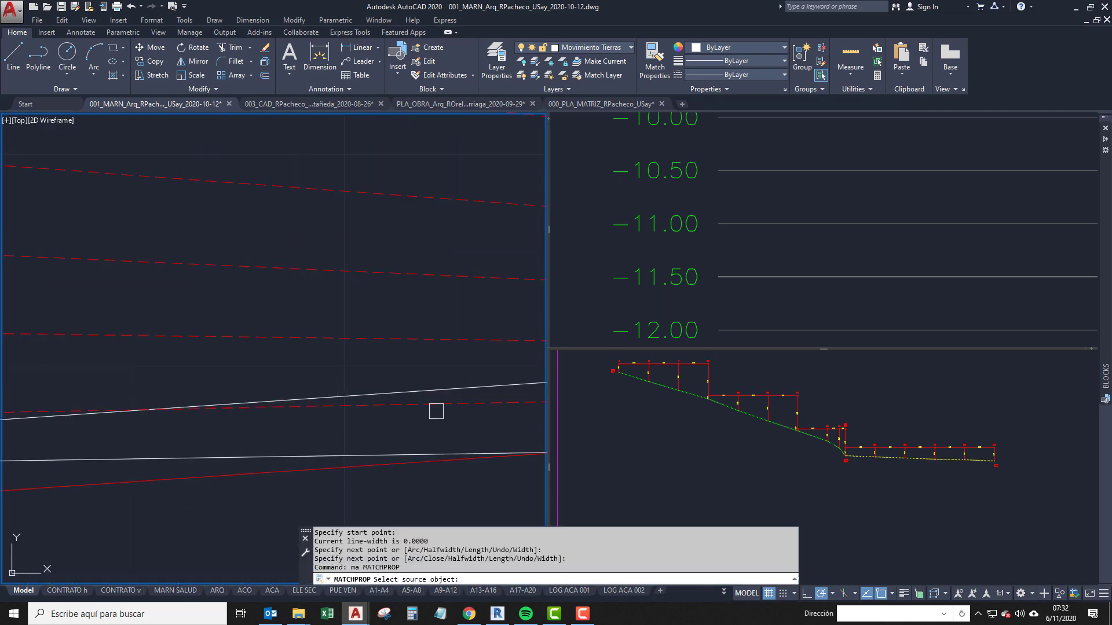
pyautogui.click(372, 455)
pyautogui.scroll(-3, 286, 460)
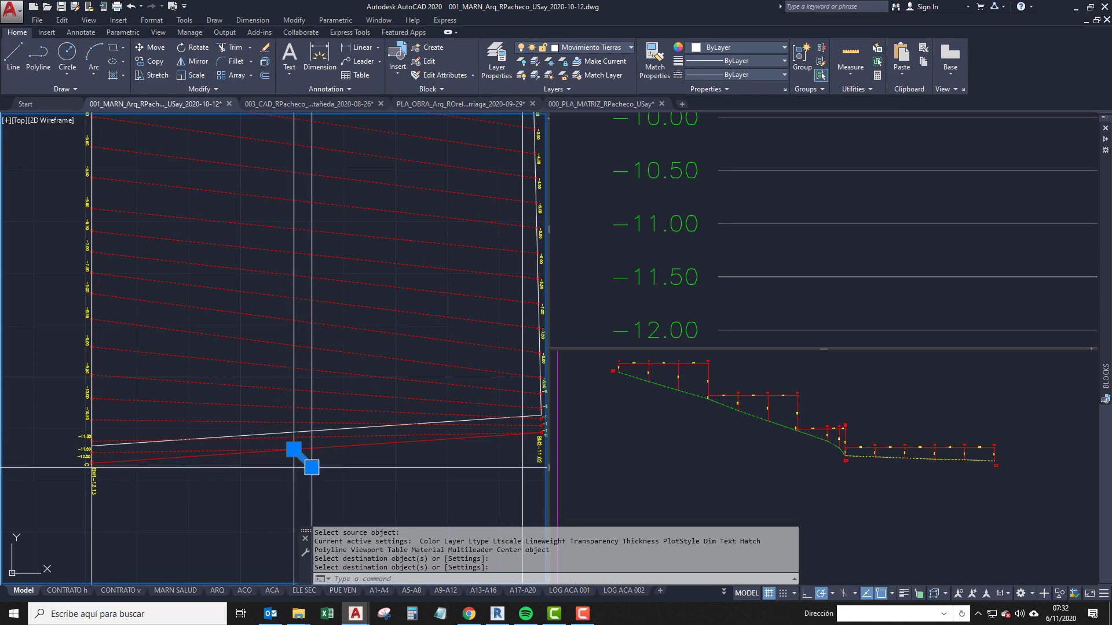
pyautogui.write('e')
# Examine the white sloping polyline in the profile around D, C and BM1 and its properties.
pyautogui.click(770, 204)
pyautogui.scroll(-5, 771, 204)
pyautogui.moveTo(770, 203)
pyautogui.mouseDown(button='middle')
pyautogui.moveTo(795, 218)
pyautogui.moveTo(722, 155)
pyautogui.mouseUp(button='middle')
pyautogui.scroll(-1, 721, 155)
pyautogui.scroll(-1, 766, 184)
pyautogui.moveTo(767, 184); pyautogui.dragTo(664, 207, button='middle')
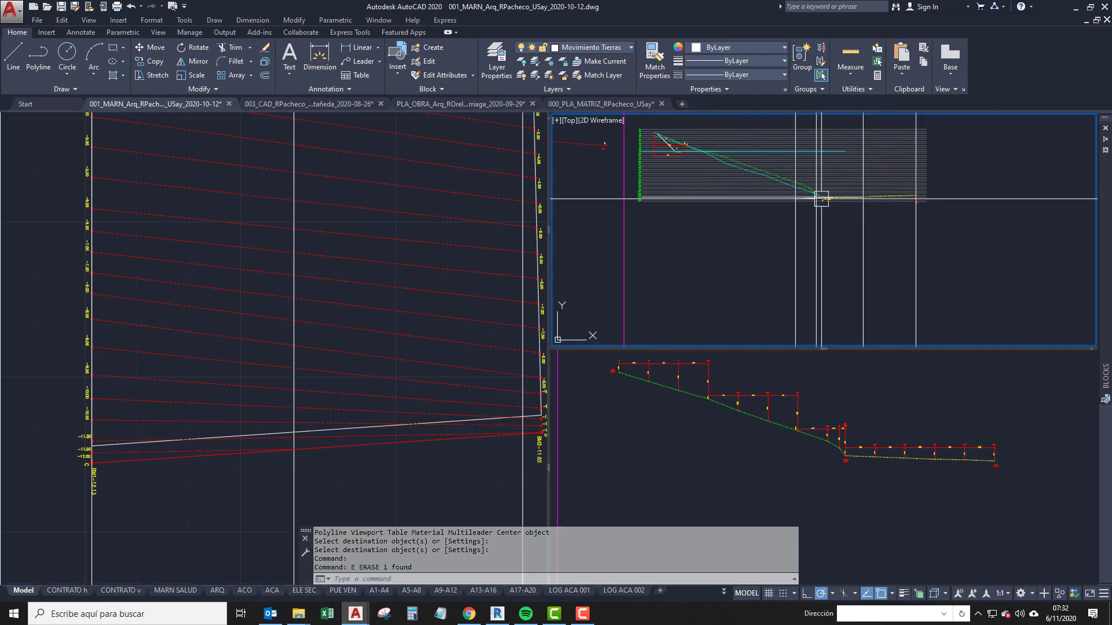
pyautogui.scroll(8, 821, 198)
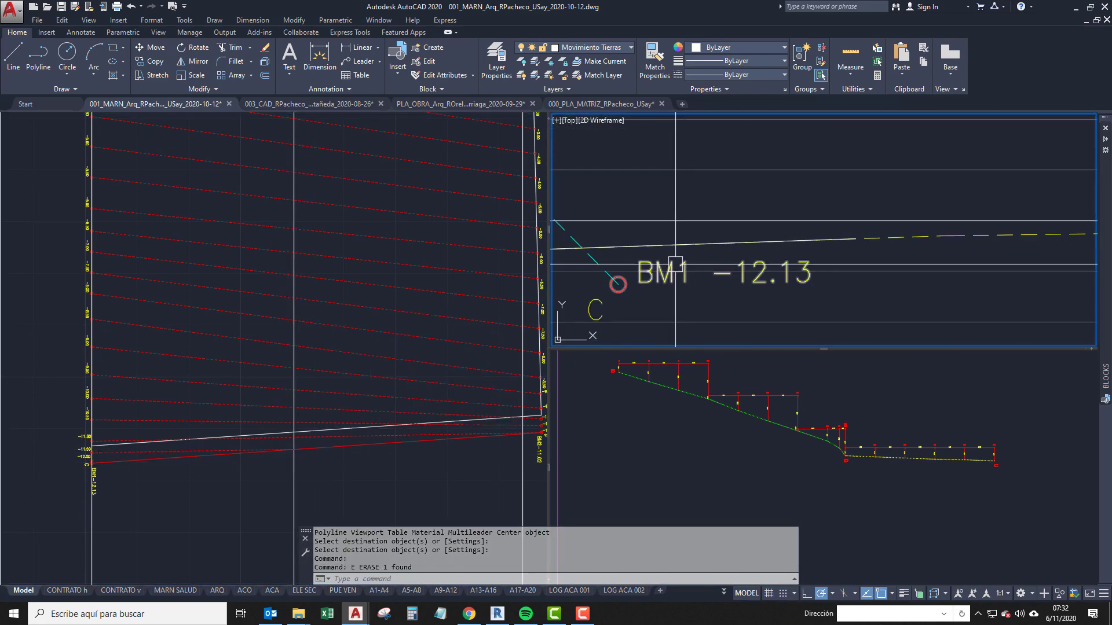
pyautogui.scroll(-1, 675, 264)
pyautogui.moveTo(675, 264); pyautogui.dragTo(821, 256, button='middle')
pyautogui.moveTo(707, 256); pyautogui.dragTo(933, 252, button='middle')
pyautogui.scroll(-1, 746, 259)
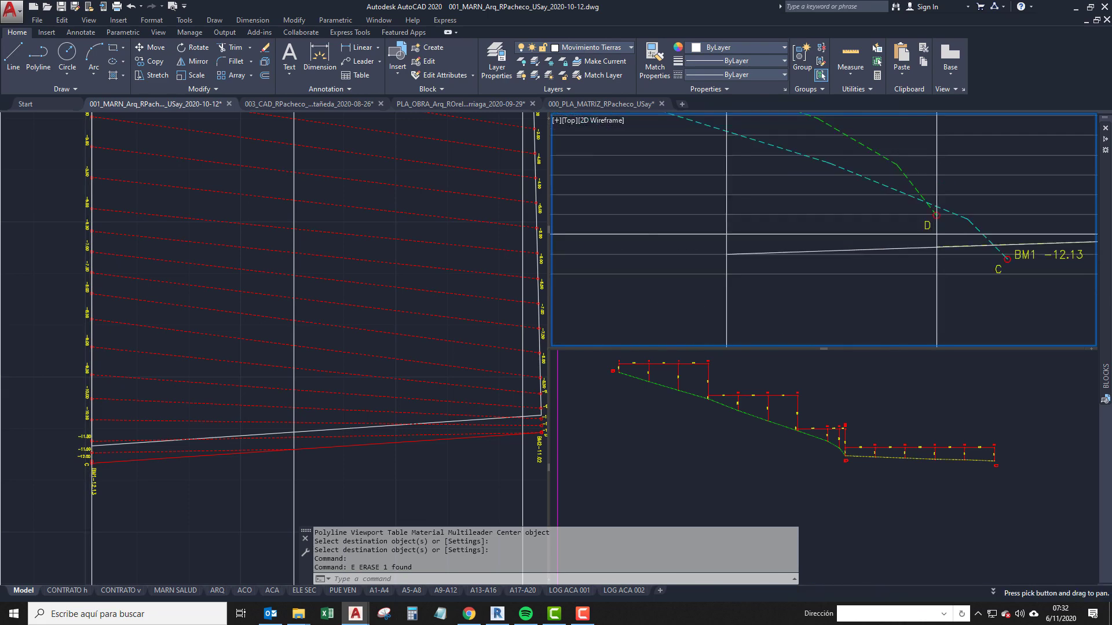
pyautogui.scroll(-1, 633, 282)
pyautogui.moveTo(634, 281); pyautogui.dragTo(773, 255, button='middle')
pyautogui.scroll(2, 772, 255)
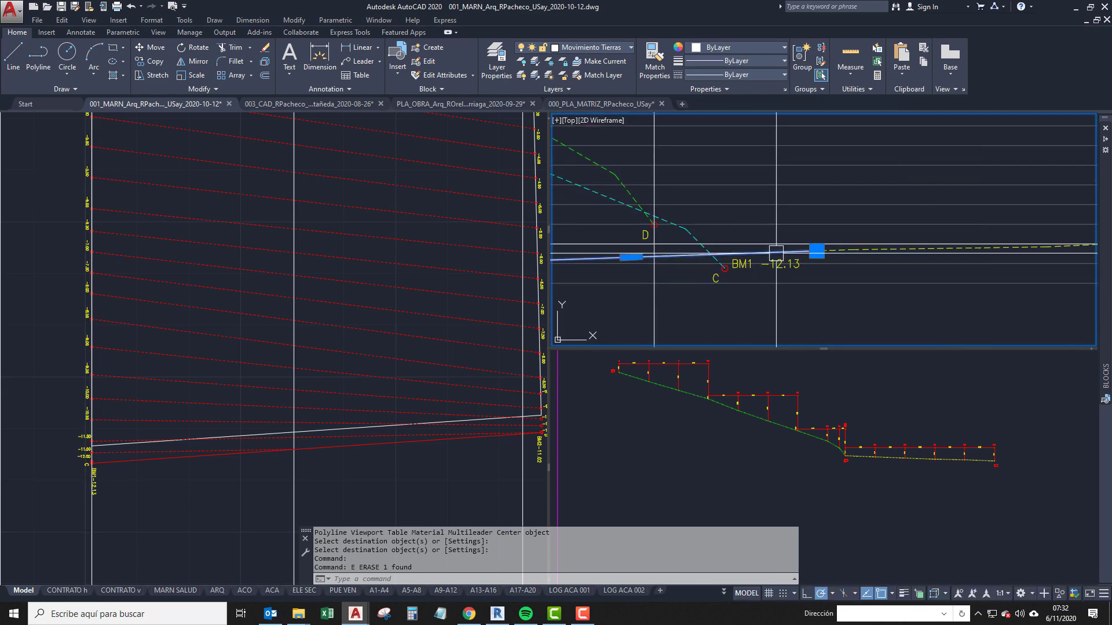
pyautogui.moveTo(692, 269); pyautogui.dragTo(856, 276, button='middle')
pyautogui.moveTo(601, 287); pyautogui.dragTo(681, 288, button='middle')
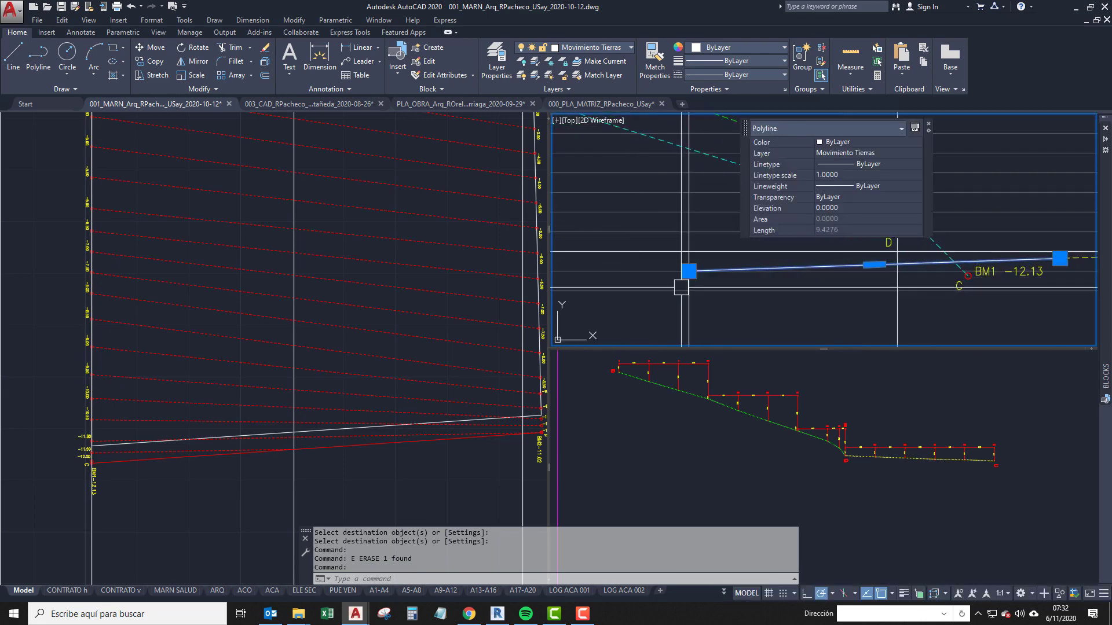
pyautogui.press('Escape')
# Extend the lowest red line in the plan beyond C to the outer vertical guide.
pyautogui.click(688, 306)
pyautogui.click(260, 377)
pyautogui.scroll(-2, 183, 414)
pyautogui.moveTo(183, 414); pyautogui.dragTo(312, 347, button='middle')
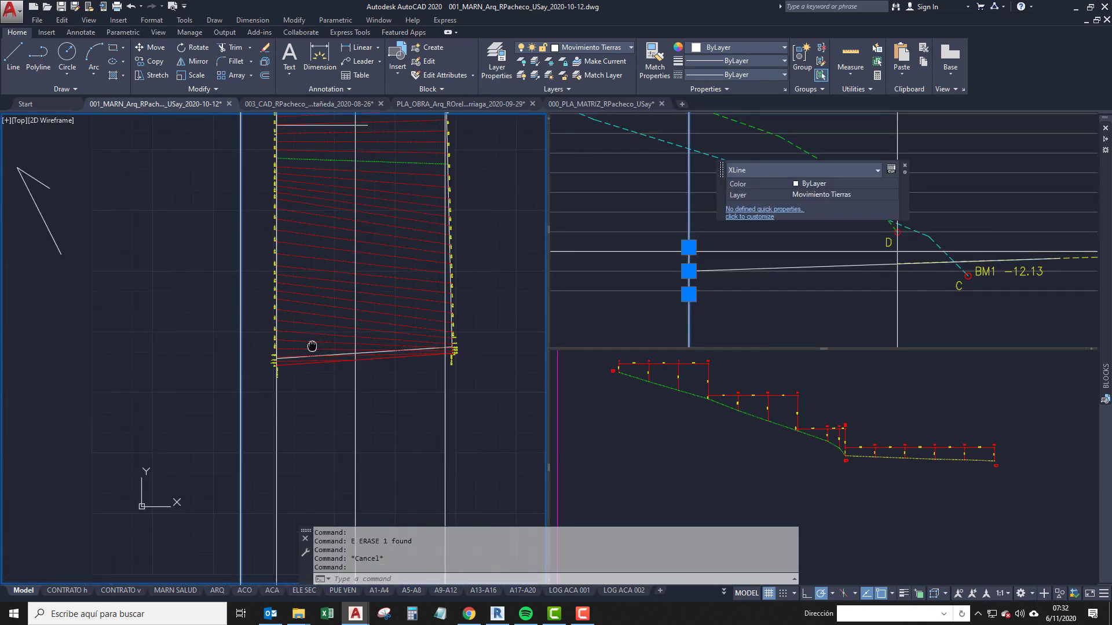
pyautogui.scroll(3, 266, 364)
pyautogui.scroll(1, 311, 370)
pyautogui.write('ex')
pyautogui.press('Return')
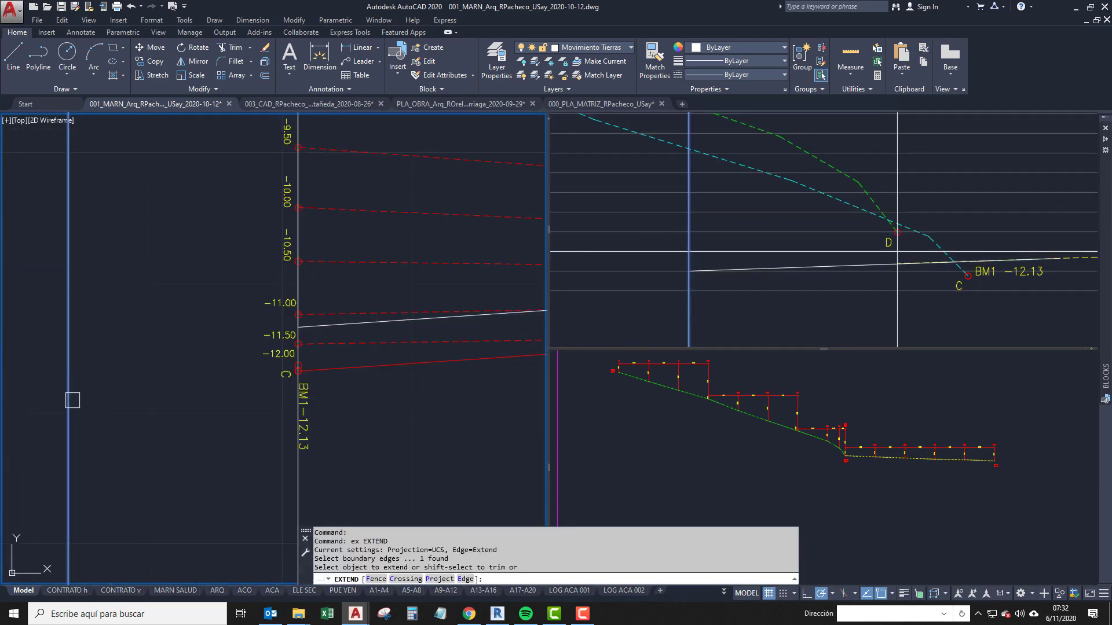
pyautogui.click(288, 370)
pyautogui.press('Escape')
pyautogui.click(140, 376)
pyautogui.click(64, 393)
pyautogui.write('ex')
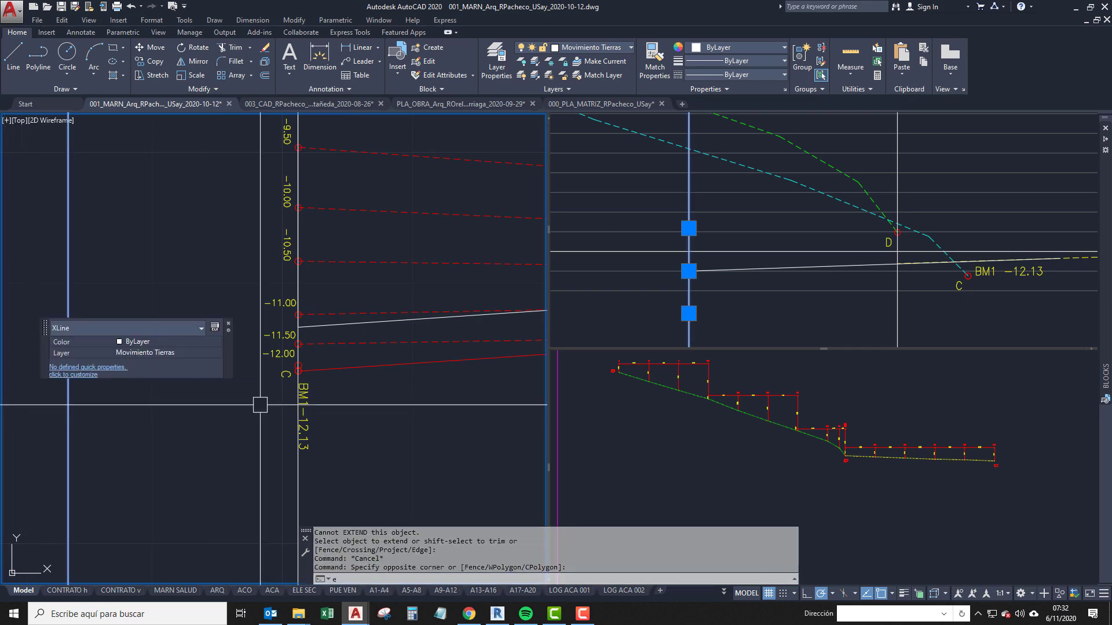
pyautogui.press('Return')
pyautogui.click(348, 364)
pyautogui.press('Return')
pyautogui.scroll(2, 164, 414)
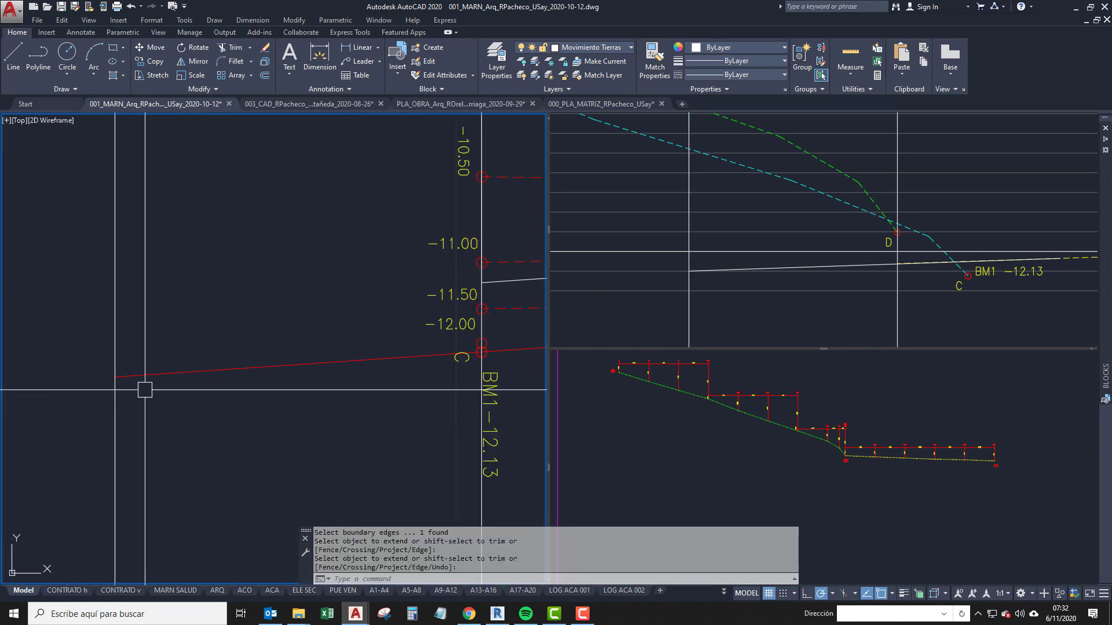
pyautogui.write('p')
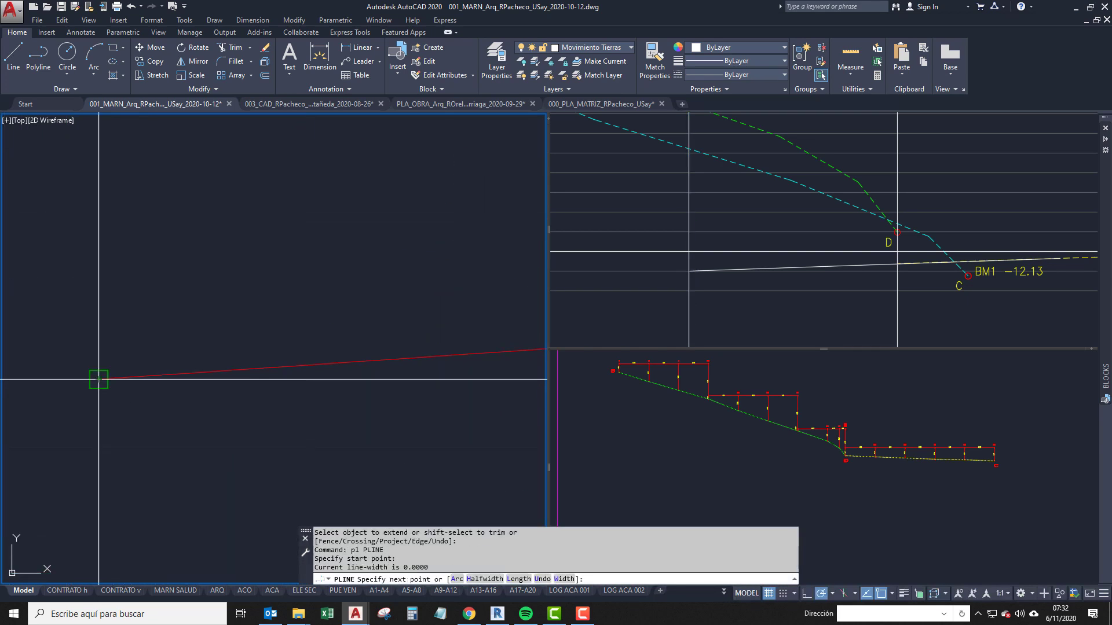
pyautogui.scroll(-5, 98, 380)
pyautogui.press('Escape')
# Erase the extended red line through C in the plan.
pyautogui.click(197, 362)
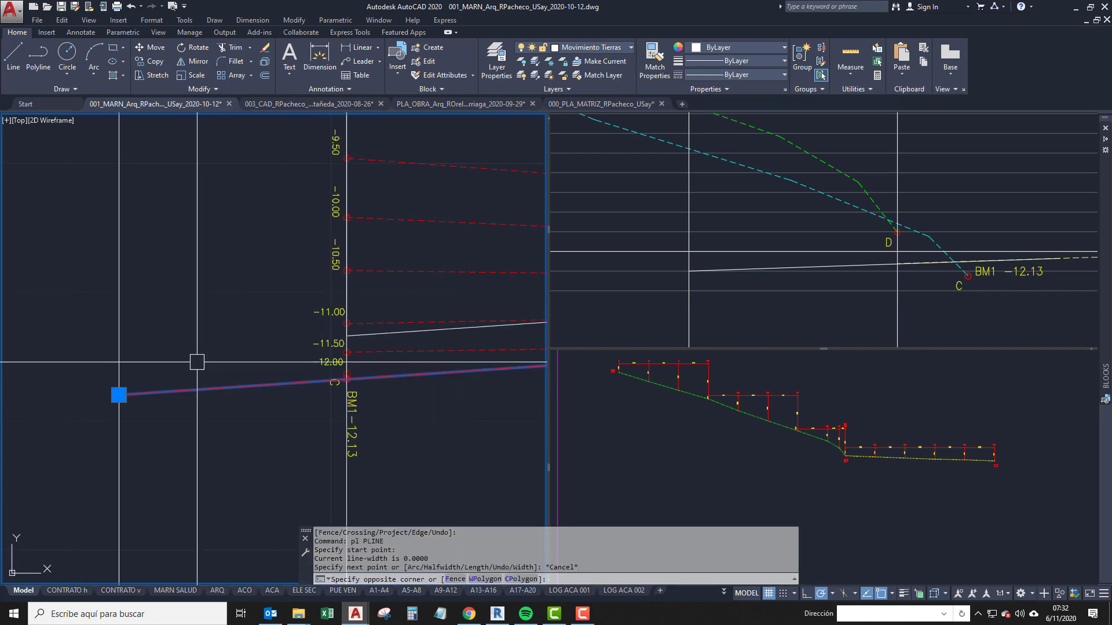
pyautogui.scroll(-2, 152, 392)
pyautogui.press('Escape')
pyautogui.press('Escape')
pyautogui.scroll(1, 173, 391)
pyautogui.click(169, 390)
pyautogui.click(146, 368)
pyautogui.write('e')
pyautogui.press('space')
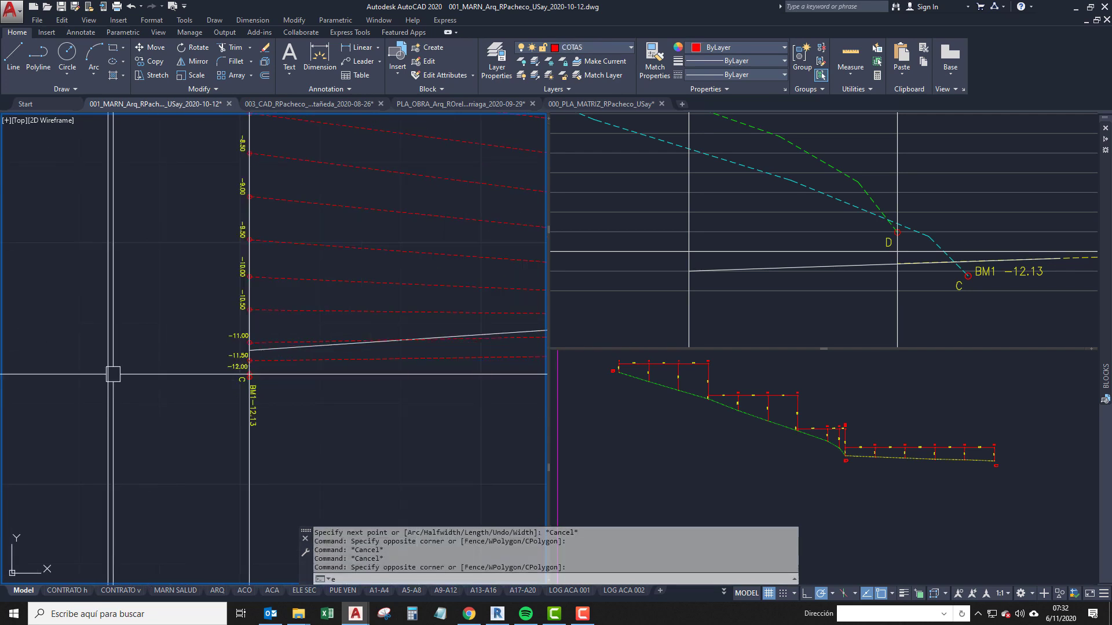
pyautogui.press('Return')
# Undo the erasure and the extension of the red line through C.
pyautogui.hotkey('ctrl', 'z')
pyautogui.hotkey('ctrl', 'z')
pyautogui.hotkey('ctrl', 'z')
pyautogui.hotkey('ctrl', 'z')
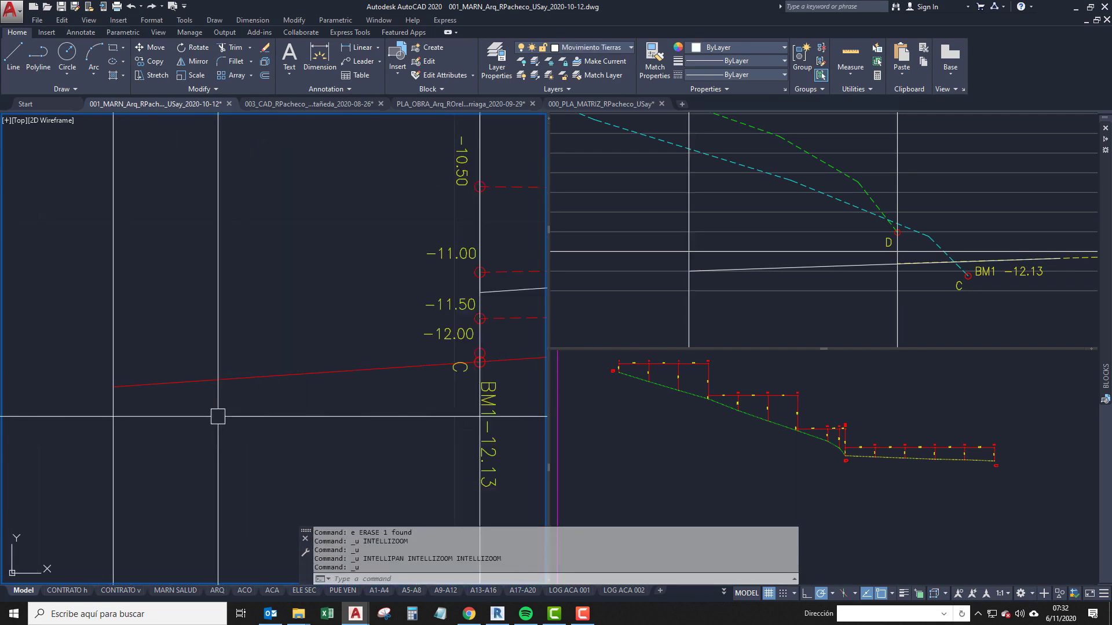
pyautogui.hotkey('ctrl', 'z')
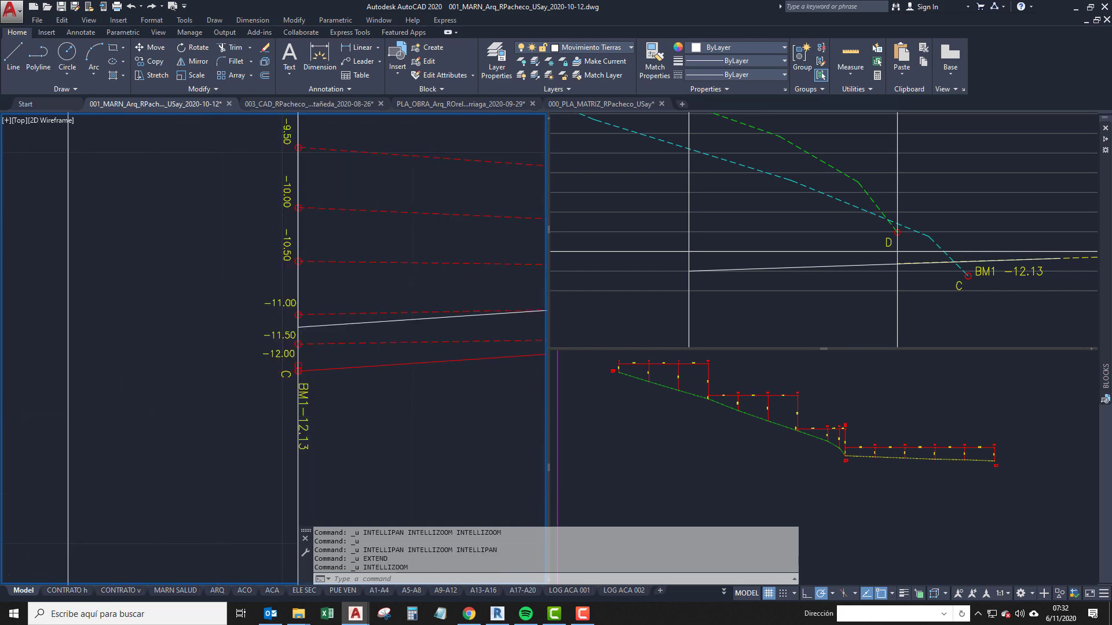
# Erase the outer vertical guide beside C in the plan.
pyautogui.scroll(-2, 350, 294)
pyautogui.click(207, 365)
pyautogui.click(107, 413)
pyautogui.write('e')
pyautogui.press('Return')
pyautogui.scroll(-4, 107, 413)
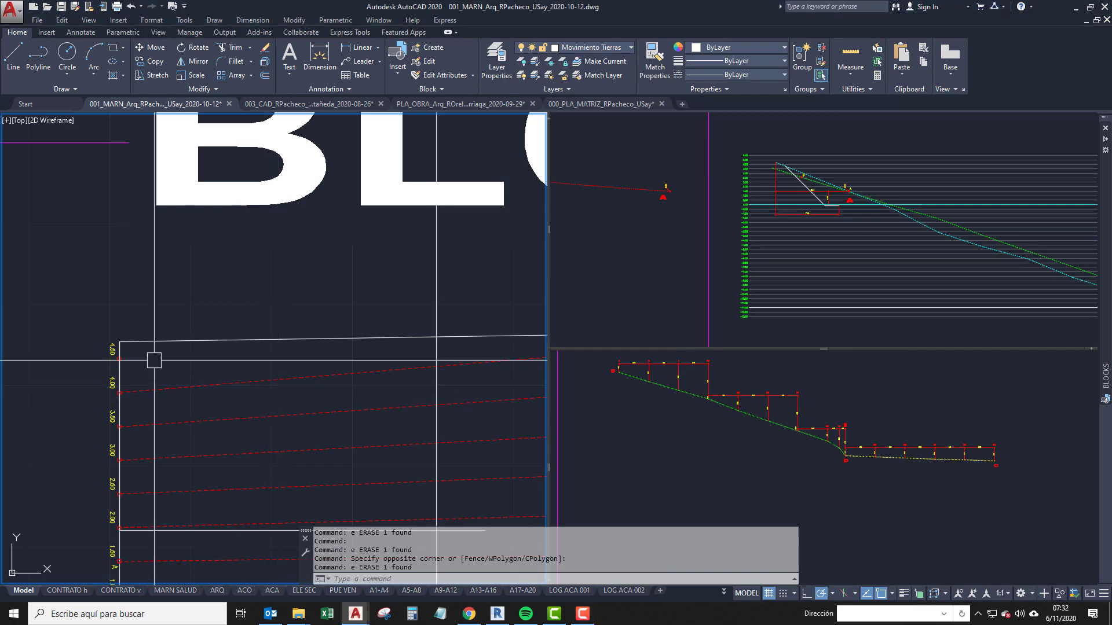
# Examine the red level lines of the BLOQUES plan between its upper edge and the green line.
pyautogui.scroll(2, 154, 363)
pyautogui.scroll(-3, 164, 345)
pyautogui.moveTo(167, 328); pyautogui.dragTo(133, 332, button='middle')
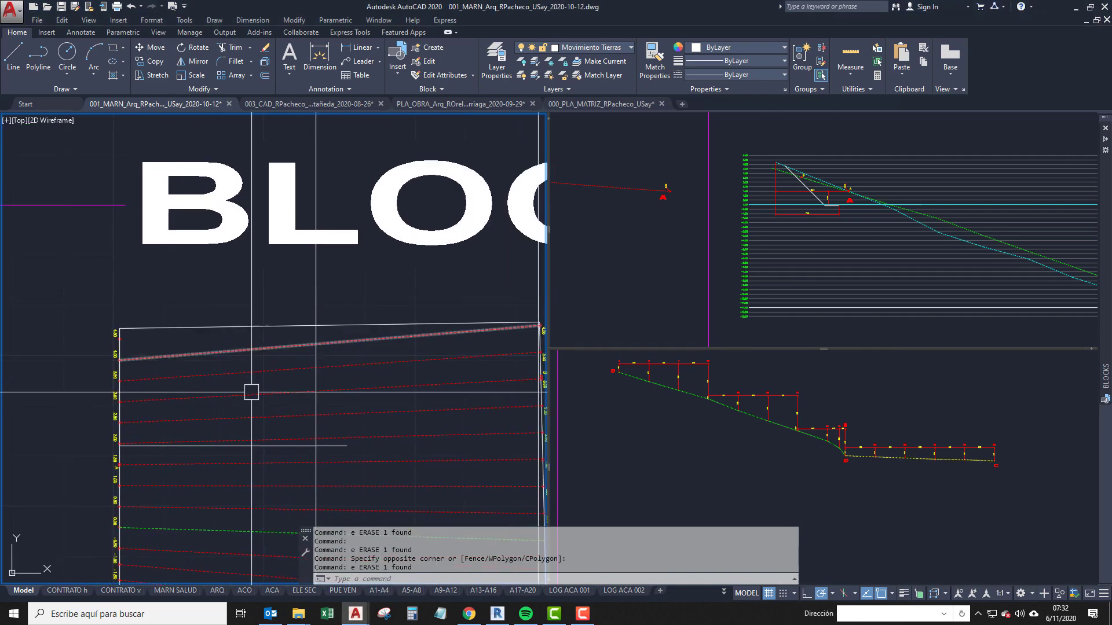
pyautogui.moveTo(294, 410); pyautogui.dragTo(300, 203, button='middle')
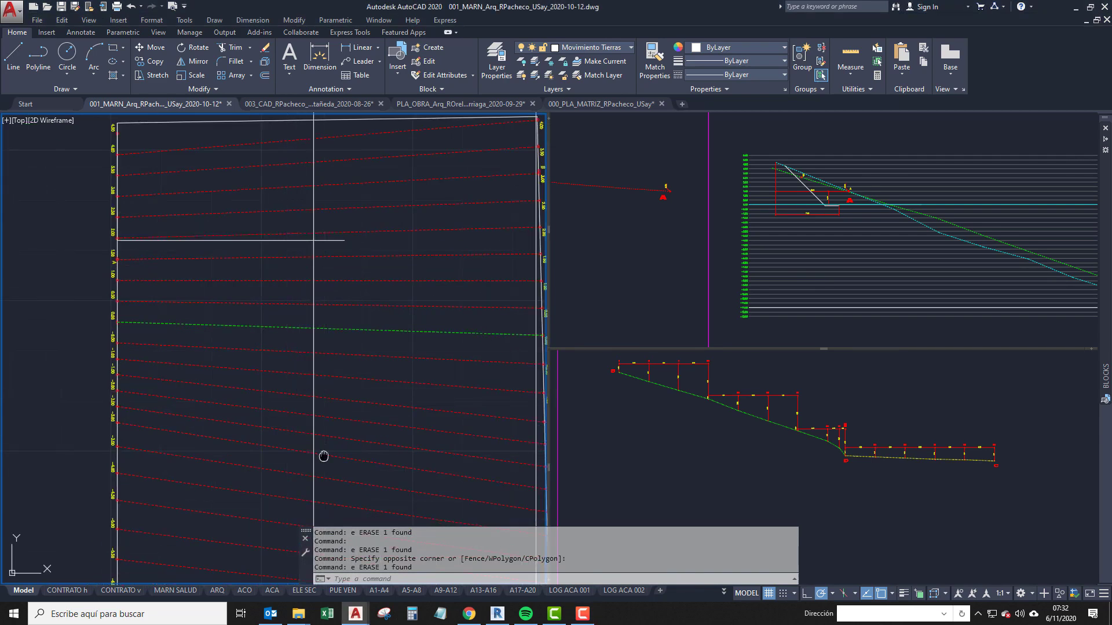
pyautogui.moveTo(343, 396); pyautogui.dragTo(313, 521, button='middle')
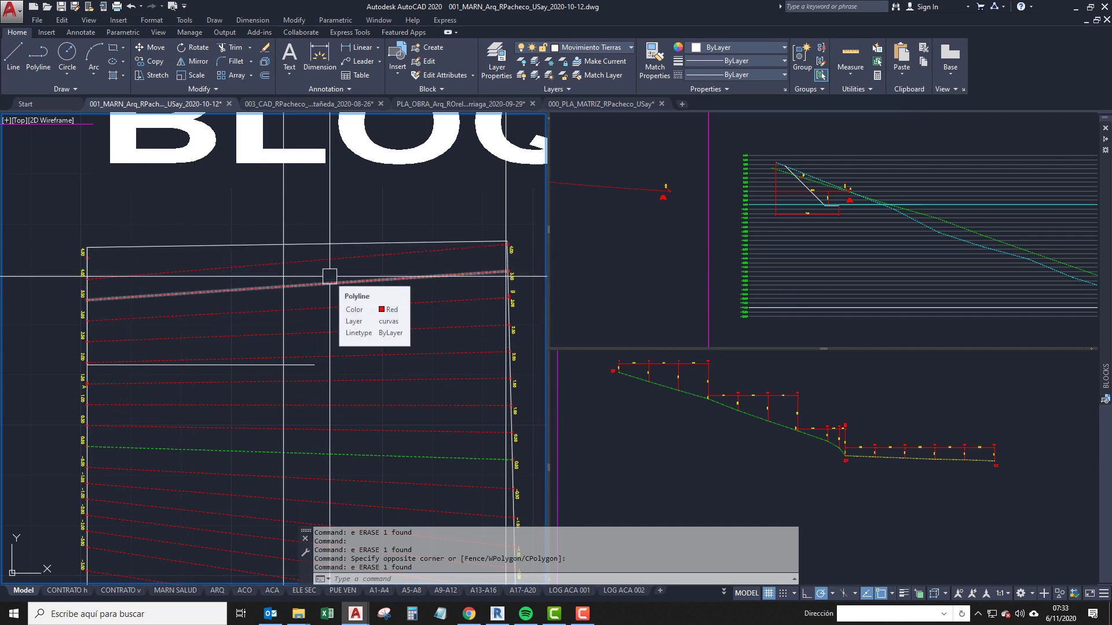
pyautogui.scroll(-6, 330, 276)
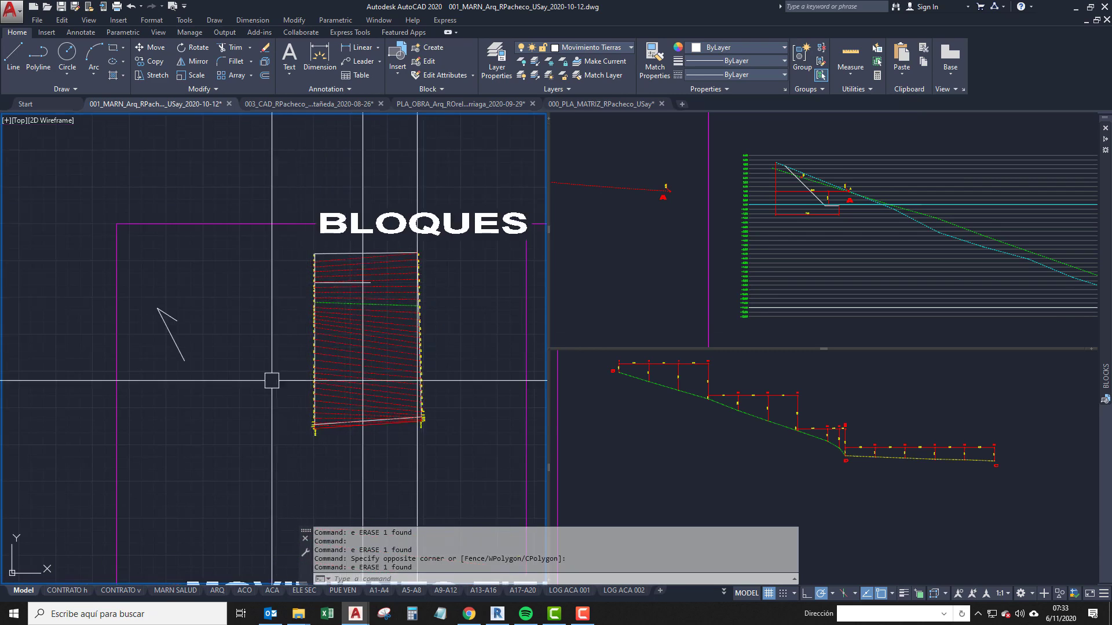
pyautogui.moveTo(271, 414); pyautogui.dragTo(287, 304, button='middle')
# Draw vertical construction lines through end points B and A of the red terrain profile.
pyautogui.click(786, 211)
pyautogui.moveTo(608, 213); pyautogui.dragTo(826, 257, button='middle')
pyautogui.scroll(-2, 826, 256)
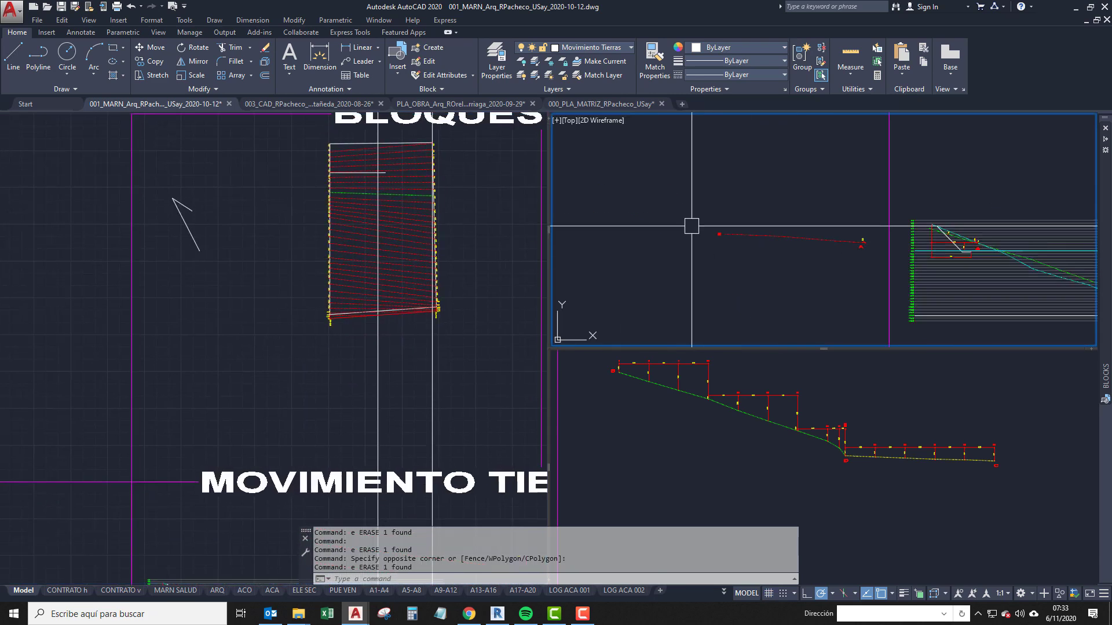
pyautogui.scroll(4, 717, 238)
pyautogui.write('XLINE')
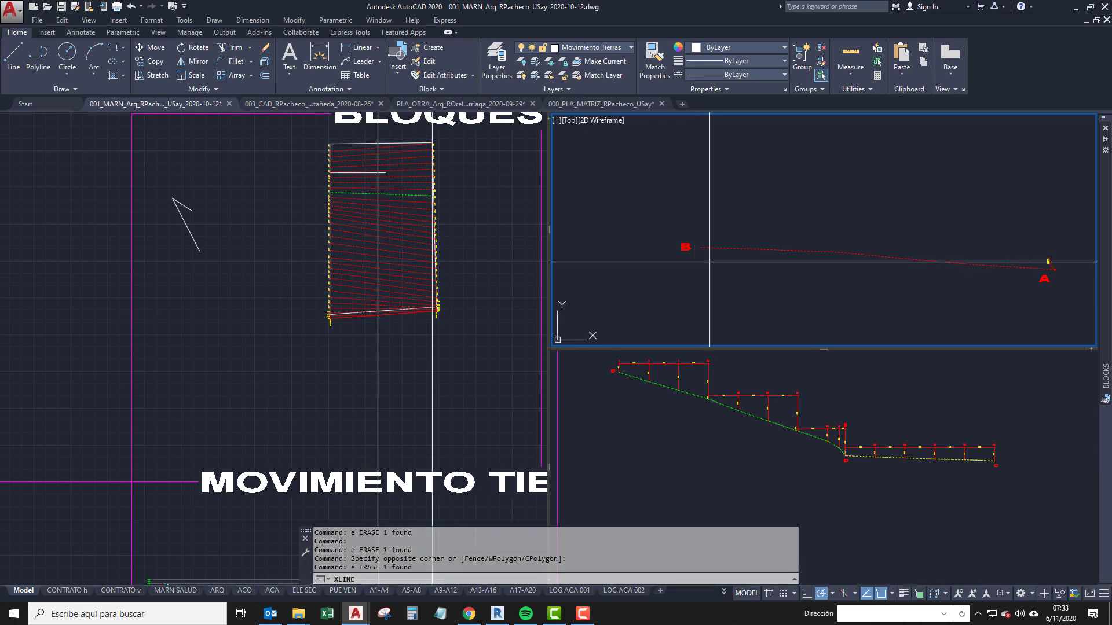
pyautogui.press('Return')
pyautogui.write('v')
pyautogui.press('Return')
pyautogui.scroll(2, 700, 249)
pyautogui.scroll(9, 967, 254)
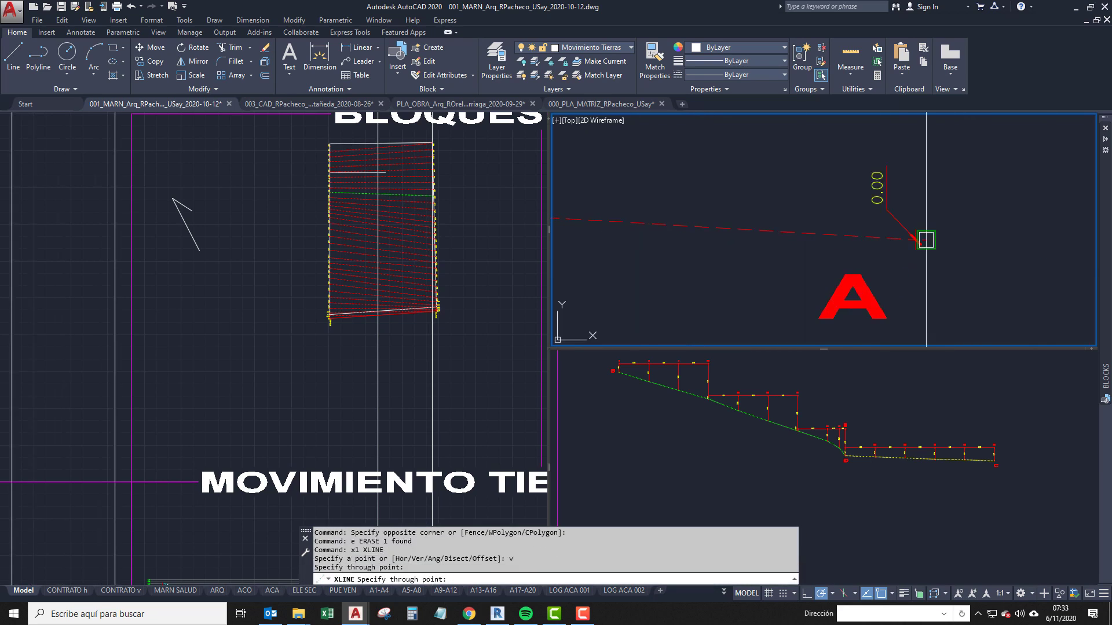
pyautogui.click(902, 241)
pyautogui.press('Return')
pyautogui.scroll(-11, 874, 252)
pyautogui.moveTo(839, 255); pyautogui.dragTo(847, 237, button='middle')
pyautogui.scroll(-2, 842, 238)
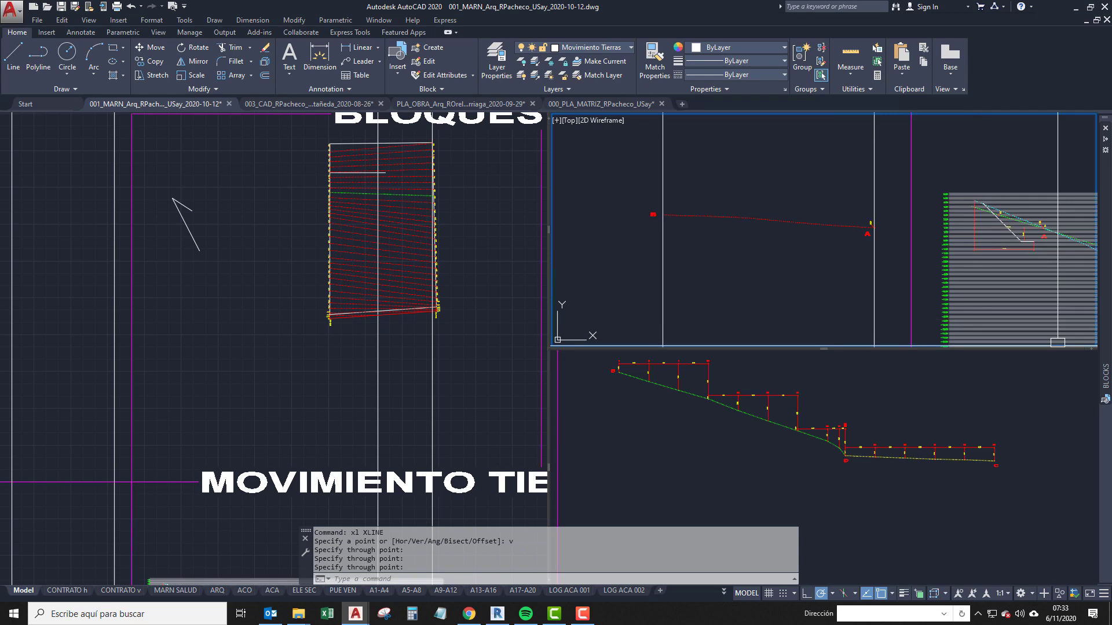
# Examine the plan outline's upper edge next to the 4.50 level mark.
pyautogui.click(486, 267)
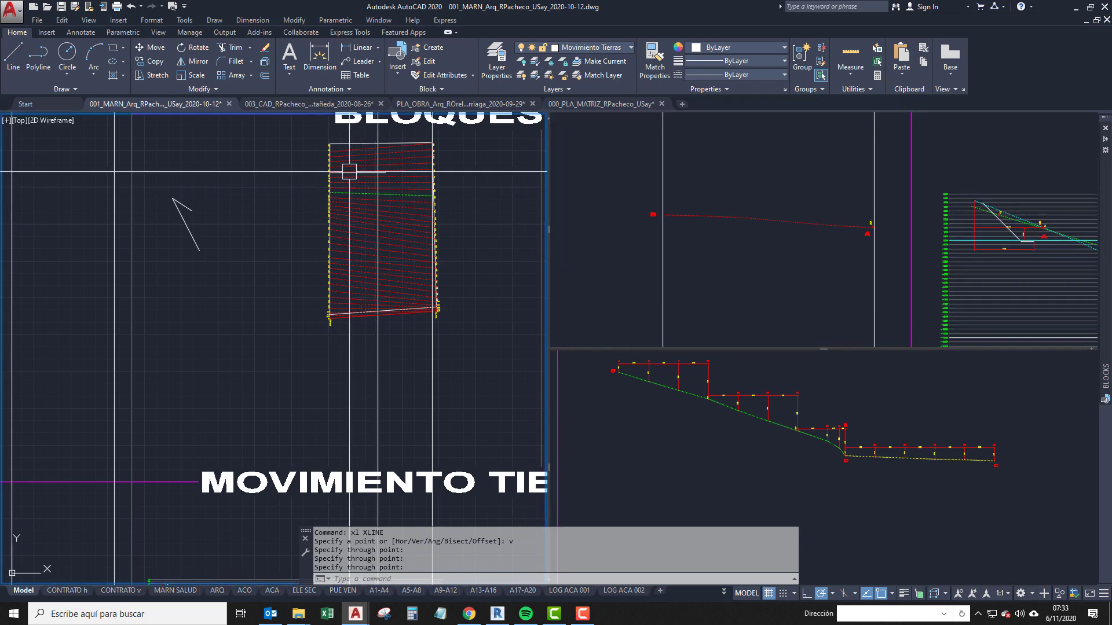
pyautogui.scroll(10, 347, 174)
pyautogui.scroll(2, 143, 165)
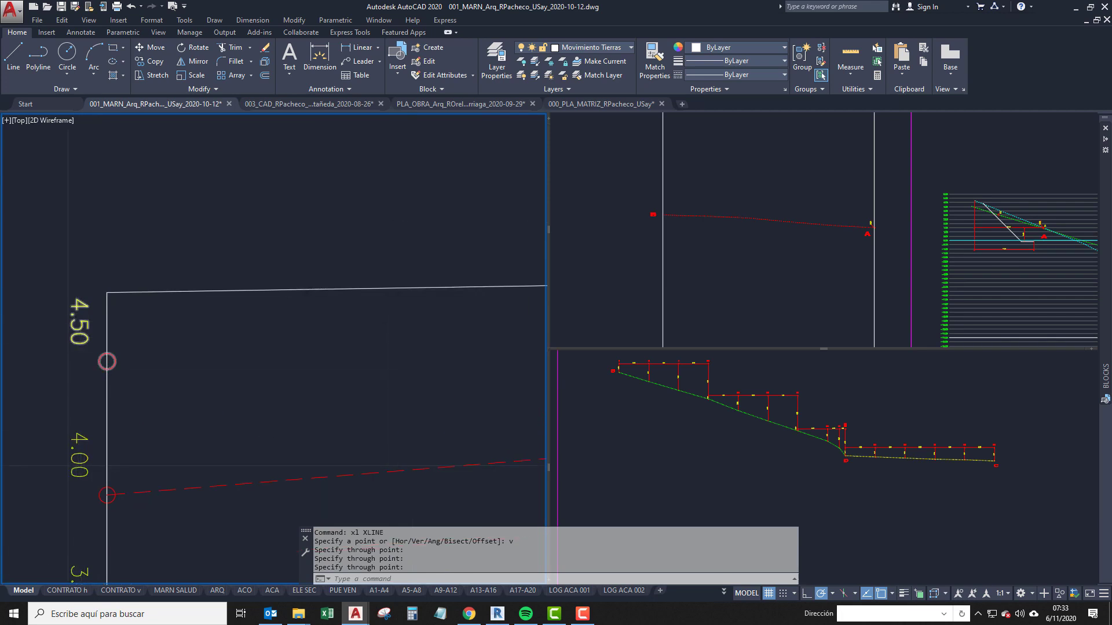
pyautogui.scroll(-3, 383, 378)
pyautogui.moveTo(383, 378); pyautogui.dragTo(64, 382, button='middle')
pyautogui.scroll(-2, 72, 379)
pyautogui.click(259, 352)
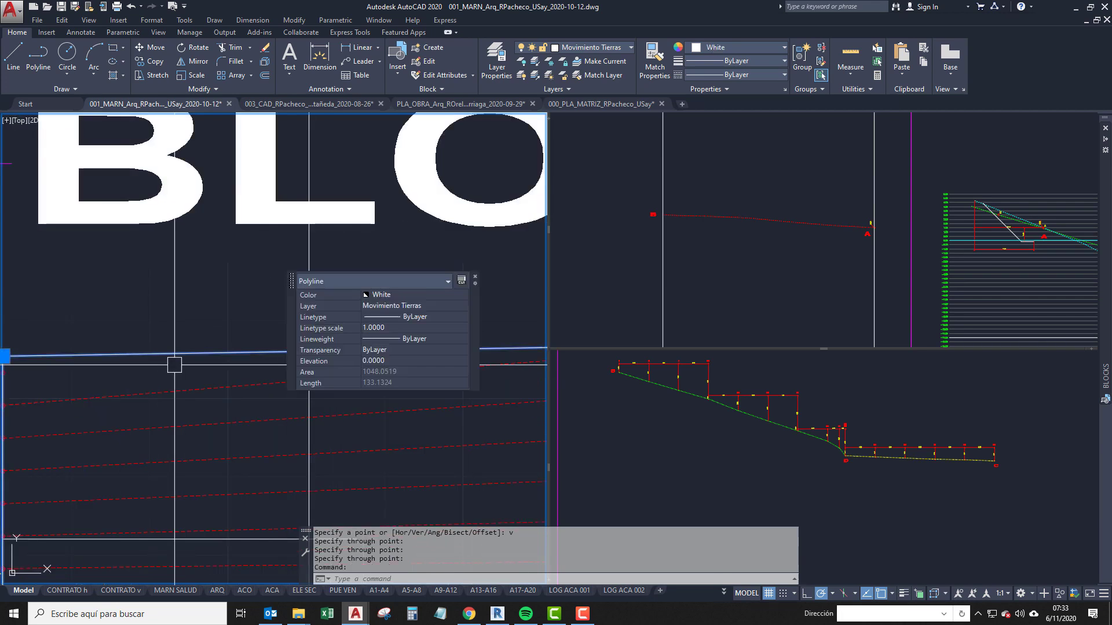
pyautogui.moveTo(174, 365); pyautogui.dragTo(188, 365, button='middle')
pyautogui.press('Escape')
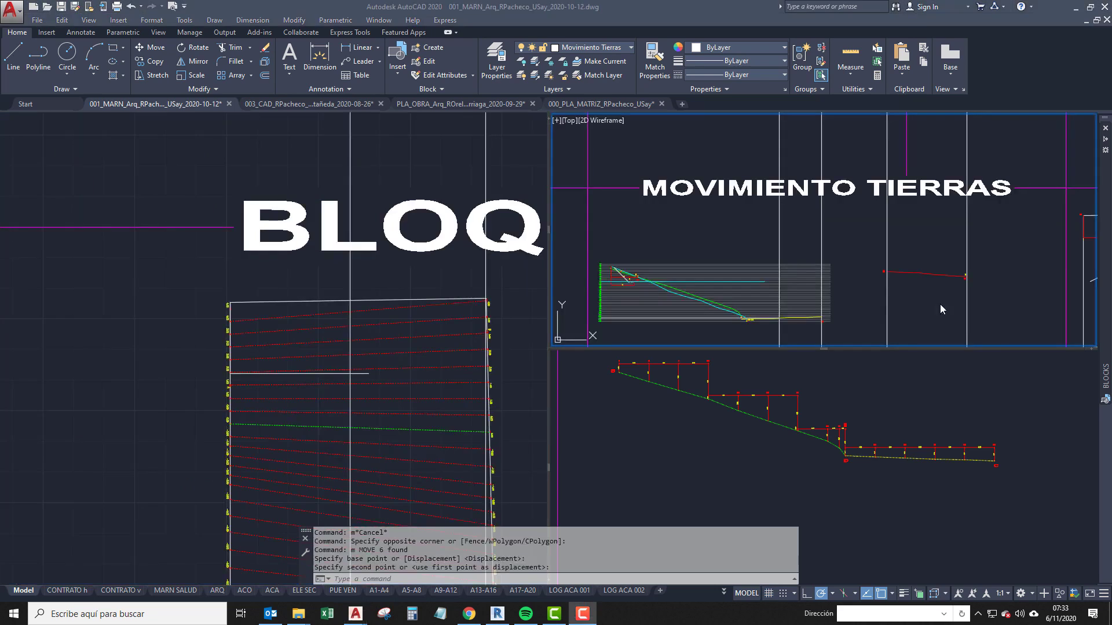
# Draw a horizontal construction line through end point B of the red profile.
pyautogui.scroll(5, 869, 272)
pyautogui.moveTo(868, 272); pyautogui.dragTo(847, 282, button='middle')
pyautogui.click(847, 281)
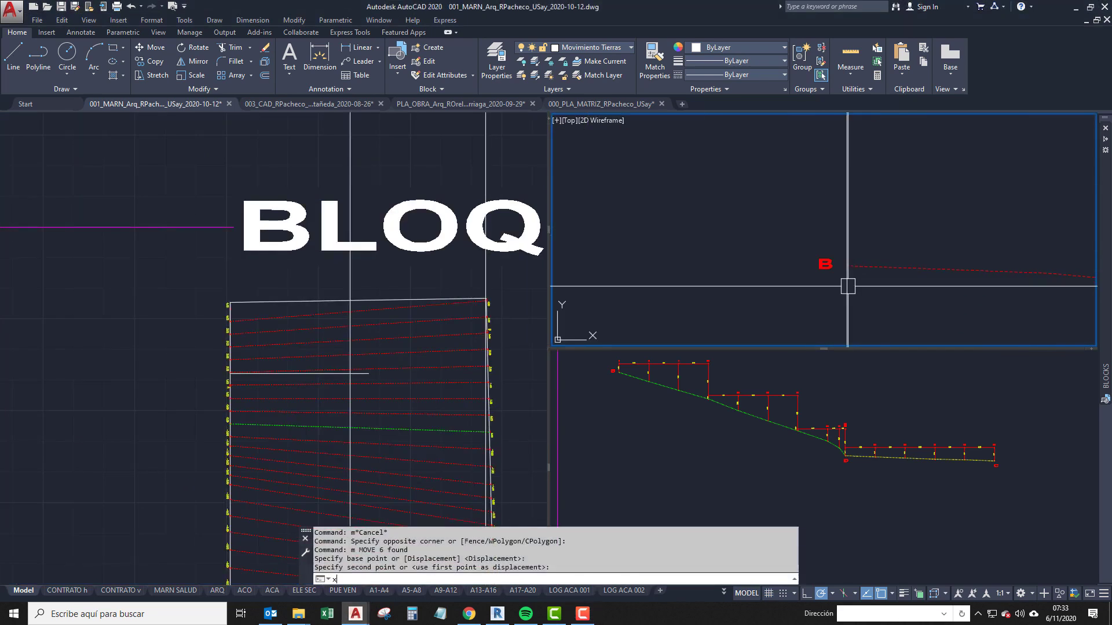
pyautogui.write('xl')
pyautogui.press('Return')
pyautogui.write('h')
pyautogui.press('Return')
pyautogui.press('Return')
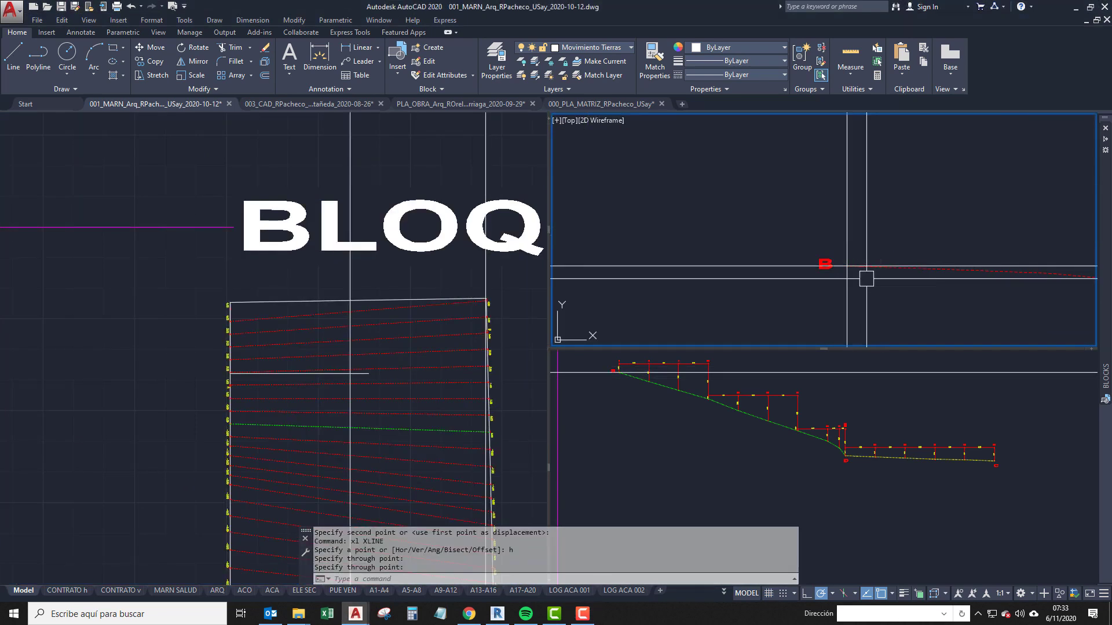
# Compare the horizontal guide through B with the level scale of the terrain section.
pyautogui.scroll(5, 872, 273)
pyautogui.scroll(-8, 888, 266)
pyautogui.moveTo(741, 279); pyautogui.dragTo(850, 285, button='middle')
pyautogui.scroll(6, 717, 268)
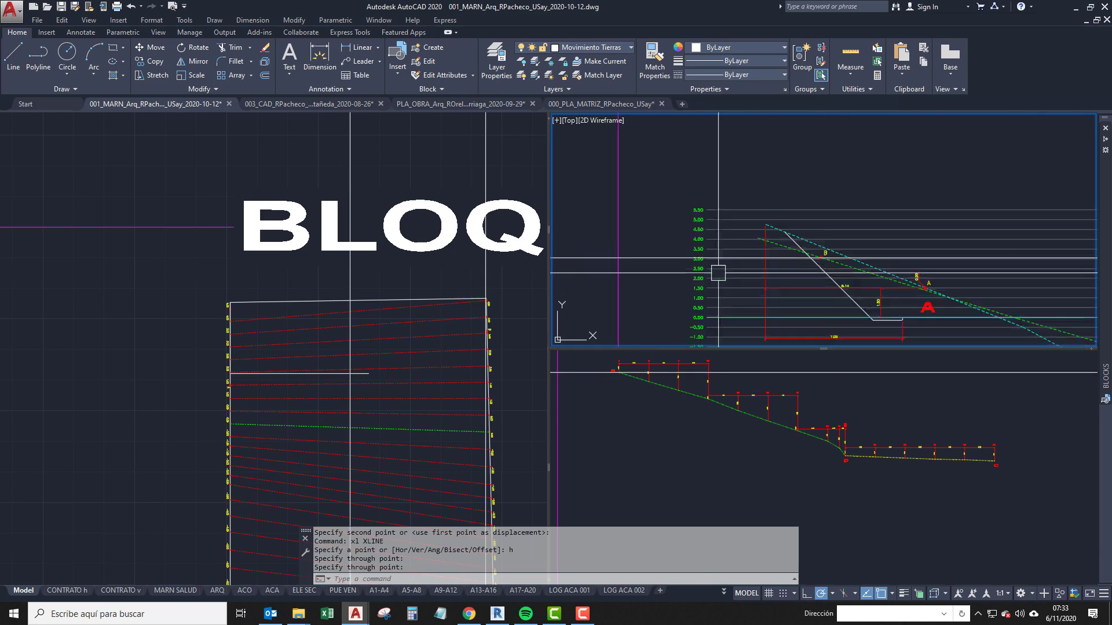
pyautogui.scroll(-2, 812, 244)
pyautogui.scroll(-2, 812, 241)
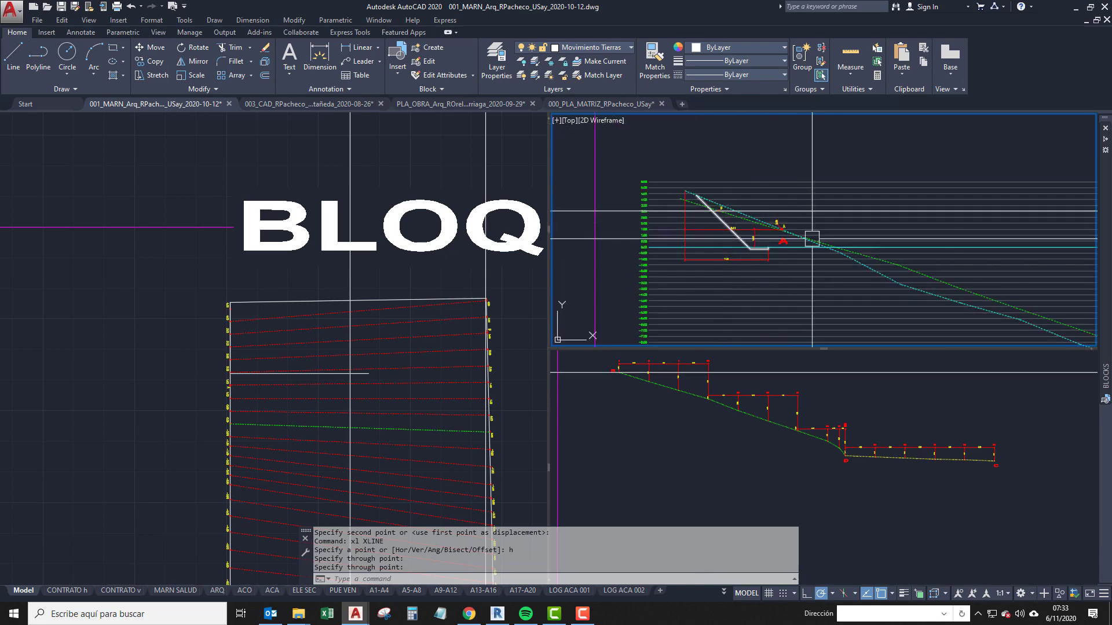
pyautogui.scroll(-5, 811, 241)
pyautogui.moveTo(938, 258); pyautogui.dragTo(787, 252, button='middle')
pyautogui.moveTo(1089, 255); pyautogui.dragTo(763, 259, button='middle')
pyautogui.scroll(2, 679, 235)
pyautogui.press('Escape')
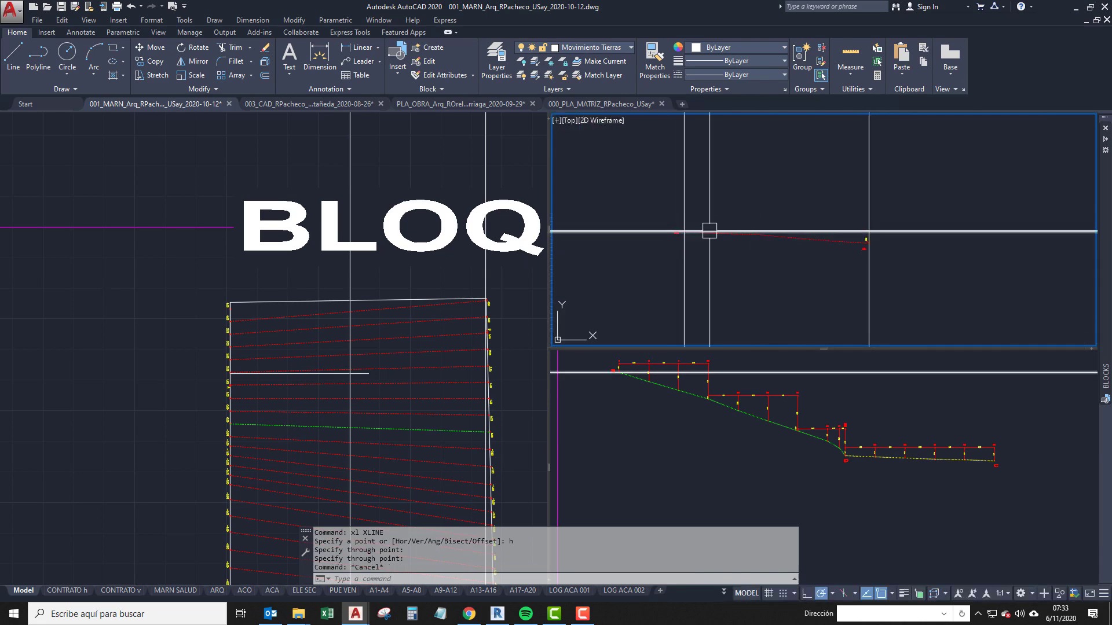
# Erase the horizontal construction line through B.
pyautogui.moveTo(894, 263)
pyautogui.mouseDown(button='middle')
pyautogui.moveTo(994, 269)
pyautogui.moveTo(850, 275)
pyautogui.mouseUp(button='middle')
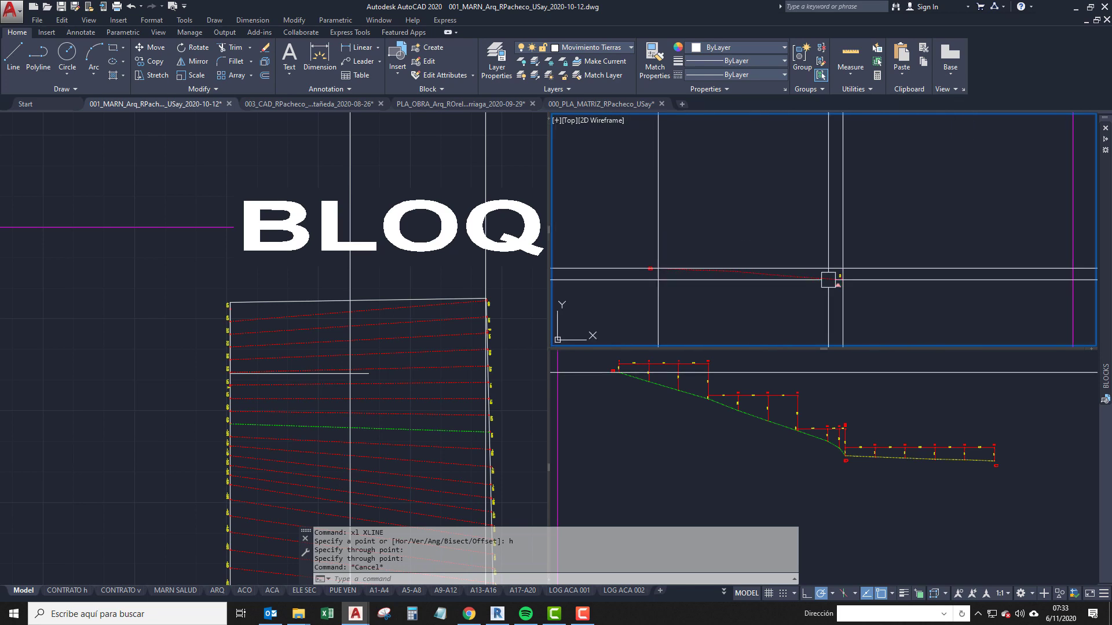
pyautogui.click(852, 268)
pyautogui.click(886, 231)
pyautogui.click(886, 231)
pyautogui.write('e')
pyautogui.press('space')
# Inspect the 4.50 and 4.00 level marks at the plan's upper corner and the line starting at 4.00.
pyautogui.click(427, 328)
pyautogui.scroll(3, 256, 308)
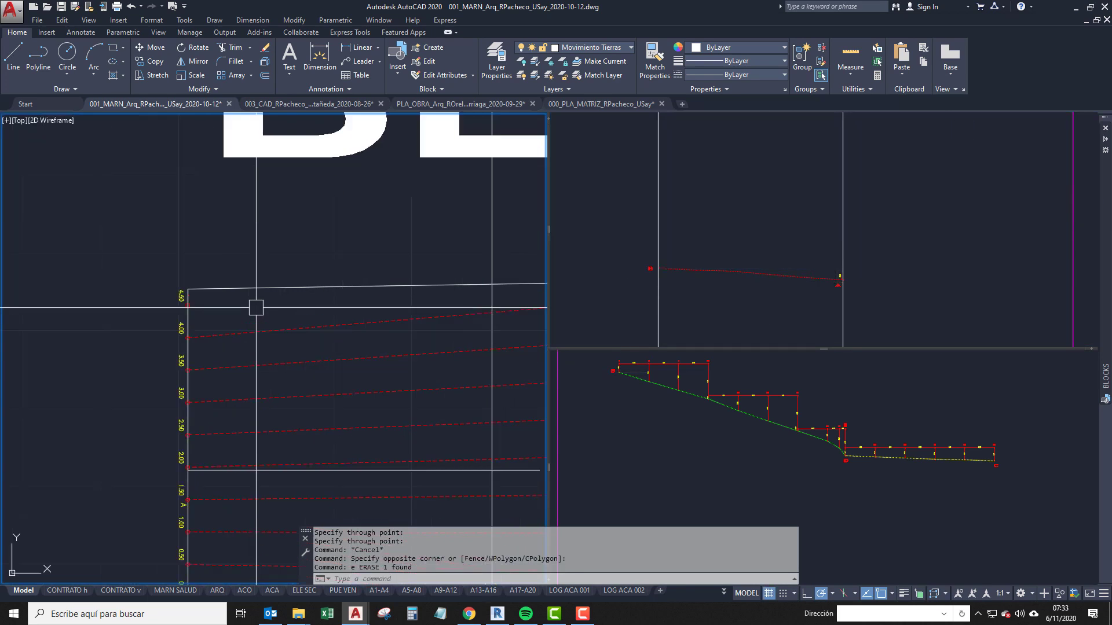
pyautogui.scroll(-2, 308, 293)
pyautogui.scroll(2, 238, 293)
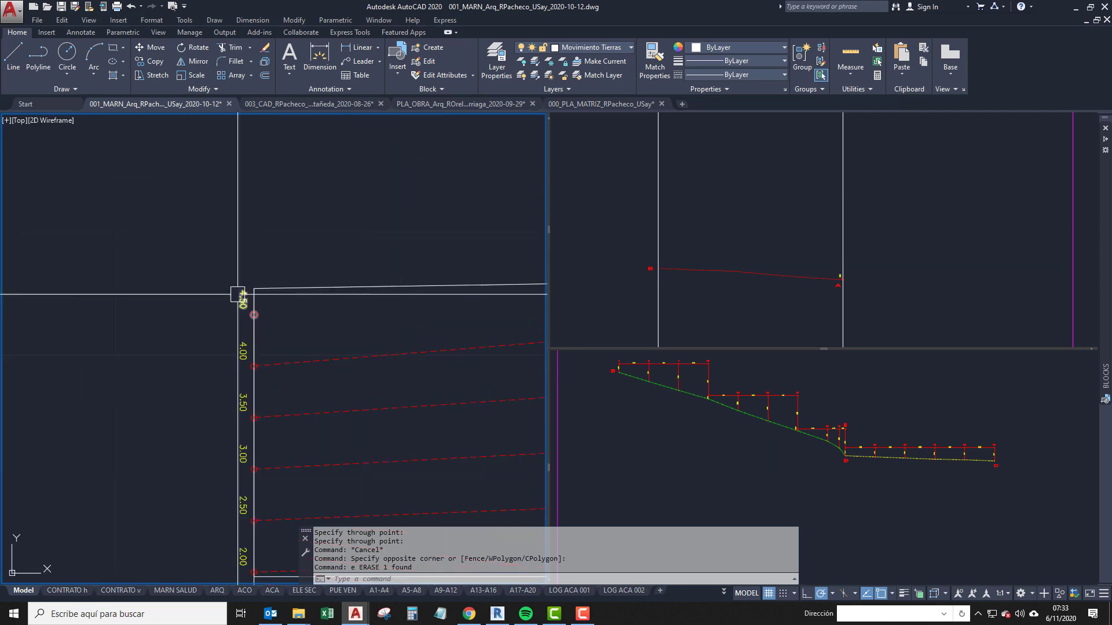
pyautogui.scroll(1, 310, 297)
pyautogui.moveTo(292, 304); pyautogui.dragTo(293, 340, button='middle')
pyautogui.scroll(-1, 237, 341)
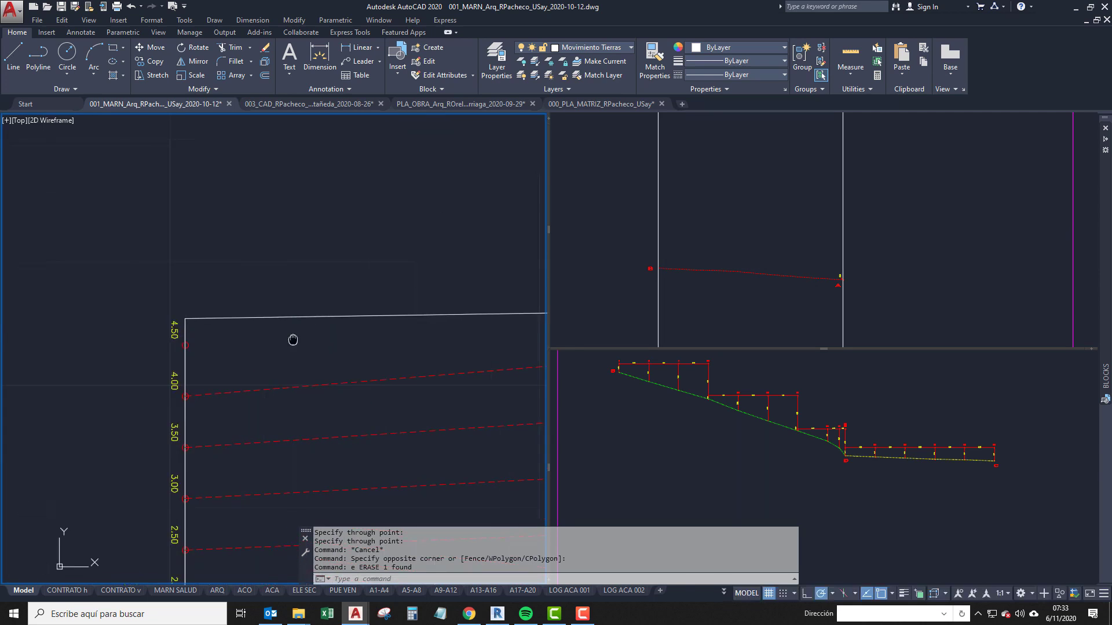
pyautogui.scroll(-3, 273, 374)
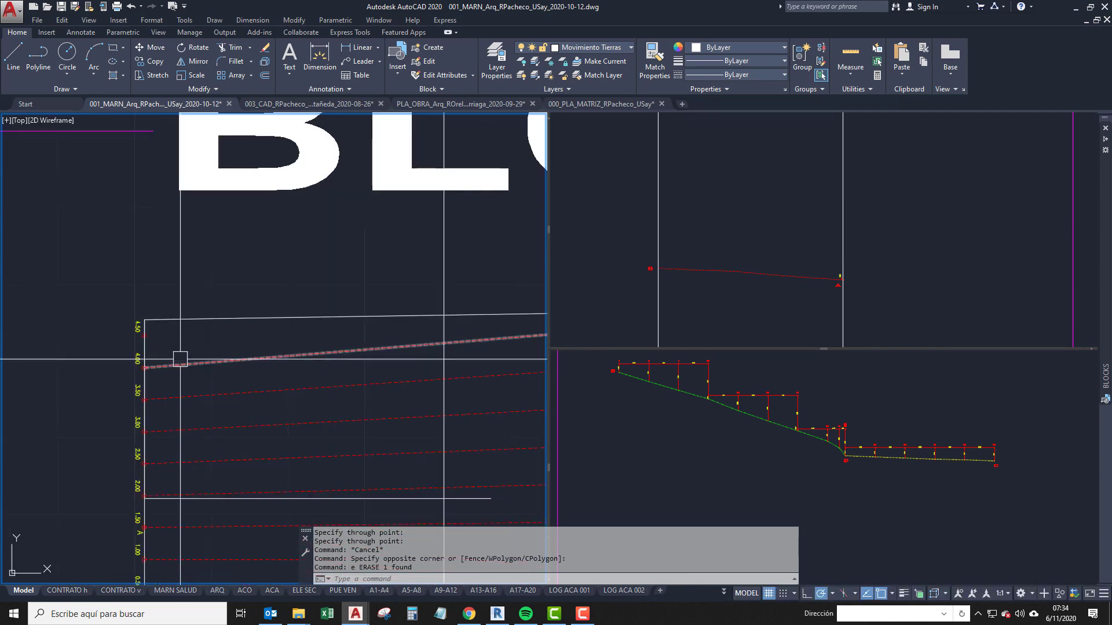
# Try to move the red A–B profile with its labels up and to the left, away from its vertical guides.
pyautogui.click(624, 274)
pyautogui.moveTo(623, 274); pyautogui.dragTo(765, 279, button='middle')
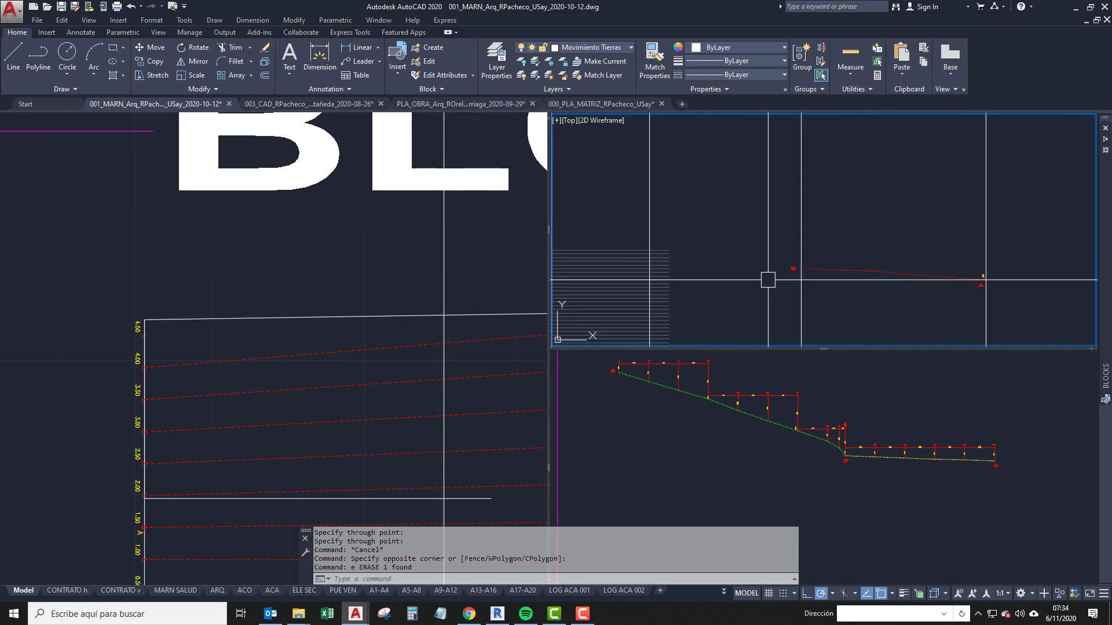
pyautogui.click(752, 305)
pyautogui.click(1067, 218)
pyautogui.write('m')
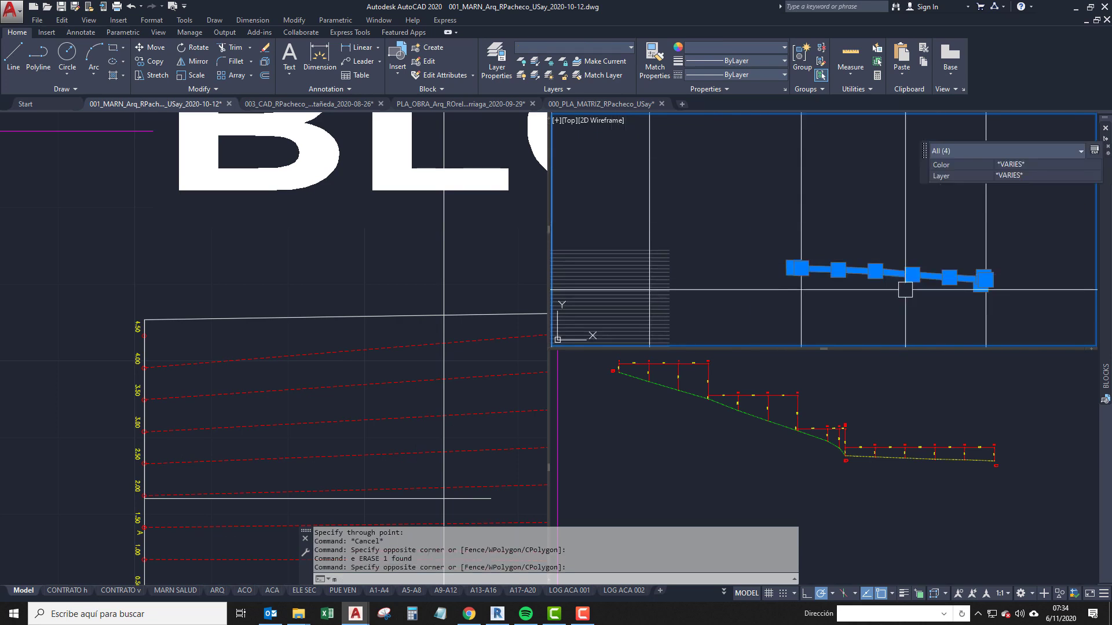
pyautogui.press('space')
pyautogui.click(864, 310)
pyautogui.click(740, 239)
pyautogui.moveTo(840, 214); pyautogui.dragTo(800, 291, button='middle')
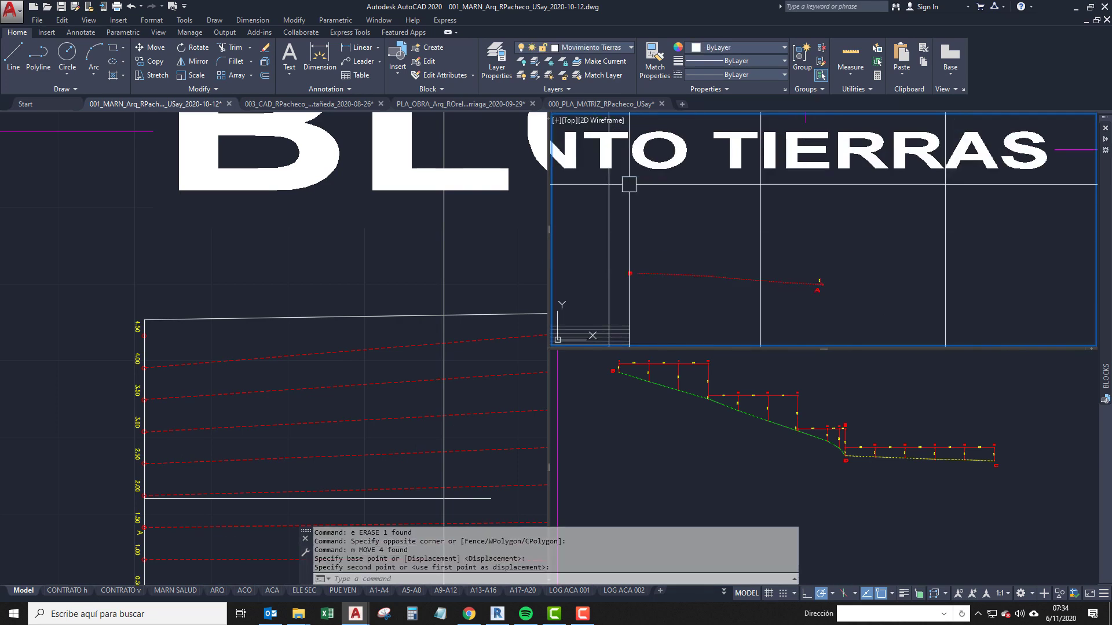
# Undo the move of the A–B profile.
pyautogui.moveTo(794, 245); pyautogui.dragTo(833, 200, button='middle')
pyautogui.hotkey('ctrl', 'z')
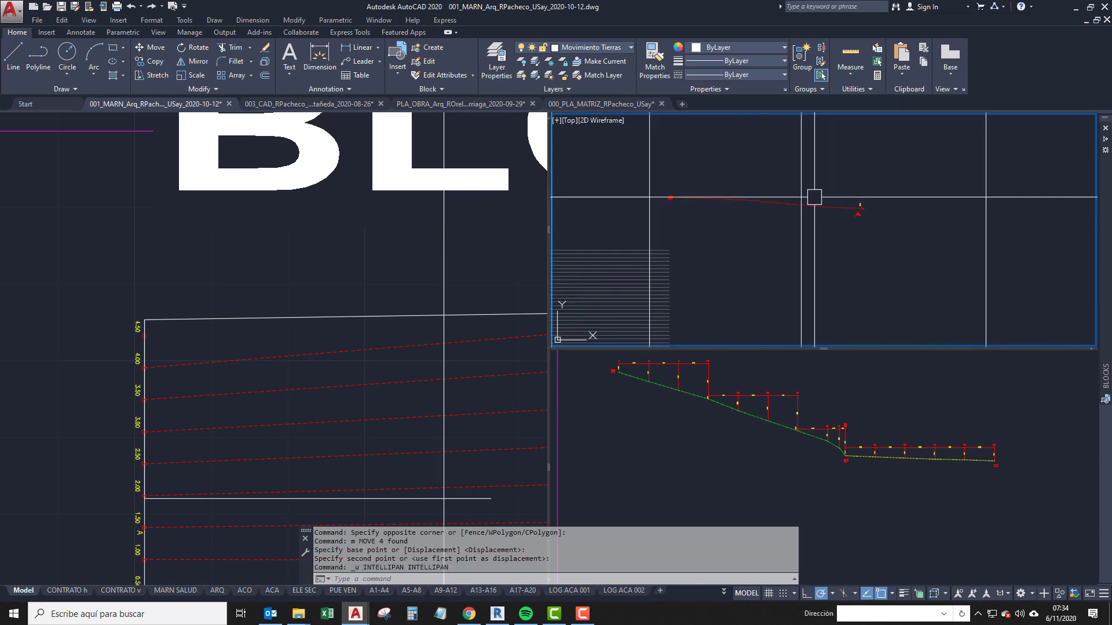
pyautogui.scroll(-2, 827, 221)
pyautogui.moveTo(795, 251); pyautogui.dragTo(904, 248, button='middle')
pyautogui.scroll(-2, 776, 275)
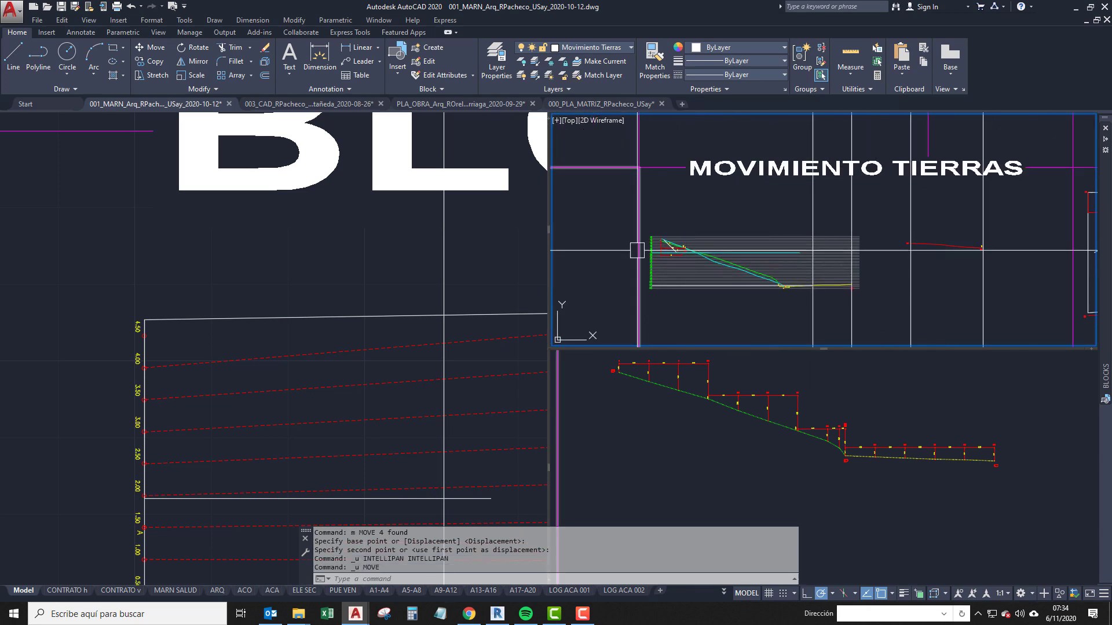
# Compare the terrain section's level grid near A with the level lines of the BLOQUES plan.
pyautogui.scroll(6, 657, 245)
pyautogui.scroll(-1, 675, 242)
pyautogui.moveTo(676, 242); pyautogui.dragTo(682, 225, button='middle')
pyautogui.scroll(-2, 840, 300)
pyautogui.moveTo(840, 300); pyautogui.dragTo(684, 268, button='middle')
pyautogui.scroll(2, 636, 195)
pyautogui.click(225, 425)
pyautogui.scroll(-4, 234, 301)
pyautogui.scroll(2, 241, 473)
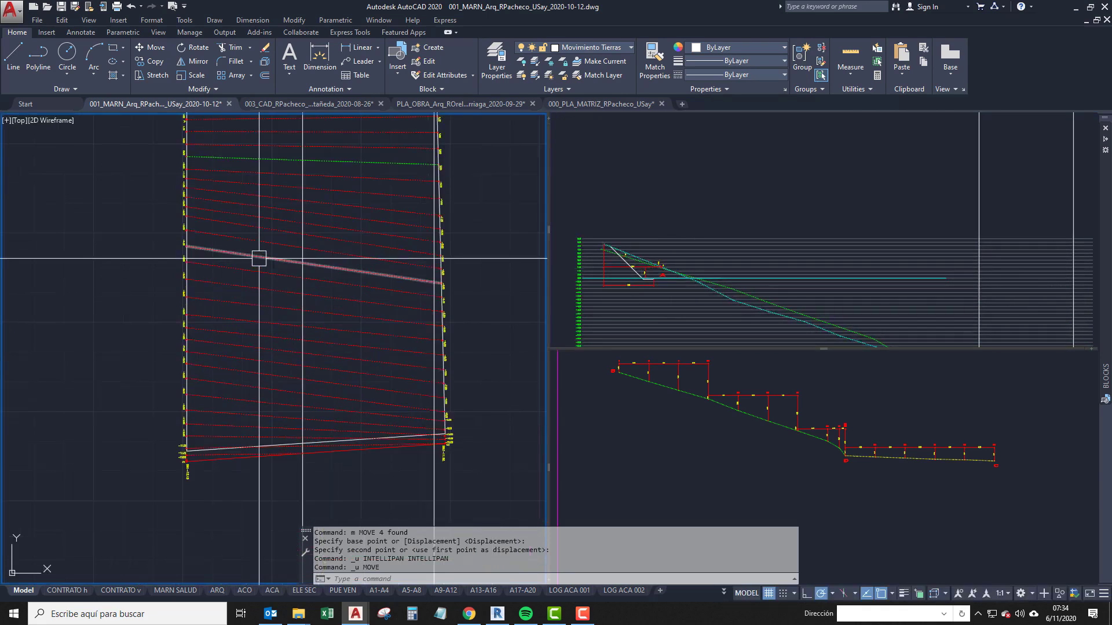
pyautogui.moveTo(259, 258); pyautogui.dragTo(250, 433, button='middle')
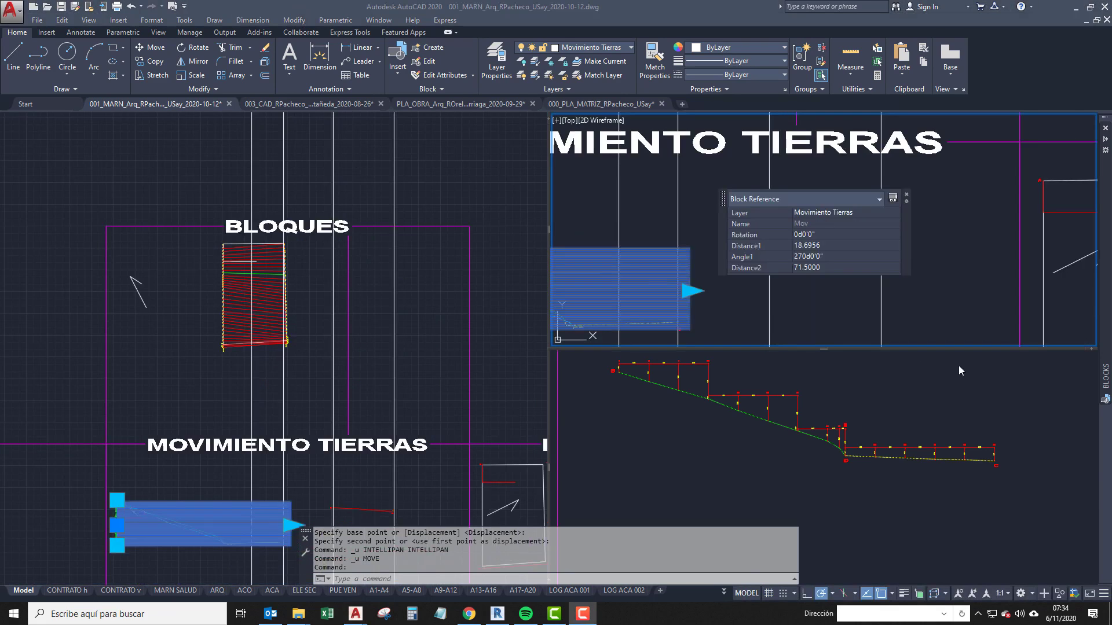
# Stretch the level grid block horizontally past the A–B profile to a Distance2 of 120.
pyautogui.click(692, 291)
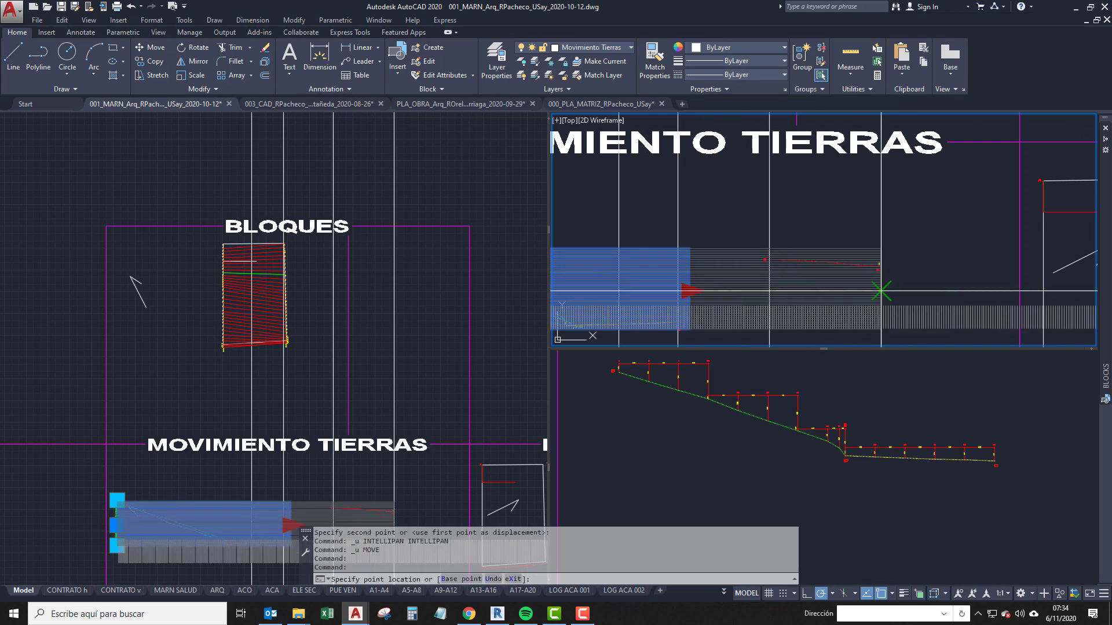
pyautogui.click(907, 296)
pyautogui.moveTo(843, 296); pyautogui.dragTo(783, 276, button='middle')
pyautogui.press('Escape')
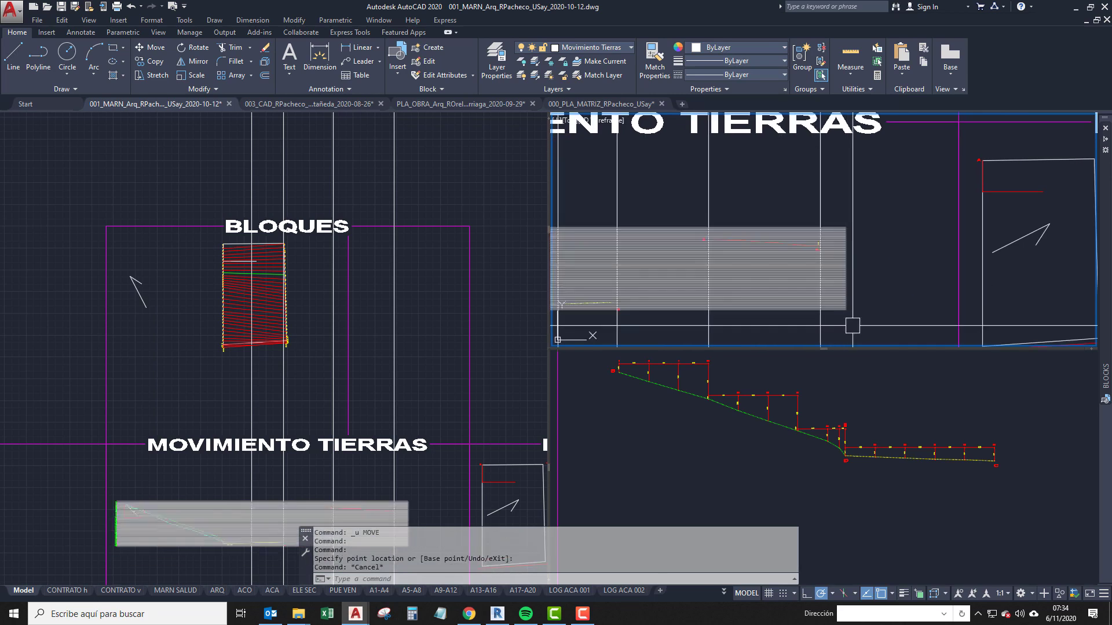
pyautogui.click(852, 325)
pyautogui.click(828, 219)
pyautogui.scroll(-5, 777, 288)
pyautogui.scroll(10, 880, 256)
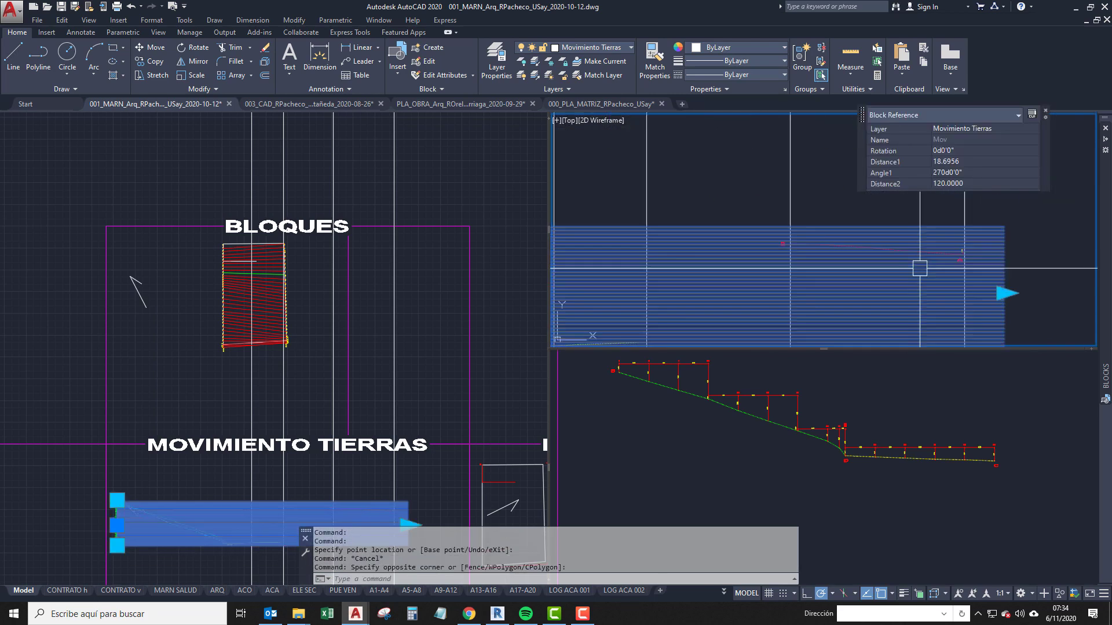
pyautogui.press('Escape')
pyautogui.scroll(6, 812, 241)
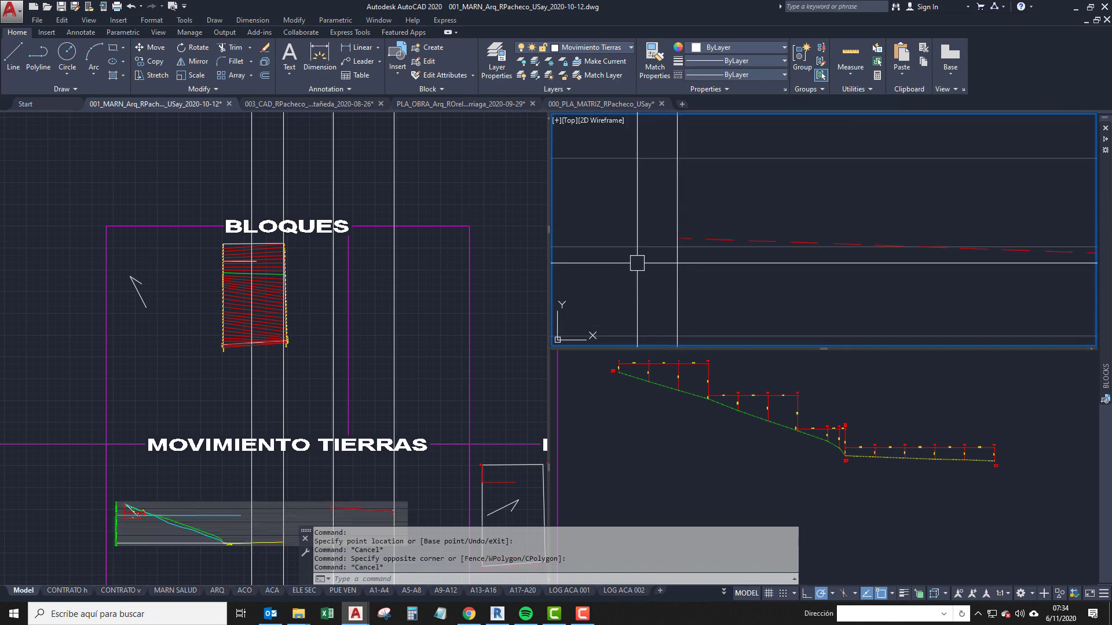
pyautogui.moveTo(637, 260); pyautogui.dragTo(656, 295, button='middle')
pyautogui.write('xl')
pyautogui.scroll(3, 720, 289)
pyautogui.press('Return')
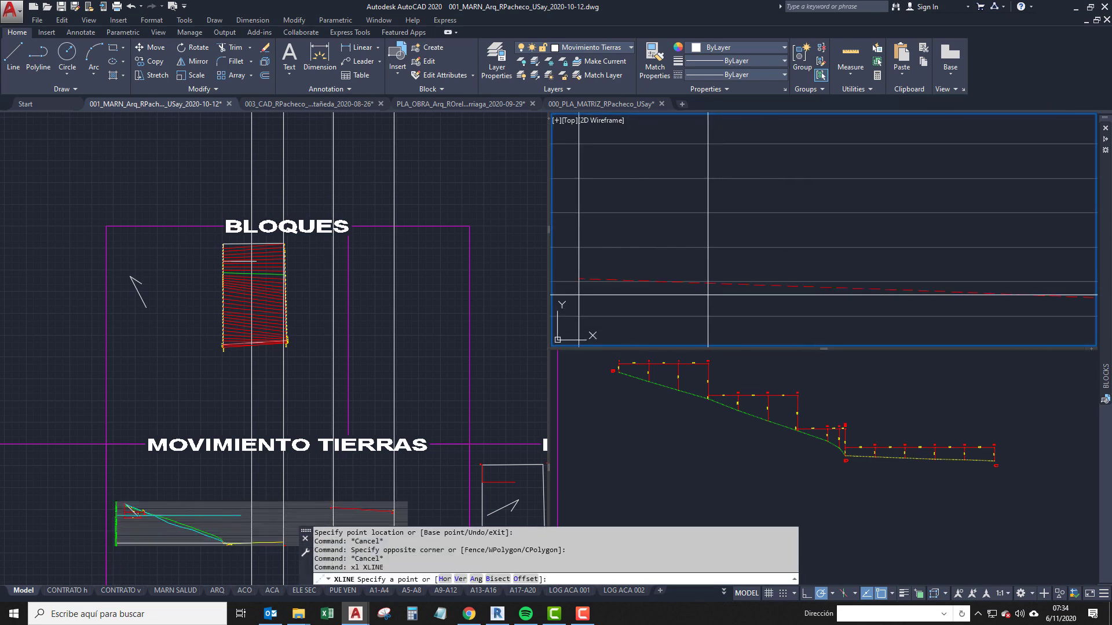
pyautogui.write('v')
pyautogui.press('Return')
pyautogui.press('Escape')
pyautogui.click(414, 312)
pyautogui.moveTo(347, 363); pyautogui.dragTo(477, 385, button='middle')
pyautogui.press('Escape')
# Move the BLOQUES plan by its upper-left corner onto the vertical guides of the A–B profile.
pyautogui.click(303, 393)
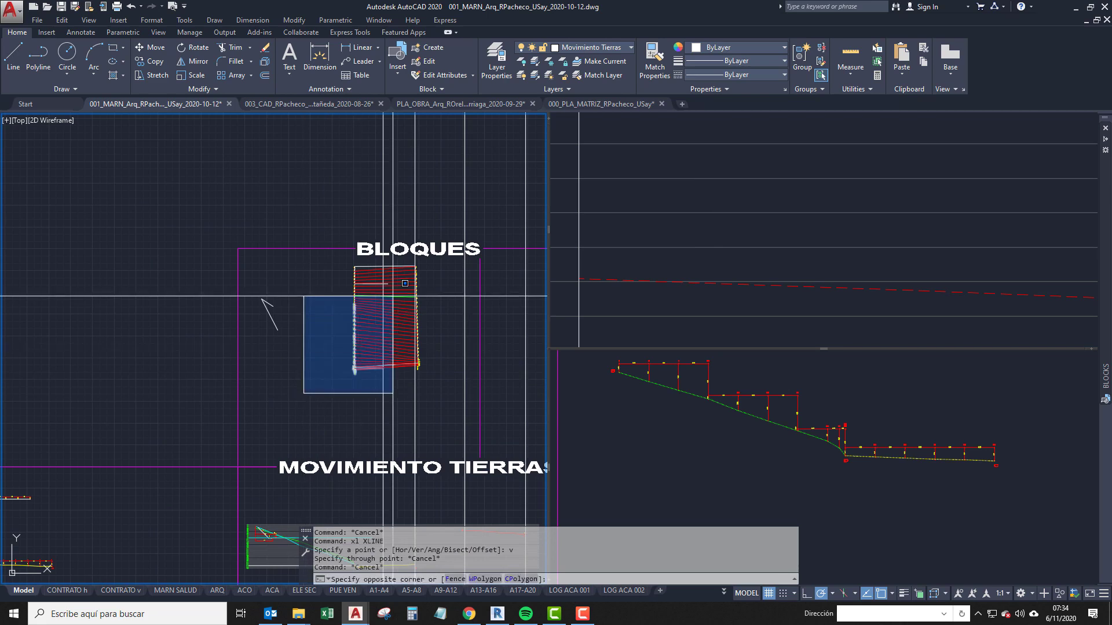
pyautogui.click(422, 251)
pyautogui.scroll(6, 355, 266)
pyautogui.write('m')
pyautogui.press('Return')
pyautogui.click(340, 267)
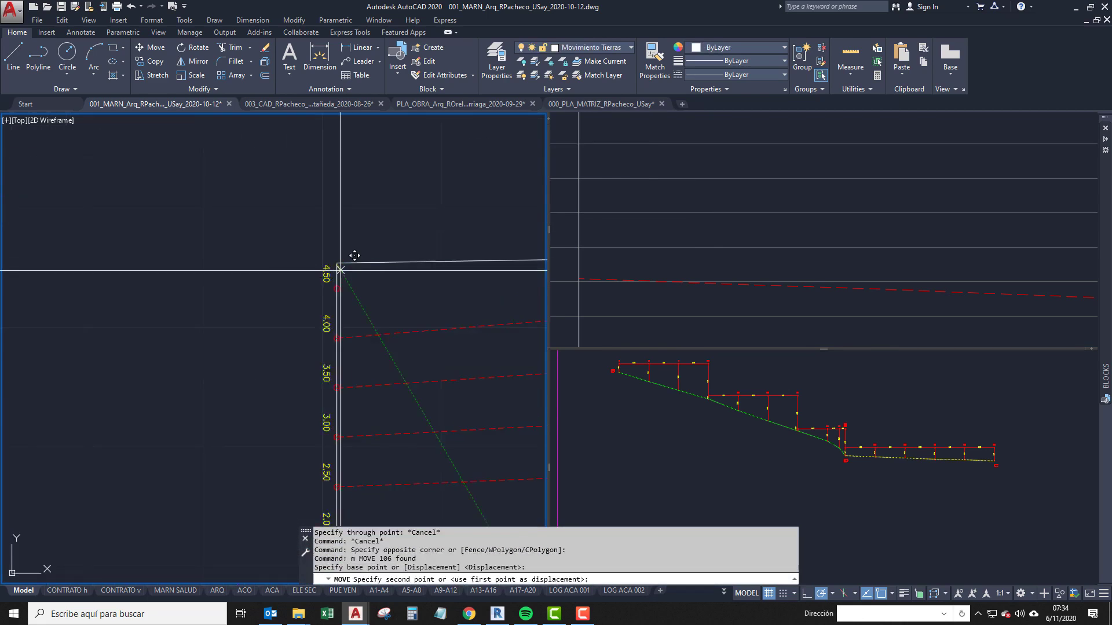
pyautogui.scroll(-4, 190, 303)
pyautogui.moveTo(432, 298); pyautogui.dragTo(307, 302, button='middle')
pyautogui.scroll(-2, 339, 338)
pyautogui.scroll(2, 352, 375)
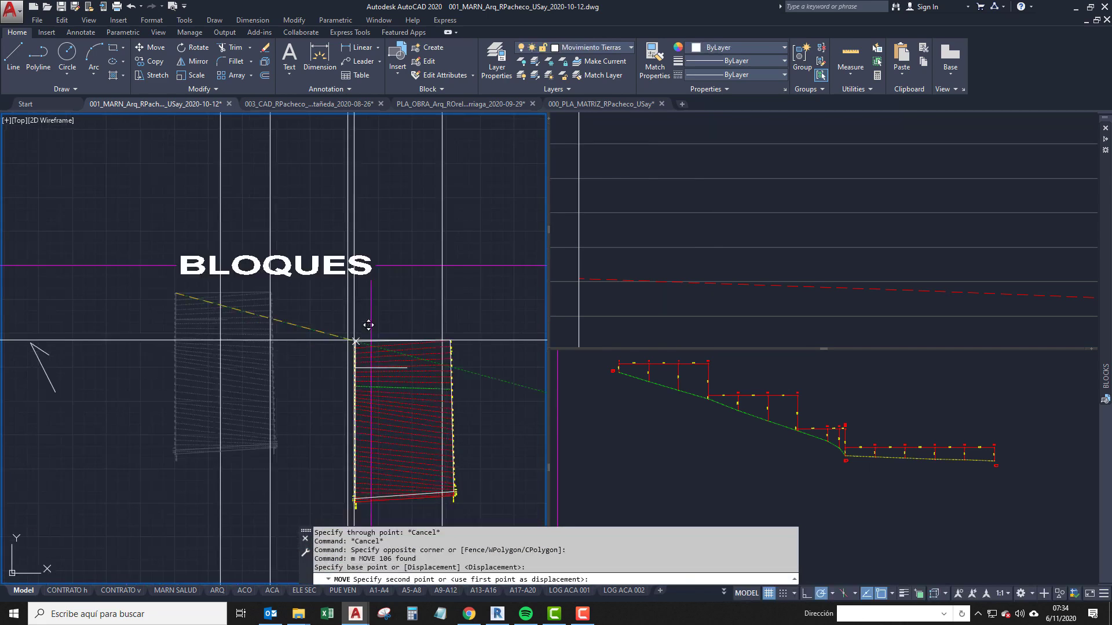
pyautogui.click(345, 269)
pyautogui.moveTo(529, 371); pyautogui.dragTo(458, 320, button='middle')
pyautogui.scroll(-5, 458, 319)
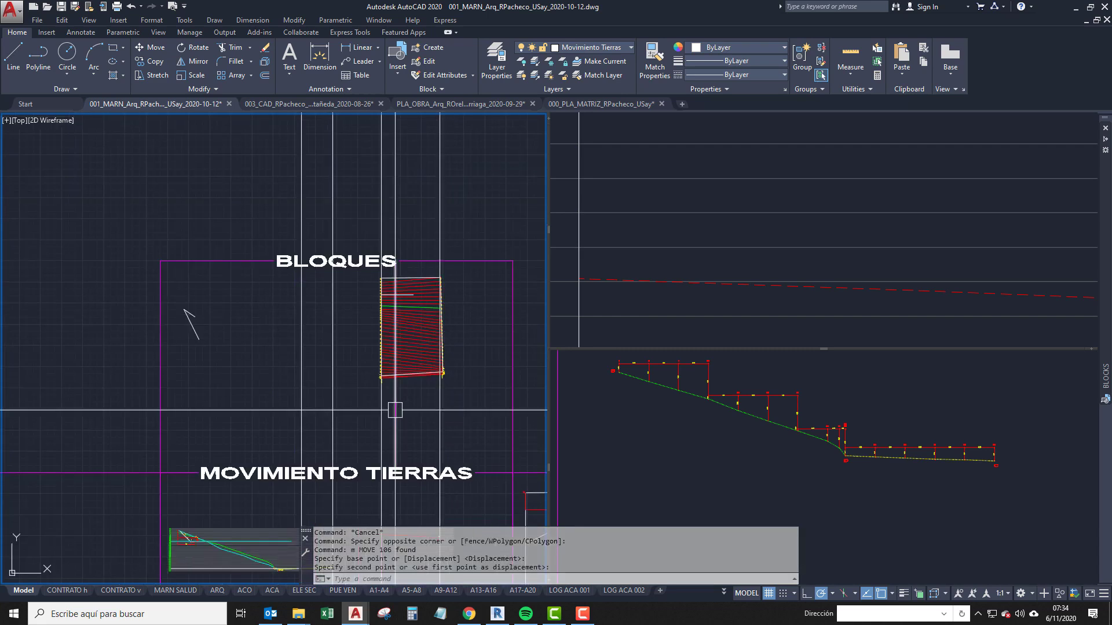
# Erase the vertical AUX GUIAS polyline that crosses the BLOQUES plan.
pyautogui.moveTo(392, 441); pyautogui.dragTo(389, 369, button='middle')
pyautogui.scroll(3, 388, 369)
pyautogui.scroll(-2, 395, 334)
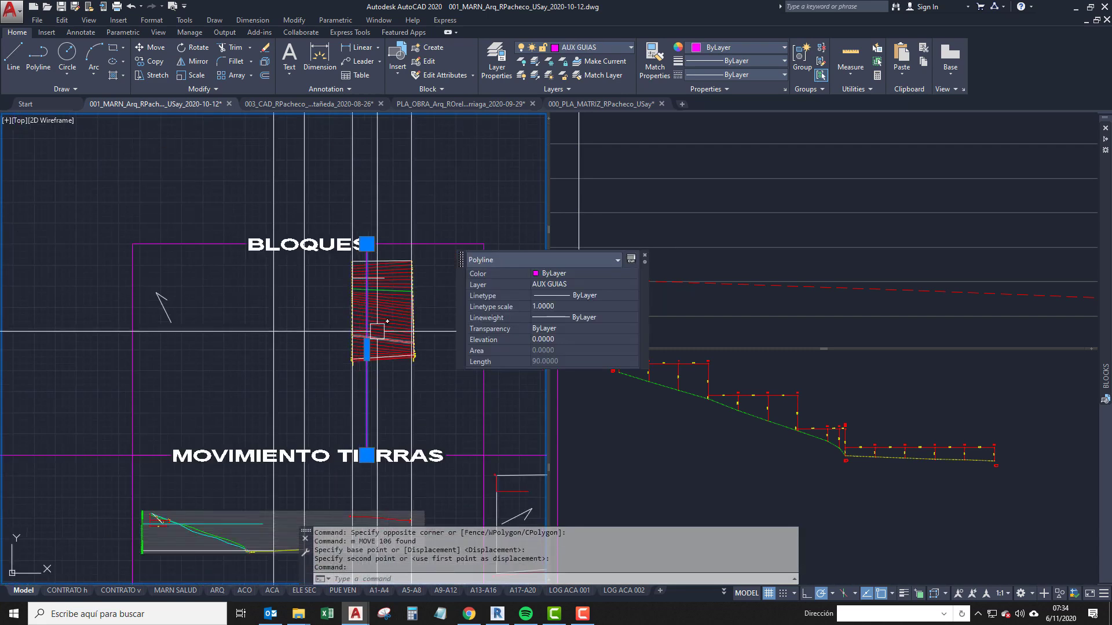
pyautogui.moveTo(377, 332)
pyautogui.mouseDown(button='middle')
pyautogui.moveTo(393, 291)
pyautogui.moveTo(293, 265)
pyautogui.mouseUp(button='middle')
pyautogui.scroll(2, 293, 226)
pyautogui.write('e')
pyautogui.press('space')
pyautogui.scroll(-2, 342, 221)
# Compare the ends of the red A–B profile on the level grid with the edges of the BLOQUES plan along the vertical guides.
pyautogui.moveTo(341, 296); pyautogui.dragTo(366, 285, button='middle')
pyautogui.scroll(-2, 357, 218)
pyautogui.moveTo(333, 322); pyautogui.dragTo(128, 297, button='middle')
pyautogui.scroll(2, 334, 263)
pyautogui.scroll(3, 374, 356)
pyautogui.scroll(2, 304, 294)
pyautogui.scroll(-2, 128, 297)
pyautogui.scroll(1, 347, 326)
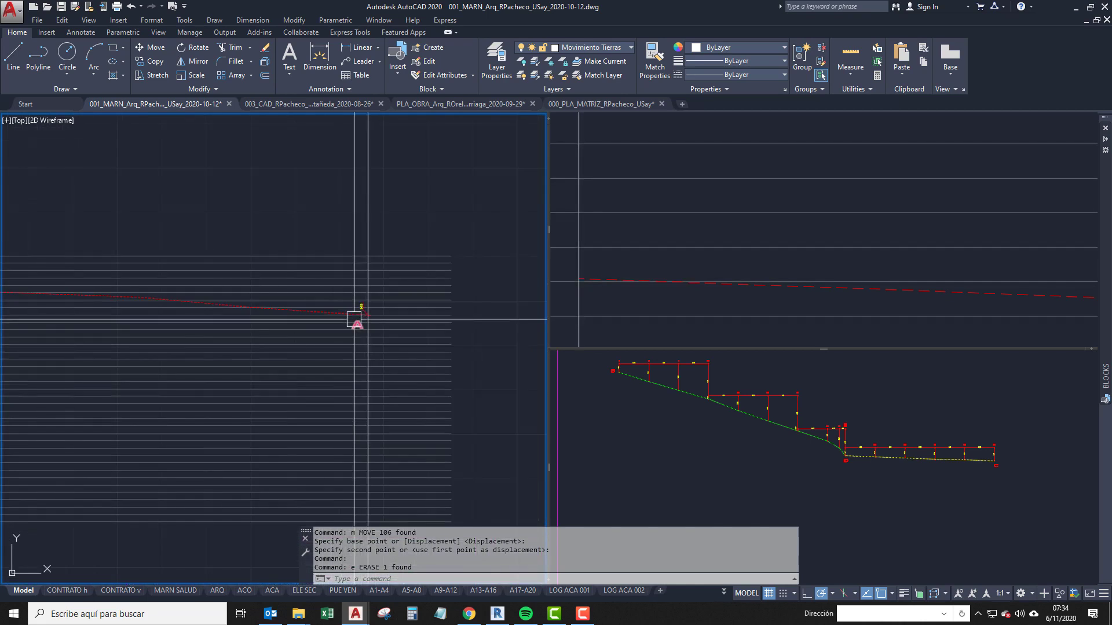
pyautogui.scroll(-2, 354, 319)
pyautogui.moveTo(327, 231); pyautogui.dragTo(388, 423, button='middle')
pyautogui.moveTo(392, 486); pyautogui.dragTo(357, 335, button='middle')
pyautogui.scroll(1, 357, 335)
pyautogui.scroll(2, 380, 359)
pyautogui.scroll(-3, 417, 391)
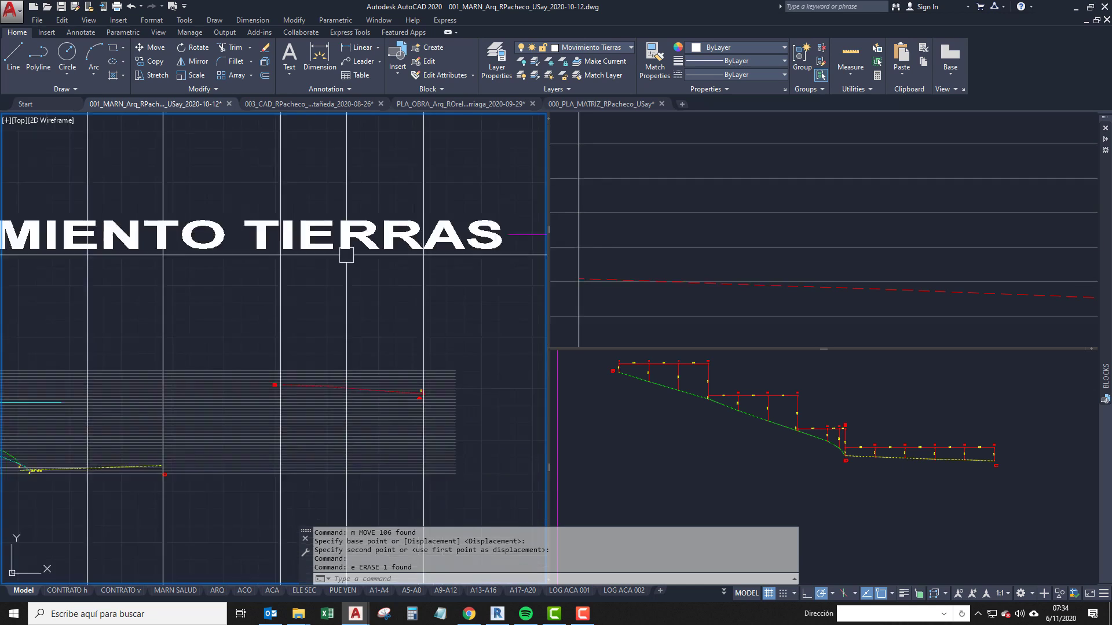
pyautogui.moveTo(333, 123); pyautogui.dragTo(359, 372, button='middle')
pyautogui.moveTo(357, 149); pyautogui.dragTo(362, 410, button='middle')
pyautogui.scroll(2, 357, 264)
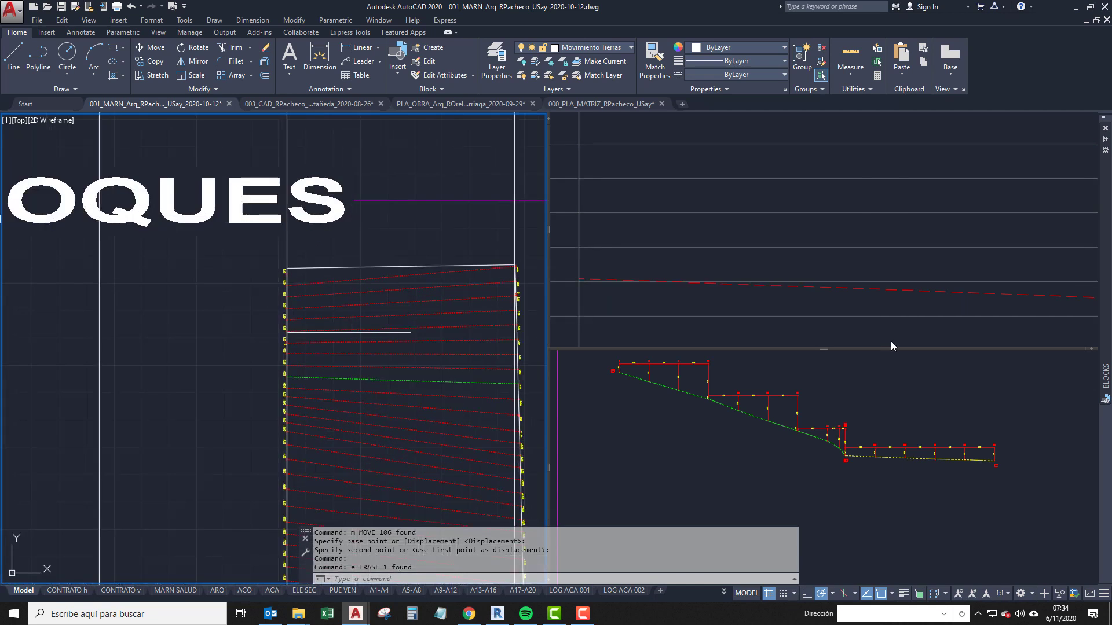
# Add a vertical construction line through the crossing of the red A–B profile and the grid level line near B.
pyautogui.click(832, 211)
pyautogui.scroll(4, 728, 211)
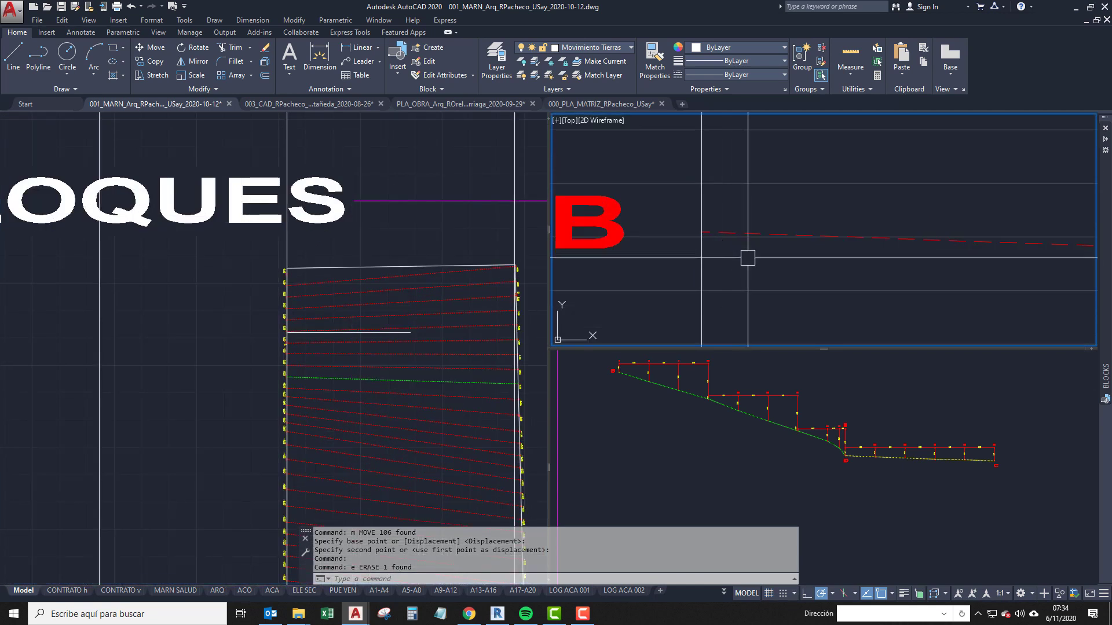
pyautogui.moveTo(818, 258); pyautogui.dragTo(701, 273, button='middle')
pyautogui.write('xl')
pyautogui.press('Return')
pyautogui.write('v')
pyautogui.press('Return')
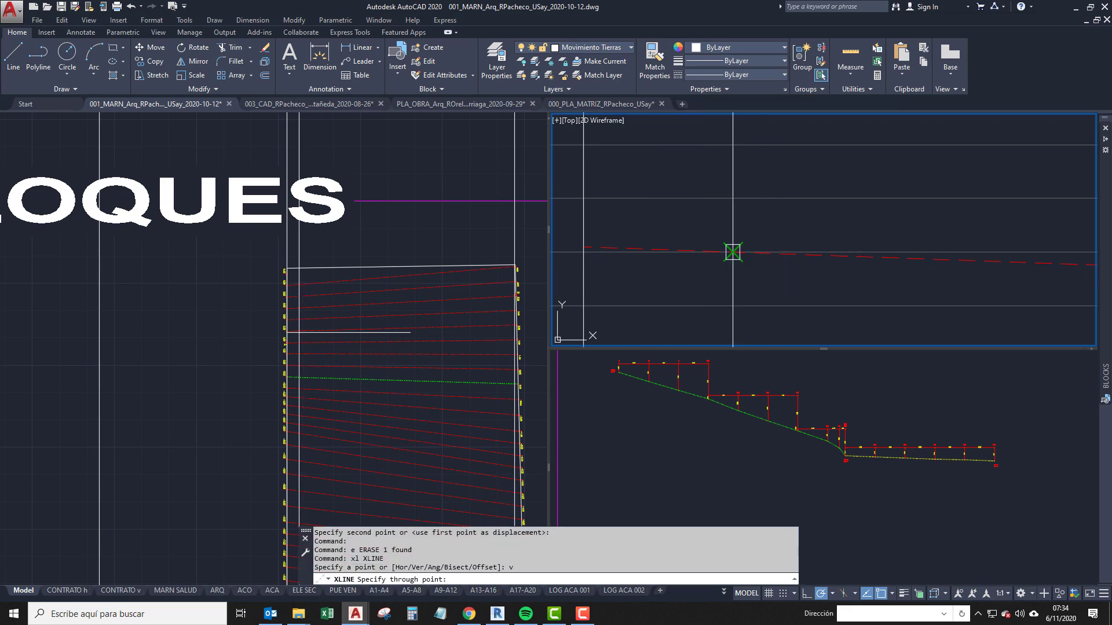
pyautogui.scroll(-2, 768, 280)
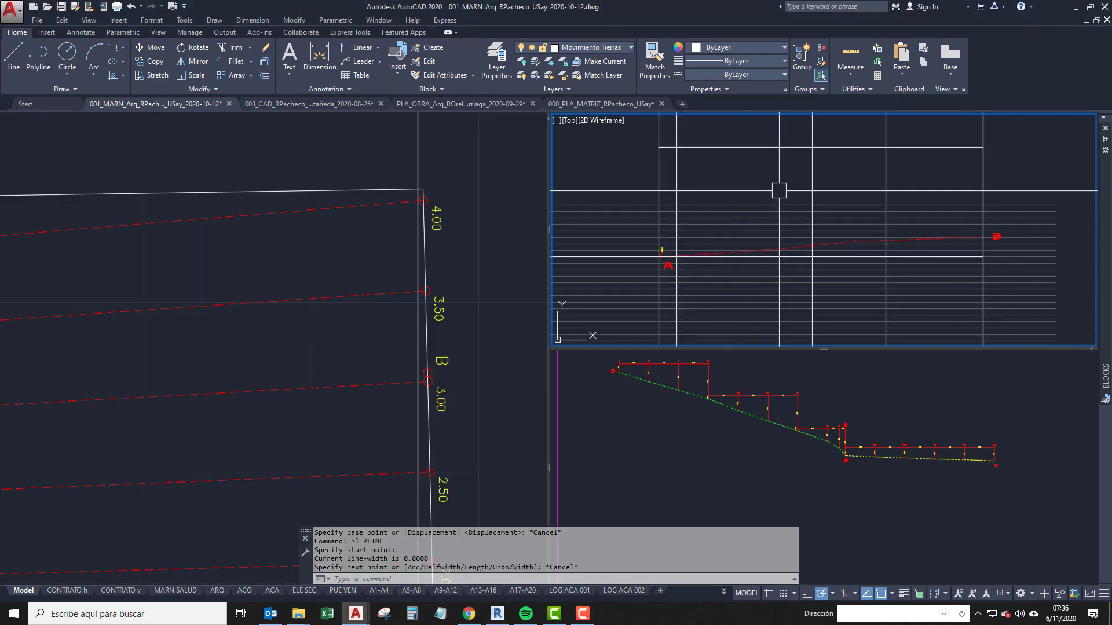
# Examine the vertical guides at the A–B profile's level crossings, the main terrain section, and how the guides meet the BLOQUES plan.
pyautogui.scroll(-2, 779, 186)
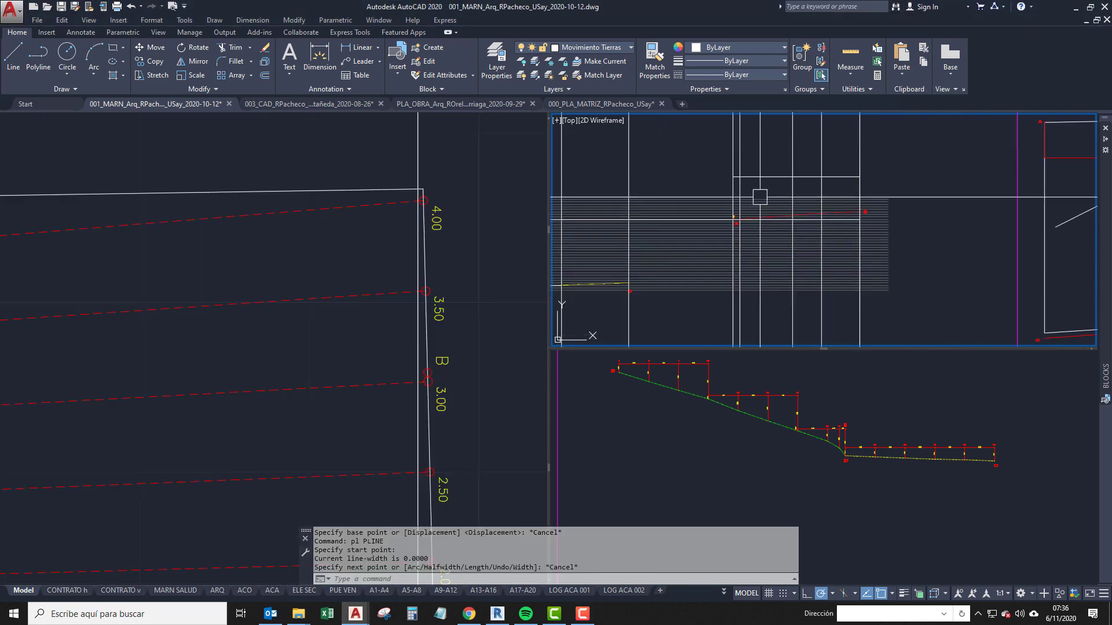
pyautogui.moveTo(759, 191); pyautogui.dragTo(619, 256, button='middle')
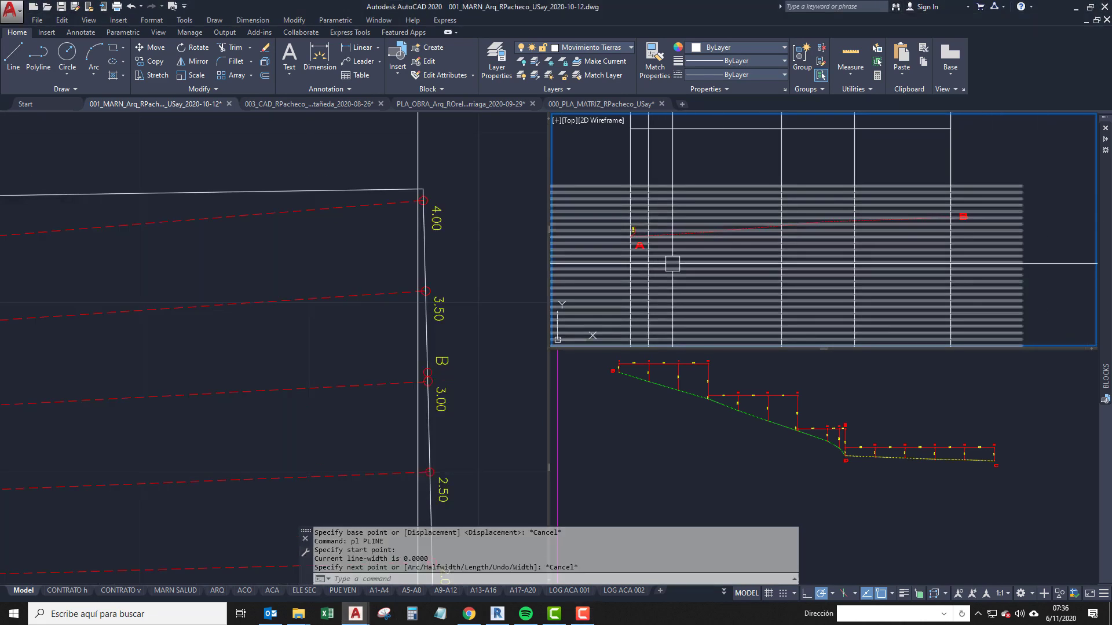
pyautogui.click(325, 295)
pyautogui.scroll(-4, 245, 307)
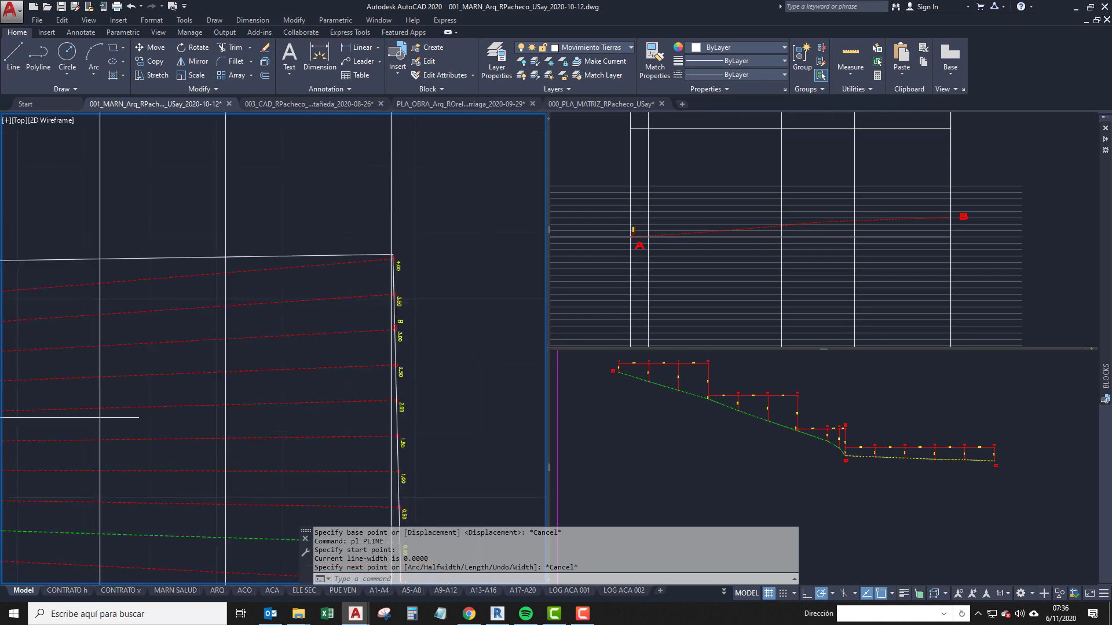
pyautogui.click(710, 245)
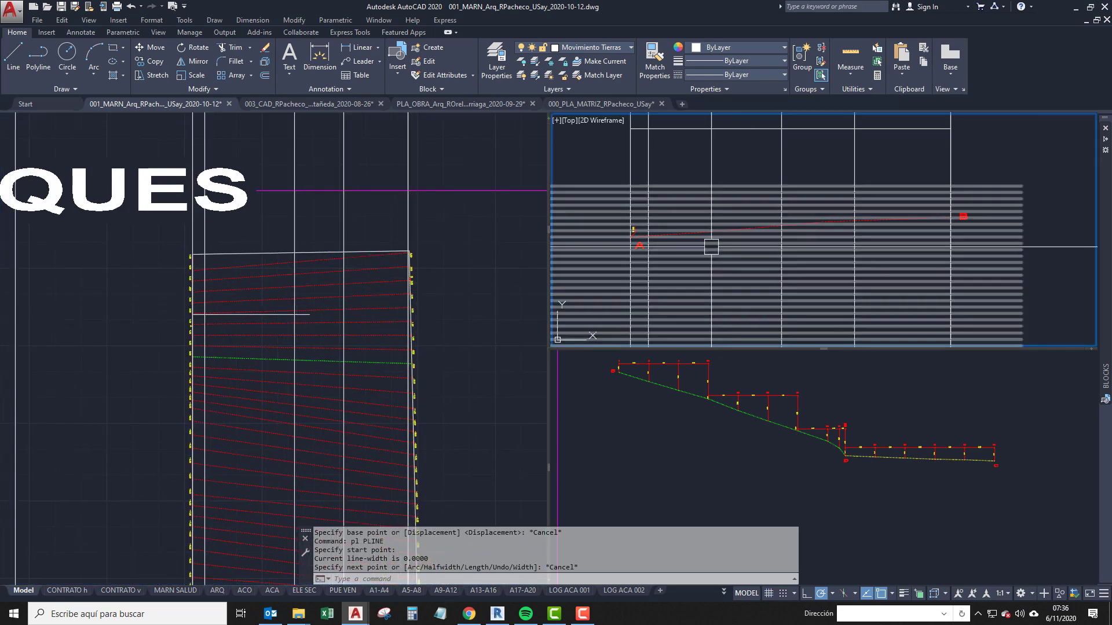
pyautogui.moveTo(693, 247); pyautogui.dragTo(676, 259, button='middle')
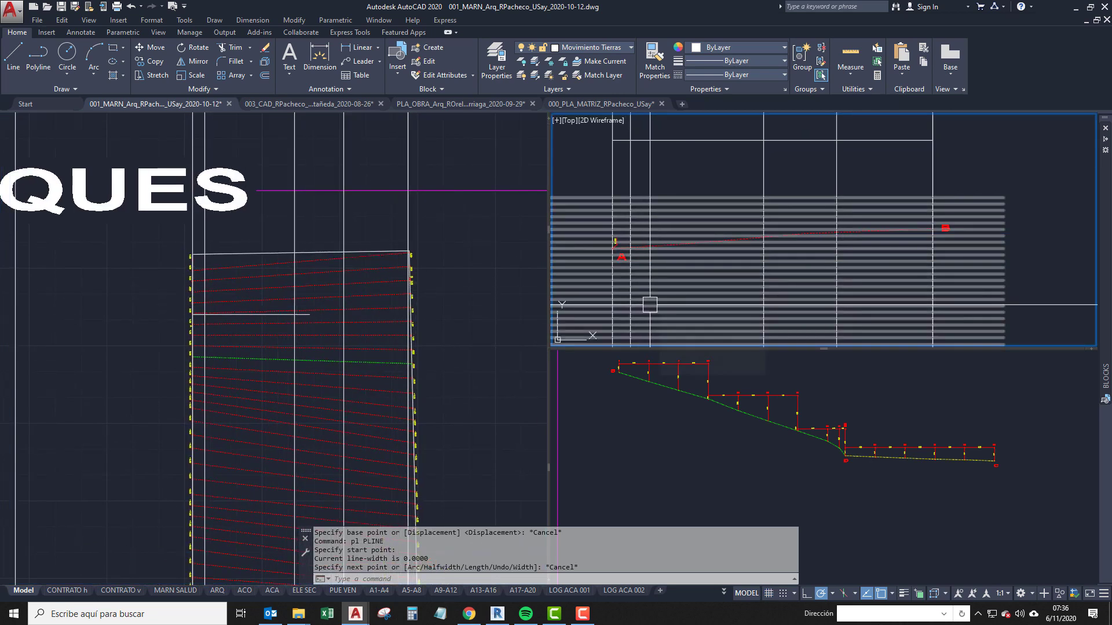
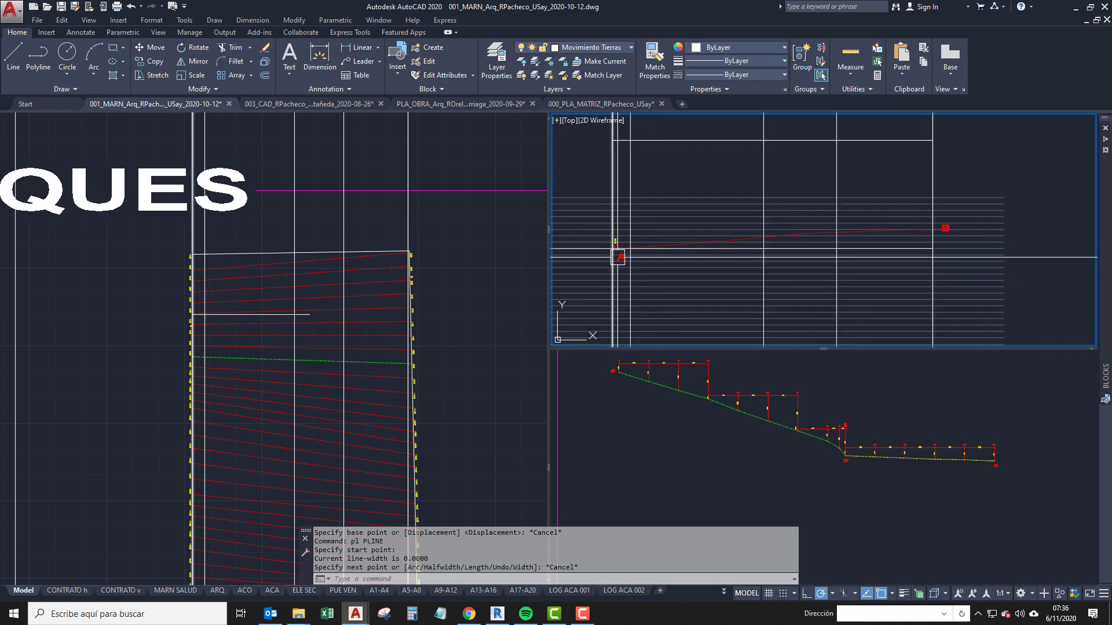
pyautogui.moveTo(649, 261); pyautogui.dragTo(789, 251, button='middle')
pyautogui.scroll(-4, 789, 251)
pyautogui.moveTo(708, 250); pyautogui.dragTo(833, 252, button='middle')
pyautogui.moveTo(654, 256); pyautogui.dragTo(861, 243, button='middle')
pyautogui.moveTo(807, 280); pyautogui.dragTo(761, 263, button='middle')
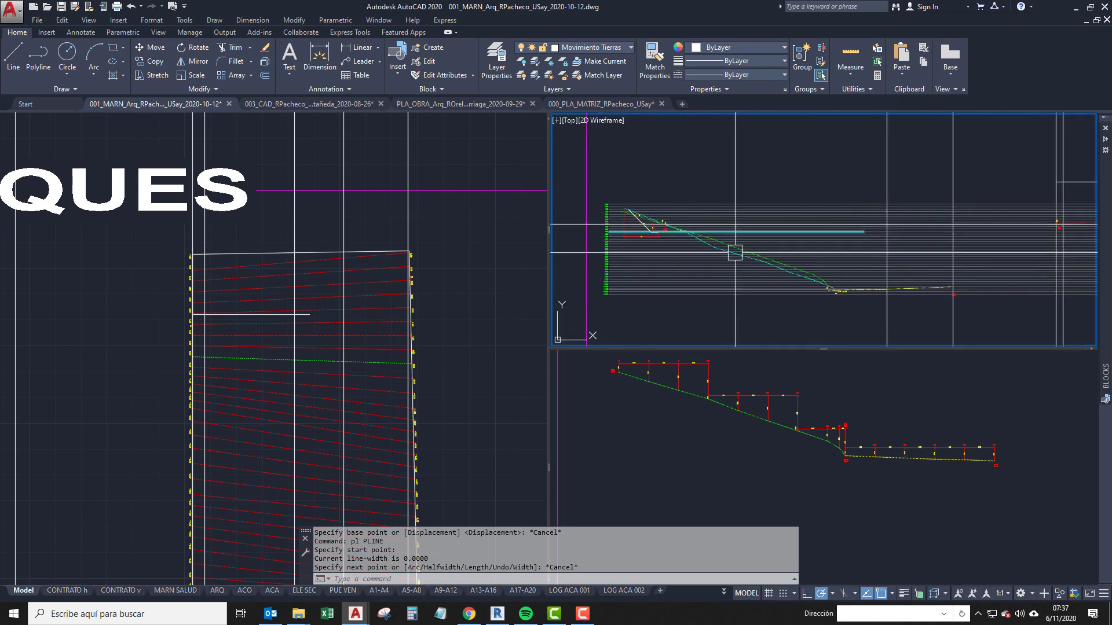
pyautogui.moveTo(926, 231); pyautogui.dragTo(736, 245, button='middle')
pyautogui.scroll(2, 940, 230)
pyautogui.scroll(5, 771, 284)
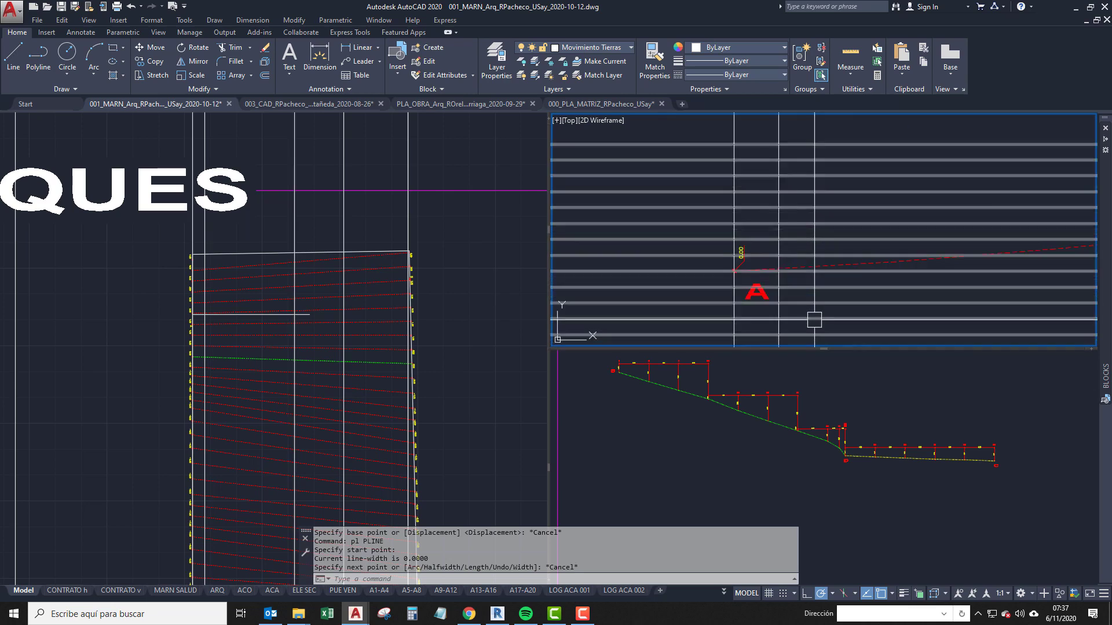
pyautogui.click(780, 270)
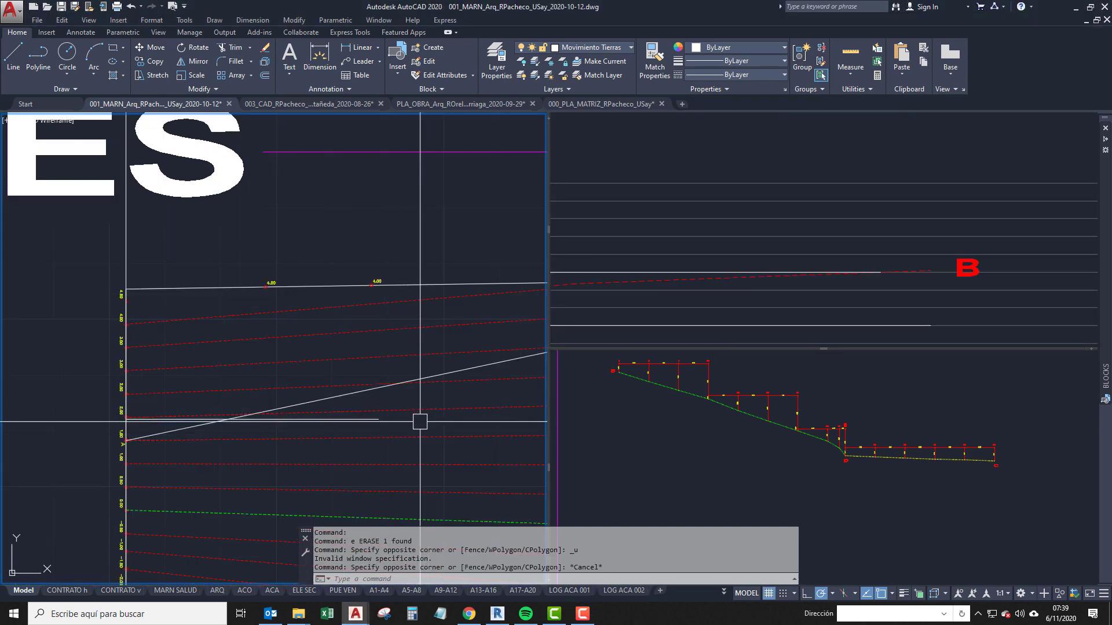
# Examine point A and the level labels around it on the left edge of the BLOQUES plan.
pyautogui.moveTo(419, 424); pyautogui.dragTo(273, 414, button='middle')
pyautogui.scroll(6, 272, 414)
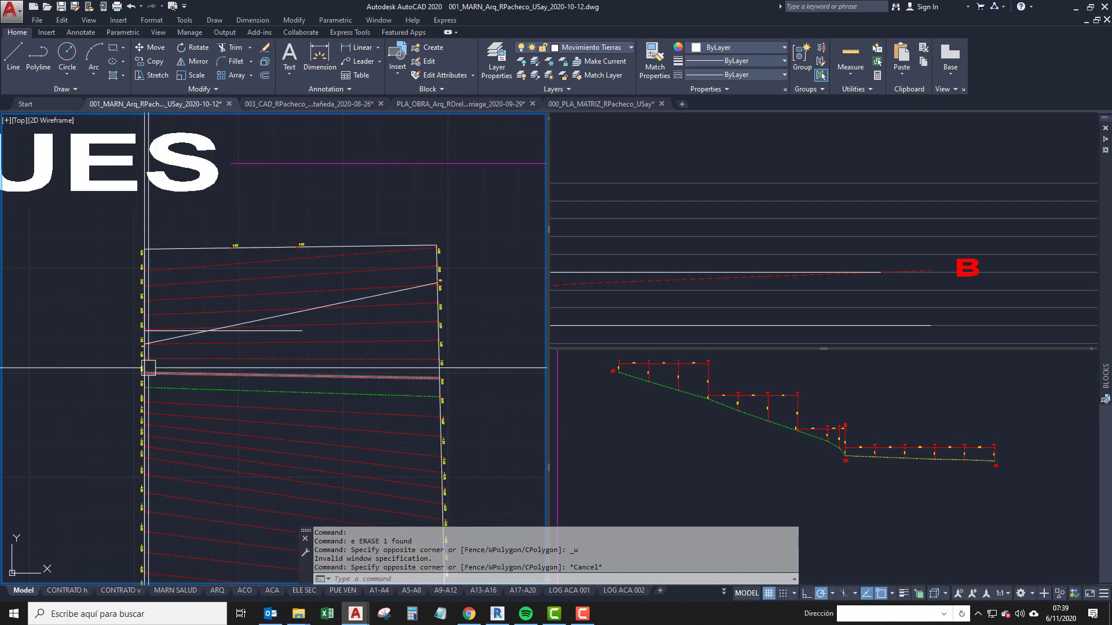
pyautogui.scroll(-3, 169, 340)
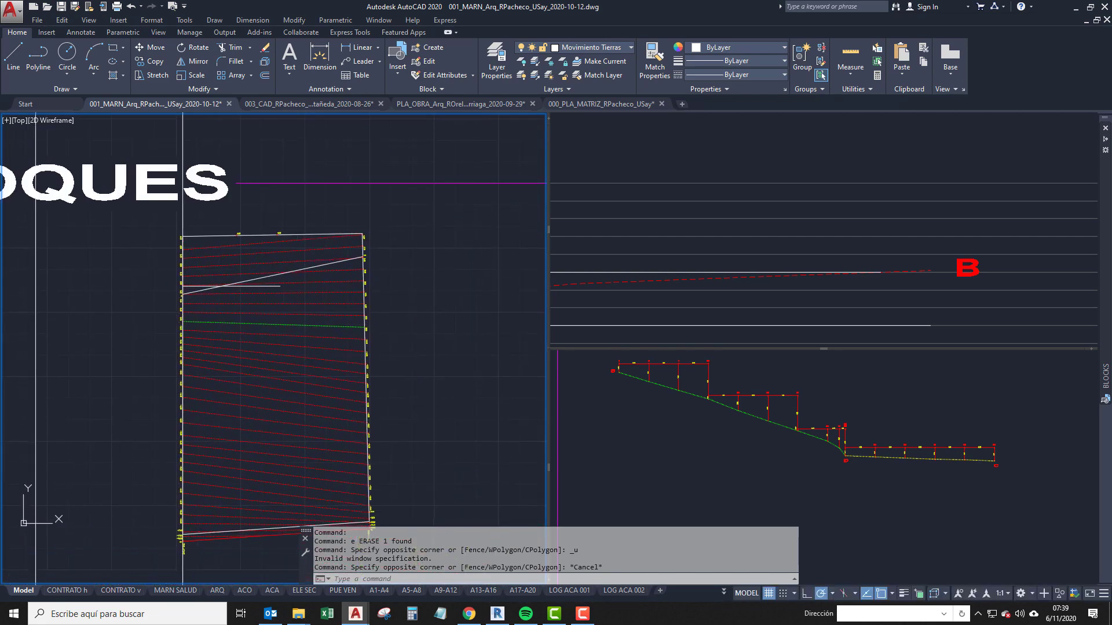
pyautogui.scroll(5, 179, 262)
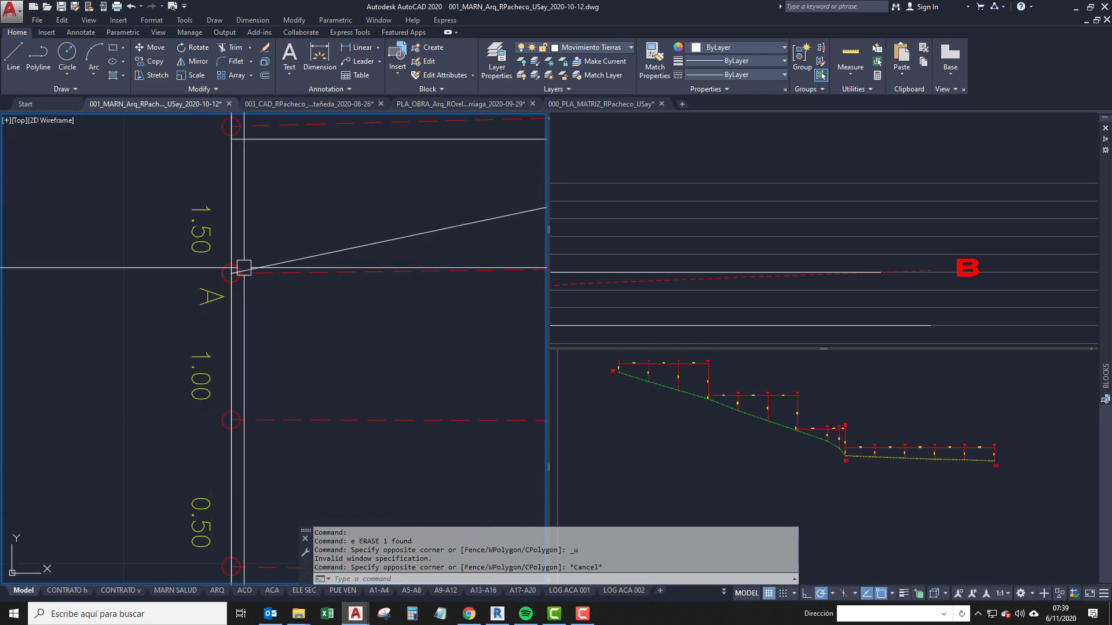
pyautogui.scroll(-4, 239, 273)
pyautogui.click(220, 260)
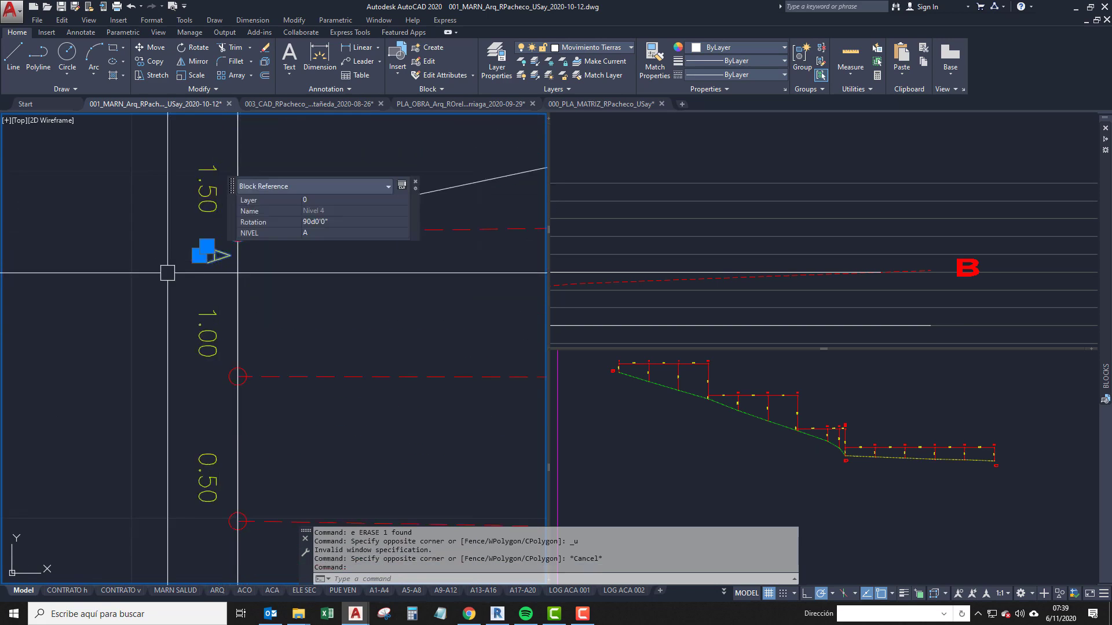
pyautogui.scroll(-5, 161, 299)
pyautogui.moveTo(165, 390)
pyautogui.mouseDown(button='middle')
pyautogui.moveTo(143, 236)
pyautogui.moveTo(148, 374)
pyautogui.moveTo(180, 394)
pyautogui.mouseUp(button='middle')
pyautogui.press('Escape')
pyautogui.scroll(2, 154, 314)
pyautogui.click(155, 316)
pyautogui.press('Escape')
# Compare the level labels near B on the plan's right edge with those on its left edge.
pyautogui.scroll(-12, 139, 338)
pyautogui.scroll(8, 150, 371)
pyautogui.scroll(-6, 163, 184)
pyautogui.moveTo(400, 182); pyautogui.dragTo(209, 185, button='middle')
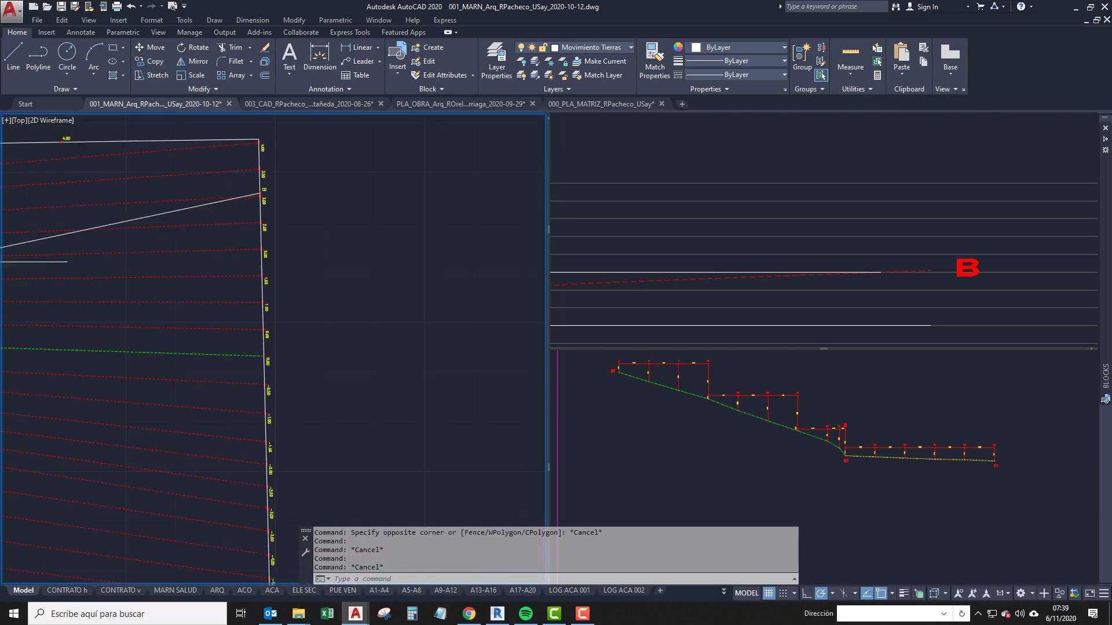
pyautogui.scroll(-5, 251, 315)
pyautogui.scroll(8, 305, 310)
pyautogui.scroll(4, 264, 335)
pyautogui.moveTo(297, 244); pyautogui.dragTo(319, 533, button='middle')
pyautogui.scroll(-8, 281, 354)
pyautogui.moveTo(307, 142); pyautogui.dragTo(421, 308, button='middle')
pyautogui.scroll(2, 350, 325)
pyautogui.scroll(-4, 350, 325)
pyautogui.scroll(4, 168, 360)
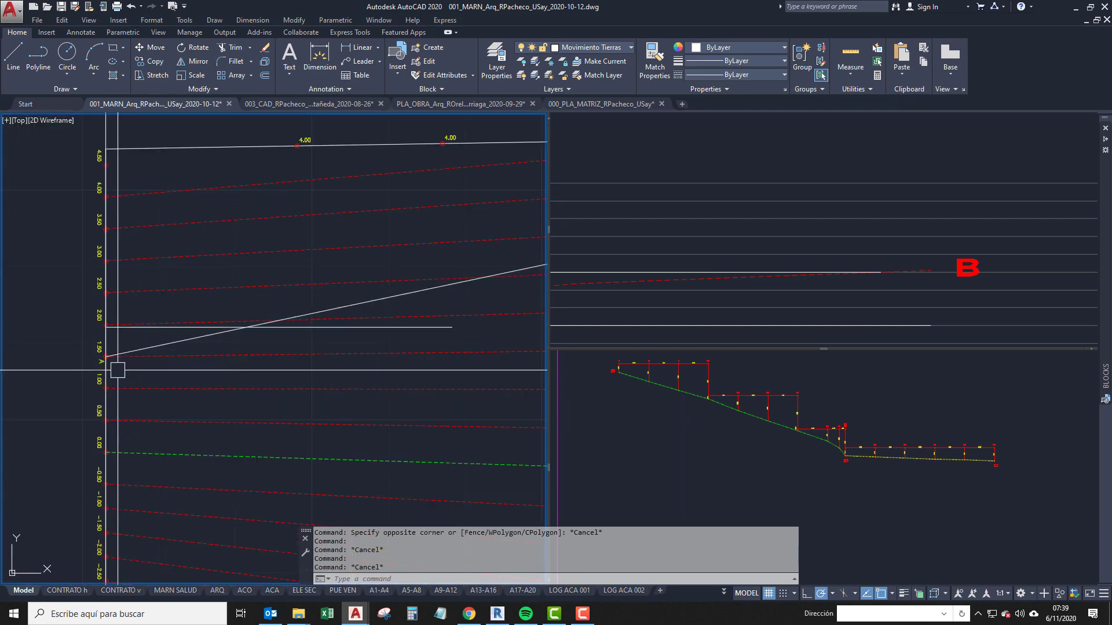
# Inspect the diagonal A–B polyline and where it crosses the red level lines of the BLOQUES plan.
pyautogui.moveTo(162, 378); pyautogui.dragTo(124, 479, button='middle')
pyautogui.scroll(-2, 121, 476)
pyautogui.press('Escape')
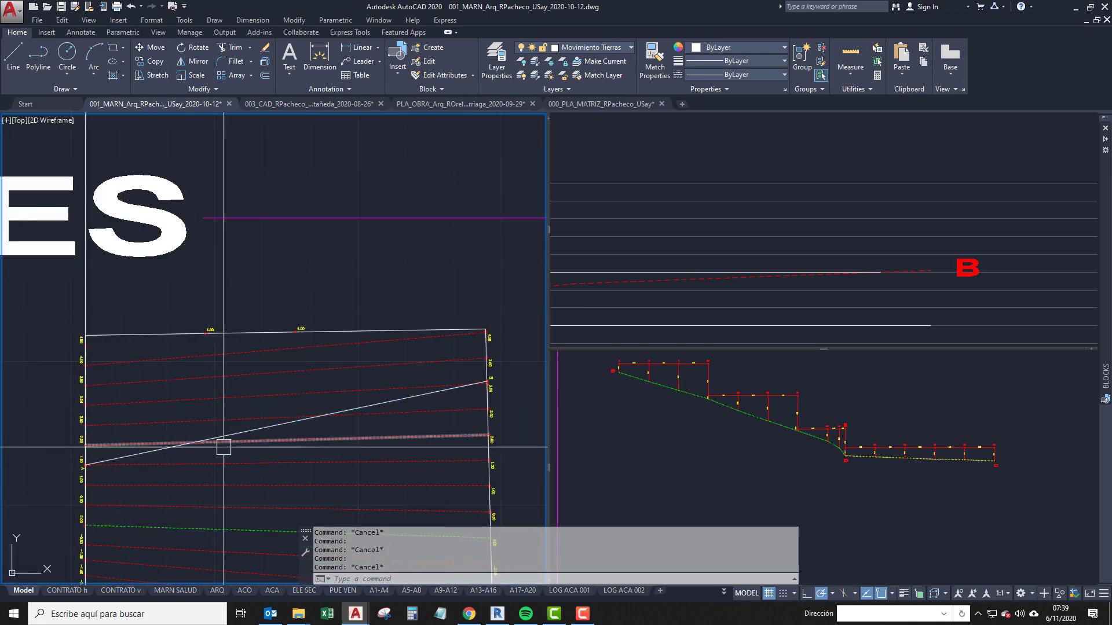
pyautogui.click(244, 436)
pyautogui.moveTo(245, 437); pyautogui.dragTo(212, 466, button='middle')
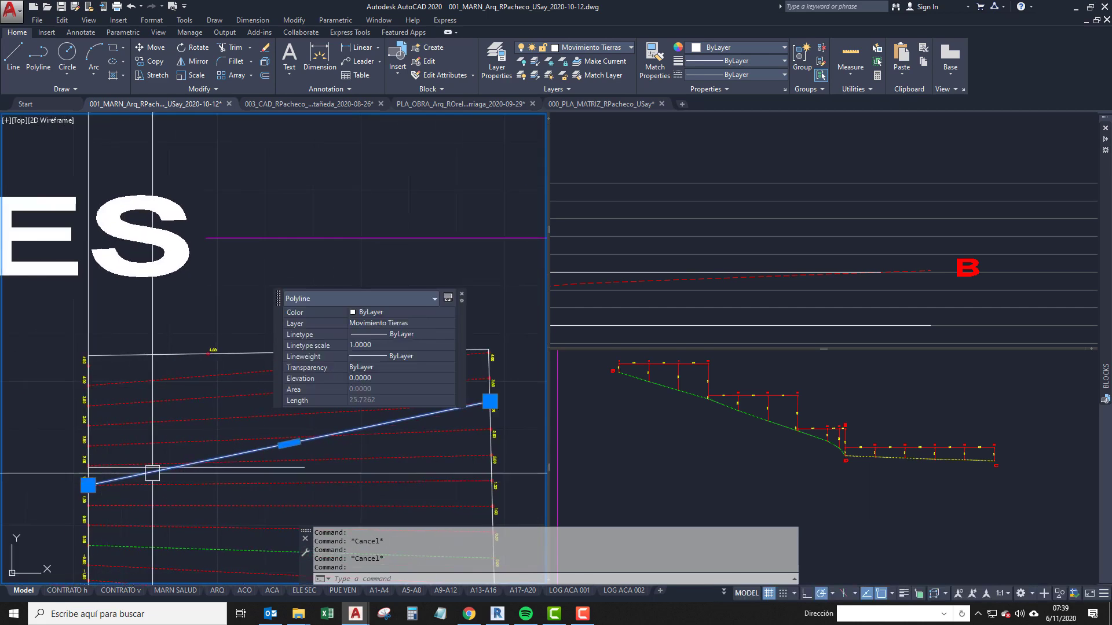
pyautogui.moveTo(466, 420); pyautogui.dragTo(456, 435, button='middle')
pyautogui.moveTo(161, 484); pyautogui.dragTo(203, 454, button='middle')
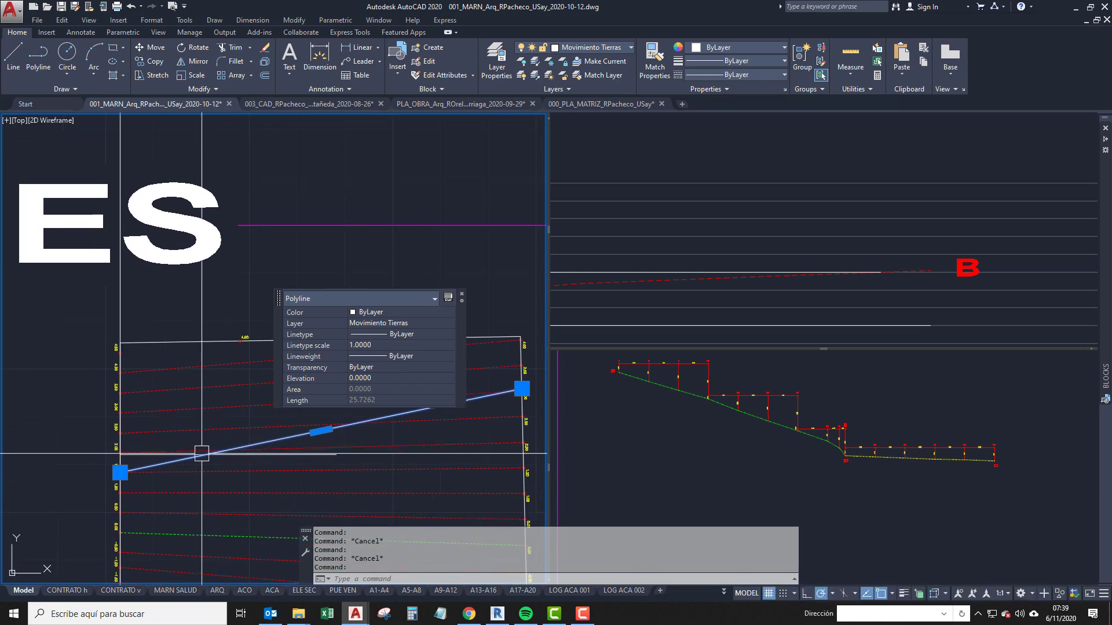
pyautogui.press('Escape')
pyautogui.scroll(2, 139, 477)
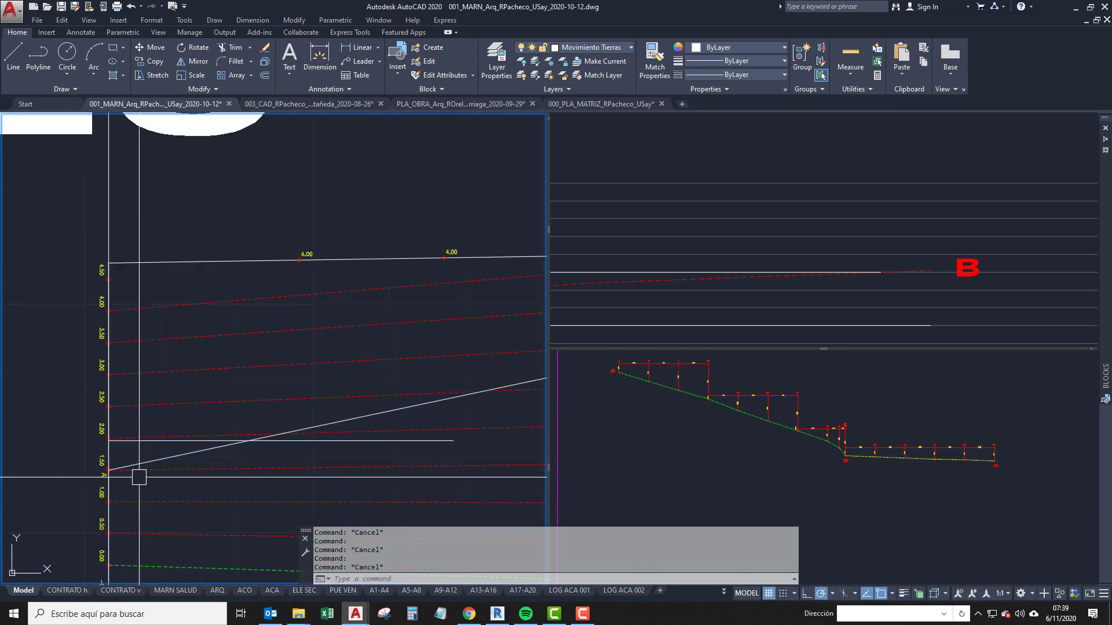
pyautogui.moveTo(139, 477); pyautogui.dragTo(64, 443, button='middle')
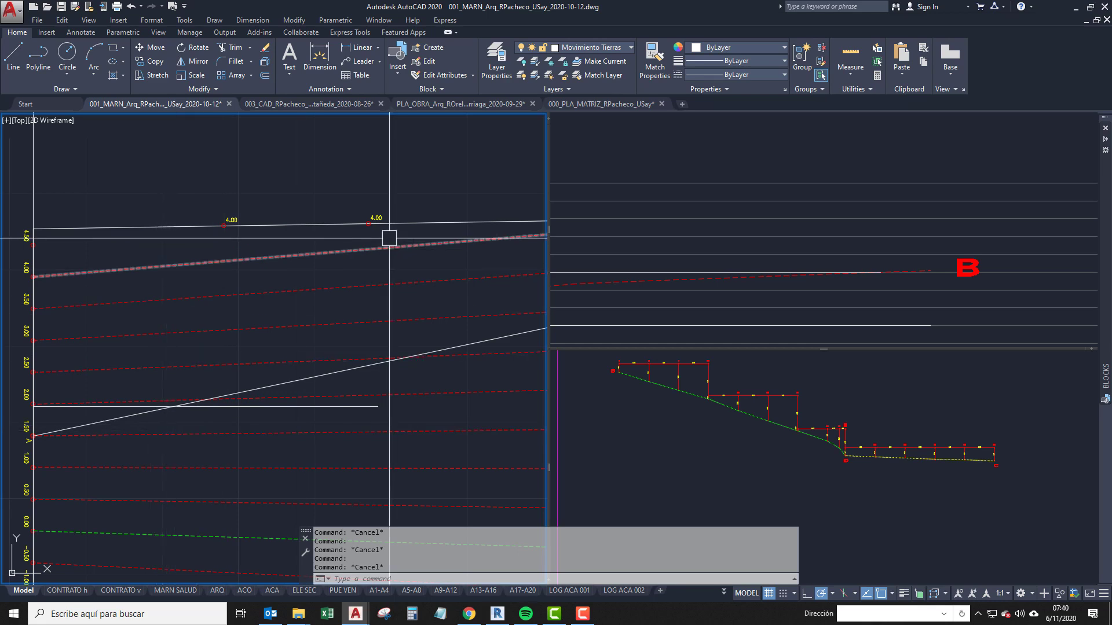
# Erase the two 4.00 level markers on the upper edge of the BLOQUES plan.
pyautogui.moveTo(268, 241); pyautogui.dragTo(262, 257, button='middle')
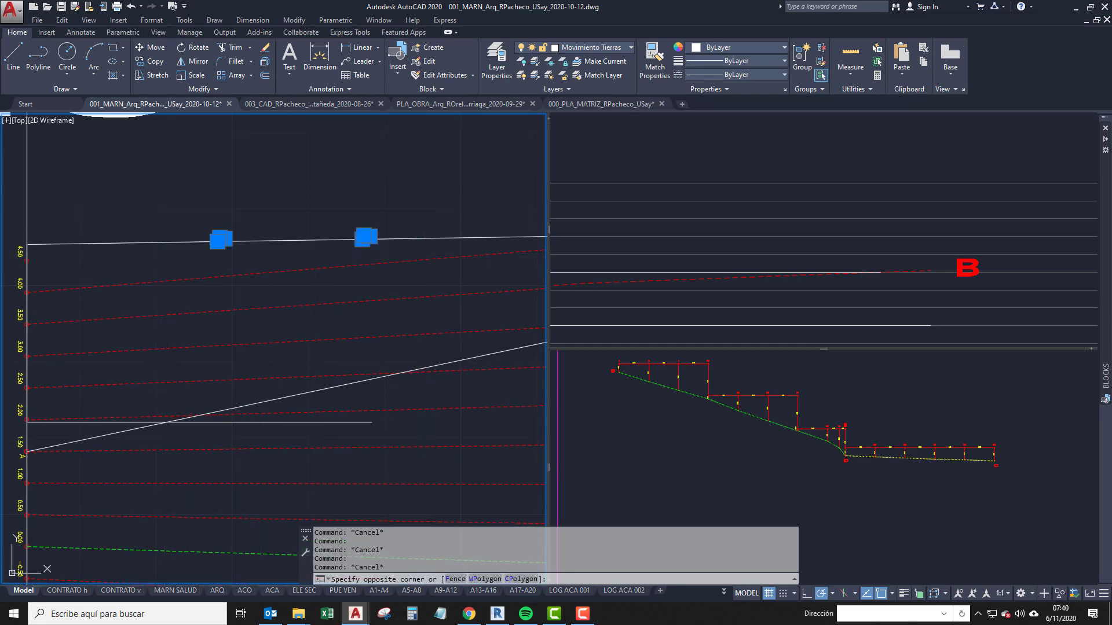
pyautogui.write('e')
pyautogui.press('Return')
pyautogui.scroll(-4, 137, 308)
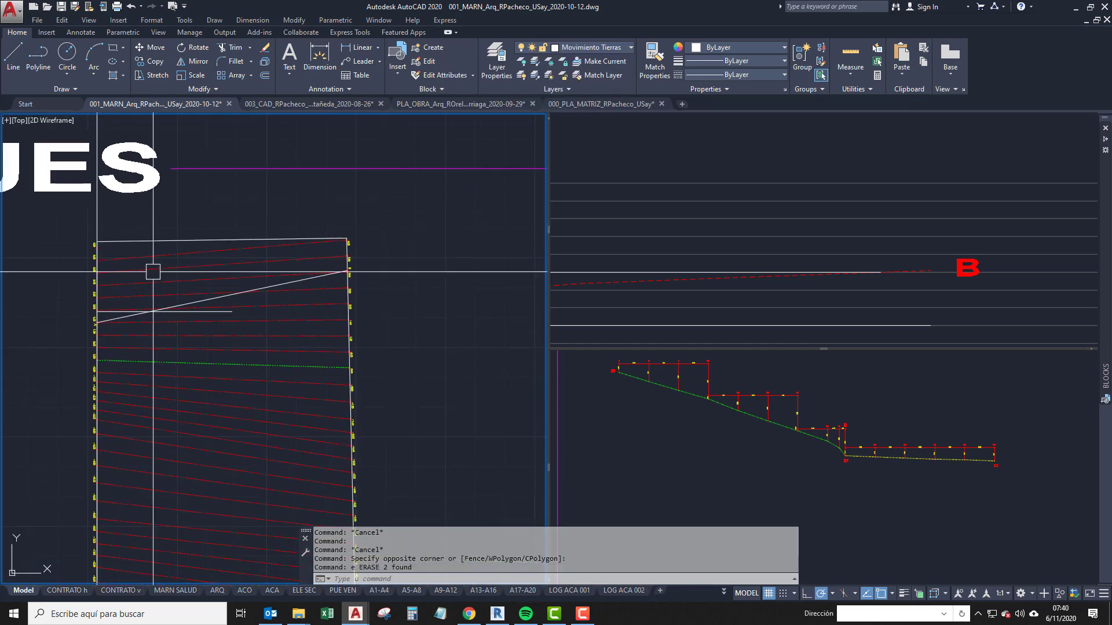
# Examine the levels between 4.50 and A on the plan's left edge against the diagonal A–B line.
pyautogui.scroll(2, 153, 271)
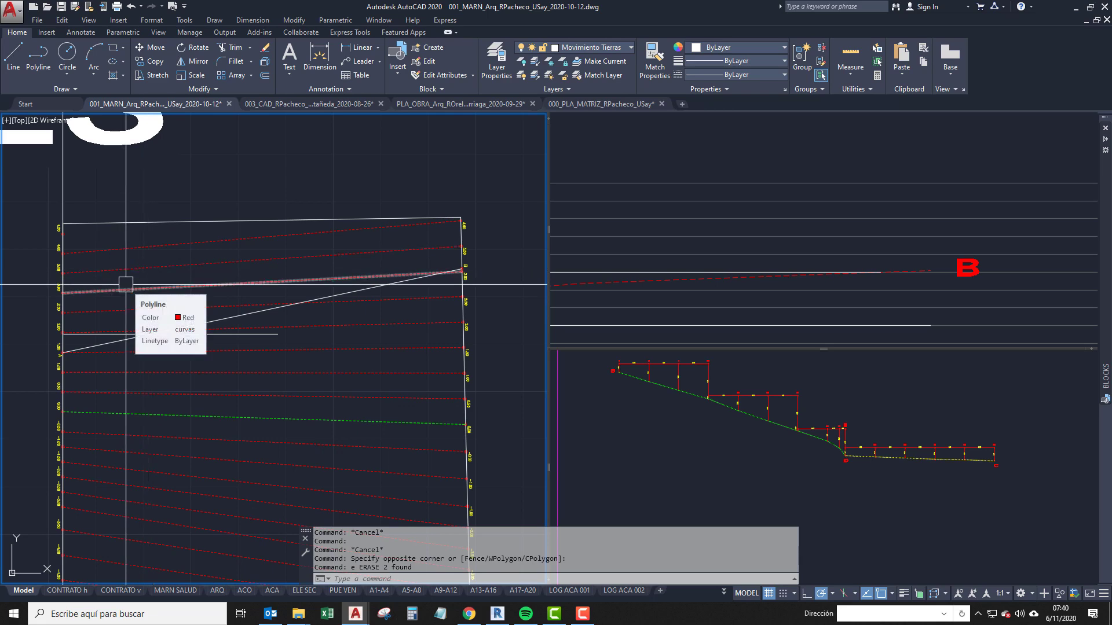
pyautogui.scroll(2, 26, 323)
pyautogui.moveTo(130, 263); pyautogui.dragTo(153, 366, button='middle')
pyautogui.click(110, 338)
pyautogui.click(92, 241)
pyautogui.press('Escape')
pyautogui.scroll(1, 158, 398)
pyautogui.moveTo(165, 428); pyautogui.dragTo(194, 442, button='middle')
pyautogui.scroll(1, 162, 396)
pyautogui.scroll(-1, 191, 442)
pyautogui.moveTo(183, 220); pyautogui.dragTo(185, 293, button='middle')
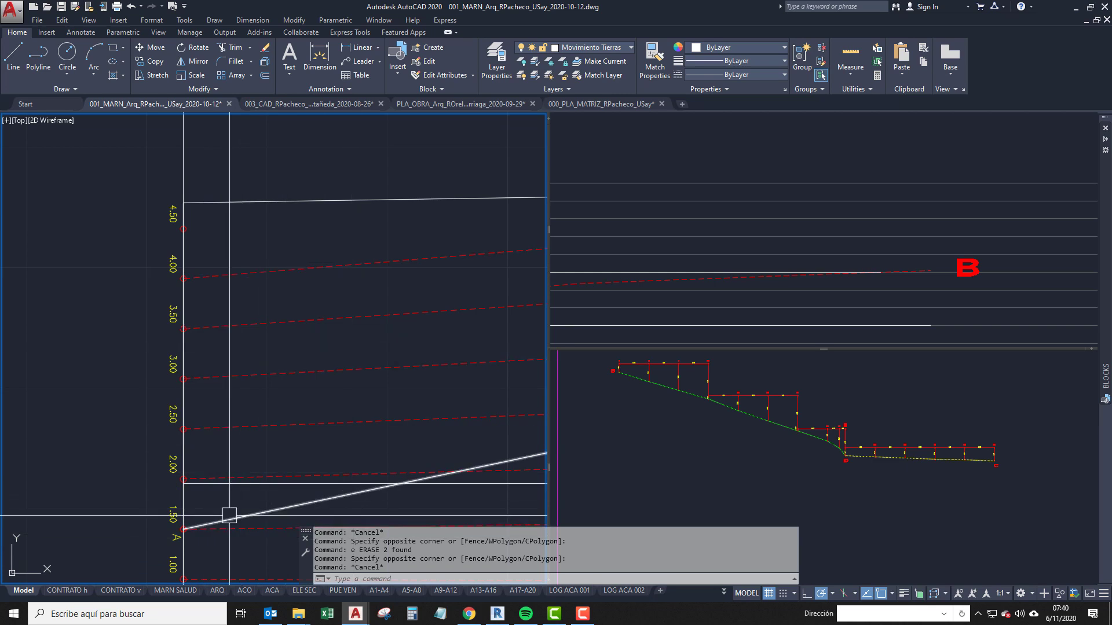
# Examine the left-edge levels around A and where the diagonal A–B line crosses the red level lines of the BLOQUES plan.
pyautogui.moveTo(200, 483)
pyautogui.mouseDown(button='middle')
pyautogui.moveTo(189, 436)
pyautogui.moveTo(196, 375)
pyautogui.moveTo(192, 463)
pyautogui.mouseUp(button='middle')
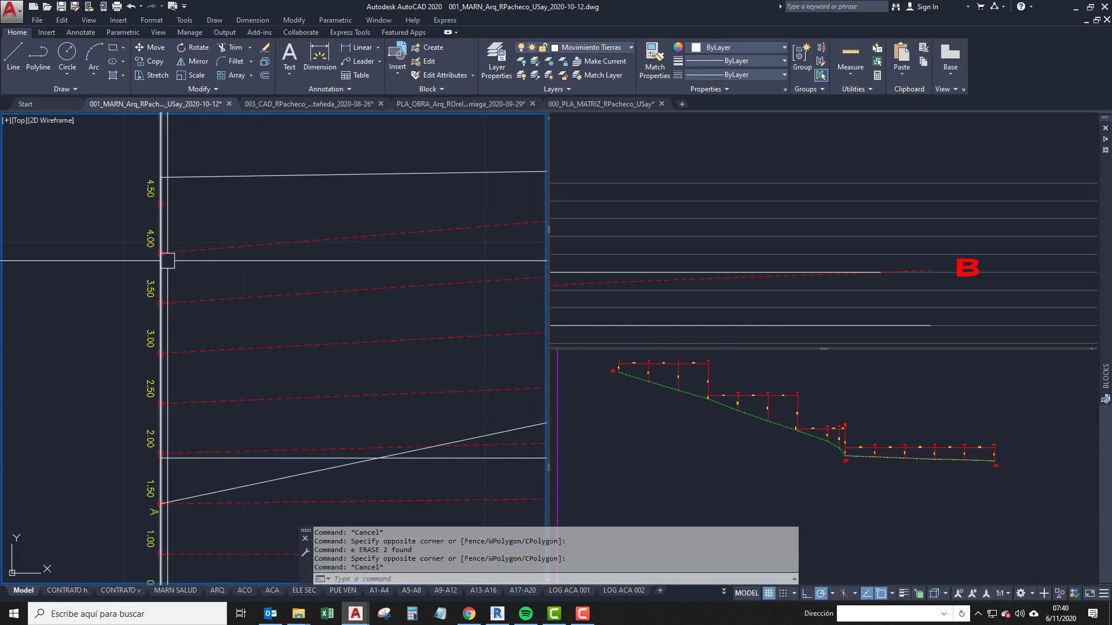
pyautogui.scroll(-2, 152, 330)
pyautogui.moveTo(251, 331); pyautogui.dragTo(134, 350, button='middle')
pyautogui.moveTo(284, 335); pyautogui.dragTo(417, 323, button='middle')
pyautogui.scroll(1, 216, 310)
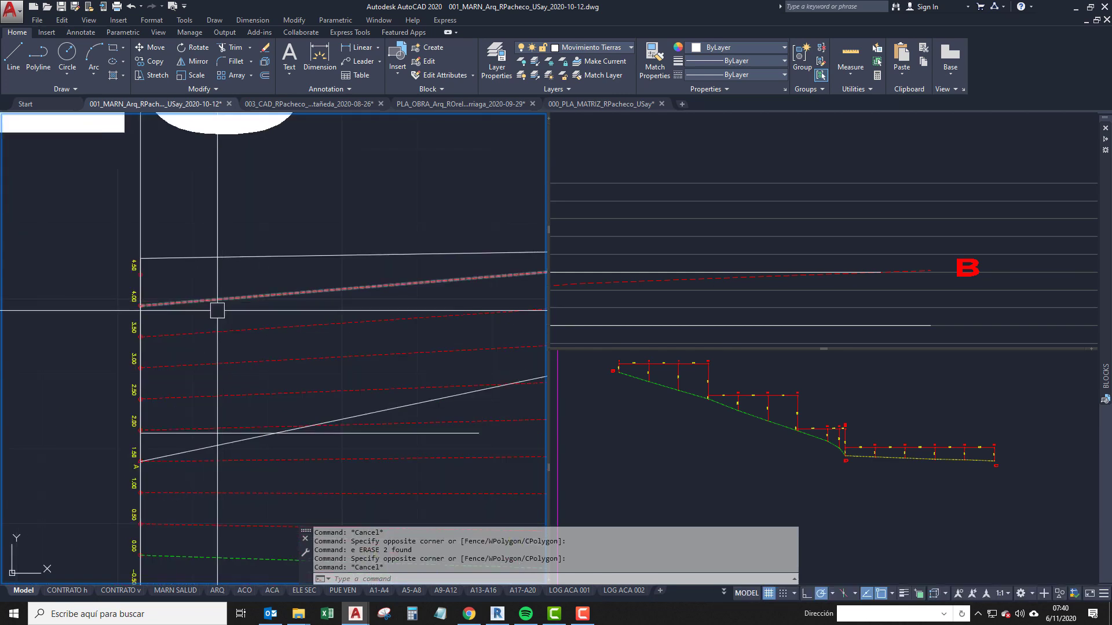
pyautogui.moveTo(161, 376); pyautogui.dragTo(265, 339, button='middle')
pyautogui.scroll(2, 258, 281)
pyautogui.moveTo(253, 259); pyautogui.dragTo(207, 335, button='middle')
pyautogui.scroll(-2, 266, 330)
pyautogui.scroll(-2, 207, 335)
pyautogui.moveTo(350, 330)
pyautogui.mouseDown(button='middle')
pyautogui.moveTo(235, 349)
pyautogui.moveTo(349, 367)
pyautogui.moveTo(281, 368)
pyautogui.moveTo(332, 387)
pyautogui.moveTo(256, 399)
pyautogui.mouseUp(button='middle')
pyautogui.moveTo(327, 347); pyautogui.dragTo(422, 336, button='middle')
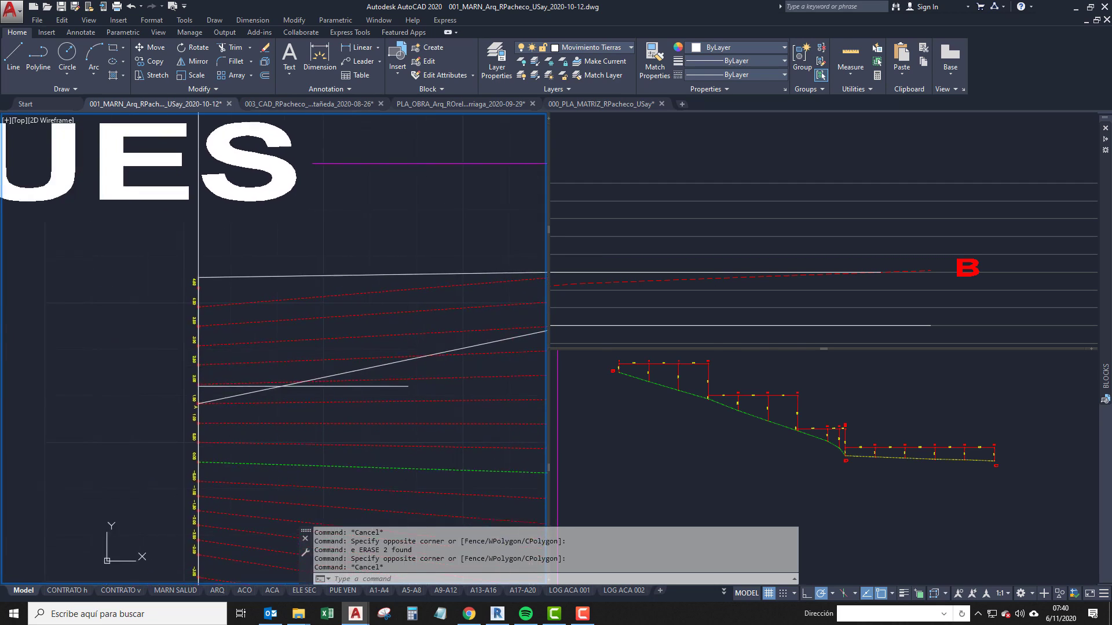
pyautogui.scroll(2, 218, 396)
pyautogui.scroll(2, 223, 391)
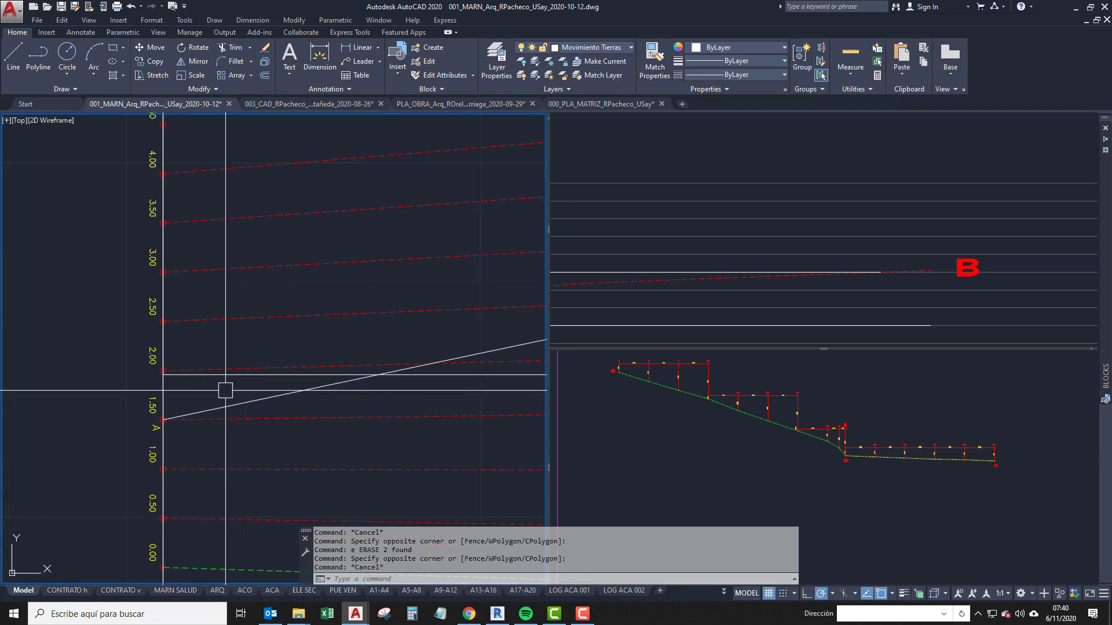
pyautogui.scroll(-2, 230, 387)
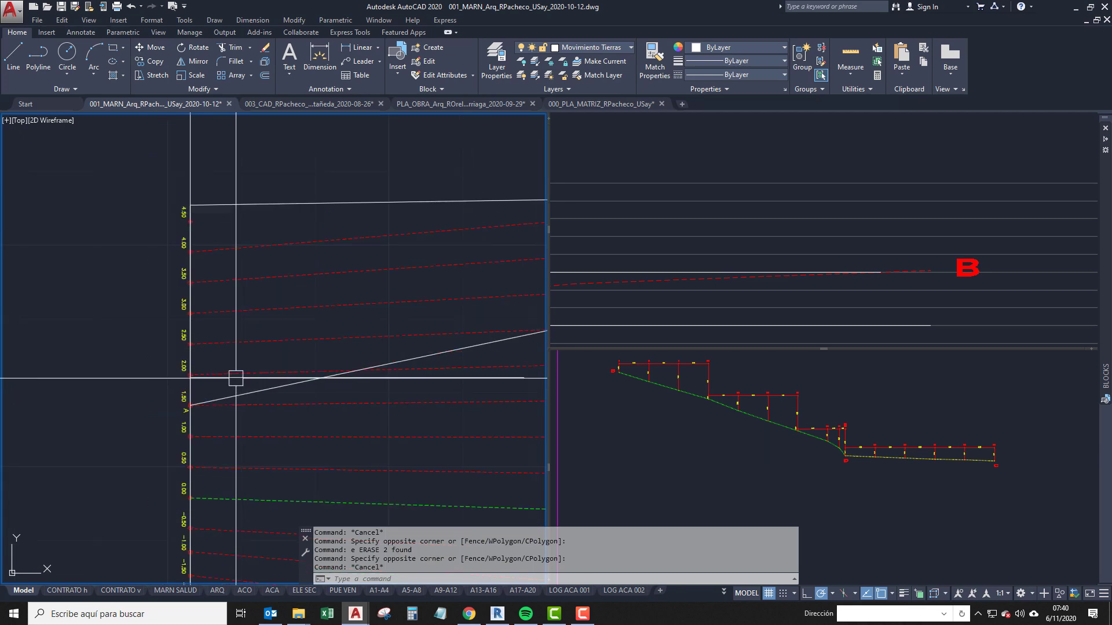
pyautogui.moveTo(386, 353); pyautogui.dragTo(296, 357, button='middle')
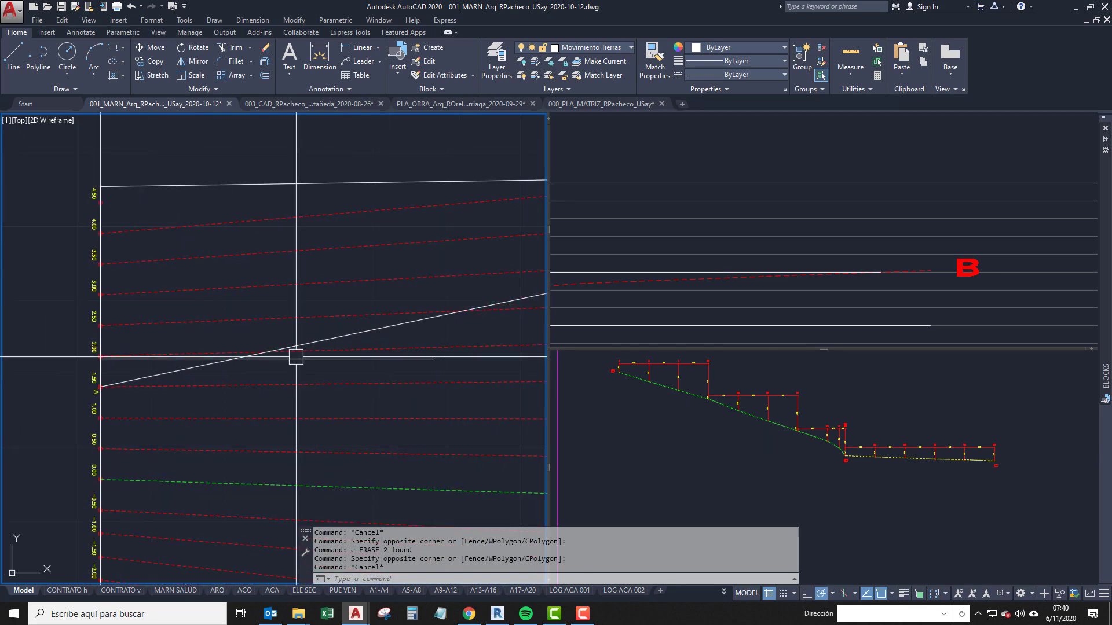
pyautogui.moveTo(229, 362); pyautogui.dragTo(219, 429, button='middle')
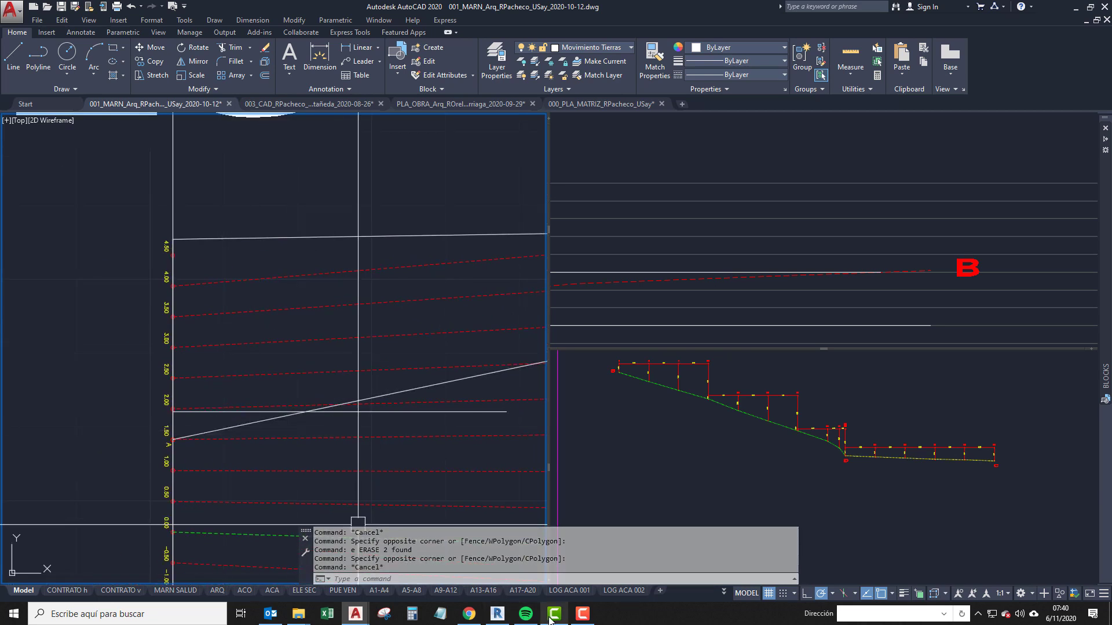
pyautogui.moveTo(548, 621)
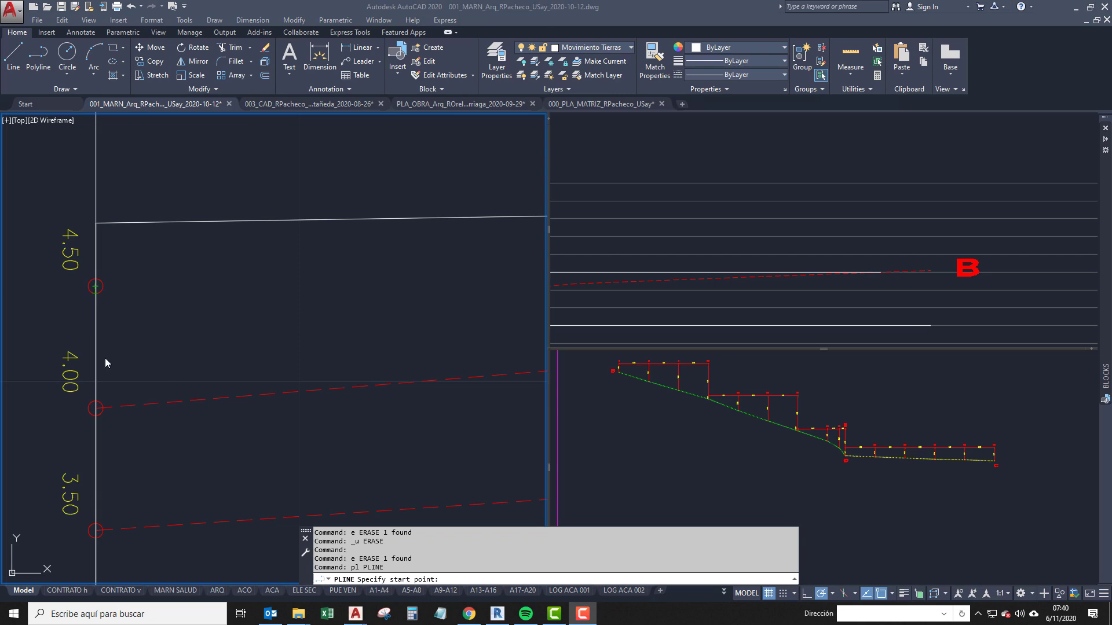
# Draw a polyline from the center of the left edge's 4.50 marker to the nearest point on the plan's upper edge.
pyautogui.scroll(5, 97, 299)
pyautogui.click(96, 300)
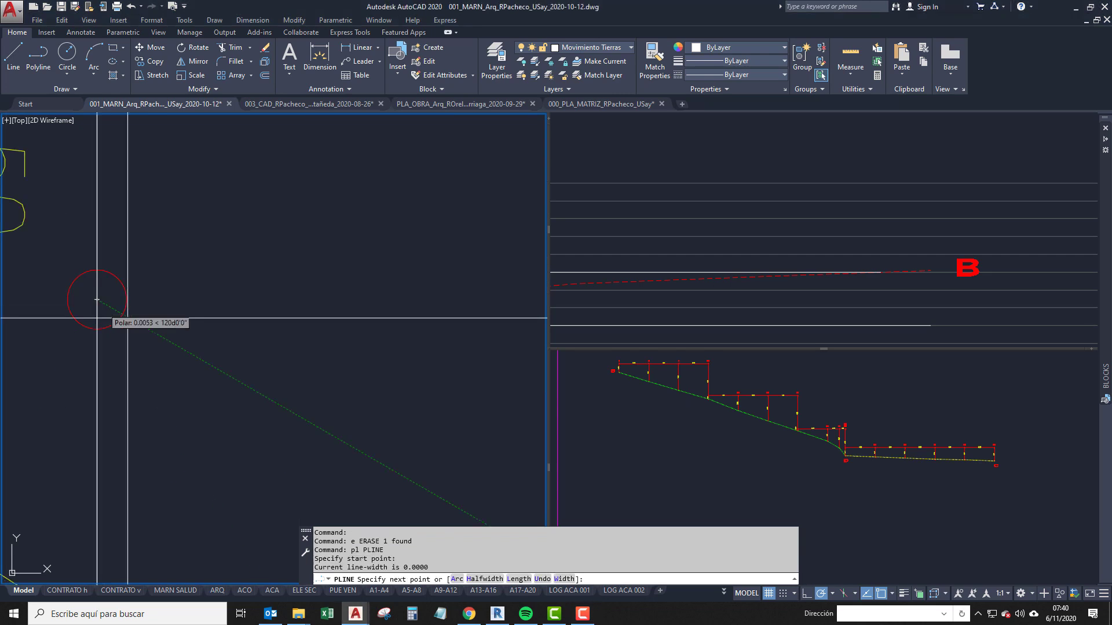
pyautogui.scroll(-5, 236, 322)
pyautogui.write('n')
pyautogui.scroll(-2, 300, 322)
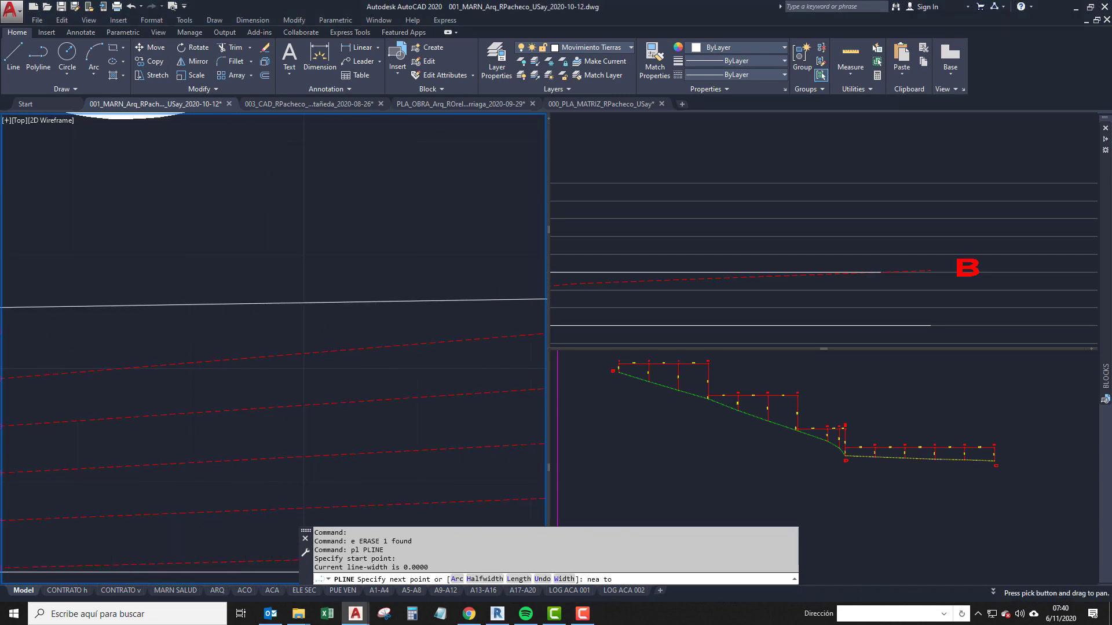
pyautogui.write('ea')
pyautogui.press('Return')
pyautogui.moveTo(328, 303); pyautogui.dragTo(183, 302, button='middle')
pyautogui.click(188, 303)
# Copy the left edge's 4.50 level marker to the new polyline's end on the plan's upper edge.
pyautogui.scroll(6, 192, 348)
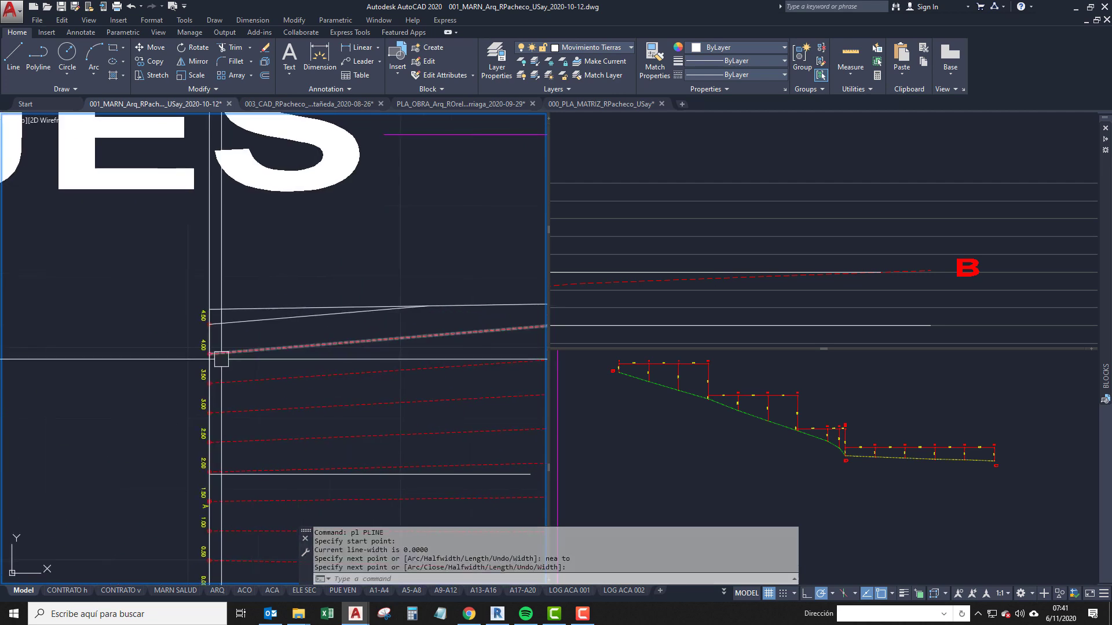
pyautogui.moveTo(384, 297); pyautogui.dragTo(290, 397, button='middle')
pyautogui.scroll(4, 290, 397)
pyautogui.write('cc')
pyautogui.press('space')
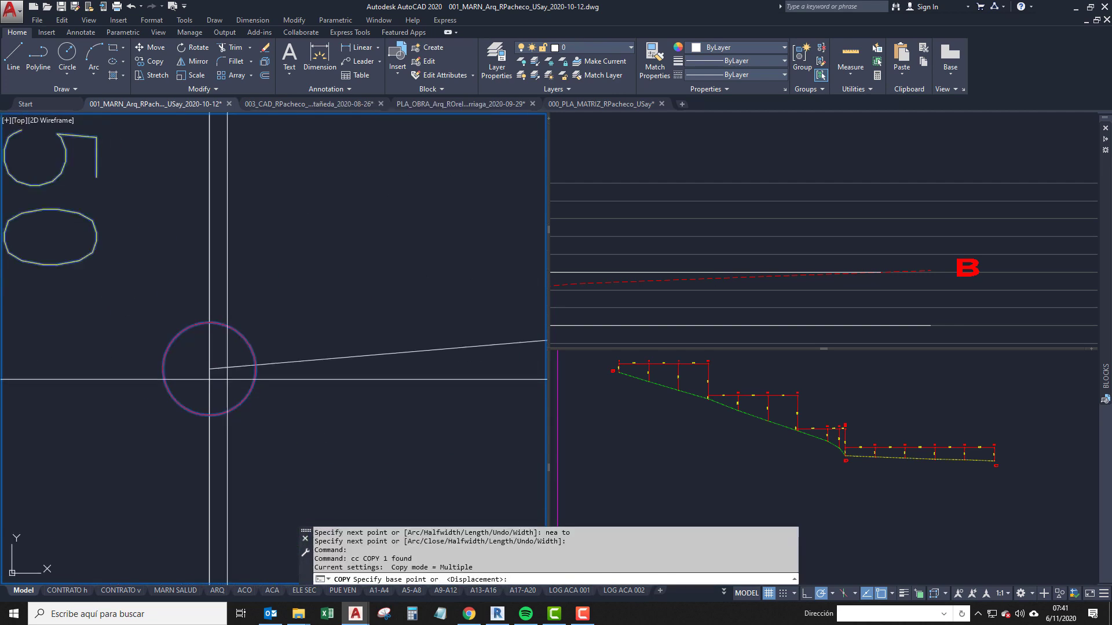
pyautogui.click(209, 371)
pyautogui.moveTo(34, 384); pyautogui.dragTo(42, 376, button='middle')
pyautogui.scroll(-8, 86, 382)
pyautogui.moveTo(399, 370); pyautogui.dragTo(126, 400, button='middle')
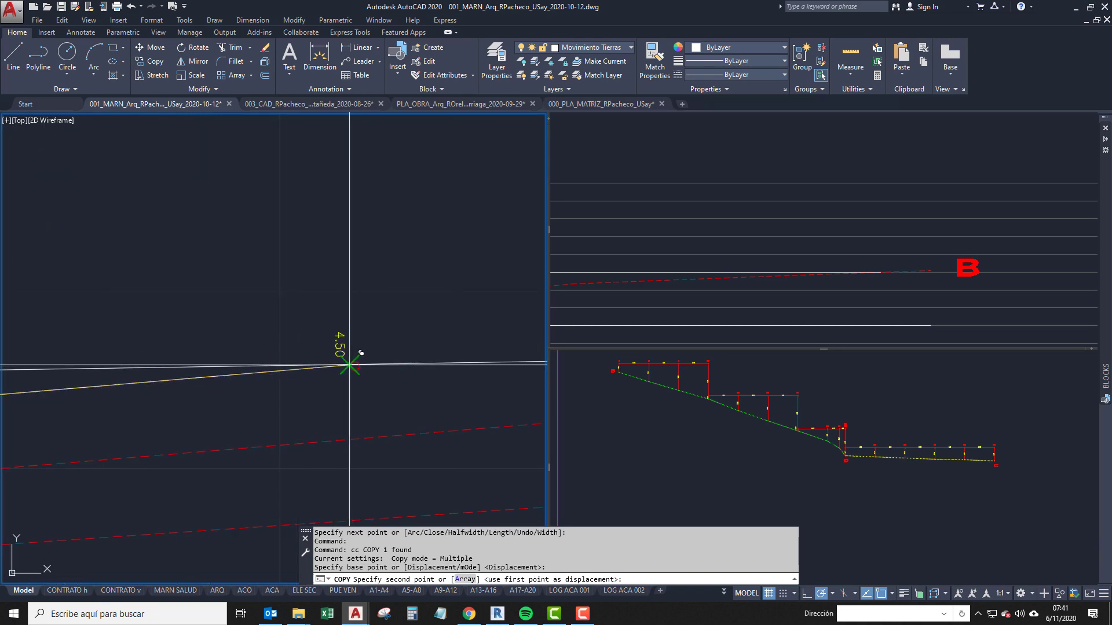
pyautogui.click(349, 364)
pyautogui.press('space')
# Match the new 4.50 polyline's properties to the red dashed 4.00 level line.
pyautogui.scroll(2, 349, 366)
pyautogui.scroll(-7, 328, 359)
pyautogui.moveTo(204, 367); pyautogui.dragTo(258, 369, button='middle')
pyautogui.write('m')
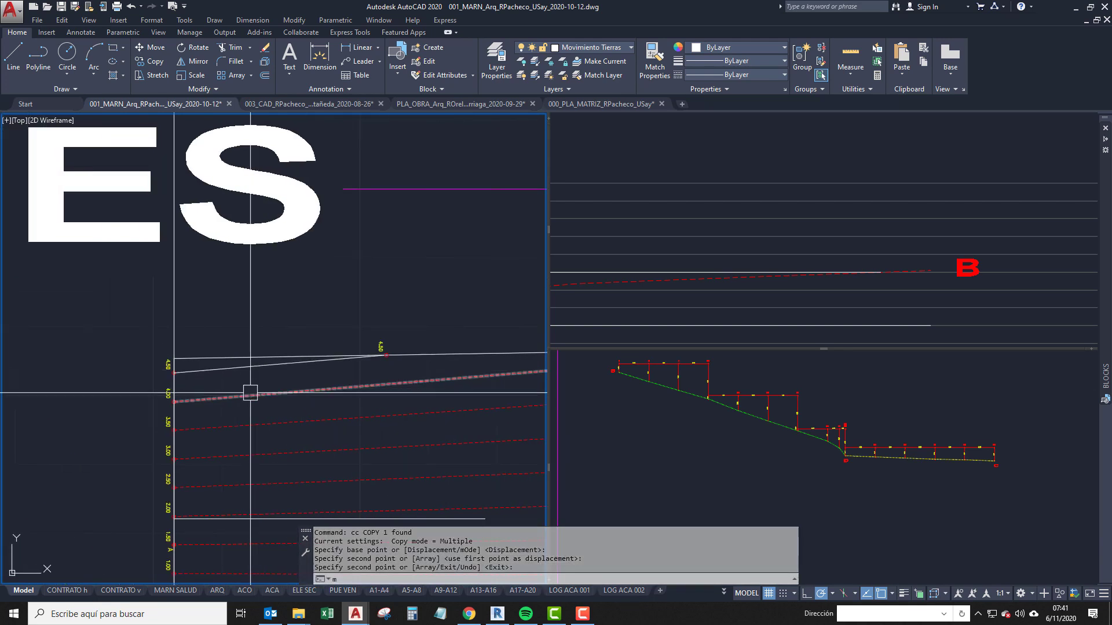
pyautogui.write('a')
pyautogui.press('space')
pyautogui.click(251, 394)
pyautogui.click(231, 371)
pyautogui.moveTo(363, 371); pyautogui.dragTo(273, 312, button='middle')
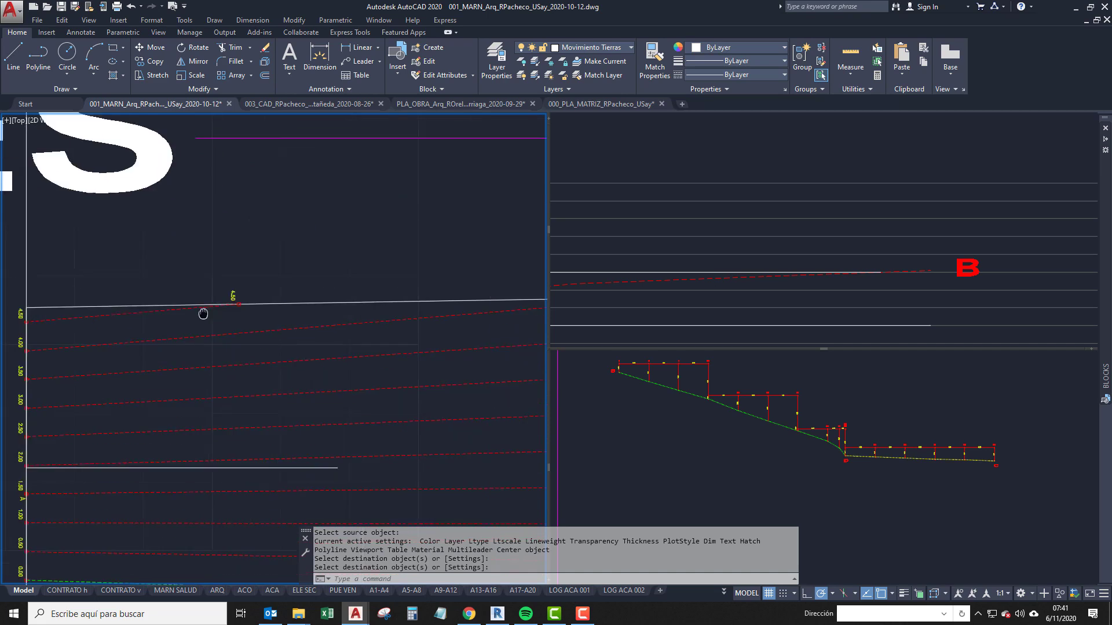
pyautogui.scroll(-2, 193, 336)
pyautogui.scroll(2, 142, 311)
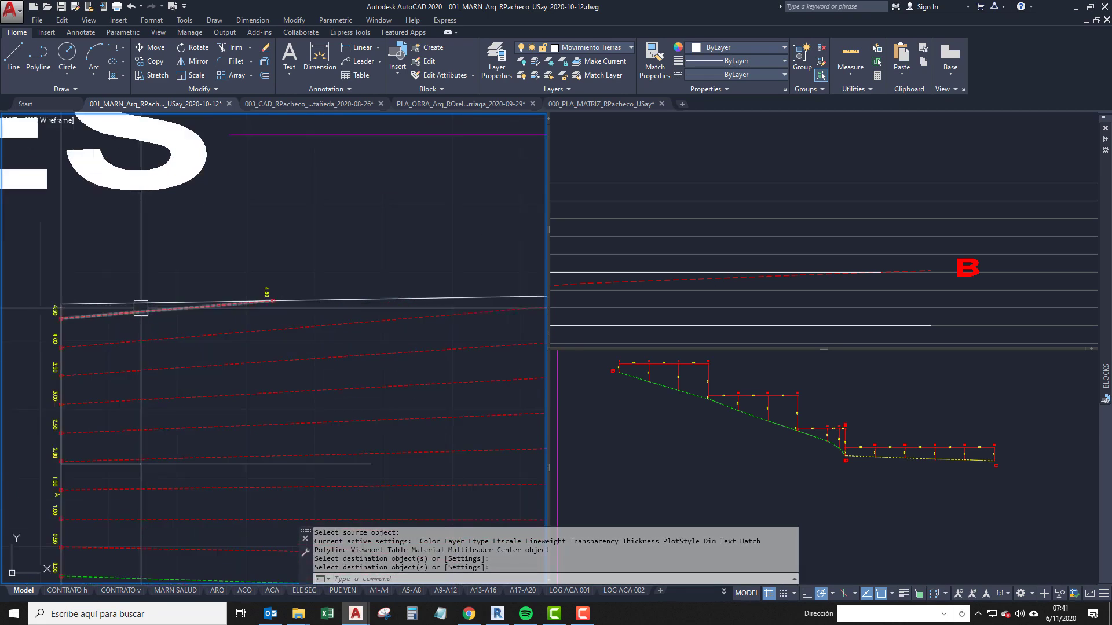
# Copy the red dashed 4.00 level line from its left-edge marker to the center of the 4.50 marker.
pyautogui.moveTo(179, 398); pyautogui.dragTo(211, 393, button='middle')
pyautogui.scroll(2, 118, 383)
pyautogui.click(163, 377)
pyautogui.scroll(2, 92, 391)
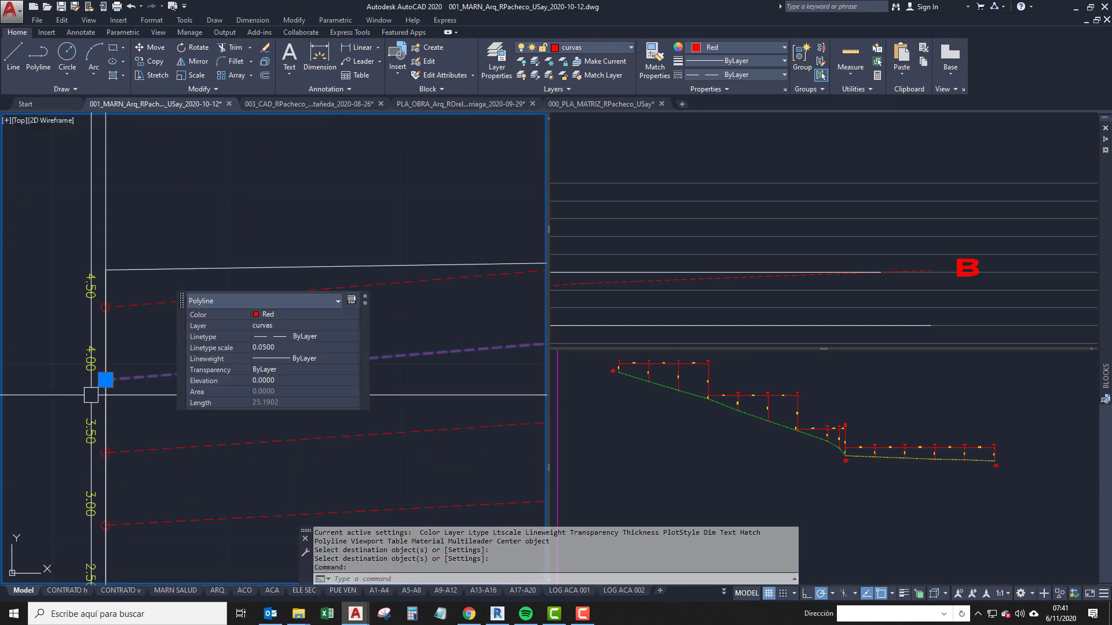
pyautogui.write('cc')
pyautogui.press('space')
pyautogui.scroll(8, 92, 392)
pyautogui.click(156, 339)
pyautogui.scroll(-2, 177, 497)
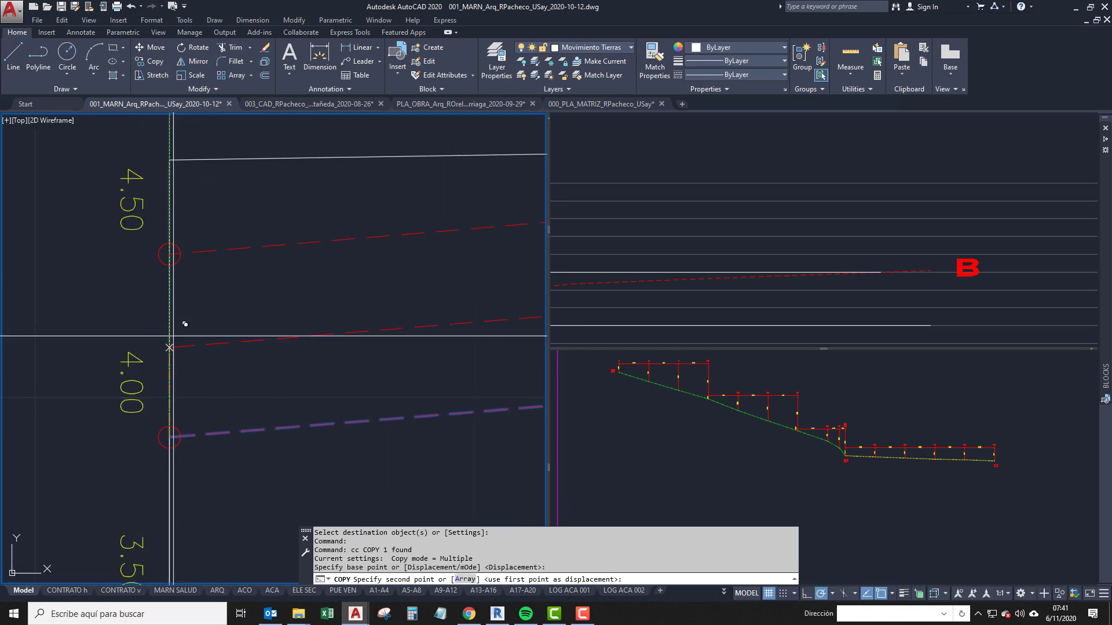
pyautogui.scroll(1, 168, 255)
pyautogui.click(172, 256)
pyautogui.click(172, 256)
pyautogui.scroll(-4, 163, 327)
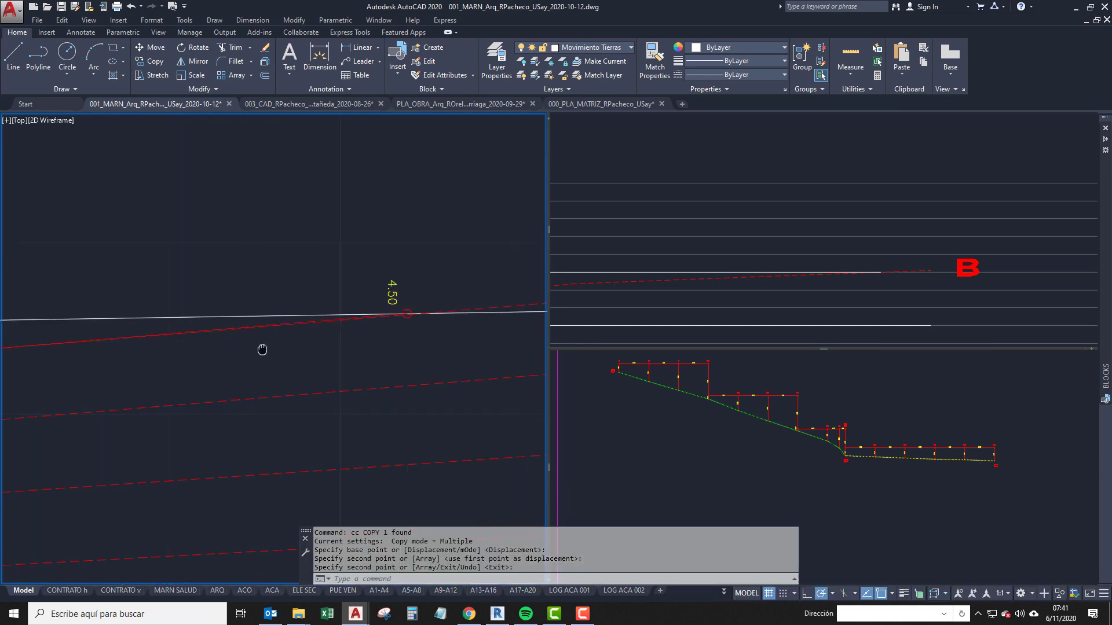
pyautogui.press('Escape')
pyautogui.press('Escape')
# Erase the hand-drawn 4.50 polyline, keeping the copied level line.
pyautogui.scroll(3, 253, 313)
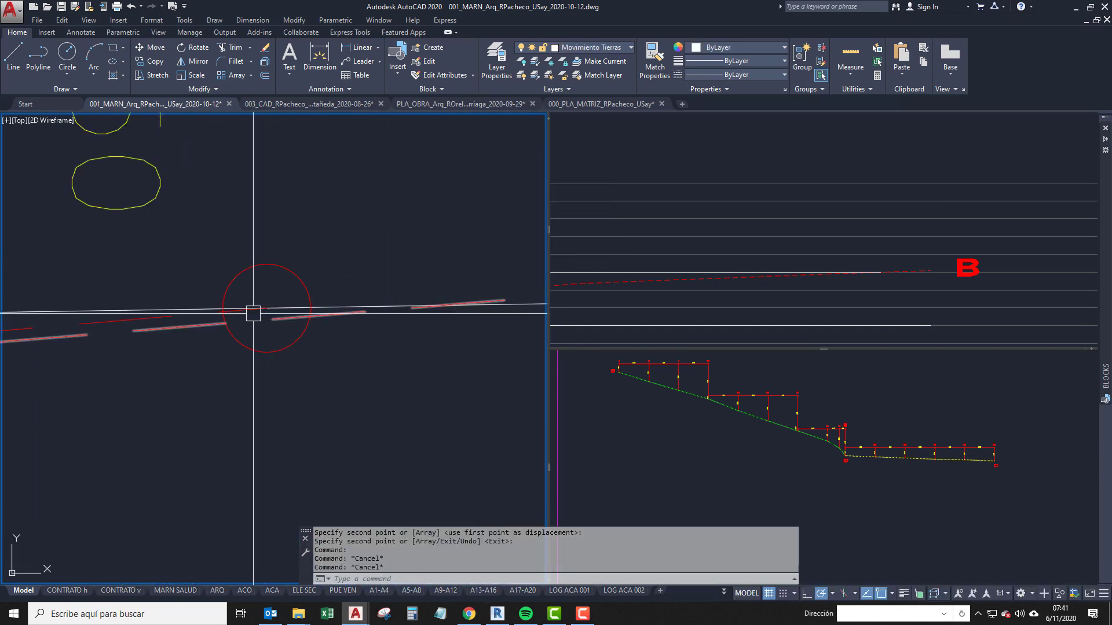
pyautogui.click(265, 311)
pyautogui.write('e')
pyautogui.press('space')
# Move the upper edge's 4.50 marker to the intersection of the copied level line with that edge.
pyautogui.click(310, 313)
pyautogui.click(266, 308)
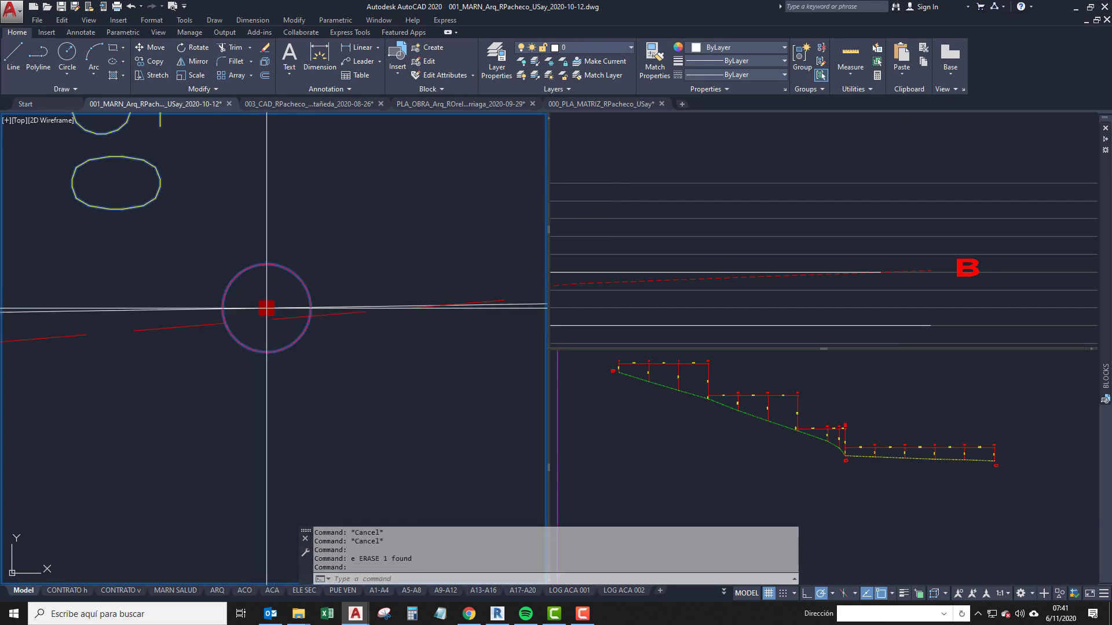
pyautogui.scroll(4, 406, 308)
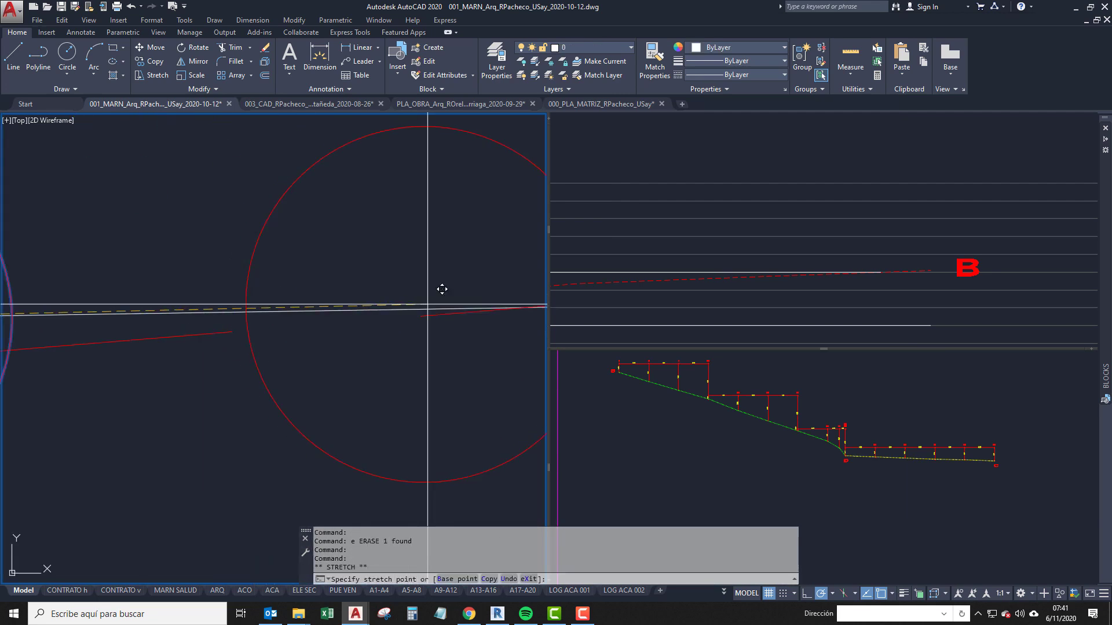
pyautogui.scroll(-3, 461, 314)
pyautogui.moveTo(492, 313); pyautogui.dragTo(330, 328, button='middle')
pyautogui.scroll(2, 349, 316)
pyautogui.click(335, 318)
pyautogui.scroll(-5, 332, 313)
pyautogui.press('Escape')
# Trim the copied 4.50 level line where it extends beyond the plan's upper edge.
pyautogui.scroll(3, 347, 336)
pyautogui.write('tr')
pyautogui.press('space')
pyautogui.click(399, 349)
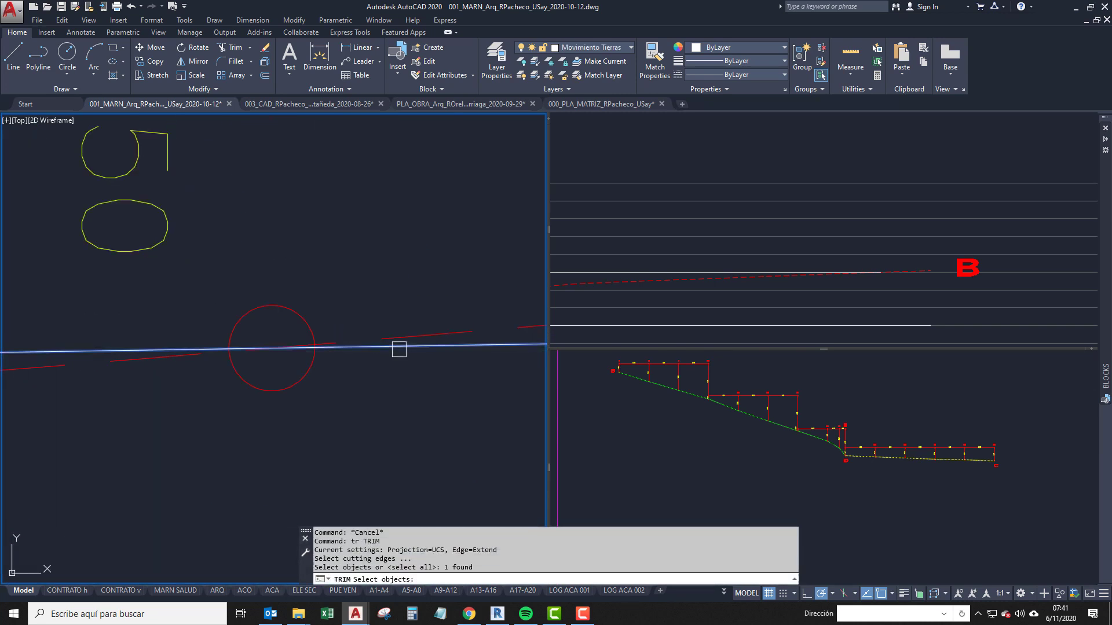
pyautogui.press('space')
pyautogui.scroll(-3, 278, 312)
pyautogui.scroll(-3, 441, 262)
pyautogui.moveTo(225, 252); pyautogui.dragTo(193, 241, button='middle')
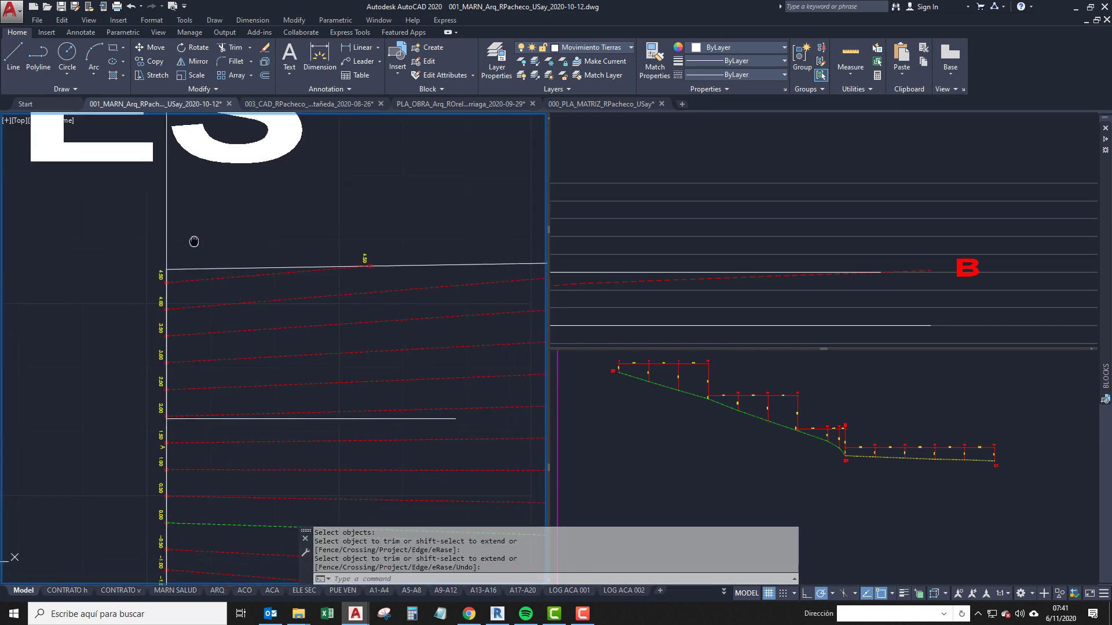
pyautogui.scroll(-1, 193, 241)
# Erase the leftover objects near the upper-right corner of the BLOQUES plan.
pyautogui.moveTo(241, 342)
pyautogui.mouseDown(button='middle')
pyautogui.moveTo(200, 282)
pyautogui.moveTo(179, 348)
pyautogui.mouseUp(button='middle')
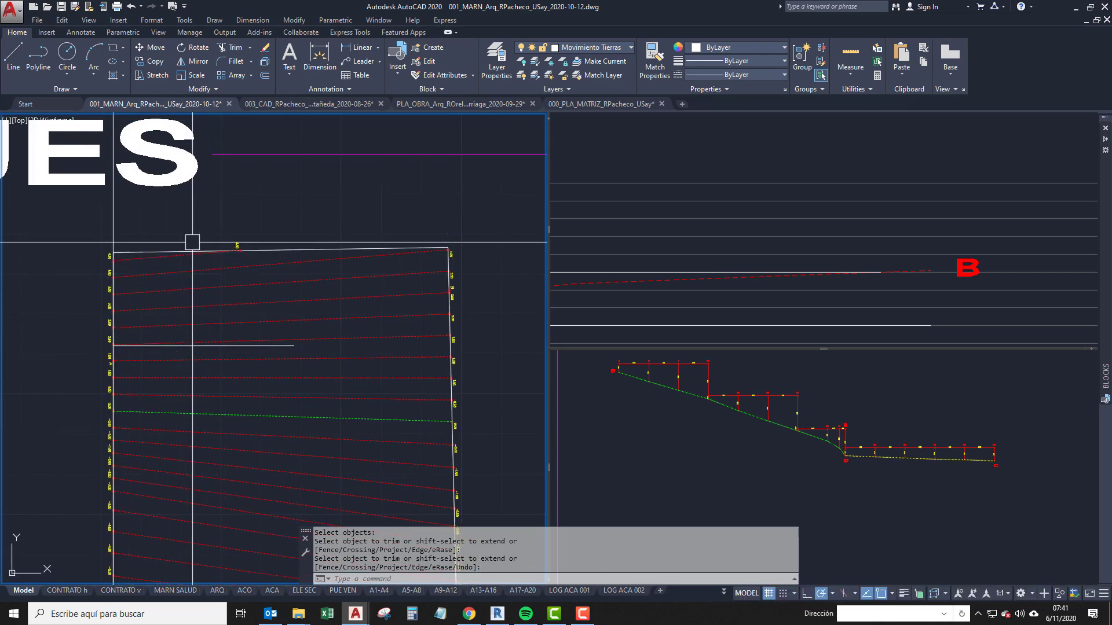
pyautogui.scroll(3, 396, 263)
pyautogui.moveTo(426, 239)
pyautogui.mouseDown(button='middle')
pyautogui.moveTo(395, 263)
pyautogui.moveTo(394, 290)
pyautogui.mouseUp(button='middle')
pyautogui.write('e')
pyautogui.press('space')
pyautogui.scroll(-4, 447, 224)
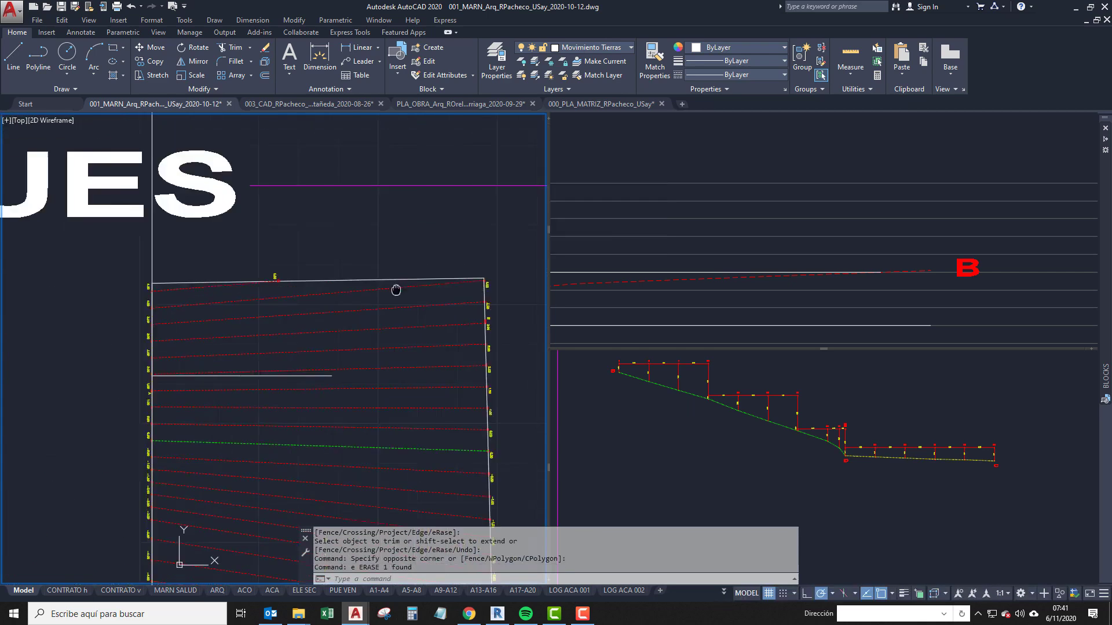
pyautogui.scroll(6, 185, 291)
pyautogui.scroll(-4, 251, 290)
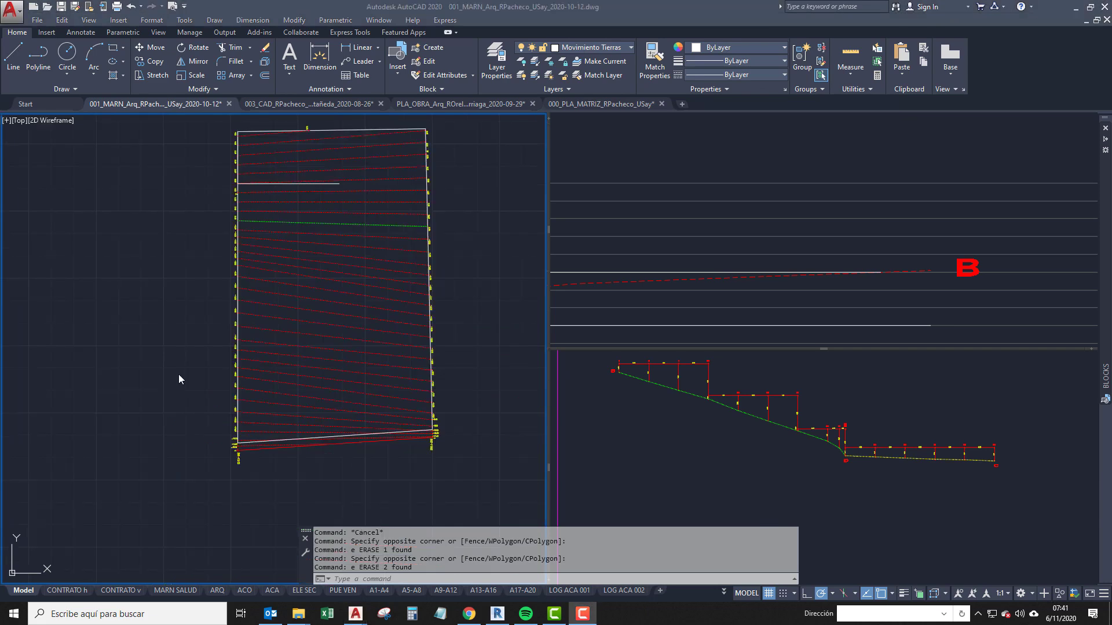
# Review the level lines and edge markers across the whole BLOQUES plan, from its upper edge to its lower edge.
pyautogui.click(179, 375)
pyautogui.moveTo(227, 339); pyautogui.dragTo(180, 420, button='middle')
pyautogui.scroll(3, 213, 417)
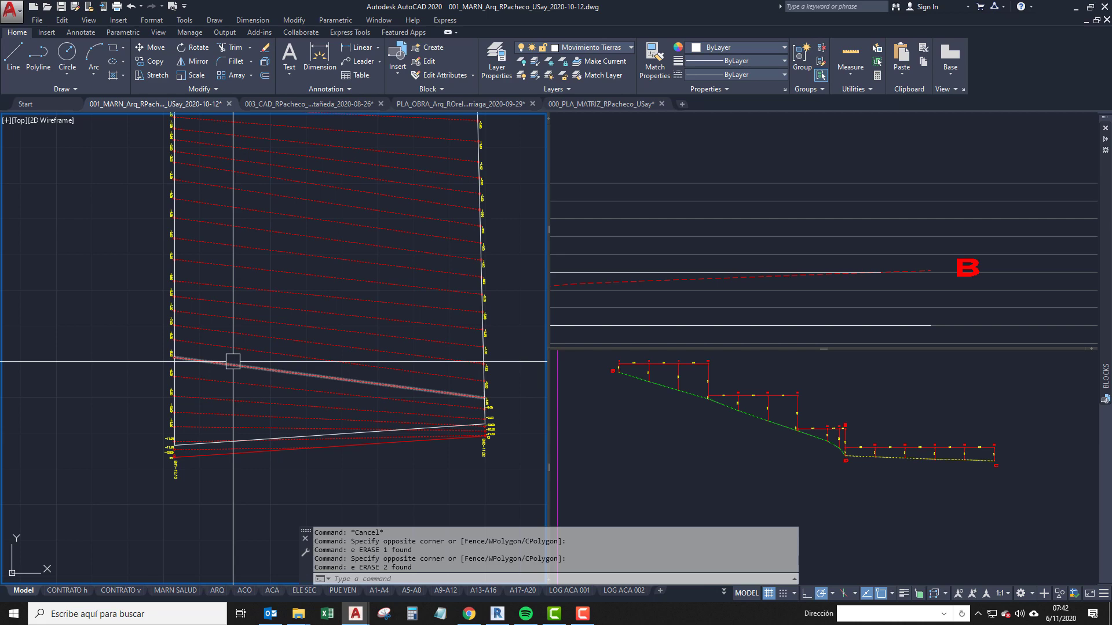
pyautogui.moveTo(248, 303); pyautogui.dragTo(231, 278, button='middle')
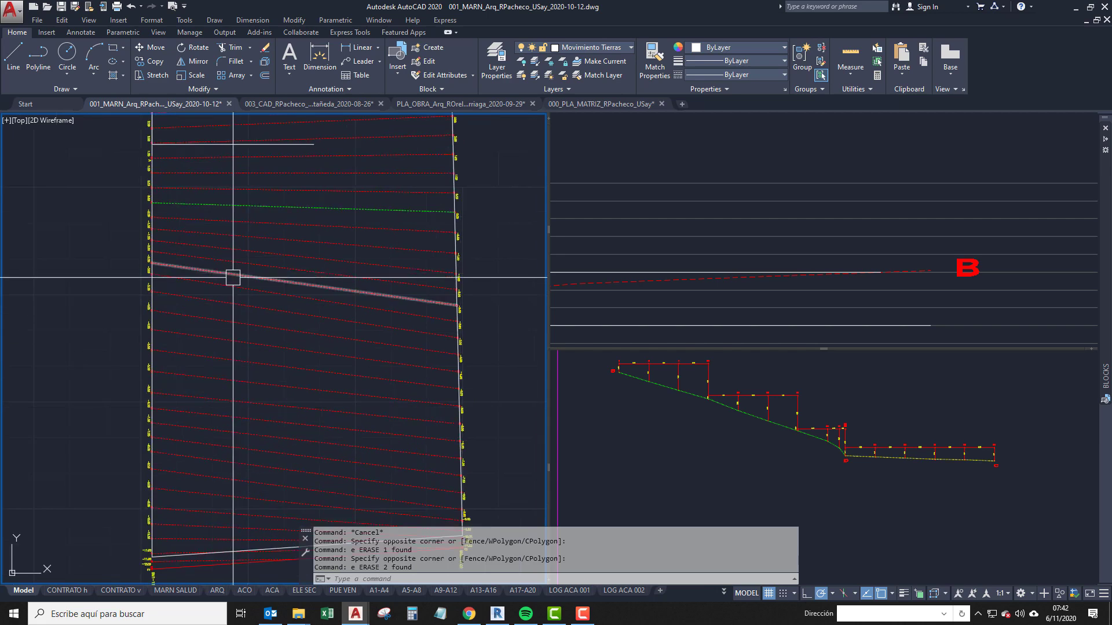
pyautogui.scroll(-2, 255, 318)
pyautogui.scroll(-3, 242, 383)
pyautogui.scroll(-2, 243, 383)
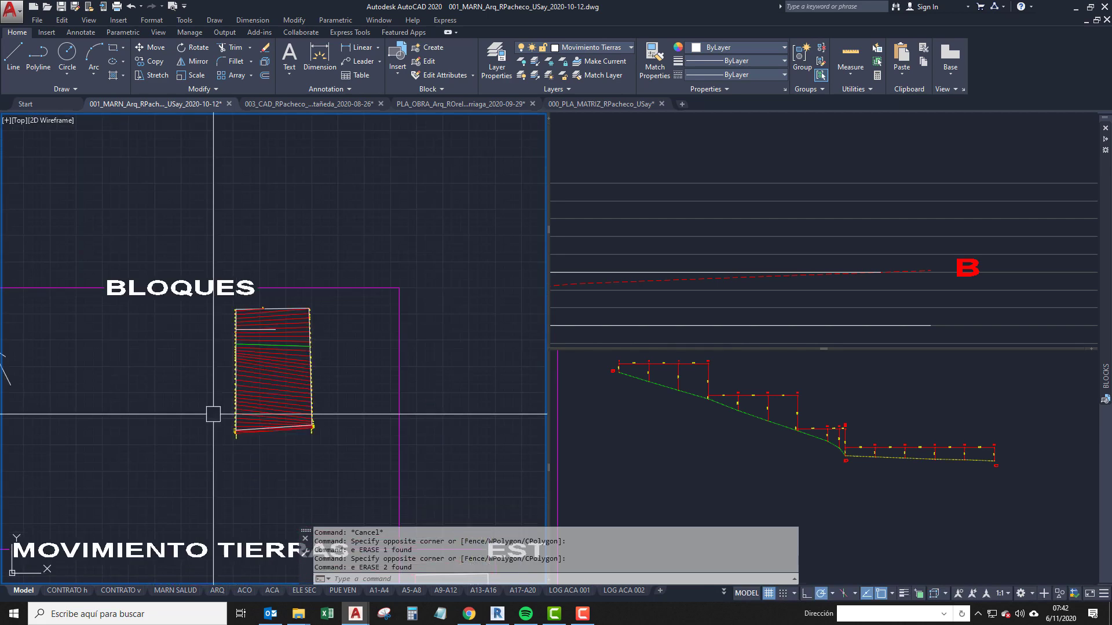
pyautogui.moveTo(216, 414); pyautogui.dragTo(320, 307, button='middle')
pyautogui.scroll(1, 293, 357)
pyautogui.scroll(1, 252, 271)
pyautogui.scroll(-3, 252, 271)
pyautogui.scroll(-2, 260, 392)
pyautogui.scroll(3, 327, 283)
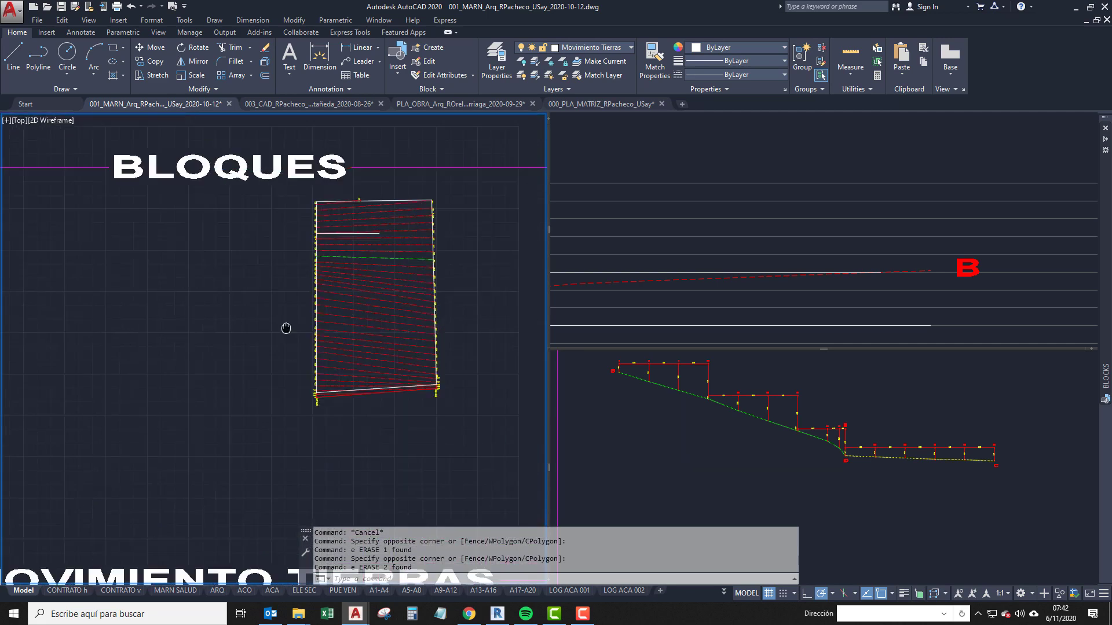
pyautogui.moveTo(383, 259); pyautogui.dragTo(347, 303, button='middle')
pyautogui.scroll(2, 315, 337)
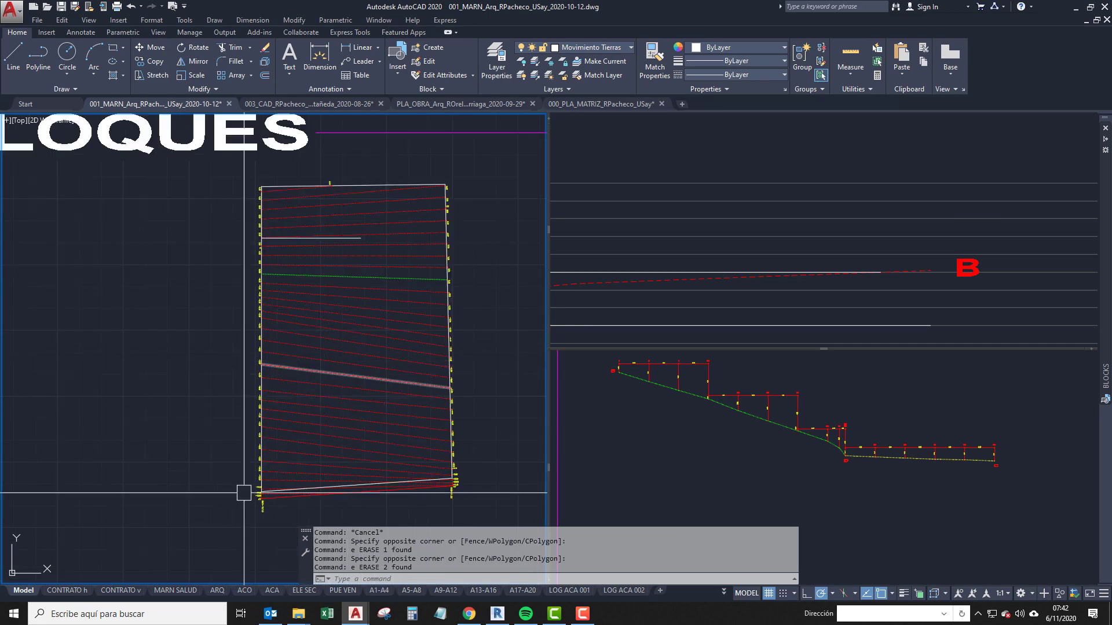
# Try rotating the whole BLOQUES plan 270° about a point beside its left edge, and undo the rotation.
pyautogui.click(218, 520)
pyautogui.click(542, 169)
pyautogui.write('r')
pyautogui.press('Return')
pyautogui.click(254, 366)
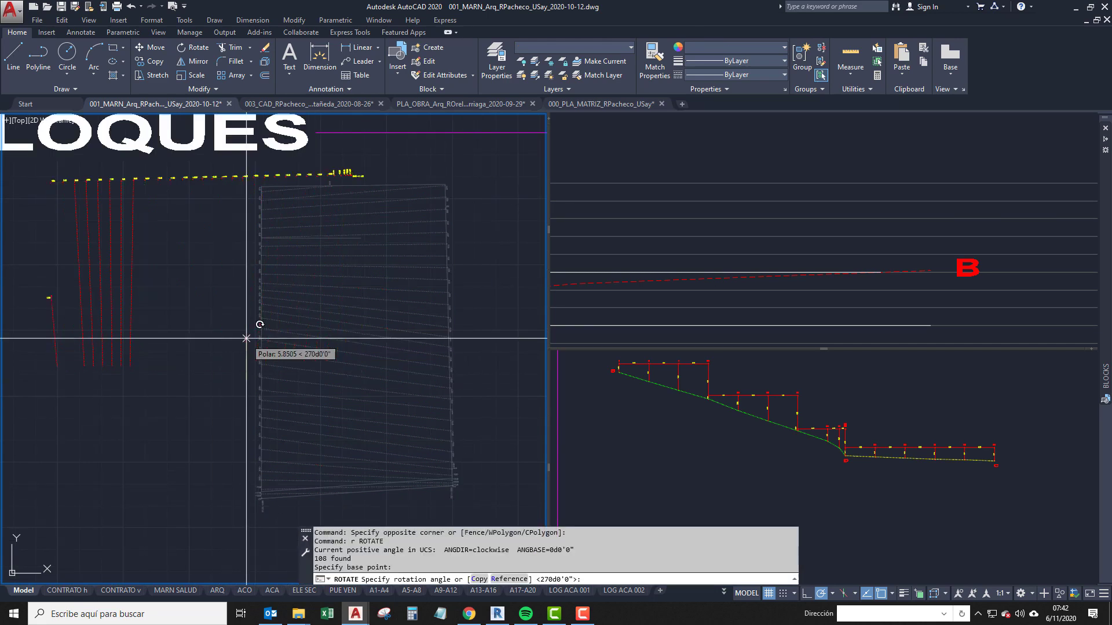
pyautogui.press('Return')
pyautogui.hotkey('ctrl', 'z')
pyautogui.scroll(3, 173, 272)
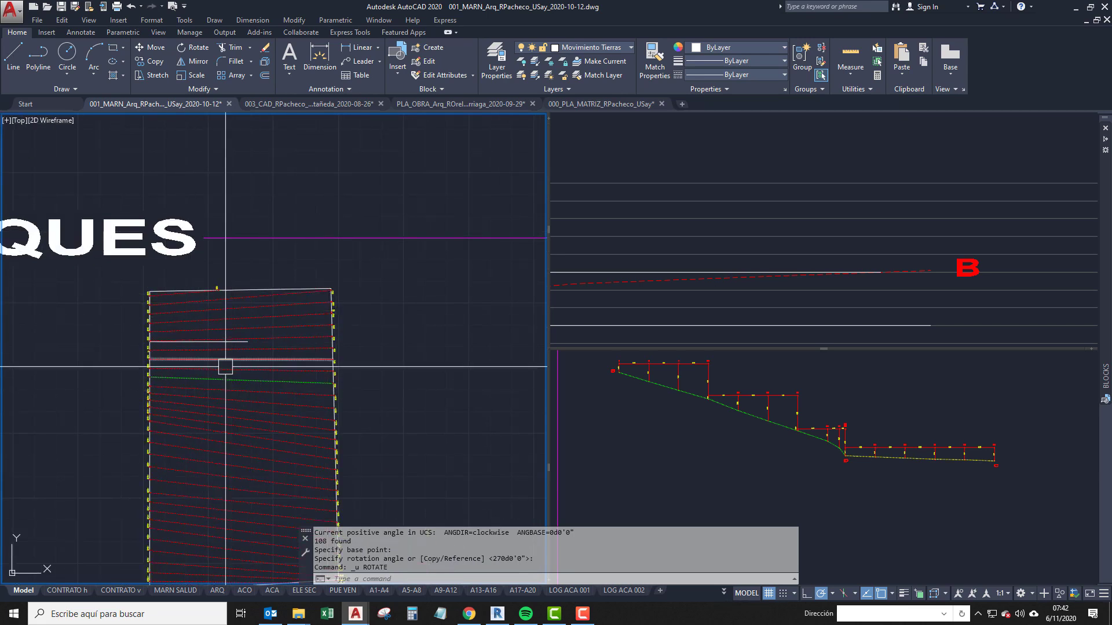
pyautogui.moveTo(226, 367); pyautogui.dragTo(214, 280, button='middle')
pyautogui.scroll(-6, 193, 295)
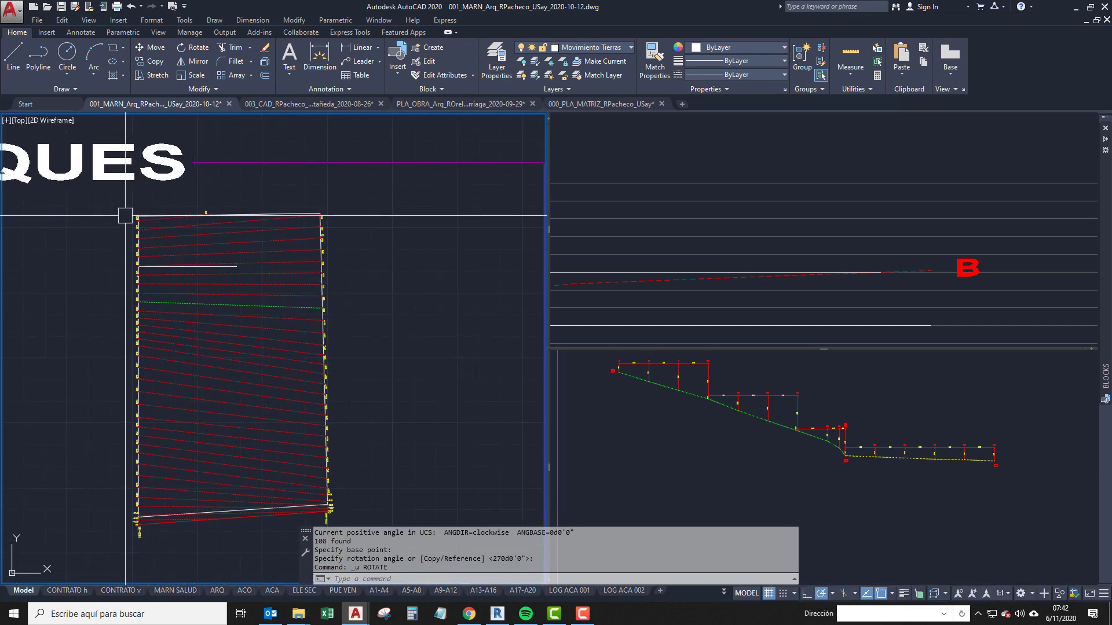
# Review the level lines in the upper part of the BLOQUES plan.
pyautogui.moveTo(208, 285); pyautogui.dragTo(200, 290, button='middle')
pyautogui.scroll(6, 200, 290)
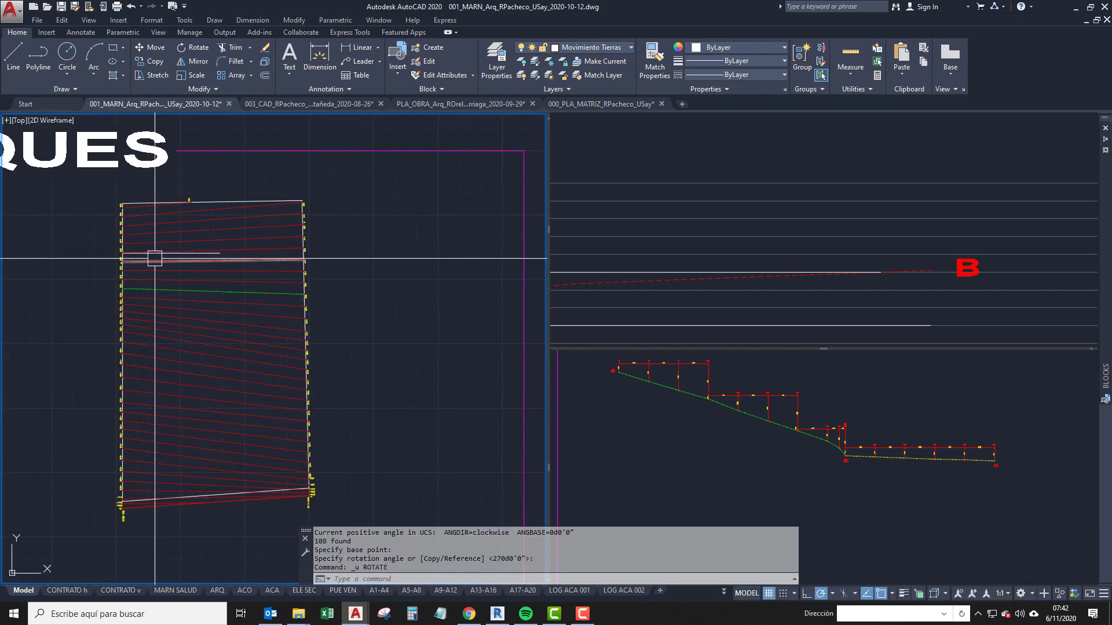
pyautogui.moveTo(271, 386); pyautogui.dragTo(441, 322, button='middle')
pyautogui.moveTo(418, 243); pyautogui.dragTo(341, 280, button='middle')
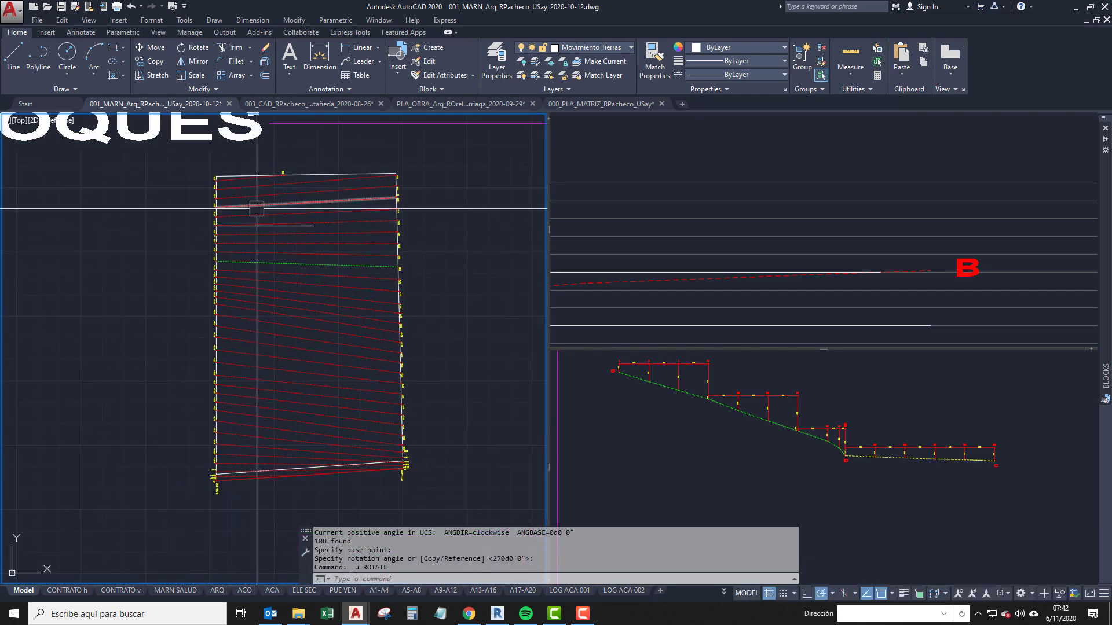
pyautogui.moveTo(230, 227); pyautogui.dragTo(217, 281, button='middle')
pyautogui.scroll(4, 217, 280)
pyautogui.scroll(-6, 216, 291)
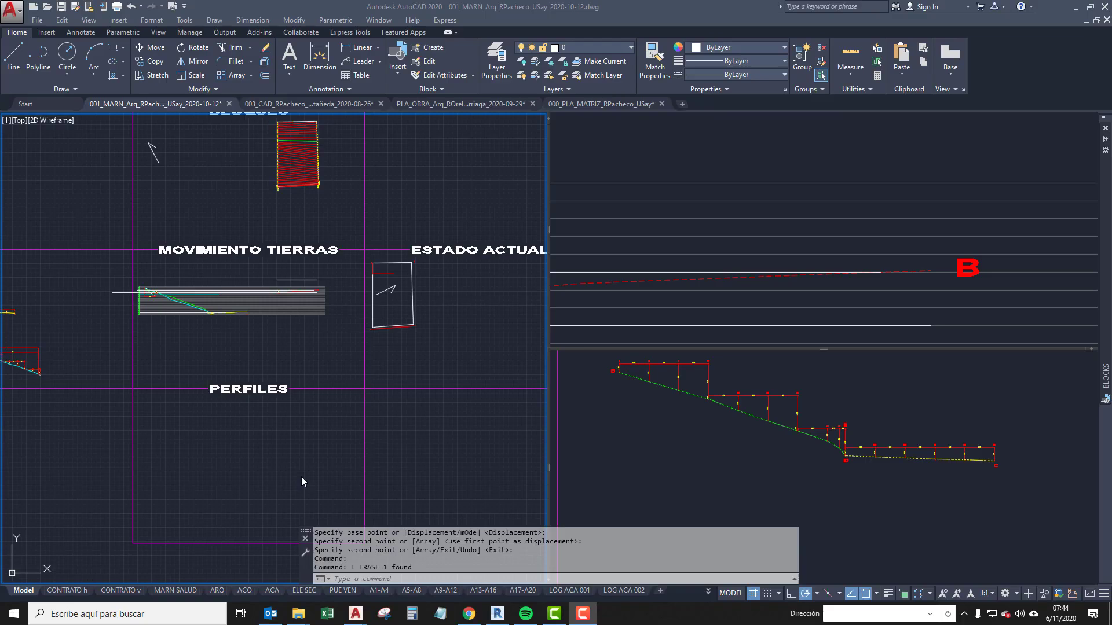
# Copy the floor plan external reference from the ARQUITECTURA frame into the MOVIMIENTO TIERRAS frame, using matching frame corners as the reference points.
pyautogui.scroll(-3, 300, 404)
pyautogui.scroll(2, 355, 378)
pyautogui.scroll(2, 223, 390)
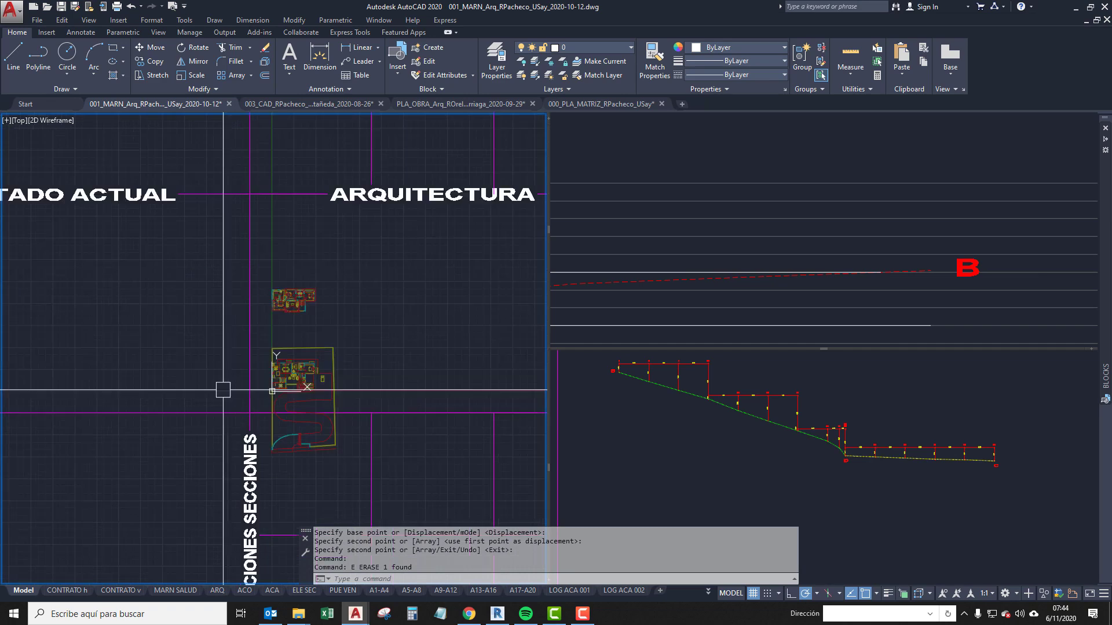
pyautogui.scroll(3, 291, 330)
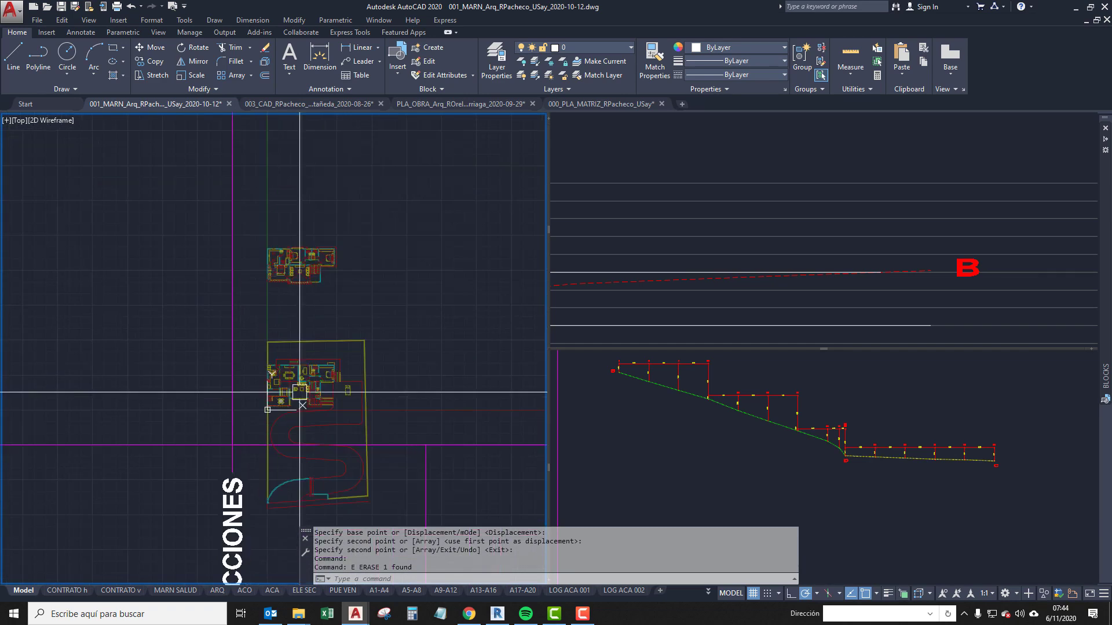
pyautogui.click(314, 357)
pyautogui.scroll(3, 279, 392)
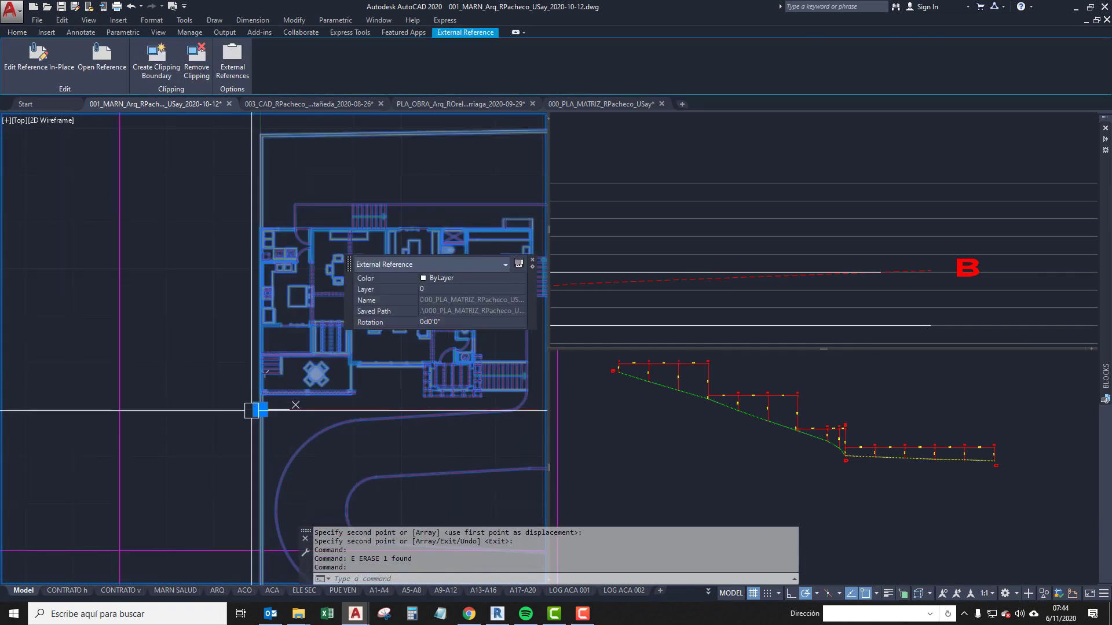
pyautogui.scroll(-2, 257, 412)
pyautogui.moveTo(231, 450); pyautogui.dragTo(422, 424, button='middle')
pyautogui.scroll(4, 271, 421)
pyautogui.scroll(-2, 270, 429)
pyautogui.write('cc')
pyautogui.press('space')
pyautogui.click(220, 449)
pyautogui.scroll(-6, 338, 404)
pyautogui.moveTo(133, 423); pyautogui.dragTo(498, 423, button='middle')
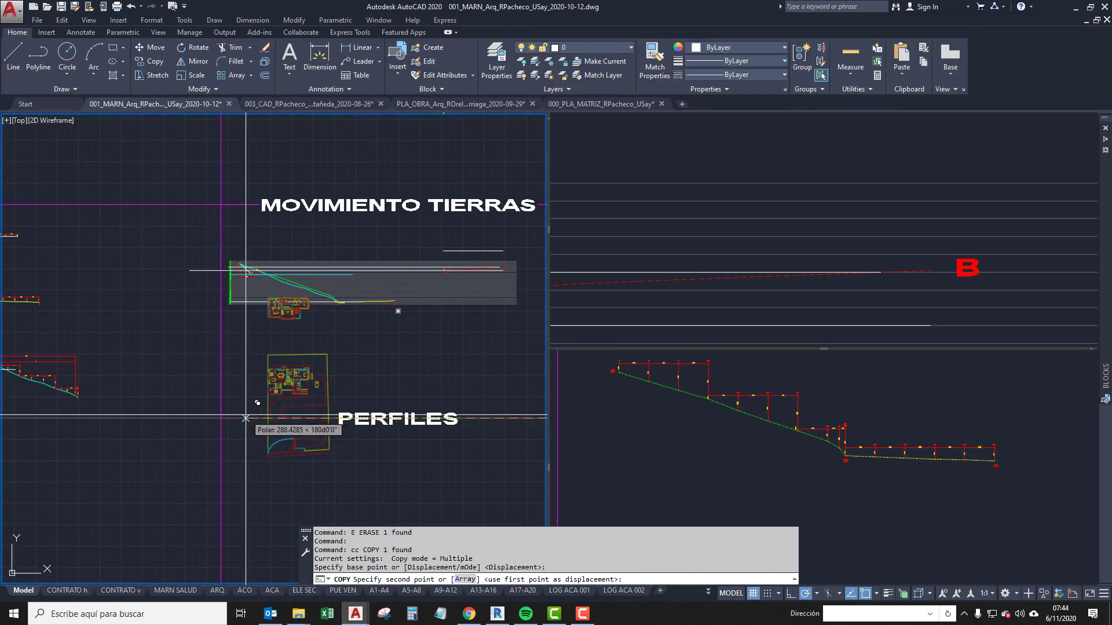
pyautogui.moveTo(246, 419); pyautogui.dragTo(303, 424, button='middle')
pyautogui.scroll(-2, 303, 424)
pyautogui.scroll(2, 289, 441)
pyautogui.scroll(2, 287, 405)
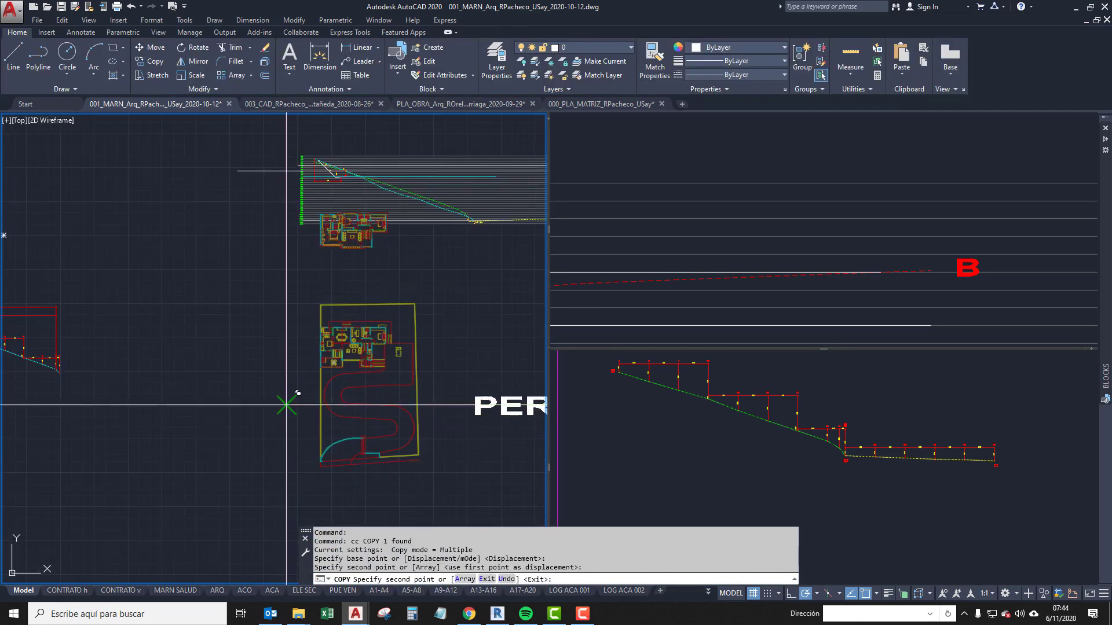
pyautogui.press('Return')
# Move the whole MOVIMIENTO TIERRAS profile drawing straight up, clear of the copied floor plans.
pyautogui.scroll(-2, 255, 347)
pyautogui.moveTo(233, 374); pyautogui.dragTo(181, 461, button='middle')
pyautogui.click(156, 375)
pyautogui.moveTo(503, 303); pyautogui.dragTo(405, 328, button='middle')
pyautogui.click(458, 291)
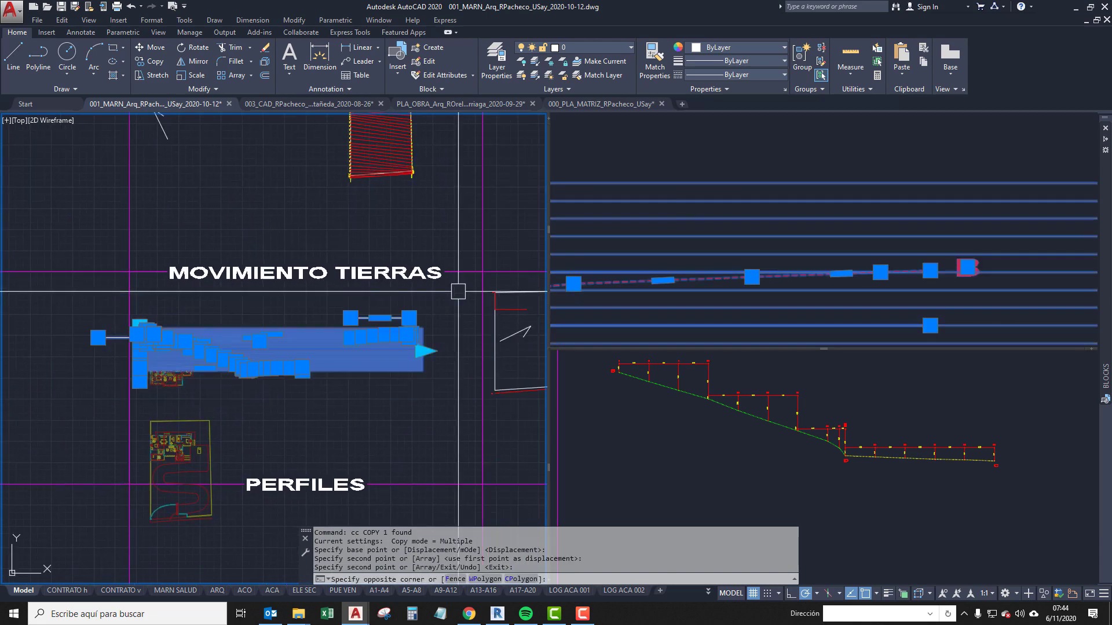
pyautogui.write('m')
pyautogui.moveTo(473, 177); pyautogui.dragTo(487, 198, button='middle')
pyautogui.scroll(2, 369, 407)
pyautogui.press('Return')
pyautogui.click(367, 445)
pyautogui.click(366, 400)
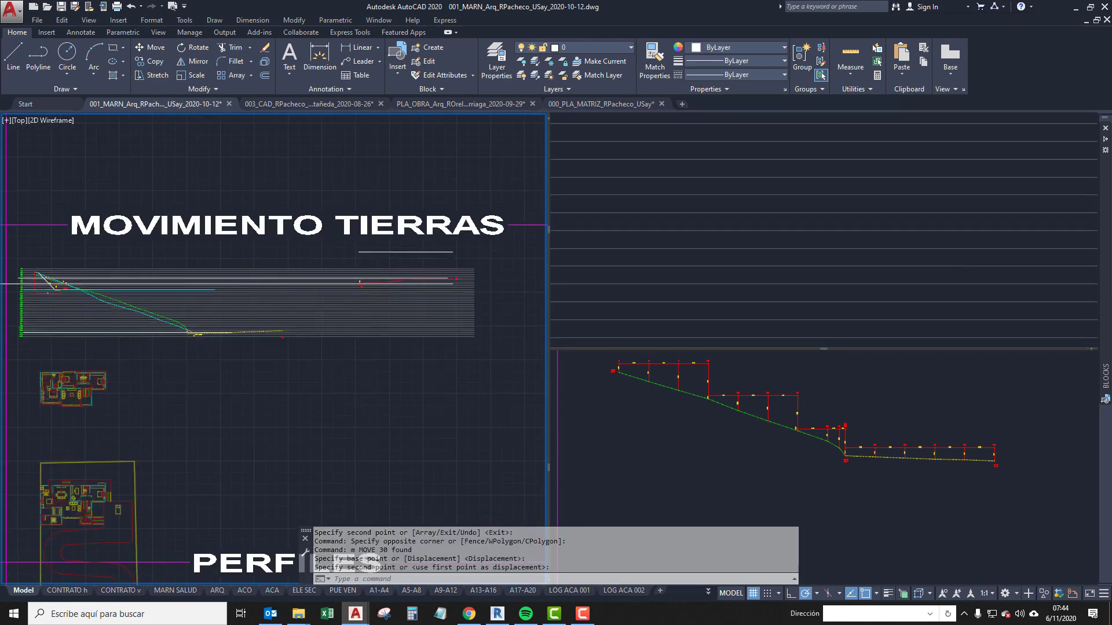
pyautogui.scroll(-3, 323, 334)
pyautogui.scroll(1, 323, 334)
pyautogui.click(405, 221)
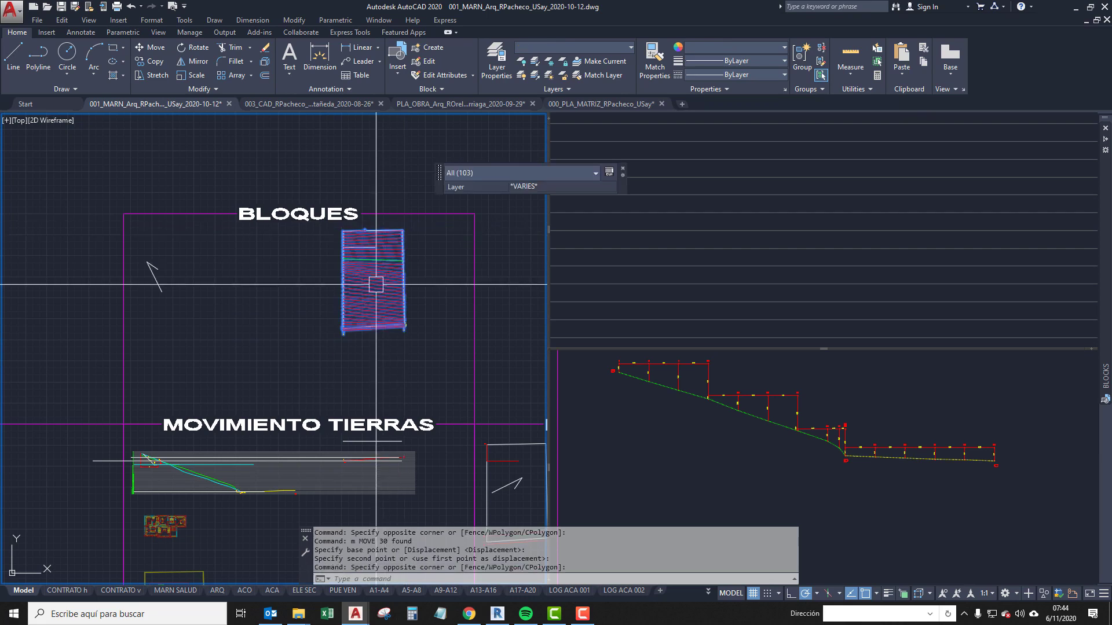
pyautogui.press('Escape')
pyautogui.press('Escape')
# Move the whole BLOQUES level plan onto the copied site plan, matching their upper-left boundary corners.
pyautogui.click(333, 362)
pyautogui.click(440, 201)
pyautogui.scroll(2, 353, 306)
pyautogui.write('m')
pyautogui.press('Return')
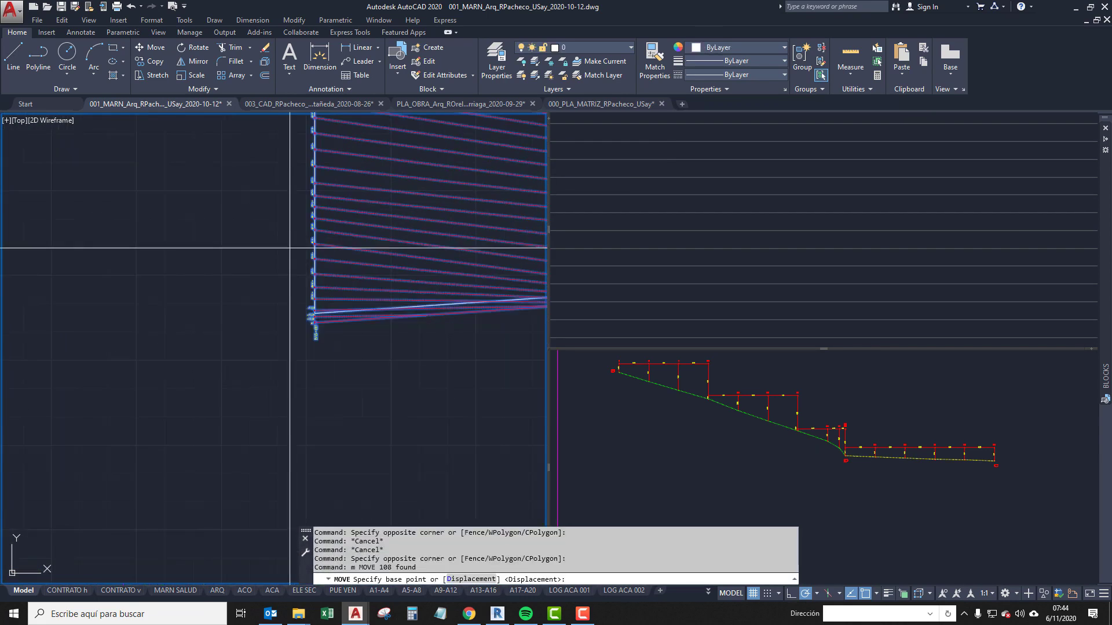
pyautogui.scroll(4, 333, 301)
pyautogui.click(417, 290)
pyautogui.scroll(-5, 400, 301)
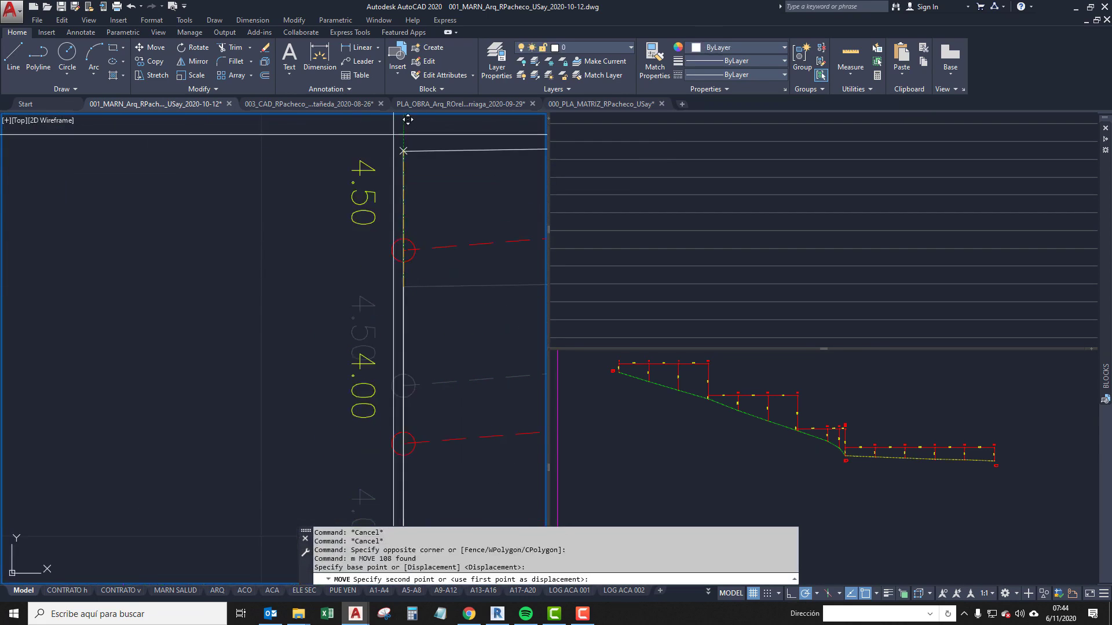
pyautogui.scroll(3, 320, 331)
pyautogui.scroll(5, 320, 331)
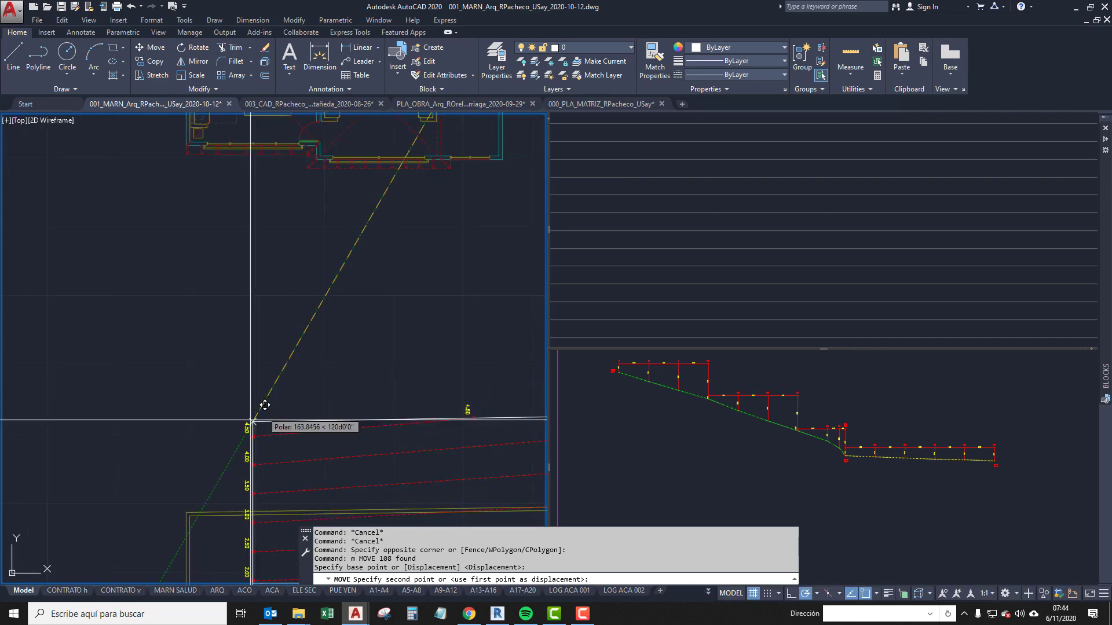
pyautogui.click(297, 261)
# Examine how the level lines and boundary align with the house and driveway across the whole site plan.
pyautogui.scroll(-5, 384, 223)
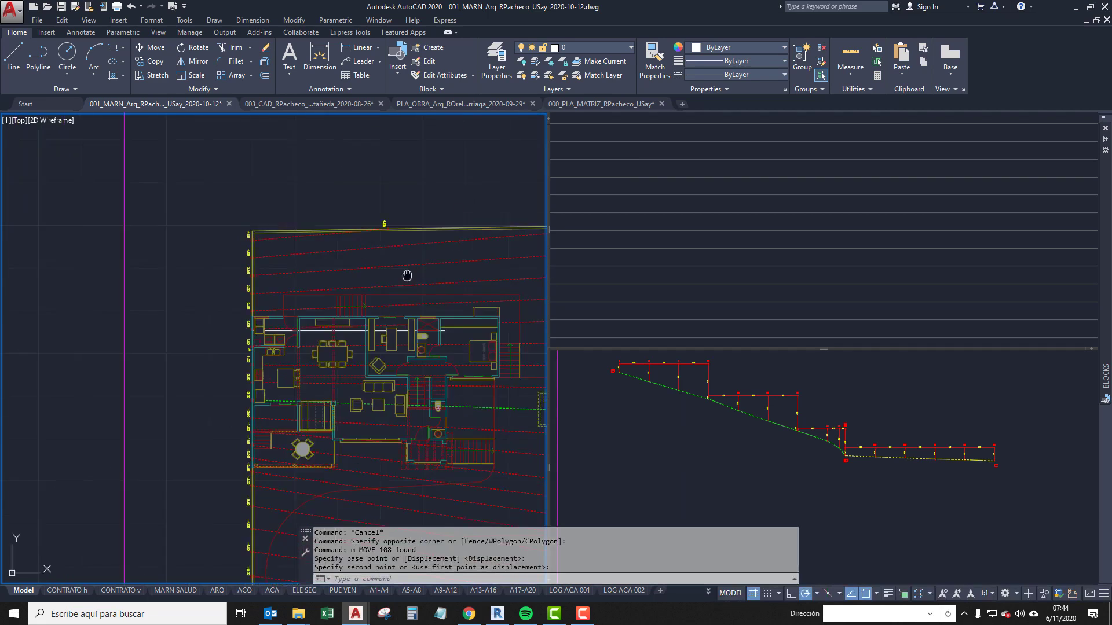
pyautogui.scroll(1, 390, 293)
pyautogui.moveTo(238, 522); pyautogui.dragTo(266, 355, button='middle')
pyautogui.scroll(-2, 266, 355)
pyautogui.moveTo(239, 430); pyautogui.dragTo(276, 317, button='middle')
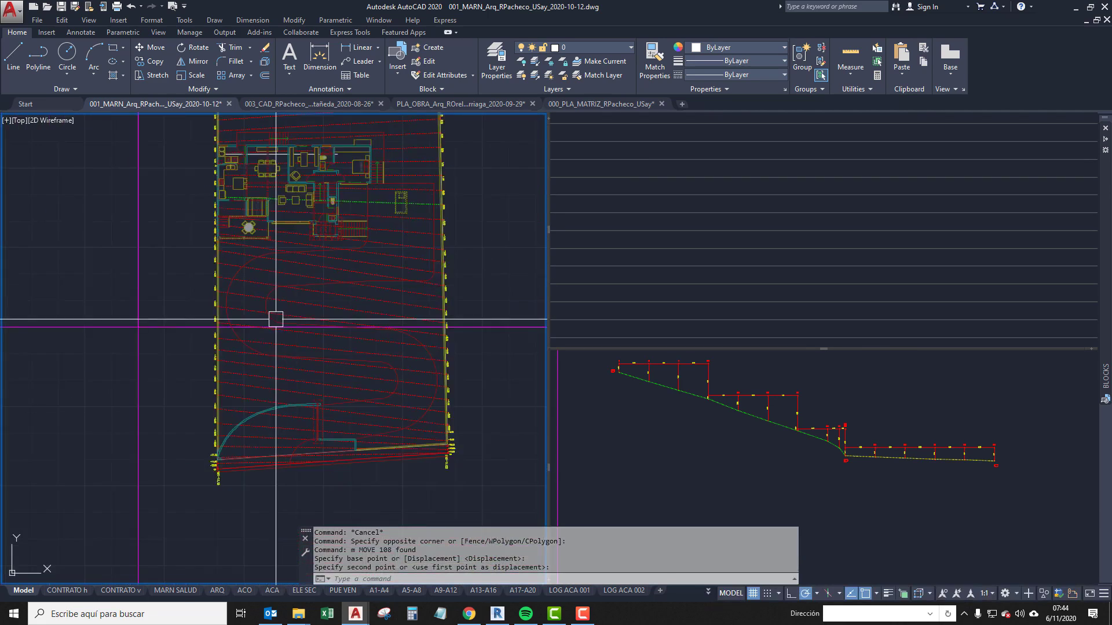
pyautogui.moveTo(271, 420); pyautogui.dragTo(278, 359, button='middle')
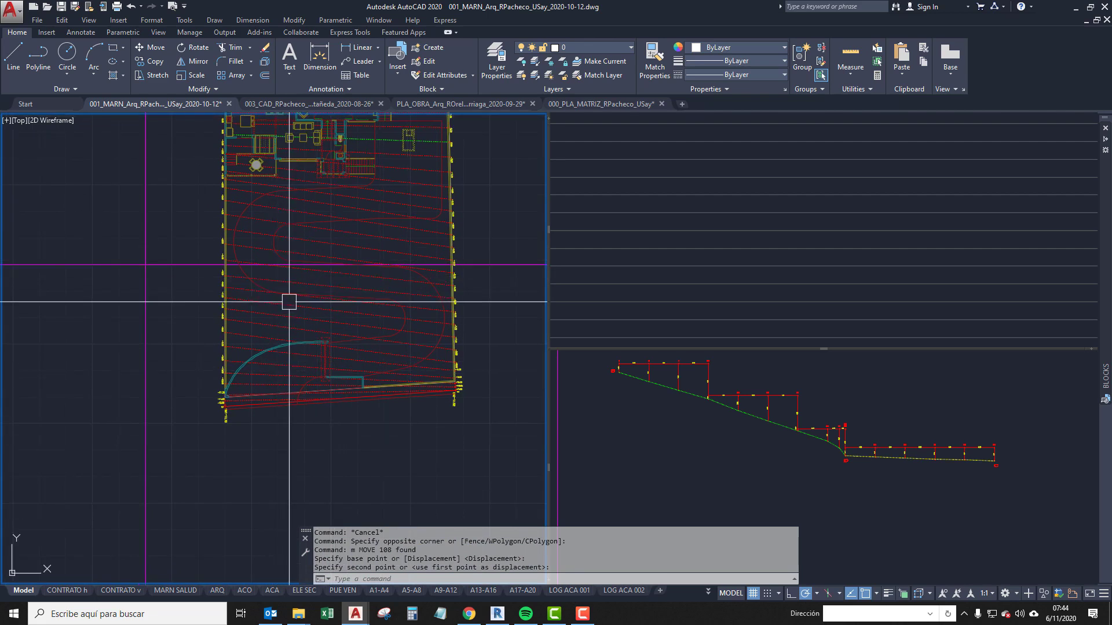
pyautogui.scroll(1, 300, 223)
pyautogui.moveTo(301, 222); pyautogui.dragTo(307, 353, button='middle')
pyautogui.moveTo(243, 214); pyautogui.dragTo(226, 350, button='middle')
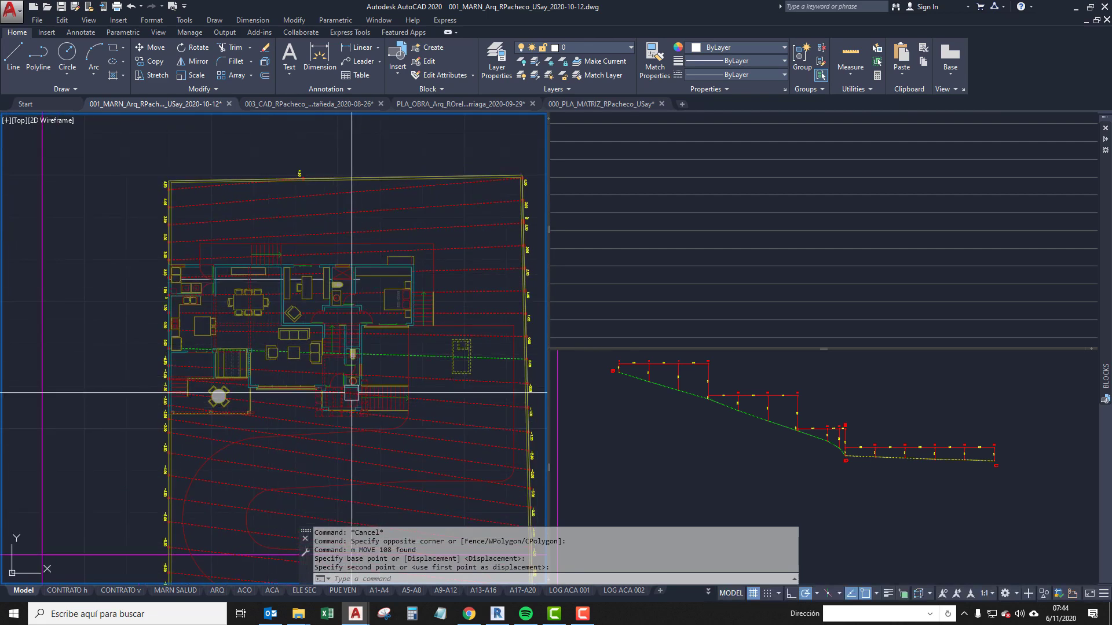
pyautogui.moveTo(306, 327); pyautogui.dragTo(301, 293, button='middle')
pyautogui.scroll(-4, 301, 294)
pyautogui.scroll(2, 292, 328)
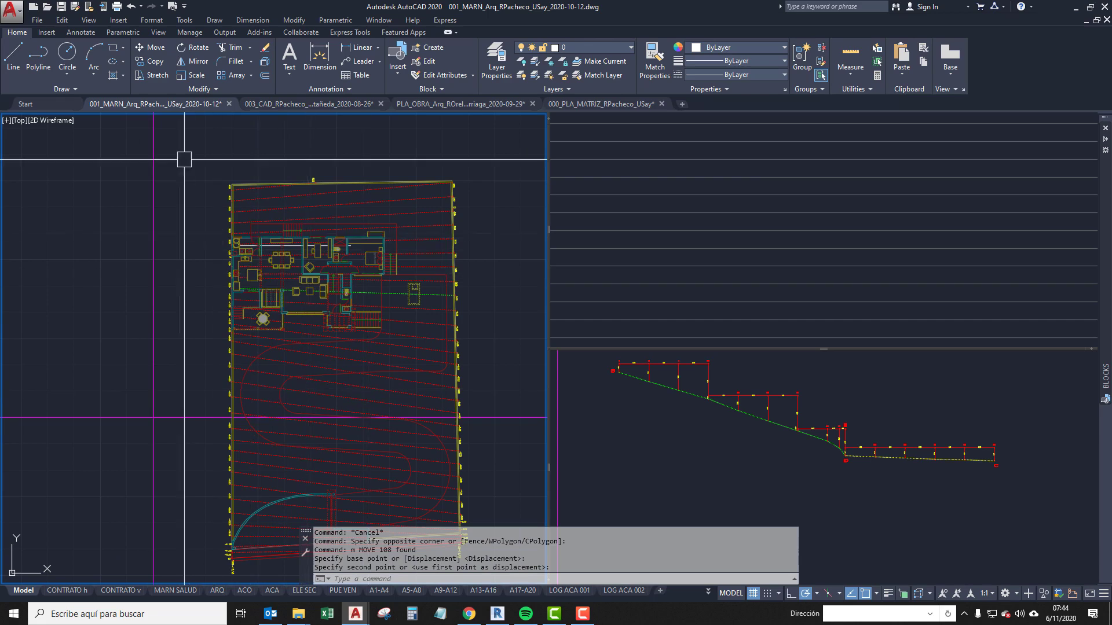
pyautogui.scroll(4, 300, 275)
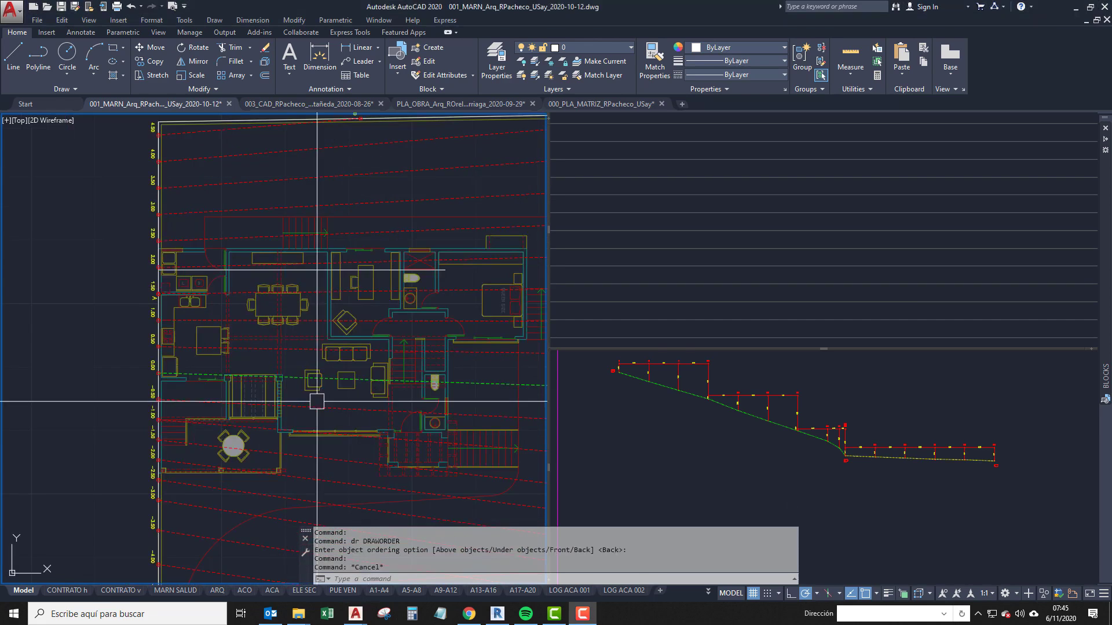
# Examine where the level lines cross the rooms, stairs and terrace of the house plan.
pyautogui.scroll(3, 318, 397)
pyautogui.moveTo(318, 297); pyautogui.dragTo(335, 322, button='middle')
pyautogui.scroll(-3, 334, 322)
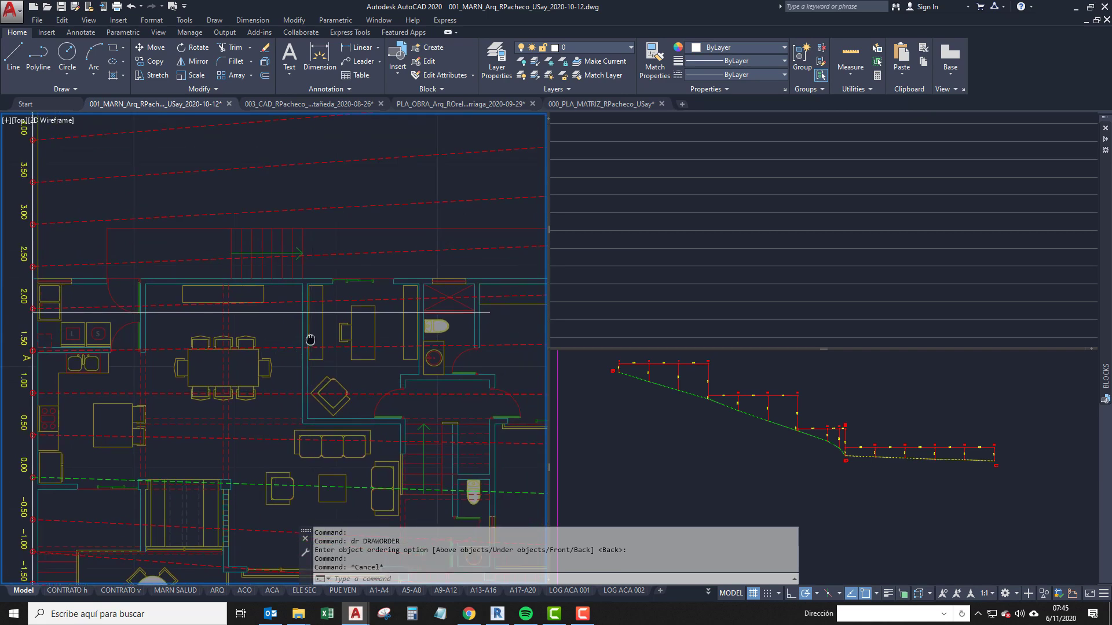
pyautogui.moveTo(443, 302); pyautogui.dragTo(385, 315, button='middle')
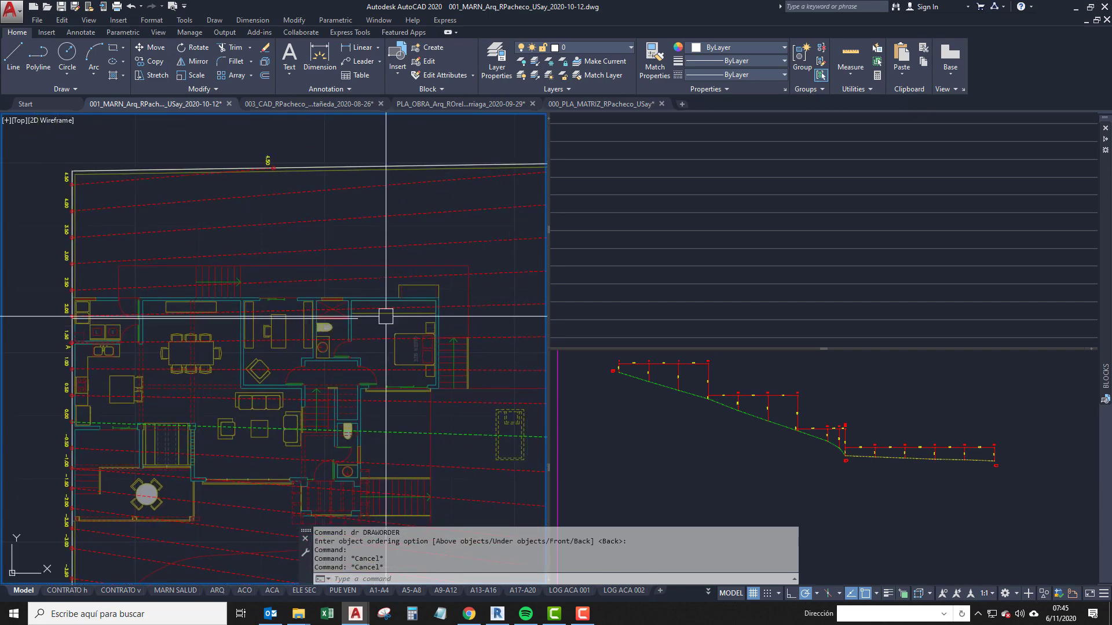
pyautogui.scroll(2, 385, 315)
pyautogui.scroll(-3, 288, 335)
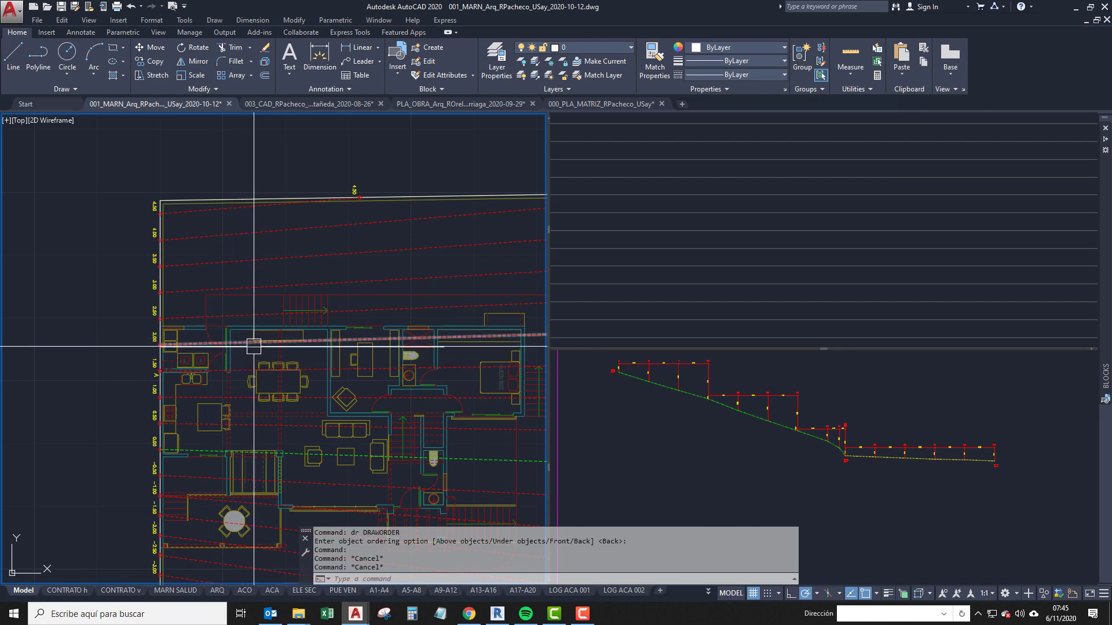
pyautogui.moveTo(286, 326); pyautogui.dragTo(252, 308, button='middle')
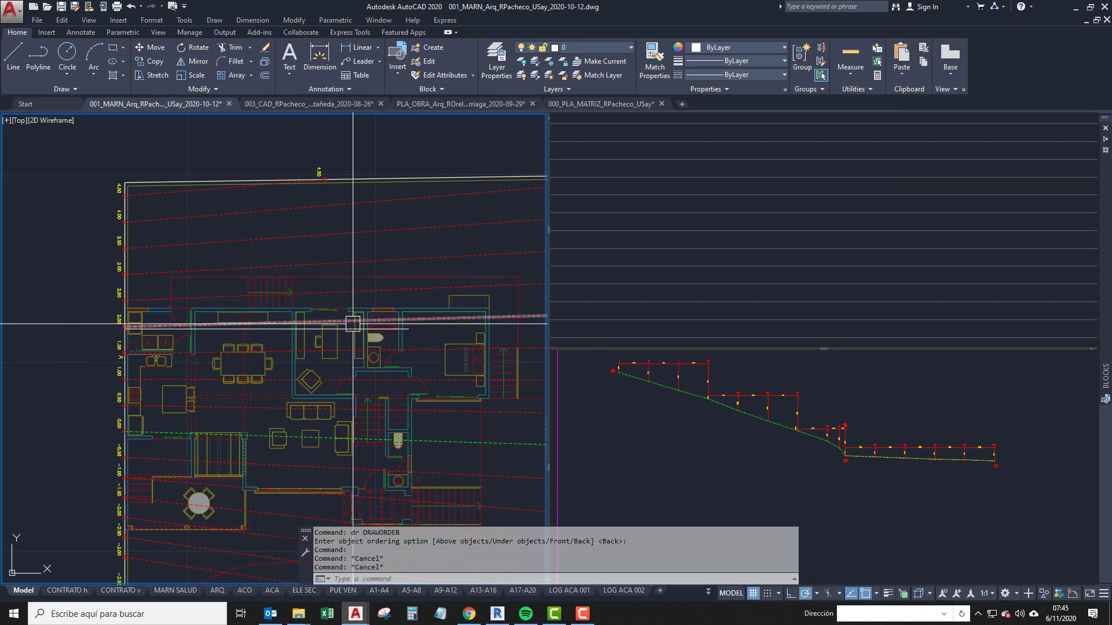
pyautogui.scroll(2, 328, 319)
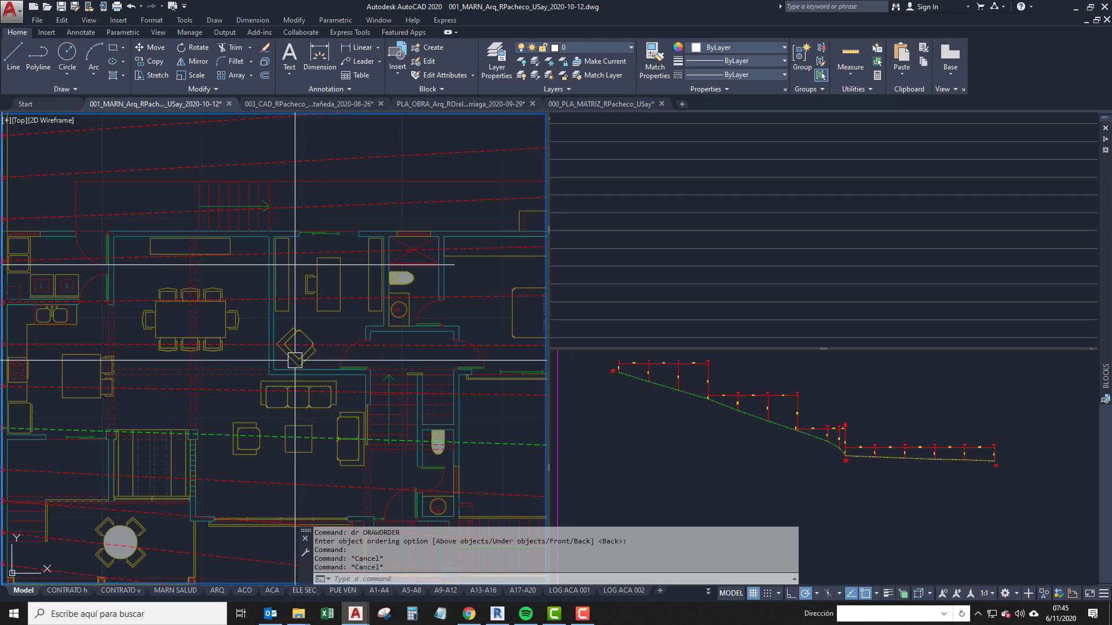
pyautogui.scroll(-2, 295, 360)
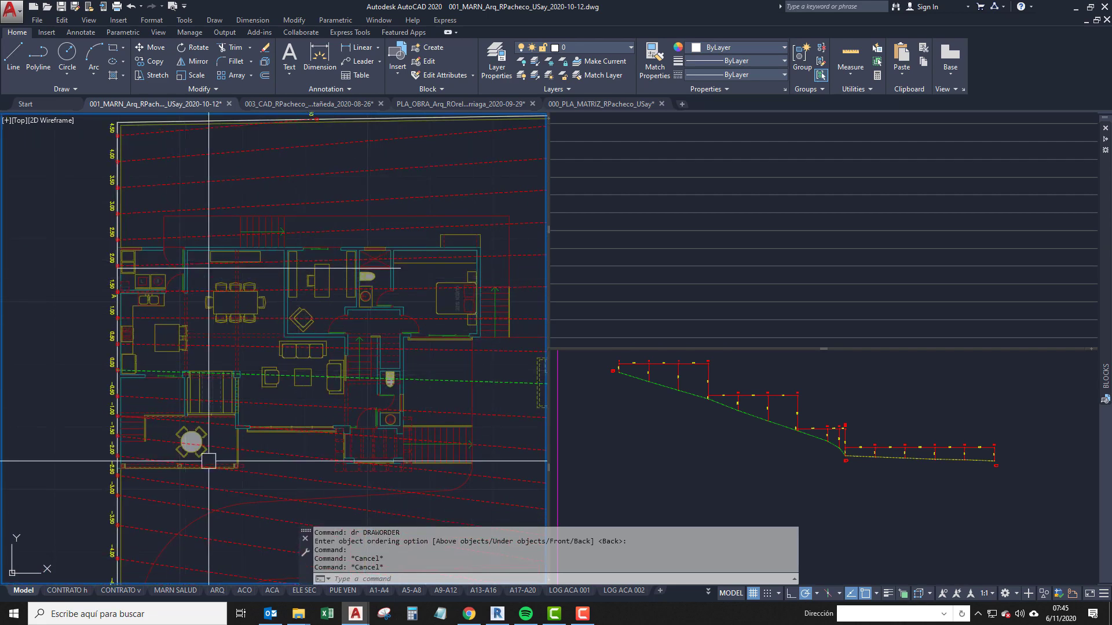
pyautogui.moveTo(273, 391); pyautogui.dragTo(257, 381, button='middle')
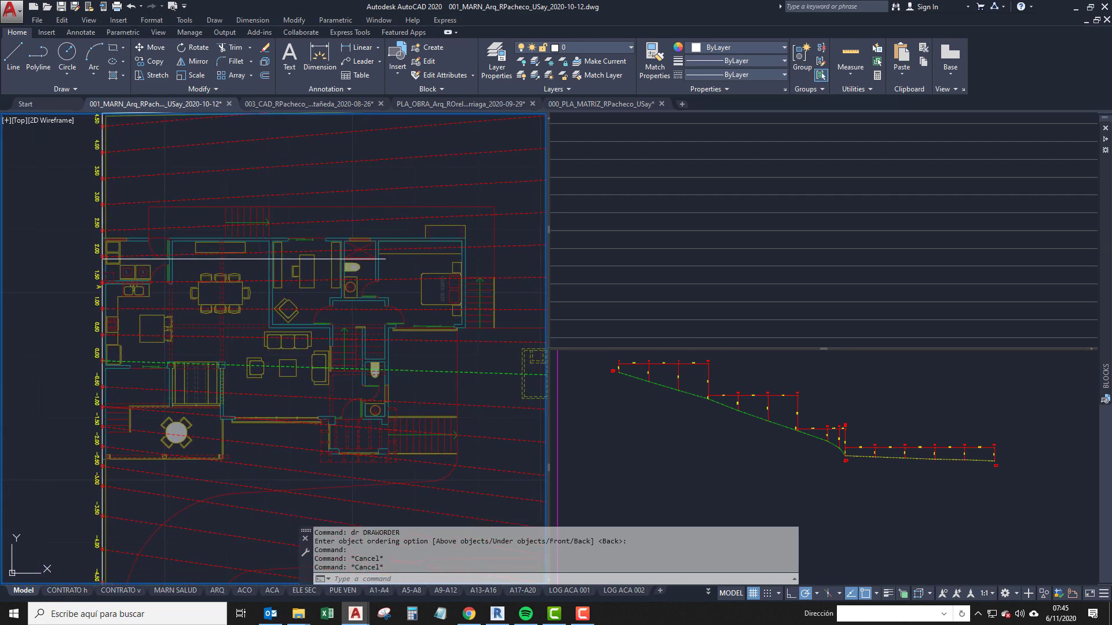
pyautogui.moveTo(398, 350); pyautogui.dragTo(397, 389, button='middle')
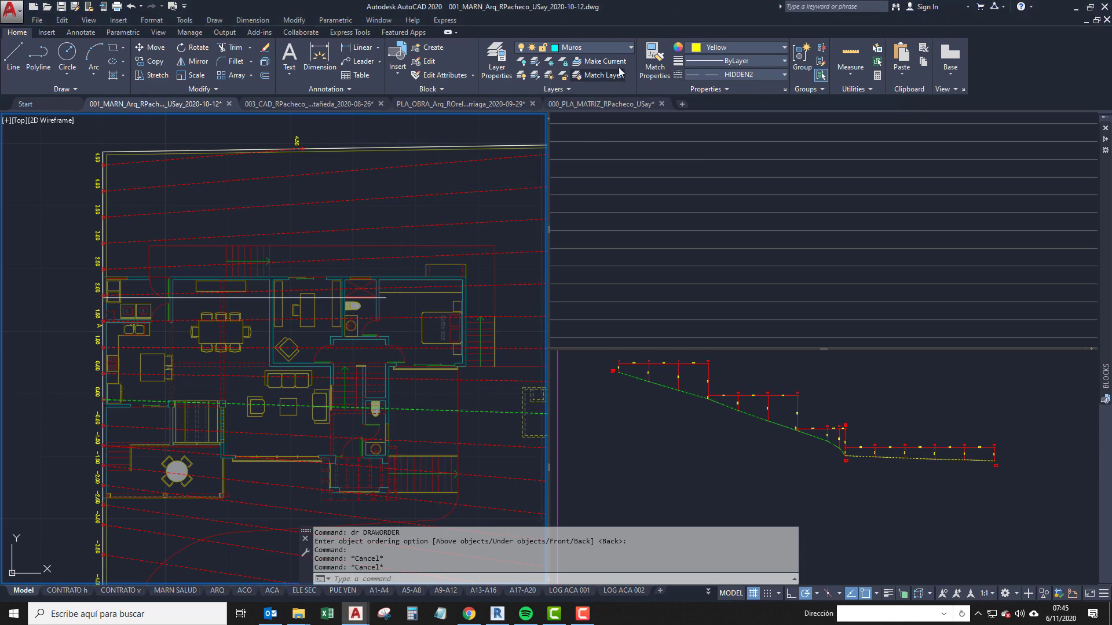
# Check the current layer, object colour and linetype settings for drawing the walls.
pyautogui.click(561, 46)
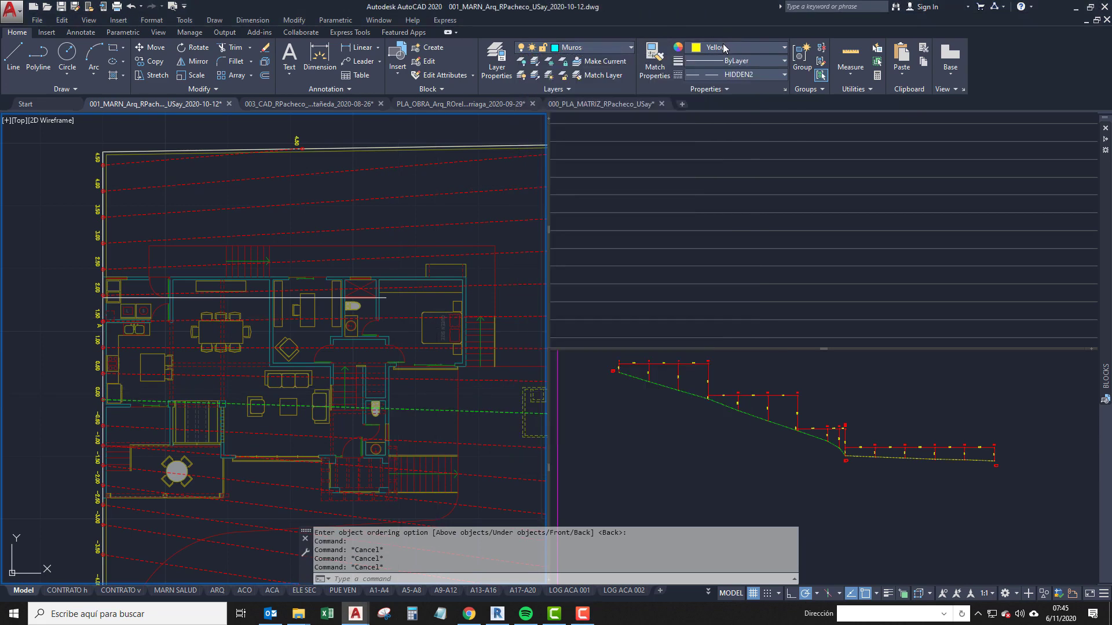
pyautogui.click(722, 46)
pyautogui.click(723, 47)
pyautogui.click(722, 47)
pyautogui.click(767, 34)
pyautogui.click(746, 76)
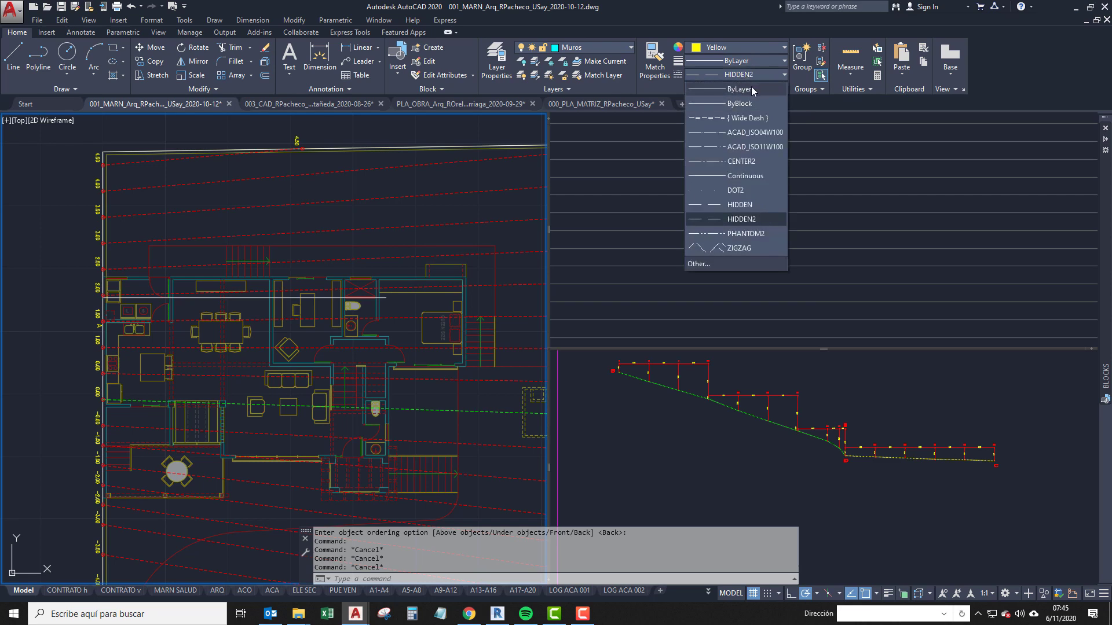
pyautogui.click(722, 70)
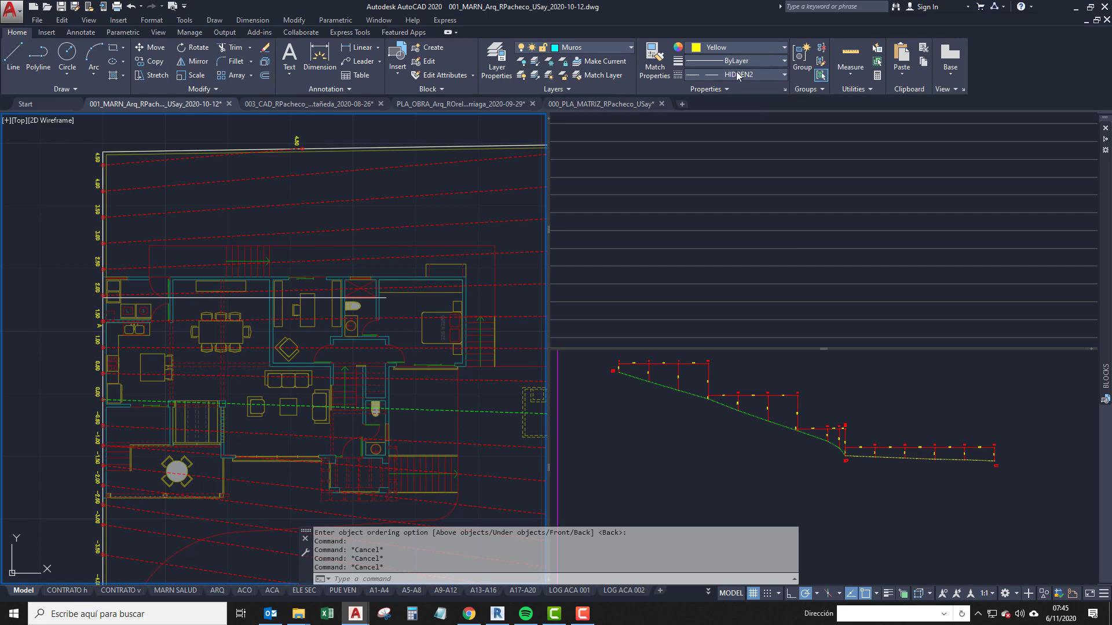
# Trace the outer face of the house's upper wall with a polyline, from its left end on the boundary to the bedroom's upper-right corner.
pyautogui.moveTo(198, 377)
pyautogui.mouseDown(button='middle')
pyautogui.moveTo(323, 307)
pyautogui.moveTo(332, 283)
pyautogui.moveTo(202, 249)
pyautogui.mouseUp(button='middle')
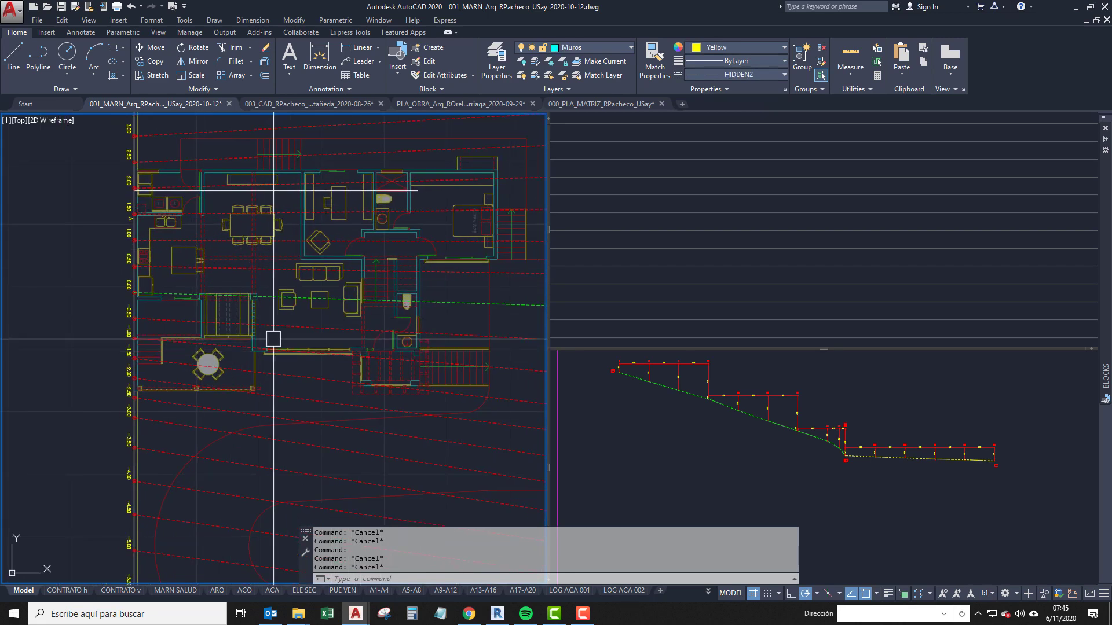
pyautogui.moveTo(220, 404); pyautogui.dragTo(257, 444, button='middle')
pyautogui.moveTo(280, 330); pyautogui.dragTo(245, 372, button='middle')
pyautogui.write('pl')
pyautogui.press('Return')
pyautogui.moveTo(205, 318); pyautogui.dragTo(243, 373, button='middle')
pyautogui.scroll(6, 174, 295)
pyautogui.click(149, 307)
pyautogui.scroll(-3, 363, 321)
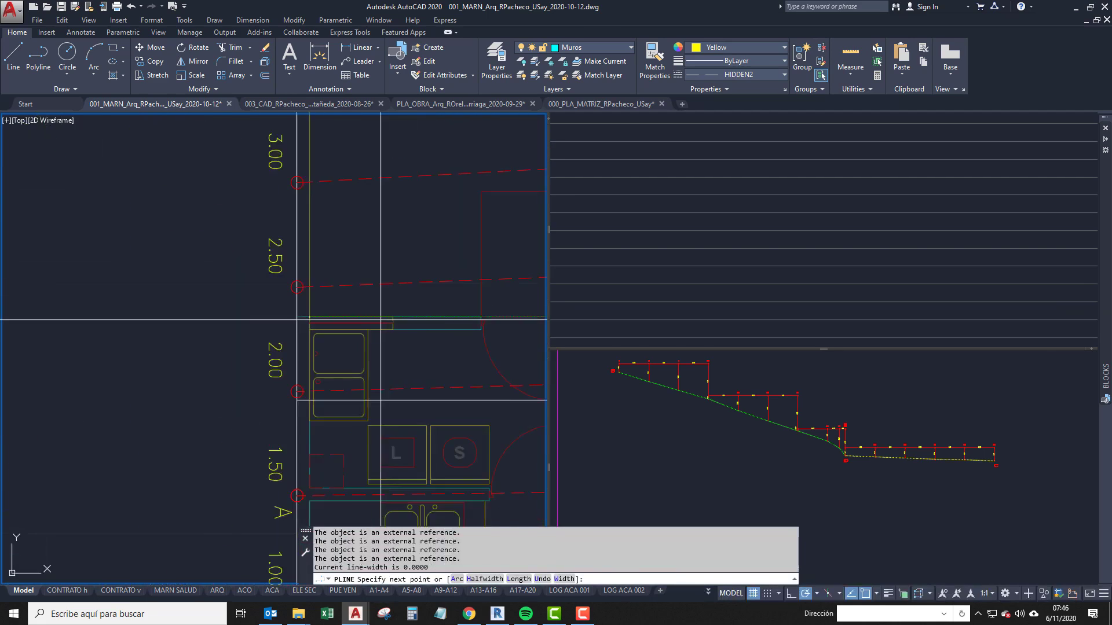
pyautogui.moveTo(380, 319); pyautogui.dragTo(284, 317, button='middle')
pyautogui.moveTo(308, 319); pyautogui.dragTo(114, 323, button='middle')
pyautogui.scroll(-2, 261, 320)
pyautogui.moveTo(293, 320); pyautogui.dragTo(199, 320, button='middle')
pyautogui.scroll(2, 363, 322)
pyautogui.moveTo(365, 327); pyautogui.dragTo(177, 323, button='middle')
pyautogui.moveTo(371, 325); pyautogui.dragTo(235, 325, button='middle')
pyautogui.moveTo(405, 326); pyautogui.dragTo(173, 330, button='middle')
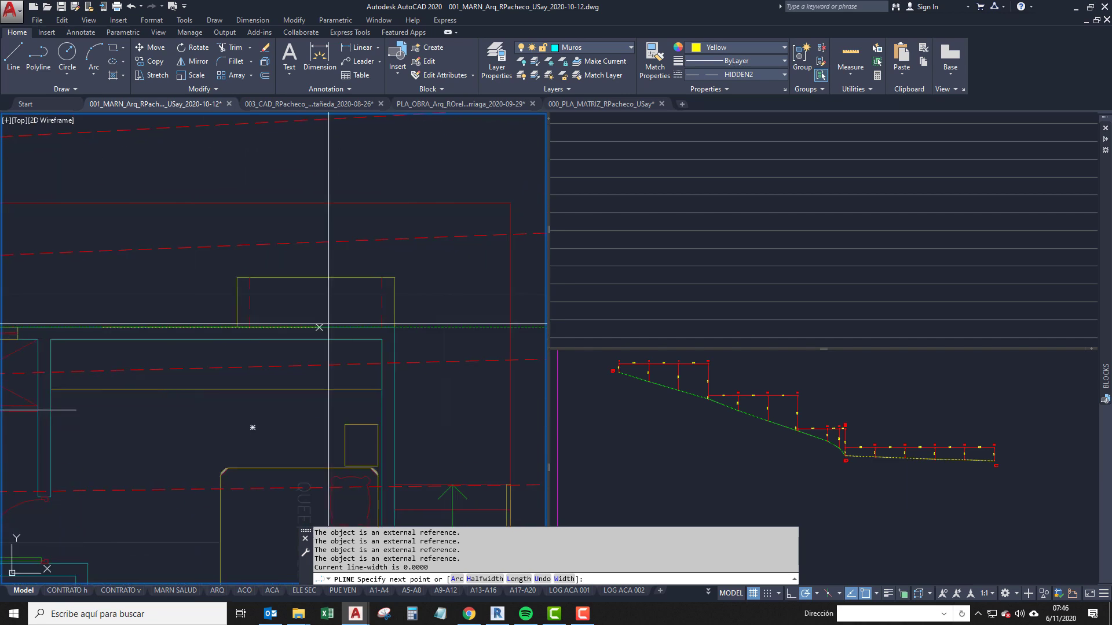
pyautogui.scroll(2, 408, 327)
pyautogui.click(378, 327)
pyautogui.scroll(-4, 428, 352)
pyautogui.scroll(2, 424, 352)
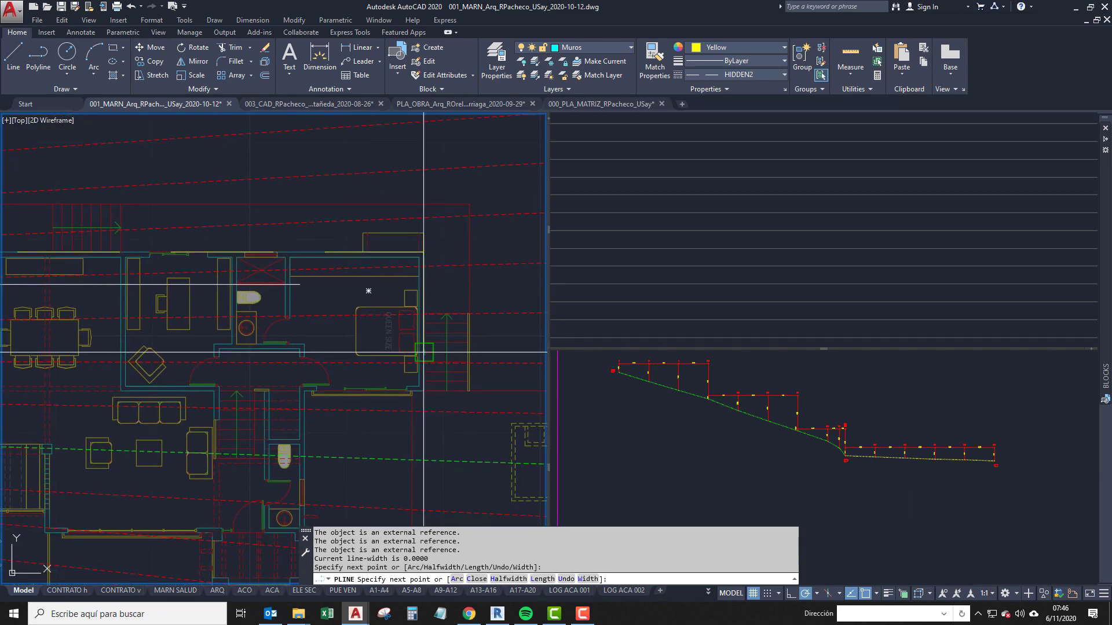
pyautogui.press('Escape')
# Set the linetype scale of the upper wall polyline to 0.05 and check its dashes along the wall.
pyautogui.click(397, 251)
pyautogui.moveTo(354, 357); pyautogui.dragTo(489, 448, button='middle')
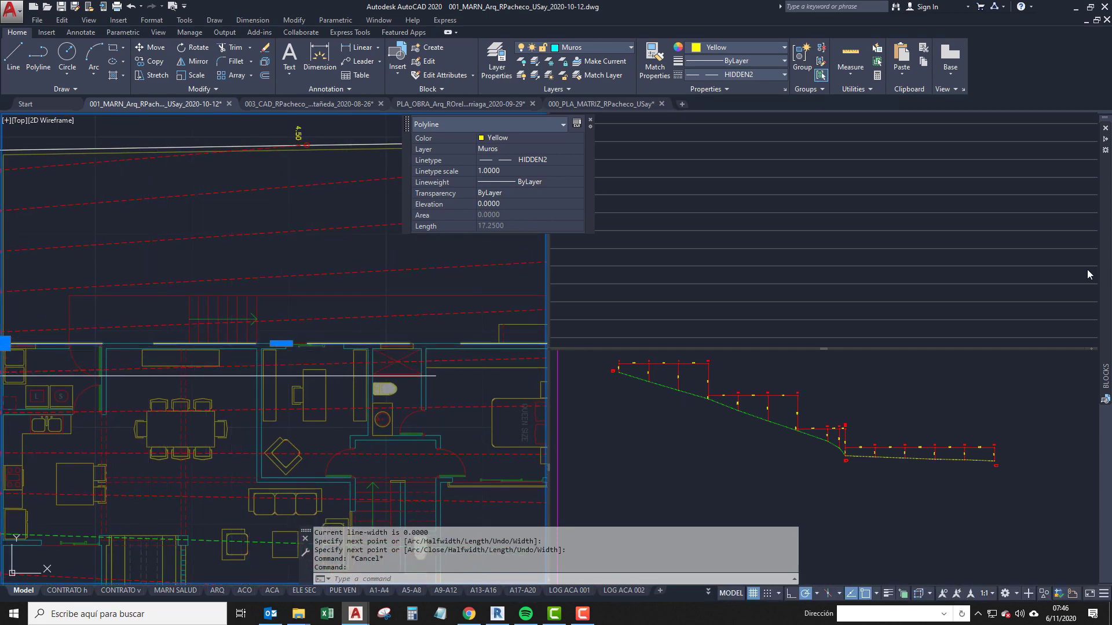
pyautogui.hotkey('ctrl', '1')
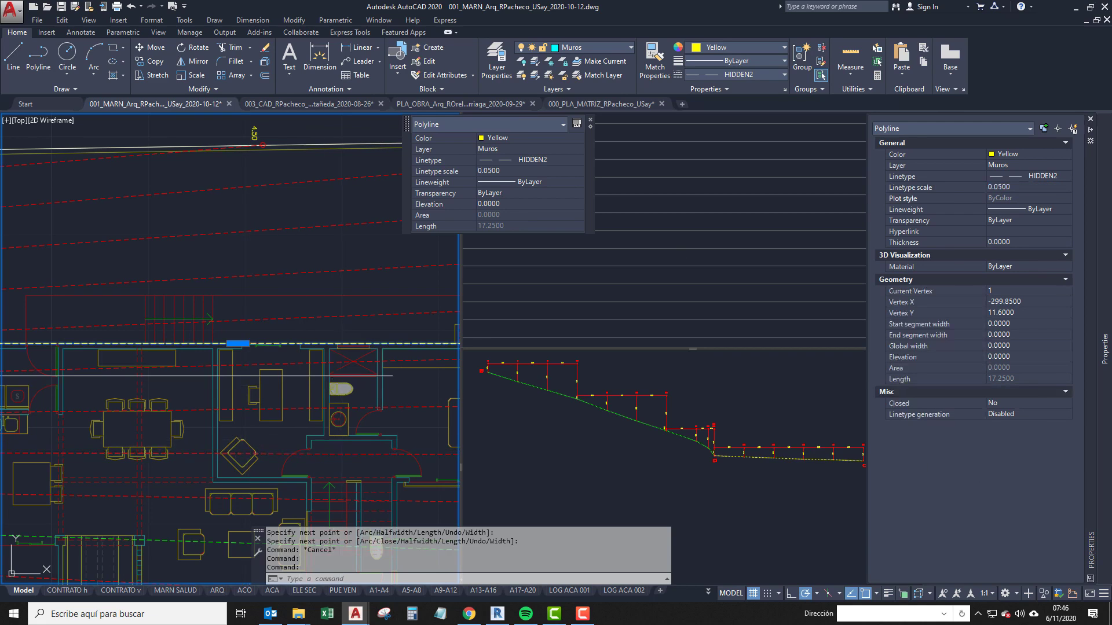
pyautogui.press('Escape')
pyautogui.moveTo(142, 342); pyautogui.dragTo(268, 320, button='middle')
pyautogui.scroll(2, 206, 324)
pyautogui.scroll(-2, 206, 324)
pyautogui.click(219, 326)
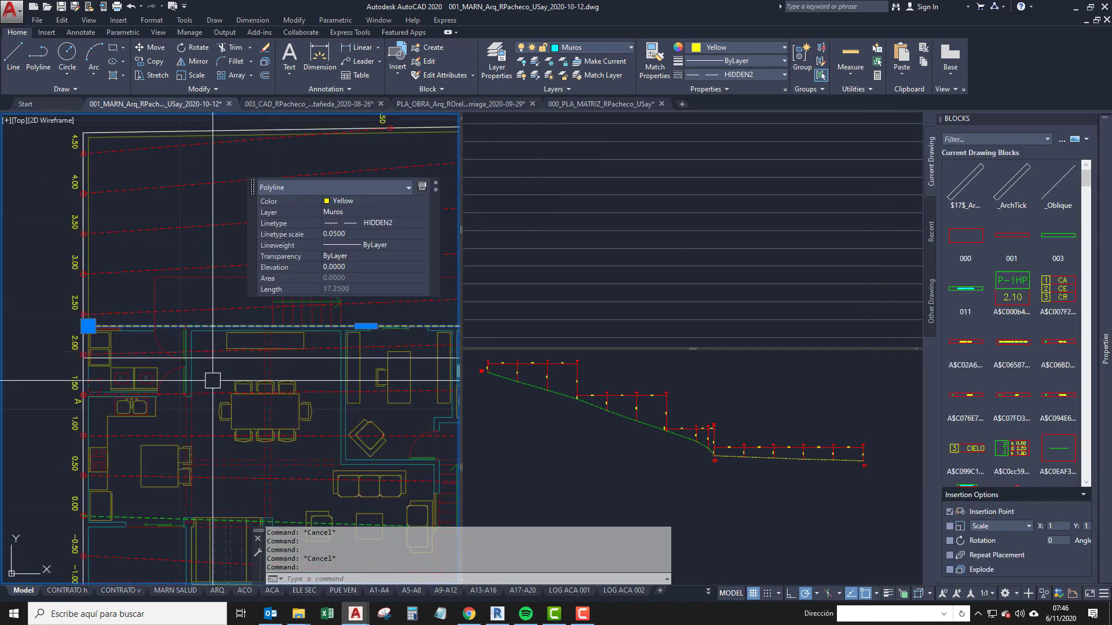
pyautogui.scroll(5, 213, 380)
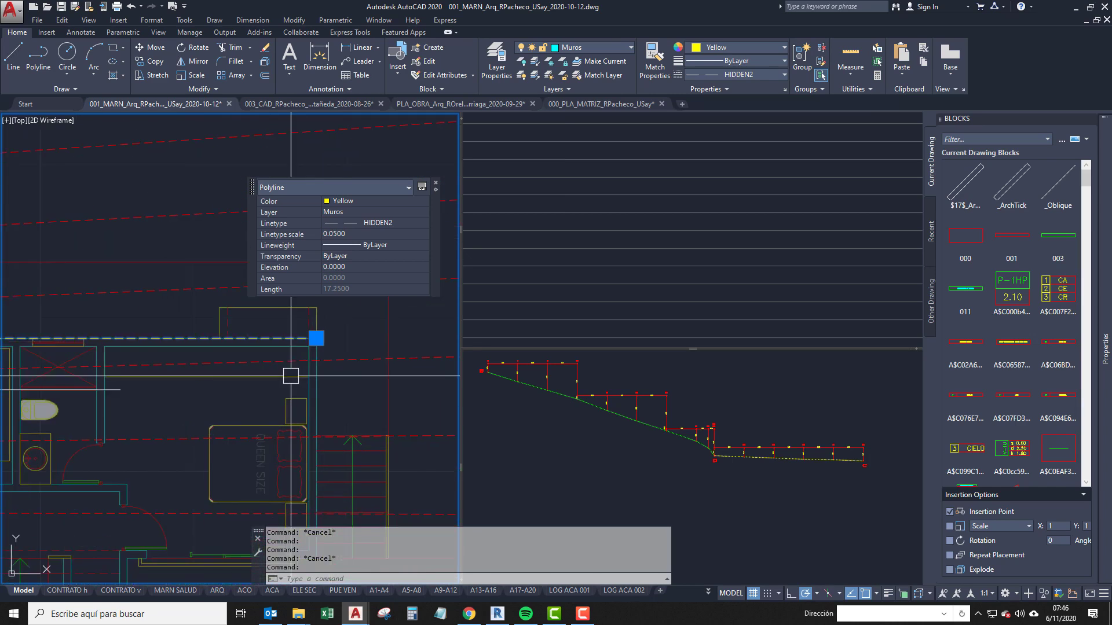
pyautogui.press('Escape')
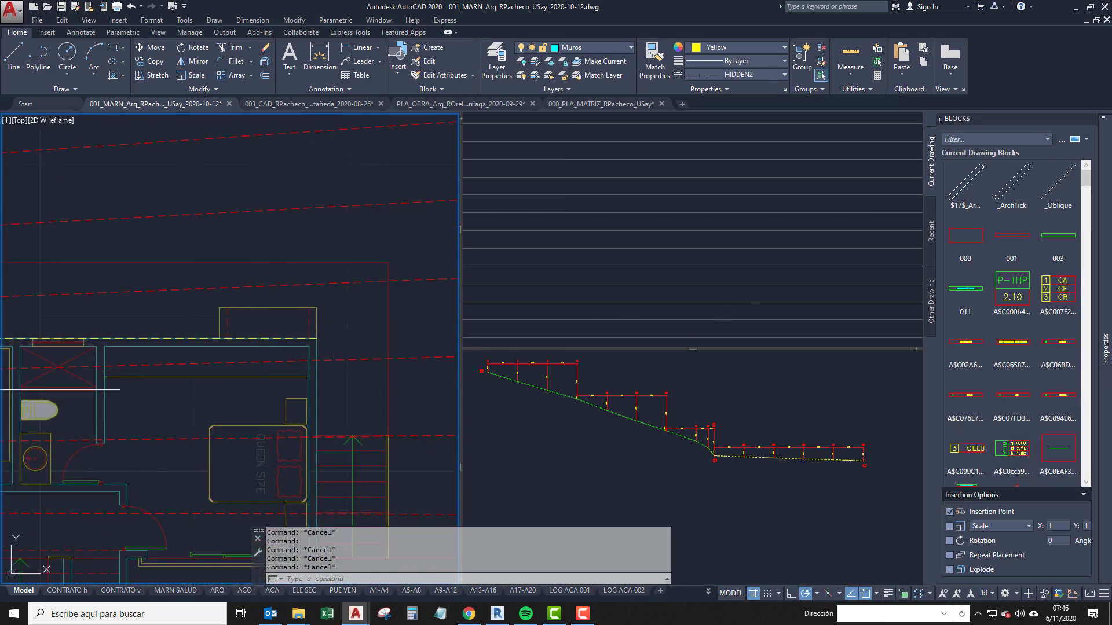
# Set the default linetype scale for new objects to 0.05.
pyautogui.moveTo(1103, 392)
pyautogui.click(1036, 189)
pyautogui.write('.0')
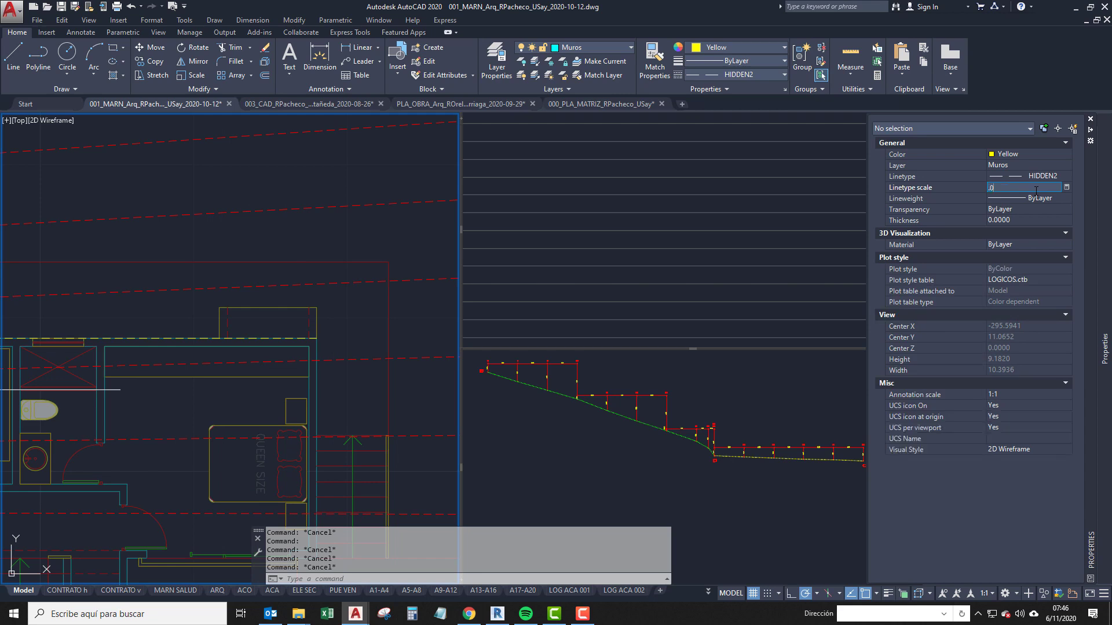
pyautogui.moveTo(178, 430); pyautogui.dragTo(231, 377, button='middle')
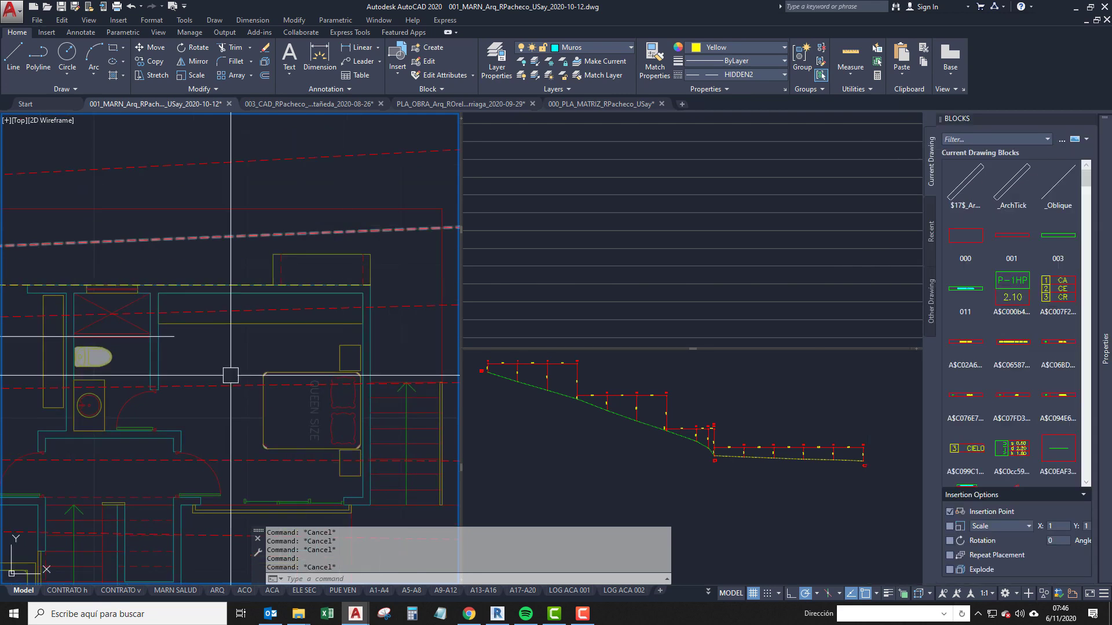
pyautogui.moveTo(1106, 353)
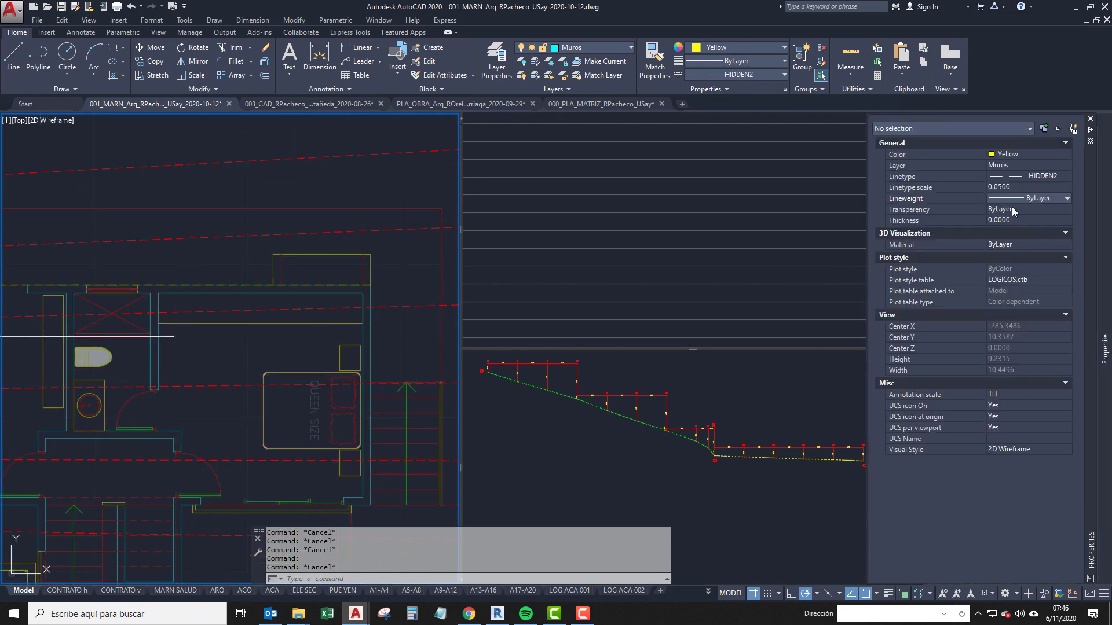
# Trace the bedroom's right and lower walls with a polyline from the house's upper-right corner, continuing down along the bathroom wall.
pyautogui.moveTo(348, 365); pyautogui.dragTo(341, 339, button='middle')
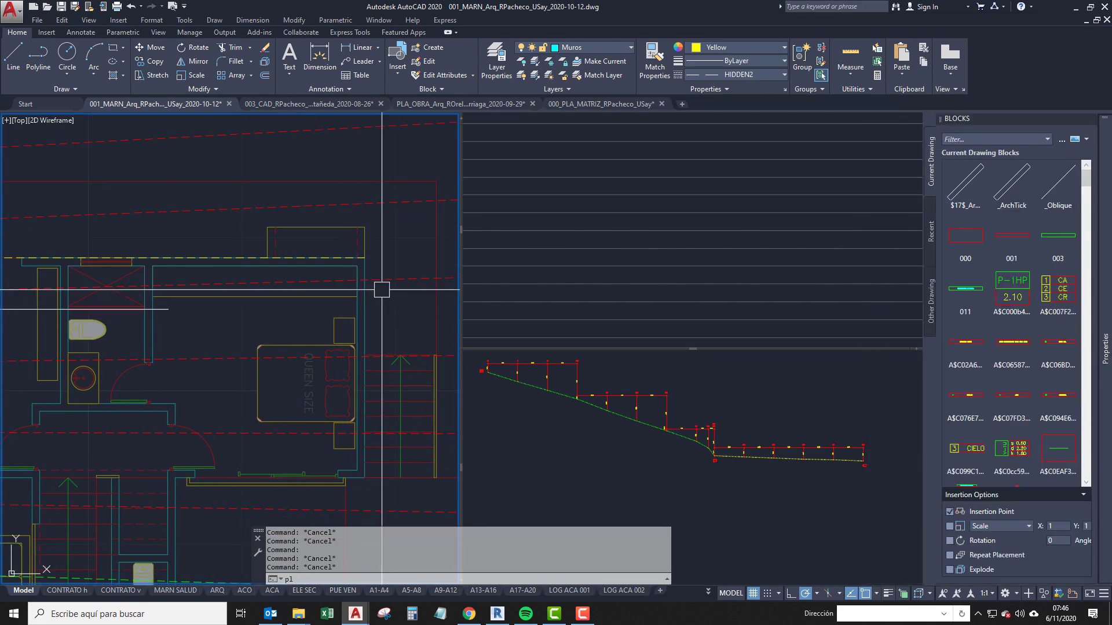
pyautogui.scroll(2, 371, 263)
pyautogui.press('space')
pyautogui.click(361, 253)
pyautogui.scroll(-4, 393, 372)
pyautogui.scroll(4, 366, 467)
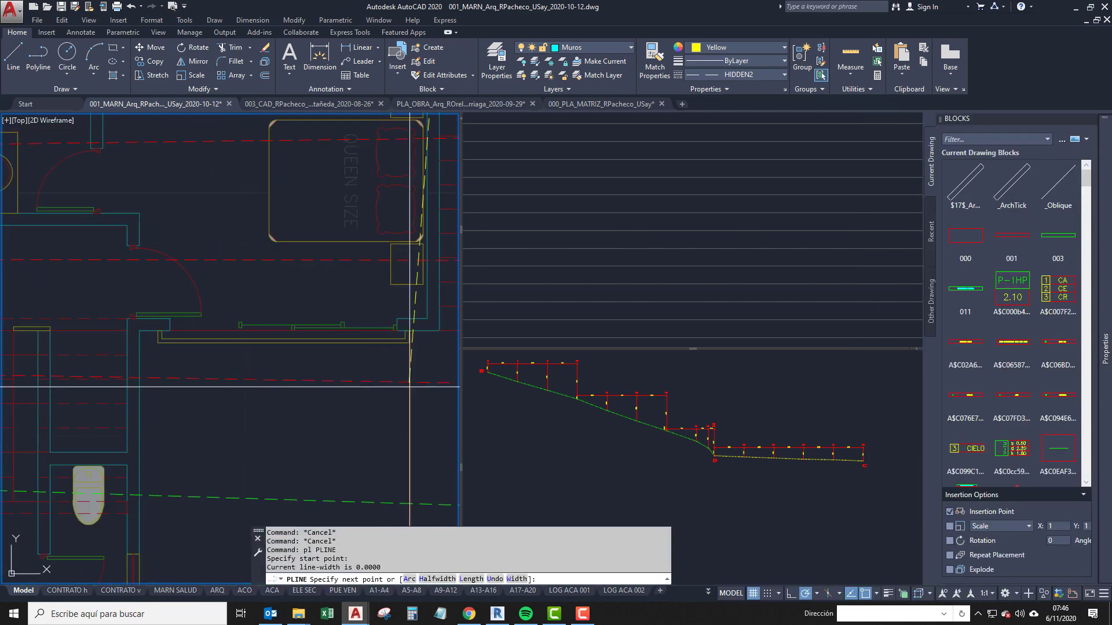
pyautogui.scroll(2, 418, 373)
pyautogui.click(446, 315)
pyautogui.scroll(-2, 191, 385)
pyautogui.moveTo(58, 371); pyautogui.dragTo(226, 366, button='middle')
pyautogui.scroll(4, 237, 356)
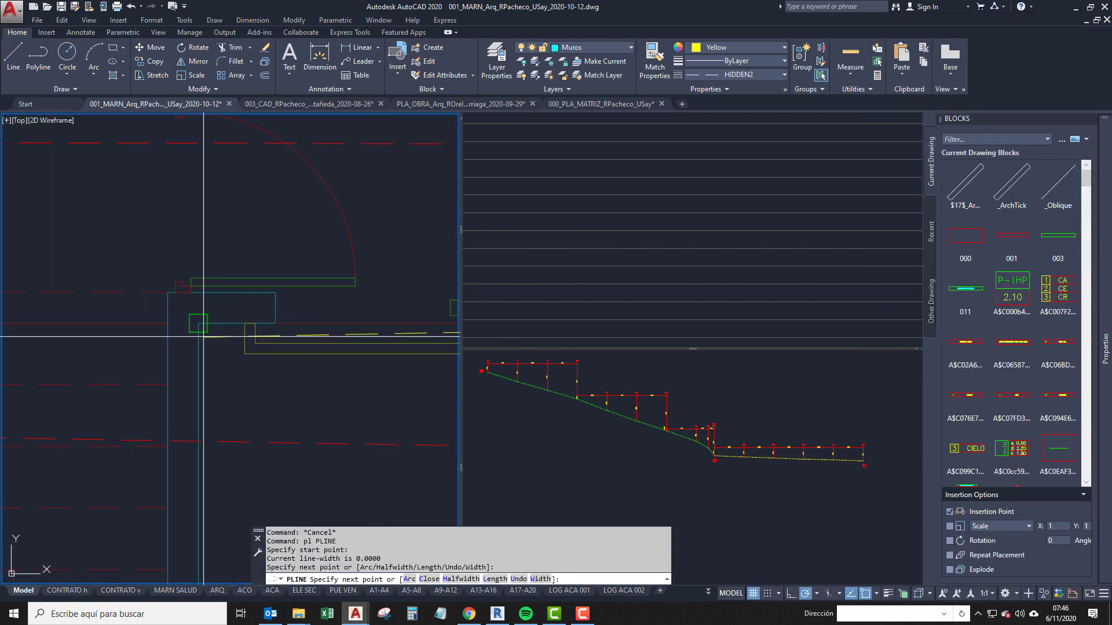
pyautogui.click(203, 336)
pyautogui.scroll(-3, 214, 330)
pyautogui.scroll(4, 261, 377)
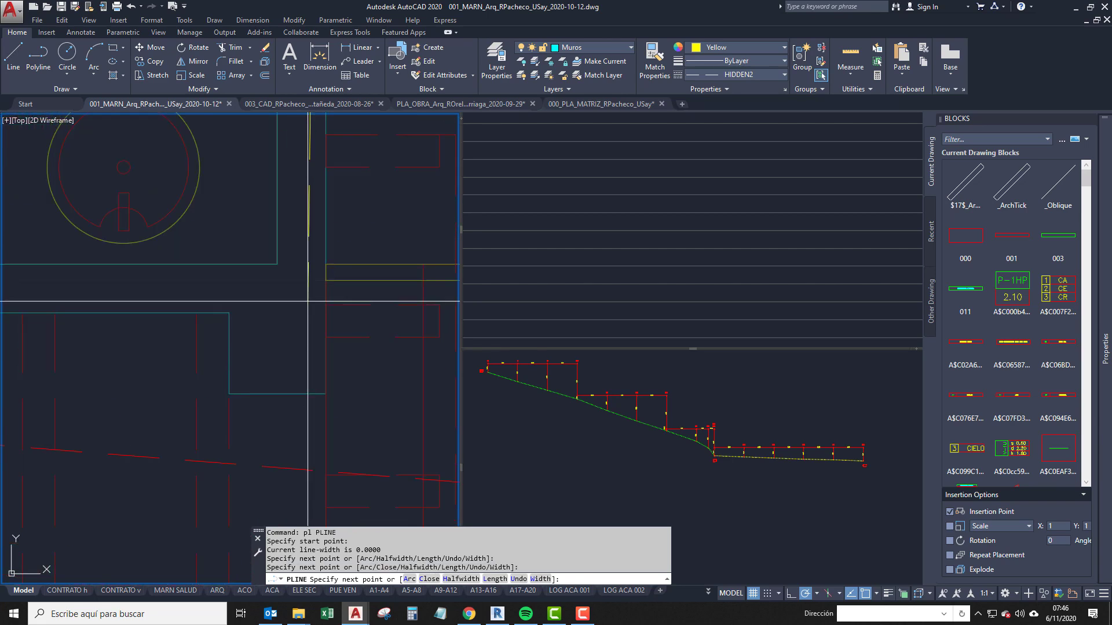
pyautogui.scroll(2, 256, 328)
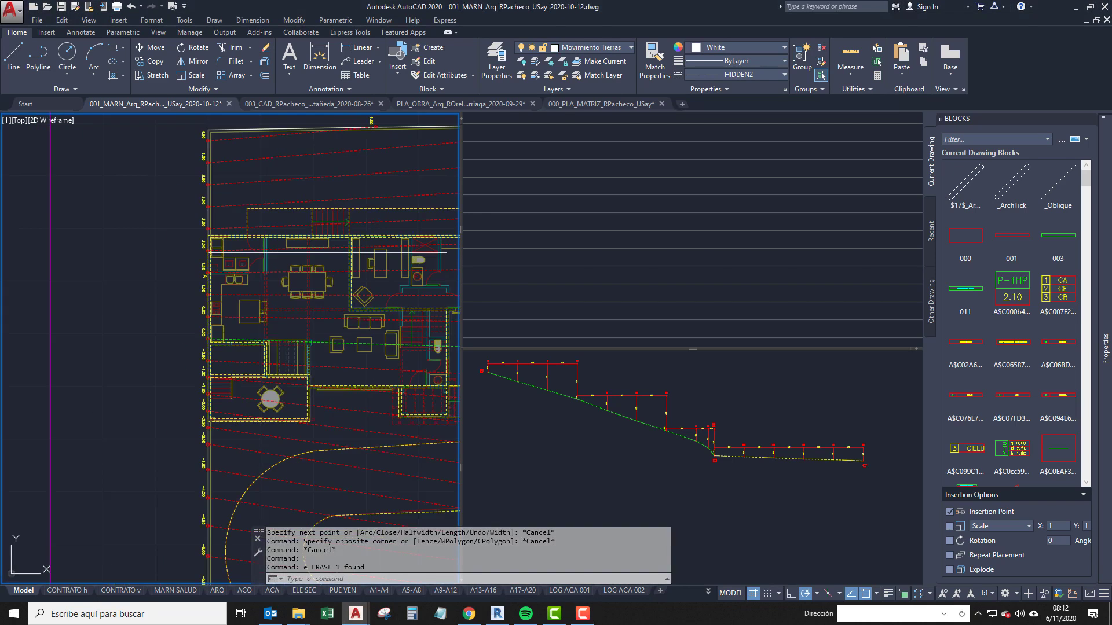
# Examine the dashed outlines of the house, winding driveway and lower boundary walls against the level lines.
pyautogui.press('Escape')
pyautogui.moveTo(342, 232); pyautogui.dragTo(263, 256, button='middle')
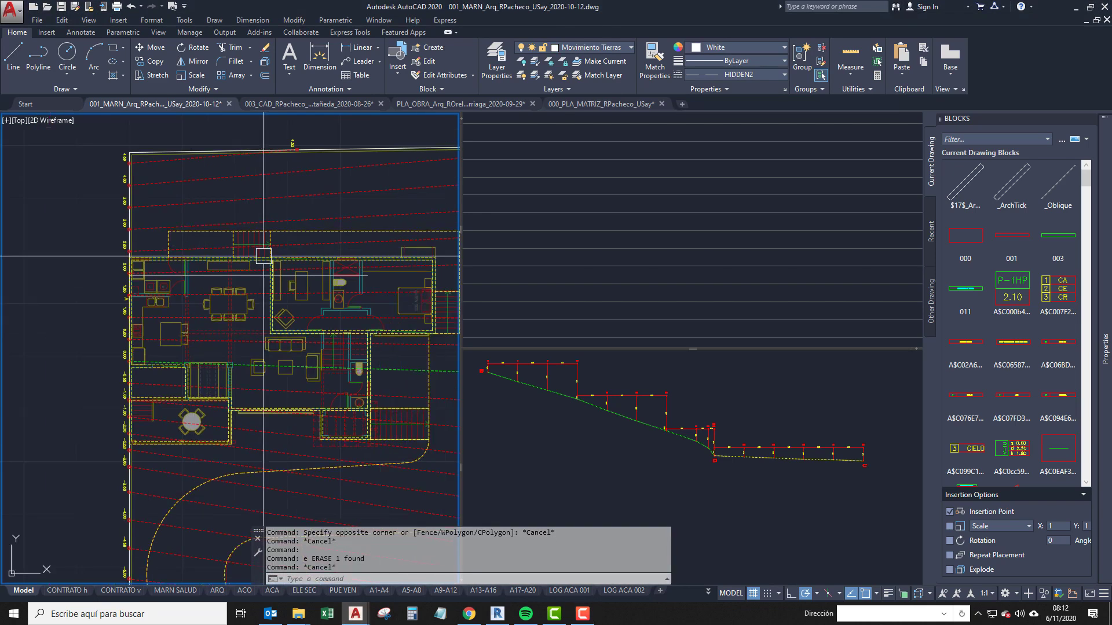
pyautogui.moveTo(326, 455); pyautogui.dragTo(316, 497, button='middle')
pyautogui.moveTo(303, 395); pyautogui.dragTo(179, 347, button='middle')
pyautogui.moveTo(302, 427); pyautogui.dragTo(318, 241, button='middle')
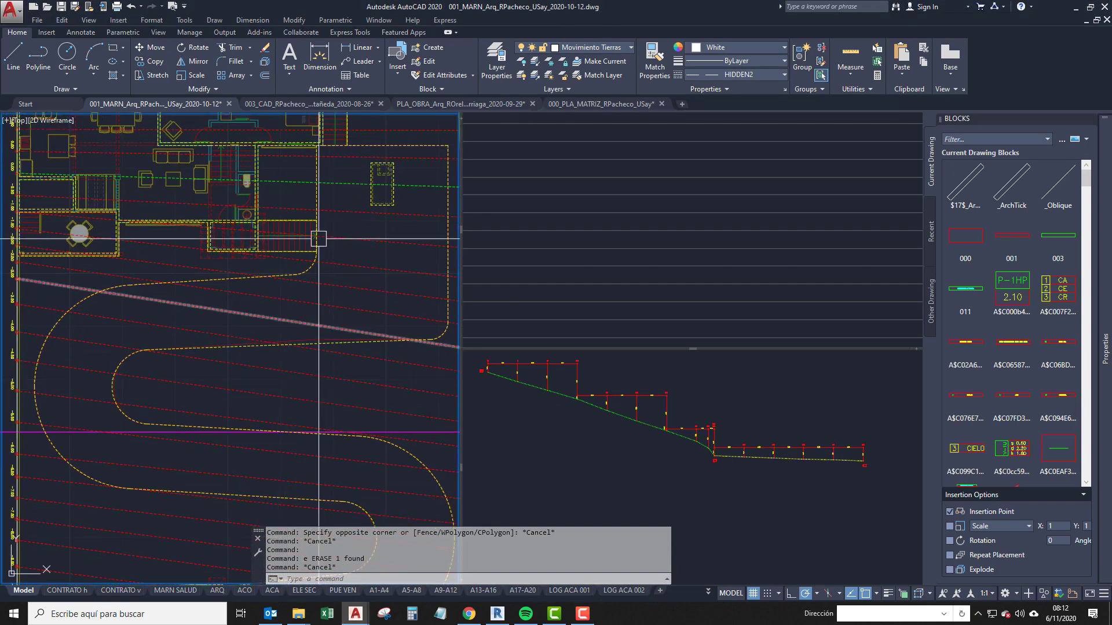
pyautogui.moveTo(181, 470); pyautogui.dragTo(140, 257, button='middle')
pyautogui.moveTo(307, 359); pyautogui.dragTo(264, 439, button='middle')
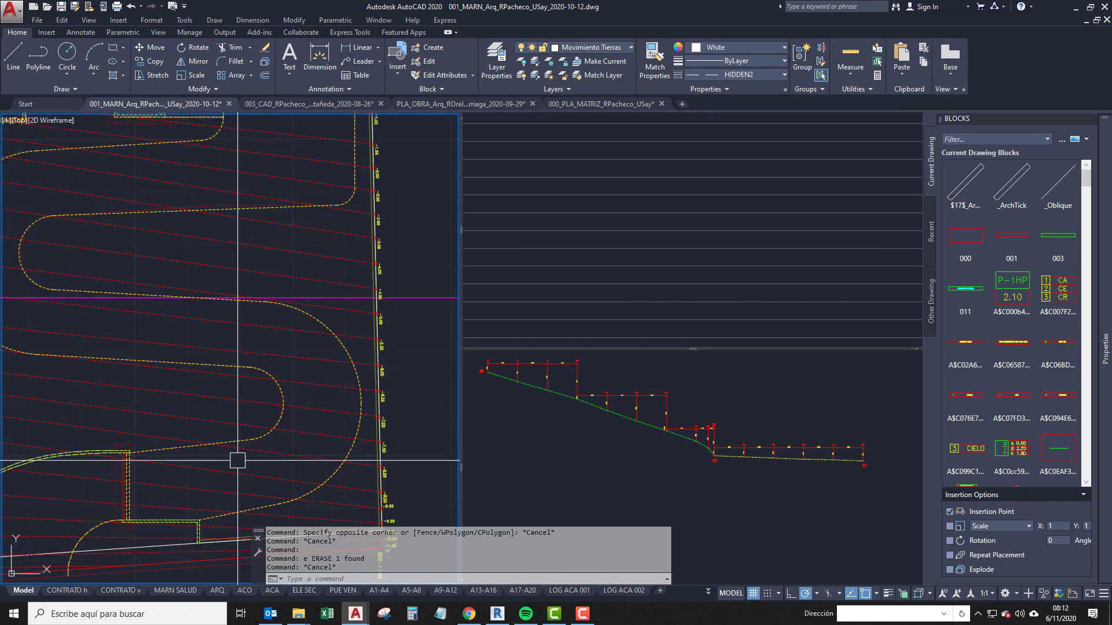
pyautogui.moveTo(194, 370); pyautogui.dragTo(313, 402, button='middle')
pyautogui.moveTo(191, 224); pyautogui.dragTo(181, 270, button='middle')
pyautogui.moveTo(181, 380); pyautogui.dragTo(219, 280, button='middle')
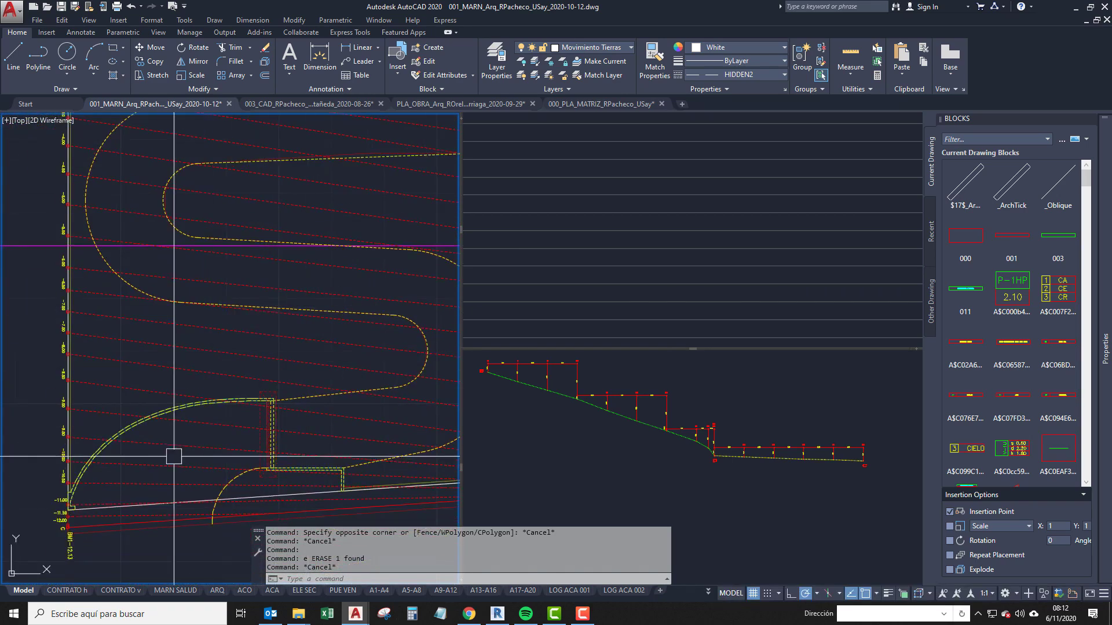
pyautogui.moveTo(318, 439); pyautogui.dragTo(194, 439, button='middle')
pyautogui.moveTo(165, 250); pyautogui.dragTo(190, 259, button='middle')
pyautogui.moveTo(153, 163); pyautogui.dragTo(189, 397, button='middle')
pyautogui.moveTo(293, 324); pyautogui.dragTo(283, 393, button='middle')
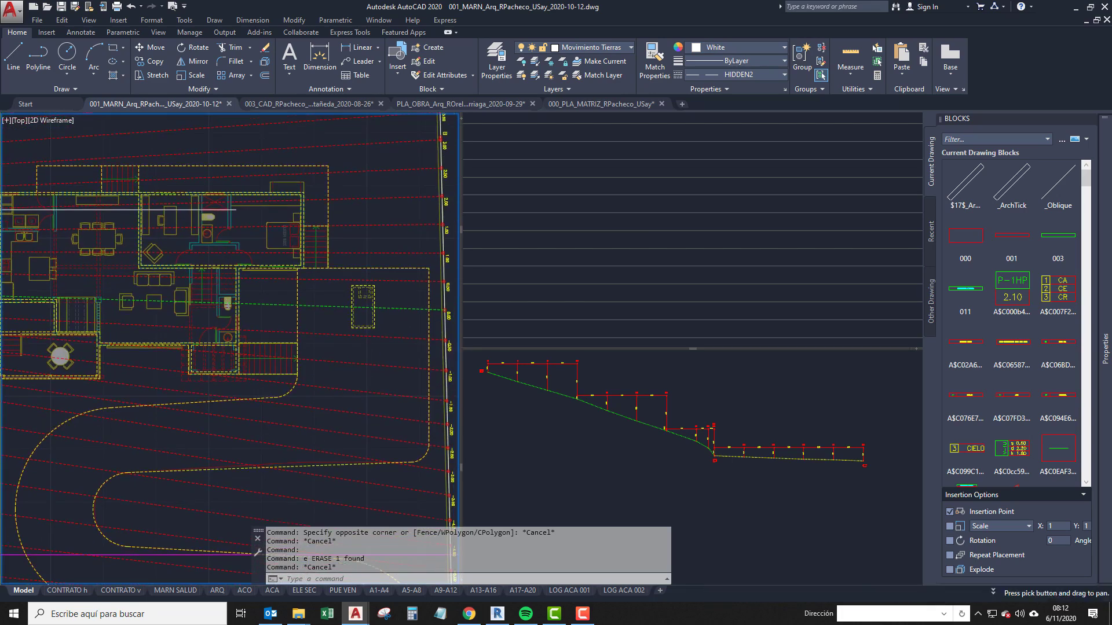
pyautogui.moveTo(116, 300); pyautogui.dragTo(160, 365, button='middle')
pyautogui.moveTo(186, 297); pyautogui.dragTo(181, 324, button='middle')
pyautogui.scroll(2, 171, 296)
pyautogui.scroll(-3, 177, 300)
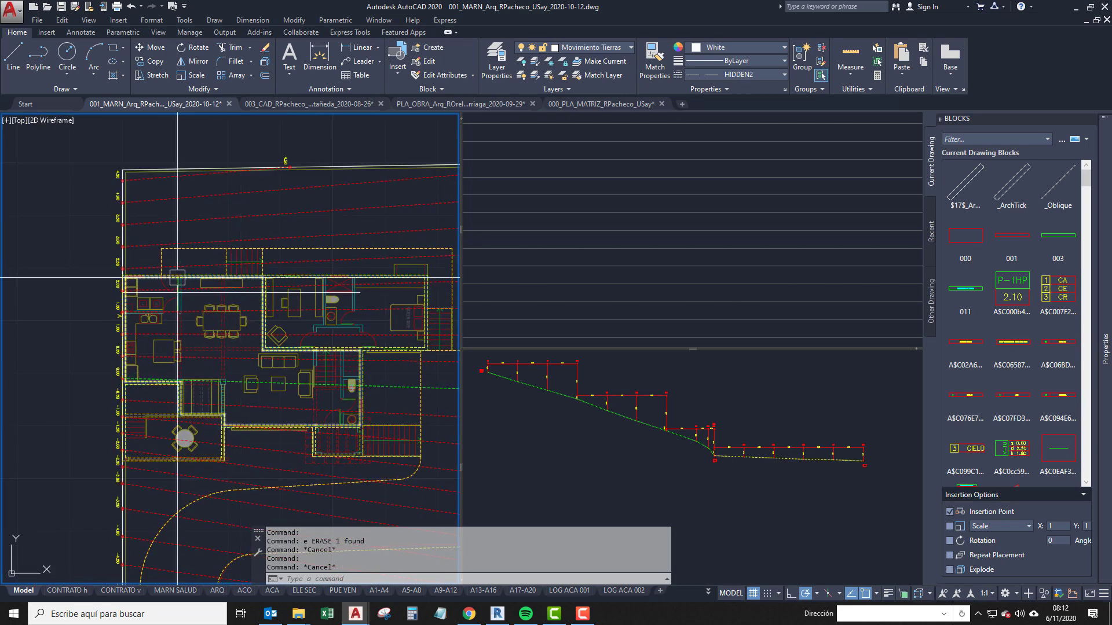
# Set the current linetype to ByLayer for drawing on the Movimiento Tierras layer.
pyautogui.scroll(3, 171, 427)
pyautogui.moveTo(171, 427); pyautogui.dragTo(166, 473, button='middle')
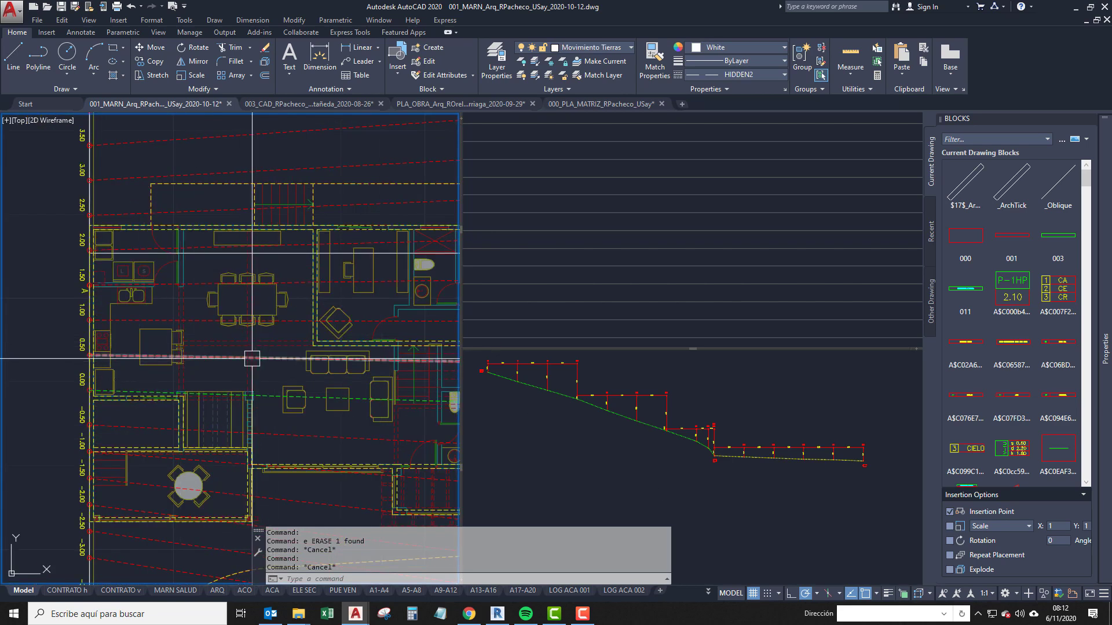
pyautogui.click(737, 75)
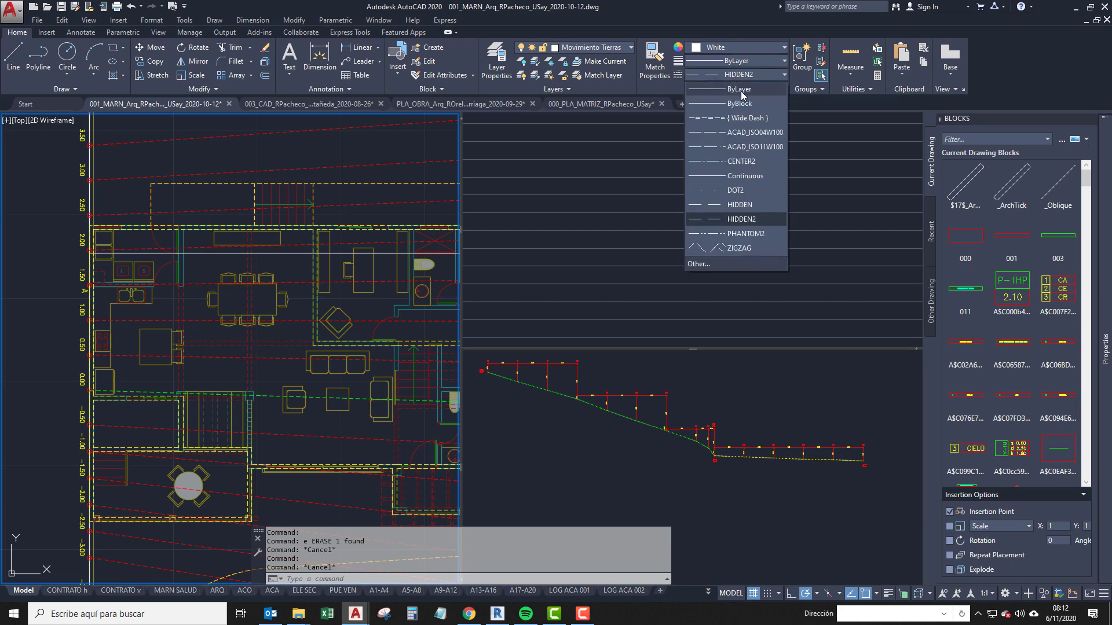
pyautogui.click(742, 93)
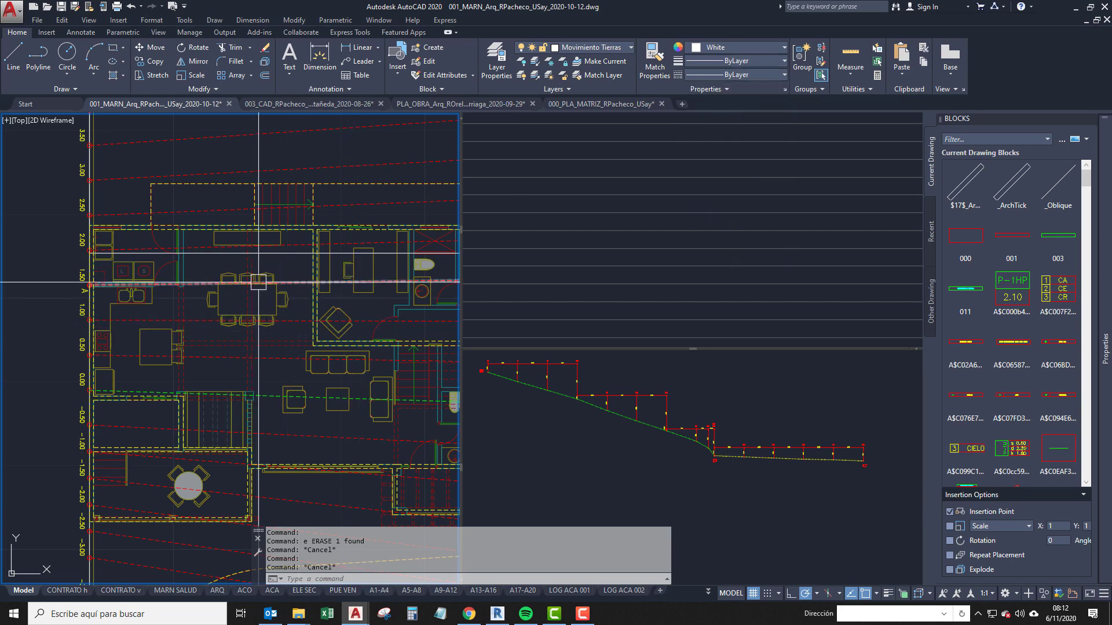
pyautogui.moveTo(259, 283); pyautogui.dragTo(239, 333, button='middle')
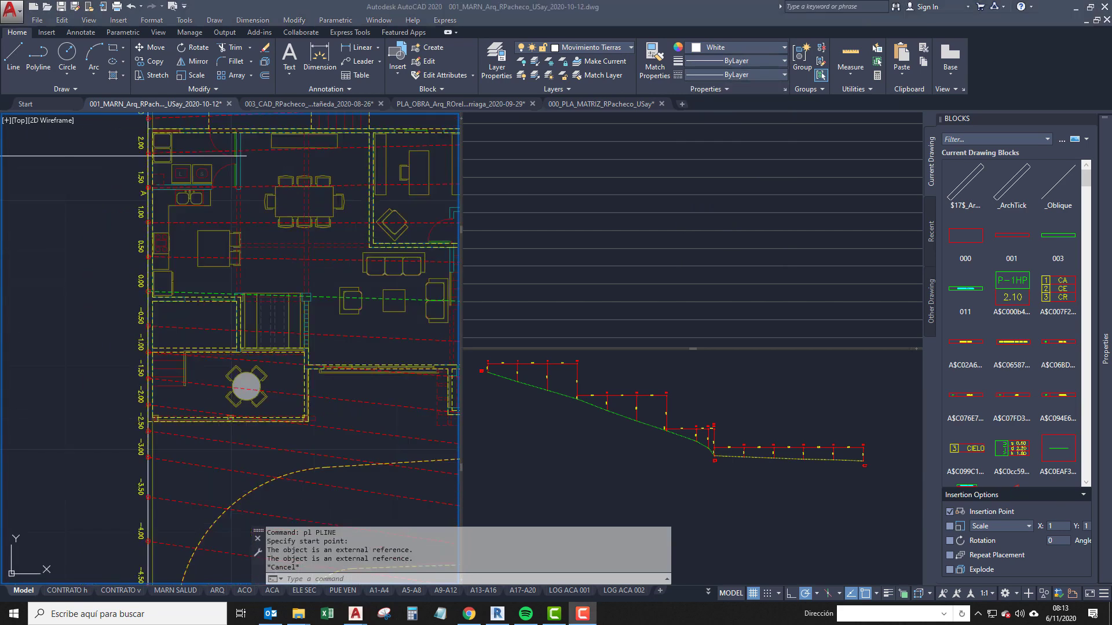
# Locate terrain section A among the earthwork drawings and examine its cut slope, dimensions and level lines.
pyautogui.click(727, 444)
pyautogui.scroll(-4, 623, 440)
pyautogui.click(666, 430)
pyautogui.scroll(-6, 668, 429)
pyautogui.moveTo(668, 430); pyautogui.dragTo(671, 456, button='middle')
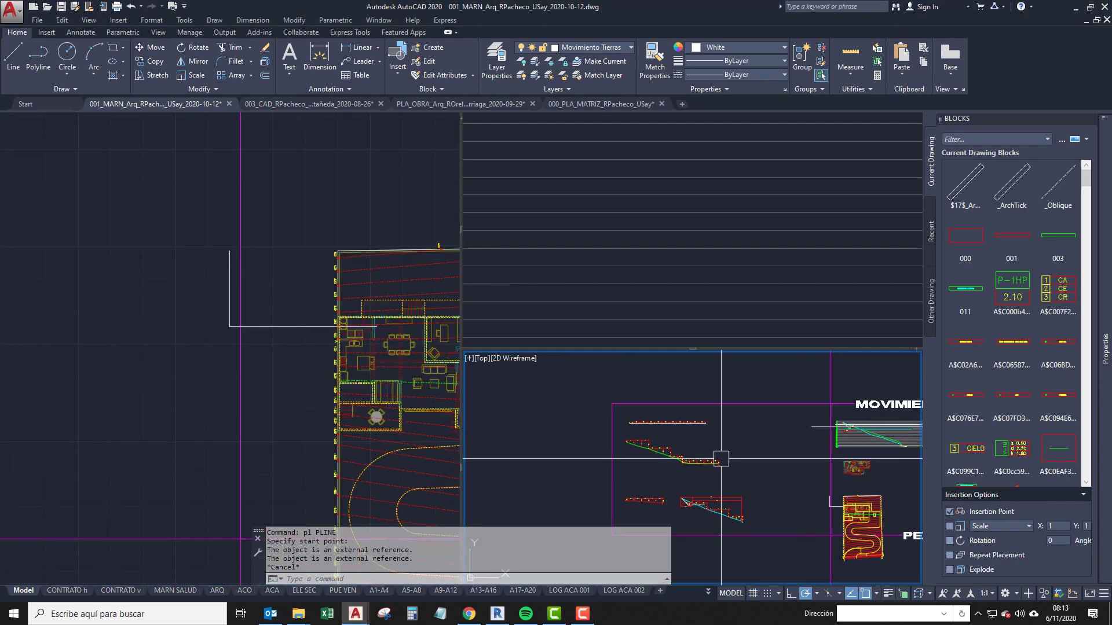
pyautogui.moveTo(814, 468); pyautogui.dragTo(696, 470, button='middle')
pyautogui.scroll(10, 741, 440)
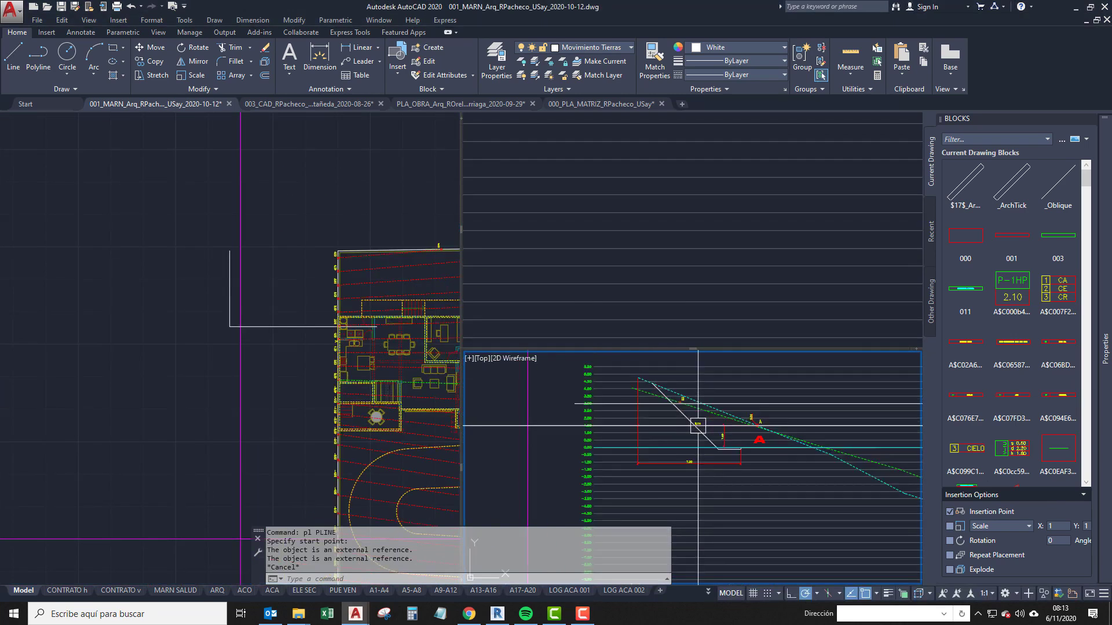
pyautogui.click(714, 443)
pyautogui.moveTo(815, 466); pyautogui.dragTo(603, 450, button='middle')
pyautogui.press('Escape')
pyautogui.scroll(3, 652, 467)
pyautogui.click(648, 467)
pyautogui.scroll(-6, 648, 467)
pyautogui.press('Escape')
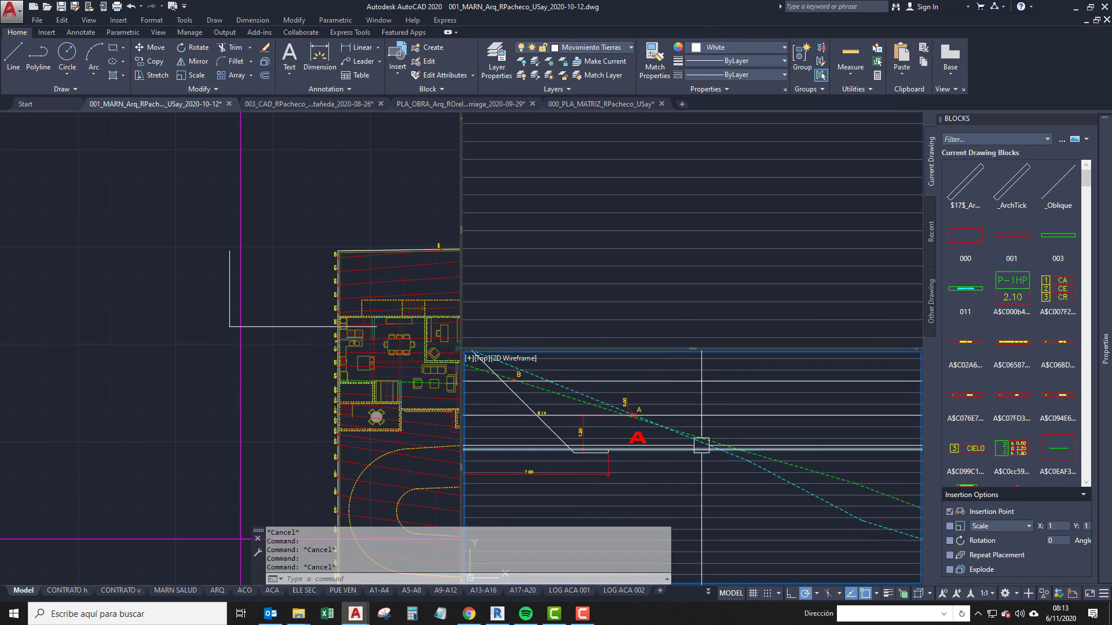
pyautogui.moveTo(726, 449); pyautogui.dragTo(771, 452, button='middle')
# Compare the house plan with section A, following where the dashed terrain profiles cross the horizontal level lines.
pyautogui.click(368, 362)
pyautogui.moveTo(367, 362); pyautogui.dragTo(260, 373, button='middle')
pyautogui.scroll(3, 204, 388)
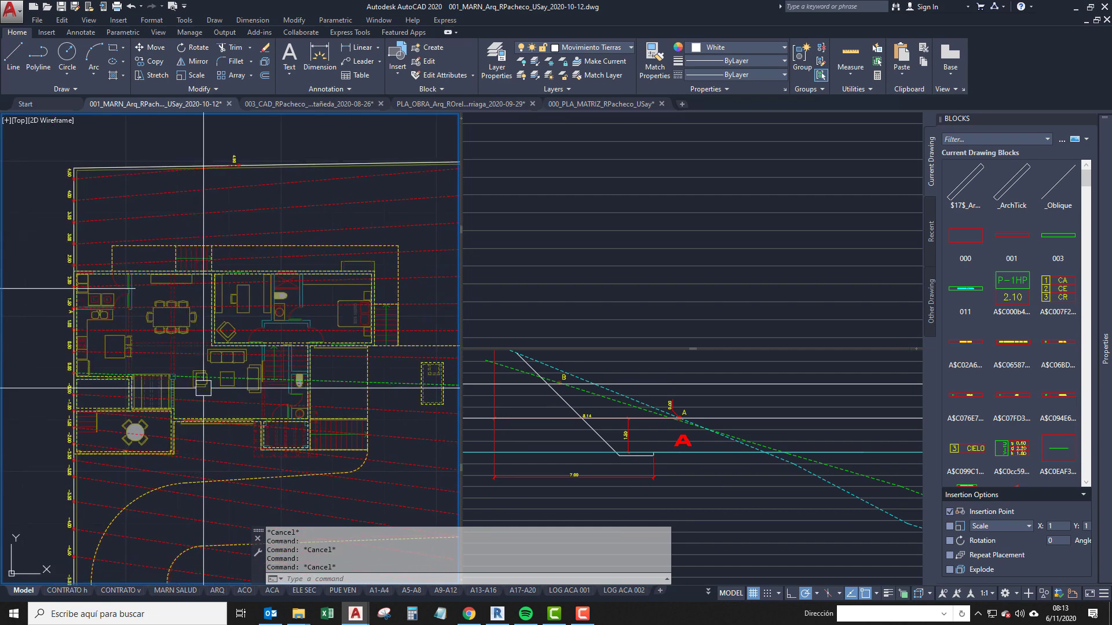
pyautogui.moveTo(209, 386); pyautogui.dragTo(215, 407, button='middle')
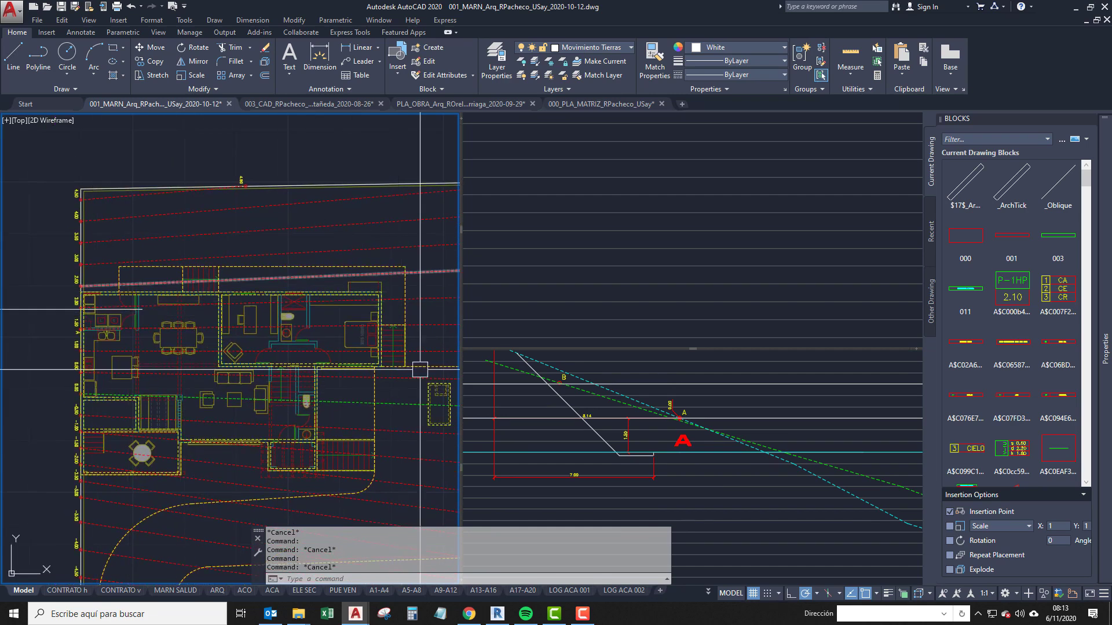
pyautogui.click(675, 439)
pyautogui.moveTo(674, 440); pyautogui.dragTo(689, 440, button='middle')
pyautogui.scroll(1, 595, 432)
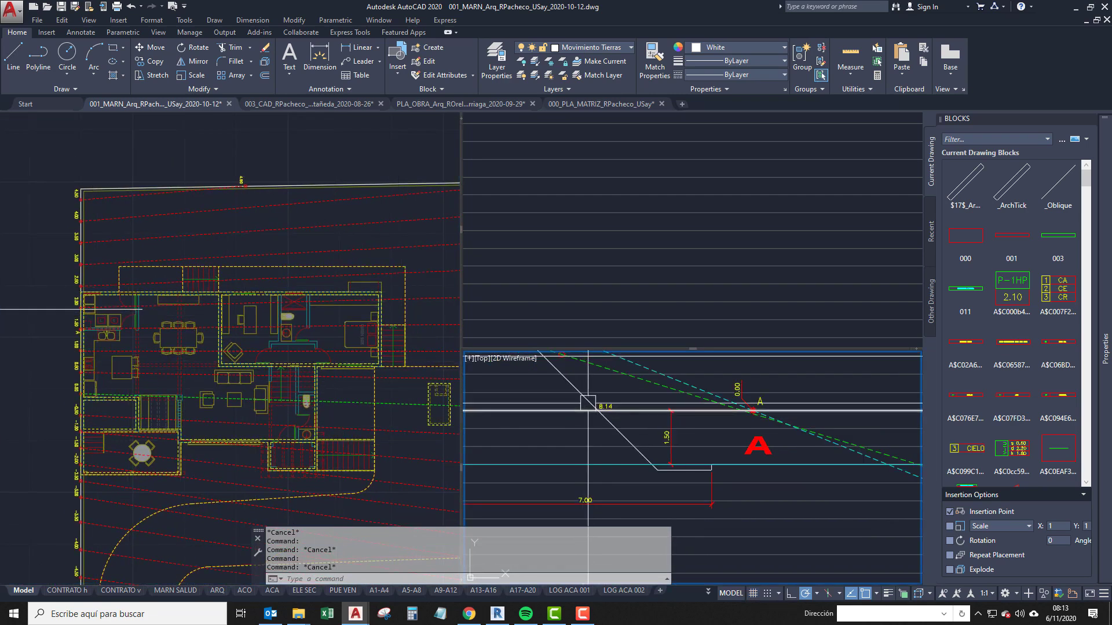
pyautogui.moveTo(752, 491); pyautogui.dragTo(654, 449, button='middle')
pyautogui.scroll(-2, 629, 470)
pyautogui.scroll(2, 724, 449)
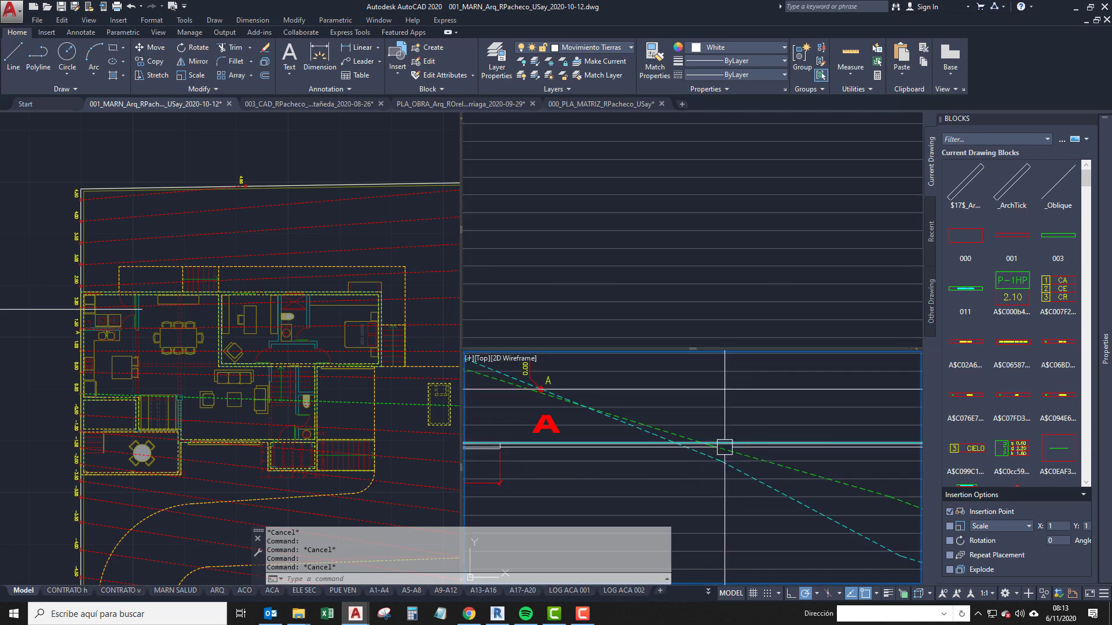
pyautogui.moveTo(758, 451); pyautogui.dragTo(698, 453, button='middle')
pyautogui.scroll(-2, 600, 449)
pyautogui.moveTo(515, 449); pyautogui.dragTo(679, 448, button='middle')
pyautogui.moveTo(760, 447); pyautogui.dragTo(635, 445, button='middle')
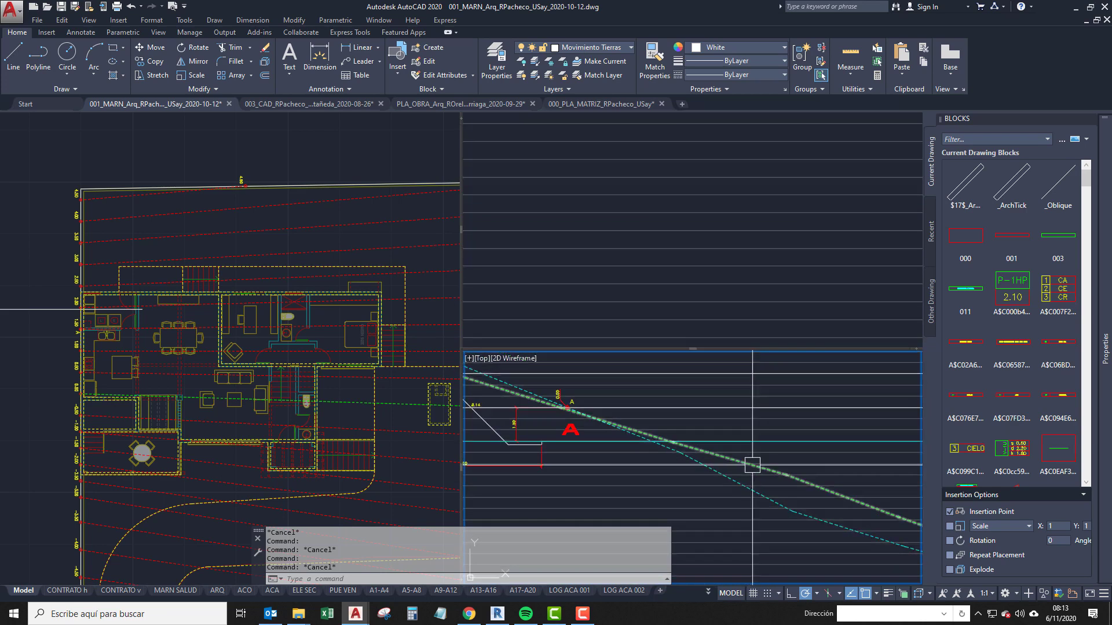
# Select the white Movimiento Tierras outline of the house on the plan and examine its corner beside the laundry.
pyautogui.moveTo(752, 464); pyautogui.dragTo(749, 443, button='middle')
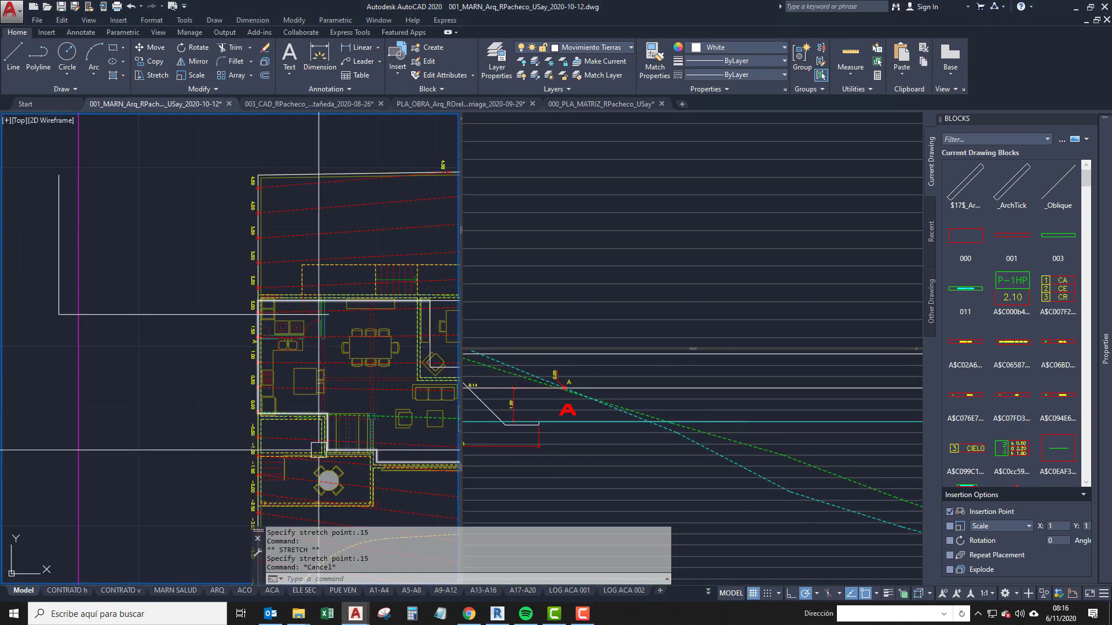
pyautogui.scroll(2, 217, 318)
pyautogui.click(240, 313)
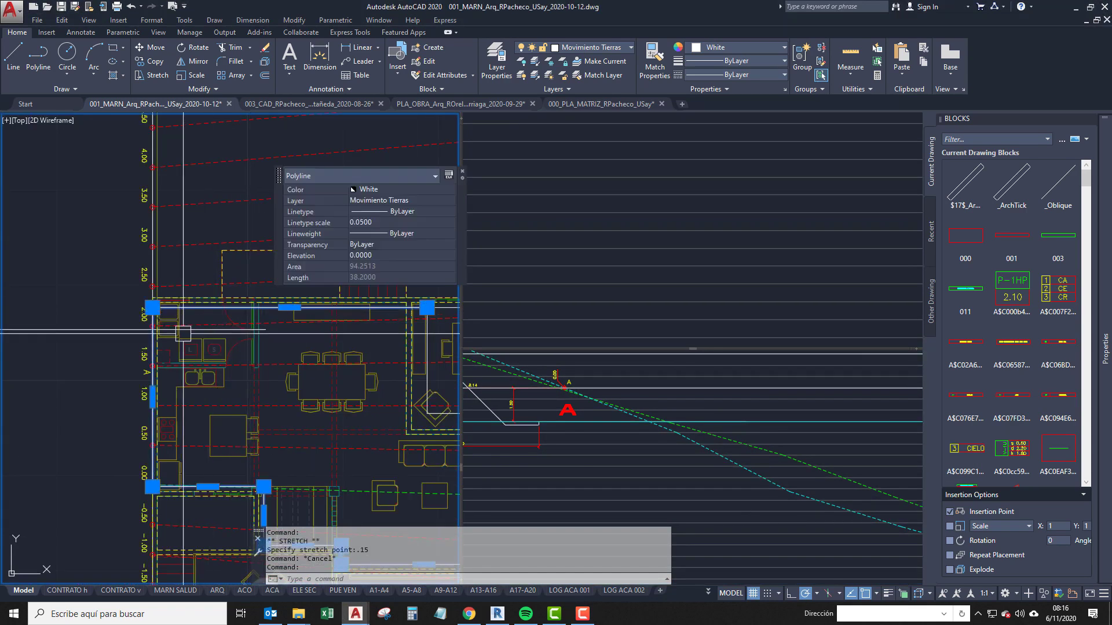
pyautogui.moveTo(178, 430); pyautogui.dragTo(167, 526, button='middle')
pyautogui.scroll(-1, 152, 423)
pyautogui.press('Escape')
pyautogui.scroll(3, 151, 423)
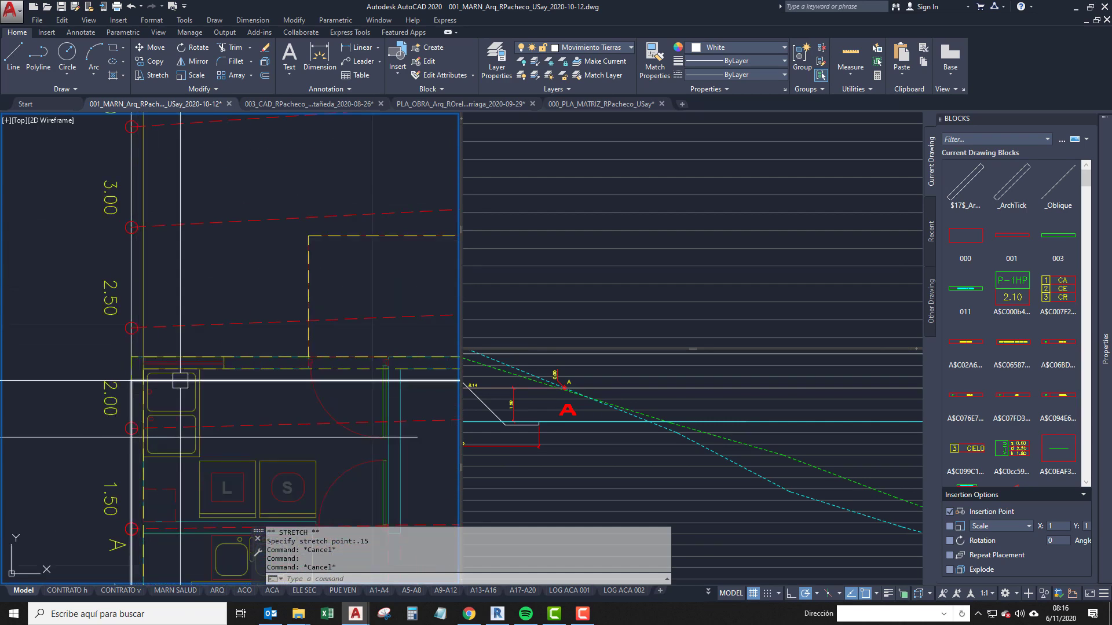
pyautogui.moveTo(227, 390); pyautogui.dragTo(139, 389, button='middle')
pyautogui.scroll(-4, 160, 385)
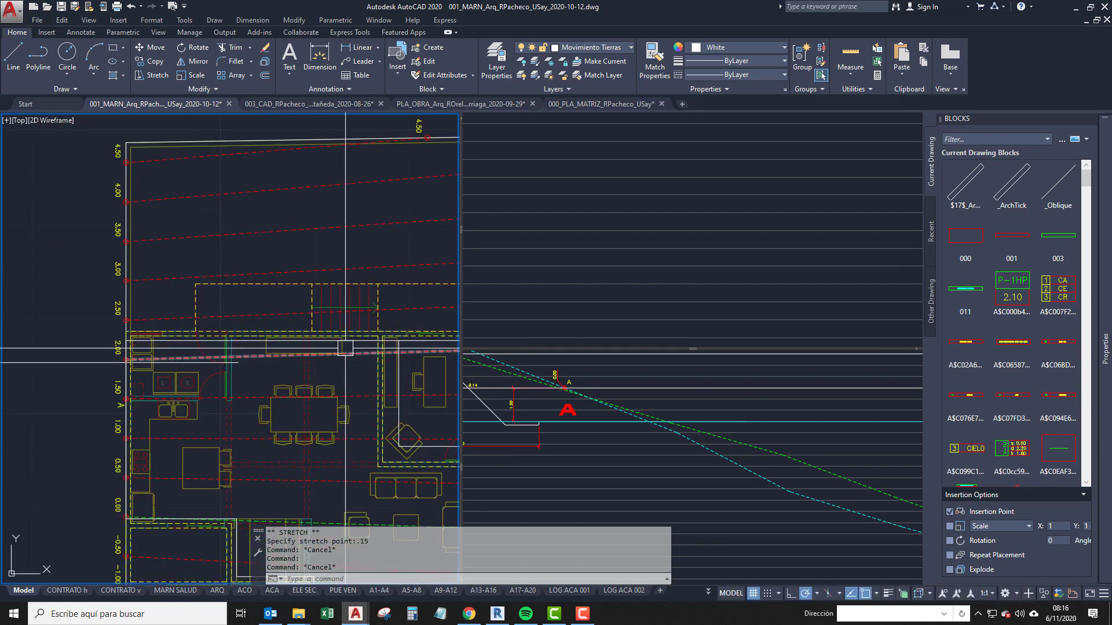
# Examine the gap between the white outline and the dashed rear wall near the laundry door.
pyautogui.scroll(2, 210, 366)
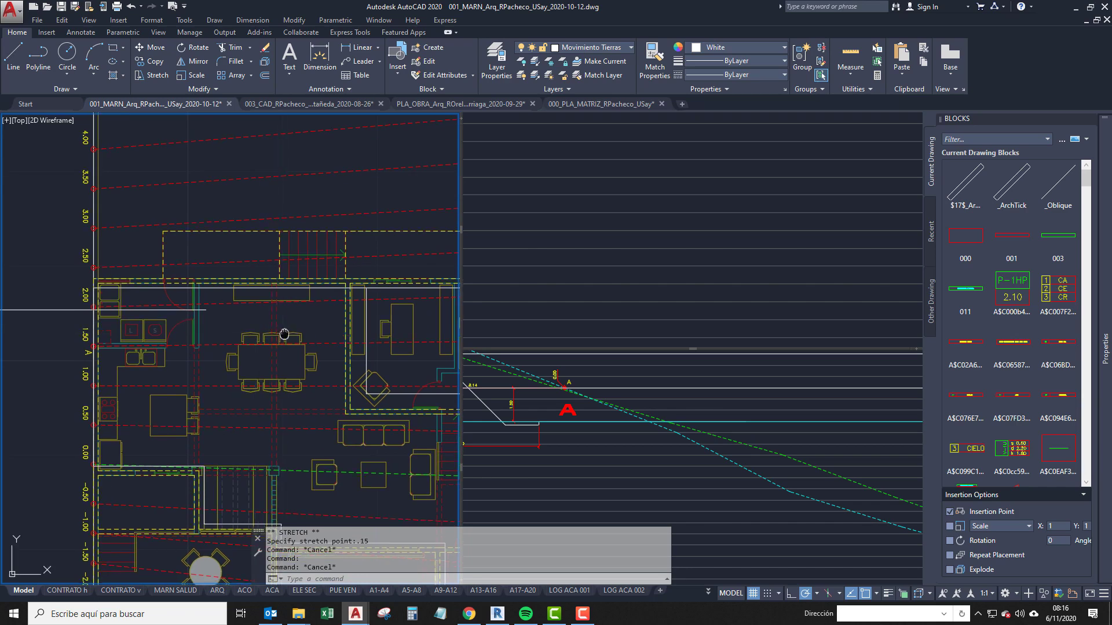
pyautogui.scroll(2, 201, 316)
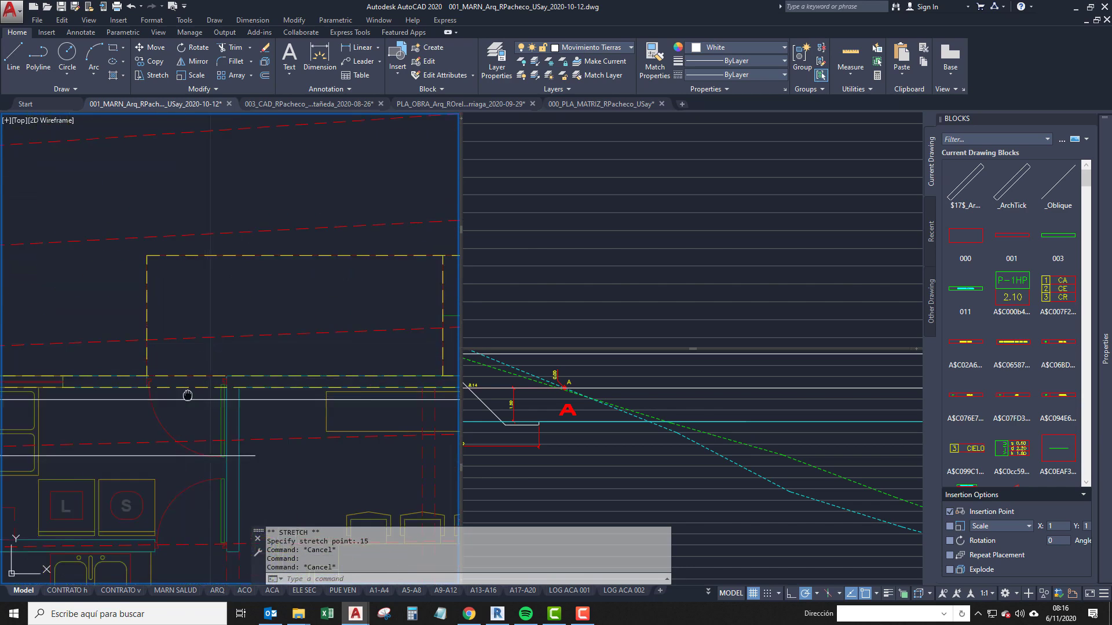
pyautogui.moveTo(187, 396); pyautogui.dragTo(208, 380, button='middle')
pyautogui.scroll(-2, 208, 379)
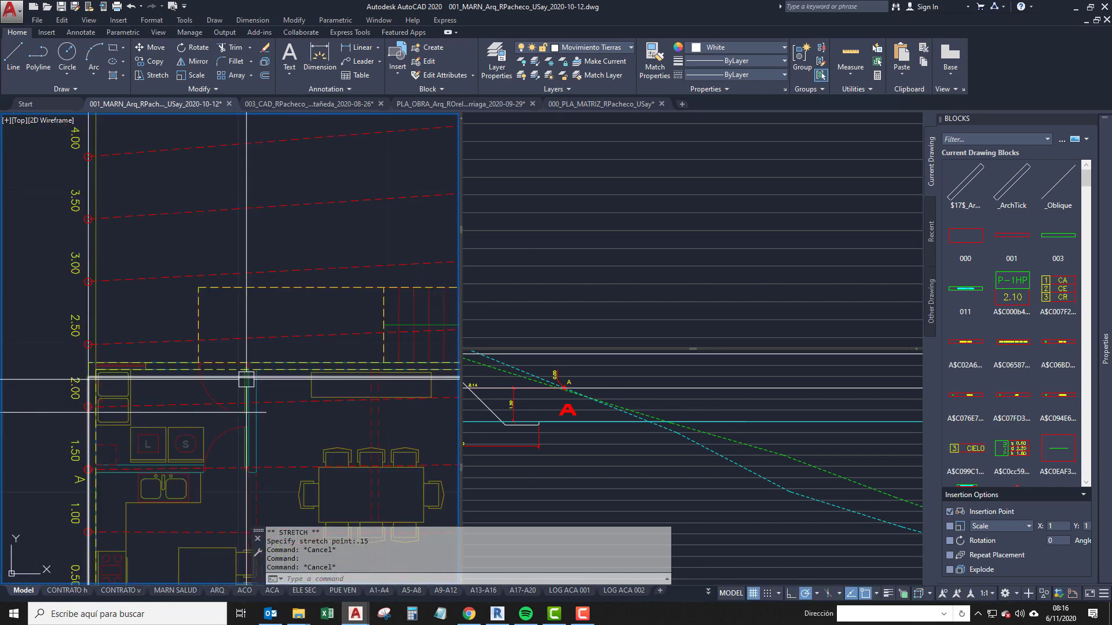
pyautogui.moveTo(293, 309); pyautogui.dragTo(180, 327, button='middle')
pyautogui.scroll(5, 162, 355)
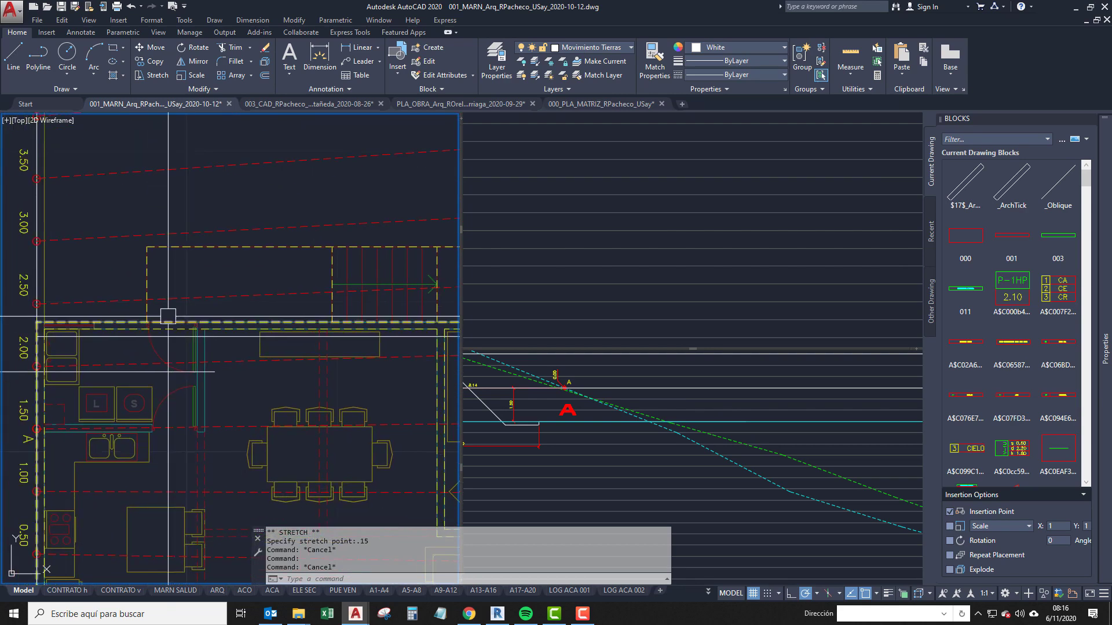
pyautogui.scroll(-2, 166, 328)
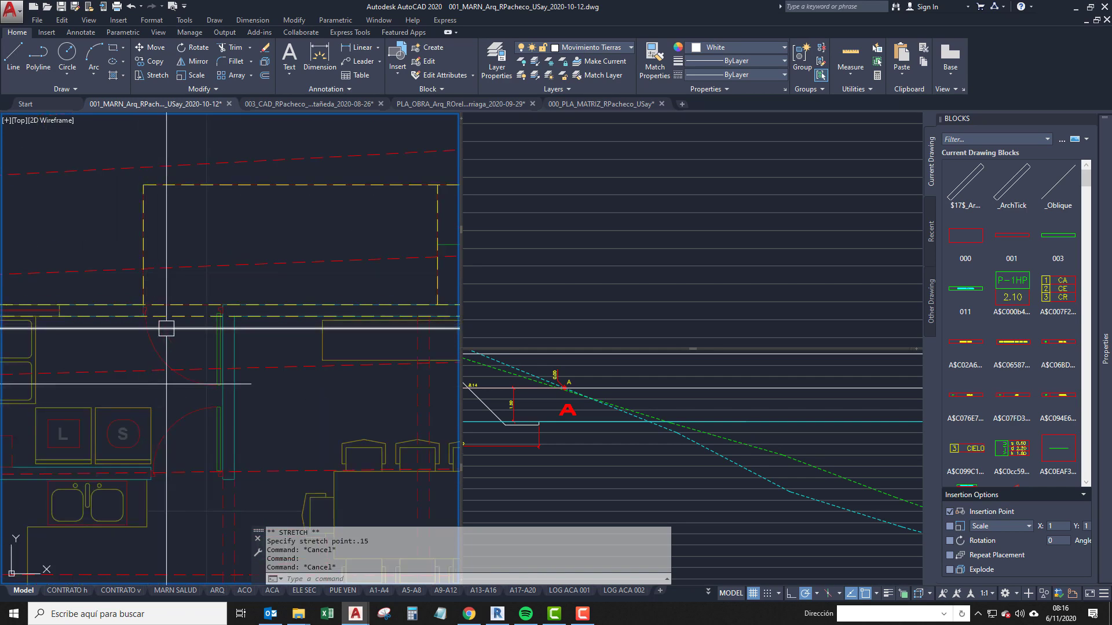
pyautogui.moveTo(109, 318); pyautogui.dragTo(137, 305, button='middle')
pyautogui.scroll(2, 232, 313)
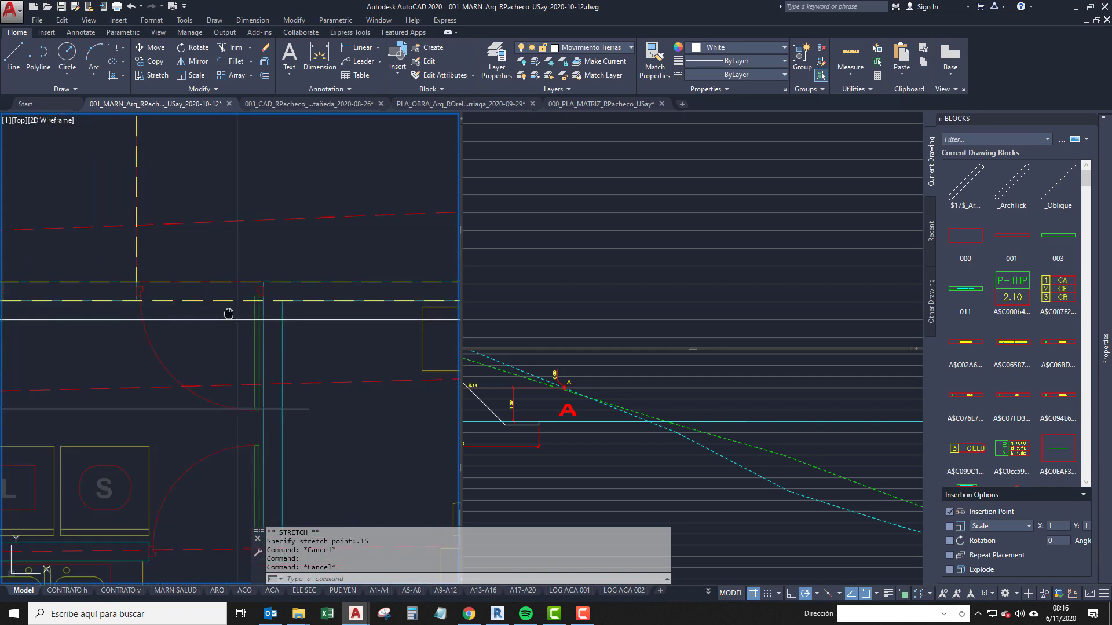
pyautogui.scroll(2, 267, 310)
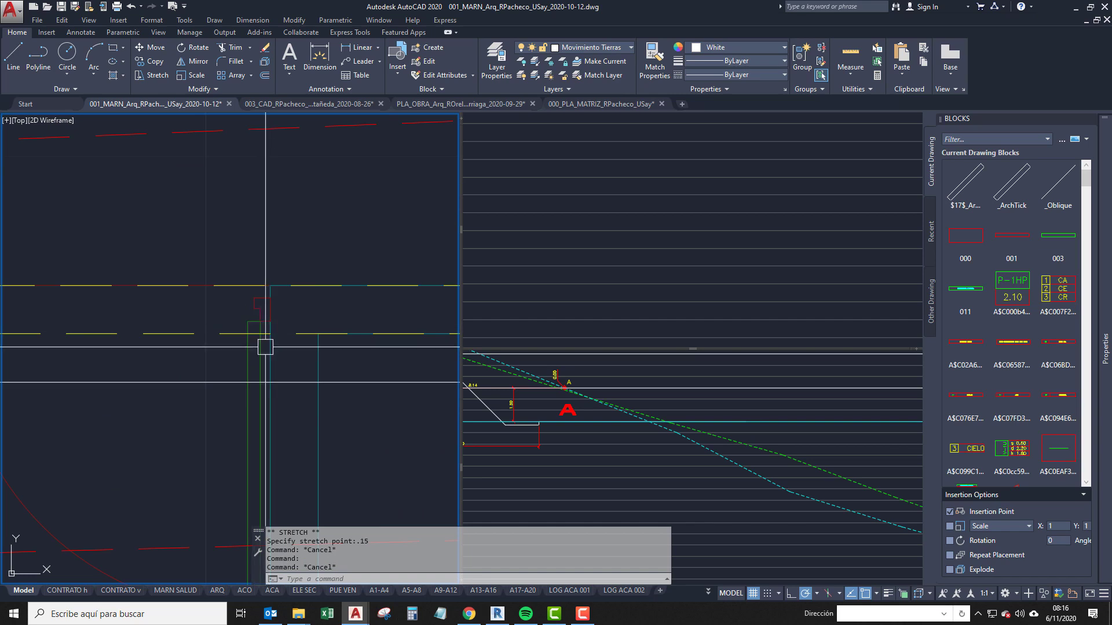
pyautogui.write('dd')
pyautogui.press('Return')
pyautogui.click(268, 384)
pyautogui.press('Escape')
pyautogui.press('Escape')
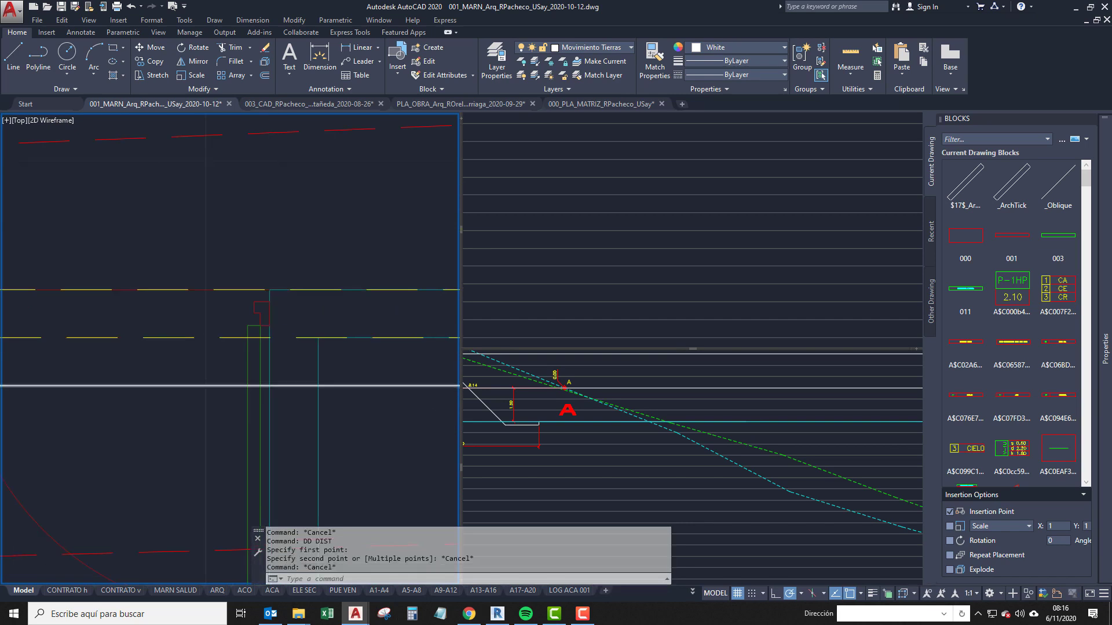
# Measure the distance from the white outline to the inner dashed line of the rear wall near the laundry door.
pyautogui.scroll(-2, 271, 357)
pyautogui.scroll(2, 272, 366)
pyautogui.write('dd')
pyautogui.press('Return')
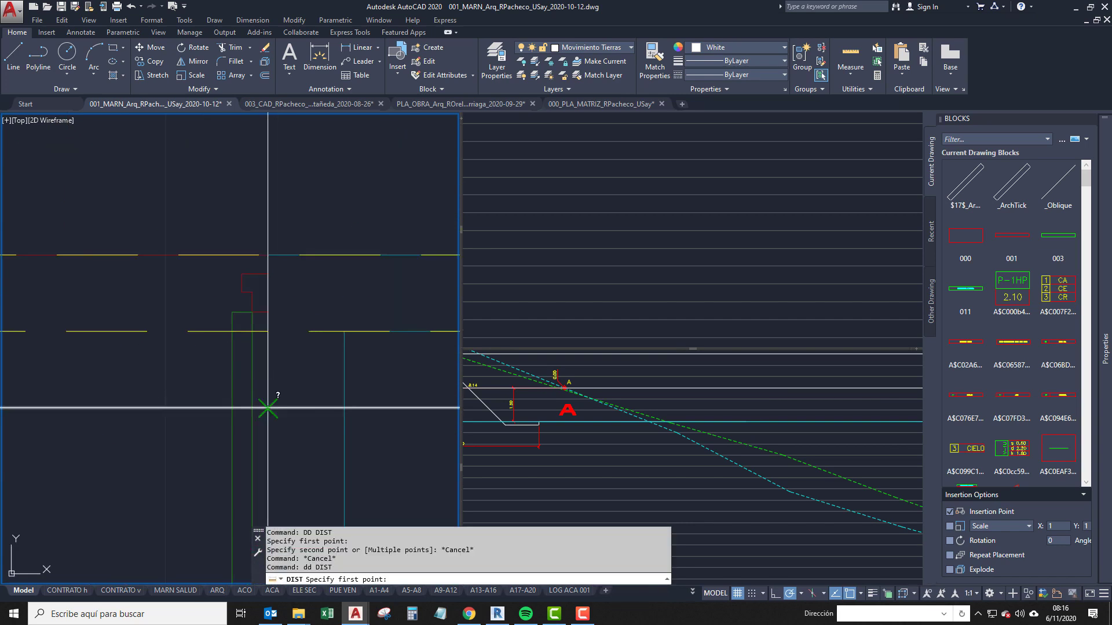
pyautogui.click(267, 331)
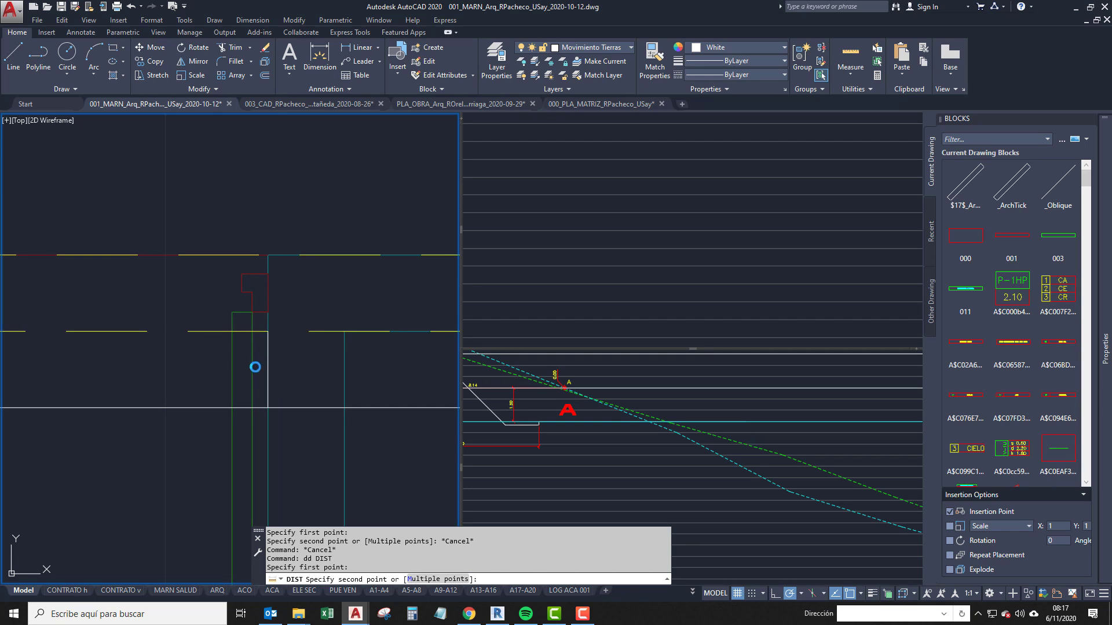
pyautogui.click(255, 367)
pyautogui.scroll(-2, 255, 364)
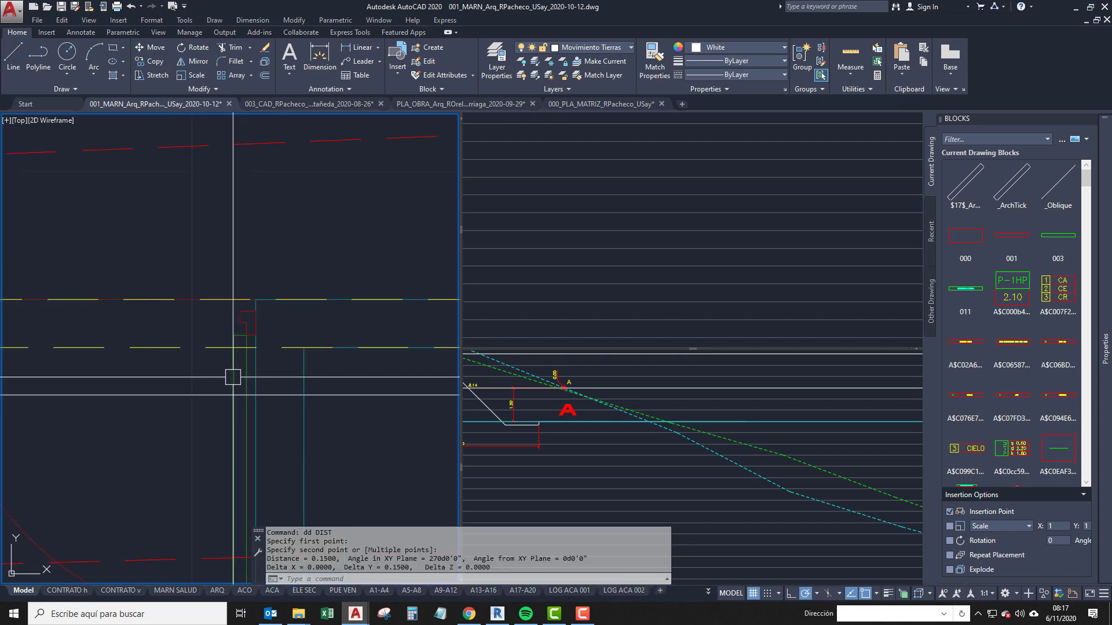
# Check the white outline's offset along the dining room's rear wall and at the corner below the kitchen.
pyautogui.moveTo(209, 366); pyautogui.dragTo(228, 357, button='middle')
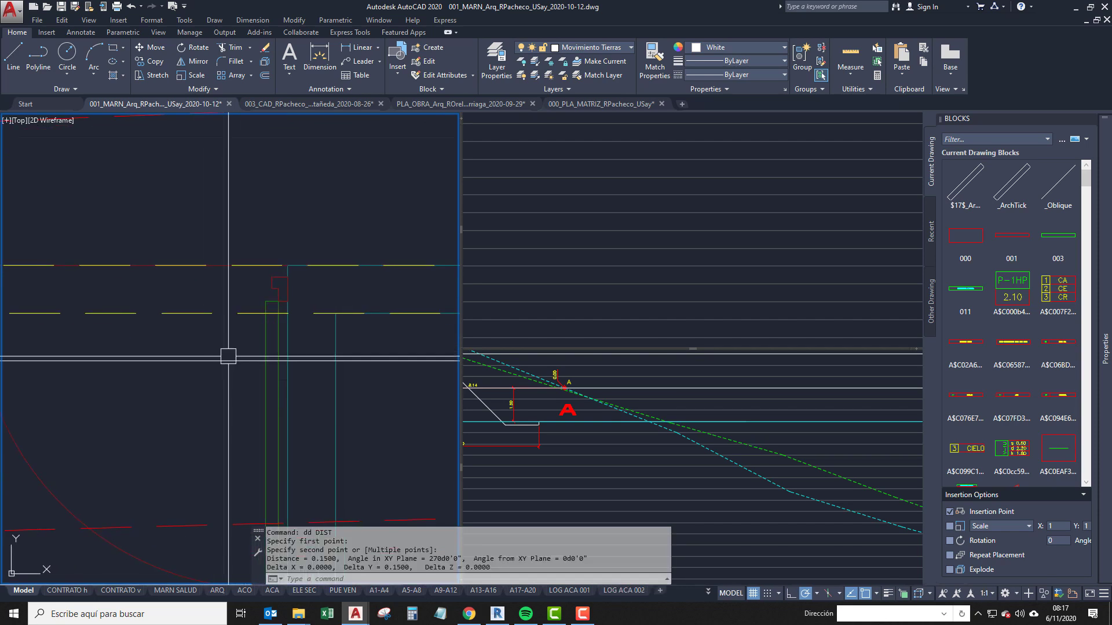
pyautogui.moveTo(307, 352); pyautogui.dragTo(230, 342, button='middle')
pyautogui.scroll(-1, 249, 362)
pyautogui.scroll(1, 255, 370)
pyautogui.scroll(-2, 268, 375)
pyautogui.scroll(-2, 268, 352)
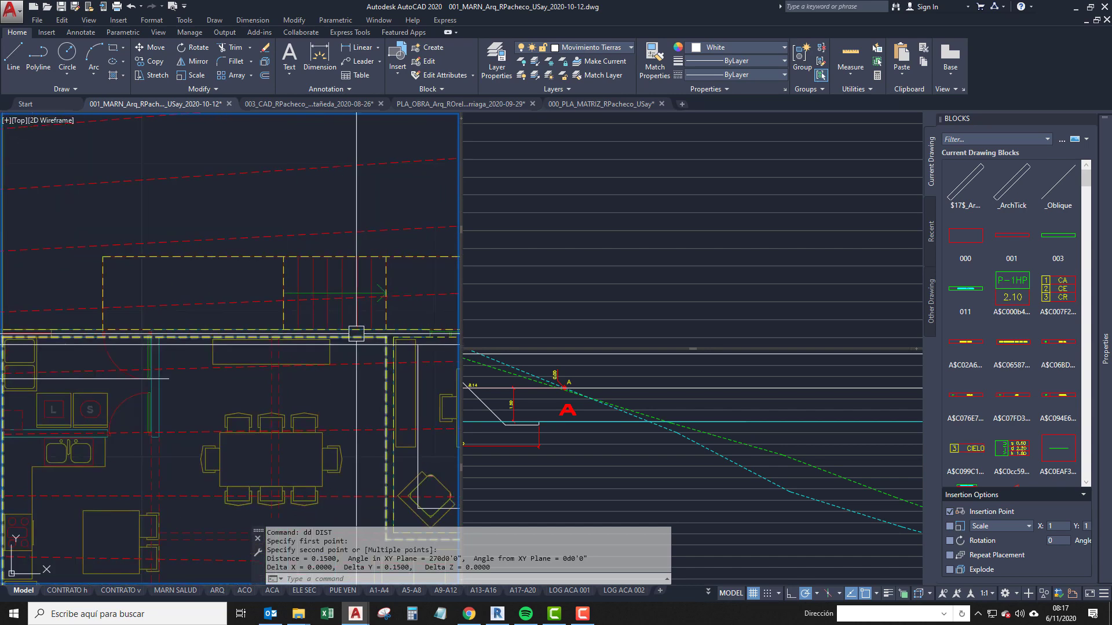
pyautogui.moveTo(355, 333); pyautogui.dragTo(262, 326, button='middle')
pyautogui.moveTo(158, 499); pyautogui.dragTo(288, 298, button='middle')
pyautogui.scroll(4, 87, 425)
pyautogui.moveTo(87, 425); pyautogui.dragTo(155, 375, button='middle')
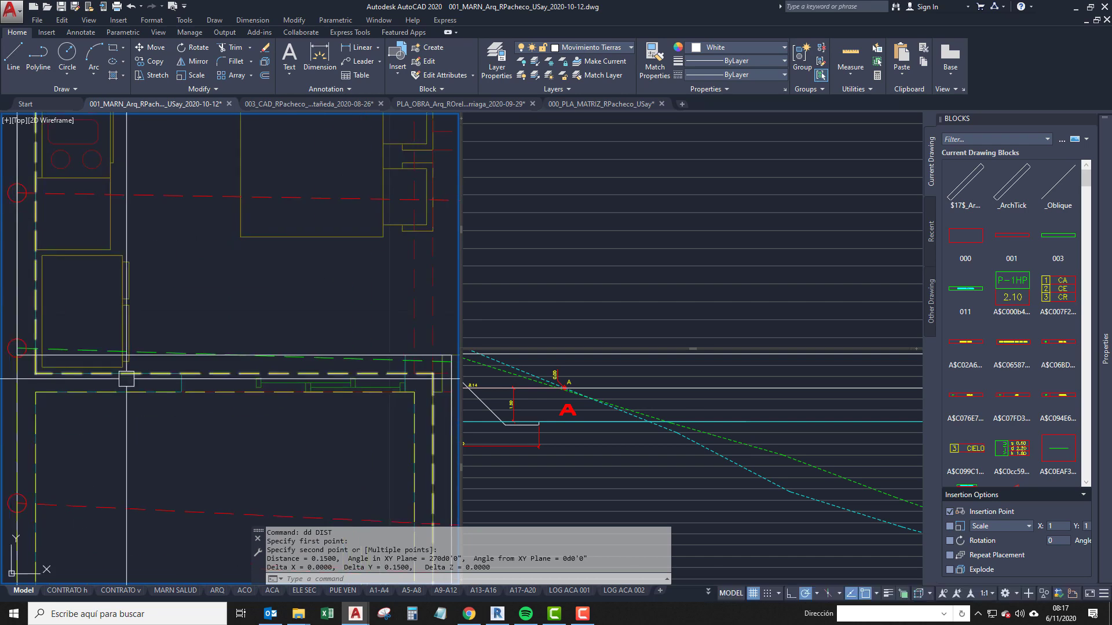
# Follow the white outline around the living area and the queen-size bedroom, comparing it with the dashed walls.
pyautogui.scroll(-4, 119, 371)
pyautogui.moveTo(250, 411); pyautogui.dragTo(18, 399, button='middle')
pyautogui.scroll(2, 212, 383)
pyautogui.moveTo(449, 405); pyautogui.dragTo(220, 440, button='middle')
pyautogui.moveTo(311, 405); pyautogui.dragTo(99, 463, button='middle')
pyautogui.moveTo(404, 277); pyautogui.dragTo(263, 366, button='middle')
pyautogui.moveTo(257, 325); pyautogui.dragTo(172, 394, button='middle')
pyautogui.moveTo(346, 353); pyautogui.dragTo(248, 459, button='middle')
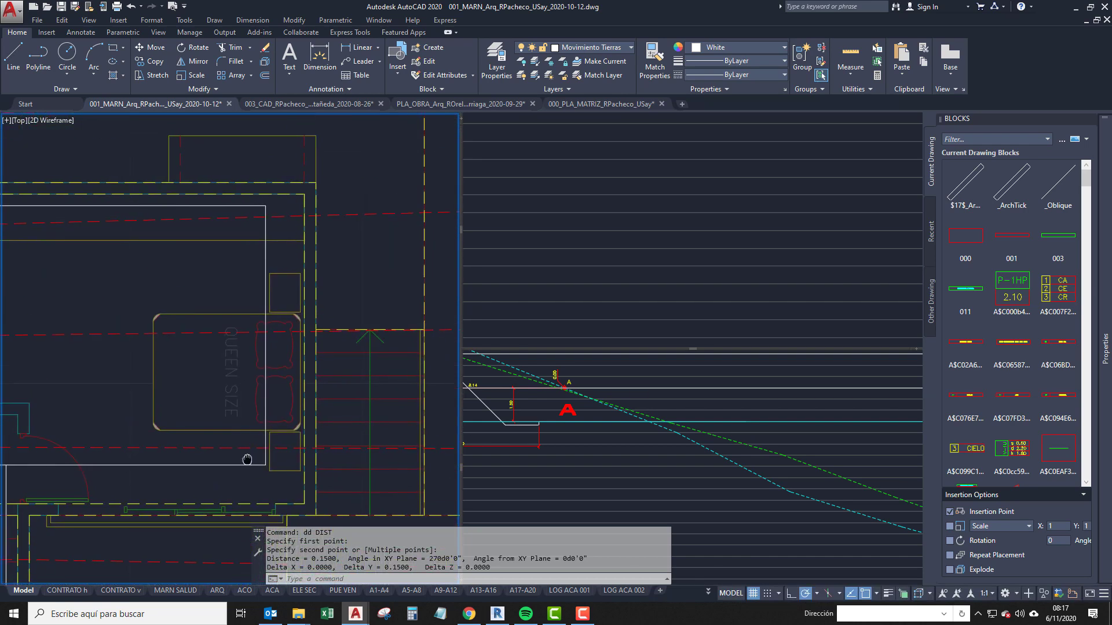
pyautogui.moveTo(289, 331); pyautogui.dragTo(384, 233, button='middle')
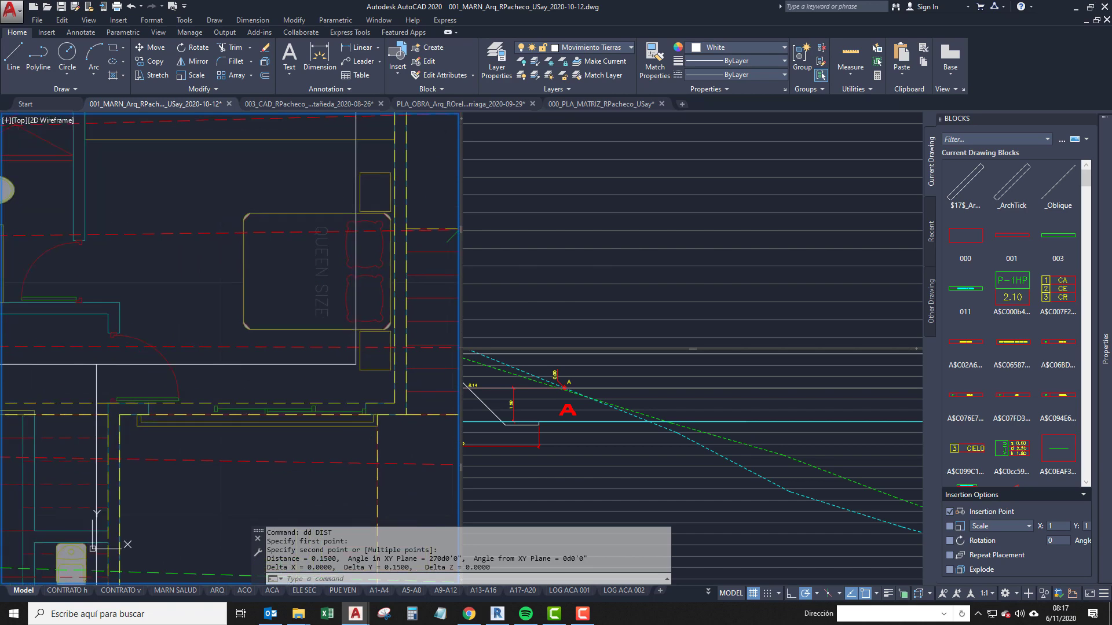
pyautogui.scroll(-2, 89, 388)
pyautogui.moveTo(155, 288); pyautogui.dragTo(340, 407, button='middle')
pyautogui.scroll(-1, 340, 408)
pyautogui.moveTo(218, 410); pyautogui.dragTo(292, 398, button='middle')
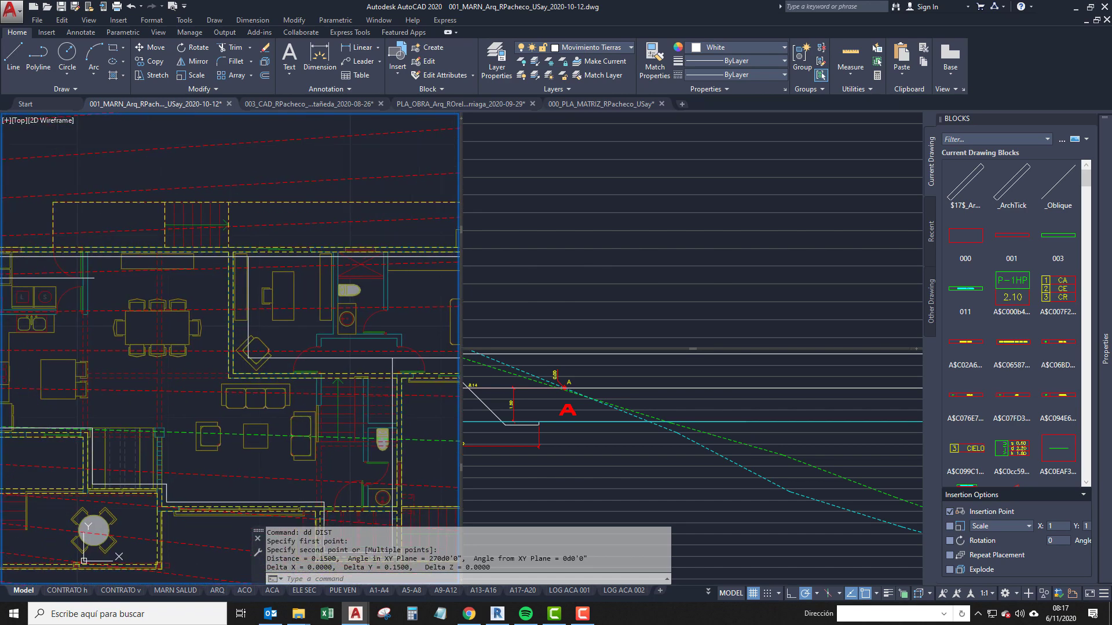
# Examine the outline's corners around the study, bathroom and living room stairs against the level lines.
pyautogui.scroll(2, 373, 396)
pyautogui.moveTo(113, 352); pyautogui.dragTo(173, 351, button='middle')
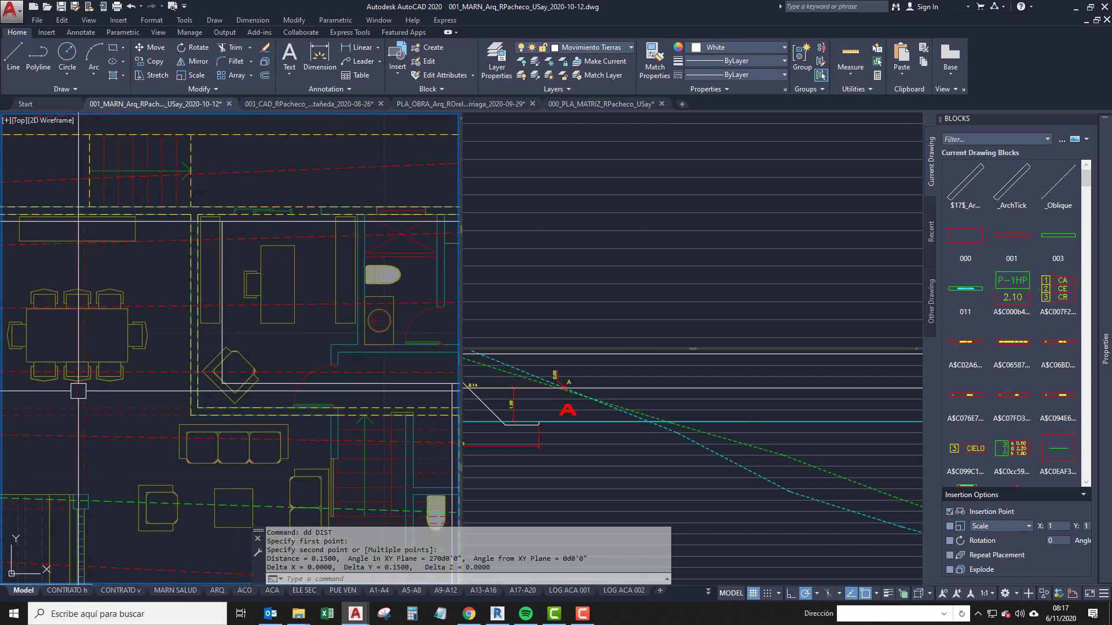
pyautogui.moveTo(149, 378); pyautogui.dragTo(147, 390, button='middle')
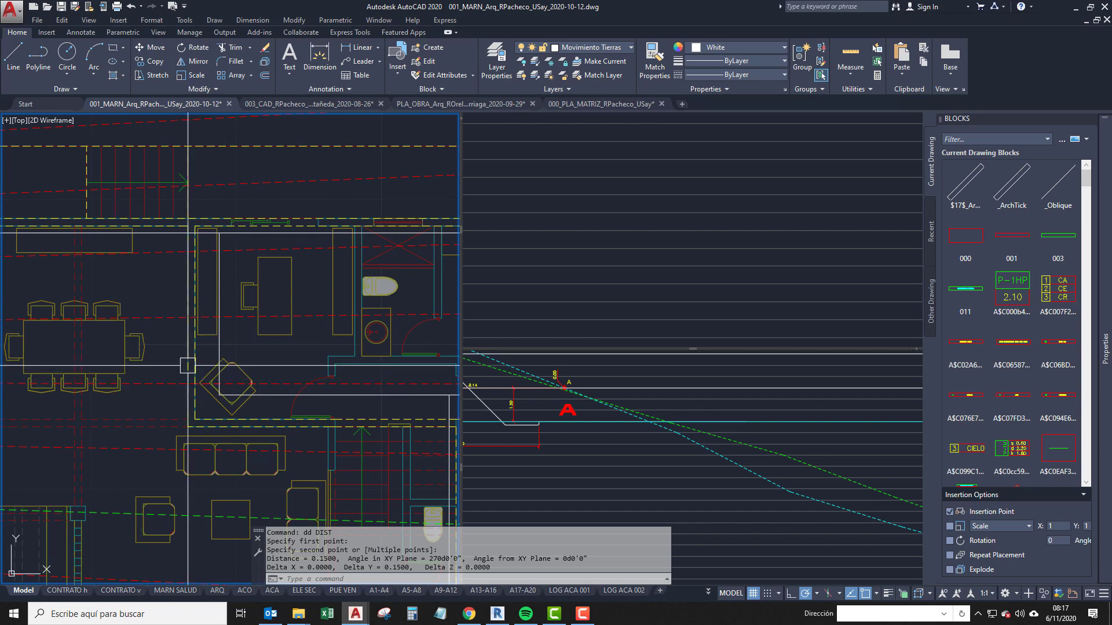
pyautogui.scroll(2, 213, 357)
pyautogui.moveTo(244, 360); pyautogui.dragTo(176, 293, button='middle')
pyautogui.scroll(-2, 171, 380)
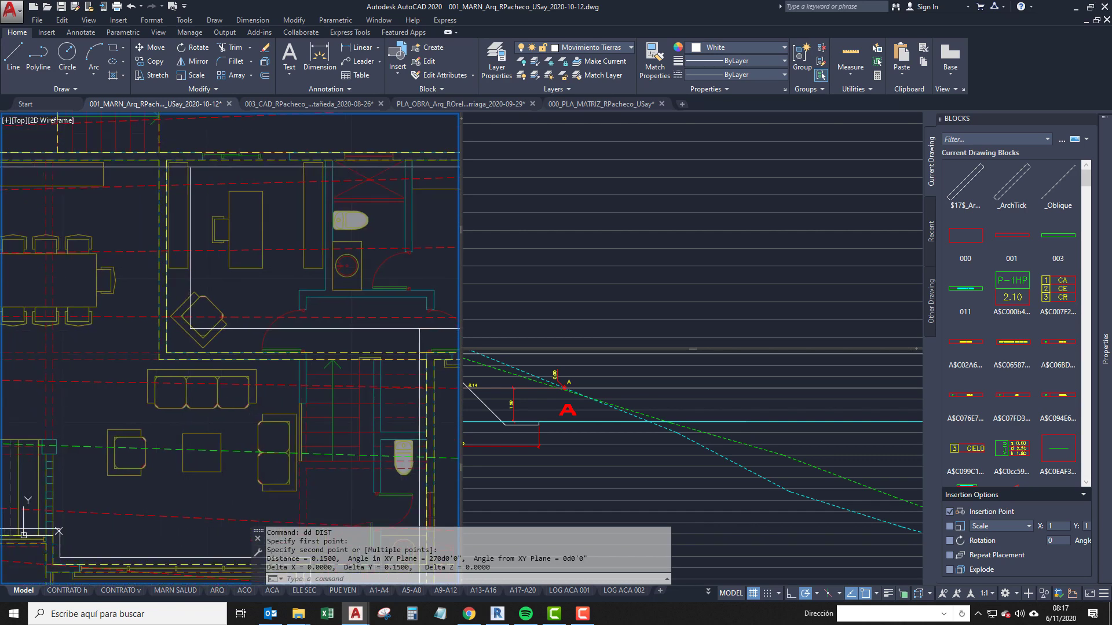
pyautogui.moveTo(352, 382); pyautogui.dragTo(234, 430, button='middle')
pyautogui.scroll(-1, 321, 343)
pyautogui.moveTo(282, 383); pyautogui.dragTo(292, 355, button='middle')
pyautogui.moveTo(243, 296); pyautogui.dragTo(250, 382, button='middle')
pyautogui.scroll(1, 241, 330)
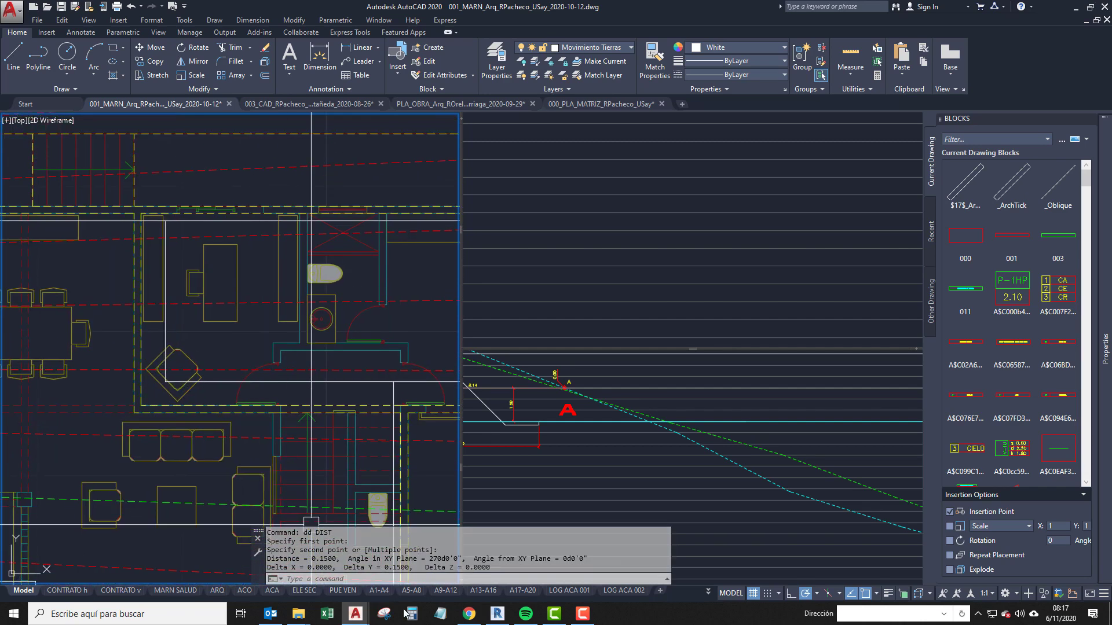
# Switch to Revit to examine the house's stepped floors and front facade in 3D, and return to the AutoCAD plan.
pyautogui.click(487, 620)
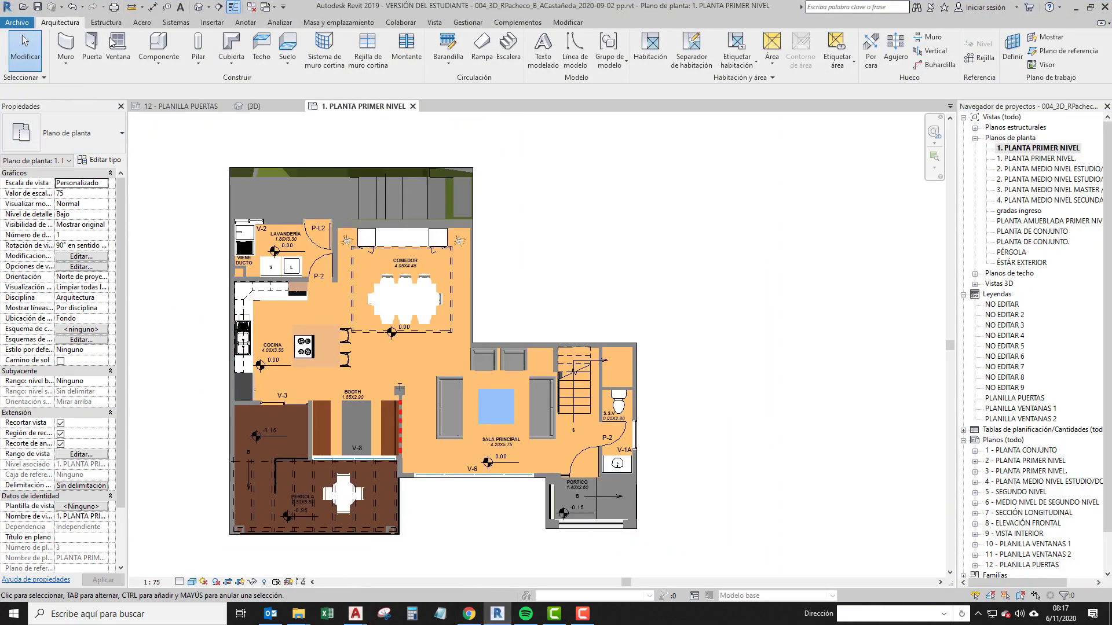
pyautogui.click(198, 7)
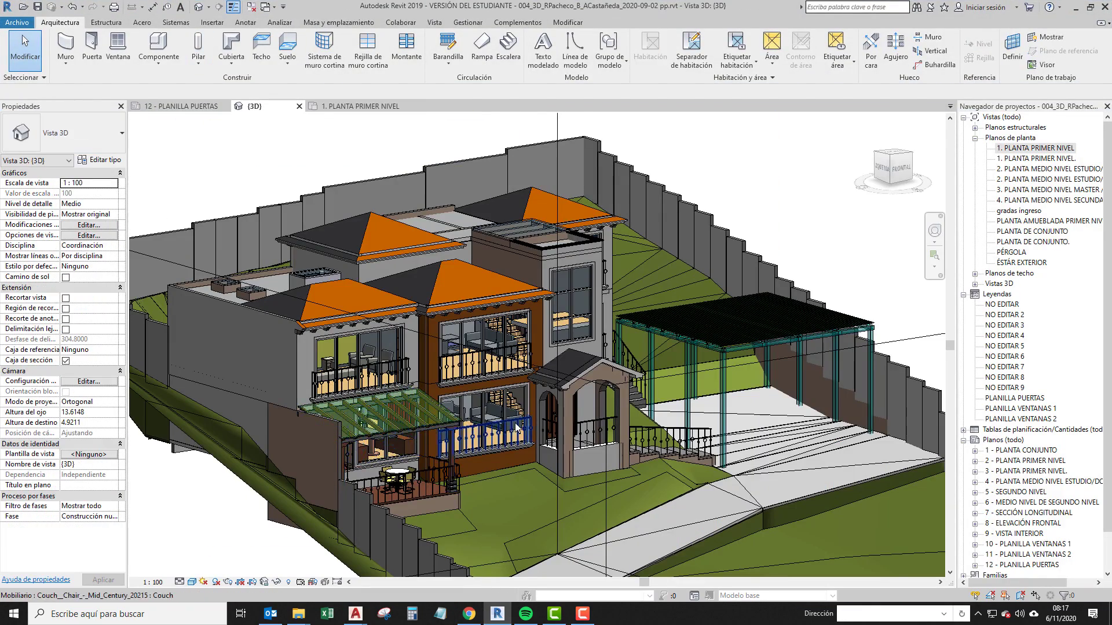
pyautogui.scroll(3, 428, 465)
pyautogui.keyDown('shift'); pyautogui.moveTo(428, 464); pyautogui.dragTo(421, 424, button='middle'); pyautogui.keyUp('shift')
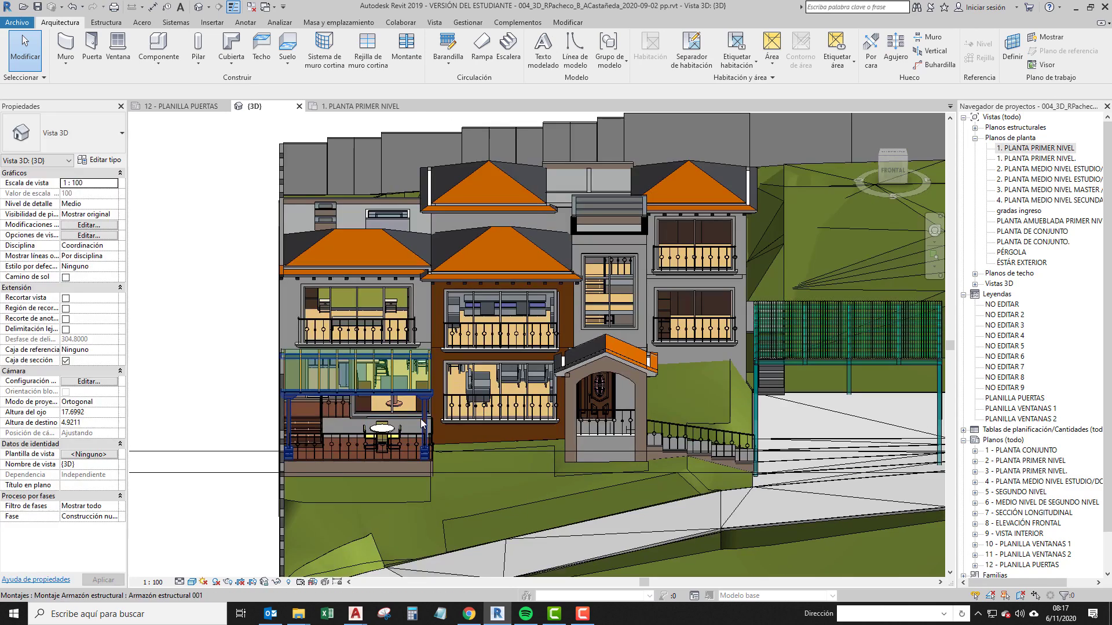
pyautogui.click(1074, 6)
pyautogui.click(230, 388)
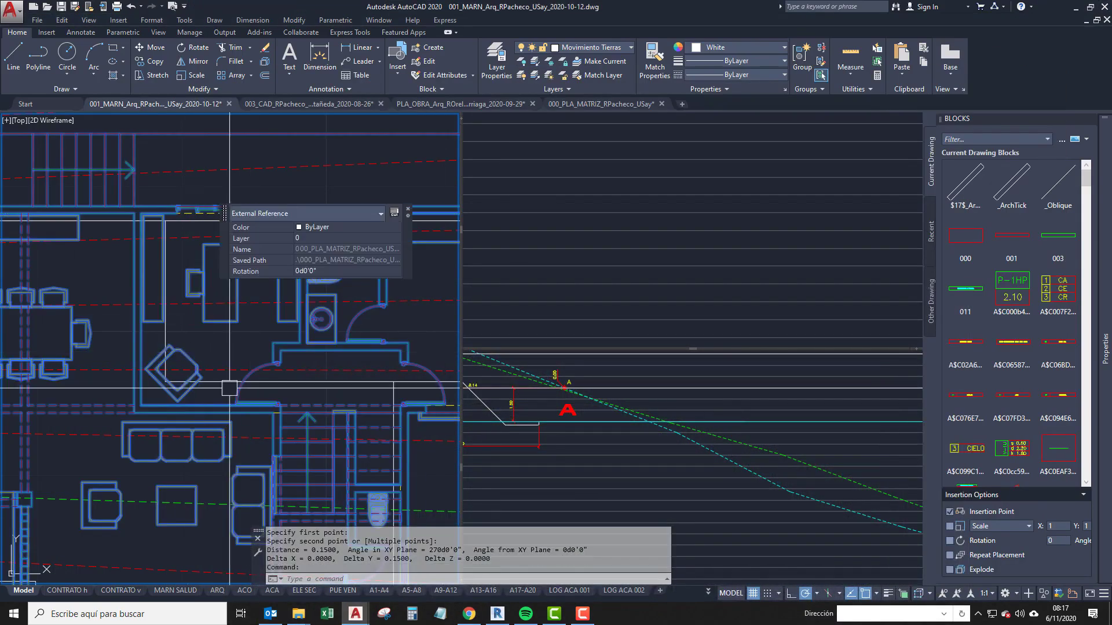
pyautogui.scroll(-2, 254, 397)
pyautogui.press('Escape')
pyautogui.moveTo(257, 396); pyautogui.dragTo(258, 380, button='middle')
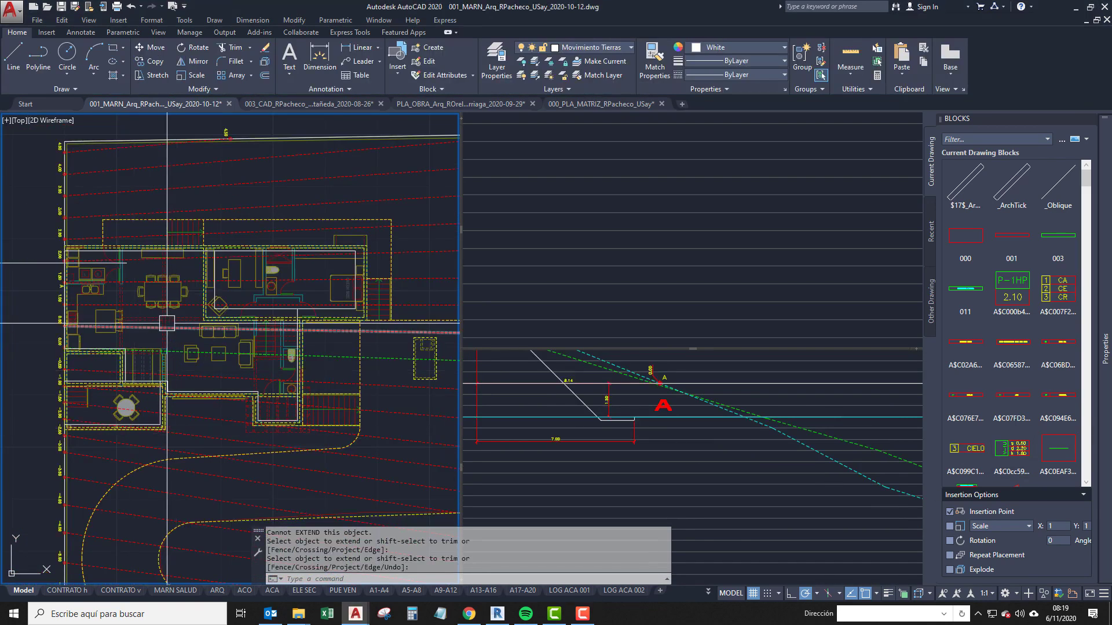
# Inspect the cyan 0.00 level polyline in section A alongside the cut slope and the level scale.
pyautogui.press('Escape')
pyautogui.moveTo(258, 365); pyautogui.dragTo(315, 355, button='middle')
pyautogui.click(315, 349)
pyautogui.press('Escape')
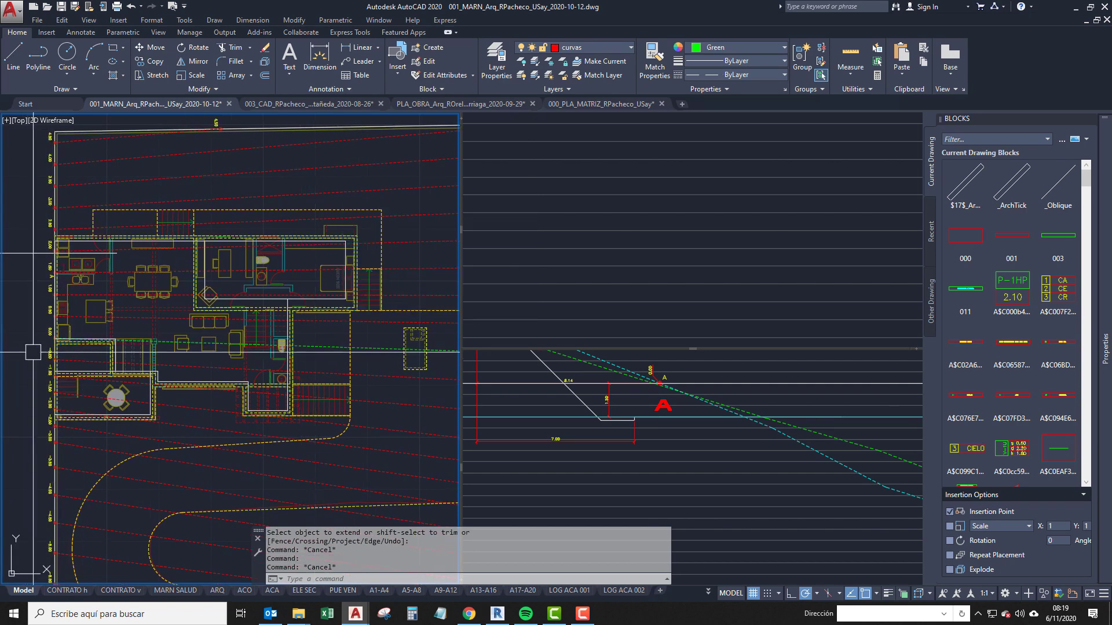
pyautogui.click(645, 377)
pyautogui.moveTo(631, 466); pyautogui.dragTo(726, 495, button='middle')
pyautogui.click(618, 449)
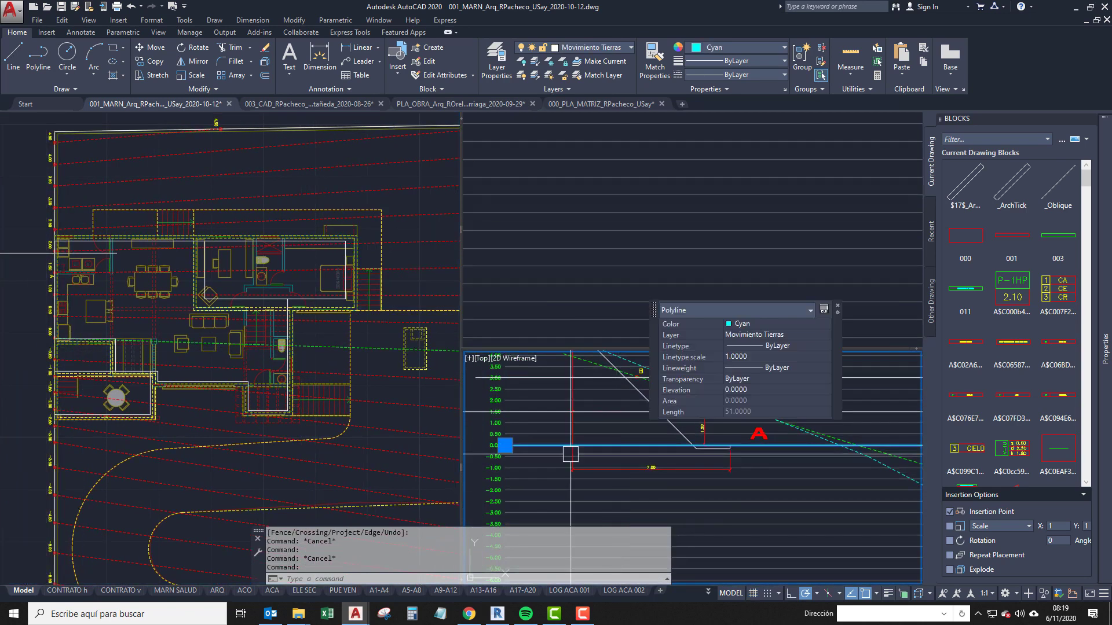
pyautogui.moveTo(570, 454); pyautogui.dragTo(615, 442, button='middle')
pyautogui.press('Escape')
# Inspect the green level line on the curvas layer where it crosses the house plan.
pyautogui.click(203, 372)
pyautogui.moveTo(205, 339); pyautogui.dragTo(204, 417, button='middle')
pyautogui.click(212, 374)
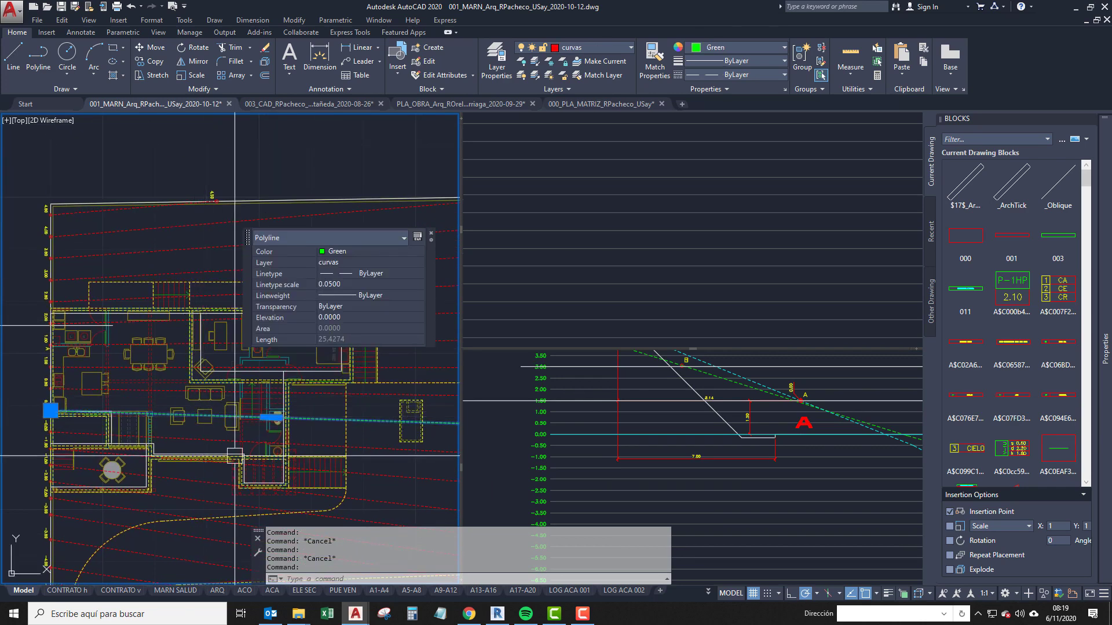
pyautogui.moveTo(239, 458); pyautogui.dragTo(240, 424, button='middle')
pyautogui.moveTo(195, 380); pyautogui.dragTo(180, 329, button='middle')
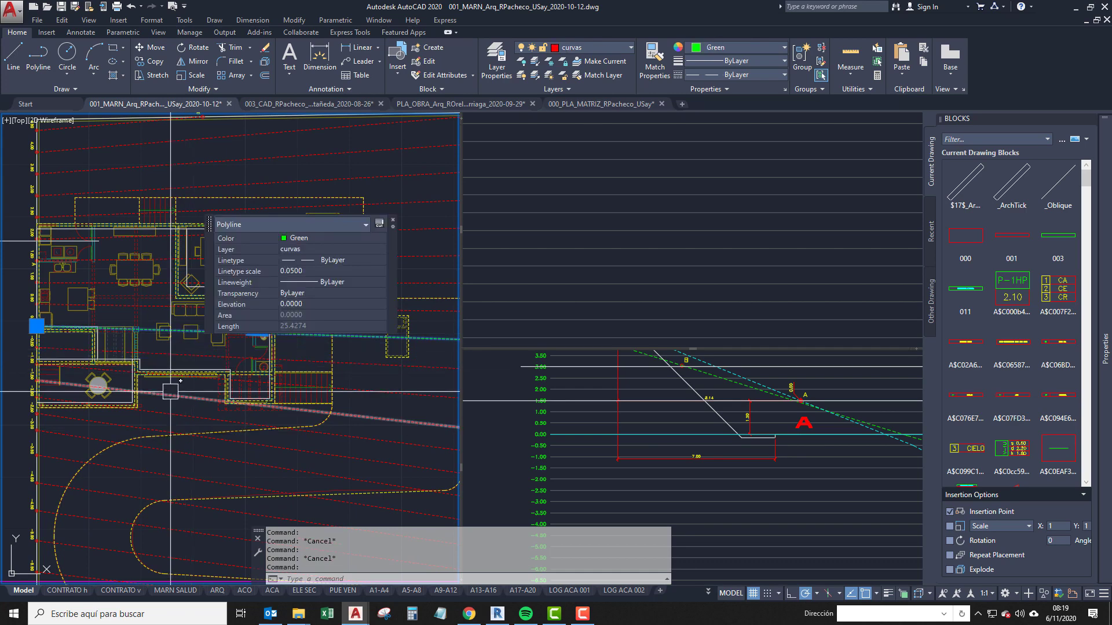
pyautogui.moveTo(183, 408); pyautogui.dragTo(208, 457, button='middle')
pyautogui.press('Escape')
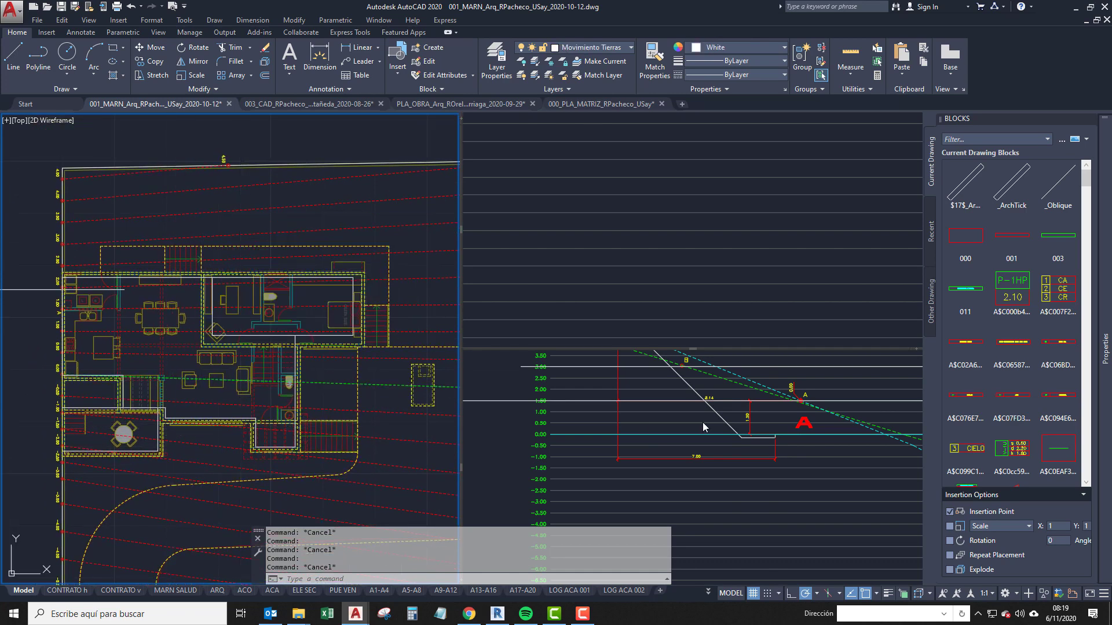
# Compare the cut slope and 0.00 level line in section A with the house and driveway area on the plan.
pyautogui.click(704, 427)
pyautogui.click(289, 454)
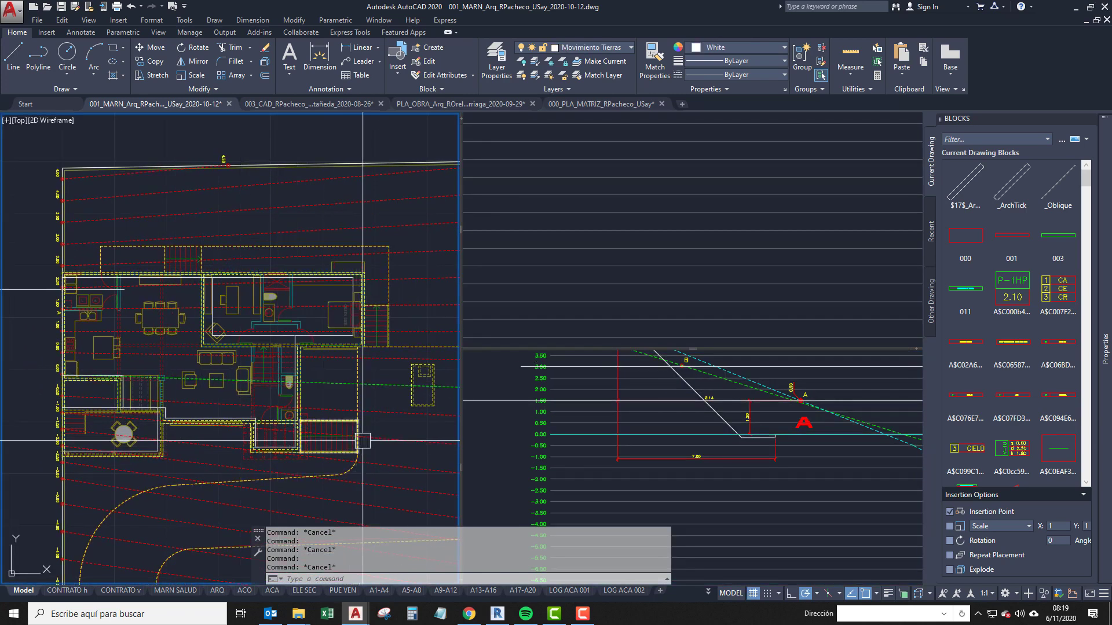
pyautogui.click(725, 430)
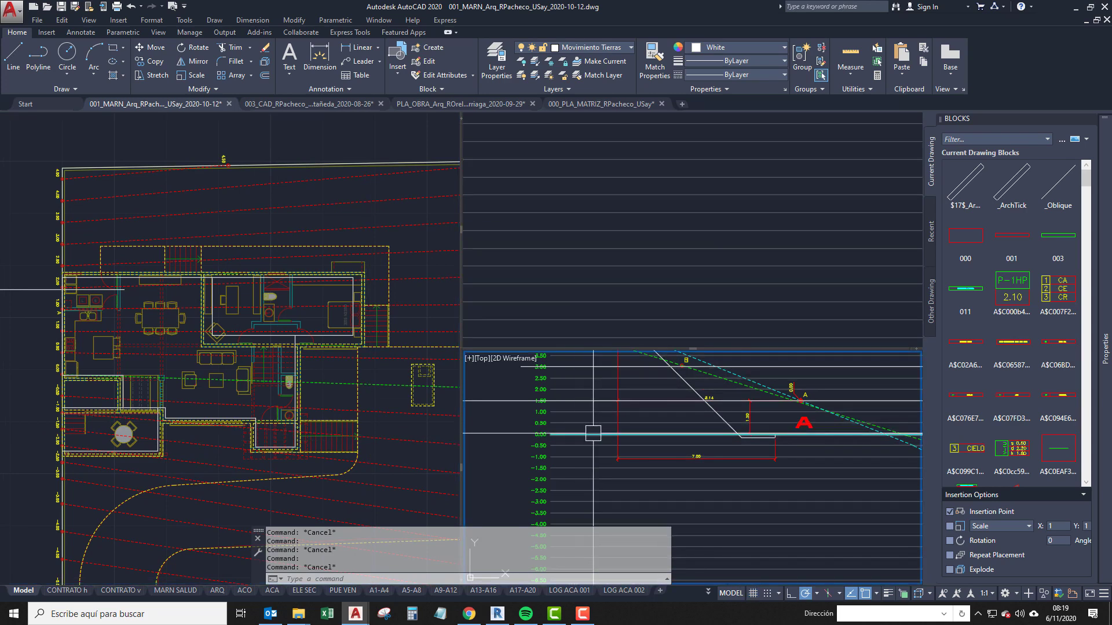
pyautogui.hotkey('ctrl', 'r')
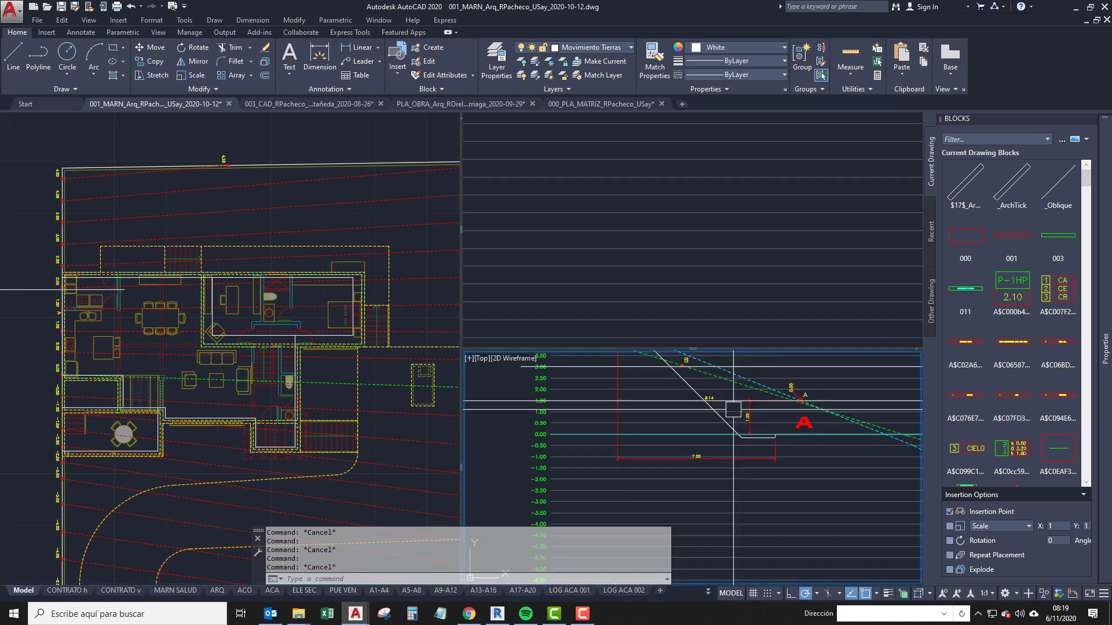
pyautogui.moveTo(732, 398); pyautogui.dragTo(683, 434, button='middle')
pyautogui.scroll(-2, 186, 326)
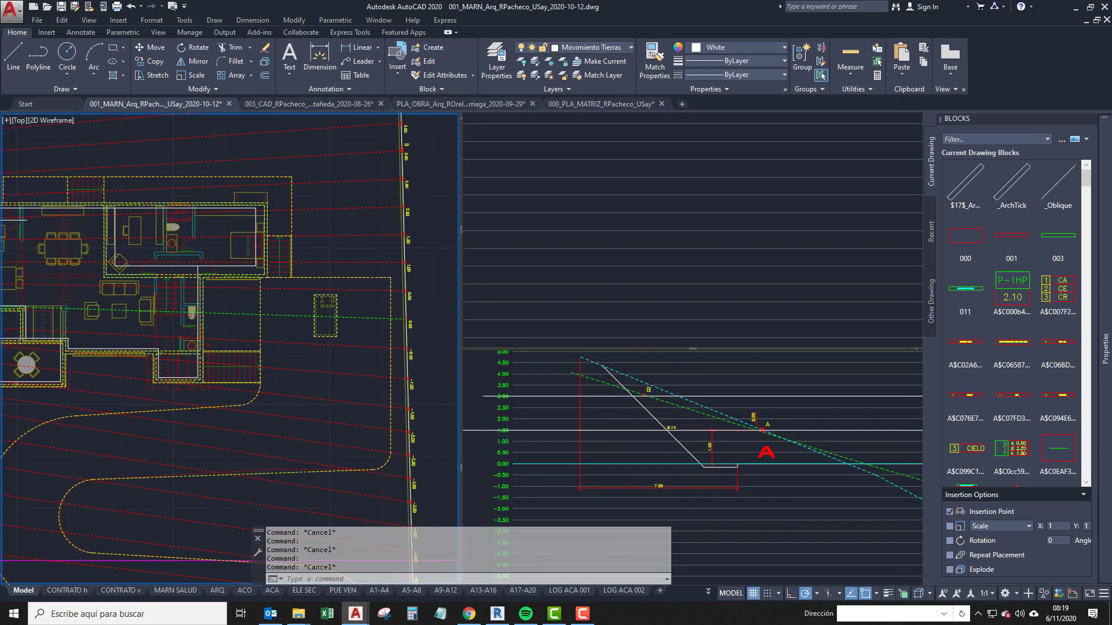
# Switch to Revit to examine the front terrace floor and its slab edge in 3D, and return to the AutoCAD plan.
pyautogui.scroll(4, 84, 359)
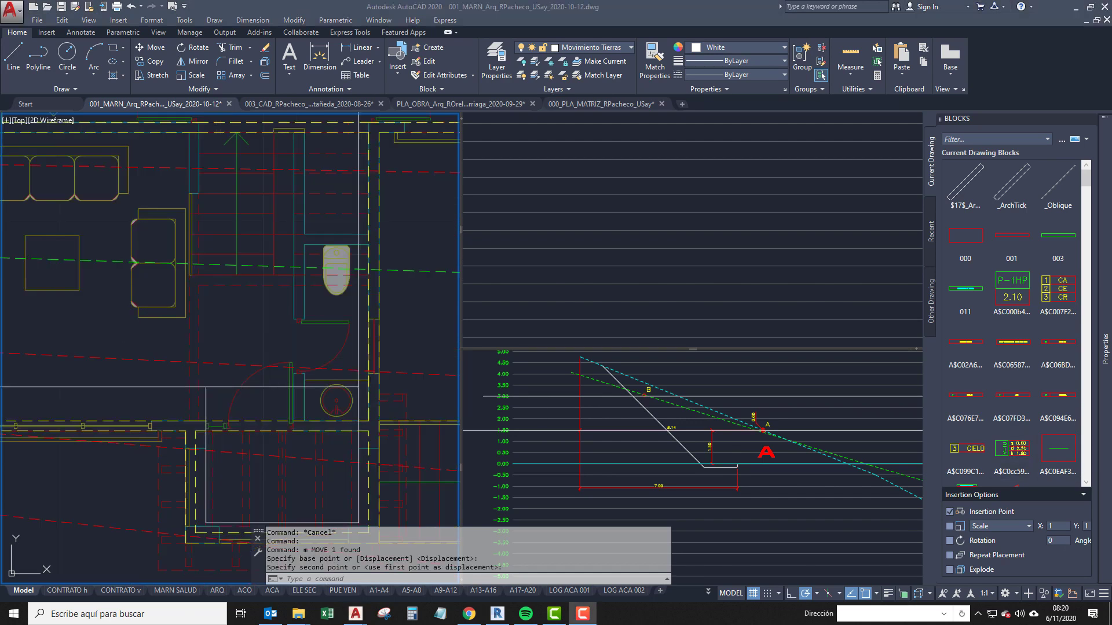
pyautogui.click(254, 409)
pyautogui.moveTo(213, 405); pyautogui.dragTo(449, 397, button='middle')
pyautogui.hotkey('alt', 'Tab')
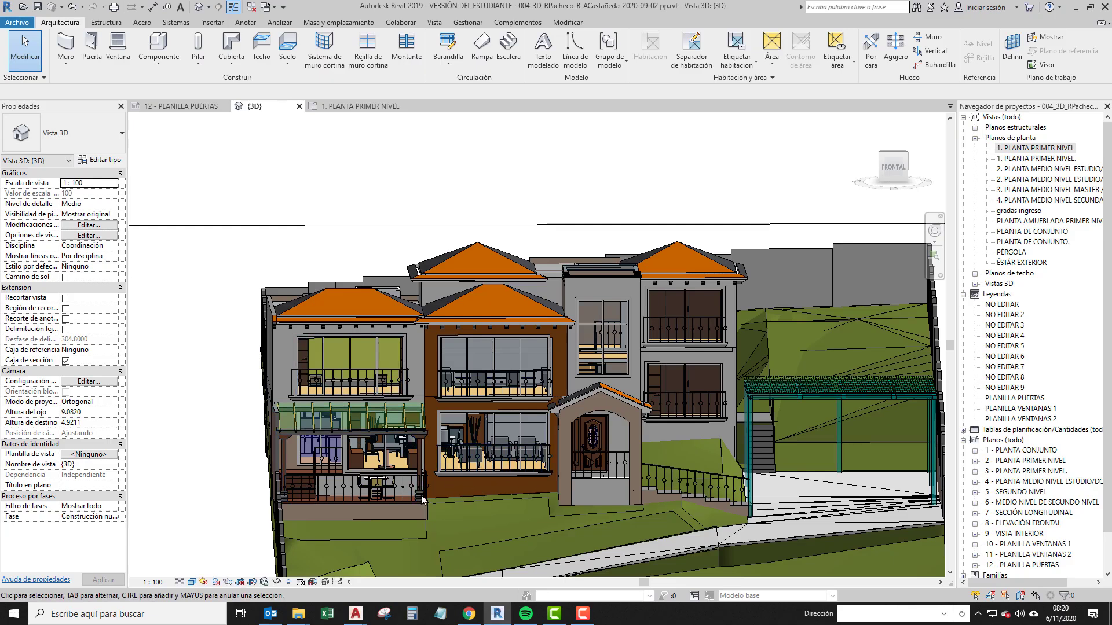
pyautogui.keyDown('shift'); pyautogui.moveTo(422, 499); pyautogui.dragTo(342, 506, button='middle'); pyautogui.keyUp('shift')
pyautogui.scroll(2, 633, 495)
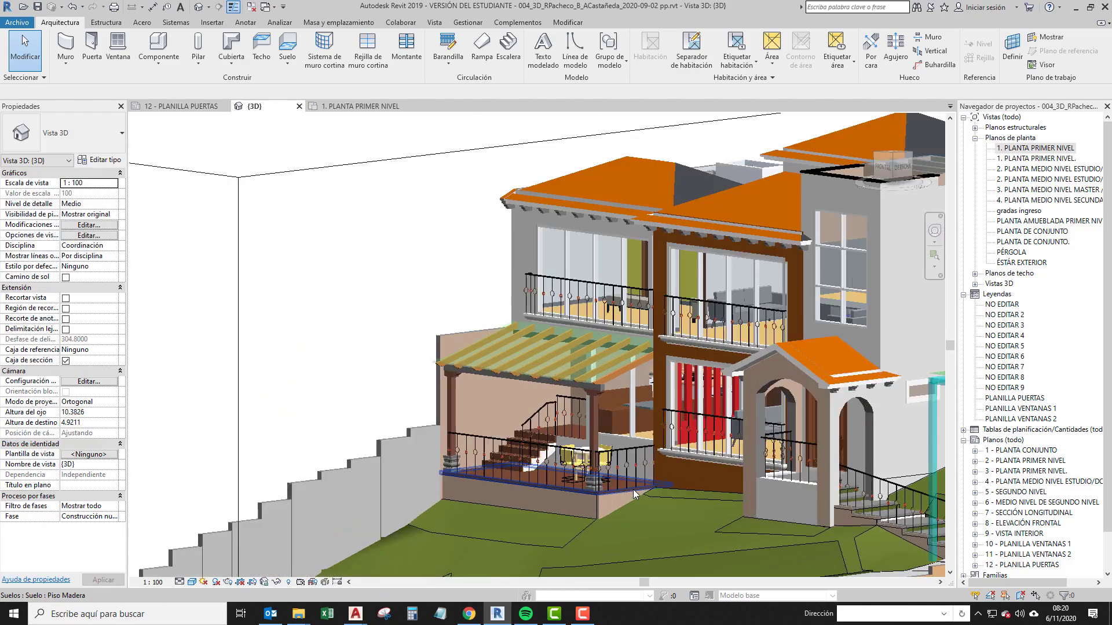
pyautogui.hotkey('alt', 'Tab')
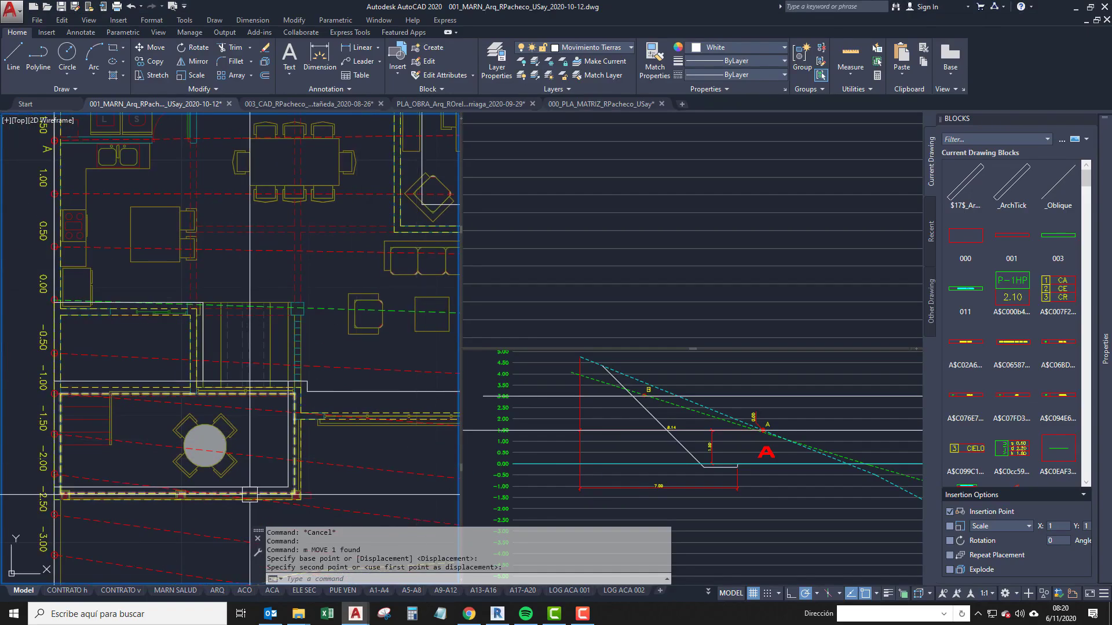
# Measure the gap between the front edge of the terrace's excavation outline and the adjacent wall line.
pyautogui.scroll(2, 249, 495)
pyautogui.scroll(4, 322, 484)
pyautogui.click(288, 479)
pyautogui.scroll(-4, 284, 480)
pyautogui.moveTo(216, 483); pyautogui.dragTo(247, 470, button='middle')
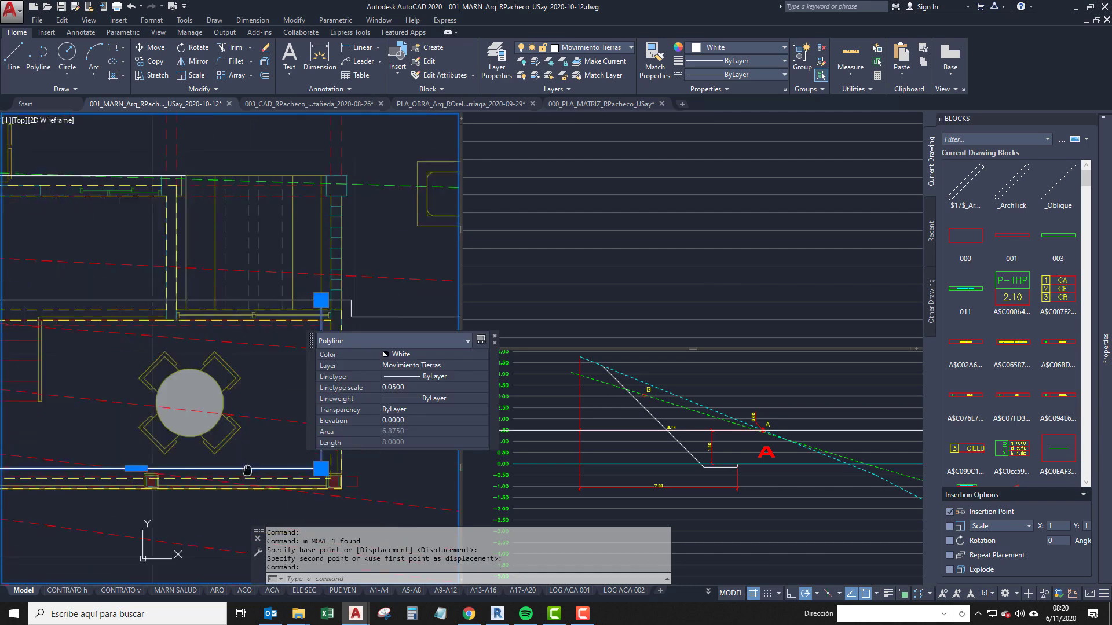
pyautogui.scroll(5, 87, 498)
pyautogui.write('dd')
pyautogui.press('Return')
pyautogui.click(202, 523)
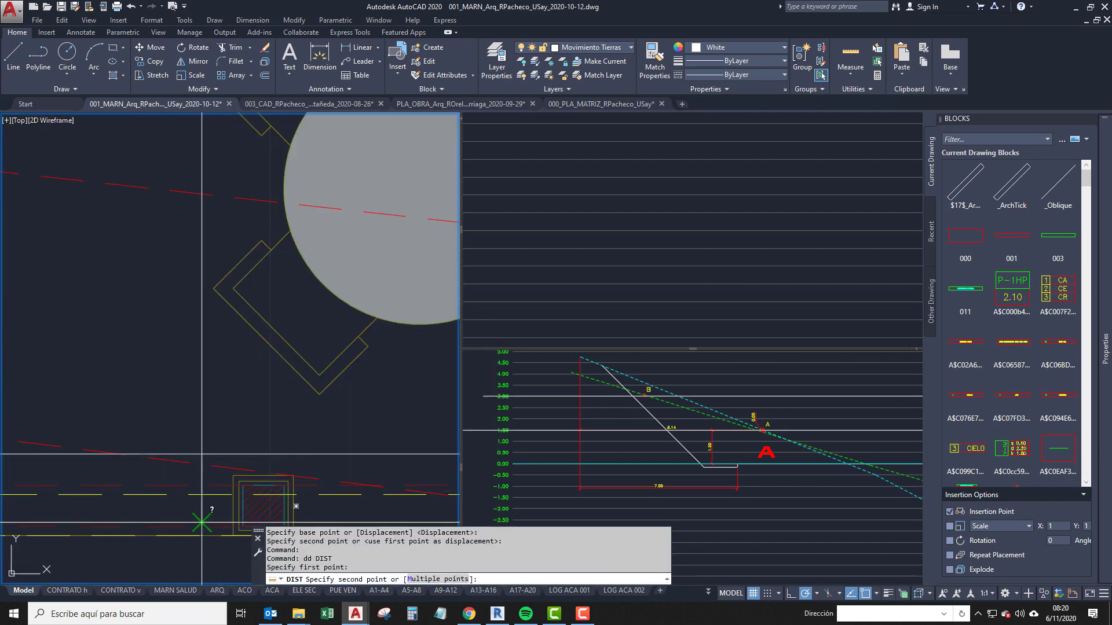
pyautogui.click(202, 496)
pyautogui.scroll(-3, 243, 459)
pyautogui.click(243, 458)
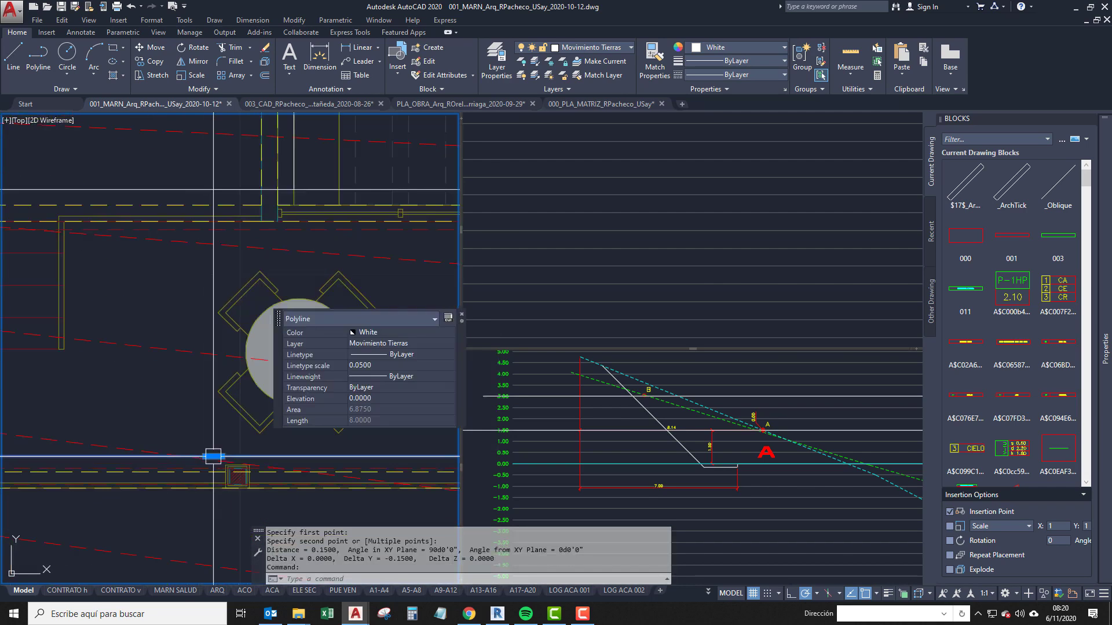
pyautogui.click(208, 457)
pyautogui.scroll(-4, 214, 434)
pyautogui.press('Escape')
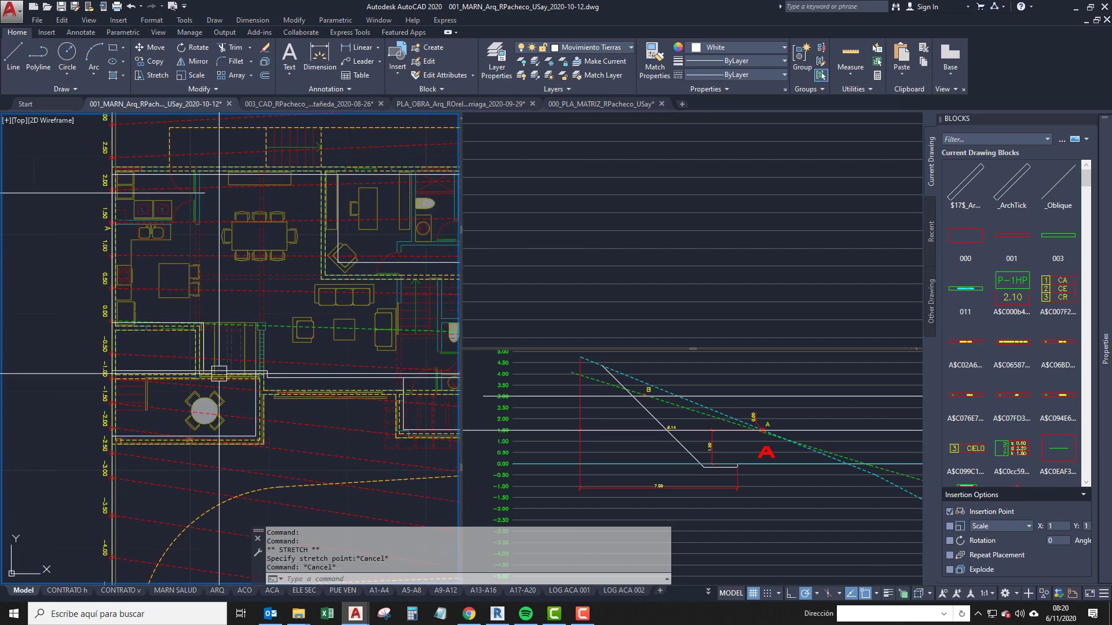
# Examine the excavation outlines against the walls around the dining room and study.
pyautogui.moveTo(247, 458); pyautogui.dragTo(244, 436, button='middle')
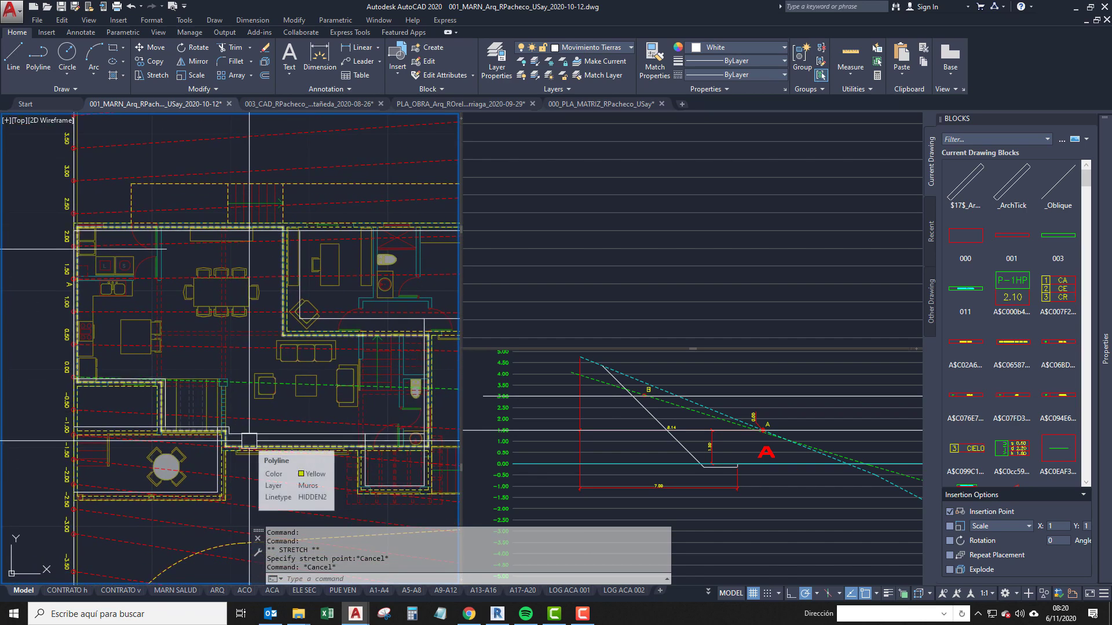
pyautogui.moveTo(259, 444); pyautogui.dragTo(240, 480, button='middle')
pyautogui.scroll(3, 259, 417)
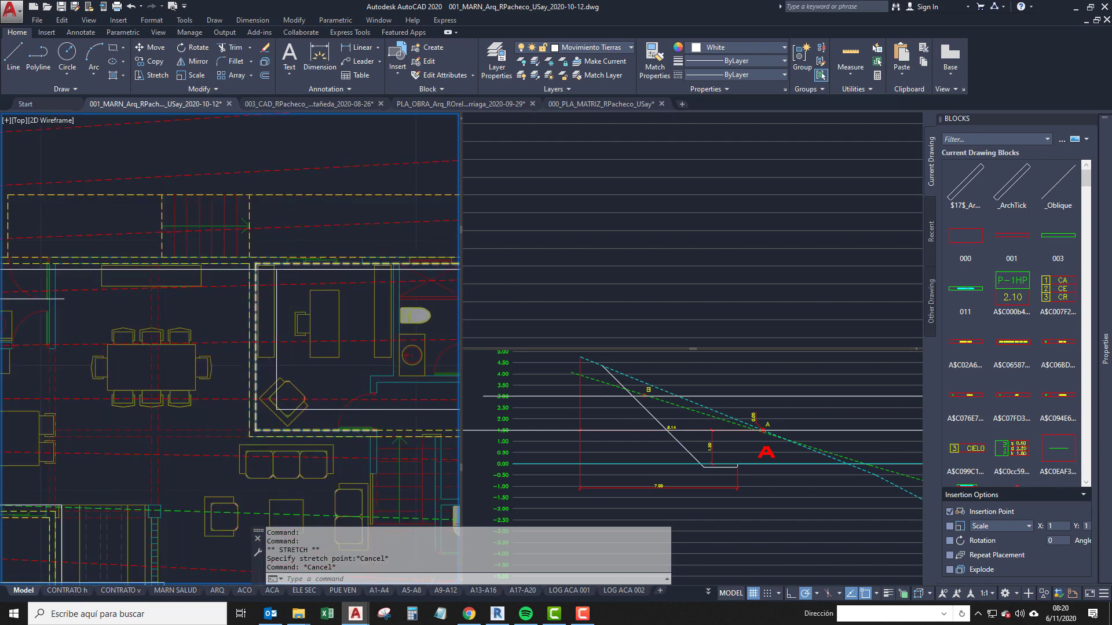
pyautogui.scroll(2, 253, 398)
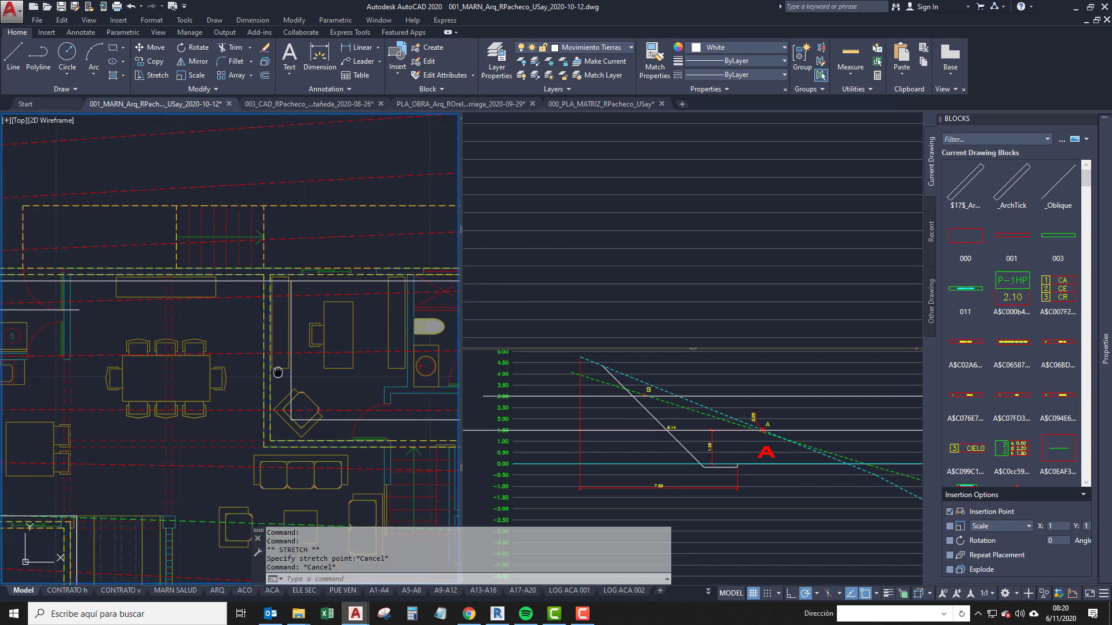
pyautogui.moveTo(291, 358); pyautogui.dragTo(290, 270, button='middle')
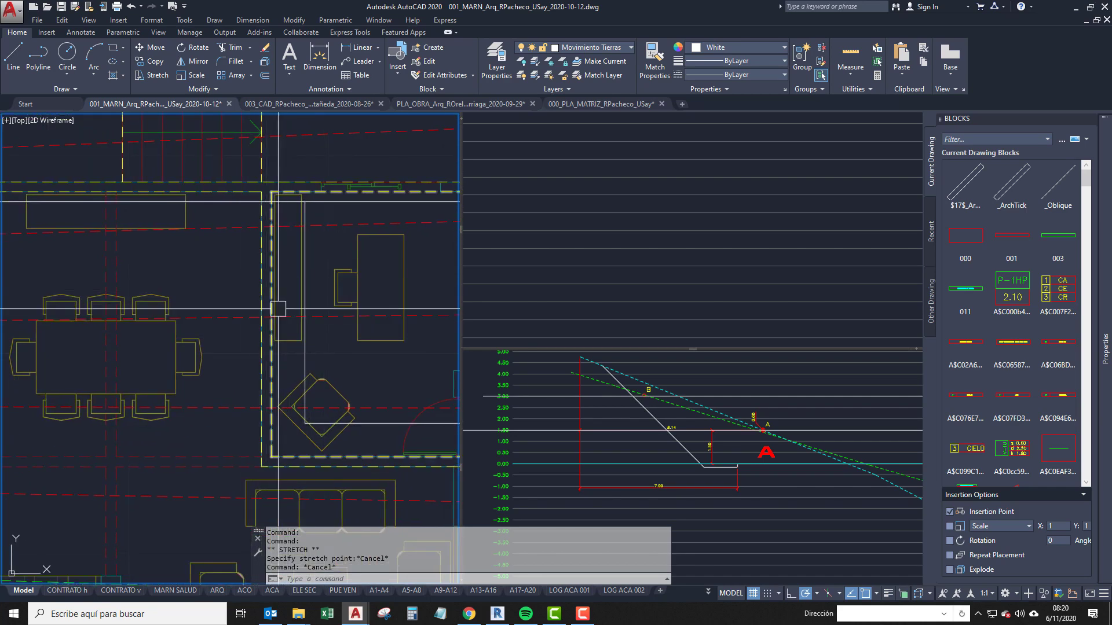
pyautogui.scroll(-2, 261, 403)
pyautogui.moveTo(262, 424); pyautogui.dragTo(234, 329, button='middle')
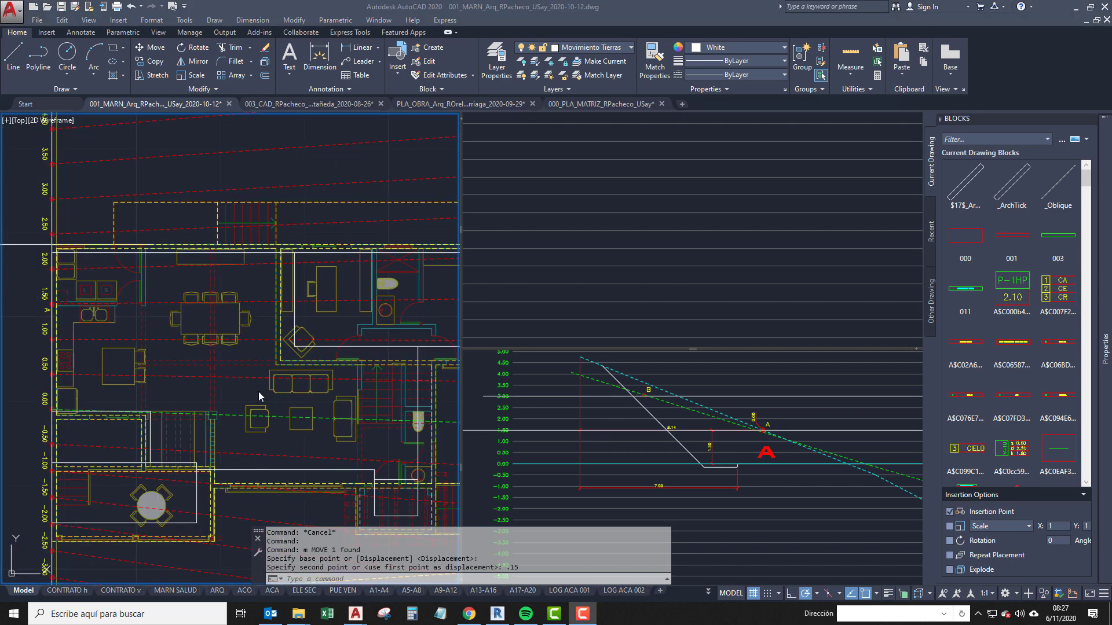
# Examine how the terrace outline meets the neighbouring kitchen, stair and living room outlines relative to the level lines.
pyautogui.press('Escape')
pyautogui.scroll(-3, 258, 392)
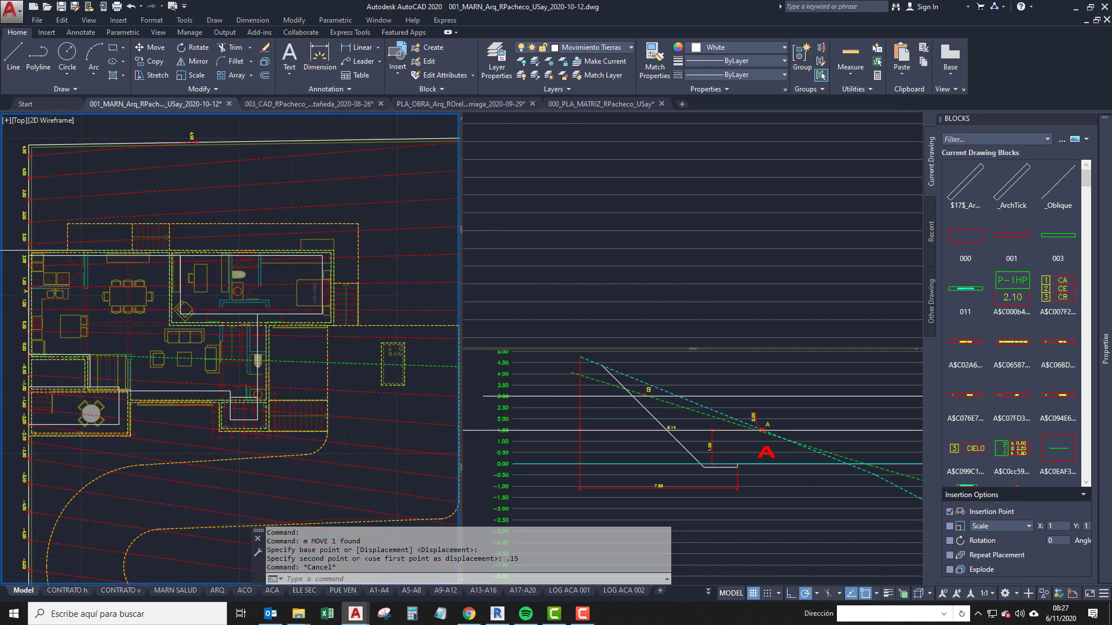
pyautogui.scroll(4, 349, 369)
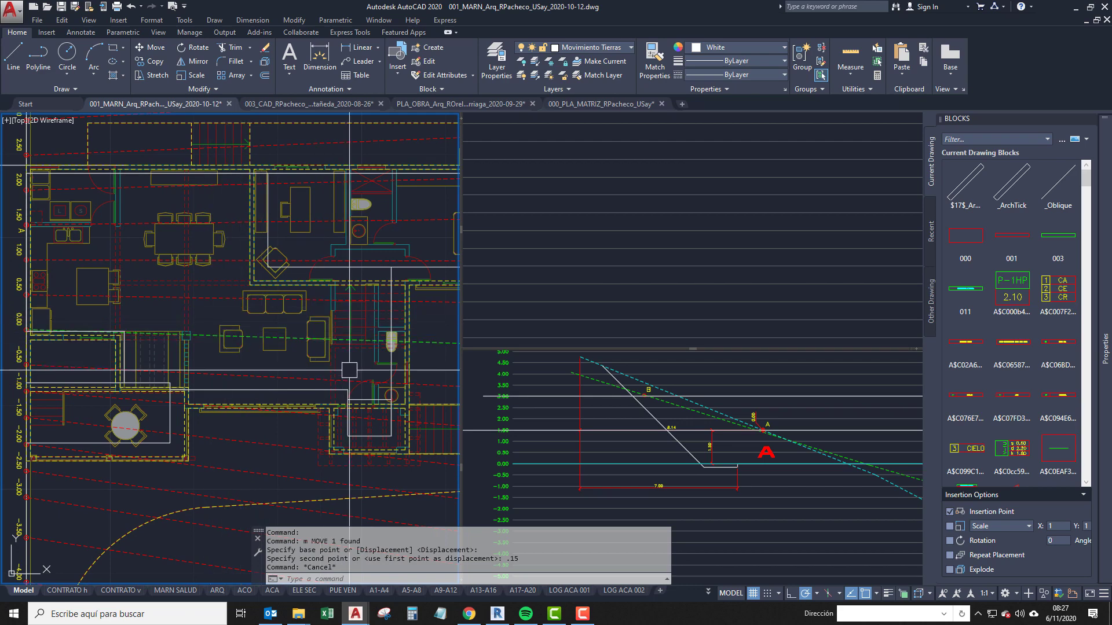
pyautogui.scroll(3, 124, 261)
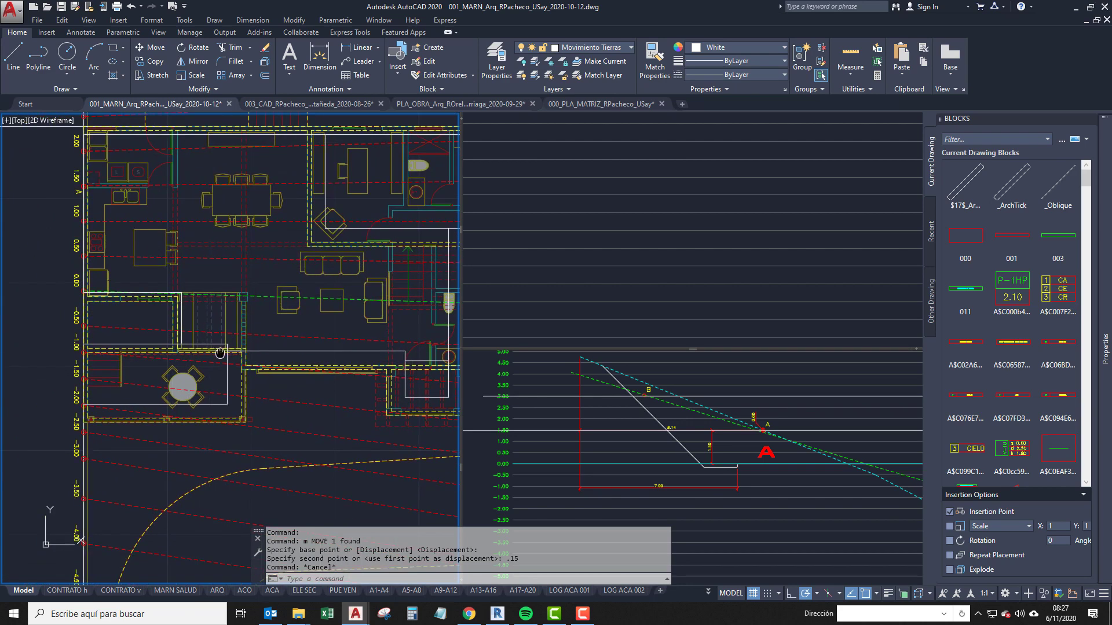
pyautogui.moveTo(141, 361); pyautogui.dragTo(145, 385, button='middle')
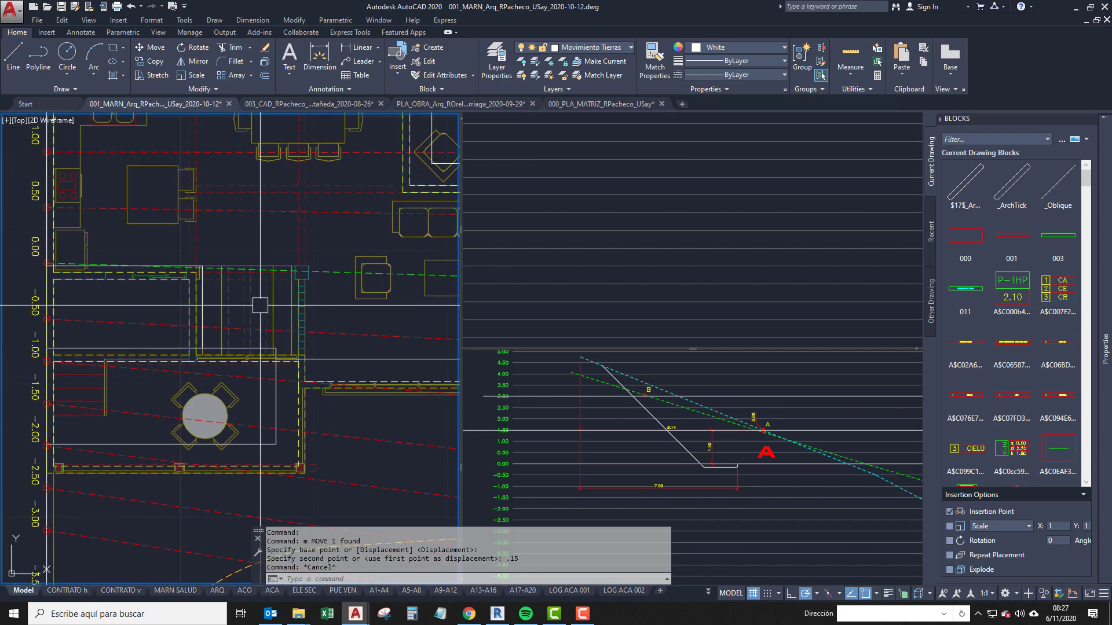
pyautogui.moveTo(241, 336); pyautogui.dragTo(262, 315, button='middle')
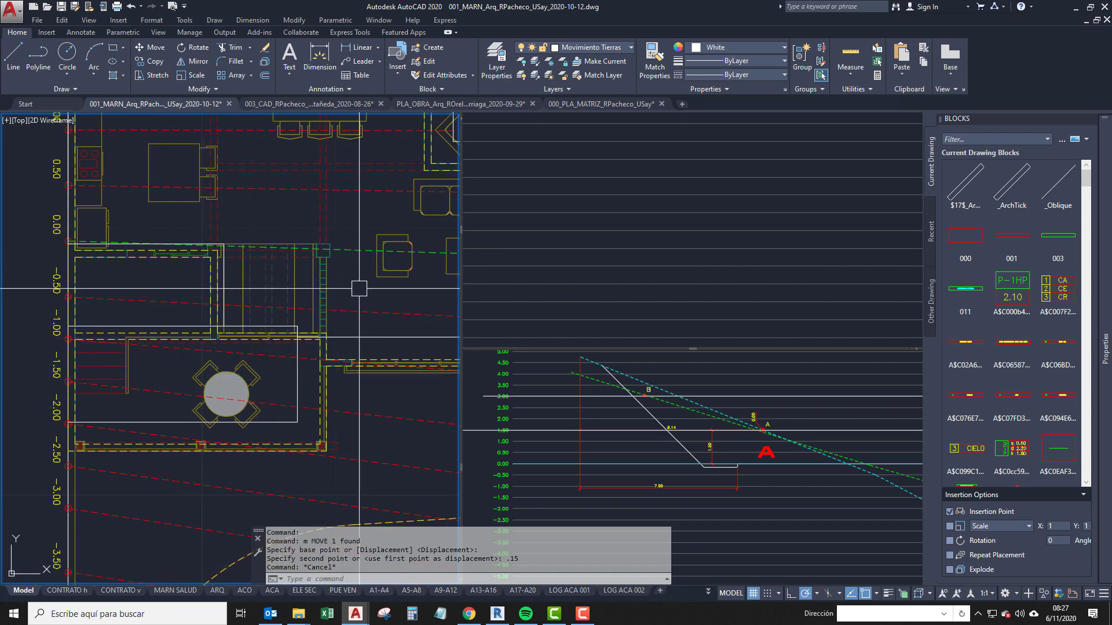
pyautogui.moveTo(182, 296); pyautogui.dragTo(180, 357, button='middle')
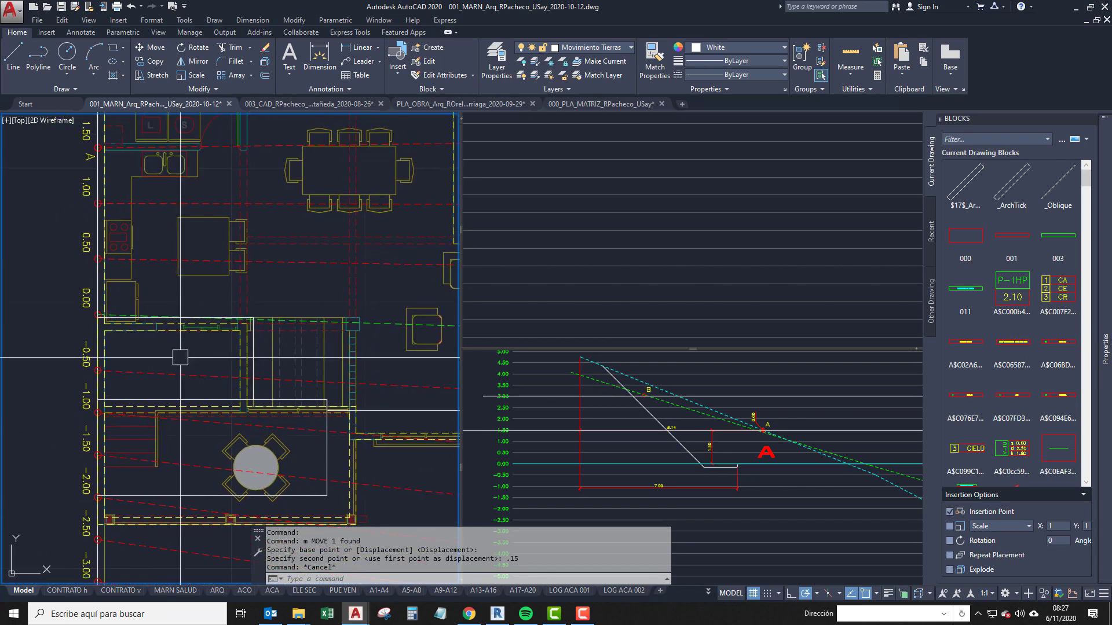
pyautogui.scroll(-3, 164, 371)
pyautogui.scroll(3, 232, 336)
pyautogui.scroll(-3, 286, 318)
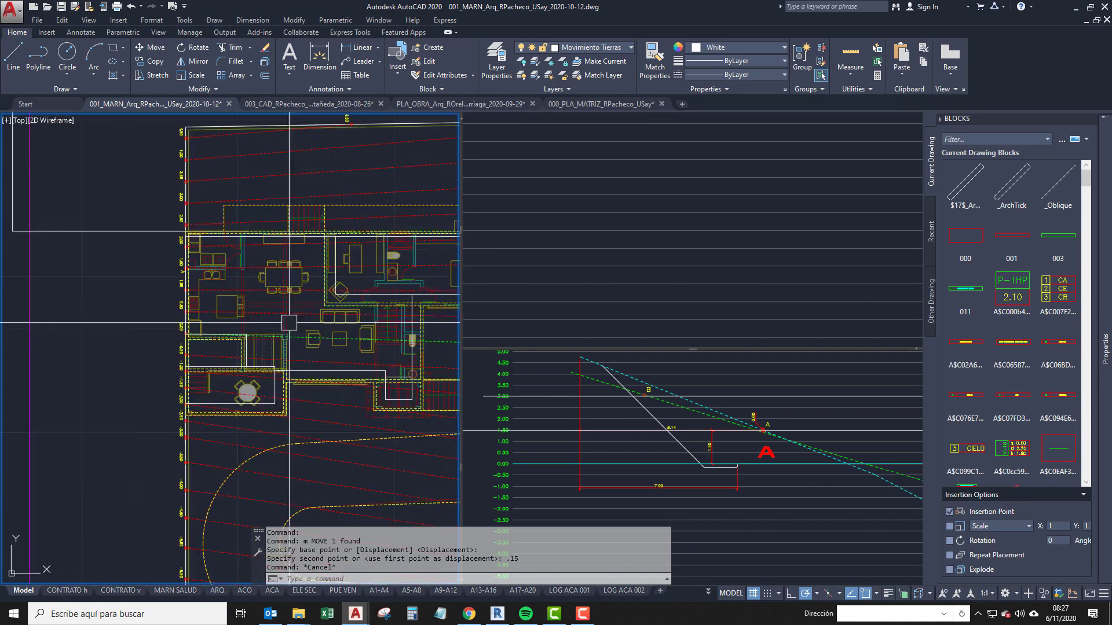
pyautogui.scroll(4, 281, 307)
pyautogui.moveTo(280, 307)
pyautogui.mouseDown(button='middle')
pyautogui.moveTo(209, 330)
pyautogui.moveTo(294, 310)
pyautogui.mouseUp(button='middle')
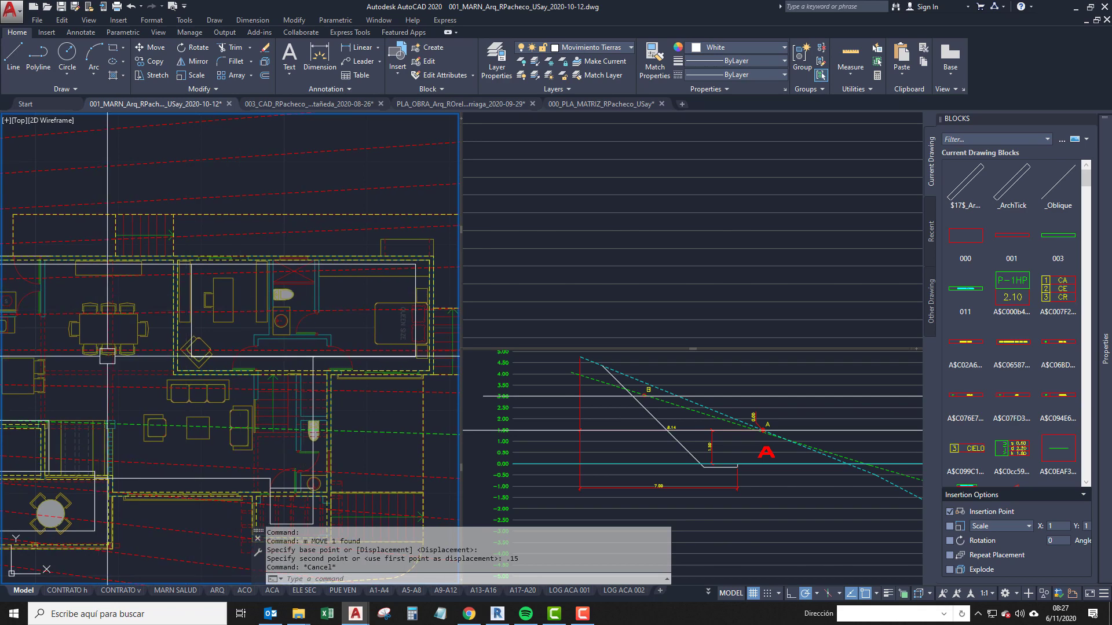
# Examine the level lines crossing the rear yard, the driveway side, the bedroom block and the kitchen on the plan.
pyautogui.moveTo(122, 376); pyautogui.dragTo(158, 426, button='middle')
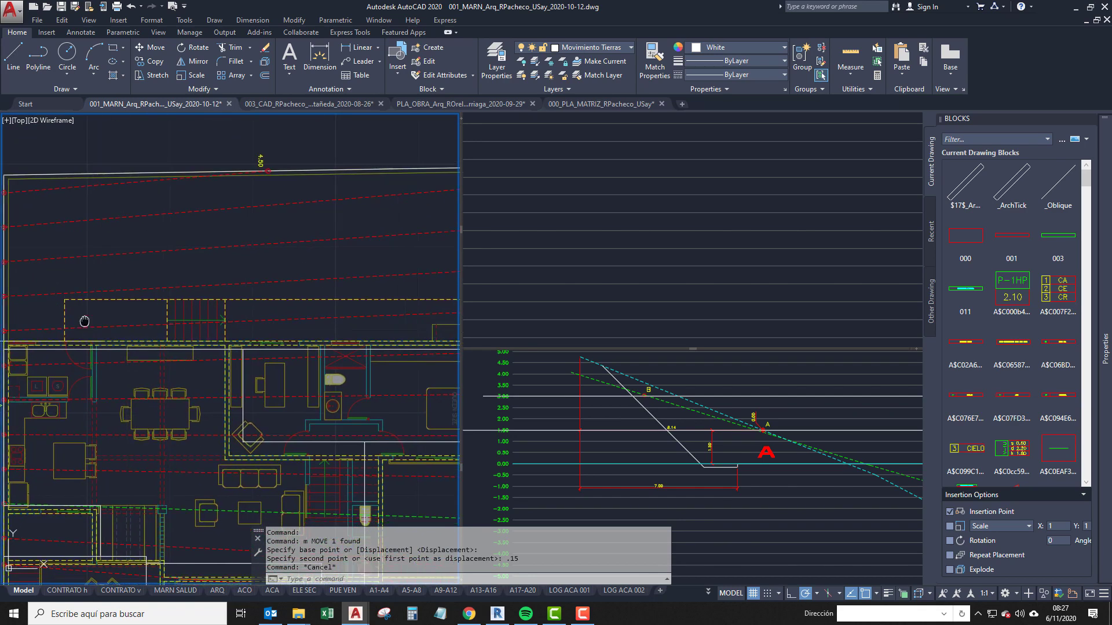
pyautogui.moveTo(241, 279); pyautogui.dragTo(274, 307, button='middle')
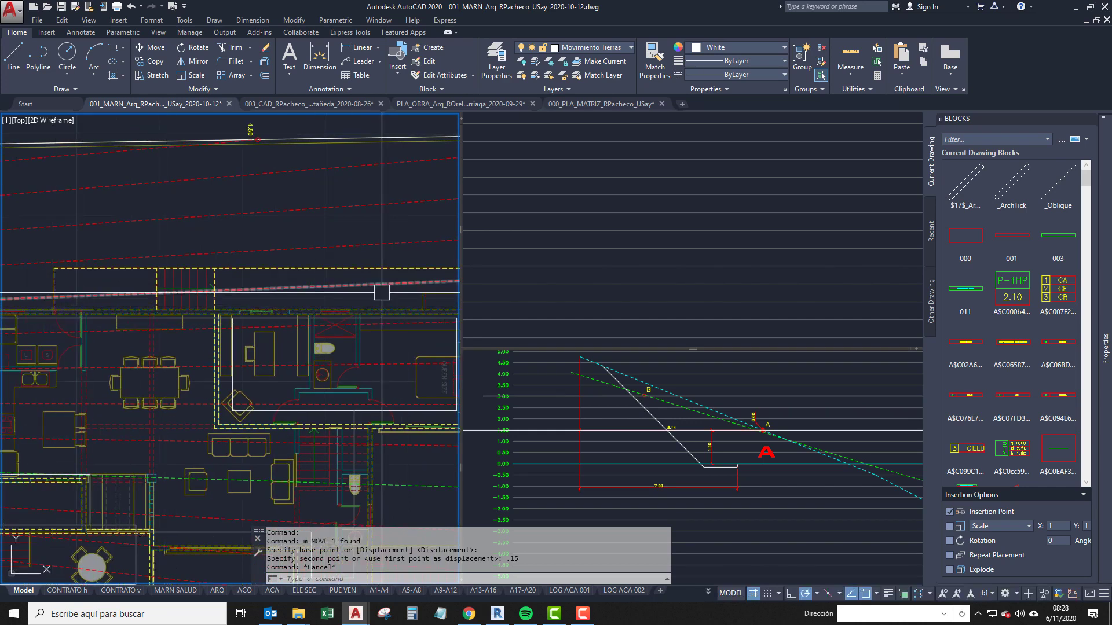
pyautogui.moveTo(381, 292); pyautogui.dragTo(287, 296, button='middle')
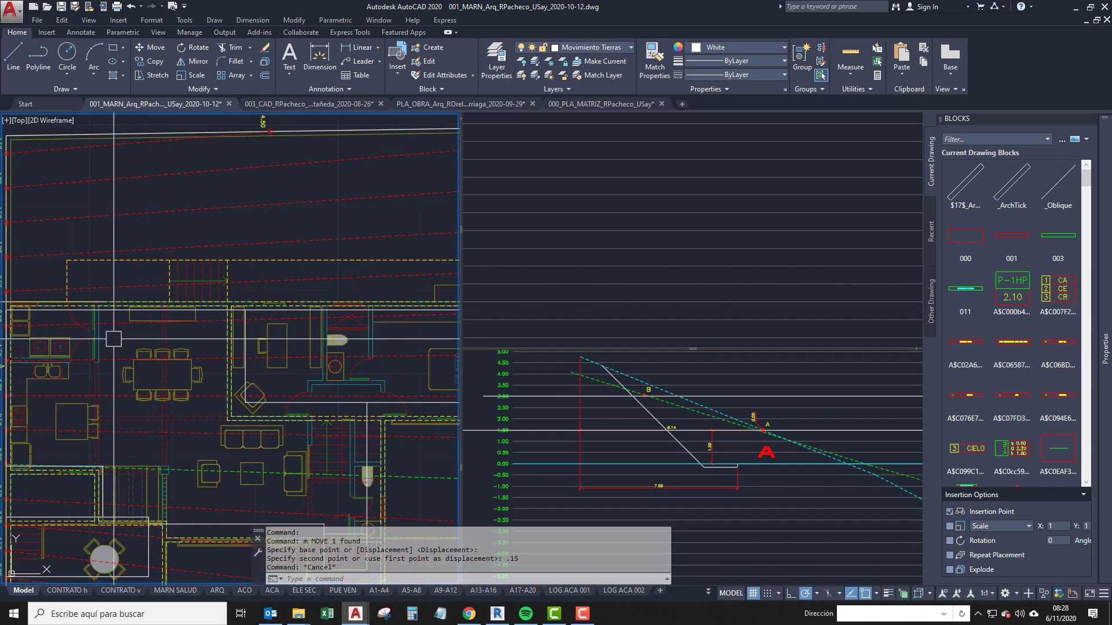
pyautogui.moveTo(123, 305); pyautogui.dragTo(137, 299, button='middle')
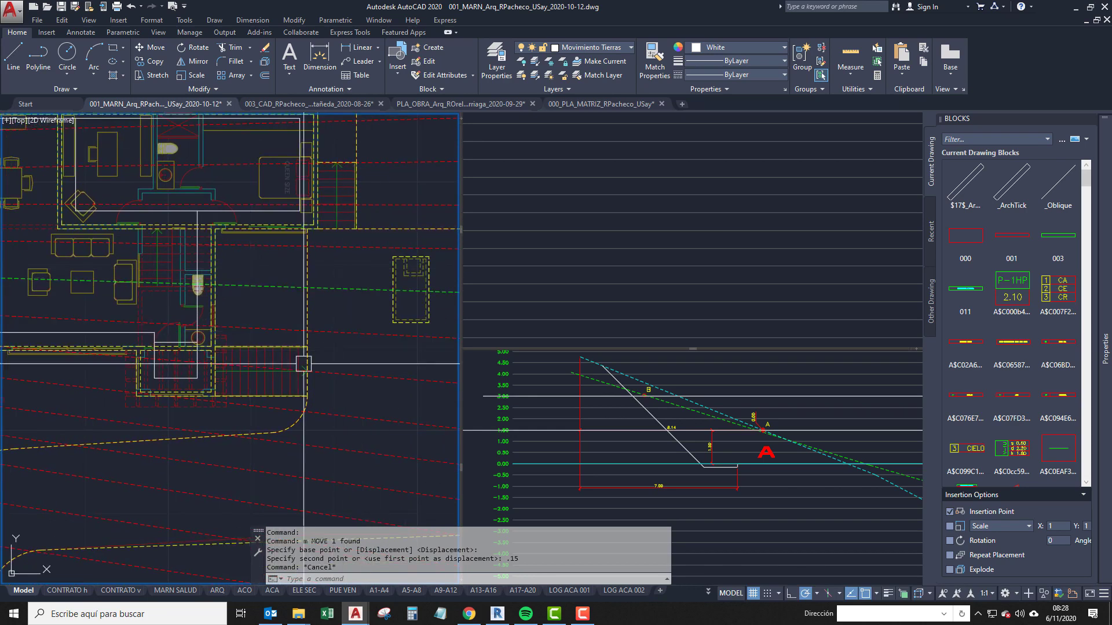
pyautogui.moveTo(303, 364); pyautogui.dragTo(220, 299, button='middle')
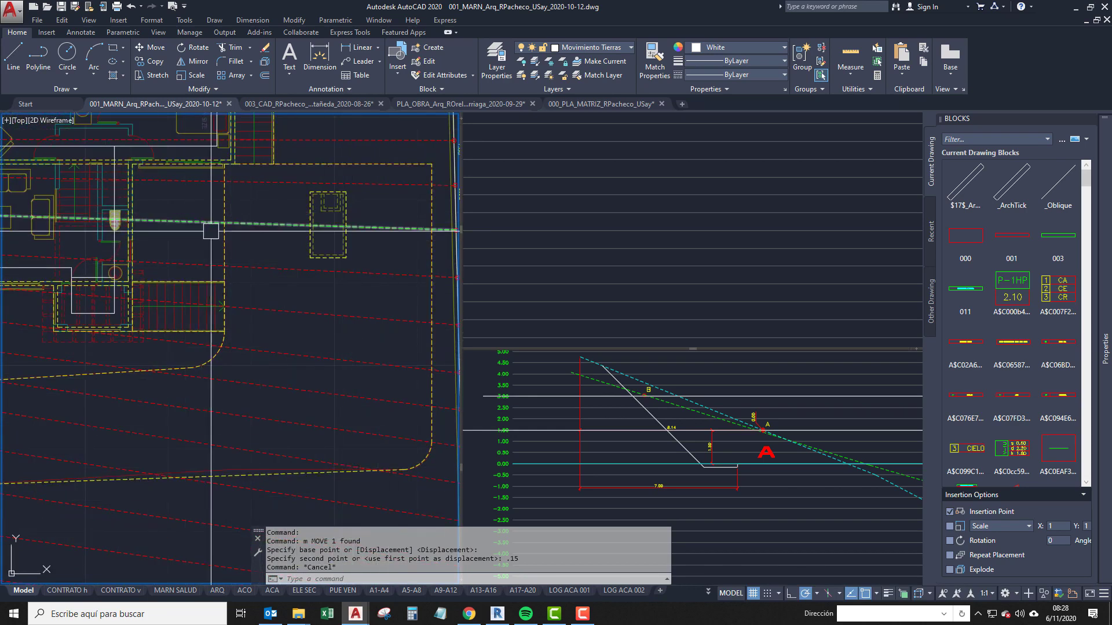
pyautogui.moveTo(338, 240); pyautogui.dragTo(290, 298, button='middle')
pyautogui.moveTo(182, 288)
pyautogui.mouseDown(button='middle')
pyautogui.moveTo(196, 353)
pyautogui.moveTo(377, 357)
pyautogui.mouseUp(button='middle')
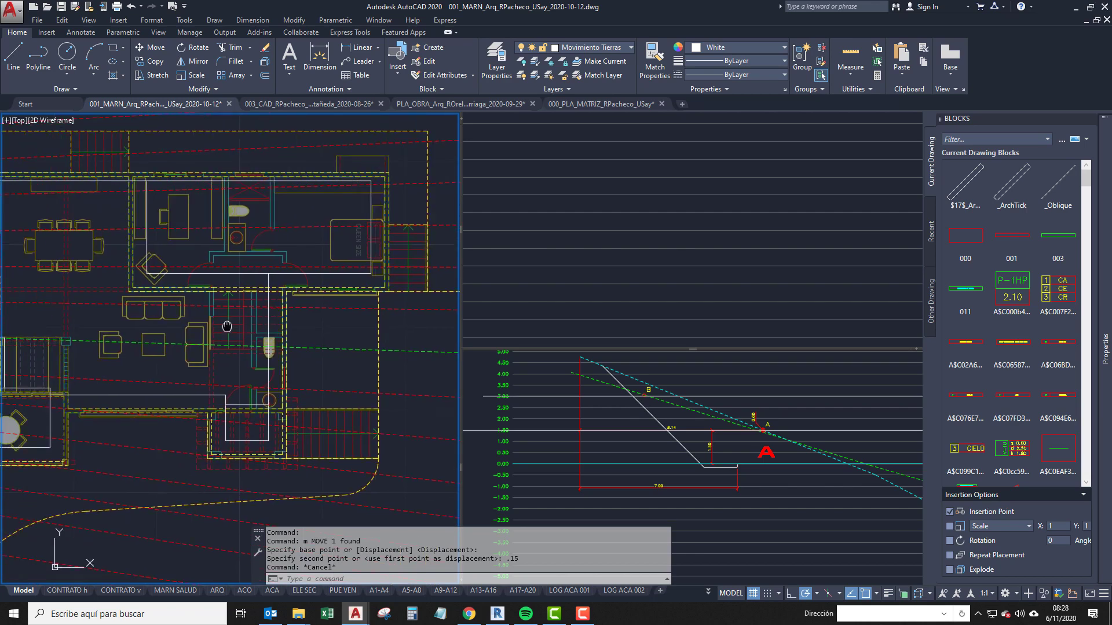
pyautogui.moveTo(226, 325); pyautogui.dragTo(393, 284, button='middle')
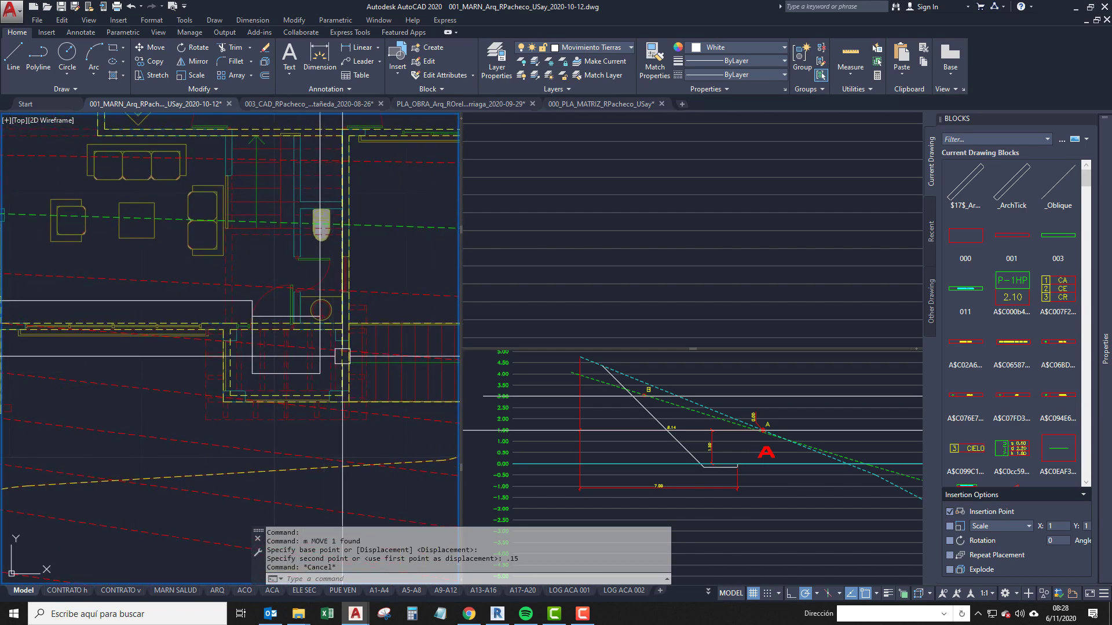
pyautogui.moveTo(369, 242); pyautogui.dragTo(332, 335, button='middle')
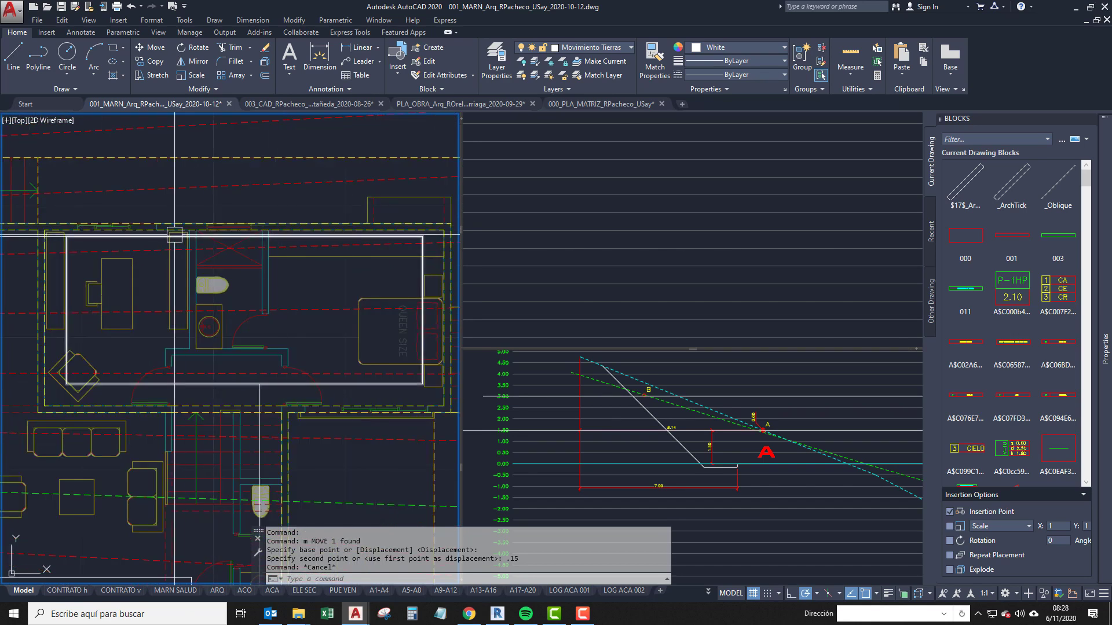
pyautogui.moveTo(174, 235); pyautogui.dragTo(248, 227, button='middle')
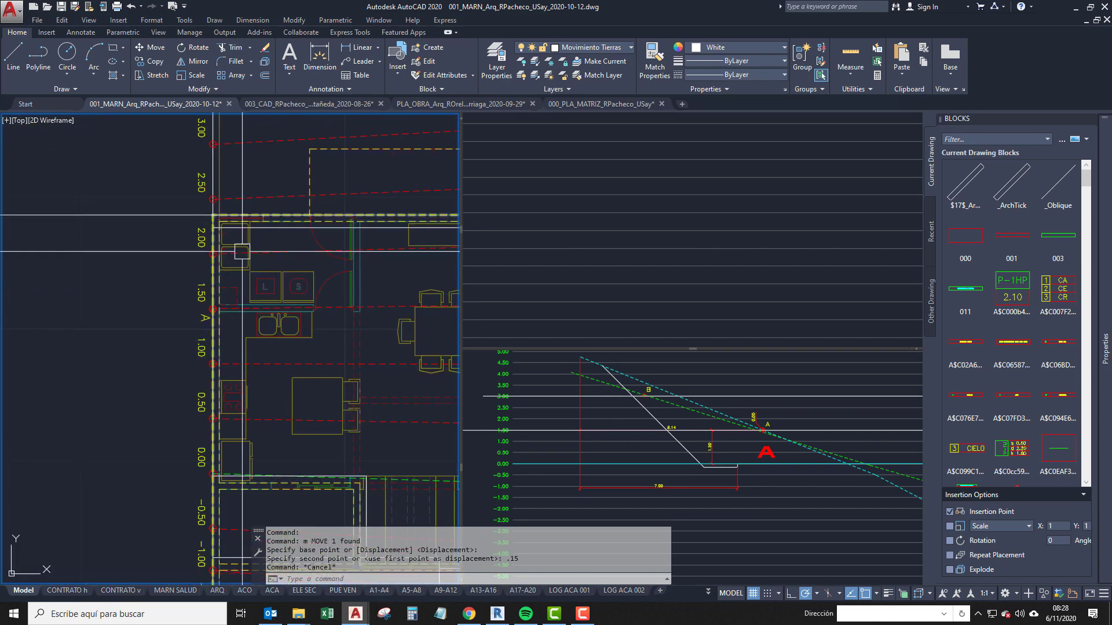
pyautogui.moveTo(231, 306); pyautogui.dragTo(222, 274, button='middle')
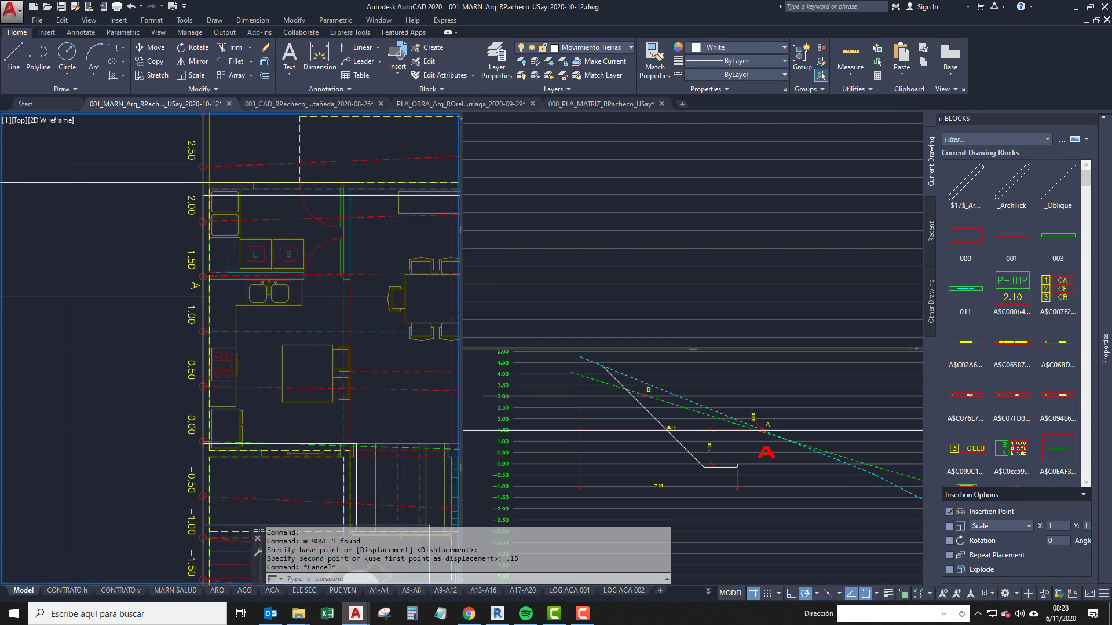
pyautogui.moveTo(190, 369); pyautogui.dragTo(217, 356, button='middle')
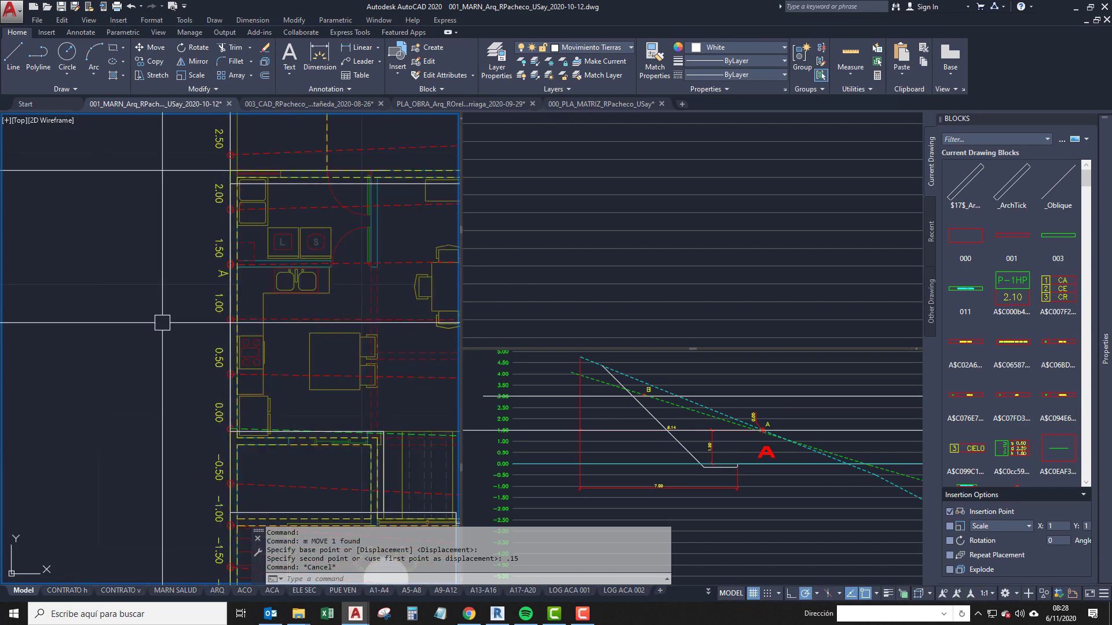
pyautogui.scroll(-5, 218, 306)
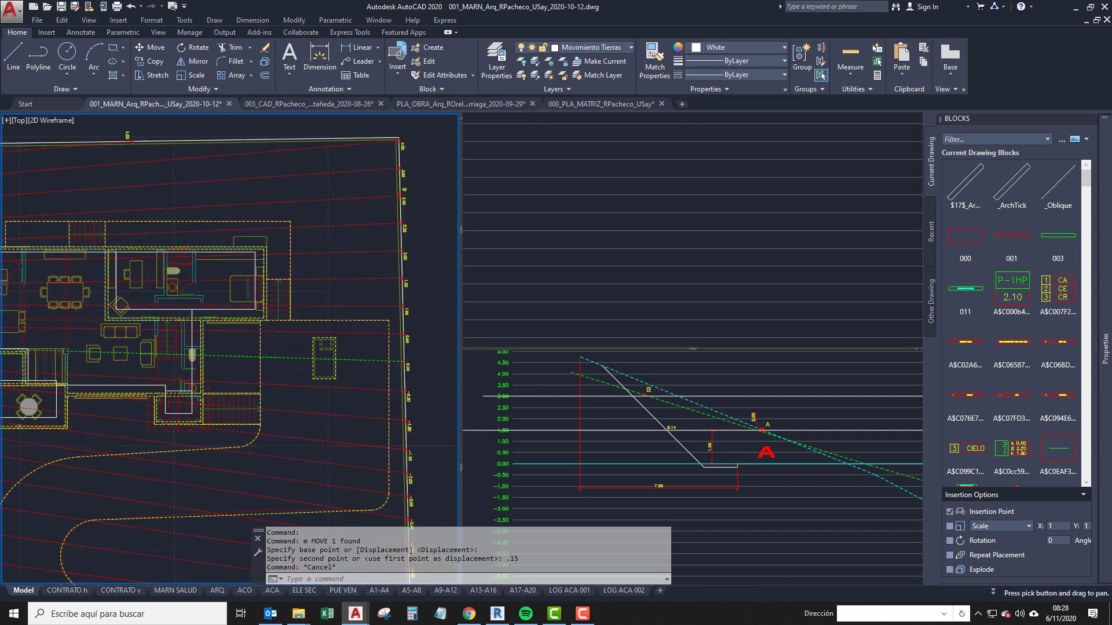
pyautogui.scroll(4, 127, 319)
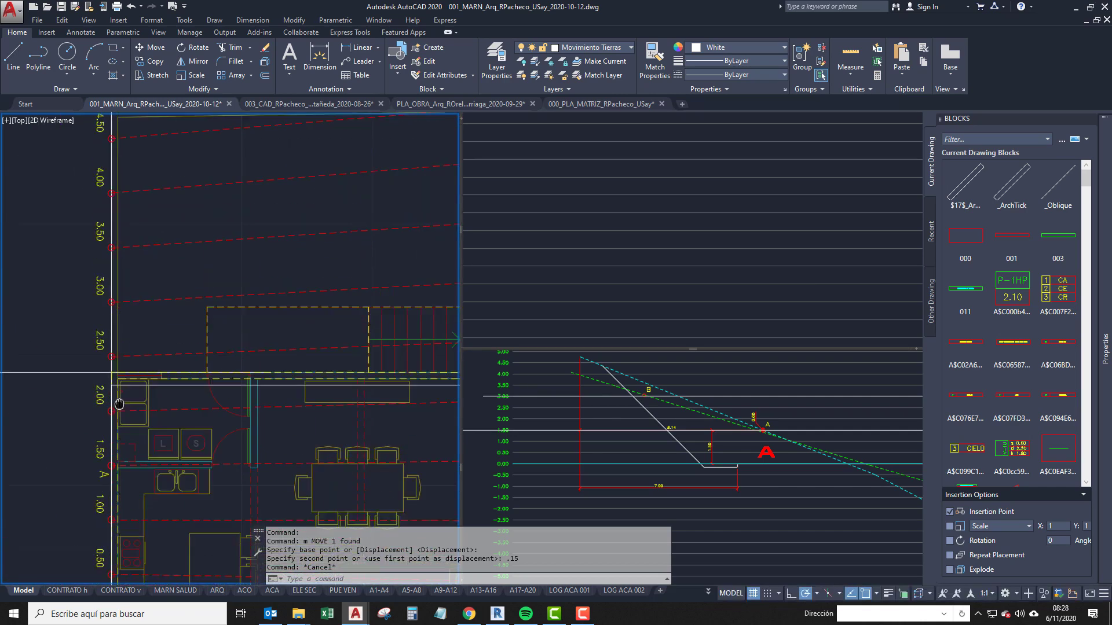
pyautogui.moveTo(120, 359); pyautogui.dragTo(190, 319, button='middle')
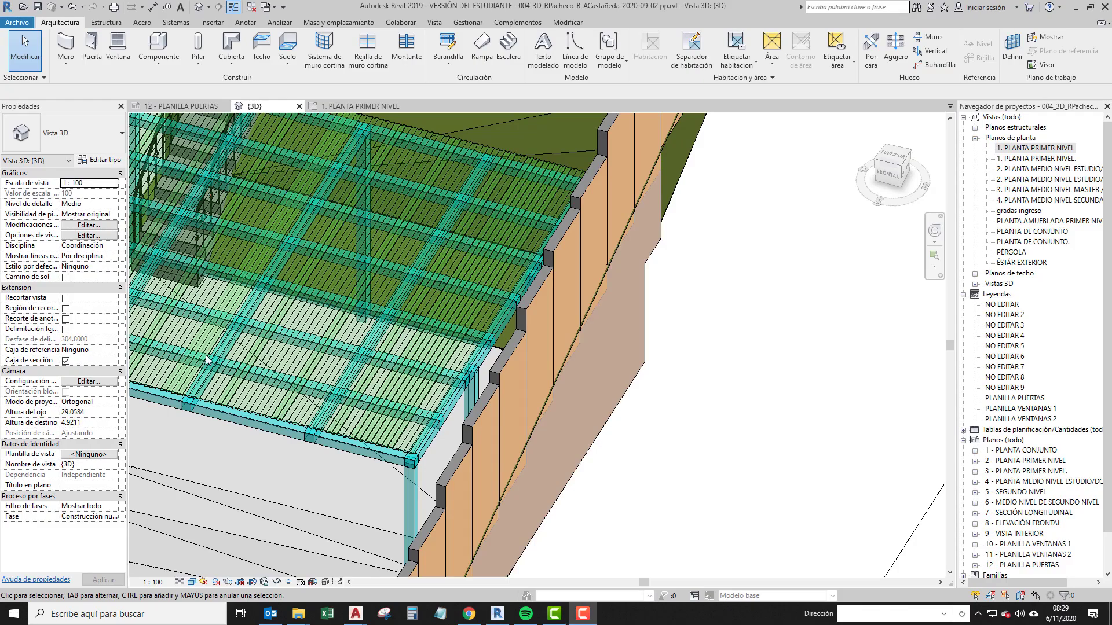
# Examine the pergola, the stairs beneath it and the adjoining walkway beside the house in the Revit 3D model.
pyautogui.scroll(-2, 250, 322)
pyautogui.moveTo(191, 342); pyautogui.dragTo(318, 451, button='middle')
pyautogui.scroll(4, 322, 330)
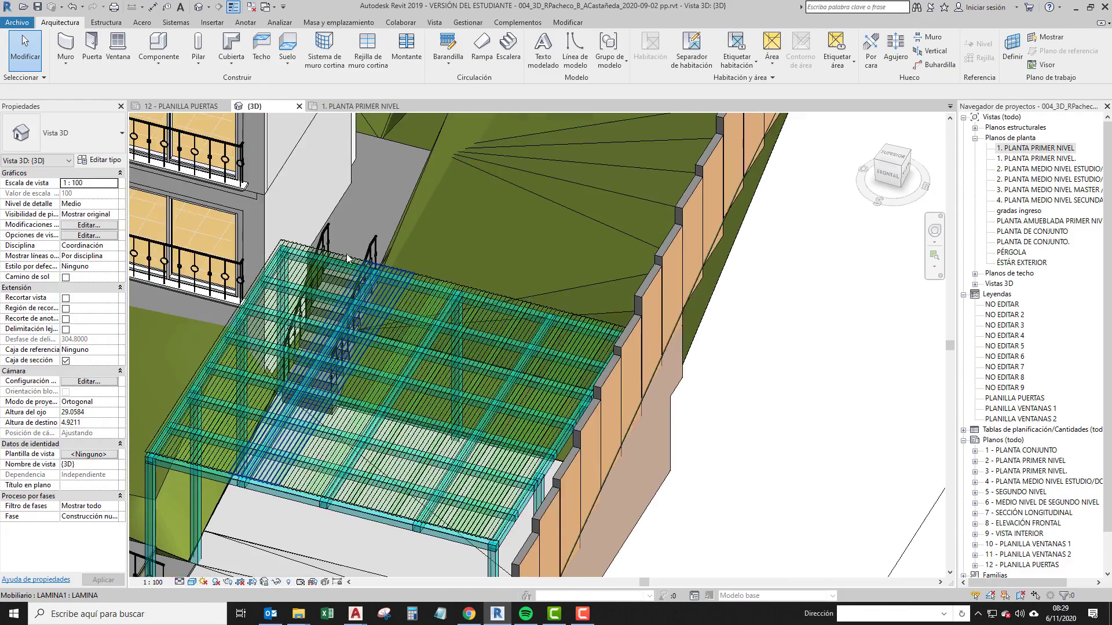
pyautogui.keyDown('shift'); pyautogui.moveTo(325, 359); pyautogui.dragTo(416, 394, button='middle'); pyautogui.keyUp('shift')
pyautogui.moveTo(261, 394); pyautogui.dragTo(658, 377, button='middle')
pyautogui.moveTo(313, 394); pyautogui.dragTo(693, 377, button='middle')
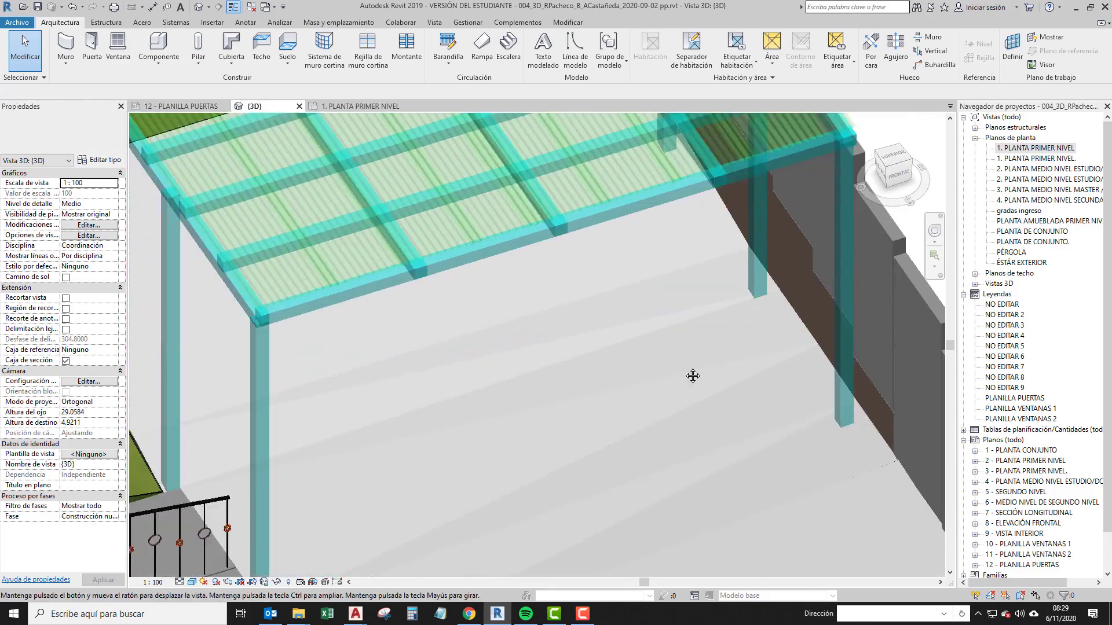
pyautogui.moveTo(238, 354); pyautogui.dragTo(452, 454, button='middle')
pyautogui.moveTo(295, 237); pyautogui.dragTo(261, 345, button='middle')
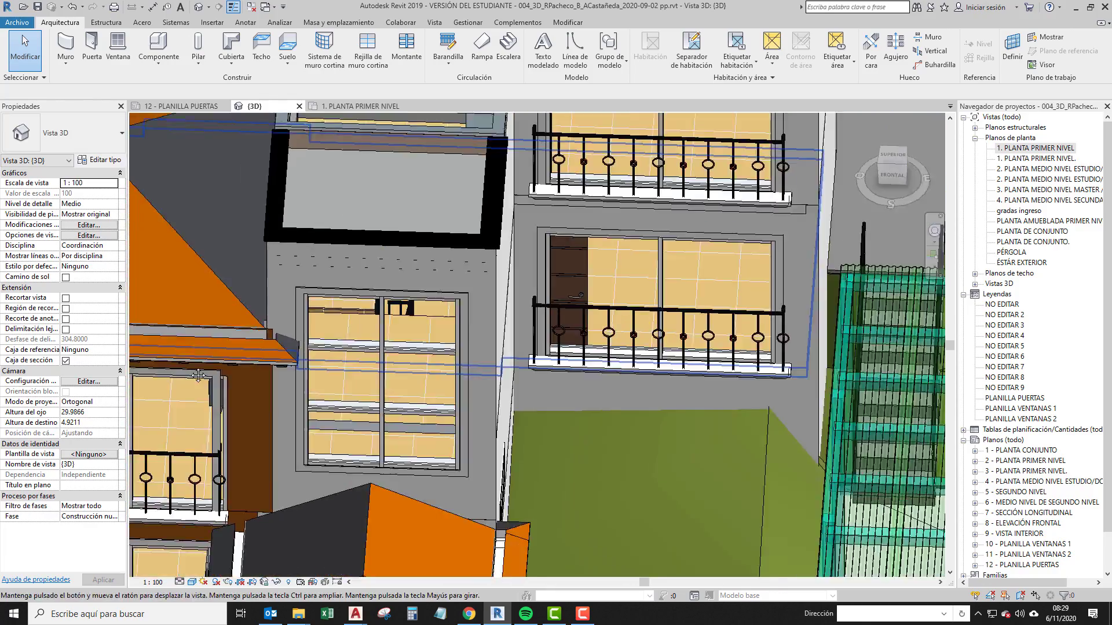
pyautogui.moveTo(909, 342); pyautogui.dragTo(407, 357, button='middle')
pyautogui.scroll(2, 452, 305)
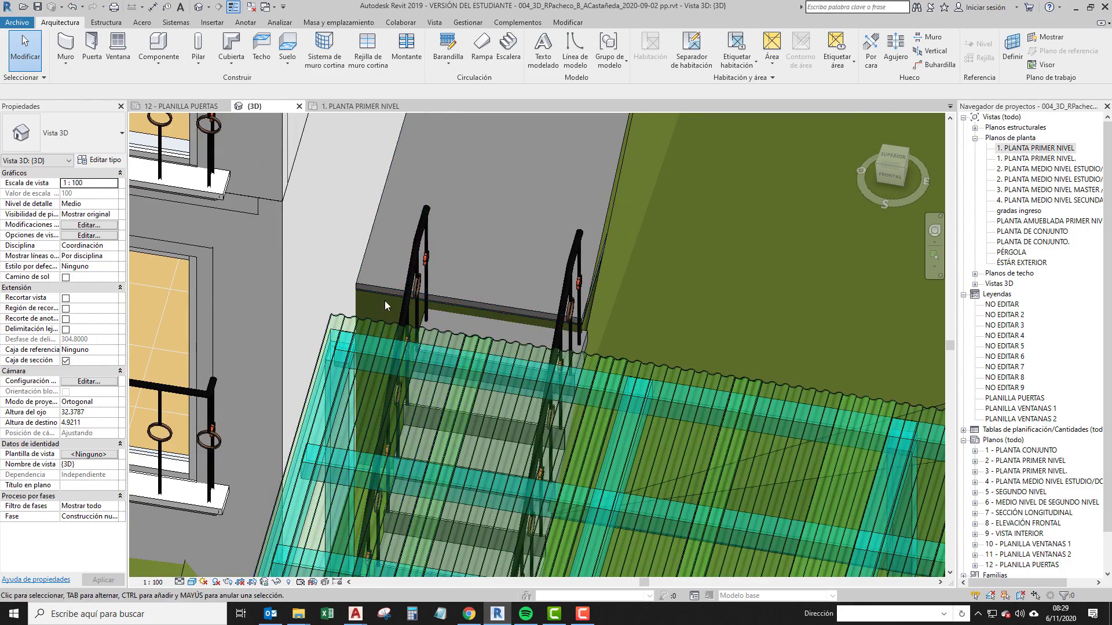
# Return to the 001_MARN drawing in AutoCAD and cancel the pending stretch of the excavation outline.
pyautogui.hotkey('alt', 'Tab')
pyautogui.hotkey('alt', 'Tab')
pyautogui.hotkey('alt', 'Tab')
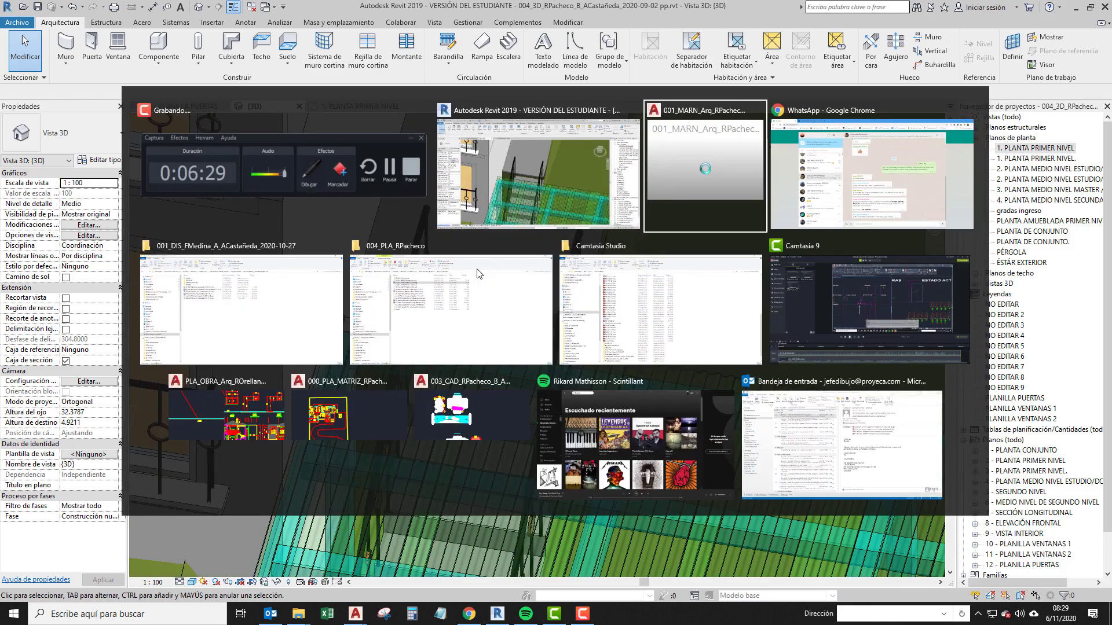
pyautogui.click(672, 157)
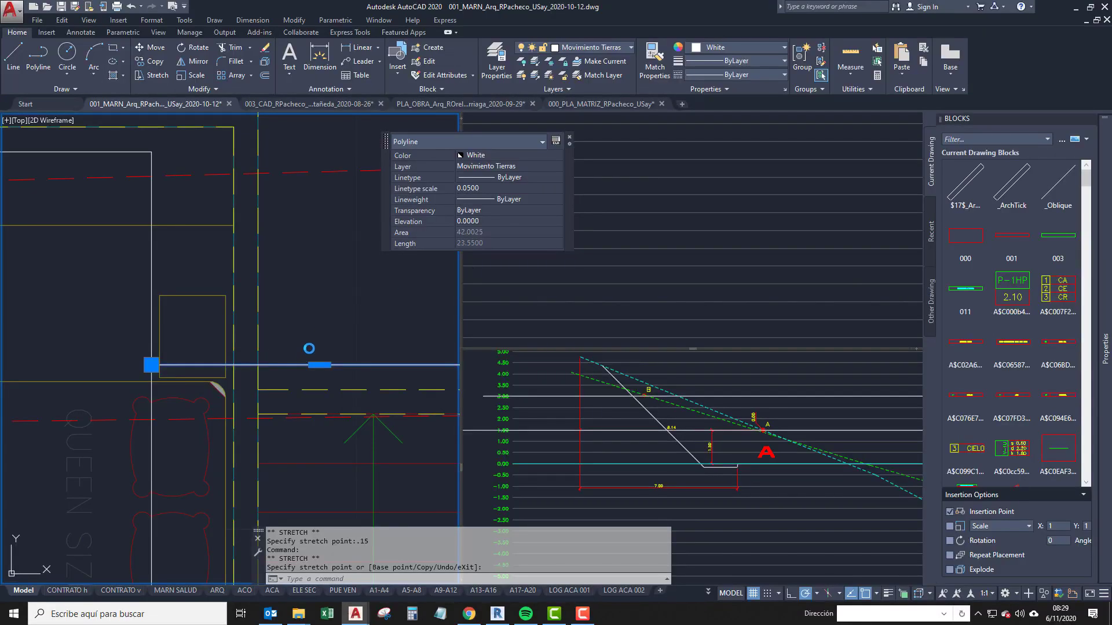
pyautogui.press('Escape')
pyautogui.press('Escape')
pyautogui.press('Escape')
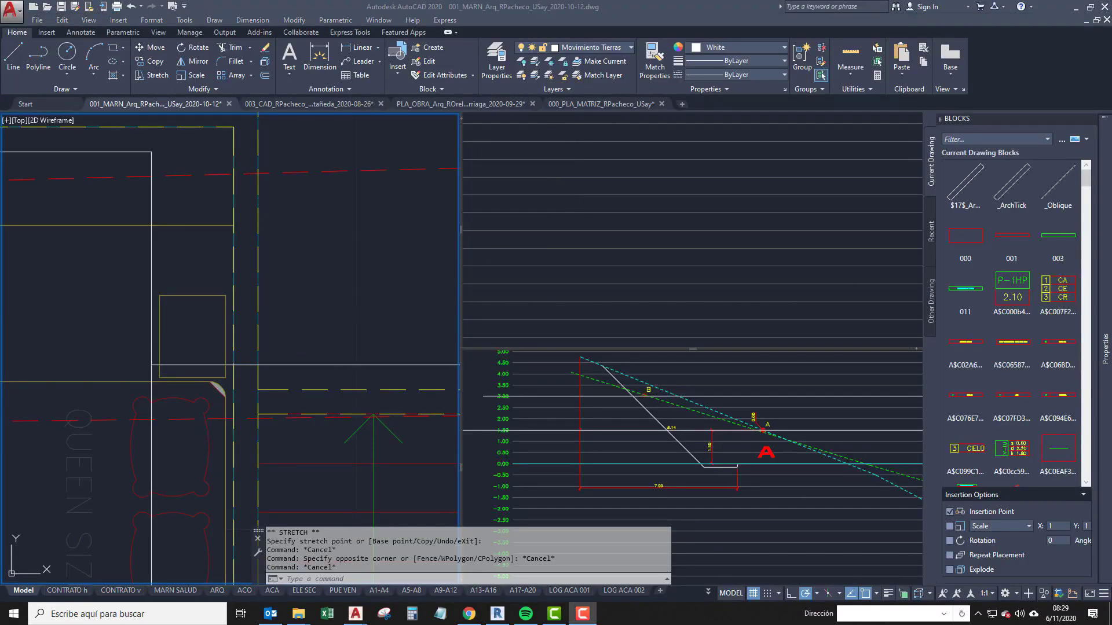
# Examine the excavation outline around the bedroom block and where it meets the head of the side stairs.
pyautogui.moveTo(265, 351); pyautogui.dragTo(203, 408, button='middle')
pyautogui.scroll(-2, 258, 350)
pyautogui.scroll(2, 242, 370)
pyautogui.click(242, 370)
pyautogui.press('Escape')
pyautogui.scroll(-4, 214, 395)
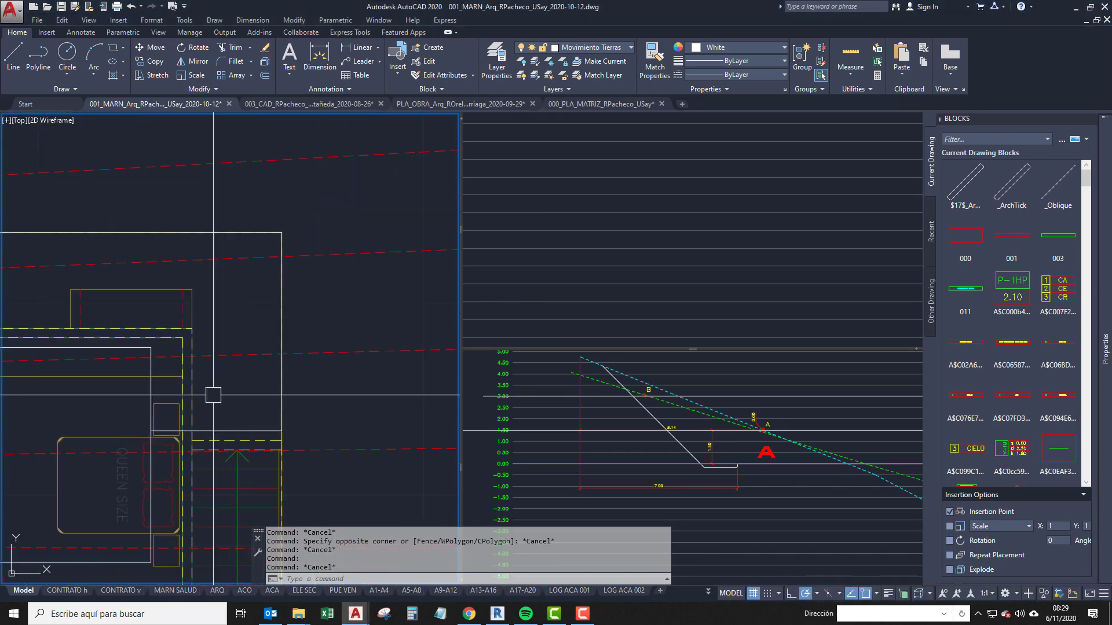
pyautogui.scroll(2, 171, 440)
pyautogui.scroll(-4, 284, 238)
pyautogui.moveTo(283, 238); pyautogui.dragTo(764, 287, button='middle')
pyautogui.moveTo(177, 264); pyautogui.dragTo(68, 264, button='middle')
pyautogui.moveTo(415, 295); pyautogui.dragTo(344, 310, button='middle')
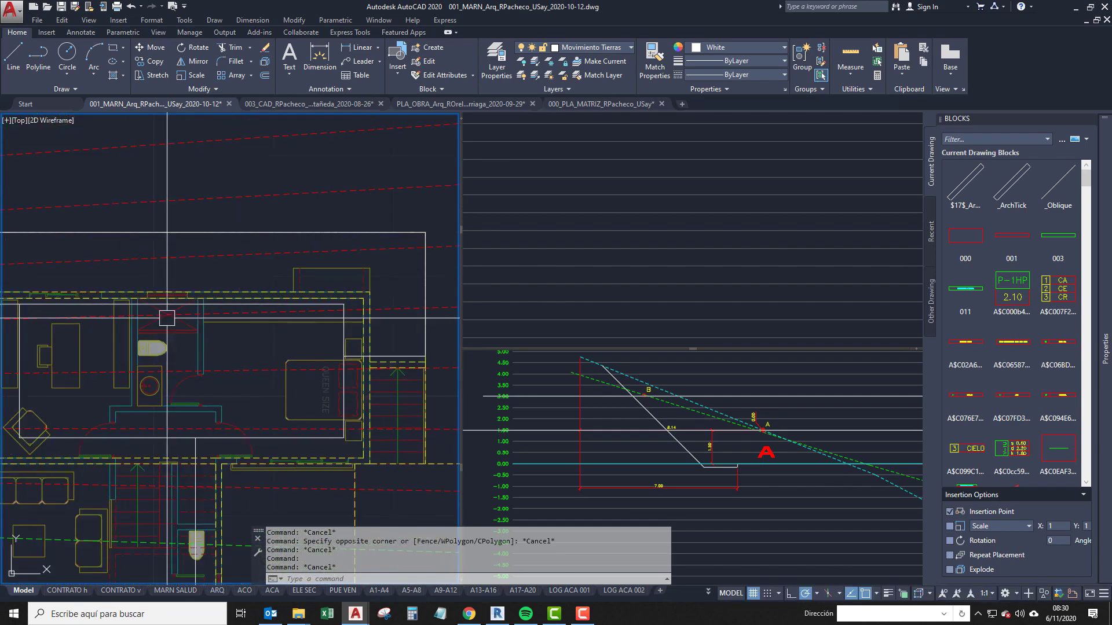
pyautogui.moveTo(166, 318); pyautogui.dragTo(348, 320, button='middle')
pyautogui.scroll(6, 323, 367)
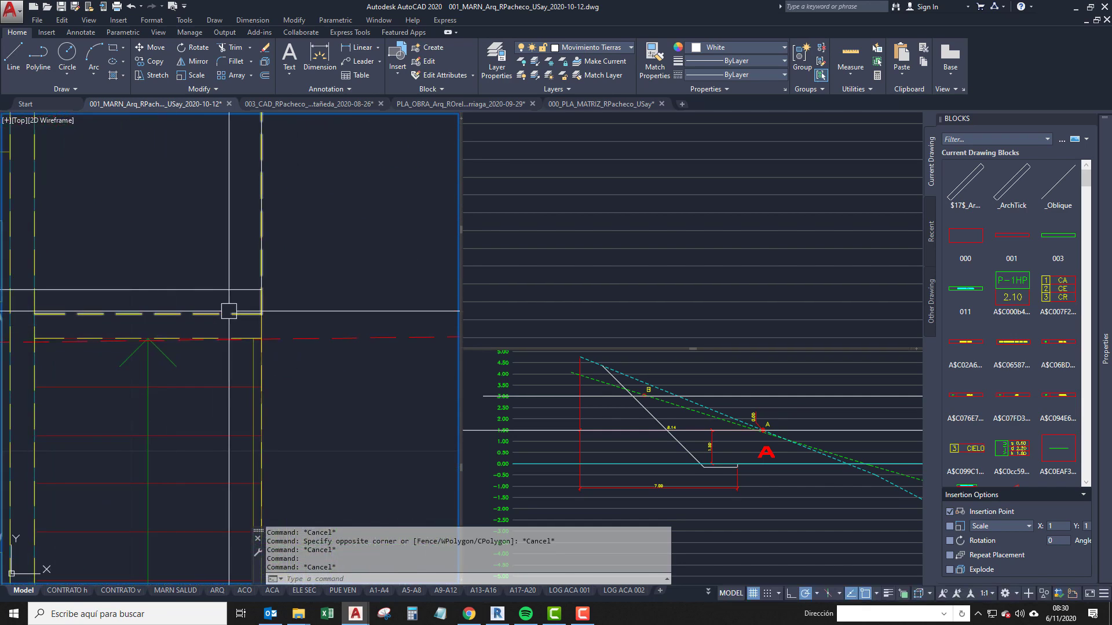
pyautogui.scroll(-2, 218, 318)
# Switch to Revit to check the walkway slab at the head of the pergola stairs, and return to the AutoCAD drawing.
pyautogui.press('super+Tab')
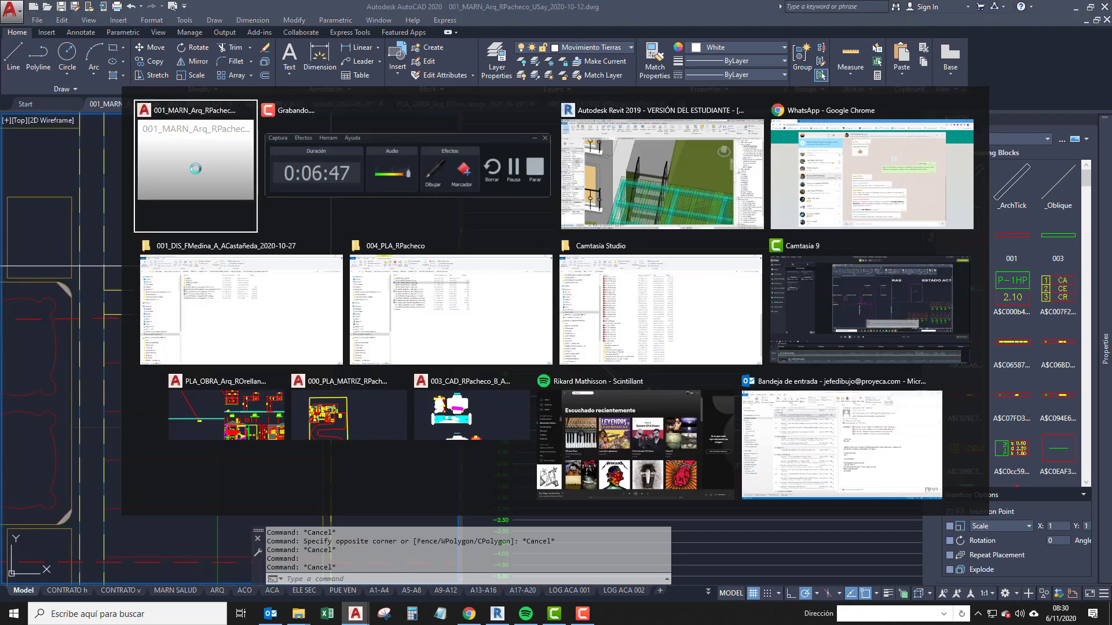
pyautogui.hotkey('alt', 'Tab')
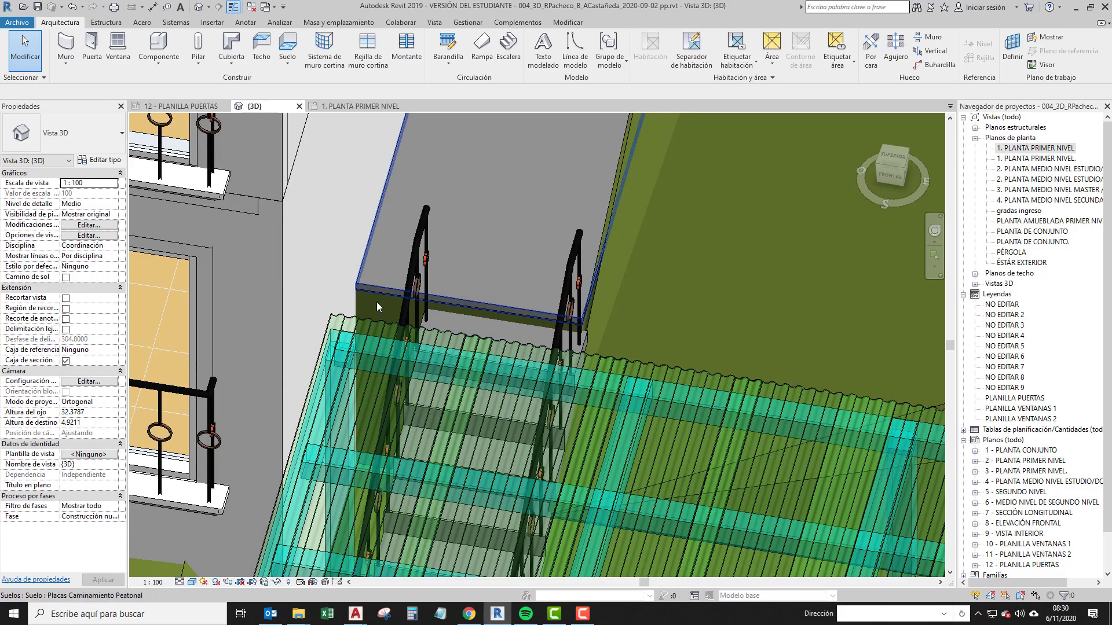
pyautogui.keyDown('shift'); pyautogui.moveTo(405, 306); pyautogui.dragTo(391, 304, button='middle'); pyautogui.keyUp('shift')
pyautogui.hotkey('alt', 'Tab')
pyautogui.hotkey('alt', 'Tab')
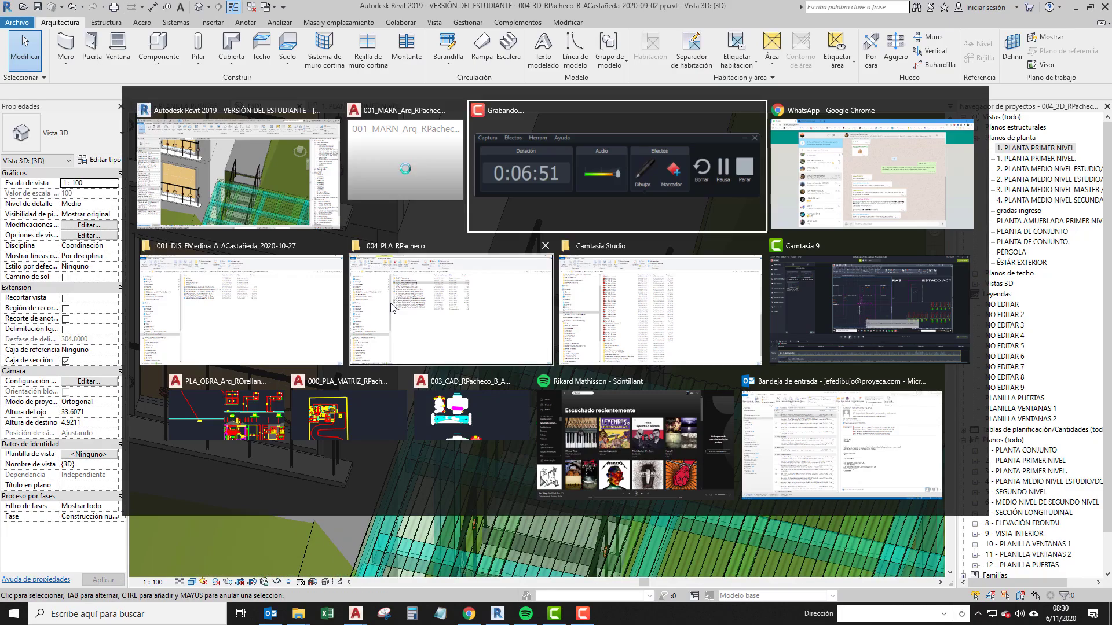
pyautogui.click(391, 160)
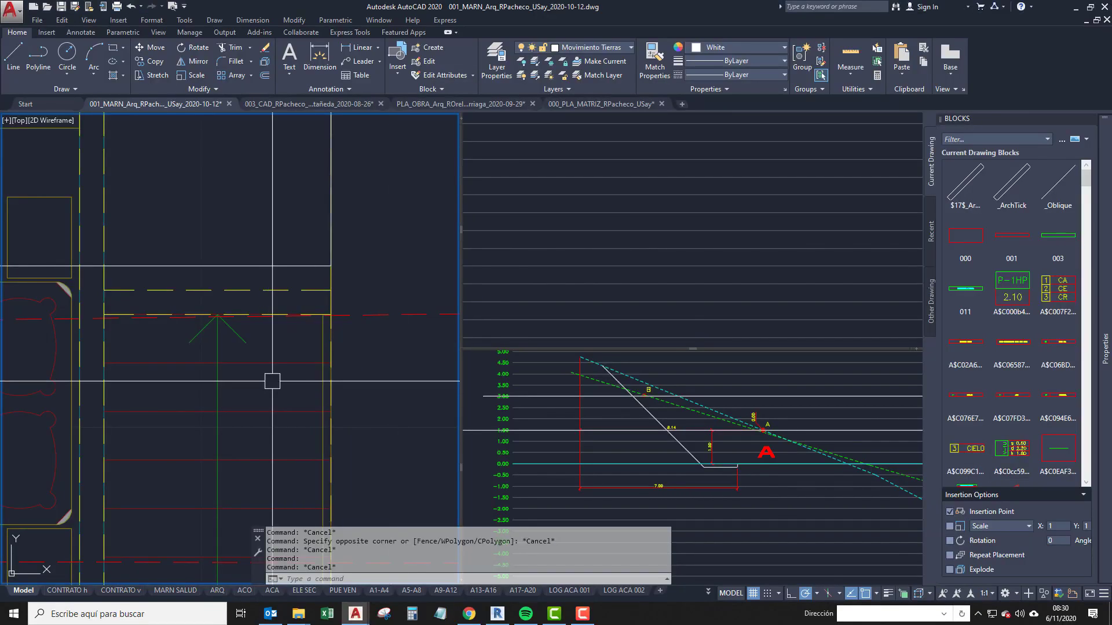
# Examine the outer excavation outline along the bedroom, study, dining room and rear stairs against the level lines.
pyautogui.scroll(-4, 281, 347)
pyautogui.moveTo(196, 342); pyautogui.dragTo(311, 346, button='middle')
pyautogui.scroll(5, 311, 346)
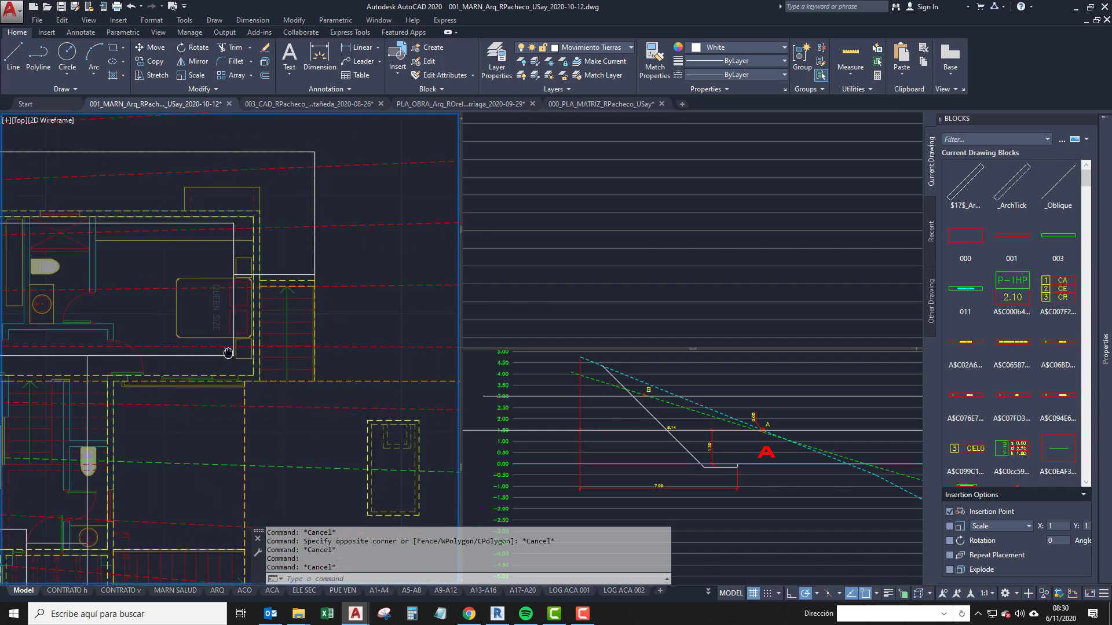
pyautogui.scroll(-2, 287, 276)
pyautogui.moveTo(264, 255); pyautogui.dragTo(415, 363, button='middle')
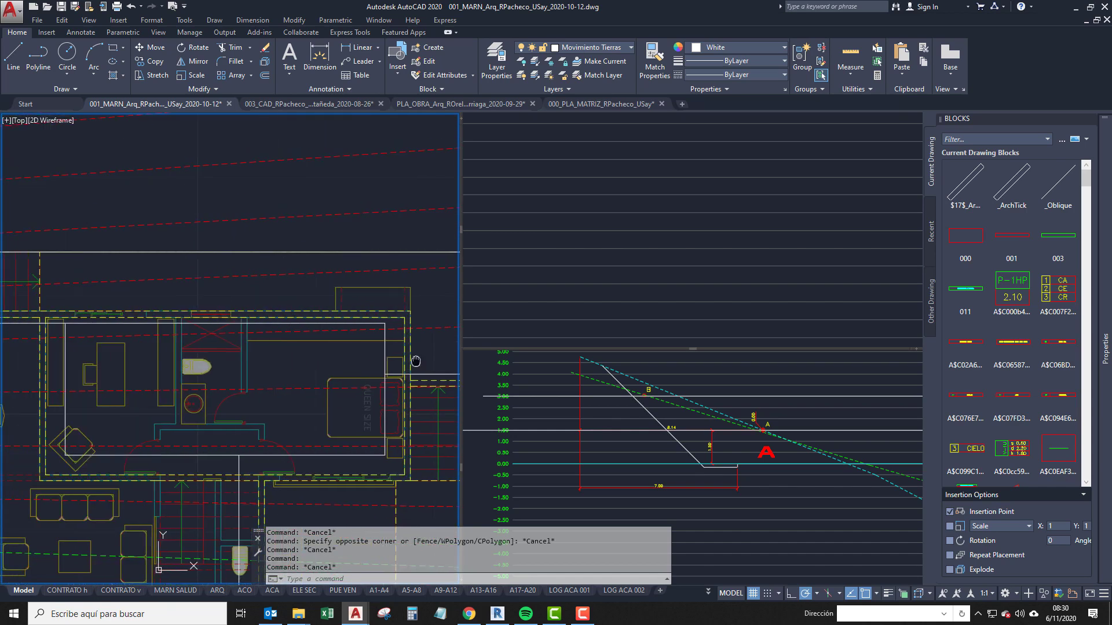
pyautogui.moveTo(101, 347); pyautogui.dragTo(50, 310, button='middle')
pyautogui.scroll(4, 400, 331)
pyautogui.moveTo(398, 330); pyautogui.dragTo(265, 294, button='middle')
pyautogui.scroll(-2, 273, 307)
pyautogui.scroll(-2, 339, 380)
pyautogui.moveTo(298, 335); pyautogui.dragTo(516, 326, button='middle')
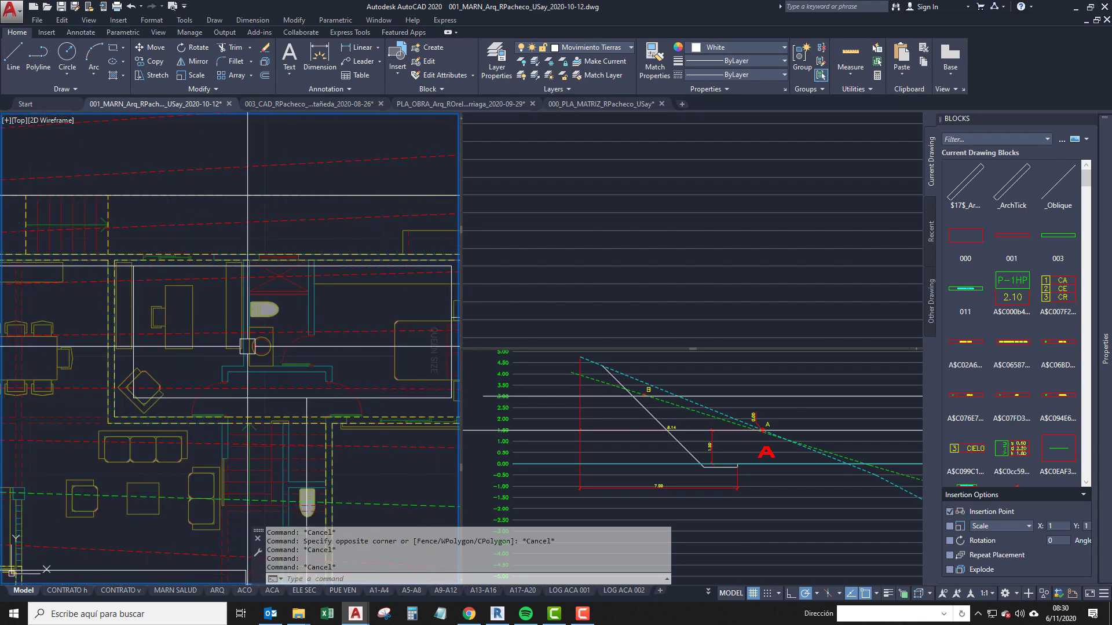
pyautogui.moveTo(249, 345); pyautogui.dragTo(338, 347, button='middle')
pyautogui.moveTo(238, 373); pyautogui.dragTo(235, 281, button='middle')
pyautogui.scroll(-1, 261, 338)
pyautogui.scroll(2, 168, 200)
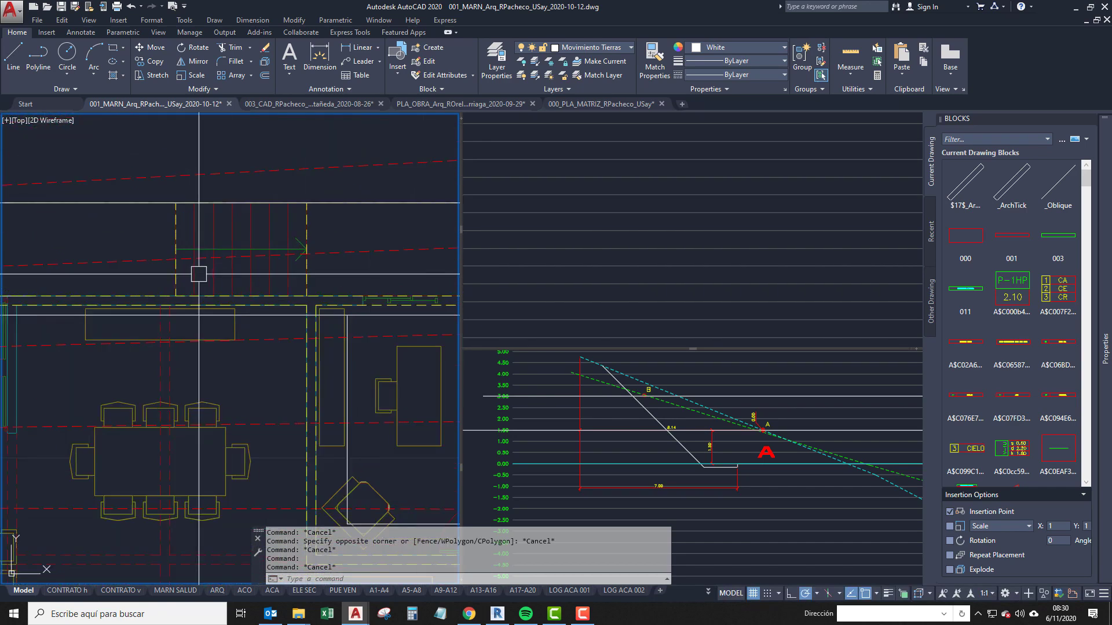
pyautogui.moveTo(183, 220); pyautogui.dragTo(224, 337, button='middle')
pyautogui.scroll(1, 224, 337)
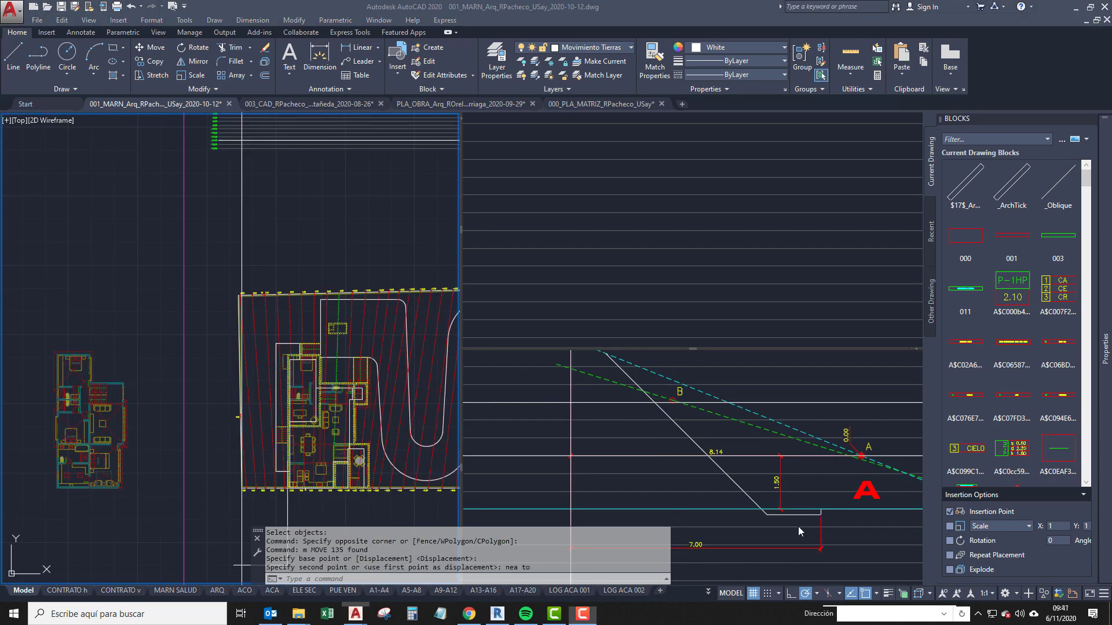
# Examine section A's slope and terrain lines together with the house and excavation outlines on the site plan.
pyautogui.scroll(-2, 352, 278)
pyautogui.scroll(-2, 352, 281)
pyautogui.moveTo(379, 272); pyautogui.dragTo(362, 373, button='middle')
pyautogui.scroll(4, 328, 330)
pyautogui.moveTo(328, 331); pyautogui.dragTo(312, 373, button='middle')
pyautogui.scroll(-4, 315, 388)
pyautogui.moveTo(337, 490); pyautogui.dragTo(298, 462, button='middle')
pyautogui.scroll(2, 289, 412)
pyautogui.scroll(6, 267, 213)
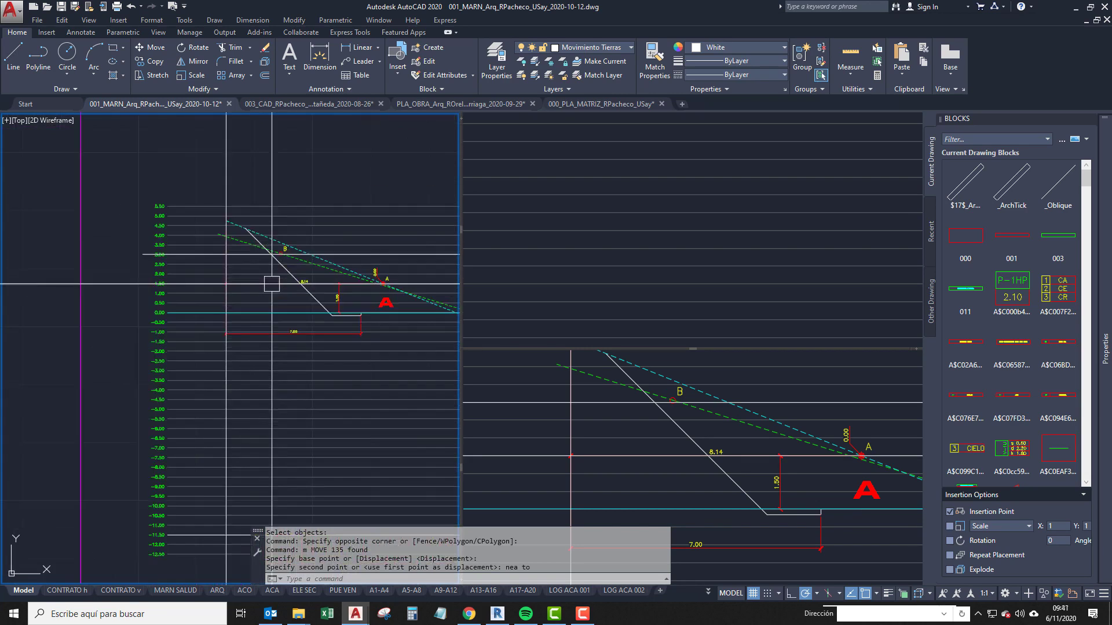
pyautogui.moveTo(272, 283); pyautogui.dragTo(275, 370, button='middle')
pyautogui.moveTo(345, 408); pyautogui.dragTo(312, 360, button='middle')
pyautogui.scroll(-6, 305, 388)
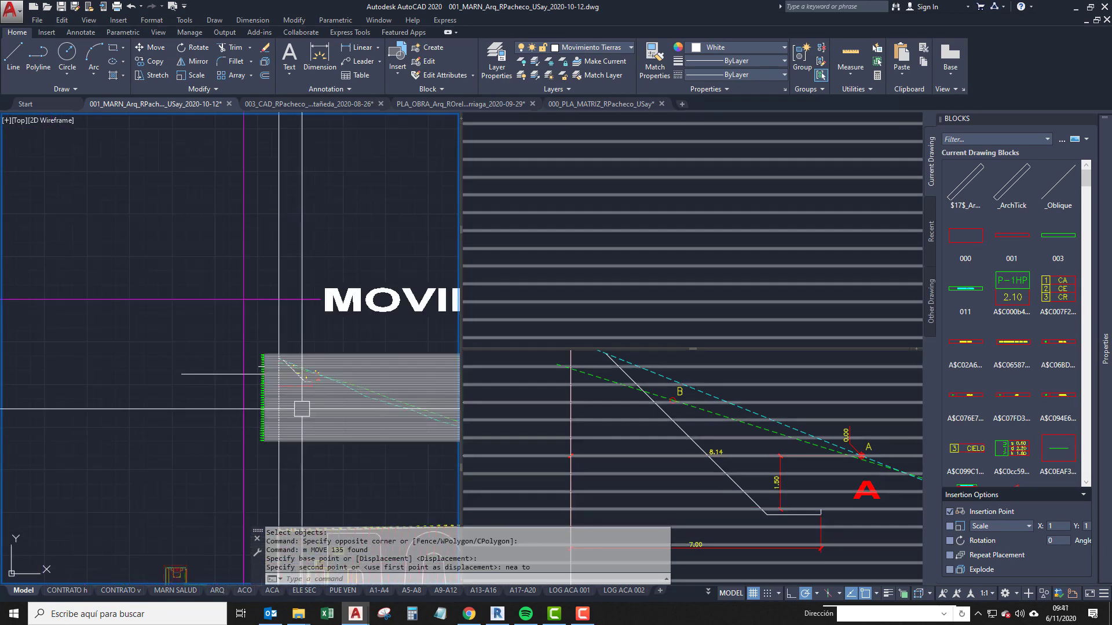
pyautogui.moveTo(290, 524); pyautogui.dragTo(275, 444, button='middle')
pyautogui.scroll(5, 277, 436)
pyautogui.moveTo(252, 404); pyautogui.dragTo(255, 417, button='middle')
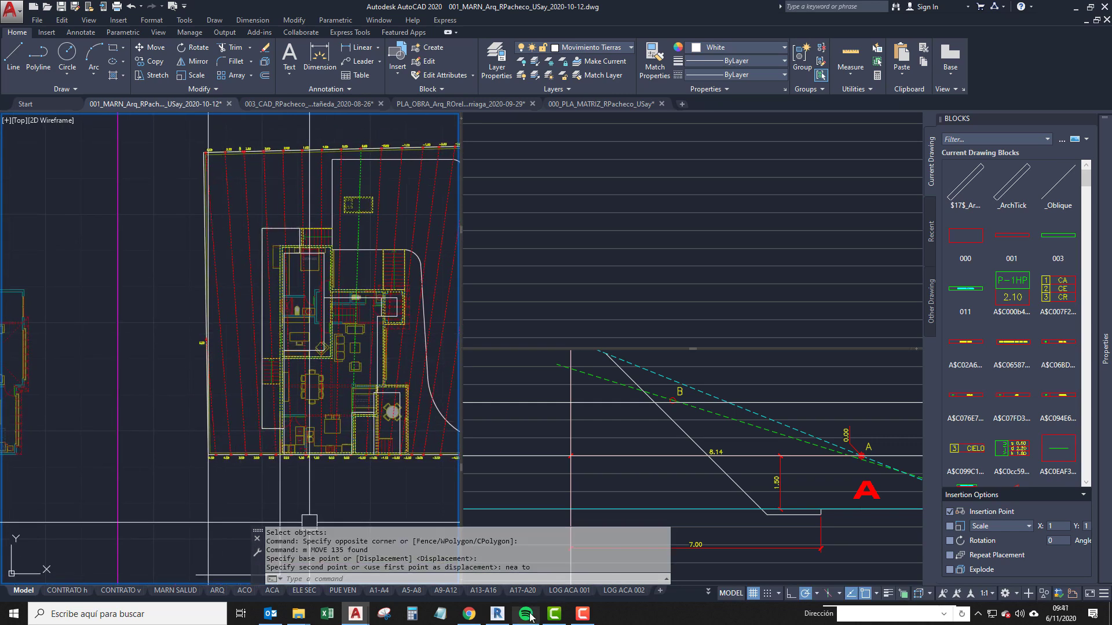
# Switch to Revit, inspect the side steps, the walkway and the slope behind the house in 3D, and return to AutoCAD.
pyautogui.click(496, 614)
pyautogui.scroll(-5, 436, 395)
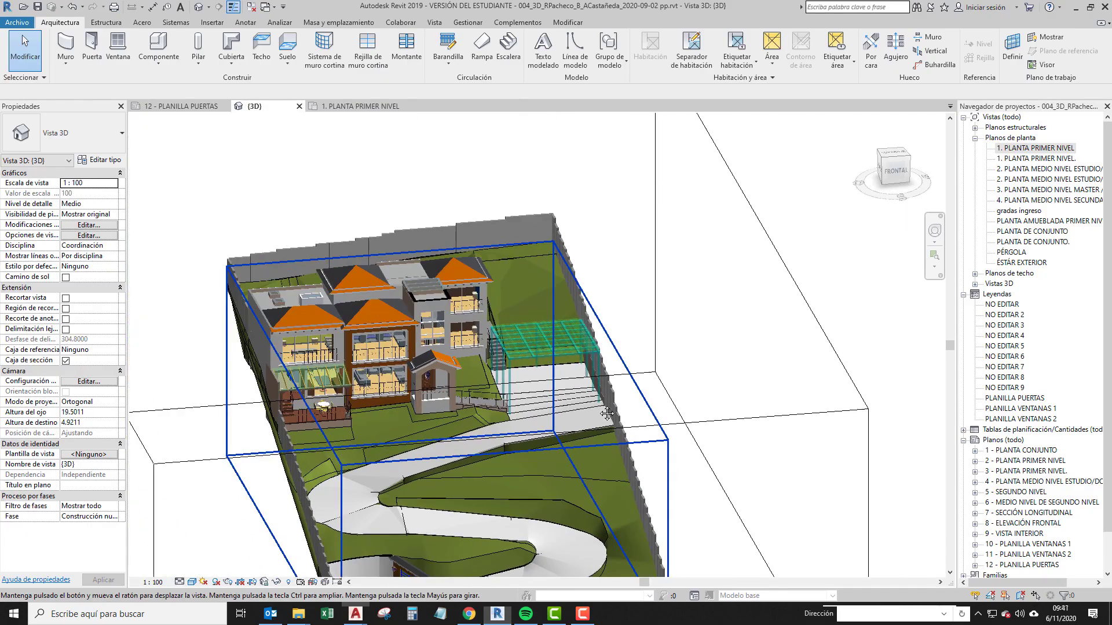
pyautogui.keyDown('shift'); pyautogui.moveTo(434, 396); pyautogui.dragTo(549, 472, button='middle'); pyautogui.keyUp('shift')
pyautogui.scroll(2, 502, 329)
pyautogui.keyDown('shift'); pyautogui.moveTo(518, 308); pyautogui.dragTo(485, 311, button='middle'); pyautogui.keyUp('shift')
pyautogui.scroll(1, 473, 372)
pyautogui.keyDown('shift'); pyautogui.moveTo(508, 449); pyautogui.dragTo(514, 384, button='middle'); pyautogui.keyUp('shift')
pyautogui.scroll(2, 492, 471)
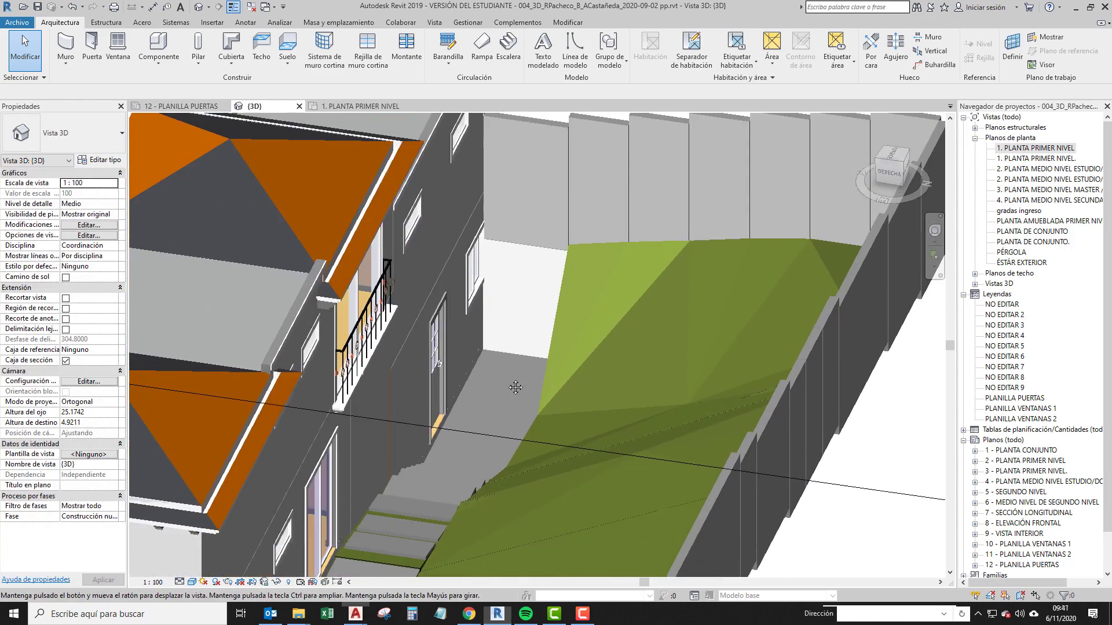
pyautogui.keyDown('shift'); pyautogui.moveTo(517, 340); pyautogui.dragTo(542, 259, button='middle'); pyautogui.keyUp('shift')
pyautogui.scroll(-1, 462, 372)
pyautogui.keyDown('shift'); pyautogui.moveTo(575, 296); pyautogui.dragTo(710, 323, button='middle'); pyautogui.keyUp('shift')
pyautogui.moveTo(632, 318); pyautogui.dragTo(544, 455, button='middle')
pyautogui.click(1076, 9)
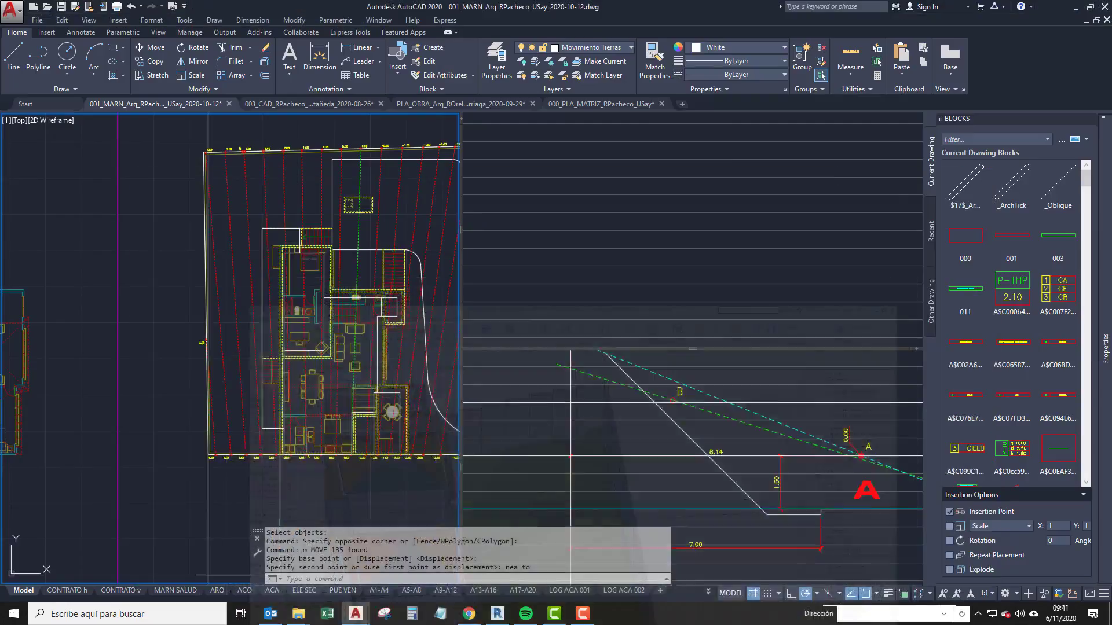
# Examine the excavation outline beside the dining room and kitchen on the plan and the excavation base line in section A.
pyautogui.scroll(-3, 305, 351)
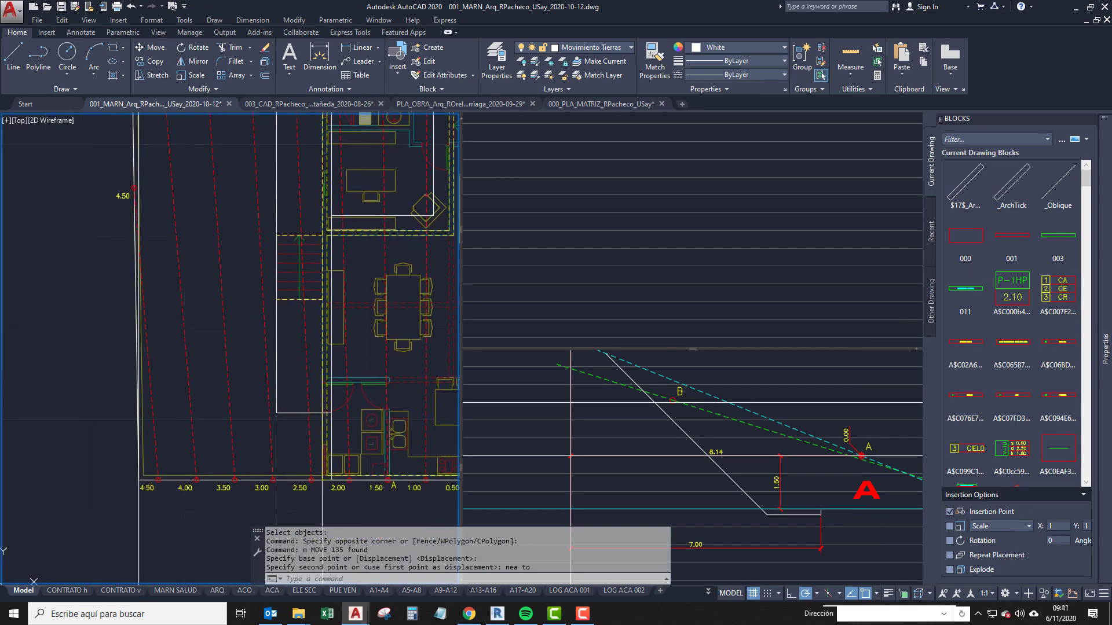
pyautogui.scroll(-2, 240, 376)
pyautogui.moveTo(240, 375); pyautogui.dragTo(248, 331, button='middle')
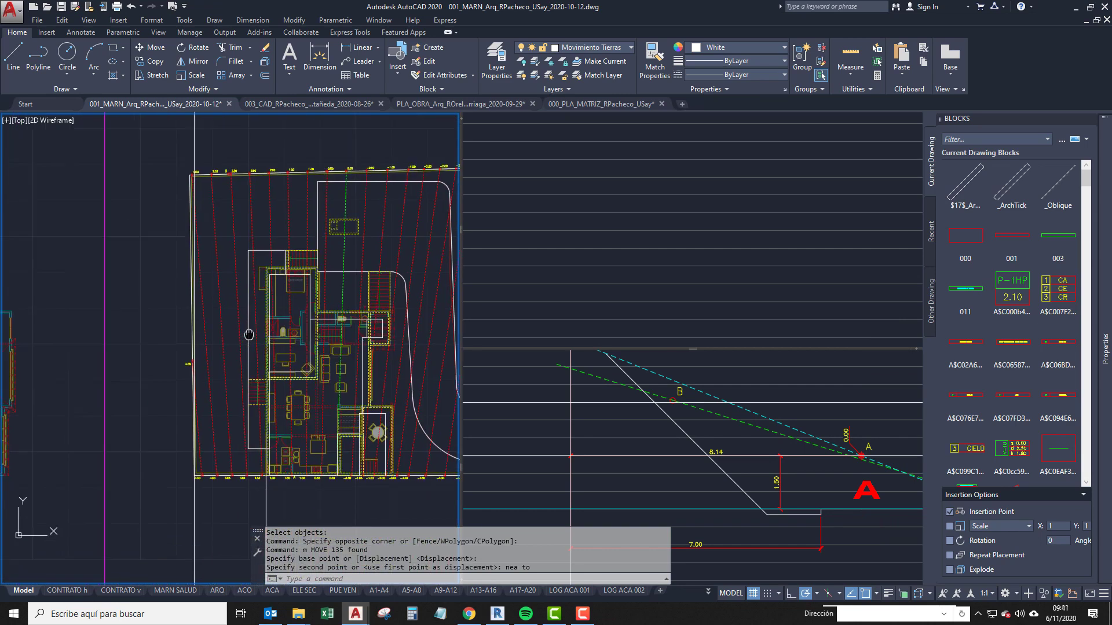
pyautogui.scroll(2, 256, 425)
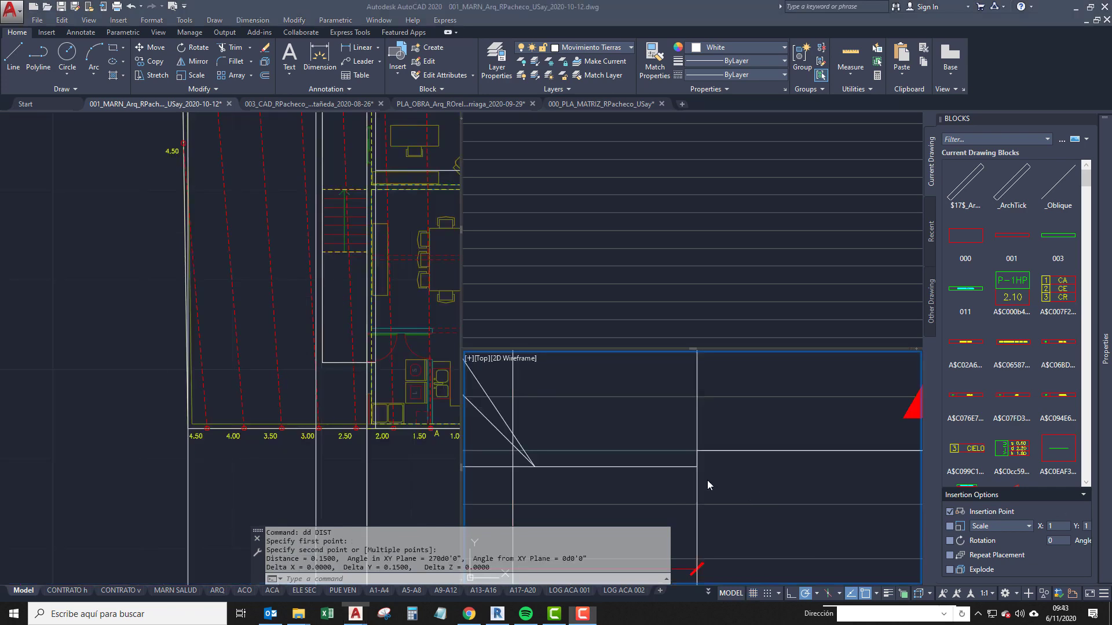
pyautogui.click(673, 467)
pyautogui.press('Escape')
pyautogui.scroll(-2, 646, 477)
pyautogui.scroll(1, 628, 481)
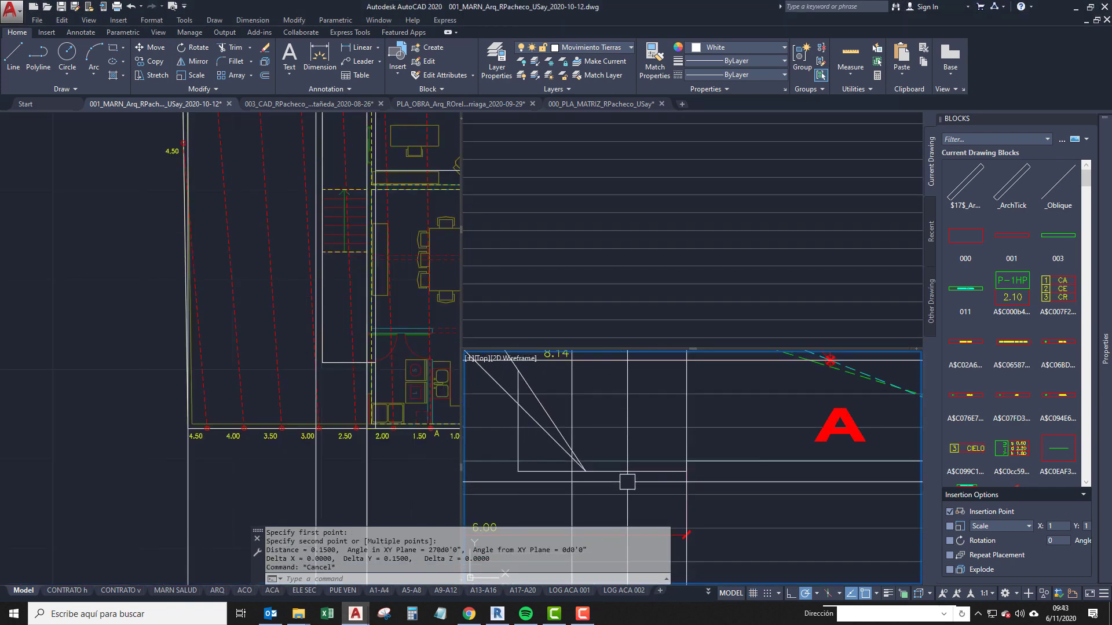
# Examine the excavation slope and stepped base polylines in the section above the 6.00 dimension.
pyautogui.moveTo(640, 481); pyautogui.dragTo(642, 486, button='middle')
pyautogui.press('Escape')
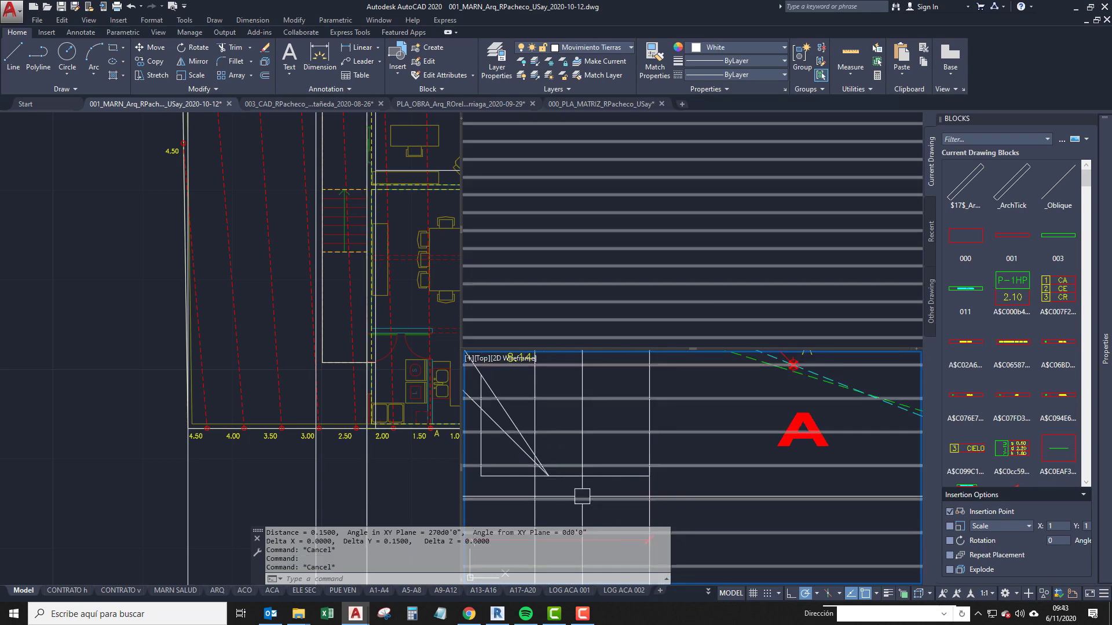
pyautogui.moveTo(534, 484); pyautogui.dragTo(675, 496, button='middle')
pyautogui.scroll(-2, 606, 484)
pyautogui.click(618, 431)
pyautogui.moveTo(618, 432); pyautogui.dragTo(610, 456, button='middle')
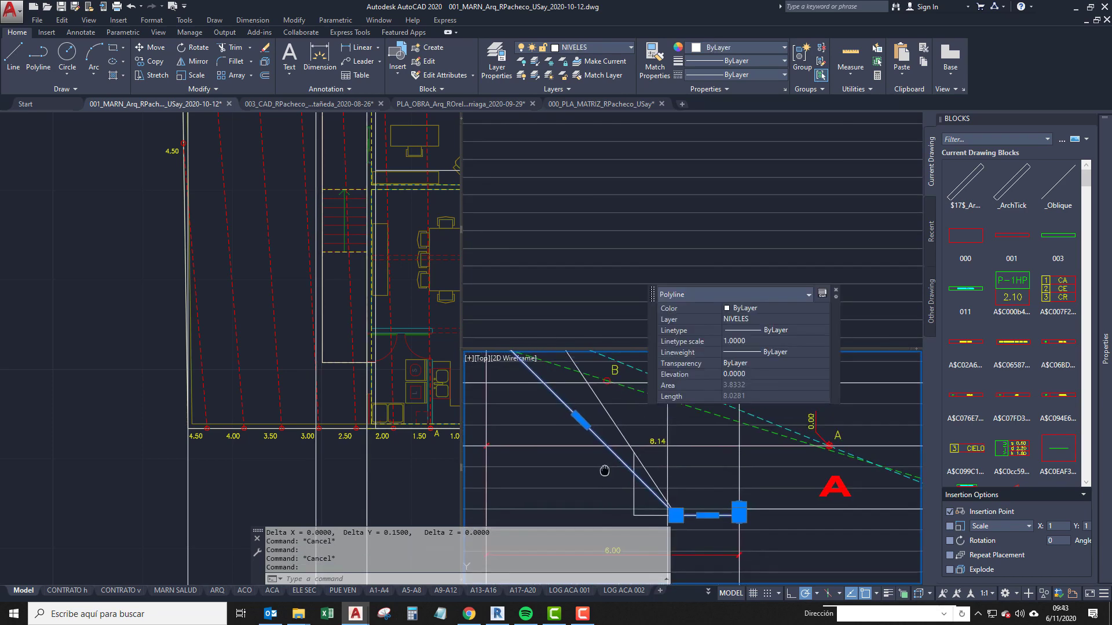
pyautogui.press('Escape')
pyautogui.scroll(2, 666, 509)
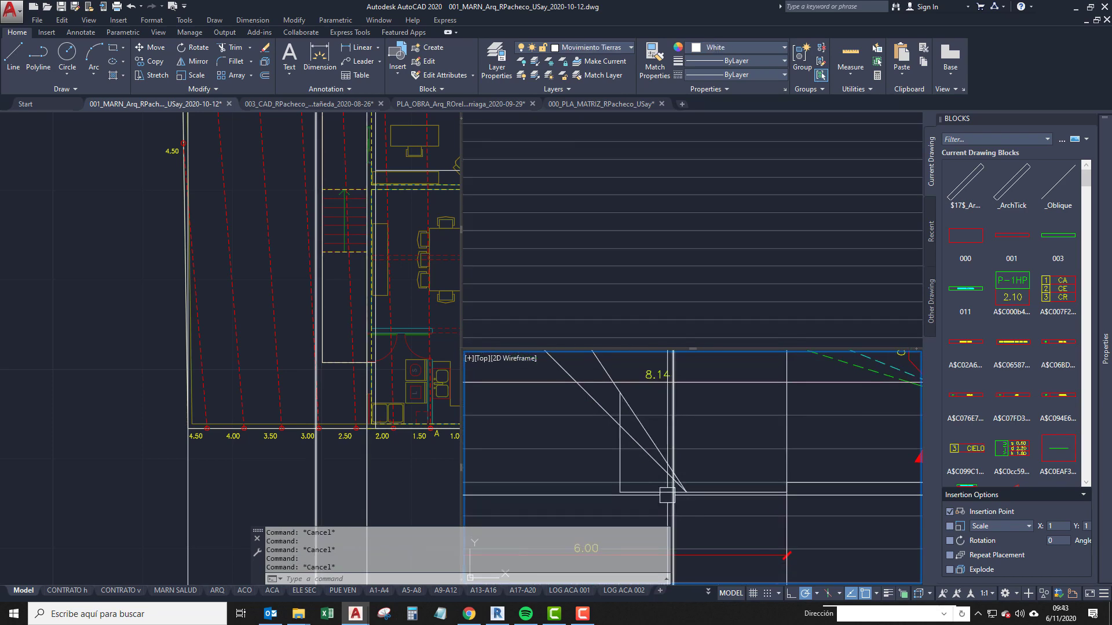
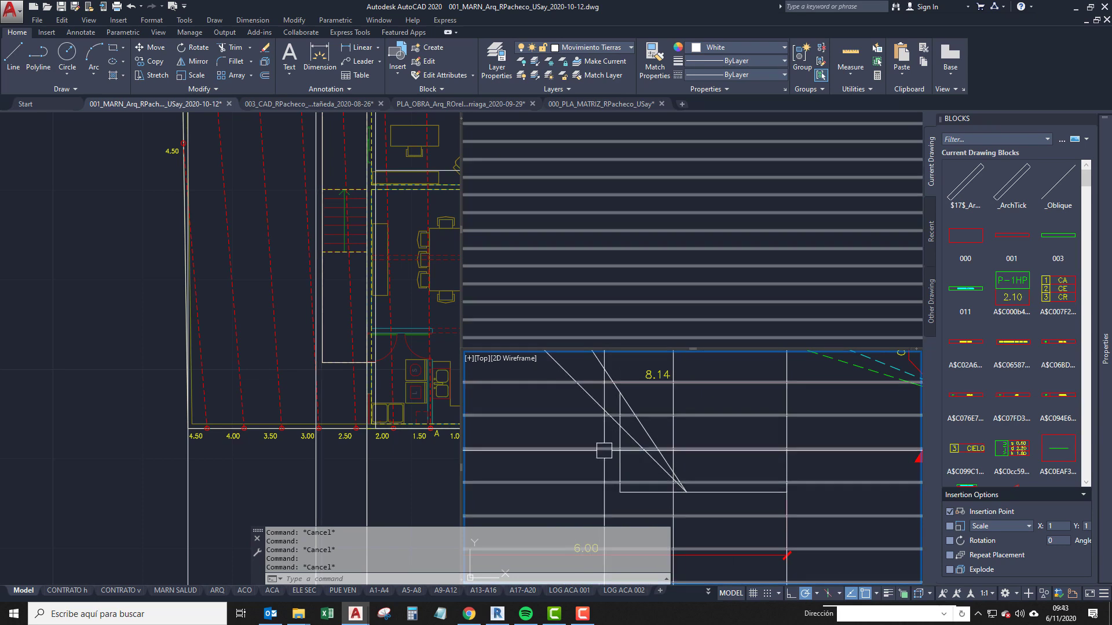
pyautogui.moveTo(620, 438); pyautogui.dragTo(623, 474, button='middle')
pyautogui.scroll(2, 623, 452)
pyautogui.click(624, 445)
pyautogui.scroll(-2, 617, 474)
pyautogui.moveTo(656, 529); pyautogui.dragTo(579, 477, button='middle')
pyautogui.press('Escape')
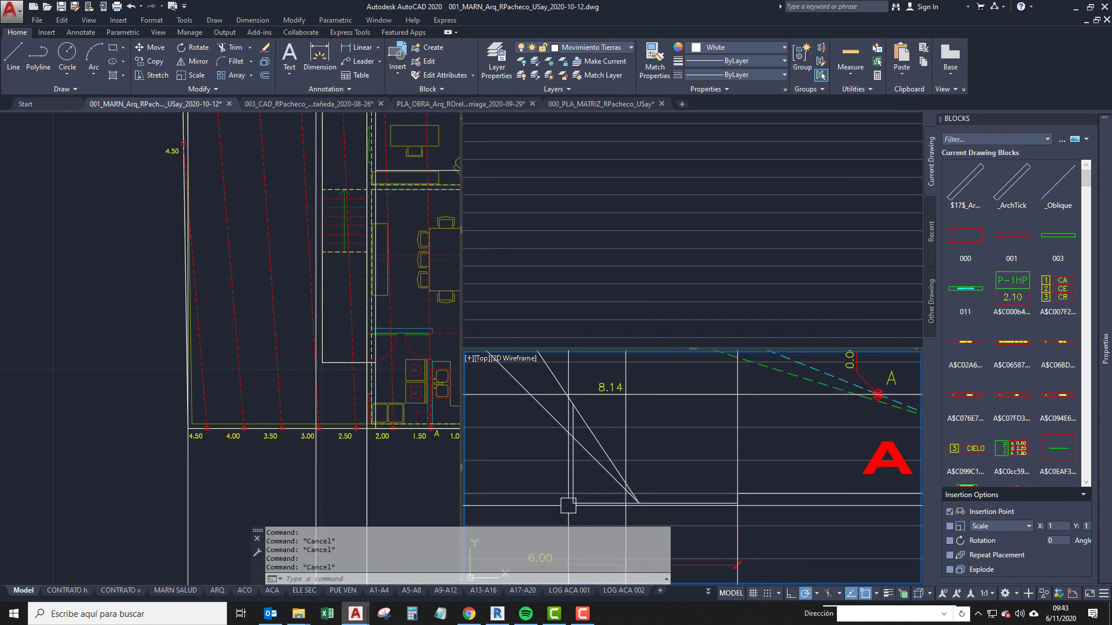
# Inspect the steep slope polyline and the wall outline it meets at the base of the section.
pyautogui.moveTo(568, 506)
pyautogui.mouseDown(button='middle')
pyautogui.moveTo(568, 477)
pyautogui.moveTo(583, 512)
pyautogui.mouseUp(button='middle')
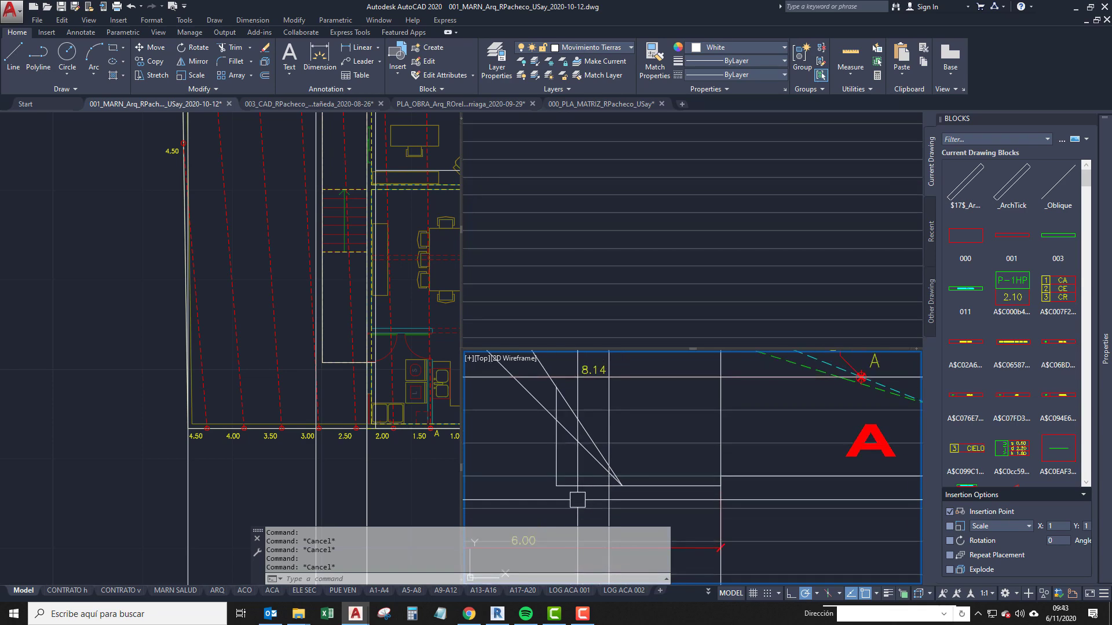
pyautogui.scroll(-2, 595, 494)
pyautogui.scroll(2, 516, 378)
pyautogui.moveTo(516, 379)
pyautogui.mouseDown(button='middle')
pyautogui.moveTo(583, 437)
pyautogui.moveTo(525, 382)
pyautogui.mouseUp(button='middle')
pyautogui.click(581, 427)
pyautogui.press('Escape')
pyautogui.click(626, 451)
pyautogui.press('Escape')
pyautogui.scroll(-1, 587, 457)
pyautogui.click(593, 440)
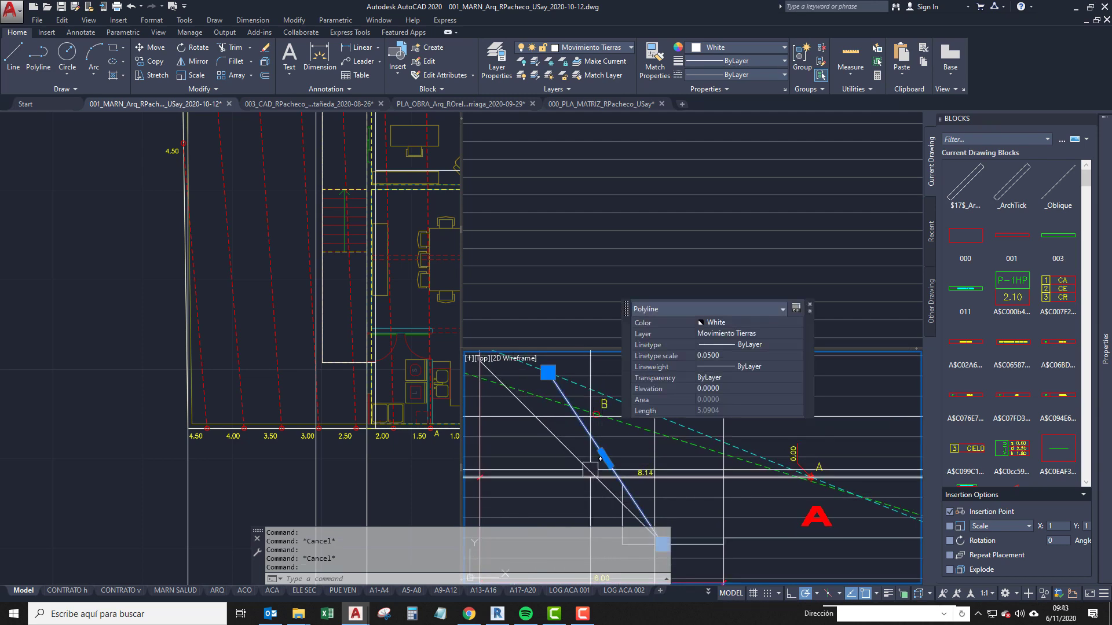
pyautogui.moveTo(617, 507); pyautogui.dragTo(563, 434, button='middle')
pyautogui.scroll(2, 563, 435)
pyautogui.scroll(3, 559, 435)
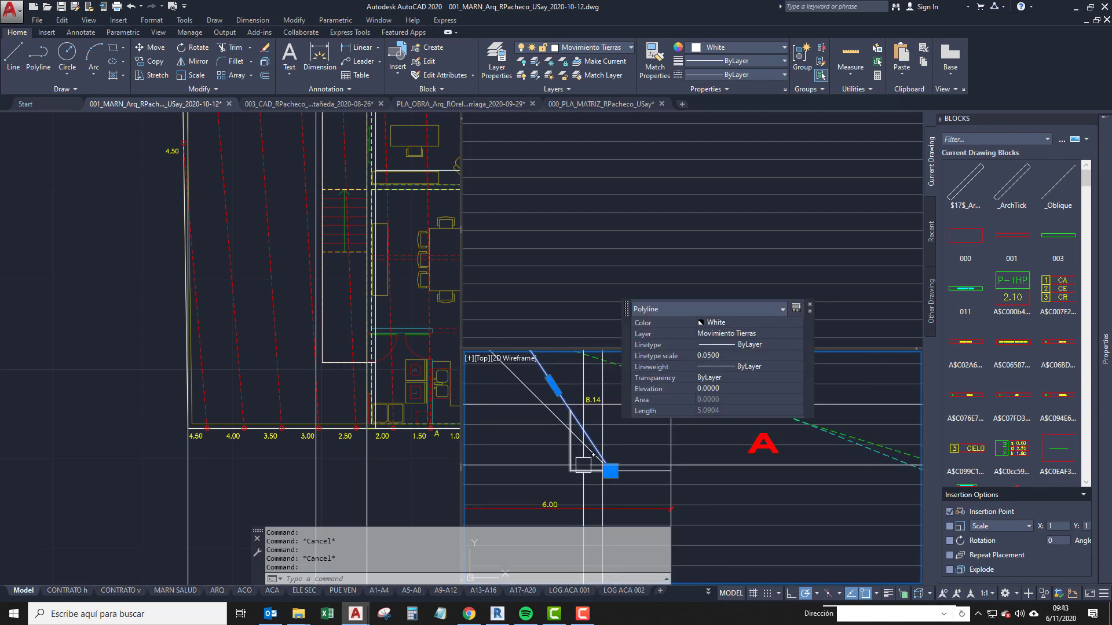
pyautogui.press('Escape')
pyautogui.scroll(-4, 547, 439)
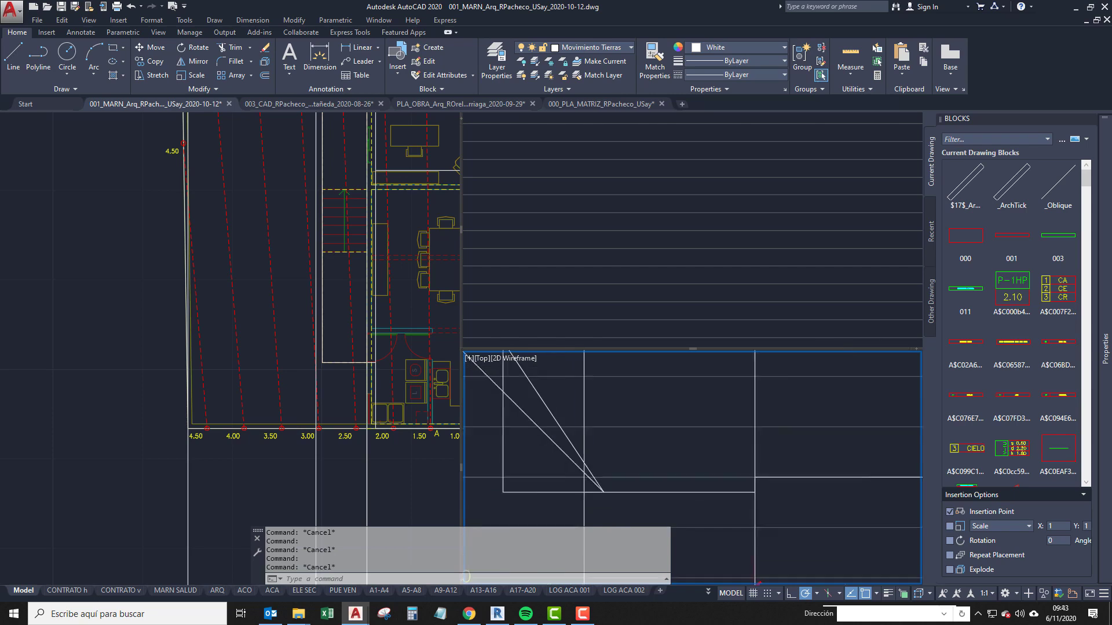
# Measure in plan the horizontal gap between the outer wall corner and the vertical construction line.
pyautogui.click(580, 489)
pyautogui.click(285, 345)
pyautogui.scroll(4, 307, 429)
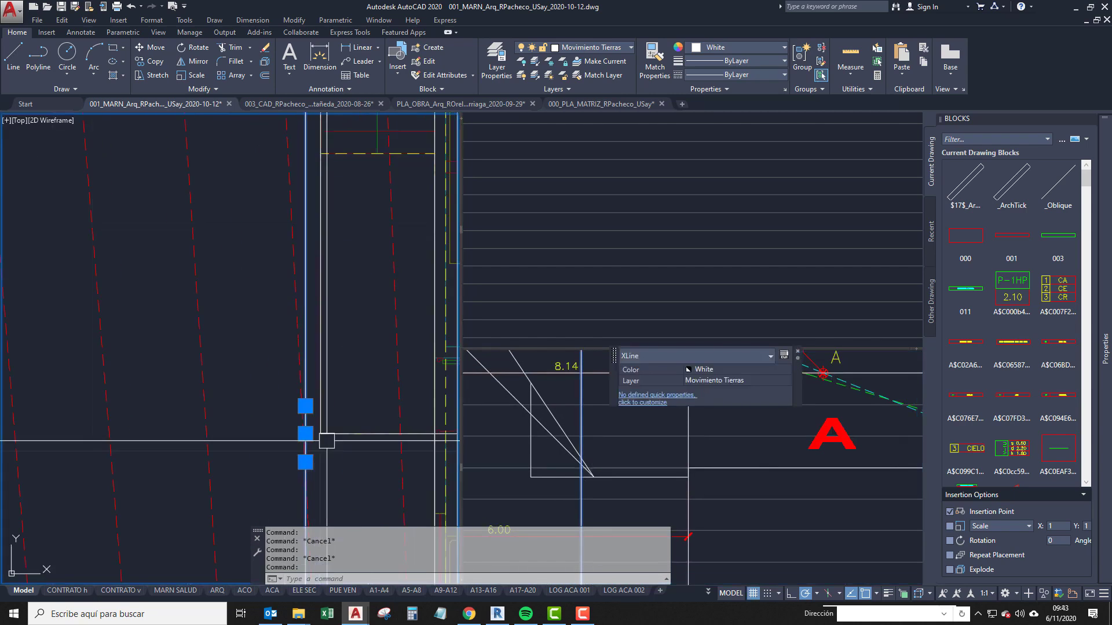
pyautogui.press('Escape')
pyautogui.write('dd')
pyautogui.press('space')
pyautogui.click(326, 429)
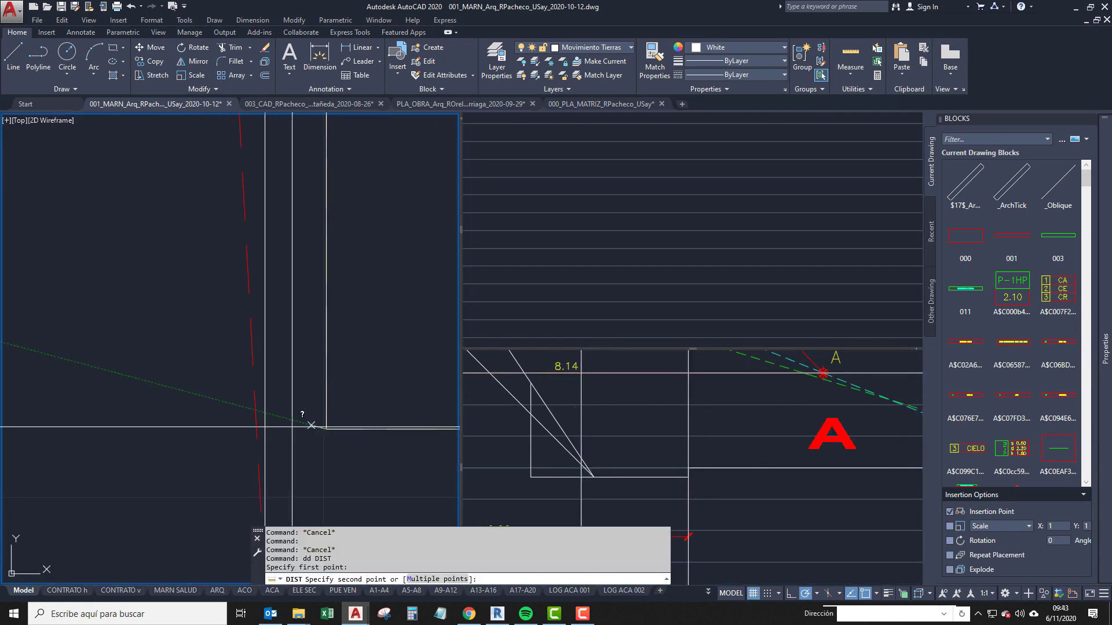
pyautogui.click(264, 429)
pyautogui.scroll(-4, 289, 431)
pyautogui.moveTo(290, 429); pyautogui.dragTo(295, 413, button='middle')
pyautogui.moveTo(288, 326); pyautogui.dragTo(308, 445, button='middle')
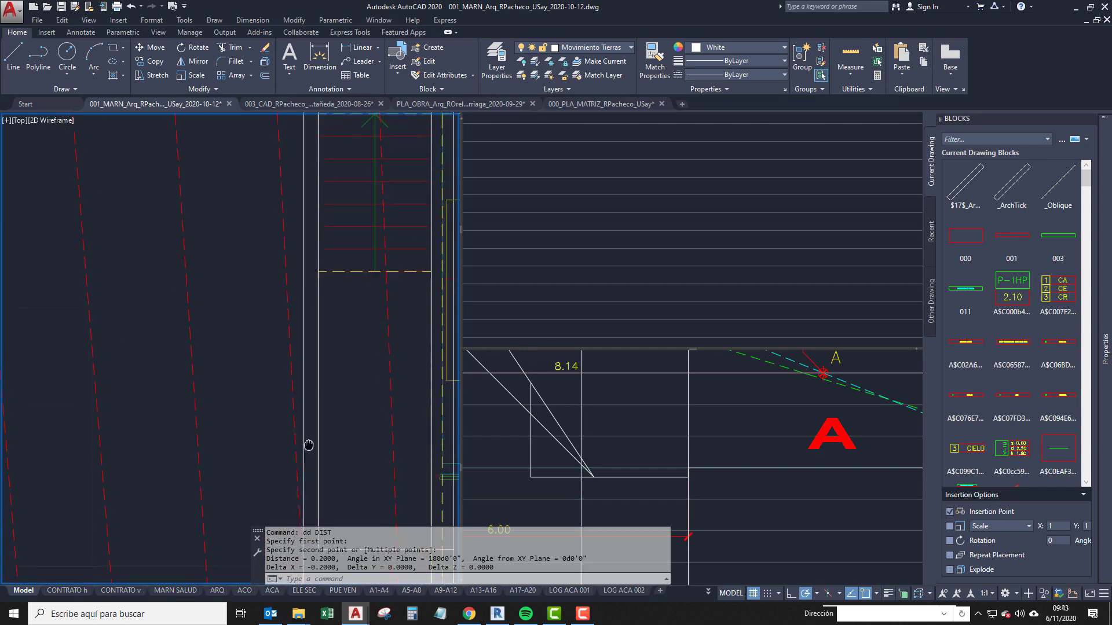
pyautogui.scroll(-2, 308, 444)
pyautogui.moveTo(308, 342); pyautogui.dragTo(312, 527, button='middle')
pyautogui.moveTo(313, 282); pyautogui.dragTo(330, 439, button='middle')
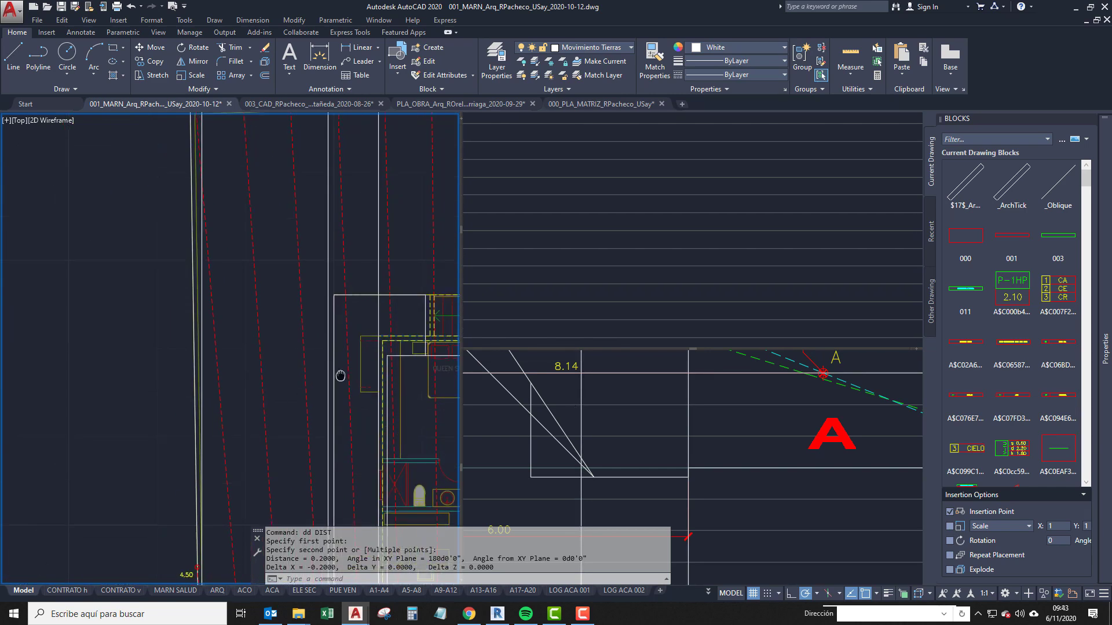
pyautogui.scroll(-4, 330, 298)
# Place a vertical construction line through the point in the section where the slope lines meet the base.
pyautogui.click(539, 483)
pyautogui.scroll(2, 564, 484)
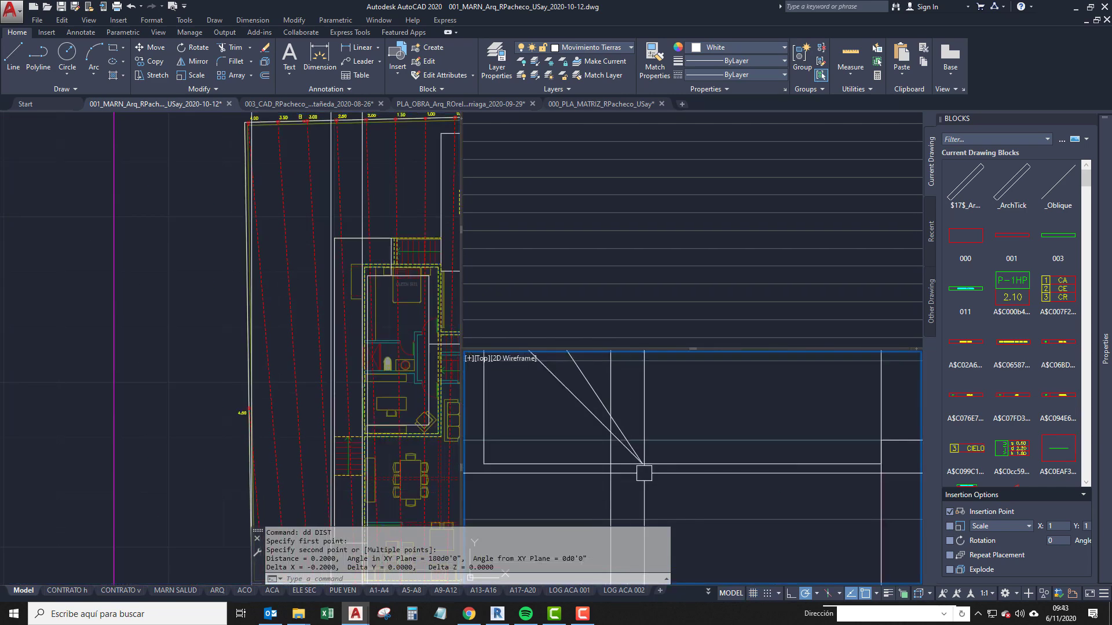
pyautogui.moveTo(643, 471); pyautogui.dragTo(584, 456, button='middle')
pyautogui.click(650, 459)
pyautogui.scroll(1, 632, 460)
pyautogui.press('Escape')
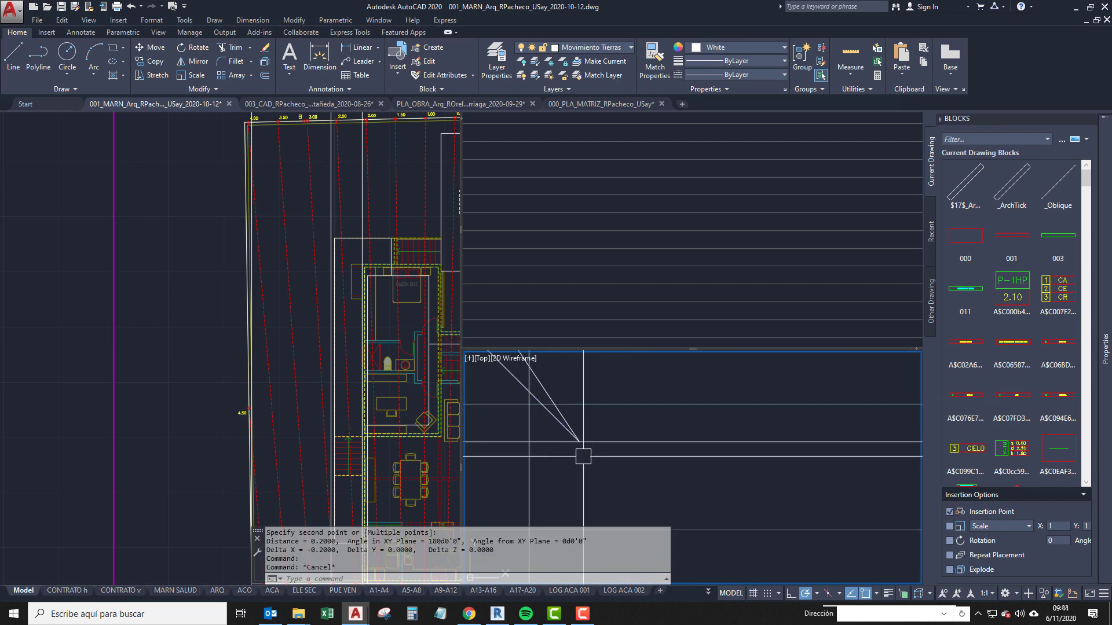
pyautogui.write('xl')
pyautogui.press('Return')
pyautogui.write('v')
pyautogui.press('Return')
pyautogui.press('Return')
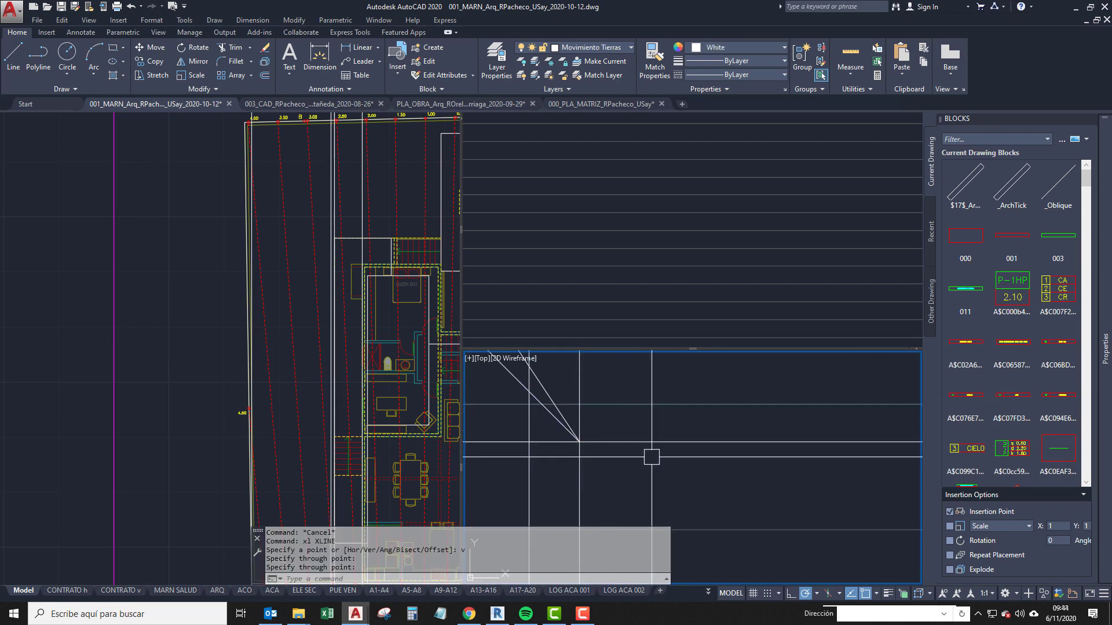
# Check the base polyline and the vertical construction lines around the foot of the slope.
pyautogui.scroll(-2, 653, 459)
pyautogui.moveTo(622, 469); pyautogui.dragTo(675, 455, button='middle')
pyautogui.click(489, 488)
pyautogui.press('Escape')
pyautogui.scroll(4, 631, 462)
pyautogui.scroll(2, 646, 456)
pyautogui.click(653, 439)
pyautogui.scroll(-2, 643, 473)
pyautogui.press('Escape')
# Draw an L-shaped polyline from the base at the inner vertical construction line: 0.05 down, 1 left and 1.5 up.
pyautogui.write('pl')
pyautogui.press('Return')
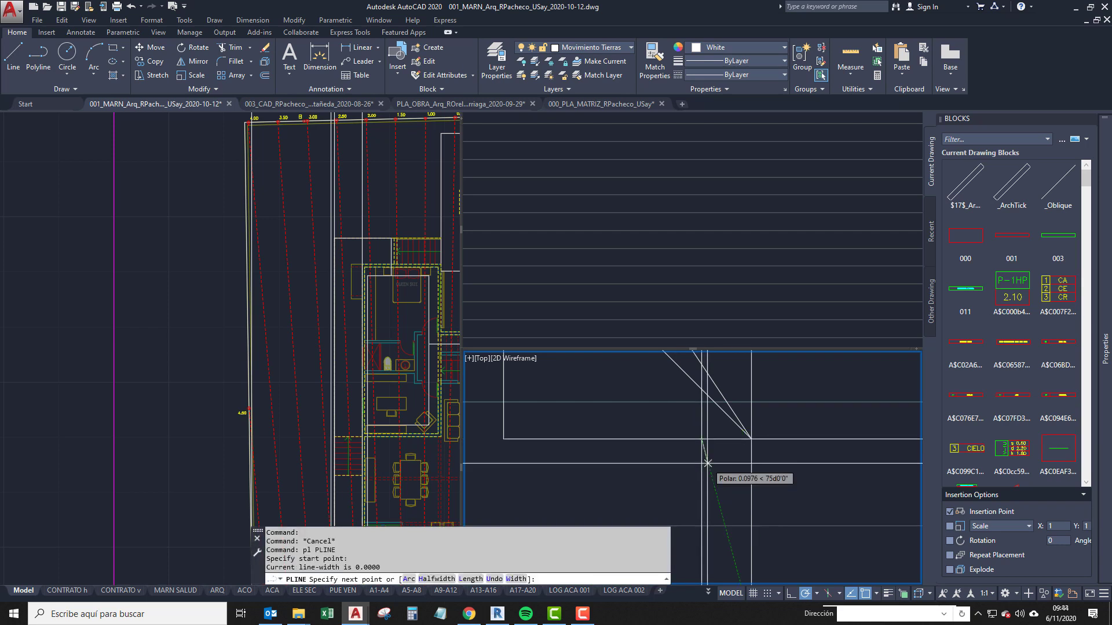
pyautogui.press('Return')
pyautogui.scroll(-2, 697, 459)
pyautogui.scroll(-2, 667, 474)
pyautogui.moveTo(680, 447); pyautogui.dragTo(670, 493, button='middle')
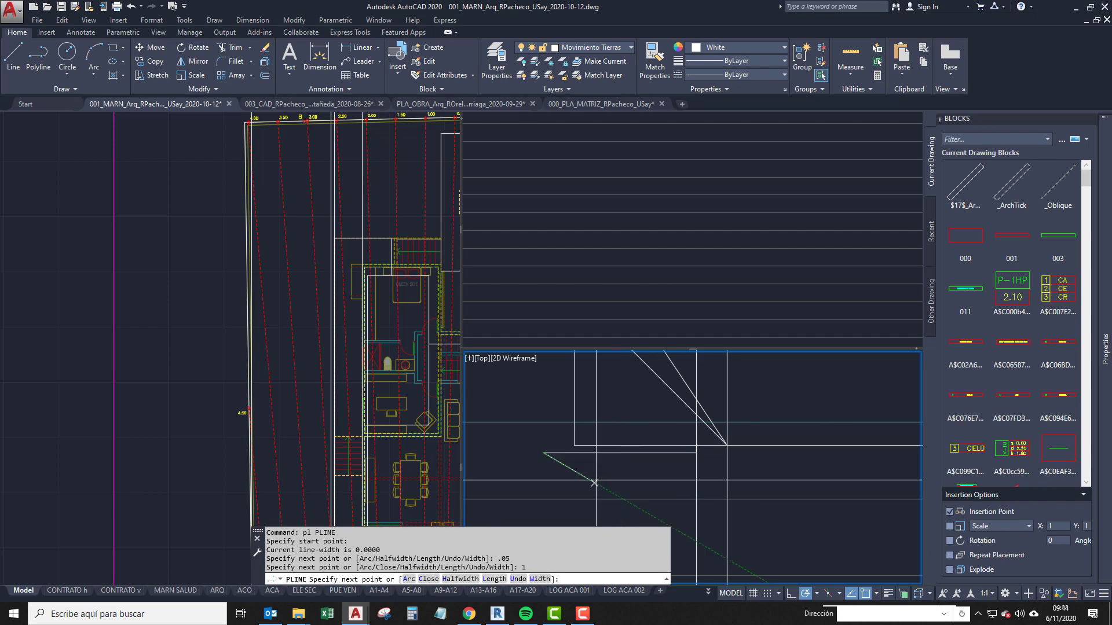
pyautogui.scroll(-4, 562, 492)
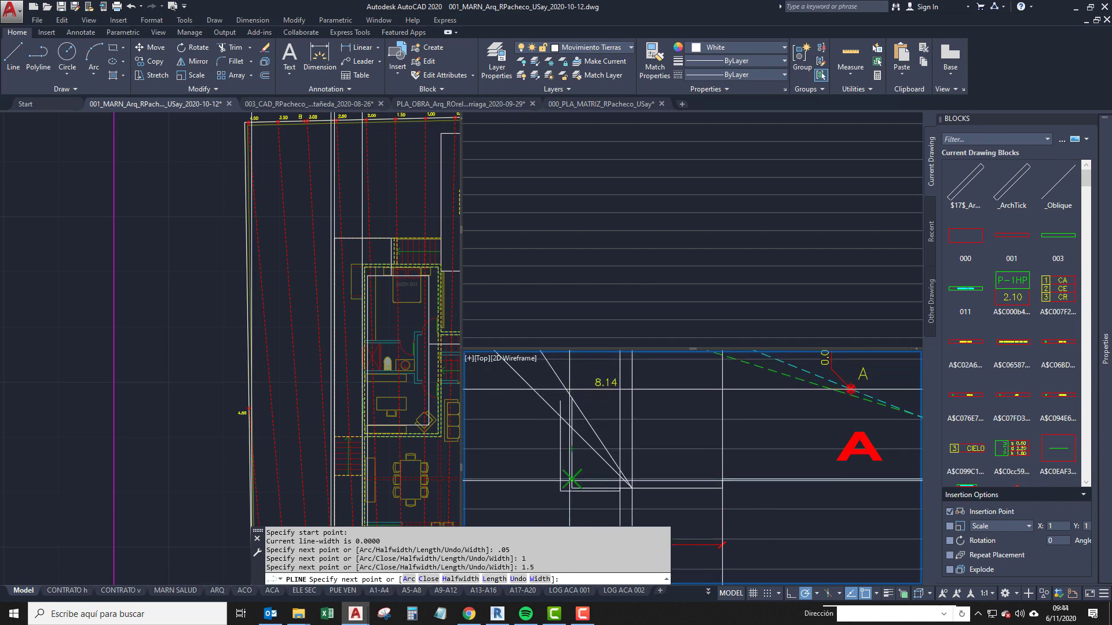
pyautogui.press('Return')
pyautogui.scroll(6, 603, 479)
# Draw a diagonal polyline from the lower corner of the new L-shaped outline to the upper end of its vertical side.
pyautogui.press('Return')
pyautogui.click(641, 507)
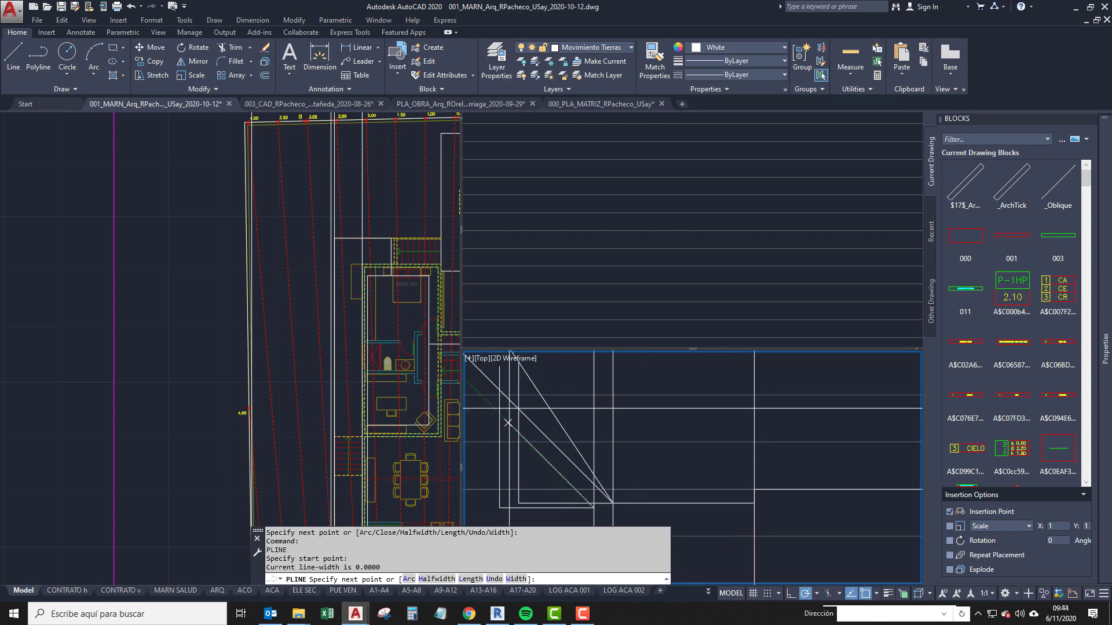
pyautogui.click(516, 406)
pyautogui.press('Return')
pyautogui.scroll(-6, 518, 408)
pyautogui.moveTo(527, 421); pyautogui.dragTo(572, 457, button='middle')
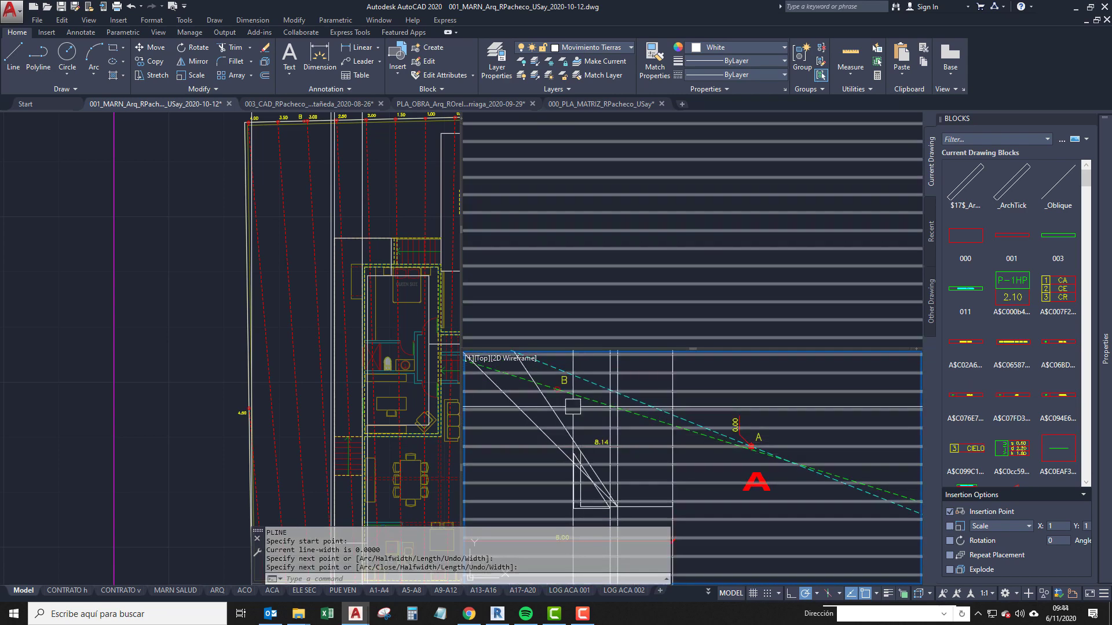
# Extend the new diagonal polyline up to the dashed cyan terrain line.
pyautogui.write('ex')
pyautogui.press('Return')
pyautogui.click(588, 383)
pyautogui.press('Return')
pyautogui.click(577, 476)
pyautogui.click(575, 483)
pyautogui.scroll(4, 575, 484)
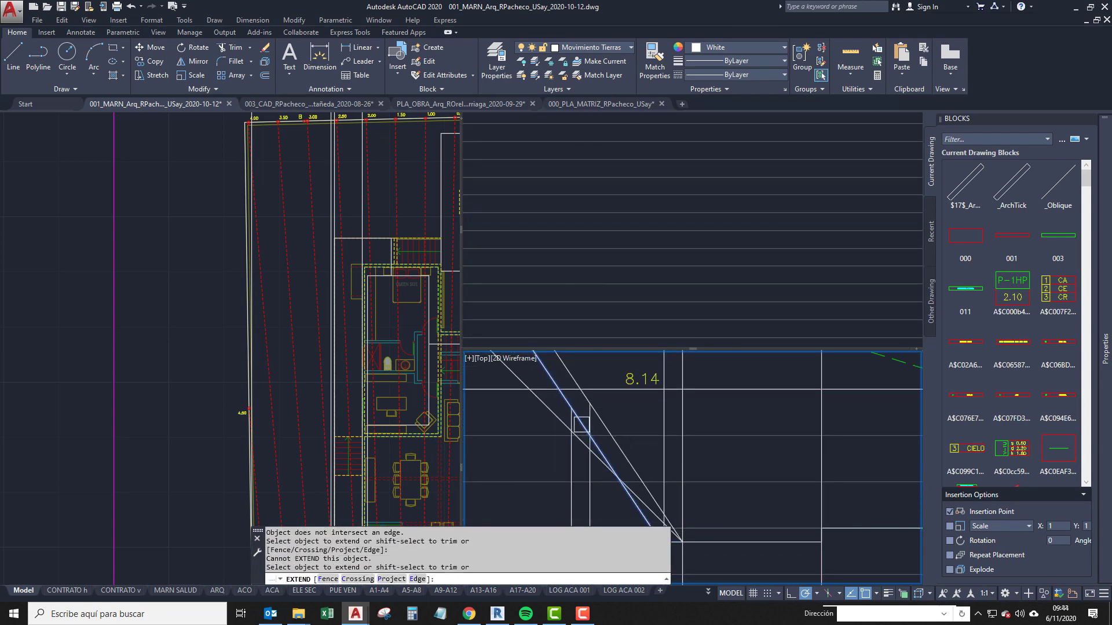
pyautogui.click(581, 431)
pyautogui.scroll(4, 585, 443)
pyautogui.press('Escape')
# Try erasing the original steep slope polyline, and undo the erase.
pyautogui.click(598, 440)
pyautogui.scroll(-4, 566, 462)
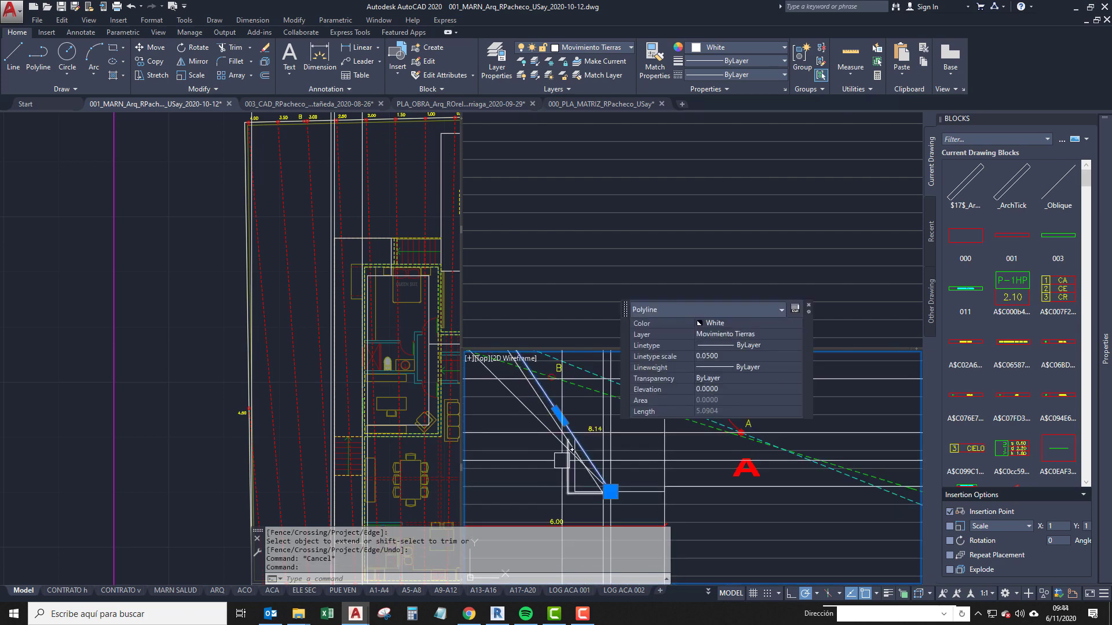
pyautogui.write('e')
pyautogui.press('Return')
pyautogui.click(551, 432)
pyautogui.press('Escape')
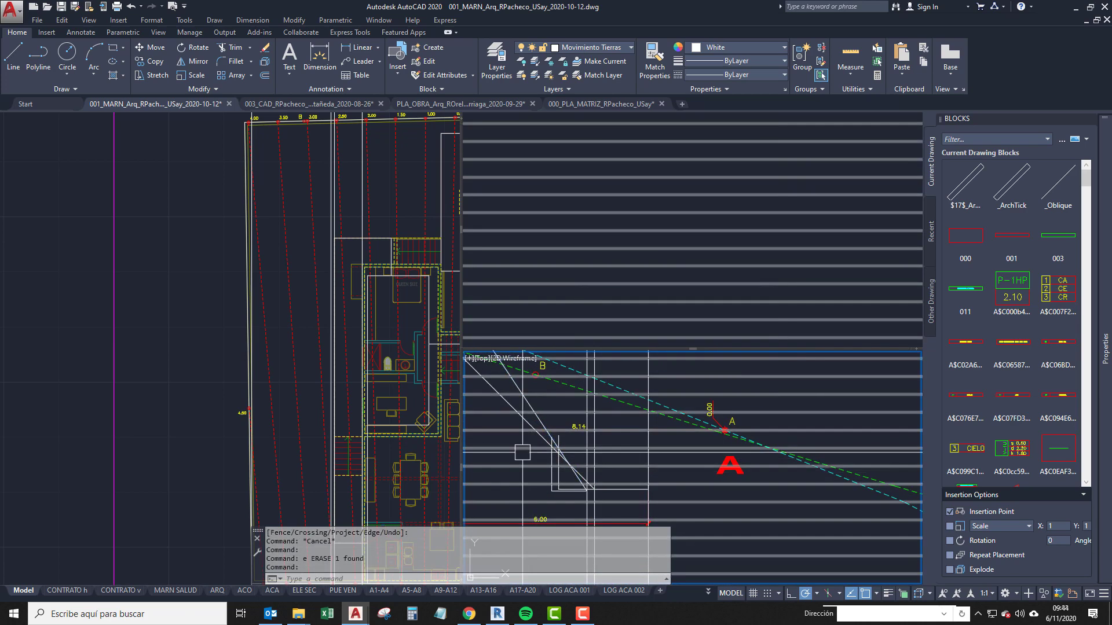
pyautogui.scroll(2, 557, 460)
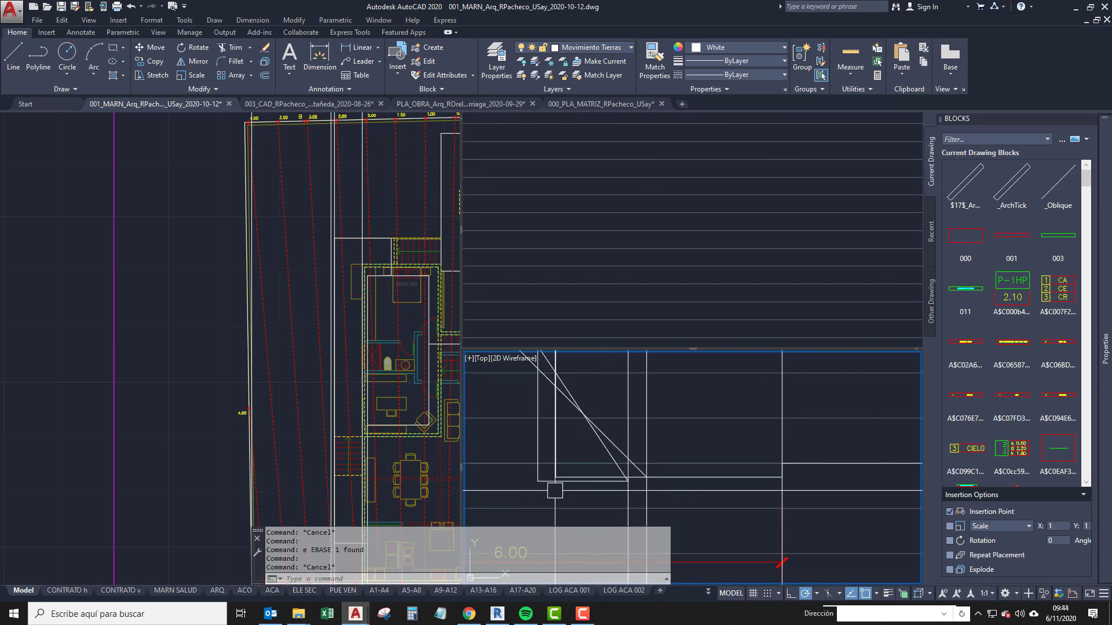
pyautogui.hotkey('ctrl', 'z')
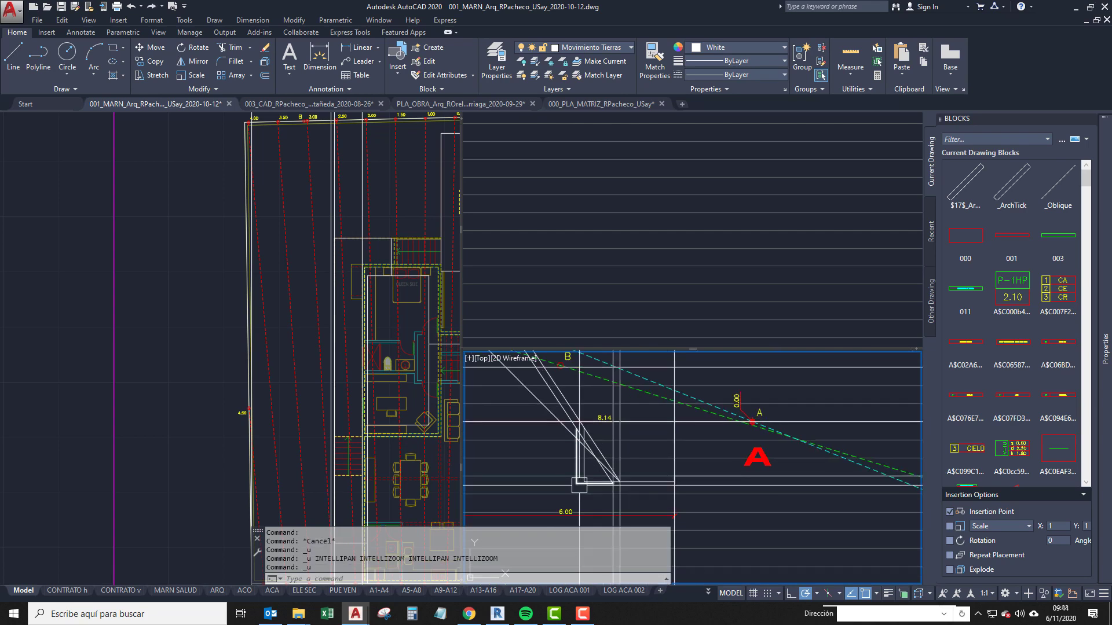
# Trim off the shallower diagonal part of the NIVELES polyline, keeping its horizontal base segment.
pyautogui.scroll(2, 564, 413)
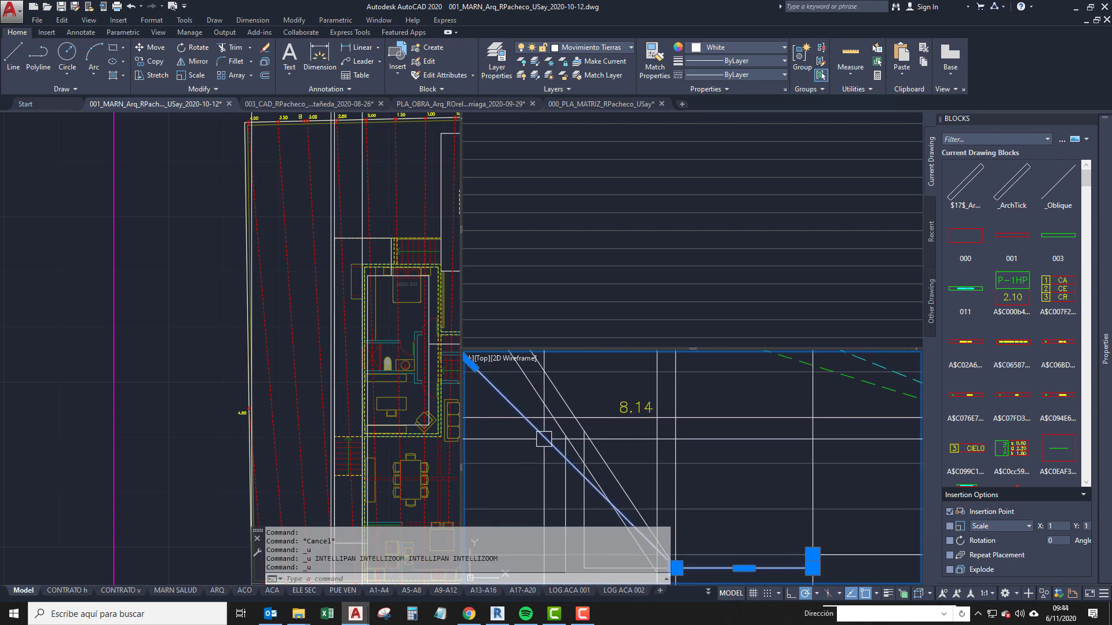
pyautogui.scroll(-4, 522, 450)
pyautogui.write('r')
pyautogui.press('Return')
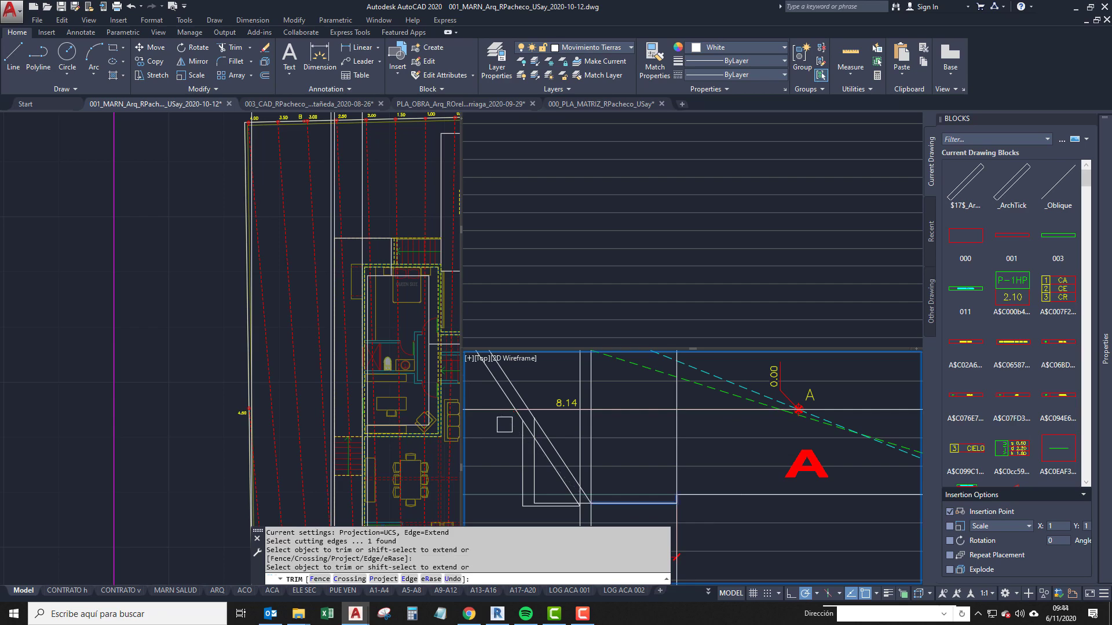
pyautogui.press('Return')
# Erase the original steep slope polyline next to the new diagonal.
pyautogui.click(553, 448)
pyautogui.scroll(-4, 558, 482)
pyautogui.write('e')
pyautogui.press('Return')
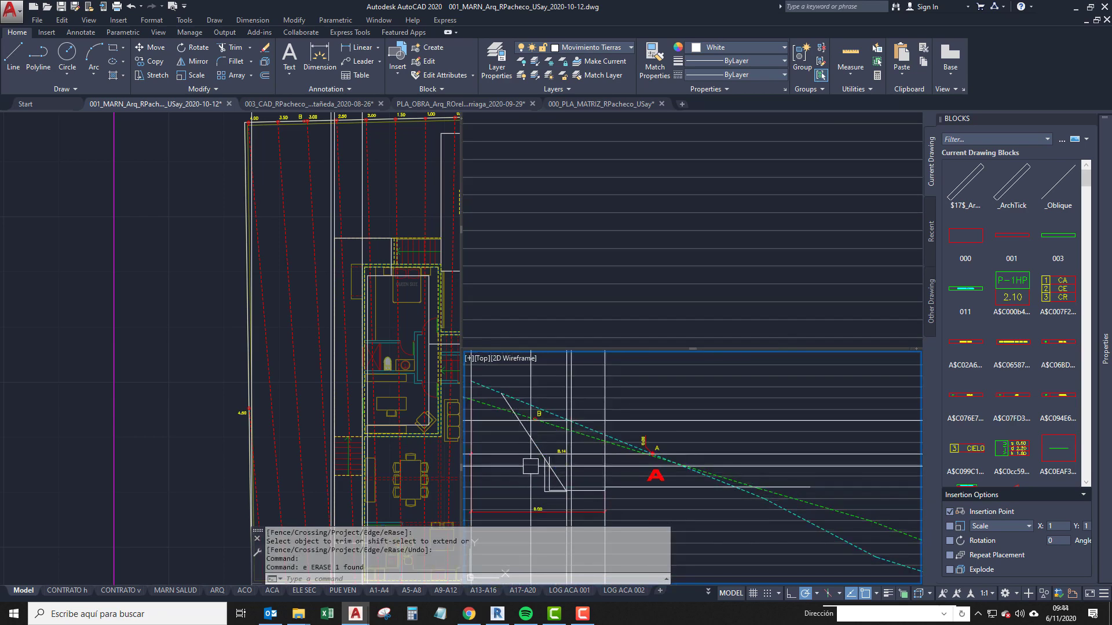
# Measure the horizontal distance from the upper end of the new slope to the vertical boundary line.
pyautogui.moveTo(497, 424); pyautogui.dragTo(583, 409, button='middle')
pyautogui.scroll(1, 583, 410)
pyautogui.moveTo(584, 369); pyautogui.dragTo(585, 437, button='middle')
pyautogui.scroll(2, 584, 435)
pyautogui.write('dd')
pyautogui.press('Return')
pyautogui.click(598, 419)
pyautogui.moveTo(501, 422); pyautogui.dragTo(617, 447, button='middle')
pyautogui.click(567, 444)
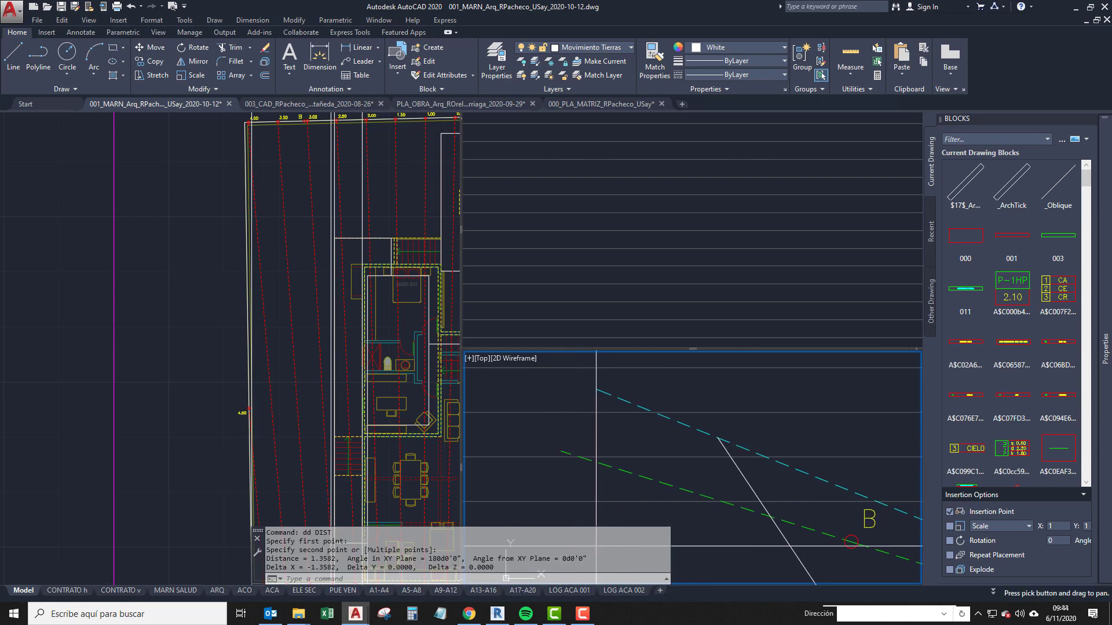
pyautogui.write('dd')
pyautogui.press('Return')
pyautogui.click(717, 439)
pyautogui.click(596, 439)
pyautogui.click(591, 444)
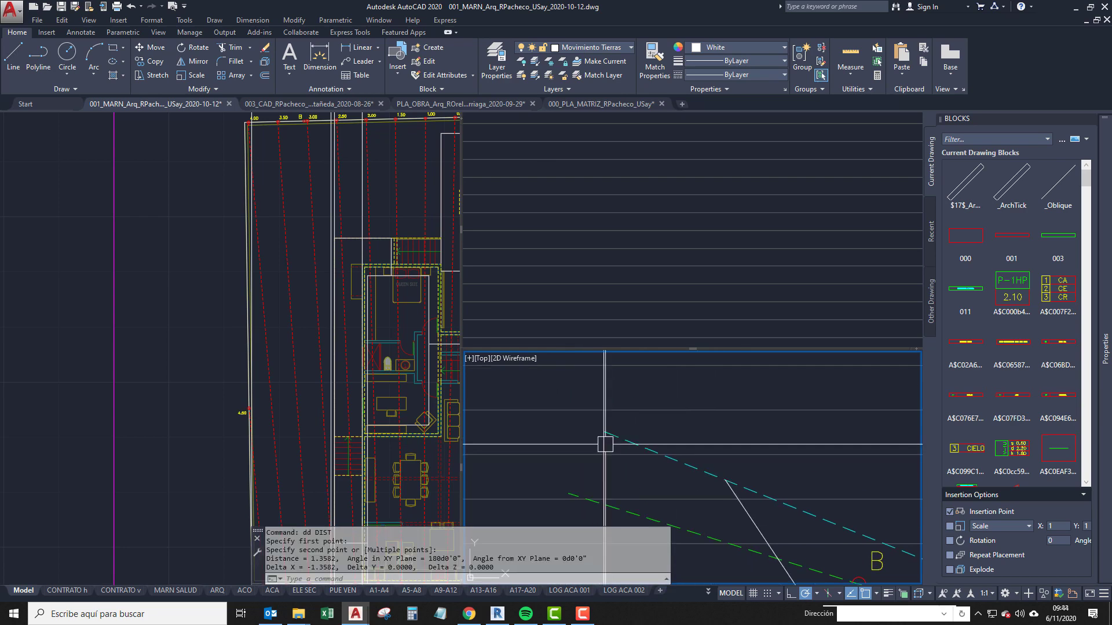
# Inspect the inner and outer L-shaped wall polylines at the foot of the slope.
pyautogui.scroll(-2, 602, 394)
pyautogui.moveTo(659, 457); pyautogui.dragTo(628, 391, button='middle')
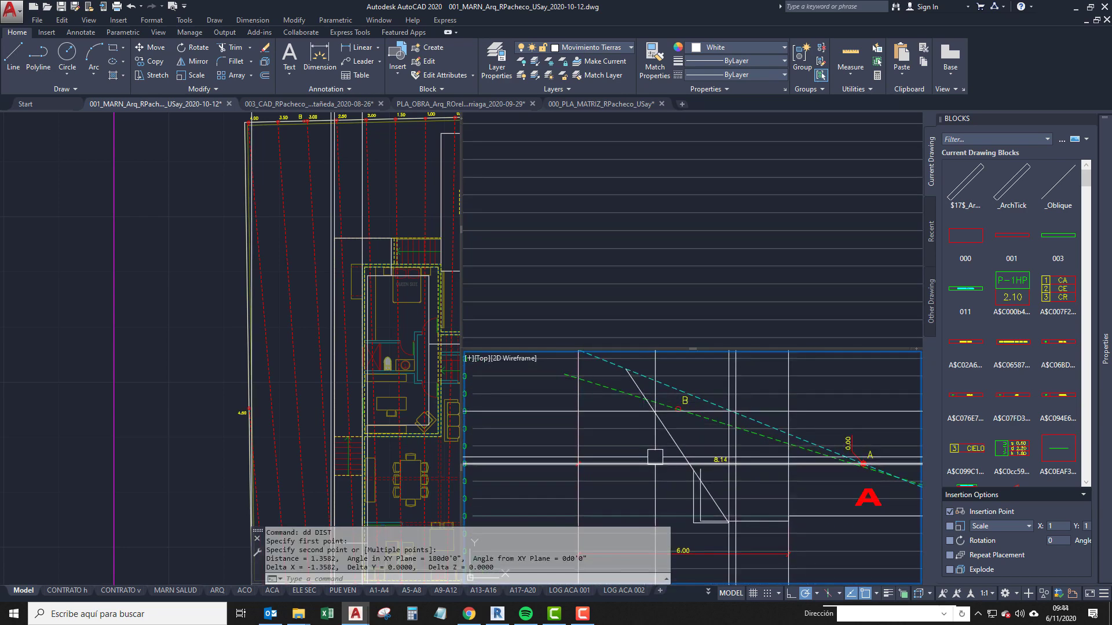
pyautogui.scroll(5, 715, 509)
pyautogui.click(660, 462)
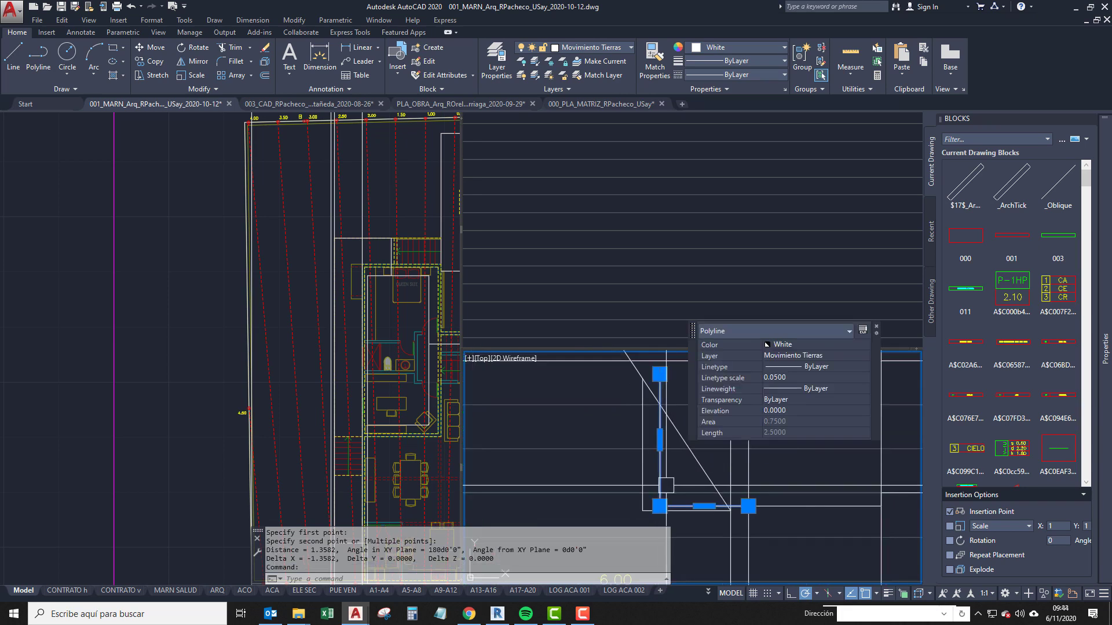
pyautogui.moveTo(665, 488); pyautogui.dragTo(610, 469, button='middle')
pyautogui.scroll(4, 705, 474)
pyautogui.press('Escape')
pyautogui.scroll(-2, 631, 477)
pyautogui.scroll(-1, 634, 478)
pyautogui.click(641, 450)
pyautogui.scroll(2, 689, 496)
pyautogui.scroll(2, 688, 497)
pyautogui.press('Escape')
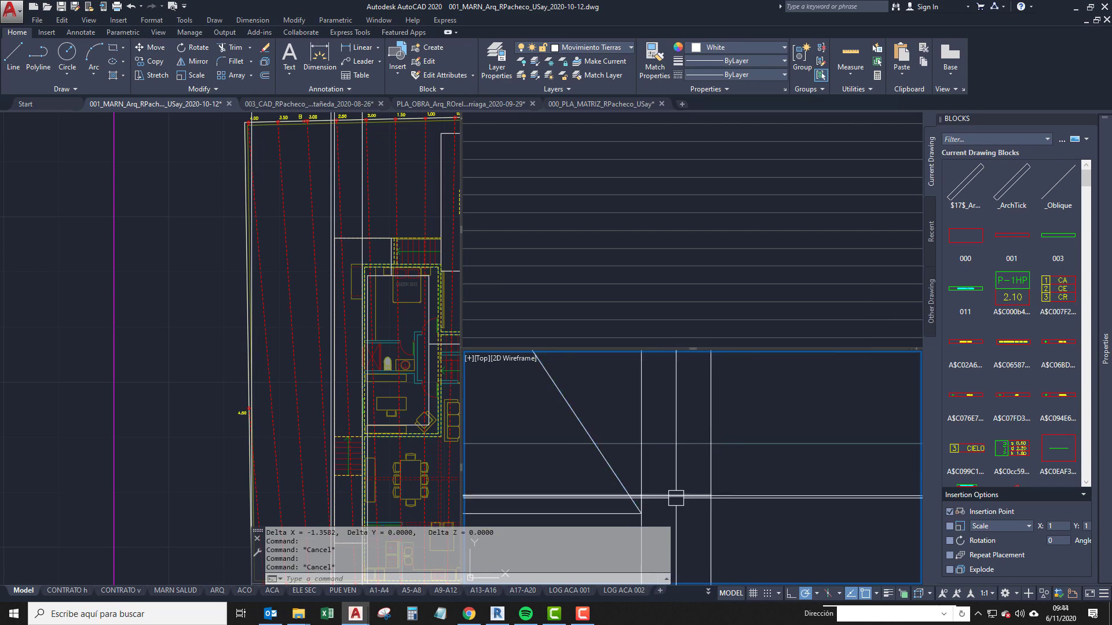
# Compare the vertical construction line at the foot of the slope in the section with its position in the floor plan.
pyautogui.scroll(4, 644, 510)
pyautogui.click(632, 497)
pyautogui.click(375, 410)
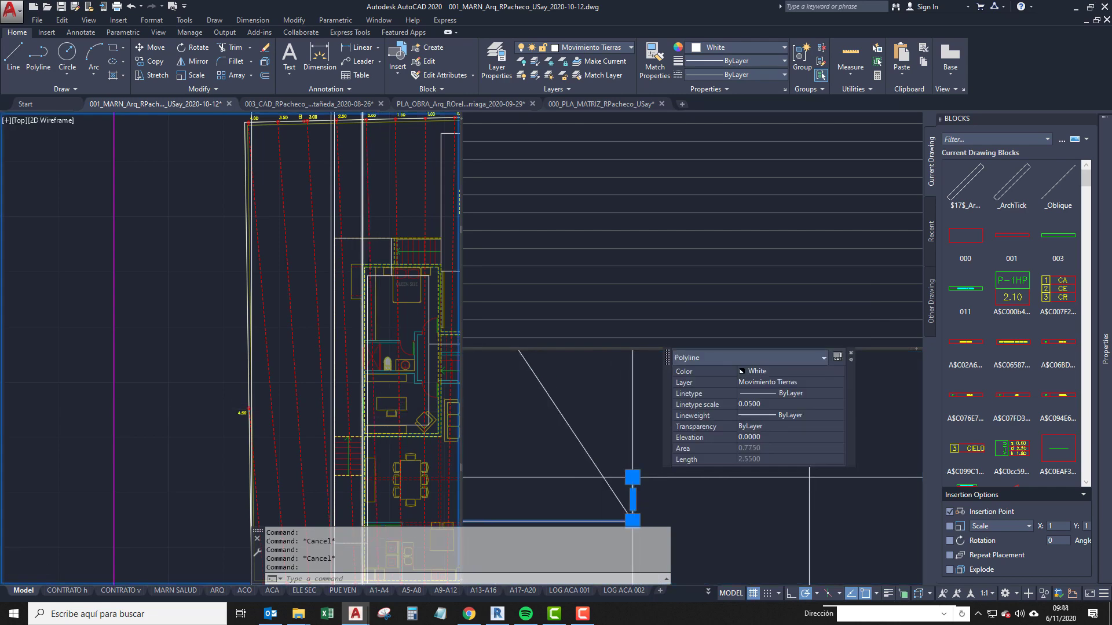
pyautogui.scroll(-2, 335, 344)
pyautogui.moveTo(334, 344); pyautogui.dragTo(325, 298, button='middle')
pyautogui.press('Escape')
pyautogui.click(613, 449)
pyautogui.click(633, 420)
pyautogui.click(248, 447)
pyautogui.scroll(6, 348, 452)
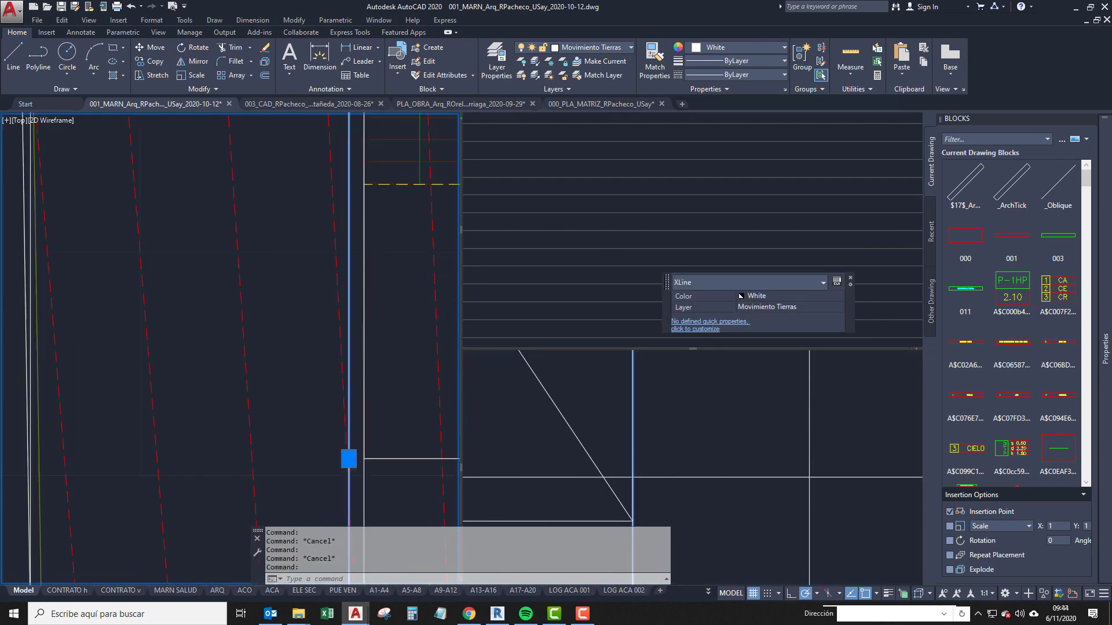
pyautogui.scroll(-5, 371, 446)
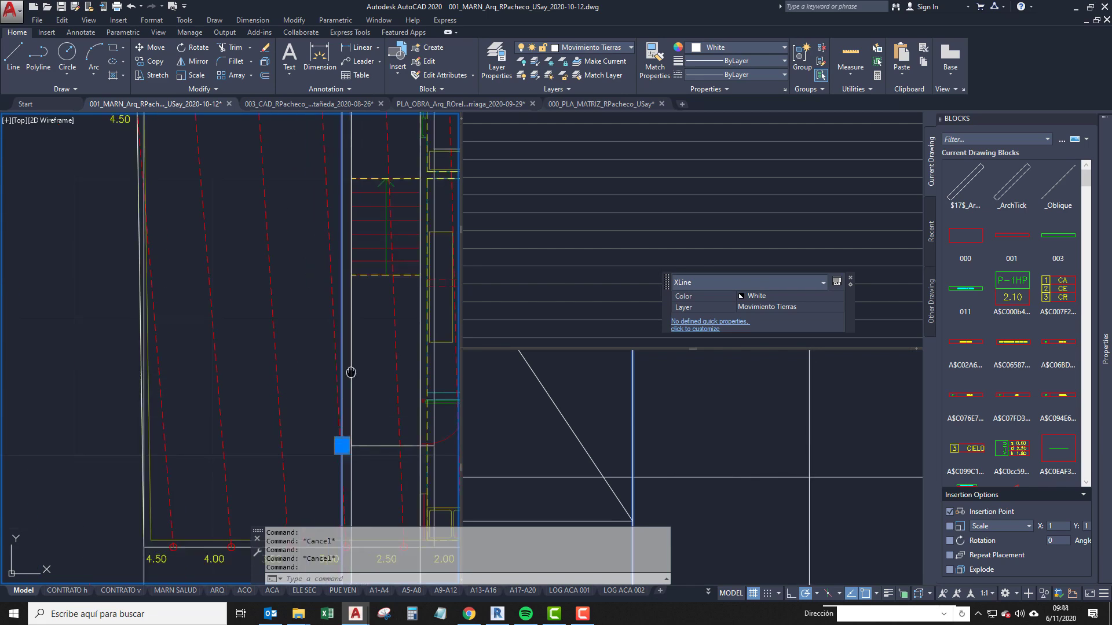
pyautogui.scroll(2, 326, 421)
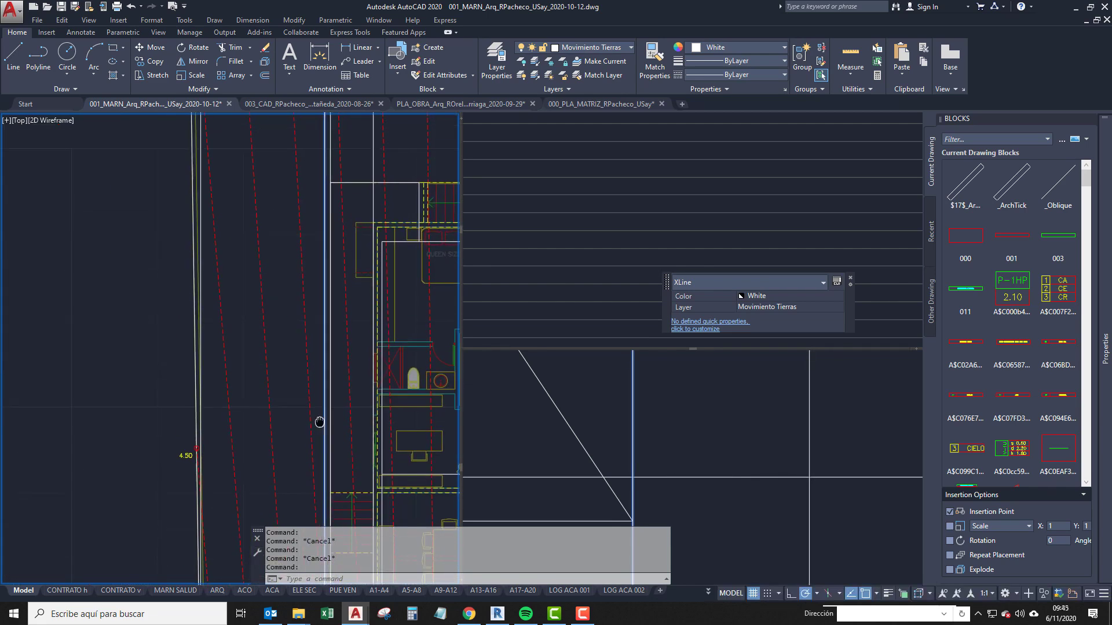
pyautogui.moveTo(318, 418); pyautogui.dragTo(311, 249, button='middle')
pyautogui.click(685, 471)
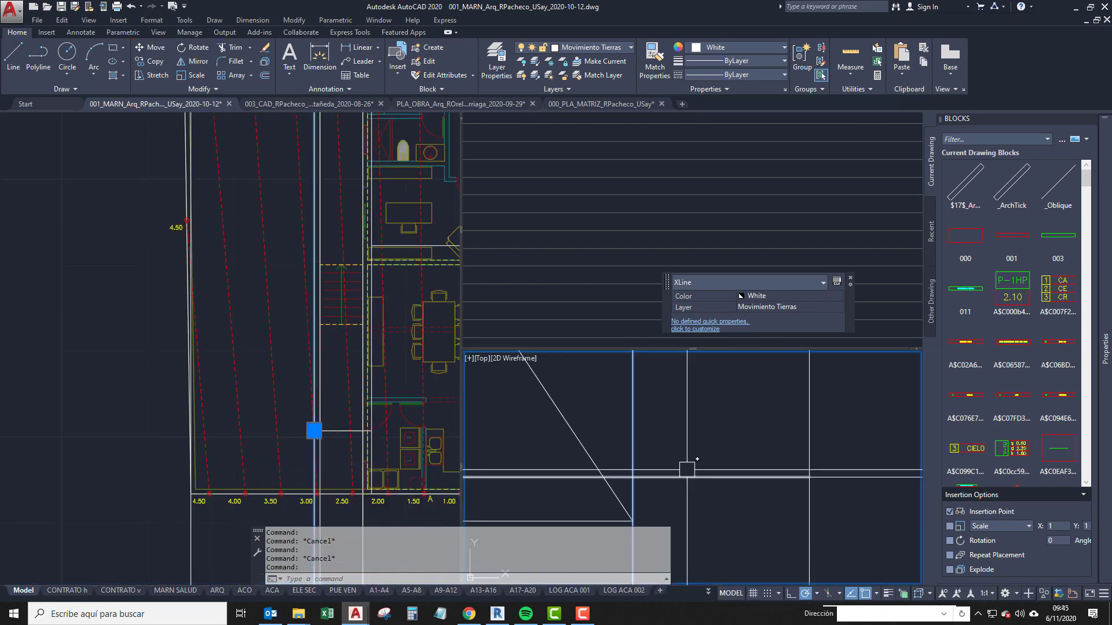
pyautogui.scroll(-8, 672, 467)
pyautogui.scroll(2, 656, 430)
pyautogui.press('Escape')
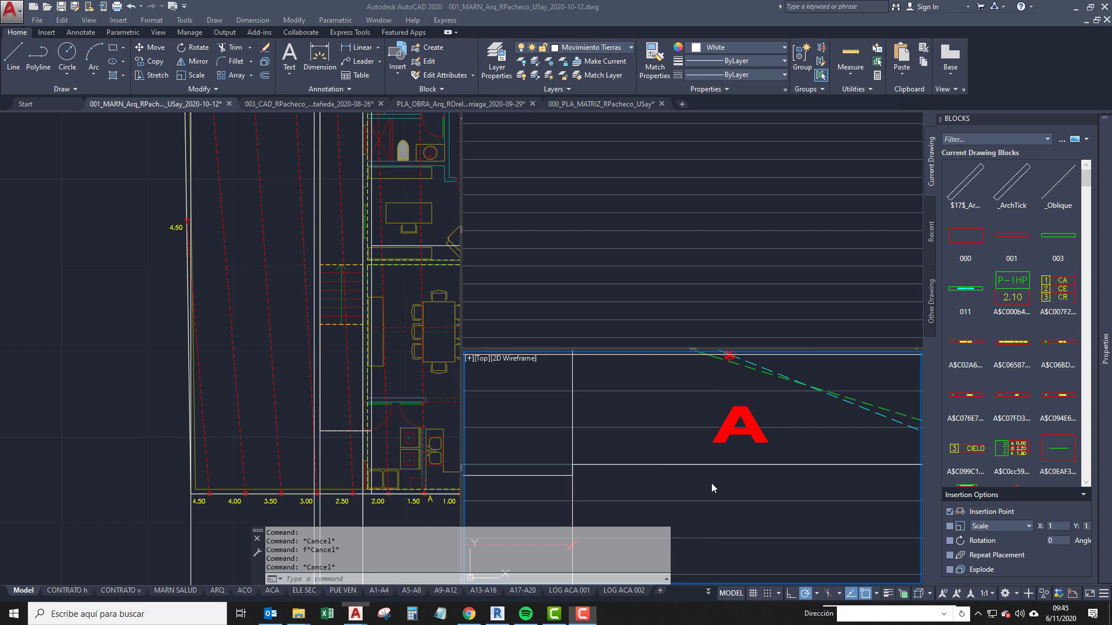
# Move the horizontal floor line beyond the step below section mark A upward by 0.07.
pyautogui.click(670, 468)
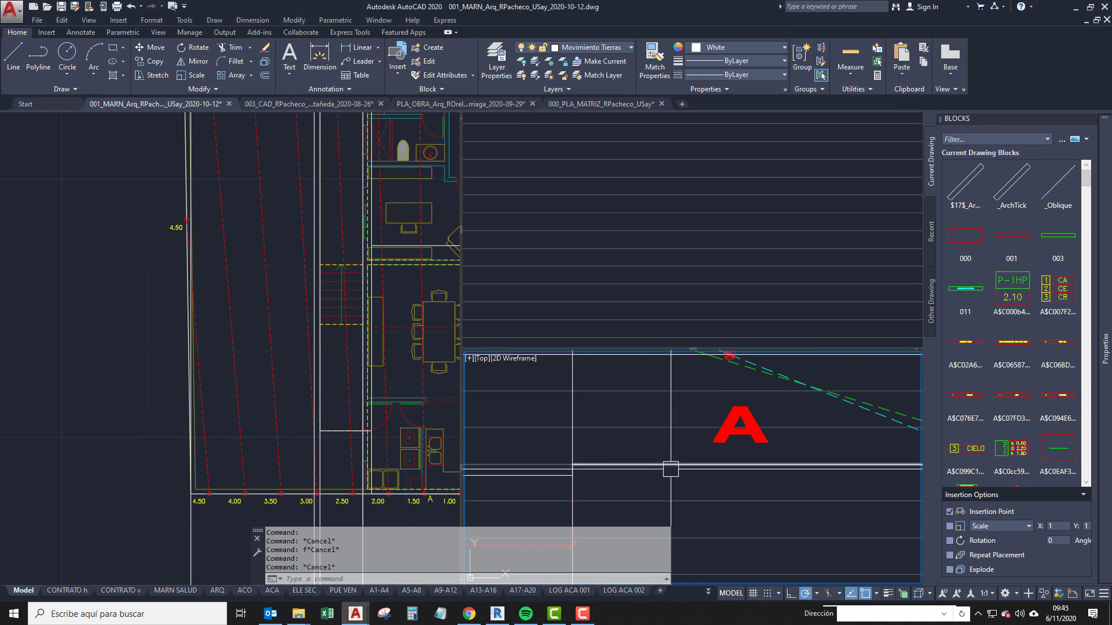
pyautogui.moveTo(621, 499); pyautogui.dragTo(605, 480, button='middle')
pyautogui.scroll(2, 604, 480)
pyautogui.write('m')
pyautogui.press('space')
pyautogui.click(603, 450)
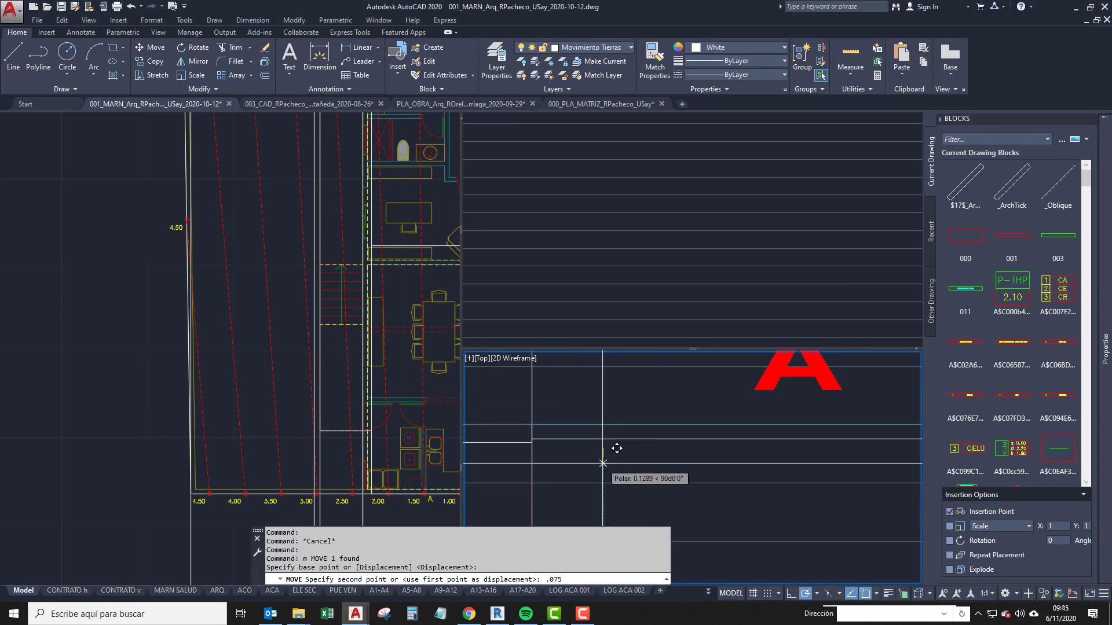
pyautogui.press('BackSpace')
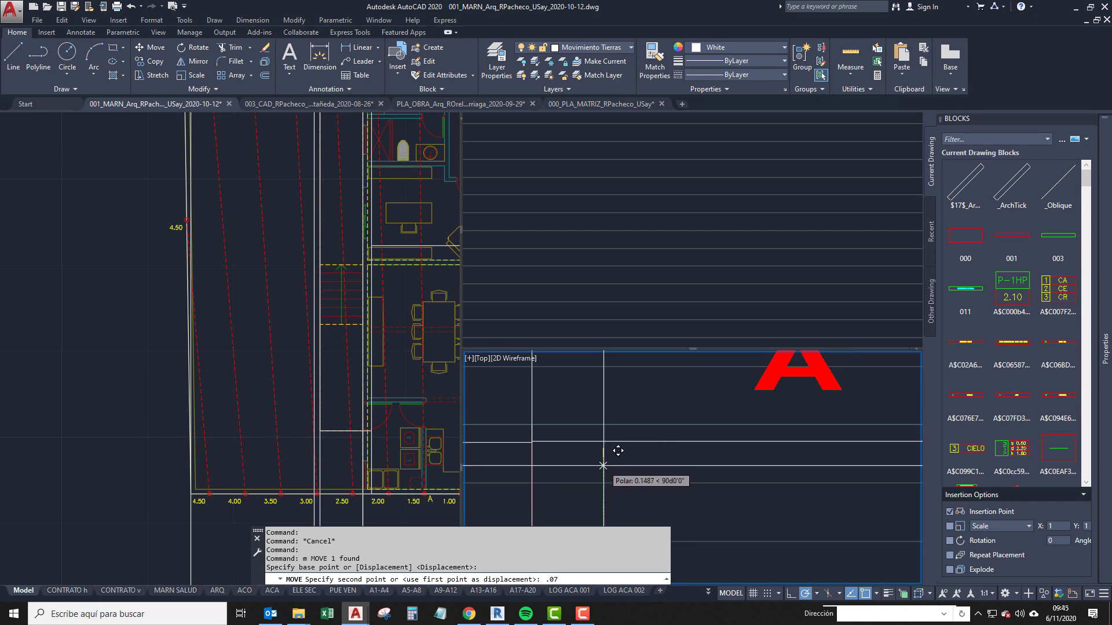
pyautogui.press('Return')
pyautogui.press('Escape')
# Stretch the raised middle segment of the excavation polyline down so it aligns with the base segment at the slope's foot.
pyautogui.scroll(3, 606, 460)
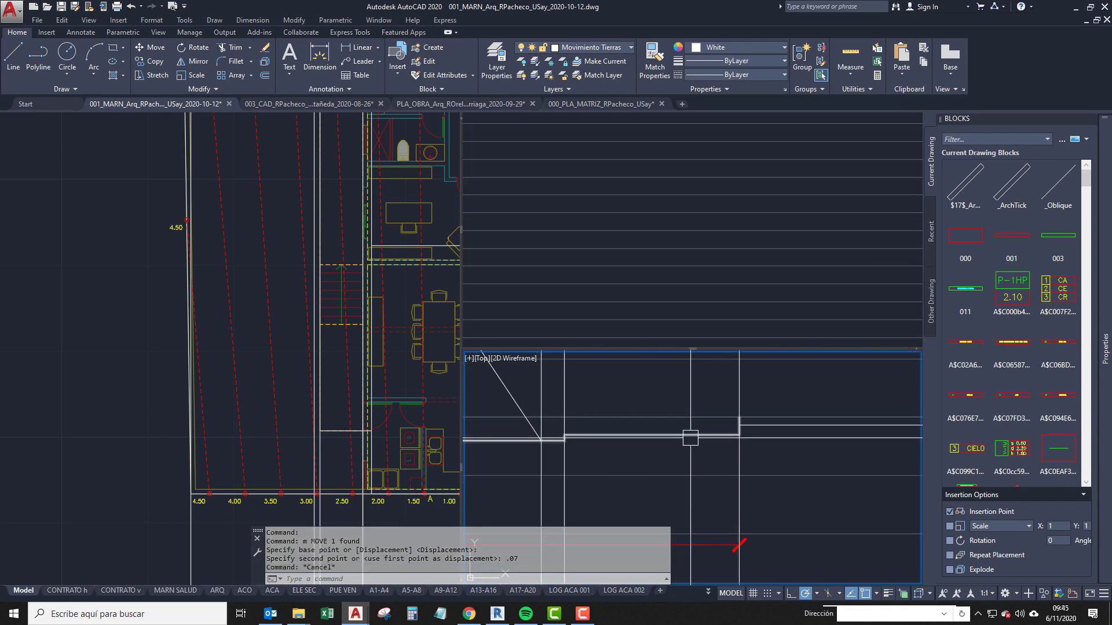
pyautogui.click(690, 438)
pyautogui.moveTo(683, 446); pyautogui.dragTo(669, 452, button='middle')
pyautogui.press('Escape')
pyautogui.click(638, 443)
pyautogui.scroll(1, 638, 441)
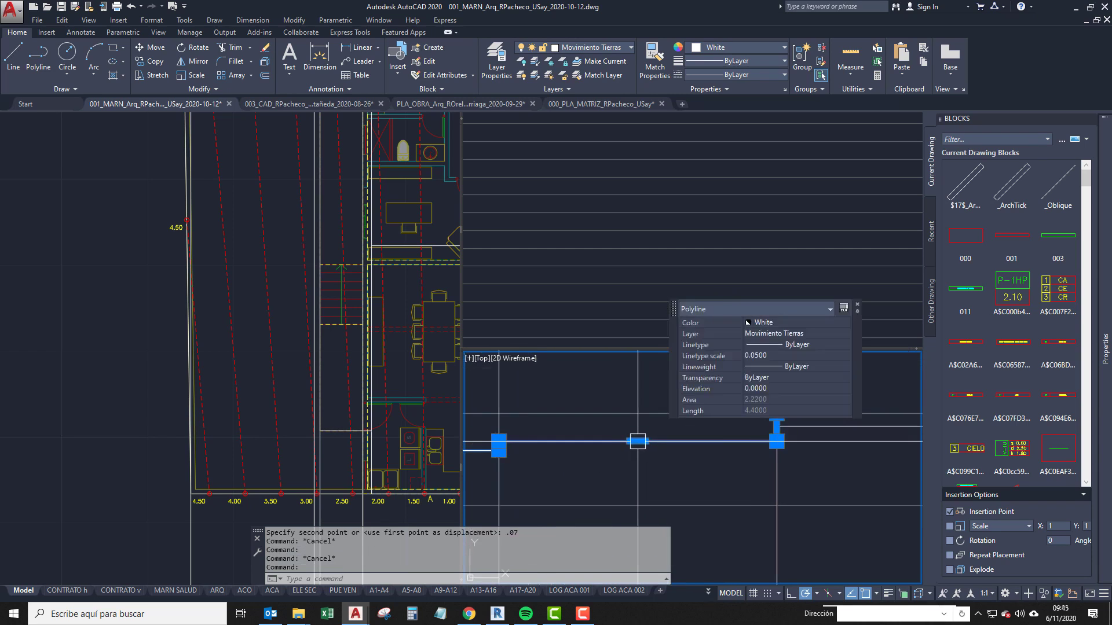
pyautogui.click(637, 441)
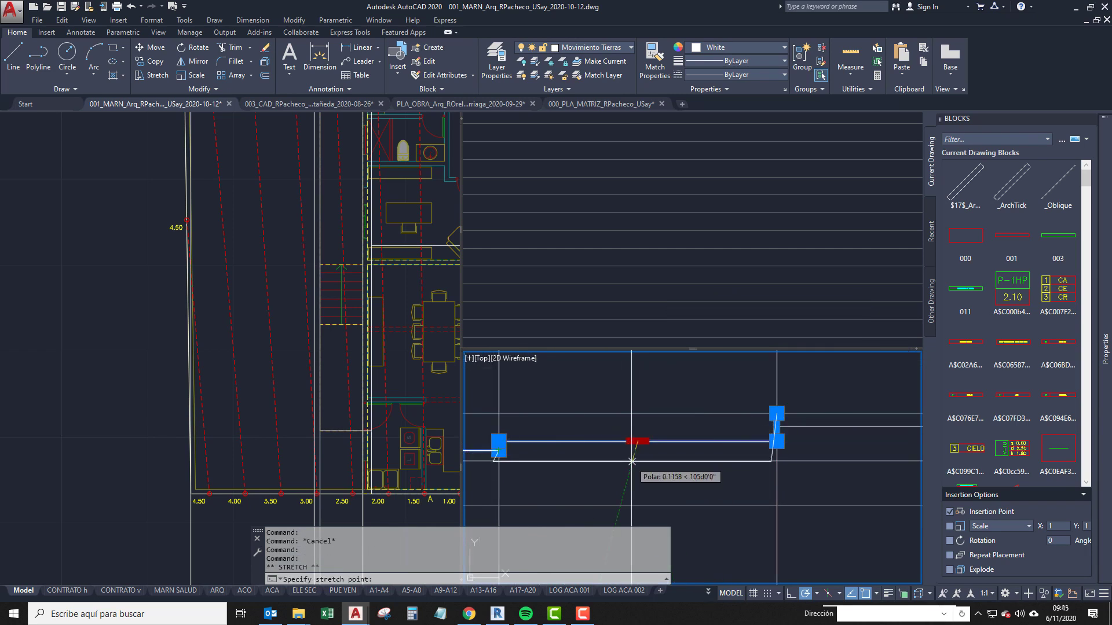
pyautogui.press('Escape')
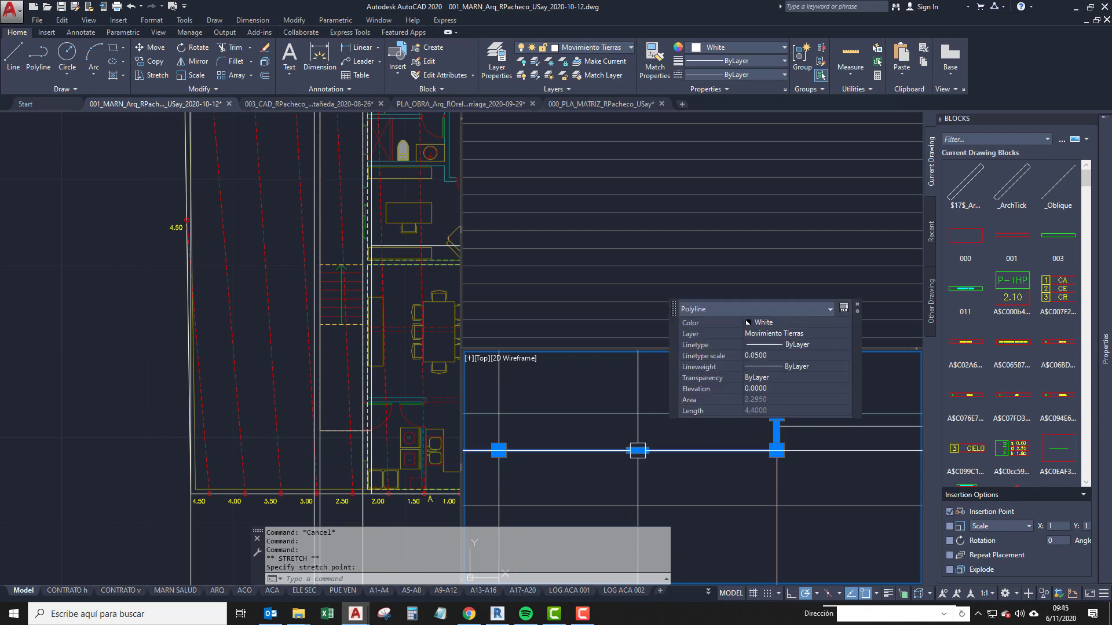
pyautogui.press('Escape')
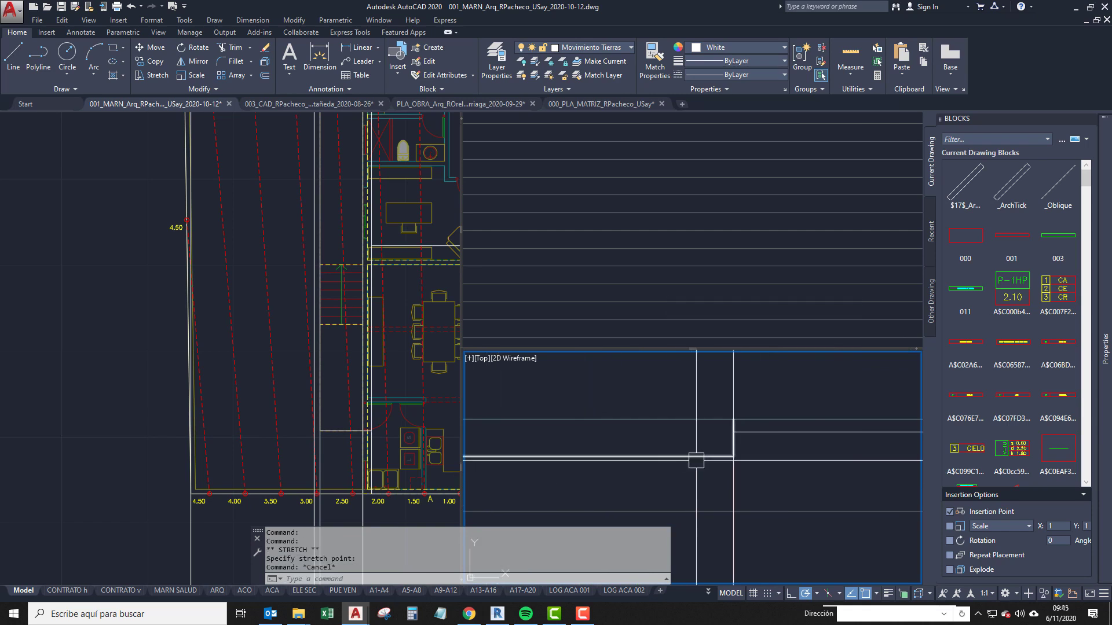
# Measure the vertical distance between the excavation base line and the level line above it.
pyautogui.moveTo(740, 453); pyautogui.dragTo(851, 447, button='middle')
pyautogui.scroll(2, 595, 443)
pyautogui.write('dd')
pyautogui.press('Return')
pyautogui.click(617, 445)
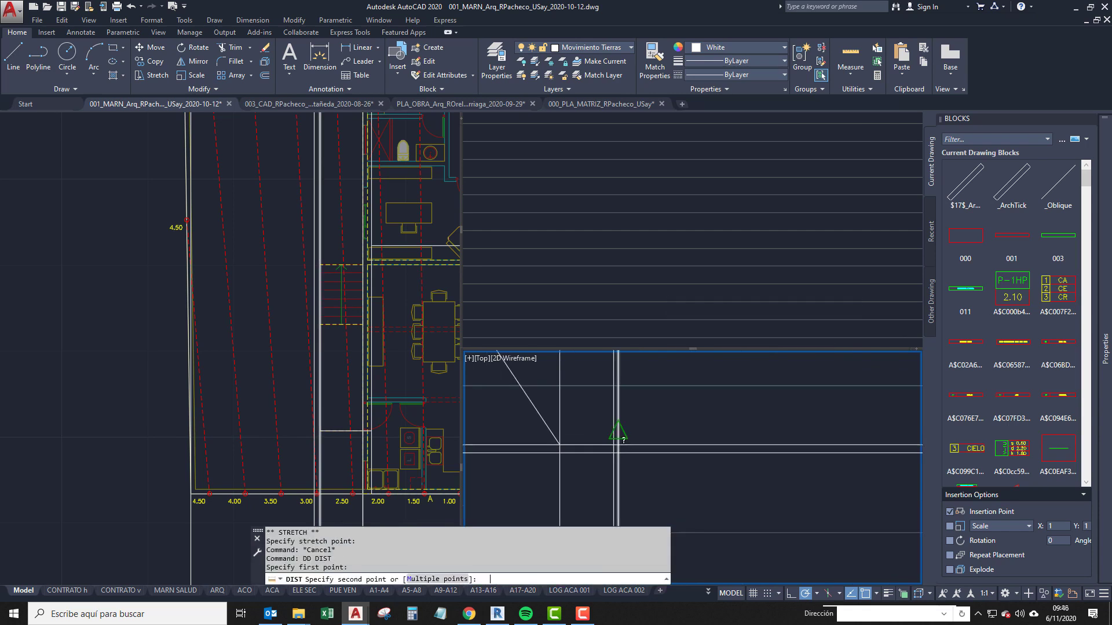
pyautogui.press('Escape')
pyautogui.write('dd')
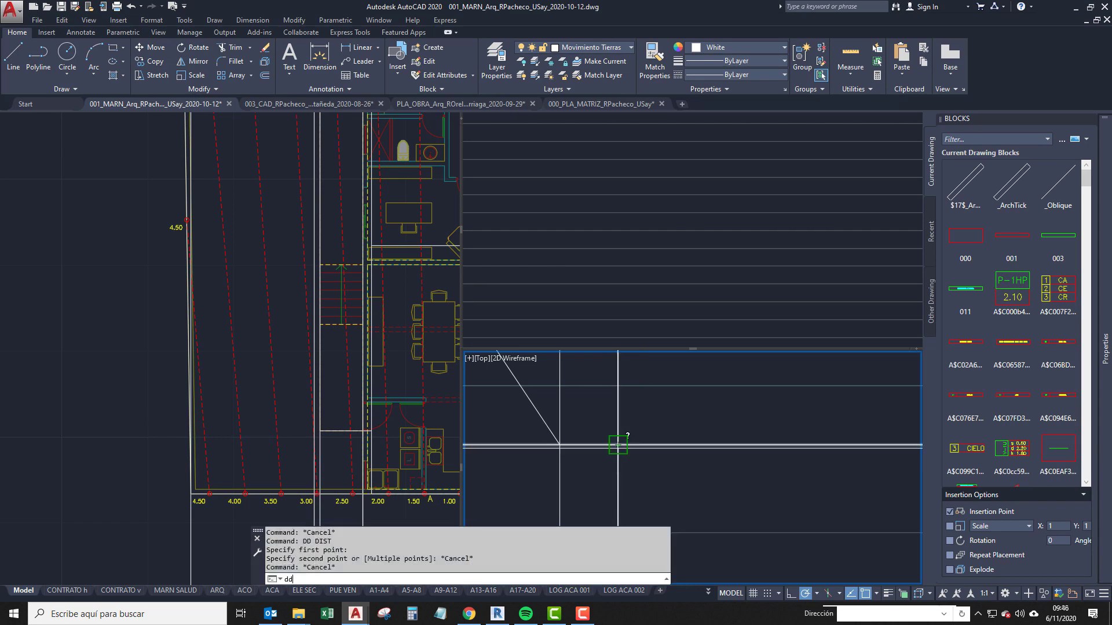
pyautogui.press('Return')
pyautogui.click(618, 386)
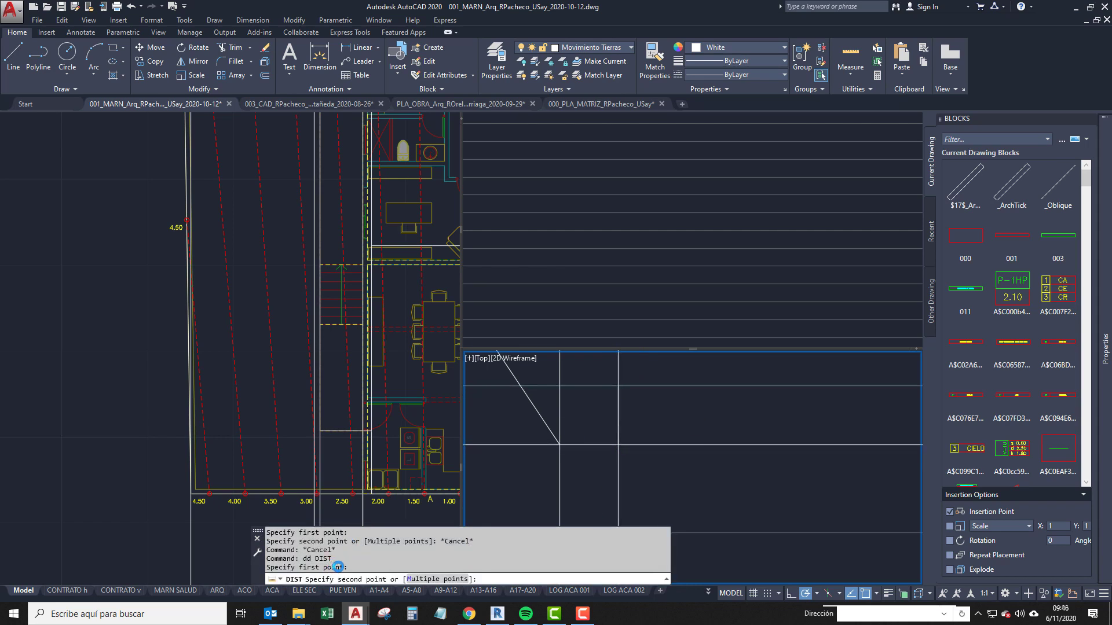
pyautogui.click(617, 387)
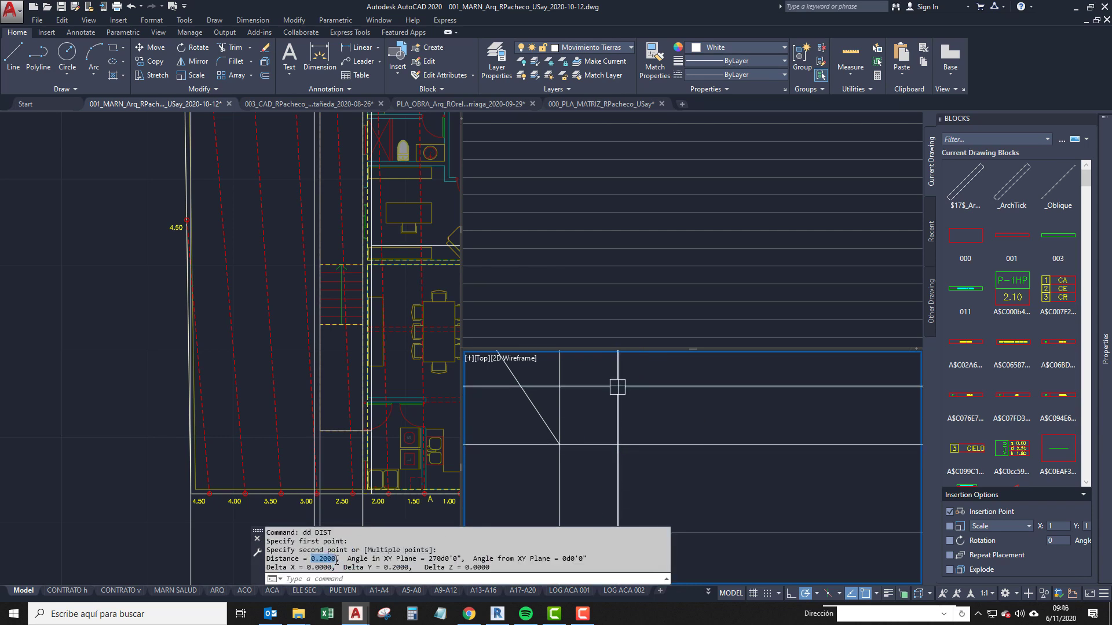
pyautogui.press('Escape')
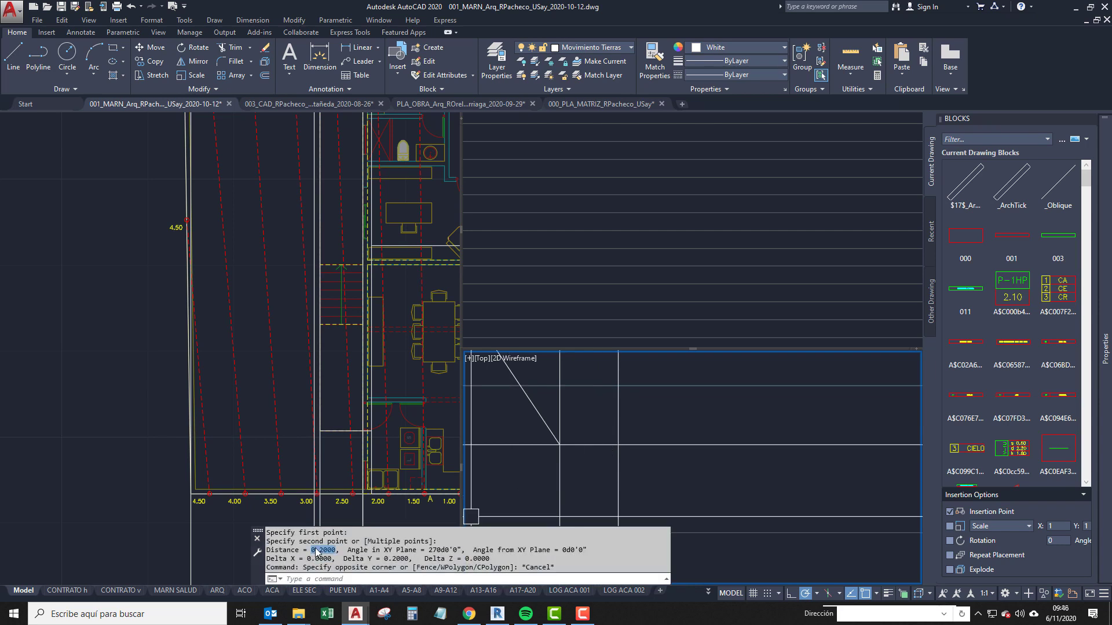
pyautogui.moveTo(313, 551); pyautogui.dragTo(340, 550)
pyautogui.click(588, 471)
pyautogui.press('Escape')
pyautogui.scroll(-5, 588, 471)
pyautogui.moveTo(626, 470); pyautogui.dragTo(591, 474, button='middle')
pyautogui.press('Escape')
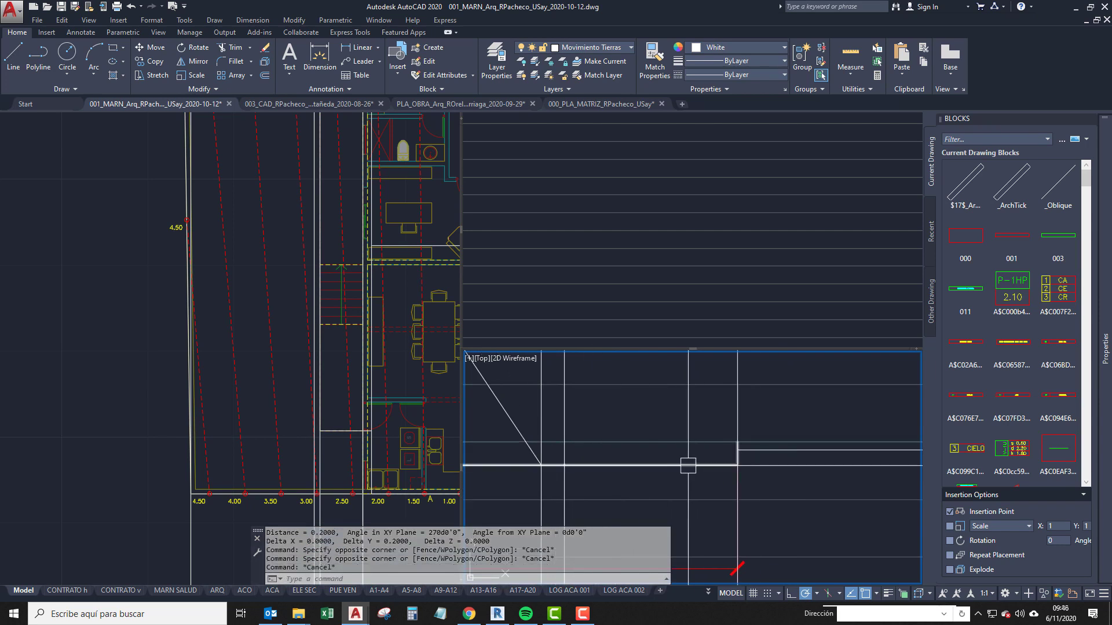
# Draw a horizontal polyline about 0.26 long toward the slope, starting on the step's vertical edge 0.07 above its lower corner.
pyautogui.scroll(3, 565, 467)
pyautogui.moveTo(773, 458); pyautogui.dragTo(597, 466, button='middle')
pyautogui.scroll(3, 770, 454)
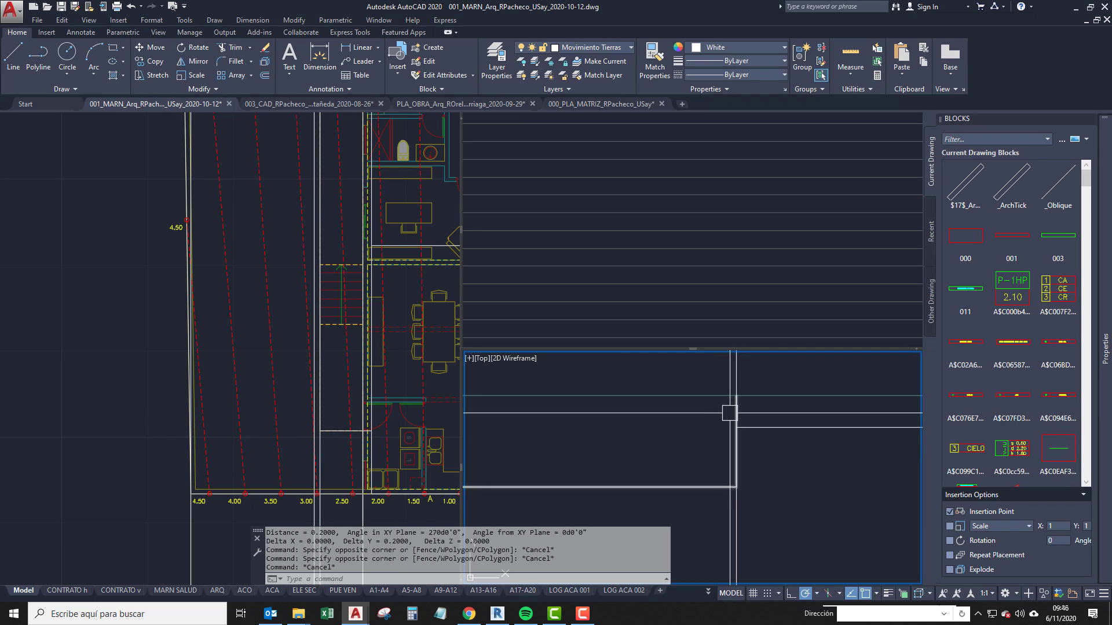
pyautogui.write('pl')
pyautogui.press('Return')
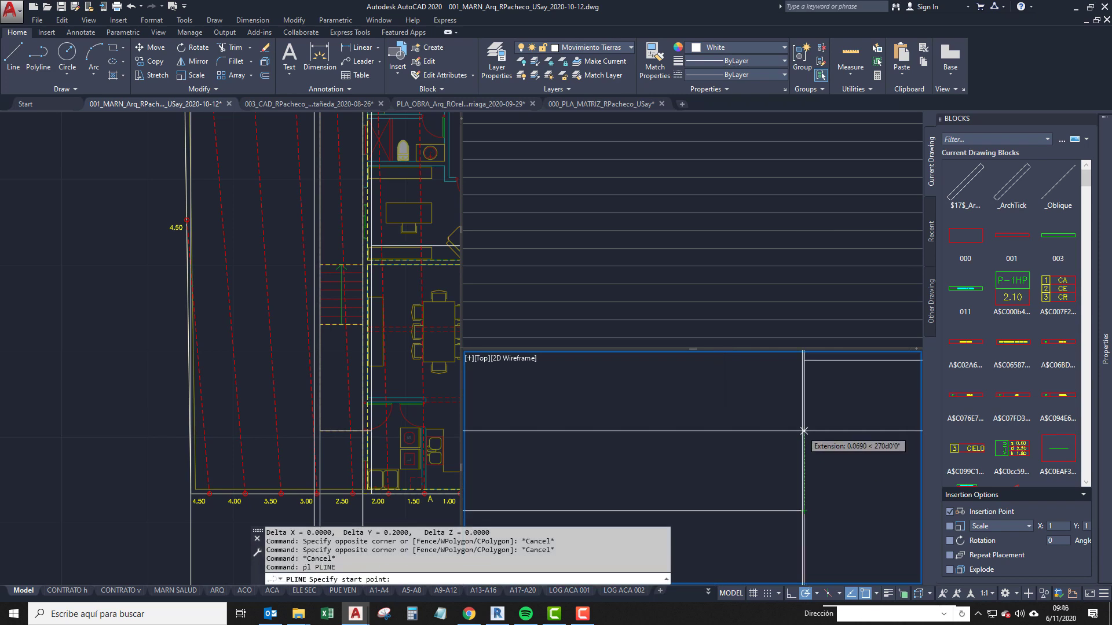
pyautogui.write('.07')
pyautogui.press('Return')
pyautogui.click(675, 429)
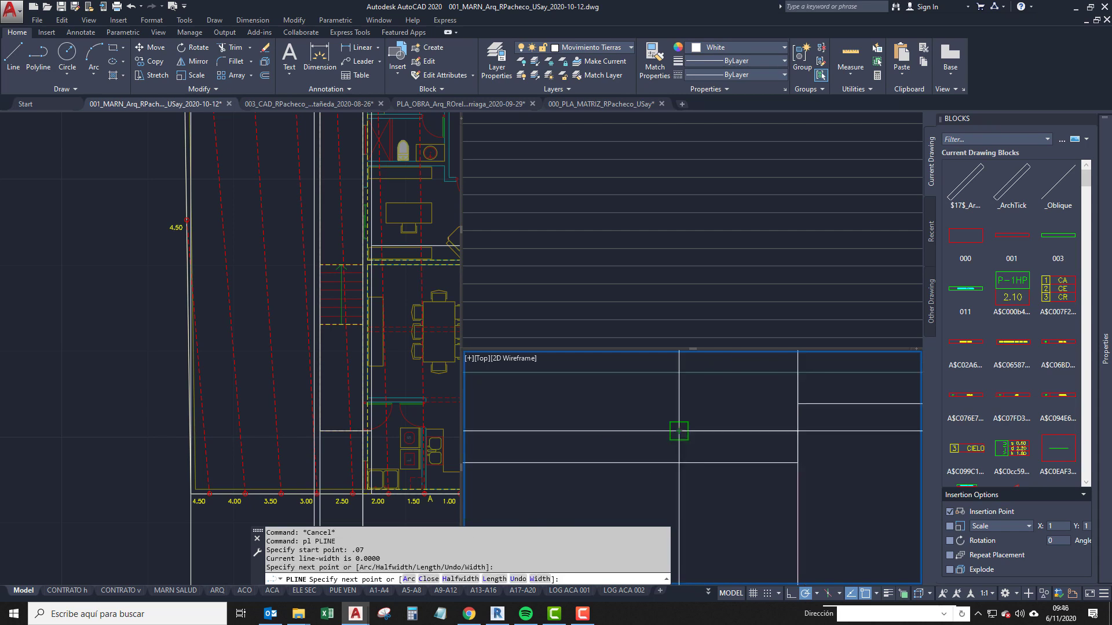
pyautogui.press('Escape')
# Measure the vertical gaps from the short polyline to the level line above and to the excavation base below.
pyautogui.write('dd')
pyautogui.press('Return')
pyautogui.click(667, 383)
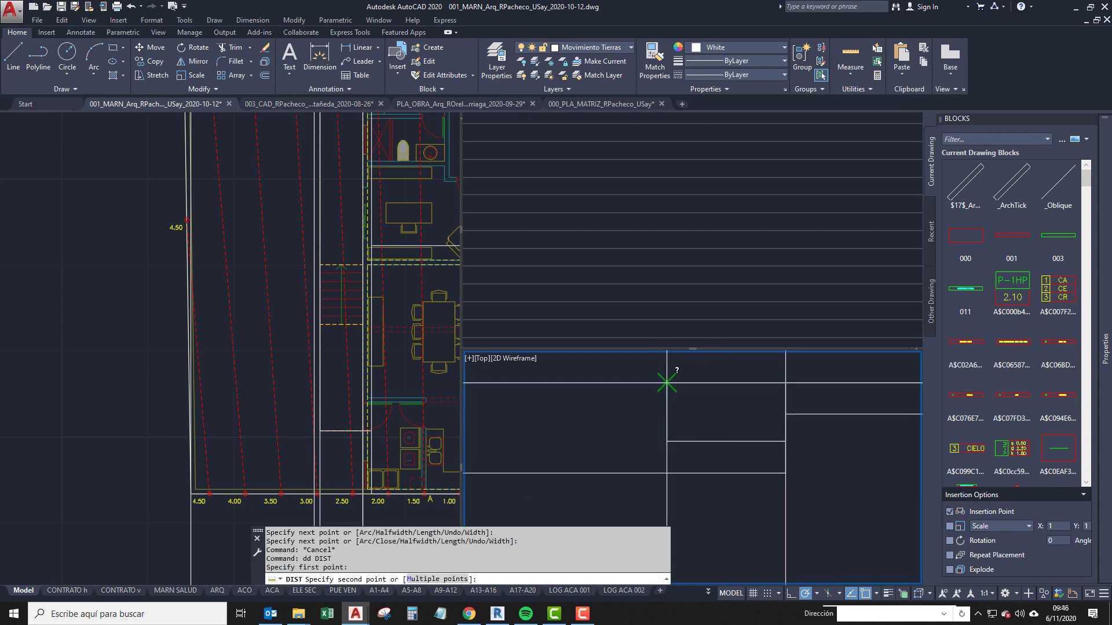
pyautogui.click(665, 390)
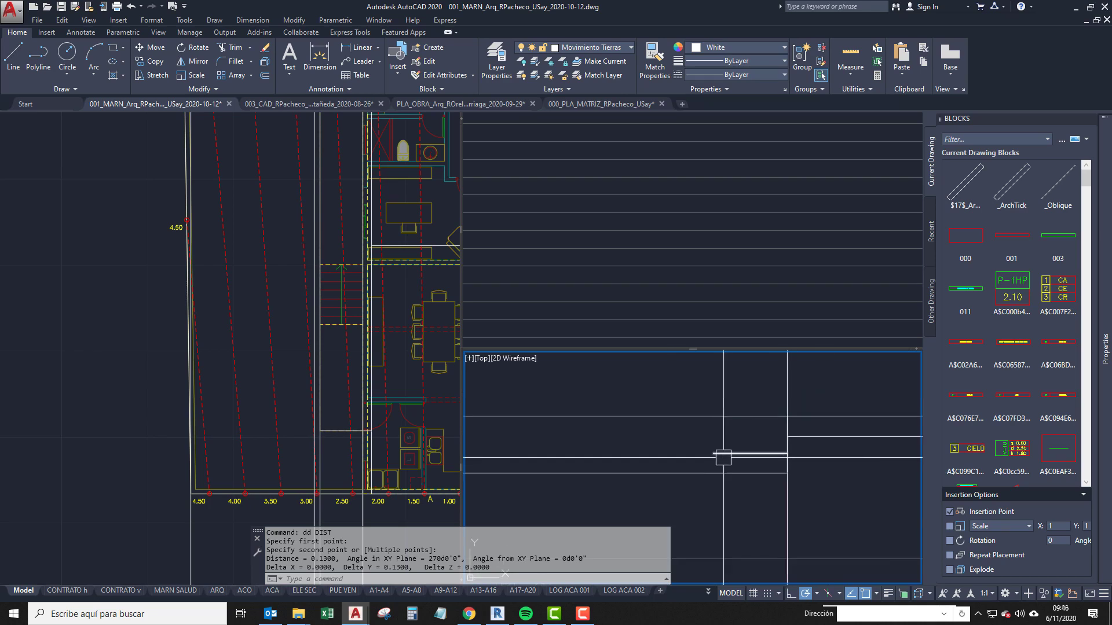
pyautogui.scroll(-1, 723, 457)
pyautogui.moveTo(723, 457); pyautogui.dragTo(774, 440, button='middle')
pyautogui.write('dd')
pyautogui.press('Return')
pyautogui.click(767, 439)
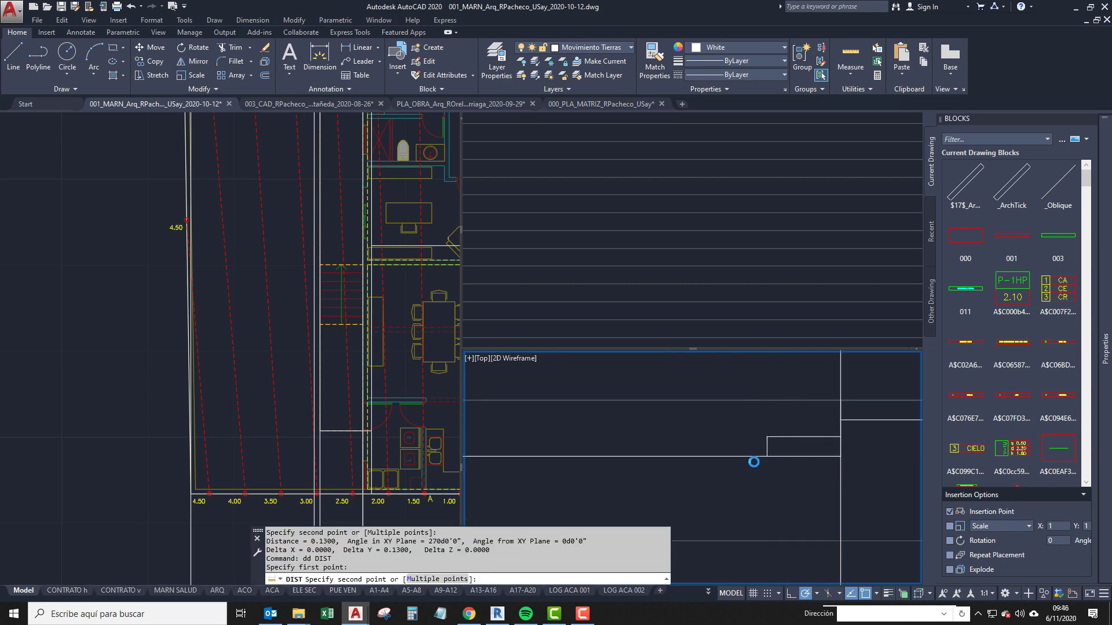
pyautogui.click(753, 462)
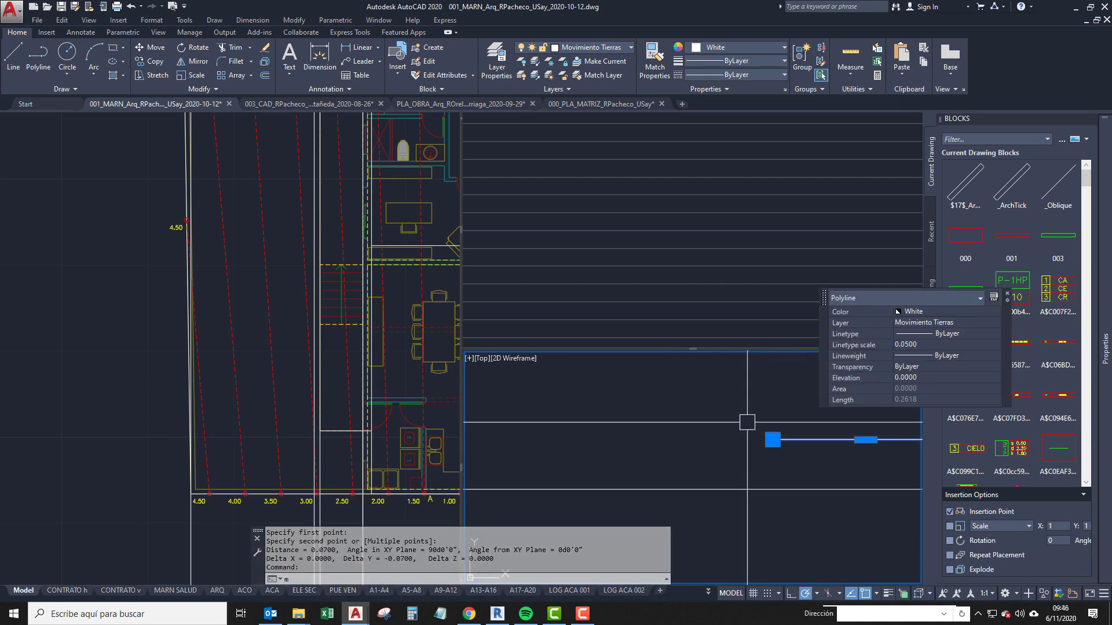
# Move the short horizontal polyline down by 0.01.
pyautogui.write('m')
pyautogui.press('Return')
pyautogui.click(747, 442)
pyautogui.write('.01')
pyautogui.press('Return')
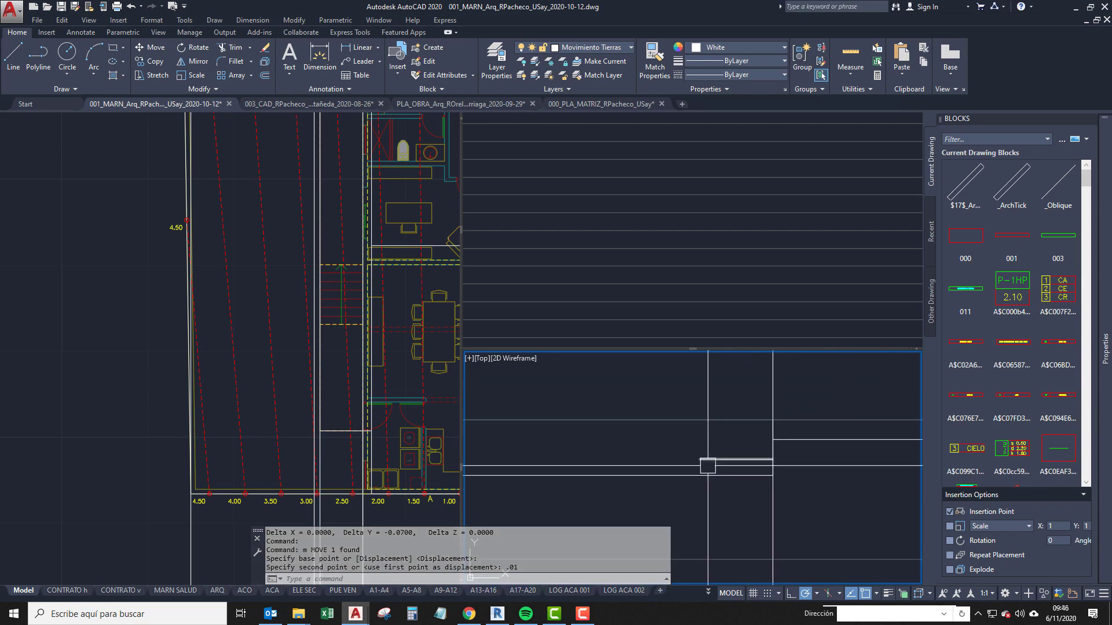
# Measure the vertical distance from the upper level line down to the moved short polyline.
pyautogui.write('dd')
pyautogui.press('Return')
pyautogui.click(700, 420)
pyautogui.click(702, 431)
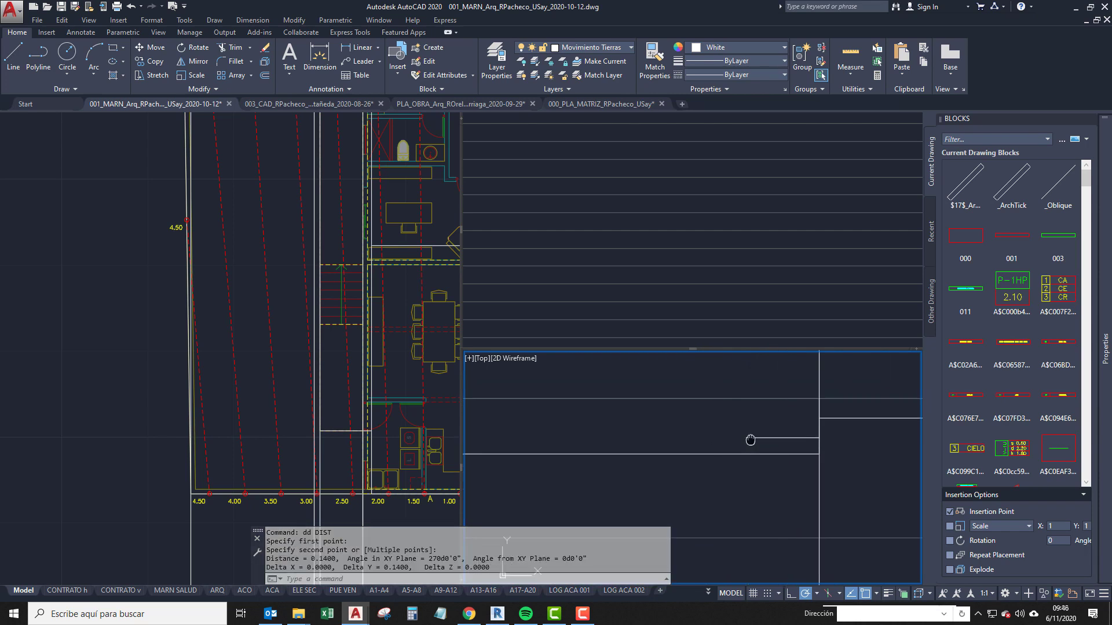
# Examine the excavation base from the foot of the slope to the step, including the short line and the adjoining floor line.
pyautogui.moveTo(776, 439); pyautogui.dragTo(774, 432, button='middle')
pyautogui.scroll(-1, 775, 432)
pyautogui.moveTo(695, 467); pyautogui.dragTo(665, 442, button='middle')
pyautogui.scroll(-3, 665, 442)
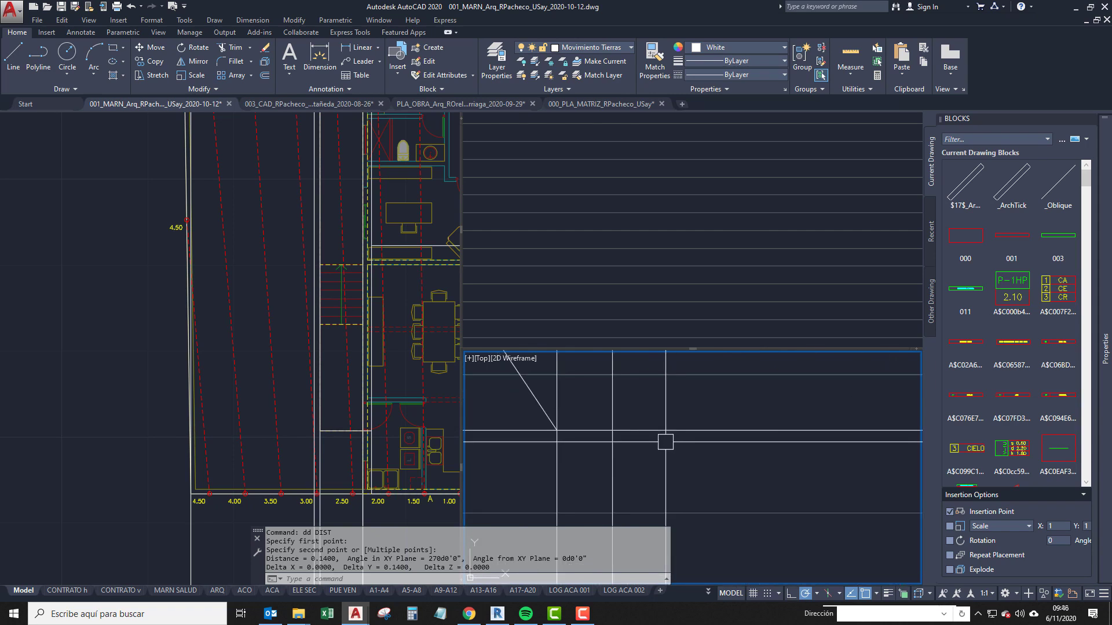
pyautogui.moveTo(817, 438); pyautogui.dragTo(534, 436, button='middle')
pyautogui.moveTo(722, 416); pyautogui.dragTo(881, 425, button='middle')
pyautogui.scroll(-2, 881, 425)
pyautogui.moveTo(745, 436)
pyautogui.mouseDown(button='middle')
pyautogui.moveTo(750, 448)
pyautogui.moveTo(590, 450)
pyautogui.moveTo(519, 474)
pyautogui.mouseUp(button='middle')
pyautogui.moveTo(600, 457); pyautogui.dragTo(628, 449, button='middle')
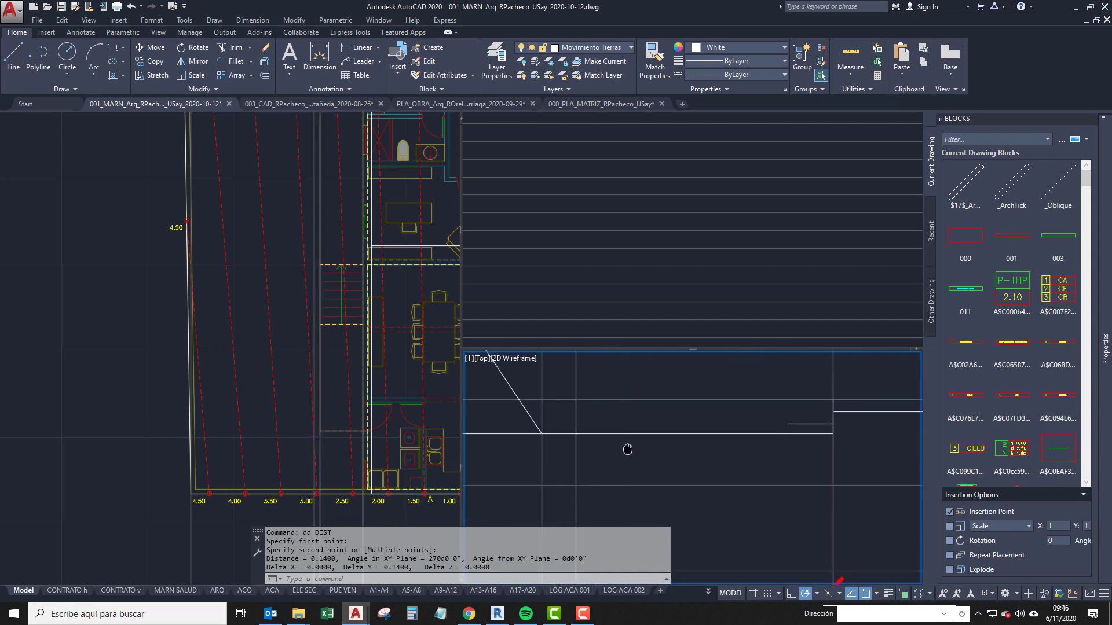
pyautogui.scroll(3, 584, 442)
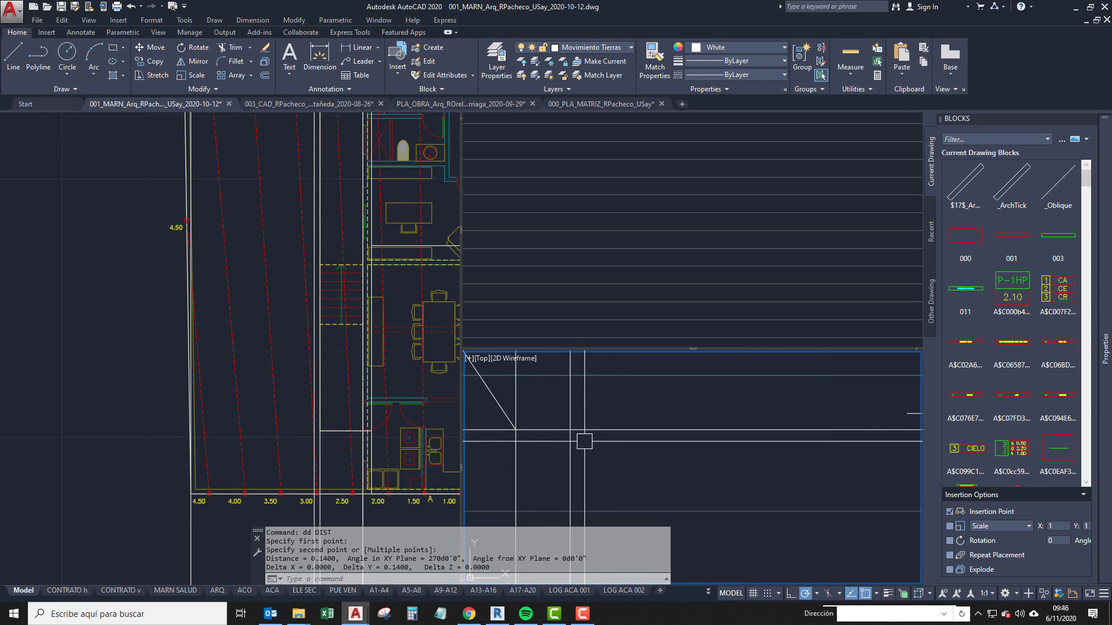
pyautogui.scroll(2, 680, 477)
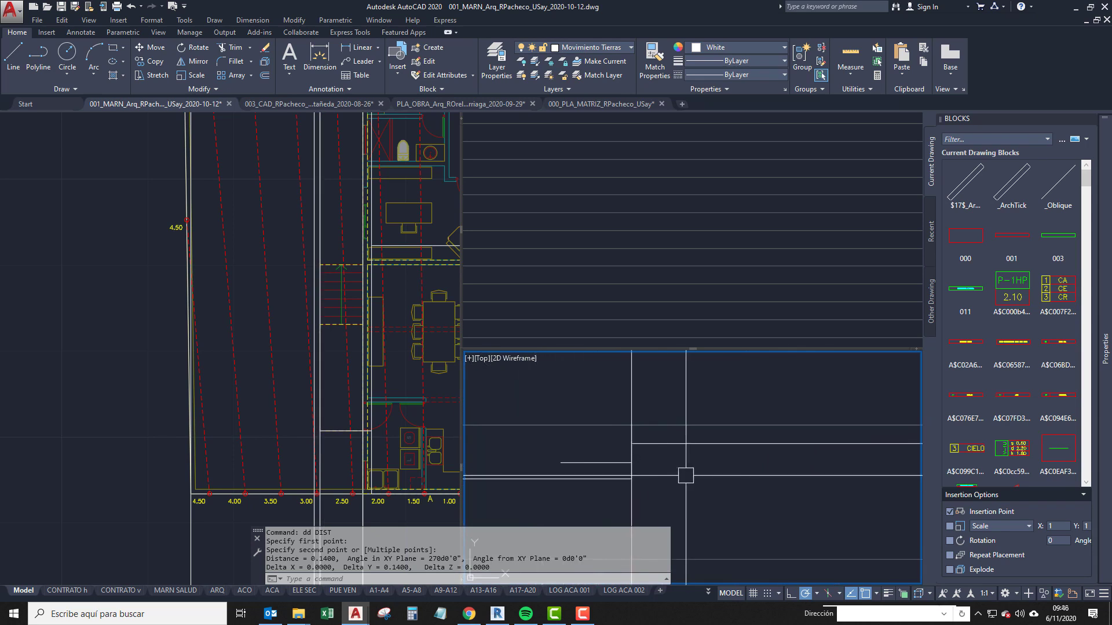
pyautogui.moveTo(744, 435); pyautogui.dragTo(660, 443, button='middle')
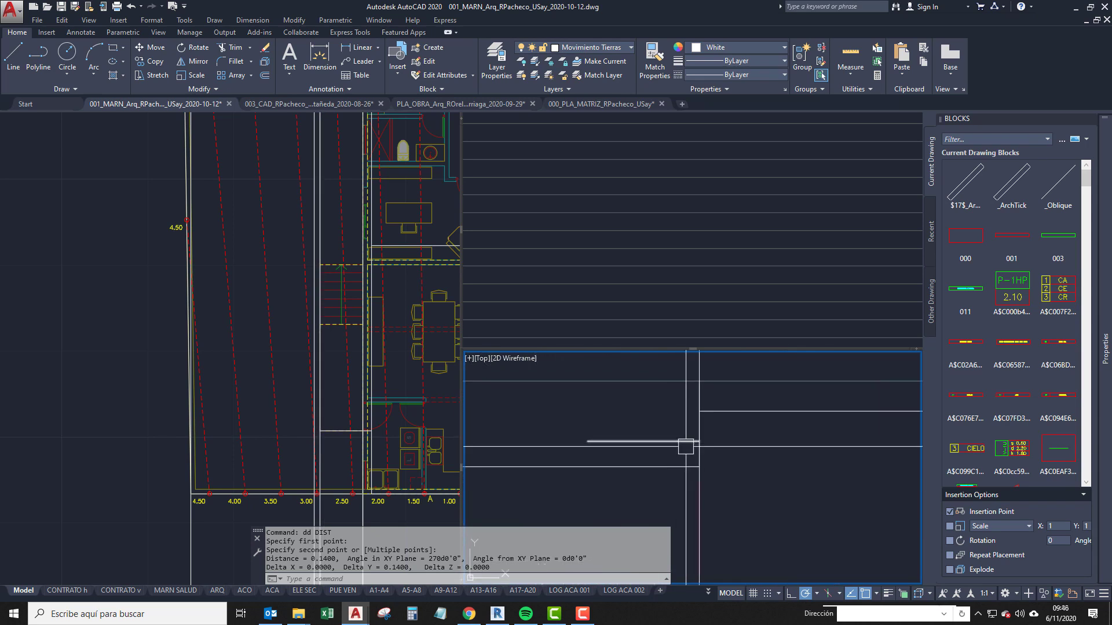
pyautogui.scroll(-2, 687, 449)
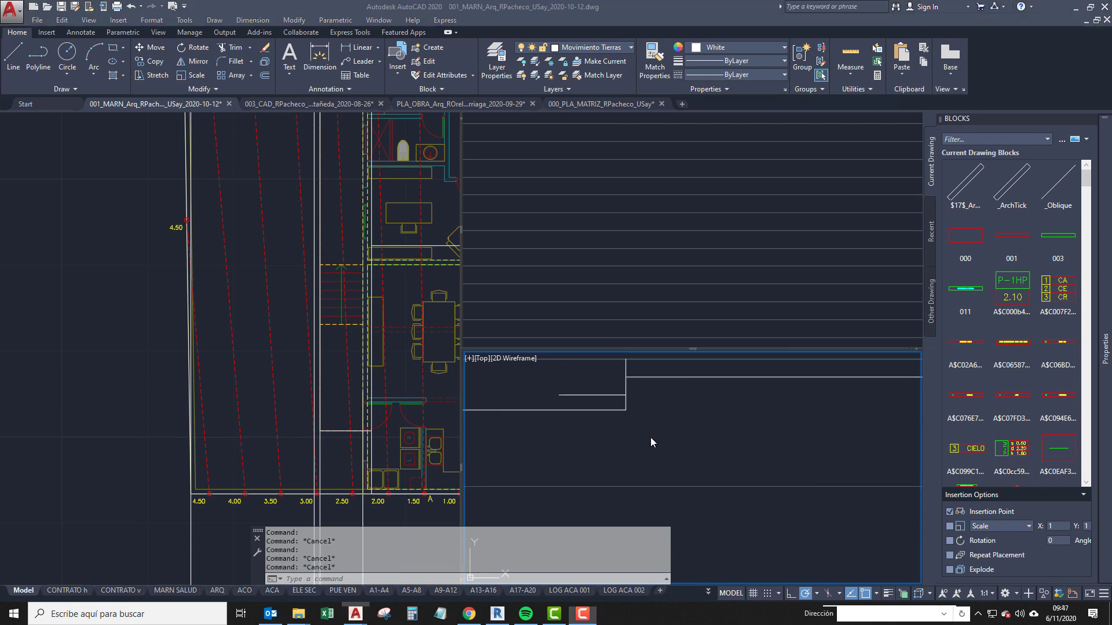
# Make Muros the current layer and start a polyline at the top of the excavation step, running 0.6 straight down.
pyautogui.click(655, 435)
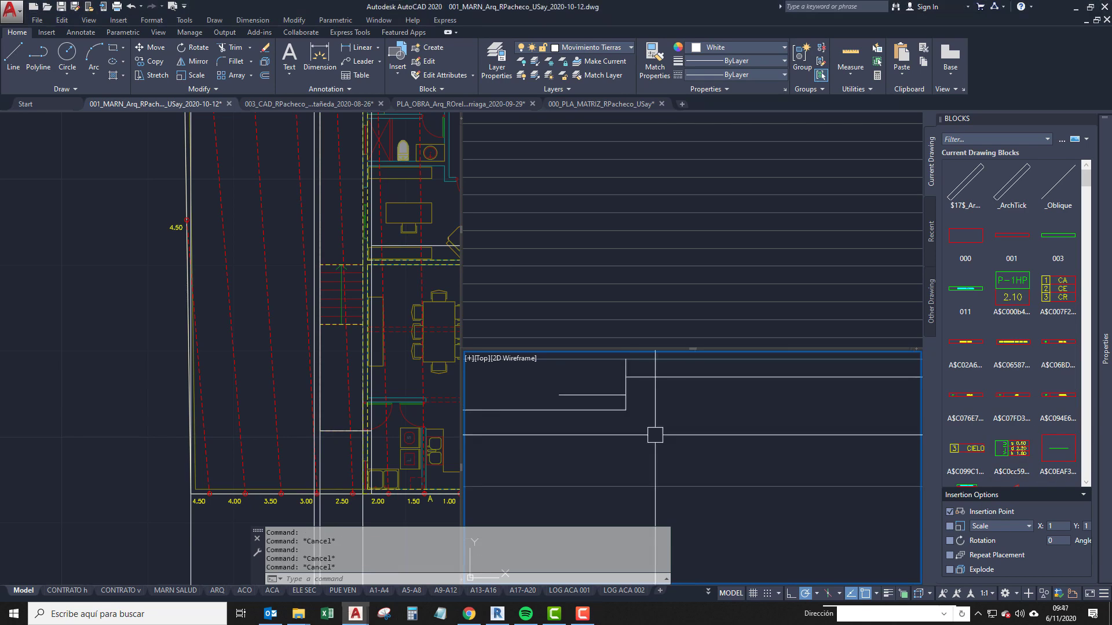
pyautogui.click(579, 48)
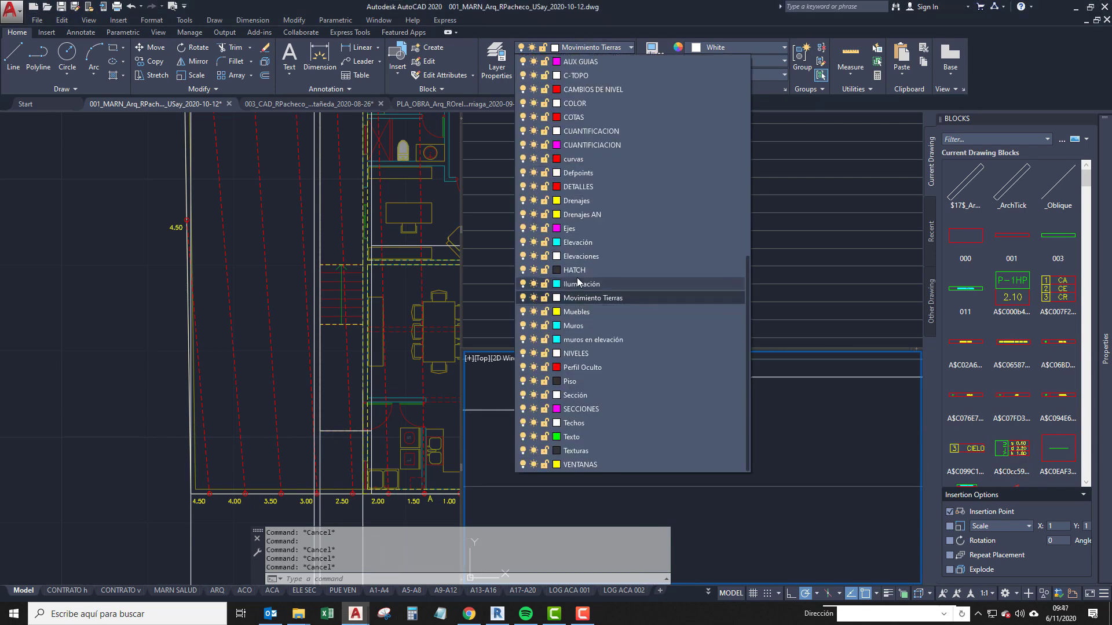
pyautogui.click(574, 325)
pyautogui.moveTo(635, 422); pyautogui.dragTo(636, 458, button='middle')
pyautogui.write('pl')
pyautogui.press('Return')
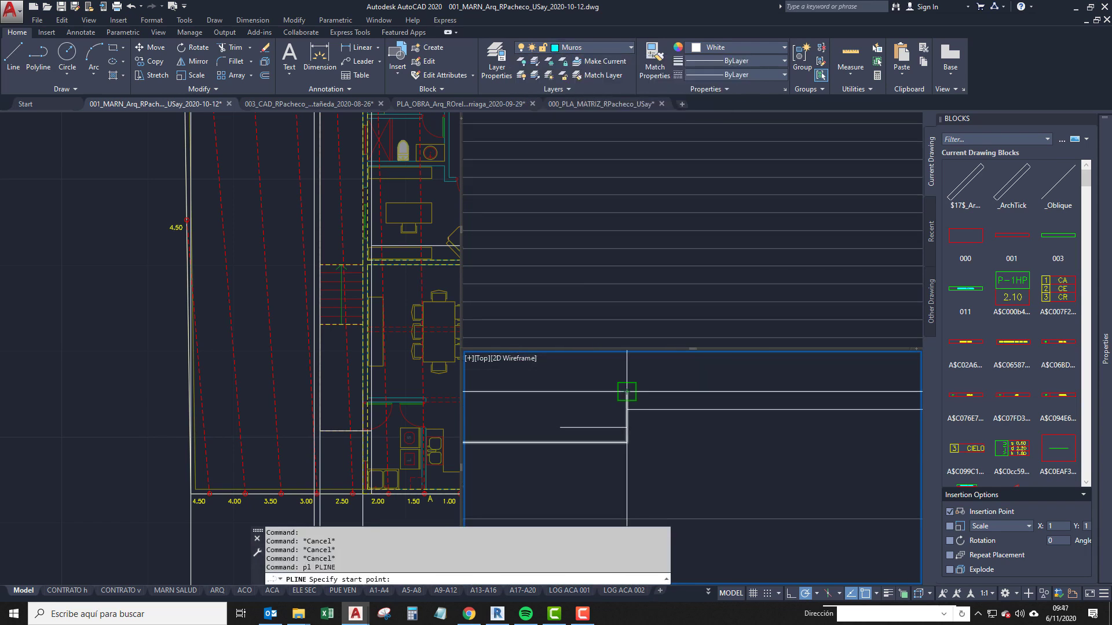
pyautogui.click(626, 392)
pyautogui.scroll(-2, 627, 410)
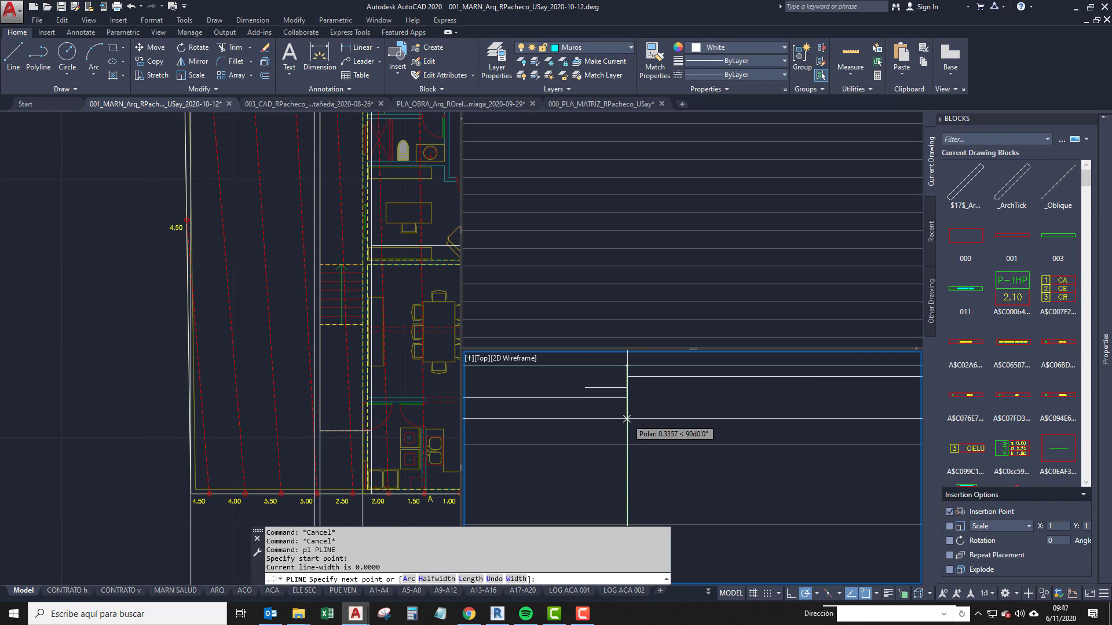
pyautogui.write('.6')
pyautogui.press('Return')
# Continue the outline into a footing 0.4 wide and 0.2 high, projecting 0.125 beyond the wall stem, and close the shape at the stem's top.
pyautogui.scroll(2, 639, 449)
pyautogui.moveTo(641, 451); pyautogui.dragTo(692, 376, button='middle')
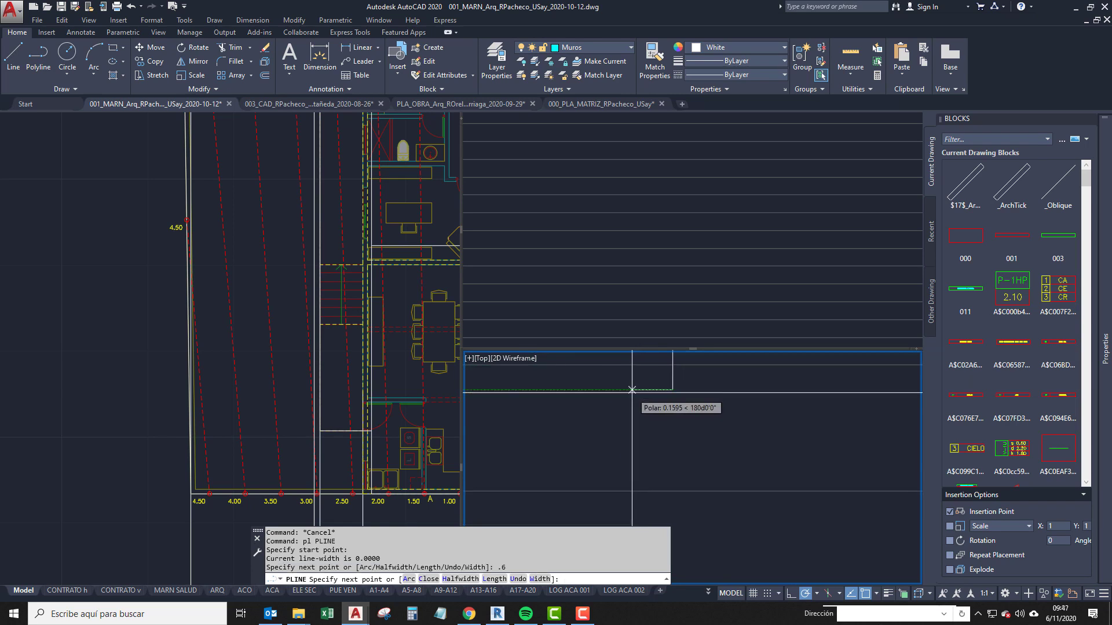
pyautogui.write('.125')
pyautogui.press('Return')
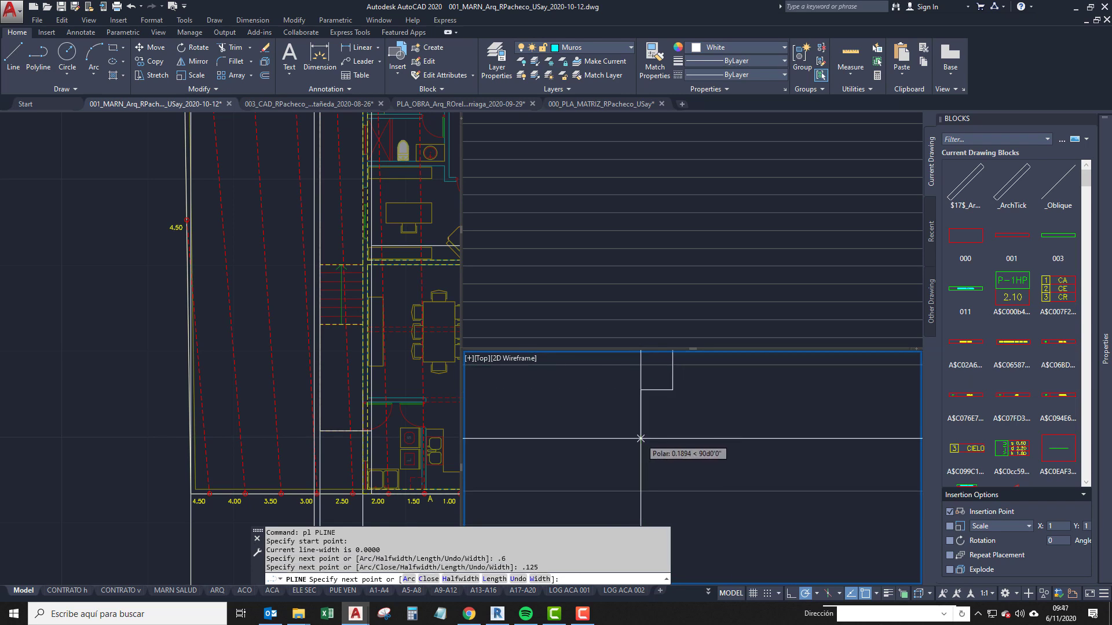
pyautogui.write('.2')
pyautogui.press('Return')
pyautogui.write('.4')
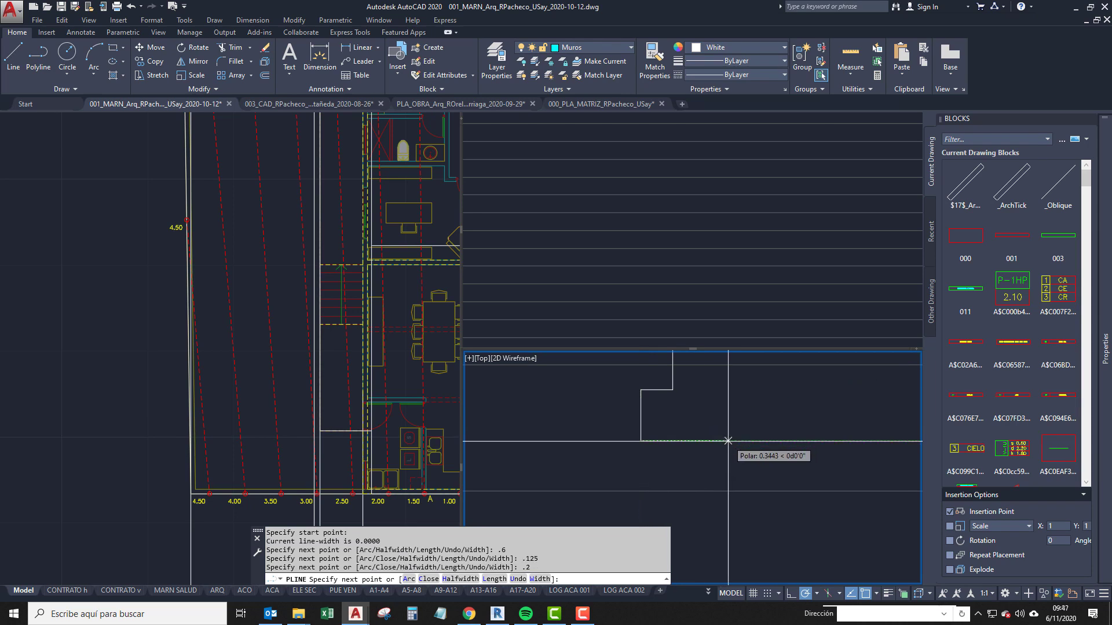
pyautogui.press('Return')
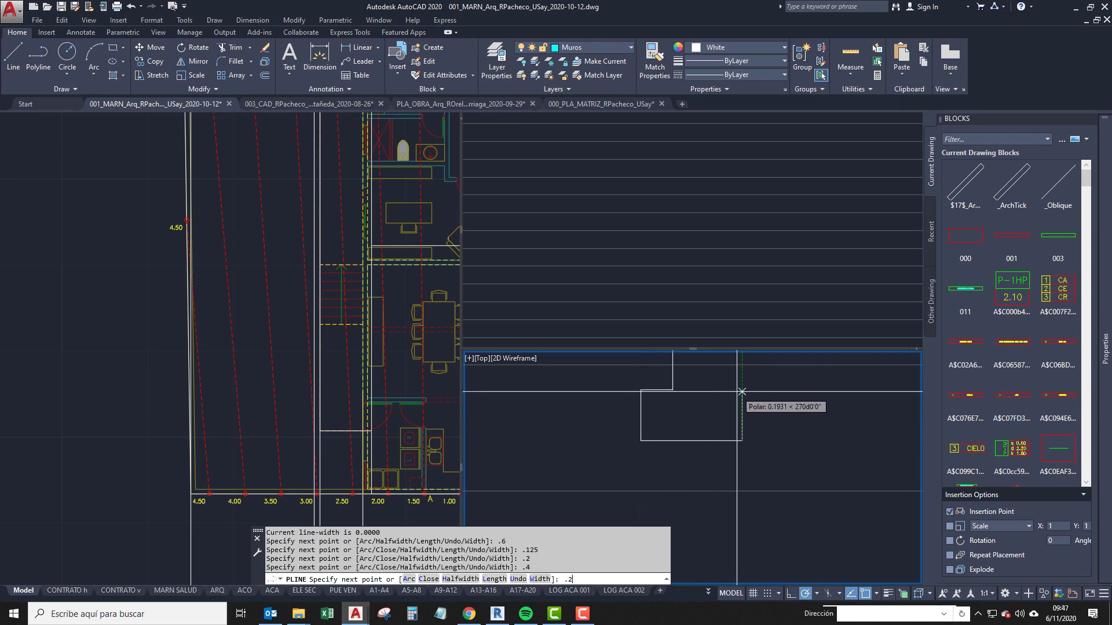
pyautogui.write('.2')
pyautogui.press('Return')
pyautogui.scroll(-3, 706, 451)
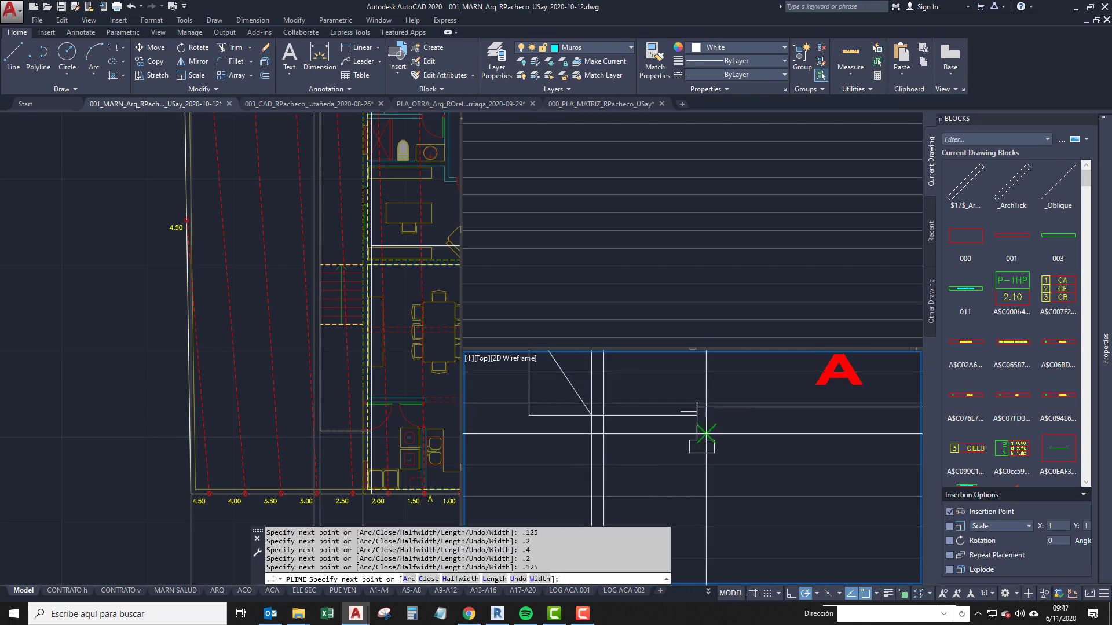
pyautogui.scroll(2, 706, 399)
pyautogui.write('c')
pyautogui.press('Return')
pyautogui.scroll(-3, 699, 450)
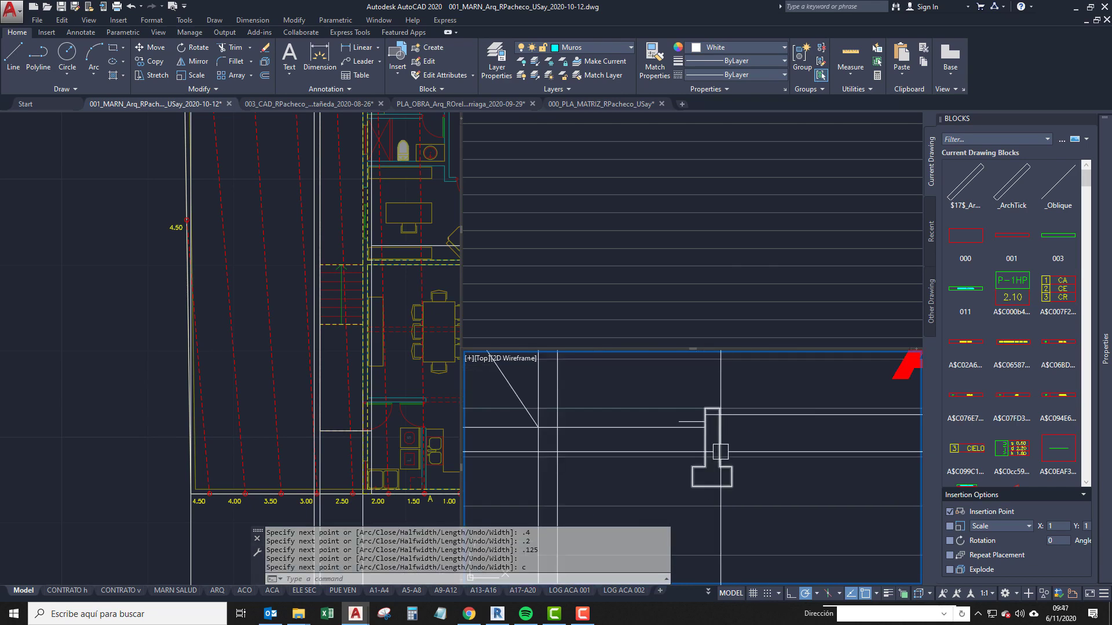
# Set the colour of the new wall and footing outline to ByLayer.
pyautogui.scroll(-5, 695, 450)
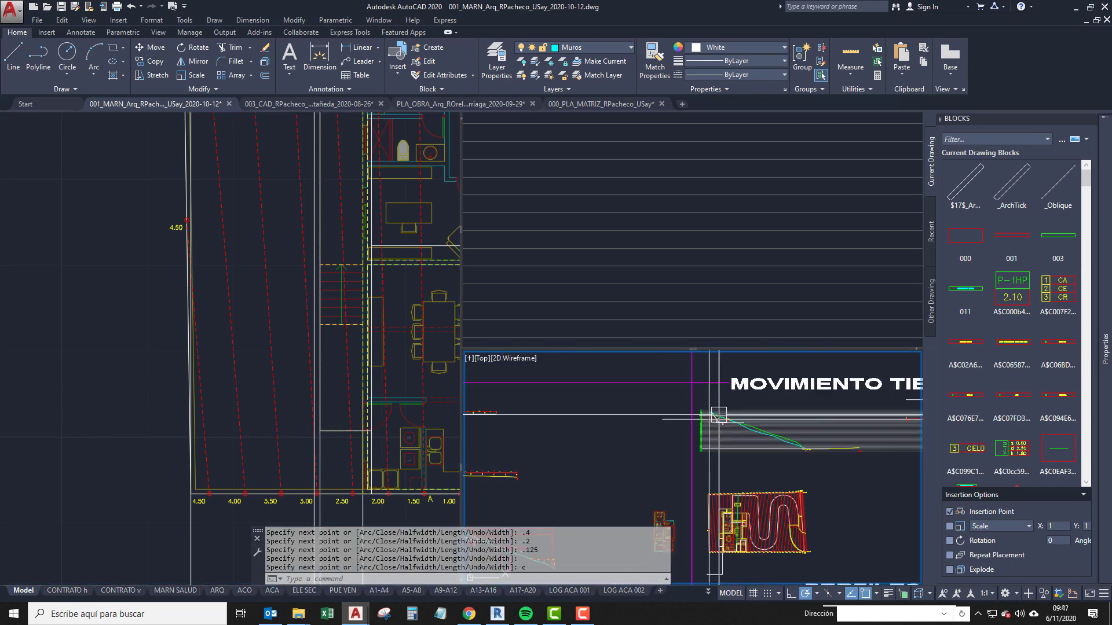
pyautogui.scroll(5, 637, 458)
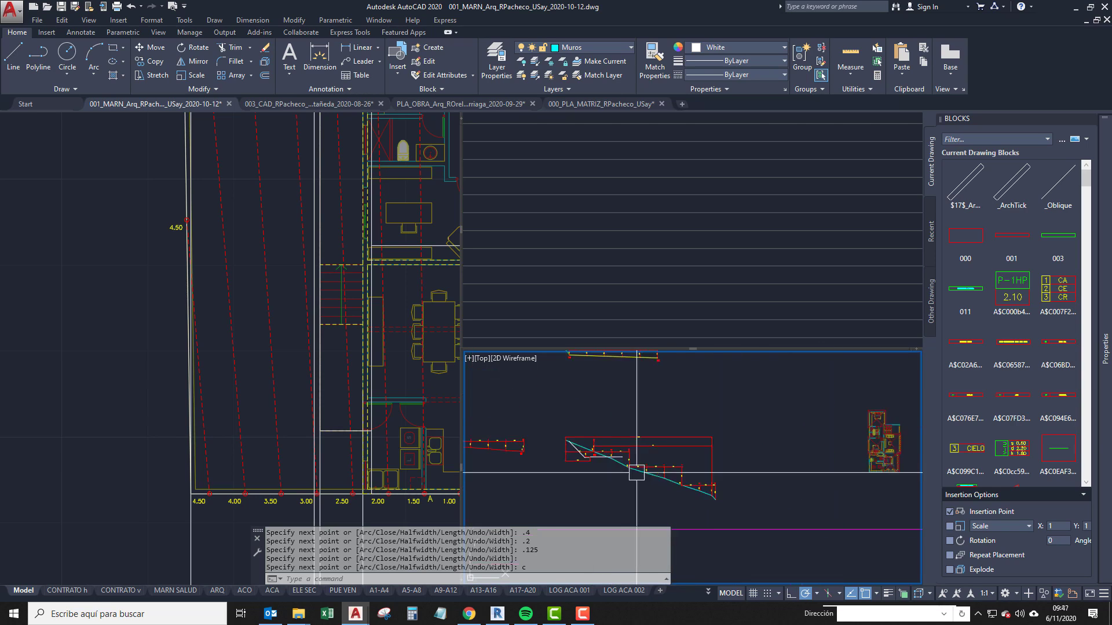
pyautogui.scroll(5, 602, 434)
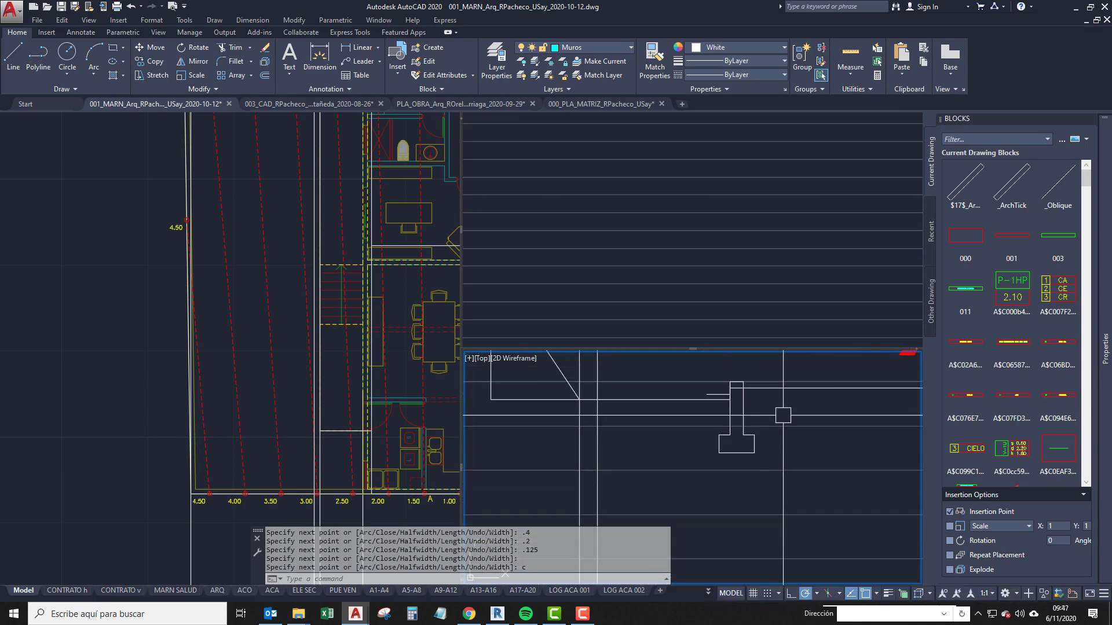
pyautogui.click(742, 427)
pyautogui.click(731, 50)
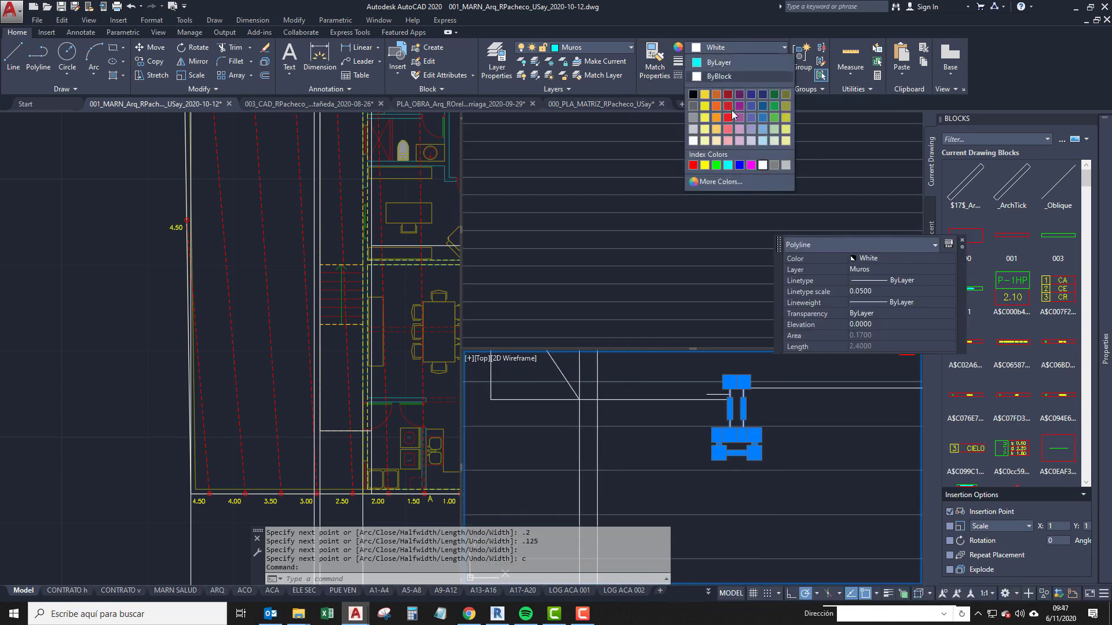
pyautogui.click(707, 63)
pyautogui.press('Escape')
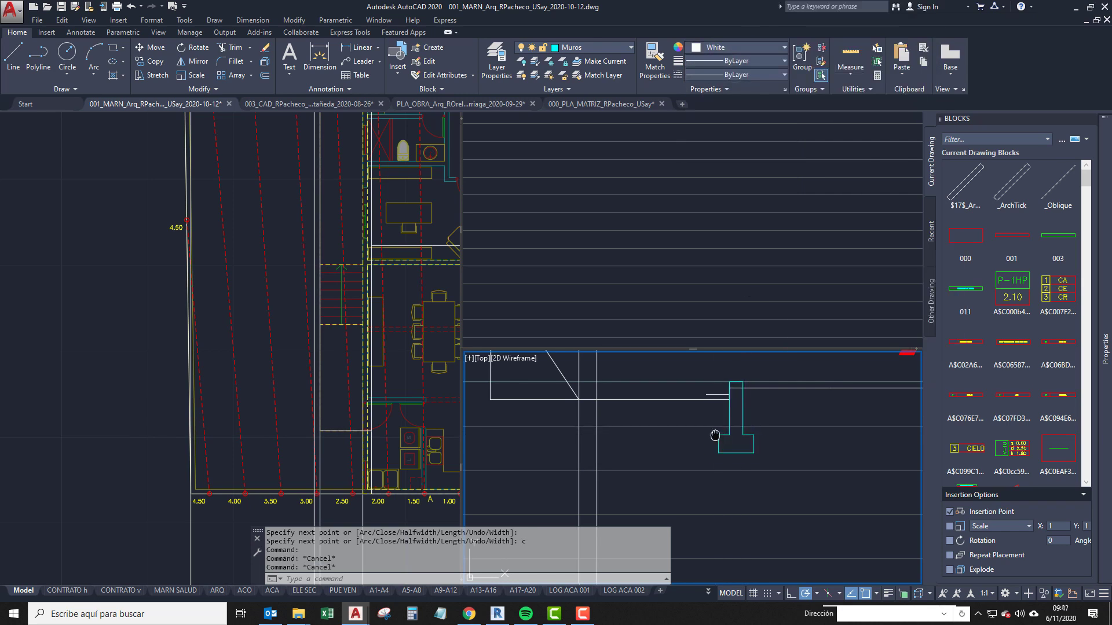
# Stretch the vertical edge of the excavation step to the far face of the wall stem and 0.15 beyond it.
pyautogui.moveTo(739, 473); pyautogui.dragTo(738, 482, button='middle')
pyautogui.scroll(6, 754, 399)
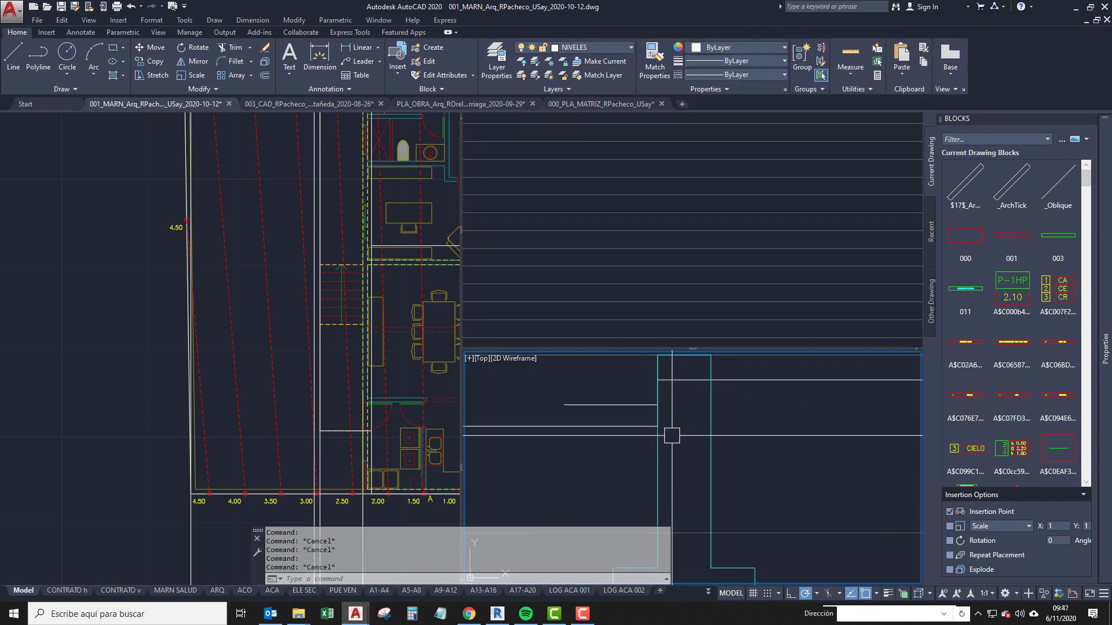
pyautogui.click(636, 423)
pyautogui.click(645, 420)
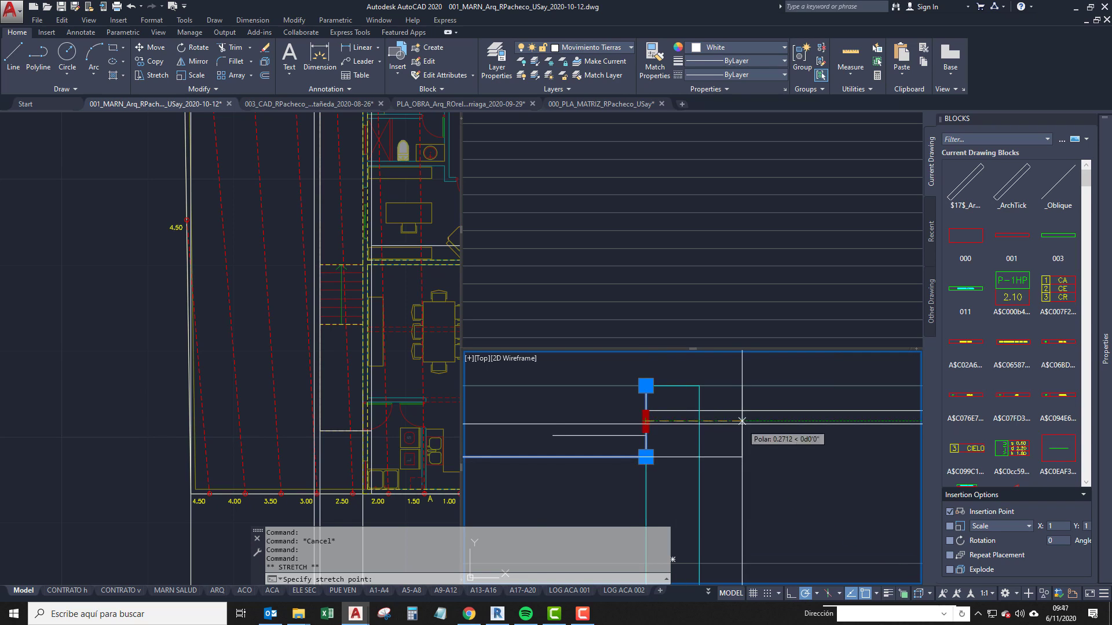
pyautogui.click(708, 410)
pyautogui.click(698, 421)
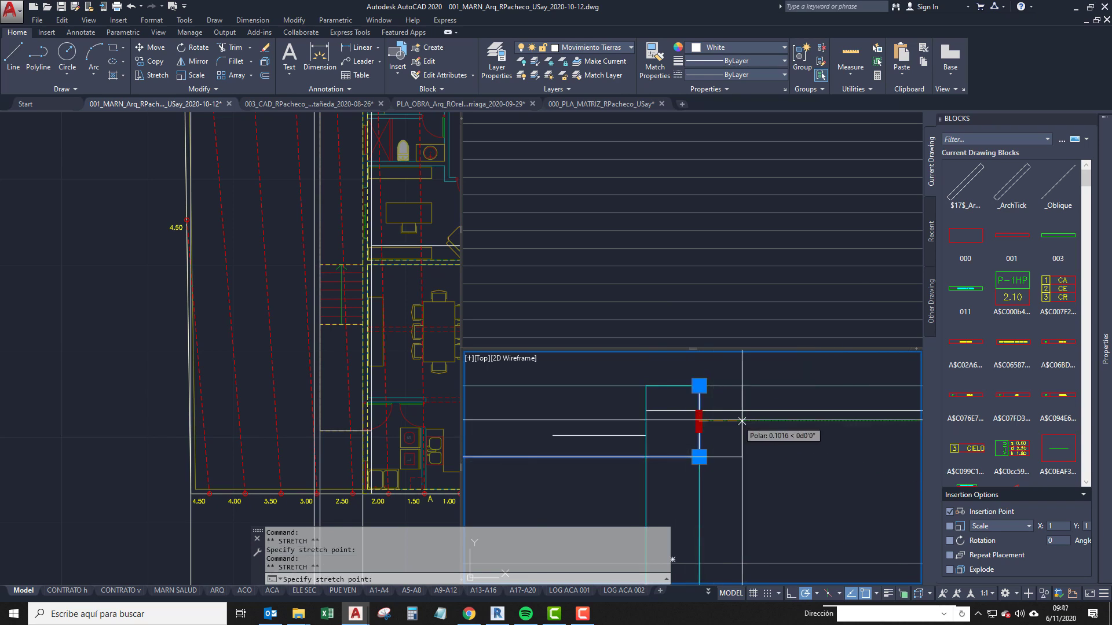
pyautogui.write('.15')
pyautogui.press('Return')
pyautogui.press('Escape')
pyautogui.scroll(-3, 738, 425)
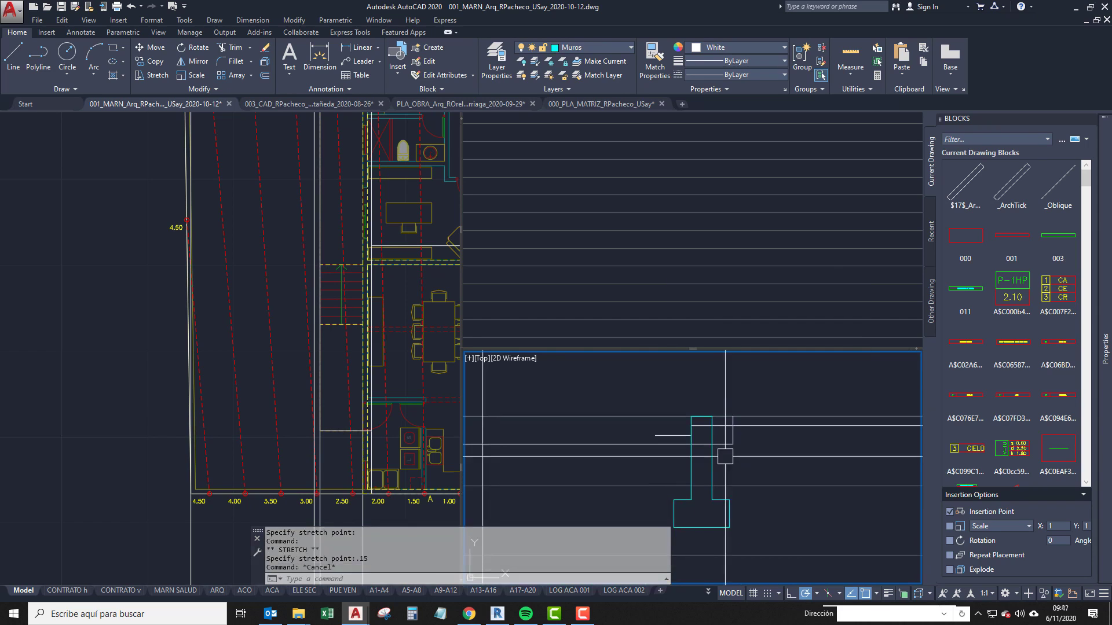
pyautogui.write('pl')
pyautogui.press('Return')
pyautogui.click(735, 427)
pyautogui.scroll(4, 737, 518)
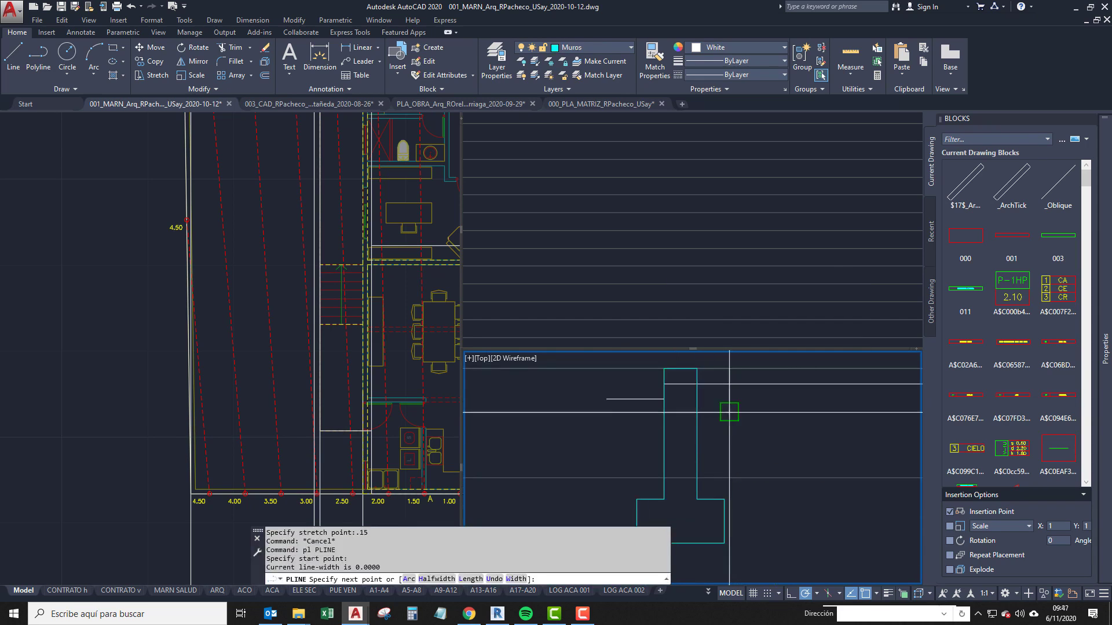
pyautogui.press('Escape')
# Draw a rectangle across the wall stem from the near face at the excavation base to the upper end of the stretched step edge.
pyautogui.write('rec')
pyautogui.press('Return')
pyautogui.click(669, 430)
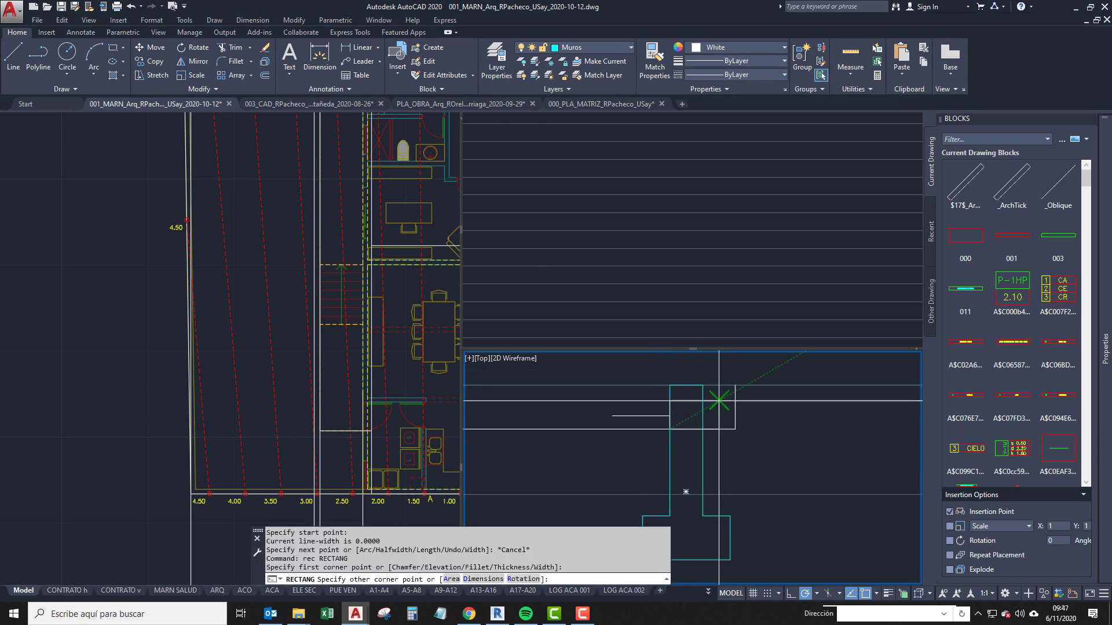
pyautogui.click(752, 373)
pyautogui.scroll(-2, 749, 427)
pyautogui.click(748, 427)
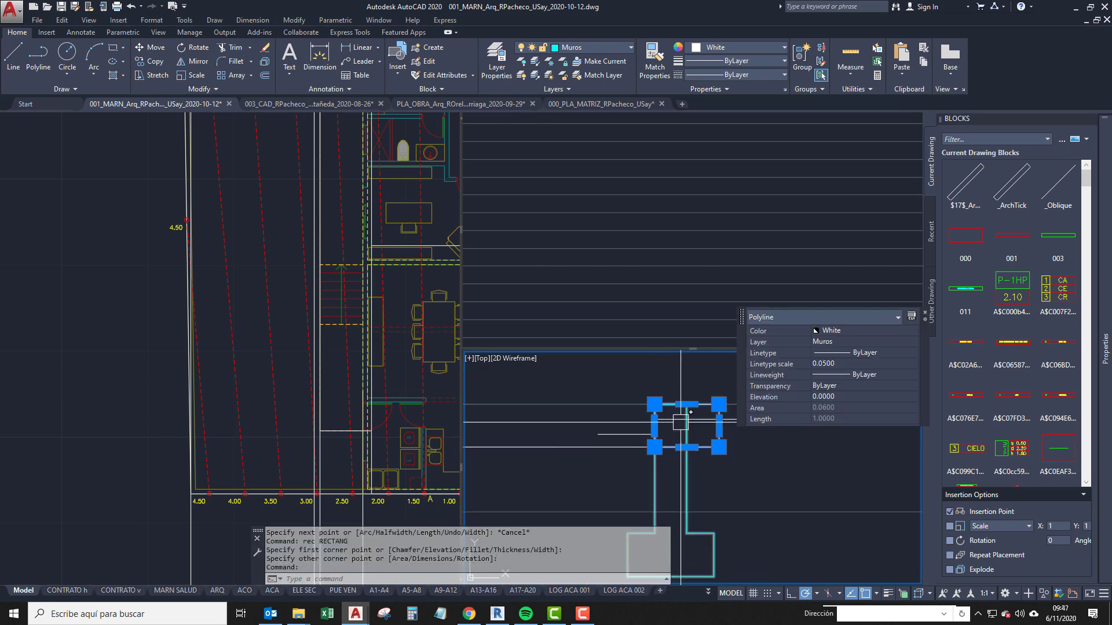
# Erase the rectangle drawn across the top of the wall stem.
pyautogui.scroll(4, 690, 412)
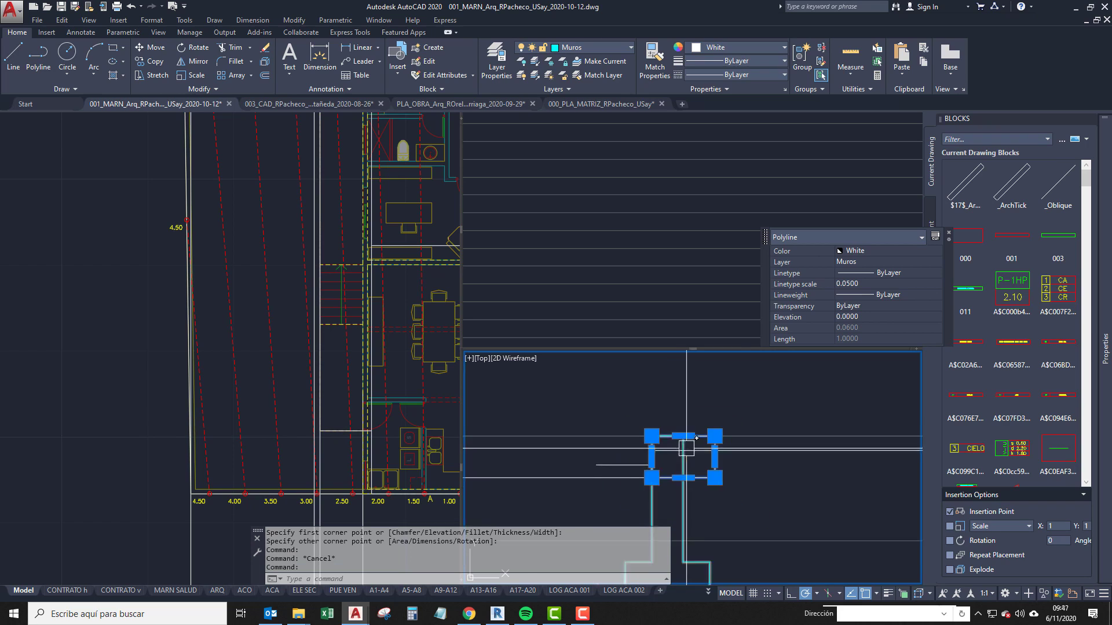
pyautogui.write('e')
pyautogui.press('Return')
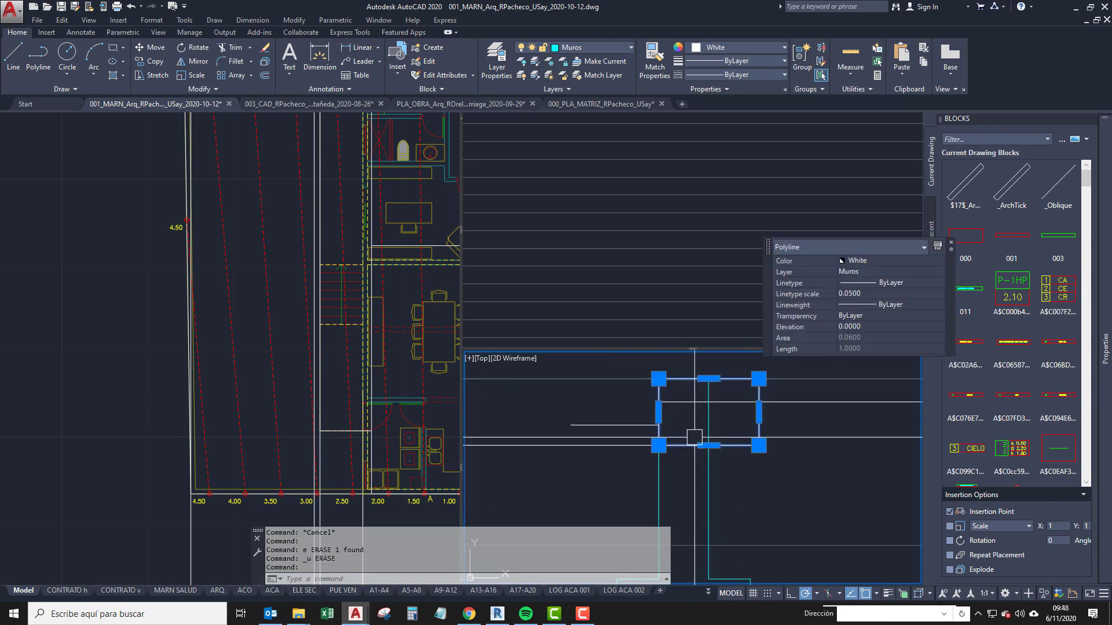
pyautogui.moveTo(682, 413); pyautogui.dragTo(677, 411, button='middle')
pyautogui.press('Escape')
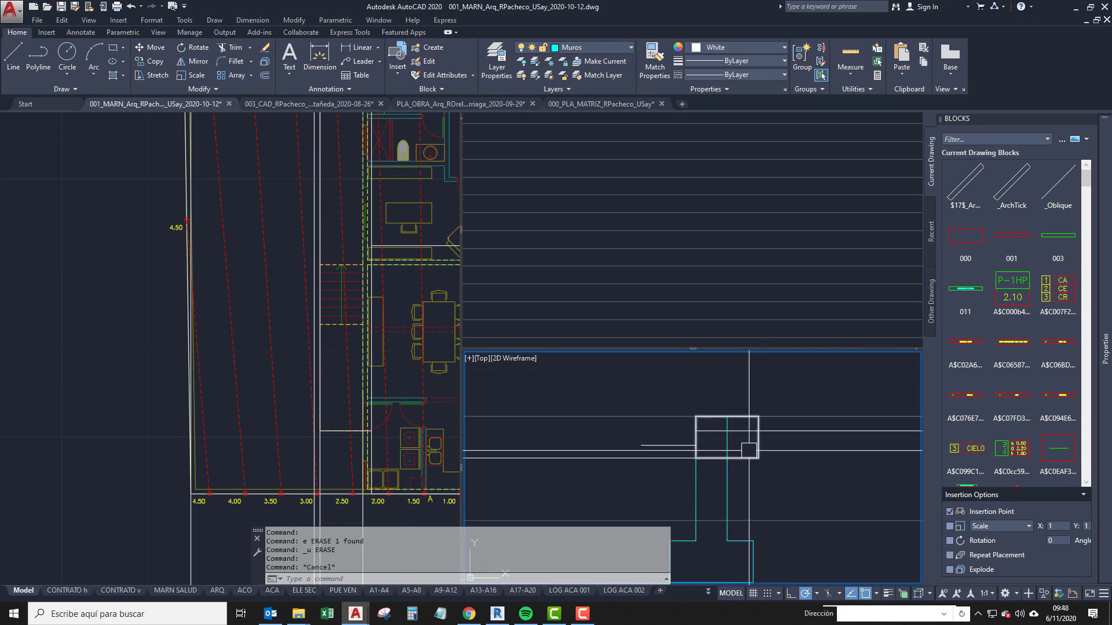
pyautogui.click(749, 450)
pyautogui.write('e')
pyautogui.press('Return')
# Fillet the excavation step's vertical edge with the adjoining floor line at radius 0, making a sharp corner beside the wall.
pyautogui.click(722, 441)
pyautogui.moveTo(730, 450); pyautogui.dragTo(707, 478, button='middle')
pyautogui.press('Escape')
pyautogui.scroll(4, 699, 465)
pyautogui.write('f')
pyautogui.click(663, 448)
pyautogui.click(683, 427)
pyautogui.scroll(-4, 697, 427)
pyautogui.click(716, 426)
pyautogui.scroll(-3, 716, 427)
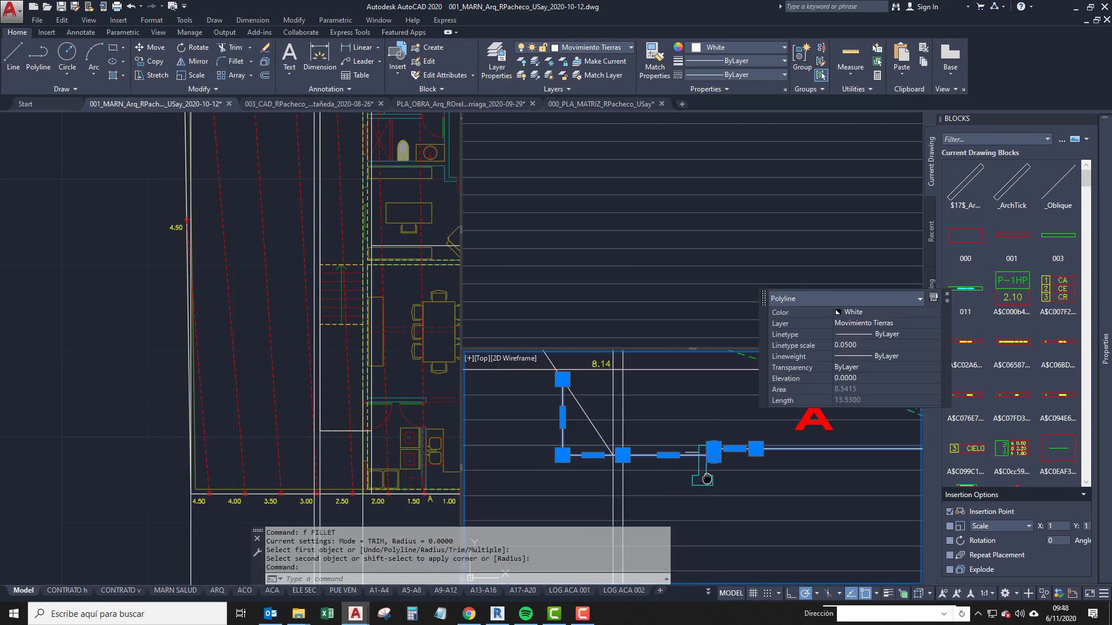
pyautogui.press('Escape')
pyautogui.scroll(3, 699, 458)
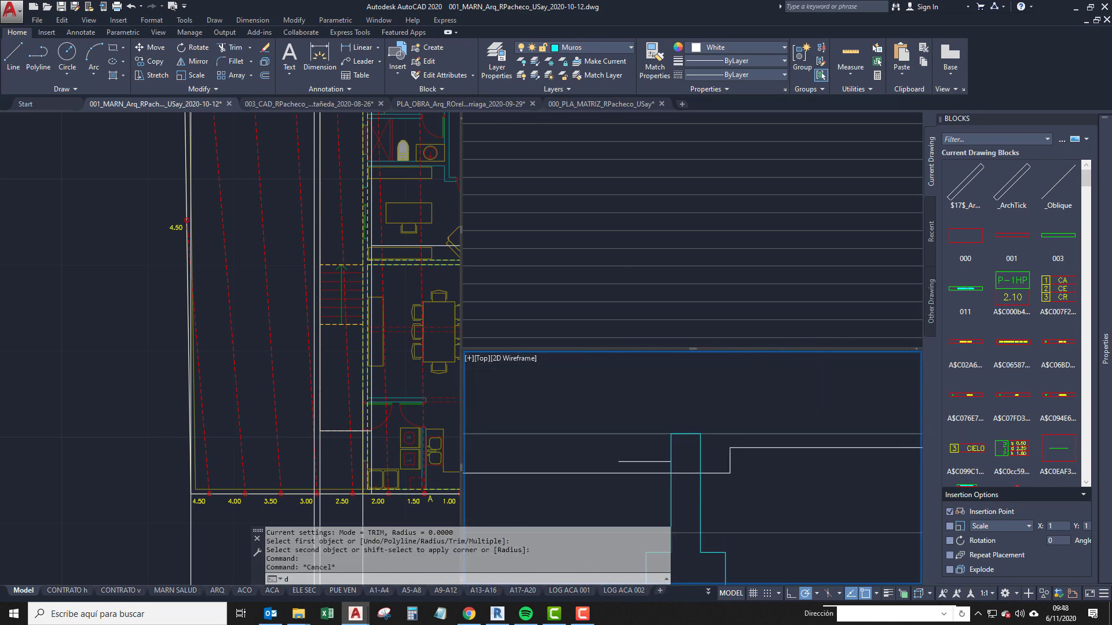
# Measure the vertical distance between the upper level line and the floor line at the excavation step.
pyautogui.click(724, 457)
pyautogui.press('Escape')
pyautogui.write('dd')
pyautogui.press('Return')
pyautogui.click(722, 422)
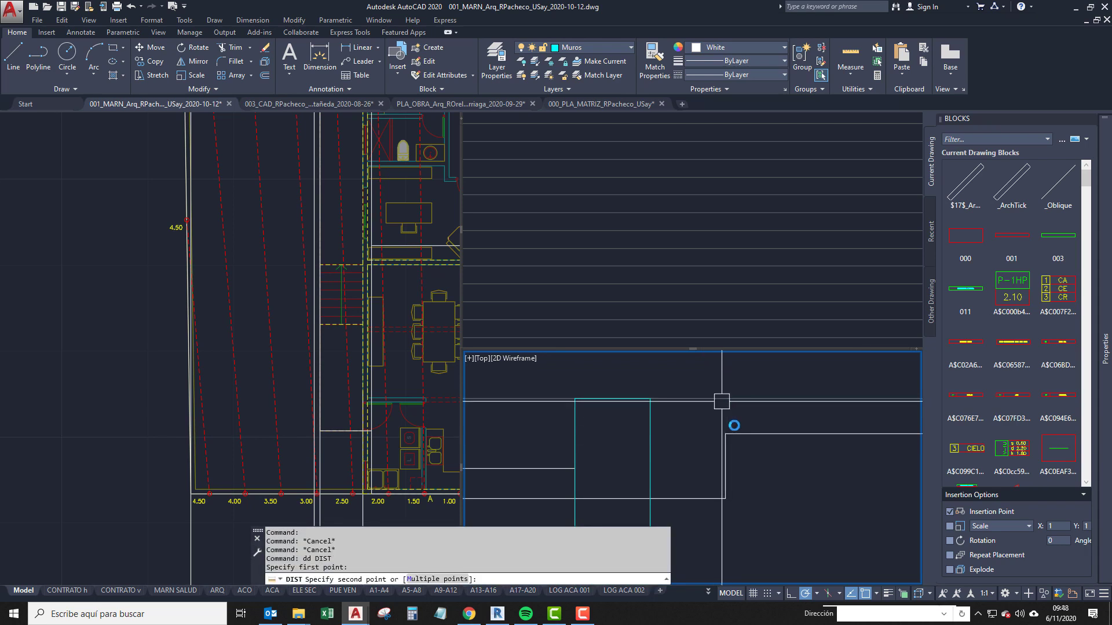
pyautogui.click(733, 425)
pyautogui.scroll(-1, 733, 425)
pyautogui.click(709, 409)
pyautogui.press('Escape')
pyautogui.scroll(-3, 678, 462)
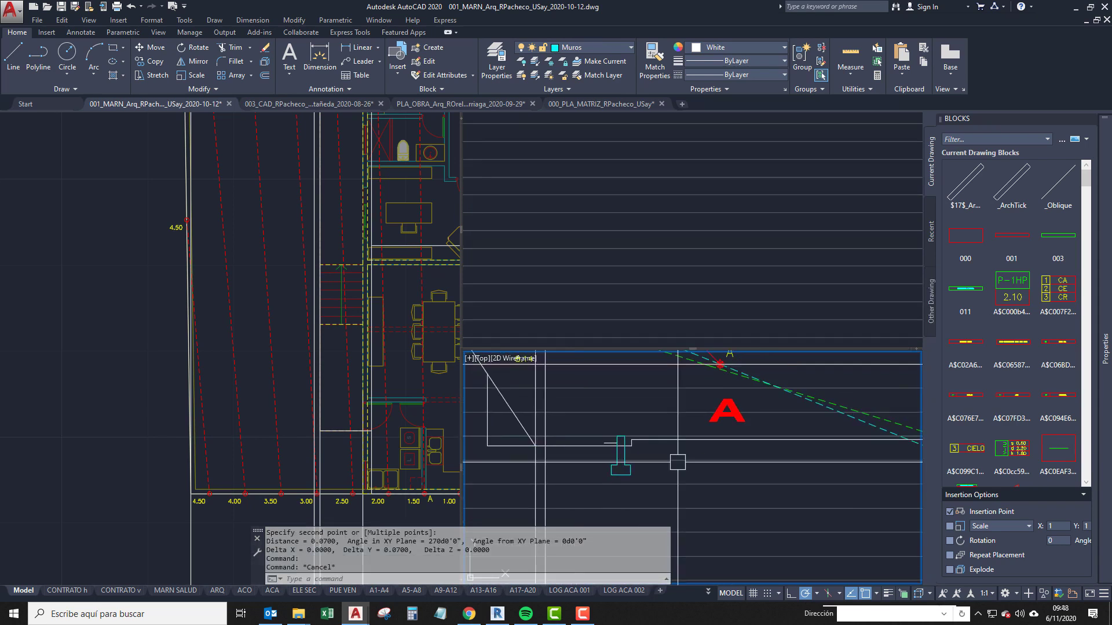
# Erase the short horizontal line beside the wall stem, just above the excavation base.
pyautogui.moveTo(710, 465); pyautogui.dragTo(767, 478, button='middle')
pyautogui.scroll(2, 764, 474)
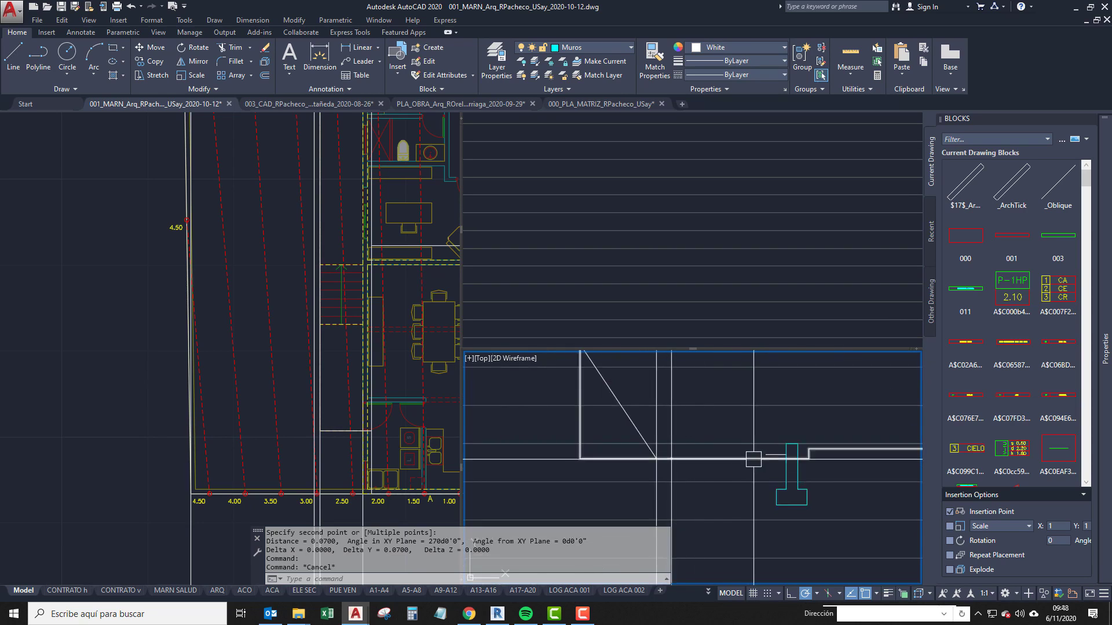
pyautogui.click(785, 439)
pyautogui.write('e')
pyautogui.press('space')
# Trim the excavation base polyline back to the foot of the slope, using the slope line as the cutting edge.
pyautogui.scroll(-4, 643, 470)
pyautogui.moveTo(643, 470)
pyautogui.mouseDown(button='middle')
pyautogui.moveTo(771, 475)
pyautogui.moveTo(665, 472)
pyautogui.mouseUp(button='middle')
pyautogui.scroll(-2, 772, 475)
pyautogui.click(692, 470)
pyautogui.press('Escape')
pyautogui.scroll(2, 666, 472)
pyautogui.click(674, 454)
pyautogui.write('tr')
pyautogui.press('space')
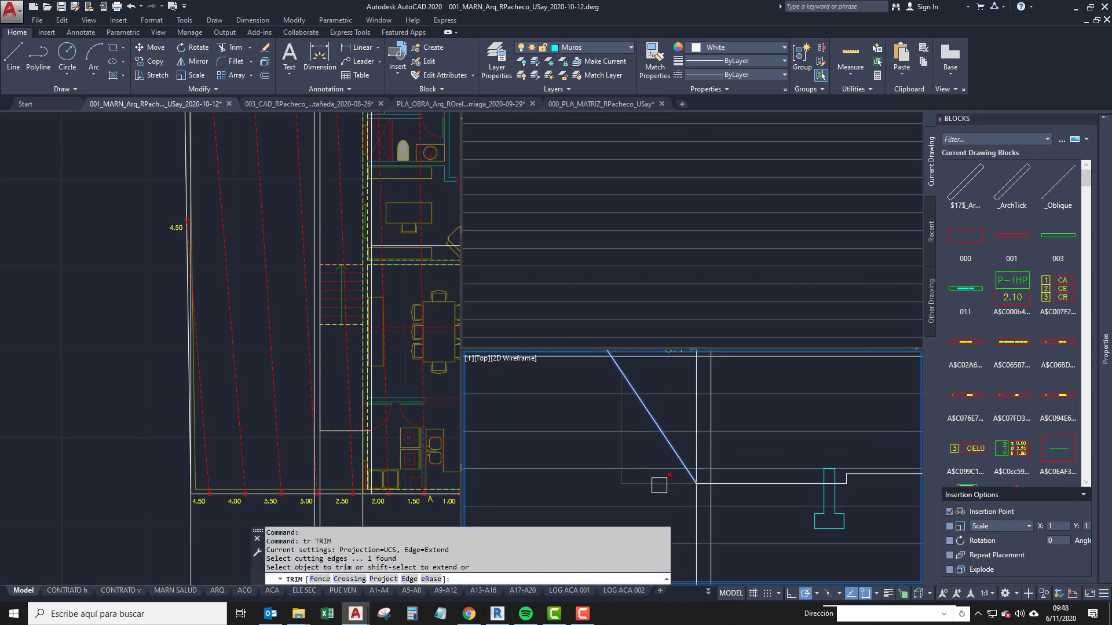
pyautogui.click(658, 483)
pyautogui.press('space')
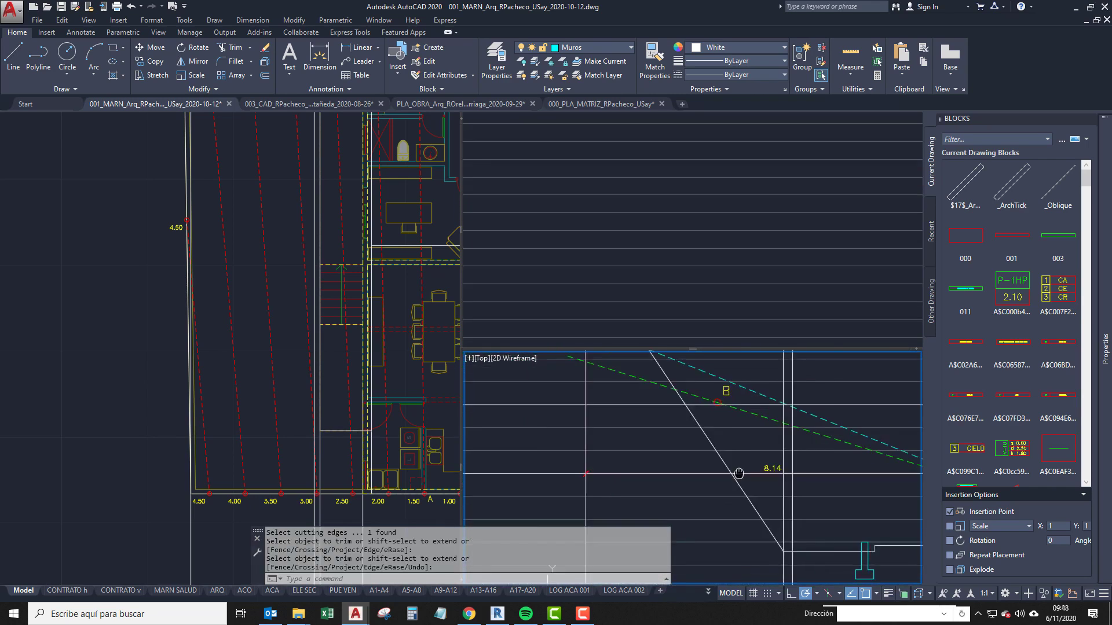
# Erase the long horizontal Movimiento Tierras polyline that crosses the section above the 8.14 dimension.
pyautogui.click(727, 451)
pyautogui.scroll(-2, 703, 476)
pyautogui.moveTo(703, 477); pyautogui.dragTo(711, 477, button='middle')
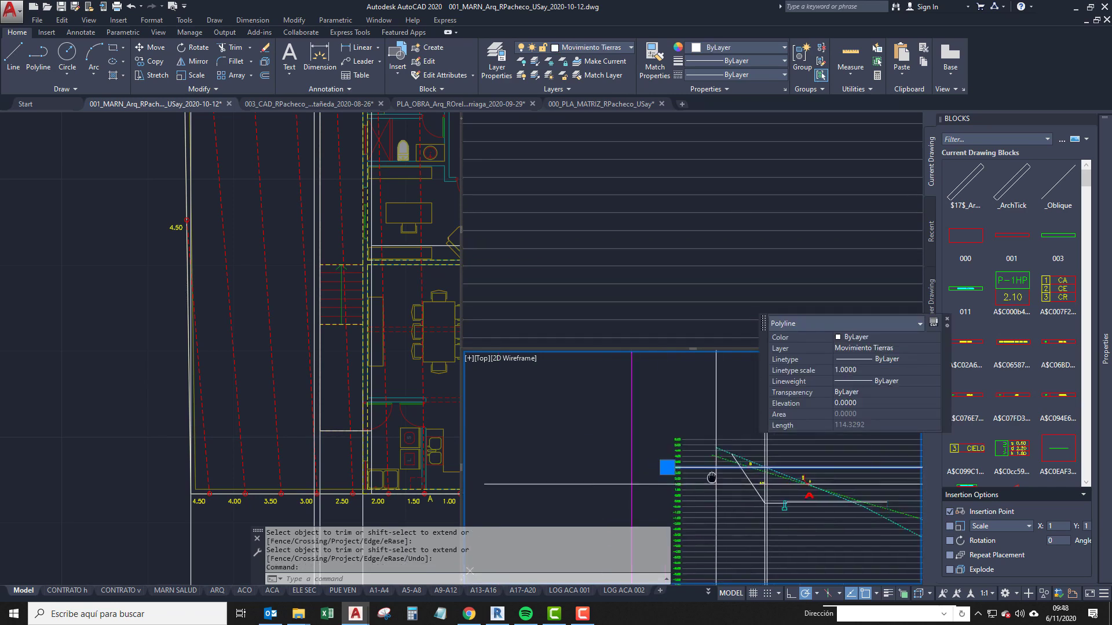
pyautogui.scroll(2, 846, 473)
pyautogui.moveTo(846, 473); pyautogui.dragTo(767, 477, button='middle')
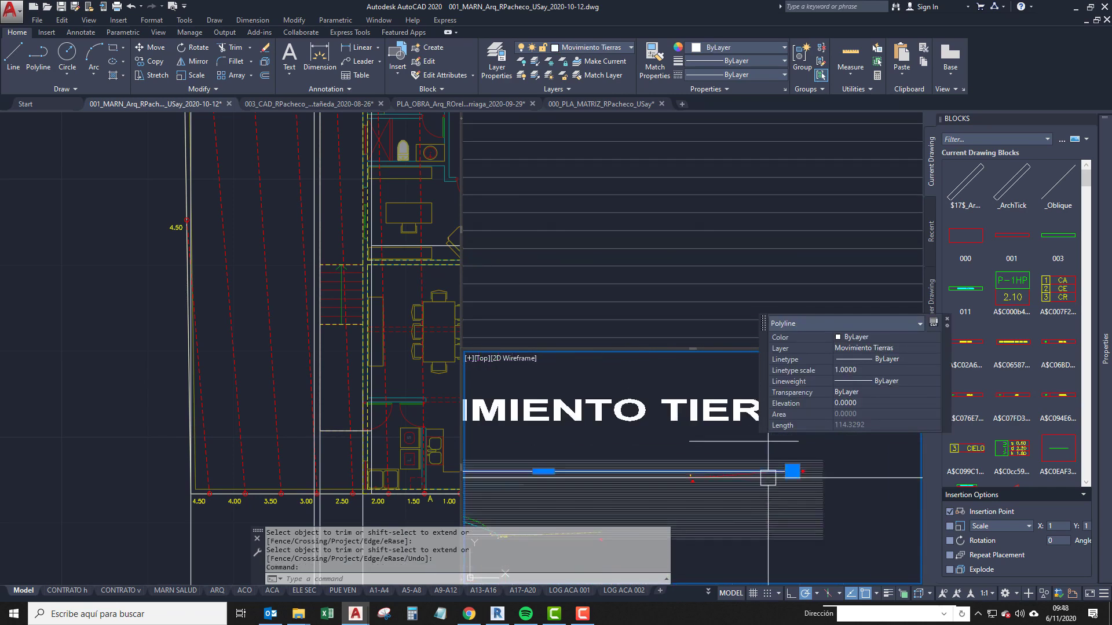
pyautogui.scroll(-2, 766, 476)
pyautogui.moveTo(618, 497); pyautogui.dragTo(663, 502, button='middle')
pyautogui.write('e')
pyautogui.press('Return')
pyautogui.moveTo(682, 429); pyautogui.dragTo(677, 438, button='middle')
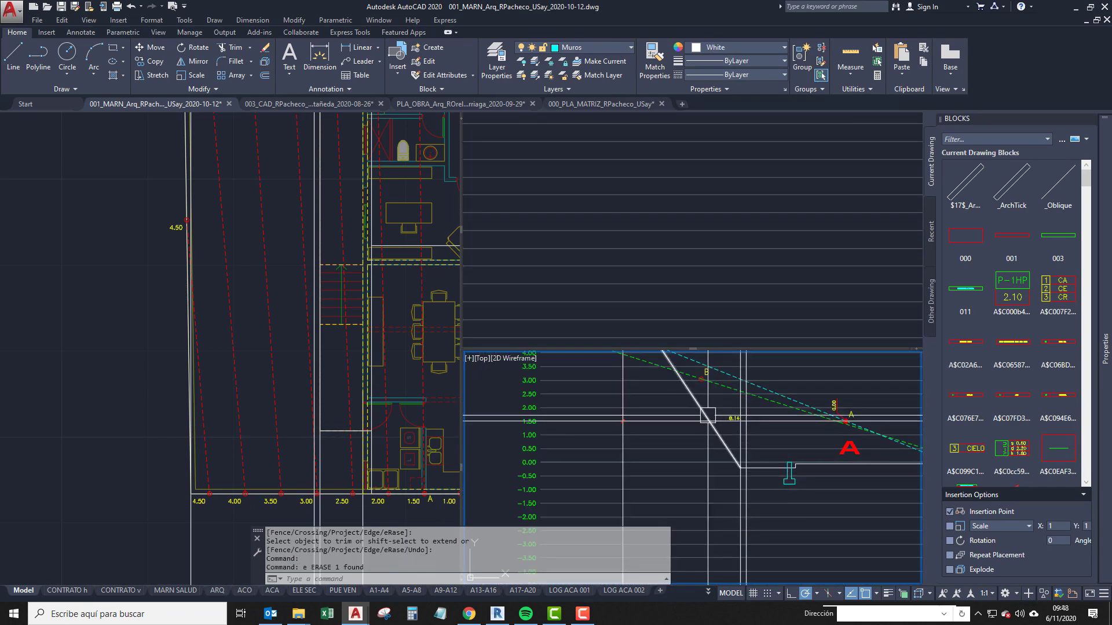
# Erase the other long horizontal Movimiento Tierras polyline that still crosses the section near the 8.14 dimension.
pyautogui.scroll(-2, 708, 417)
pyautogui.scroll(-1, 616, 454)
pyautogui.click(724, 470)
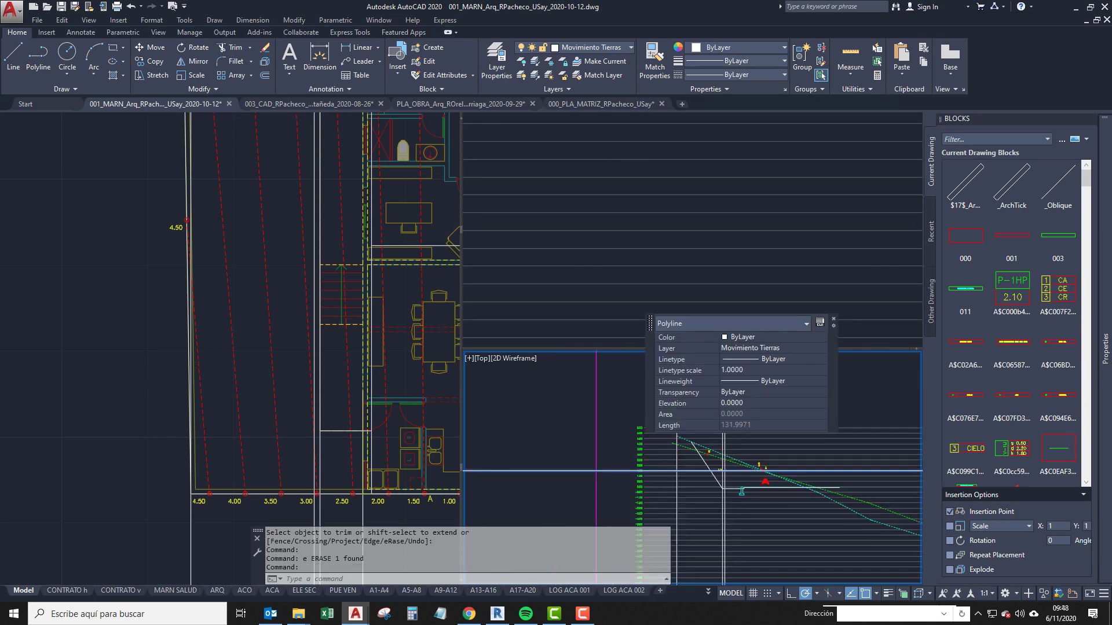
pyautogui.write('e')
pyautogui.press('Return')
pyautogui.scroll(4, 652, 458)
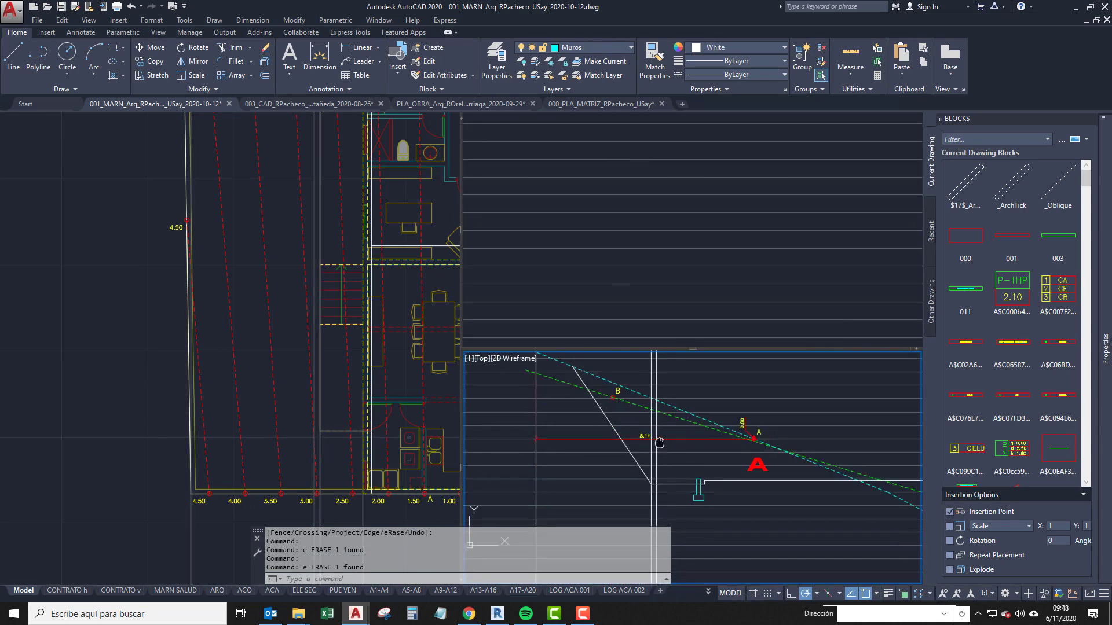
pyautogui.moveTo(596, 381); pyautogui.dragTo(669, 552, button='middle')
pyautogui.scroll(2, 591, 462)
pyautogui.moveTo(595, 472); pyautogui.dragTo(645, 484, button='middle')
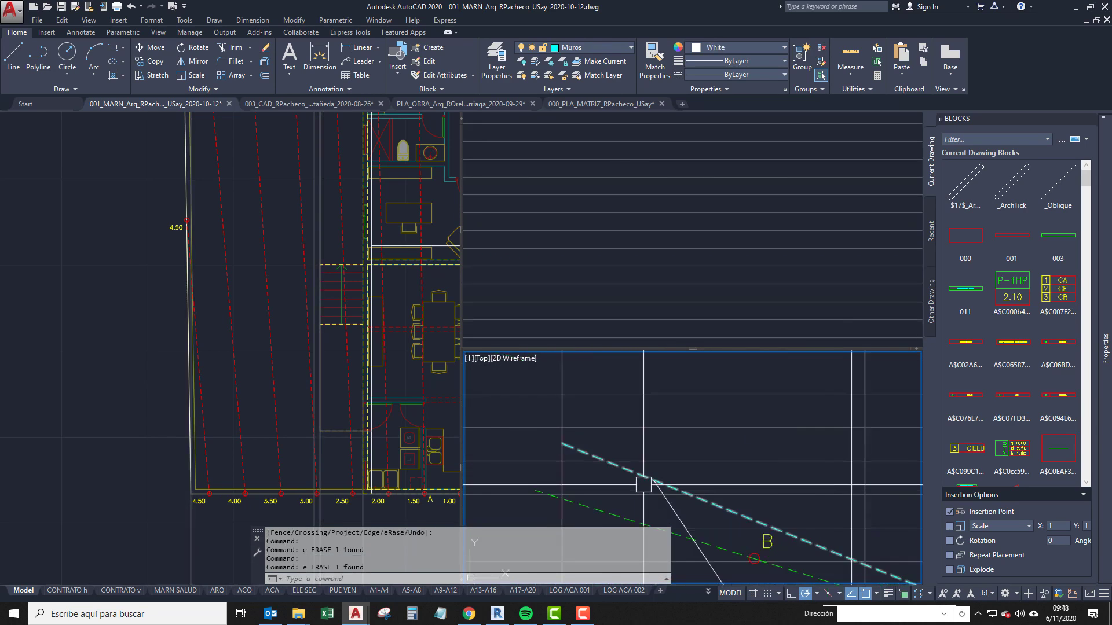
pyautogui.write('pl')
pyautogui.press('Return')
pyautogui.click(646, 490)
pyautogui.press('Escape')
pyautogui.scroll(2, 653, 479)
pyautogui.write('pl')
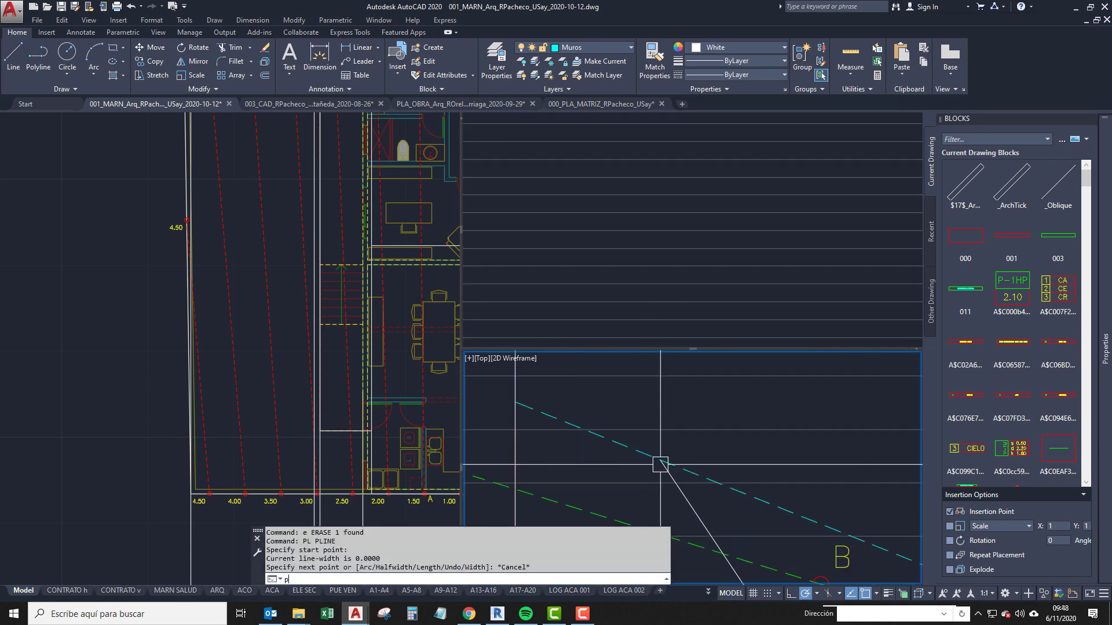
pyautogui.press('Return')
pyautogui.click(660, 460)
pyautogui.scroll(-3, 660, 461)
pyautogui.scroll(2, 681, 414)
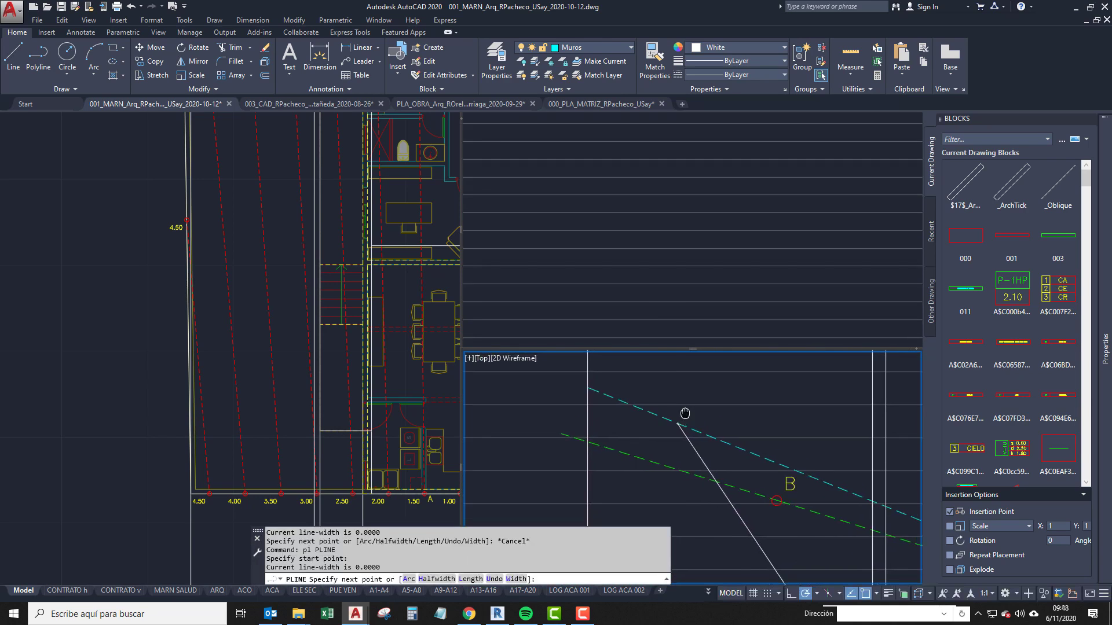
pyautogui.click(453, 425)
pyautogui.scroll(-8, 449, 423)
pyautogui.moveTo(369, 432); pyautogui.dragTo(351, 500, button='middle')
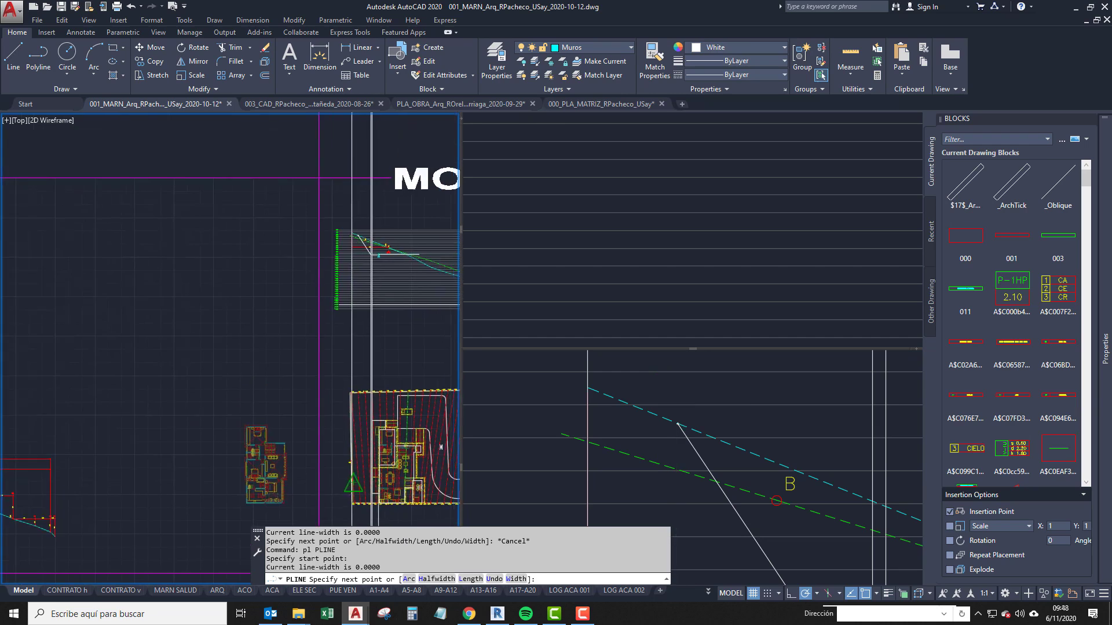
pyautogui.scroll(2, 355, 247)
pyautogui.scroll(-5, 348, 336)
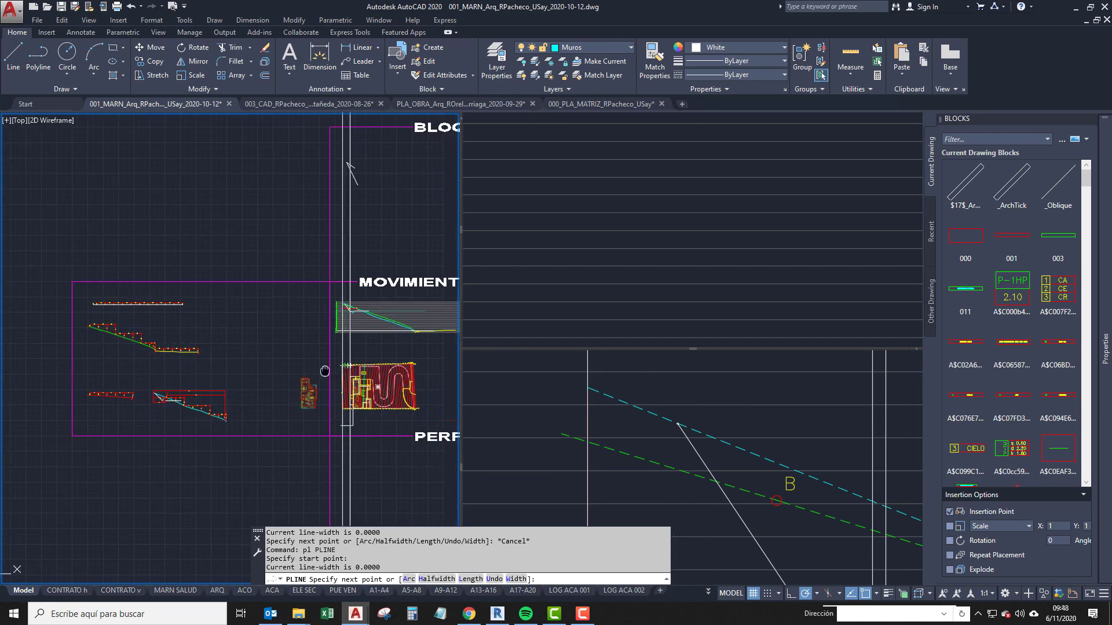
pyautogui.press('Escape')
pyautogui.moveTo(340, 425); pyautogui.dragTo(278, 440, button='middle')
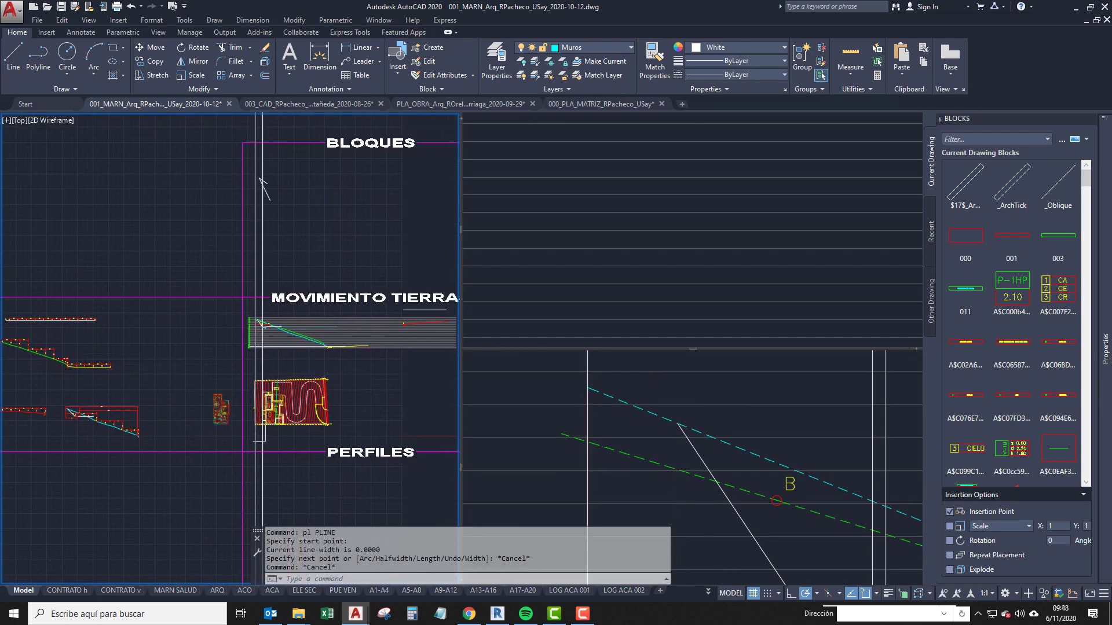
# Move the whole earthworks section with its level grid 80 units vertically downward, placing it below the site plan.
pyautogui.click(216, 365)
pyautogui.moveTo(456, 309); pyautogui.dragTo(389, 330, button='middle')
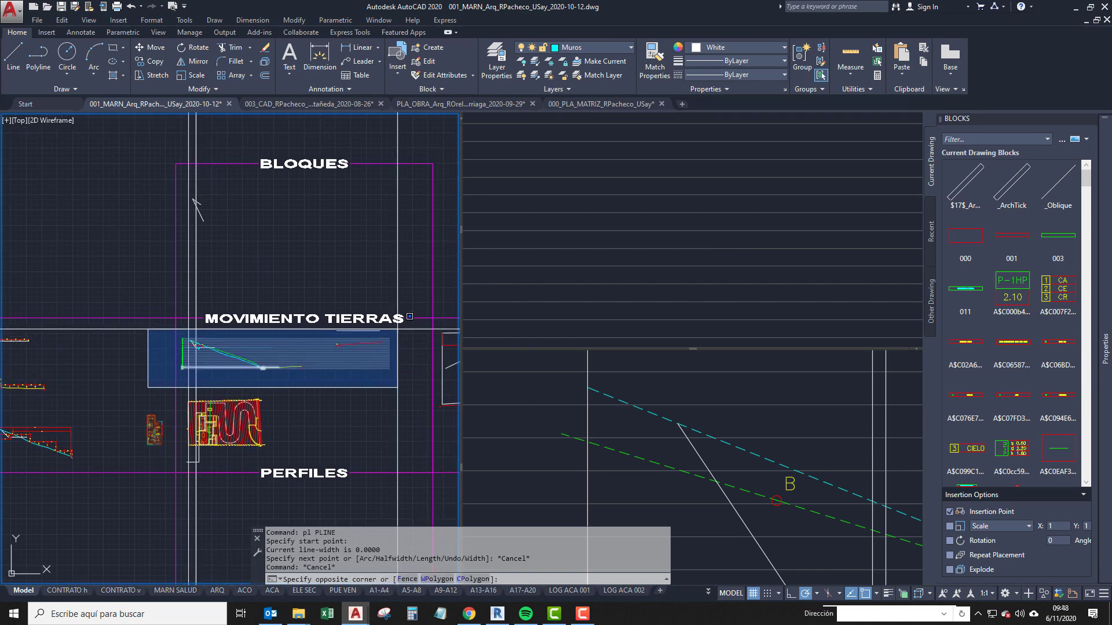
pyautogui.click(402, 326)
pyautogui.moveTo(401, 383); pyautogui.dragTo(397, 329, button='middle')
pyautogui.write('m')
pyautogui.press('Return')
pyautogui.click(401, 308)
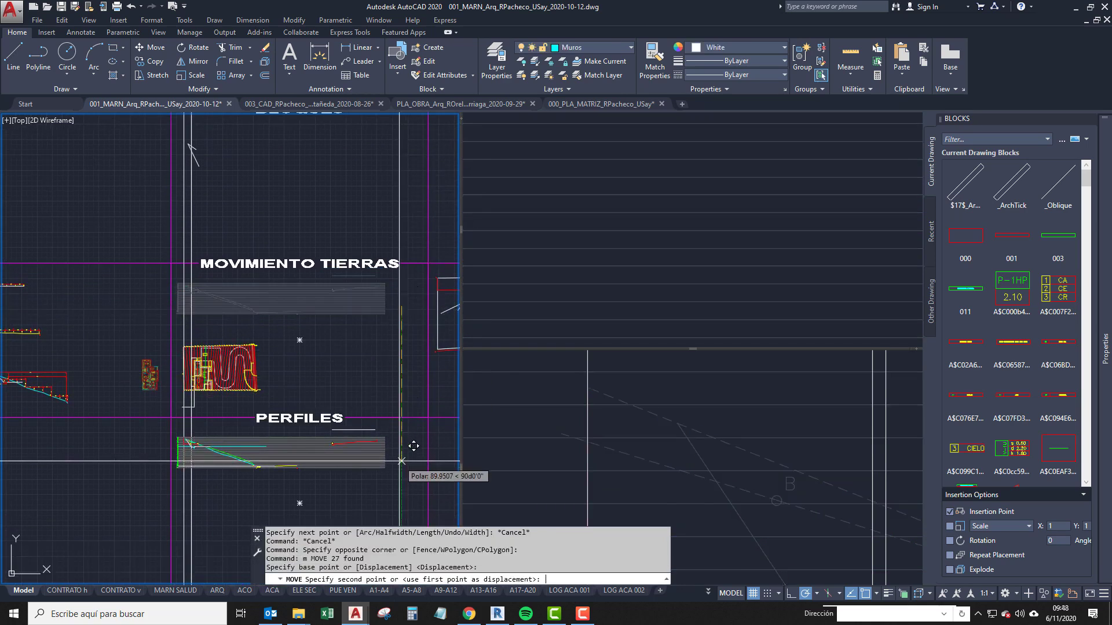
pyautogui.write('80')
pyautogui.press('Return')
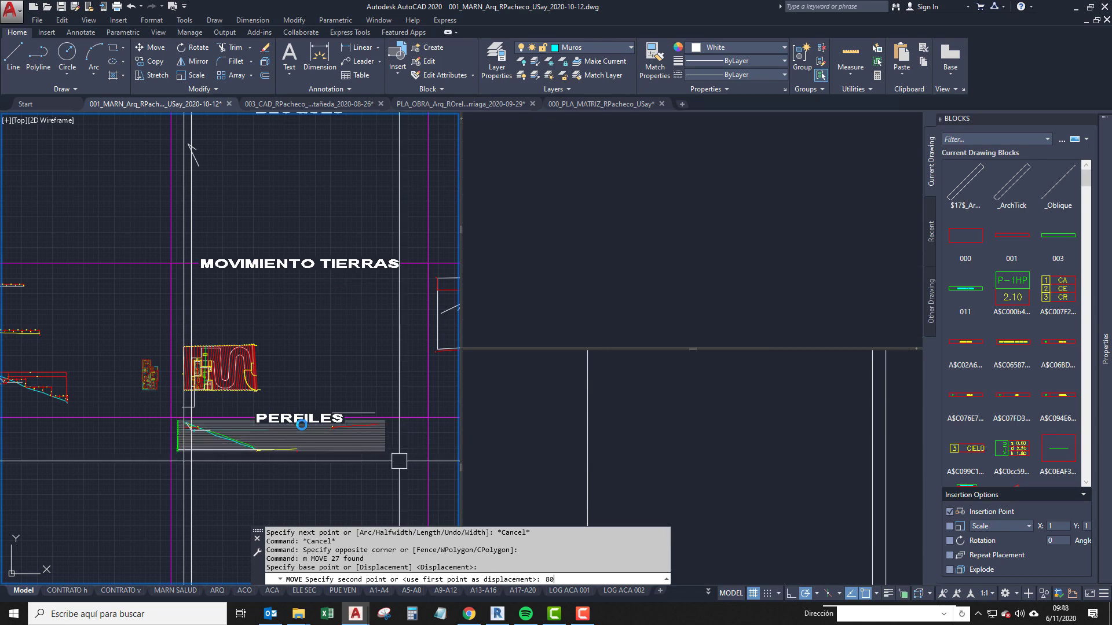
# Erase the L-shaped Movimiento Tierras polyline hanging between the site plan and the section.
pyautogui.moveTo(219, 457); pyautogui.dragTo(287, 429, button='middle')
pyautogui.scroll(4, 256, 393)
pyautogui.click(283, 309)
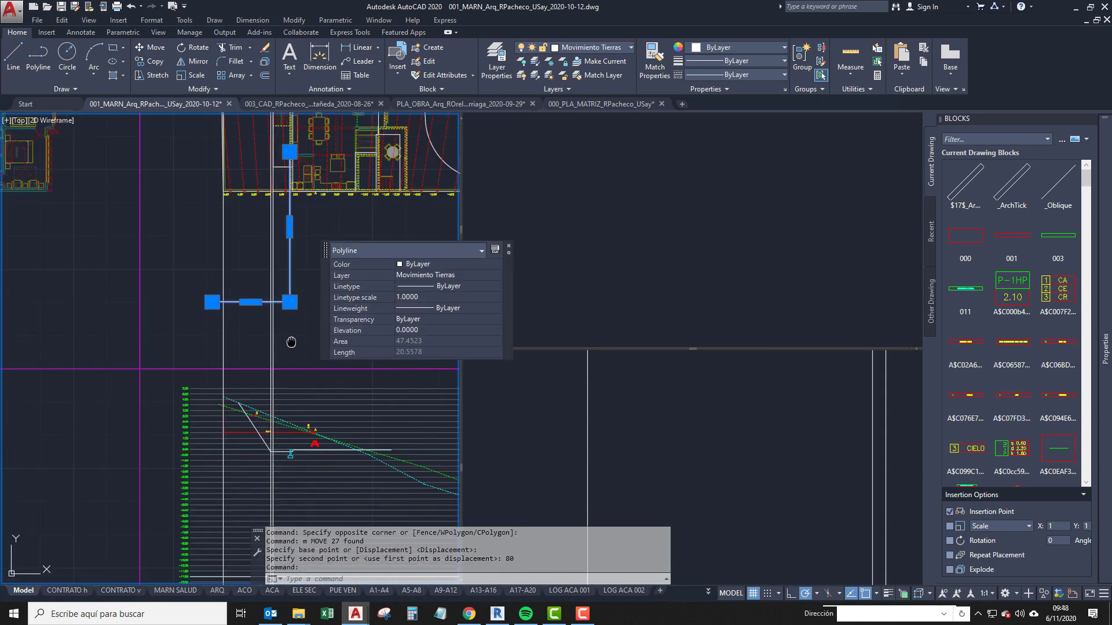
pyautogui.scroll(-2, 278, 406)
pyautogui.write('e')
pyautogui.press('Return')
pyautogui.scroll(3, 267, 481)
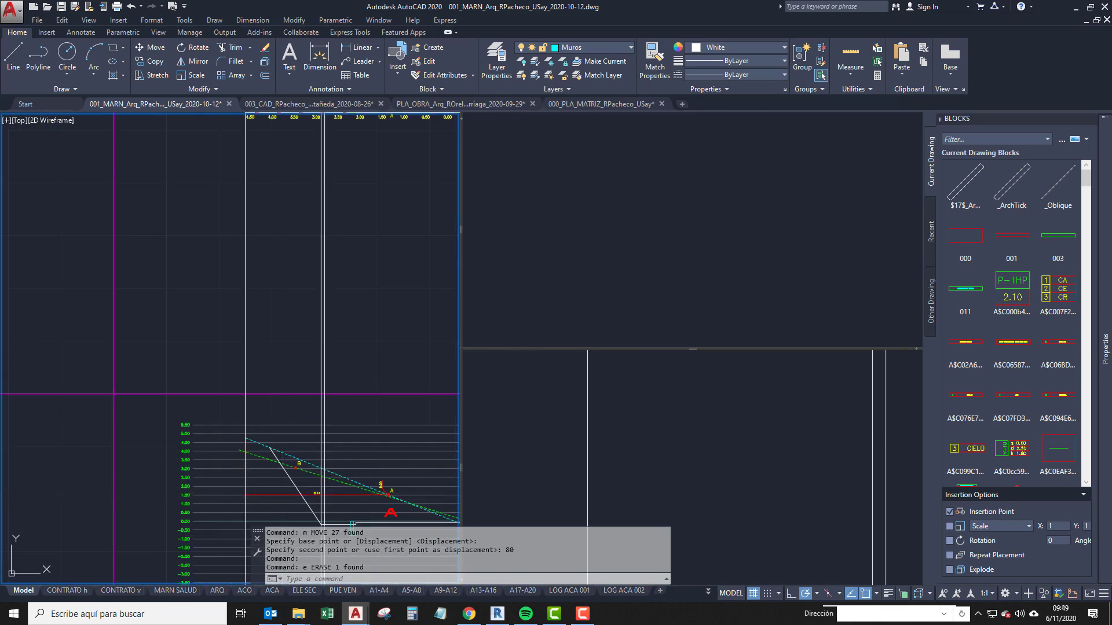
# Draw a vertical polyline from the top of the excavation slope at the cyan profile to the site plan's lower boundary.
pyautogui.click(651, 429)
pyautogui.scroll(-10, 650, 429)
pyautogui.moveTo(646, 436); pyautogui.dragTo(640, 407, button='middle')
pyautogui.moveTo(646, 496); pyautogui.dragTo(635, 408, button='middle')
pyautogui.scroll(10, 637, 440)
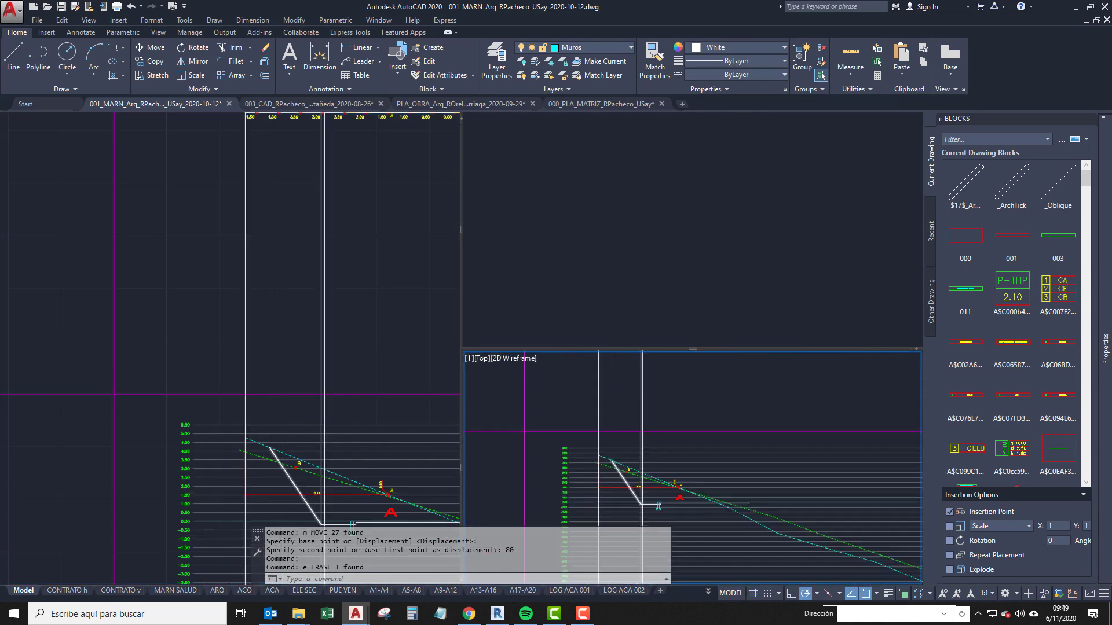
pyautogui.scroll(2, 585, 448)
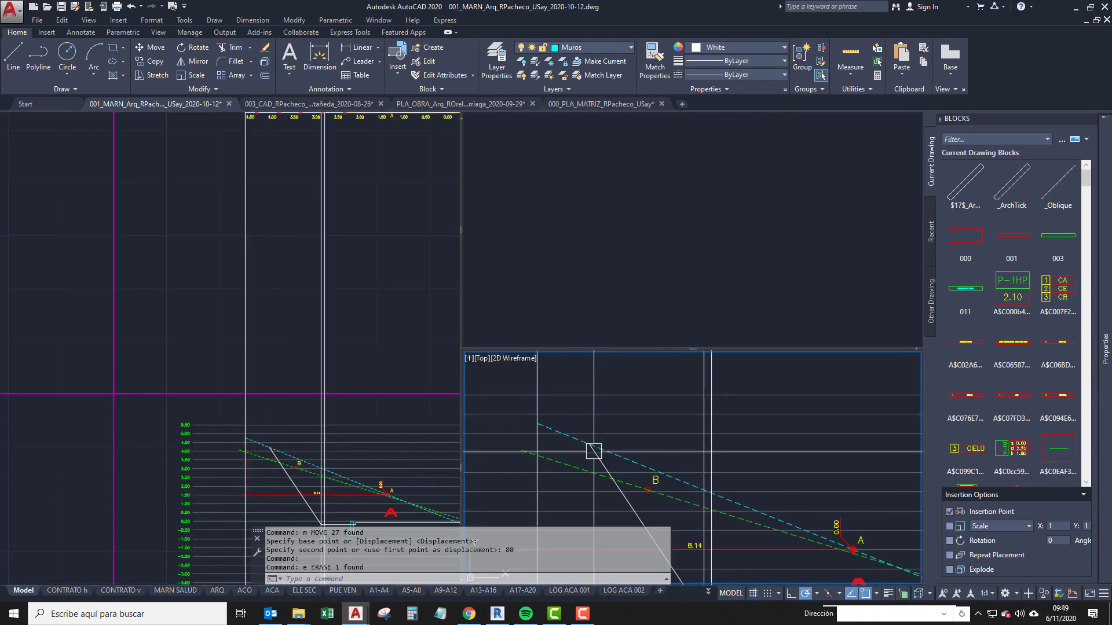
pyautogui.write('pl')
pyautogui.press('Return')
pyautogui.click(590, 446)
pyautogui.click(365, 391)
pyautogui.scroll(-4, 342, 365)
pyautogui.moveTo(316, 324); pyautogui.dragTo(318, 412, button='middle')
pyautogui.scroll(8, 318, 371)
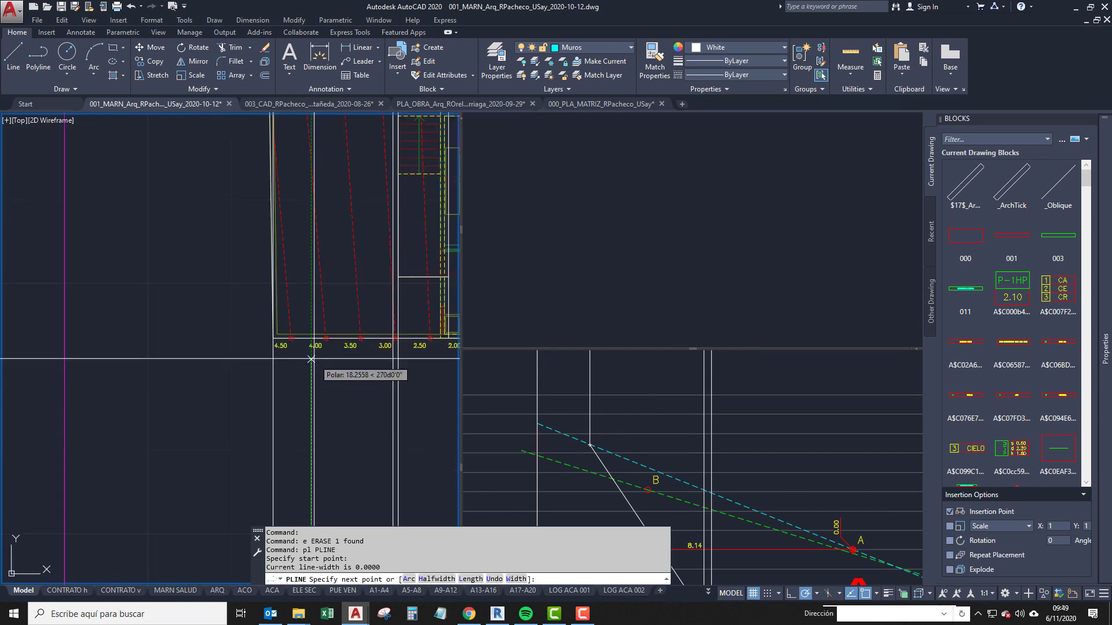
pyautogui.click(312, 310)
pyautogui.press('Return')
pyautogui.scroll(-7, 321, 369)
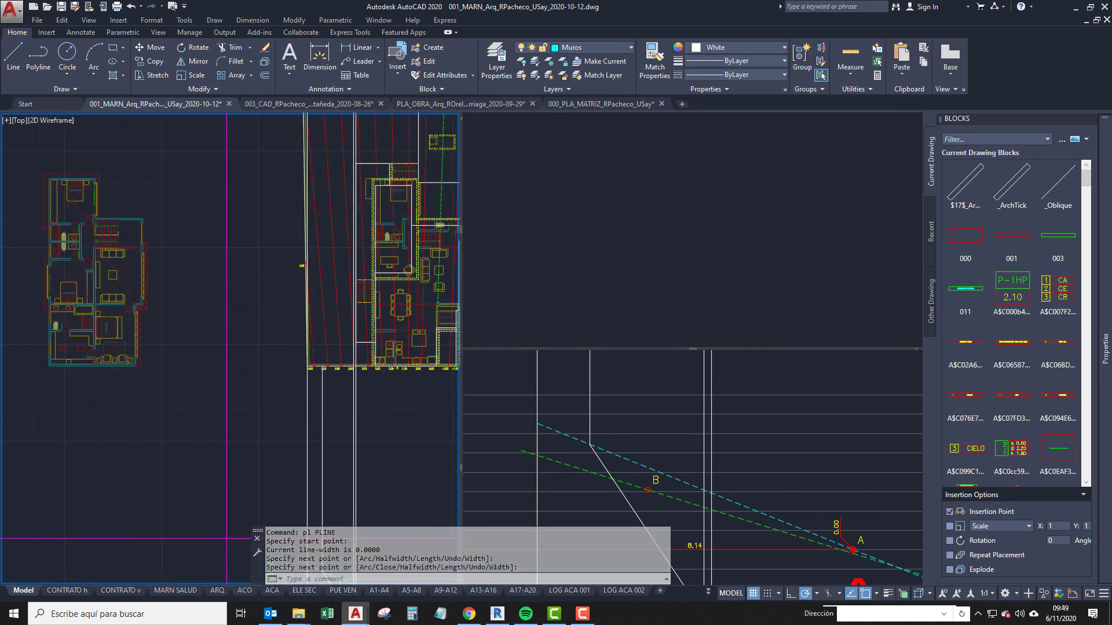
# Draw a vertical polyline from the slope's intersection with the green dashed profile to the site plan's upper boundary.
pyautogui.click(605, 464)
pyautogui.moveTo(606, 464); pyautogui.dragTo(560, 428, button='middle')
pyautogui.scroll(5, 570, 449)
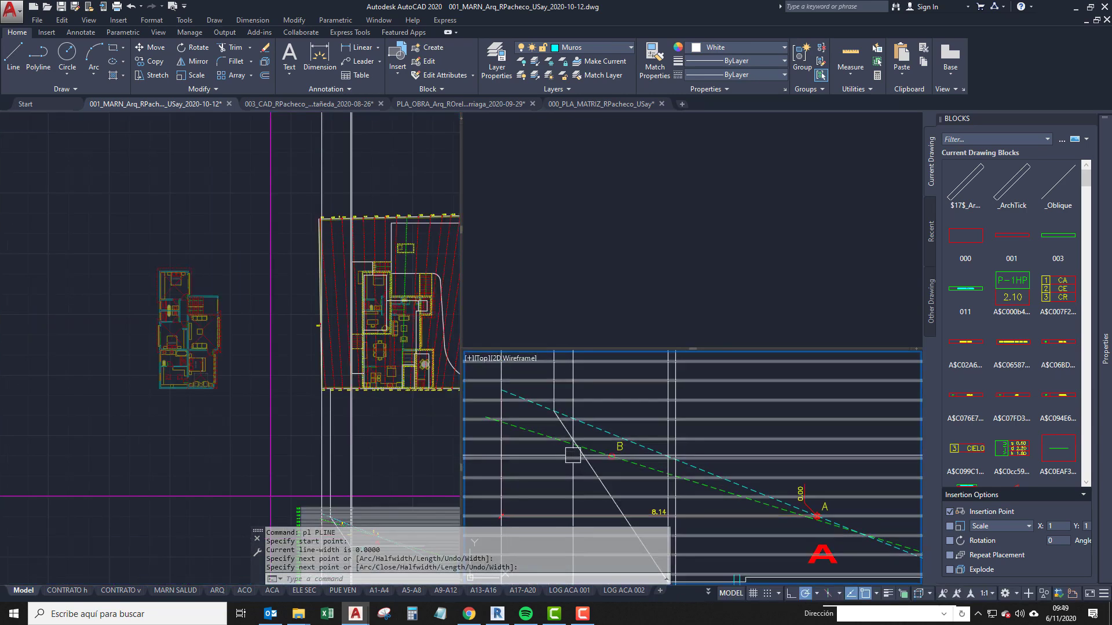
pyautogui.write('pl')
pyautogui.press('Return')
pyautogui.click(567, 441)
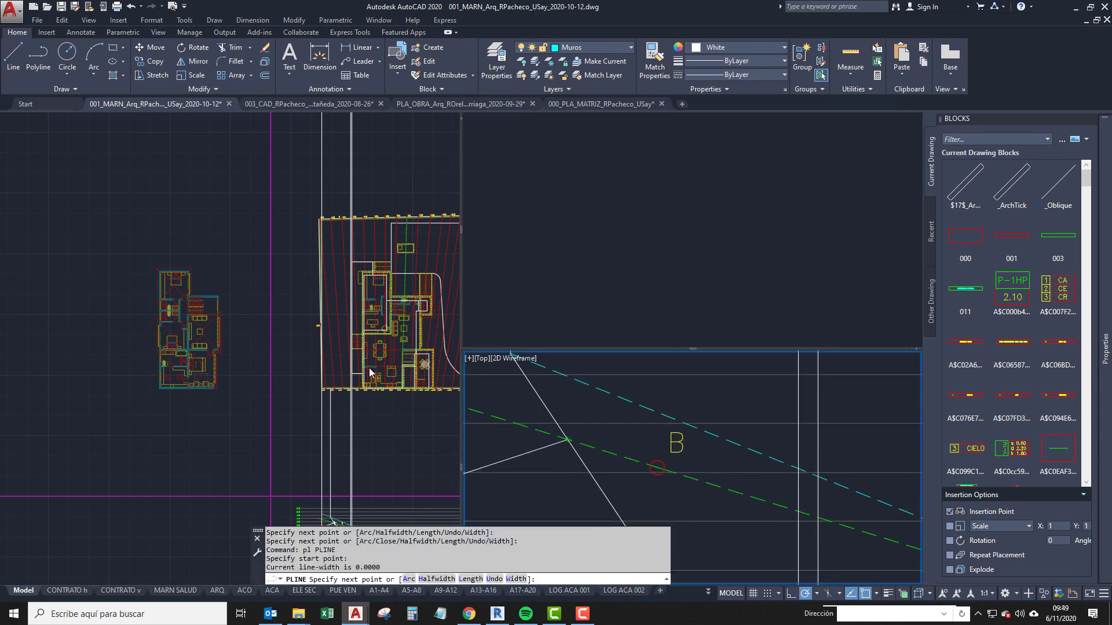
pyautogui.click(362, 293)
pyautogui.scroll(5, 359, 290)
pyautogui.scroll(5, 358, 284)
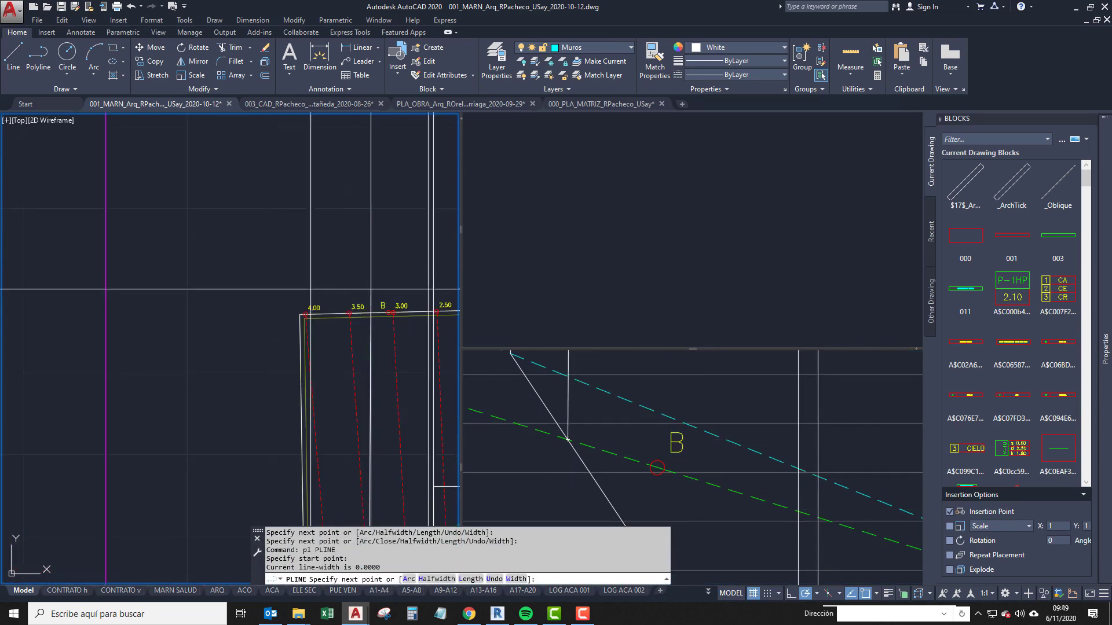
pyautogui.click(363, 304)
pyautogui.press('Return')
pyautogui.scroll(-2, 340, 332)
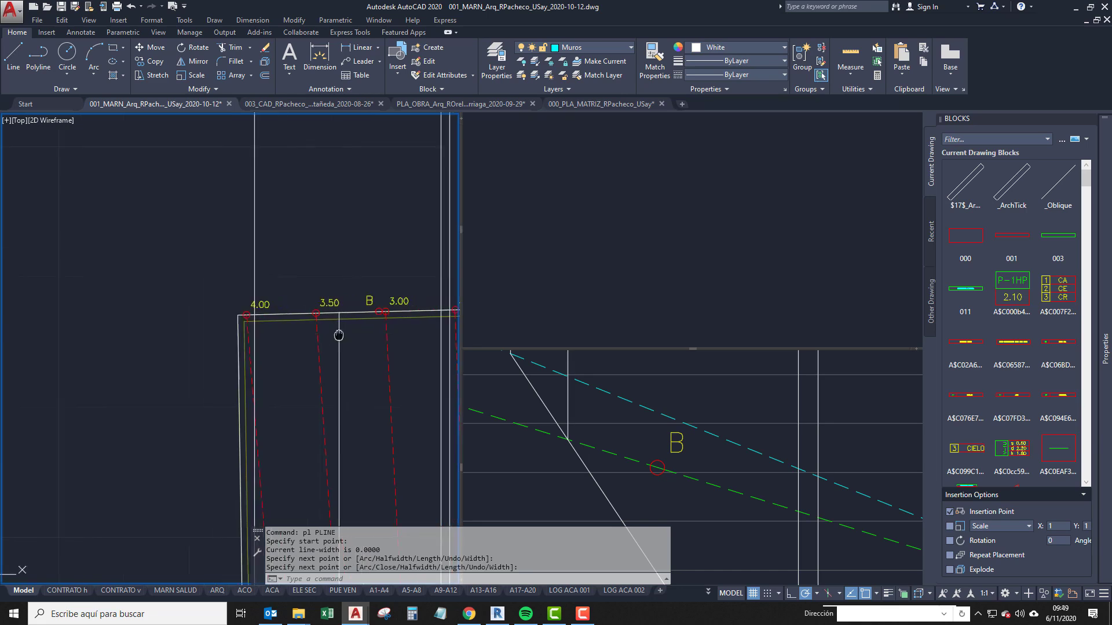
# Draw the slope's crest line in plan as a polyline joining the projected points on the upper and lower boundaries.
pyautogui.scroll(2, 342, 333)
pyautogui.write('pl')
pyautogui.press('Return')
pyautogui.click(364, 304)
pyautogui.scroll(-6, 325, 405)
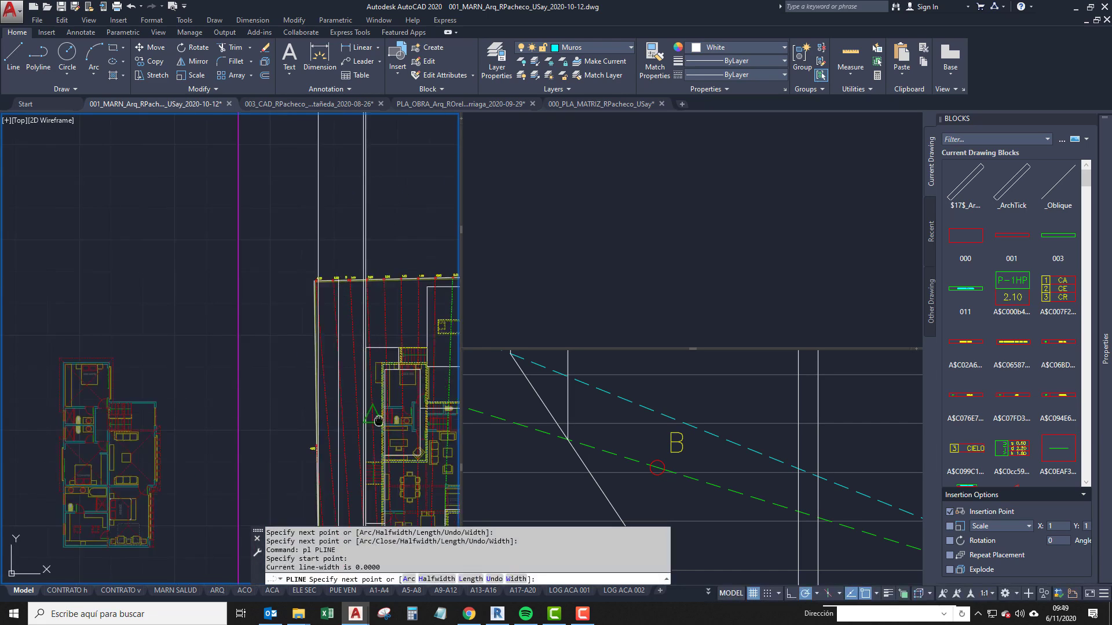
pyautogui.scroll(3, 339, 401)
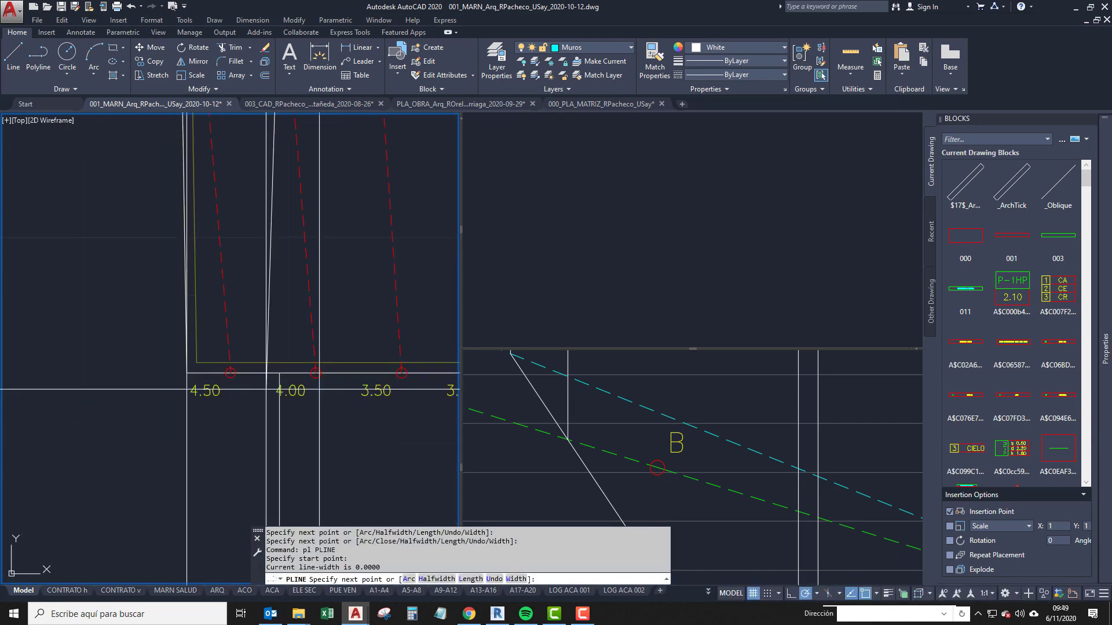
pyautogui.click(280, 373)
pyautogui.press('Return')
pyautogui.scroll(-1, 323, 421)
pyautogui.scroll(3, 302, 393)
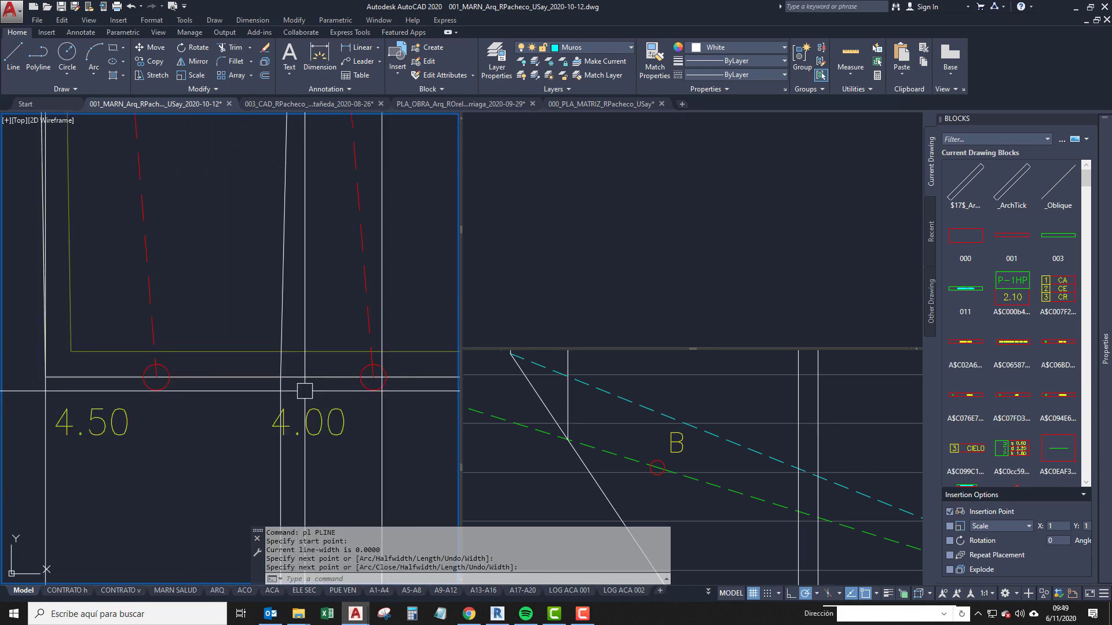
# Erase the two vertical projection polylines that run from the section's slope up to the site plan.
pyautogui.scroll(-3, 329, 429)
pyautogui.click(365, 467)
pyautogui.click(303, 485)
pyautogui.write('e')
pyautogui.press('Return')
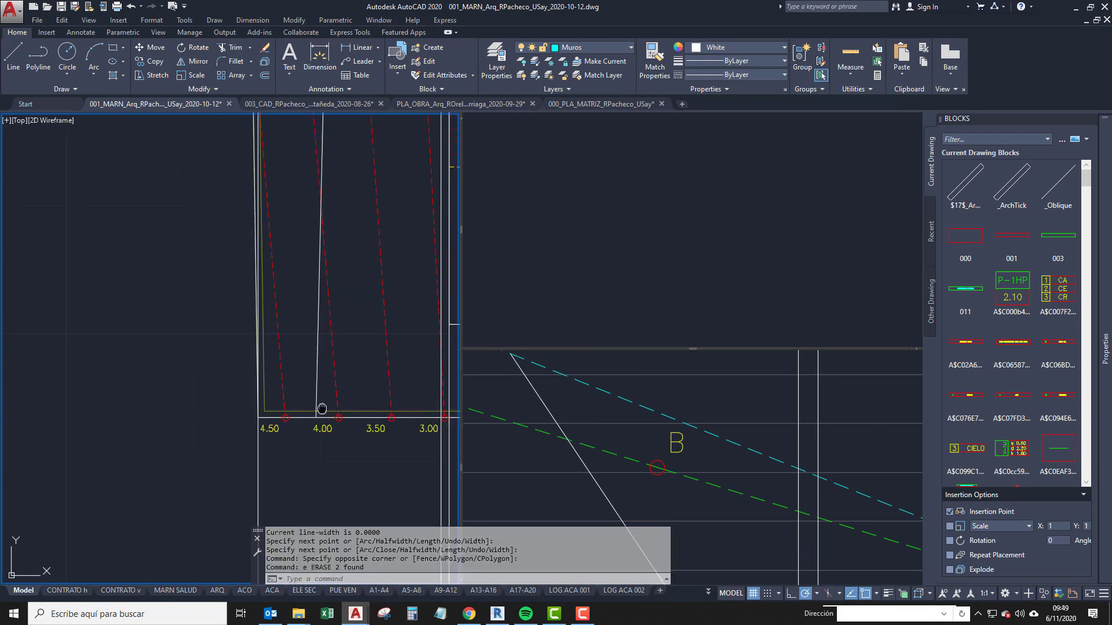
pyautogui.moveTo(318, 410)
pyautogui.mouseDown(button='middle')
pyautogui.moveTo(305, 452)
pyautogui.moveTo(317, 435)
pyautogui.mouseUp(button='middle')
pyautogui.press('Escape')
pyautogui.press('Escape')
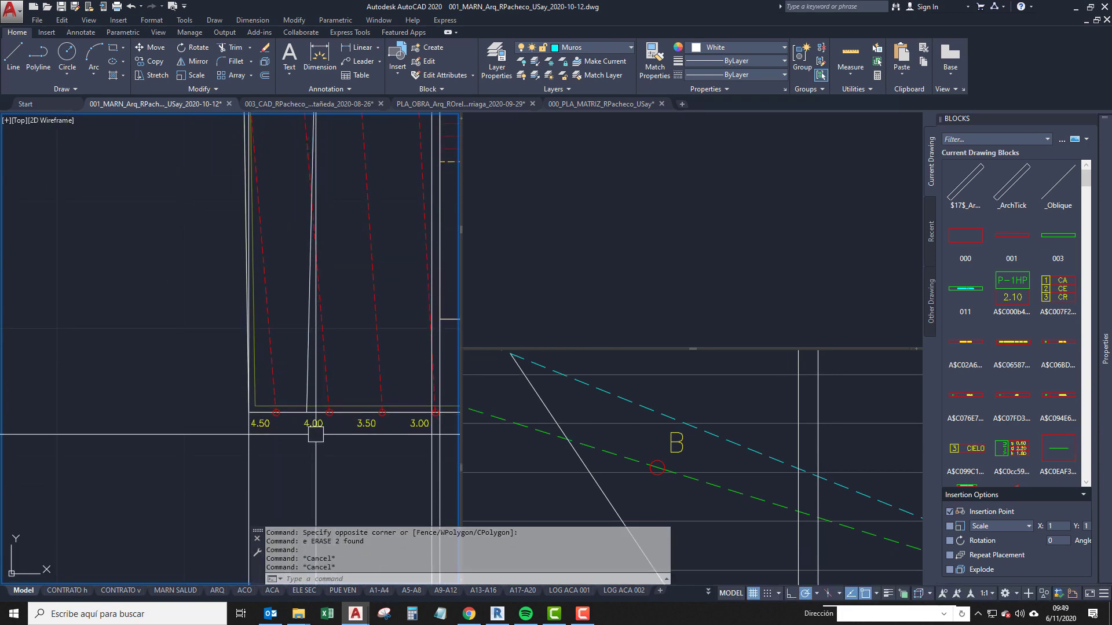
pyautogui.write('pl')
pyautogui.press('Return')
pyautogui.click(544, 455)
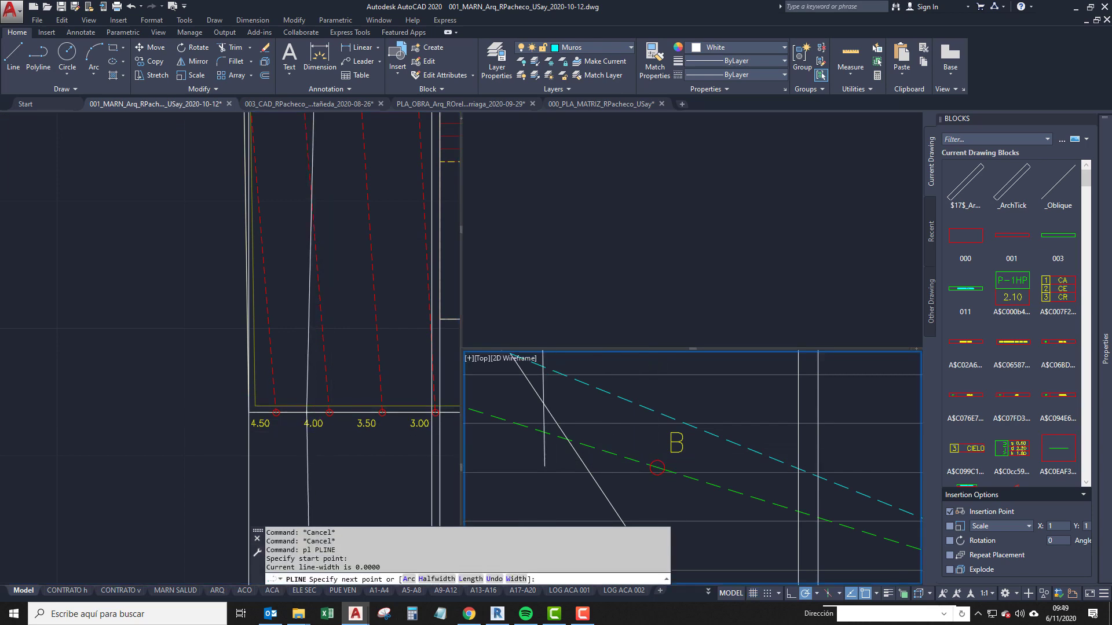
pyautogui.scroll(-2, 610, 456)
pyautogui.scroll(2, 578, 452)
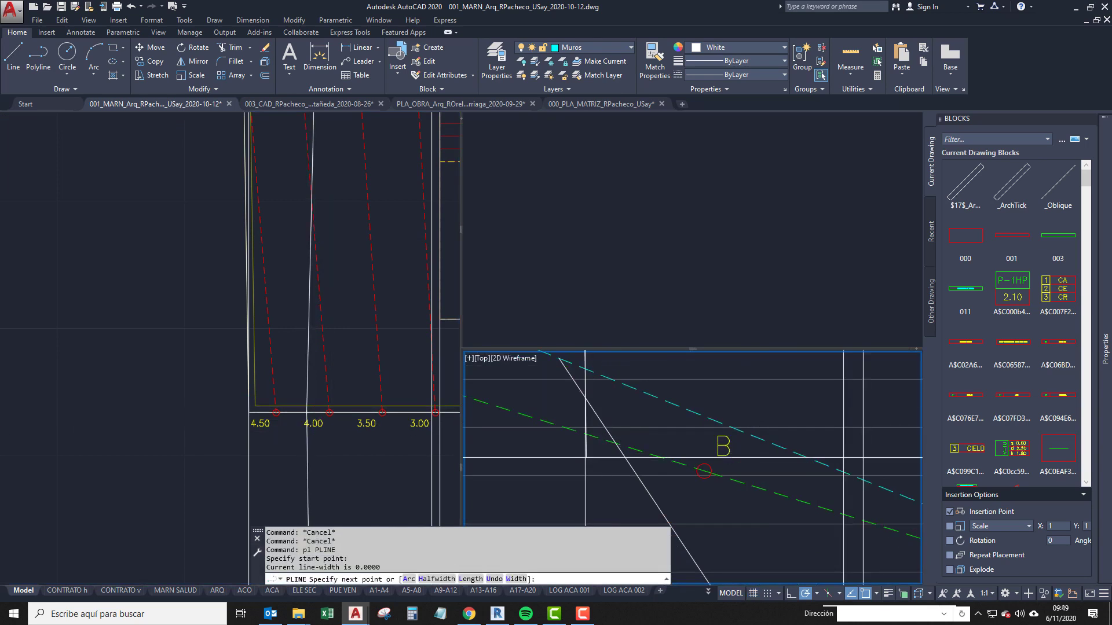
pyautogui.scroll(-2, 579, 452)
pyautogui.moveTo(563, 450)
pyautogui.mouseDown(button='middle')
pyautogui.moveTo(561, 462)
pyautogui.moveTo(545, 437)
pyautogui.moveTo(579, 459)
pyautogui.mouseUp(button='middle')
pyautogui.scroll(3, 566, 431)
pyautogui.click(581, 420)
pyautogui.press('Return')
pyautogui.scroll(-2, 542, 466)
pyautogui.click(557, 407)
pyautogui.write('e')
pyautogui.press('Return')
# Project the slope's intersection with the green dashed profile again as a vertical polyline up to the plan's upper boundary.
pyautogui.scroll(2, 586, 461)
pyautogui.write('pl')
pyautogui.press('Return')
pyautogui.click(624, 445)
pyautogui.click(382, 402)
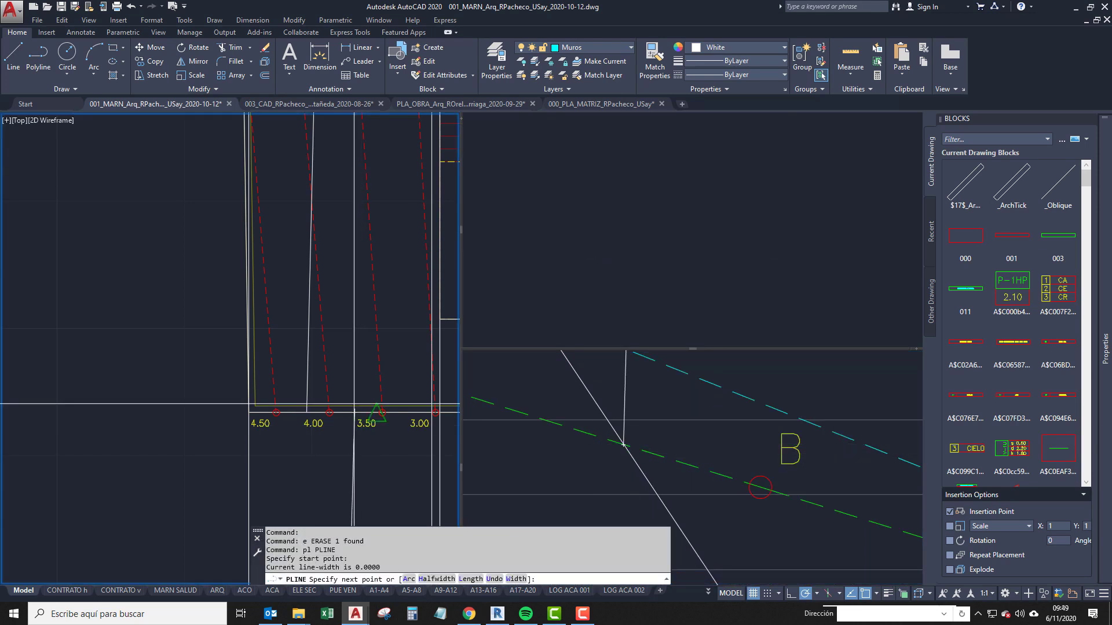
pyautogui.scroll(-2, 381, 405)
pyautogui.moveTo(378, 119); pyautogui.dragTo(376, 415, button='middle')
pyautogui.scroll(2, 376, 320)
pyautogui.scroll(5, 370, 376)
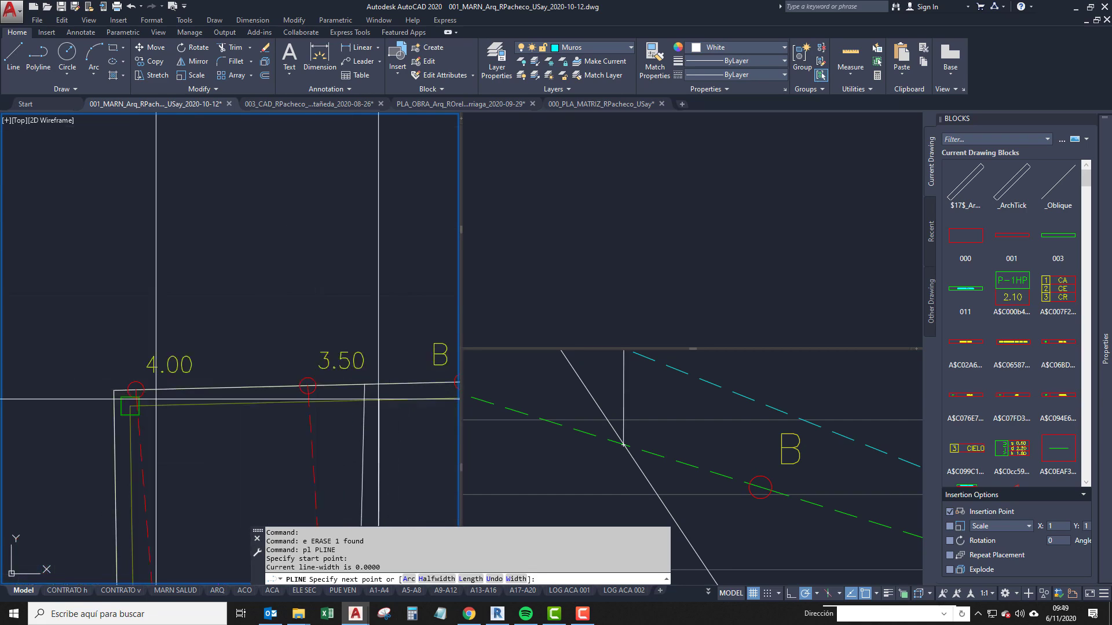
pyautogui.click(350, 365)
pyautogui.press('Return')
# Erase the repeated vertical projection polyline beside the slope's crest line.
pyautogui.scroll(-4, 360, 488)
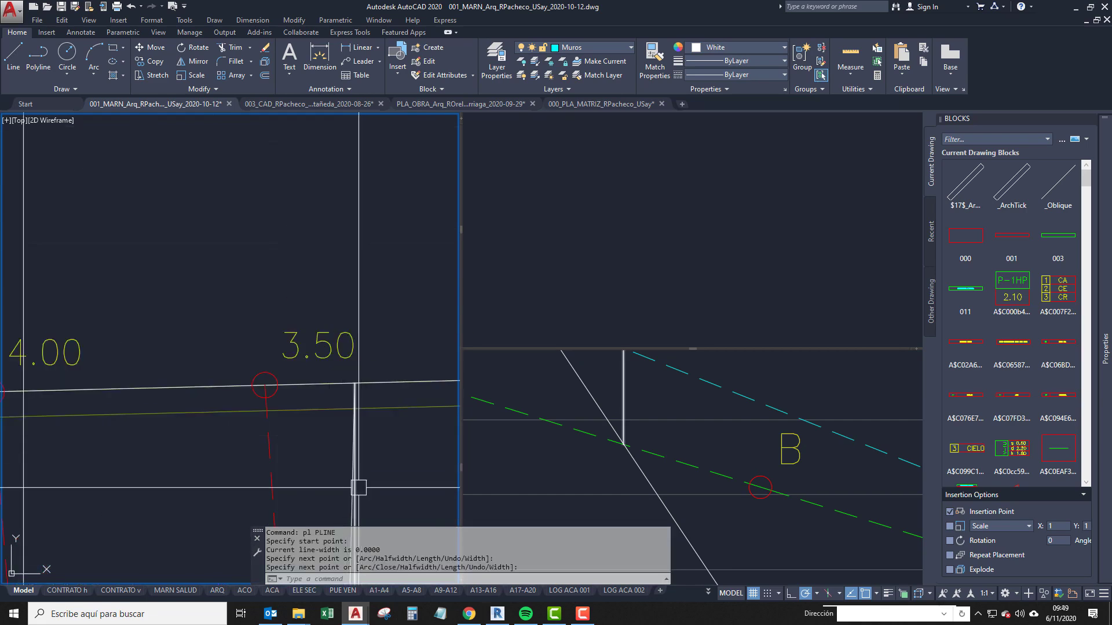
pyautogui.scroll(6, 355, 467)
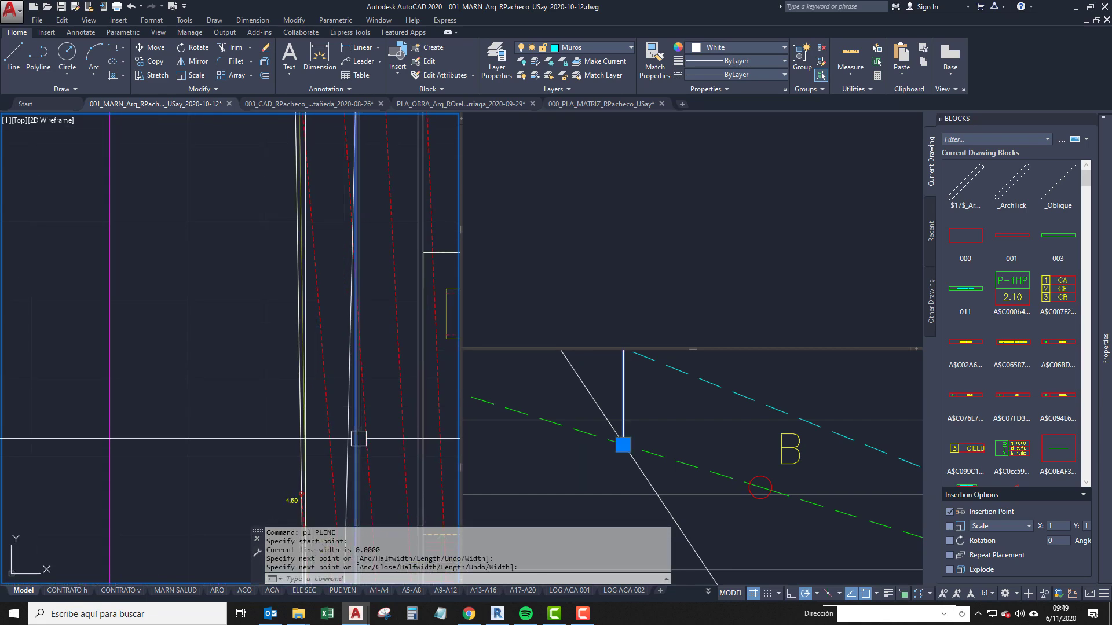
pyautogui.write('e')
pyautogui.press('Return')
pyautogui.scroll(-5, 320, 437)
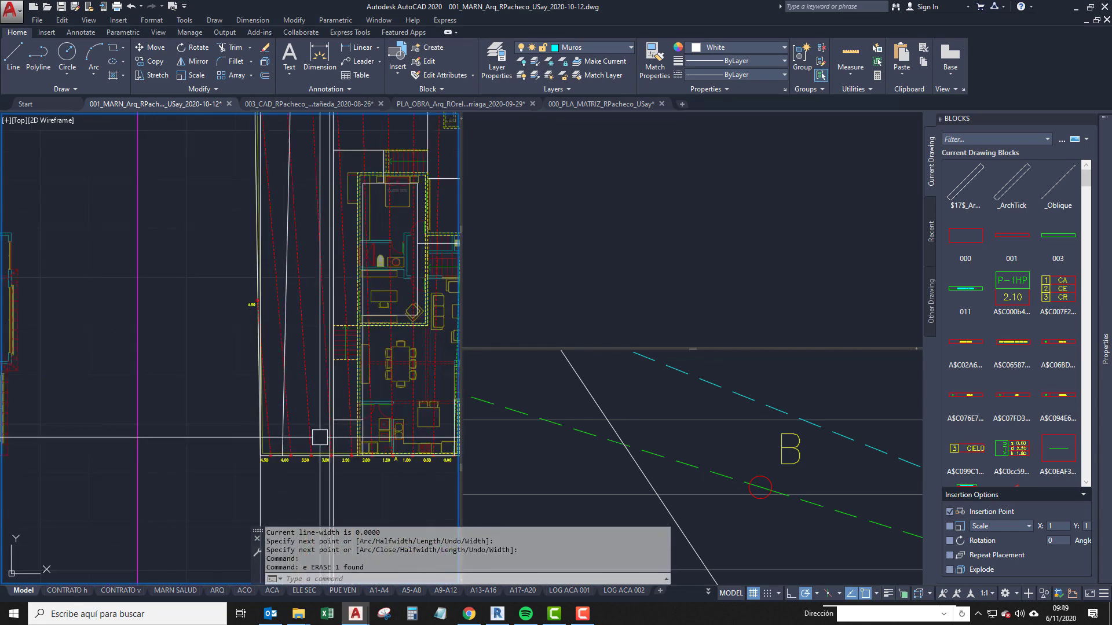
# Erase the vertical construction line running along the excavation outline's edge, keeping the neighbouring slope-foot projection line.
pyautogui.moveTo(320, 437)
pyautogui.mouseDown(button='middle')
pyautogui.moveTo(316, 397)
pyautogui.moveTo(330, 434)
pyautogui.moveTo(299, 439)
pyautogui.mouseUp(button='middle')
pyautogui.scroll(5, 330, 438)
pyautogui.click(326, 359)
pyautogui.write('e')
pyautogui.press('Return')
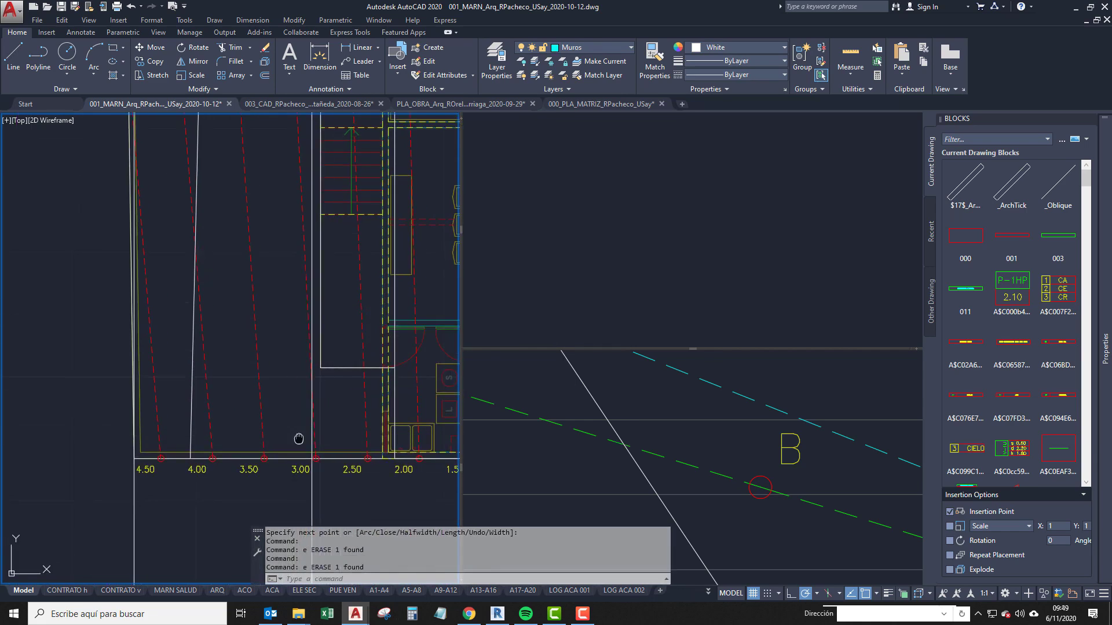
# Trace the slope-foot projection line across the site plan with a vertical polyline starting at the plan's lower boundary.
pyautogui.scroll(4, 324, 472)
pyautogui.write('pl')
pyautogui.press('Return')
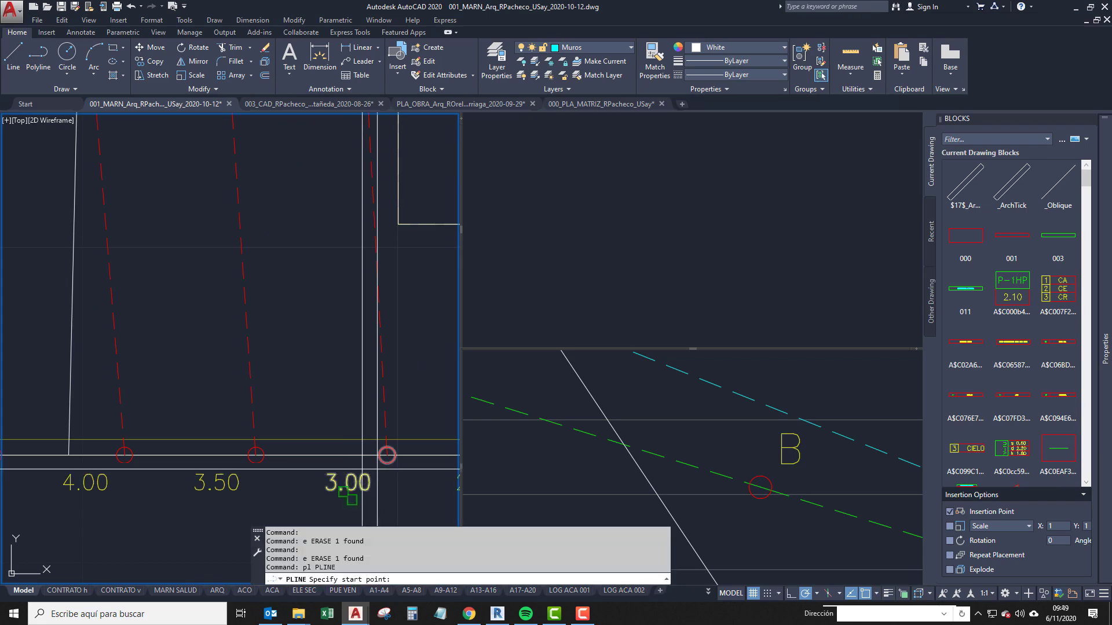
pyautogui.scroll(-5, 387, 455)
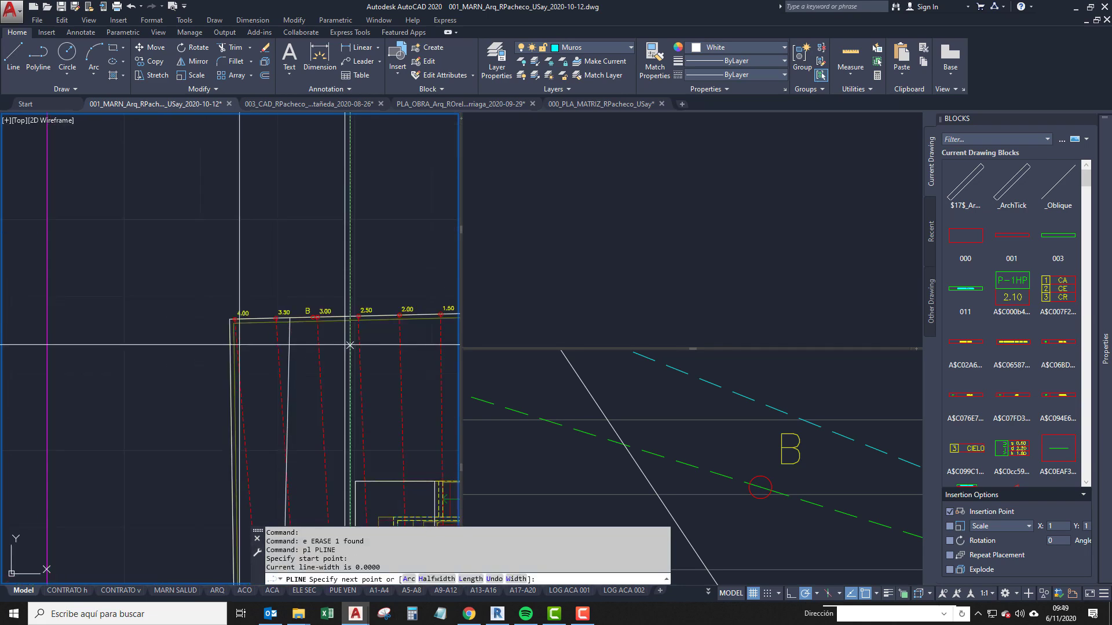
pyautogui.press('Return')
# Erase the two long vertical projection polylines that run past the plan's upper boundary.
pyautogui.scroll(-4, 330, 364)
pyautogui.moveTo(327, 343); pyautogui.dragTo(324, 313, button='middle')
pyautogui.click(367, 226)
pyautogui.click(291, 236)
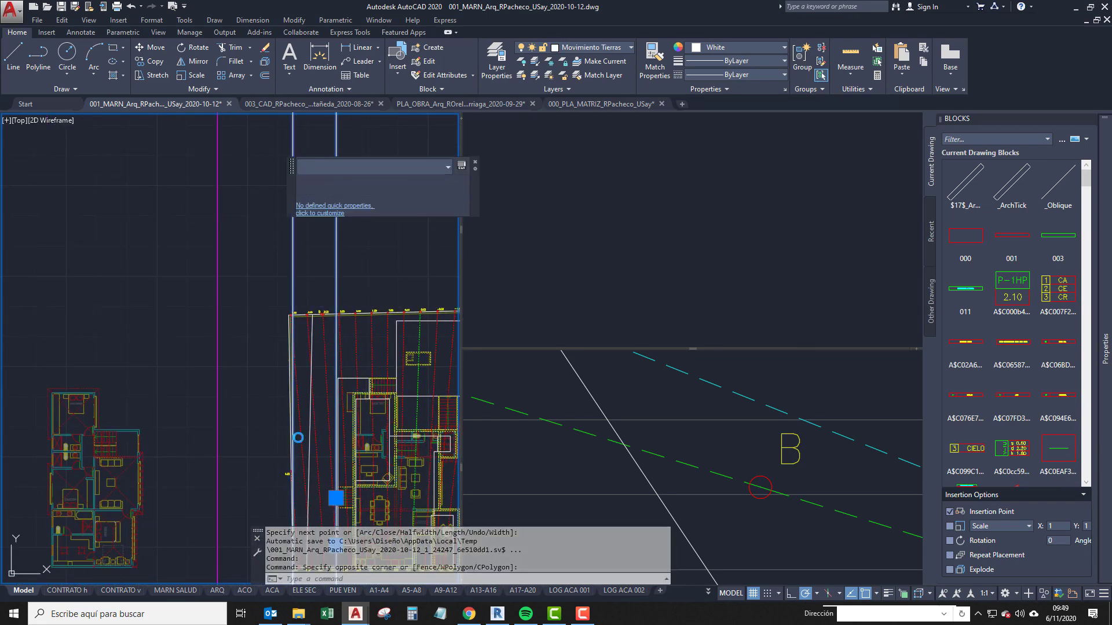
pyautogui.write('e')
pyautogui.press('Return')
# Extend the vertical slope-foot line to the plan's upper boundary.
pyautogui.moveTo(295, 450); pyautogui.dragTo(287, 316, button='middle')
pyautogui.scroll(4, 316, 435)
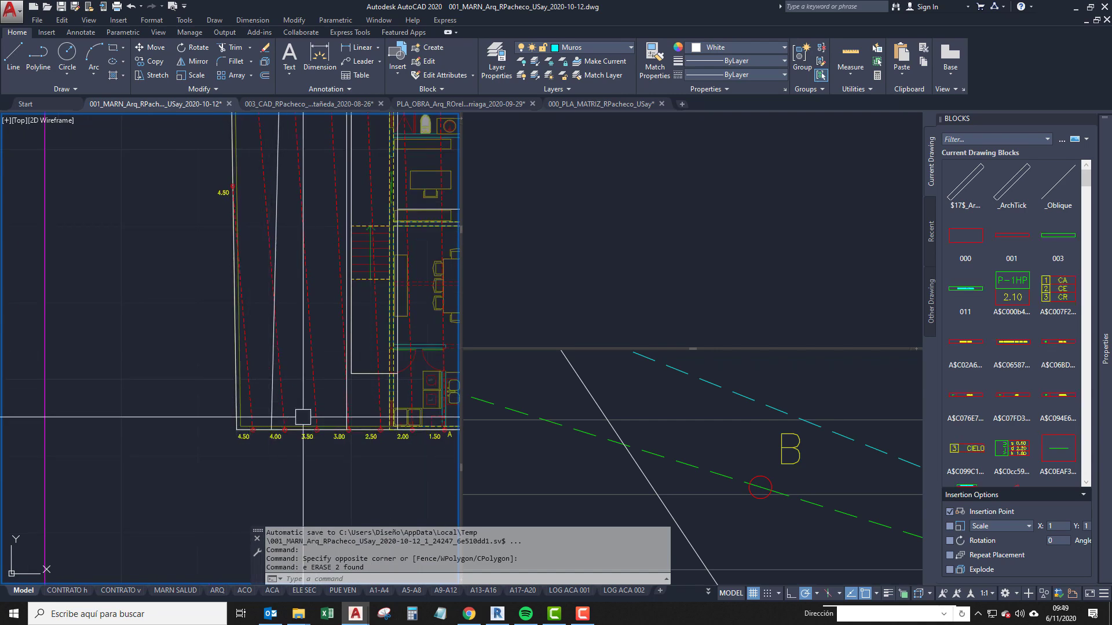
pyautogui.moveTo(303, 429); pyautogui.dragTo(301, 442, button='middle')
pyautogui.scroll(2, 295, 437)
pyautogui.moveTo(386, 412); pyautogui.dragTo(356, 449, button='middle')
pyautogui.scroll(-2, 326, 343)
pyautogui.moveTo(310, 215); pyautogui.dragTo(295, 400, button='middle')
pyautogui.moveTo(259, 197)
pyautogui.mouseDown(button='middle')
pyautogui.moveTo(263, 429)
pyautogui.moveTo(310, 278)
pyautogui.mouseUp(button='middle')
pyautogui.scroll(4, 288, 337)
pyautogui.write('ex')
pyautogui.press('space')
pyautogui.click(301, 327)
pyautogui.press('space')
pyautogui.doubleClick(345, 384)
pyautogui.press('space')
pyautogui.scroll(-8, 312, 397)
pyautogui.scroll(8, 277, 440)
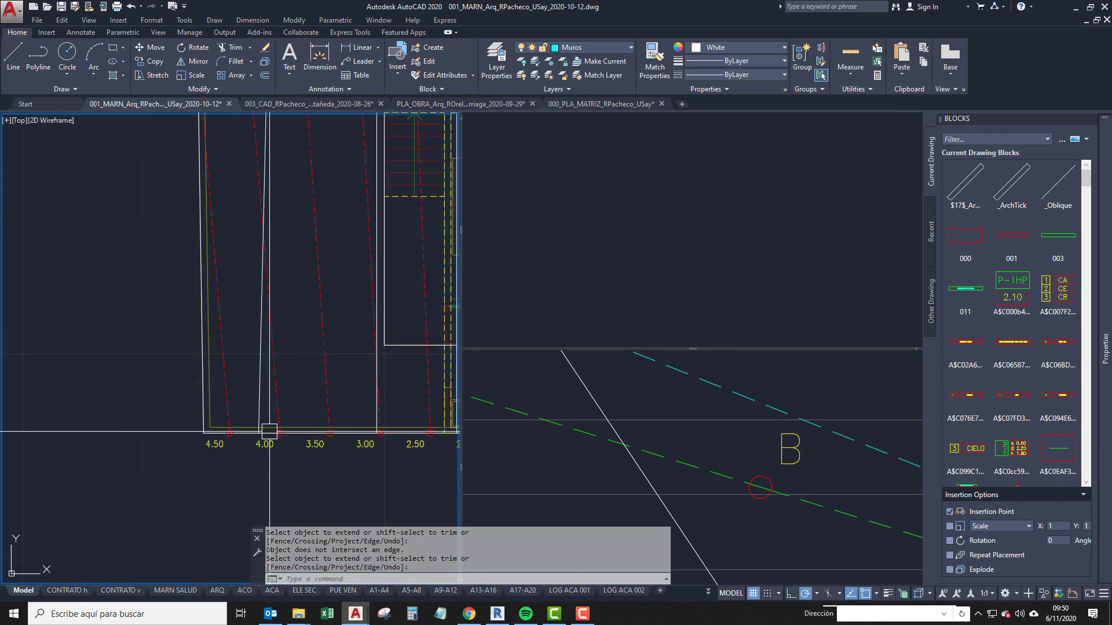
# Examine the lower part of the plan, where the slope's crest and foot lines meet the boundary beside the kitchen.
pyautogui.moveTo(339, 399); pyautogui.dragTo(213, 455, button='middle')
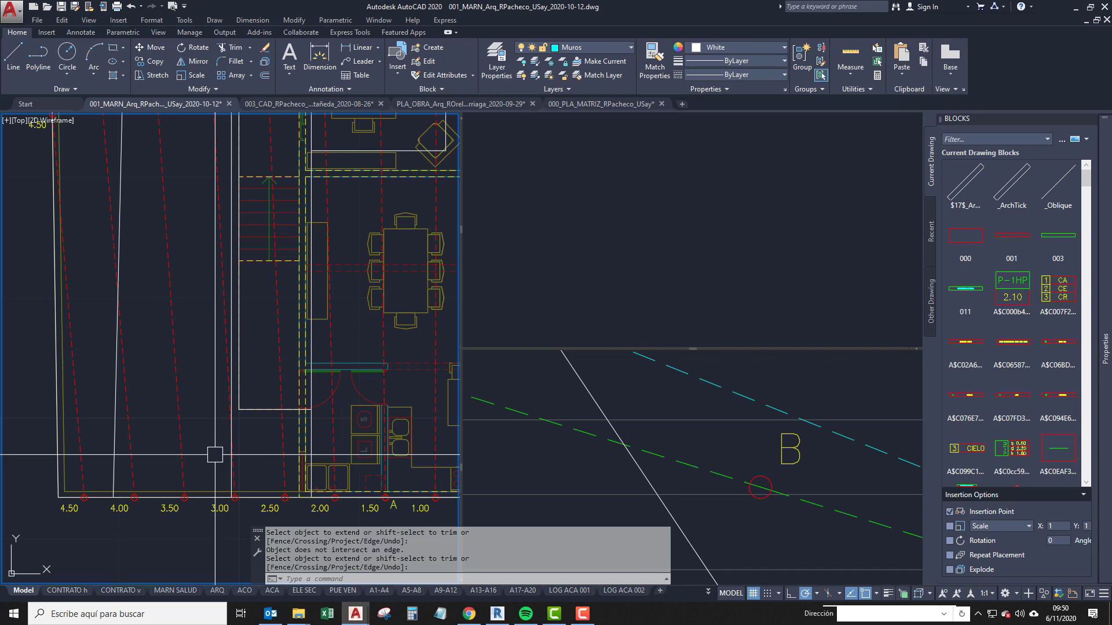
pyautogui.moveTo(272, 405)
pyautogui.mouseDown(button='middle')
pyautogui.moveTo(278, 437)
pyautogui.moveTo(278, 392)
pyautogui.mouseUp(button='middle')
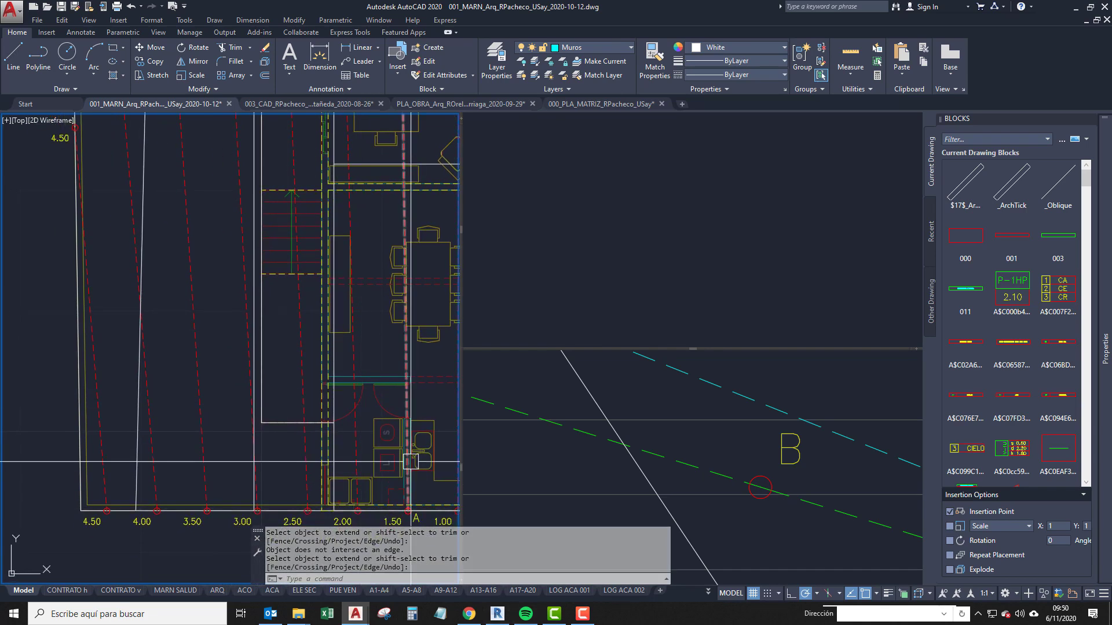
pyautogui.moveTo(370, 370); pyautogui.dragTo(370, 392, button='middle')
pyautogui.moveTo(299, 394); pyautogui.dragTo(333, 366, button='middle')
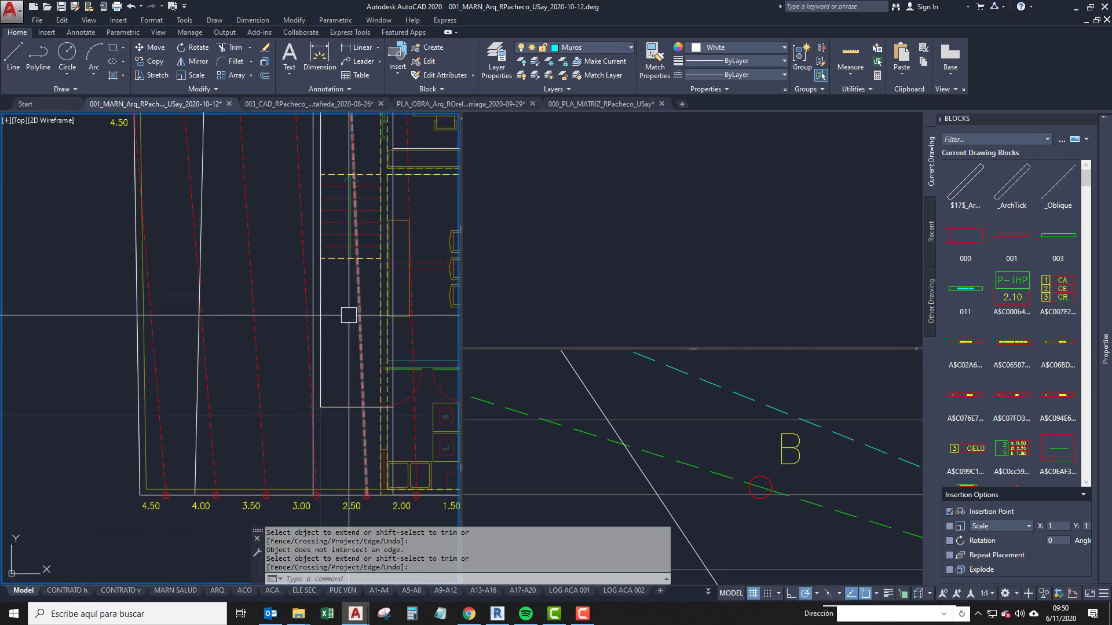
pyautogui.moveTo(348, 315); pyautogui.dragTo(324, 376, button='middle')
pyautogui.moveTo(379, 446); pyautogui.dragTo(320, 391, button='middle')
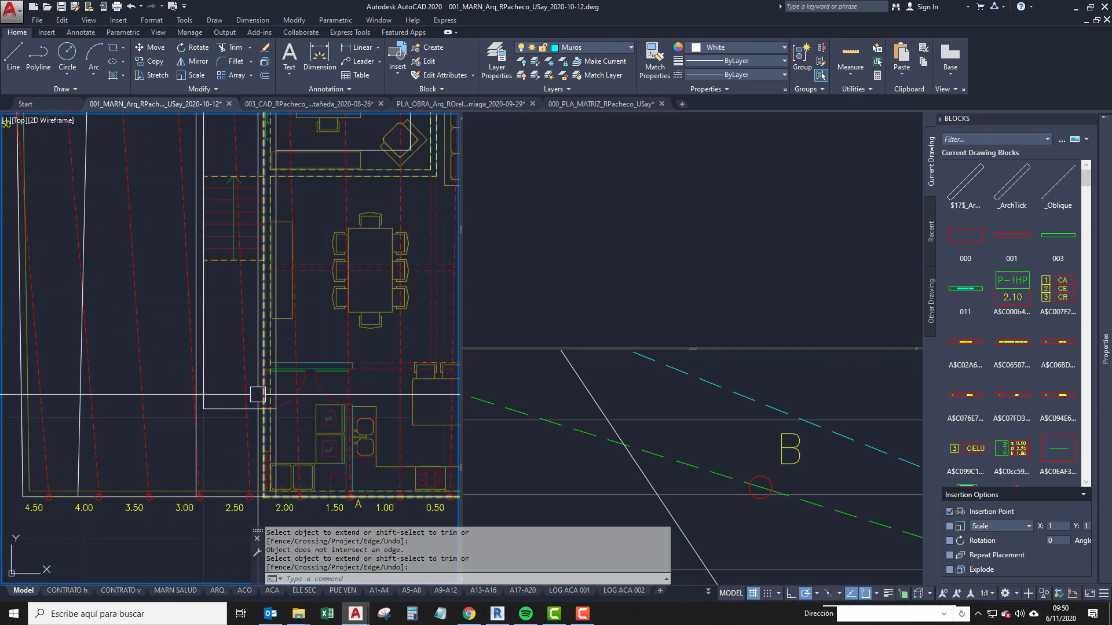
pyautogui.scroll(2, 258, 394)
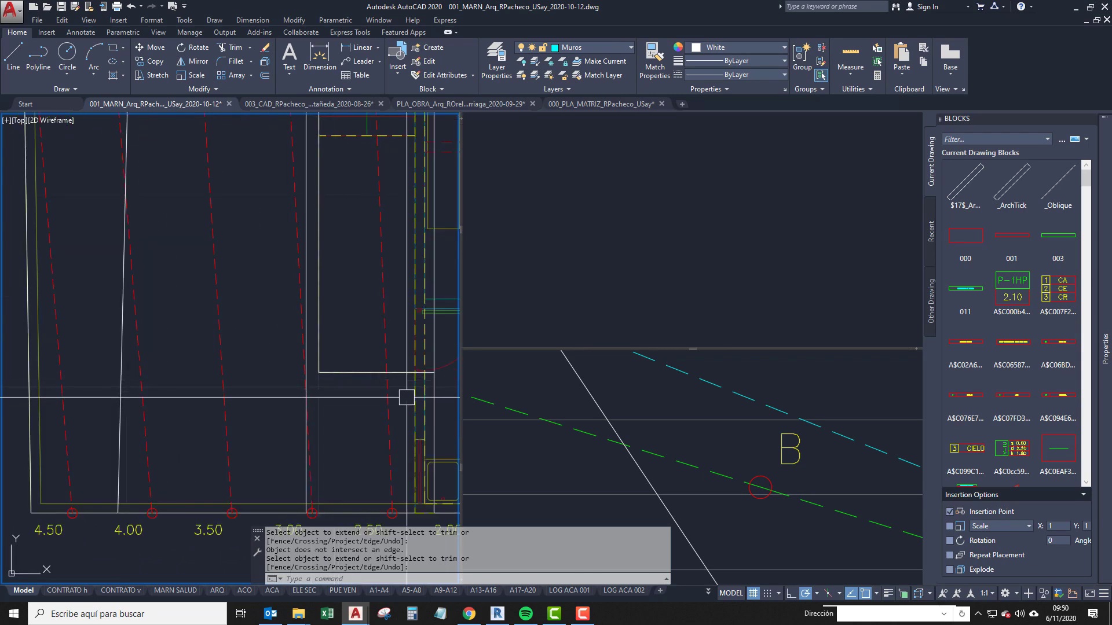
pyautogui.moveTo(359, 404)
pyautogui.mouseDown(button='middle')
pyautogui.moveTo(395, 396)
pyautogui.moveTo(311, 378)
pyautogui.mouseUp(button='middle')
pyautogui.scroll(-2, 226, 301)
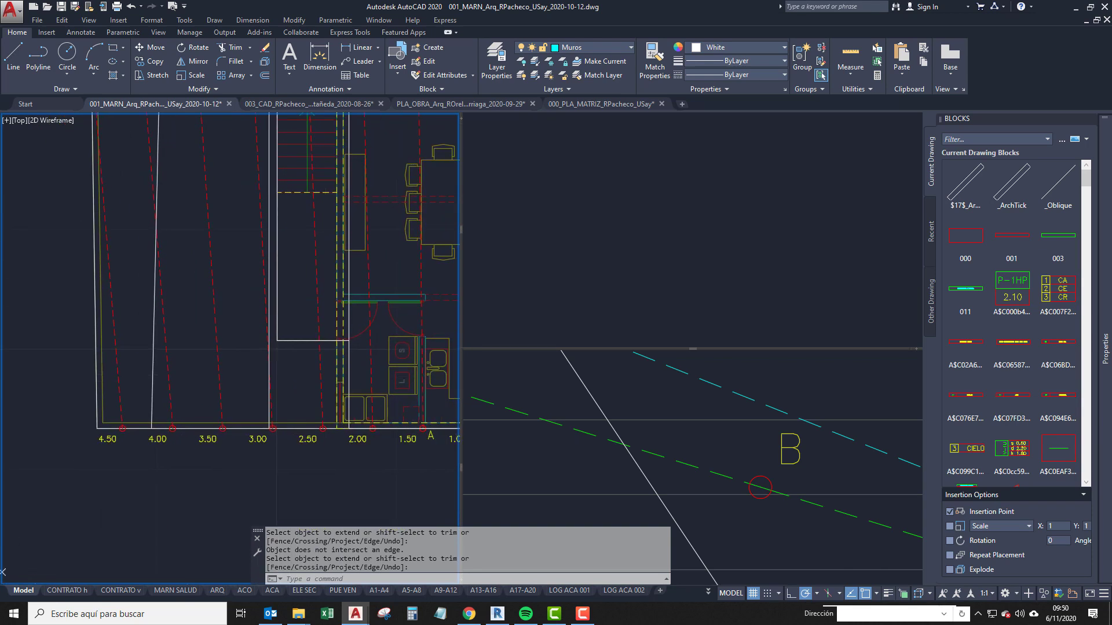
pyautogui.scroll(2, 224, 428)
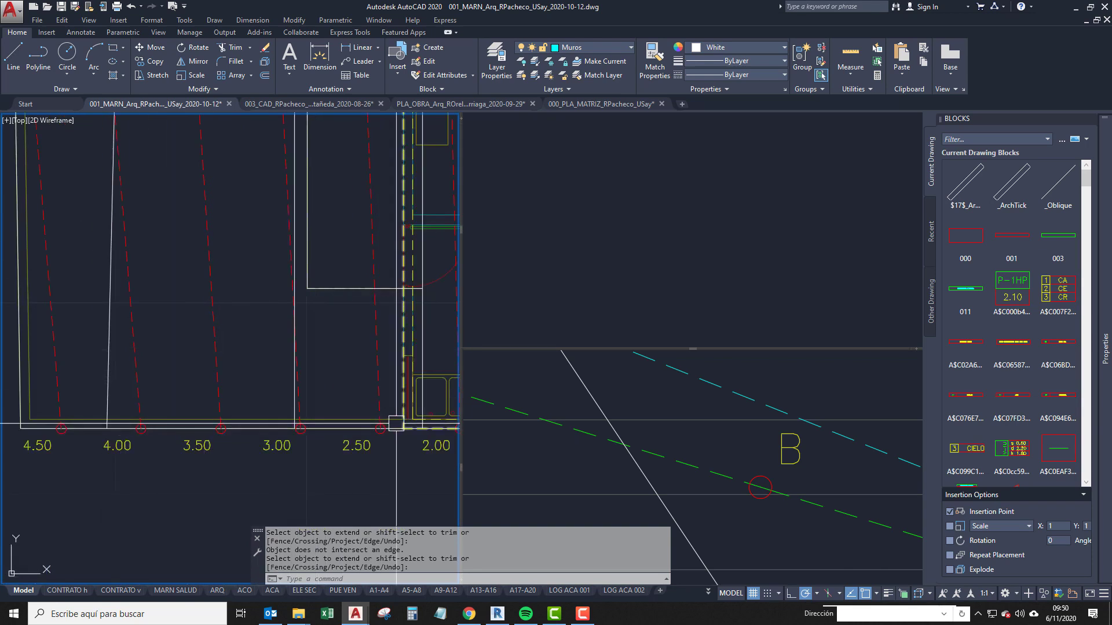
pyautogui.scroll(-2, 139, 427)
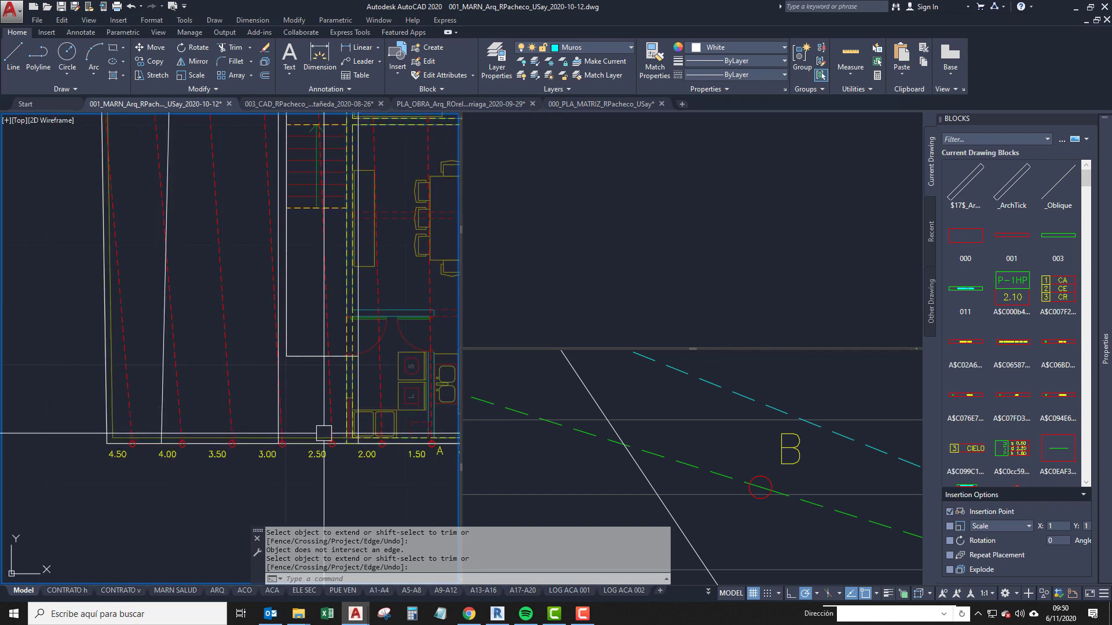
pyautogui.moveTo(324, 433); pyautogui.dragTo(236, 426, button='middle')
pyautogui.scroll(2, 237, 426)
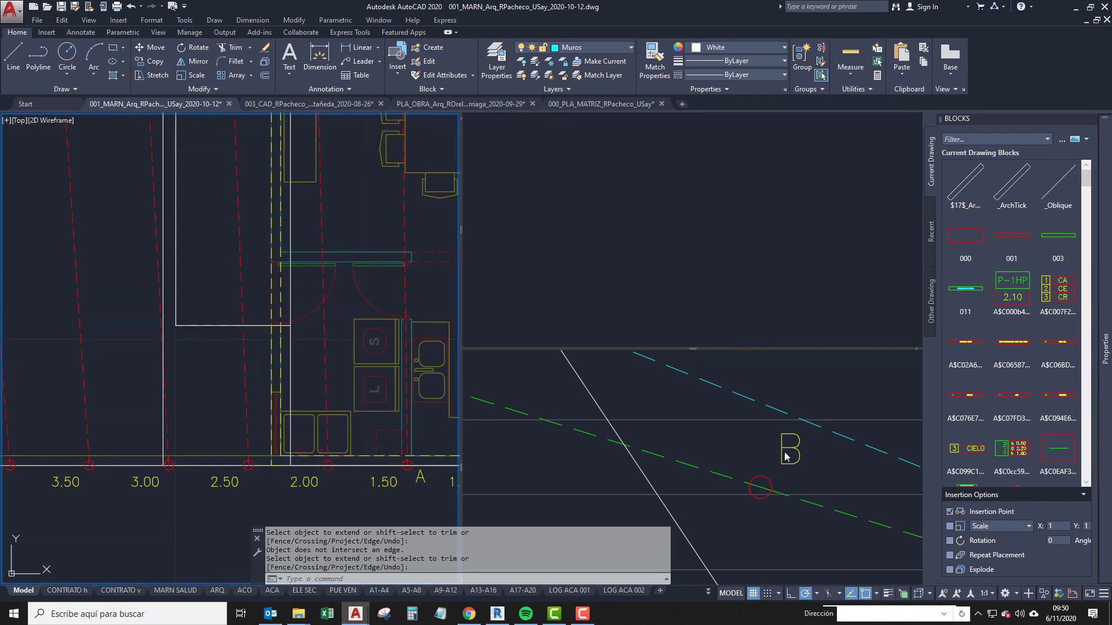
pyautogui.moveTo(296, 387); pyautogui.dragTo(302, 415, button='middle')
pyautogui.scroll(-2, 303, 414)
pyautogui.moveTo(240, 145); pyautogui.dragTo(273, 568, button='middle')
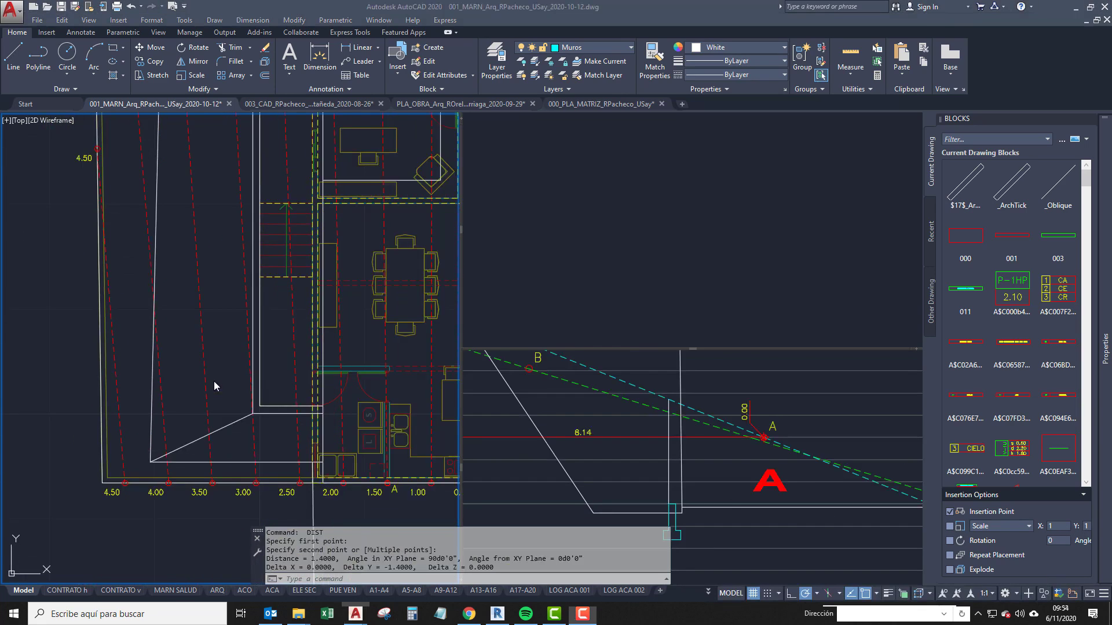
# Measure the vertical distance from the slope crest's lower corner to the plan's lower boundary.
pyautogui.scroll(2, 209, 458)
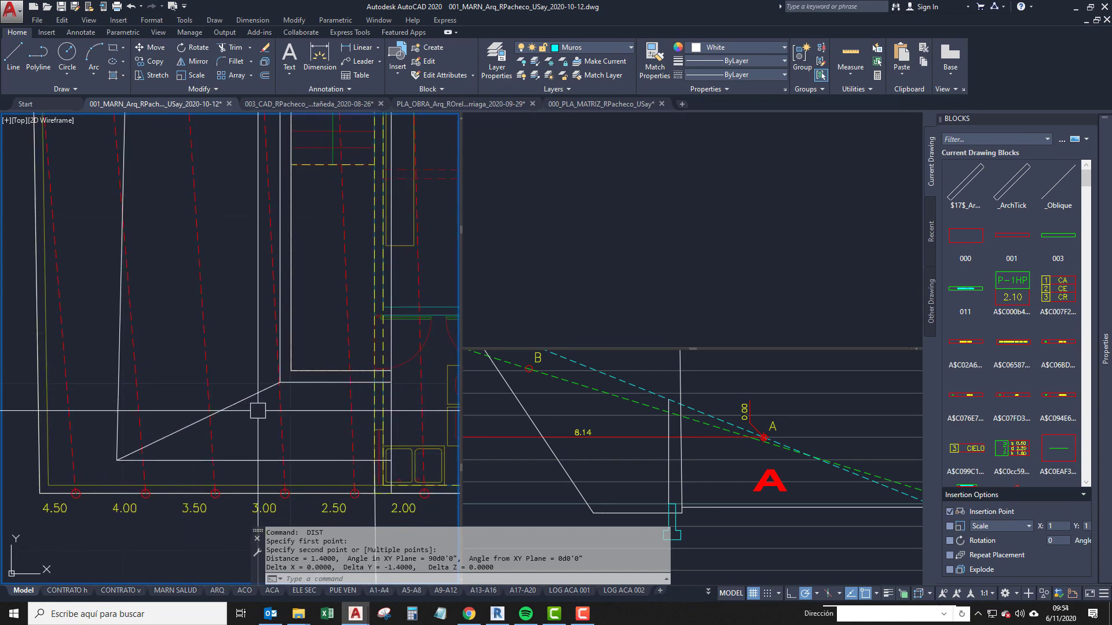
pyautogui.scroll(-2, 258, 411)
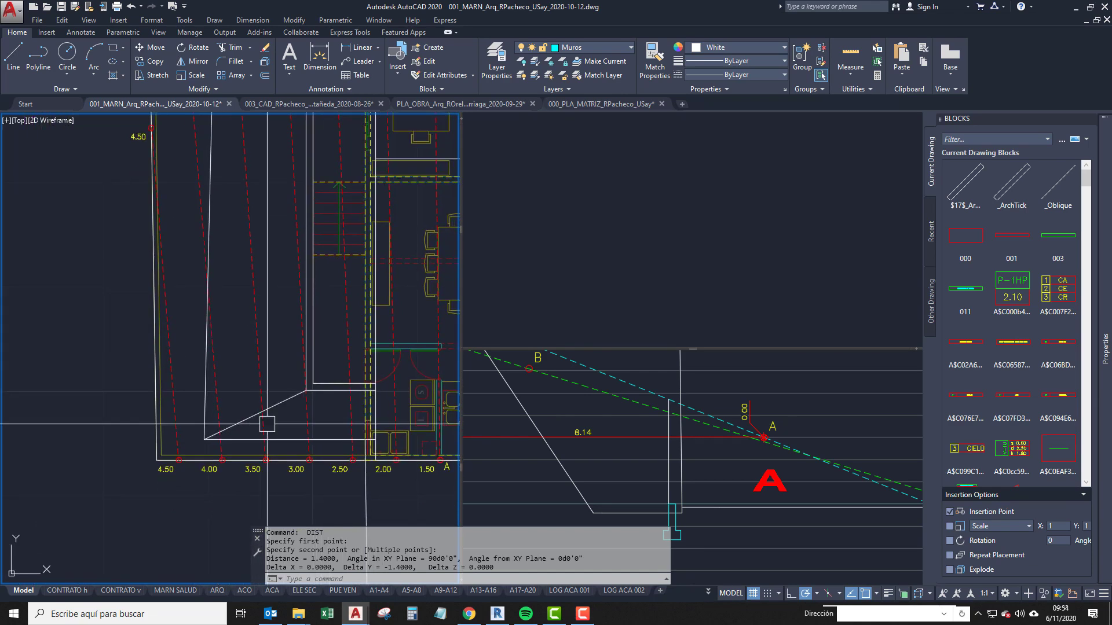
pyautogui.moveTo(267, 424); pyautogui.dragTo(240, 430, button='middle')
pyautogui.scroll(8, 308, 431)
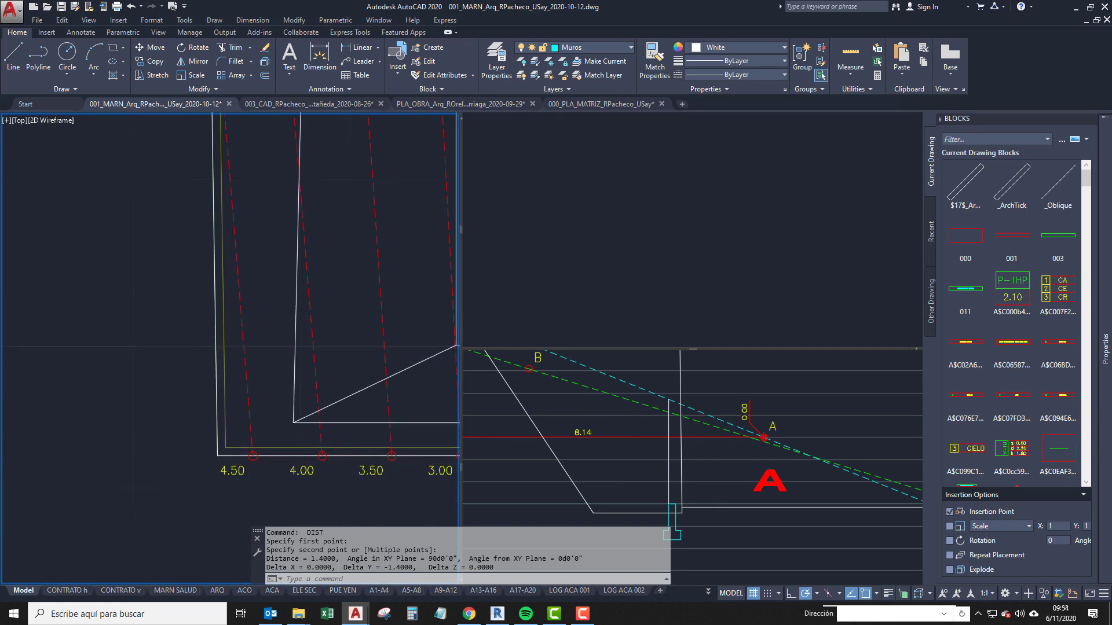
pyautogui.click(307, 398)
pyautogui.moveTo(309, 451); pyautogui.dragTo(309, 437, button='middle')
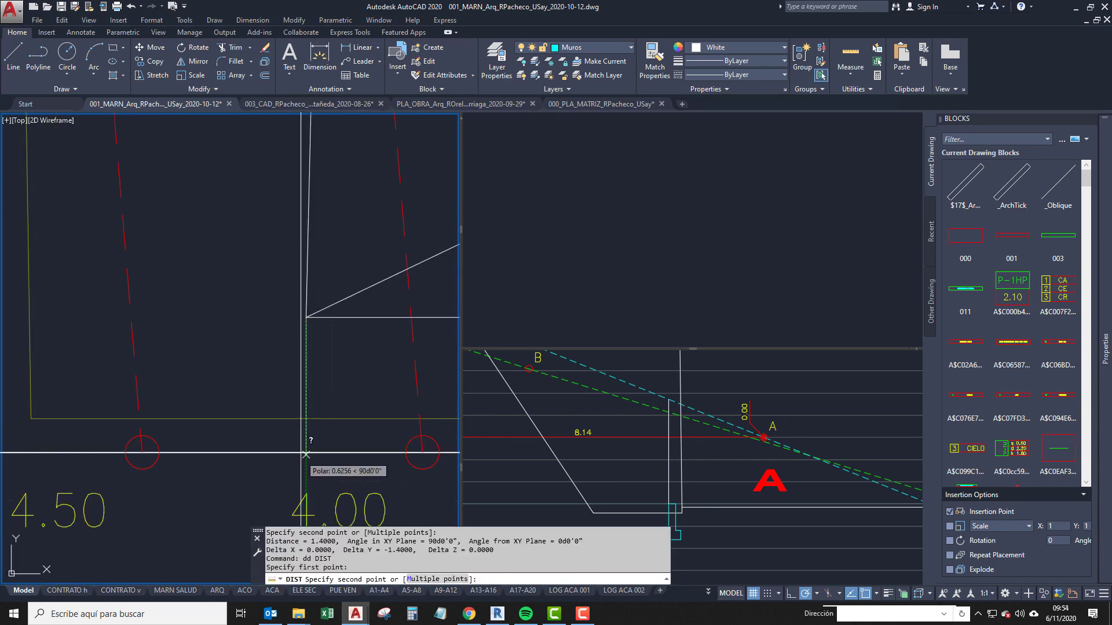
pyautogui.click(301, 450)
pyautogui.scroll(-4, 301, 450)
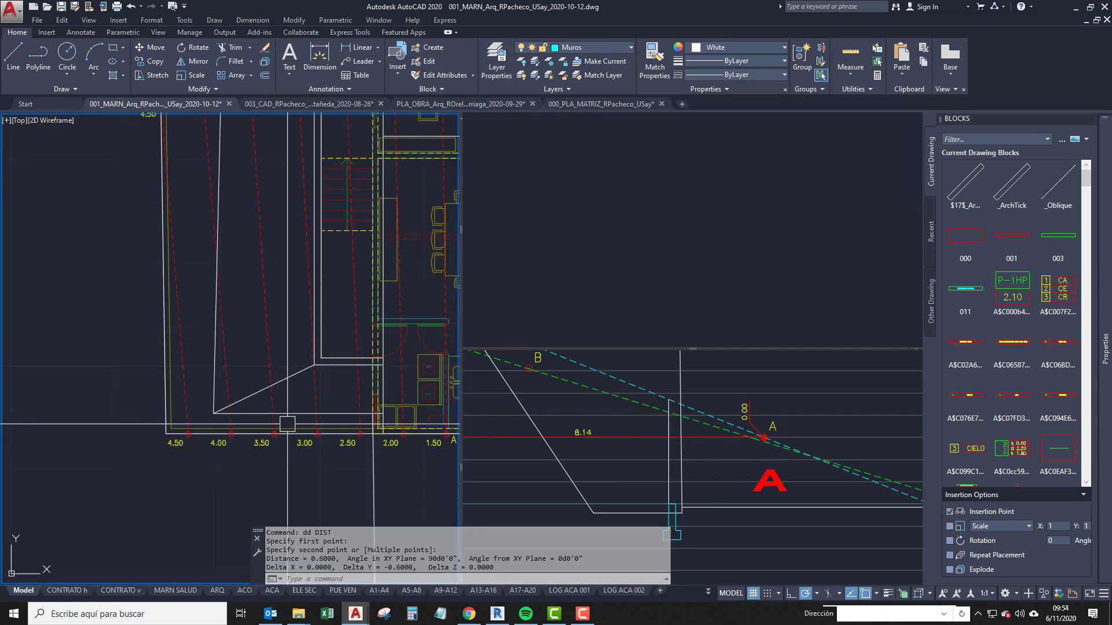
# Examine the slope's lower corner in the plan and compare it with the slope profile in the section.
pyautogui.scroll(2, 319, 437)
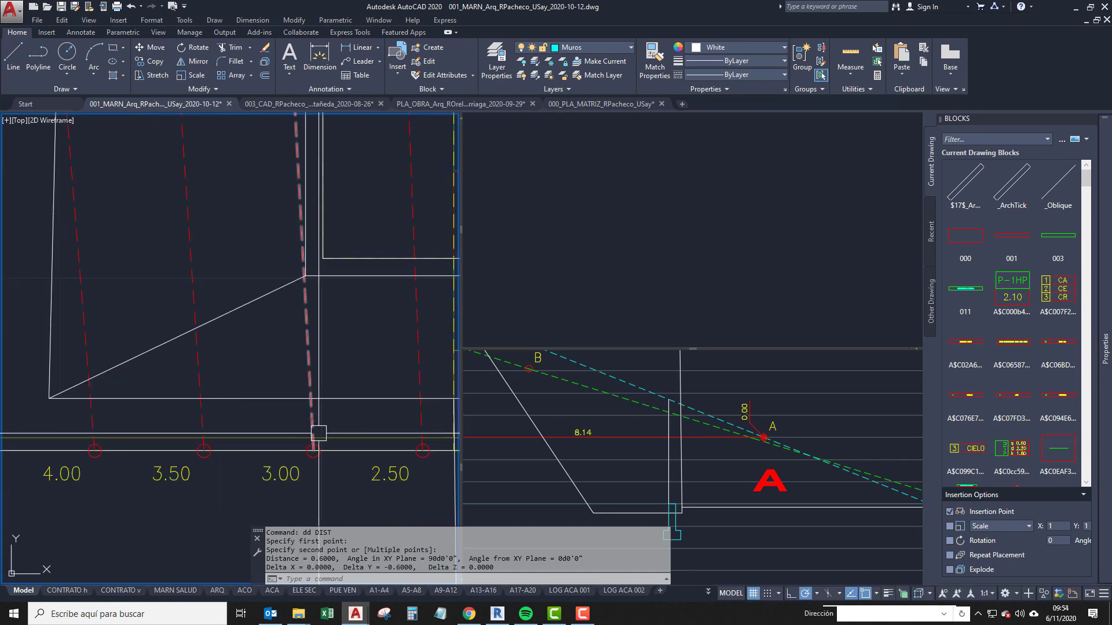
pyautogui.scroll(-2, 319, 434)
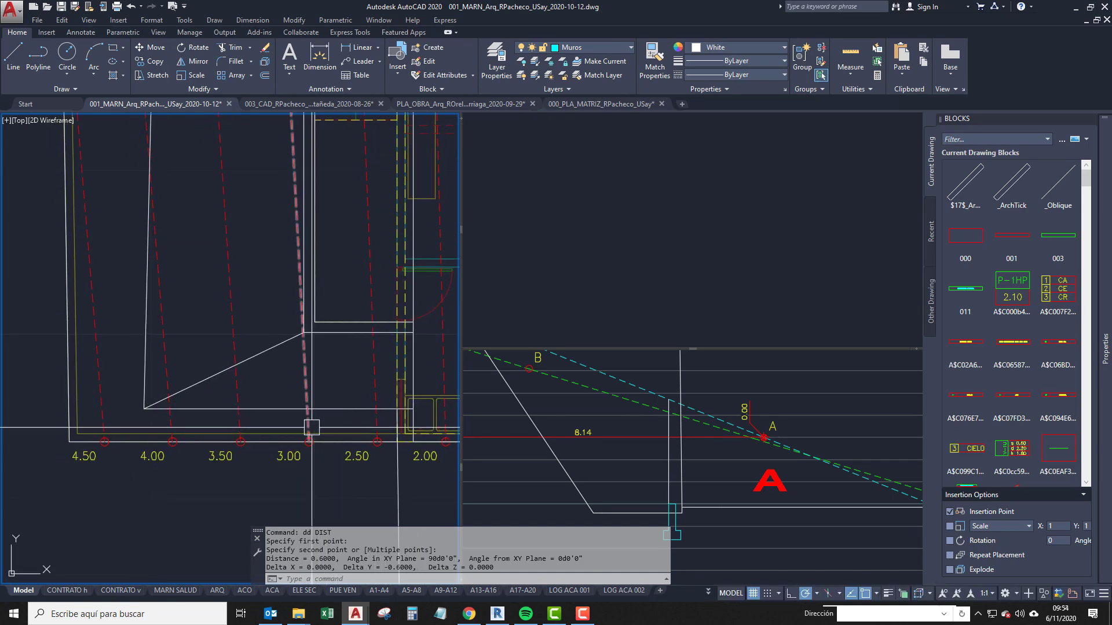
pyautogui.scroll(2, 157, 419)
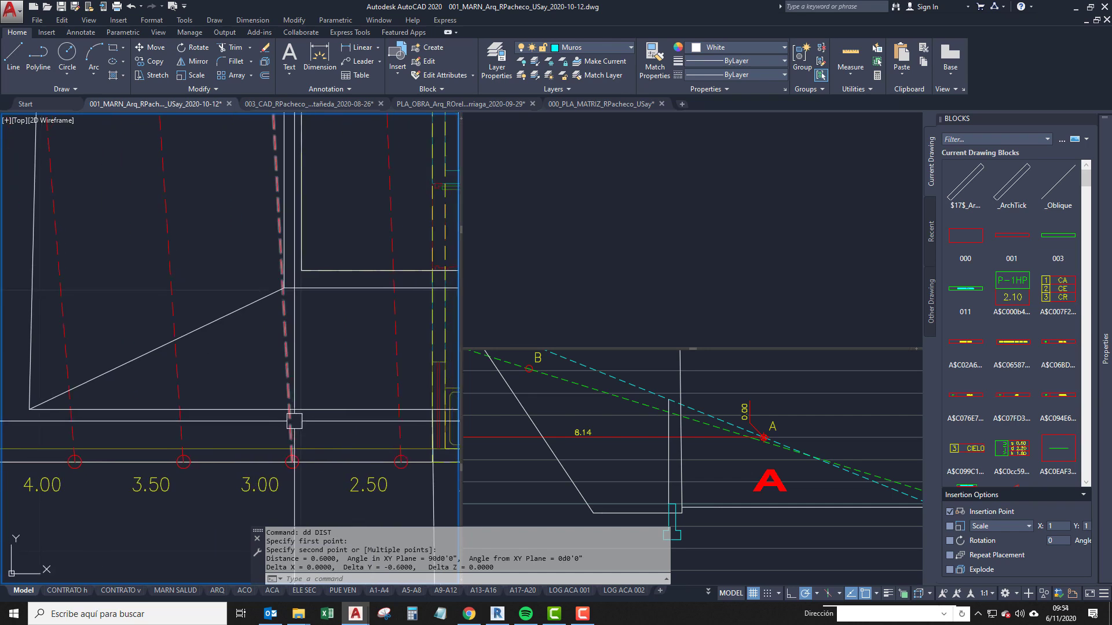
pyautogui.scroll(-2, 234, 450)
pyautogui.moveTo(335, 444); pyautogui.dragTo(261, 453, button='middle')
pyautogui.scroll(2, 295, 455)
pyautogui.scroll(-2, 261, 453)
pyautogui.moveTo(261, 453); pyautogui.dragTo(344, 409, button='middle')
pyautogui.click(281, 437)
pyautogui.press('Escape')
pyautogui.click(259, 476)
pyautogui.press('Escape')
pyautogui.click(625, 468)
pyautogui.moveTo(591, 486); pyautogui.dragTo(631, 464, button='middle')
pyautogui.click(337, 463)
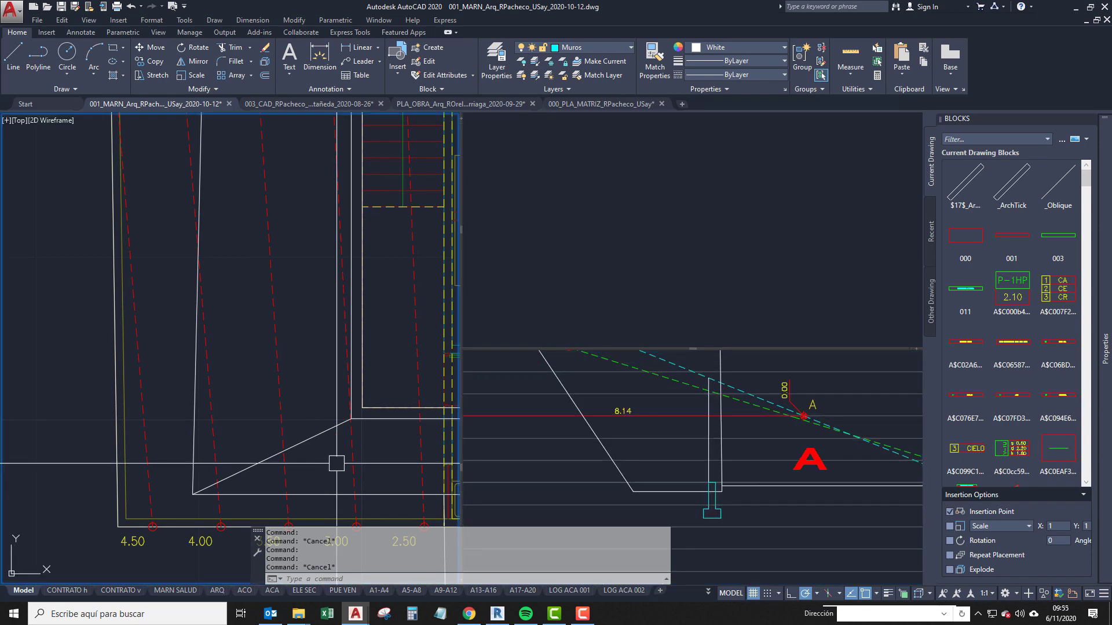
# Measure the horizontal distance from the slope foot's corner to the crest line in the plan.
pyautogui.moveTo(385, 454); pyautogui.dragTo(375, 428, button='middle')
pyautogui.scroll(4, 374, 428)
pyautogui.write('dd')
pyautogui.press('Return')
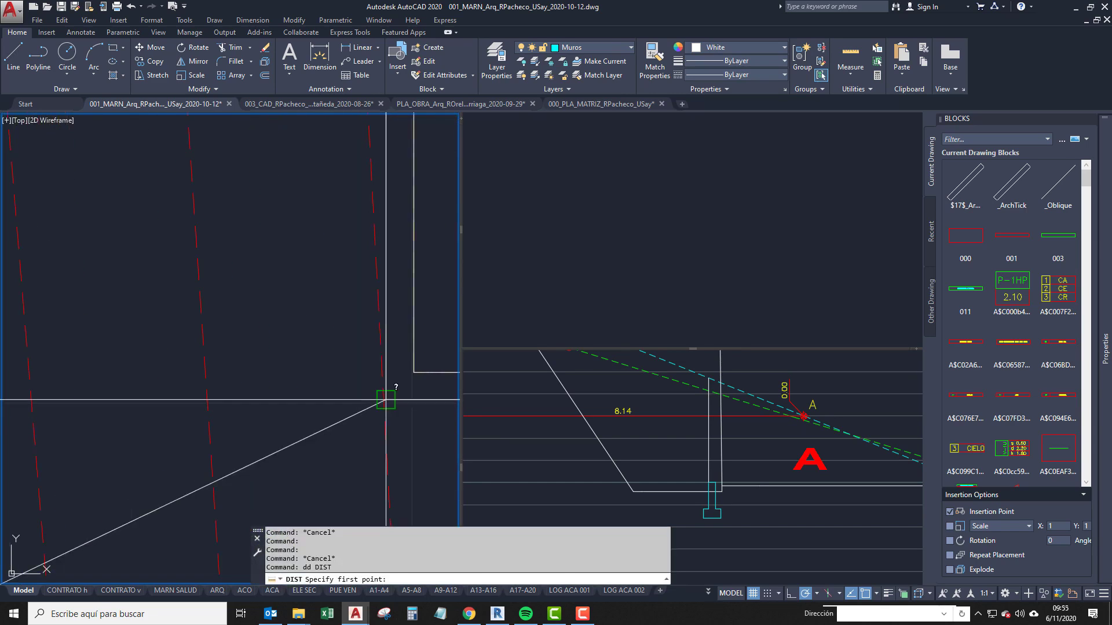
pyautogui.scroll(-3, 408, 421)
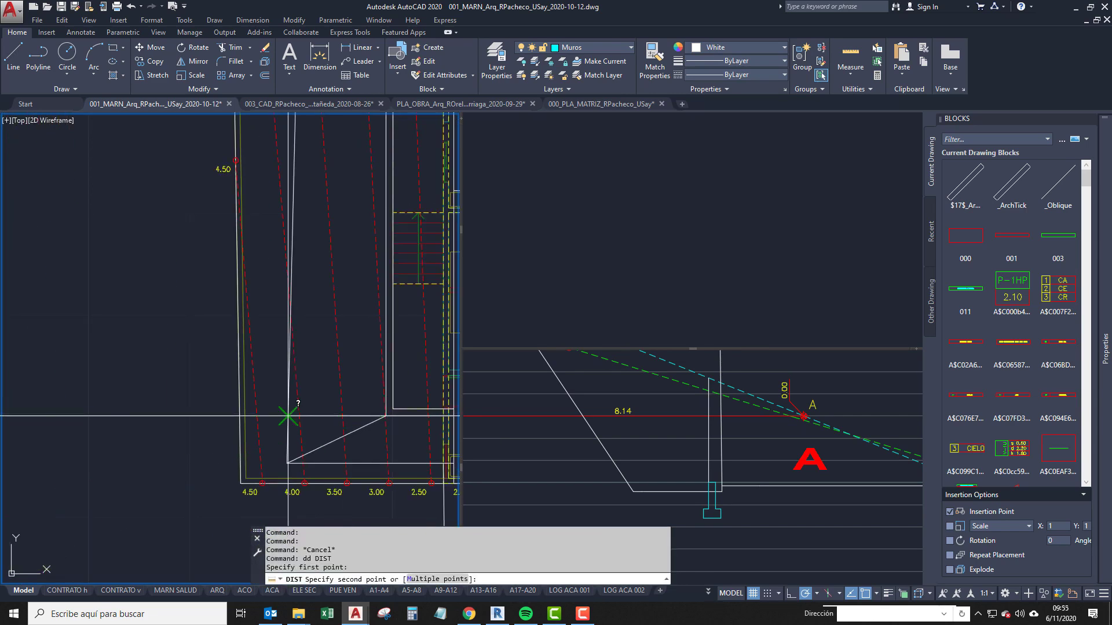
pyautogui.scroll(4, 287, 416)
pyautogui.click(167, 415)
pyautogui.scroll(-4, 203, 449)
# Measure the vertical distance between the slope foot's corner and the horizontal line below it near the plan's lower boundary.
pyautogui.moveTo(255, 449); pyautogui.dragTo(234, 418, button='middle')
pyautogui.scroll(6, 313, 405)
pyautogui.press('Return')
pyautogui.click(328, 429)
pyautogui.scroll(6, 333, 371)
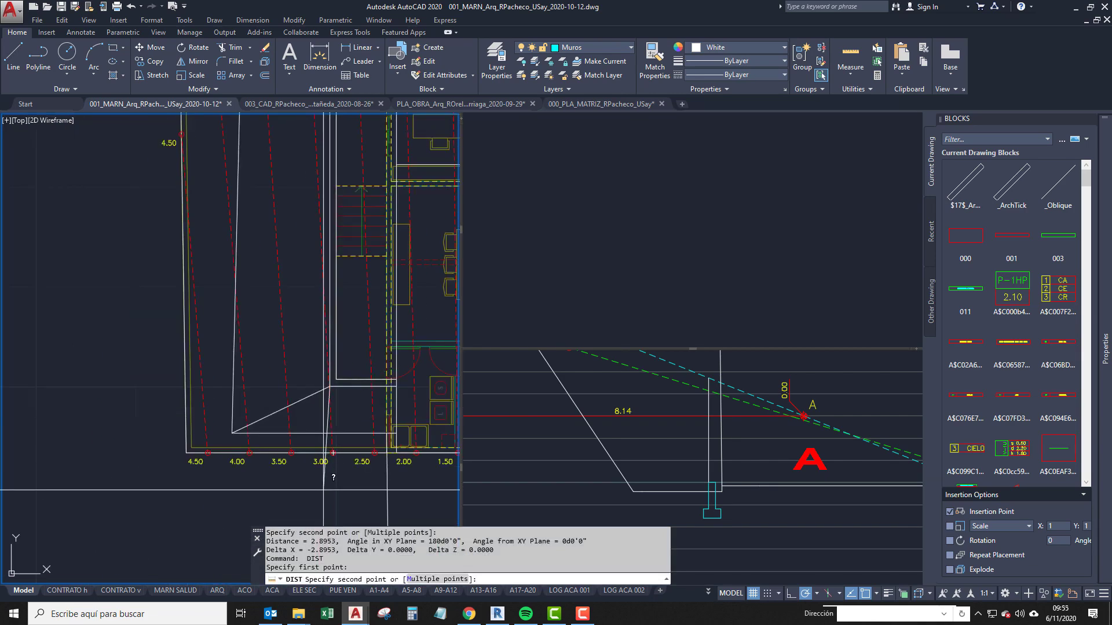
pyautogui.click(339, 287)
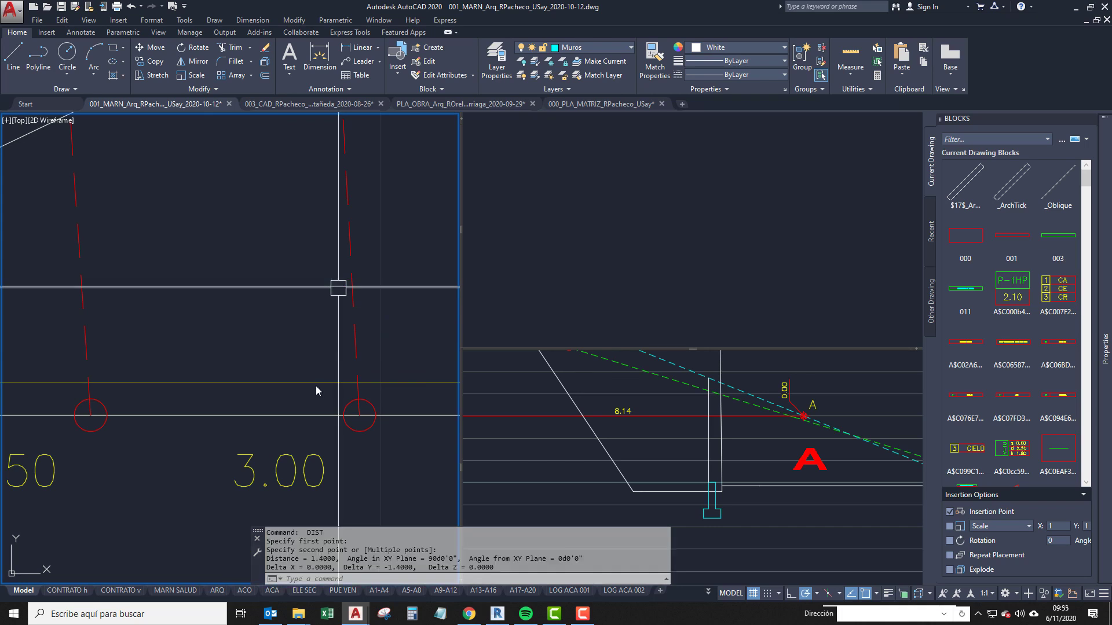
# Examine the horizontal crest and foot lines between the slope's corner and the building wall along the lower boundary.
pyautogui.scroll(-5, 313, 407)
pyautogui.scroll(-2, 314, 408)
pyautogui.moveTo(310, 418)
pyautogui.mouseDown(button='middle')
pyautogui.moveTo(307, 441)
pyautogui.moveTo(308, 423)
pyautogui.mouseUp(button='middle')
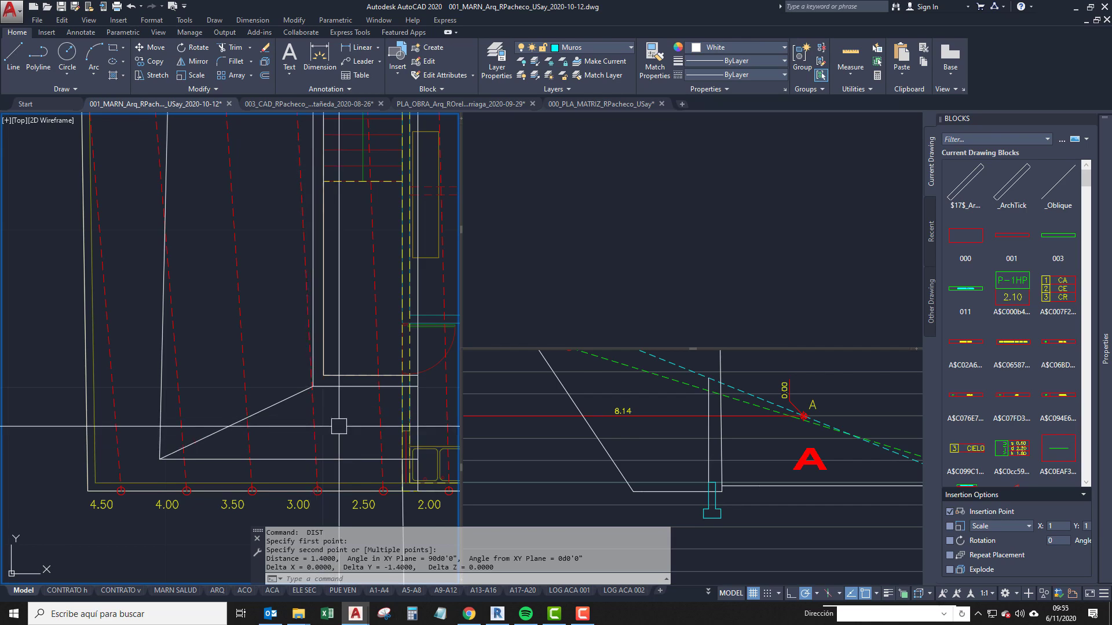
pyautogui.moveTo(346, 389); pyautogui.dragTo(330, 430, button='middle')
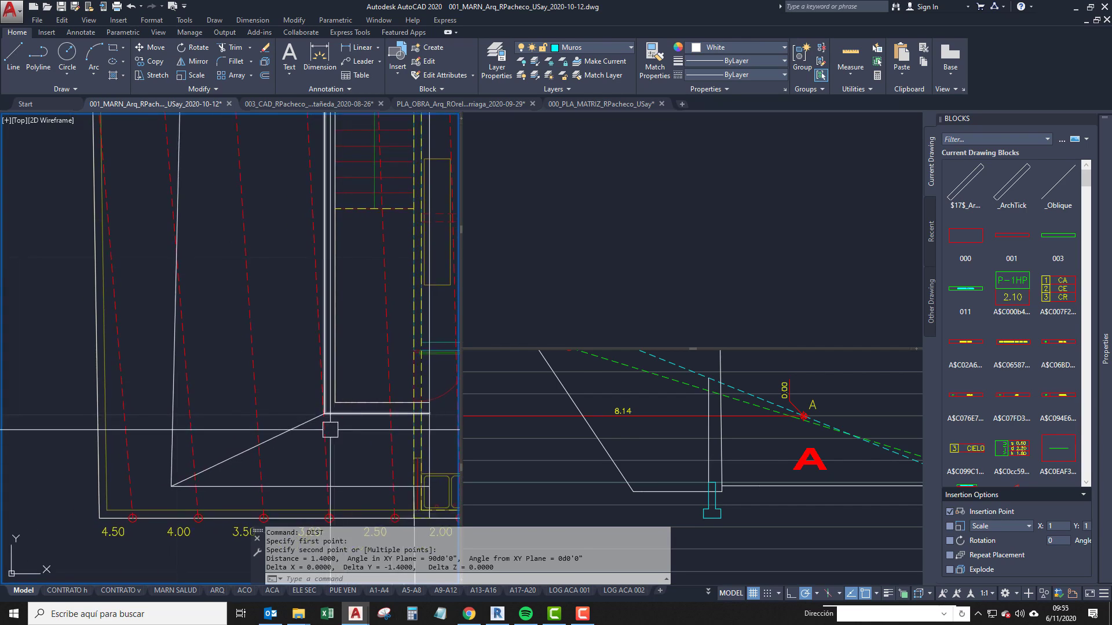
pyautogui.scroll(-4, 337, 433)
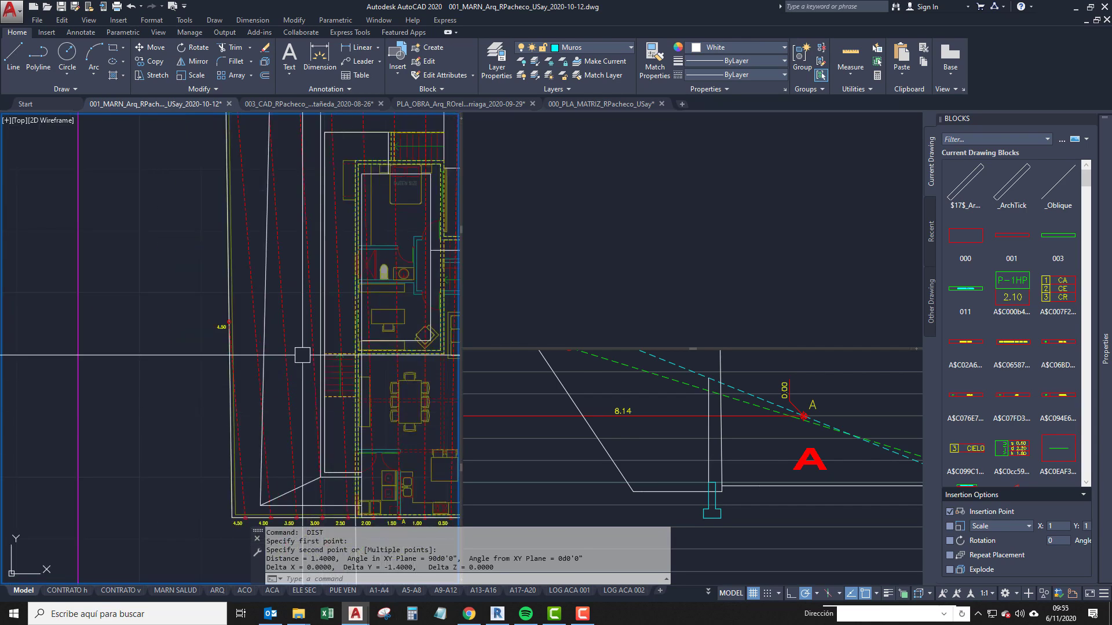
pyautogui.scroll(4, 348, 463)
pyautogui.moveTo(347, 462)
pyautogui.mouseDown(button='middle')
pyautogui.moveTo(319, 416)
pyautogui.moveTo(475, 458)
pyautogui.moveTo(313, 448)
pyautogui.mouseUp(button='middle')
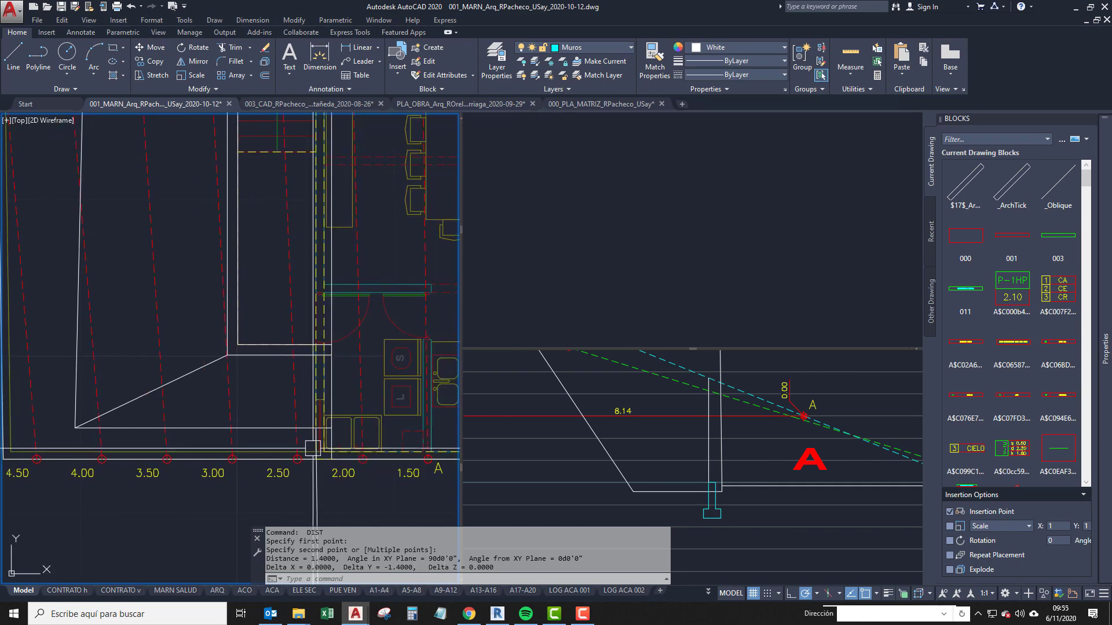
pyautogui.moveTo(214, 454); pyautogui.dragTo(402, 463, button='middle')
pyautogui.scroll(-4, 209, 439)
pyautogui.scroll(6, 330, 457)
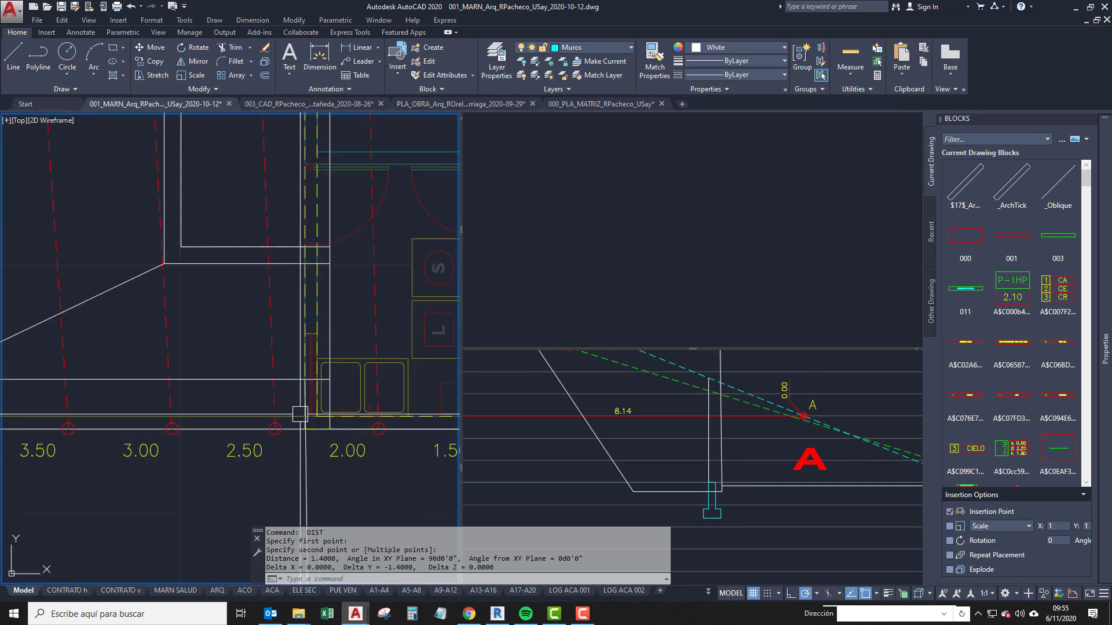
pyautogui.moveTo(300, 414); pyautogui.dragTo(289, 465, button='middle')
pyautogui.moveTo(192, 450)
pyautogui.mouseDown(button='middle')
pyautogui.moveTo(300, 457)
pyautogui.moveTo(347, 442)
pyautogui.moveTo(280, 446)
pyautogui.mouseUp(button='middle')
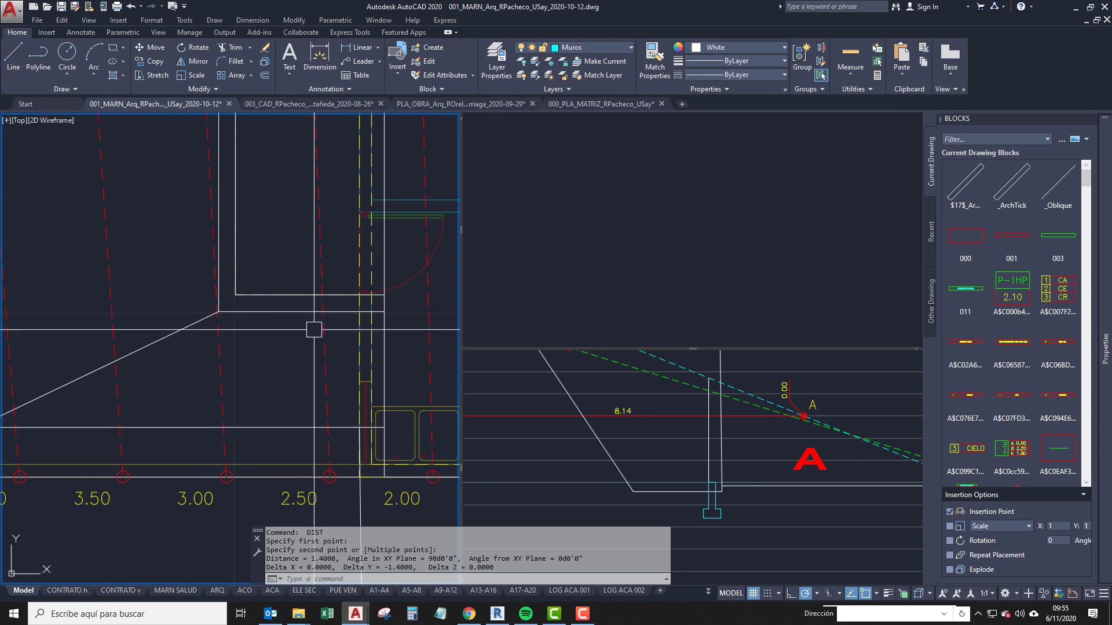
pyautogui.moveTo(315, 338); pyautogui.dragTo(313, 321, button='middle')
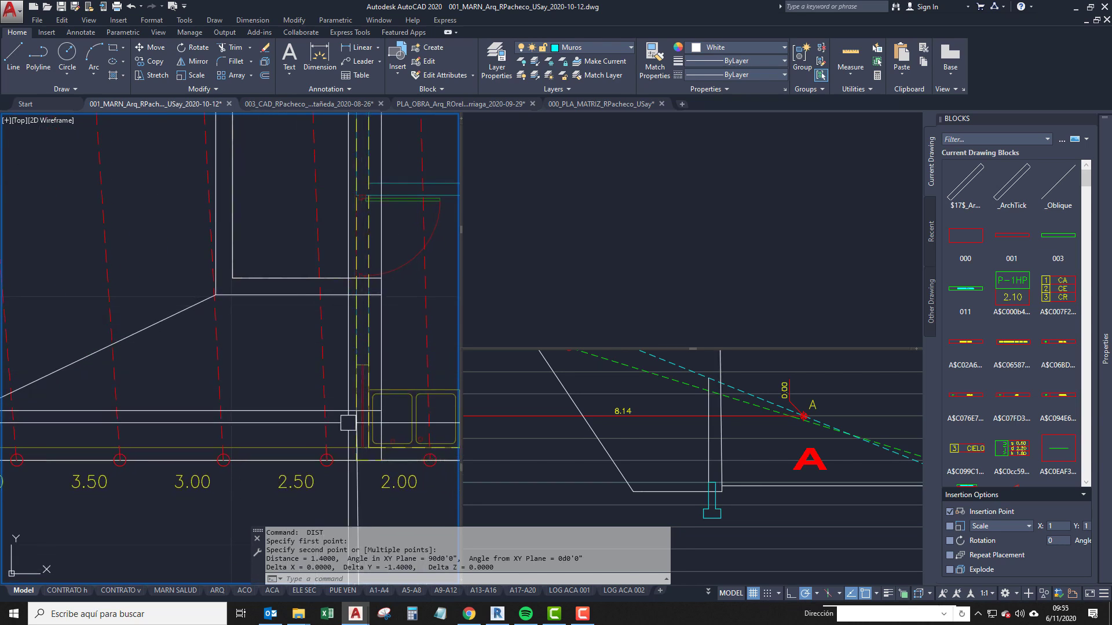
# Inspect the plan's lower slope corner and its edge lines up to the kitchen wall, along the 2.00 to 4.50 level marks.
pyautogui.scroll(2, 348, 422)
pyautogui.scroll(-2, 350, 403)
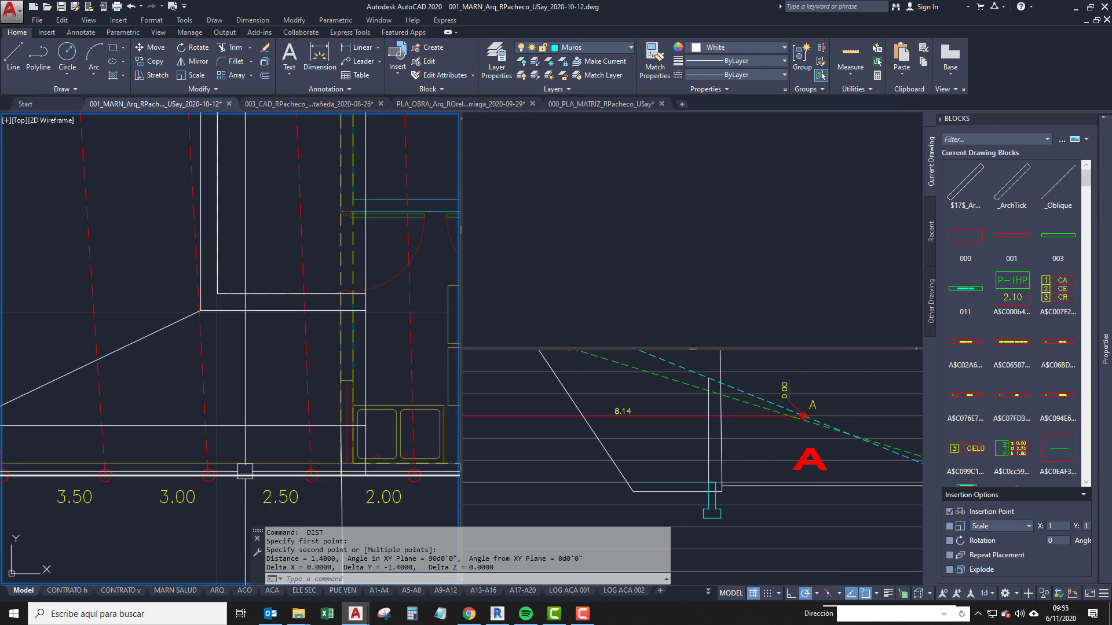
pyautogui.moveTo(245, 470); pyautogui.dragTo(298, 482, button='middle')
pyautogui.moveTo(364, 427); pyautogui.dragTo(366, 387, button='middle')
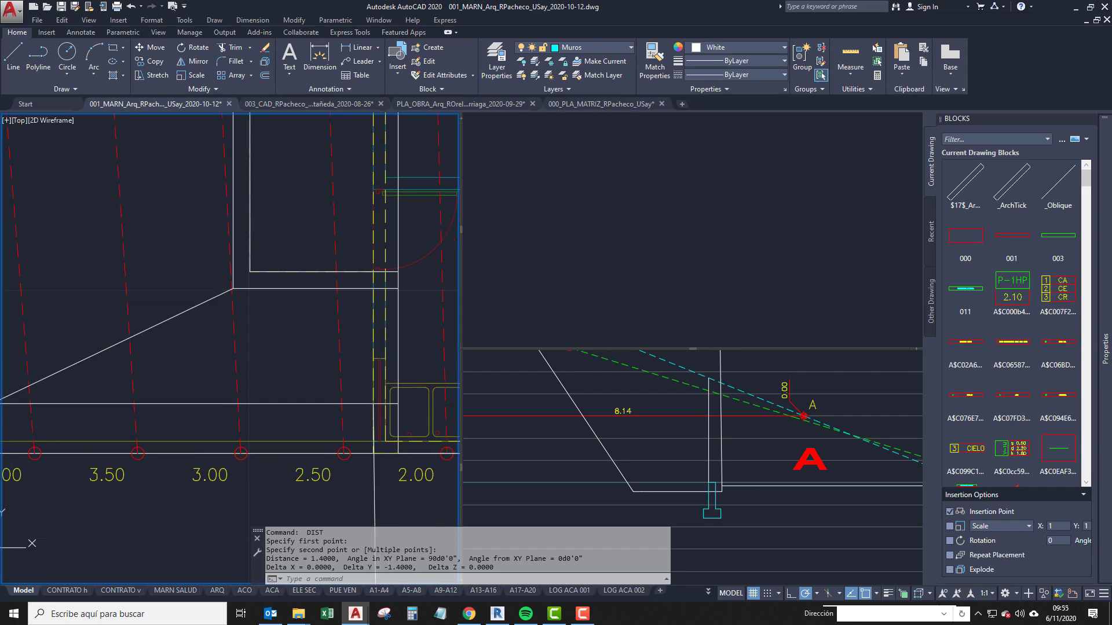
pyautogui.scroll(-6, 365, 382)
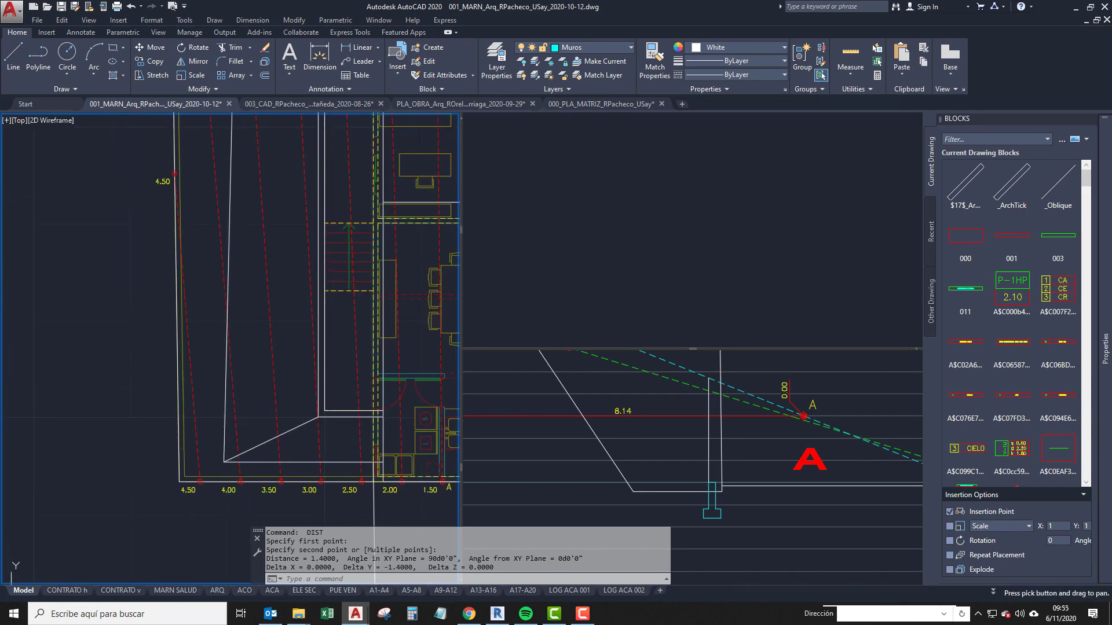
pyautogui.scroll(3, 362, 412)
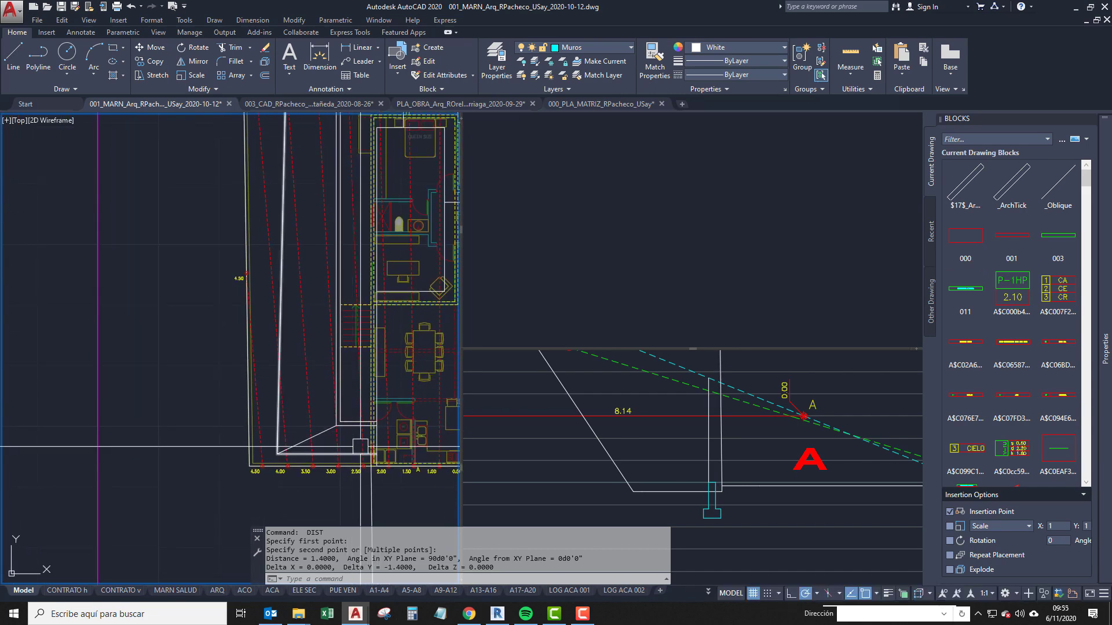
pyautogui.scroll(2, 361, 420)
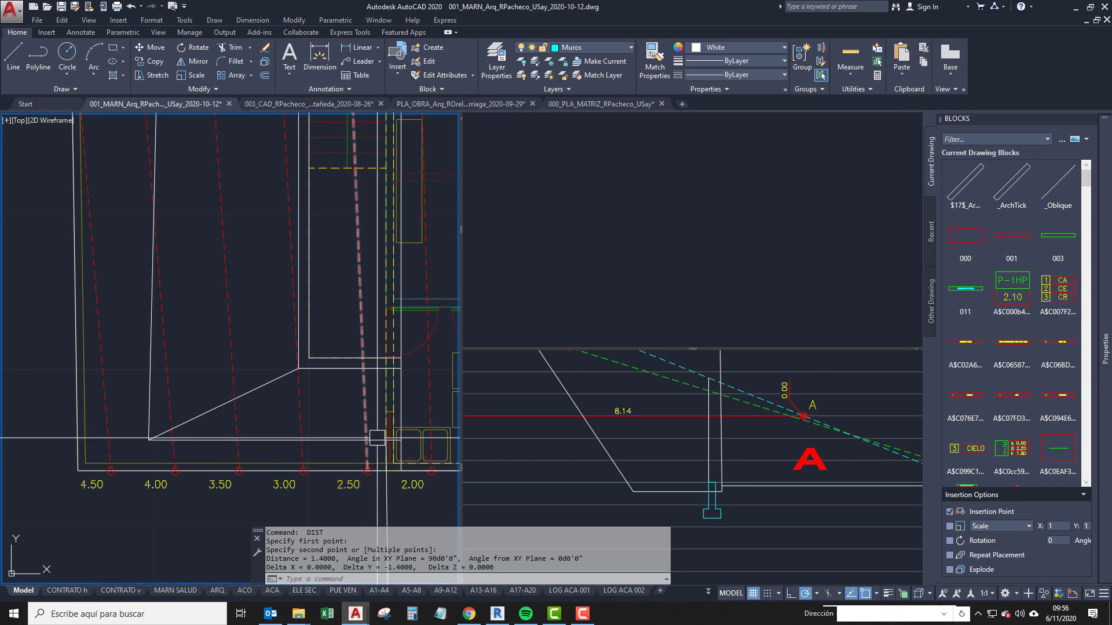
pyautogui.scroll(2, 377, 438)
pyautogui.moveTo(377, 438); pyautogui.dragTo(358, 368, button='middle')
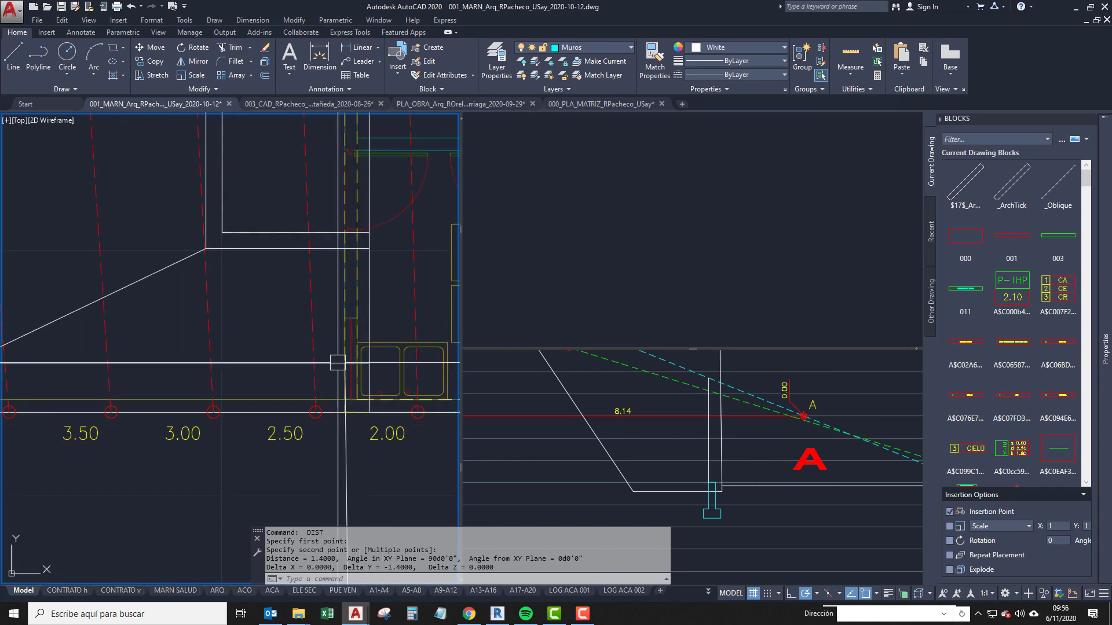
pyautogui.scroll(-3, 360, 366)
pyautogui.scroll(2, 324, 356)
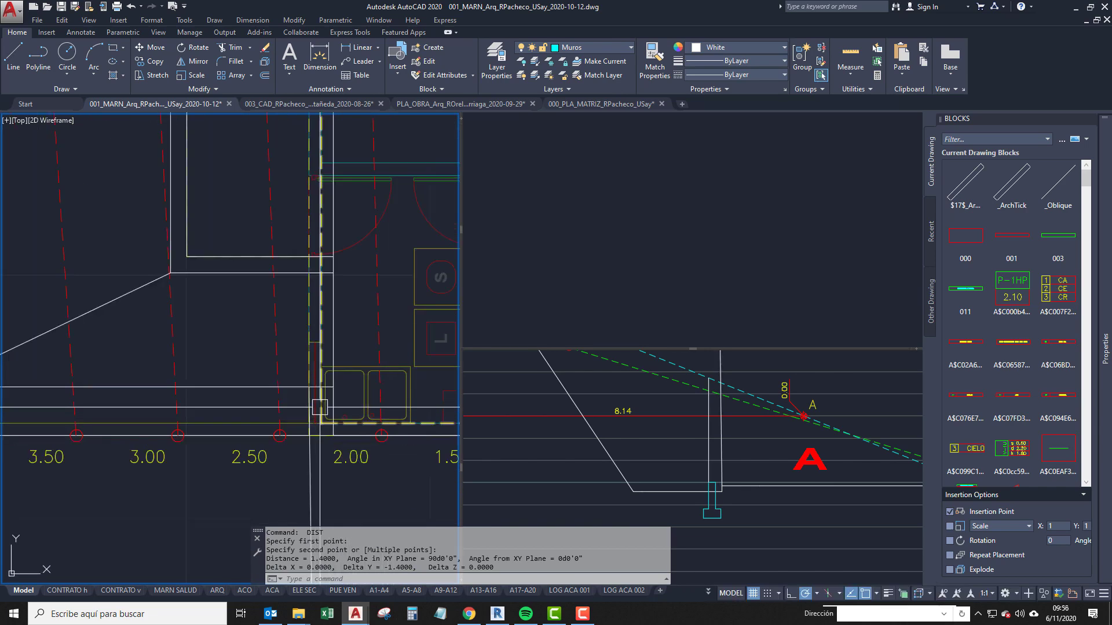
pyautogui.scroll(-2, 299, 347)
pyautogui.scroll(2, 298, 347)
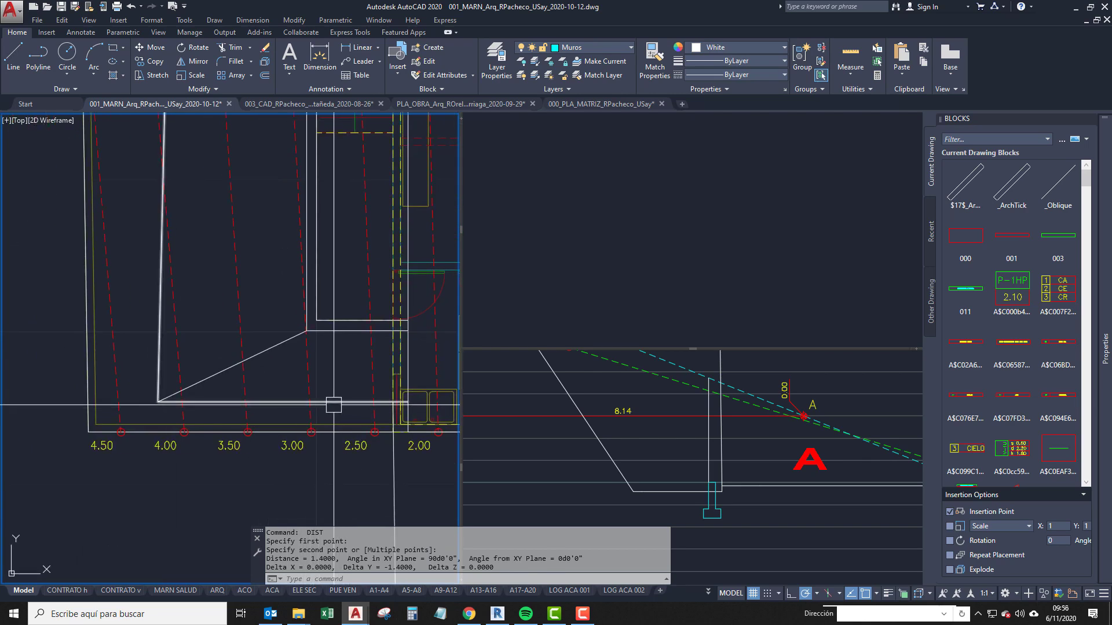
pyautogui.moveTo(377, 362); pyautogui.dragTo(362, 396, button='middle')
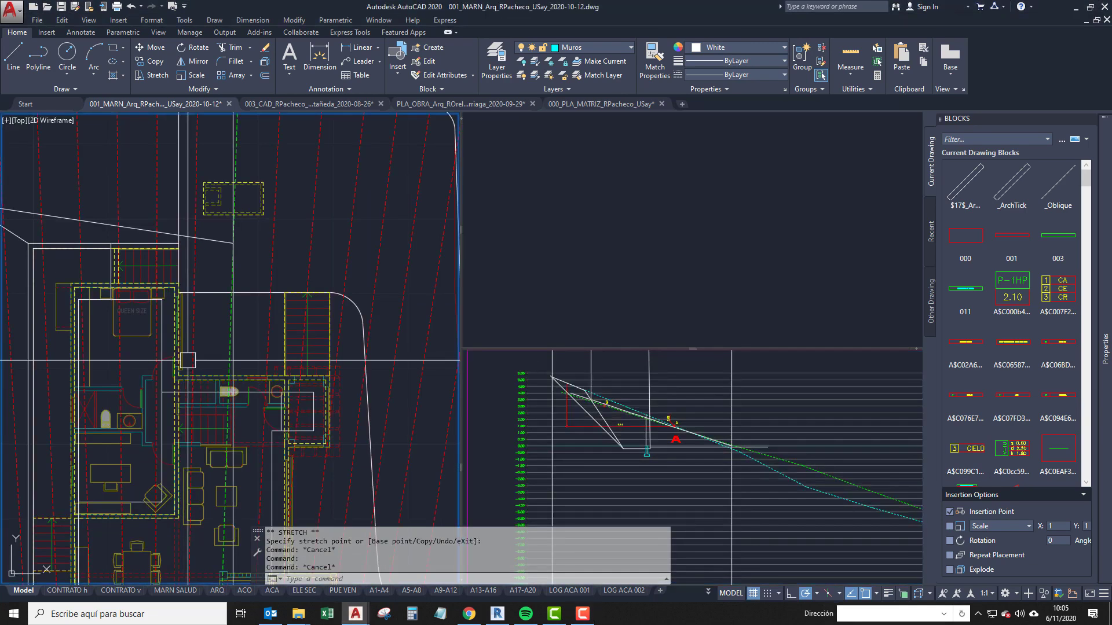
# Examine the slope's upper corner and slanted edge line in the plan and compare them with the slope profile in the section.
pyautogui.press('Escape')
pyautogui.moveTo(132, 243); pyautogui.dragTo(162, 416, button='middle')
pyautogui.press('Escape')
pyautogui.scroll(8, 132, 352)
pyautogui.click(206, 366)
pyautogui.press('Escape')
pyautogui.moveTo(35, 373); pyautogui.dragTo(106, 377, button='middle')
pyautogui.moveTo(296, 402); pyautogui.dragTo(283, 398, button='middle')
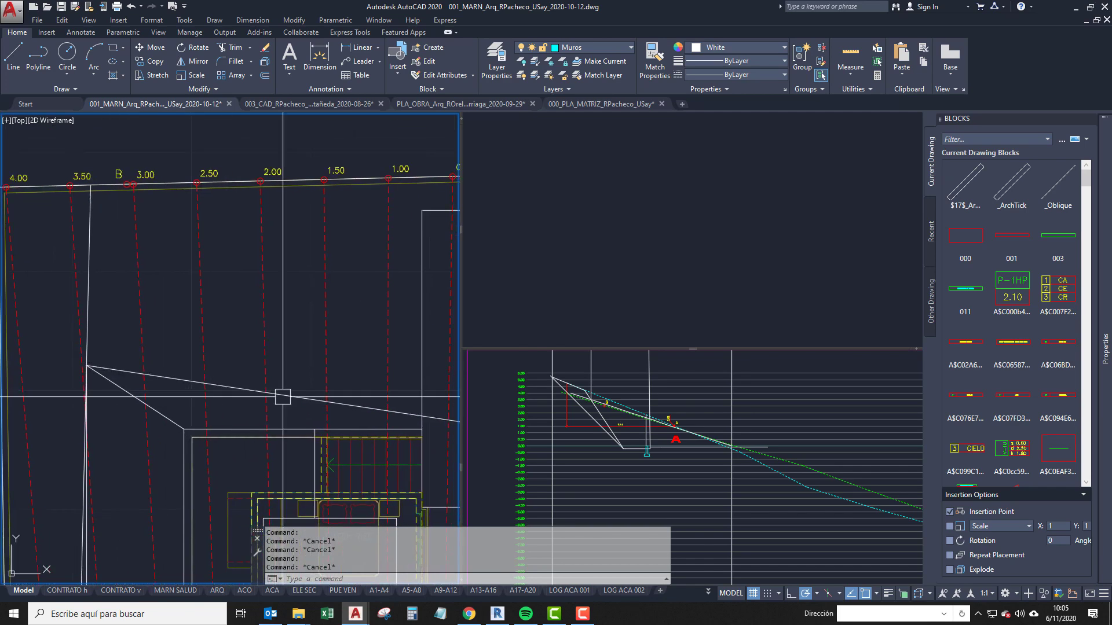
pyautogui.click(615, 396)
pyautogui.moveTo(616, 396); pyautogui.dragTo(605, 414, button='middle')
pyautogui.scroll(3, 603, 467)
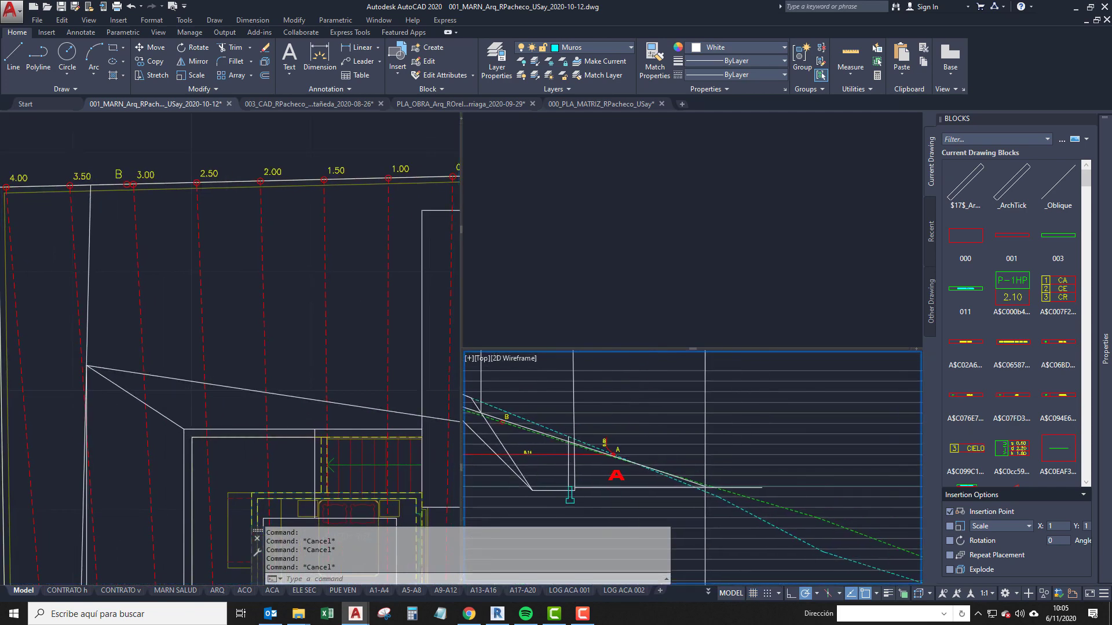
pyautogui.moveTo(628, 482); pyautogui.dragTo(640, 484, button='middle')
pyautogui.moveTo(281, 417); pyautogui.dragTo(322, 429, button='middle')
pyautogui.write('pl')
pyautogui.press('space')
pyautogui.press('space')
pyautogui.moveTo(91, 441); pyautogui.dragTo(168, 434, button='middle')
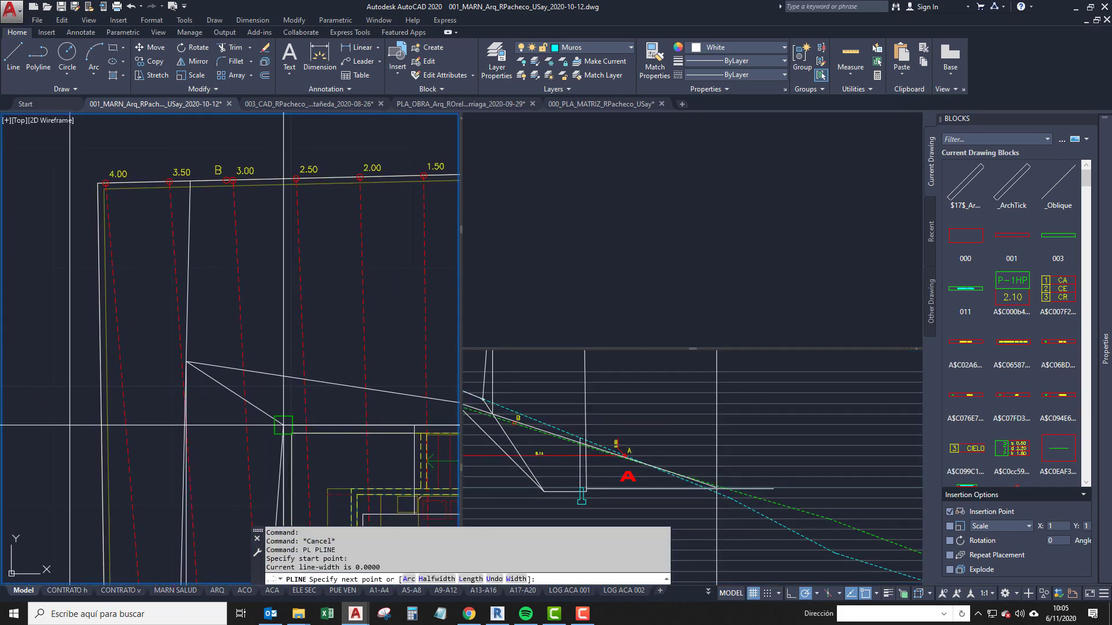
pyautogui.scroll(1, 186, 426)
pyautogui.press('Escape')
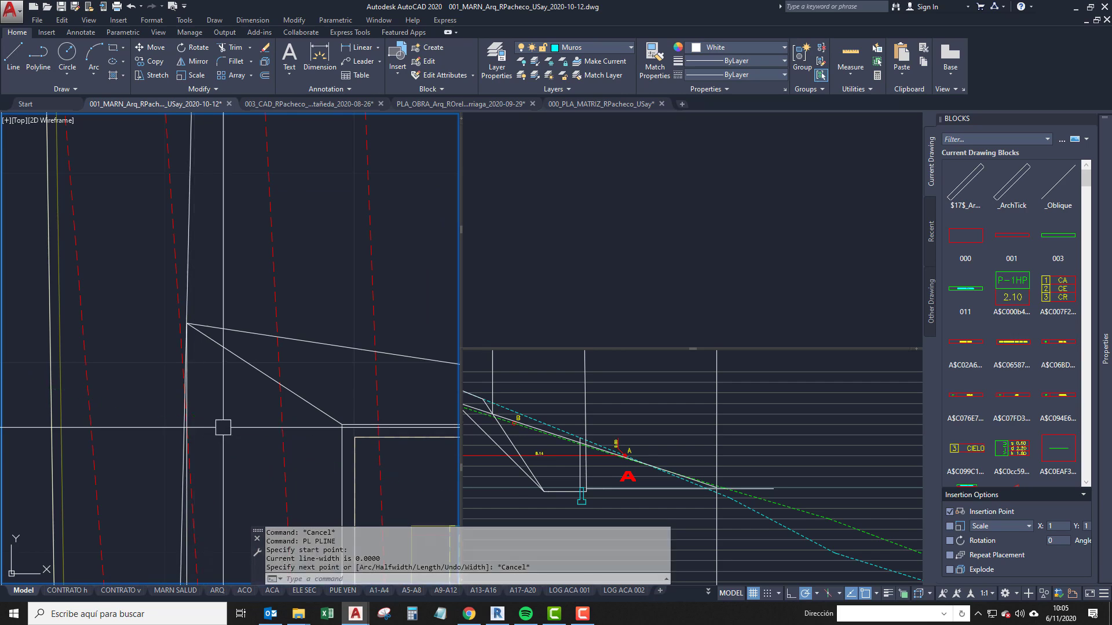
pyautogui.click(241, 415)
pyautogui.scroll(-6, 167, 393)
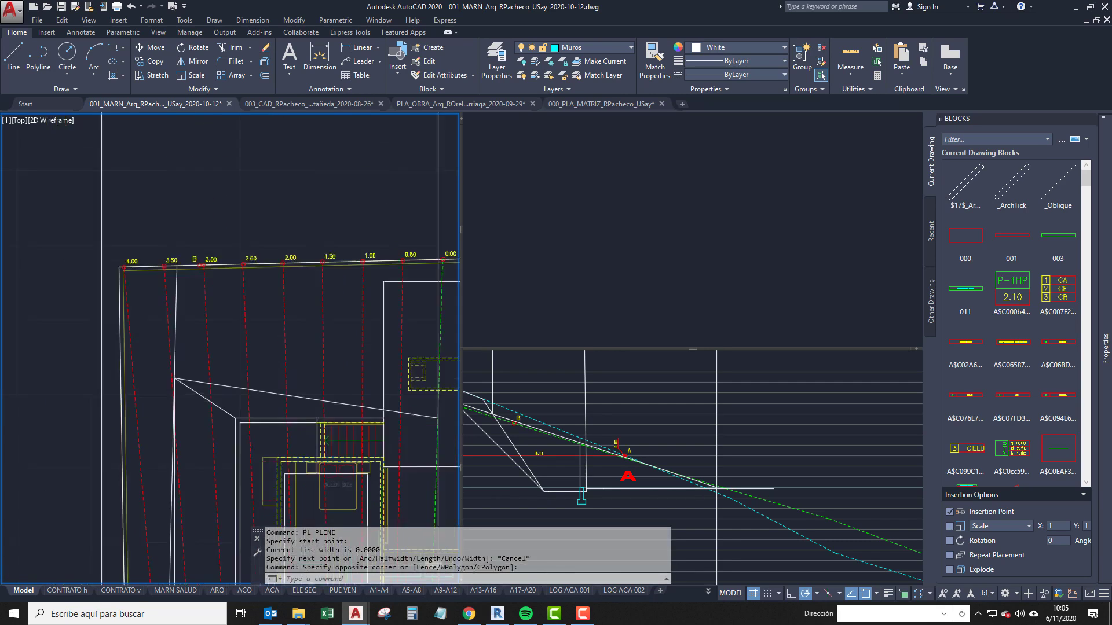
# Draw a horizontal polyline along the upper slope foot line, with vertices at the contour lines, ending at the vertical construction line near level 0.00.
pyautogui.scroll(6, 148, 435)
pyautogui.write('pl')
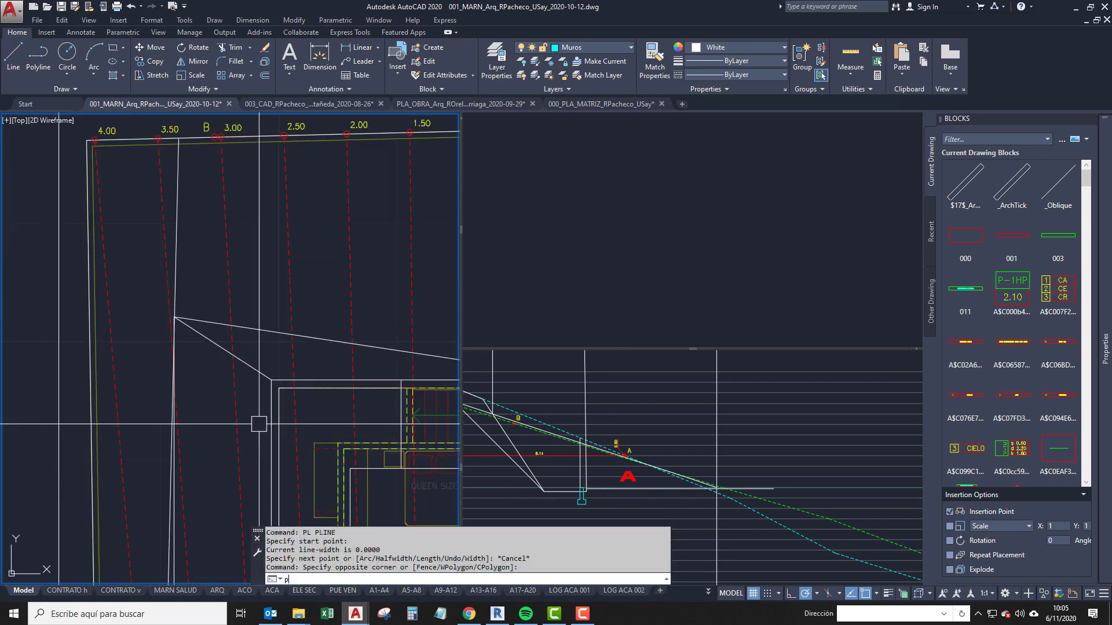
pyautogui.press('space')
pyautogui.scroll(-1, 293, 355)
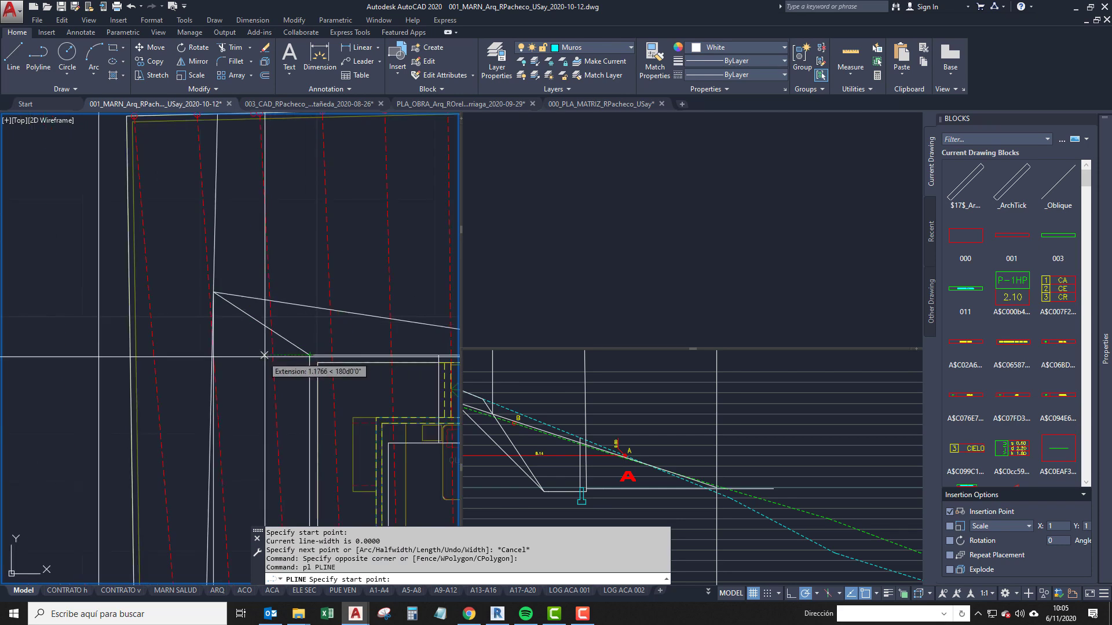
pyautogui.click(152, 357)
pyautogui.scroll(4, 215, 354)
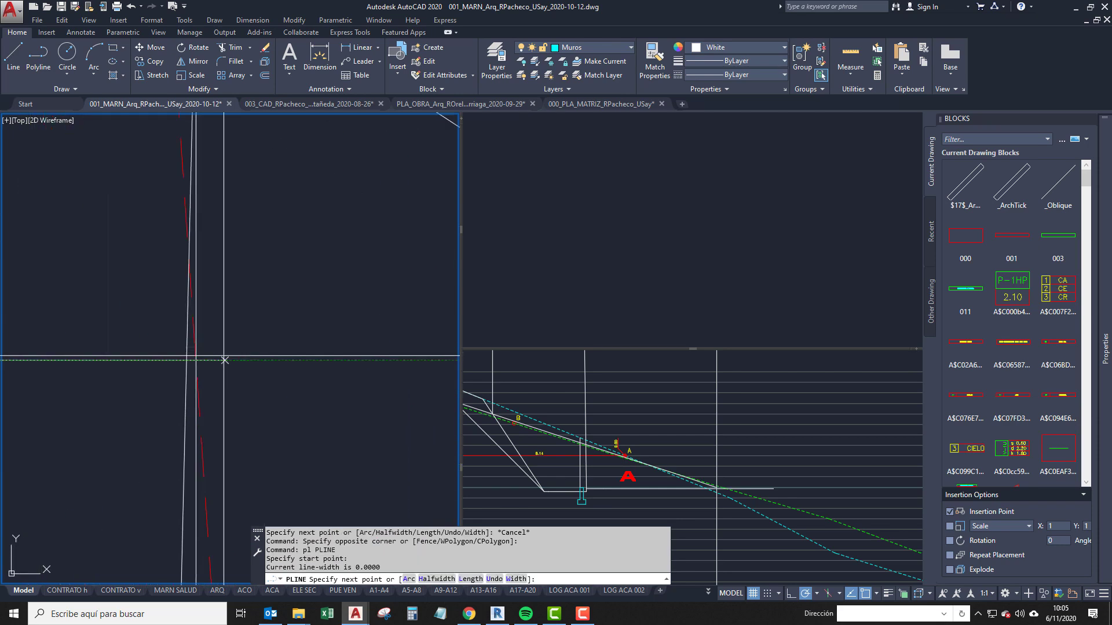
pyautogui.click(194, 360)
pyautogui.scroll(-3, 236, 360)
pyautogui.moveTo(316, 371); pyautogui.dragTo(183, 375, button='middle')
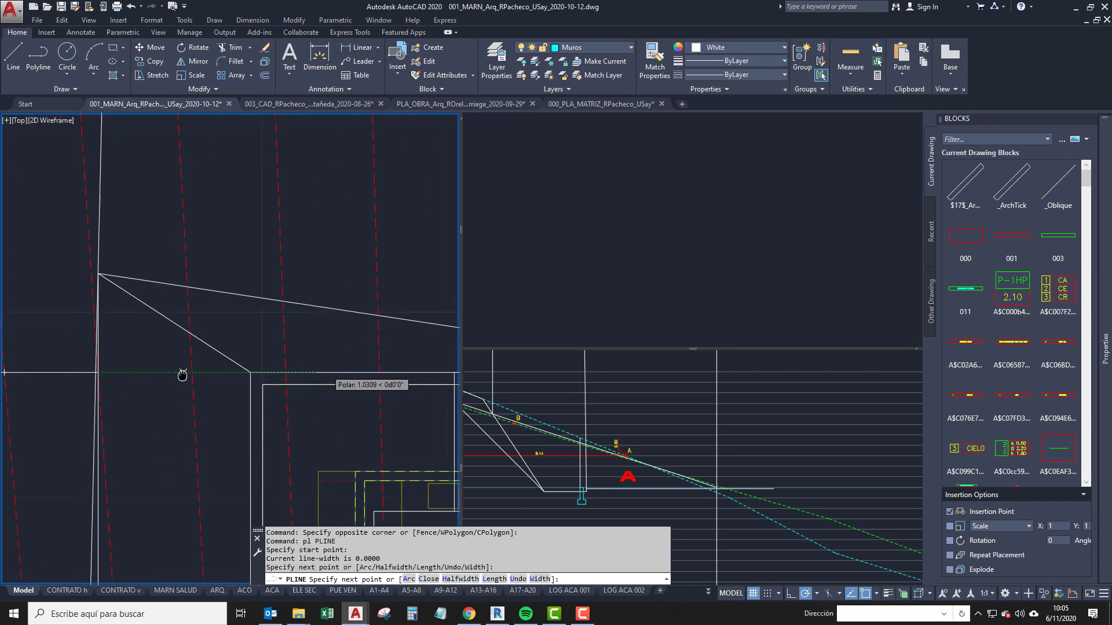
pyautogui.click(249, 372)
pyautogui.moveTo(356, 373); pyautogui.dragTo(240, 375, button='middle')
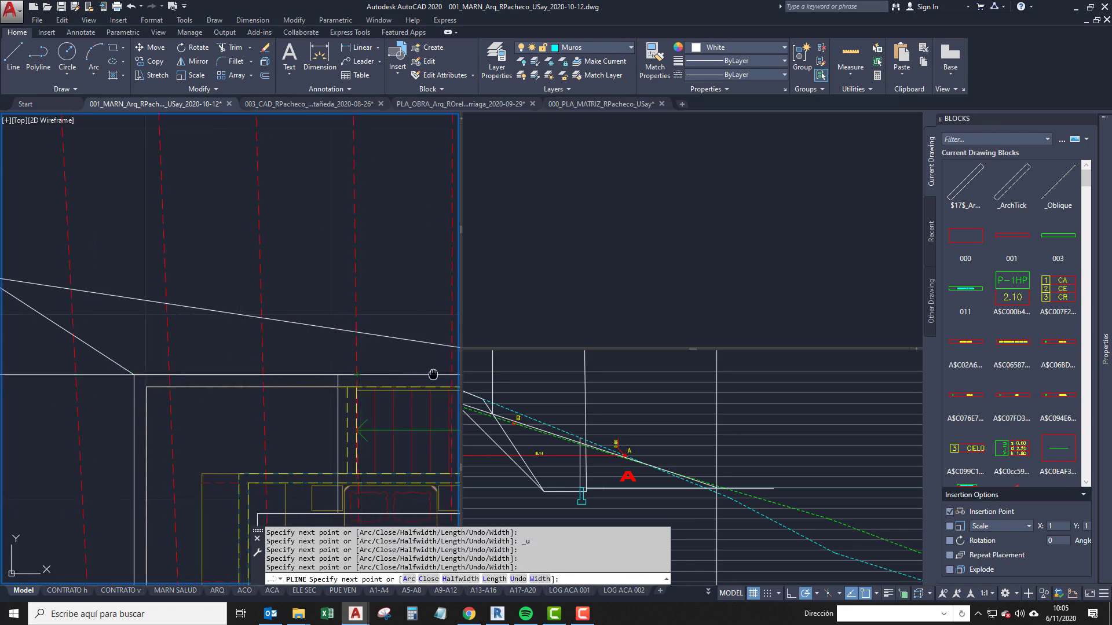
pyautogui.moveTo(433, 375); pyautogui.dragTo(259, 387, button='middle')
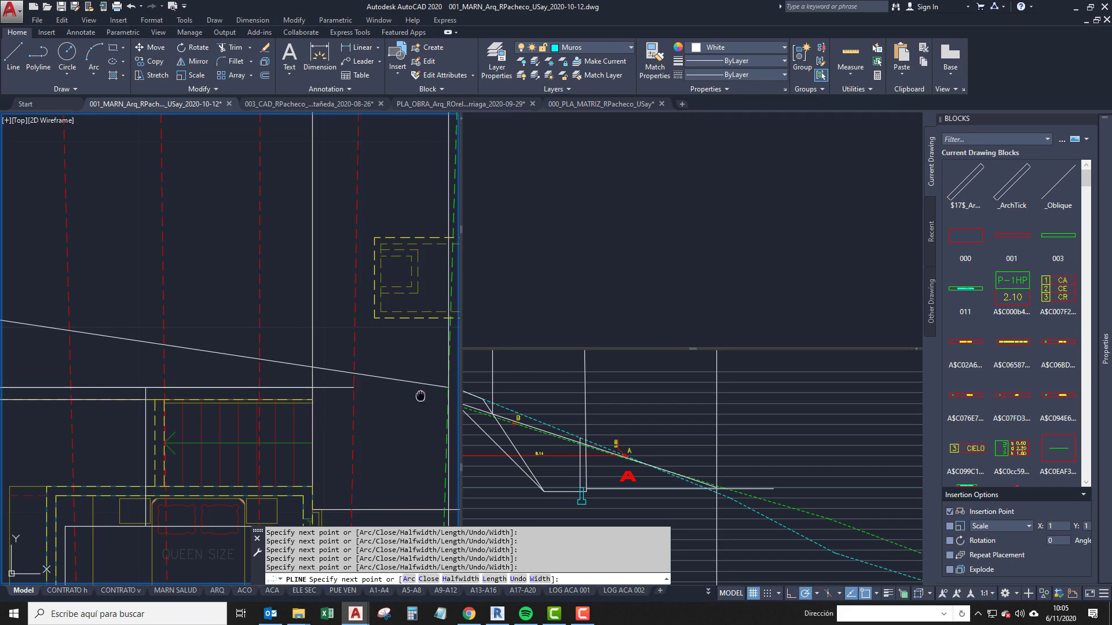
pyautogui.moveTo(420, 396); pyautogui.dragTo(175, 400, button='middle')
pyautogui.scroll(2, 183, 398)
pyautogui.scroll(4, 213, 387)
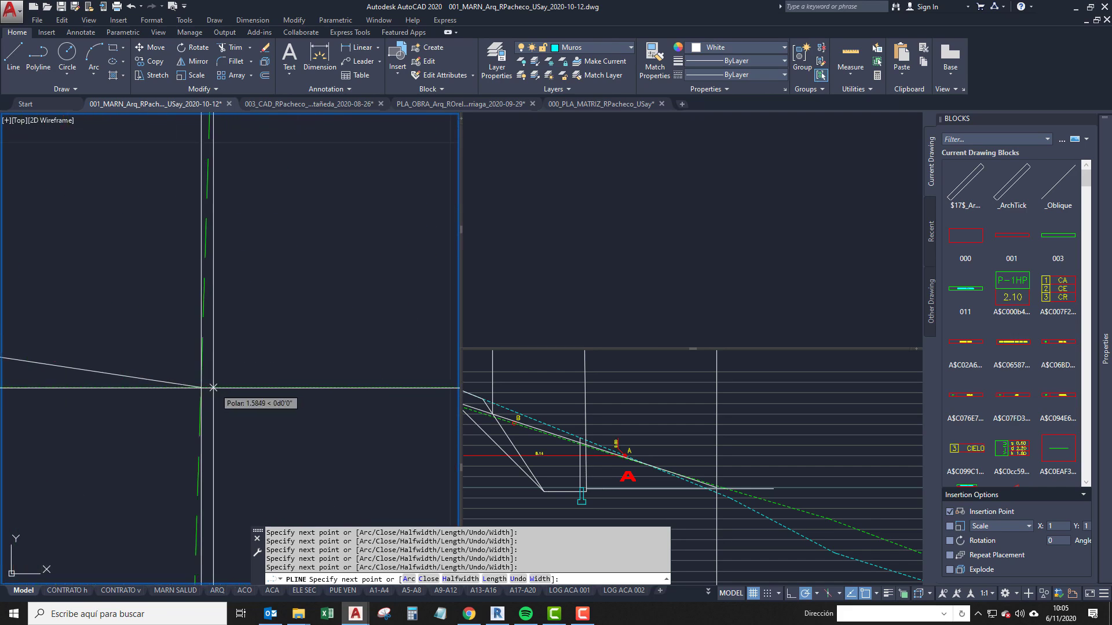
pyautogui.click(202, 387)
pyautogui.scroll(-5, 253, 390)
pyautogui.moveTo(200, 417); pyautogui.dragTo(302, 415, button='middle')
pyautogui.scroll(-2, 301, 414)
pyautogui.press('Return')
# Stretch the new polyline's vertices upward at two contours, by 0.5 at the 0.50 contour and by 1 at the 1.00 contour.
pyautogui.click(271, 394)
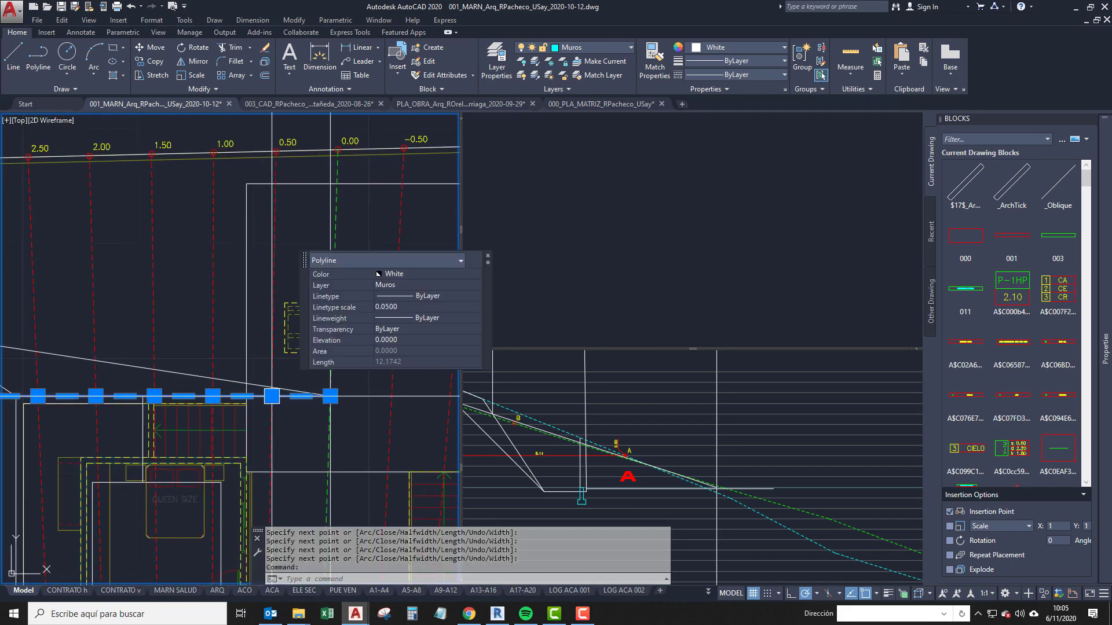
pyautogui.scroll(4, 259, 394)
pyautogui.click(304, 406)
pyautogui.moveTo(267, 379); pyautogui.dragTo(224, 423, button='middle')
pyautogui.write('.5')
pyautogui.press('Return')
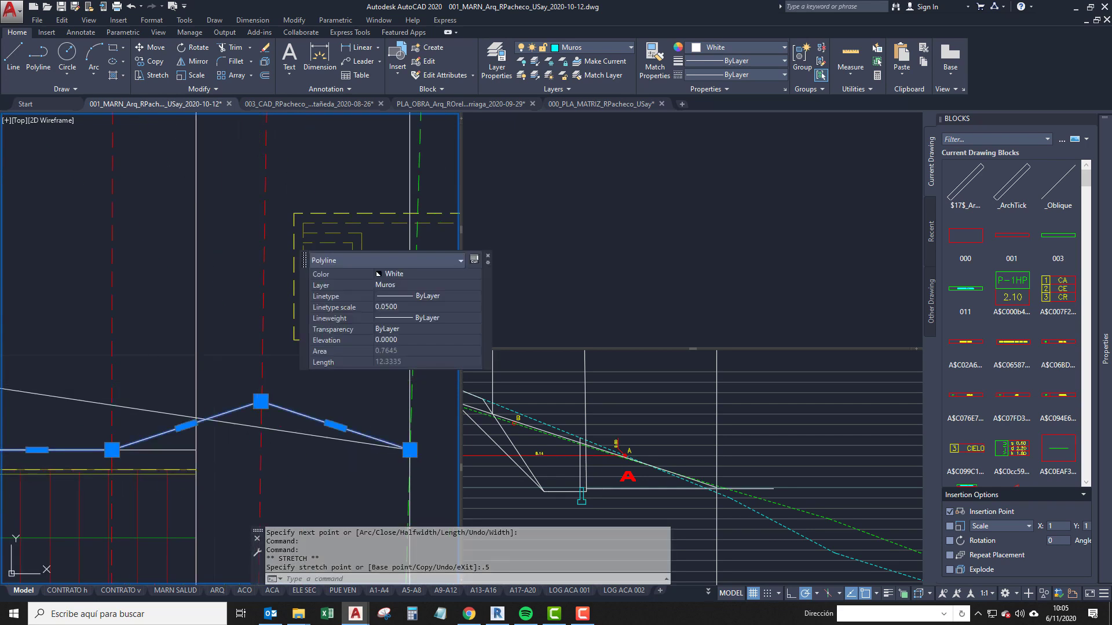
pyautogui.click(112, 449)
pyautogui.write('1')
pyautogui.press('Return')
# Try to stretch the polyline's vertex at the 1.50 contour upward by 1 and undo that stretch.
pyautogui.moveTo(33, 430); pyautogui.dragTo(288, 429, button='middle')
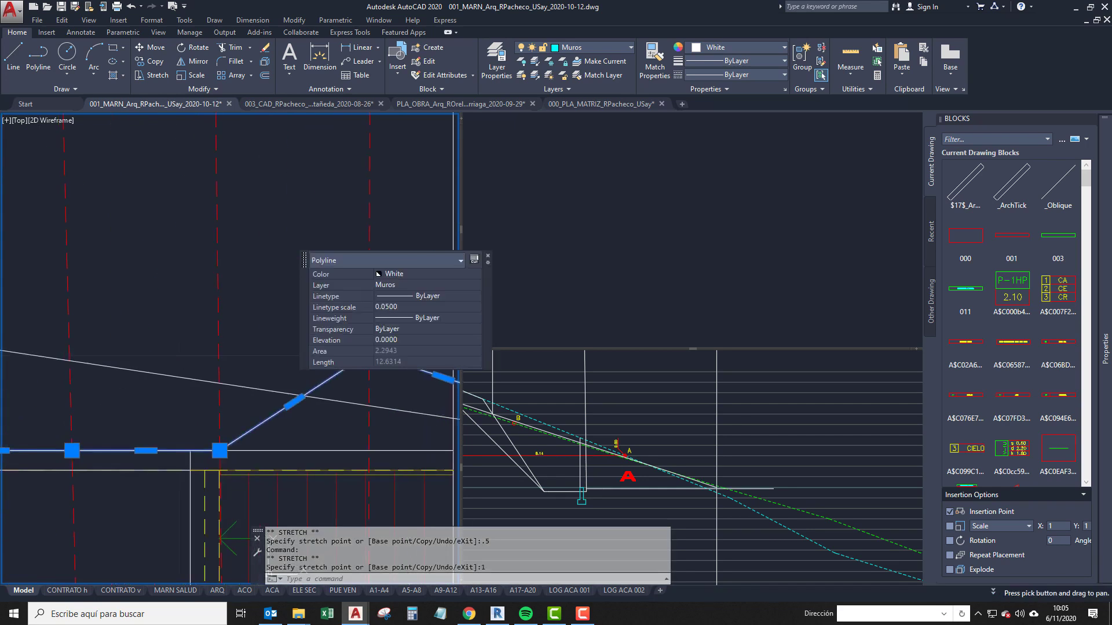
pyautogui.scroll(-2, 287, 429)
pyautogui.click(244, 441)
pyautogui.write('1')
pyautogui.press('Return')
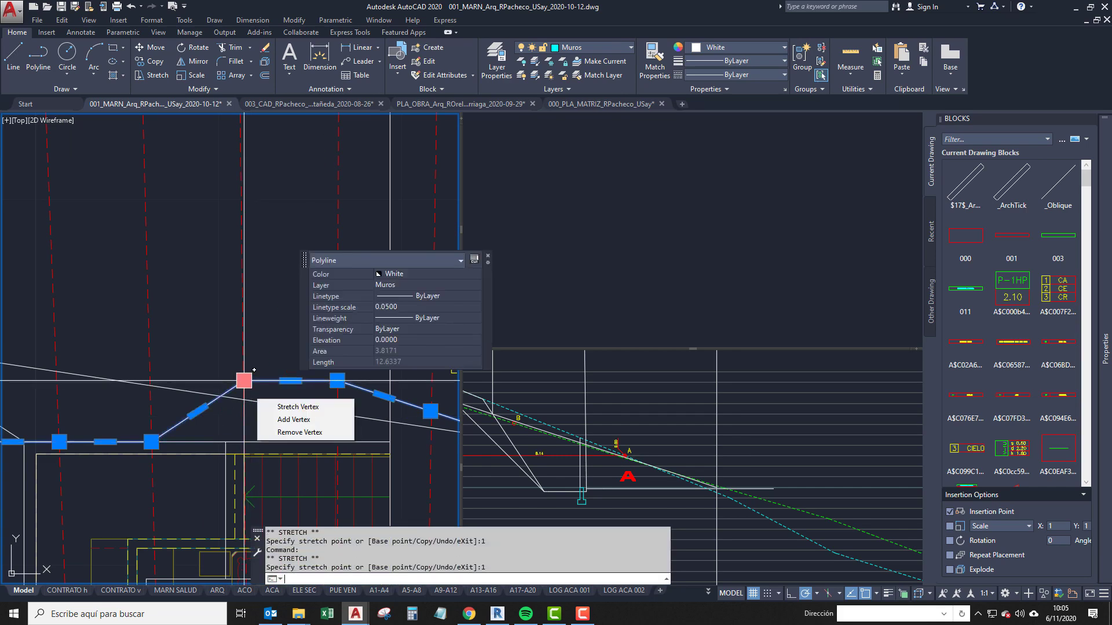
pyautogui.hotkey('ctrl', 'z')
pyautogui.scroll(-2, 210, 426)
pyautogui.press('Escape')
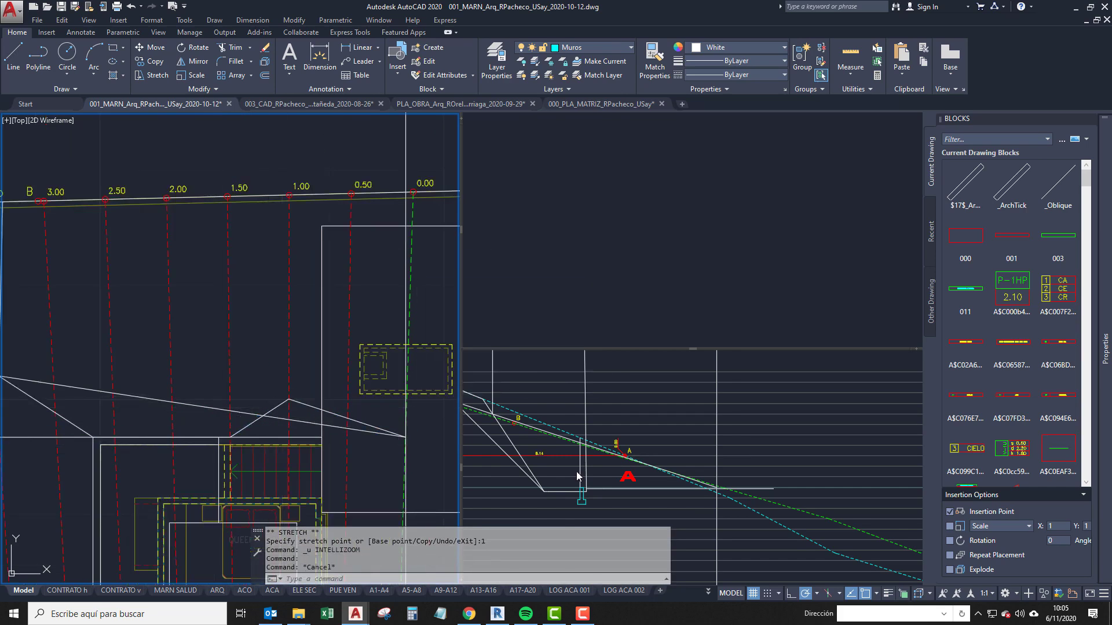
# Check the sloping polyline in the section and erase the stretched polyline from the plan.
pyautogui.click(578, 474)
pyautogui.scroll(4, 491, 414)
pyautogui.click(534, 428)
pyautogui.click(280, 435)
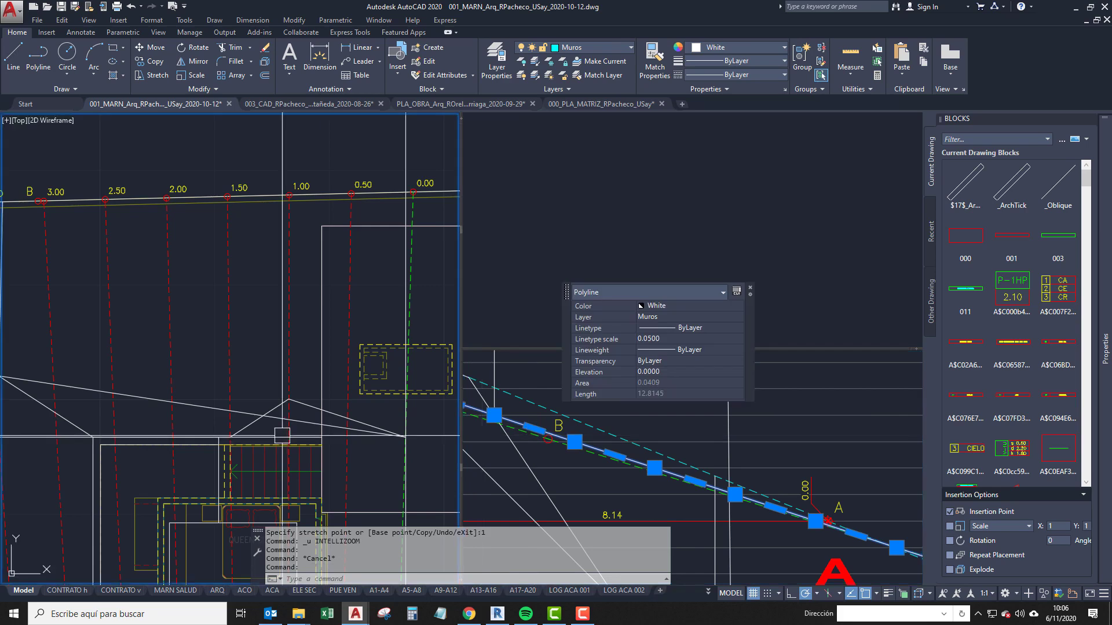
pyautogui.press('Escape')
pyautogui.click(253, 426)
pyautogui.write('e')
pyautogui.press('Return')
# Examine the sloping profile polyline in the section and where its lower end meets the vertical construction line.
pyautogui.click(564, 461)
pyautogui.click(601, 448)
pyautogui.scroll(-2, 675, 472)
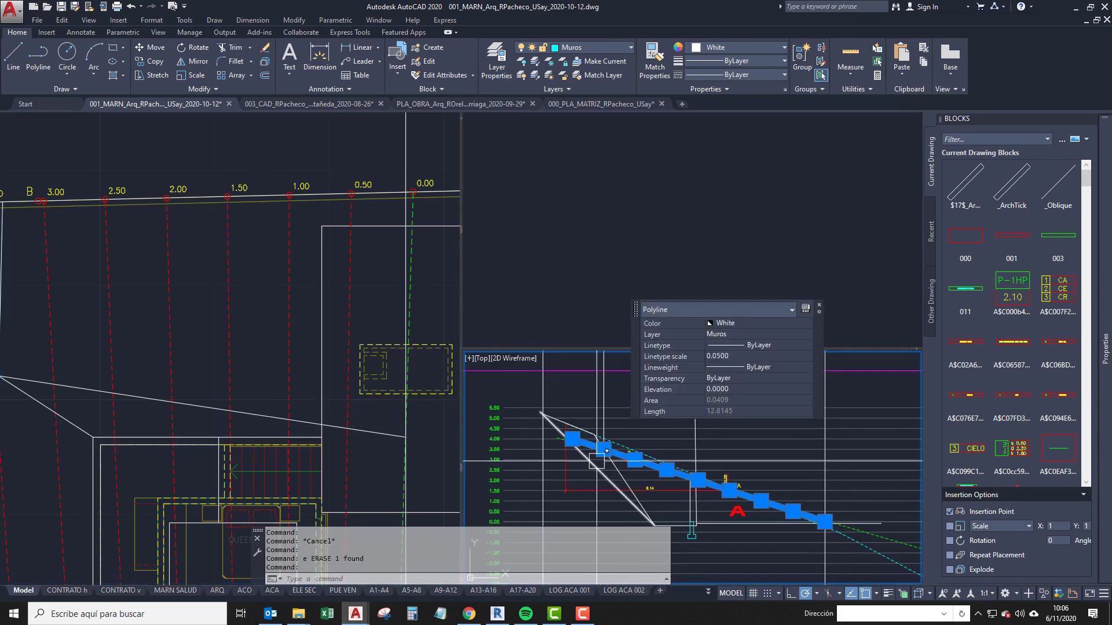
pyautogui.scroll(1, 868, 535)
pyautogui.press('Escape')
pyautogui.scroll(3, 814, 526)
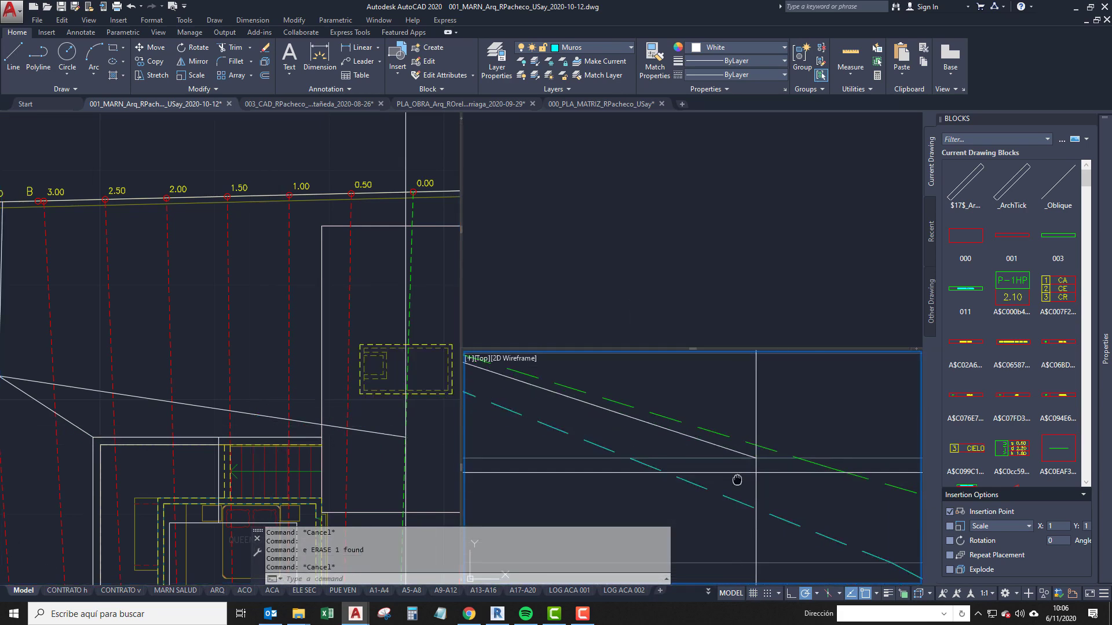
pyautogui.click(725, 476)
pyautogui.scroll(-3, 712, 481)
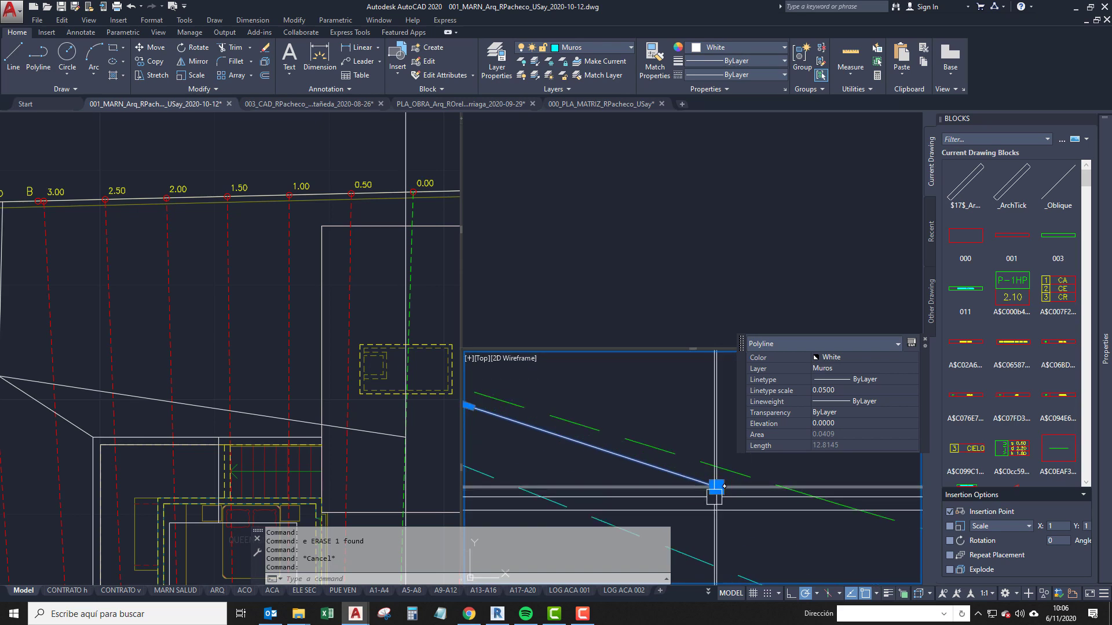
pyautogui.scroll(4, 644, 457)
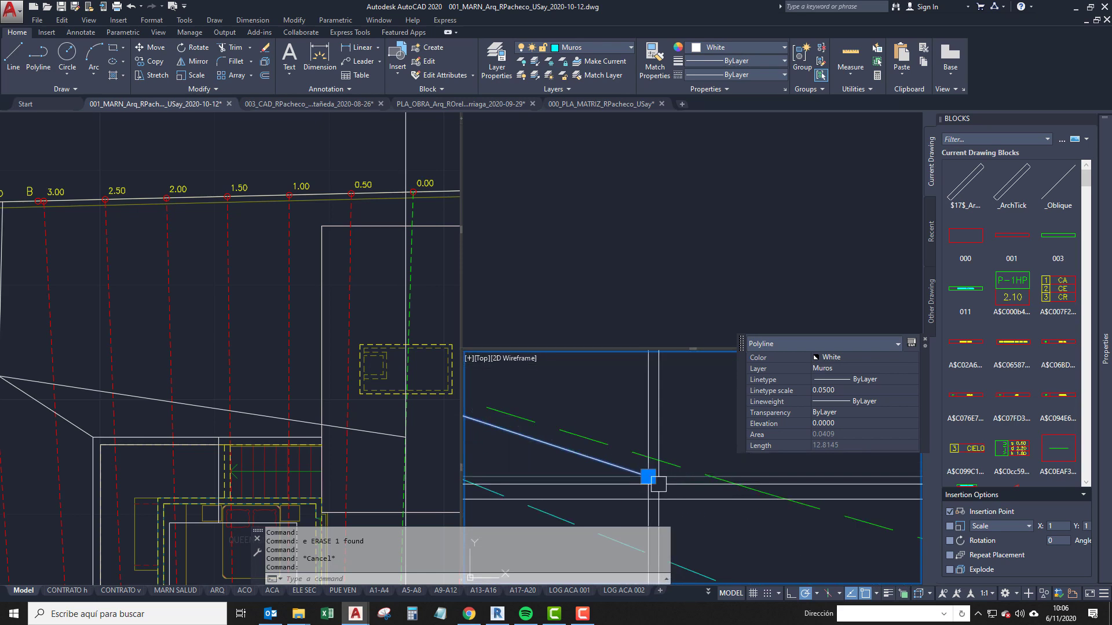
pyautogui.press('Escape')
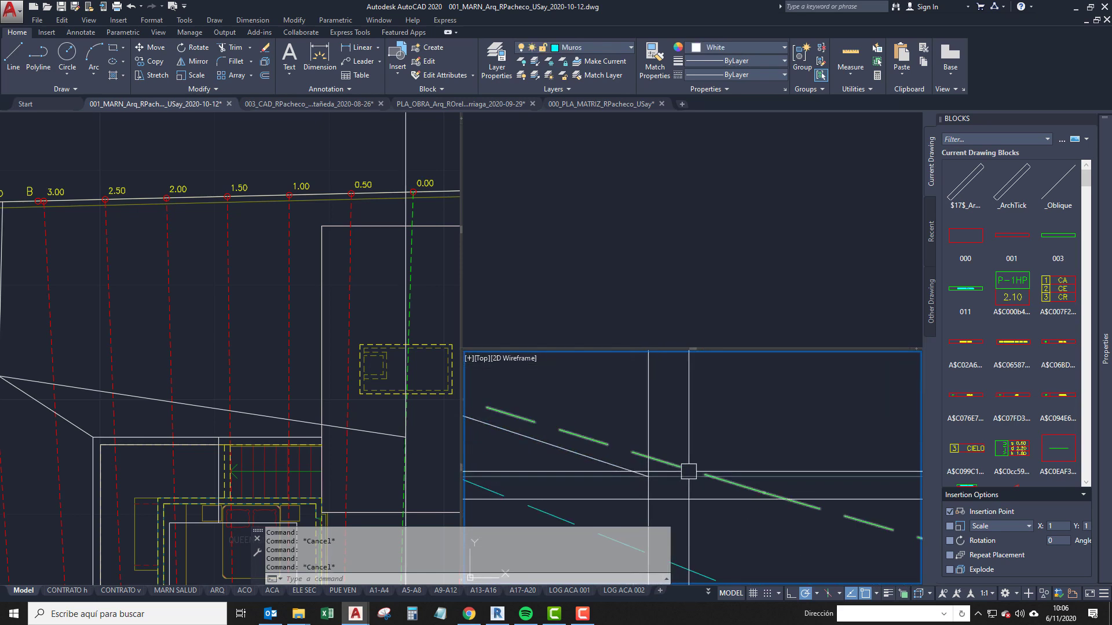
pyautogui.click(644, 475)
pyautogui.press('Escape')
pyautogui.scroll(-2, 636, 486)
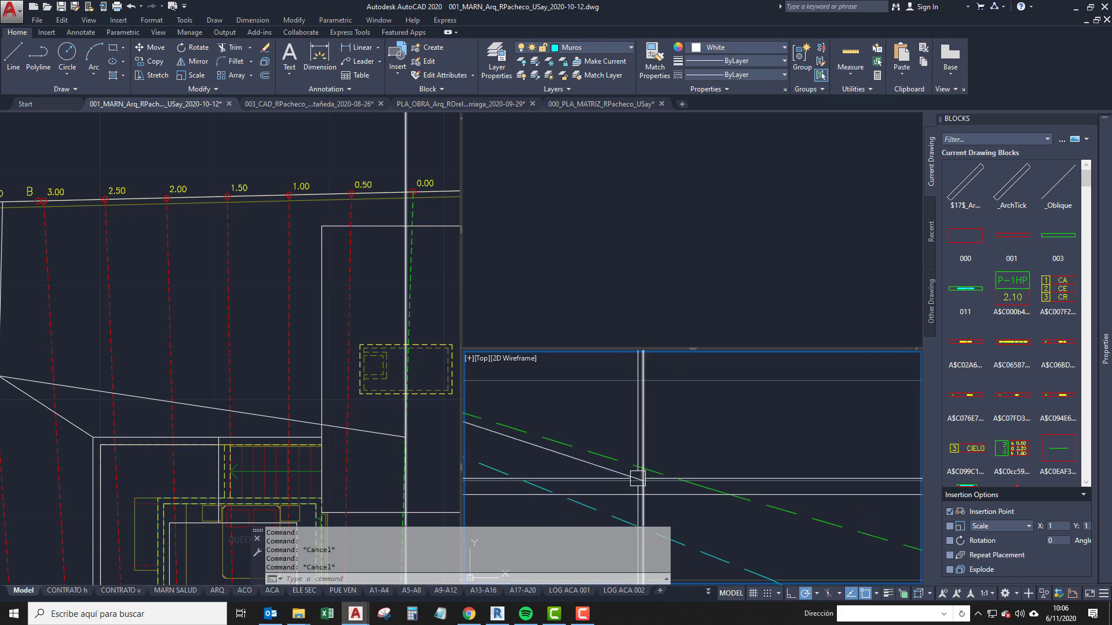
# Check on the plan where the slanted edge's end meets the vertical construction line near the 0.00 contour.
pyautogui.click(635, 446)
pyautogui.click(365, 427)
pyautogui.click(370, 424)
pyautogui.press('Escape')
pyautogui.press('Escape')
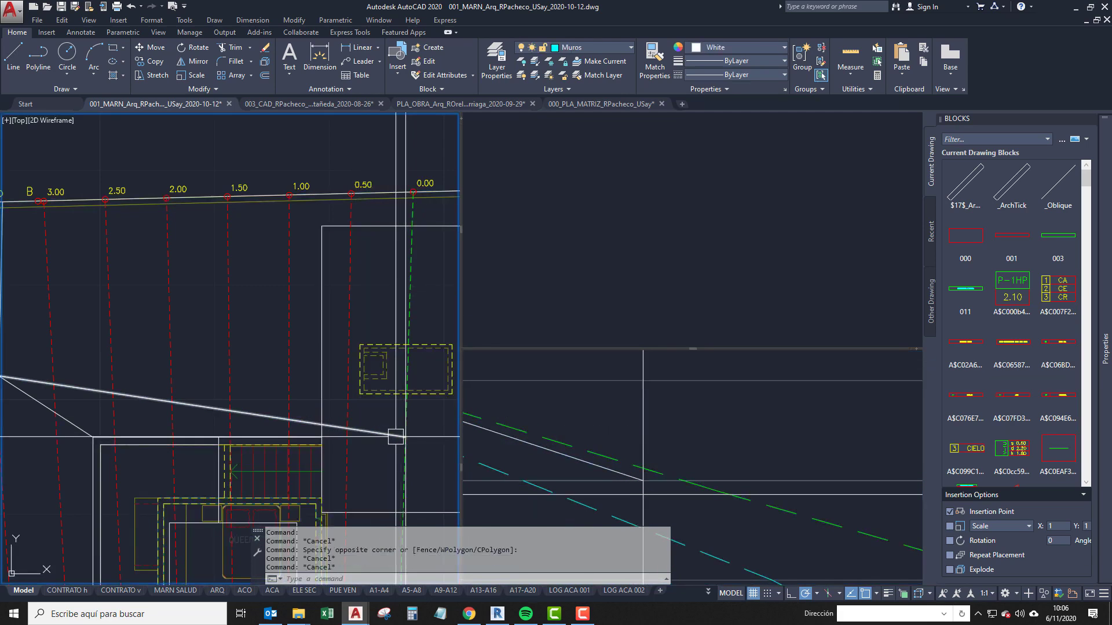
pyautogui.scroll(1, 395, 436)
pyautogui.click(397, 411)
pyautogui.scroll(3, 407, 445)
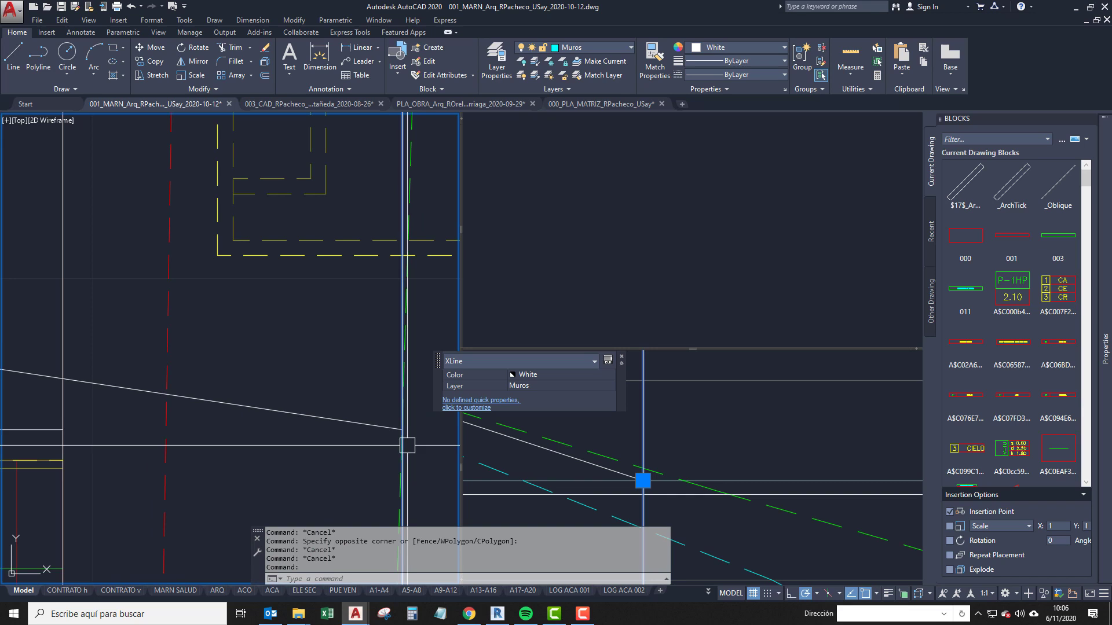
# Examine the sloping profile polyline along its length in the section, from its lower end to its upper end past B.
pyautogui.click(685, 480)
pyautogui.moveTo(611, 498); pyautogui.dragTo(611, 518, button='middle')
pyautogui.press('Escape')
pyautogui.click(610, 494)
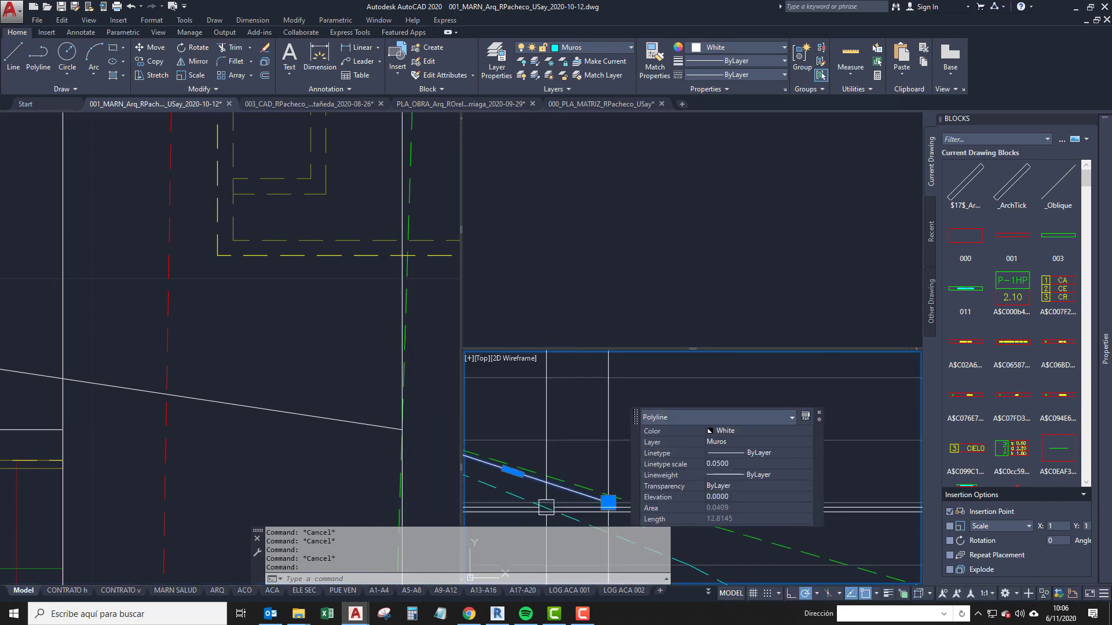
pyautogui.scroll(5, 605, 484)
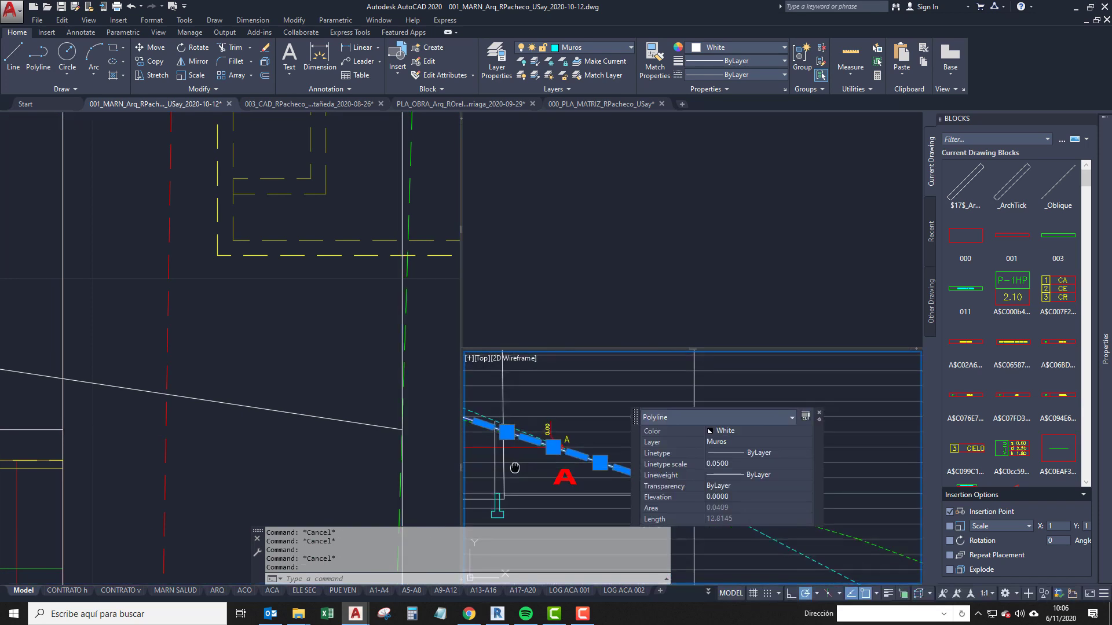
pyautogui.scroll(5, 495, 417)
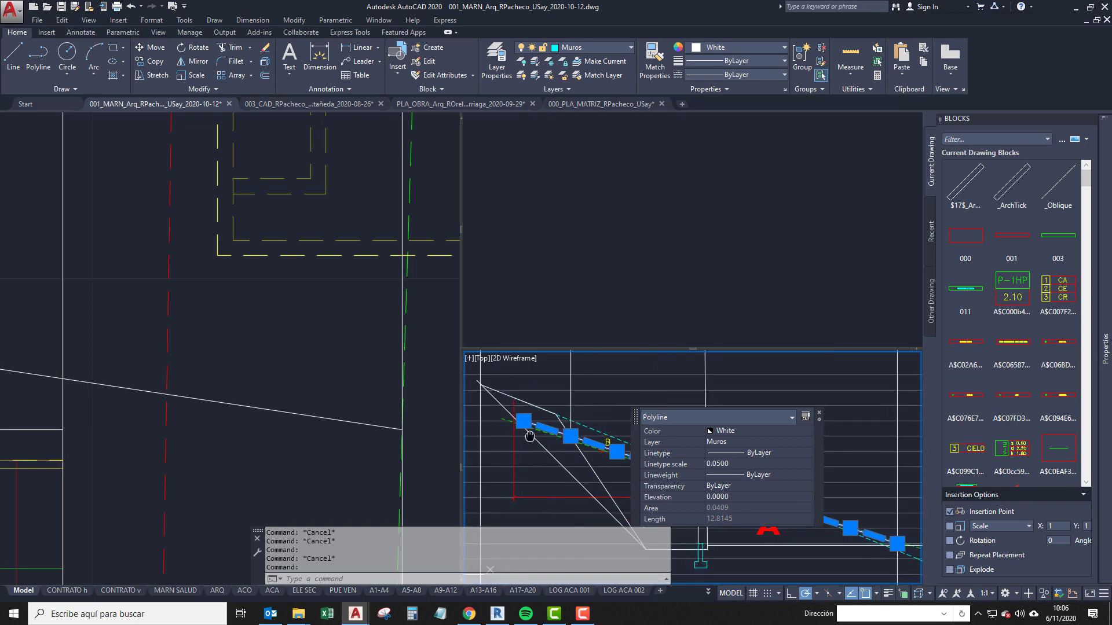
pyautogui.scroll(-2, 490, 416)
pyautogui.moveTo(490, 416); pyautogui.dragTo(372, 399, button='middle')
pyautogui.scroll(-2, 494, 422)
pyautogui.press('Escape')
pyautogui.scroll(5, 608, 480)
pyautogui.moveTo(472, 415)
pyautogui.mouseDown(button='middle')
pyautogui.moveTo(652, 488)
pyautogui.moveTo(589, 429)
pyautogui.mouseUp(button='middle')
pyautogui.scroll(-2, 603, 481)
pyautogui.click(576, 429)
pyautogui.scroll(-2, 694, 492)
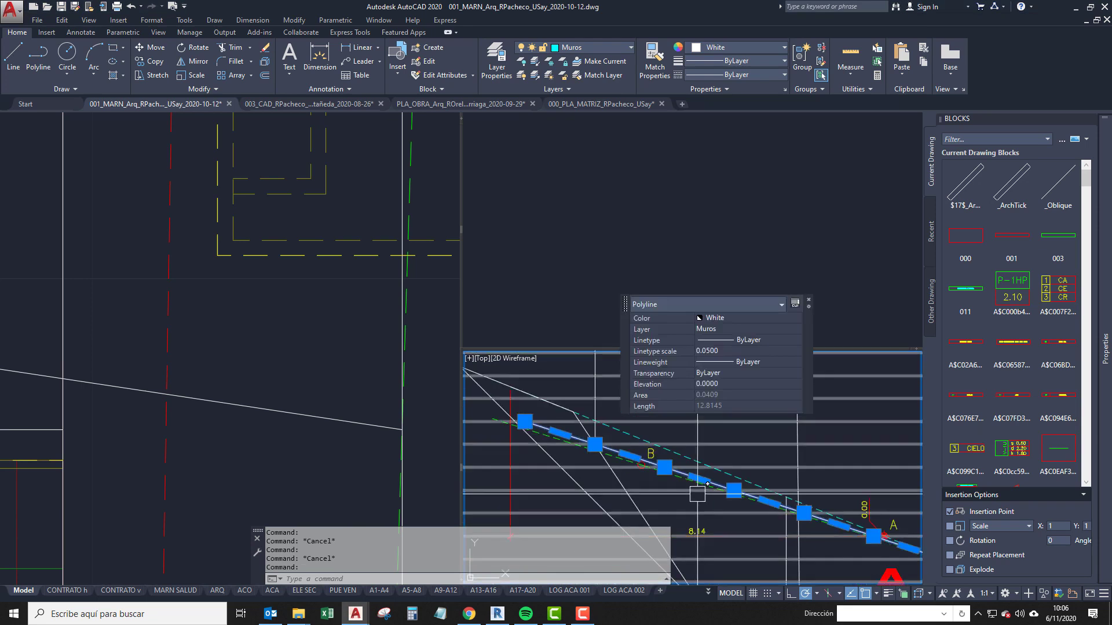
pyautogui.moveTo(698, 494); pyautogui.dragTo(641, 470, button='middle')
pyautogui.scroll(-2, 641, 470)
# Compare the slanted edge on the plan with the wall corner and the contours it crosses.
pyautogui.click(257, 340)
pyautogui.scroll(-5, 249, 354)
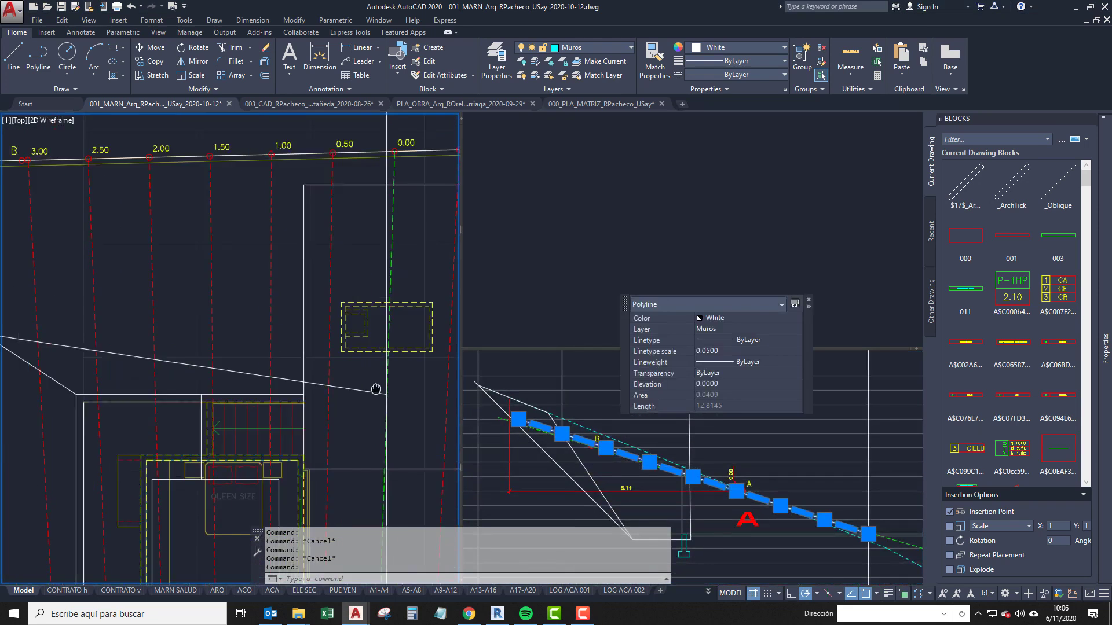
pyautogui.moveTo(298, 391); pyautogui.dragTo(217, 399, button='middle')
pyautogui.click(643, 463)
pyautogui.click(146, 403)
pyautogui.moveTo(146, 403); pyautogui.dragTo(228, 411, button='middle')
pyautogui.write('xl')
pyautogui.press('Return')
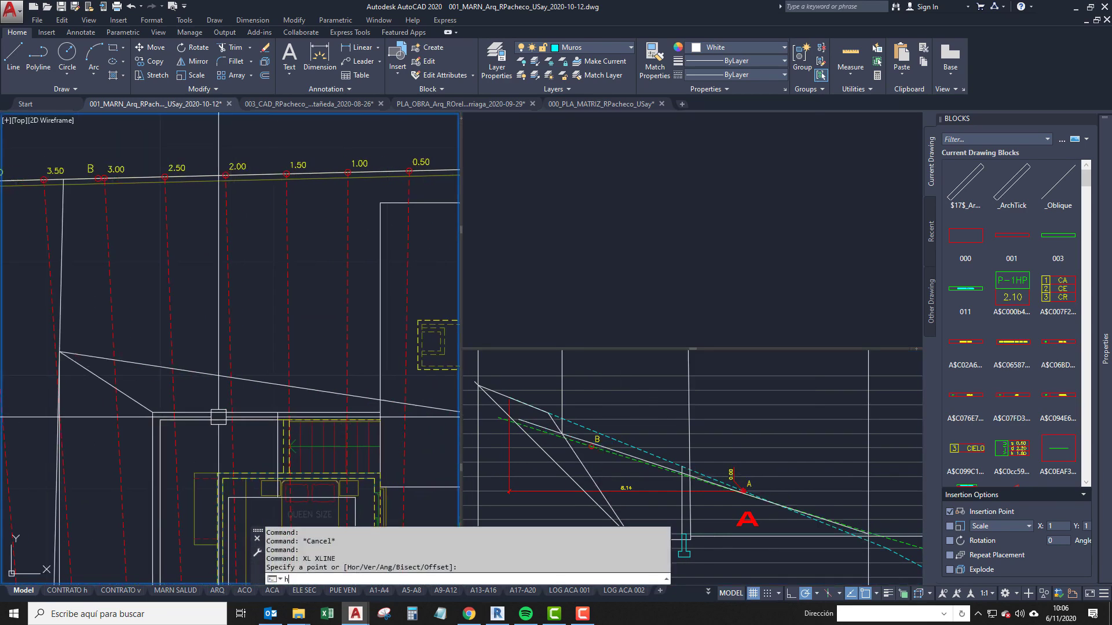
pyautogui.write('h')
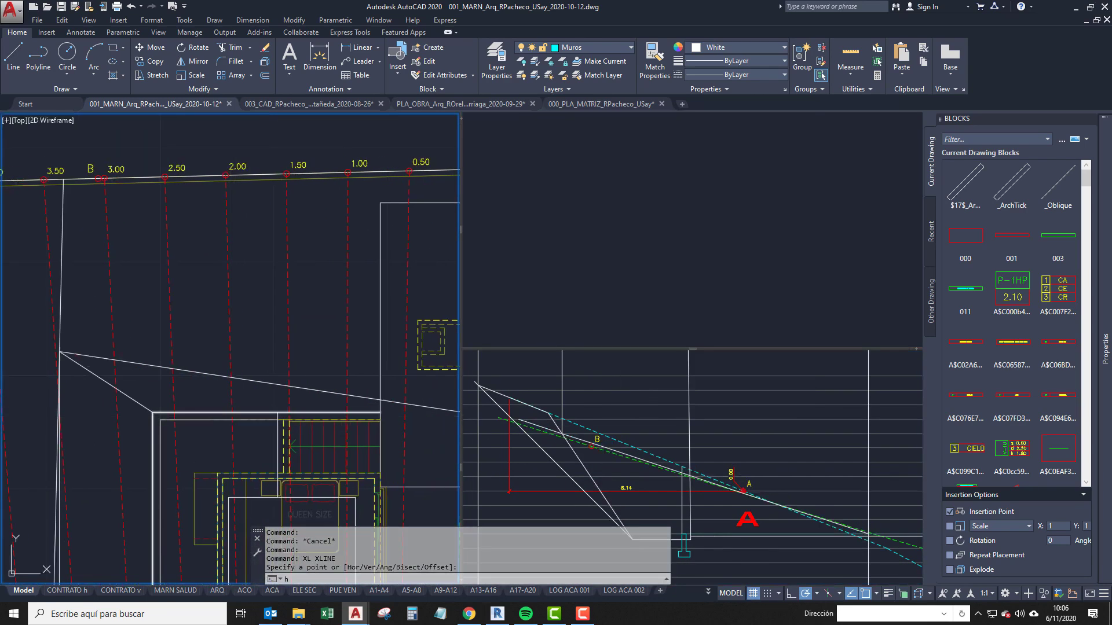
pyautogui.press('Return')
pyautogui.write('xl')
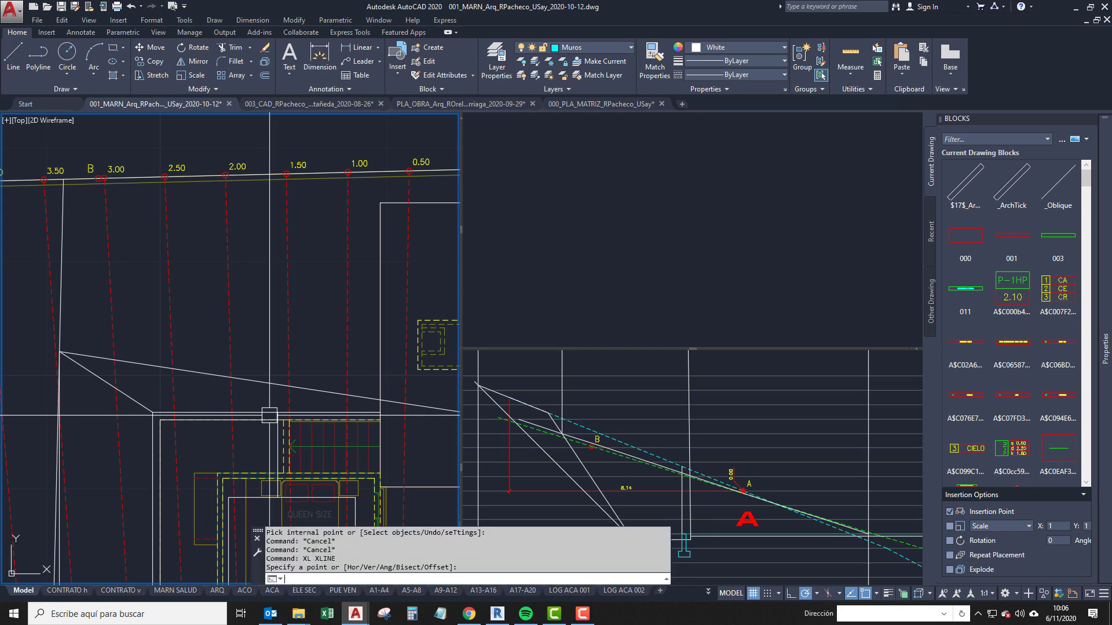
pyautogui.press('Return')
pyautogui.write('h')
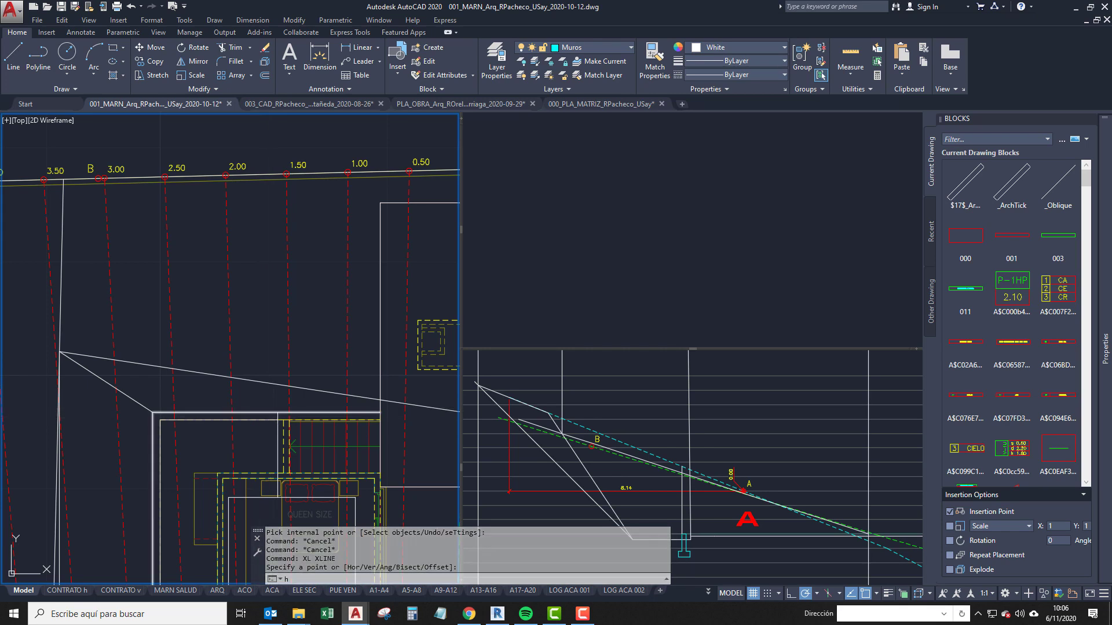
pyautogui.press('Escape')
pyautogui.press('Escape')
# Draw a horizontal construction line through the wall's upper corner on the plan as a check and erase it.
pyautogui.write('xl')
pyautogui.press('Return')
pyautogui.write('h')
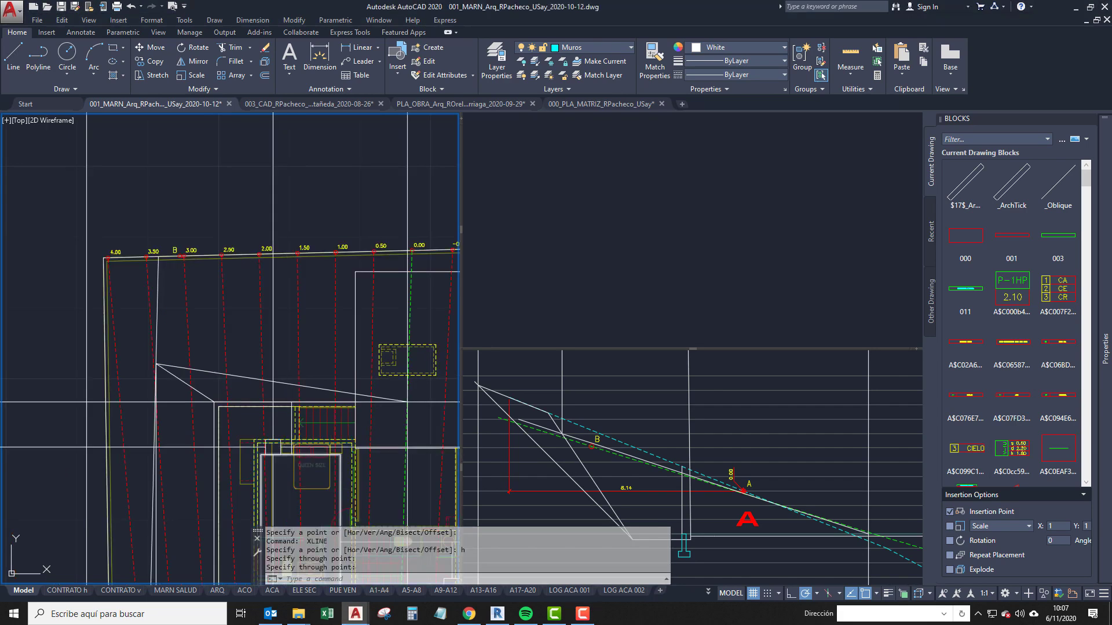
pyautogui.click(752, 516)
pyautogui.moveTo(752, 516); pyautogui.dragTo(722, 494, button='middle')
pyautogui.press('Escape')
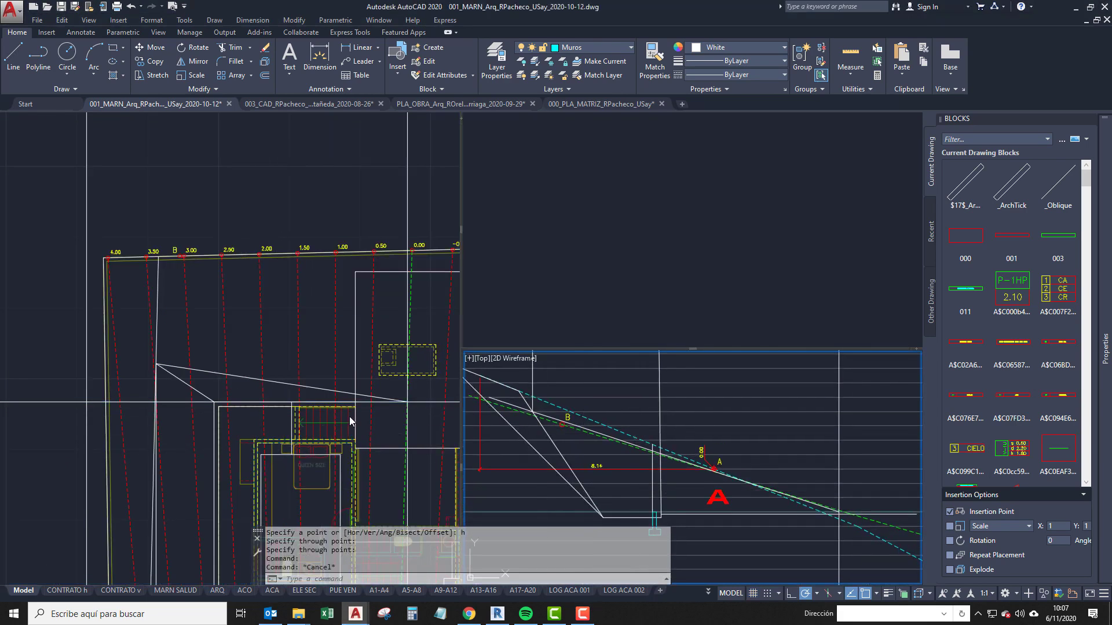
pyautogui.click(385, 401)
pyautogui.write('e')
pyautogui.press('Return')
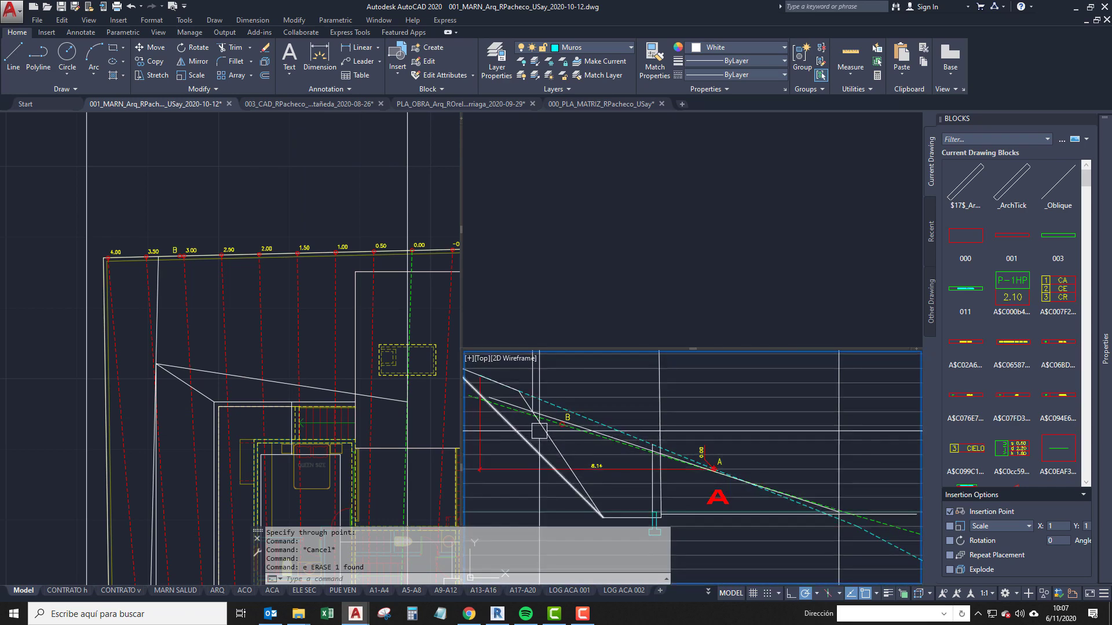
# Examine where the sloping profile crosses the steep cut line near B in the section and the matching corner on the plan.
pyautogui.scroll(4, 539, 431)
pyautogui.press('Escape')
pyautogui.scroll(-3, 563, 425)
pyautogui.scroll(4, 550, 427)
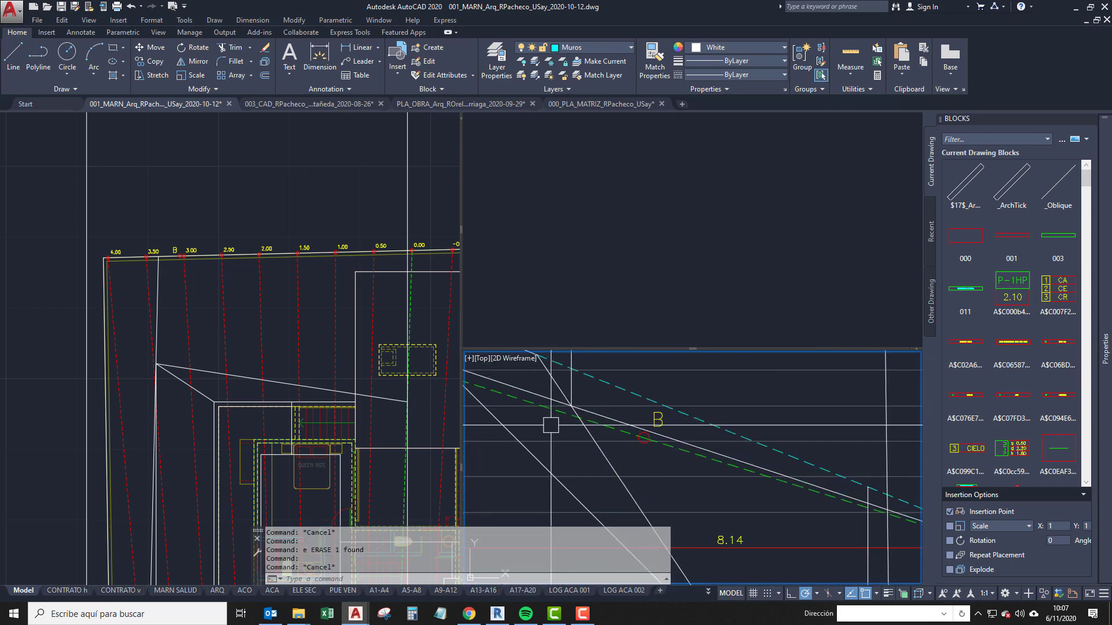
pyautogui.scroll(-2, 587, 446)
pyautogui.scroll(-3, 586, 449)
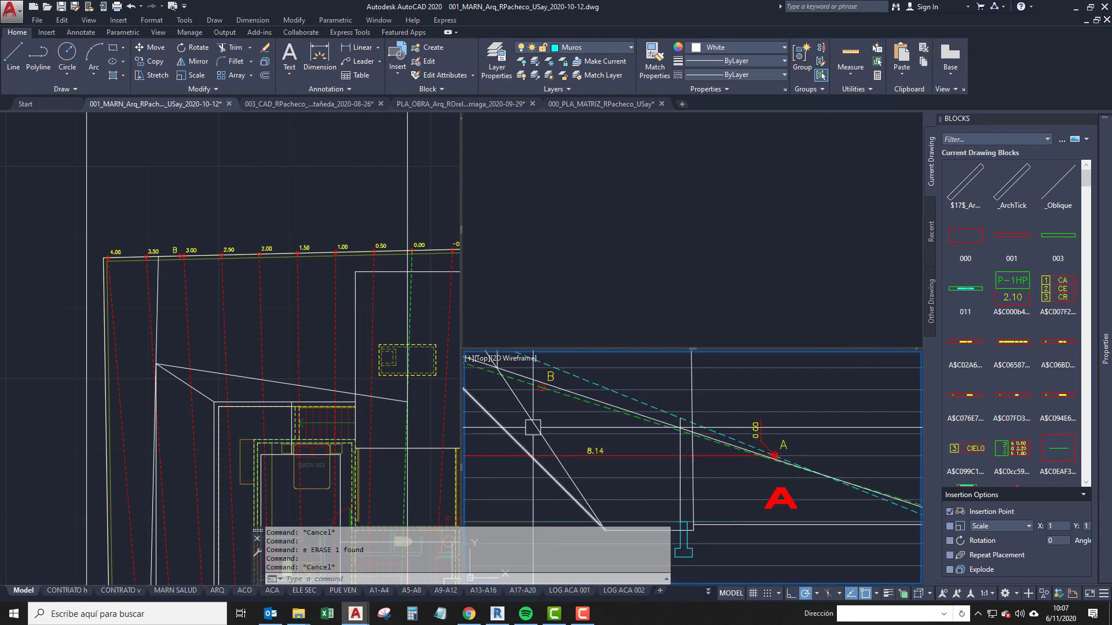
pyautogui.scroll(3, 563, 456)
pyautogui.scroll(-3, 576, 424)
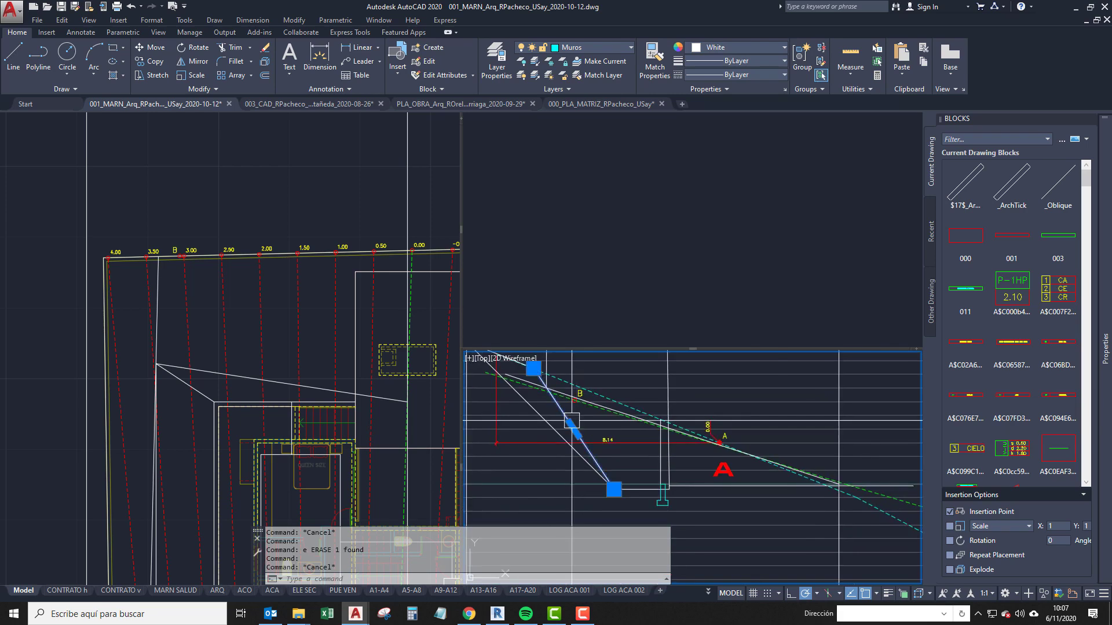
pyautogui.scroll(5, 539, 457)
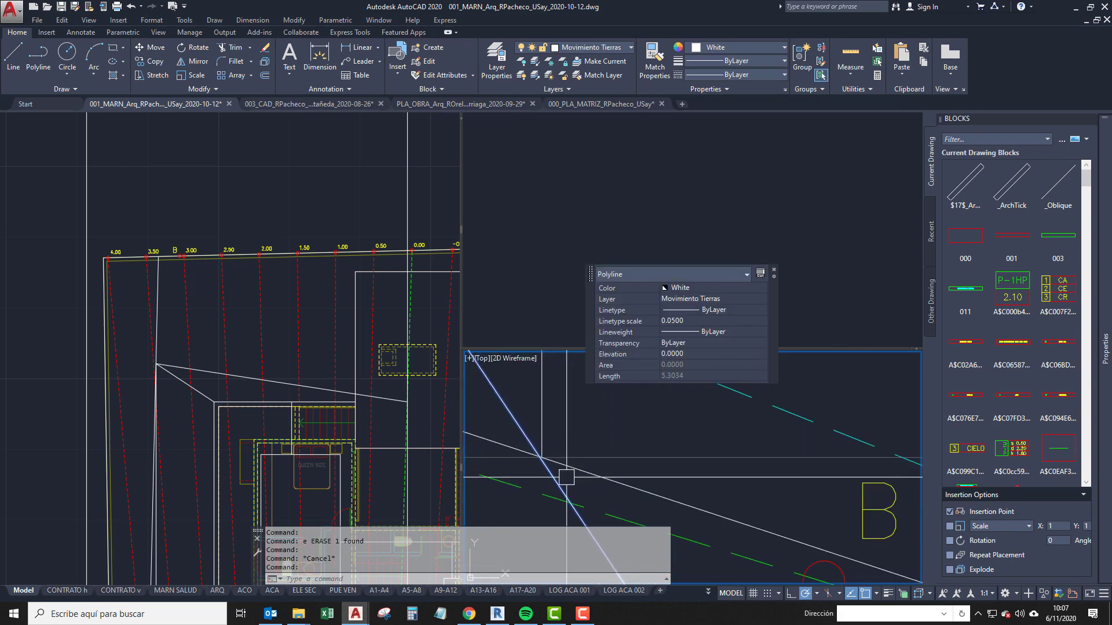
pyautogui.scroll(-5, 566, 477)
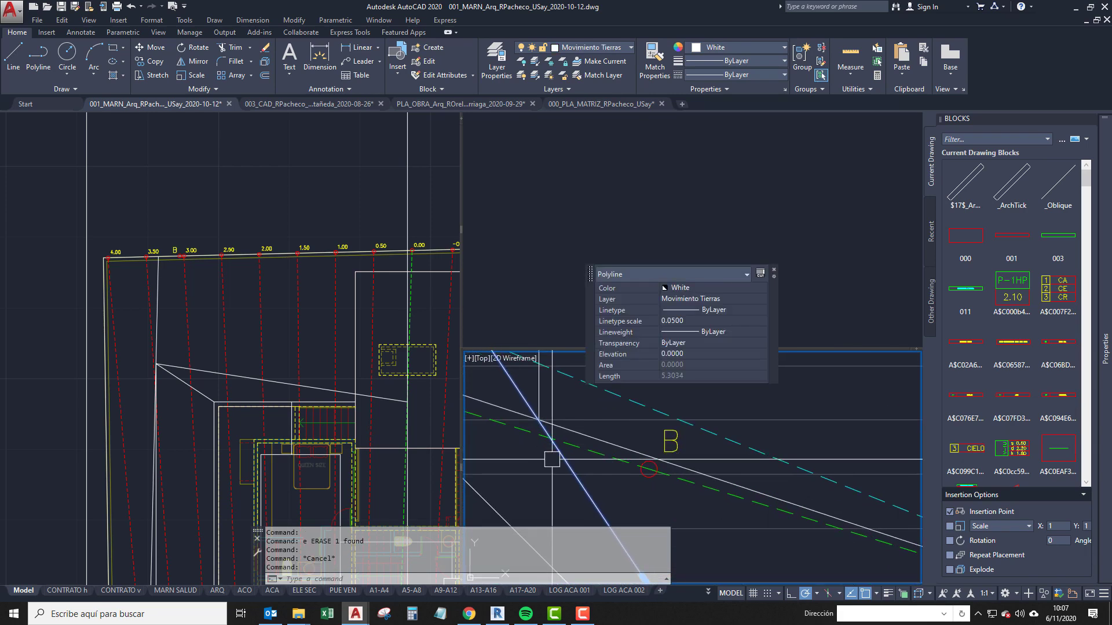
pyautogui.scroll(3, 542, 440)
pyautogui.press('Escape')
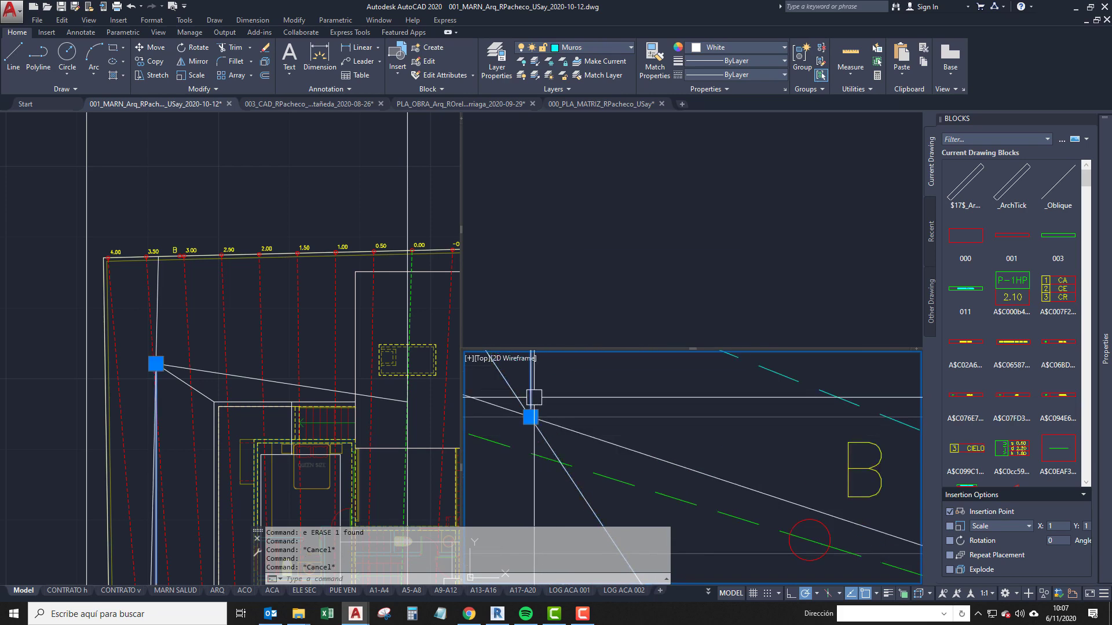
pyautogui.click(533, 397)
pyautogui.scroll(3, 153, 367)
pyautogui.scroll(2, 168, 386)
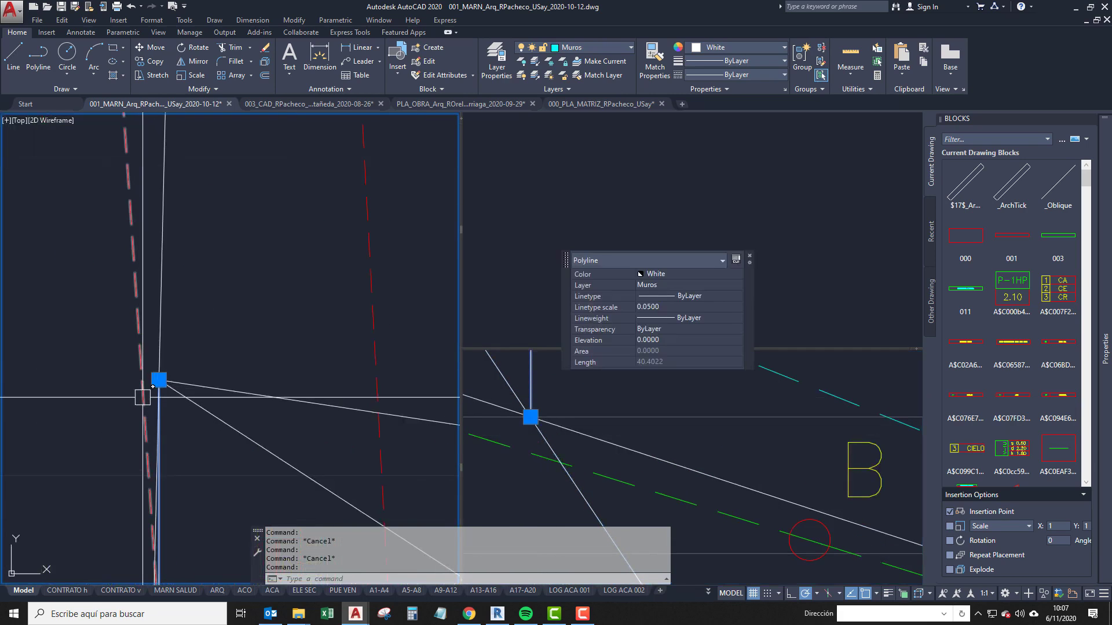
pyautogui.press('Escape')
pyautogui.write('pl')
pyautogui.press('Return')
pyautogui.click(147, 384)
pyautogui.scroll(-3, 353, 454)
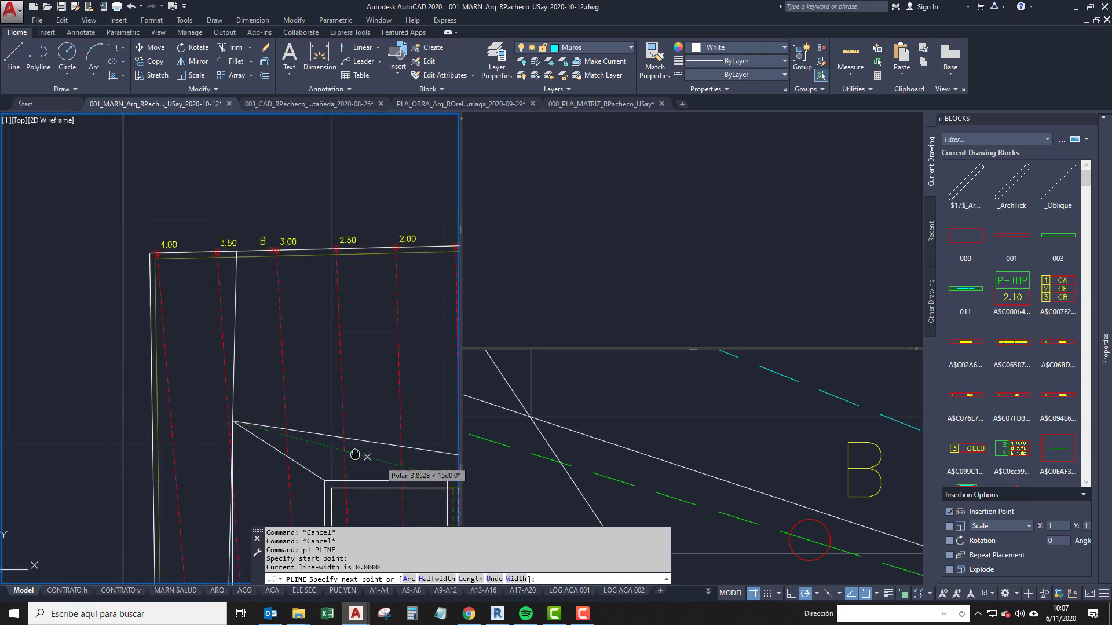
pyautogui.scroll(3, 272, 443)
pyautogui.press('Escape')
pyautogui.scroll(-2, 359, 440)
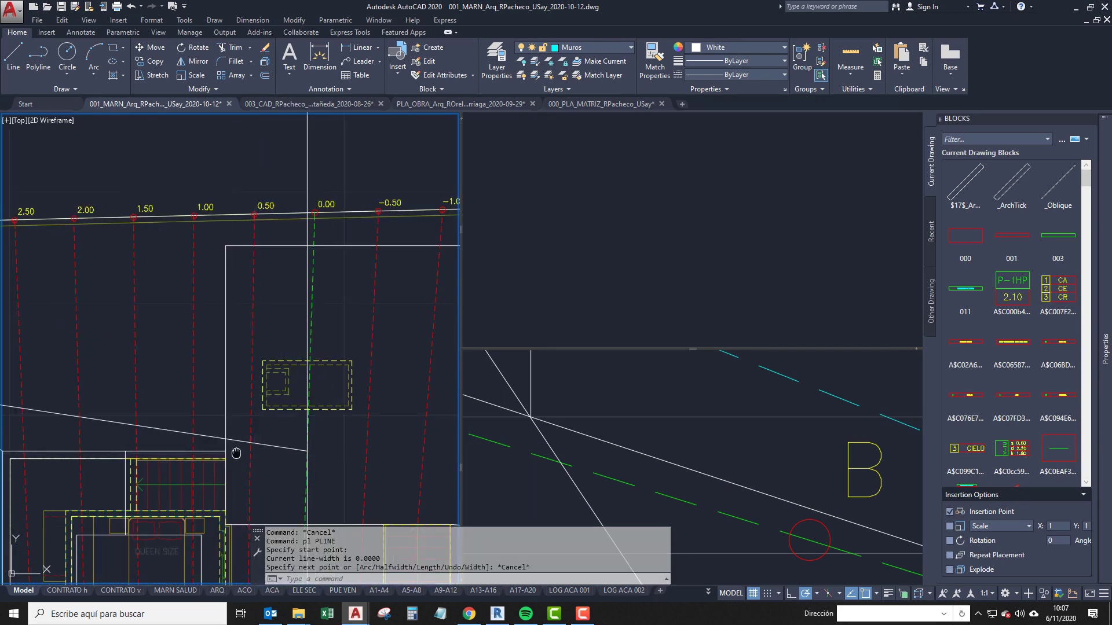
pyautogui.press('Escape')
# Compare the slanted edge's course across the plan contours with the platform level and slope foot in the section.
pyautogui.moveTo(248, 456); pyautogui.dragTo(350, 422, button='middle')
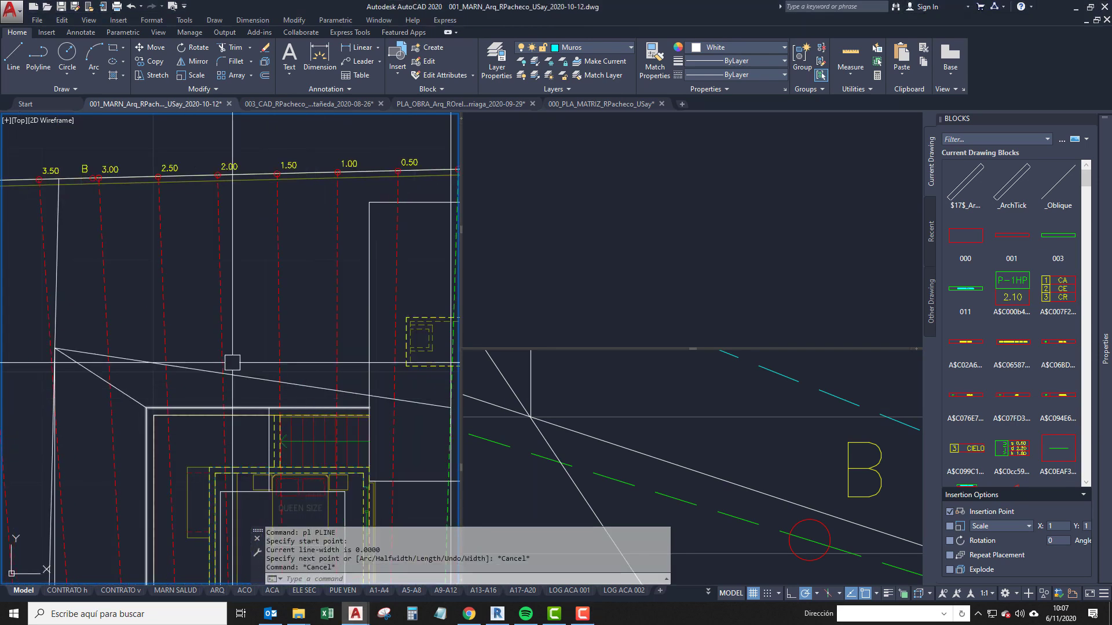
pyautogui.moveTo(326, 339); pyautogui.dragTo(287, 410, button='middle')
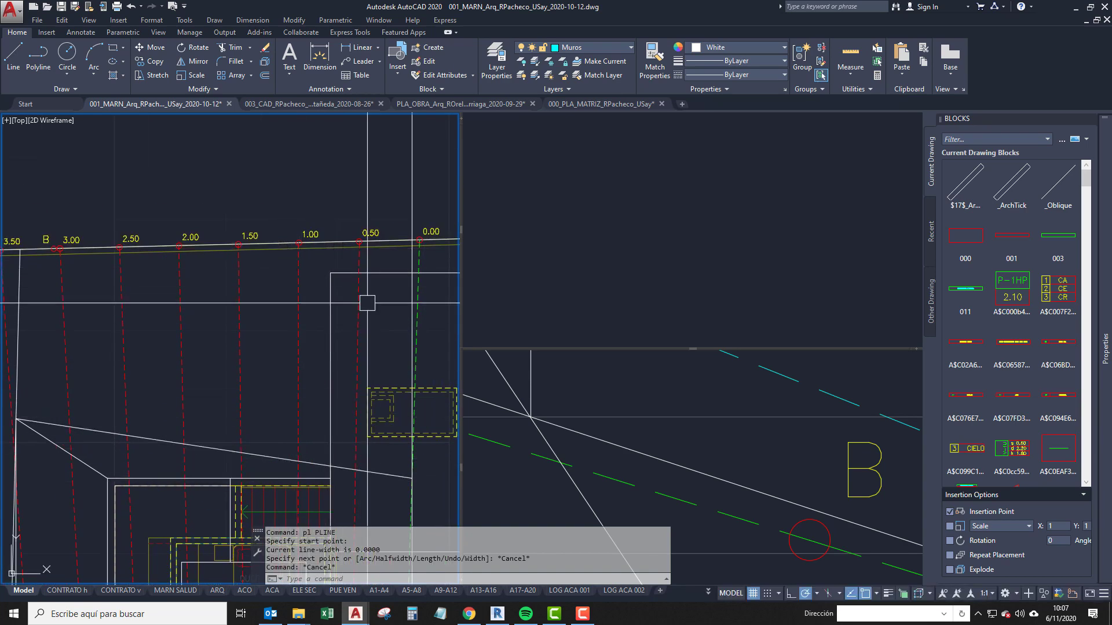
pyautogui.moveTo(378, 399); pyautogui.dragTo(268, 350, button='middle')
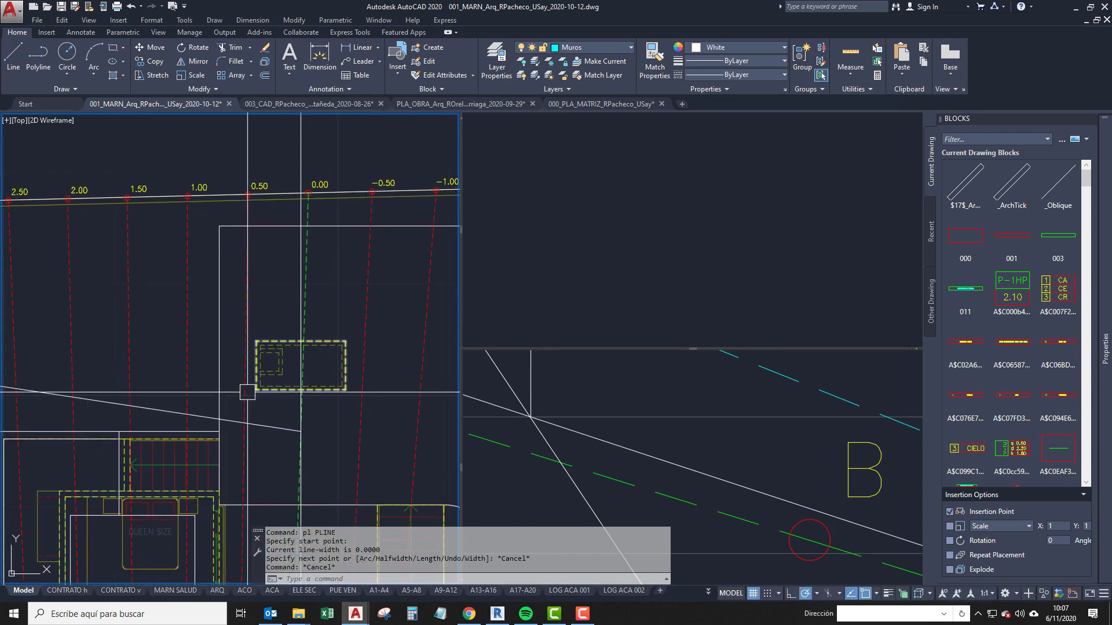
pyautogui.moveTo(247, 392); pyautogui.dragTo(244, 333, button='middle')
pyautogui.click(752, 454)
pyautogui.scroll(-8, 706, 466)
pyautogui.moveTo(813, 517); pyautogui.dragTo(506, 300, button='middle')
pyautogui.moveTo(662, 390); pyautogui.dragTo(638, 433, button='middle')
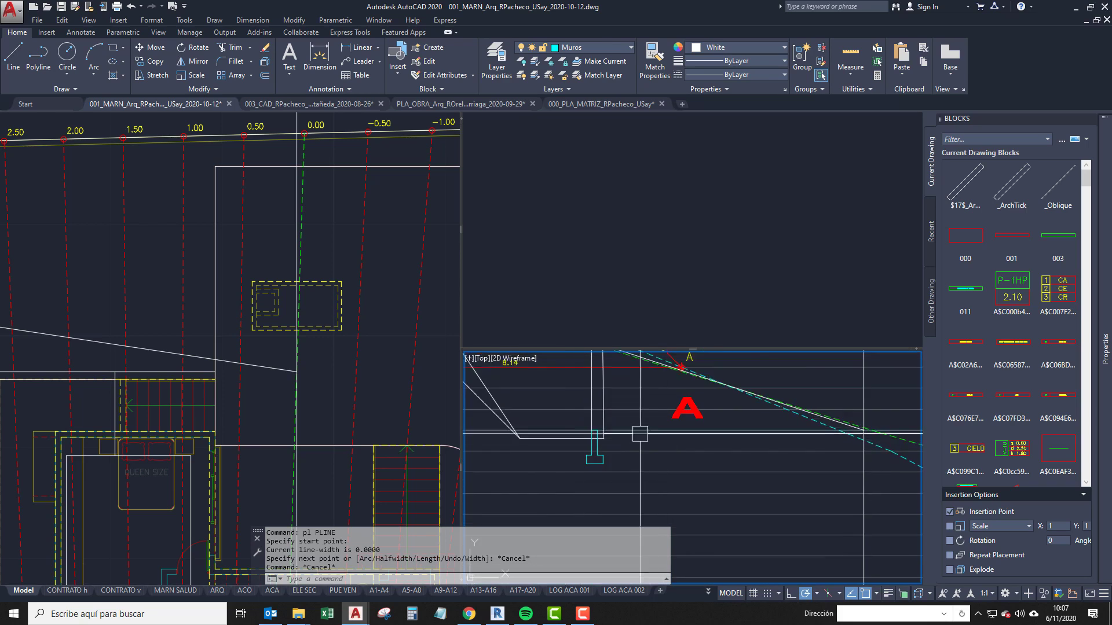
pyautogui.scroll(1, 638, 435)
pyautogui.scroll(-3, 616, 445)
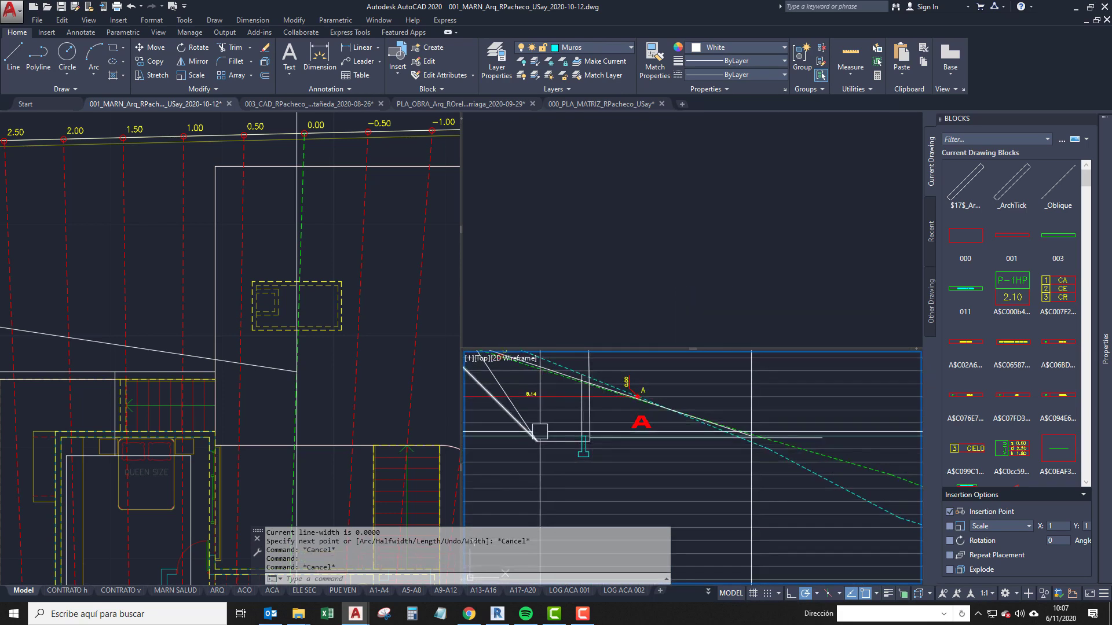
# Inspect the Movimiento Tierras platform outline with the rounded corner on the plan against the contours.
pyautogui.click(214, 377)
pyautogui.moveTo(242, 267); pyautogui.dragTo(238, 302, button='middle')
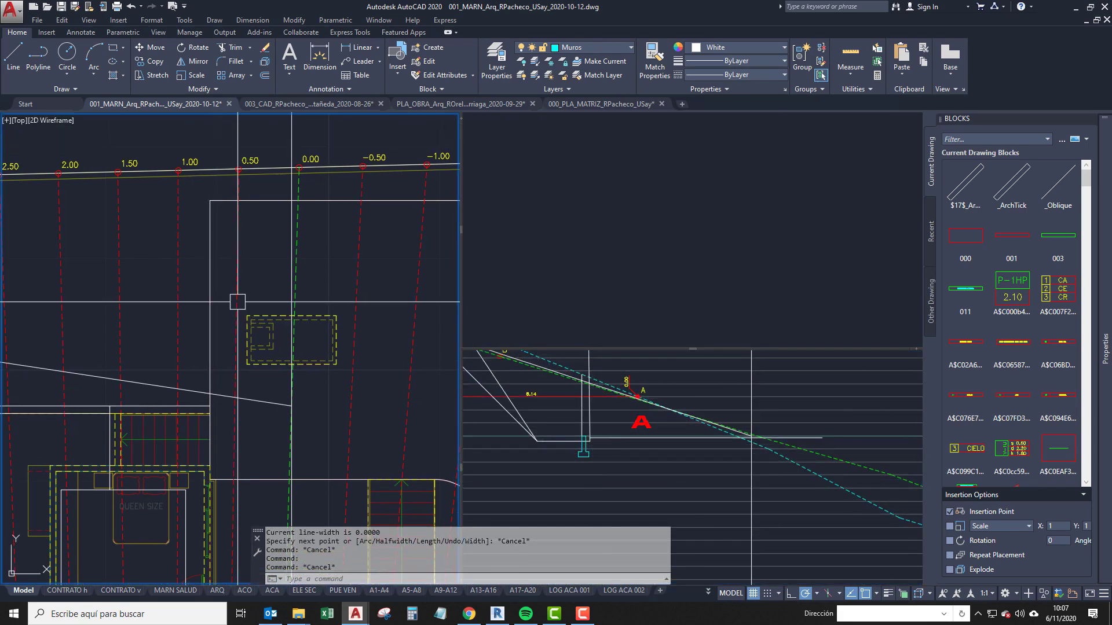
pyautogui.click(209, 212)
pyautogui.scroll(-2, 208, 272)
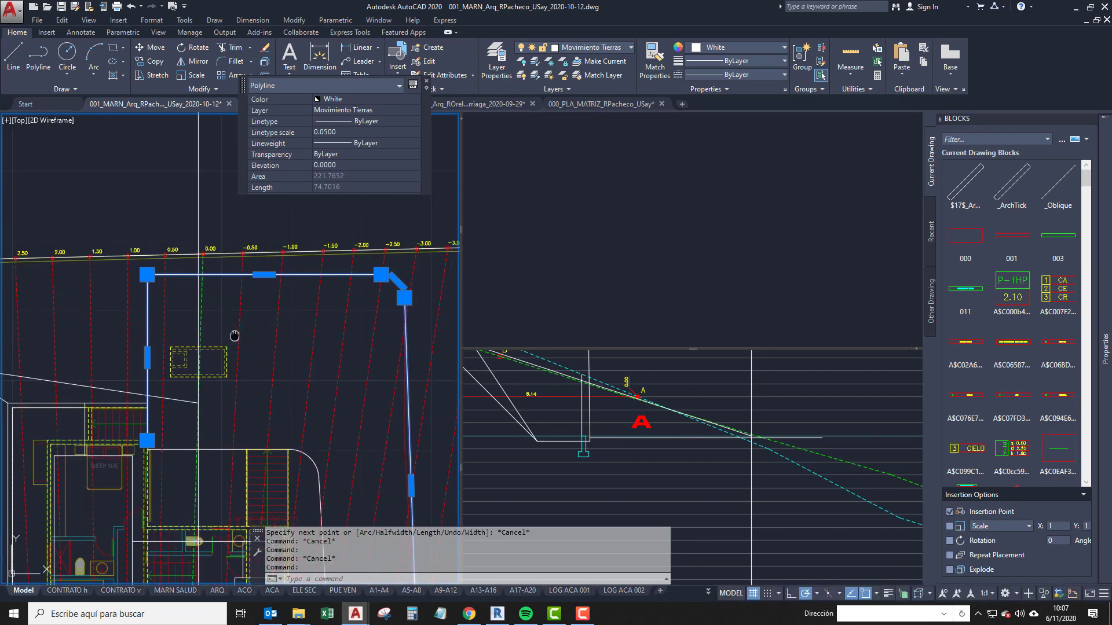
pyautogui.press('Escape')
pyautogui.moveTo(61, 325); pyautogui.dragTo(95, 324, button='middle')
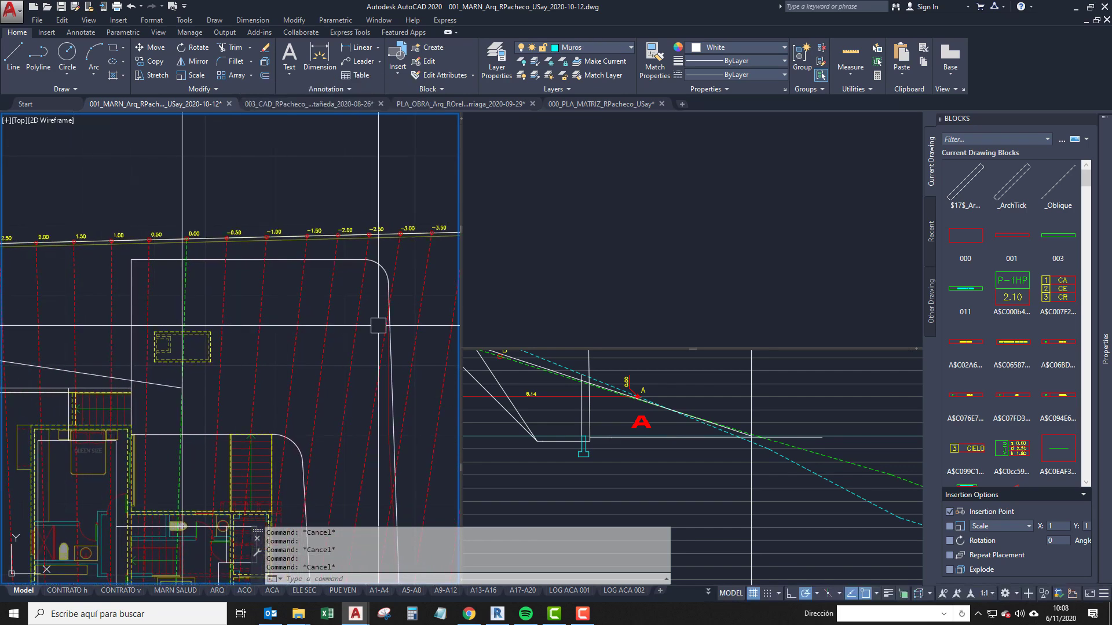
pyautogui.moveTo(249, 345)
pyautogui.mouseDown(button='middle')
pyautogui.moveTo(330, 343)
pyautogui.moveTo(242, 326)
pyautogui.mouseUp(button='middle')
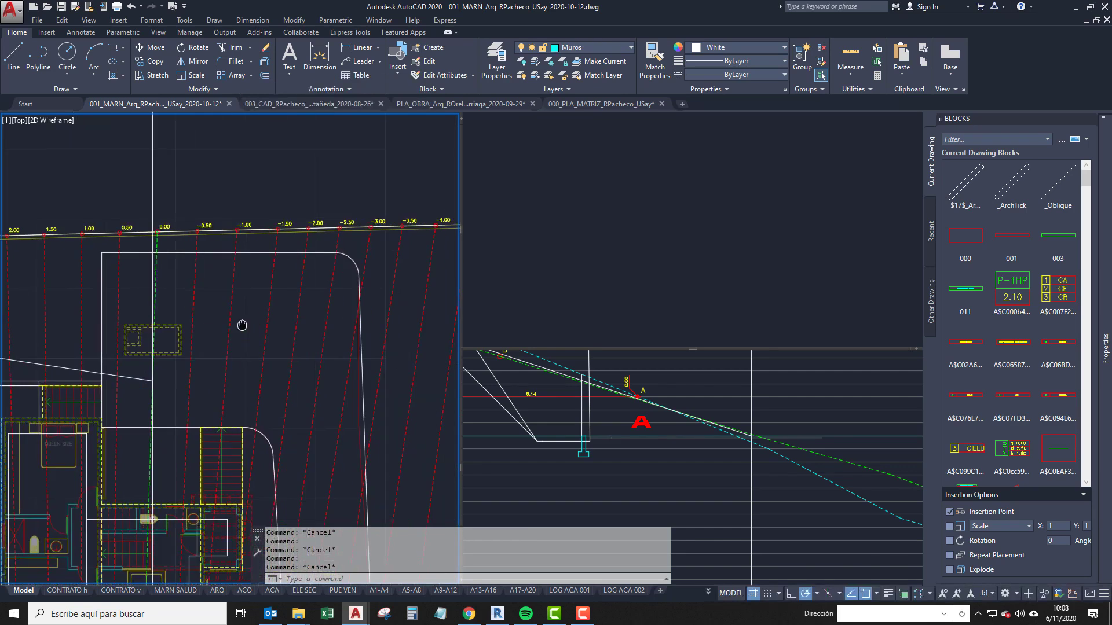
# Switch to Revit, examine the paved area under the pergola in the 3D model, and return to the AutoCAD plan.
pyautogui.click(497, 614)
pyautogui.scroll(-1, 627, 386)
pyautogui.moveTo(304, 510); pyautogui.dragTo(513, 402, button='middle')
pyautogui.scroll(3, 466, 376)
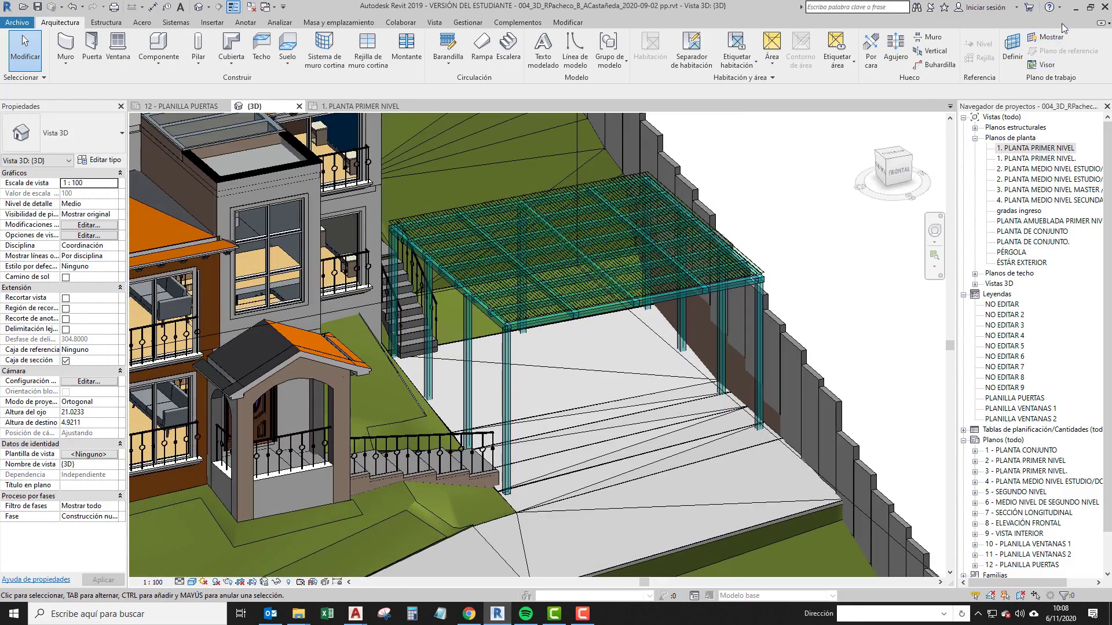
pyautogui.click(1076, 7)
pyautogui.moveTo(40, 343); pyautogui.dragTo(158, 329, button='middle')
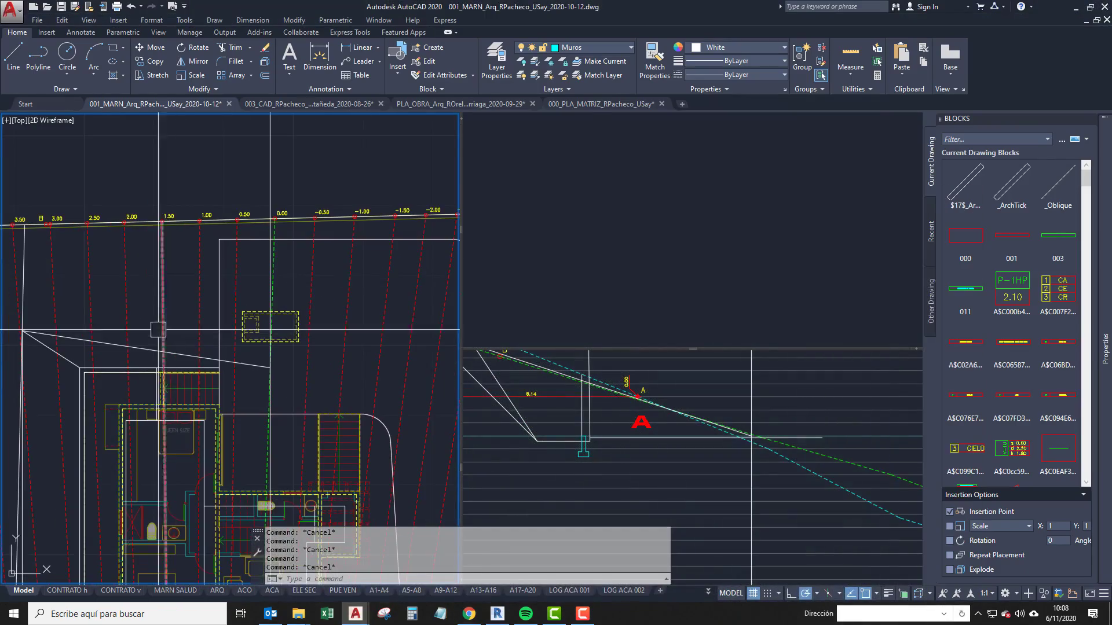
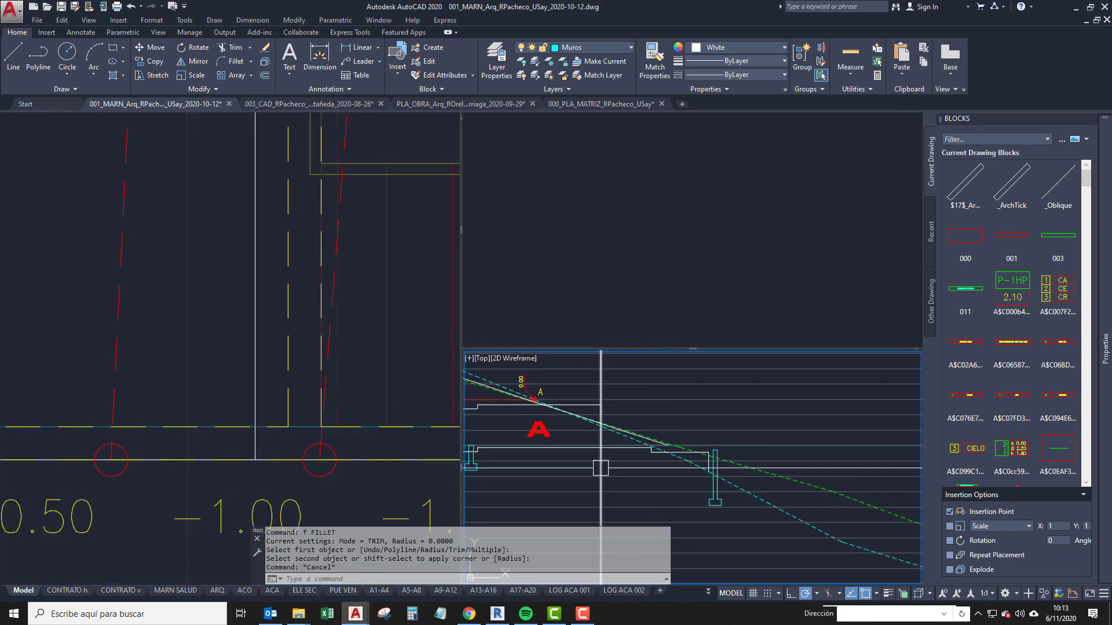
# Compare the section's lower steps and footings near A with the dining terrace and its white outline on the plan.
pyautogui.moveTo(600, 466); pyautogui.dragTo(680, 468, button='middle')
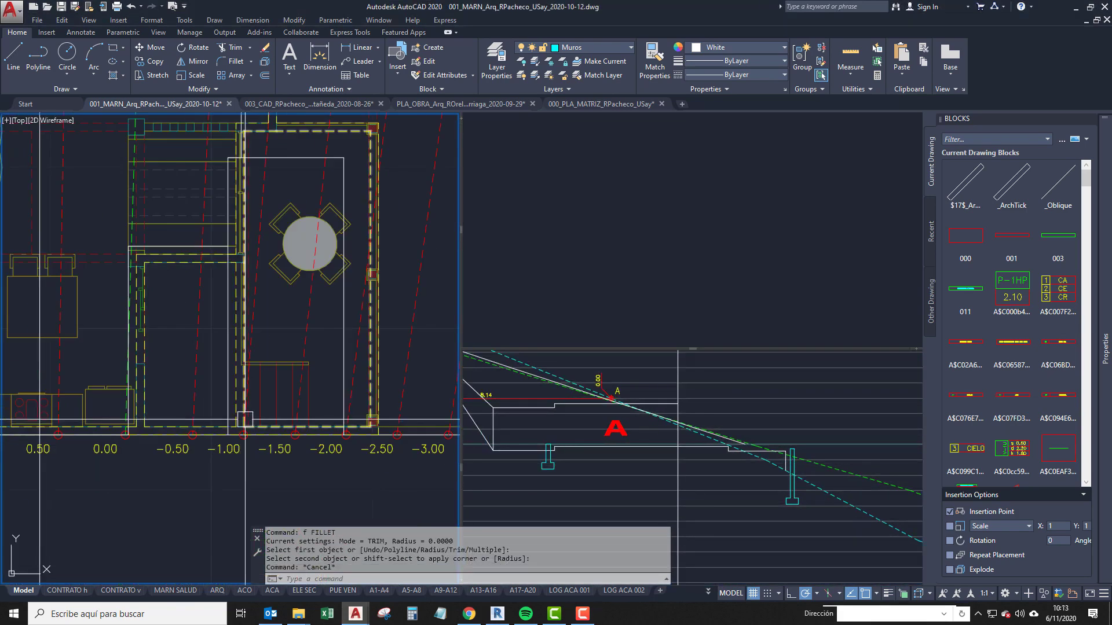
pyautogui.moveTo(245, 419); pyautogui.dragTo(200, 415, button='middle')
pyautogui.click(270, 382)
pyautogui.moveTo(267, 341); pyautogui.dragTo(298, 385, button='middle')
pyautogui.scroll(-5, 298, 385)
pyautogui.moveTo(196, 383); pyautogui.dragTo(220, 373, button='middle')
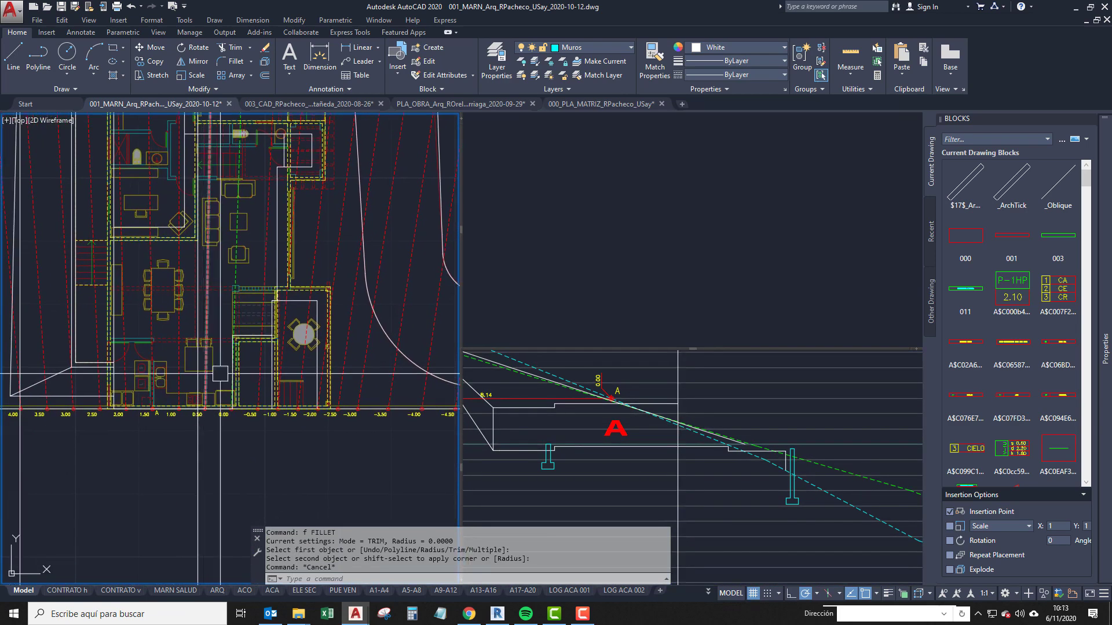
pyautogui.moveTo(303, 328); pyautogui.dragTo(273, 347, button='middle')
pyautogui.scroll(2, 297, 371)
pyautogui.click(749, 447)
pyautogui.scroll(2, 745, 445)
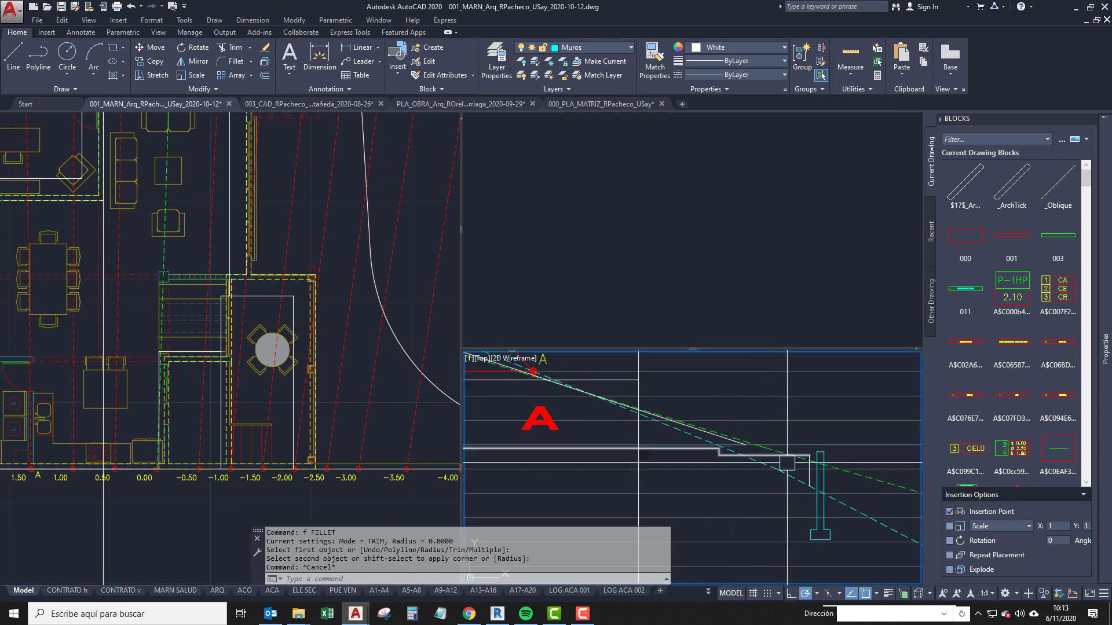
pyautogui.scroll(2, 640, 439)
pyautogui.click(277, 430)
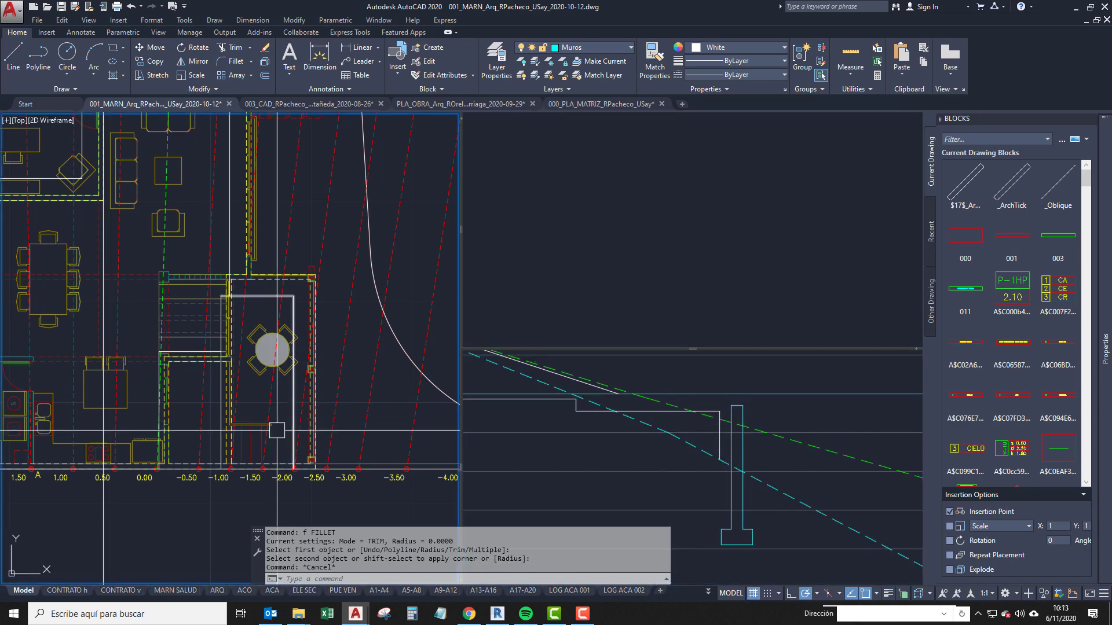
# Draw a vertical construction line through the plan's lower boundary near the −1.00 contour mark.
pyautogui.moveTo(276, 430); pyautogui.dragTo(377, 410, button='middle')
pyautogui.write('xl')
pyautogui.press('Return')
pyautogui.scroll(4, 360, 463)
pyautogui.write('v')
pyautogui.press('Return')
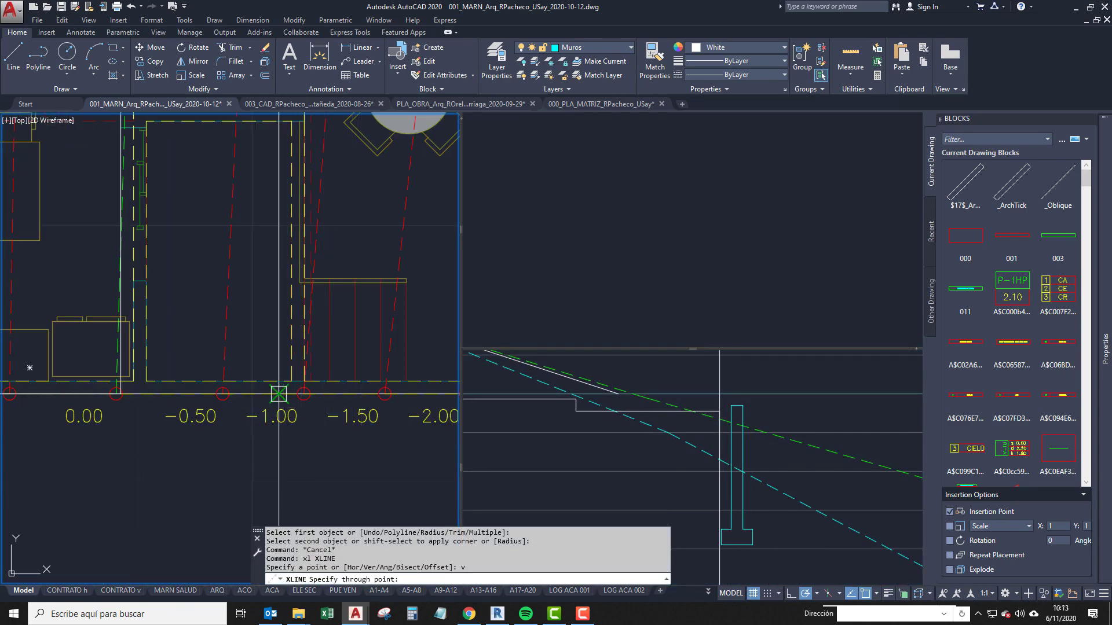
pyautogui.click(279, 394)
# Check where the vertical construction line meets the vertical edge of the lower step in the section.
pyautogui.click(280, 470)
pyautogui.click(681, 478)
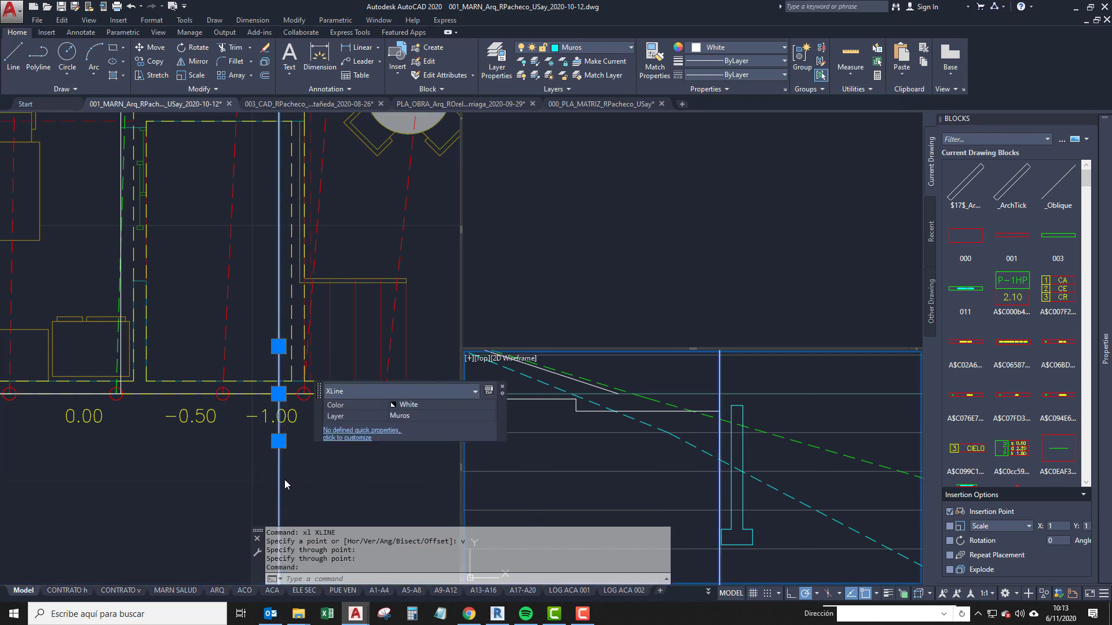
pyautogui.press('Escape')
pyautogui.press('Escape')
pyautogui.click(886, 467)
pyautogui.press('Escape')
pyautogui.press('Escape')
pyautogui.moveTo(720, 427)
pyautogui.mouseDown(button='middle')
pyautogui.moveTo(715, 444)
pyautogui.moveTo(707, 432)
pyautogui.mouseUp(button='middle')
pyautogui.scroll(2, 720, 447)
pyautogui.click(680, 417)
# Erase the vertical construction line near the −1.00 mark on the plan.
pyautogui.click(270, 380)
pyautogui.scroll(4, 268, 377)
pyautogui.press('Escape')
pyautogui.click(295, 409)
pyautogui.write('e')
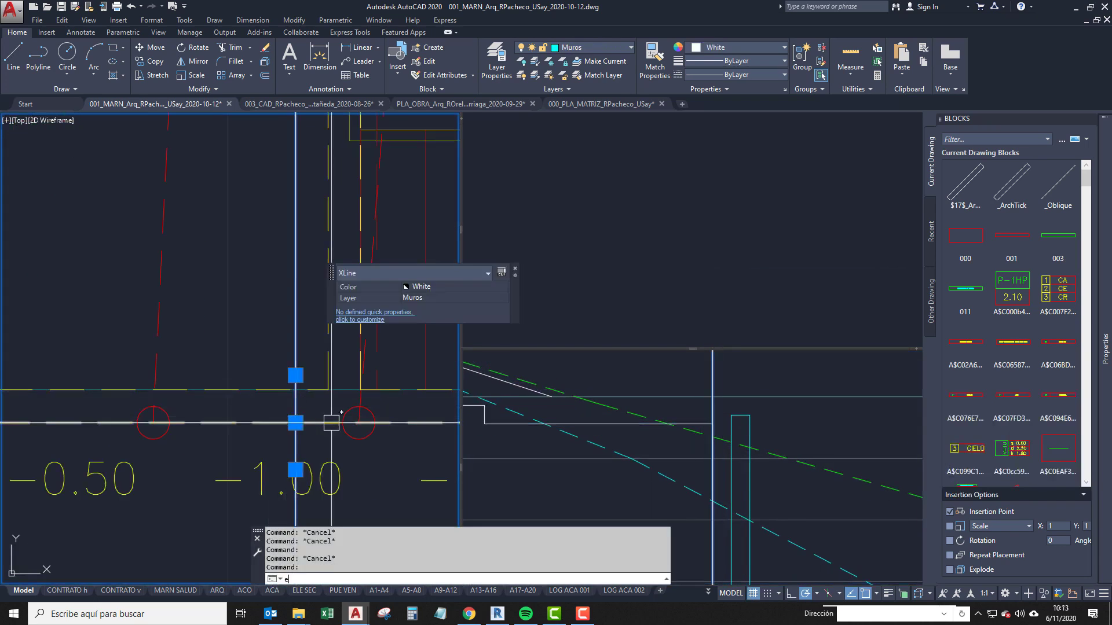
pyautogui.press('space')
pyautogui.press('space')
# Examine the stepped platform levels and their footings along the sloping terrain in the section.
pyautogui.scroll(-4, 332, 423)
pyautogui.moveTo(315, 410); pyautogui.dragTo(319, 449, button='middle')
pyautogui.press('Escape')
pyautogui.click(643, 454)
pyautogui.moveTo(639, 455)
pyautogui.mouseDown(button='middle')
pyautogui.moveTo(732, 479)
pyautogui.moveTo(795, 479)
pyautogui.moveTo(760, 481)
pyautogui.moveTo(674, 448)
pyautogui.mouseUp(button='middle')
pyautogui.click(110, 389)
pyautogui.click(822, 496)
pyautogui.scroll(-4, 675, 447)
pyautogui.moveTo(716, 487); pyautogui.dragTo(885, 472, button='middle')
pyautogui.moveTo(596, 457); pyautogui.dragTo(444, 443, button='middle')
pyautogui.scroll(2, 707, 433)
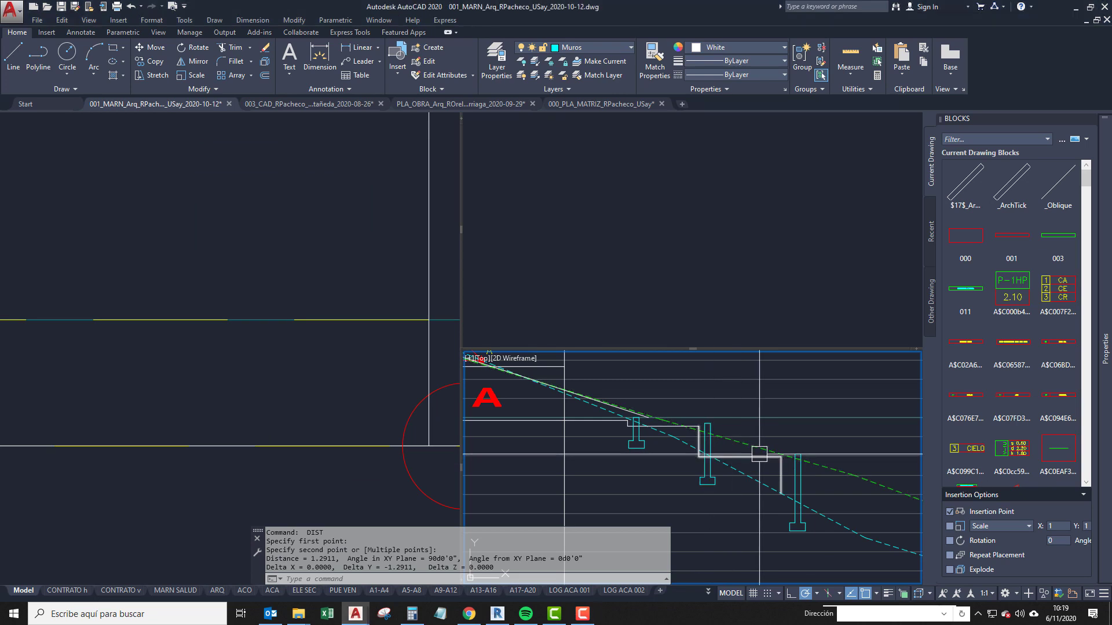
# Compare the outermost step and footing in the section with the dining terrace's outer wall on the plan.
pyautogui.click(279, 413)
pyautogui.scroll(-6, 275, 384)
pyautogui.moveTo(276, 382); pyautogui.dragTo(225, 408, button='middle')
pyautogui.scroll(-2, 215, 353)
pyautogui.scroll(-2, 201, 445)
pyautogui.moveTo(214, 349); pyautogui.dragTo(249, 431, button='middle')
pyautogui.scroll(-2, 228, 438)
pyautogui.click(779, 514)
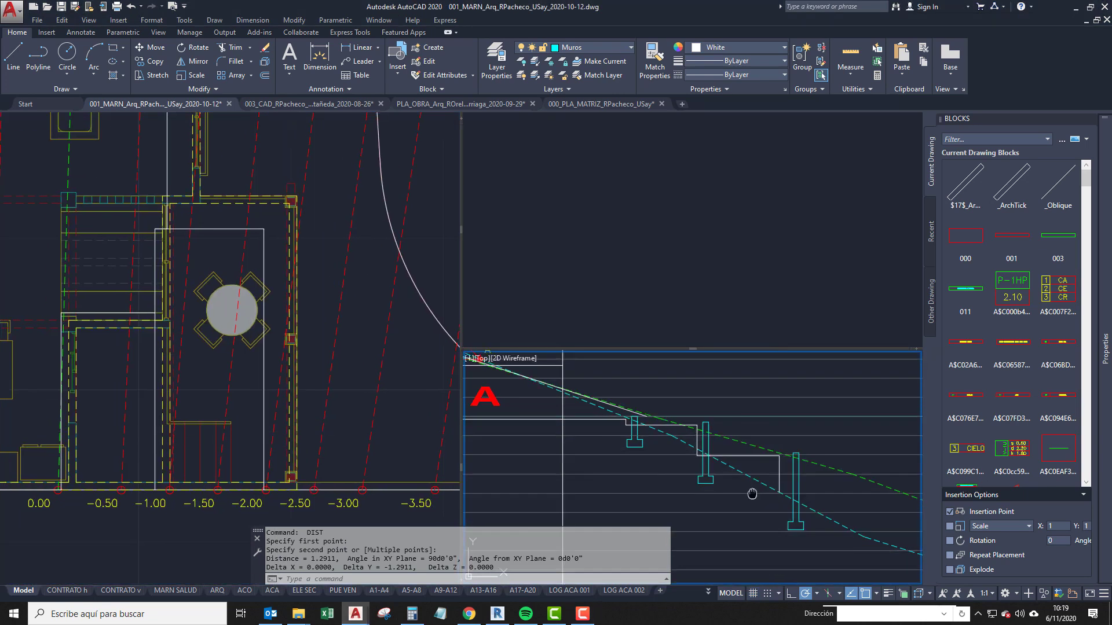
pyautogui.moveTo(752, 494); pyautogui.dragTo(680, 482, button='middle')
pyautogui.scroll(2, 752, 504)
pyautogui.click(180, 421)
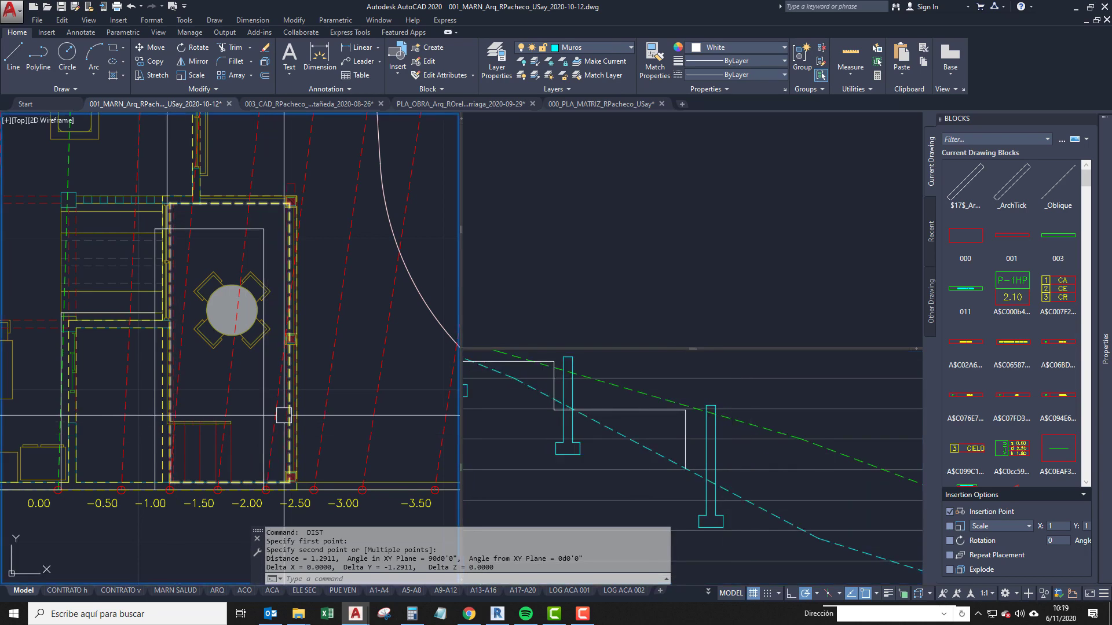
pyautogui.click(869, 508)
pyautogui.scroll(2, 722, 493)
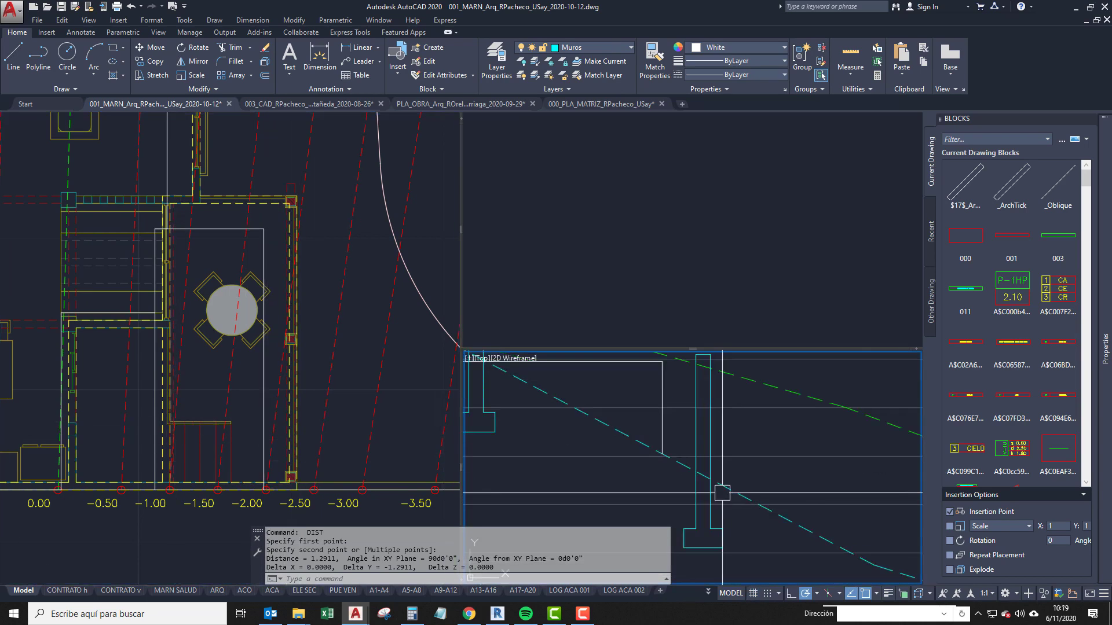
pyautogui.click(705, 437)
pyautogui.click(294, 452)
pyautogui.press('Escape')
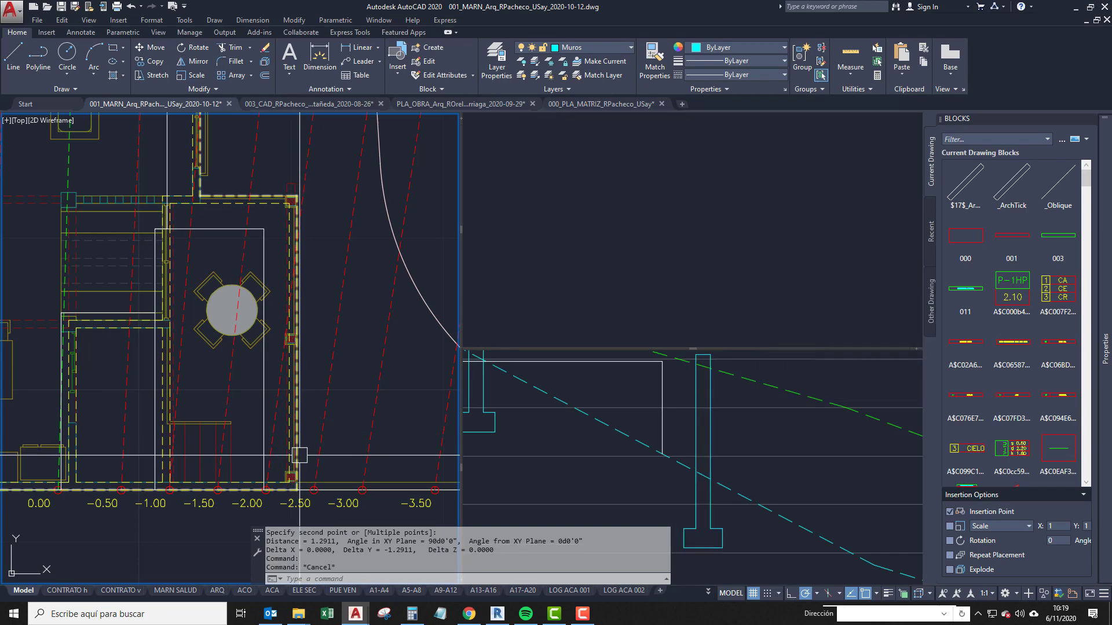
pyautogui.moveTo(301, 409); pyautogui.dragTo(303, 467, button='middle')
pyautogui.scroll(-2, 304, 468)
# Draw a vertical polyline from the outer step's upper corner in the section to the plan boundary near −2.00.
pyautogui.click(714, 477)
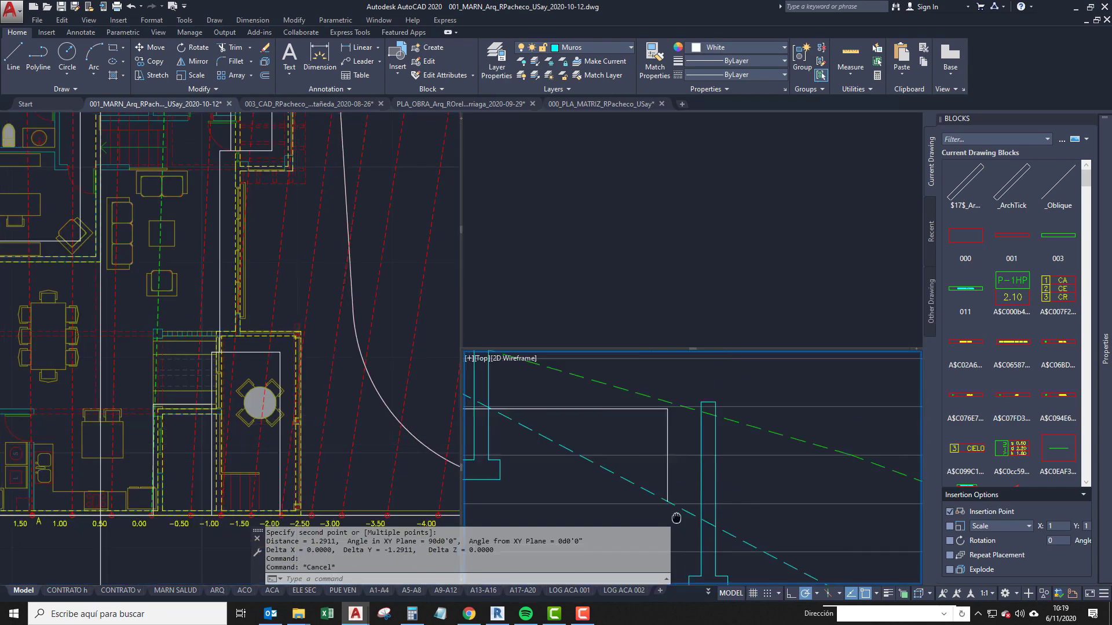
pyautogui.click(668, 446)
pyautogui.moveTo(668, 447); pyautogui.dragTo(635, 463, button='middle')
pyautogui.press('Escape')
pyautogui.scroll(2, 634, 461)
pyautogui.write('pl')
pyautogui.press('space')
pyautogui.click(648, 421)
pyautogui.click(197, 487)
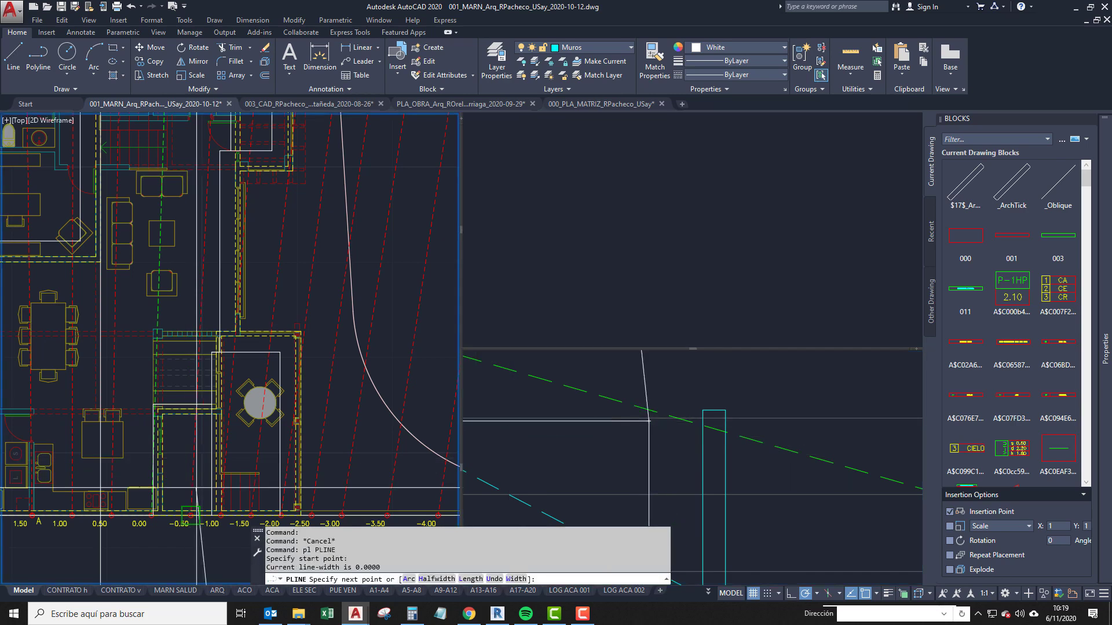
pyautogui.scroll(8, 197, 489)
pyautogui.click(369, 470)
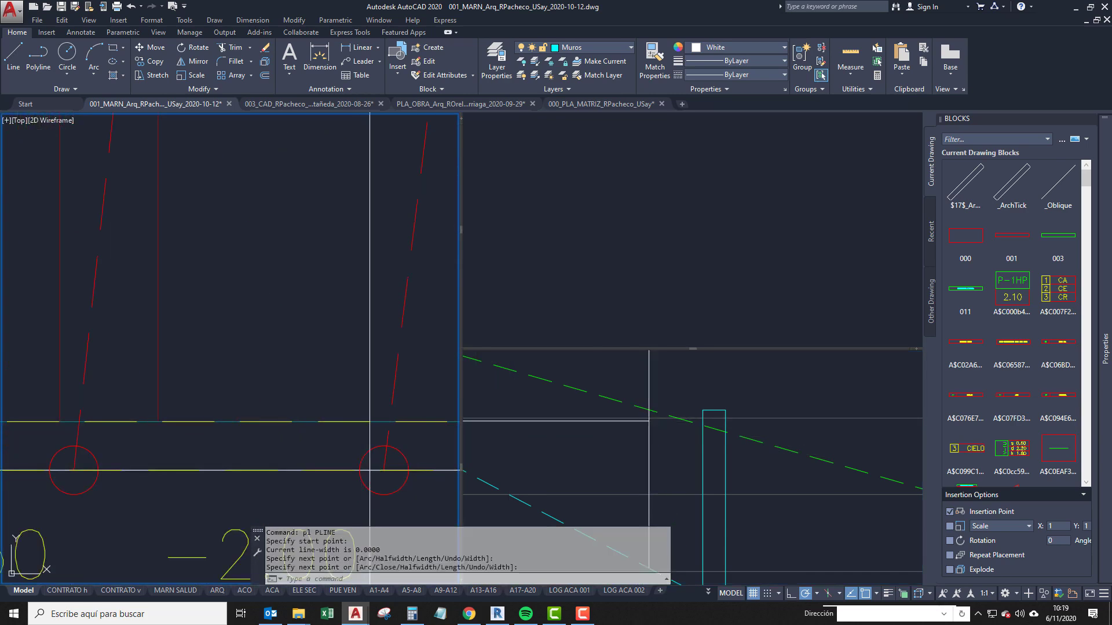
# Erase the projection polyline near the −2.00 mark on the plan.
pyautogui.click(370, 491)
pyautogui.scroll(-7, 310, 472)
pyautogui.moveTo(259, 473); pyautogui.dragTo(271, 453, button='middle')
pyautogui.write('e')
pyautogui.press('space')
# Draw a vertical polyline from the inner step's upper corner in the section to the plan boundary near −1.00.
pyautogui.click(732, 479)
pyautogui.scroll(-7, 733, 479)
pyautogui.moveTo(646, 459); pyautogui.dragTo(723, 450, button='middle')
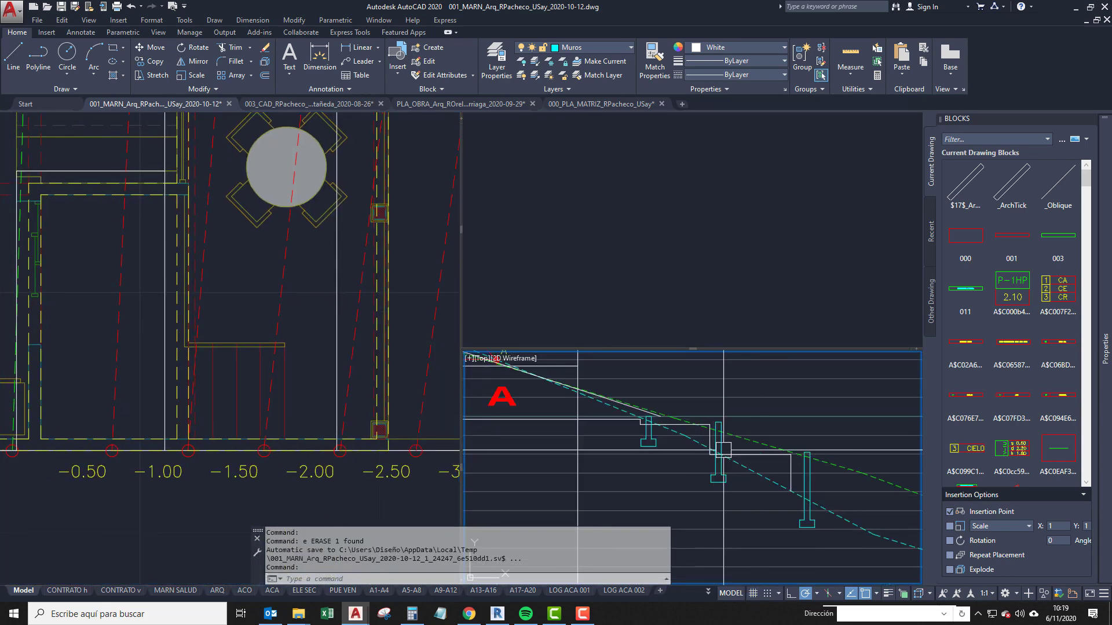
pyautogui.scroll(3, 723, 450)
pyautogui.press('Return')
pyautogui.moveTo(669, 396); pyautogui.dragTo(670, 432, button='middle')
pyautogui.click(664, 402)
pyautogui.click(266, 465)
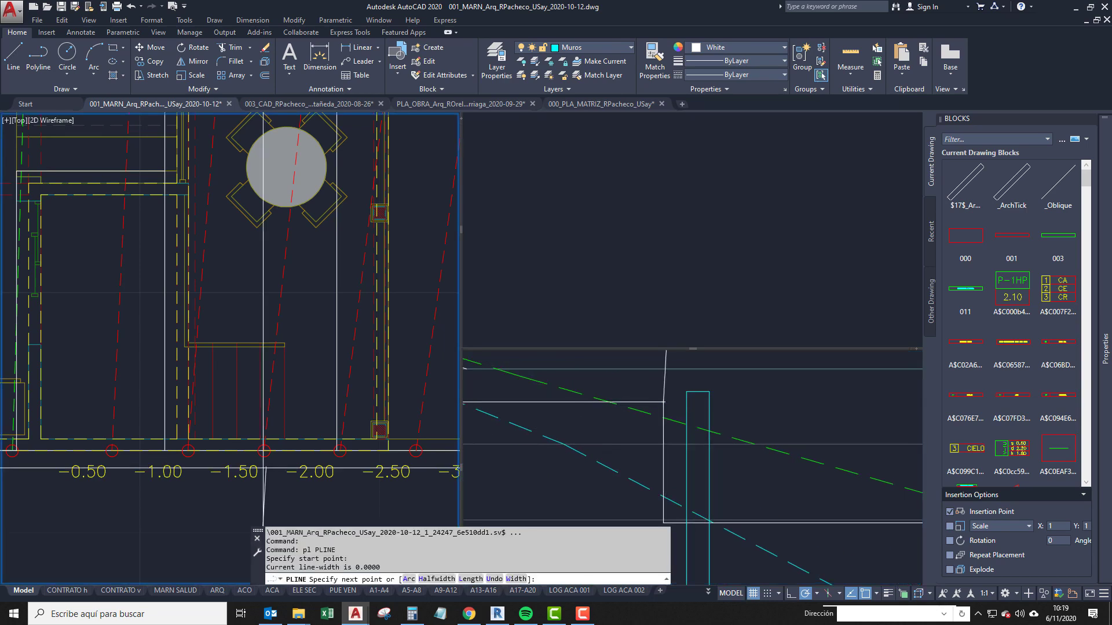
pyautogui.scroll(4, 178, 451)
pyautogui.press('Return')
# Erase the projection polyline near the −1.00 mark on the plan.
pyautogui.click(142, 470)
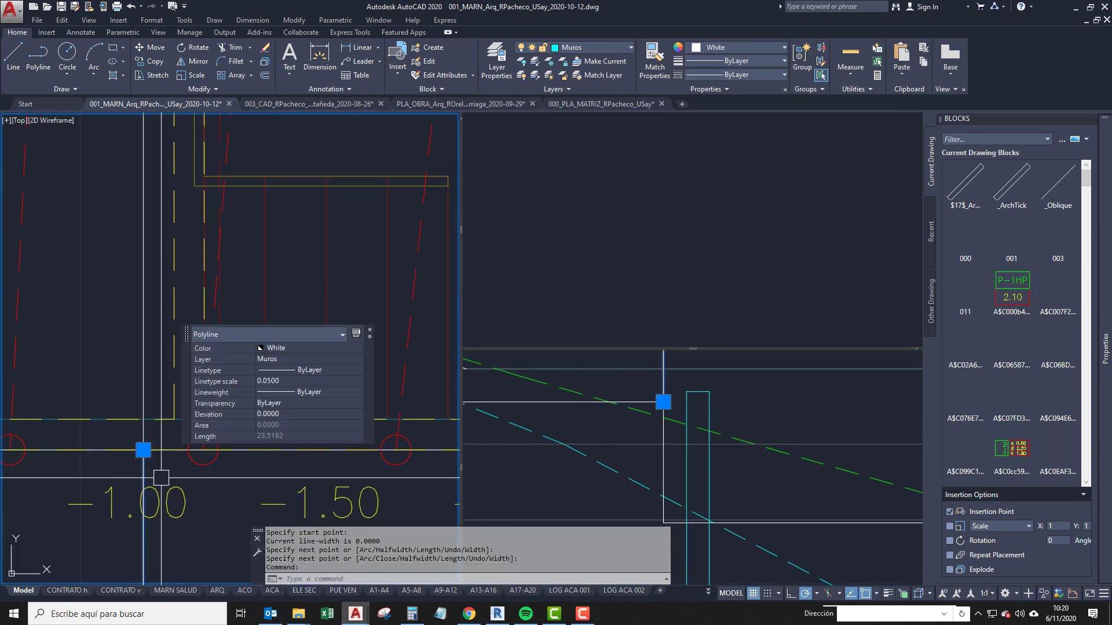
pyautogui.write('e')
pyautogui.press('Return')
# Examine the Movimiento Tierras level lines around the outermost step and footing in the section.
pyautogui.click(837, 472)
pyautogui.scroll(-8, 729, 452)
pyautogui.scroll(5, 765, 472)
pyautogui.click(787, 465)
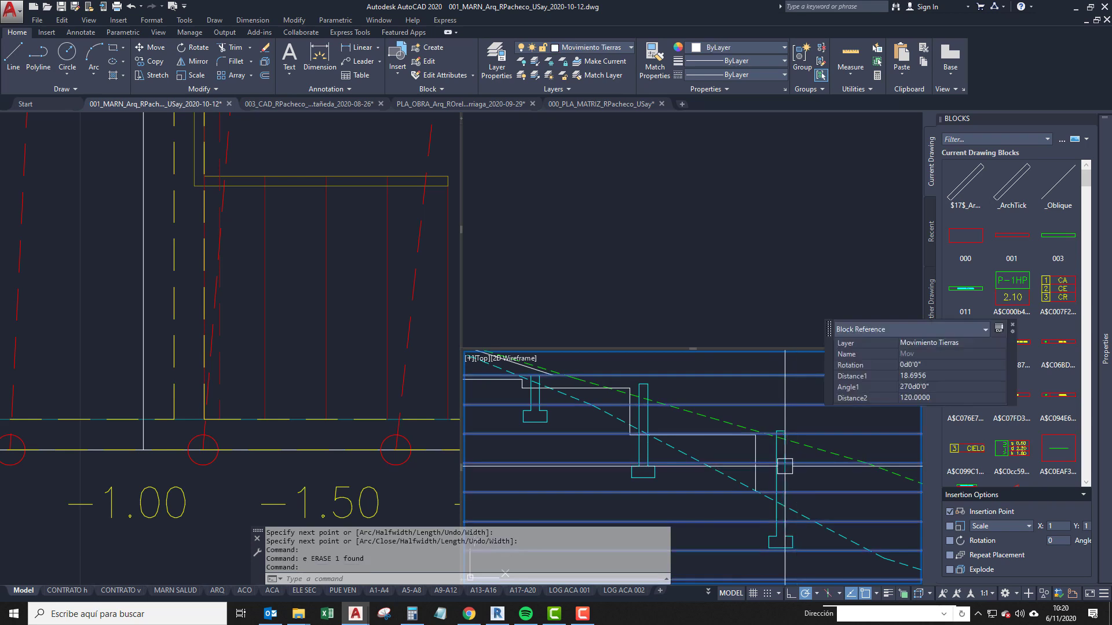
pyautogui.press('Escape')
pyautogui.click(786, 455)
pyautogui.moveTo(713, 490); pyautogui.dragTo(707, 463, button='middle')
pyautogui.press('Escape')
# Compare the step edges and dashed terrain slopes in the section with the terrace contours on the plan.
pyautogui.click(756, 471)
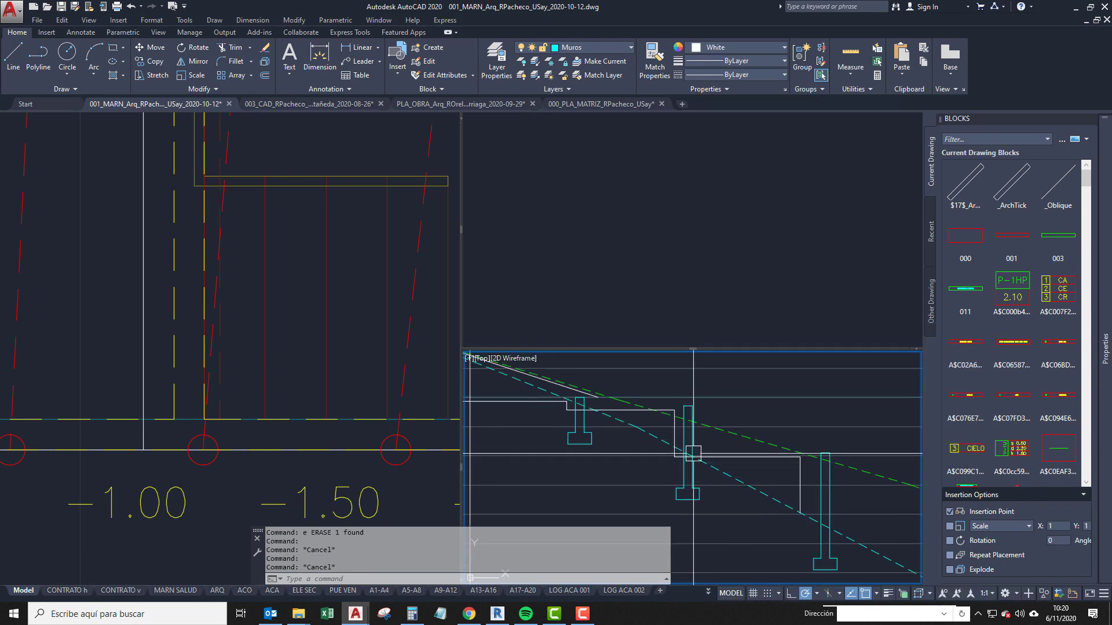
pyautogui.click(258, 425)
pyautogui.scroll(-3, 262, 414)
pyautogui.click(686, 482)
pyautogui.scroll(-2, 686, 482)
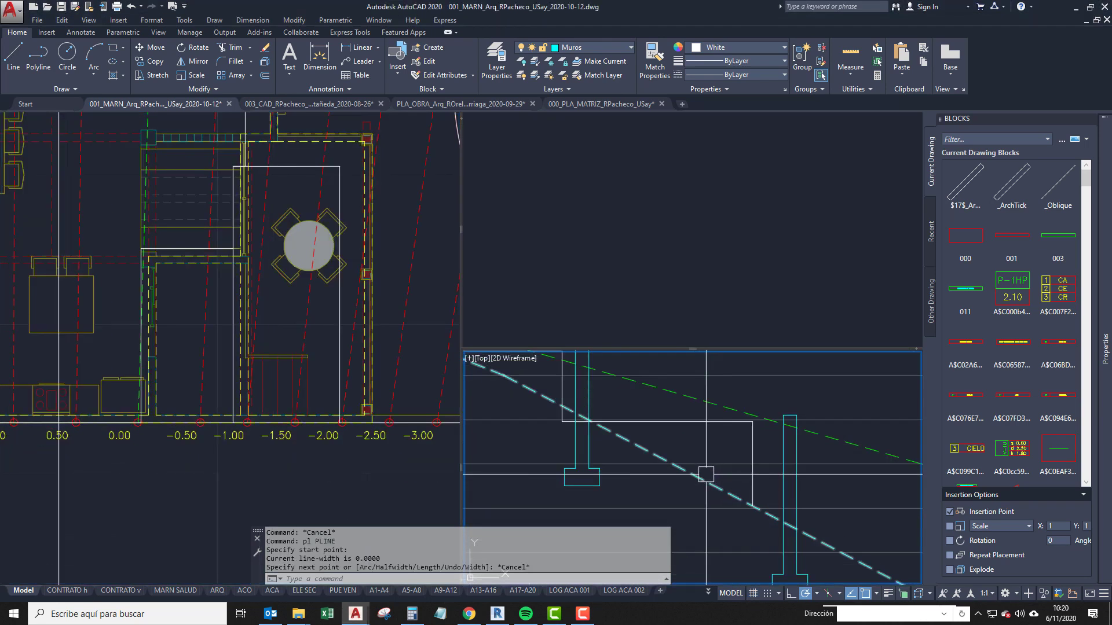
pyautogui.moveTo(690, 479)
pyautogui.mouseDown(button='middle')
pyautogui.moveTo(678, 503)
pyautogui.moveTo(753, 489)
pyautogui.moveTo(648, 468)
pyautogui.mouseUp(button='middle')
pyautogui.scroll(-5, 648, 468)
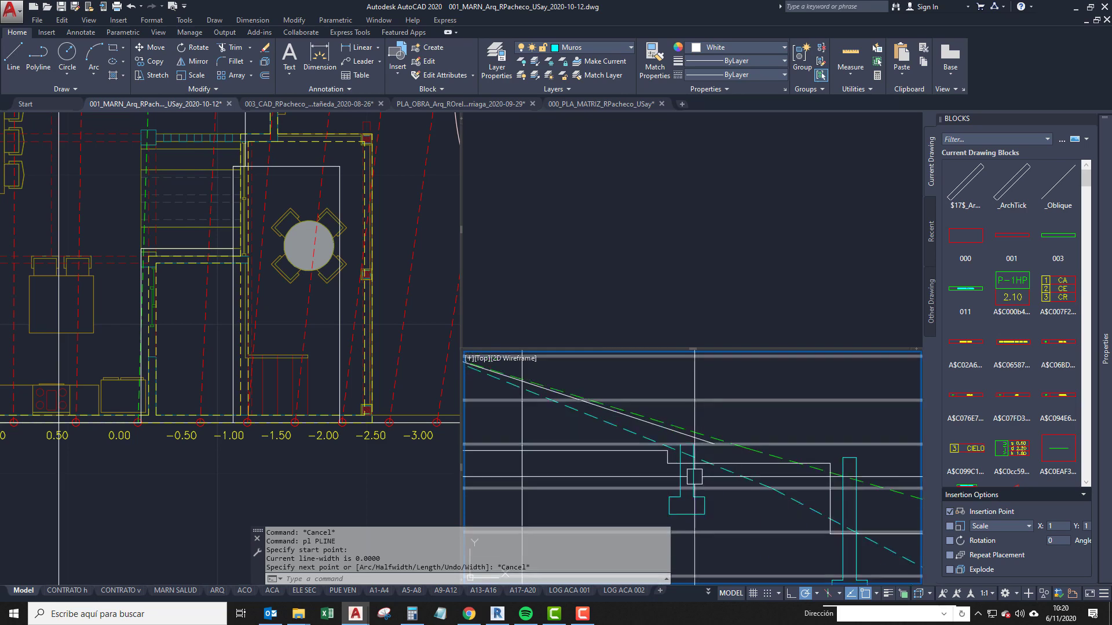
pyautogui.moveTo(709, 451); pyautogui.dragTo(490, 388, button='middle')
# Inspect the slanted slope edges, the platform corner beside the bedroom and the winding road across the site plan.
pyautogui.click(279, 366)
pyautogui.scroll(-2, 202, 250)
pyautogui.moveTo(219, 202); pyautogui.dragTo(323, 454, button='middle')
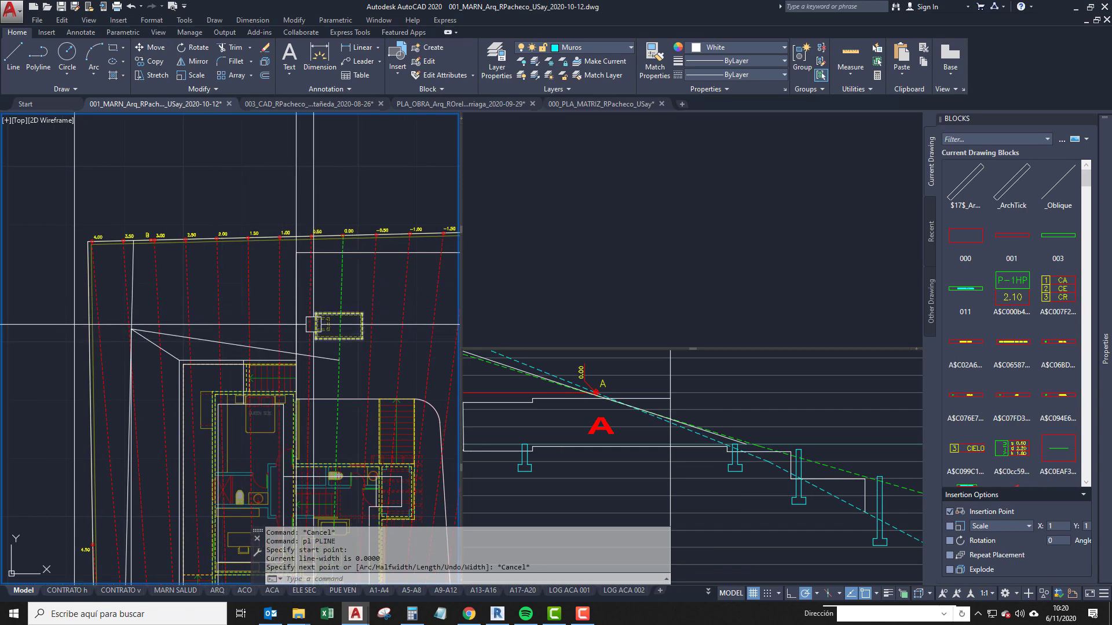
pyautogui.moveTo(400, 372); pyautogui.dragTo(178, 309, button='middle')
pyautogui.scroll(-2, 328, 315)
pyautogui.scroll(2, 202, 311)
pyautogui.scroll(-2, 177, 309)
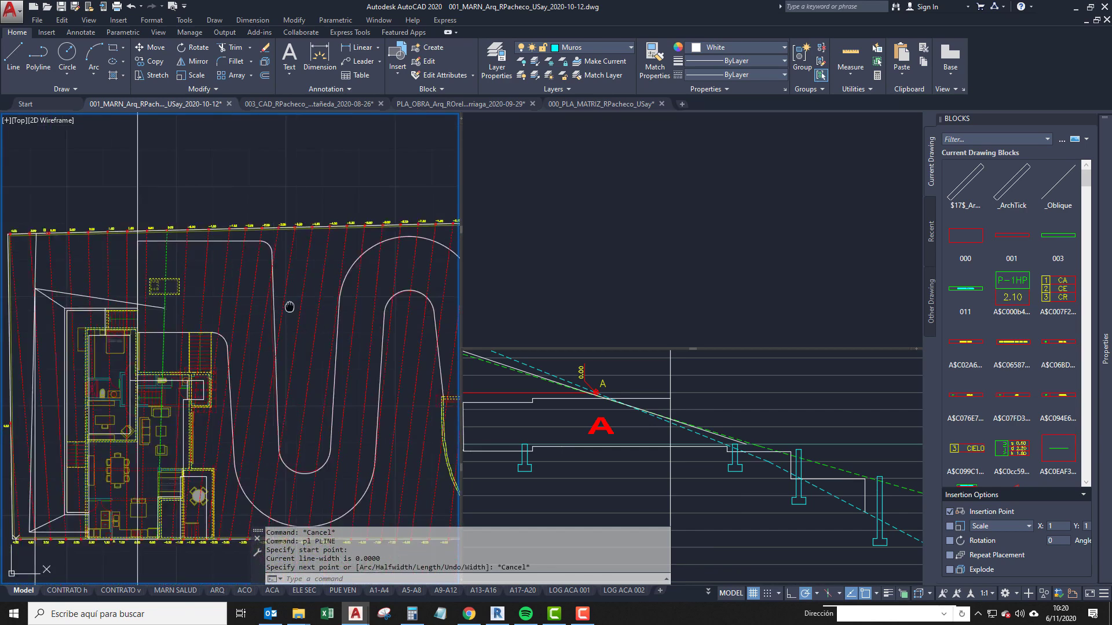
pyautogui.moveTo(354, 308); pyautogui.dragTo(239, 304, button='middle')
pyautogui.moveTo(85, 313); pyautogui.dragTo(400, 313, button='middle')
pyautogui.scroll(2, 246, 303)
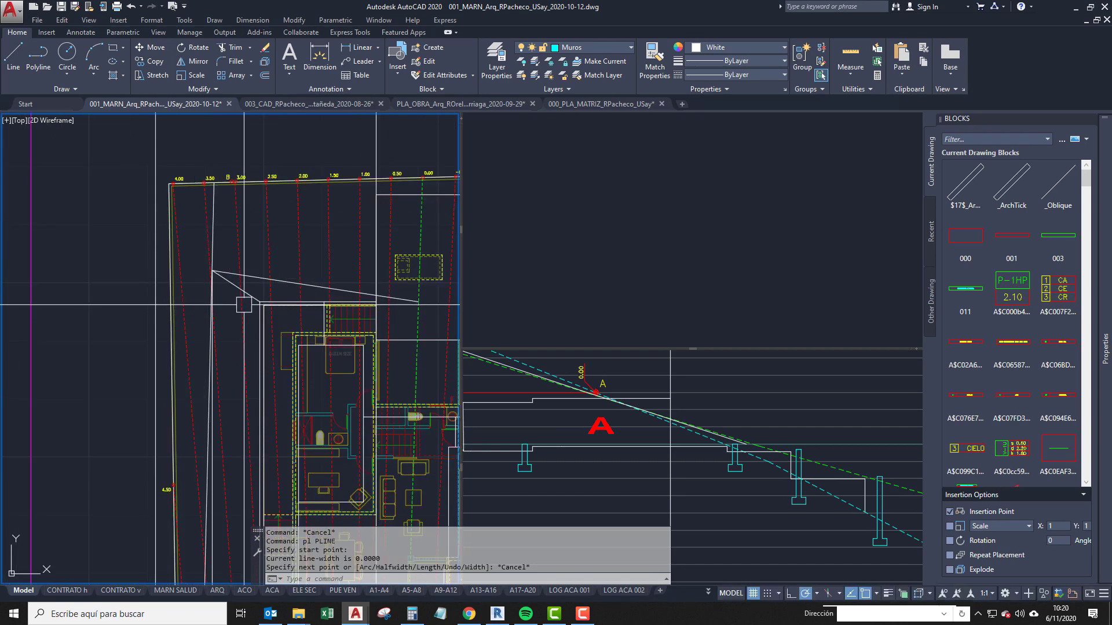
pyautogui.scroll(2, 258, 306)
pyautogui.moveTo(259, 306); pyautogui.dragTo(235, 315, button='middle')
pyautogui.scroll(-2, 226, 322)
pyautogui.scroll(3, 235, 316)
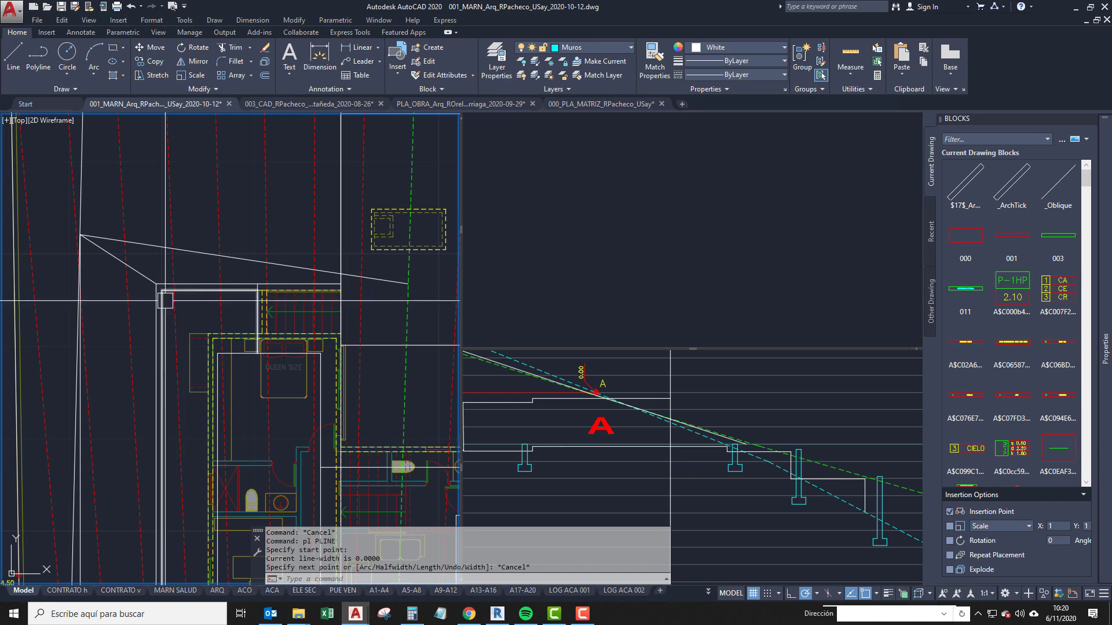
# Draw a horizontal construction line across the plan just above the queen-size bedroom.
pyautogui.moveTo(193, 336)
pyautogui.mouseDown(button='middle')
pyautogui.moveTo(239, 334)
pyautogui.moveTo(175, 348)
pyautogui.mouseUp(button='middle')
pyautogui.write('xl')
pyautogui.press('Return')
pyautogui.click(154, 356)
pyautogui.press('Return')
# Check the horizontal construction line against the whole site plan and erase it.
pyautogui.scroll(-7, 213, 354)
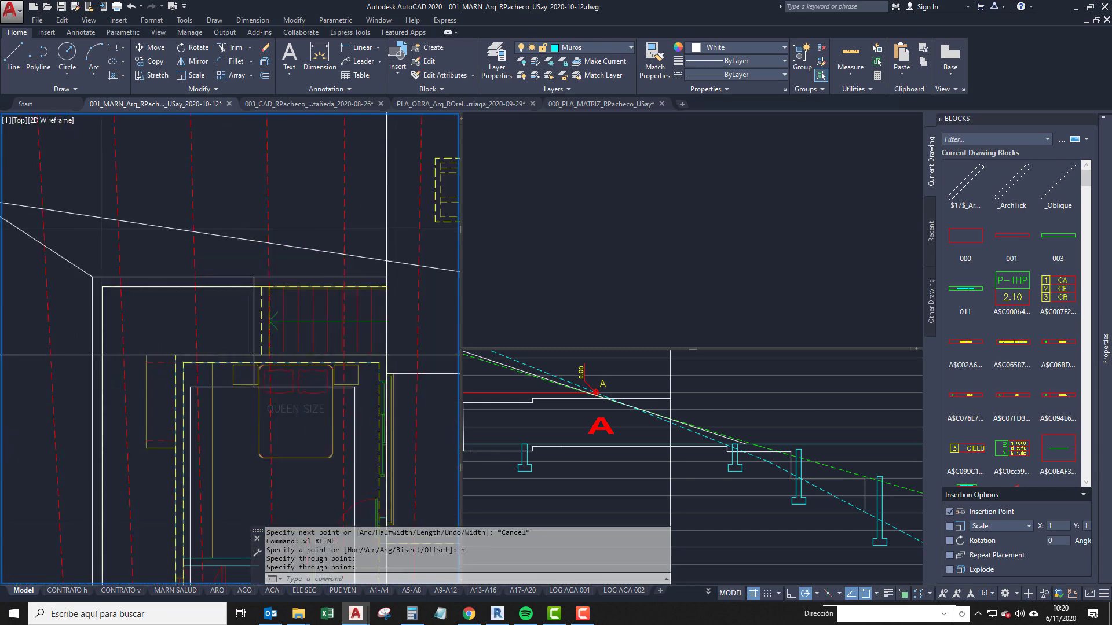
pyautogui.click(214, 355)
pyautogui.scroll(-5, 164, 403)
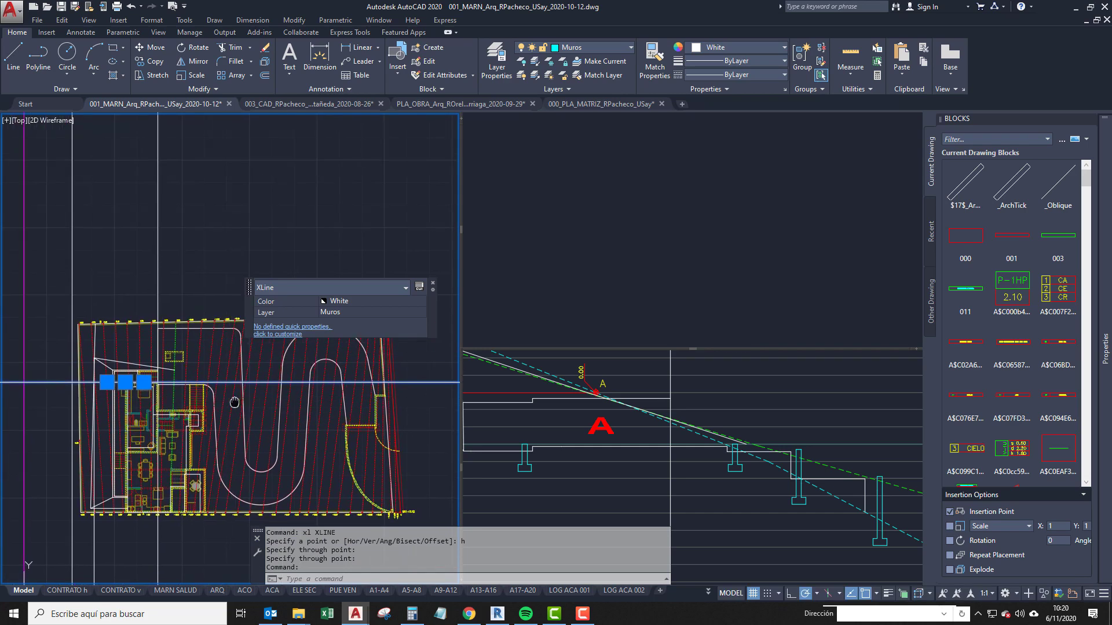
pyautogui.press('Escape')
pyautogui.scroll(4, 139, 335)
pyautogui.scroll(2, 179, 397)
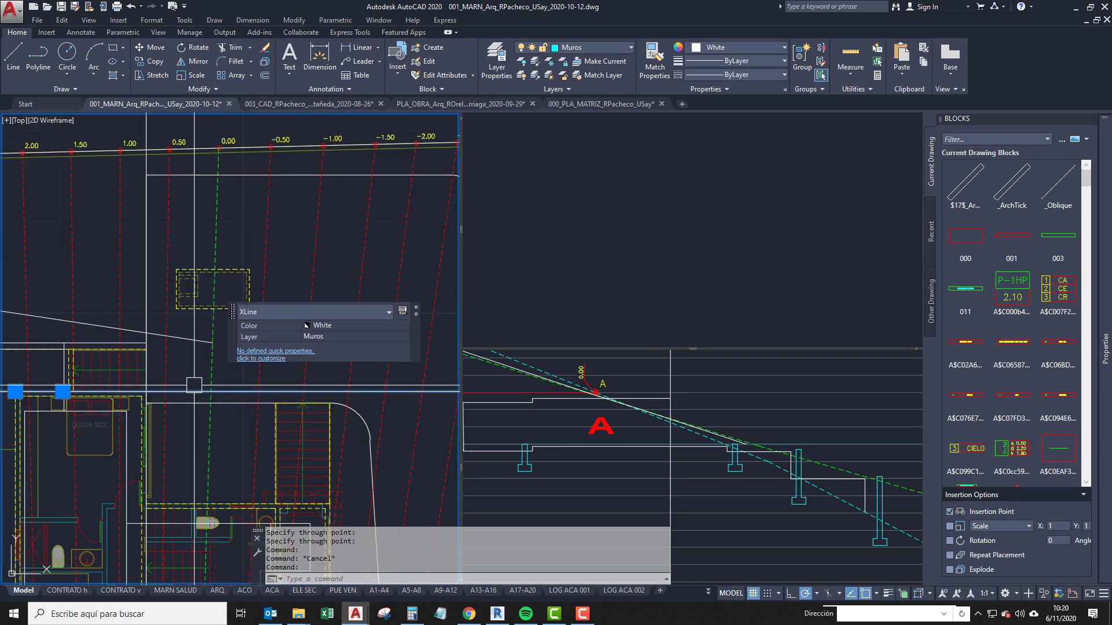
pyautogui.scroll(-3, 194, 384)
pyautogui.write('e ERASE 1 found')
pyautogui.press('Return')
# Examine the site plan as a whole and the green dashed terrain line over the lower steps in the section.
pyautogui.moveTo(219, 378); pyautogui.dragTo(234, 390, button='middle')
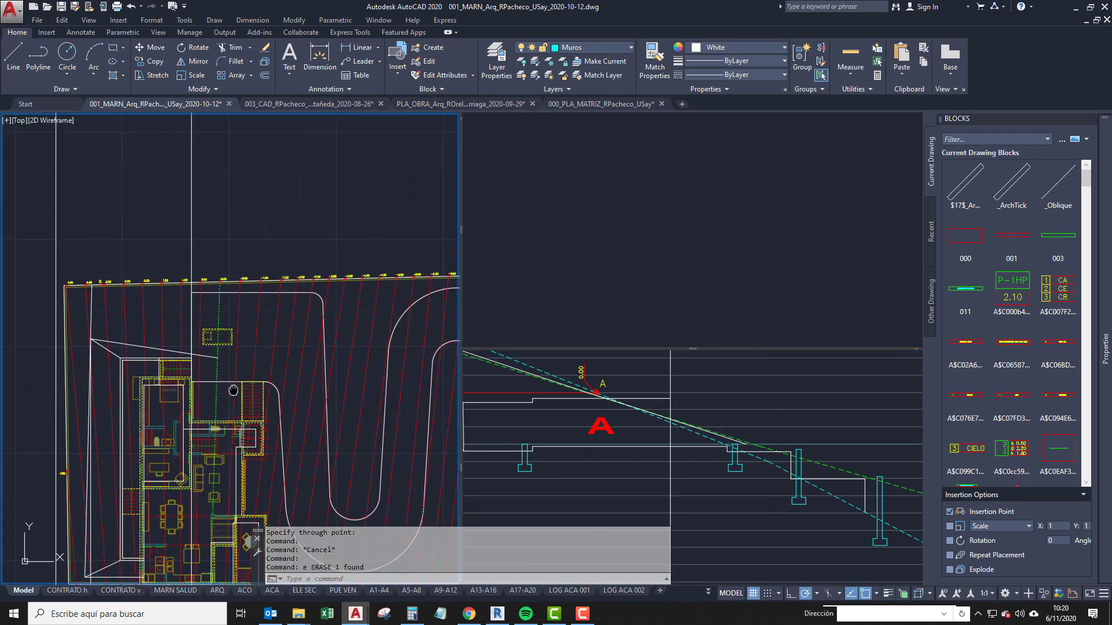
pyautogui.scroll(2, 122, 380)
pyautogui.moveTo(31, 231); pyautogui.dragTo(35, 286, button='middle')
pyautogui.scroll(-4, 88, 287)
pyautogui.moveTo(249, 288); pyautogui.dragTo(198, 294, button='middle')
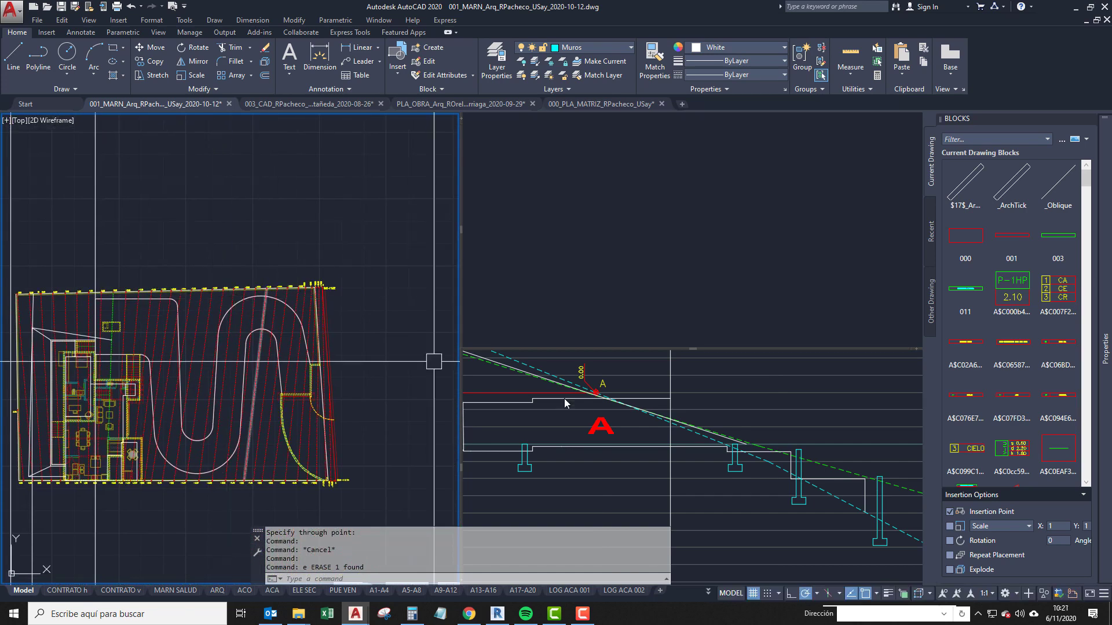
pyautogui.click(565, 404)
pyautogui.scroll(5, 777, 513)
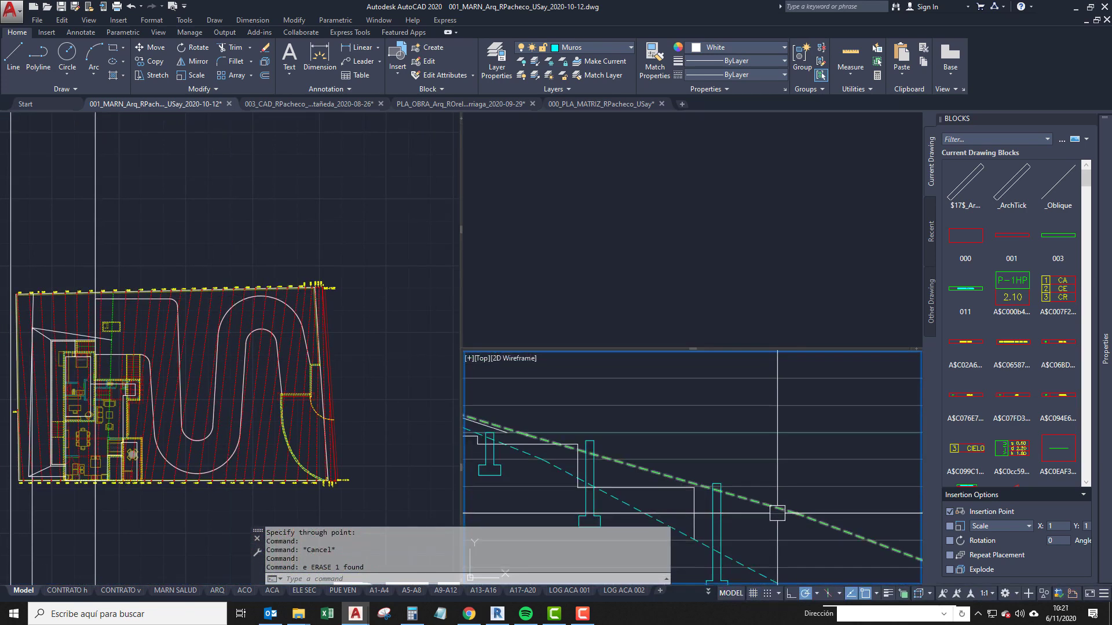
pyautogui.click(777, 513)
pyautogui.scroll(-2, 765, 505)
pyautogui.press('Escape')
pyautogui.moveTo(549, 476); pyautogui.dragTo(582, 462, button='middle')
# Inspect the upper platform outline and its rounded corner against the contours near 0.00 on the plan.
pyautogui.click(186, 382)
pyautogui.moveTo(186, 382); pyautogui.dragTo(339, 406, button='middle')
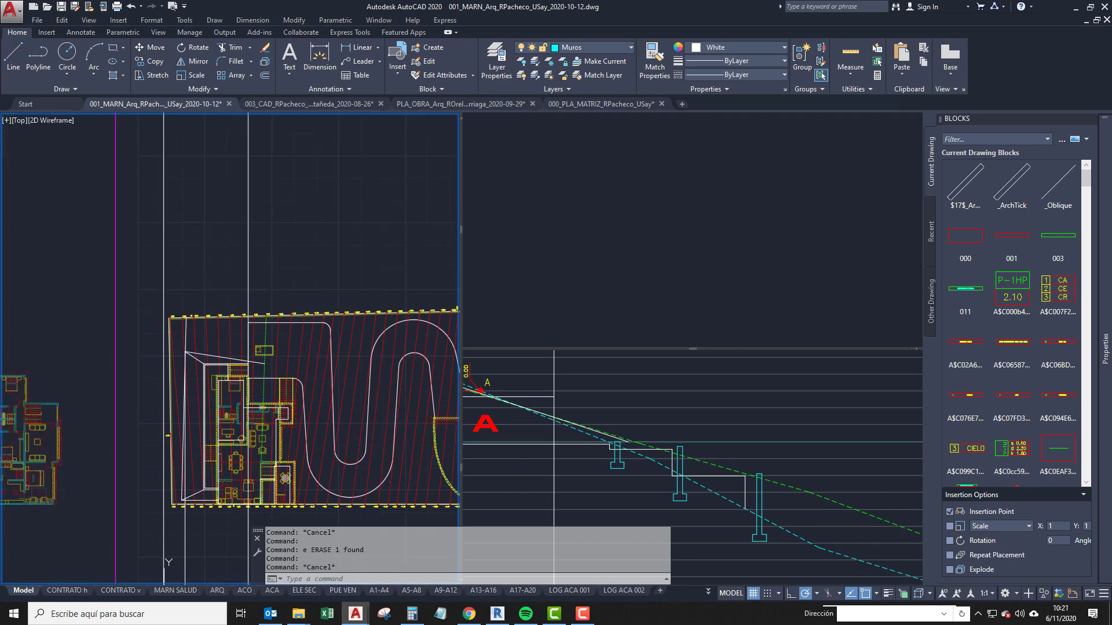
pyautogui.scroll(4, 265, 332)
pyautogui.moveTo(265, 332); pyautogui.dragTo(222, 289, button='middle')
pyautogui.scroll(2, 330, 326)
pyautogui.scroll(-2, 315, 297)
pyautogui.scroll(-2, 235, 288)
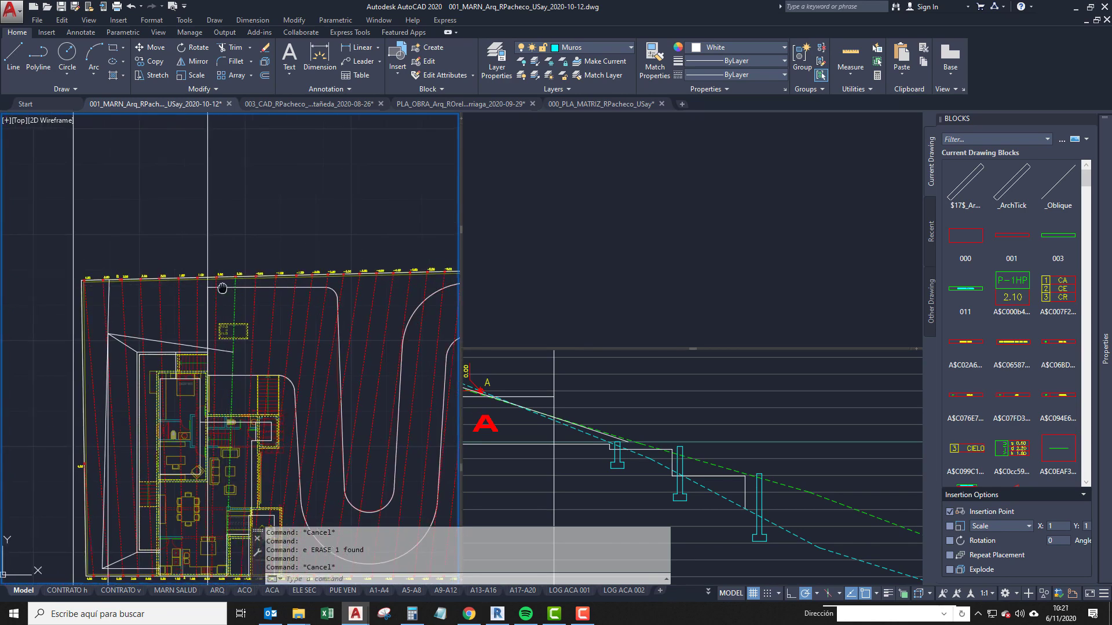
pyautogui.scroll(2, 221, 292)
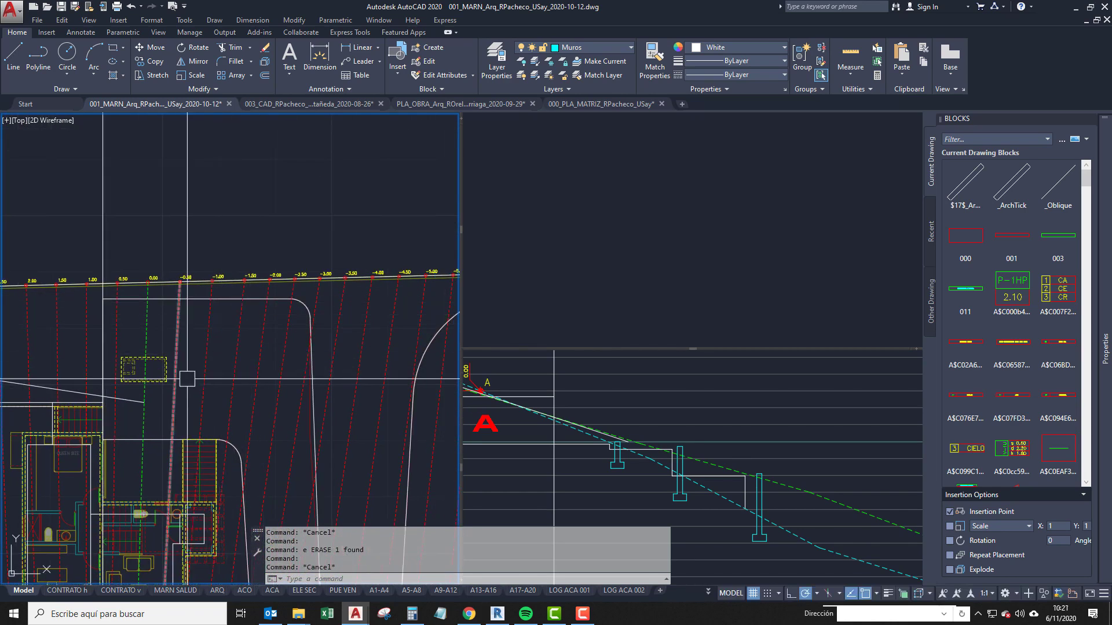
# Draw a horizontal construction line across the plan just above the bedroom block's upper wall.
pyautogui.moveTo(219, 386); pyautogui.dragTo(263, 339, button='middle')
pyautogui.moveTo(302, 383); pyautogui.dragTo(364, 346, button='middle')
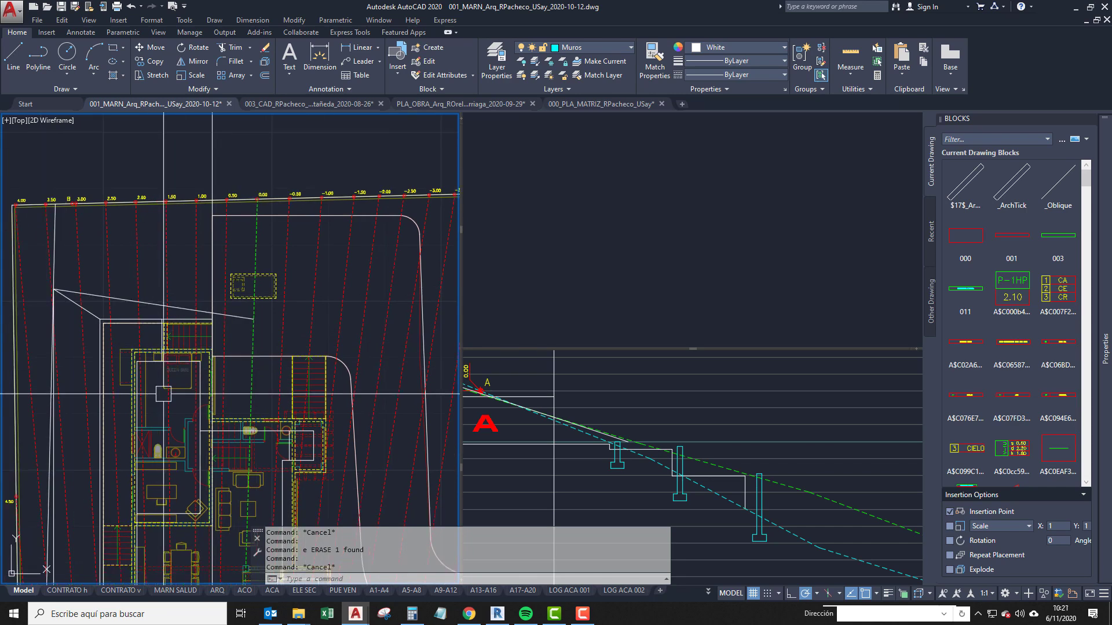
pyautogui.moveTo(164, 392); pyautogui.dragTo(165, 368, button='middle')
pyautogui.moveTo(250, 374); pyautogui.dragTo(360, 364, button='middle')
pyautogui.click(794, 507)
pyautogui.click(226, 335)
pyautogui.press('Escape')
pyautogui.write('xl')
pyautogui.press('Return')
pyautogui.scroll(4, 295, 371)
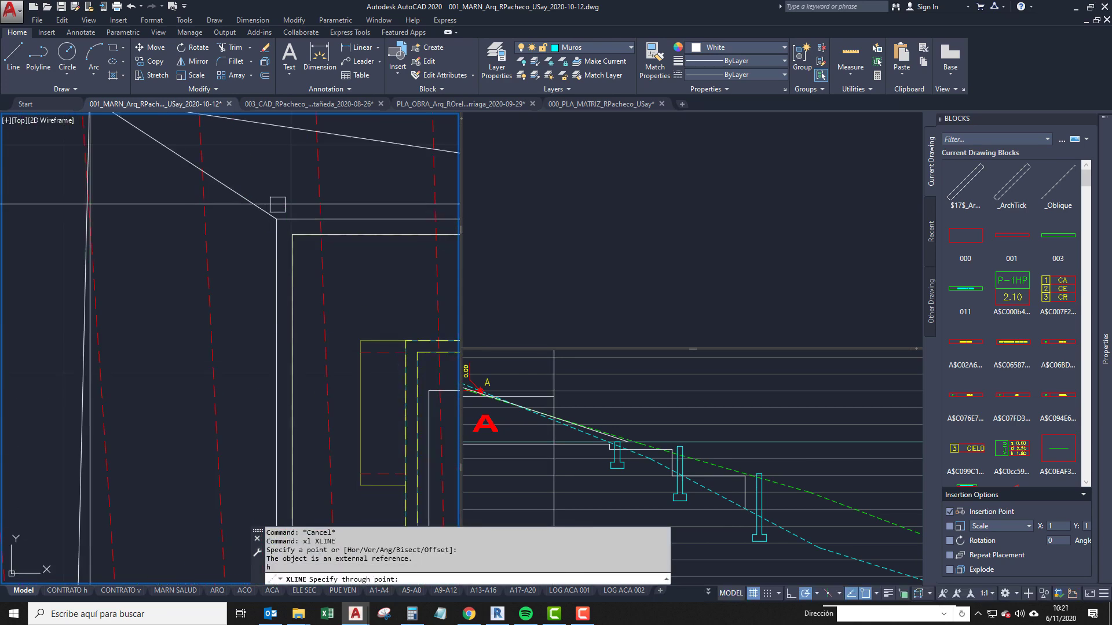
pyautogui.write('h')
pyautogui.press('Return')
pyautogui.moveTo(281, 274); pyautogui.dragTo(159, 288, button='middle')
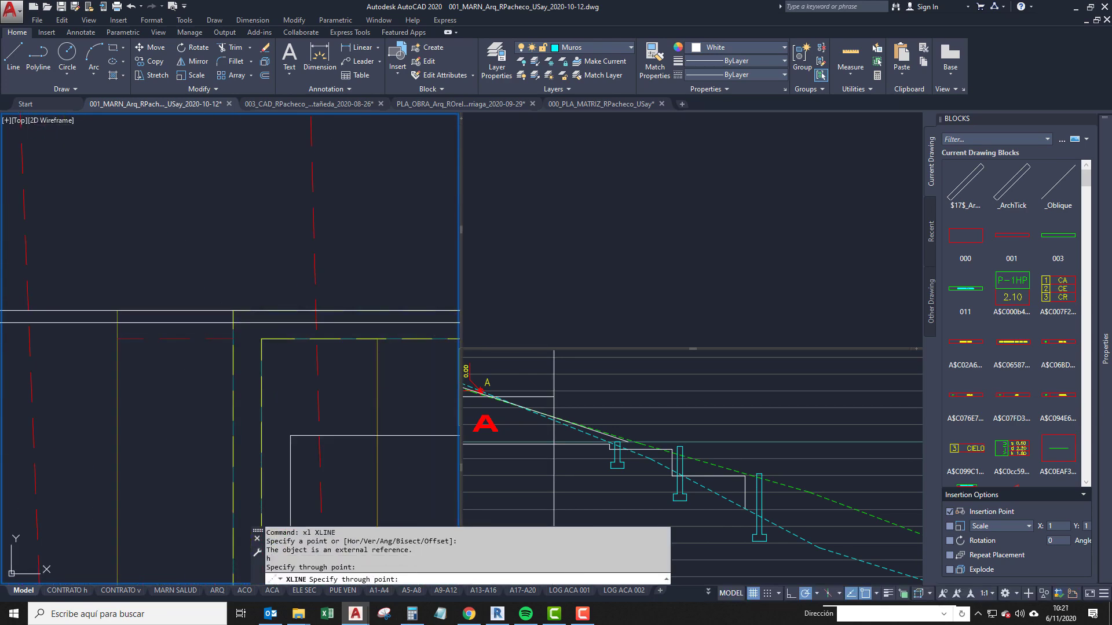
# End the construction line command and erase the horizontal construction line from the plan.
pyautogui.press('Return')
pyautogui.scroll(-8, 238, 323)
pyautogui.click(224, 321)
pyautogui.scroll(-2, 208, 338)
pyautogui.write('e')
pyautogui.press('Return')
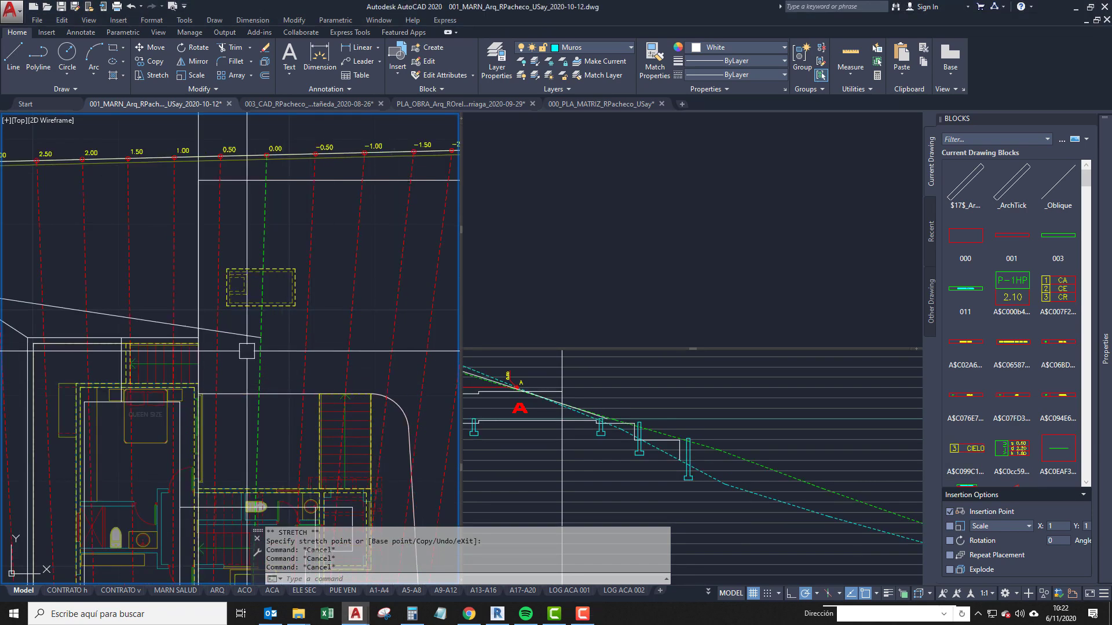
pyautogui.press('Escape')
pyautogui.scroll(-4, 248, 350)
pyautogui.scroll(4, 218, 377)
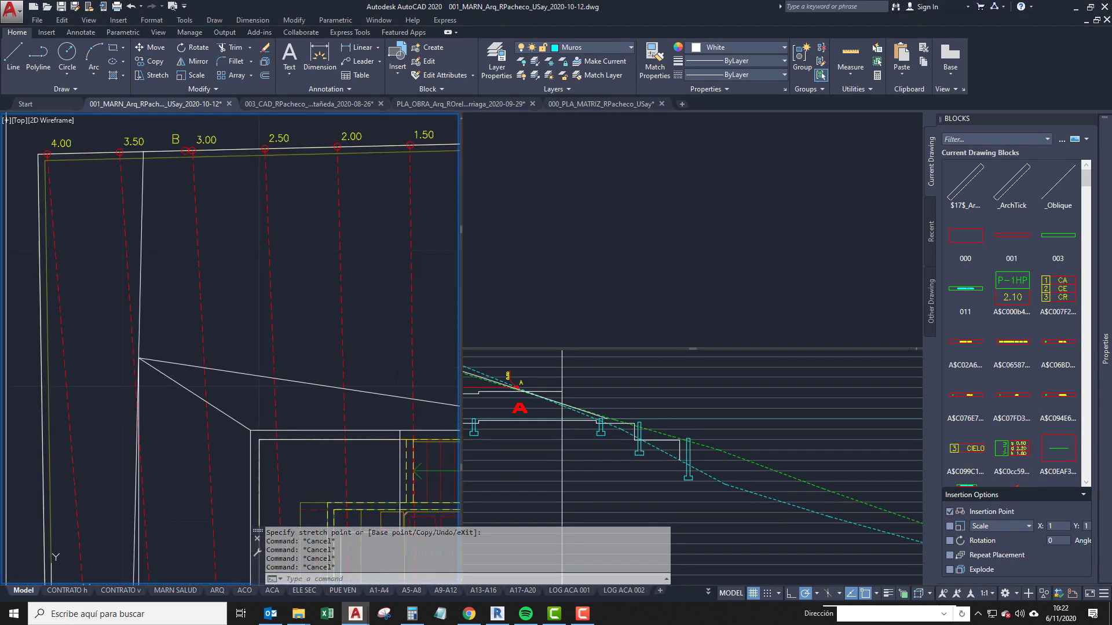
pyautogui.moveTo(232, 430); pyautogui.dragTo(190, 418, button='middle')
pyautogui.scroll(2, 369, 404)
pyautogui.write('pl')
pyautogui.press('Return')
pyautogui.click(338, 422)
pyautogui.scroll(-2, 190, 419)
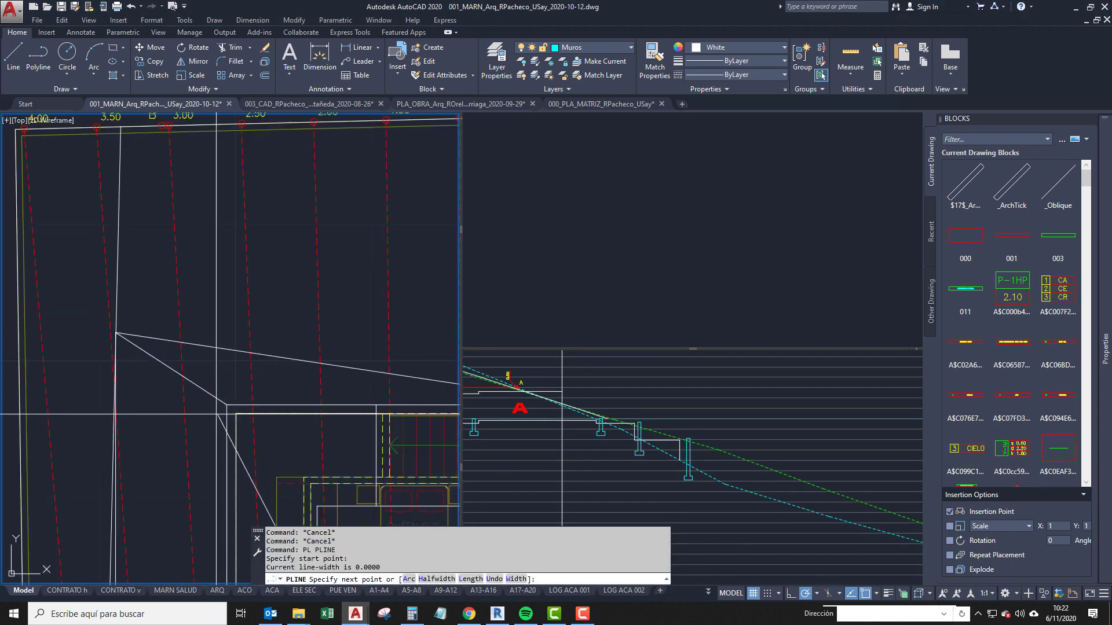
pyautogui.press('Escape')
pyautogui.press('Escape')
# Start a horizontal polyline at the 4.00 contour, aligned with the queen-size bedroom's outer upper wall, placing vertices on the first contours.
pyautogui.scroll(3, 211, 416)
pyautogui.write('pl')
pyautogui.press('Return')
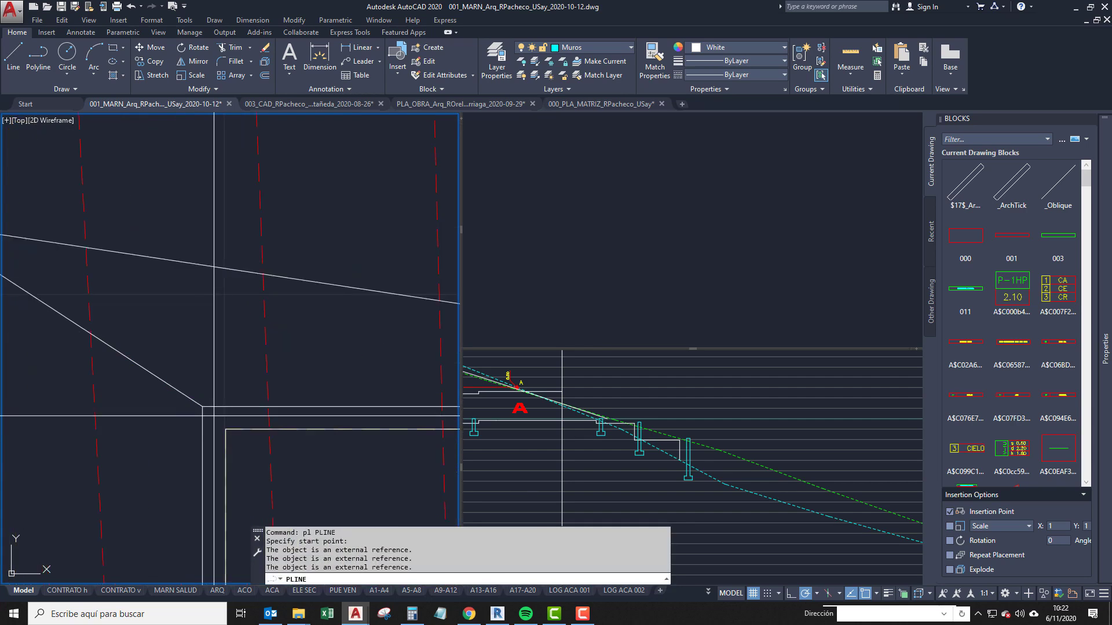
pyautogui.scroll(-2, 256, 451)
pyautogui.moveTo(257, 452); pyautogui.dragTo(150, 394, button='middle')
pyautogui.scroll(2, 188, 457)
pyautogui.scroll(-1, 235, 434)
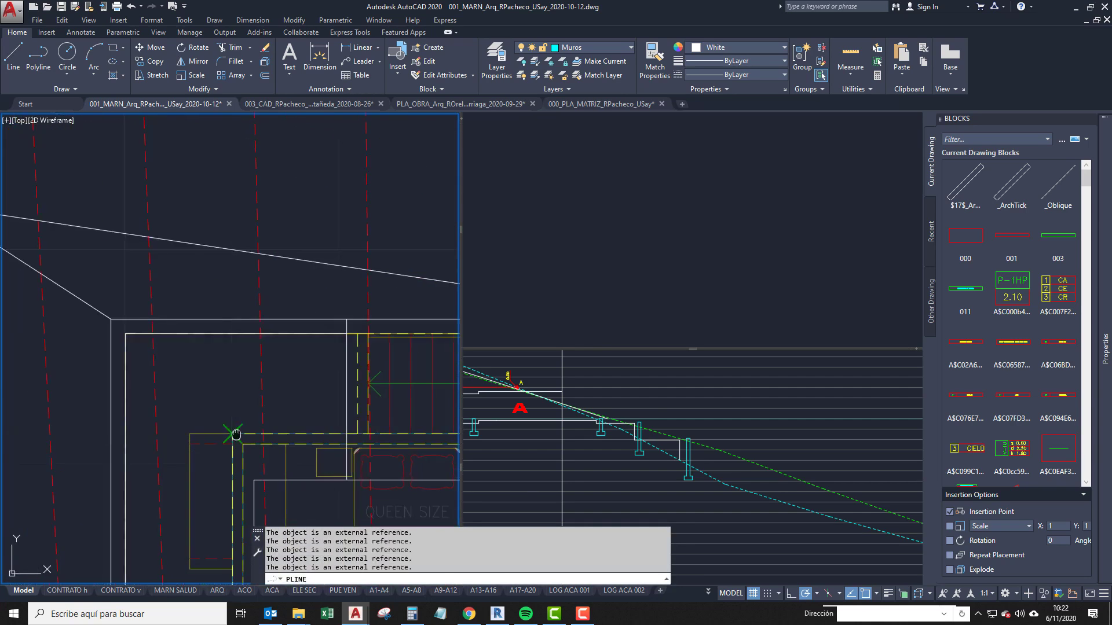
pyautogui.moveTo(235, 434); pyautogui.dragTo(347, 425, button='middle')
pyautogui.scroll(-2, 303, 424)
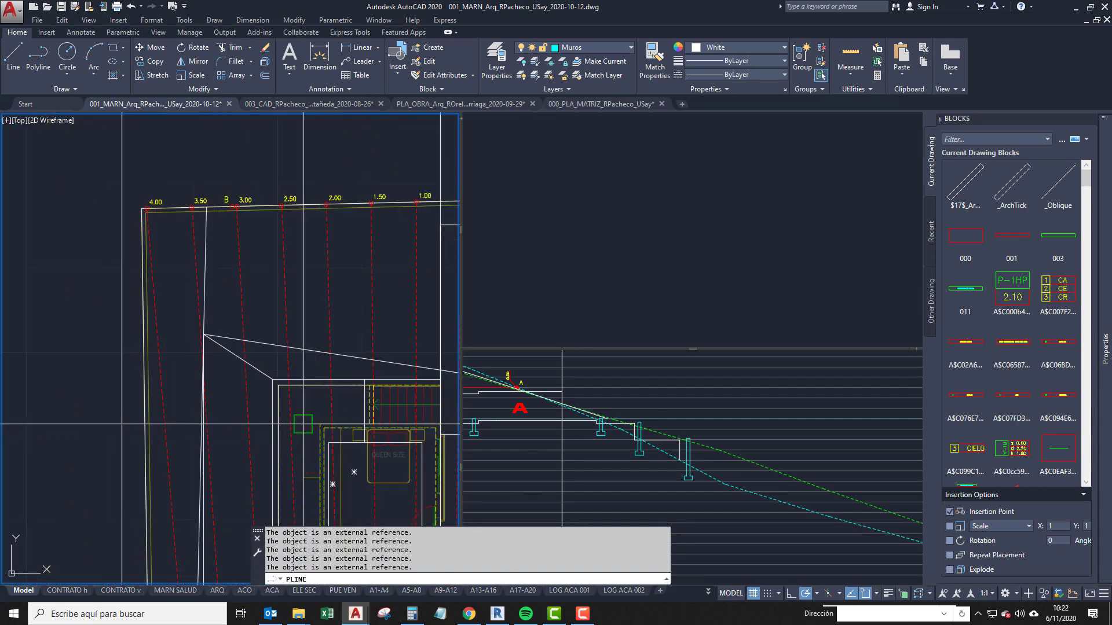
pyautogui.scroll(3, 302, 424)
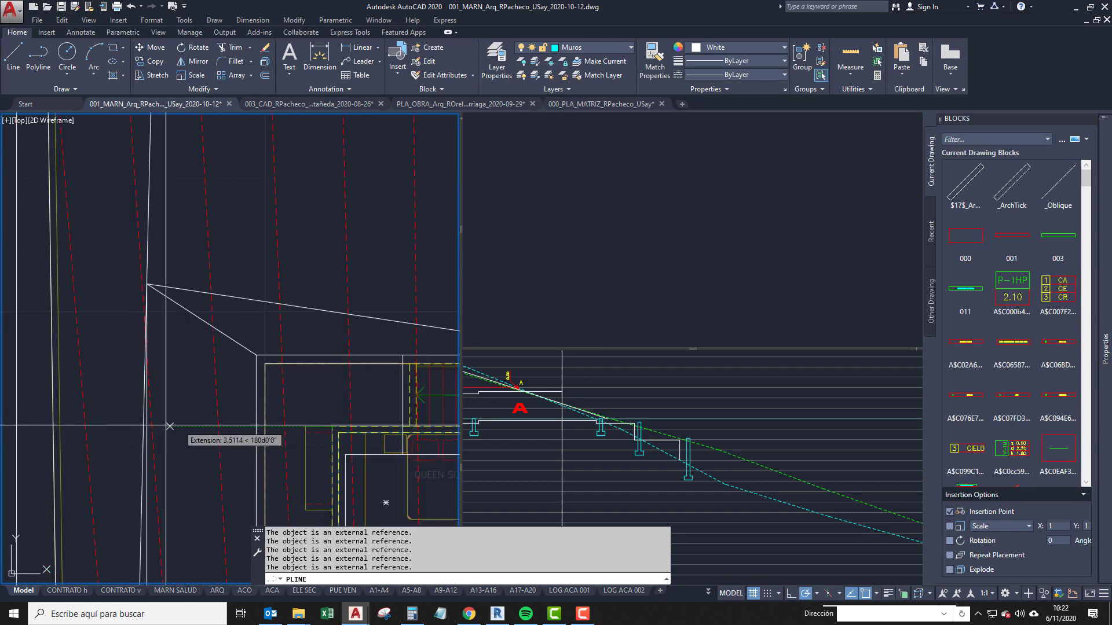
pyautogui.scroll(-2, 199, 432)
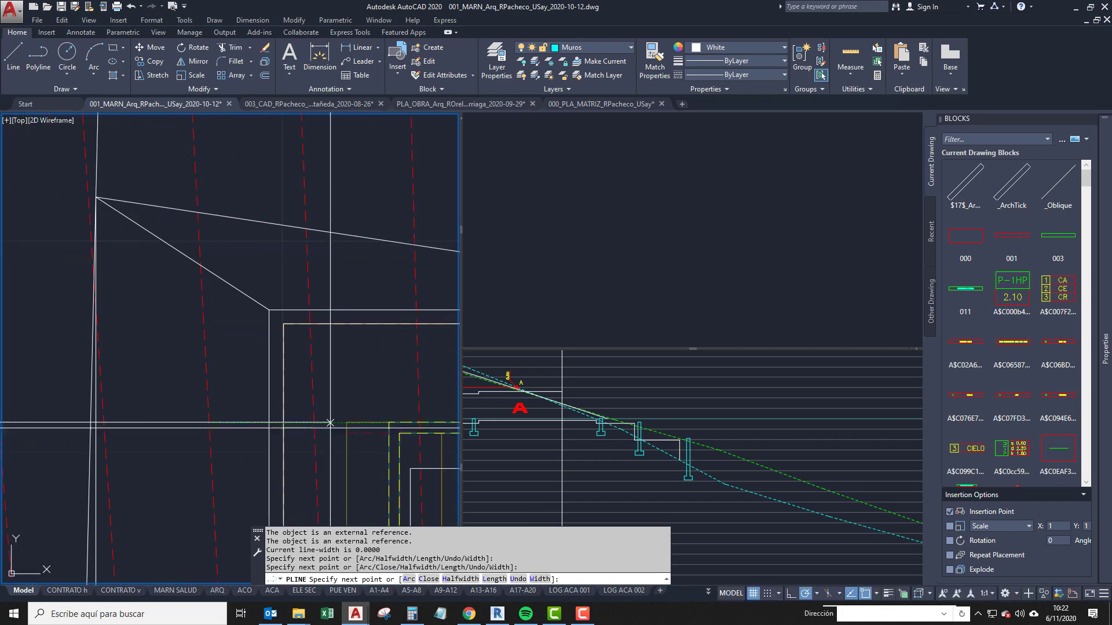
# Continue the horizontal polyline across the plan with a vertex at every contour crossing, and finish it.
pyautogui.moveTo(385, 430); pyautogui.dragTo(280, 426, button='middle')
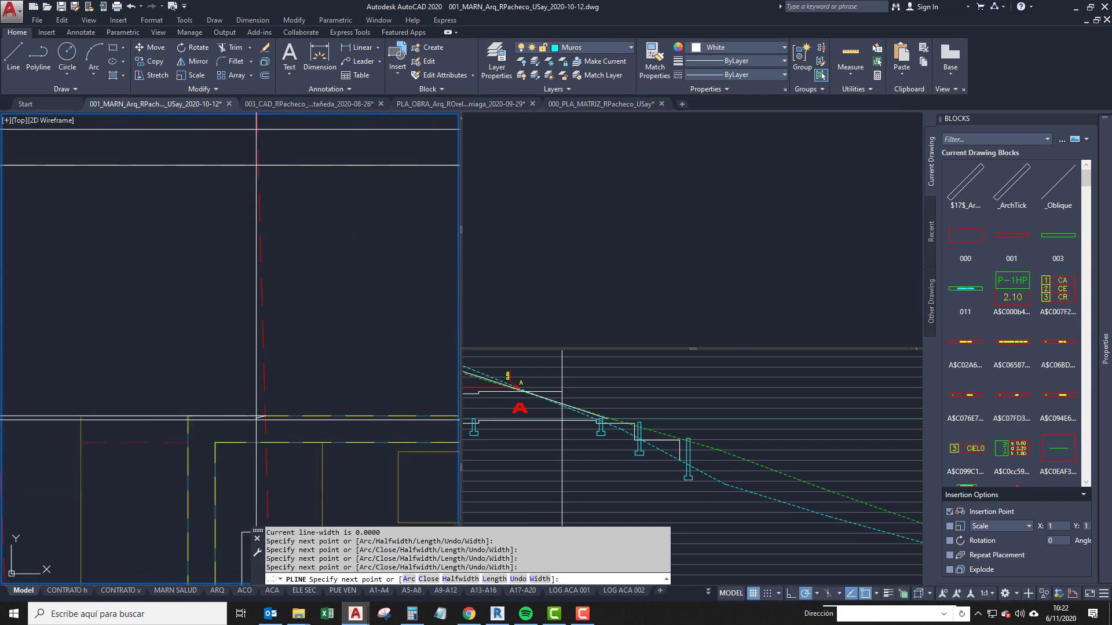
pyautogui.scroll(3, 270, 413)
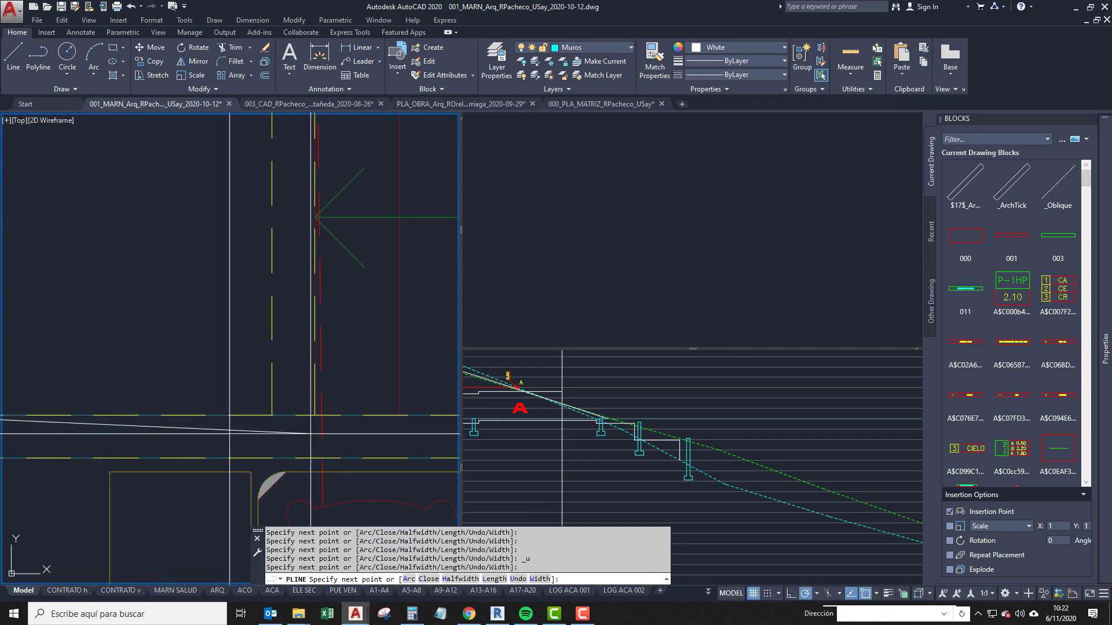
pyautogui.scroll(3, 241, 428)
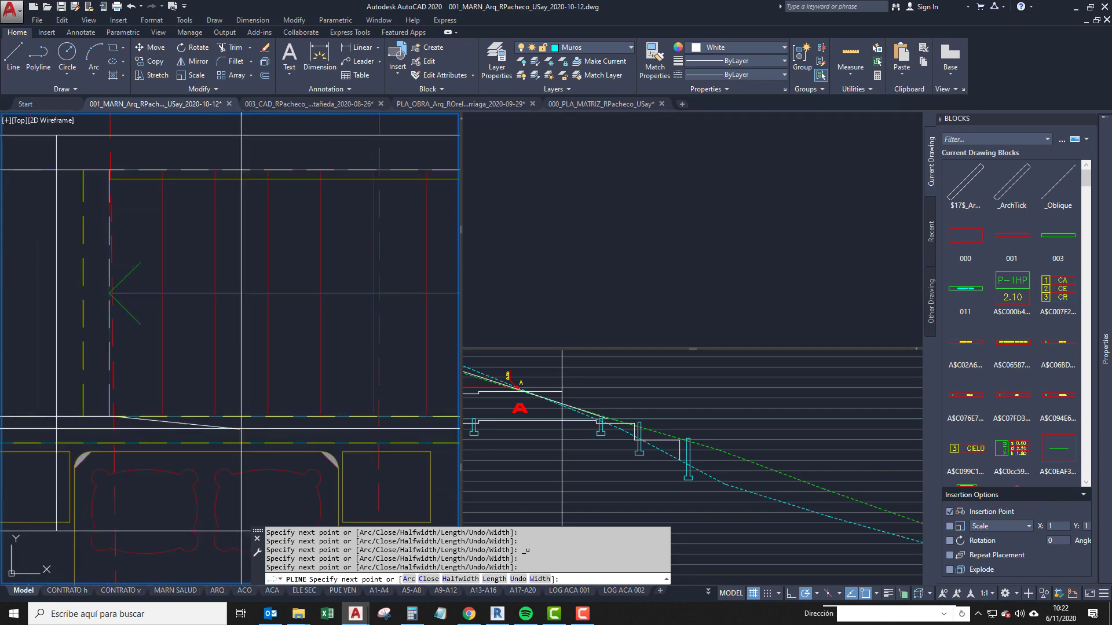
pyautogui.click(386, 416)
pyautogui.scroll(-6, 207, 399)
pyautogui.moveTo(348, 400); pyautogui.dragTo(116, 377, button='middle')
pyautogui.scroll(-2, 199, 392)
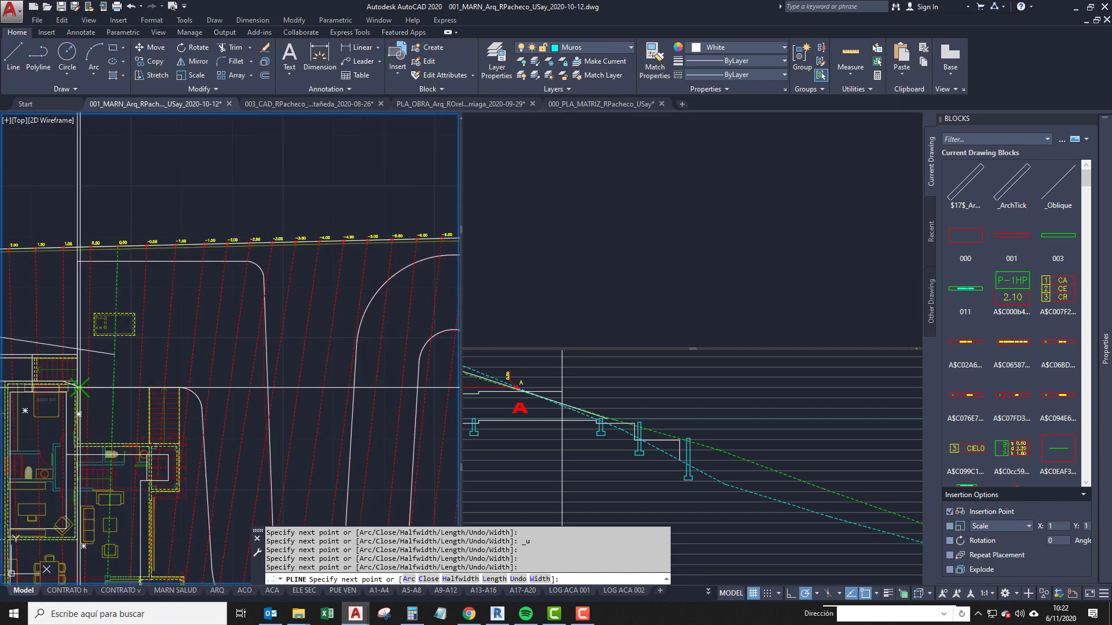
pyautogui.scroll(4, 89, 379)
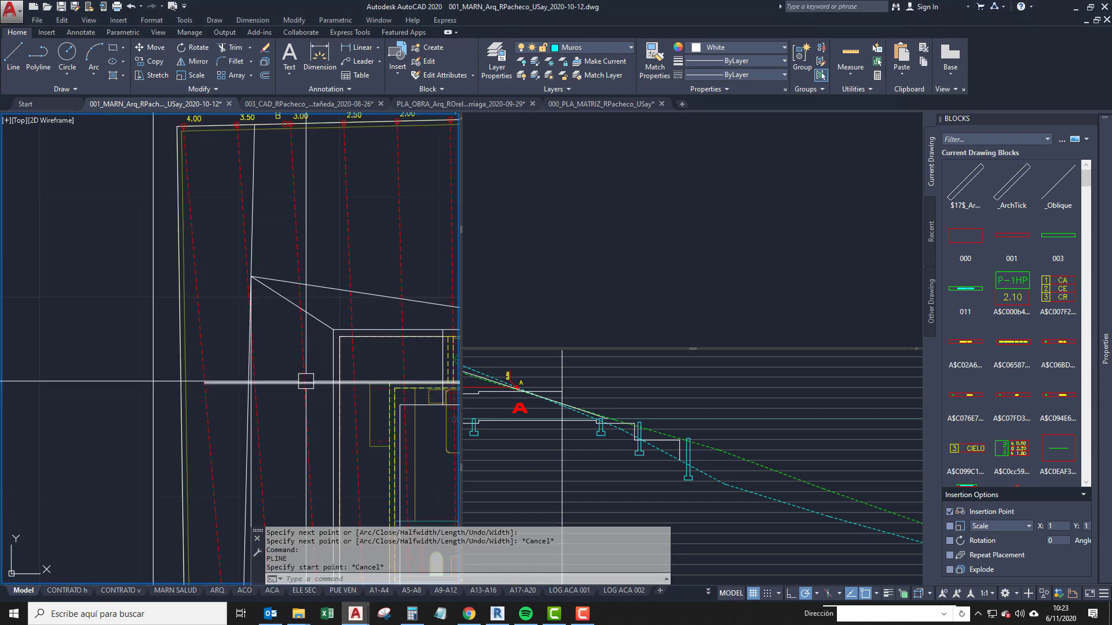
# Stretch the polyline's vertex on the 0.50 contour 0.5 upward.
pyautogui.click(279, 382)
pyautogui.moveTo(345, 409); pyautogui.dragTo(130, 410, button='middle')
pyautogui.scroll(-4, 130, 411)
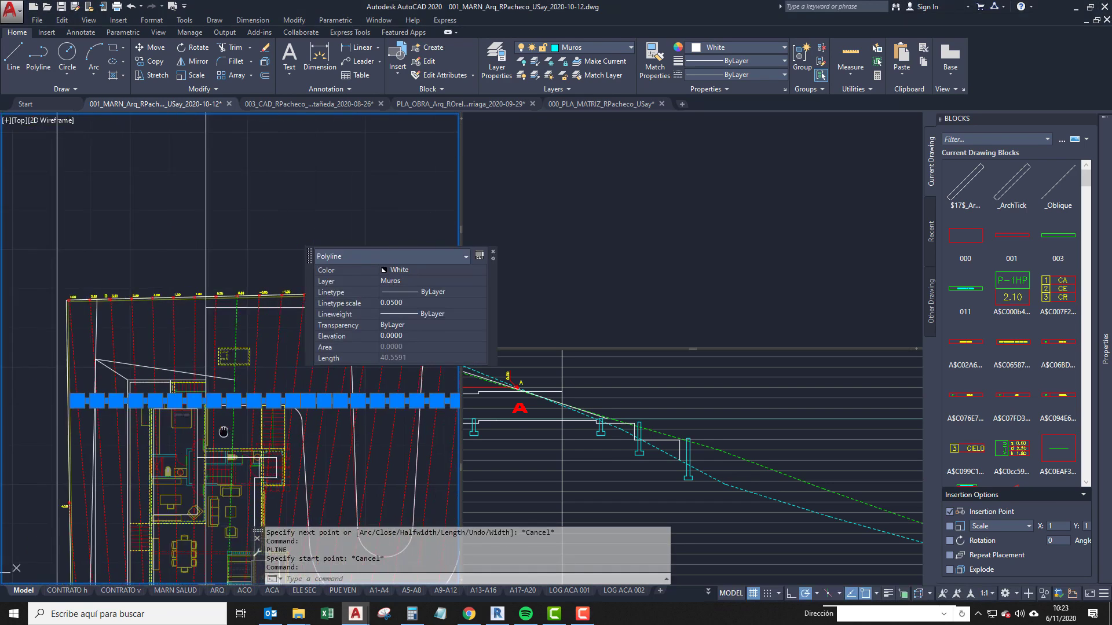
pyautogui.moveTo(224, 432); pyautogui.dragTo(414, 442, button='middle')
pyautogui.scroll(5, 246, 407)
pyautogui.moveTo(187, 449); pyautogui.dragTo(331, 432, button='middle')
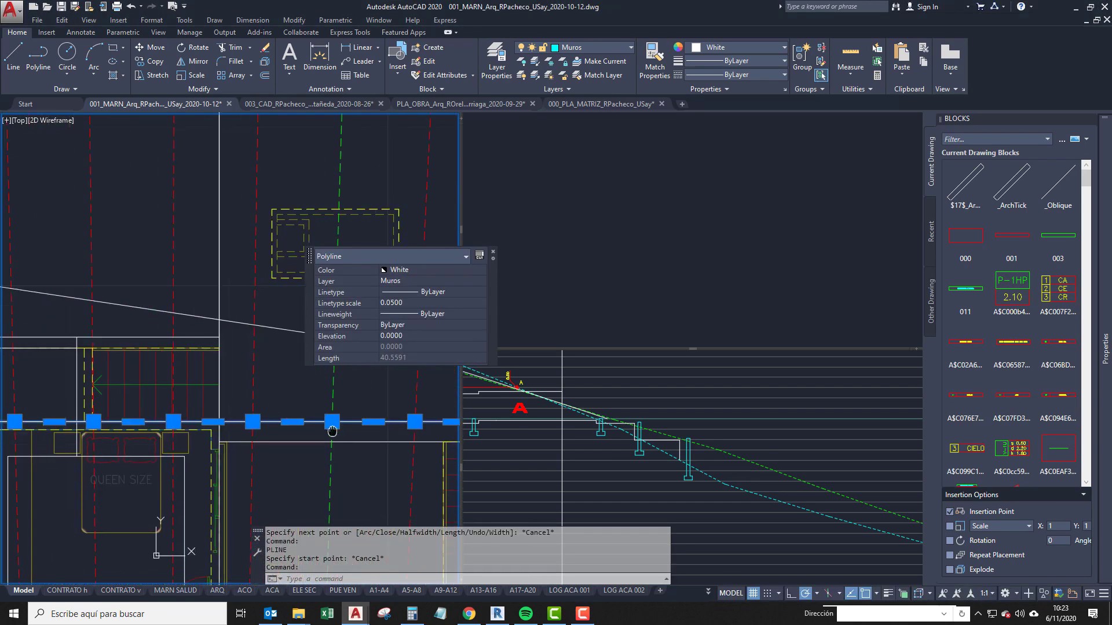
pyautogui.scroll(4, 297, 415)
pyautogui.moveTo(238, 432); pyautogui.dragTo(236, 441, button='middle')
pyautogui.click(182, 443)
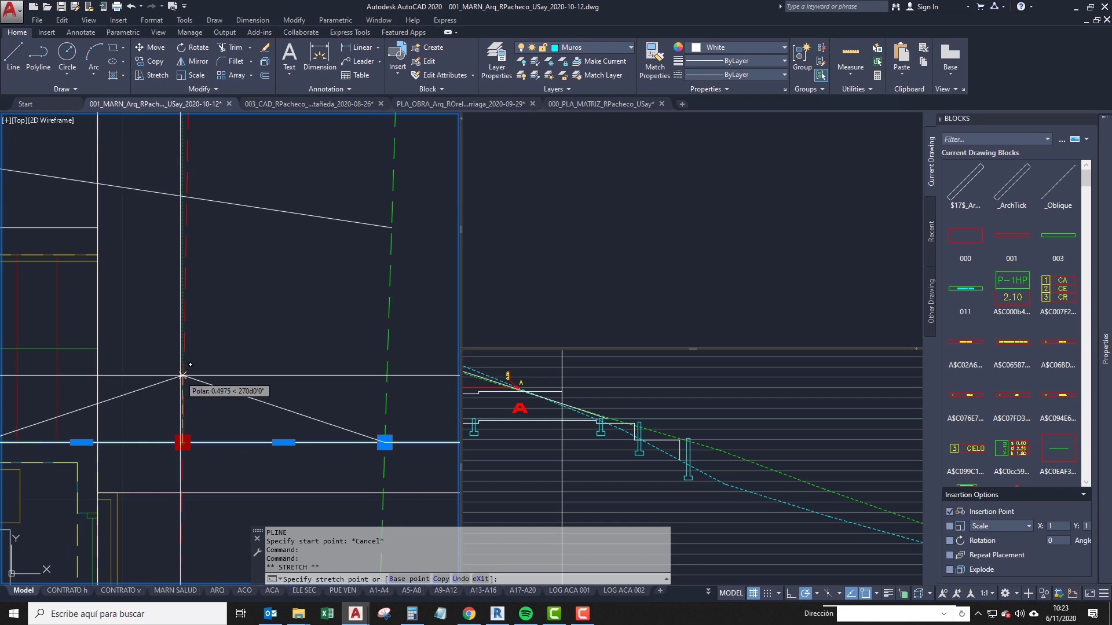
pyautogui.write('.5')
pyautogui.press('Return')
# Stretch the polyline's vertex on the -0.50 contour 0.5 downward.
pyautogui.scroll(-4, 215, 426)
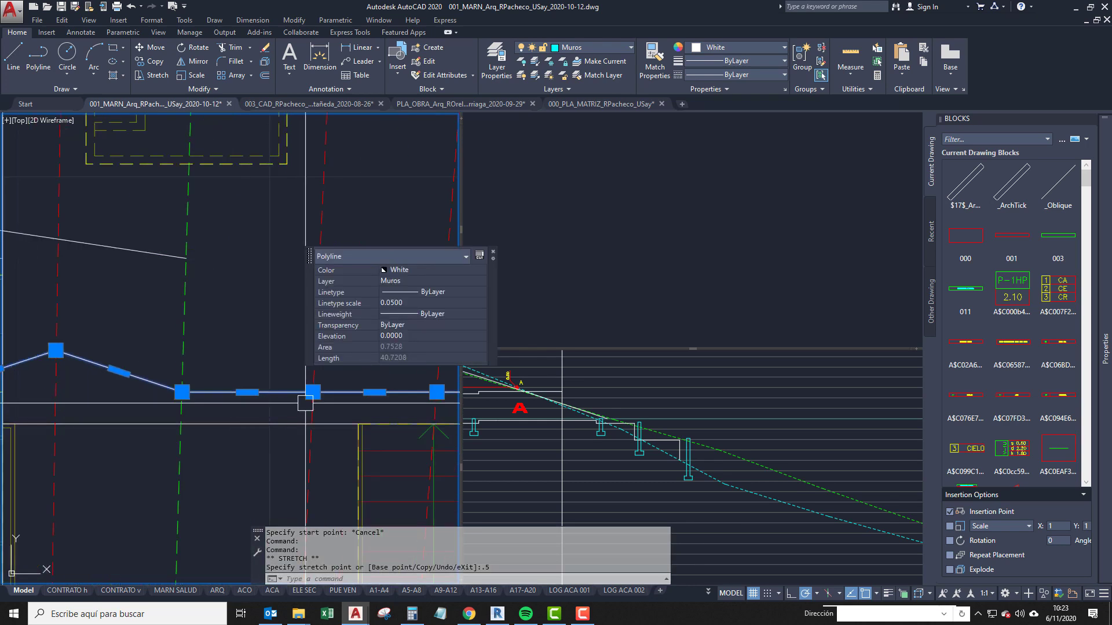
pyautogui.click(313, 393)
pyautogui.write('.')
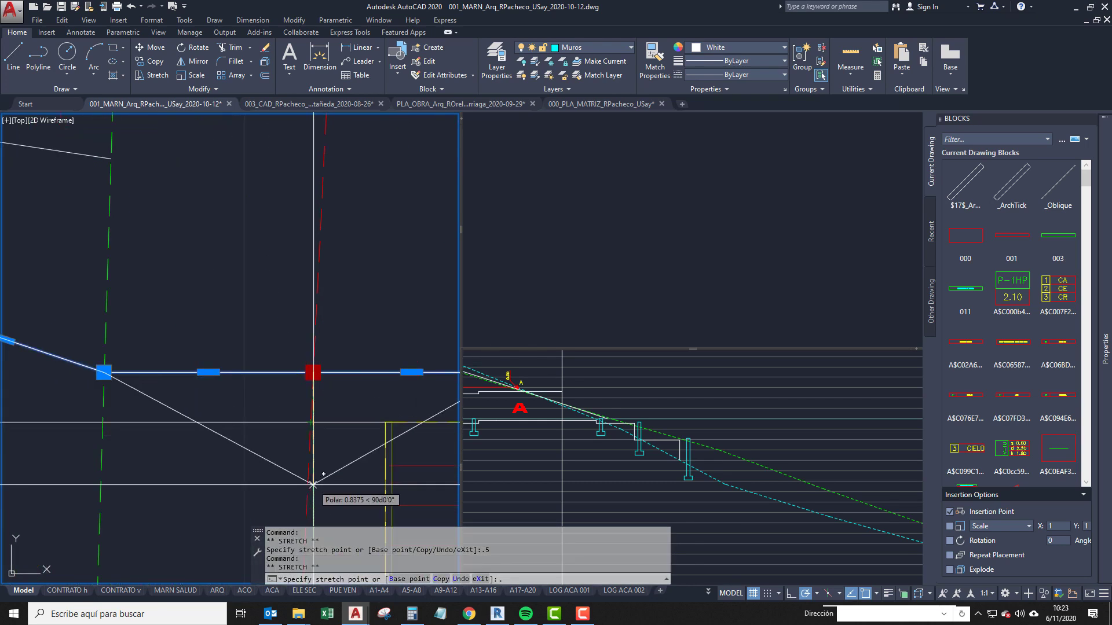
pyautogui.write('5')
pyautogui.press('Return')
pyautogui.scroll(-5, 232, 440)
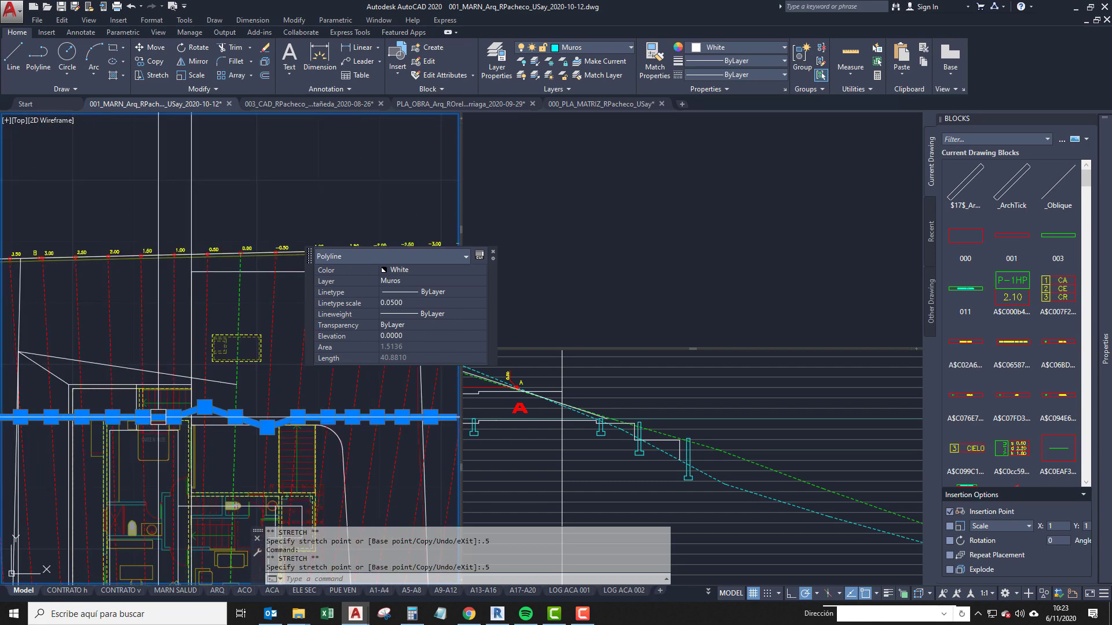
# Stretch the polyline's remaining vertices by their contour levels, with 10.5 and 11 for the last two, and deselect it.
pyautogui.scroll(-4, 93, 353)
pyautogui.scroll(3, 185, 389)
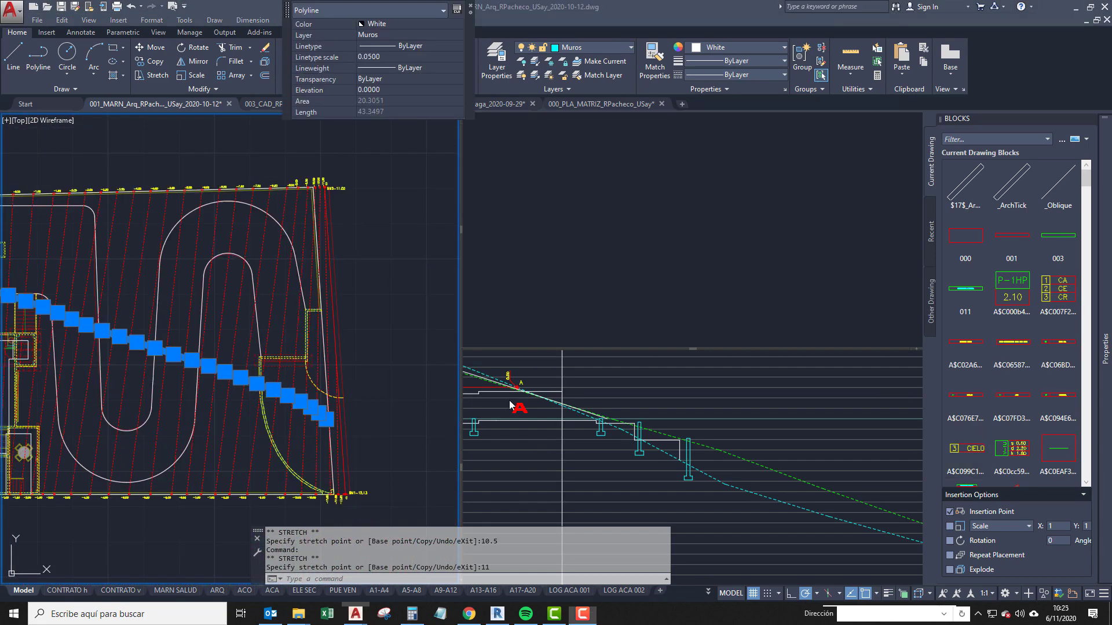
pyautogui.scroll(5, 128, 369)
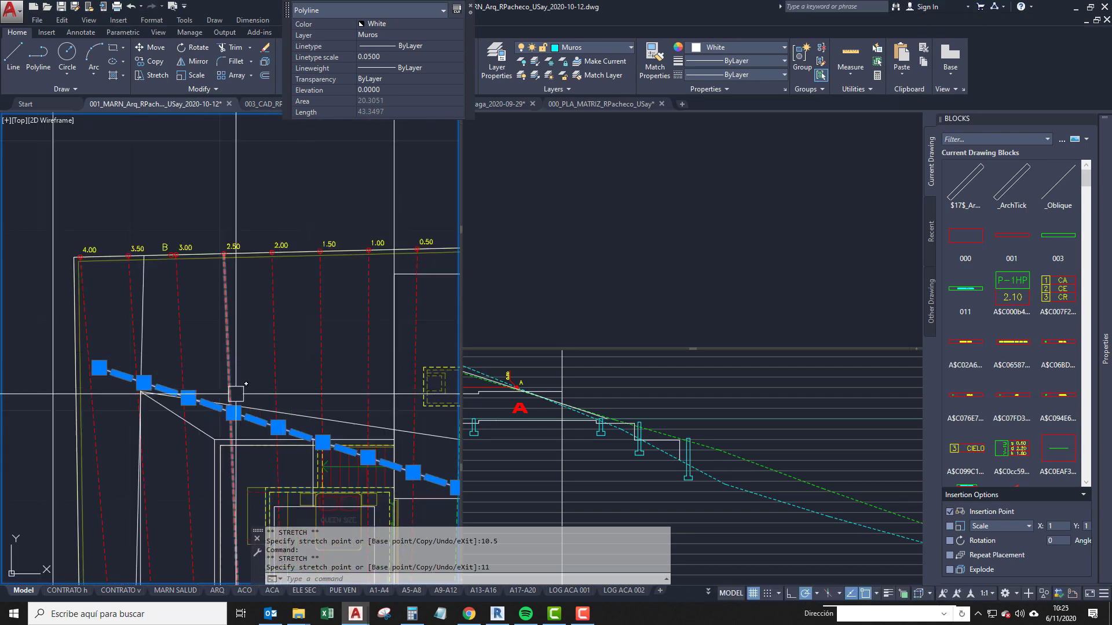
pyautogui.scroll(-4, 190, 352)
pyautogui.moveTo(191, 353); pyautogui.dragTo(194, 301, button='middle')
pyautogui.press('Escape')
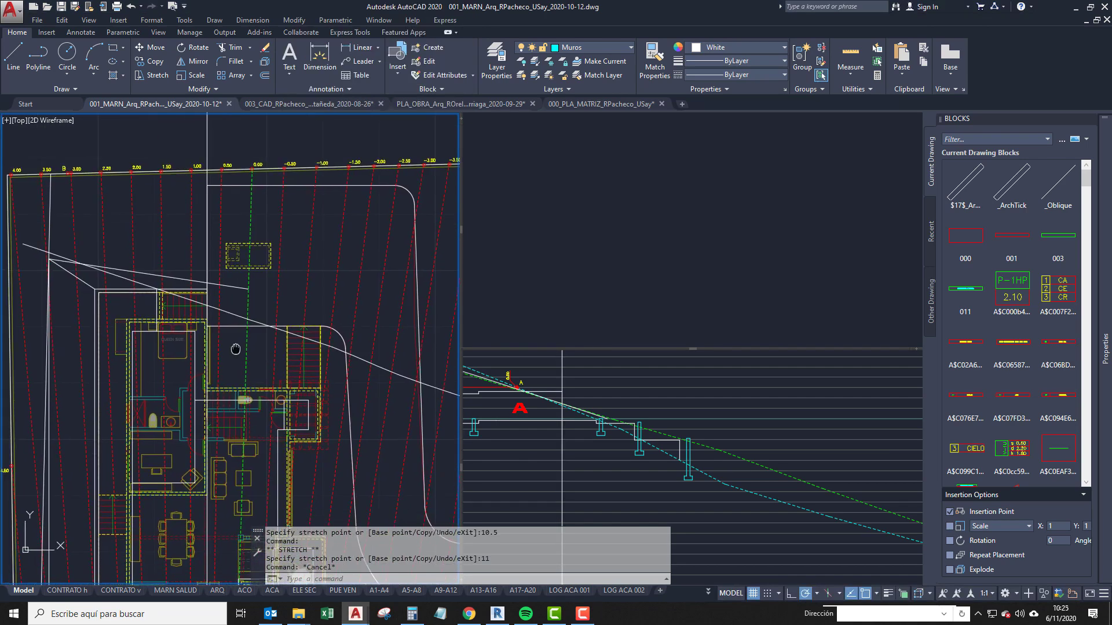
pyautogui.scroll(4, 243, 333)
pyautogui.click(268, 311)
pyautogui.moveTo(266, 314); pyautogui.dragTo(245, 345, button='middle')
pyautogui.scroll(6, 238, 338)
pyautogui.write('m')
pyautogui.press('space')
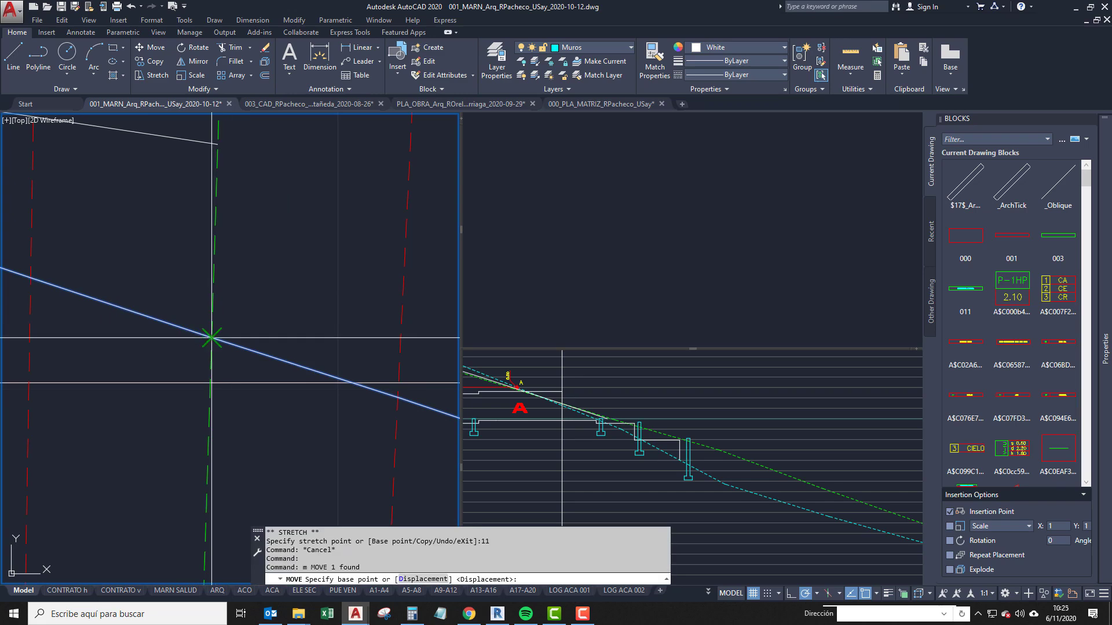
pyautogui.click(211, 337)
pyautogui.click(676, 432)
pyautogui.scroll(-4, 658, 439)
pyautogui.moveTo(647, 439); pyautogui.dragTo(641, 439, button='middle')
pyautogui.scroll(-2, 641, 438)
pyautogui.scroll(2, 615, 436)
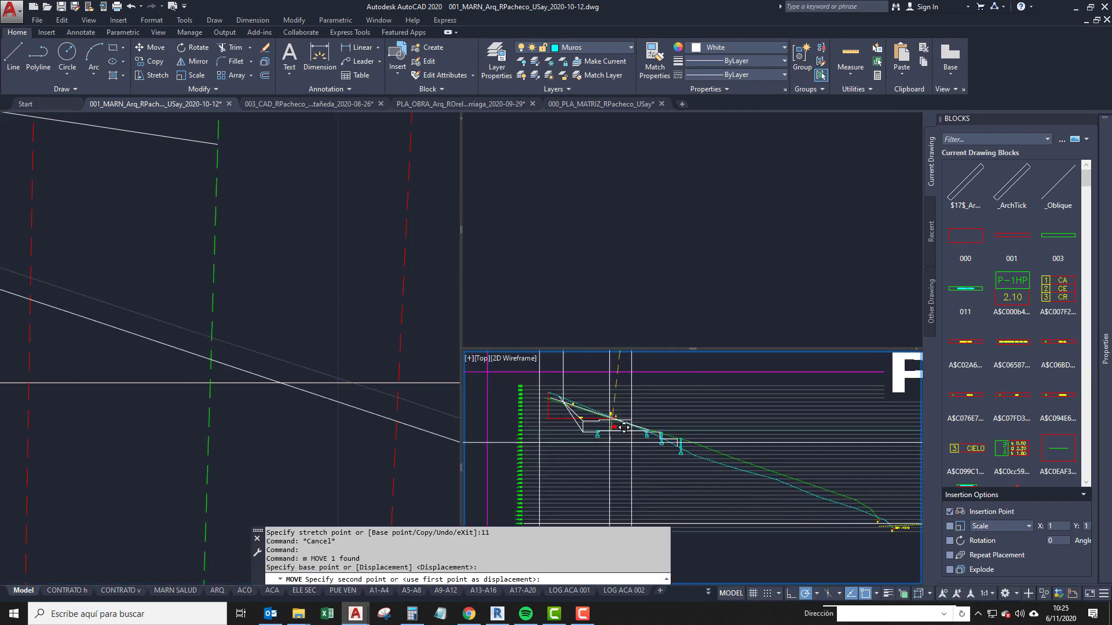
pyautogui.click(290, 406)
pyautogui.scroll(-5, 289, 417)
pyautogui.scroll(-2, 266, 415)
pyautogui.press('Escape')
# Copy the terrain profile section with its level grid 50 units straight below the original.
pyautogui.click(631, 434)
pyautogui.scroll(-4, 631, 435)
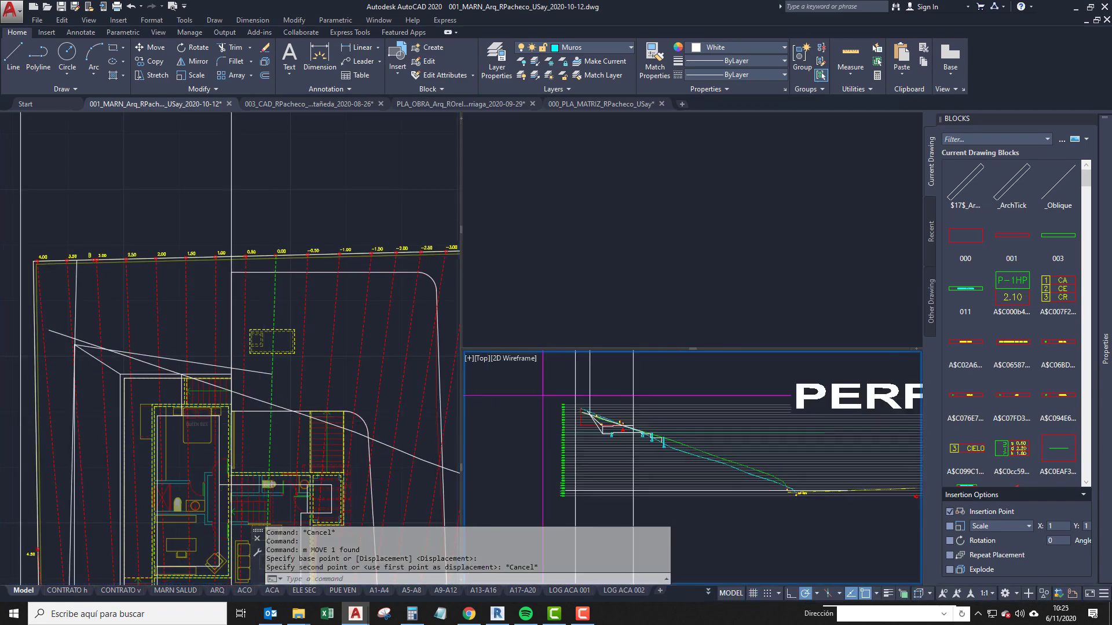
pyautogui.moveTo(640, 501); pyautogui.dragTo(620, 456, button='middle')
pyautogui.moveTo(519, 450); pyautogui.dragTo(513, 480, button='middle')
pyautogui.click(513, 479)
pyautogui.moveTo(830, 421); pyautogui.dragTo(761, 412, button='middle')
pyautogui.scroll(-2, 748, 430)
pyautogui.click(847, 402)
pyautogui.write('c')
pyautogui.click(761, 412)
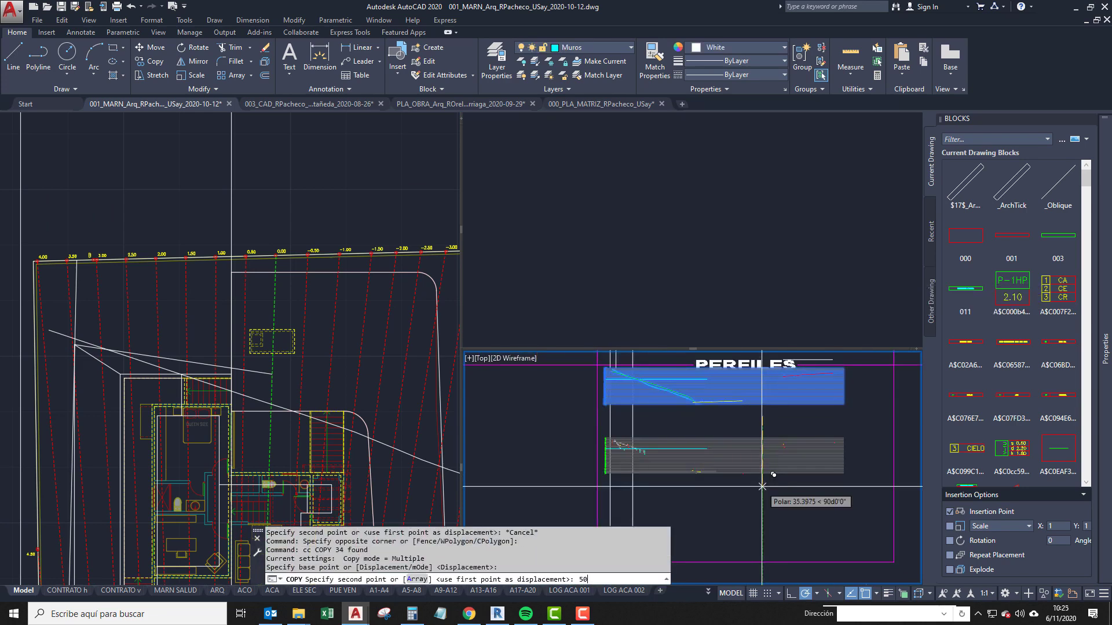
pyautogui.write('50')
pyautogui.press('Return')
pyautogui.press('Escape')
# Move the terrain polyline, taken by its vertex on the 0.00 contour, from the plan to just above the copied profile section.
pyautogui.click(313, 418)
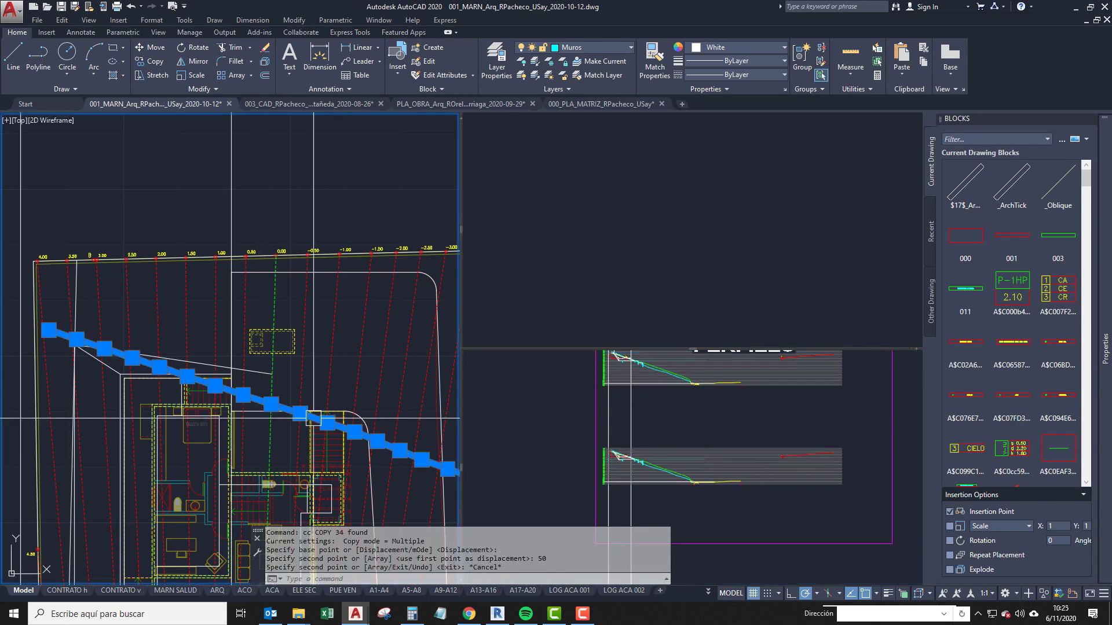
pyautogui.moveTo(270, 414); pyautogui.dragTo(288, 449, button='middle')
pyautogui.scroll(5, 287, 443)
pyautogui.write('m')
pyautogui.press('Return')
pyautogui.click(296, 440)
pyautogui.click(648, 468)
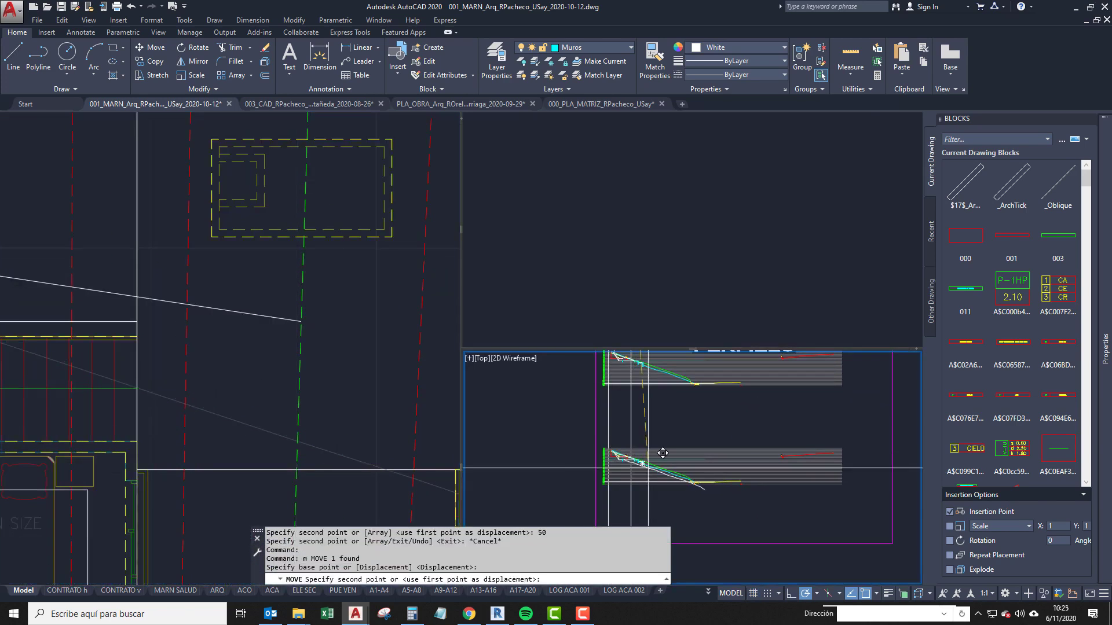
pyautogui.scroll(5, 663, 453)
pyautogui.scroll(2, 618, 429)
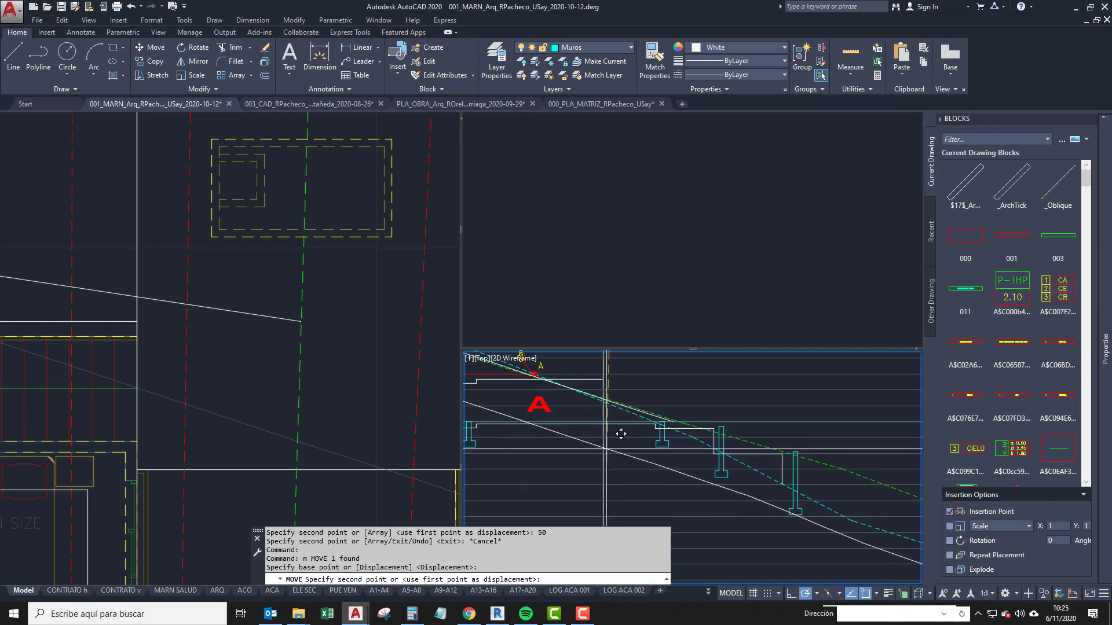
pyautogui.scroll(-2, 614, 448)
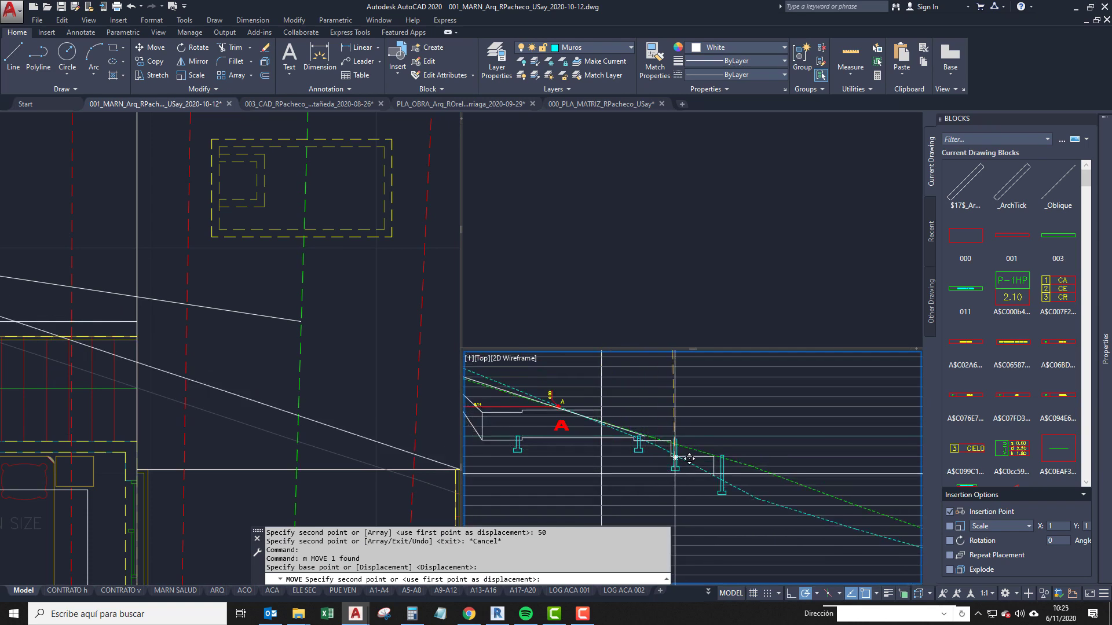
pyautogui.scroll(-6, 689, 459)
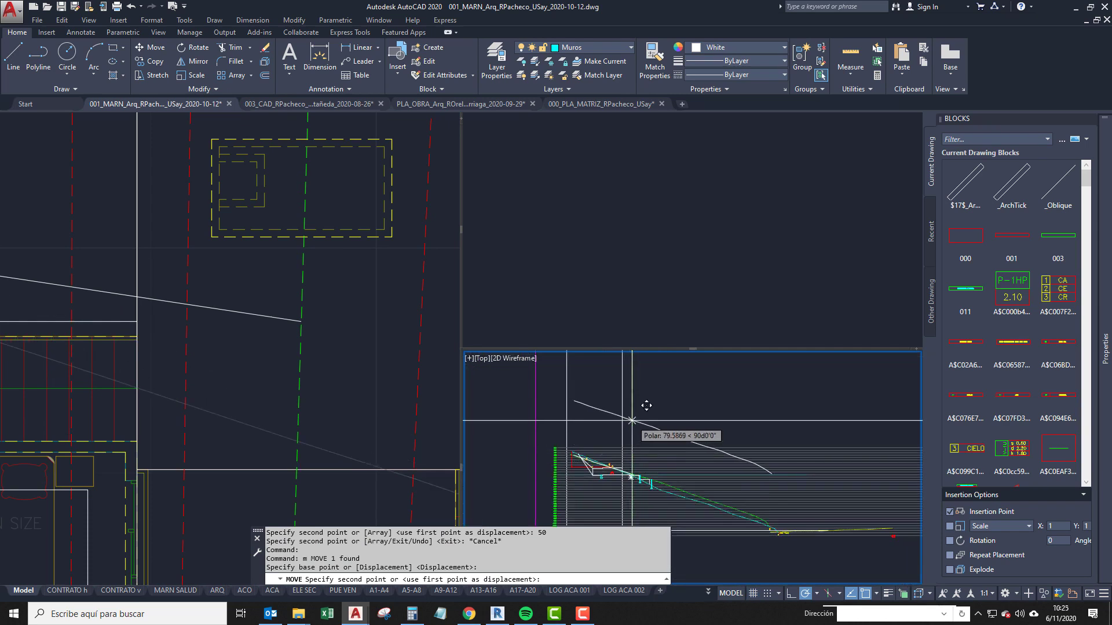
pyautogui.press('Escape')
pyautogui.scroll(2, 634, 425)
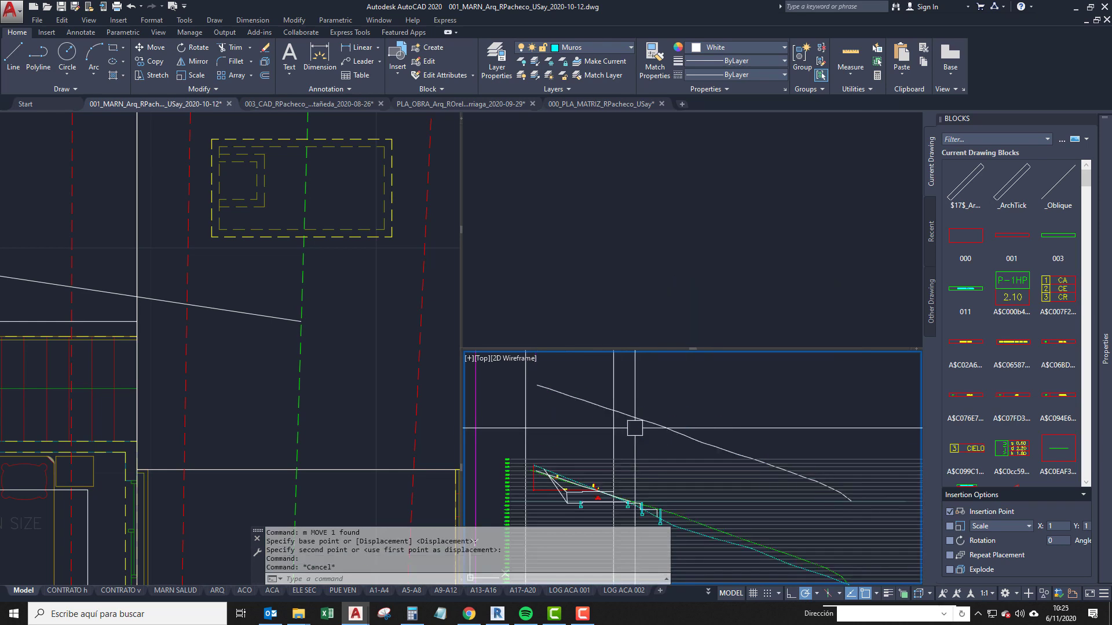
# Place the terrain polyline onto the copied profile section and check its vertices against the existing profiles and level lines.
pyautogui.hotkey('ctrl', 'z')
pyautogui.click(430, 484)
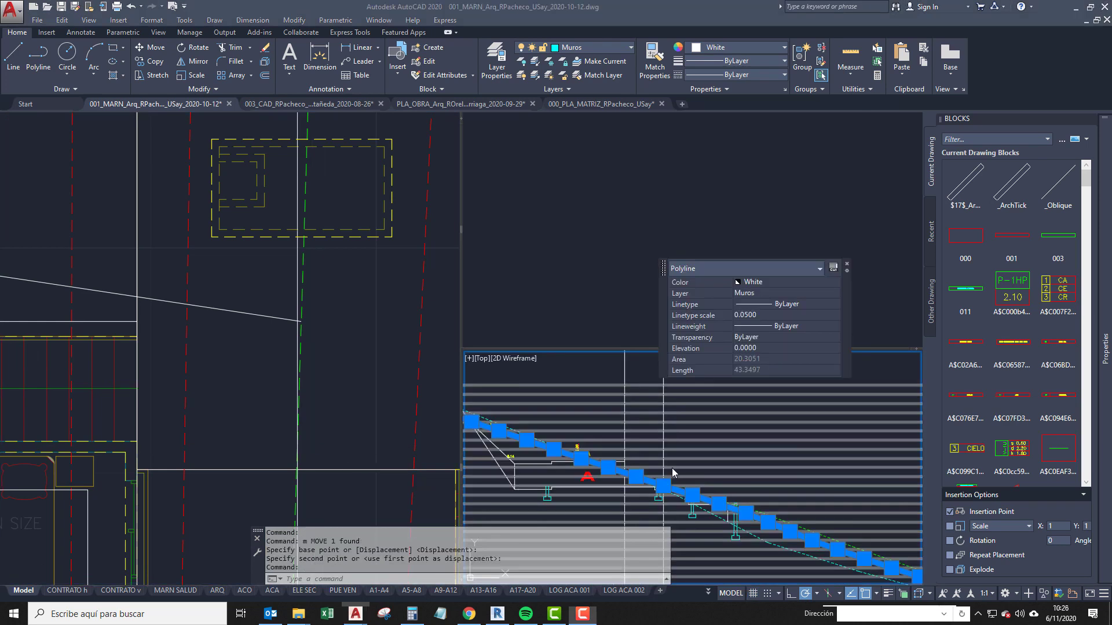
pyautogui.scroll(10, 673, 473)
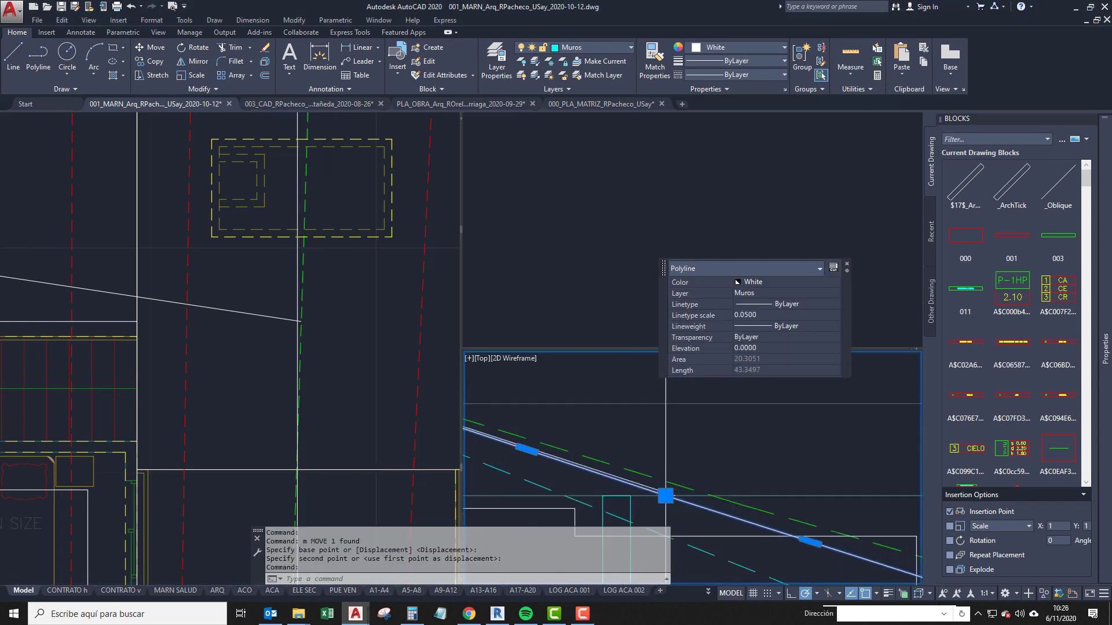
pyautogui.scroll(-8, 658, 473)
pyautogui.scroll(5, 661, 479)
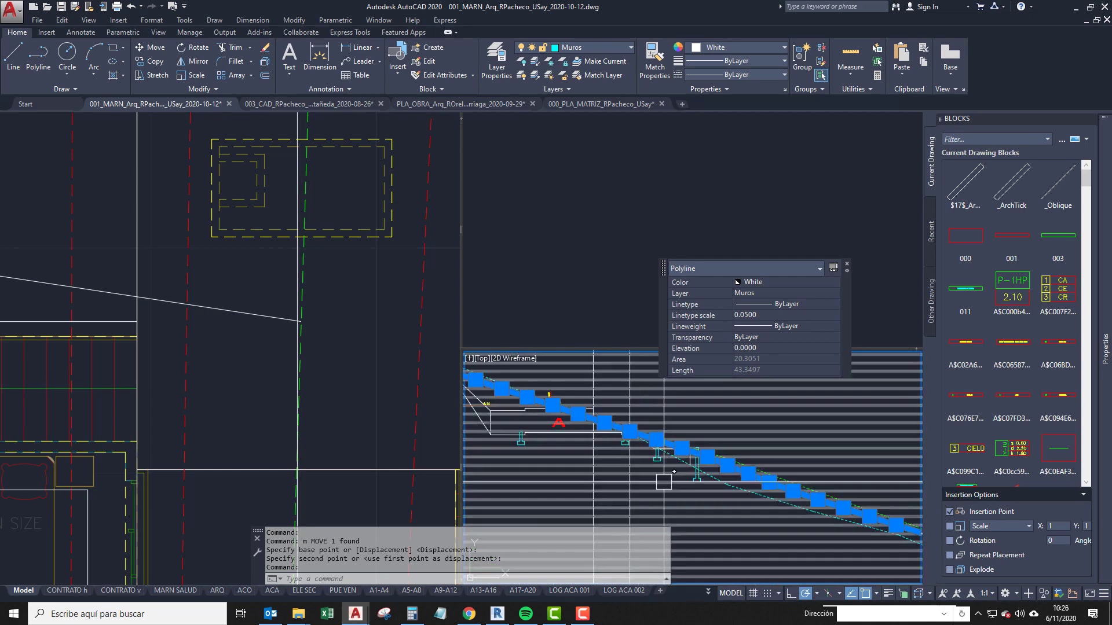
pyautogui.scroll(4, 677, 434)
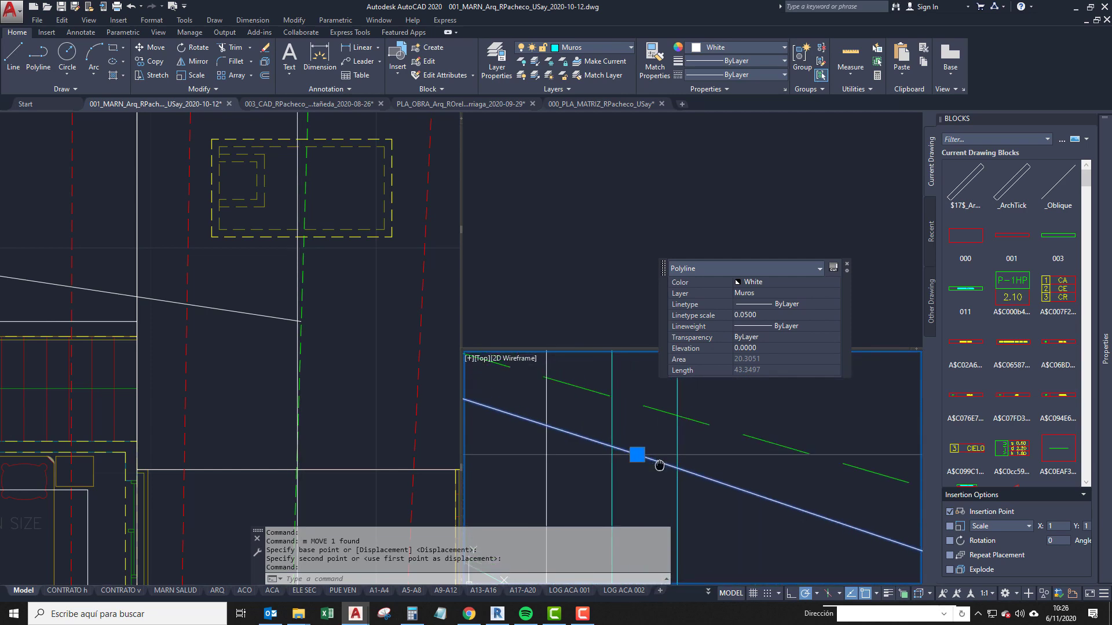
pyautogui.moveTo(661, 463); pyautogui.dragTo(654, 442, button='middle')
# Match the terrain polyline's properties to the green dashed profile line on the Perfil Oculto layer.
pyautogui.press('Escape')
pyautogui.click(718, 446)
pyautogui.write('ma')
pyautogui.scroll(2, 724, 466)
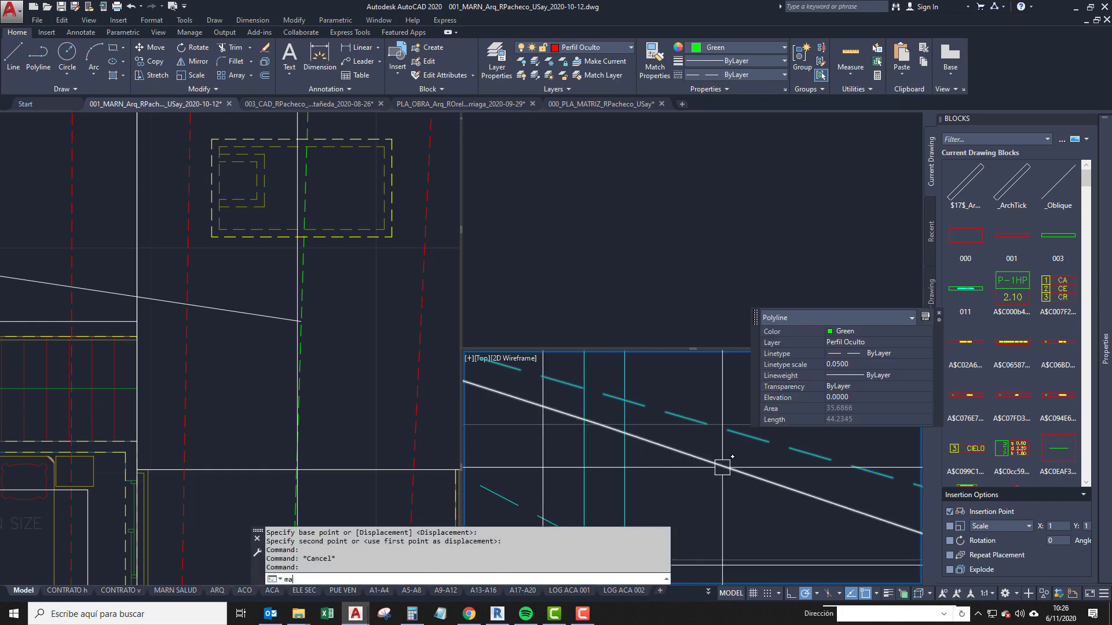
pyautogui.press('space')
pyautogui.click(722, 467)
pyautogui.press('space')
# Set the new terrain profile's color to 251 and deselect it.
pyautogui.click(692, 461)
pyautogui.click(727, 47)
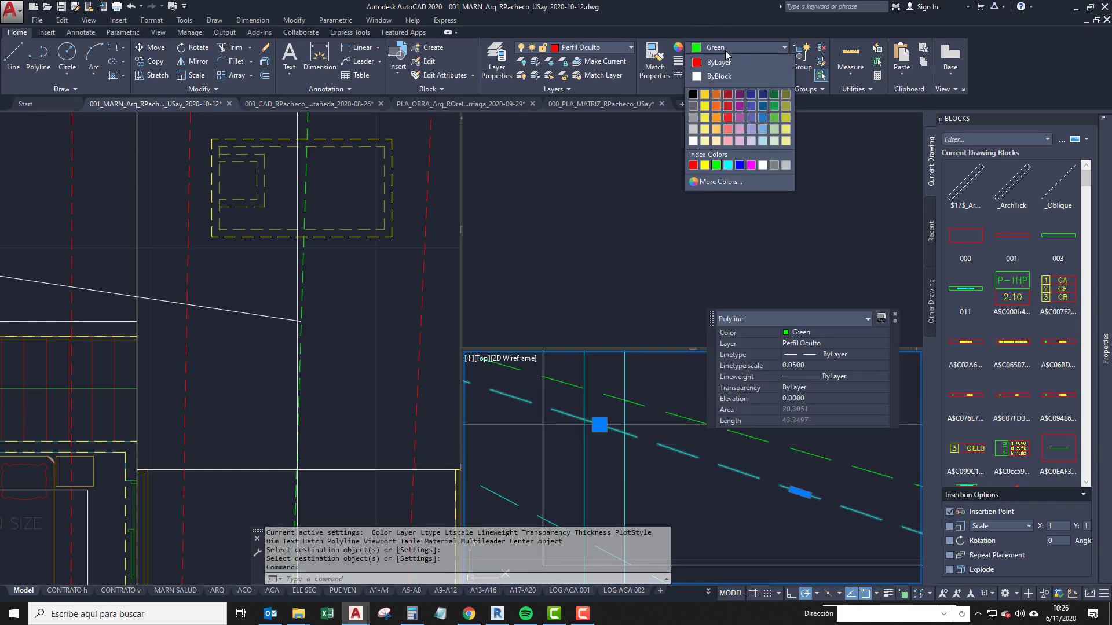
pyautogui.click(718, 182)
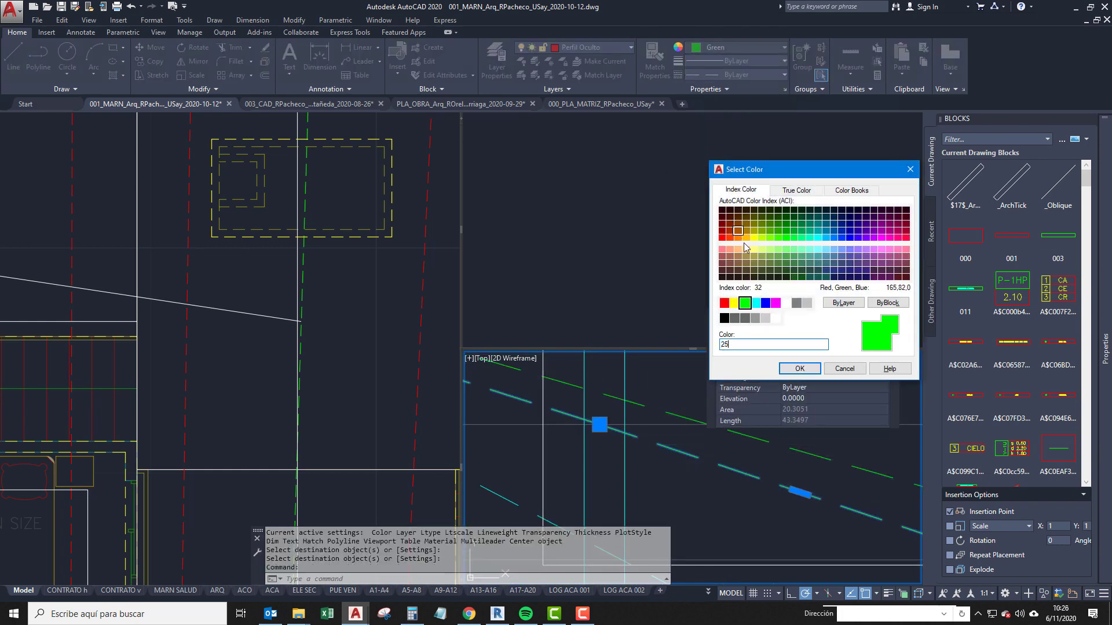
pyautogui.click(781, 369)
pyautogui.scroll(-3, 543, 493)
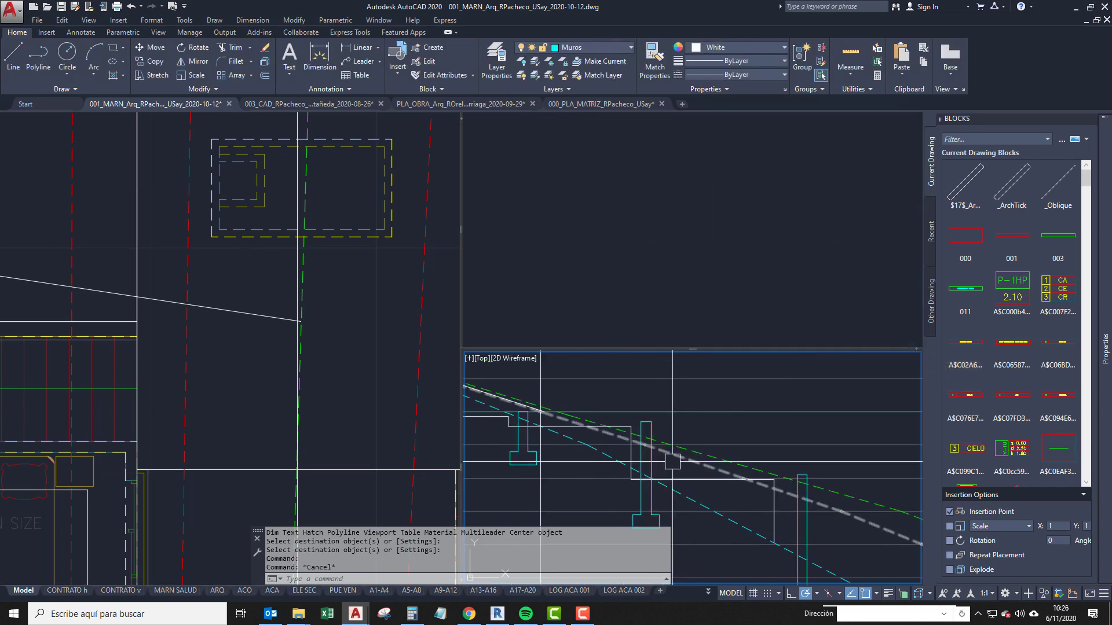
pyautogui.press('Escape')
pyautogui.press('Escape')
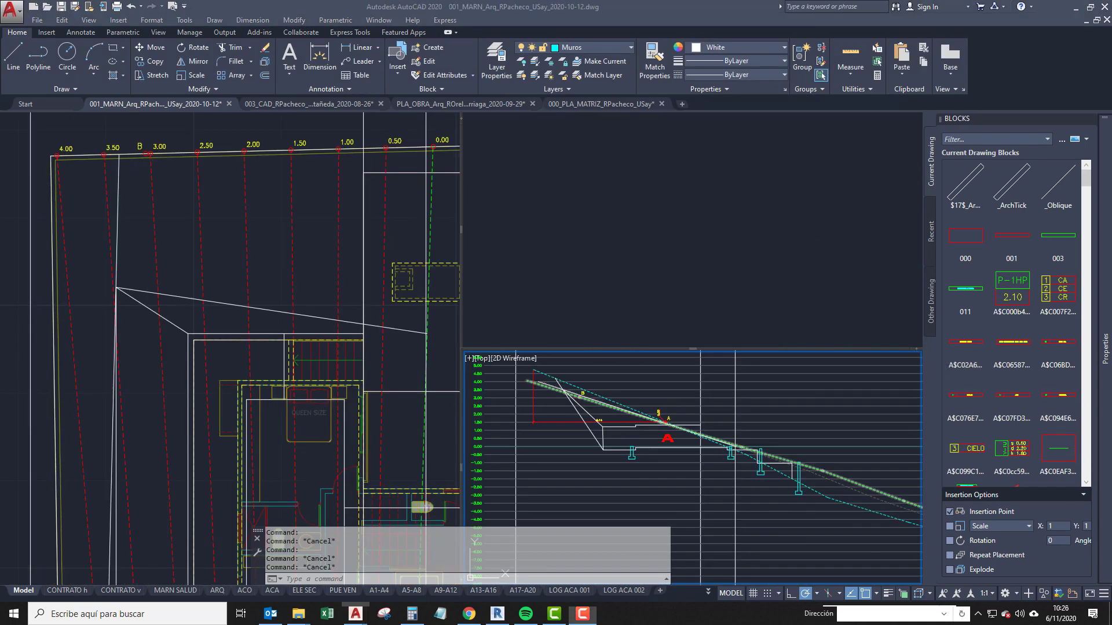
# Compare the green terrain profile with the new grey one beside the lower platforms in the section.
pyautogui.scroll(8, 737, 450)
pyautogui.click(748, 481)
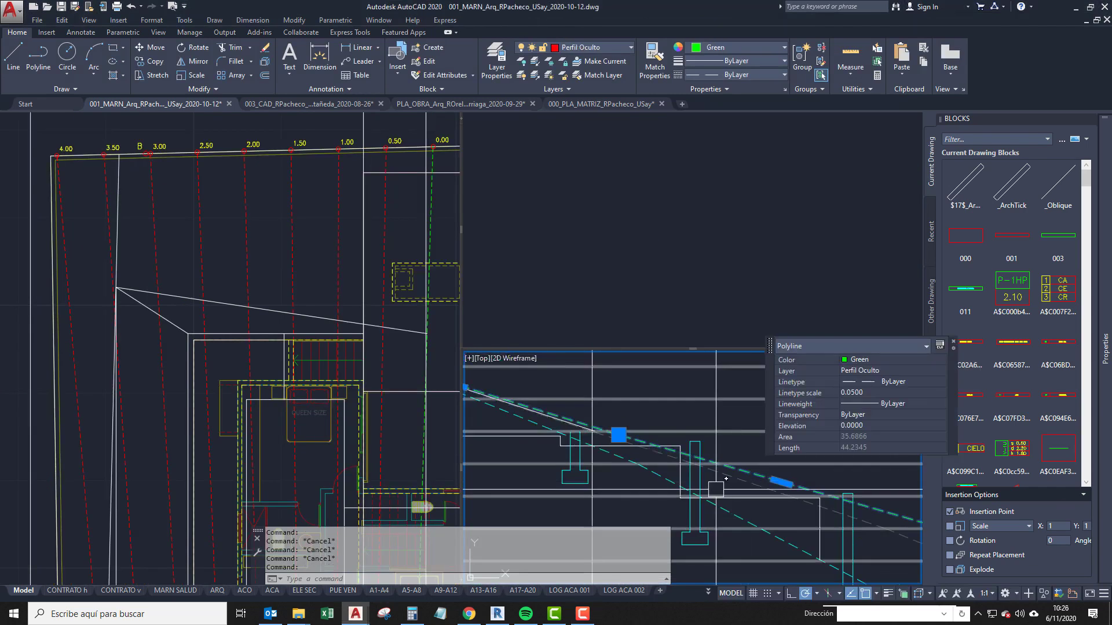
pyautogui.press('Escape')
pyautogui.scroll(2, 729, 485)
pyautogui.click(749, 478)
# Draw a horizontal construction line through the outer corner of the bedroom wall in the plan.
pyautogui.click(253, 409)
pyautogui.moveTo(261, 388); pyautogui.dragTo(255, 424, button='middle')
pyautogui.scroll(4, 216, 433)
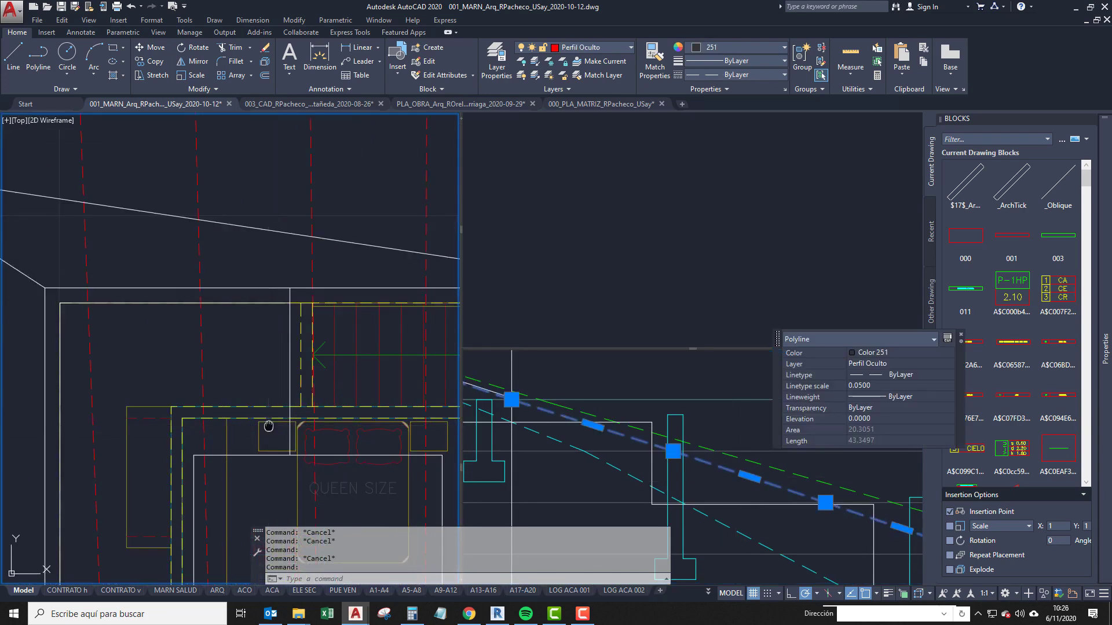
pyautogui.write('xl')
pyautogui.press('Return')
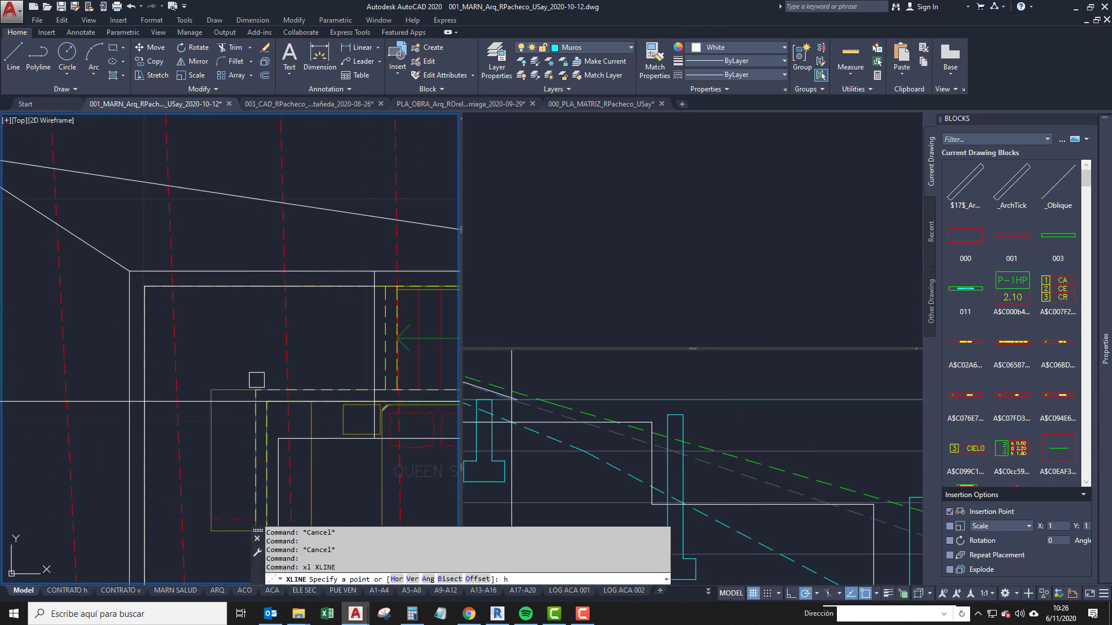
pyautogui.click(256, 390)
pyautogui.press('Return')
pyautogui.scroll(-1, 255, 390)
pyautogui.click(255, 390)
pyautogui.scroll(-1, 231, 415)
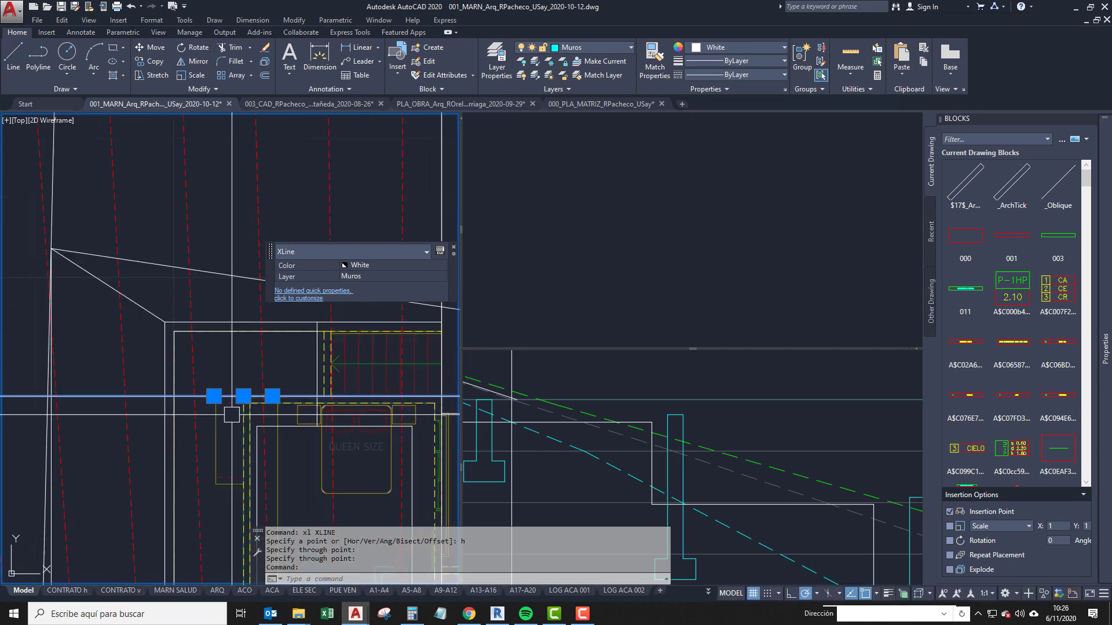
pyautogui.scroll(2, 269, 418)
pyautogui.scroll(-2, 212, 410)
pyautogui.moveTo(211, 414); pyautogui.dragTo(285, 415, button='middle')
pyautogui.press('Escape')
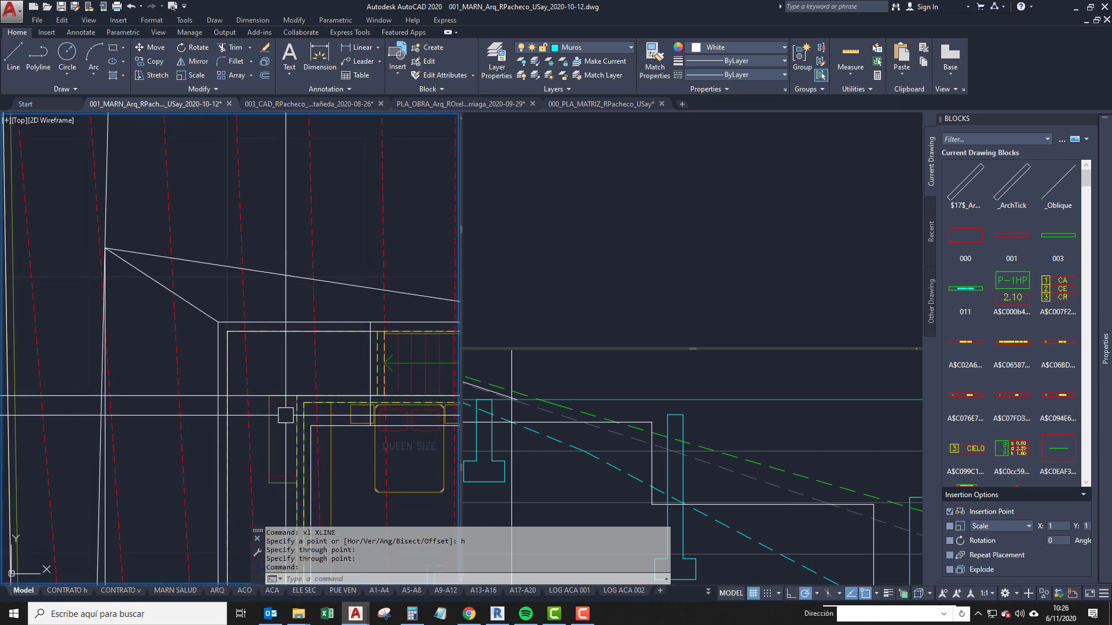
# Examine where the contour lines cross the horizontal construction line along the bedroom wall in the plan.
pyautogui.scroll(2, 305, 387)
pyautogui.scroll(-2, 306, 405)
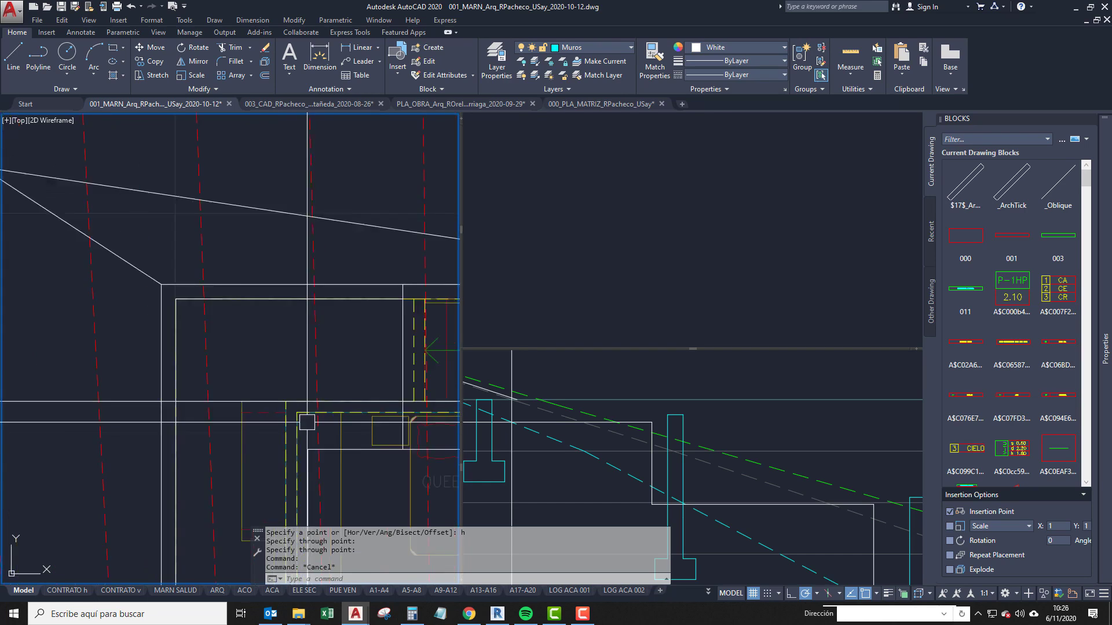
pyautogui.moveTo(447, 407); pyautogui.dragTo(241, 397, button='middle')
pyautogui.scroll(-3, 241, 397)
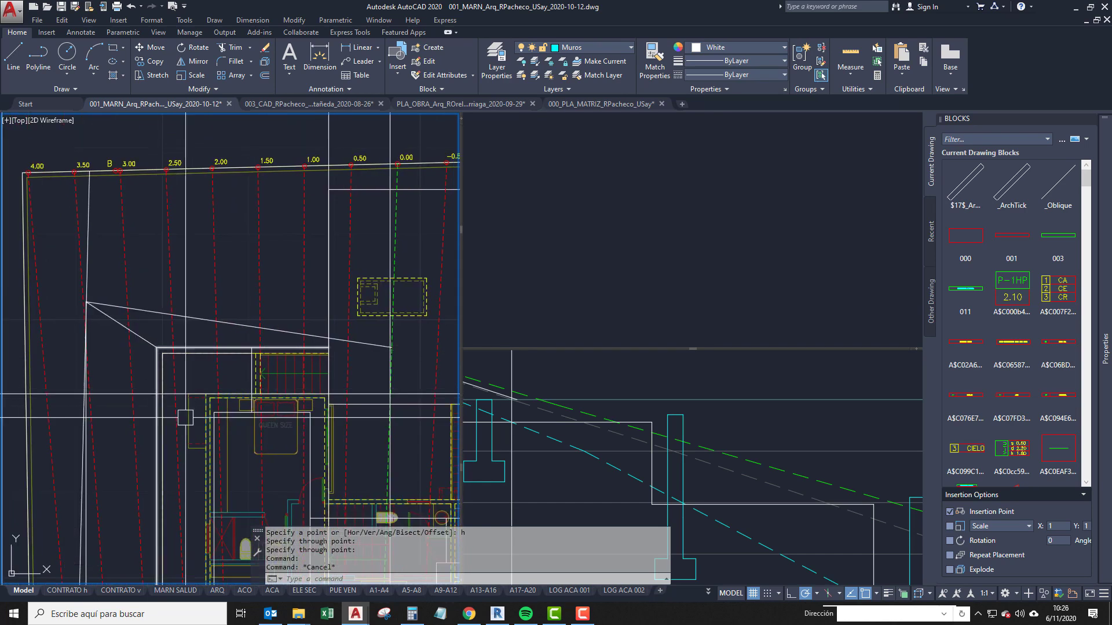
pyautogui.scroll(3, 149, 391)
pyautogui.scroll(-1, 195, 404)
pyautogui.moveTo(332, 405); pyautogui.dragTo(176, 394, button='middle')
pyautogui.moveTo(395, 368); pyautogui.dragTo(306, 383, button='middle')
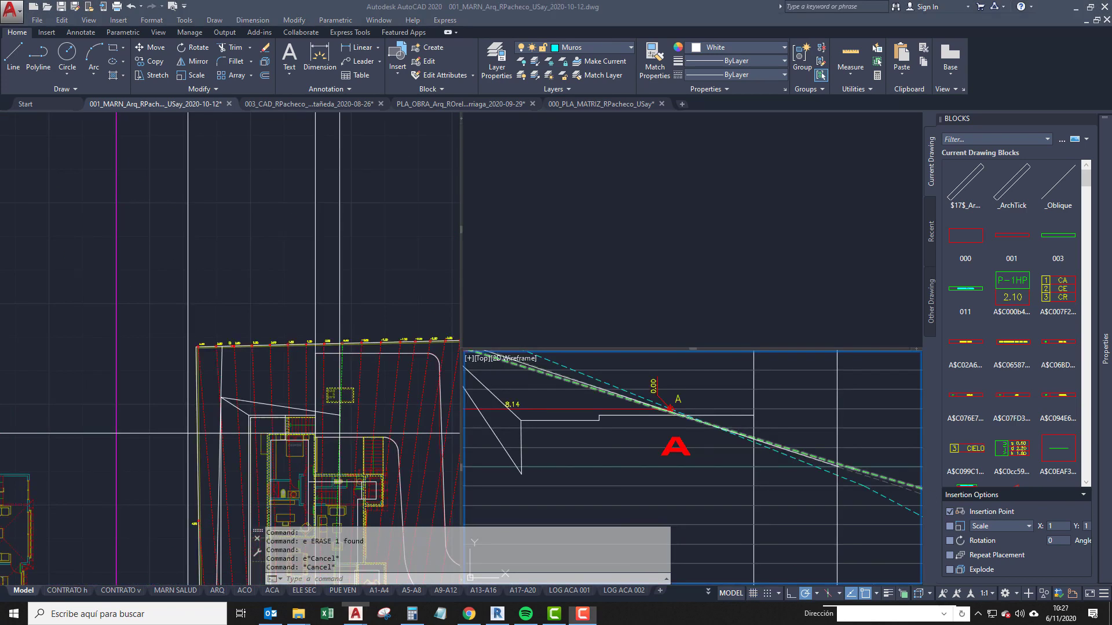
# Erase the 8.14 dimension above the platforms in the section.
pyautogui.click(613, 480)
pyautogui.moveTo(557, 420); pyautogui.dragTo(571, 453, button='middle')
pyautogui.scroll(4, 571, 453)
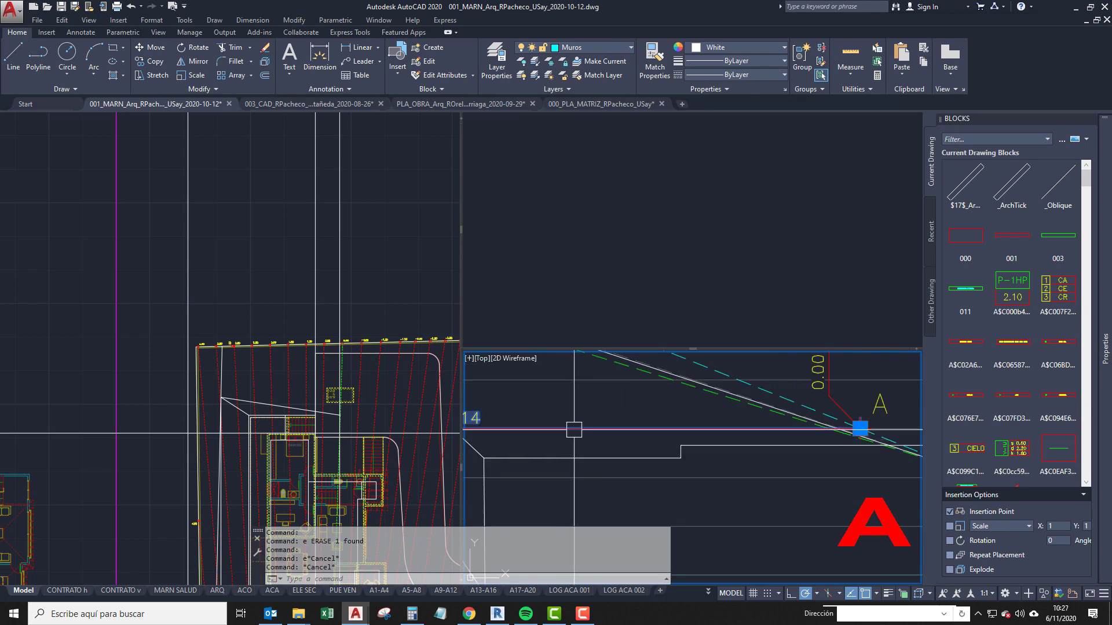
pyautogui.scroll(-10, 601, 437)
pyautogui.moveTo(594, 576)
pyautogui.mouseDown(button='middle')
pyautogui.moveTo(588, 405)
pyautogui.moveTo(594, 571)
pyautogui.mouseUp(button='middle')
pyautogui.scroll(2, 588, 405)
pyautogui.scroll(-2, 593, 571)
pyautogui.moveTo(599, 461); pyautogui.dragTo(588, 386, button='middle')
pyautogui.scroll(5, 578, 423)
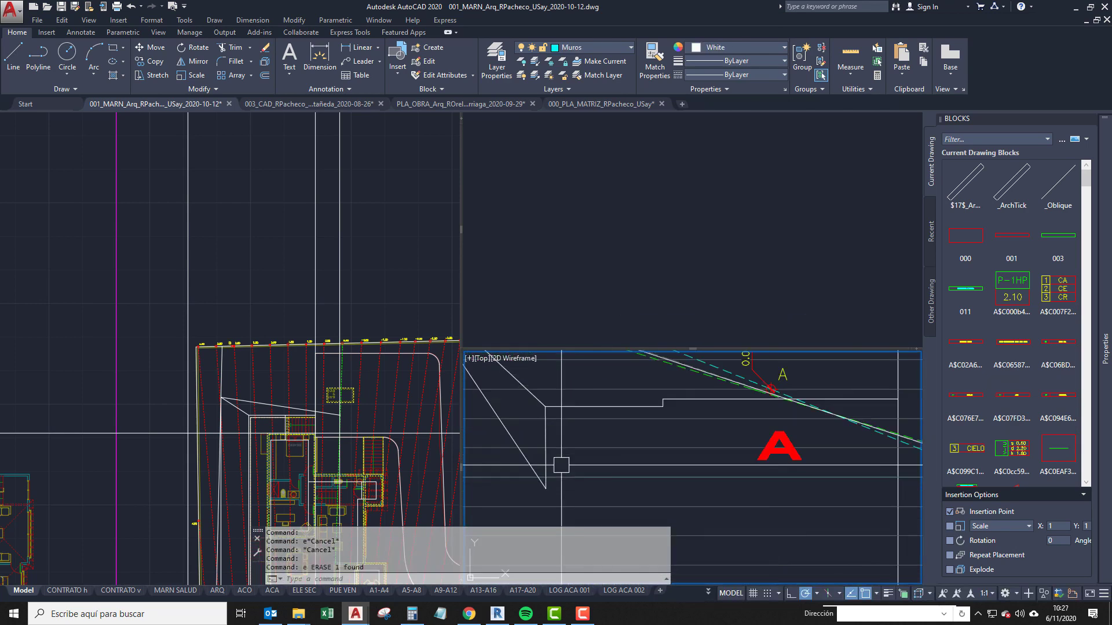
pyautogui.moveTo(619, 441)
pyautogui.mouseDown(button='middle')
pyautogui.moveTo(571, 464)
pyautogui.moveTo(606, 416)
pyautogui.moveTo(672, 411)
pyautogui.mouseUp(button='middle')
pyautogui.scroll(2, 608, 408)
pyautogui.scroll(-1, 631, 453)
pyautogui.write('d')
pyautogui.press('Escape')
pyautogui.press('Escape')
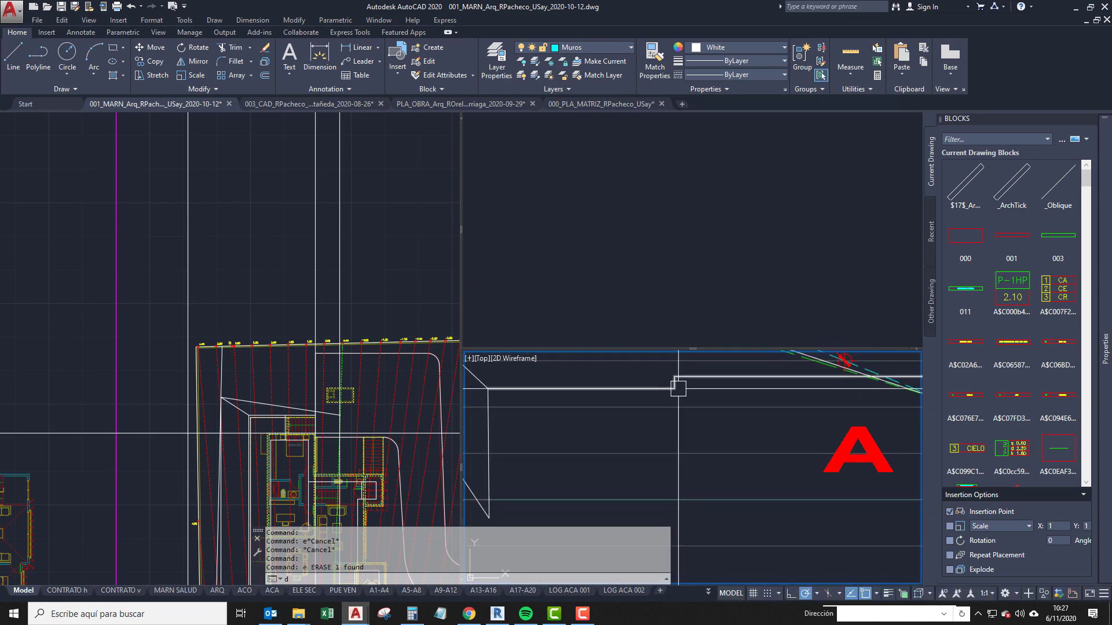
# Measure the vertical distance from the upper platform's edge at the step down to the 0.00 level line.
pyautogui.click(315, 433)
pyautogui.scroll(8, 315, 433)
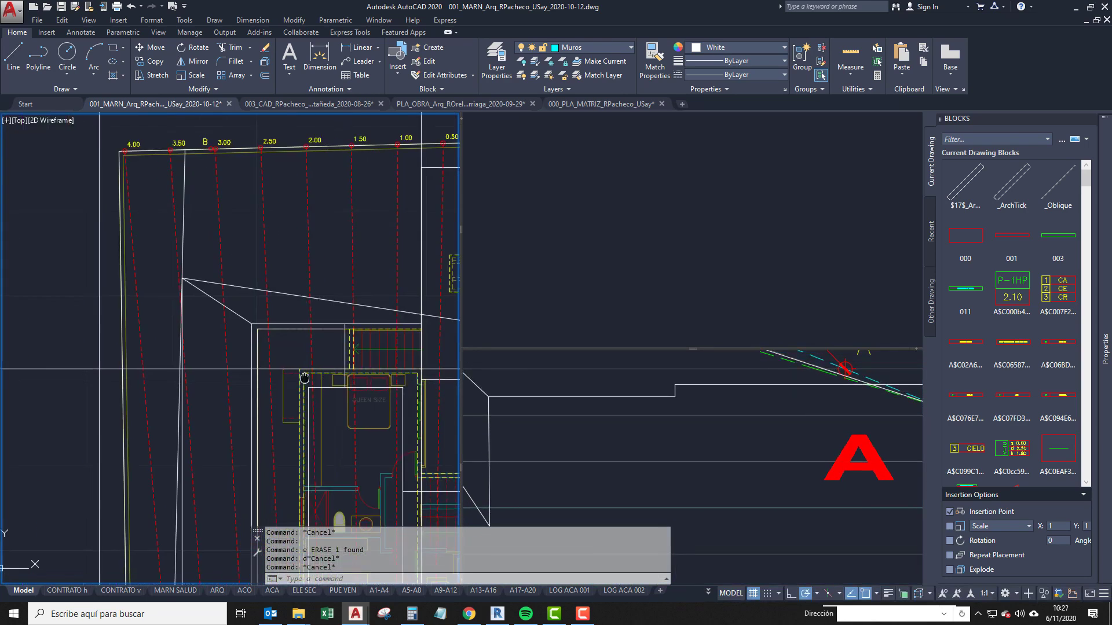
pyautogui.click(741, 397)
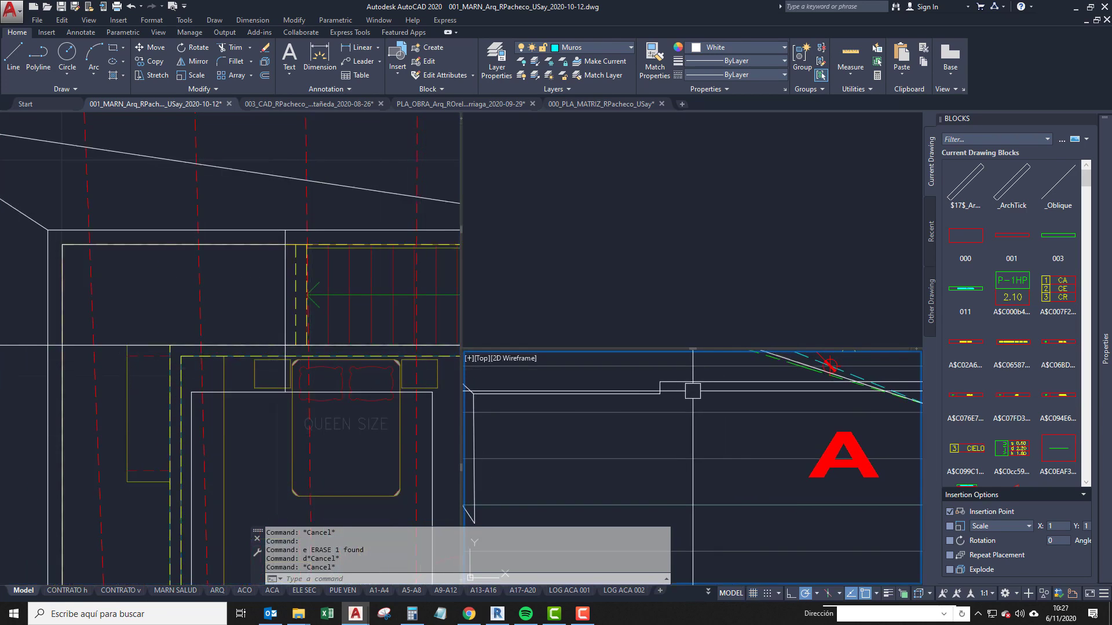
pyautogui.moveTo(696, 402); pyautogui.dragTo(697, 409, button='middle')
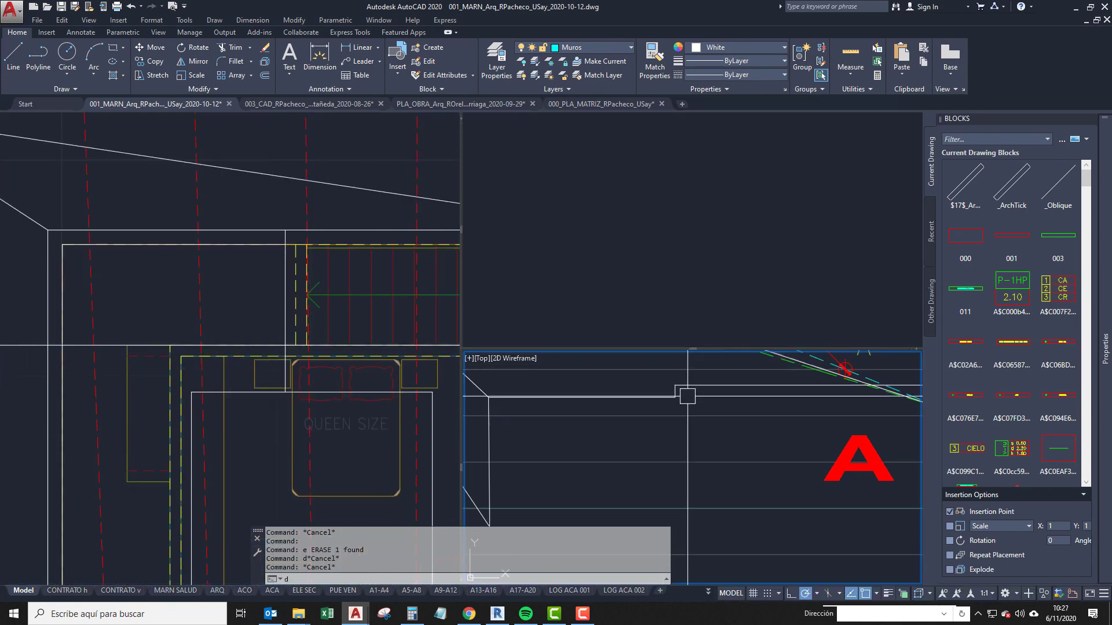
pyautogui.write('dd')
pyautogui.press('Return')
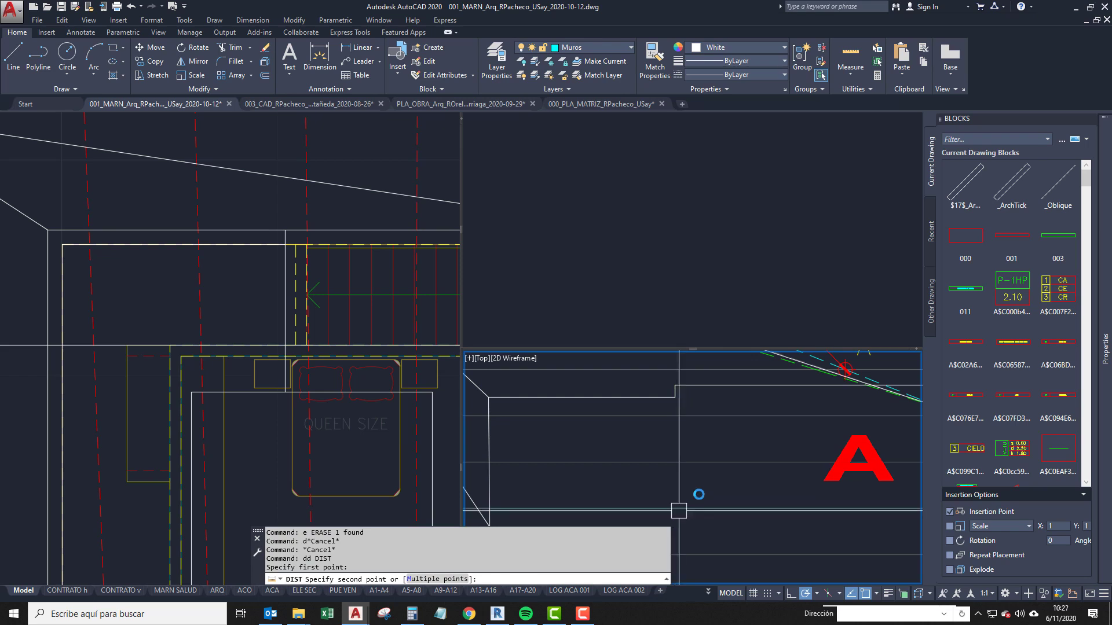
pyautogui.click(678, 511)
# Compare the platform step in the section with the bedroom and stair layout in the plan.
pyautogui.scroll(2, 683, 381)
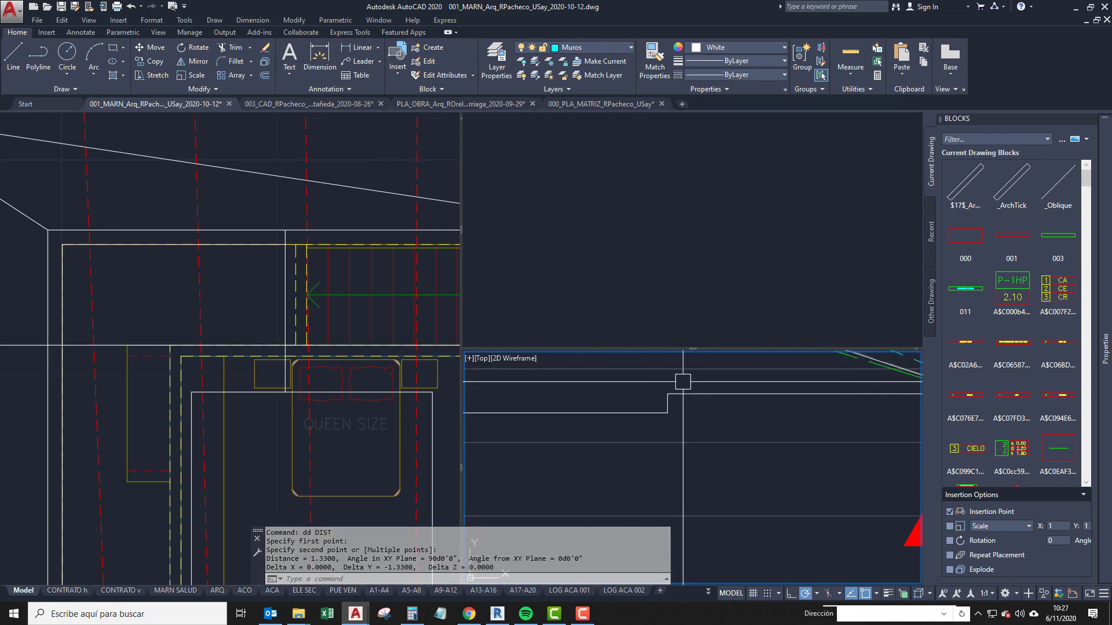
pyautogui.scroll(2, 666, 390)
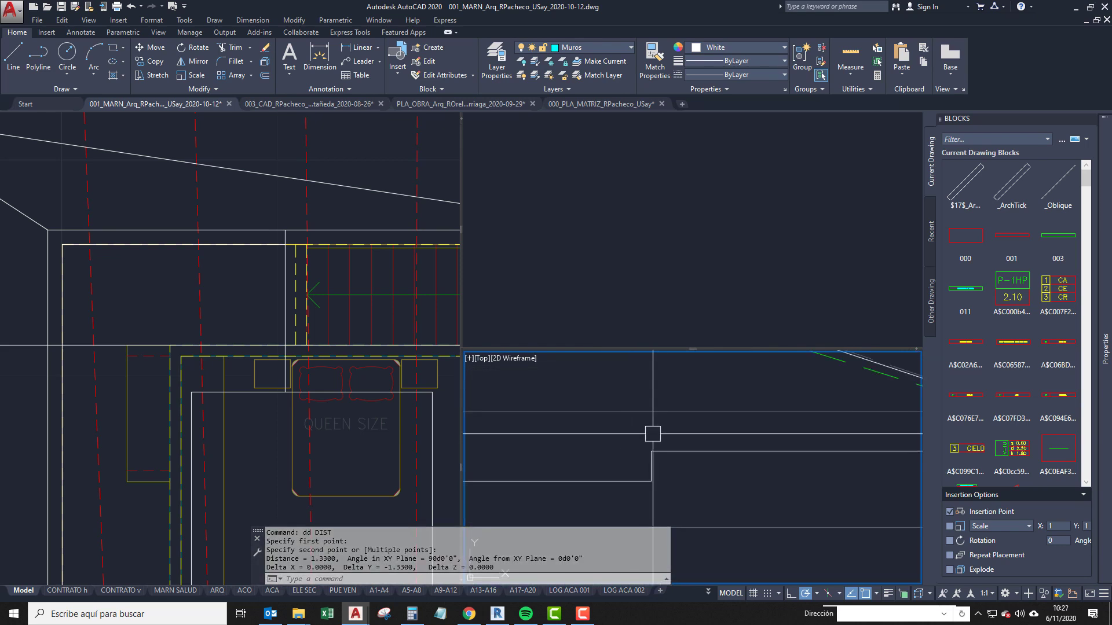
pyautogui.scroll(-1, 652, 433)
pyautogui.moveTo(654, 433)
pyautogui.mouseDown(button='middle')
pyautogui.moveTo(670, 417)
pyautogui.moveTo(672, 426)
pyautogui.mouseUp(button='middle')
pyautogui.scroll(-2, 674, 427)
pyautogui.click(179, 419)
pyautogui.scroll(-2, 180, 420)
pyautogui.moveTo(231, 462)
pyautogui.mouseDown(button='middle')
pyautogui.moveTo(269, 462)
pyautogui.moveTo(277, 328)
pyautogui.mouseUp(button='middle')
pyautogui.moveTo(286, 471)
pyautogui.mouseDown(button='middle')
pyautogui.moveTo(292, 359)
pyautogui.moveTo(303, 441)
pyautogui.mouseUp(button='middle')
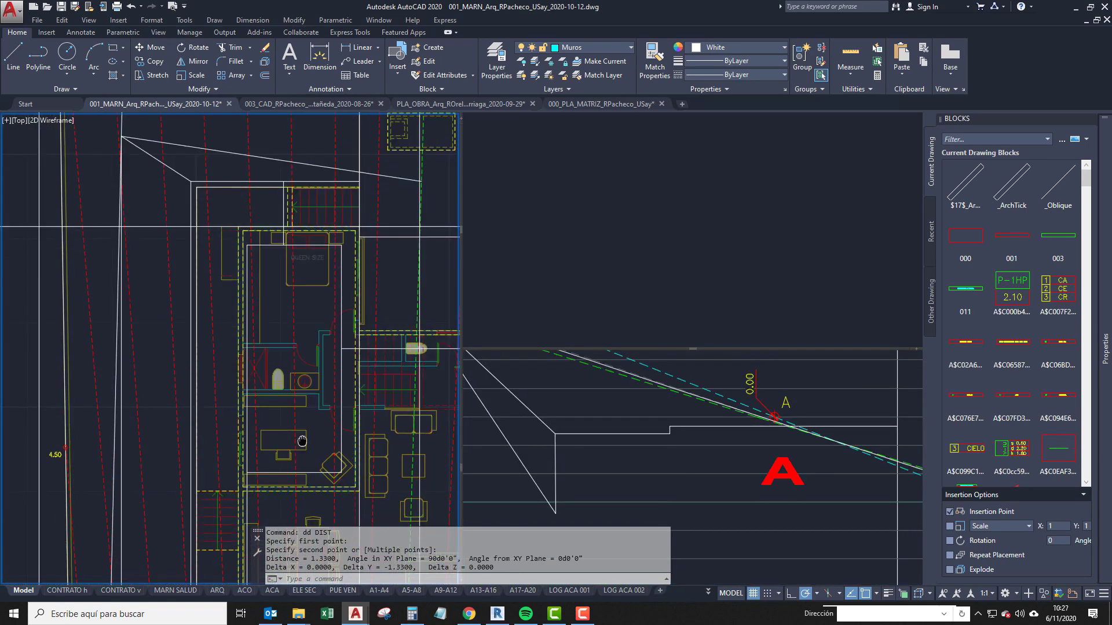
pyautogui.scroll(4, 290, 337)
pyautogui.moveTo(291, 337); pyautogui.dragTo(304, 396, button='middle')
pyautogui.click(772, 492)
pyautogui.moveTo(664, 474); pyautogui.dragTo(715, 506, button='middle')
pyautogui.moveTo(901, 510); pyautogui.dragTo(728, 500, button='middle')
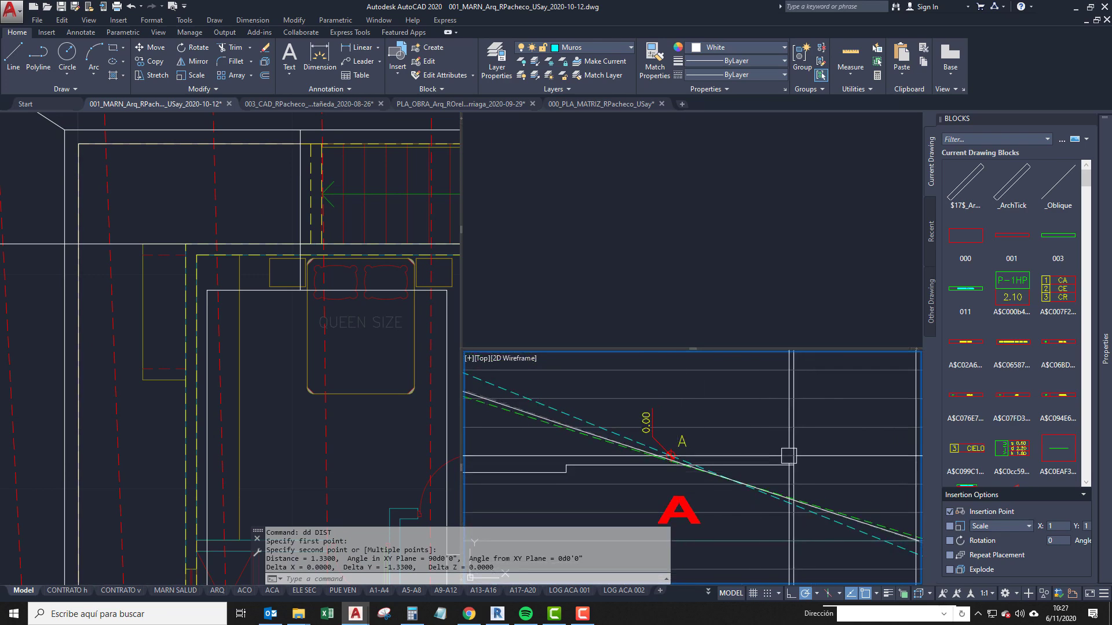
# Examine the upper platform's outer end in the section against the plan's construction lines and the 0.50 and 0.00 contours.
pyautogui.click(336, 301)
pyautogui.scroll(-2, 336, 302)
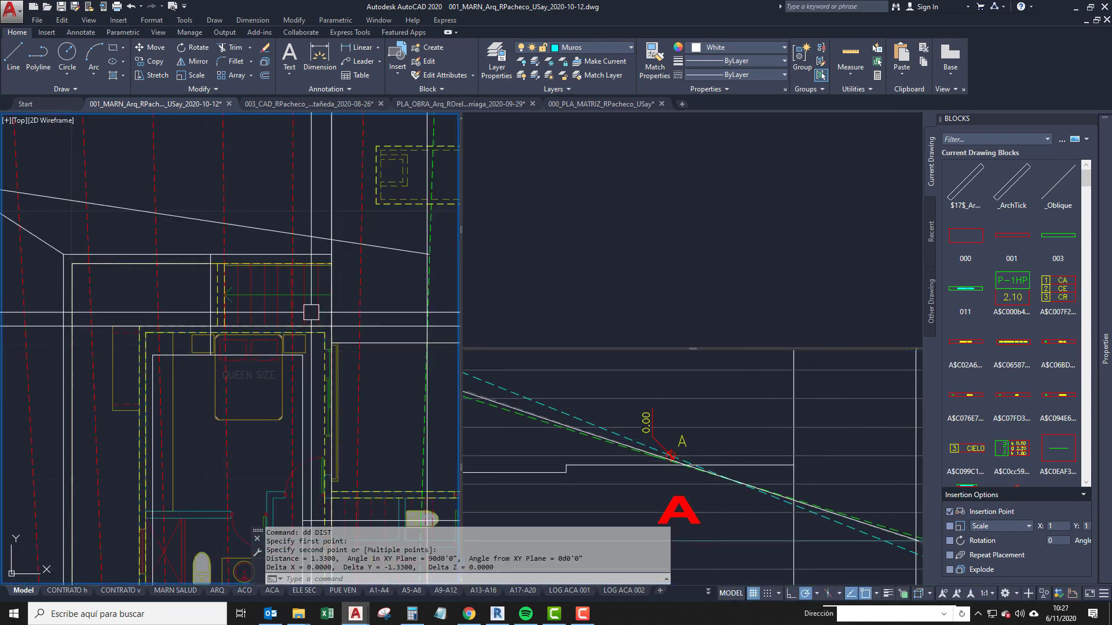
pyautogui.moveTo(329, 323); pyautogui.dragTo(308, 367, button='middle')
pyautogui.scroll(2, 308, 368)
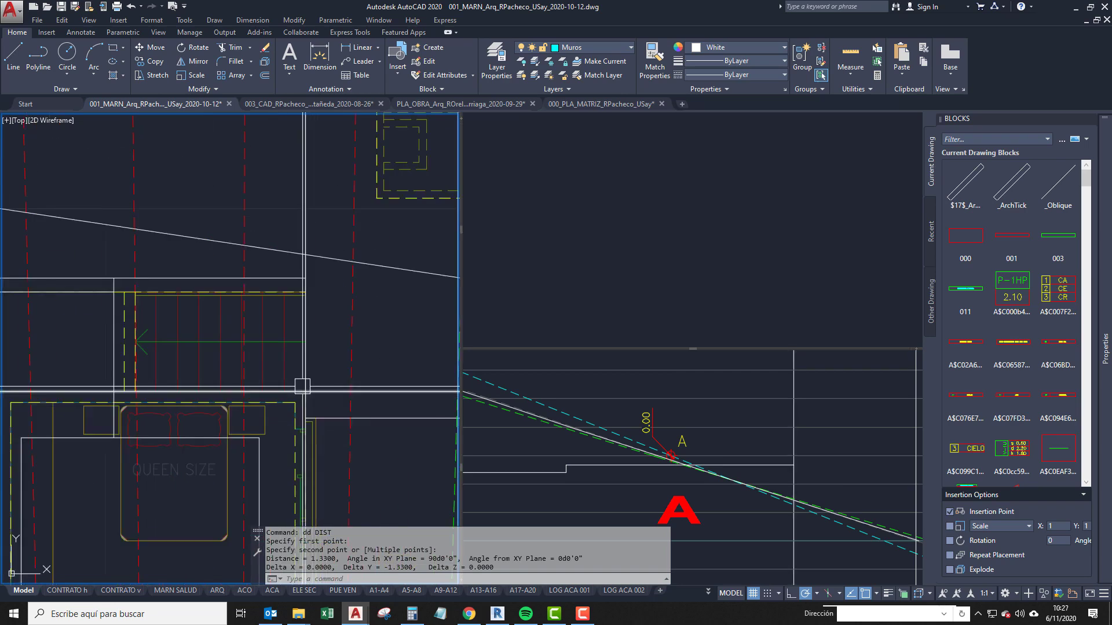
pyautogui.press('Escape')
pyautogui.click(791, 453)
pyautogui.click(243, 427)
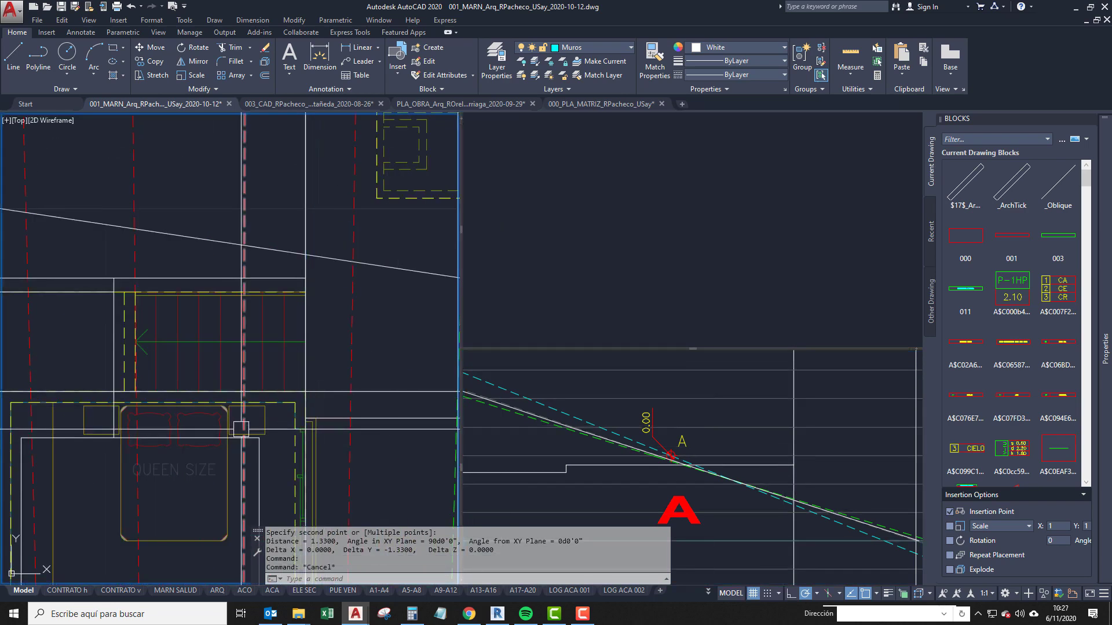
pyautogui.scroll(-6, 299, 377)
pyautogui.scroll(3, 274, 390)
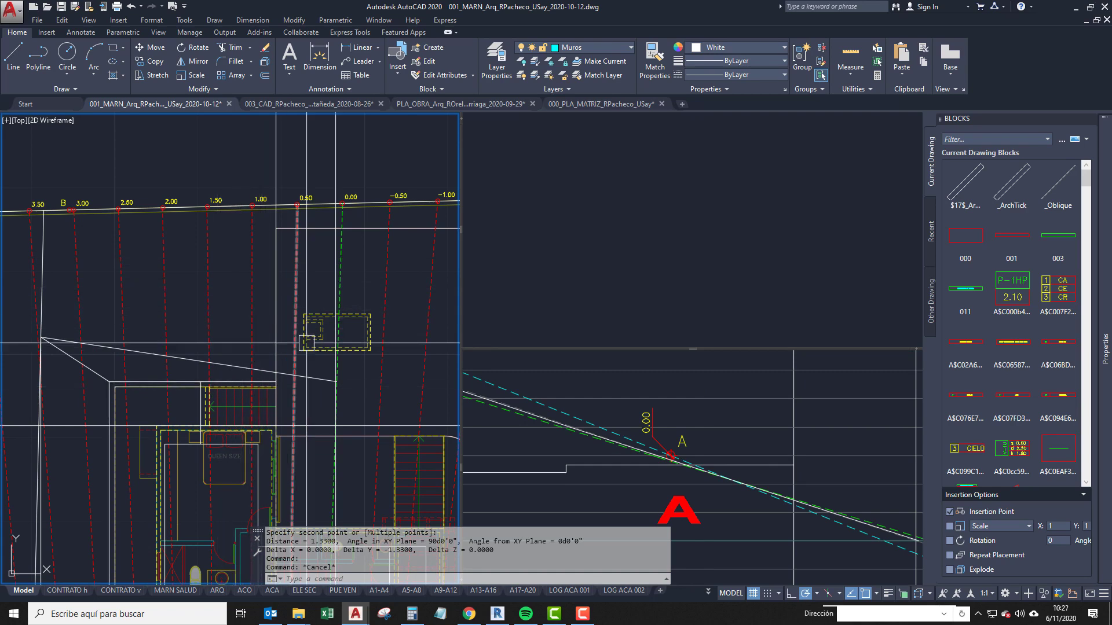
pyautogui.click(800, 501)
pyautogui.click(381, 408)
pyautogui.scroll(-2, 310, 379)
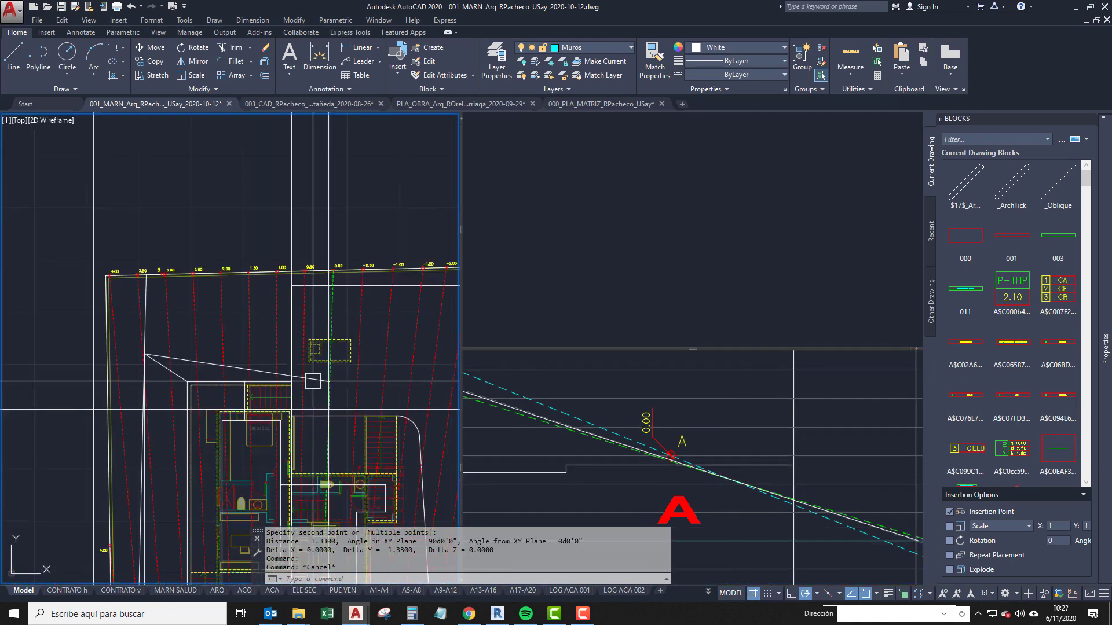